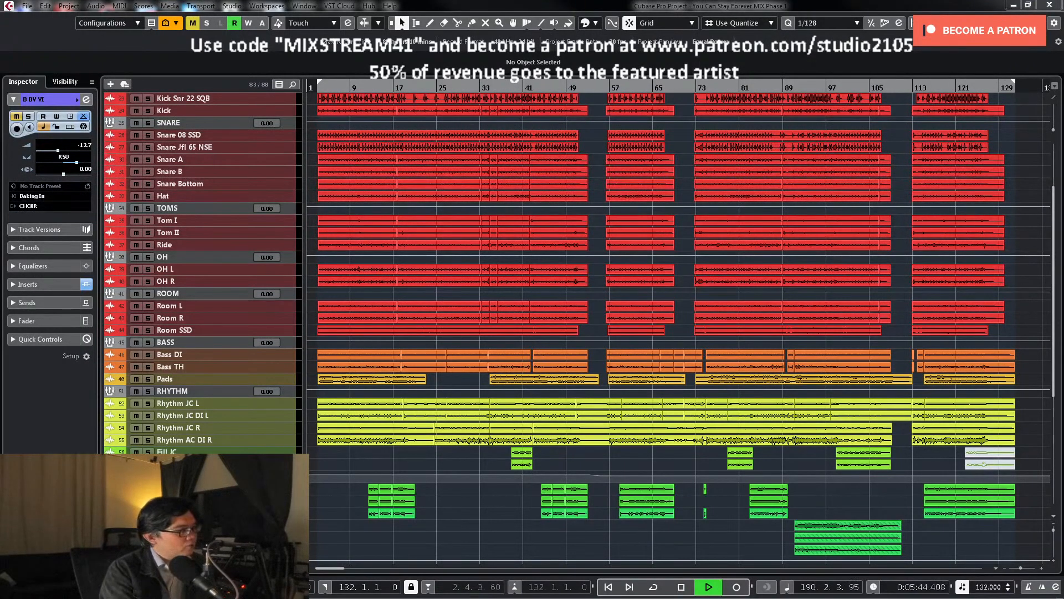
Step: Stop playback and unmute the lead, double, backing and choir vocal tracks from LD VOC downwards
left_click(751, 86)
key("space")
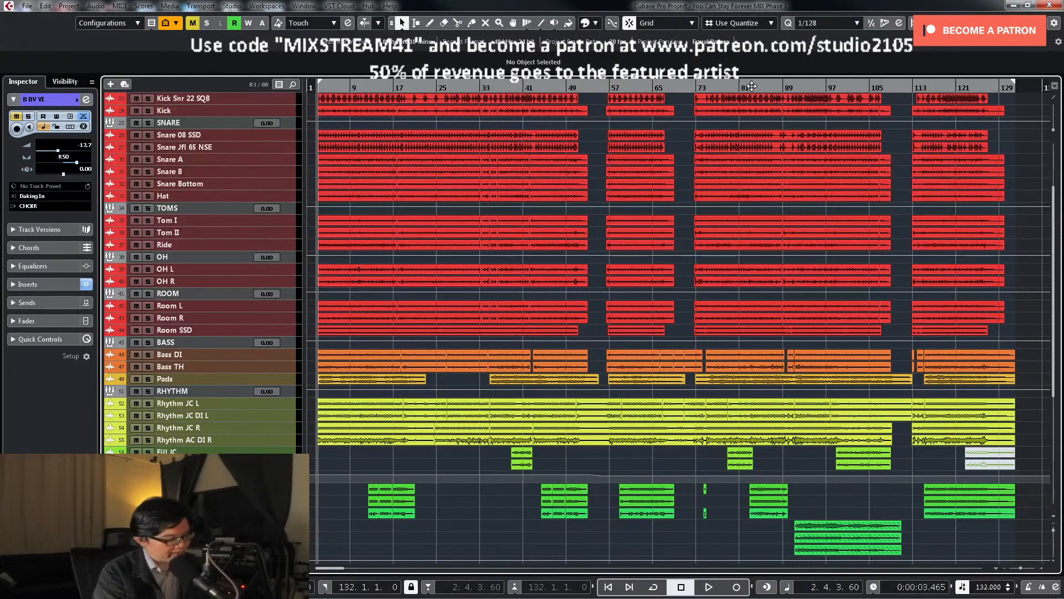
scroll(554, 327, "down", 6)
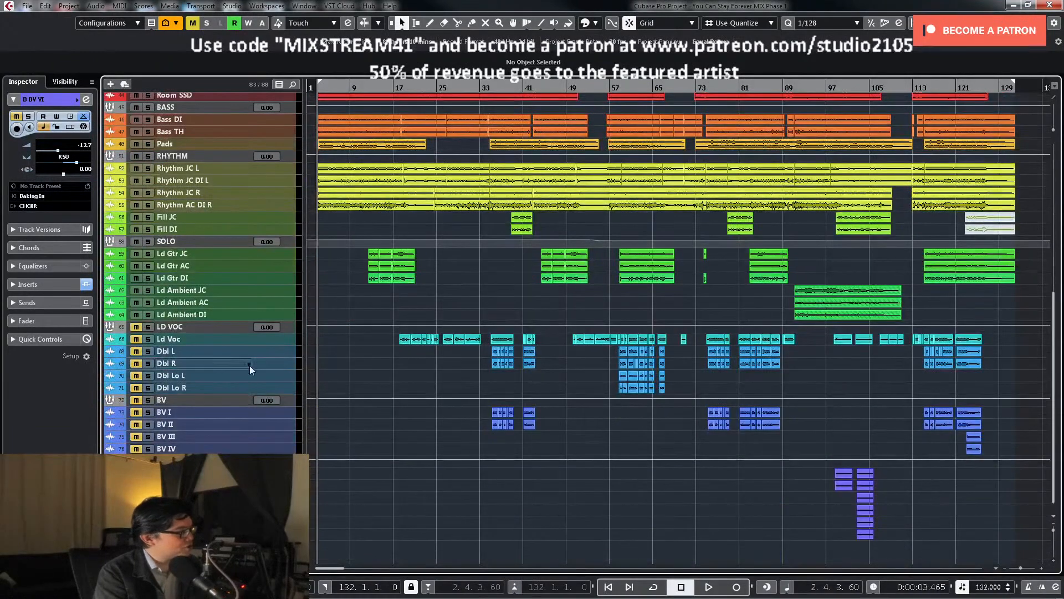
left_click(285, 328)
left_click(276, 533, "shift")
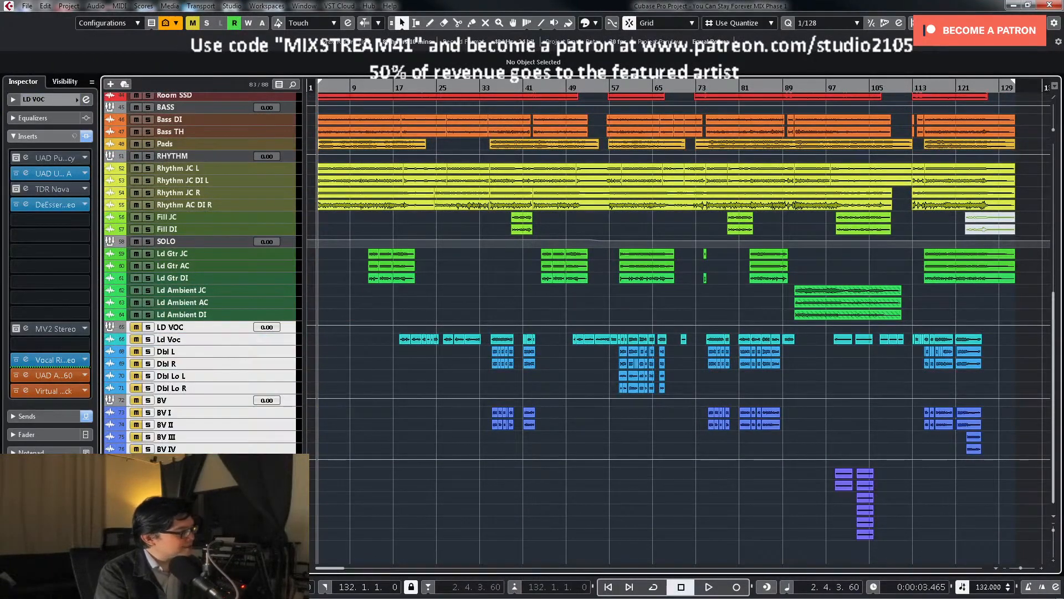
key("m")
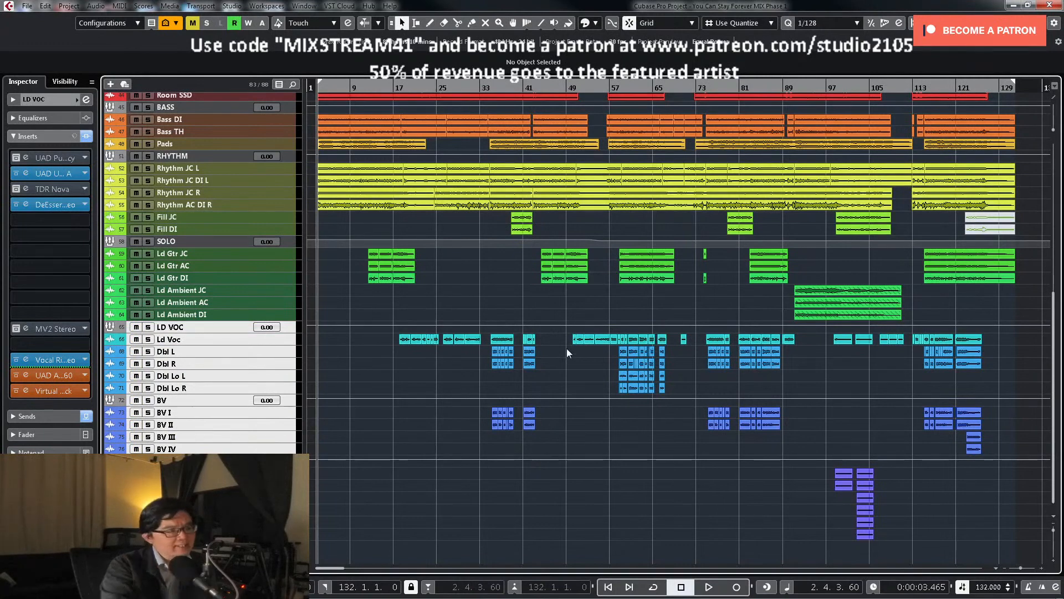
Step: Play the whole song from the left locator to the end with the vocals in, stop, and return to the locator
key("KP_Subtract")
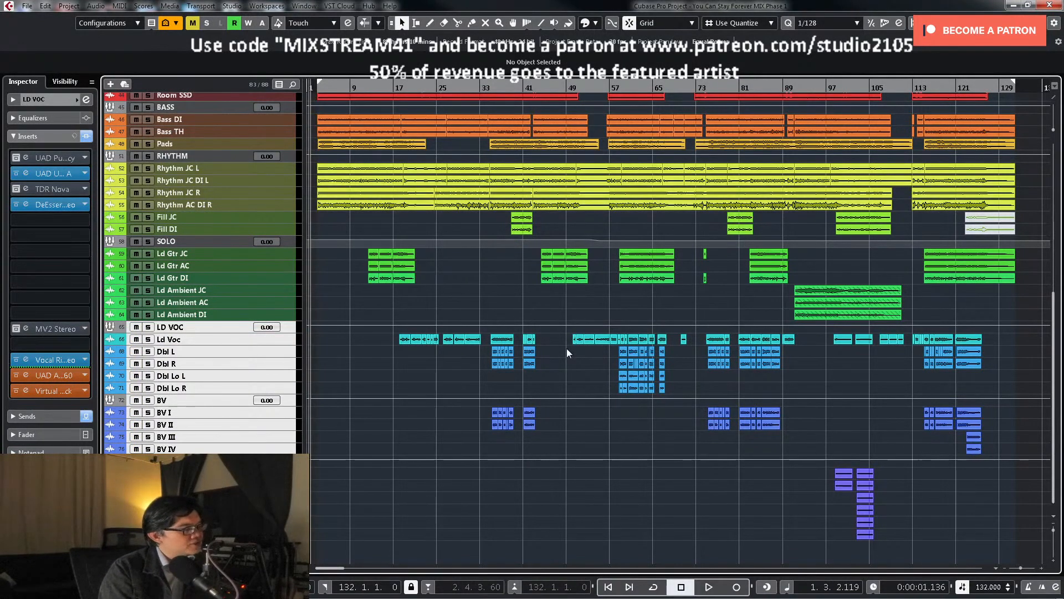
scroll(567, 349, "up", 10)
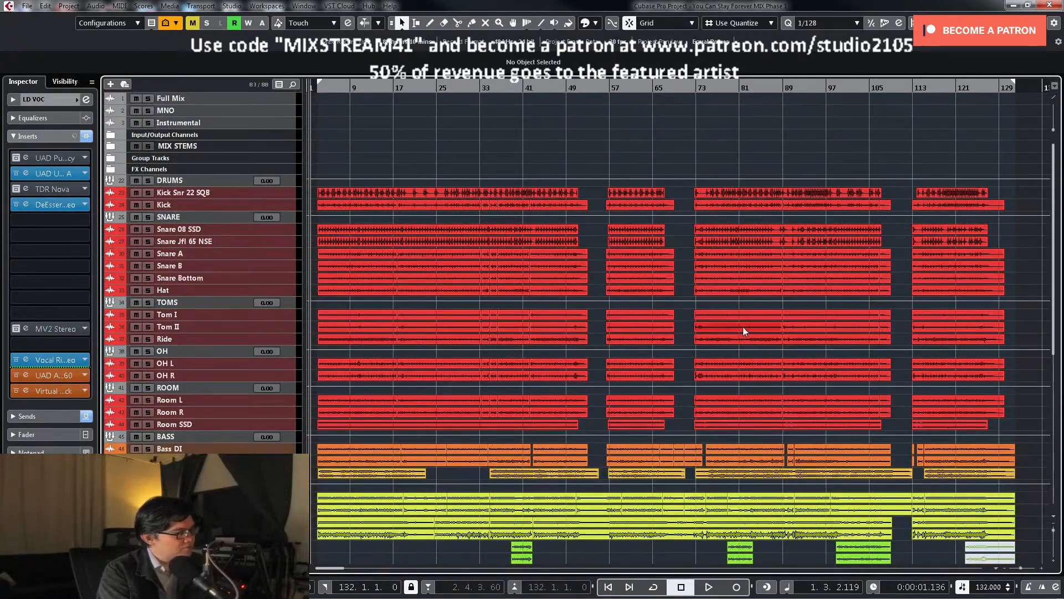
scroll(748, 326, "down", 3)
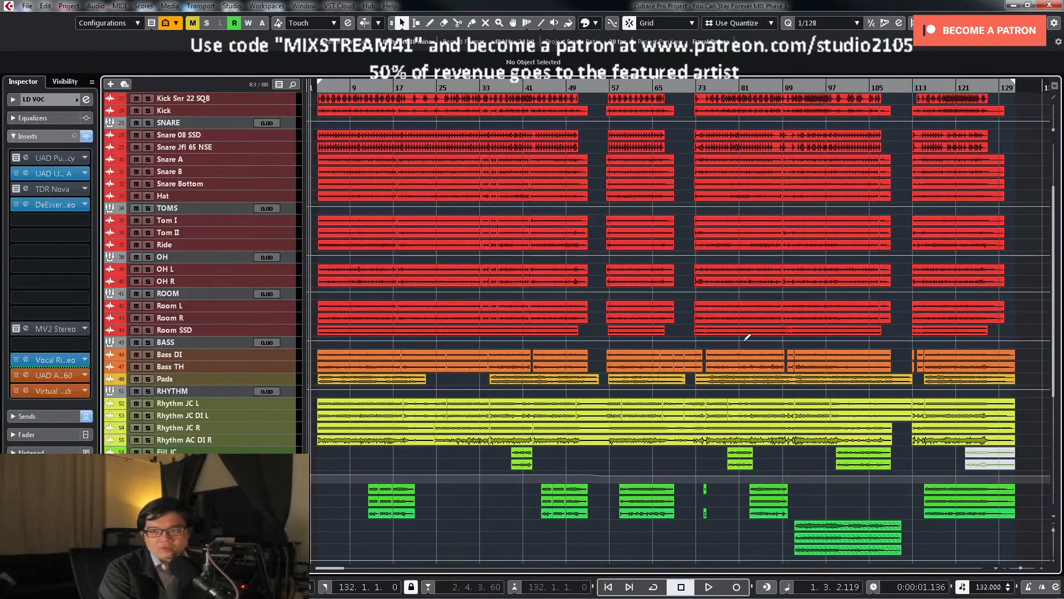
scroll(770, 294, "up", 3)
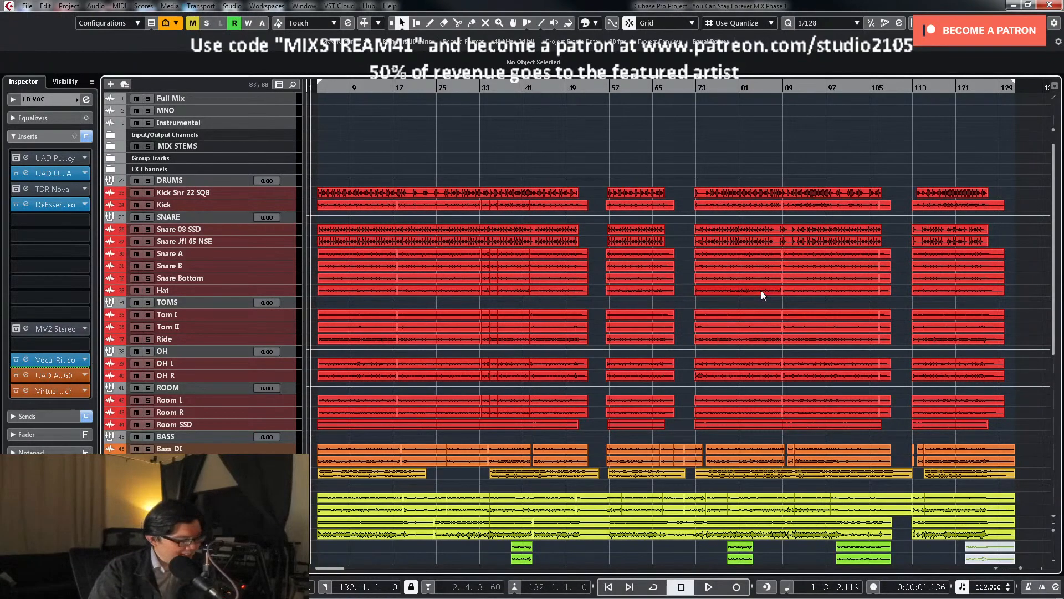
key("KP_1")
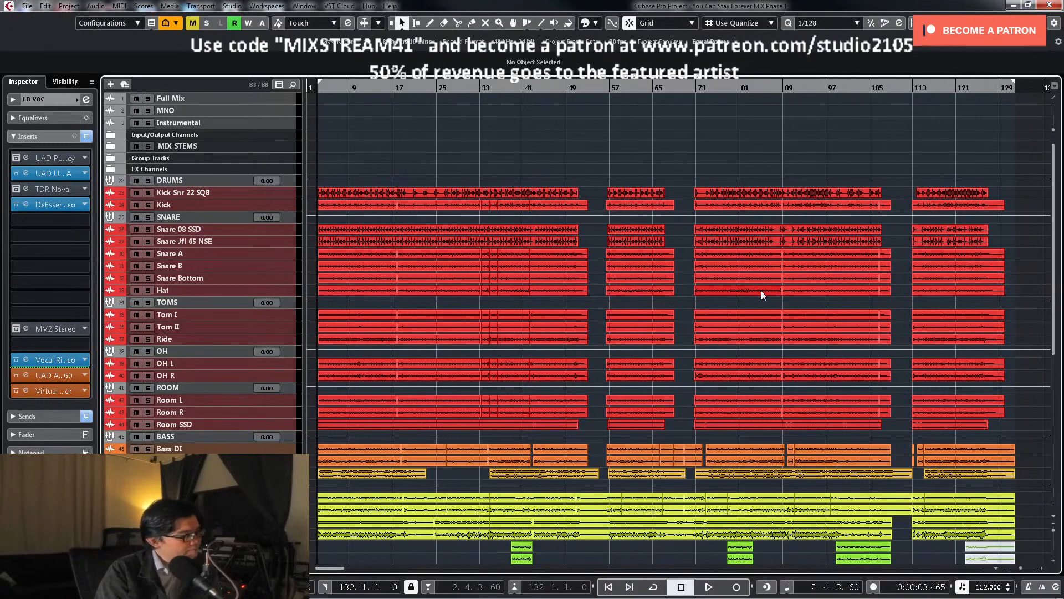
key("space")
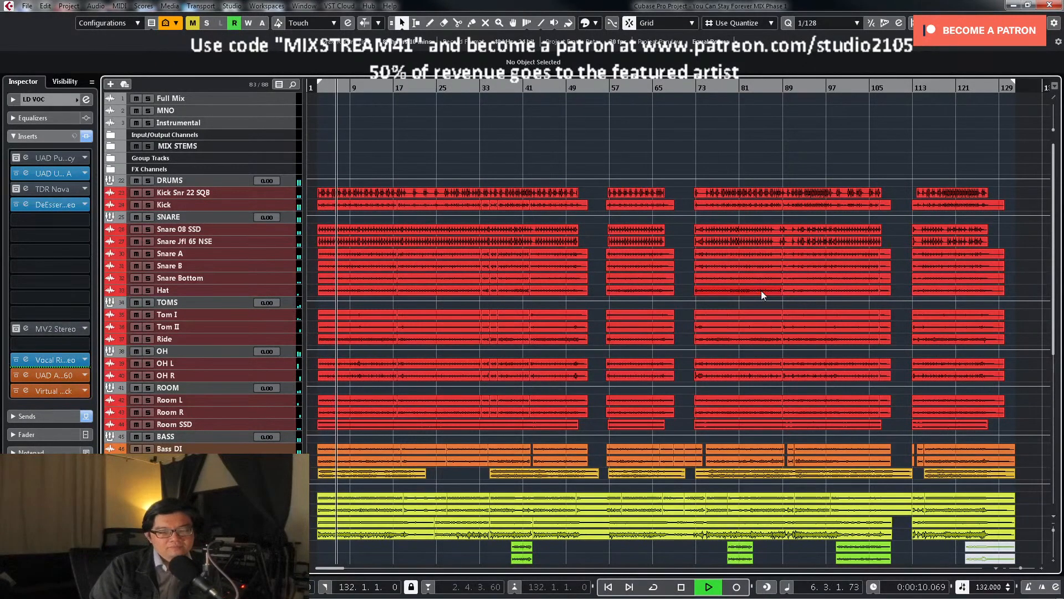
scroll(570, 367, "down", 6)
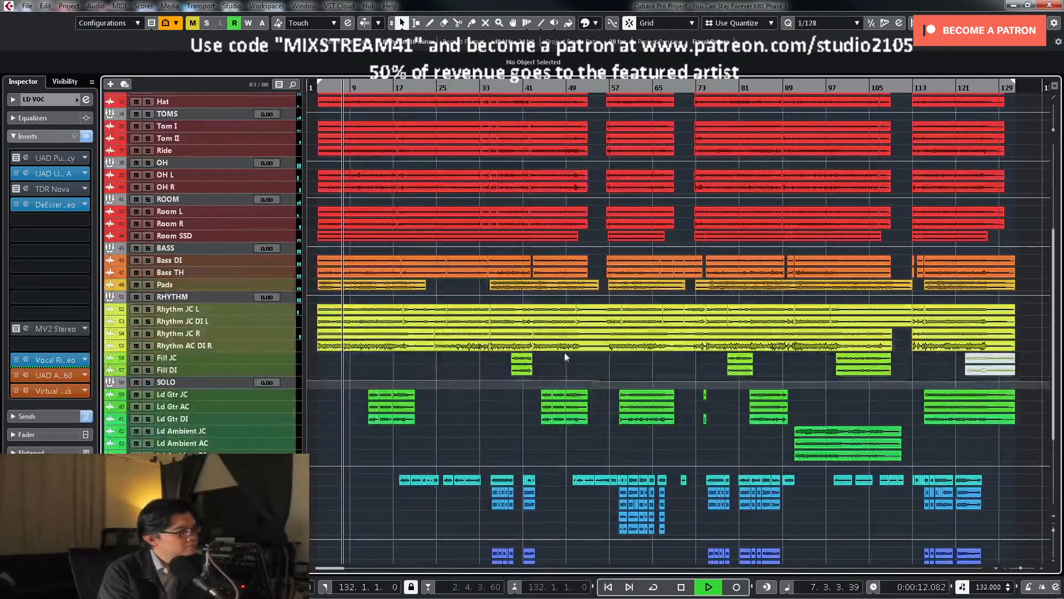
scroll(500, 395, "down", 3)
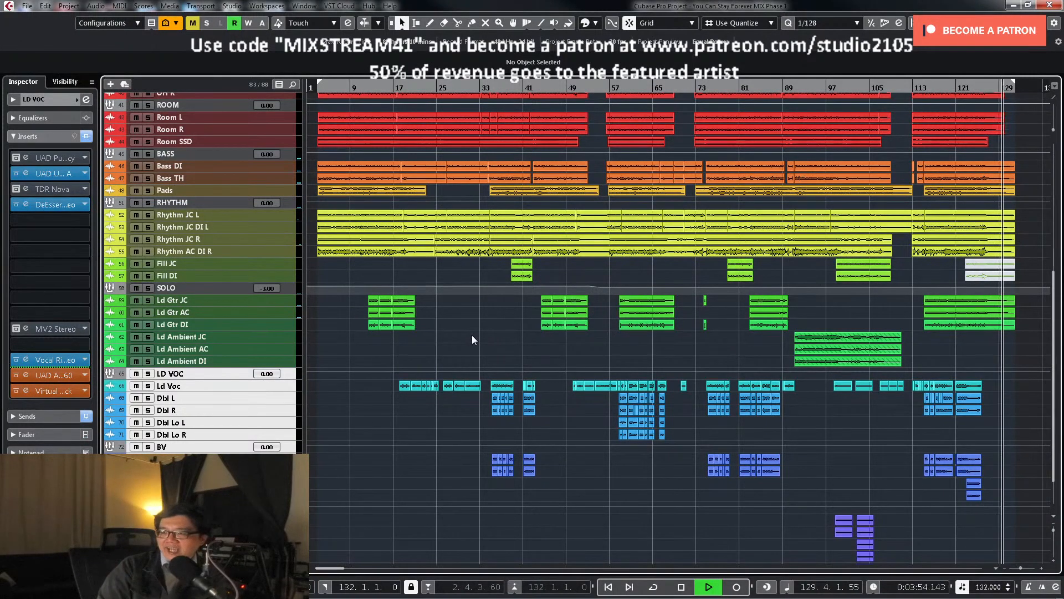
key("space")
key("KP_1")
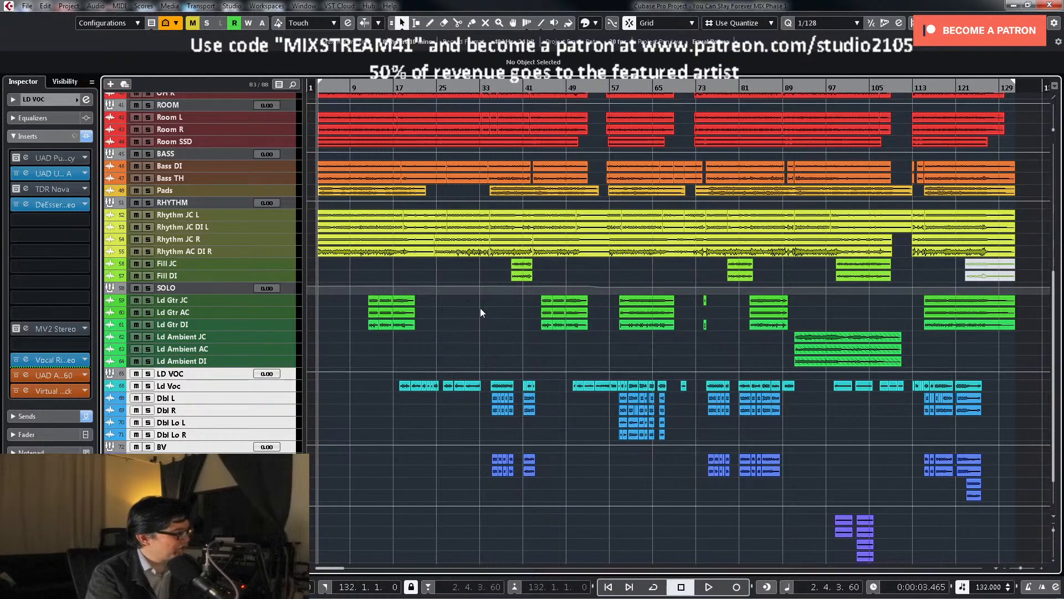
Step: Mute every instrument and vocal track except Kick, including Kick Snr 22 SQB and everything from SNARE downwards
scroll(667, 382, "up", 8)
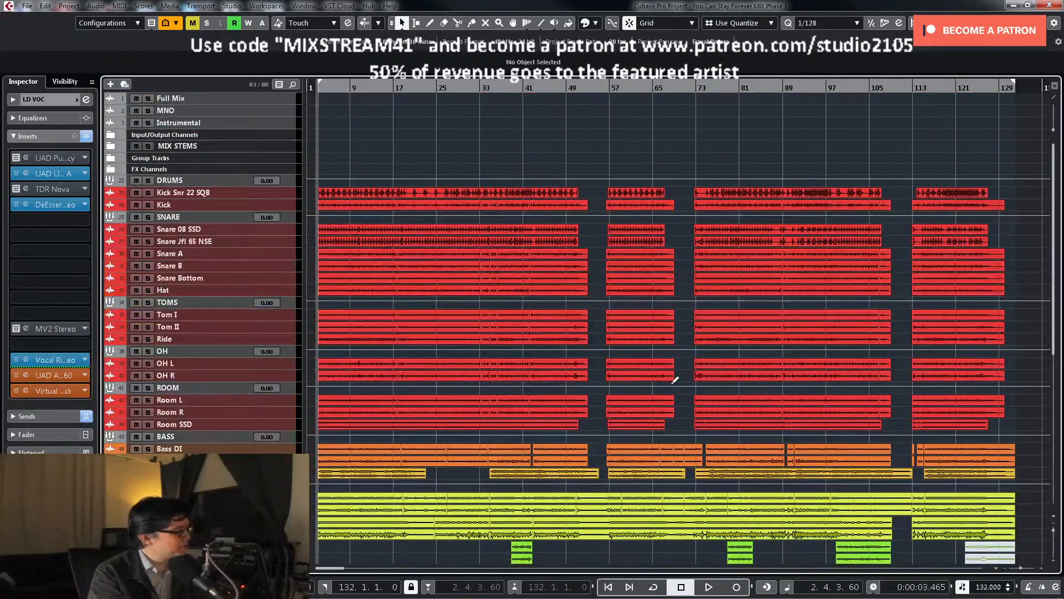
scroll(673, 383, "down", 8)
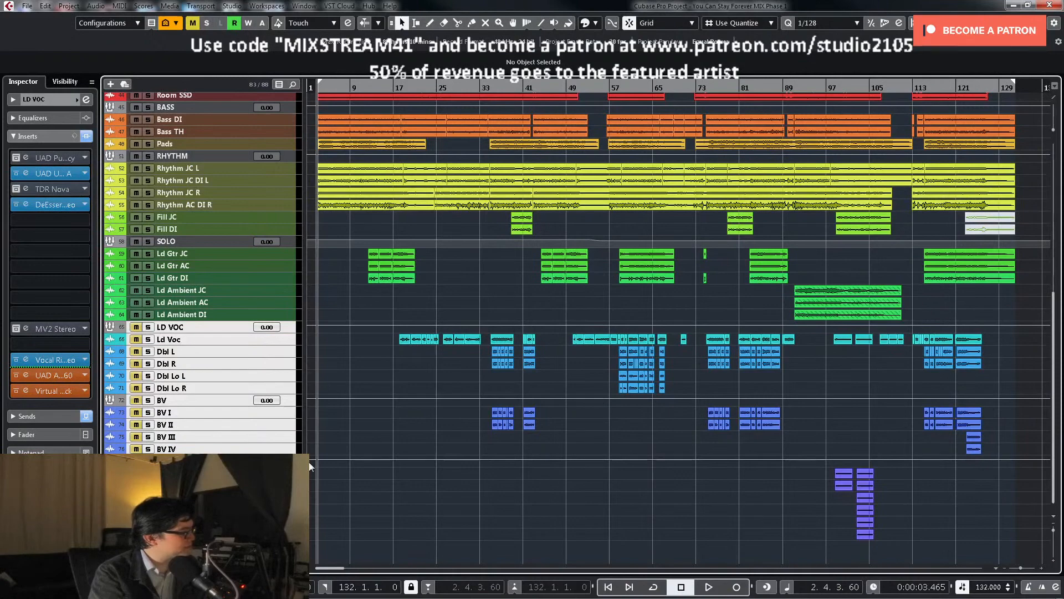
scroll(673, 382, "up", 3)
left_click(266, 502)
scroll(319, 237, "up", 3)
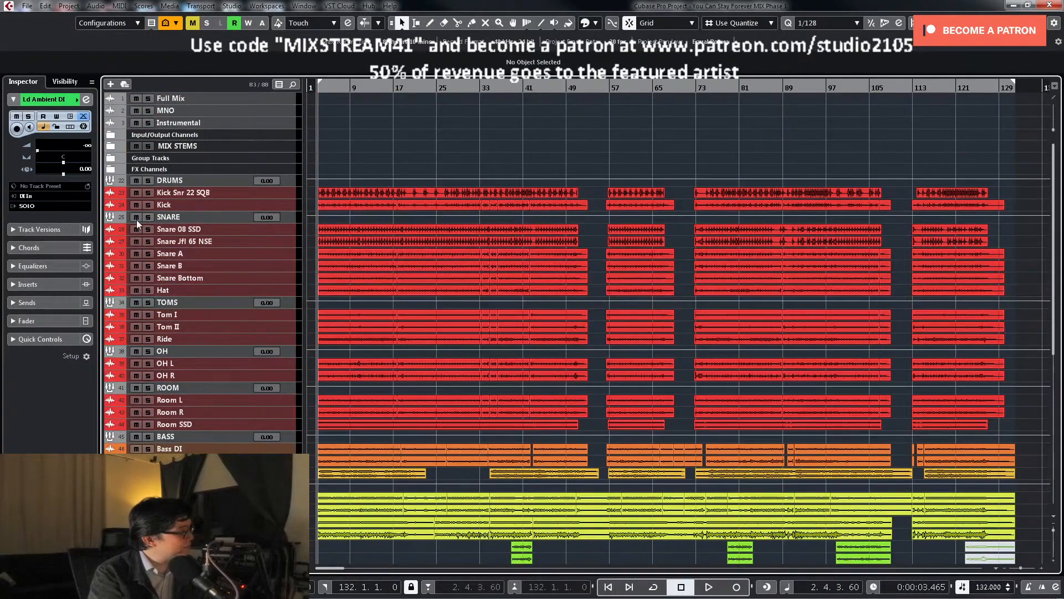
left_click(290, 220)
scroll(292, 235, "down", 5)
left_click(142, 315, "shift")
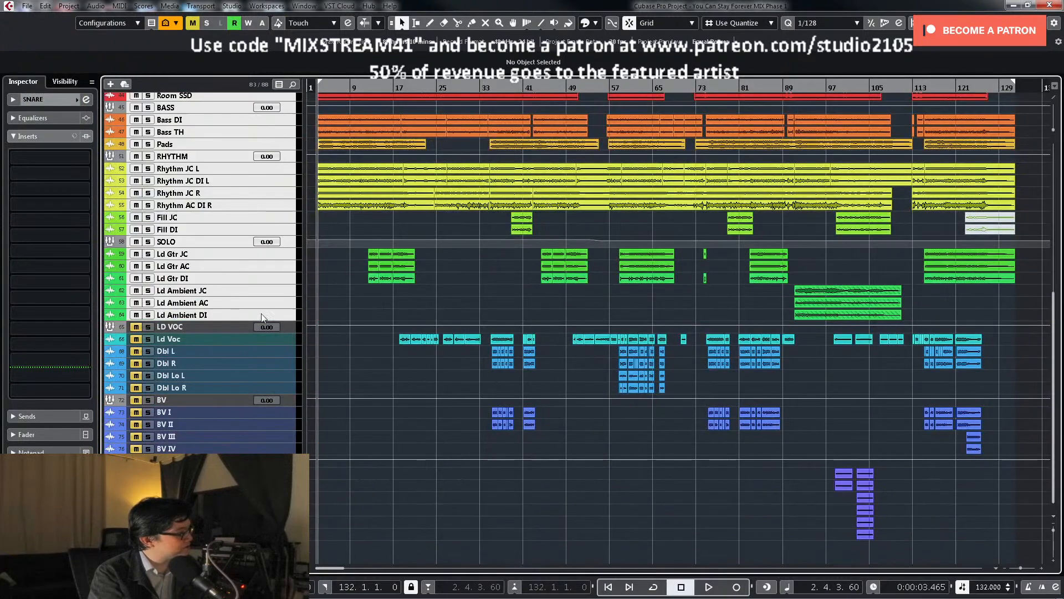
left_click(137, 315)
scroll(341, 284, "up", 5)
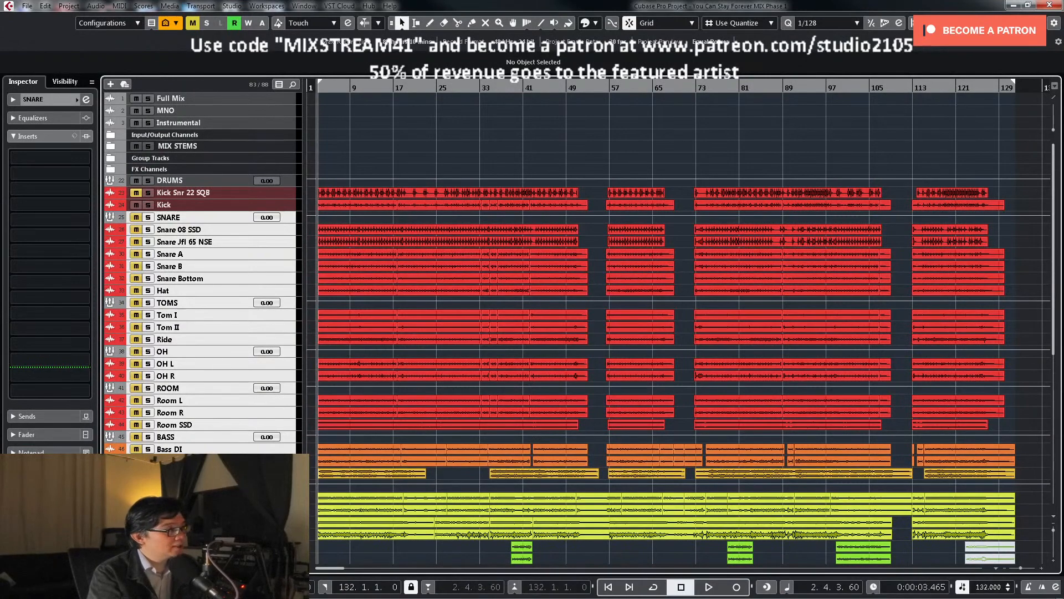
Step: Show the mixer below the project, bring the drum channels into view, and open the Kick channel's settings
left_click(1028, 23)
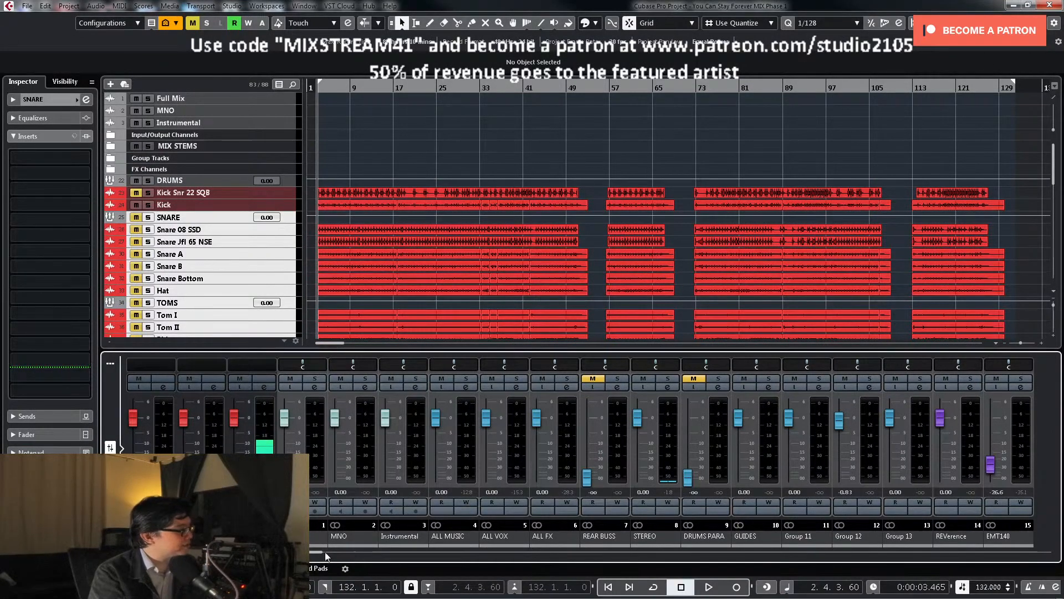
left_click_drag(315, 552, 543, 562)
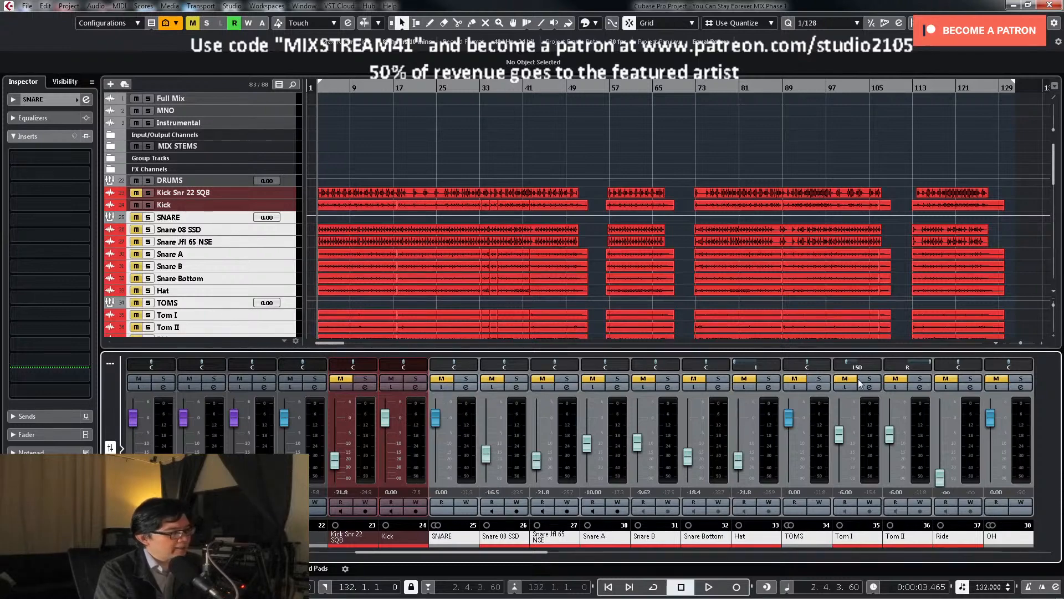
left_click(418, 386)
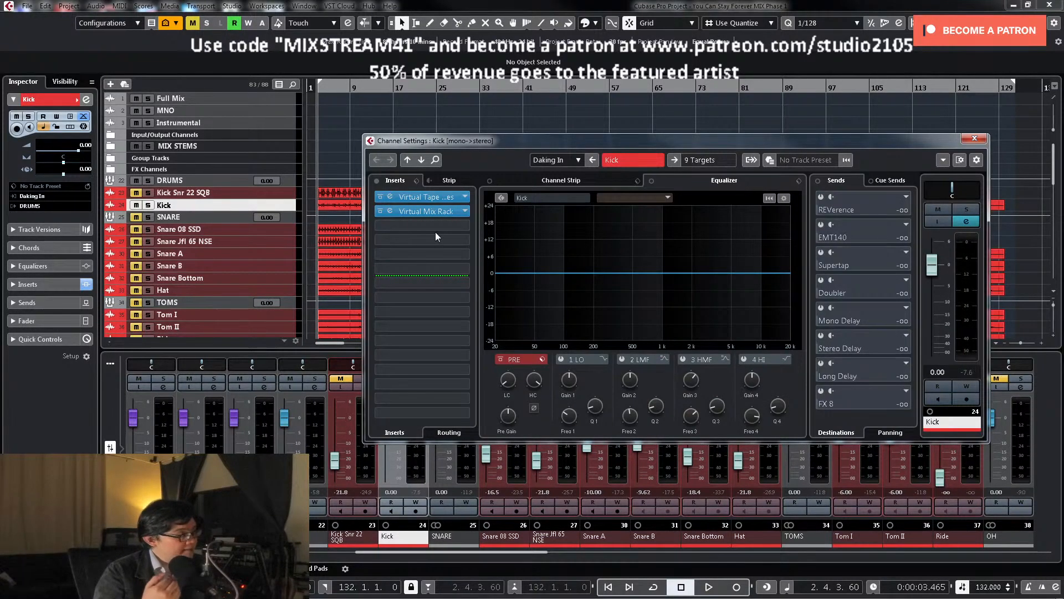
left_click(964, 139)
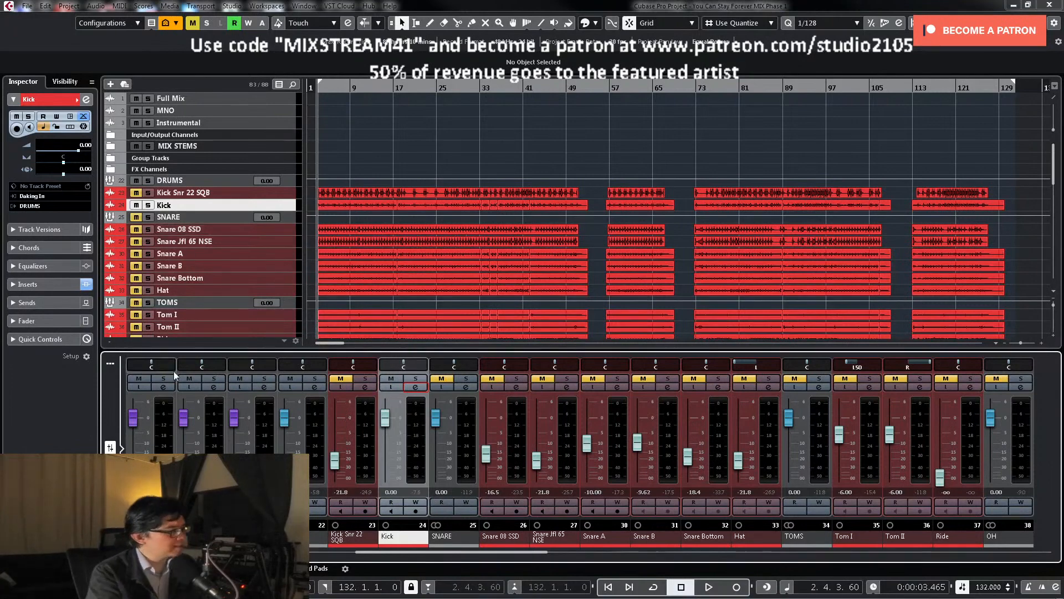
left_click(415, 386)
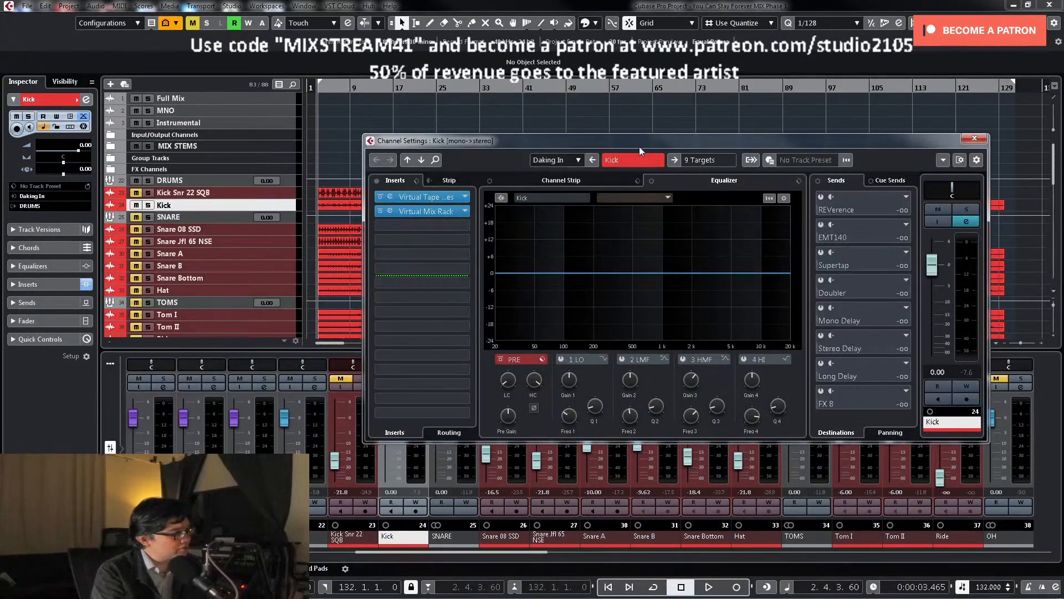
left_click_drag(630, 137, 585, 136)
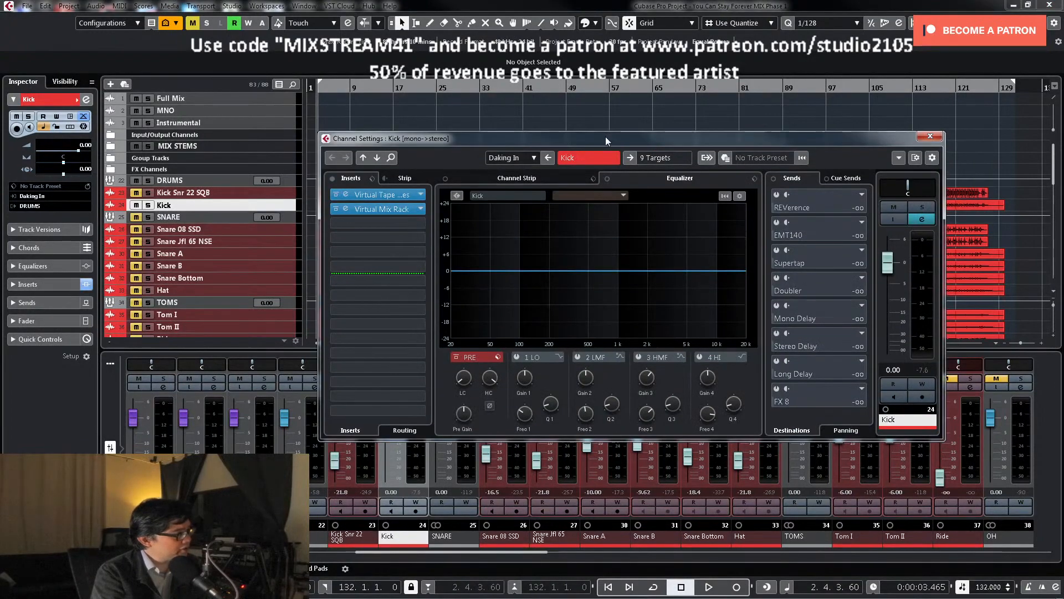
Step: Inspect the Virtual Tape Machines and Virtual Mix Rack inserts on the Kick channel, closing each one after review
left_click(391, 197)
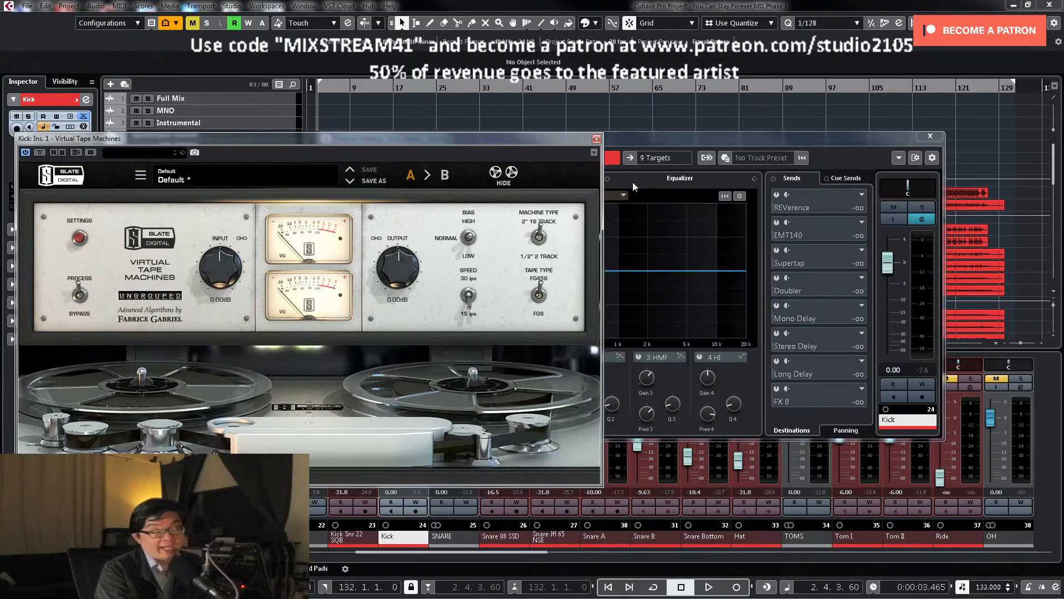
left_click(596, 139)
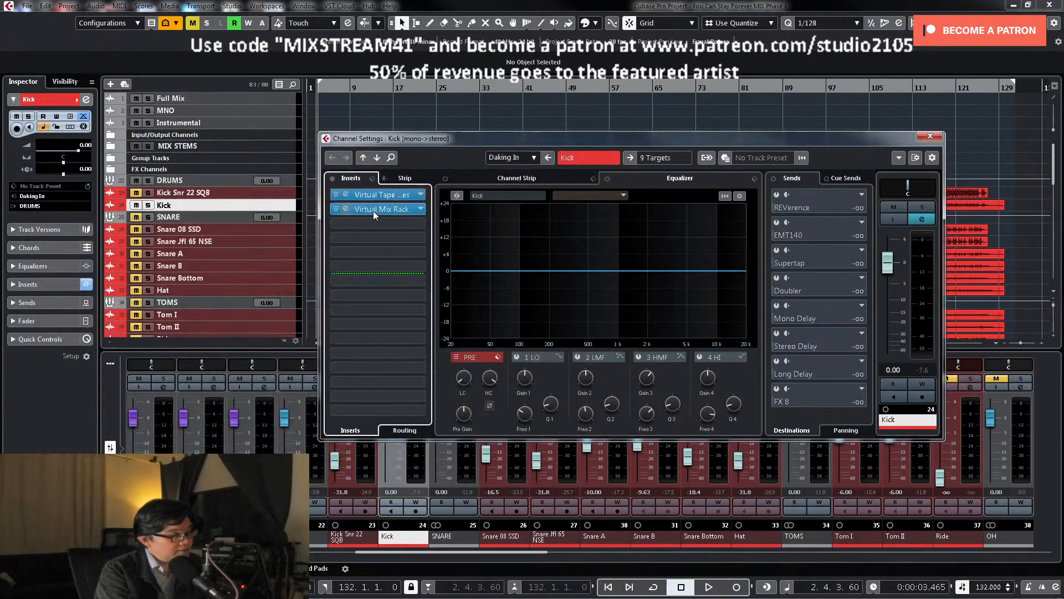
left_click(381, 208)
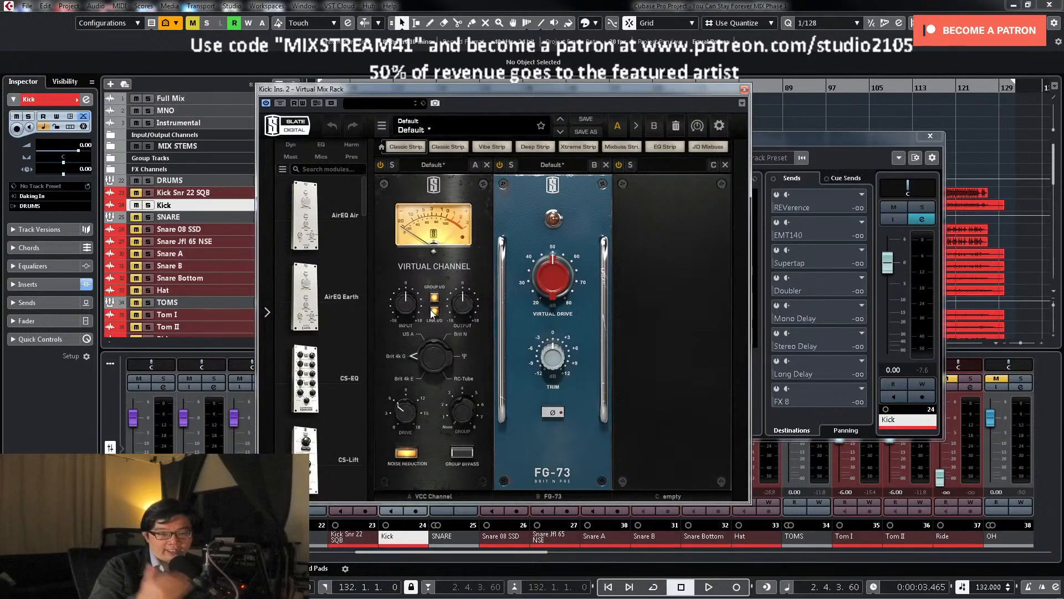
left_click(745, 89)
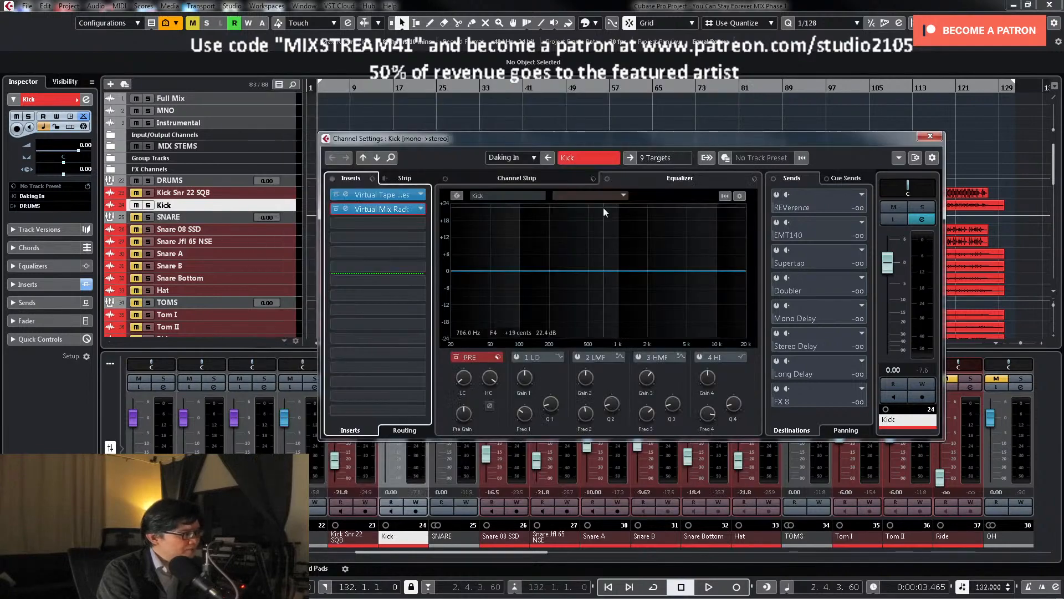
Step: Add a slight low cut in the Kick channel's Pre section, close its settings and enlarge the Kick track
left_click_drag(468, 383, 474, 379)
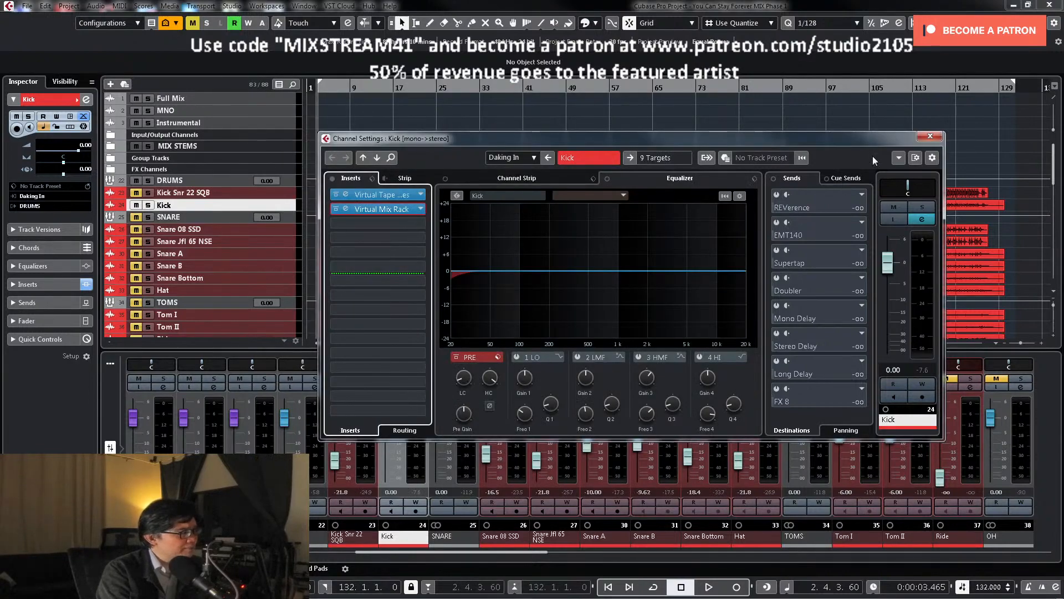
left_click(932, 137)
left_click(288, 203)
key("z")
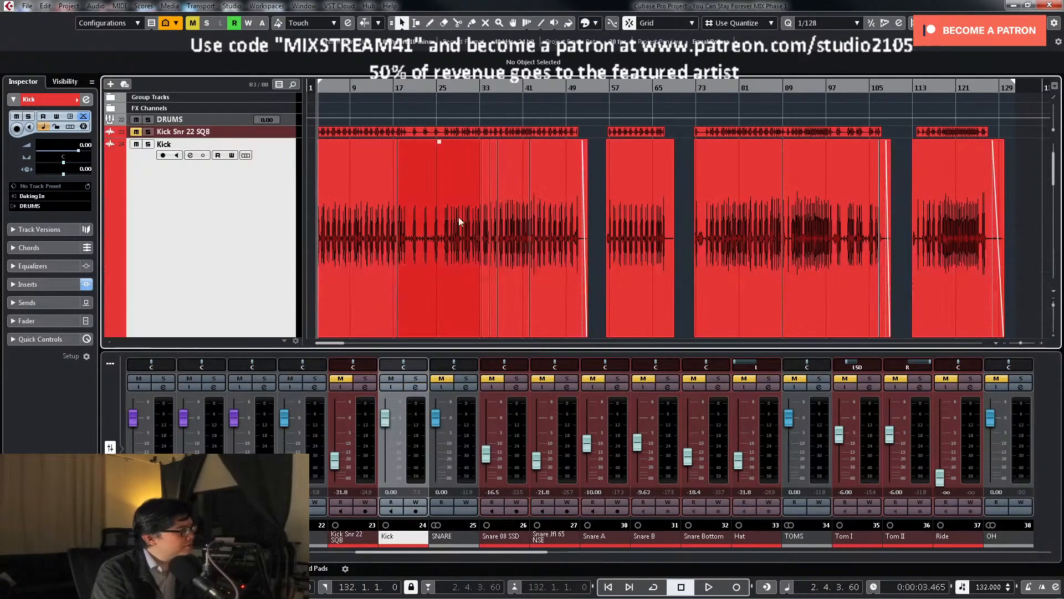
Step: Play the Kick alone, check its spectrum in the channel settings, and reset the Master channel's peak meter reading
key("space")
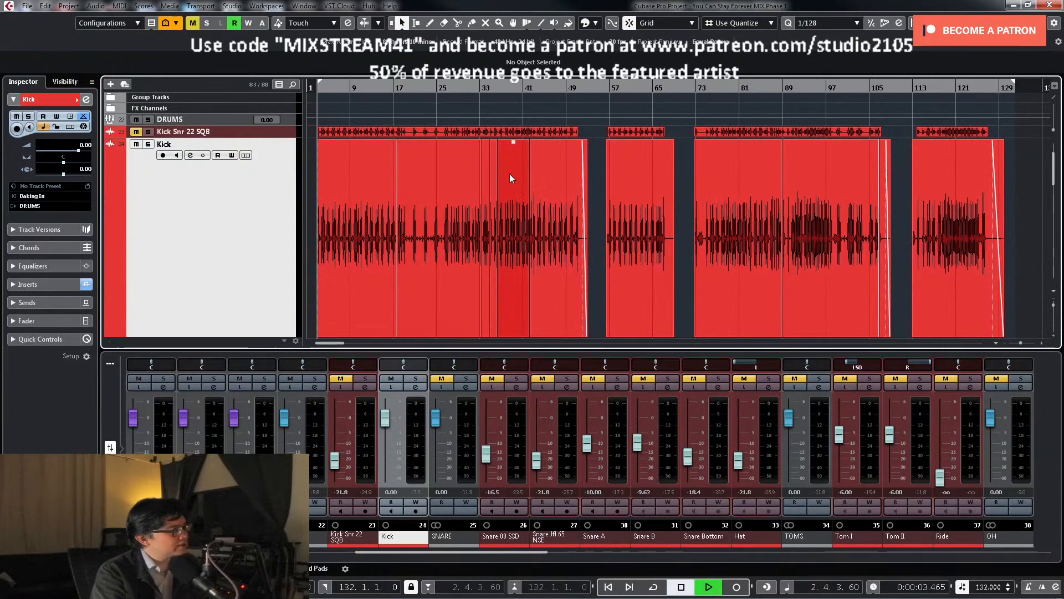
left_click(416, 387)
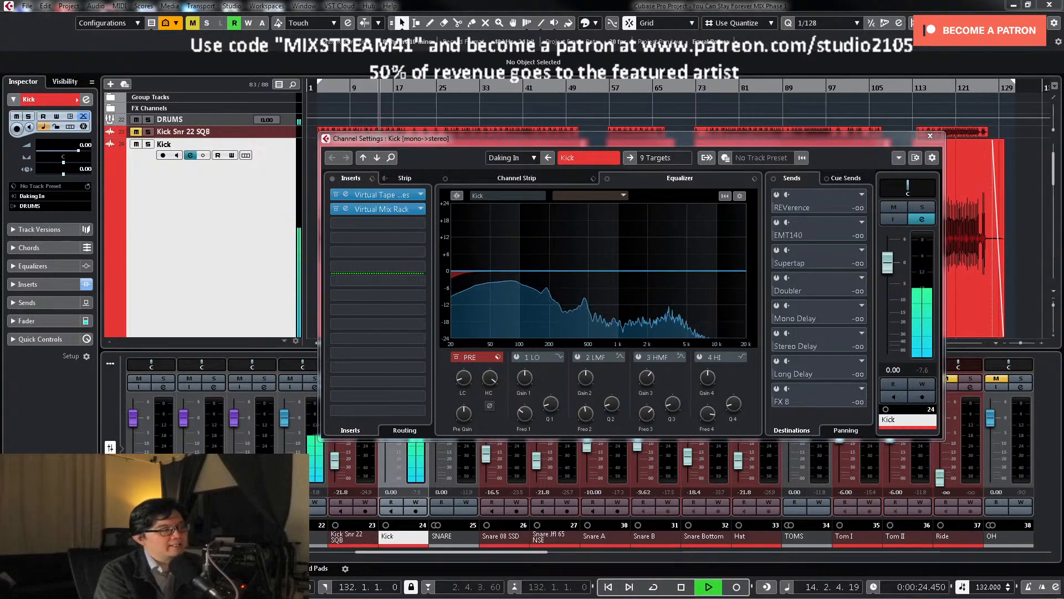
left_click_drag(841, 138, 682, 136)
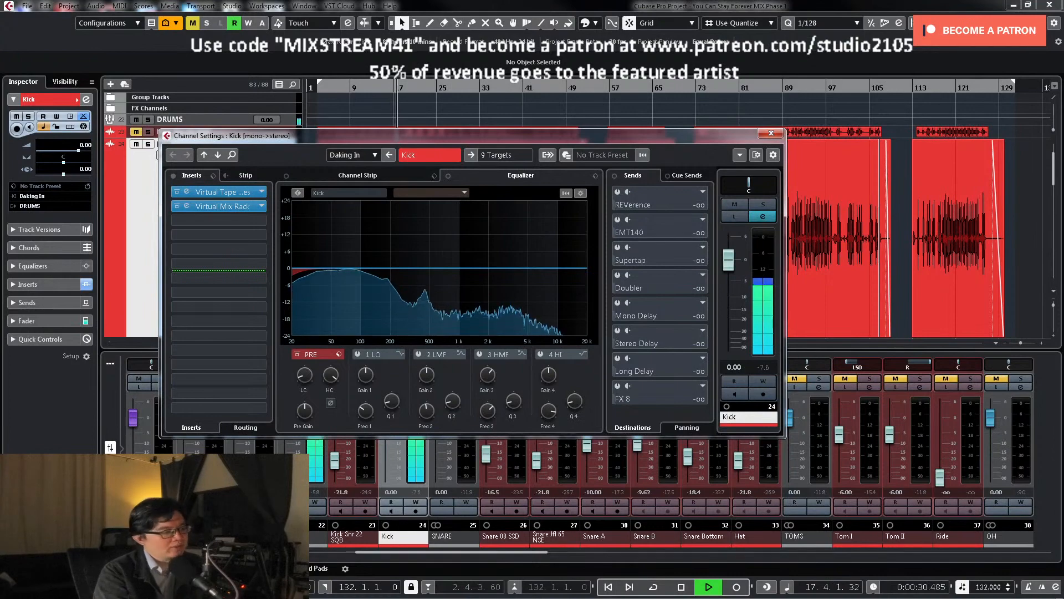
left_click_drag(448, 551, 989, 556)
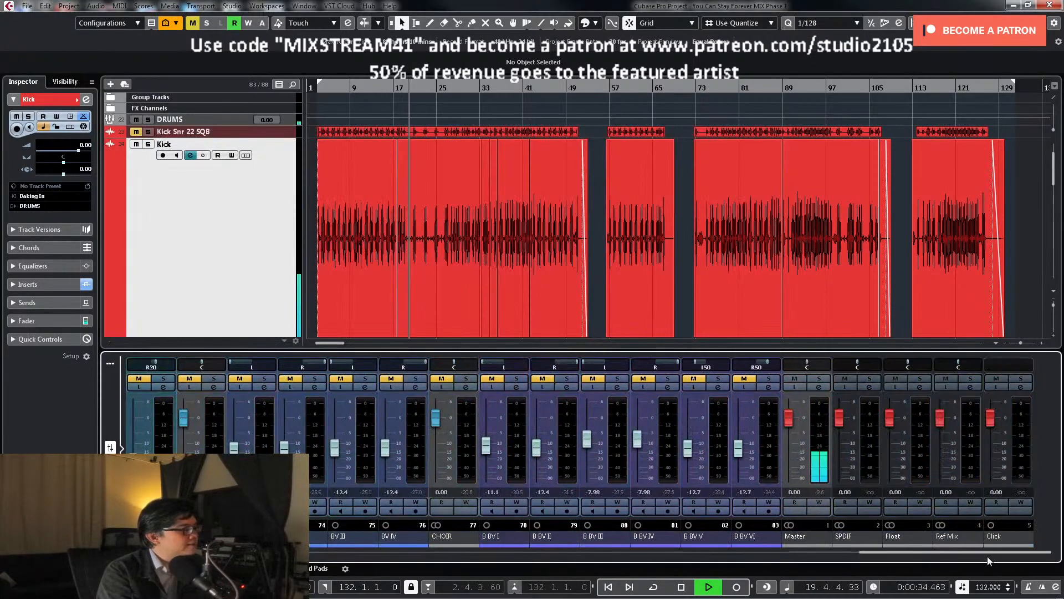
left_click(823, 493)
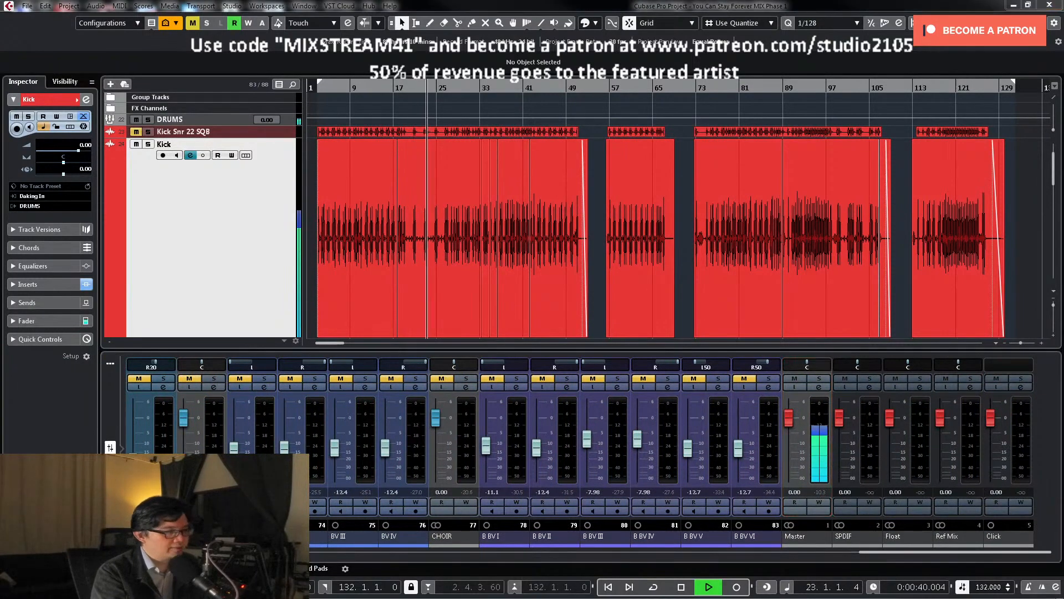
Step: Monitor the playing Kick's spectrum and peak level in the Master channel settings, resetting the peak reading several times, and close them
left_click(818, 387)
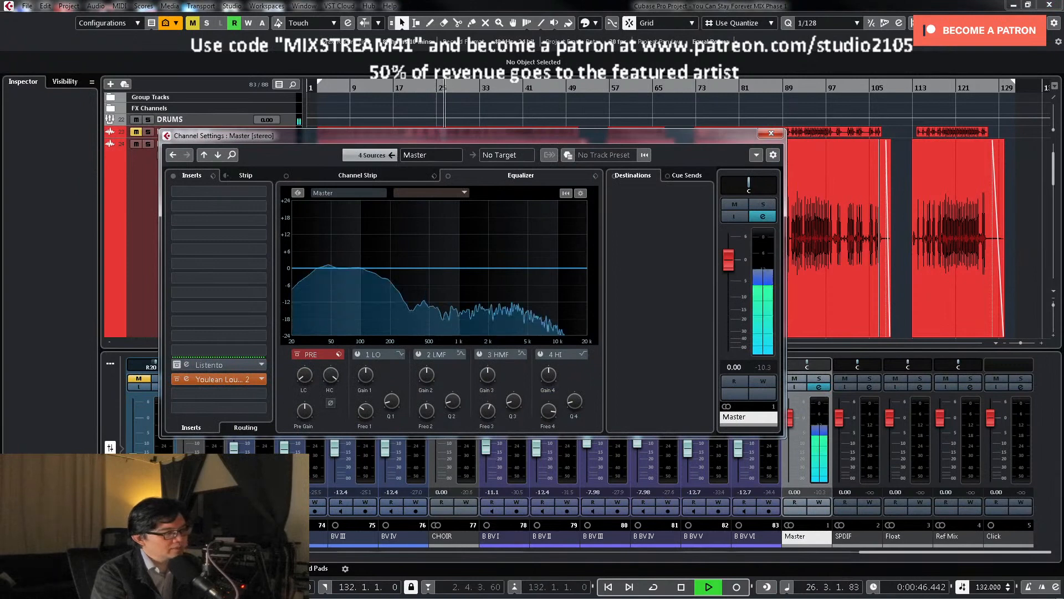
left_click(764, 368)
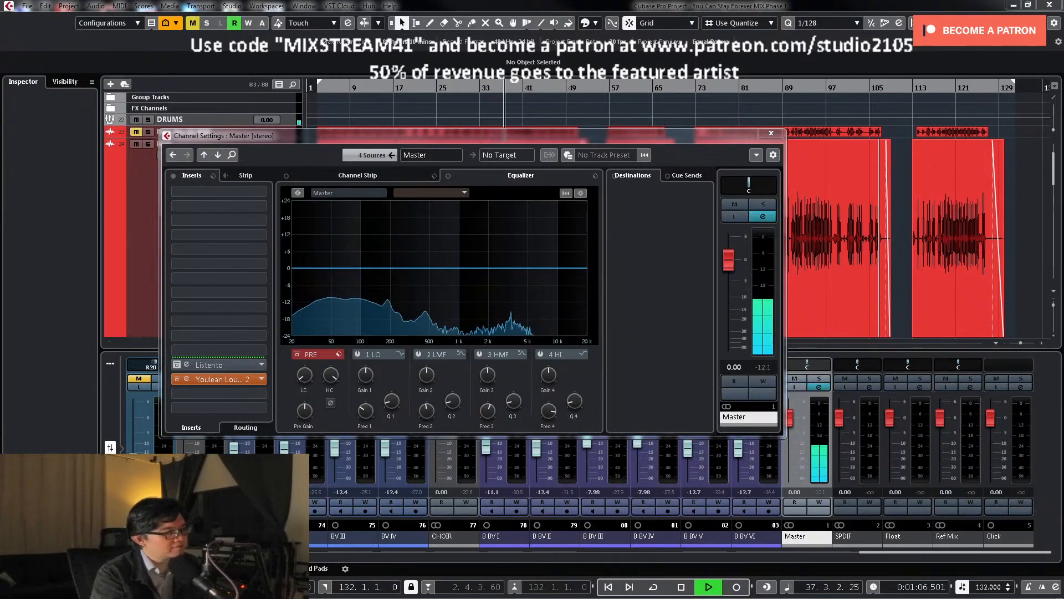
left_click(764, 371)
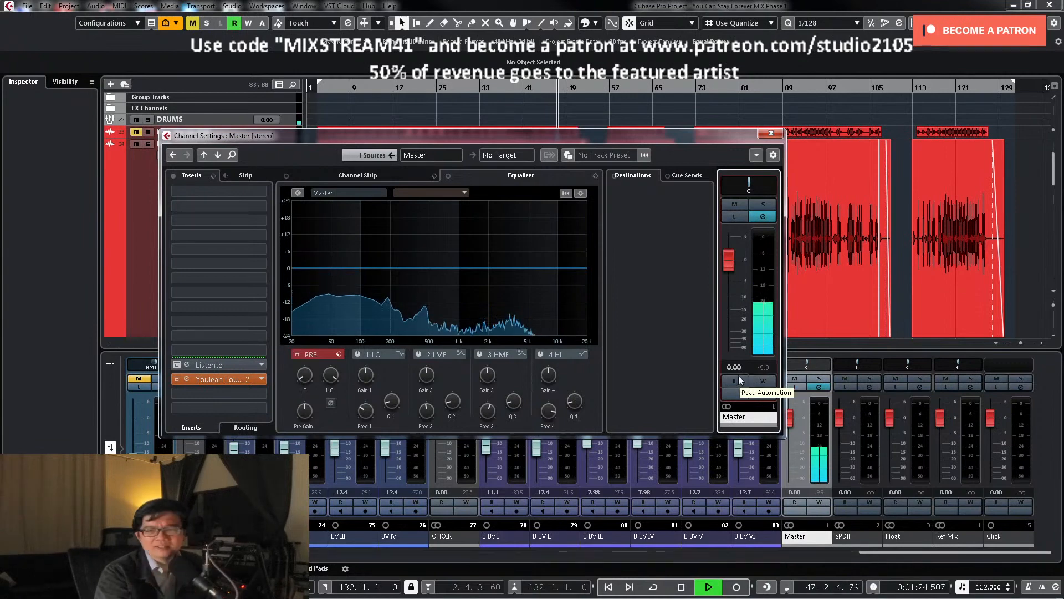
left_click(767, 367)
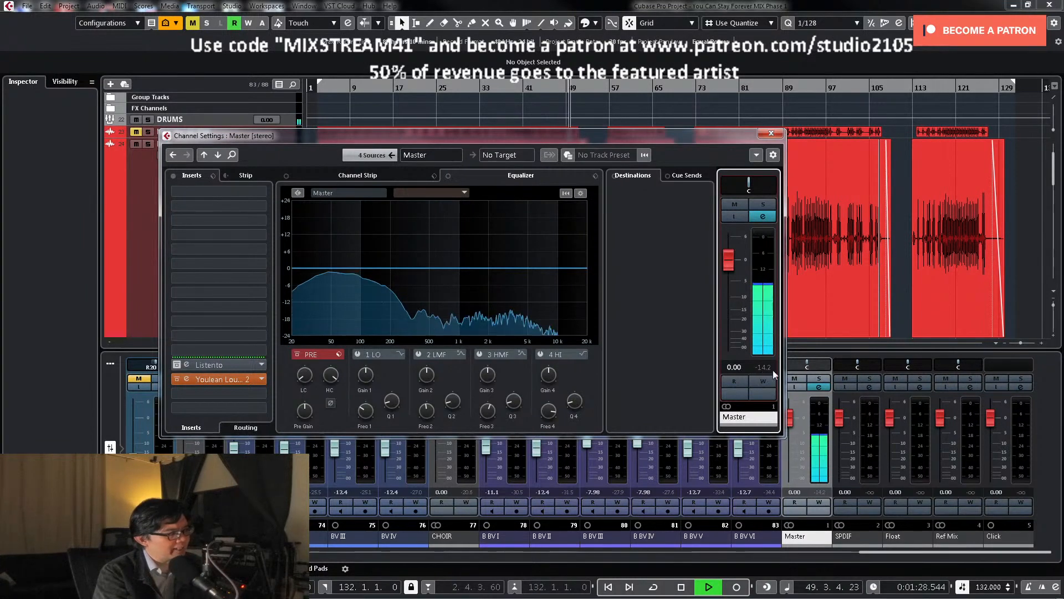
left_click(771, 134)
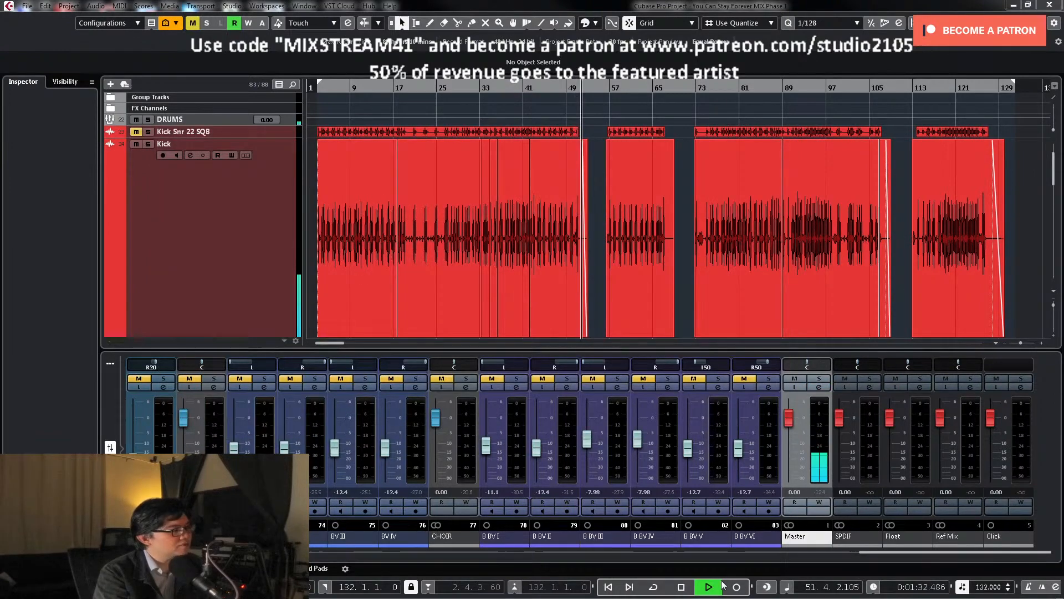
Step: Bring the Kick channel back into view in the mixer and loop playback over the first Kick event
left_click_drag(898, 552, 326, 559)
left_click(718, 387)
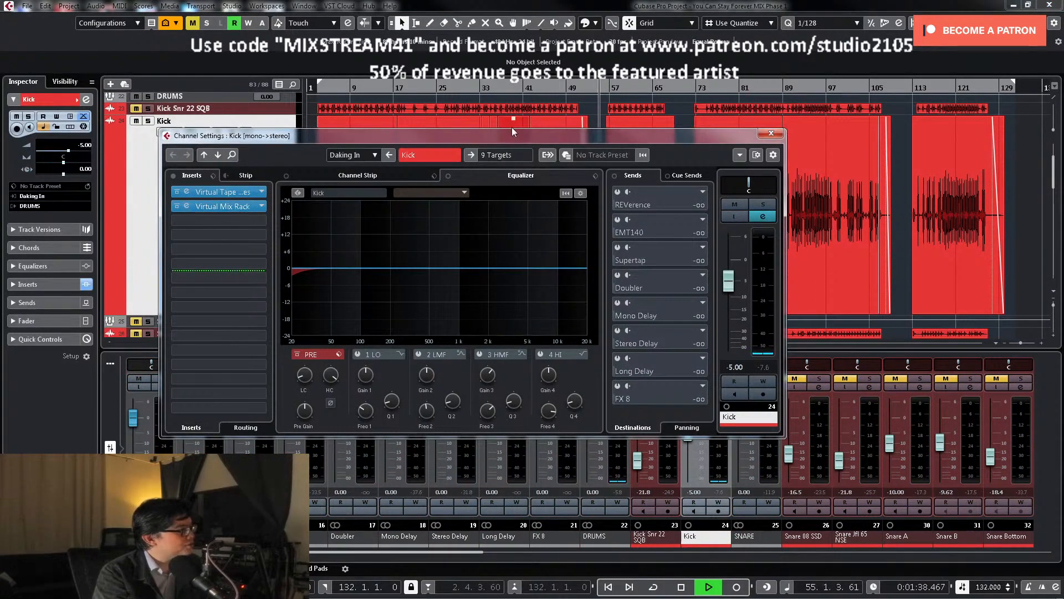
left_click(771, 134)
left_click(470, 163)
left_click(356, 178)
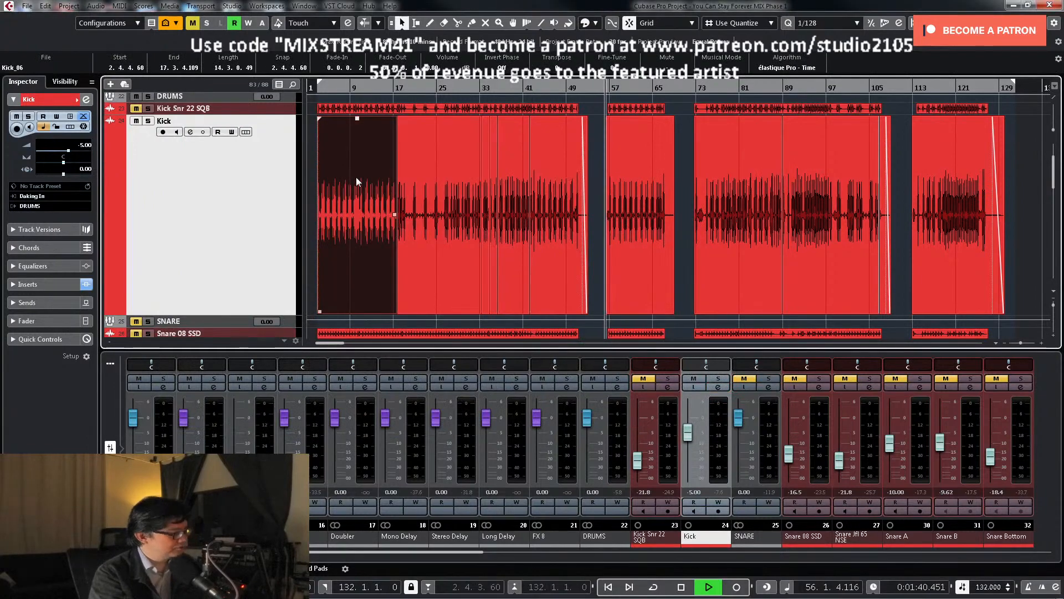
key("shift+g")
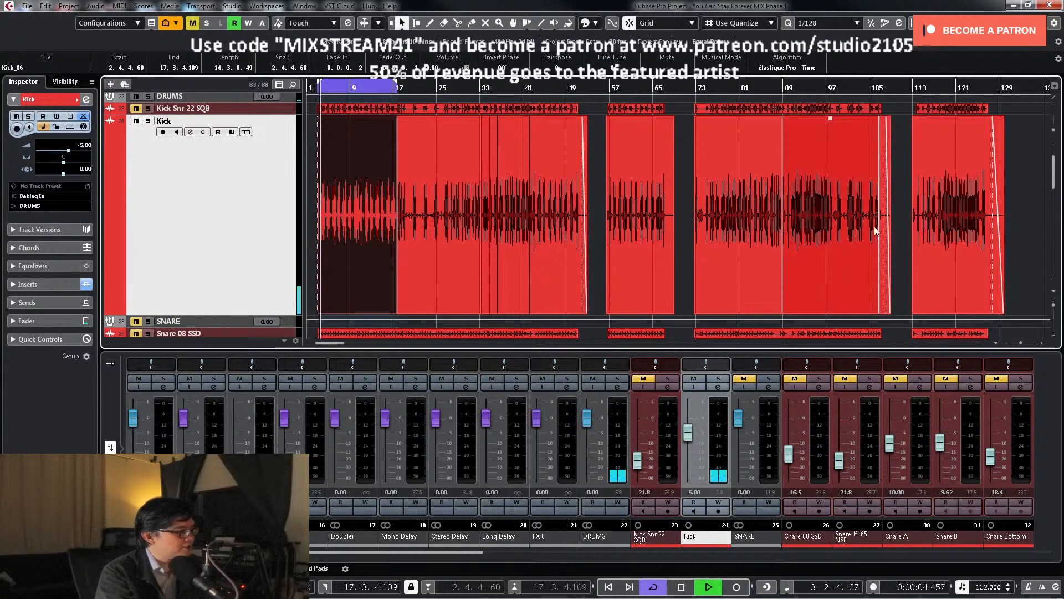
Step: Add a Gate:Drums module ahead of Virtual Channel in the Kick's Virtual Mix Rack and load its Kick Debleed Smooth preset
left_click(717, 389)
left_click(235, 208)
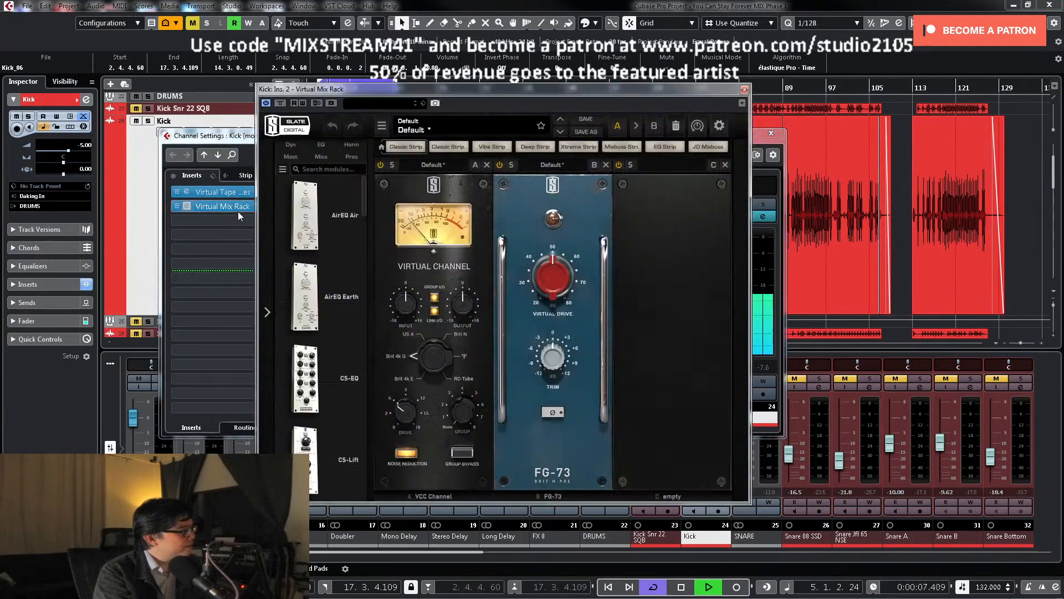
left_click(745, 89)
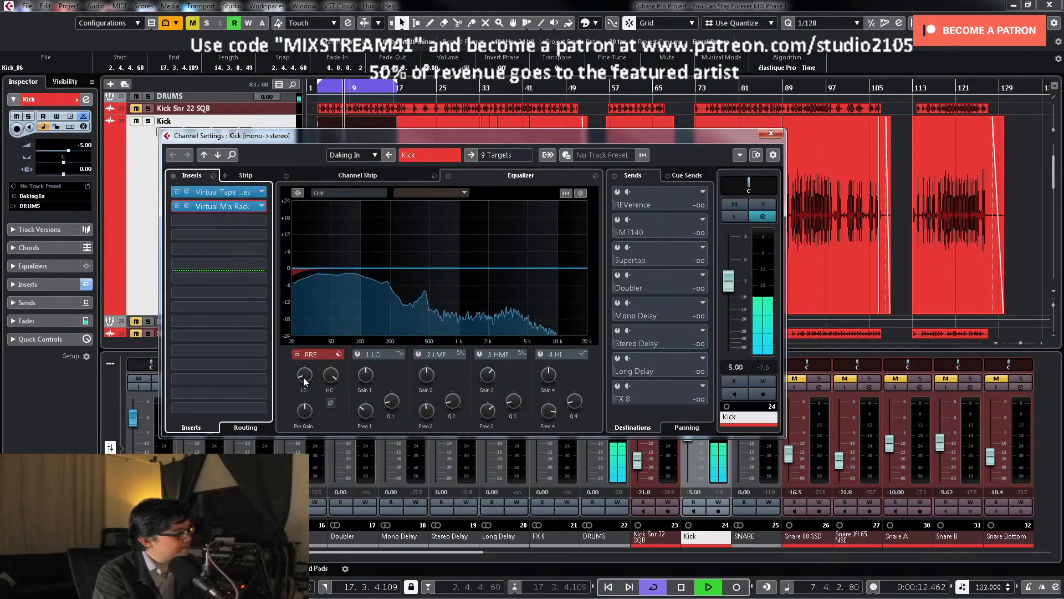
left_click(225, 208)
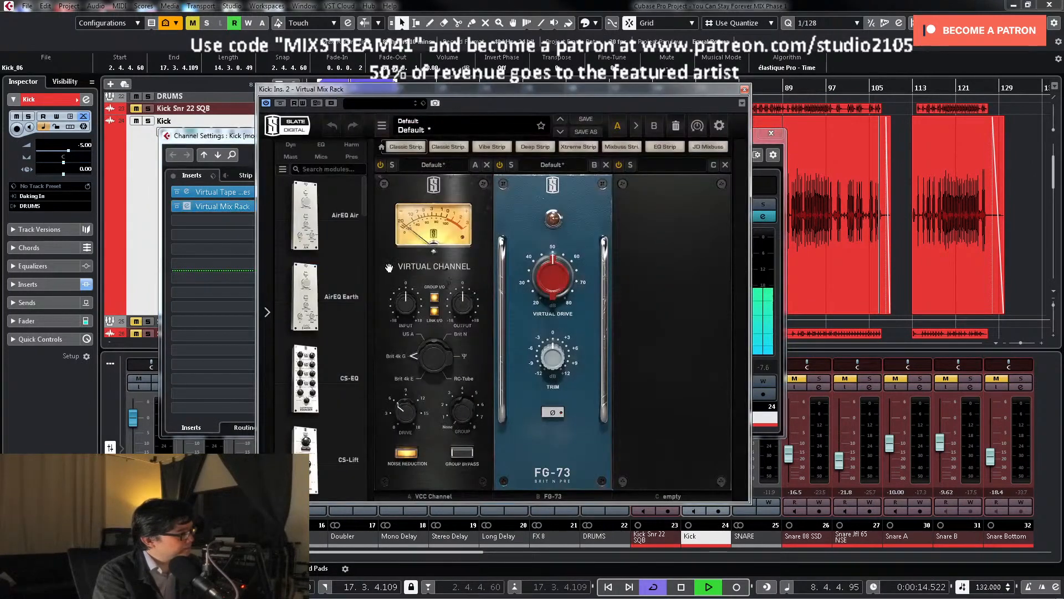
left_click_drag(363, 204, 421, 332)
scroll(358, 390, "down", 1)
left_click(427, 168)
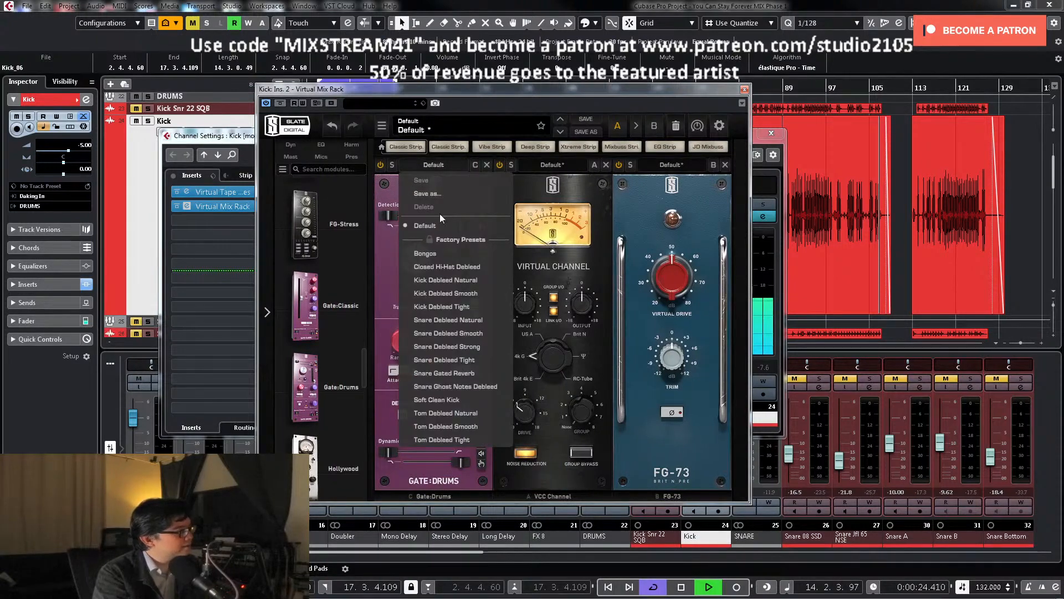
left_click(461, 291)
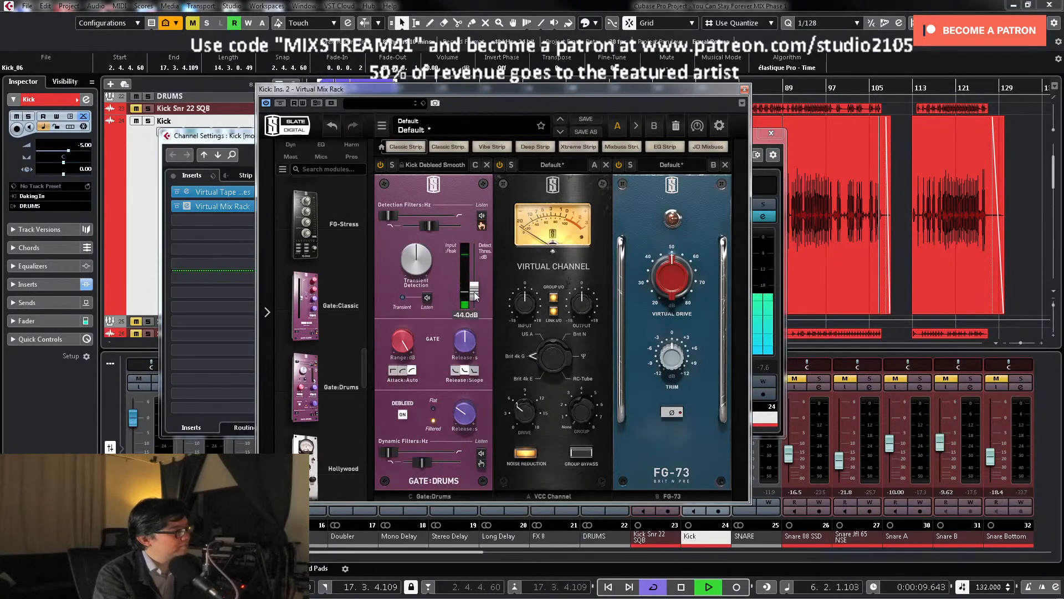
Step: Set the Gate:Drums gate release to 156 ms and close the Virtual Mix Rack
mouse_move(474, 346)
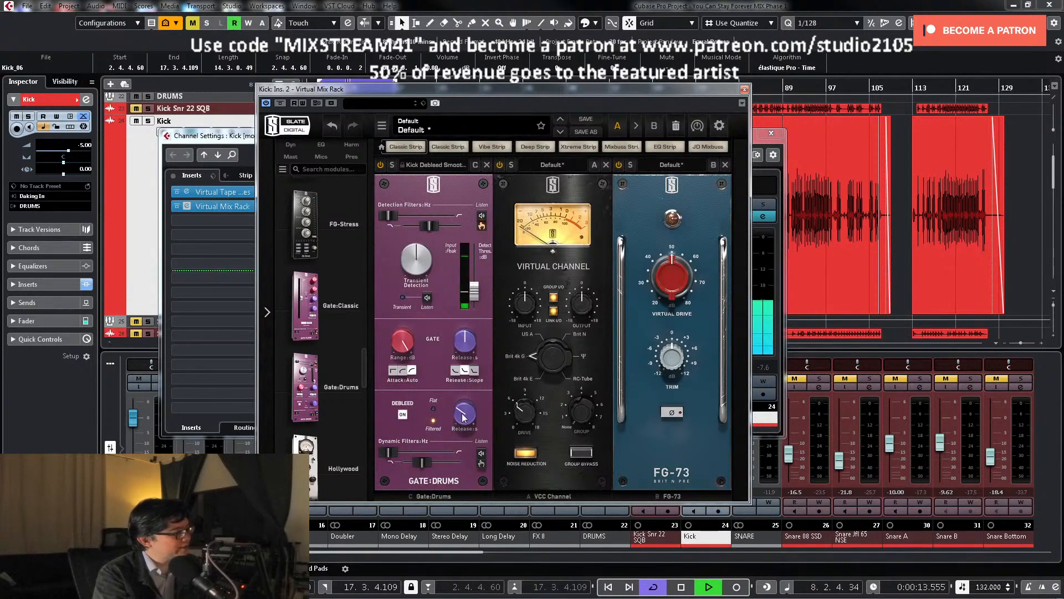
left_click_drag(458, 335, 460, 348)
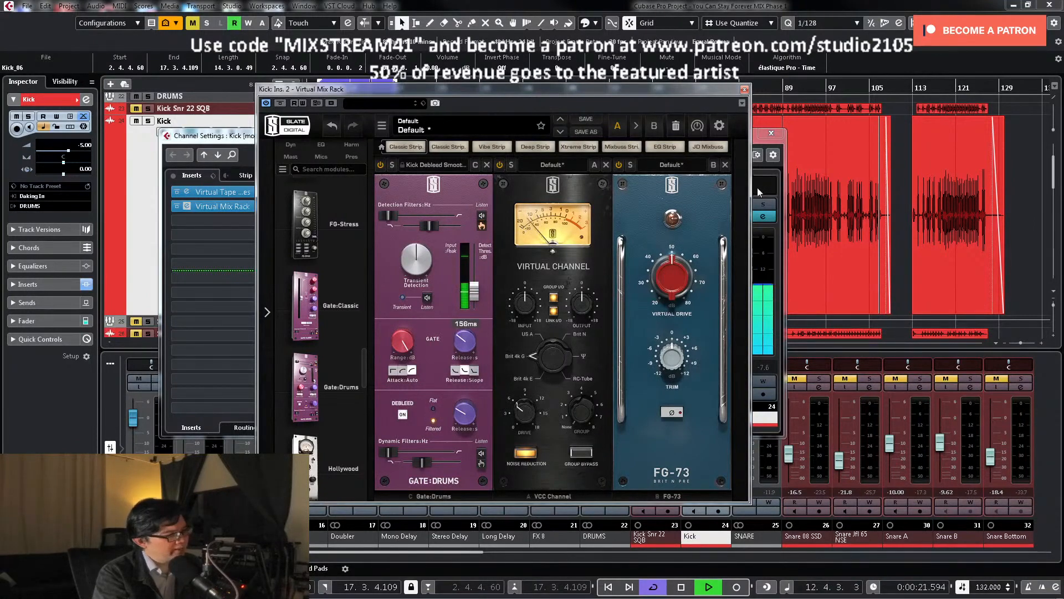
left_click(744, 90)
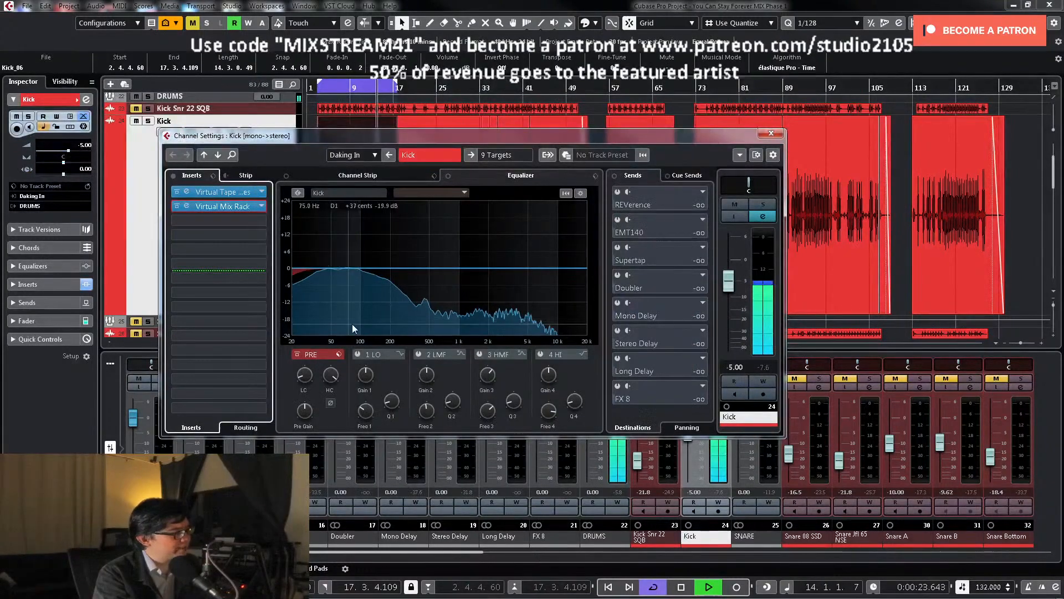
Step: Add an FG-A equalizer module after FG-73 in the Kick's Virtual Mix Rack and close the rack
left_click(235, 209)
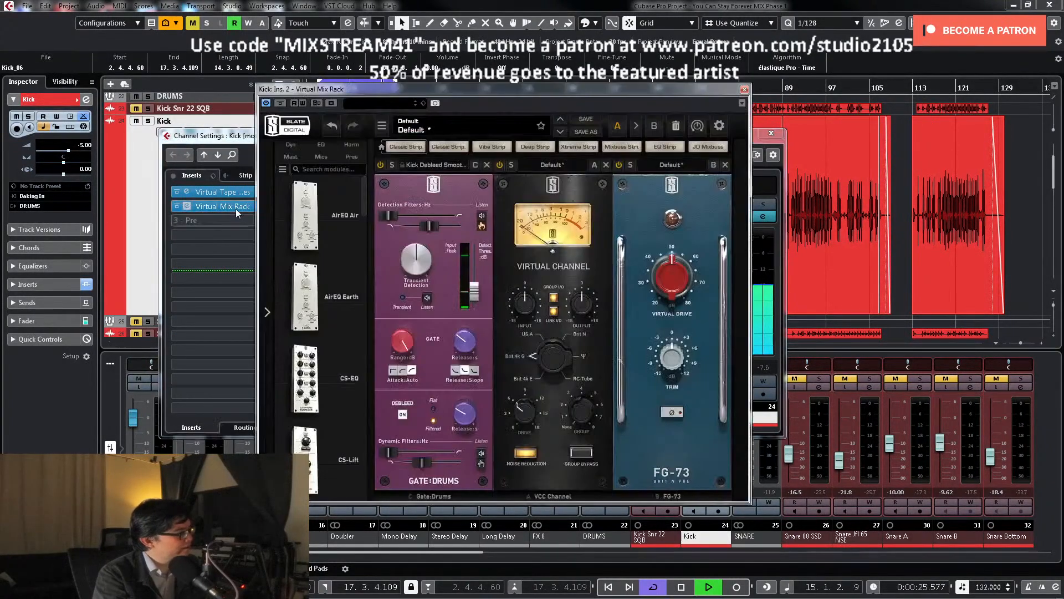
left_click_drag(365, 210, 458, 348)
left_click_drag(592, 399, 785, 383)
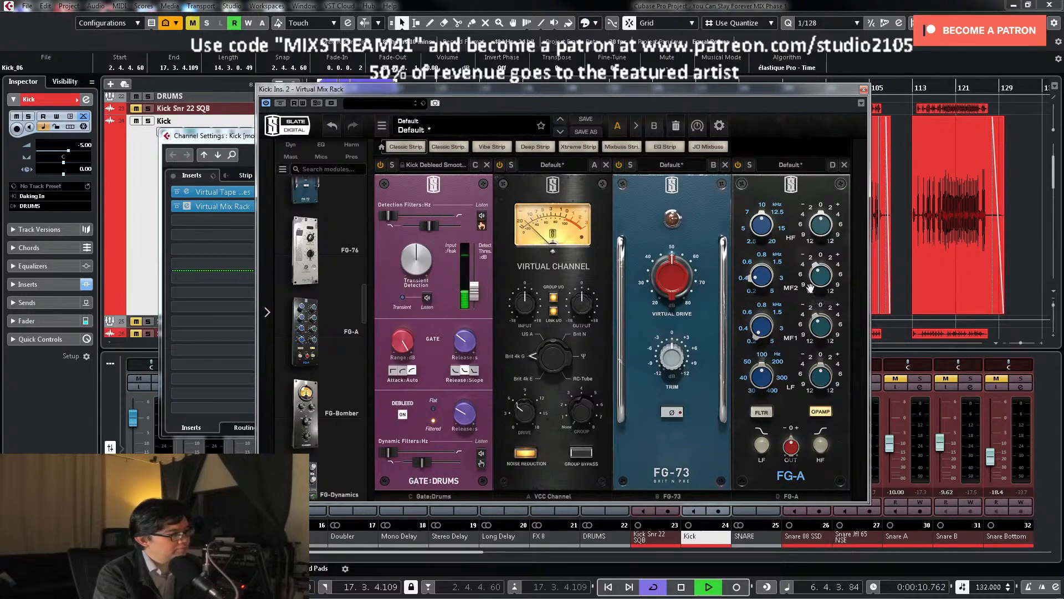
left_click(863, 89)
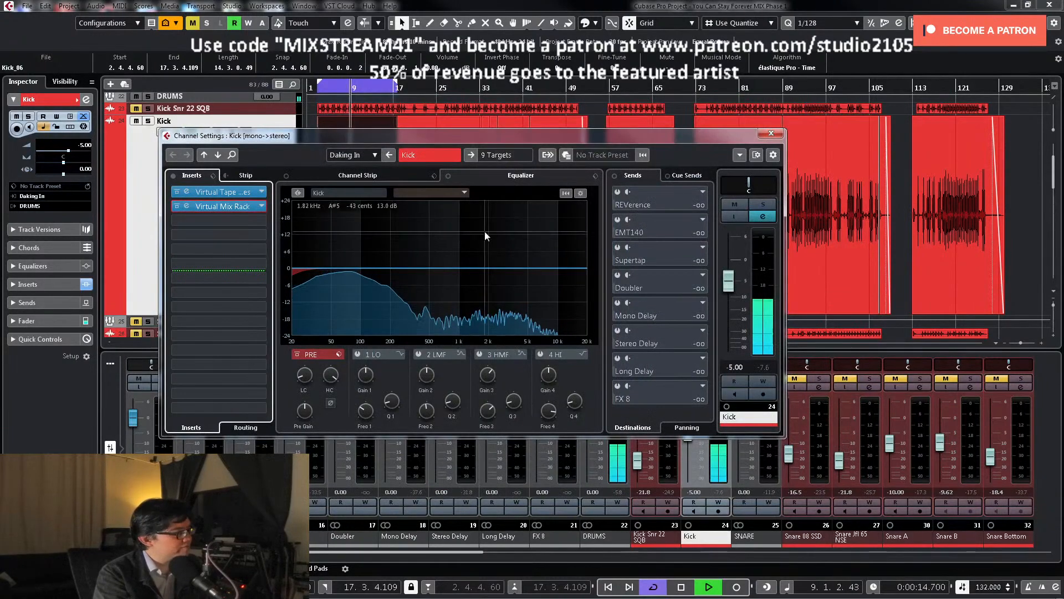
Step: Insert the Boz Digital Labs Little Clipper in the Kick channel's third insert slot
left_click(262, 221)
scroll(245, 388, "down", 10)
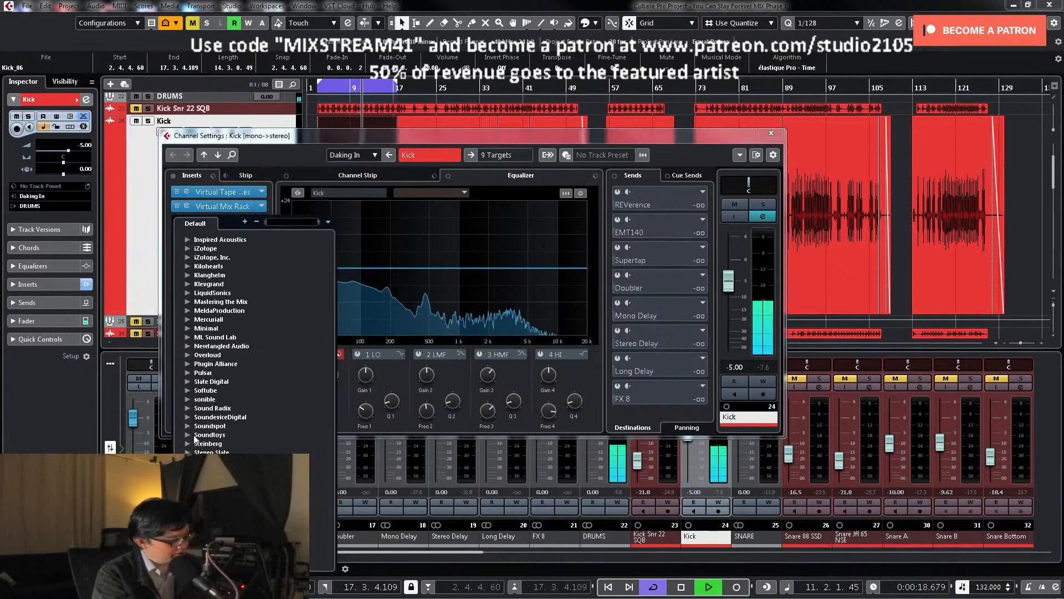
scroll(183, 281, "up", 5)
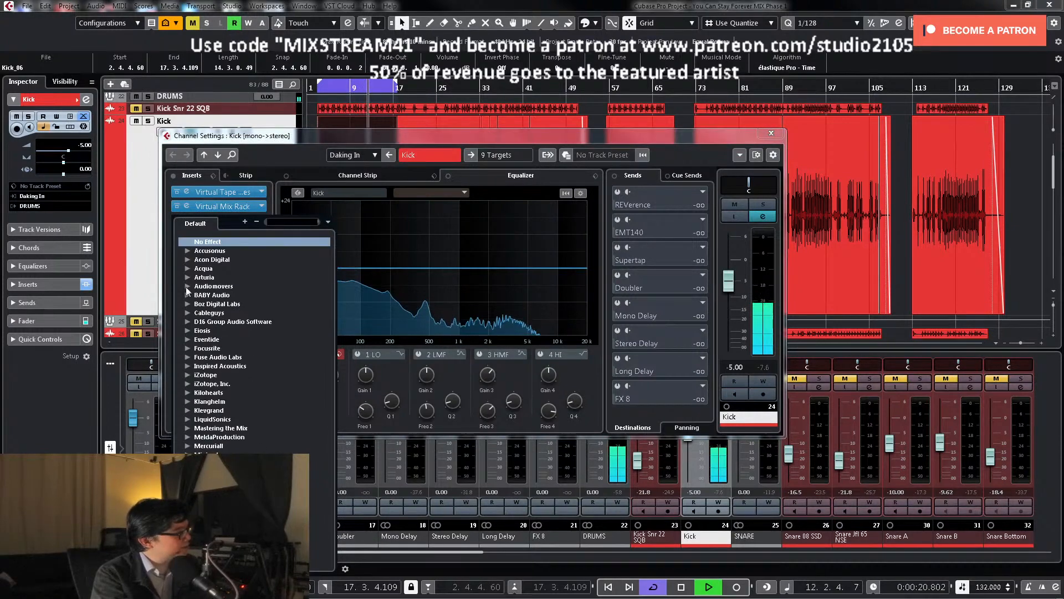
left_click(188, 305)
left_click(199, 322)
double_click(238, 331)
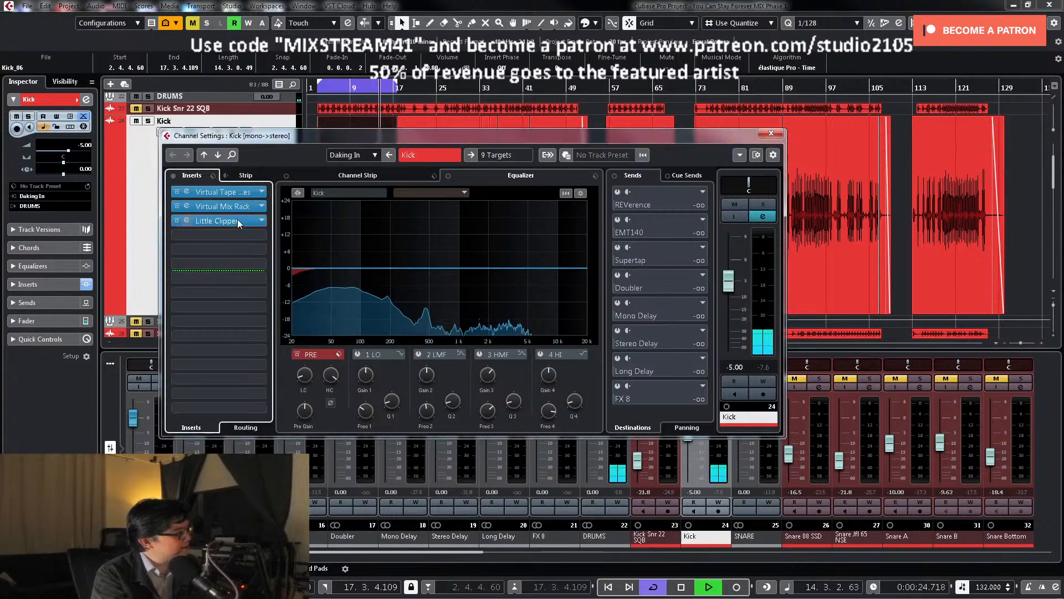
Step: Lower the Little Clipper's ceiling to just above the -12 dB mark, closing the Kick channel settings and the plug-in window
left_click_drag(690, 326, 689, 187)
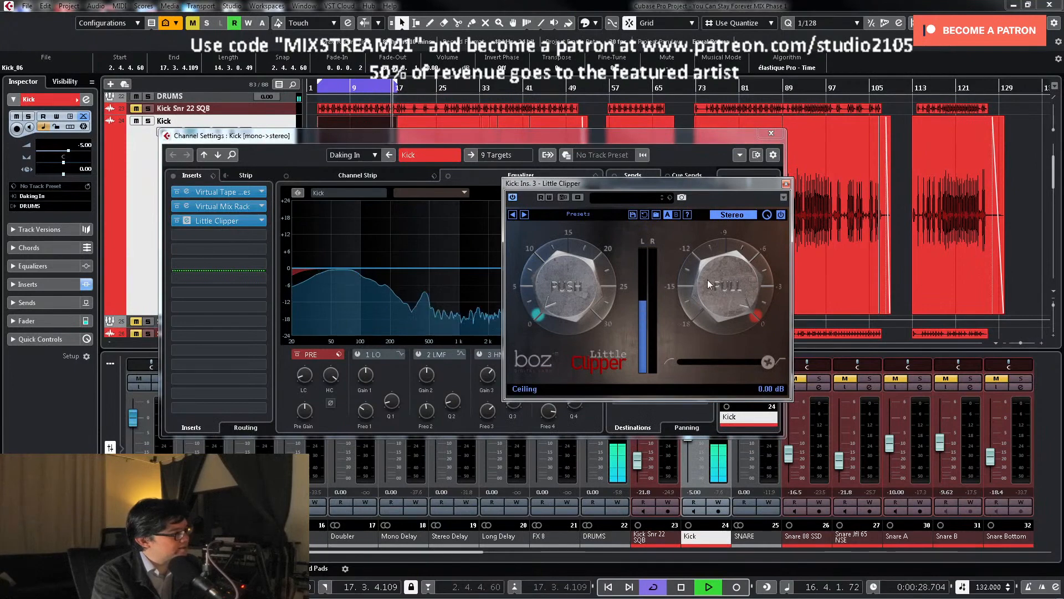
left_click_drag(709, 280, 707, 301)
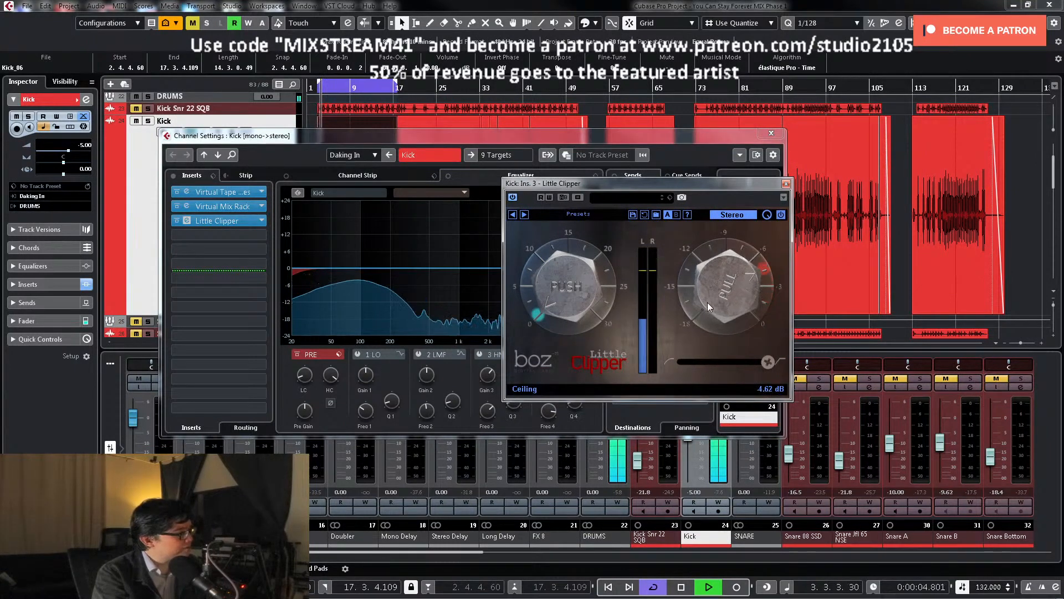
left_click(770, 133)
left_click_drag(683, 183, 684, 158)
mouse_move(701, 266)
left_mouse_down()
mouse_move(685, 273)
mouse_move(704, 222)
mouse_move(706, 242)
left_mouse_up()
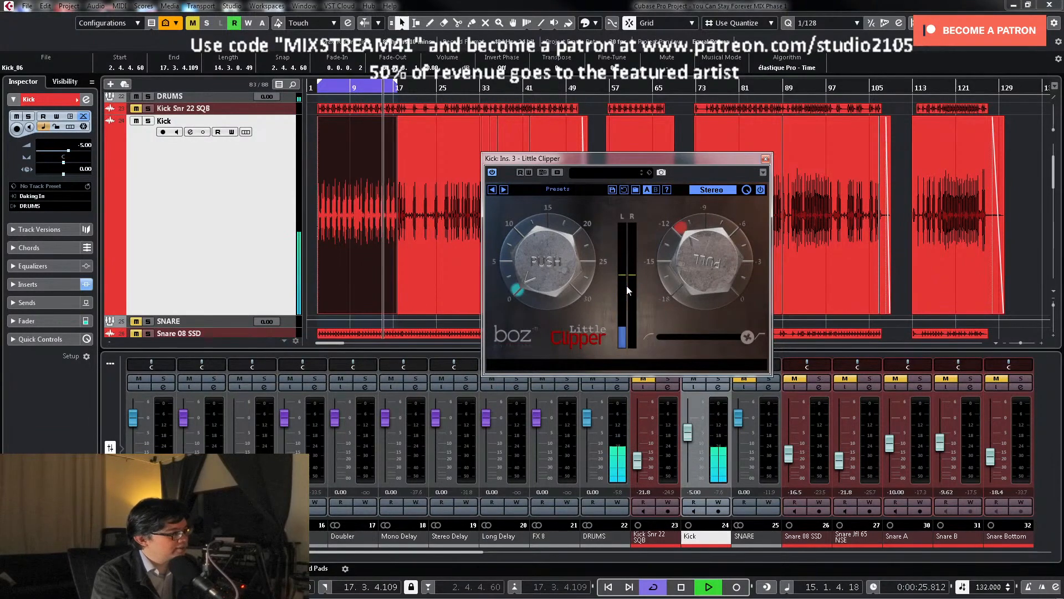
left_click(765, 159)
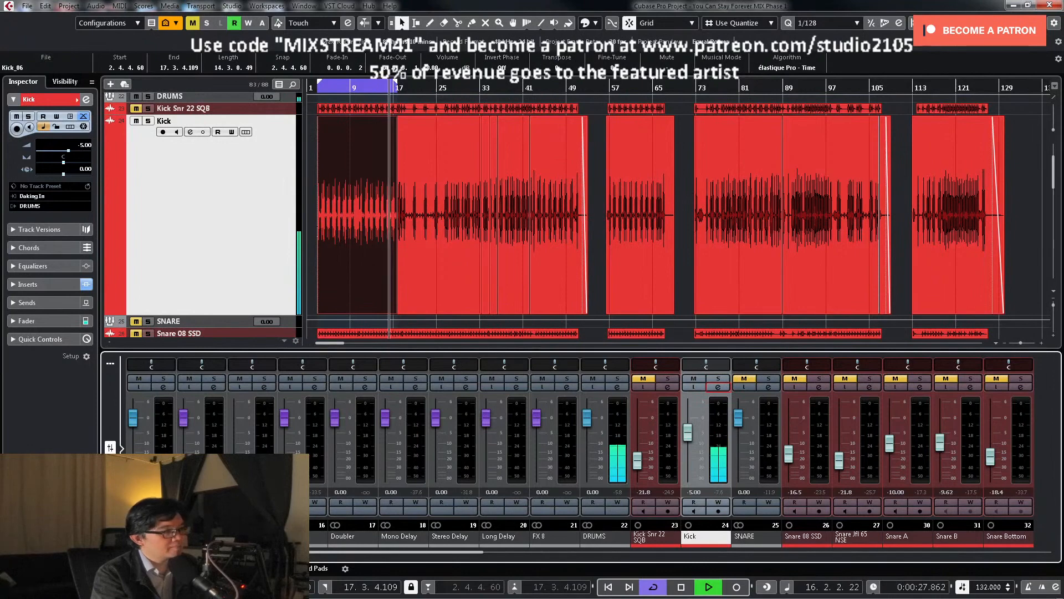
Step: Unmute and solo the Kick Snr 22 SQB channel and play it briefly from the start of the loop
key("space")
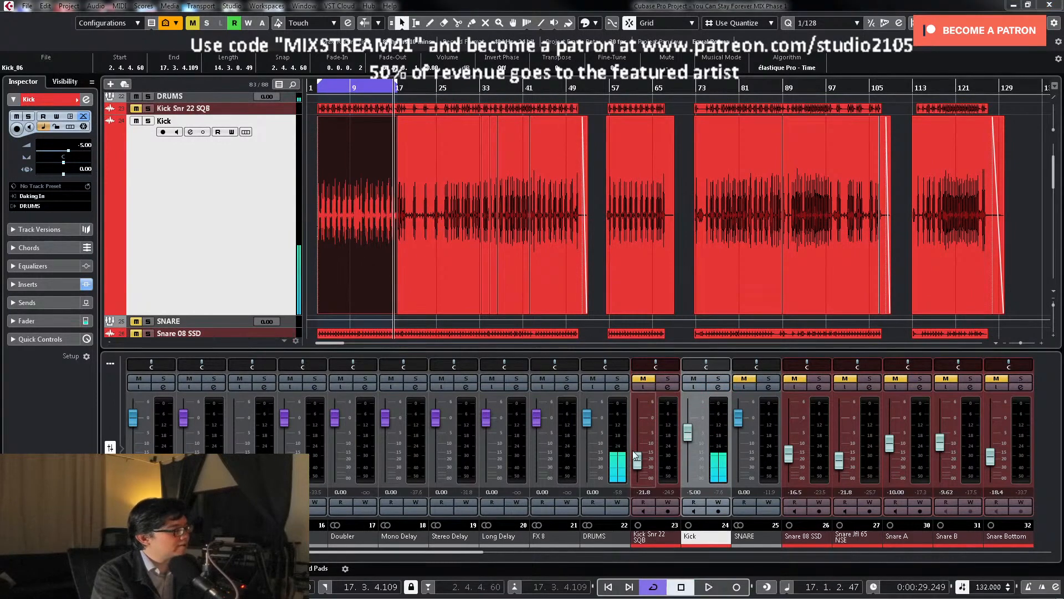
left_click(643, 379)
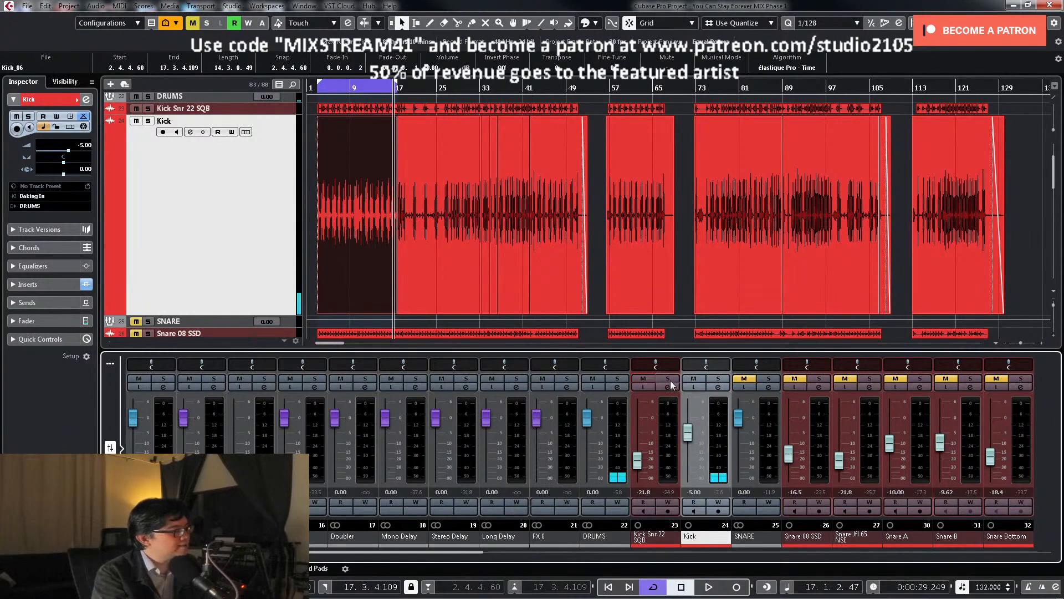
left_click(667, 379)
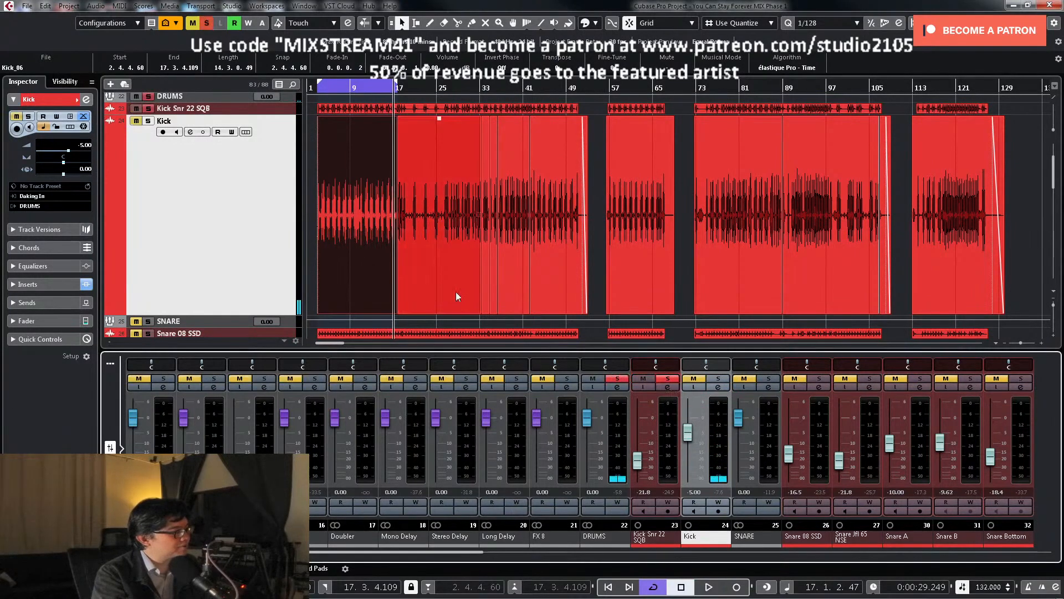
left_click(319, 89)
key("space")
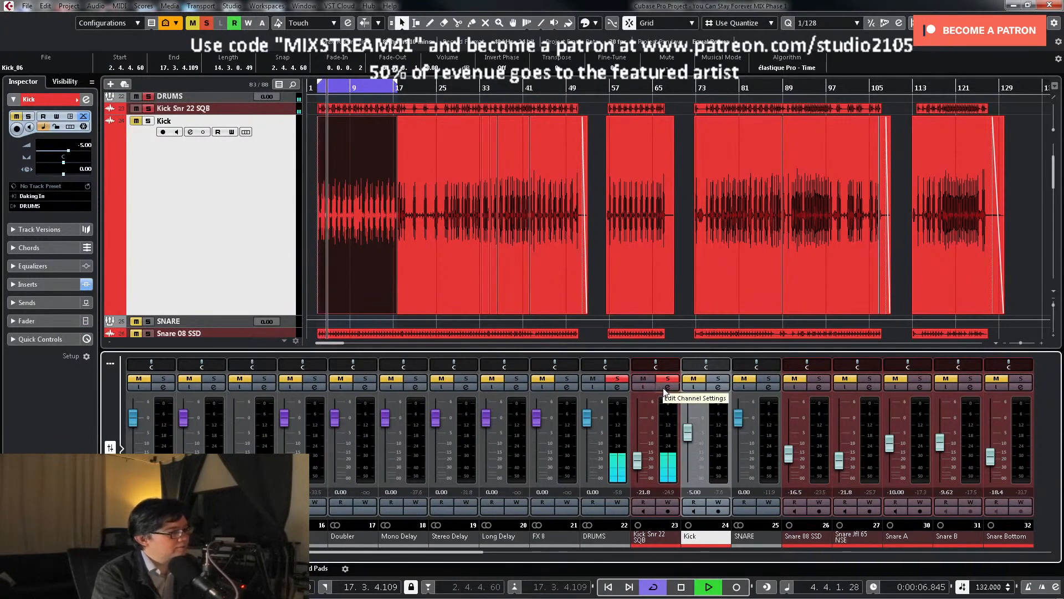
key("space")
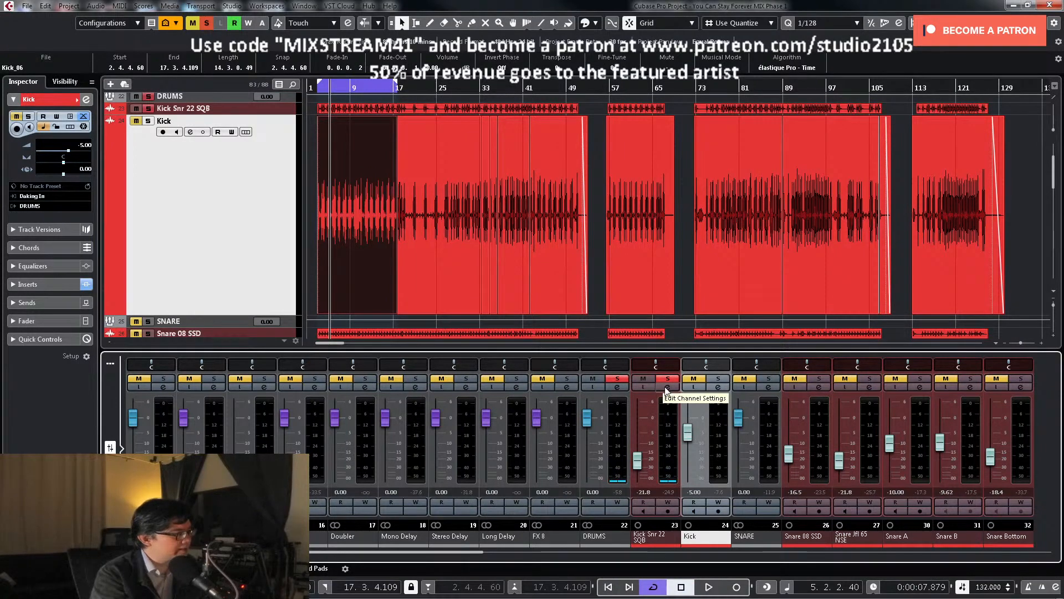
Step: Give Kick Snr 22 SQB a slight low cut and a narrow 3 dB cut near 100 Hz with Q 7.8, unsolo it and stop playback
left_click(668, 387)
key("space")
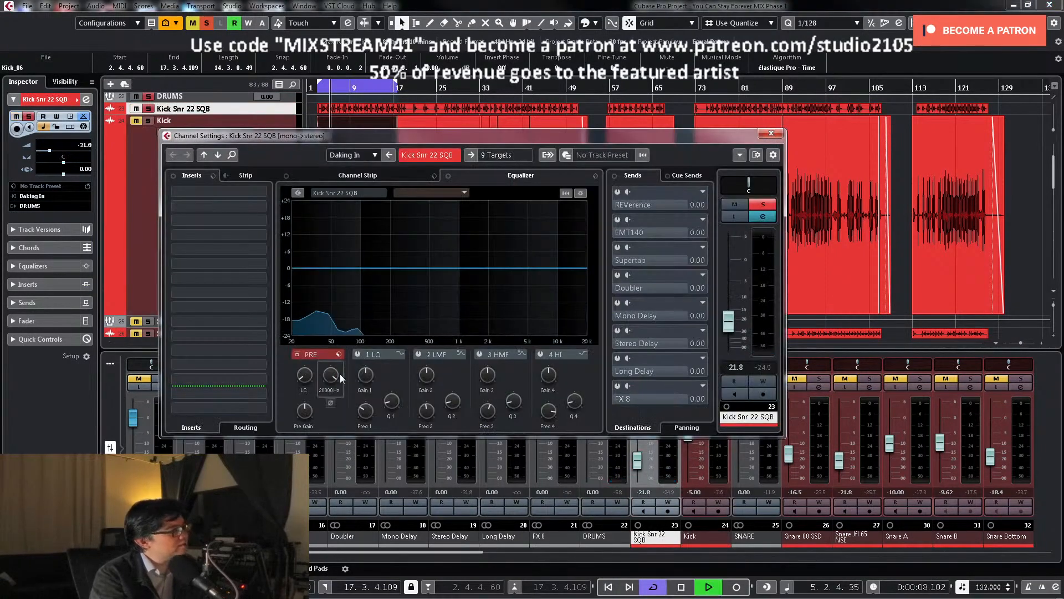
left_click(419, 353)
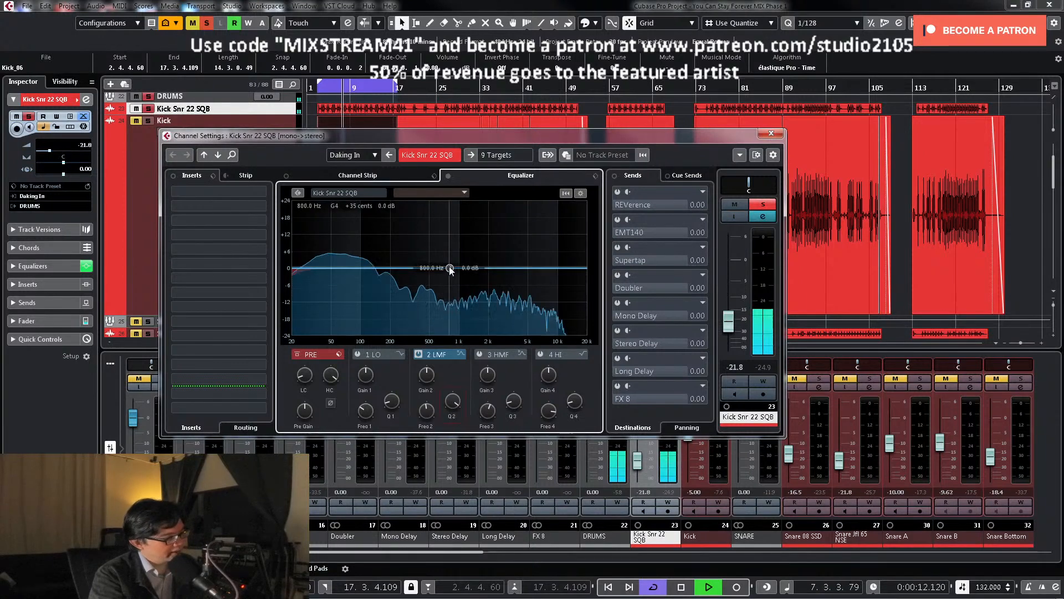
left_click_drag(450, 270, 359, 248)
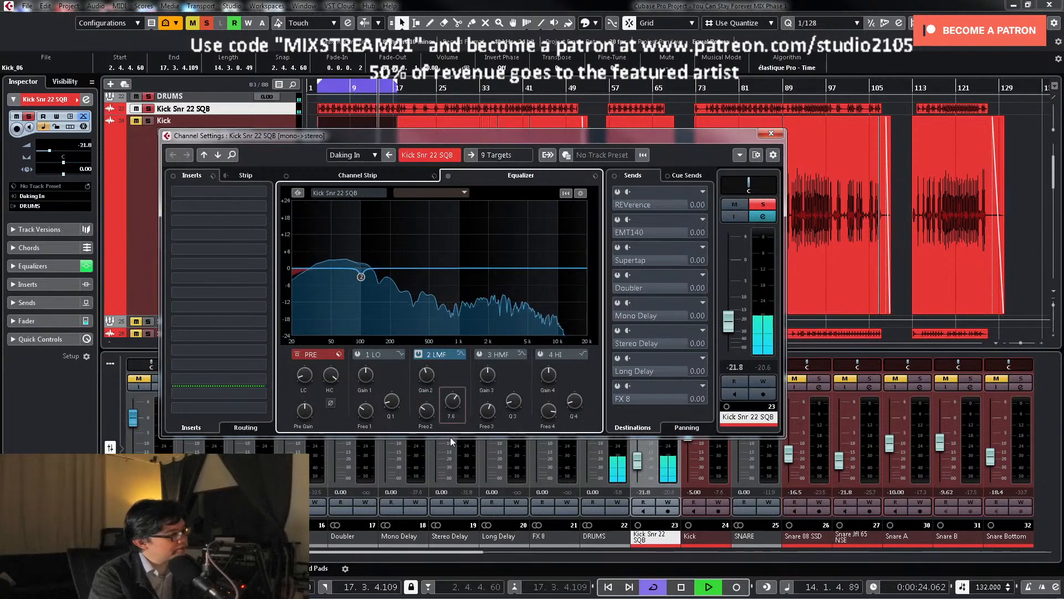
left_click(765, 203)
key("space")
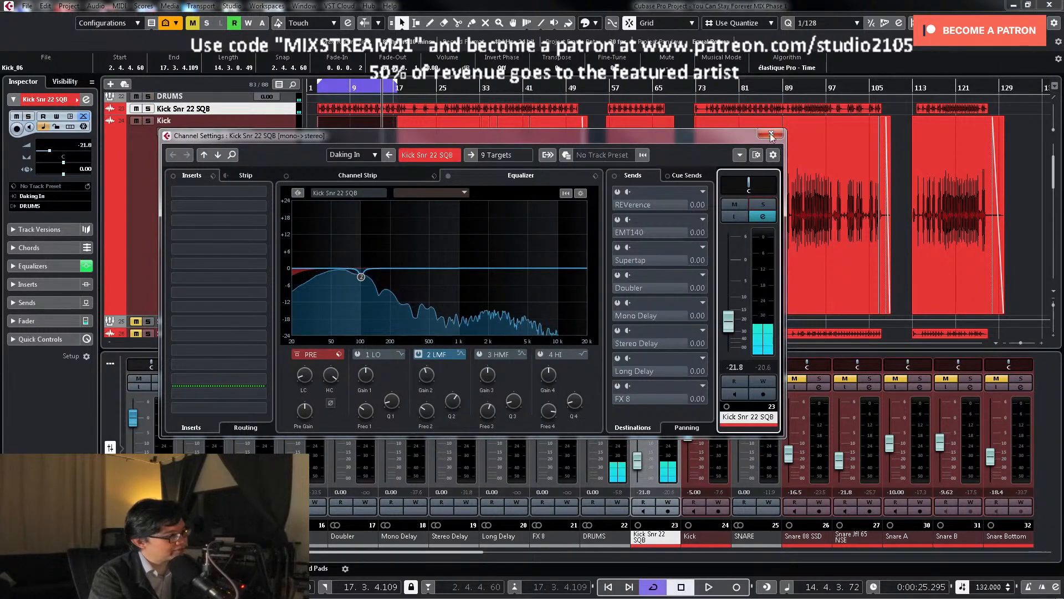
Step: Play Kick and Kick Snr 22 SQB together and toggle the sample channel's phase invert to compare their phase alignment
left_click(771, 133)
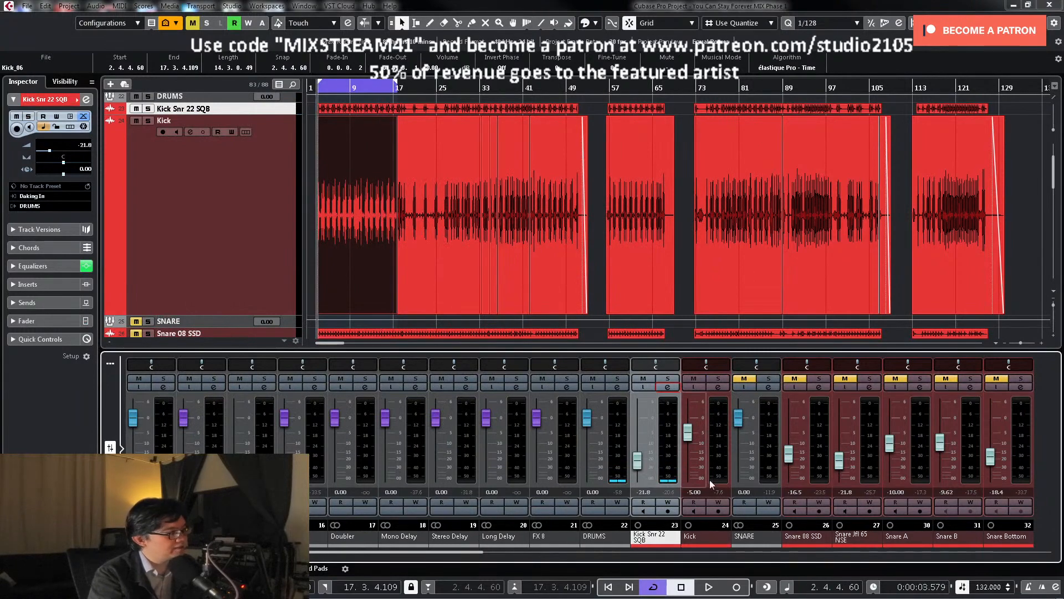
key("space")
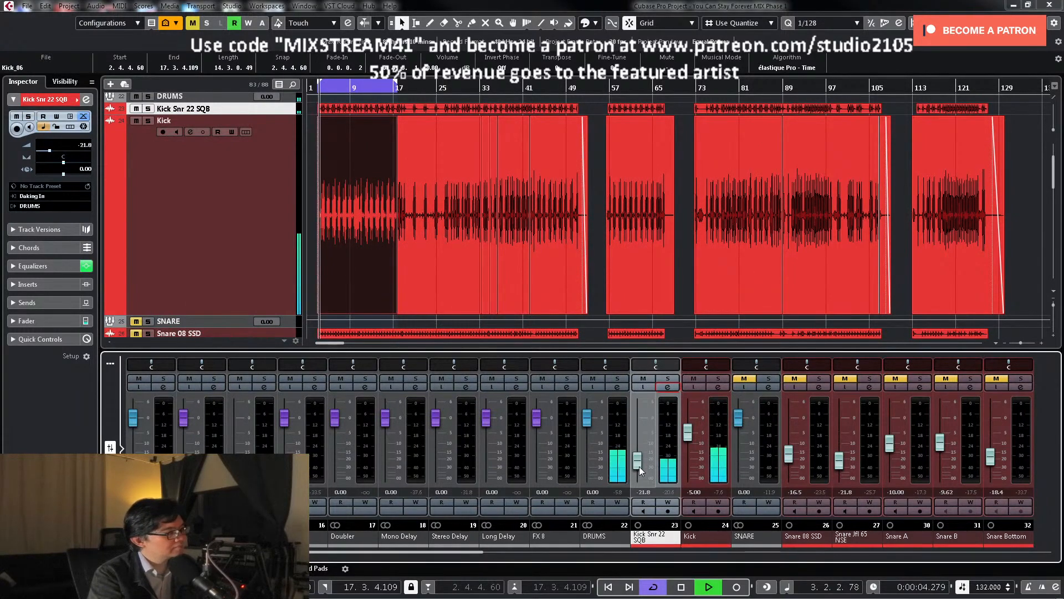
left_click(665, 390)
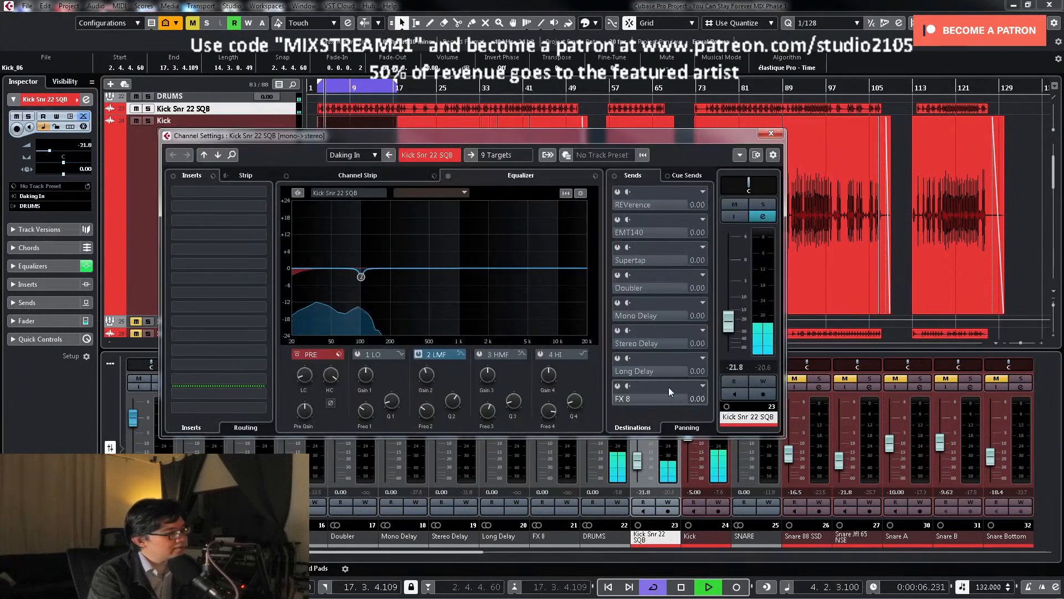
left_click(330, 403)
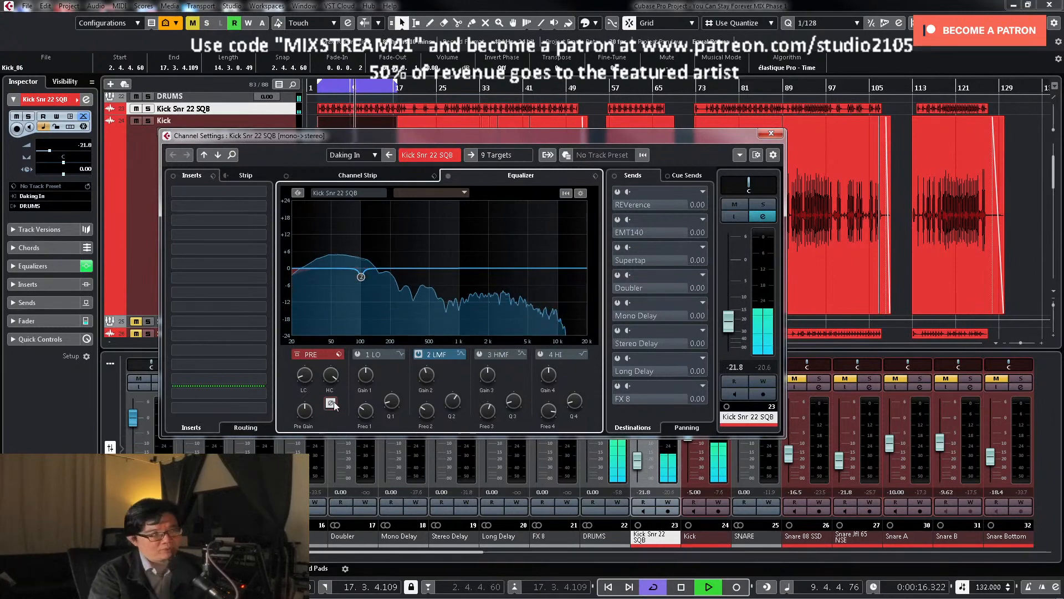
left_click(771, 134)
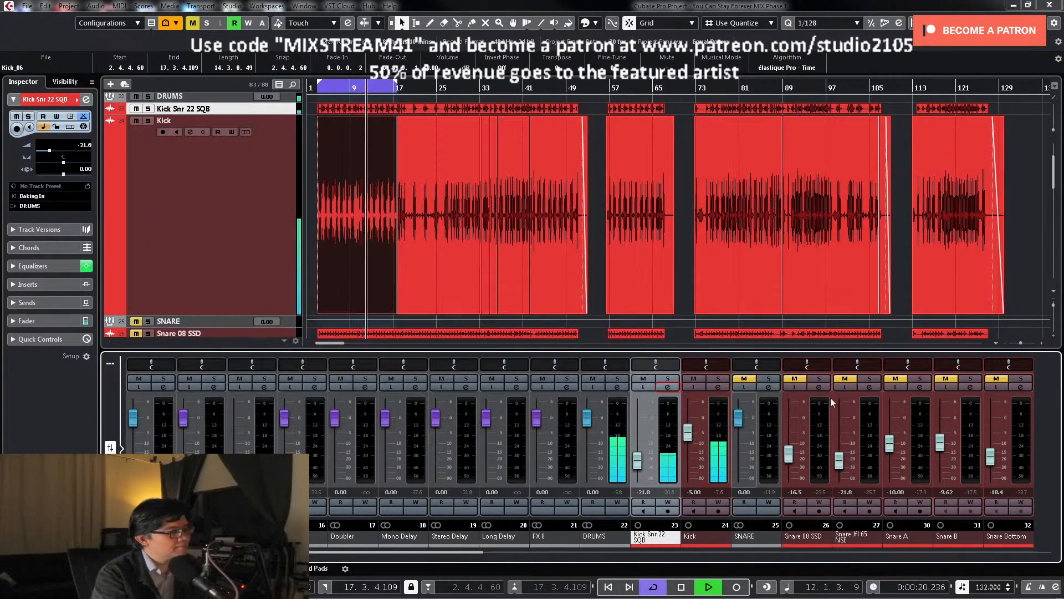
Step: Sweep a narrow boost on the Kick's second EQ band, turn it into a cut at about 437 Hz, and stop playback
left_click(716, 387)
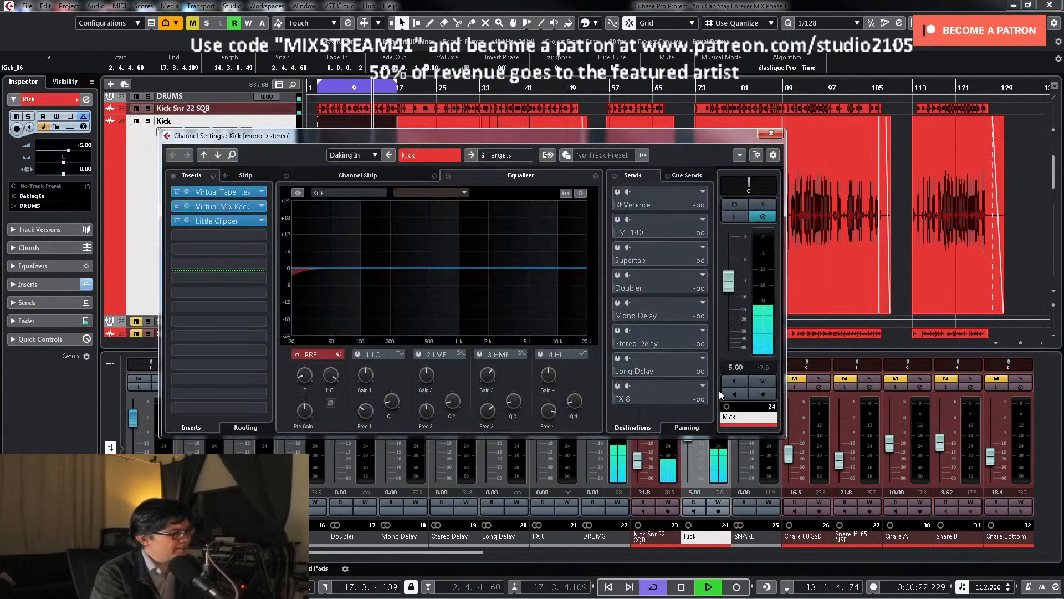
left_click(419, 354)
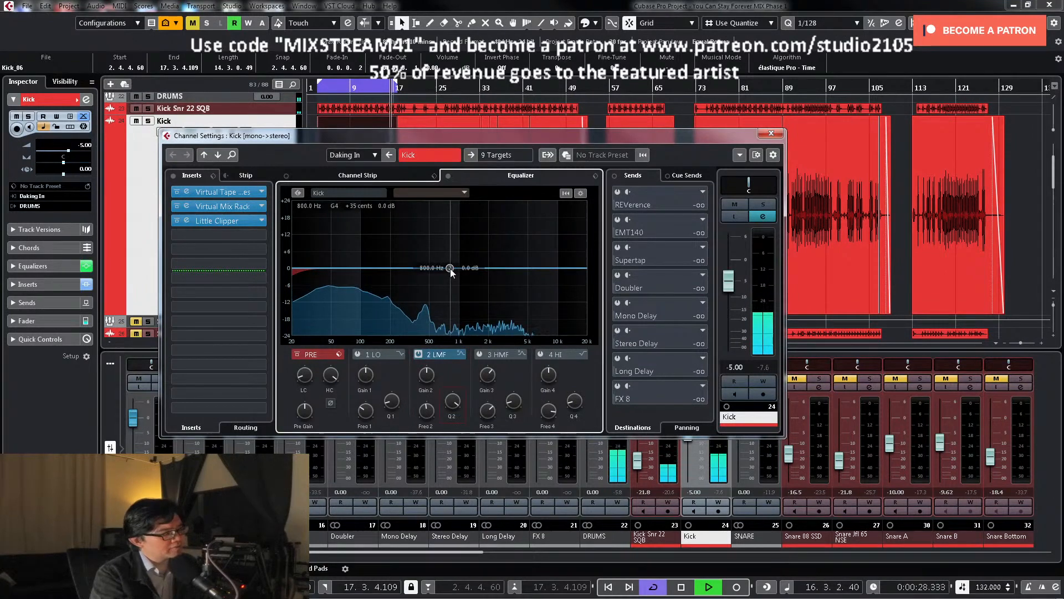
left_click_drag(450, 267, 424, 229)
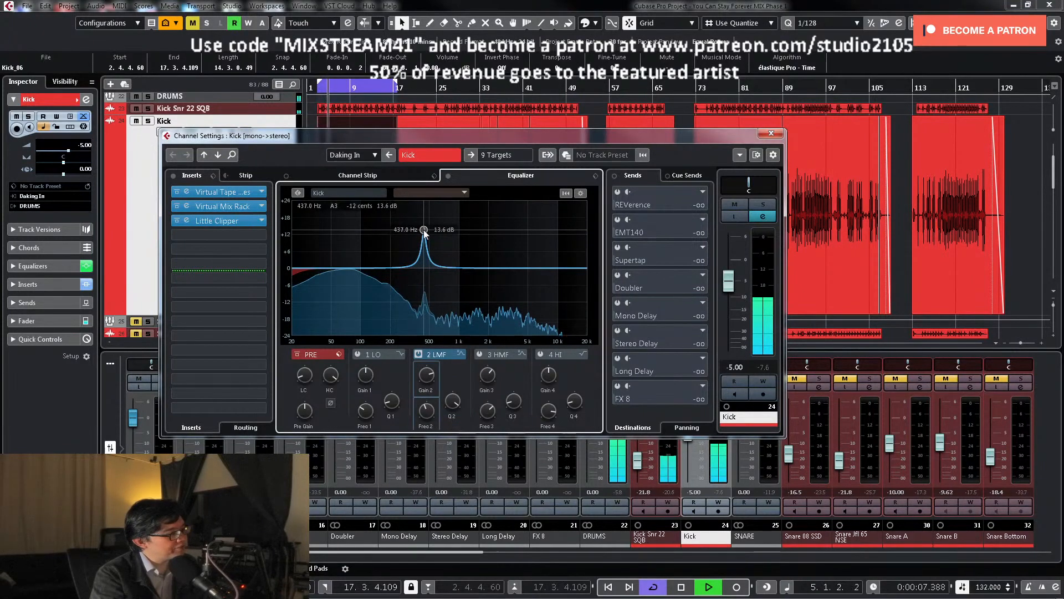
left_click_drag(417, 381, 414, 419)
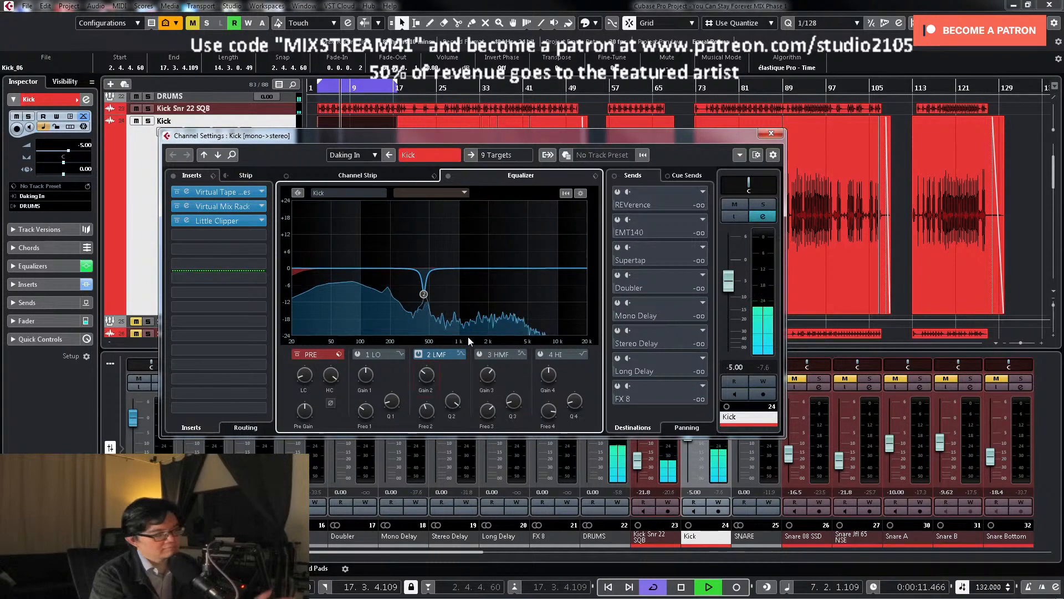
left_click(771, 133)
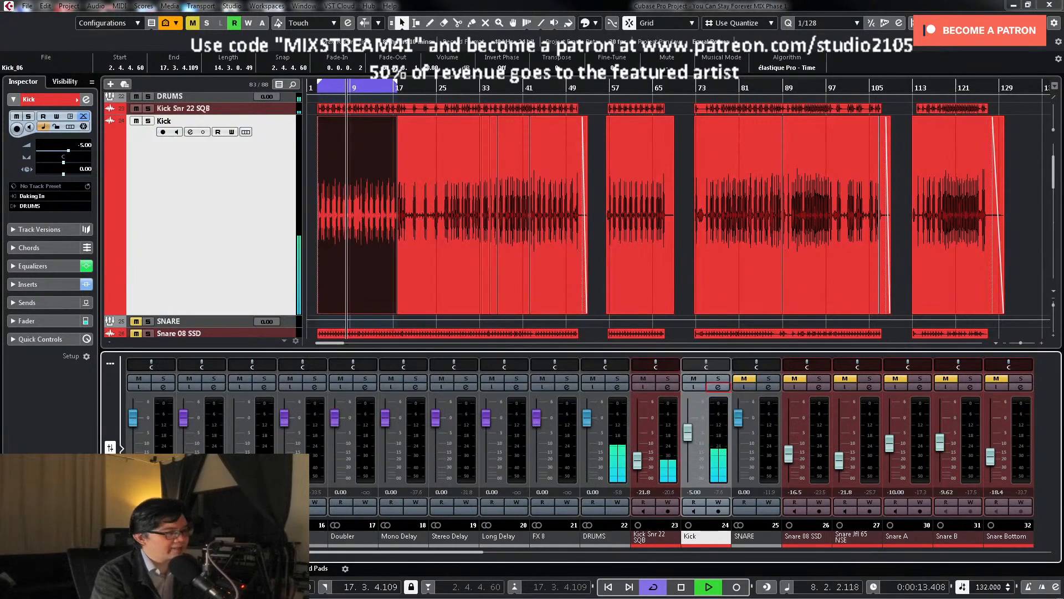
key("space")
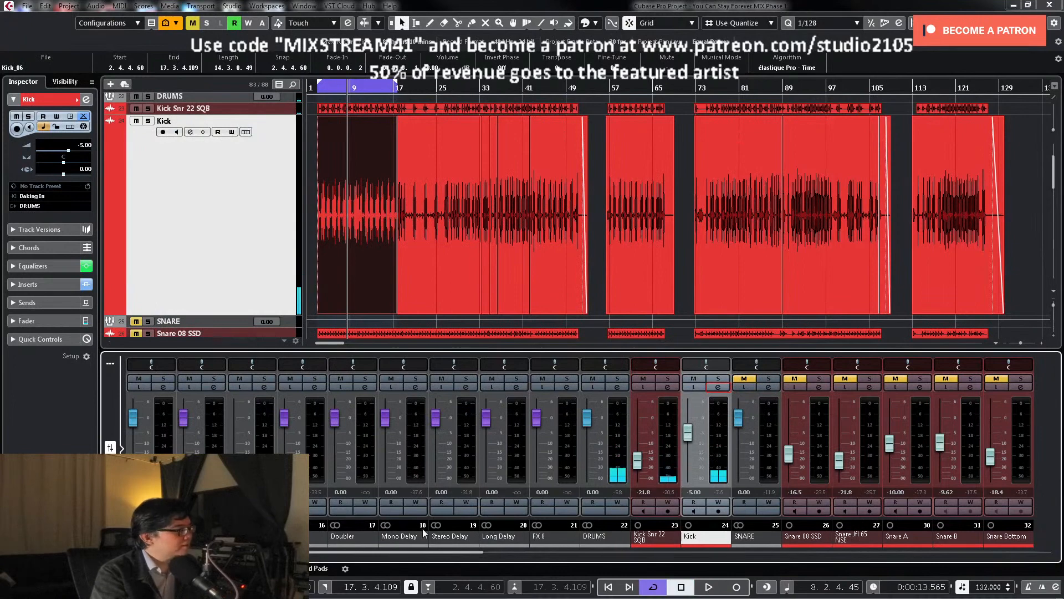
Step: Unmute the OH group and its channels, and link OH L and OH R in a new link group with the default settings
left_click_drag(430, 556, 598, 560)
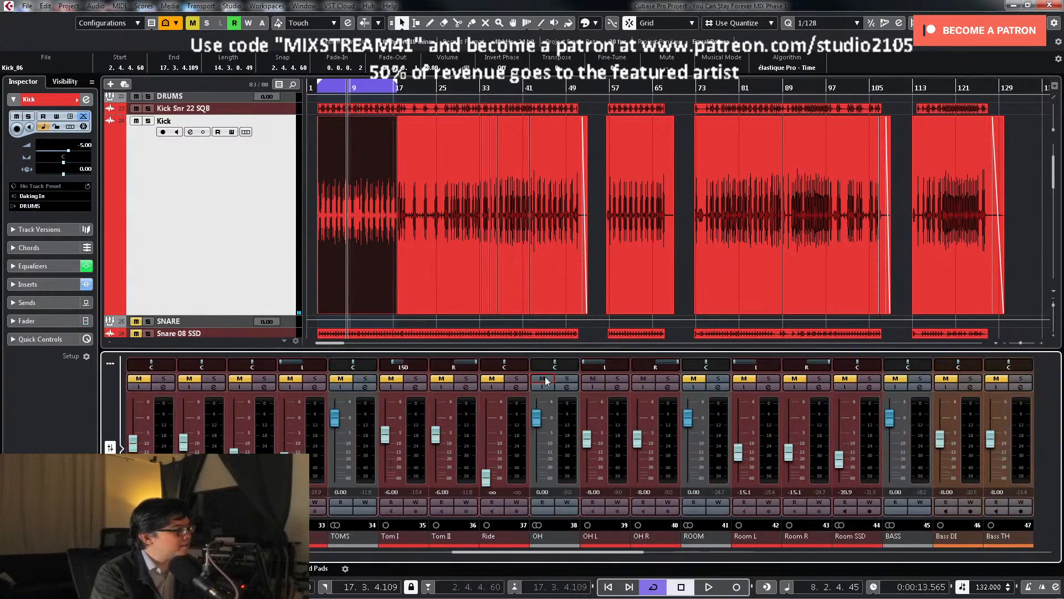
left_click(618, 387)
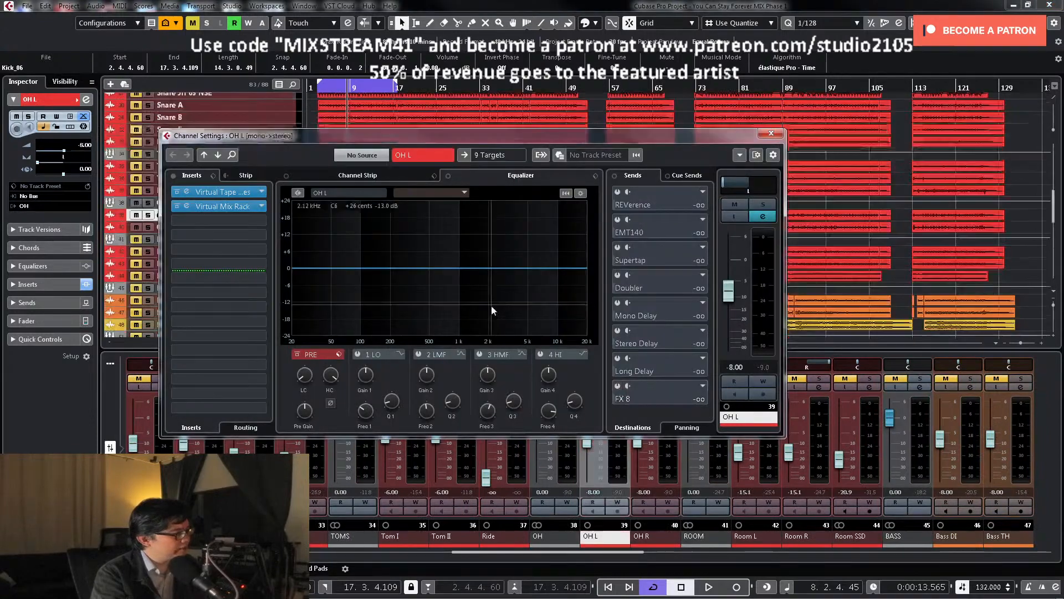
left_click(771, 133)
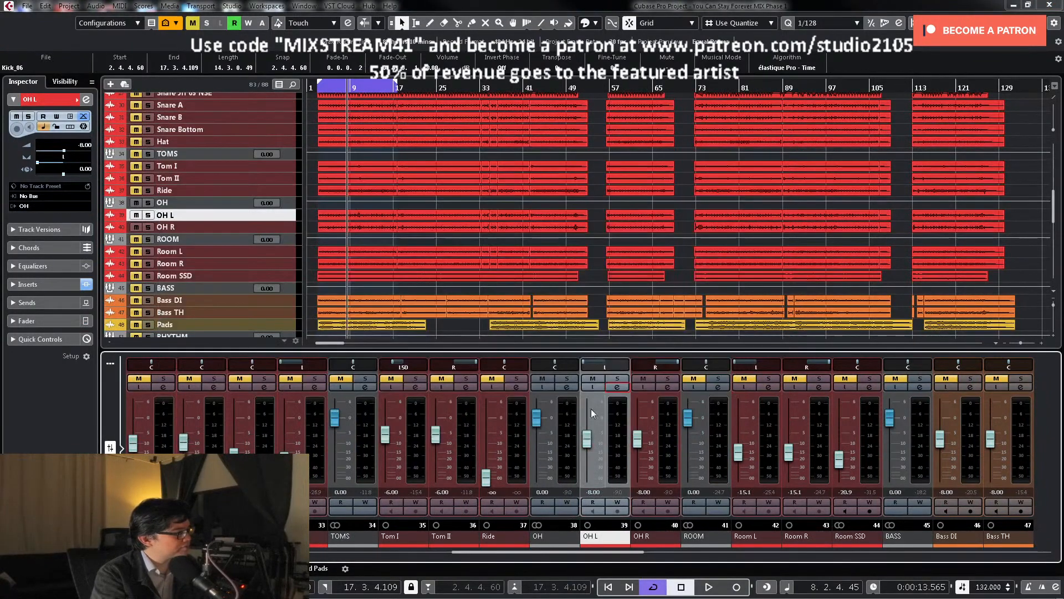
left_click(665, 465, "ctrl")
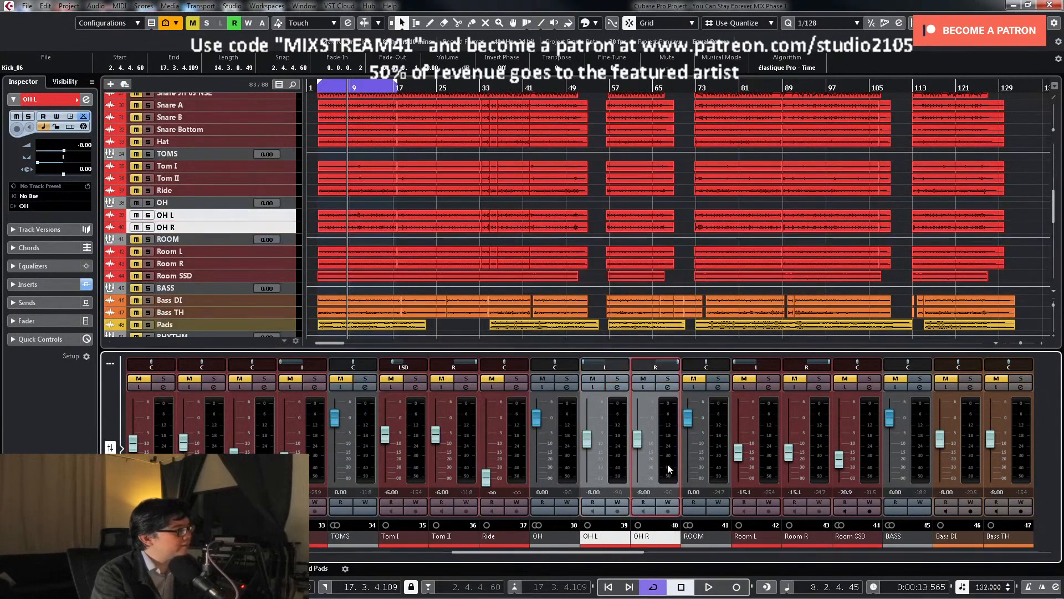
right_click(620, 471)
left_click(671, 245)
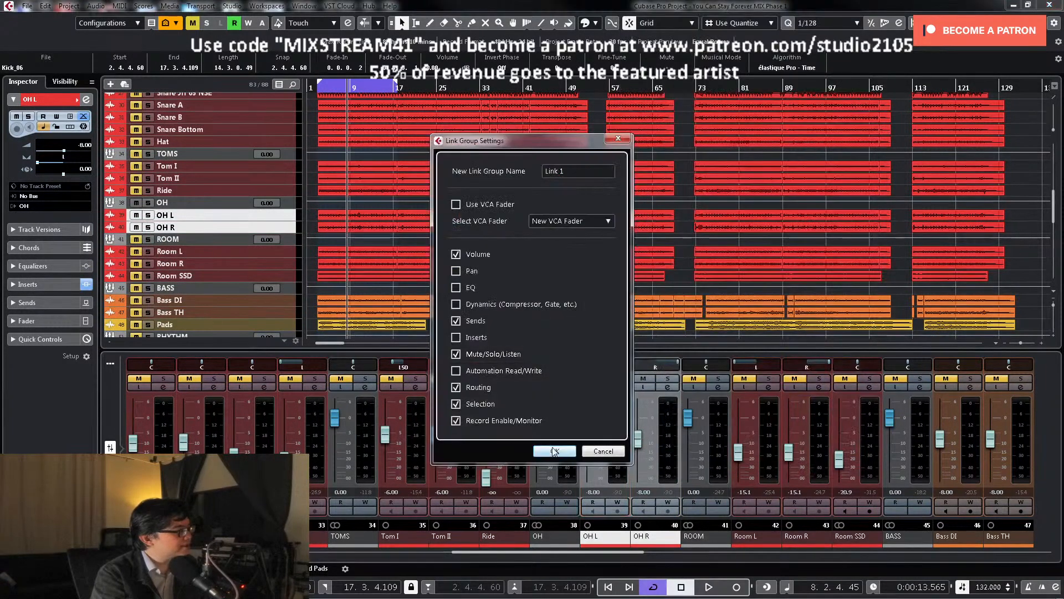
left_click(555, 452)
Step: Play and solo the linked overheads and set the level of OH L and OH R to -14 dB
mouse_move(586, 447)
left_mouse_down()
mouse_move(584, 467)
mouse_move(587, 454)
left_mouse_up()
key("space")
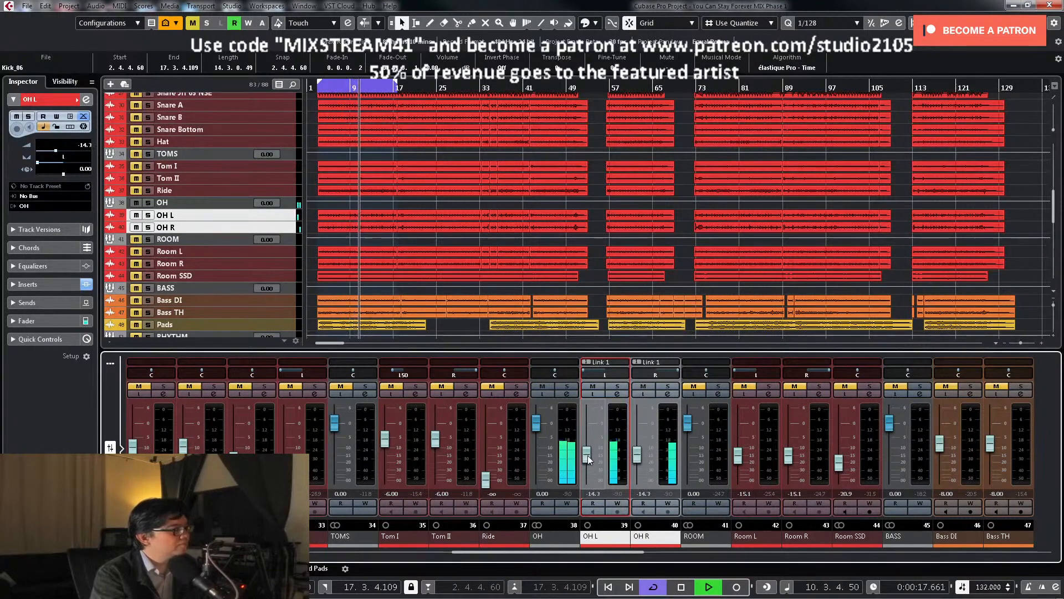
left_click(618, 388)
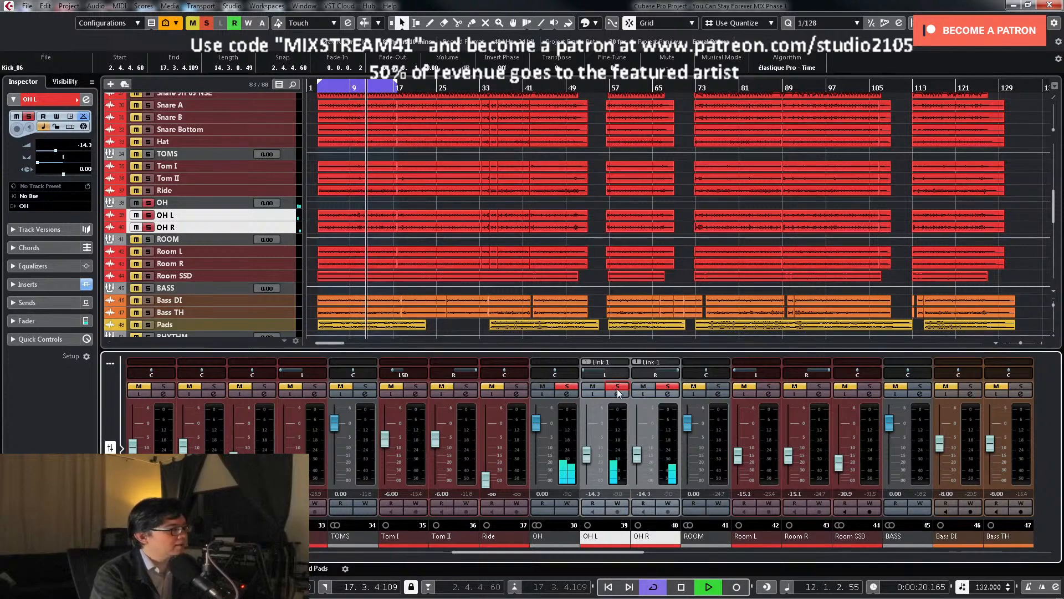
left_click(596, 494)
type("-14")
key("Return")
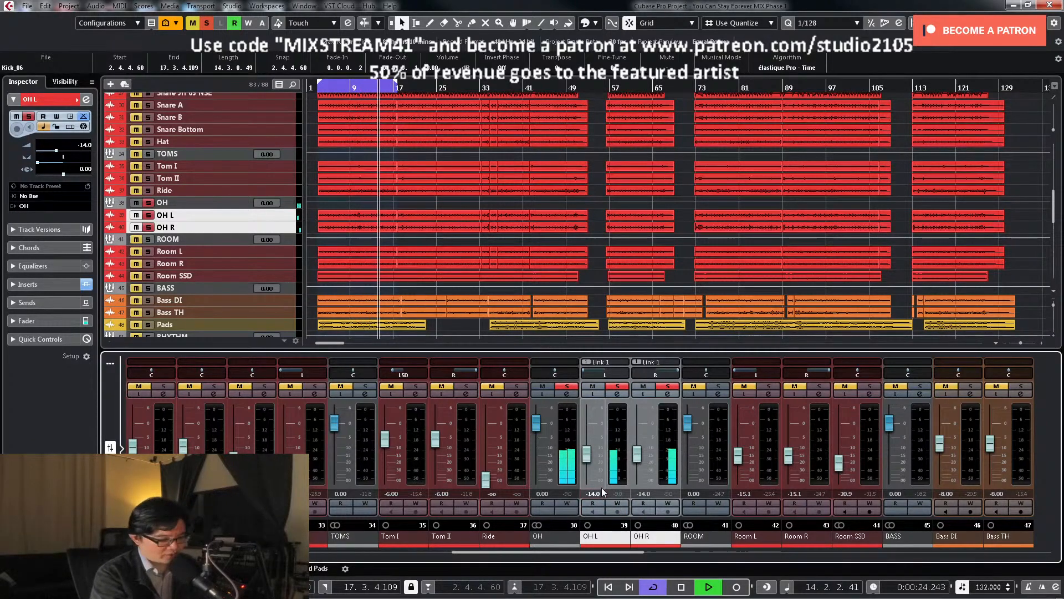
Step: Toggle OH L's phase invert while the overheads play soloed to check the pair's phase, and stop playback
left_click(618, 394)
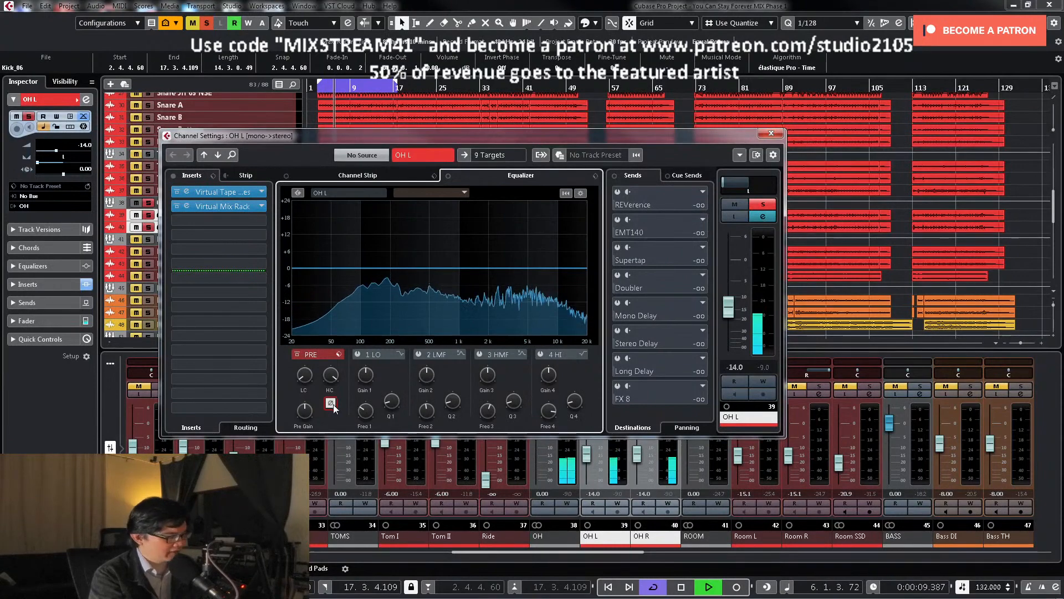
left_click(771, 133)
key("space")
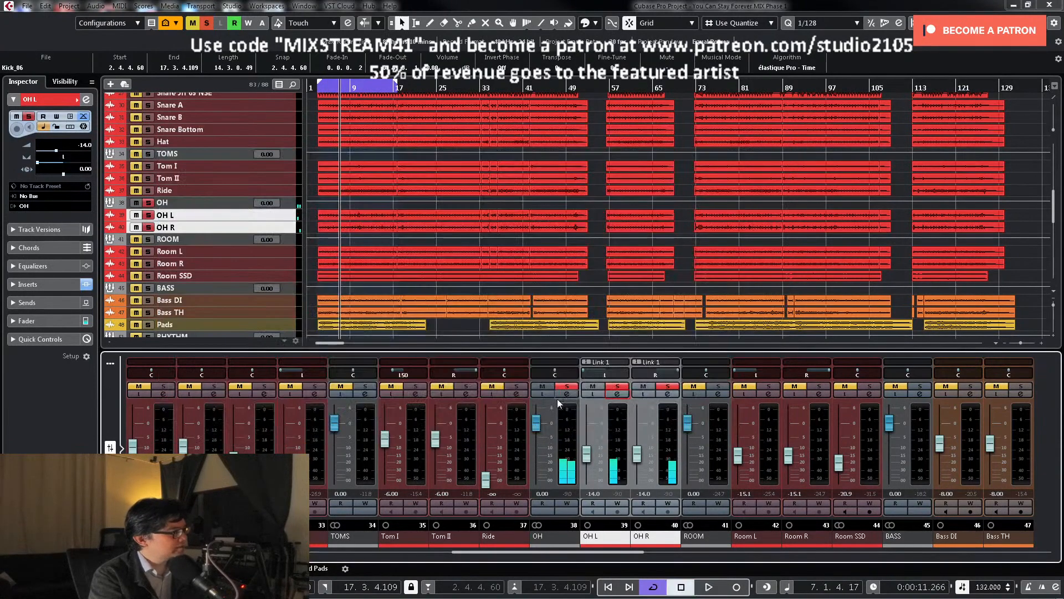
Step: Unsolo the overheads, play them with the kick and toggle the OH group's phase invert to compare, stopping playback after
left_click(566, 387)
key("space")
left_click(566, 394)
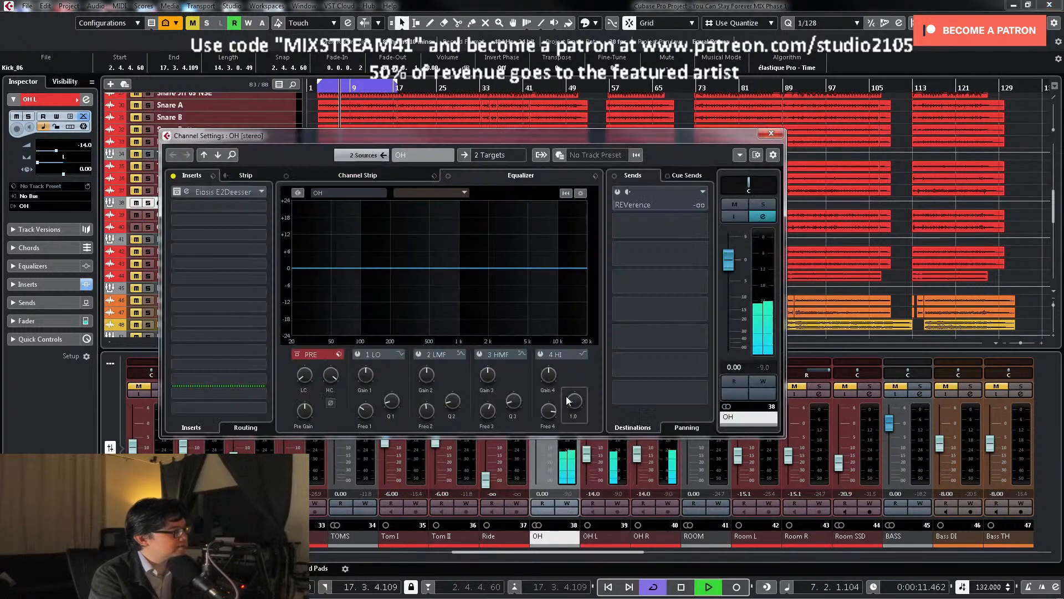
left_click(330, 404)
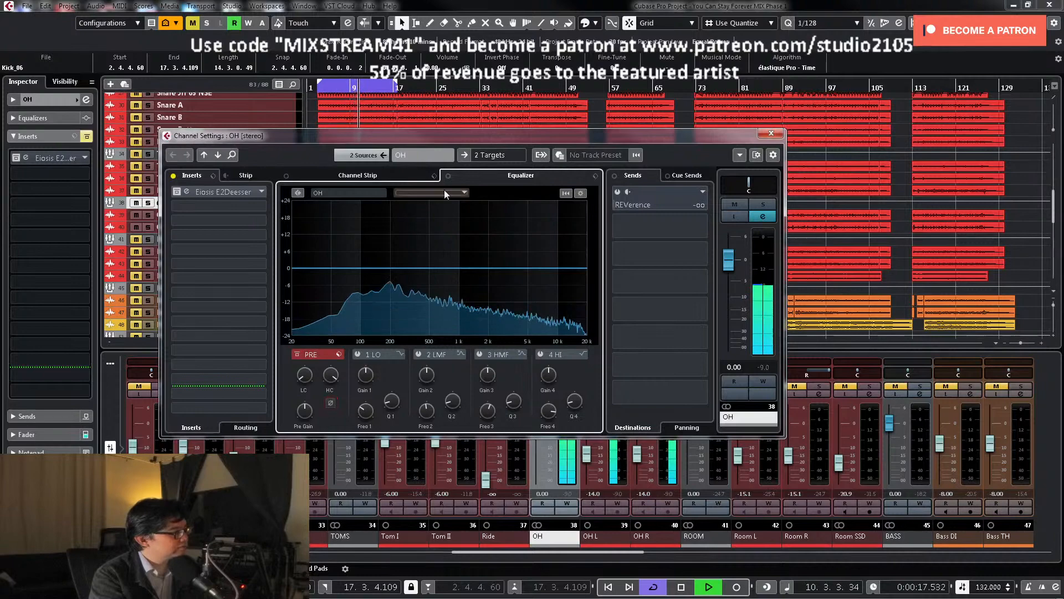
key("space")
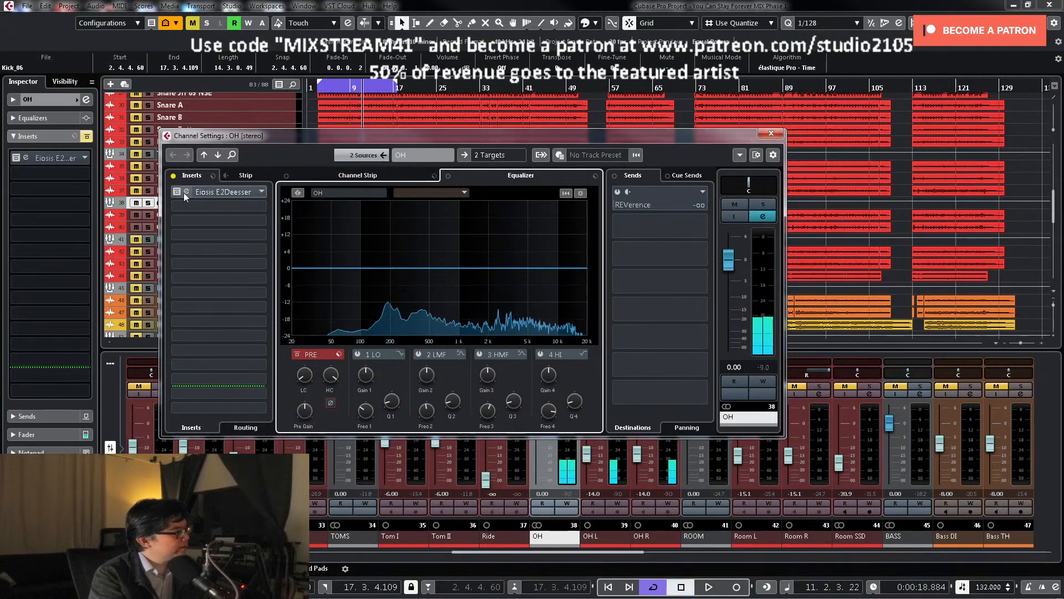
Step: Activate the Eiosis E2Deesser on the OH group and raise its sensitivity slightly during playback, closing the plug-in and channel settings
left_click(218, 194)
left_click(228, 194)
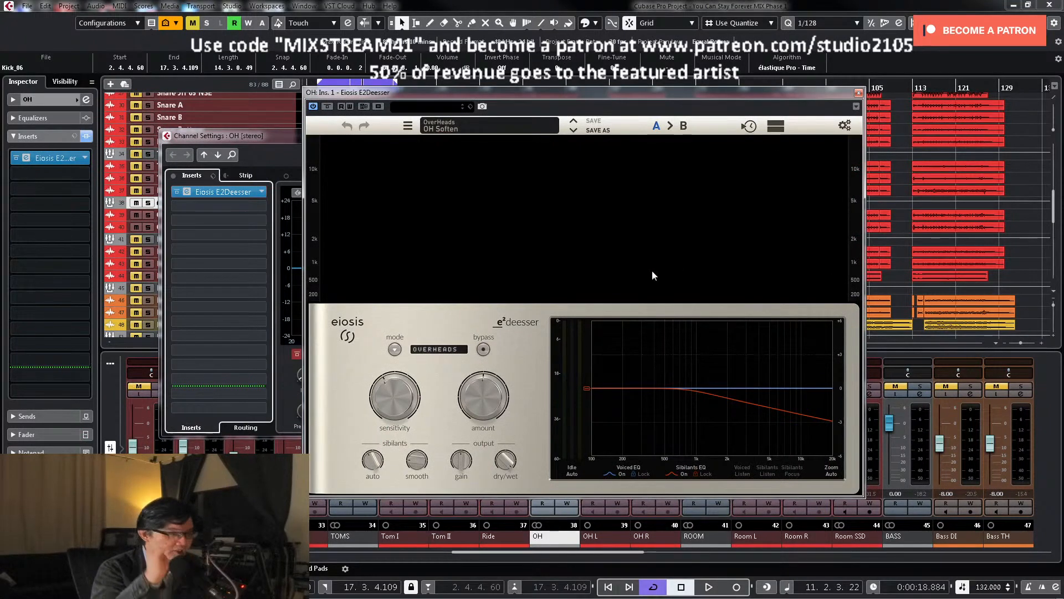
key("space")
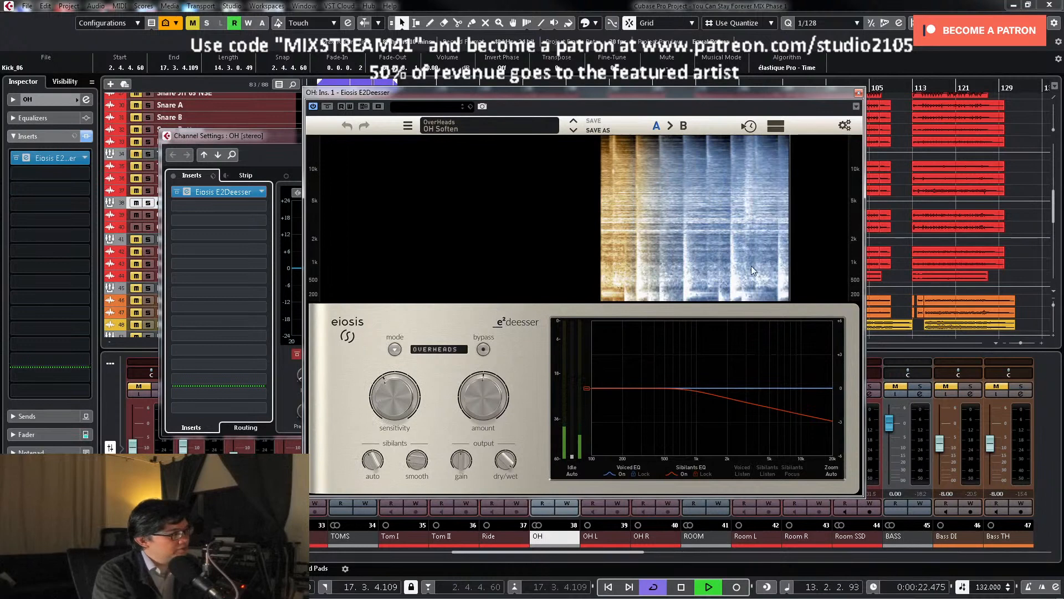
left_click_drag(397, 395, 396, 385)
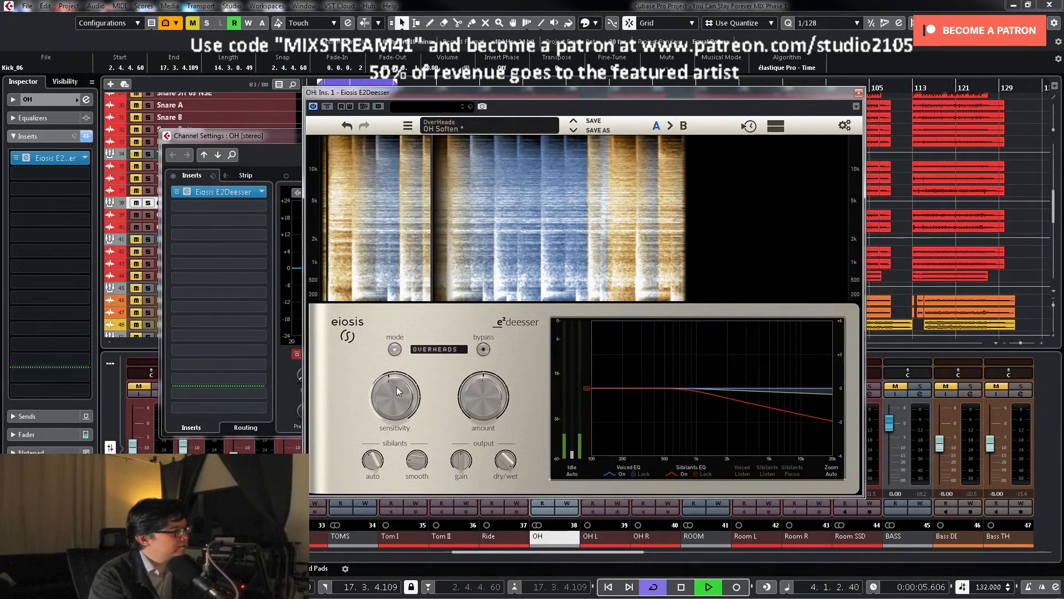
left_click(859, 93)
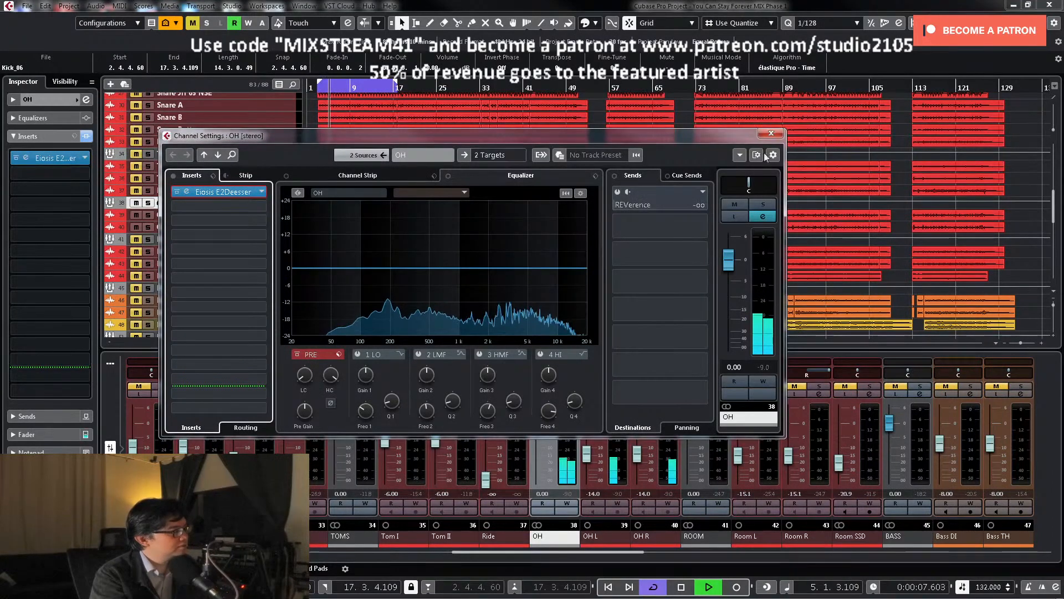
left_click(774, 137)
Step: Unmute Snare A, Snare B, Snare Bottom and the SNARE group, and play them with the kick and overheads
left_click_drag(628, 552, 537, 554)
key("space")
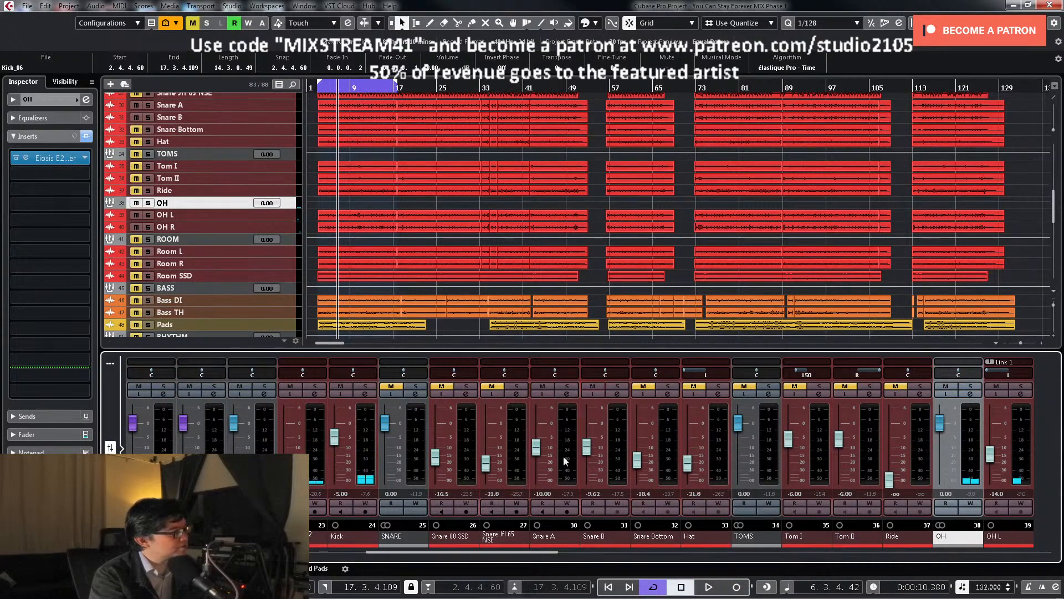
key("space")
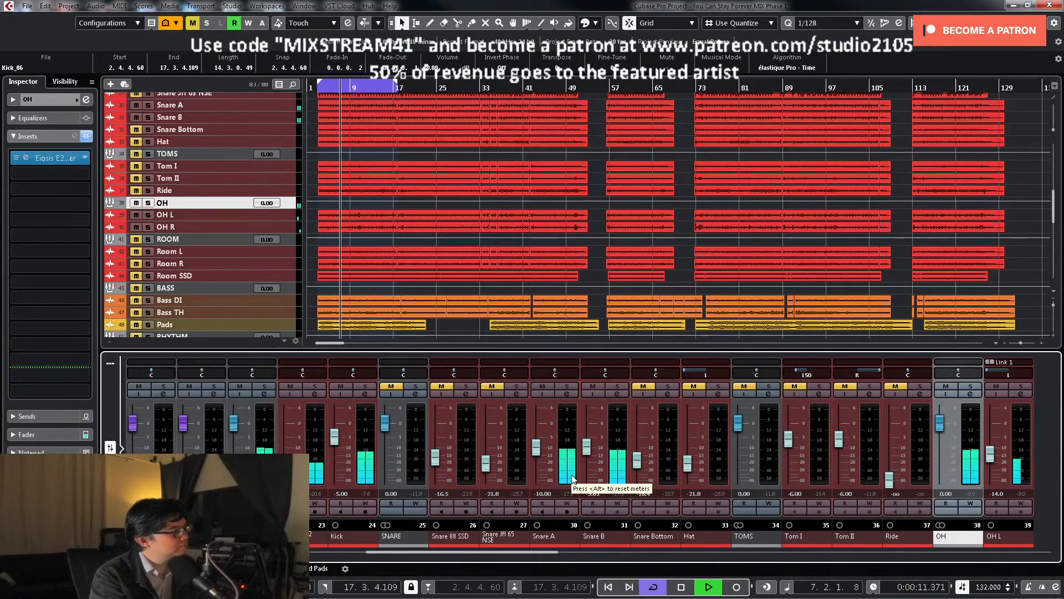
key("space")
left_click(394, 387)
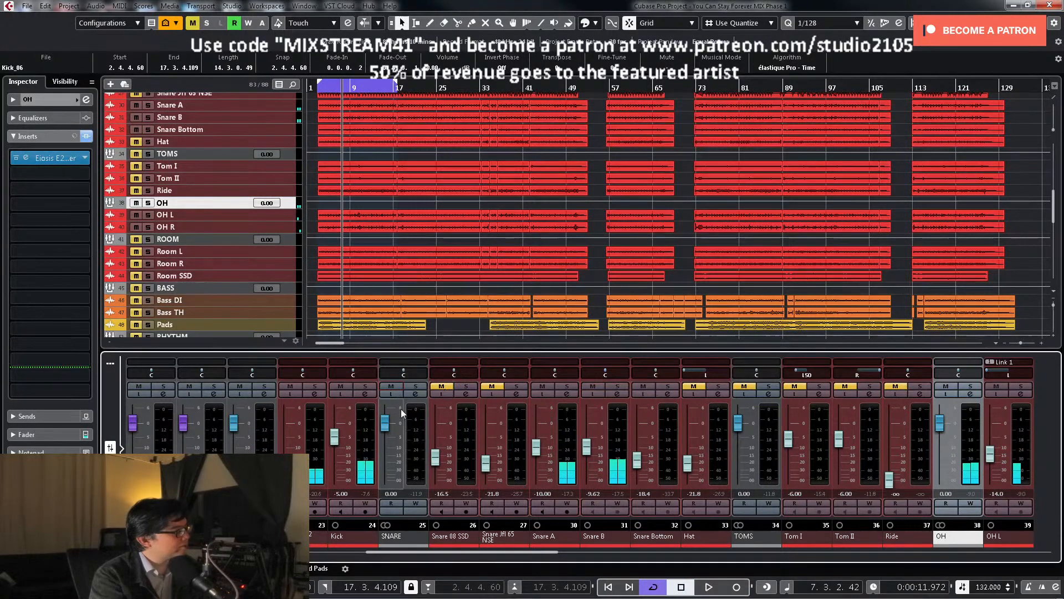
key("space")
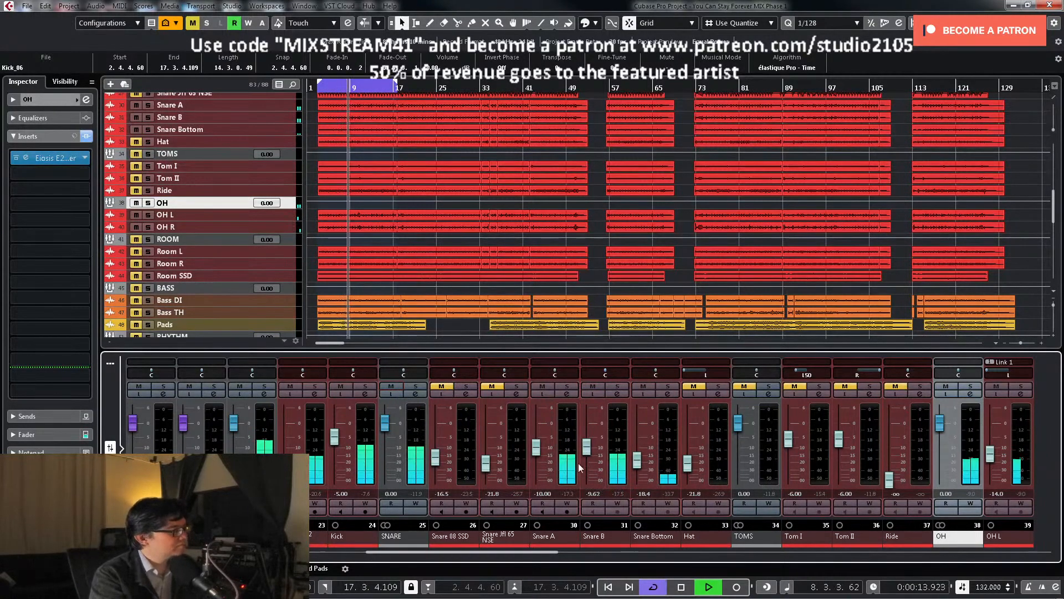
Step: Solo Snare A to hear it alone, stop playback and unsolo it
left_click(567, 387)
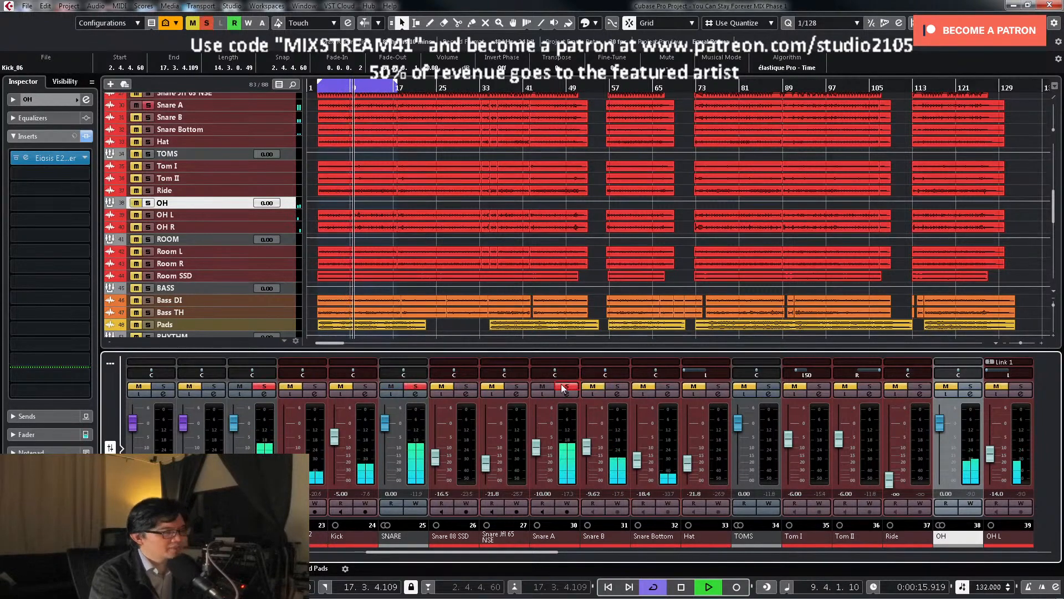
key("space")
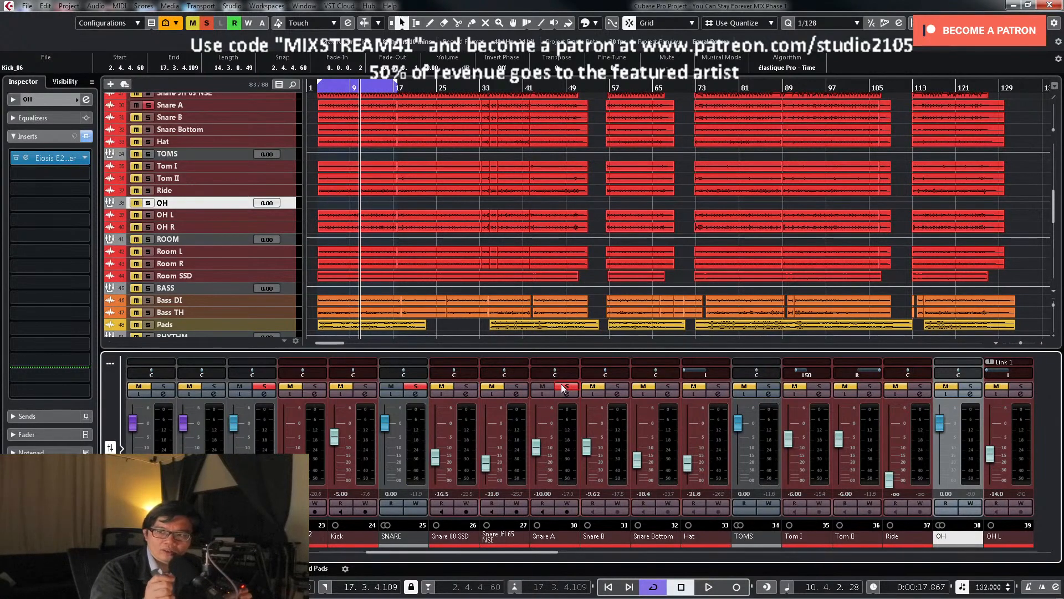
left_click(563, 387)
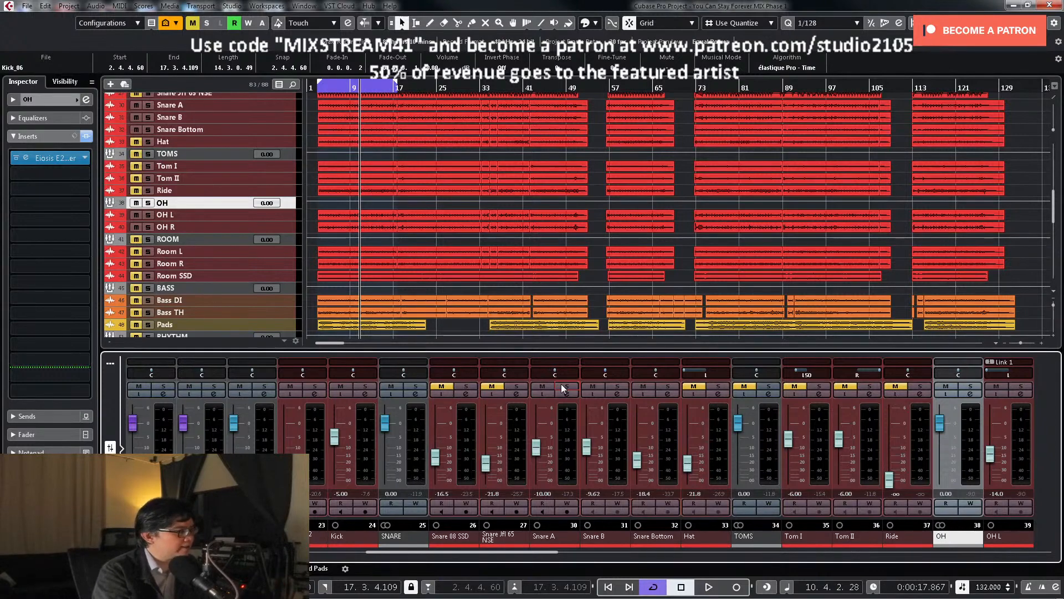
Step: Adjust Snare B's fader during playback and set its level to -10 dB
left_click(585, 456)
key("space")
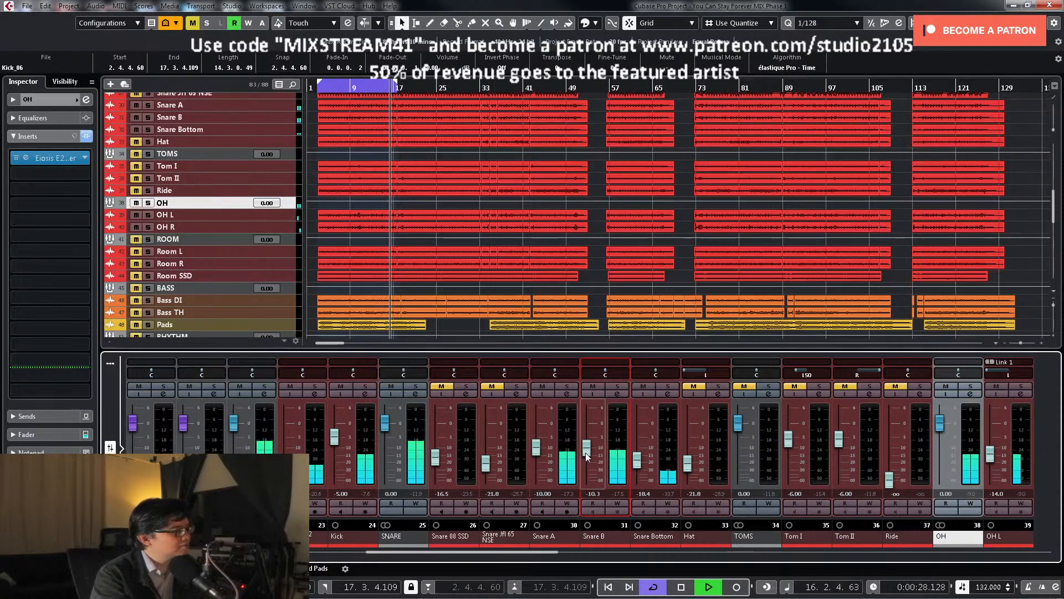
double_click(594, 495)
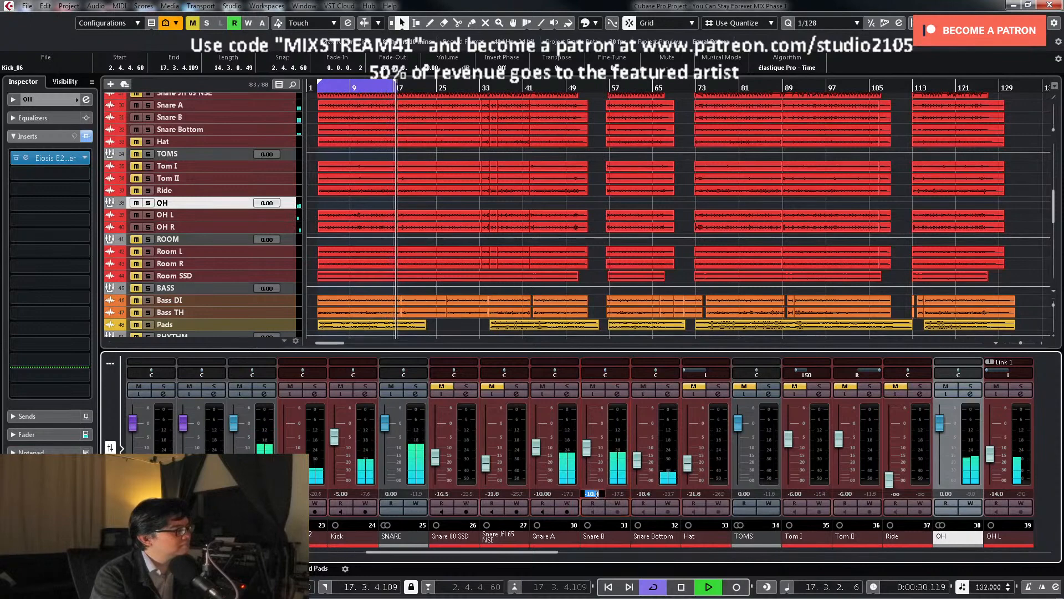
type("-10")
key("Return")
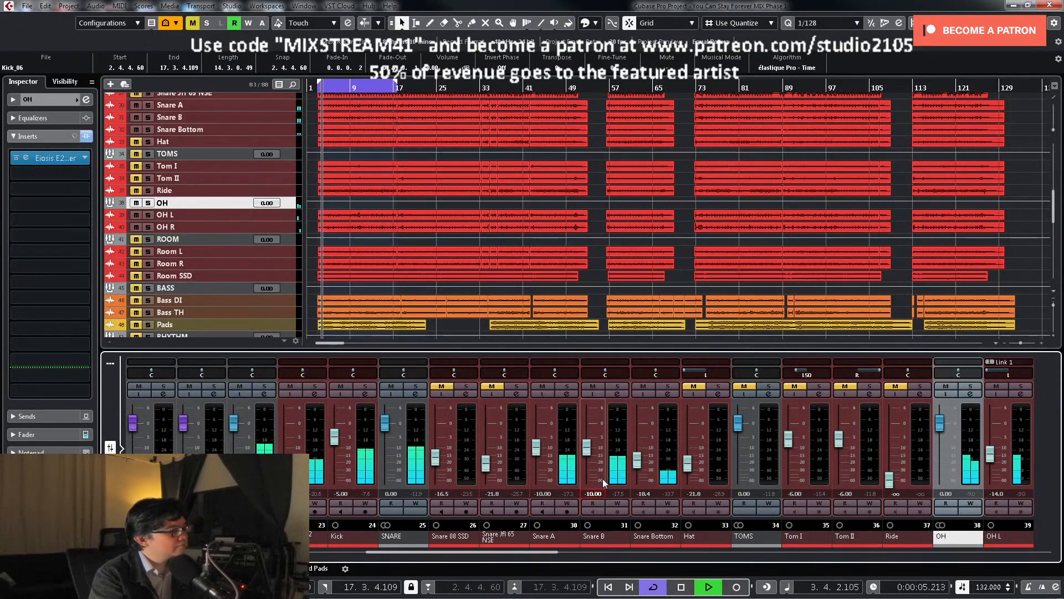
Step: Solo Snare A, Snare B and Snare Bottom, and add a low cut in the SNARE group's EQ during playback
left_click(566, 387)
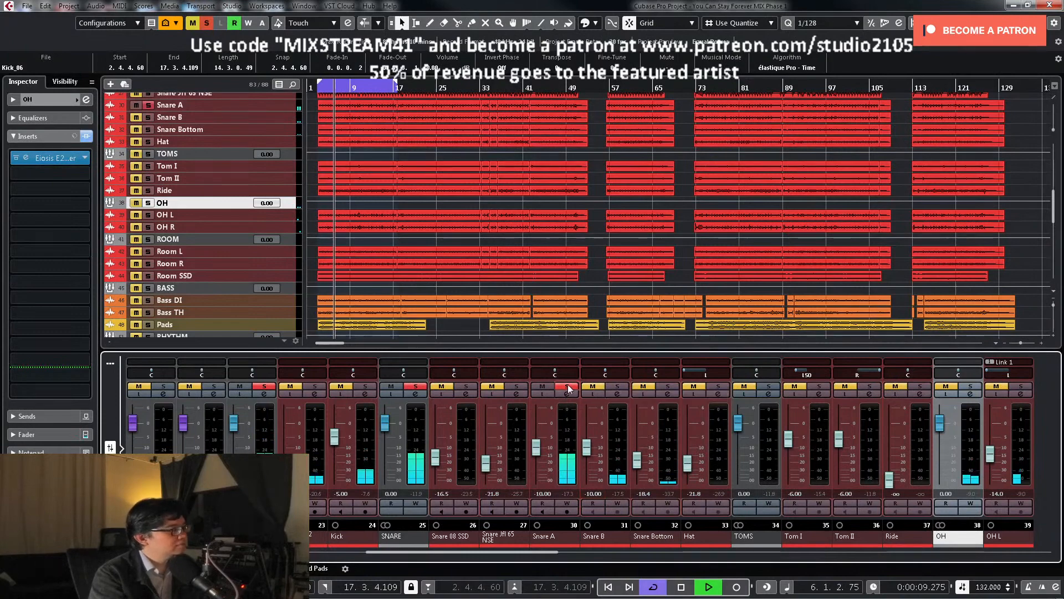
left_click(617, 387)
left_click(667, 386)
key("space")
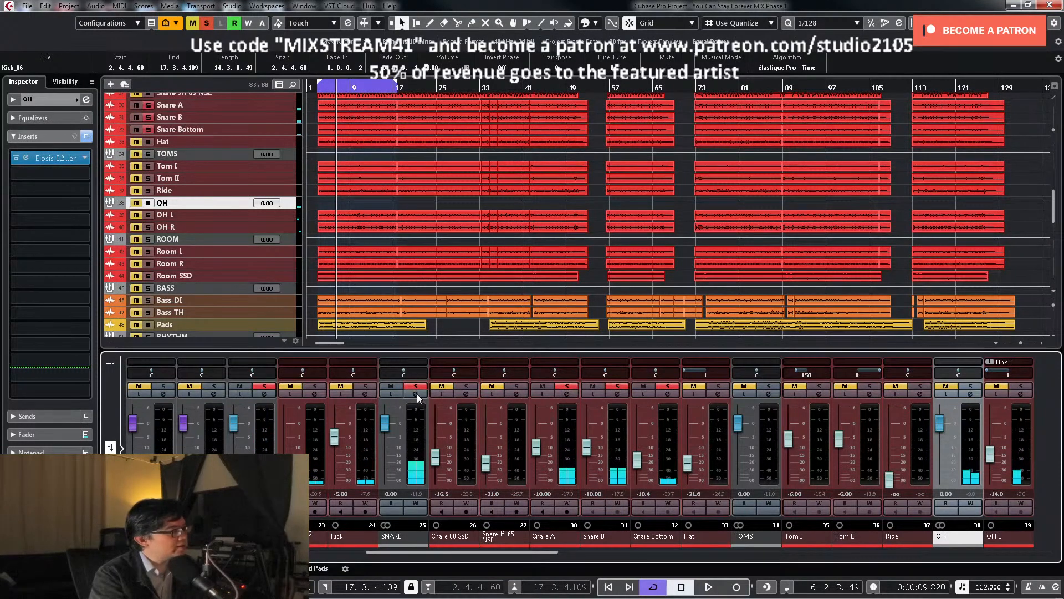
key("space")
left_click(416, 395)
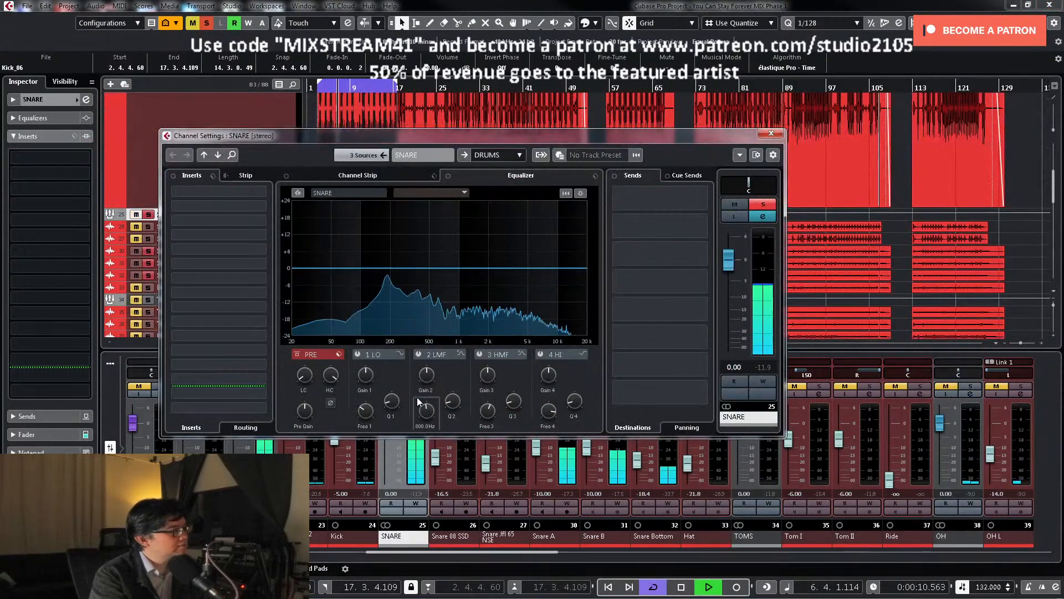
left_click_drag(304, 376, 309, 354)
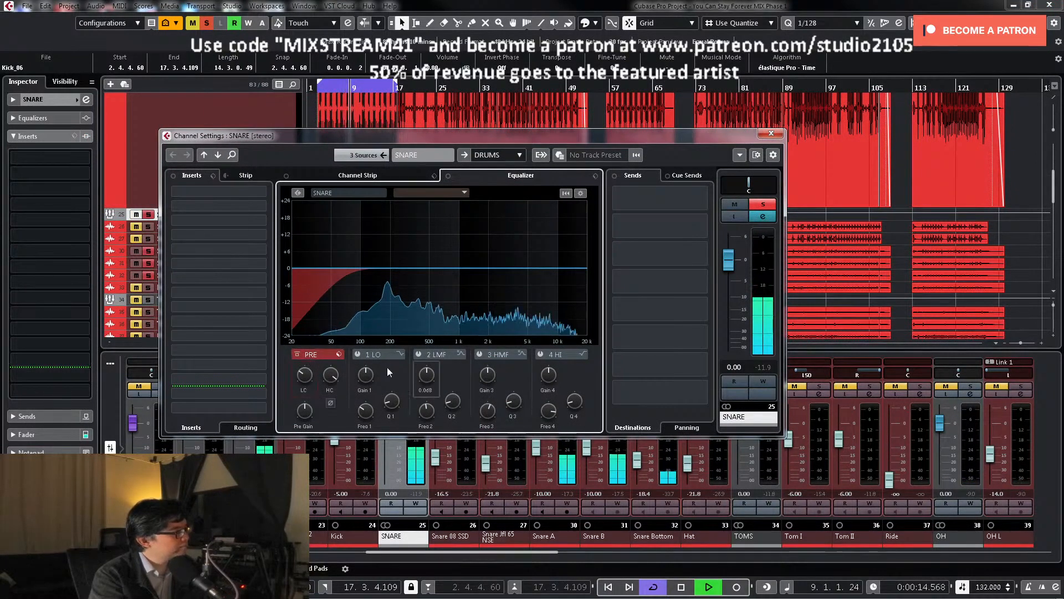
Step: Sweep a narrow low-mid EQ band on the SNARE group, cut about 3.5 dB just above 200 Hz, unsolo the snares and close the channel settings
left_click(421, 355)
left_click_drag(449, 268, 399, 239)
left_click_drag(427, 368, 427, 408)
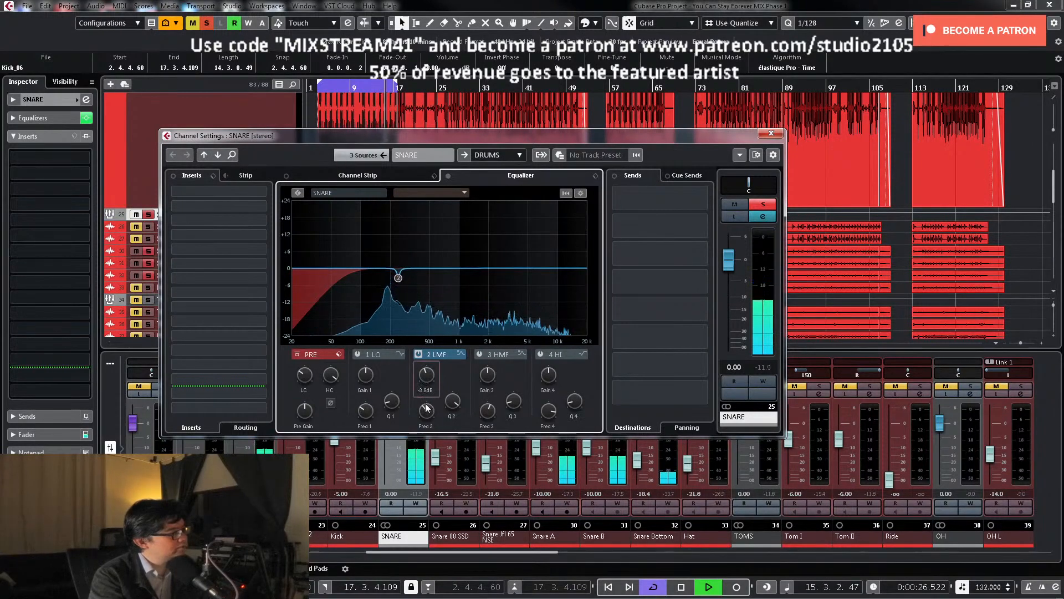
left_click(763, 204)
left_click(770, 135)
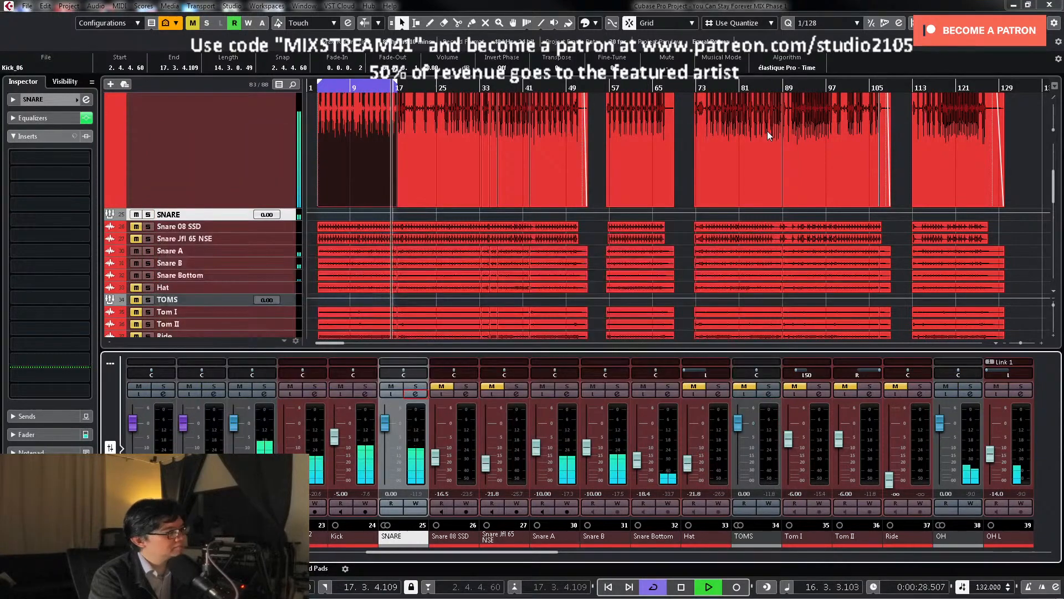
Step: Restart playback and raise the Snare Bottom level to about -8 dB
key("space")
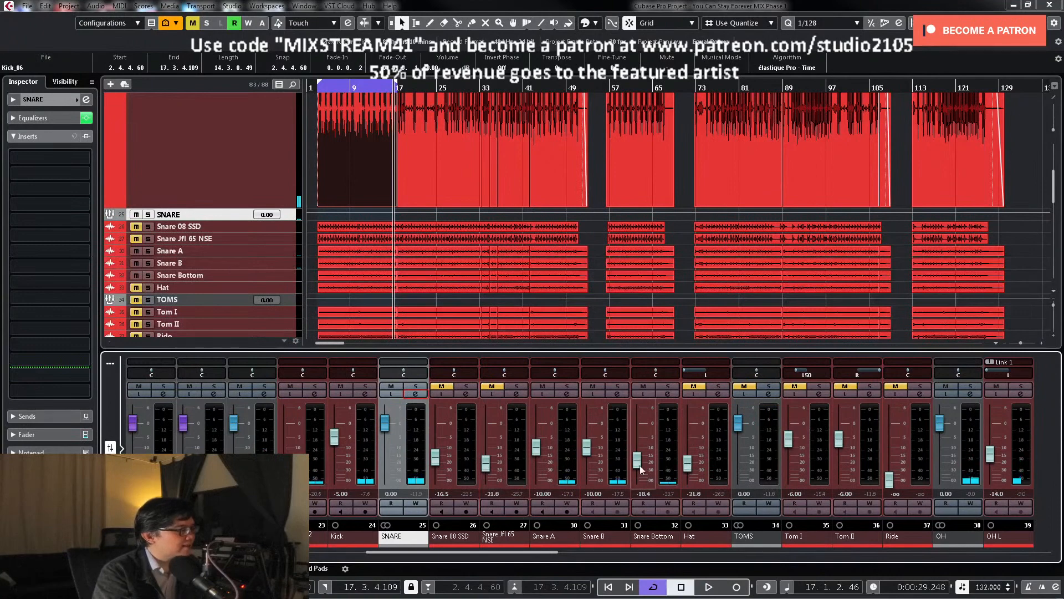
key("space")
left_click_drag(639, 464, 643, 446)
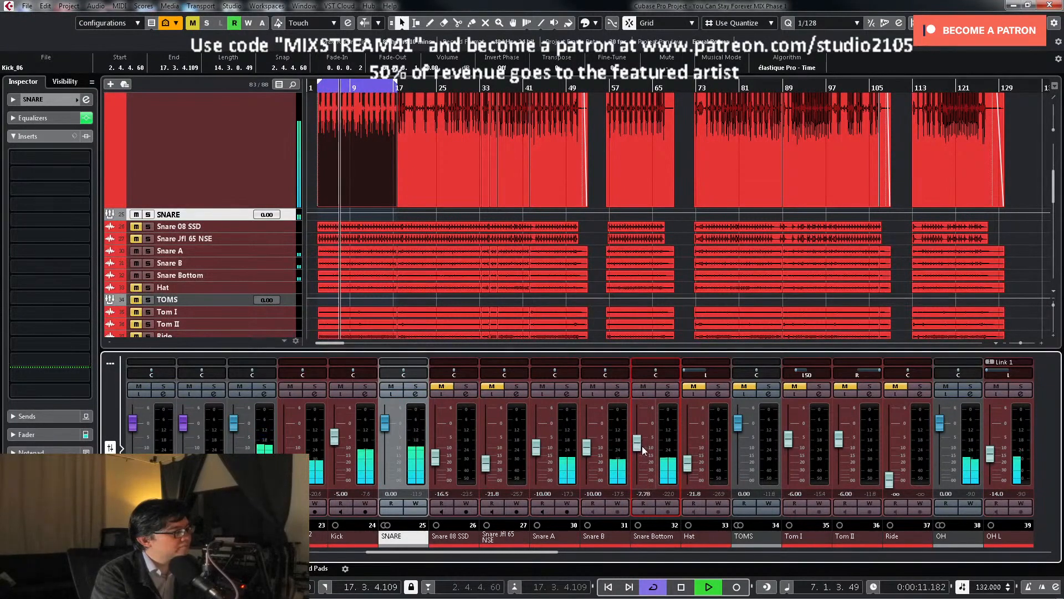
Step: Solo Snare Bottom and shape its EQ with a low cut, a high cut and a low-mid cut around 369 Hz
left_click(668, 386)
left_click(668, 394)
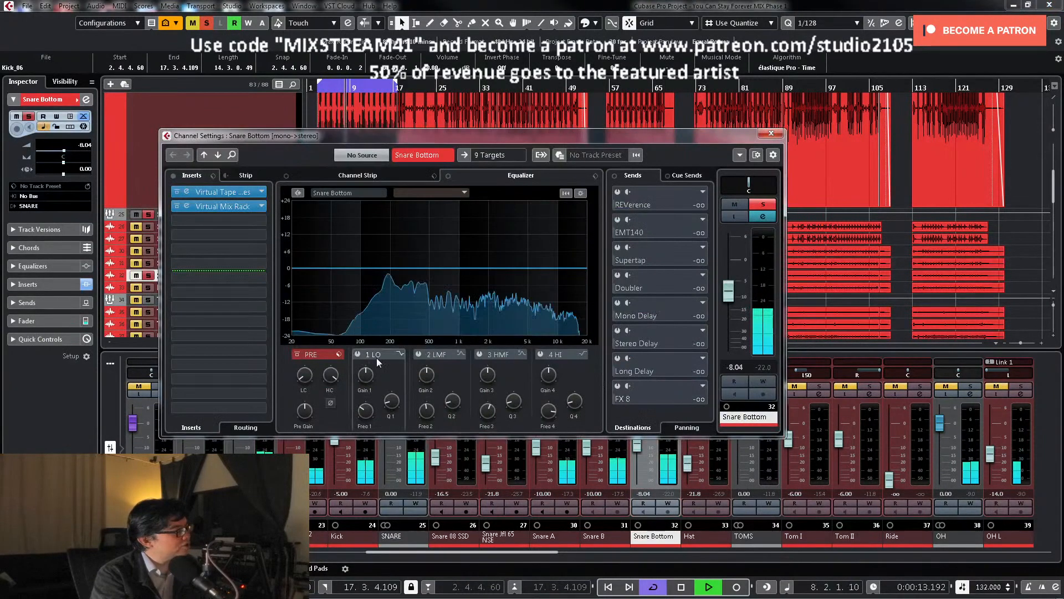
left_click_drag(302, 379, 310, 344)
left_click(420, 355)
left_click_drag(454, 403, 418, 229)
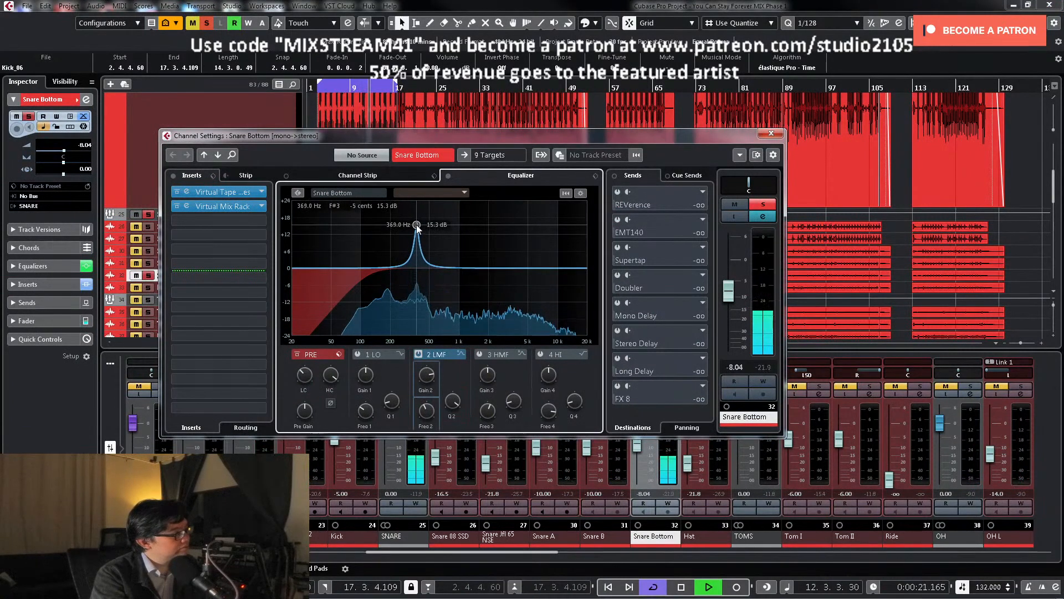
left_click_drag(426, 375, 440, 478)
left_click_drag(337, 378, 336, 387)
Step: Sweep Snare Bottom's high-mid EQ band, make a narrow cut around 734 Hz, unsolo the track and close its channel settings
left_click(480, 354)
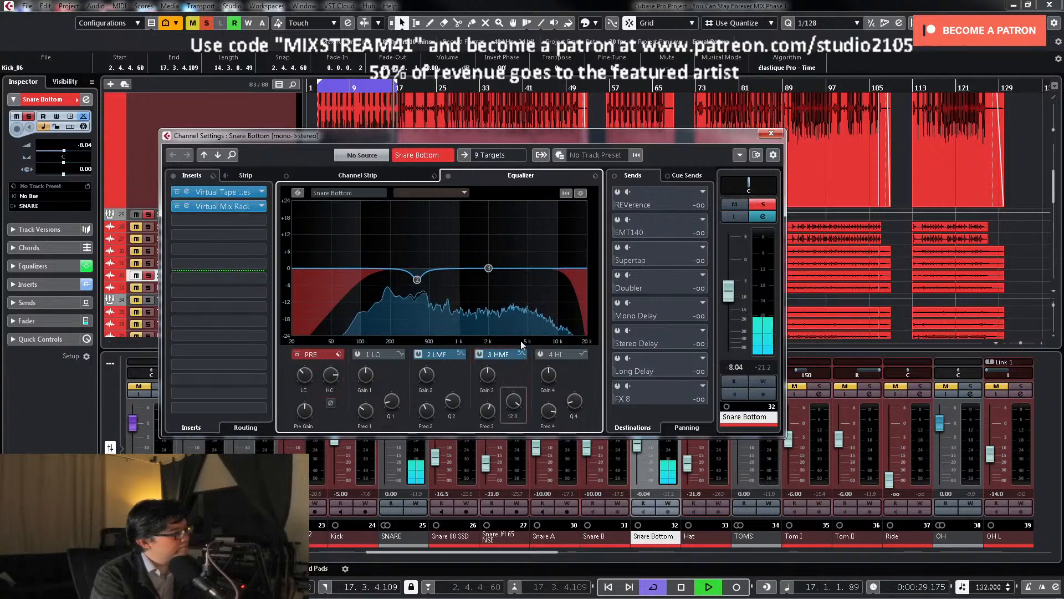
left_click_drag(488, 268, 446, 229)
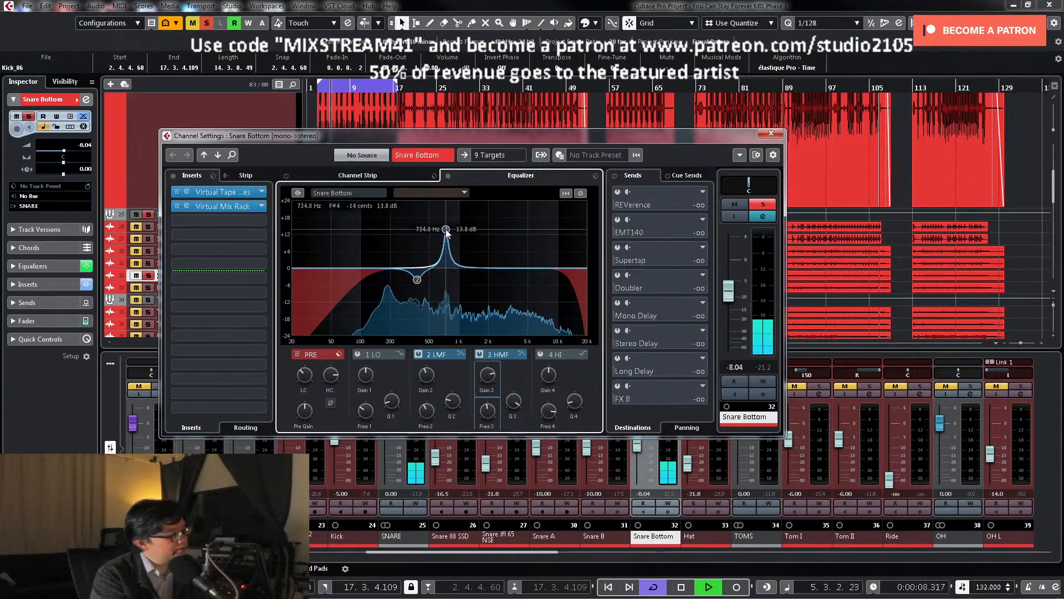
left_click_drag(488, 375, 484, 414)
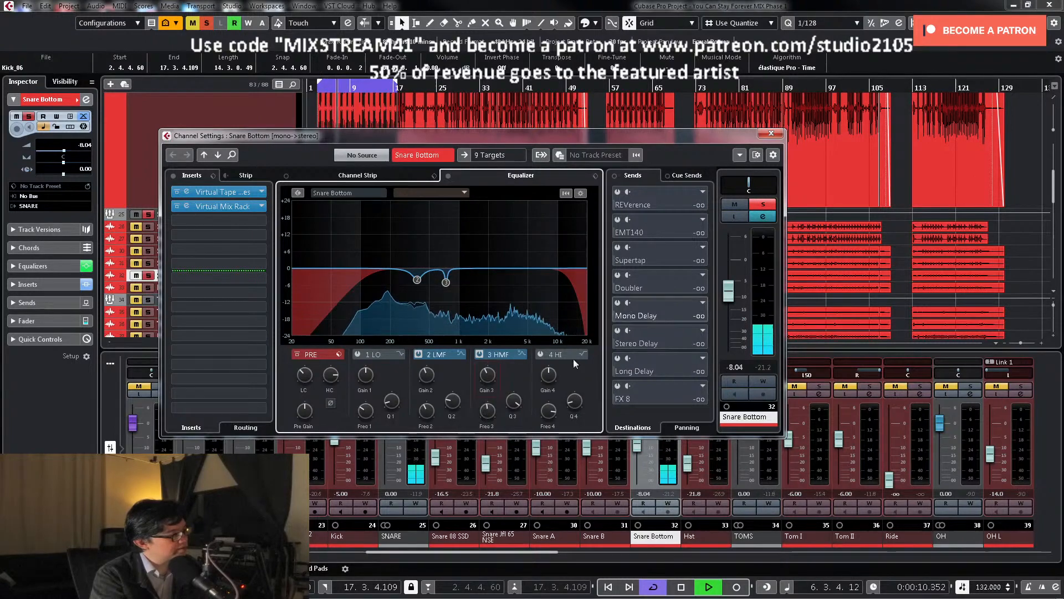
left_click(763, 204)
left_click(771, 133)
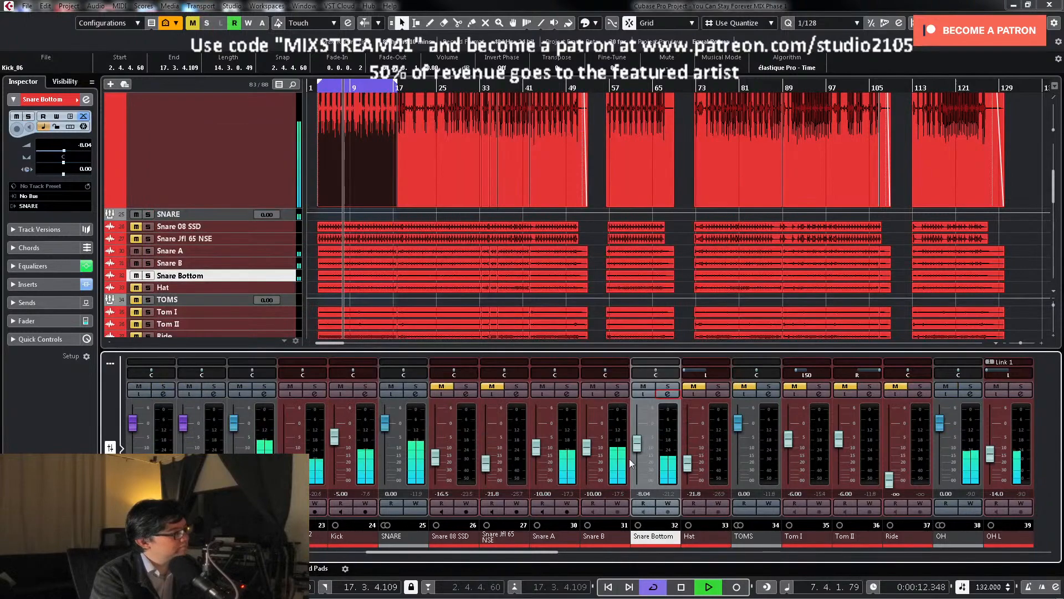
Step: Set the Snare Bottom level to -10 dB while the drums play
left_click_drag(633, 448, 635, 453)
double_click(640, 494)
type("-10")
key("Return")
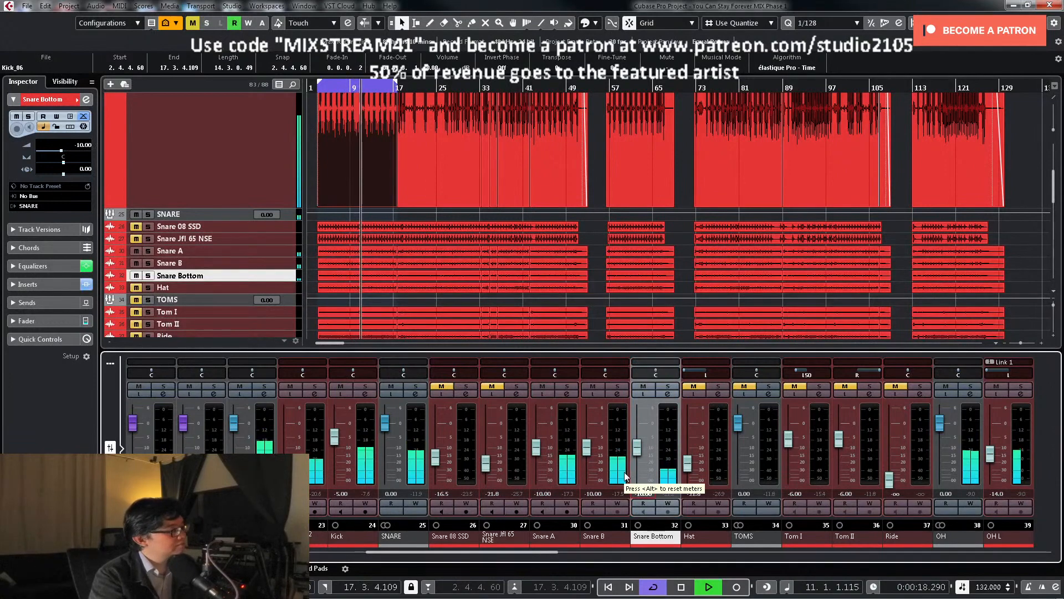
Step: Insert the Boz Digital Labs Little Clipper plug-in in the SNARE group's second insert slot
left_click(415, 393)
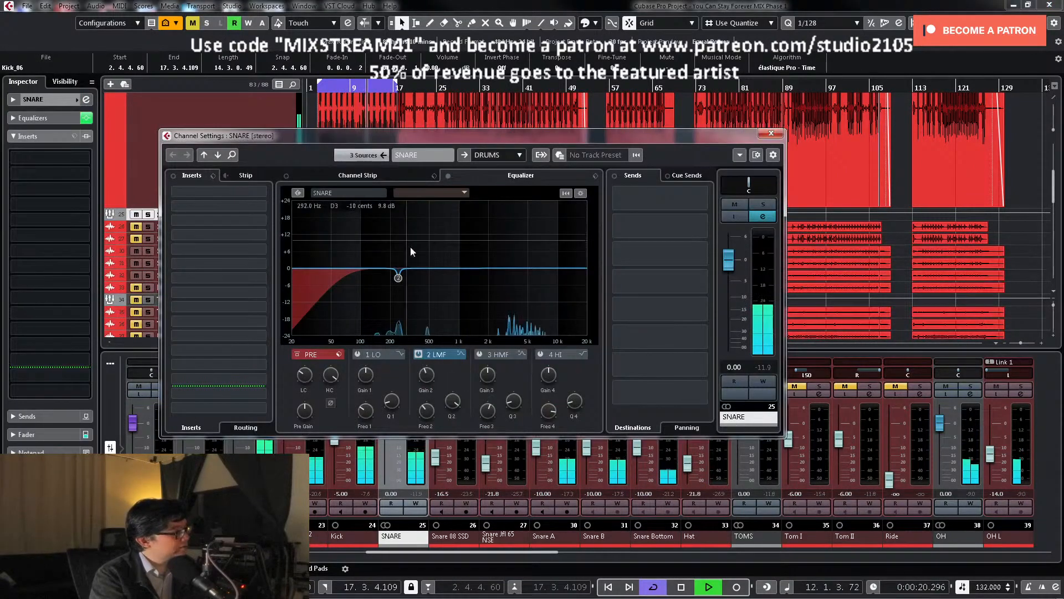
left_click(260, 207)
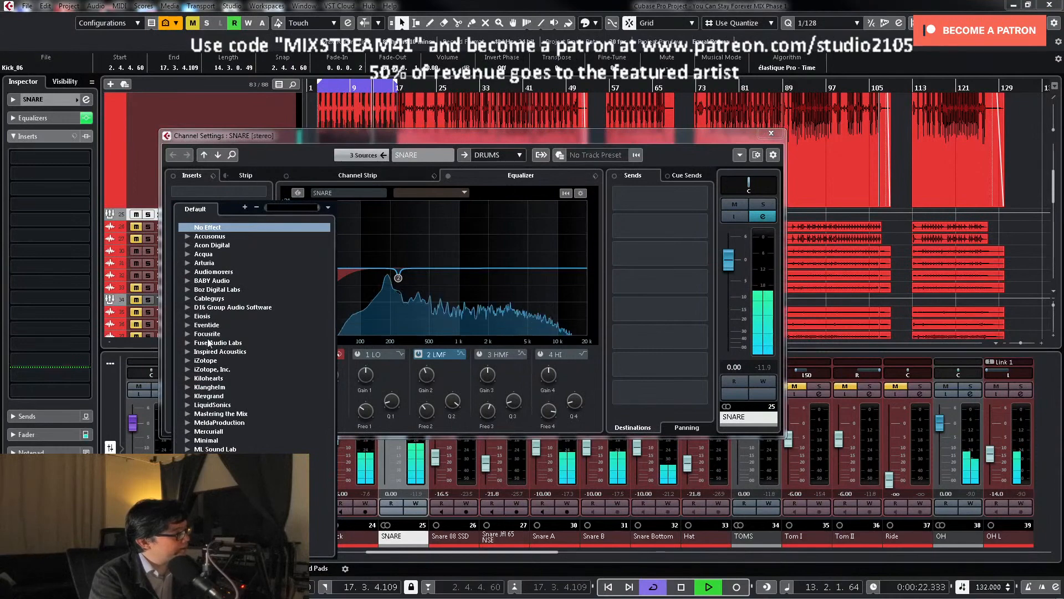
left_click(186, 289)
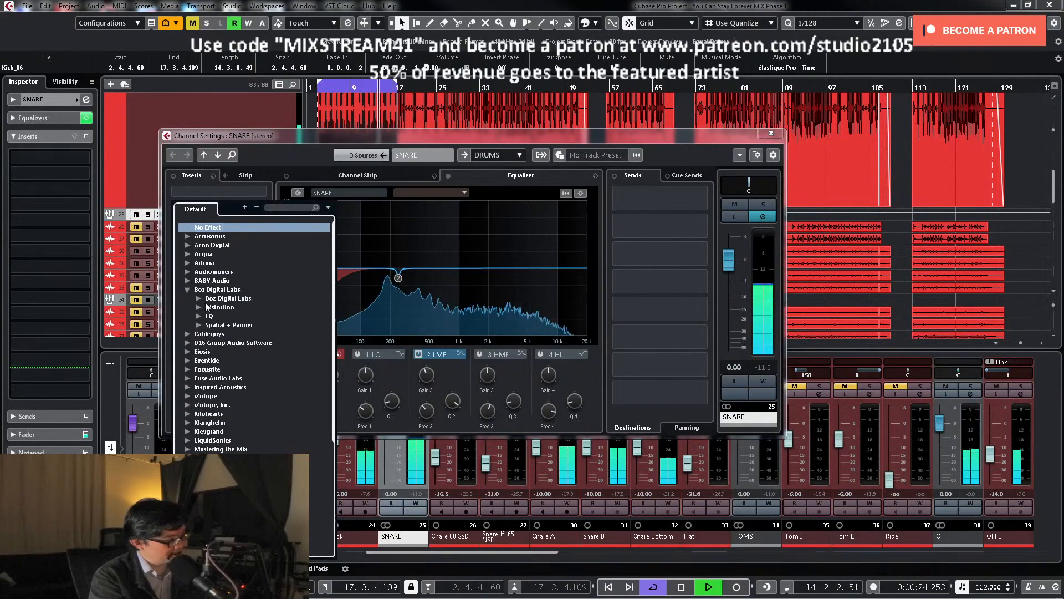
left_click(198, 308)
left_click(234, 316)
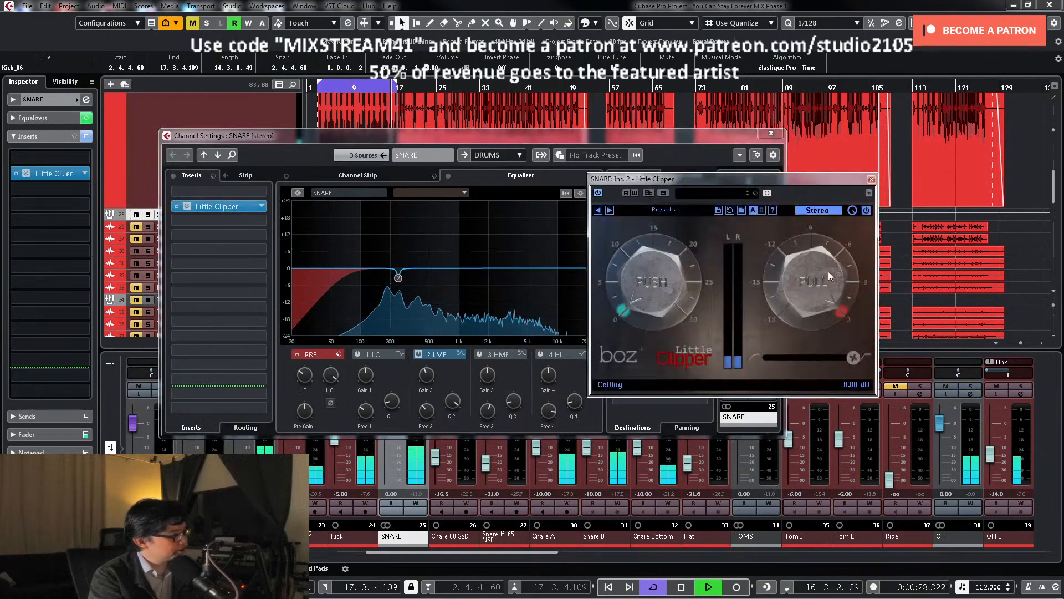
Step: Lower the Little Clipper ceiling to about -17 dB, close the plug-in and channel settings, and stop playback
mouse_move(812, 284)
left_mouse_down()
mouse_move(817, 222)
mouse_move(797, 303)
mouse_move(813, 261)
mouse_move(810, 291)
mouse_move(821, 269)
mouse_move(818, 288)
mouse_move(817, 276)
left_mouse_up()
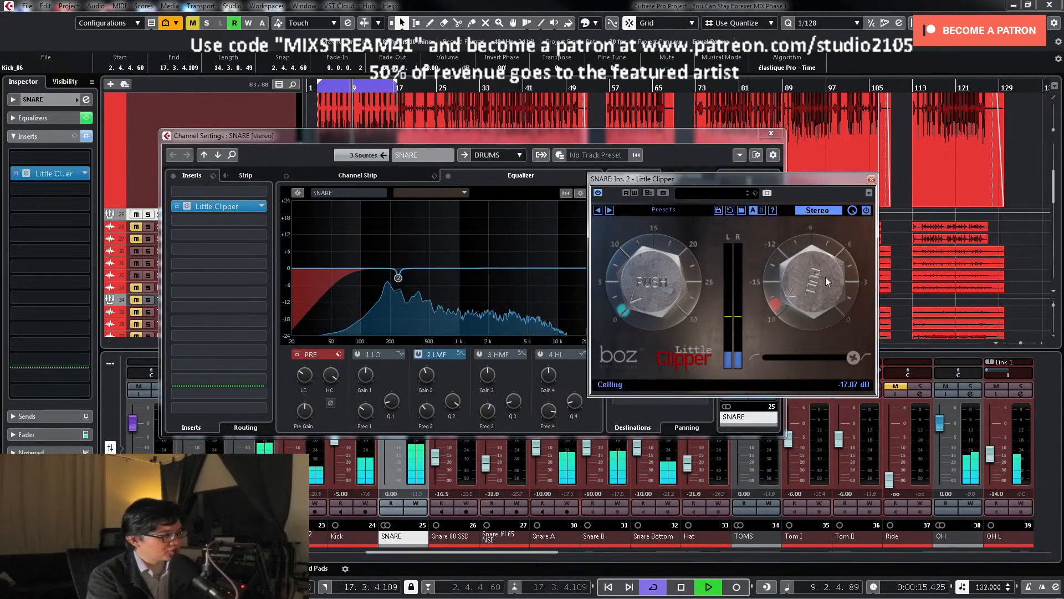
left_click(872, 179)
left_click(771, 133)
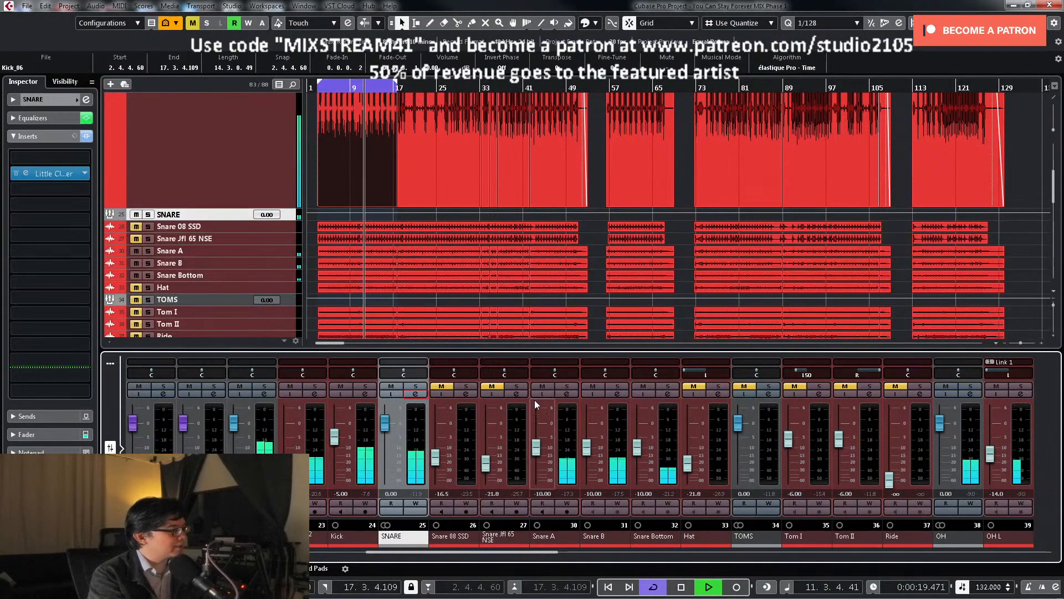
key("space")
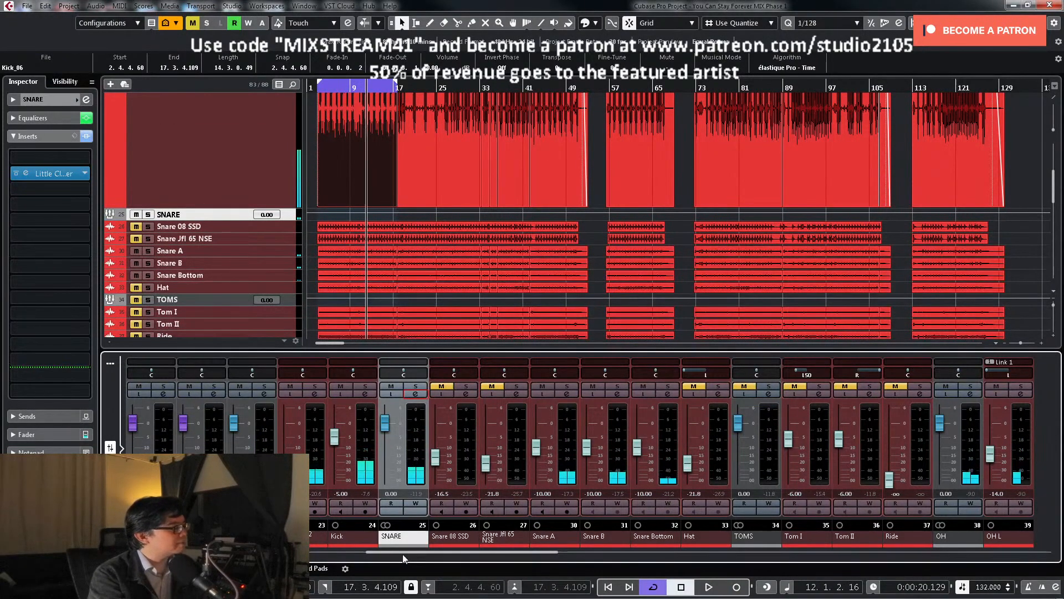
Step: Link the Room L and Room R channels, accepting the link settings
left_click_drag(402, 554, 463, 558)
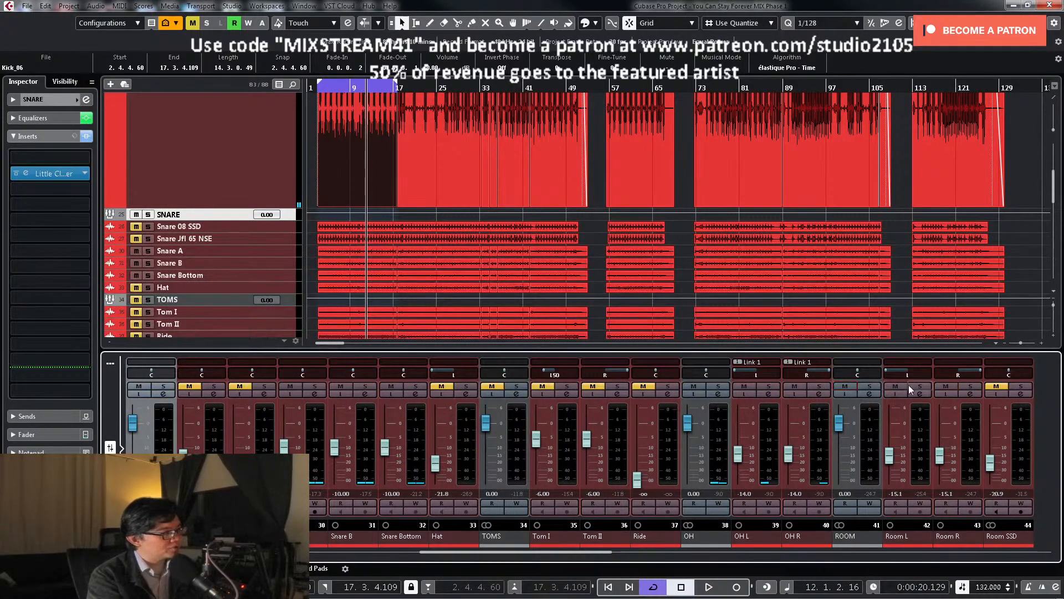
left_click(923, 455)
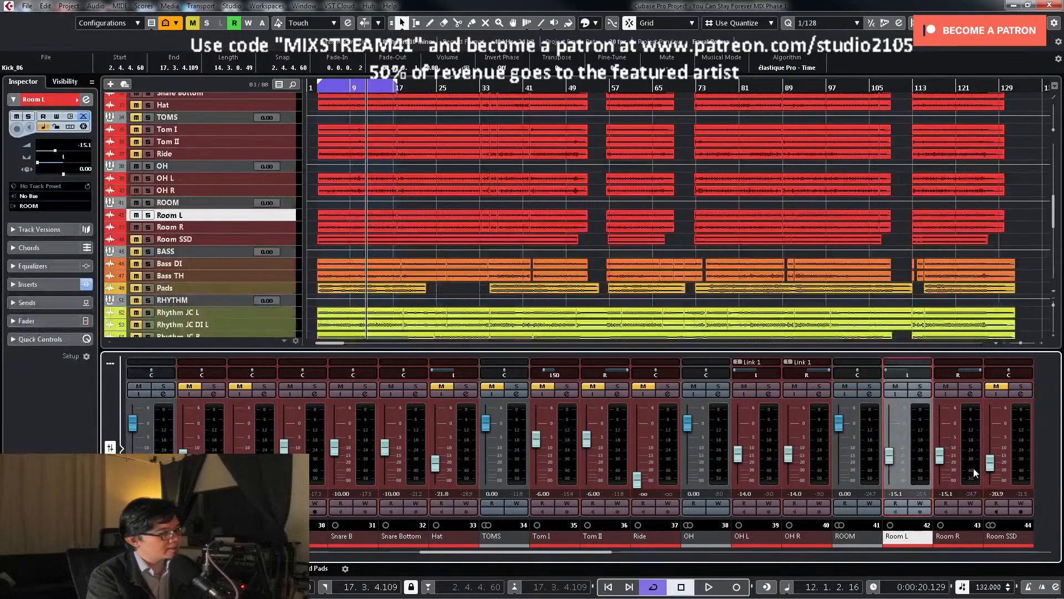
left_click(974, 468, "shift")
right_click(917, 470)
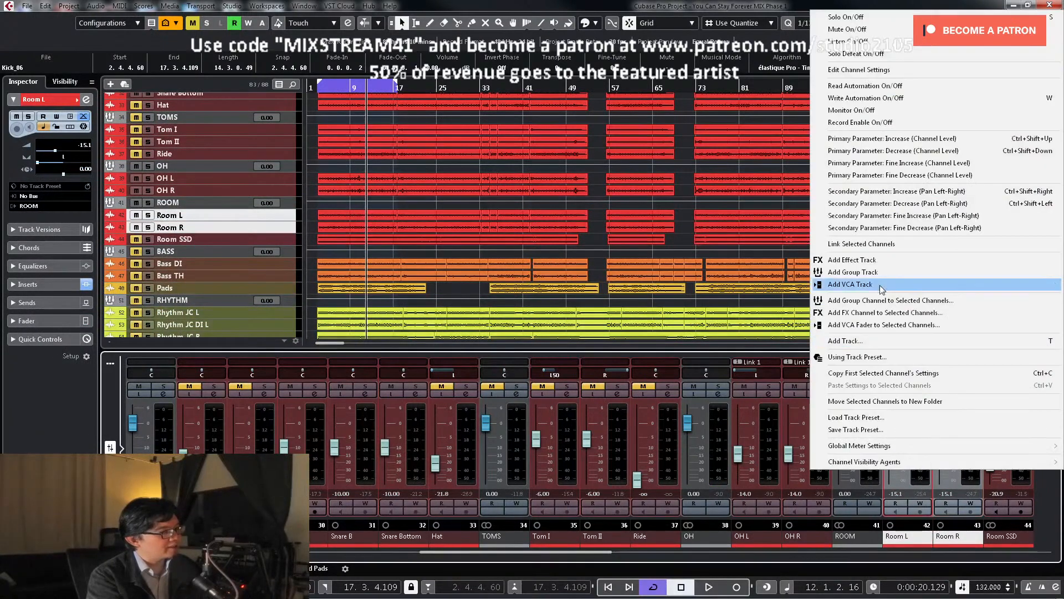
left_click(831, 244)
left_click(544, 449)
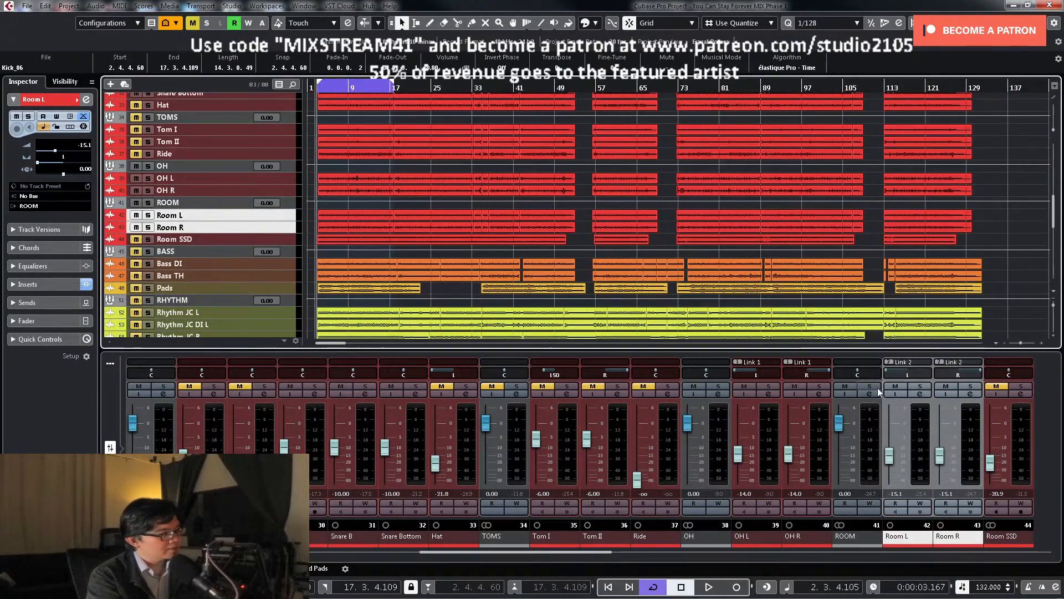
Step: Solo the linked room tracks, inspect their spectra during playback, check Room R's phase invert and close the channel settings
left_click(920, 387)
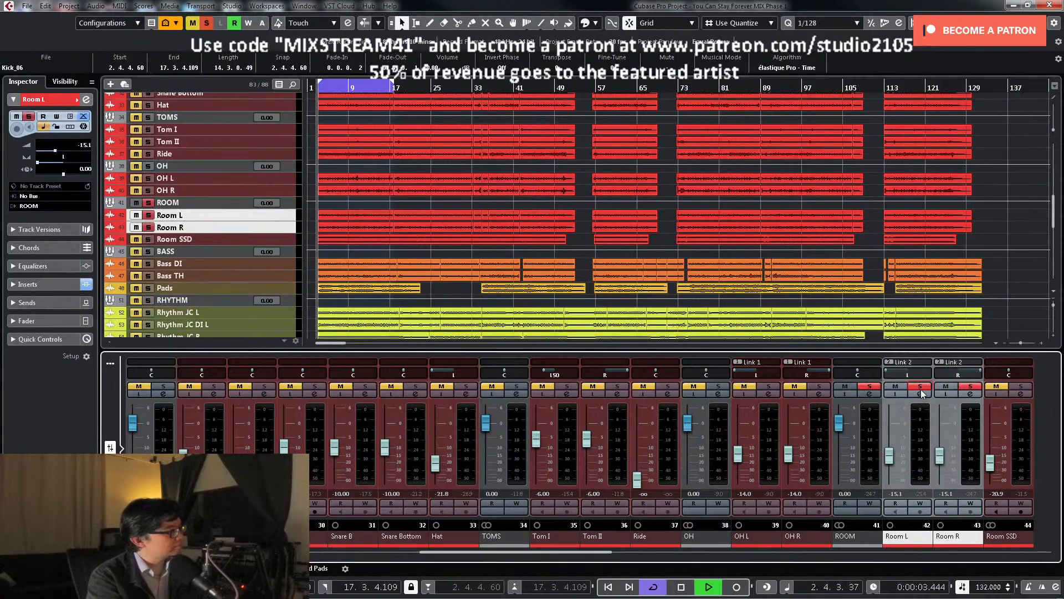
key("space")
left_click(869, 393)
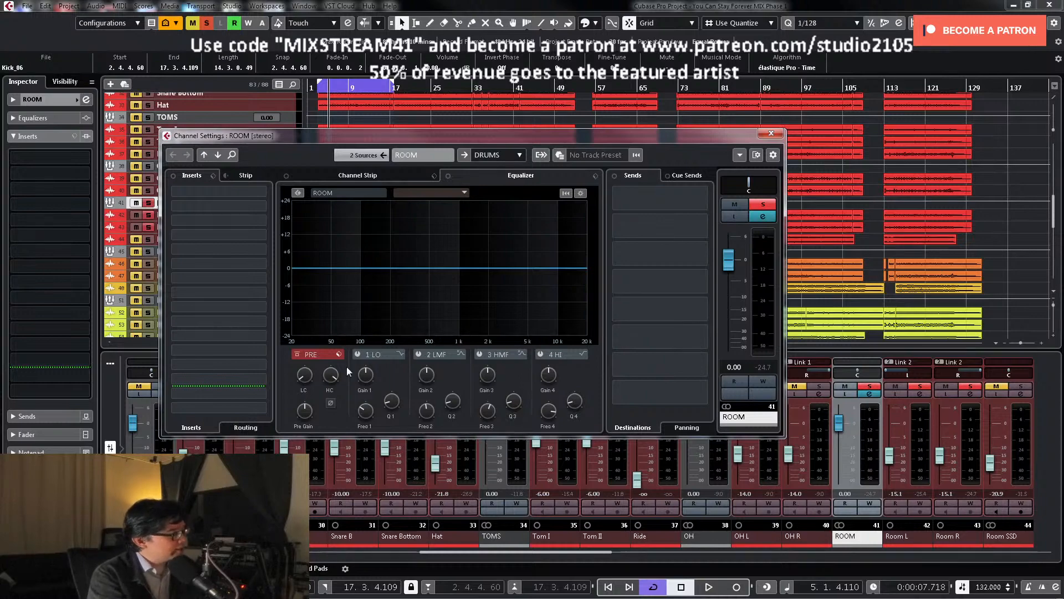
left_click(969, 394)
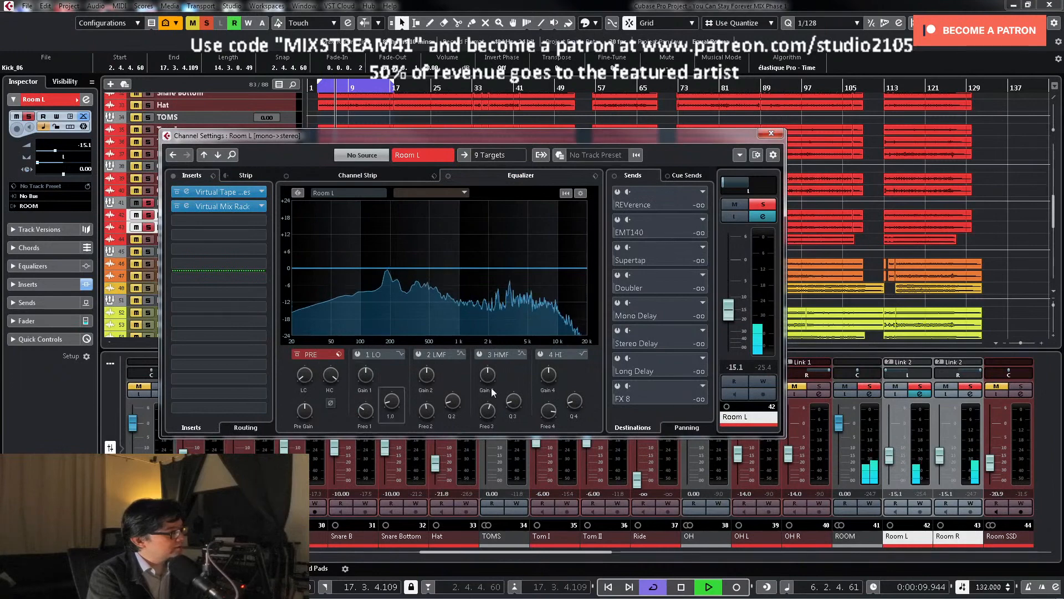
left_click(970, 394)
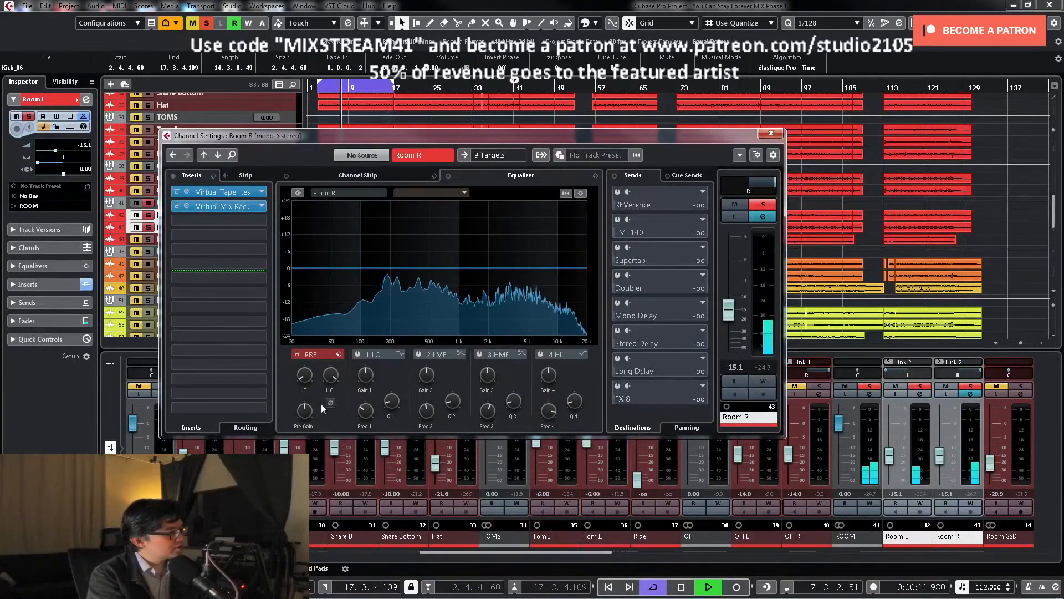
left_click(330, 404)
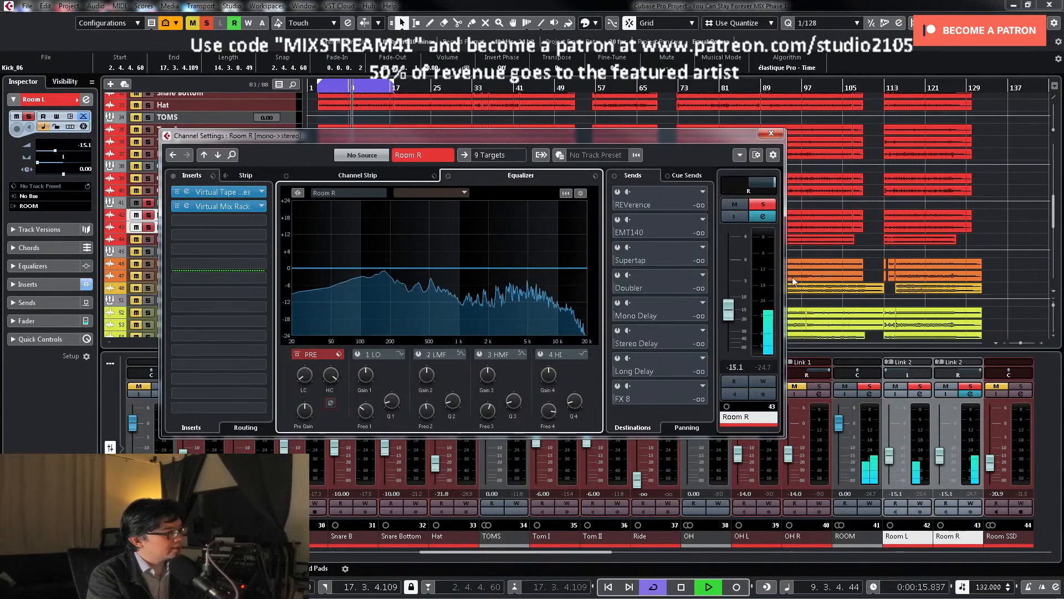
left_click(771, 133)
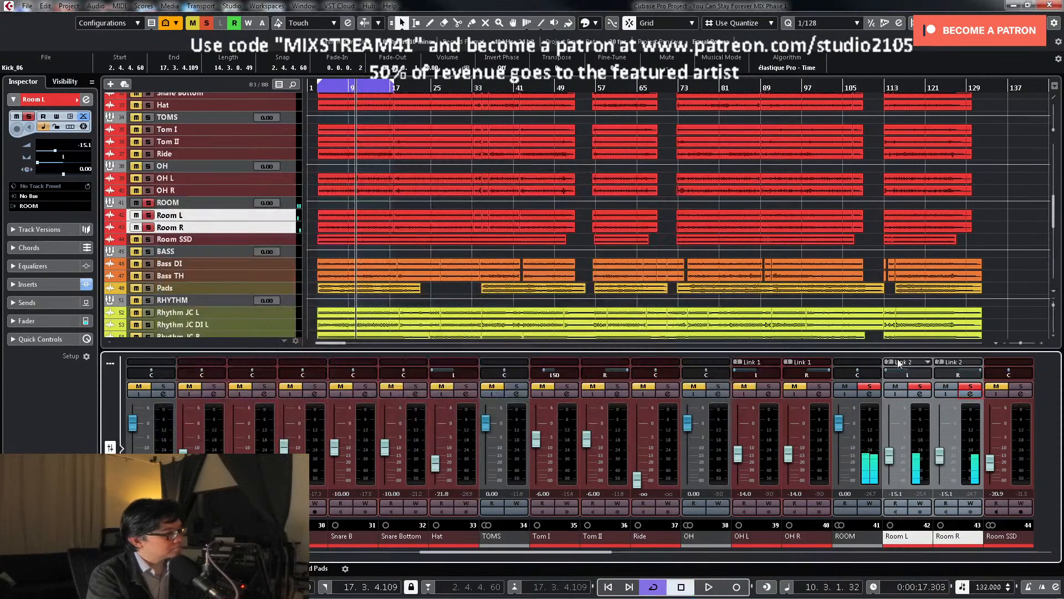
Step: Open the ROOM group's channel settings and apply low-cut and high-cut filters during playback, with the high cut at about 11.4 kHz
left_click(869, 394)
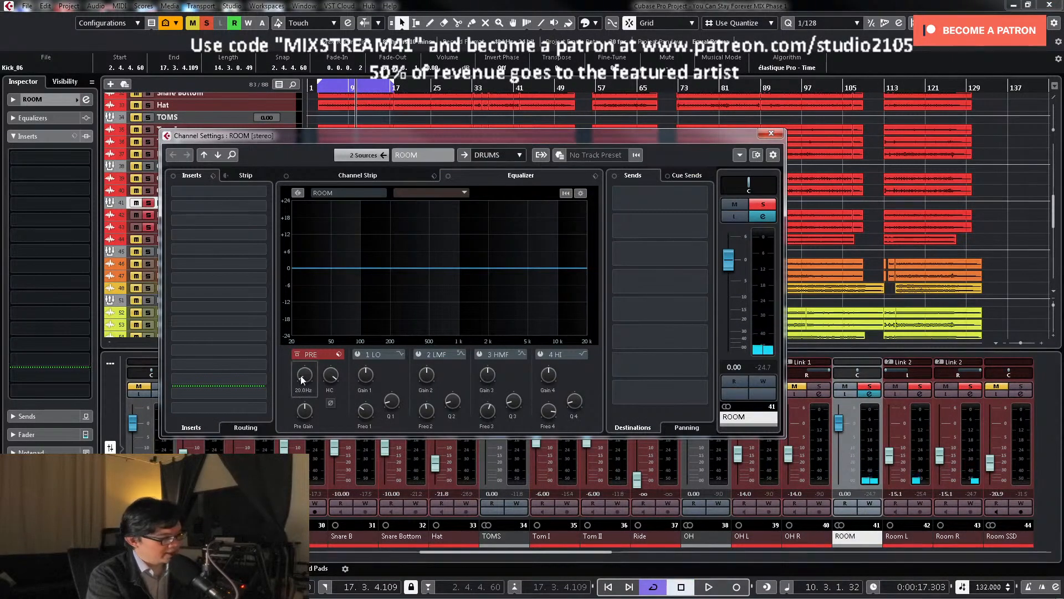
key("space")
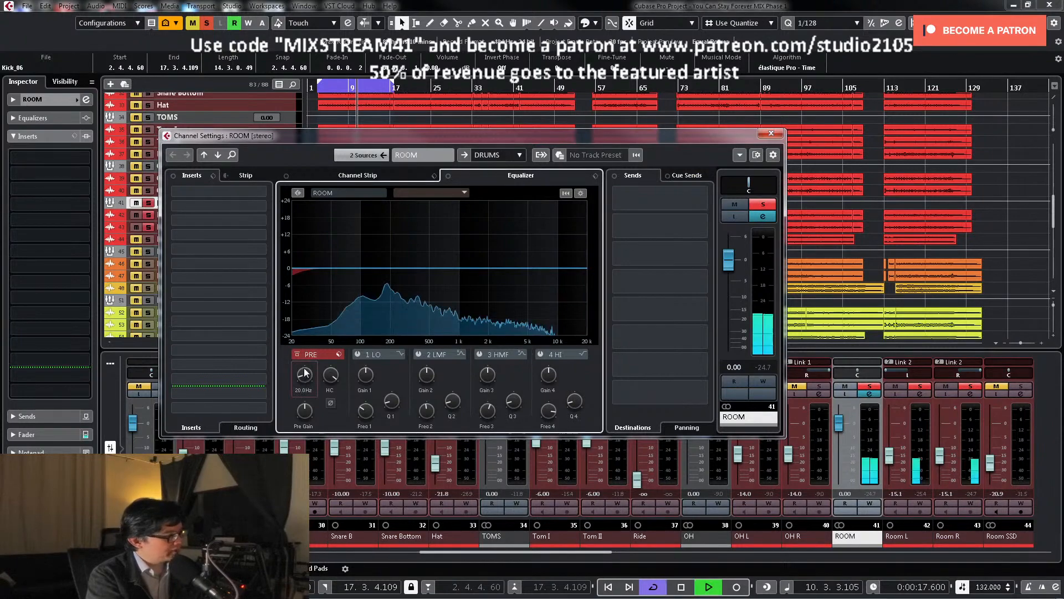
left_click_drag(302, 379, 324, 395)
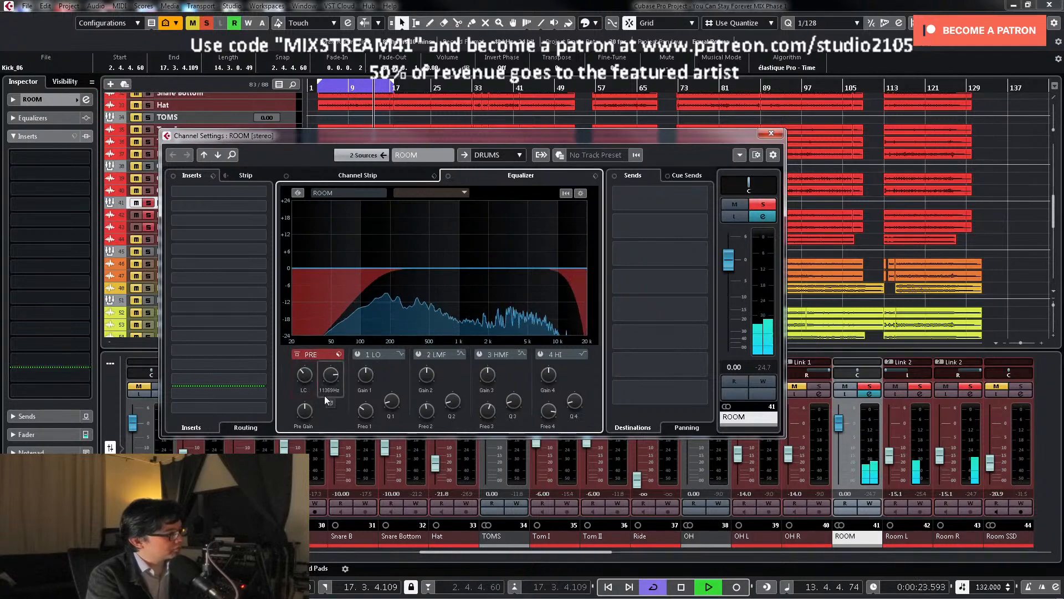
Step: Cut the ROOM group's 2 LMF band about 6 dB near 150 Hz with Q 7.7, unsolo the group and close its settings
left_click(419, 353)
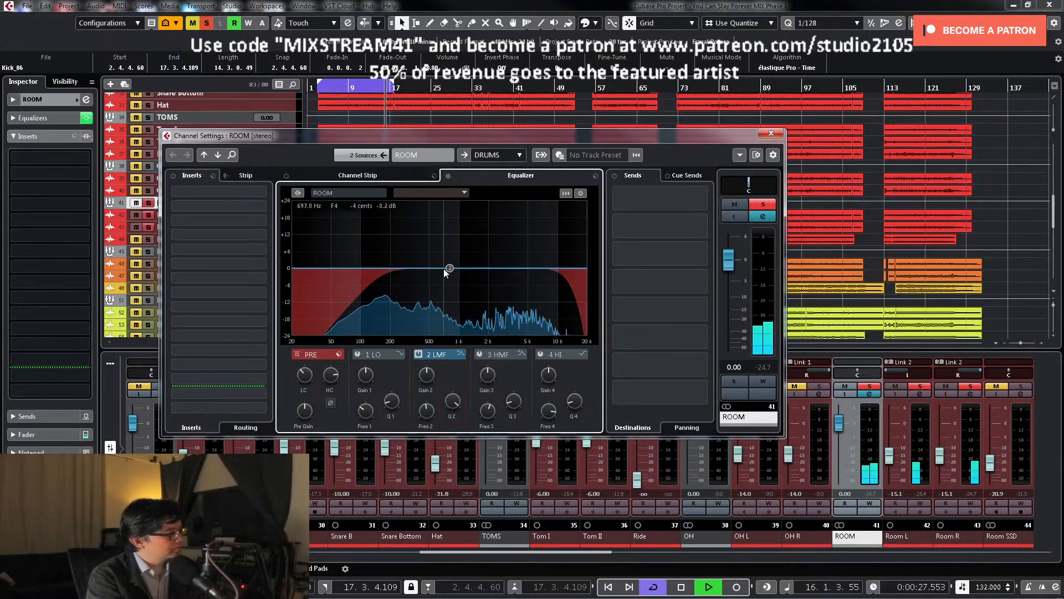
left_click_drag(449, 268, 377, 219)
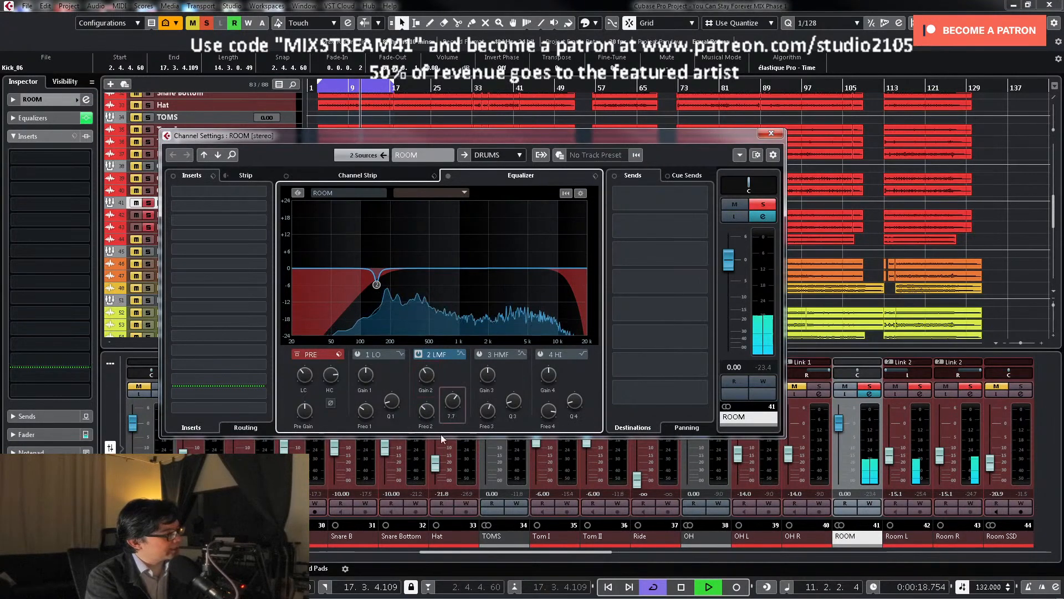
key("space")
left_click(763, 205)
left_click(770, 135)
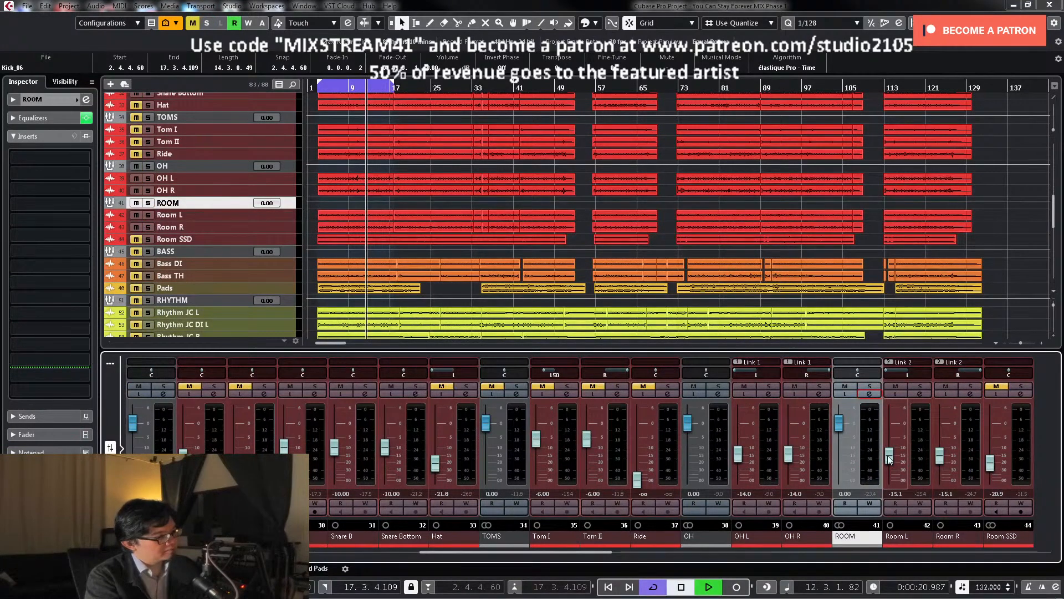
Step: Set the linked Room L and Room R levels to -15.0 dB and compare the mix with the ROOM group muted and unmuted
key("space")
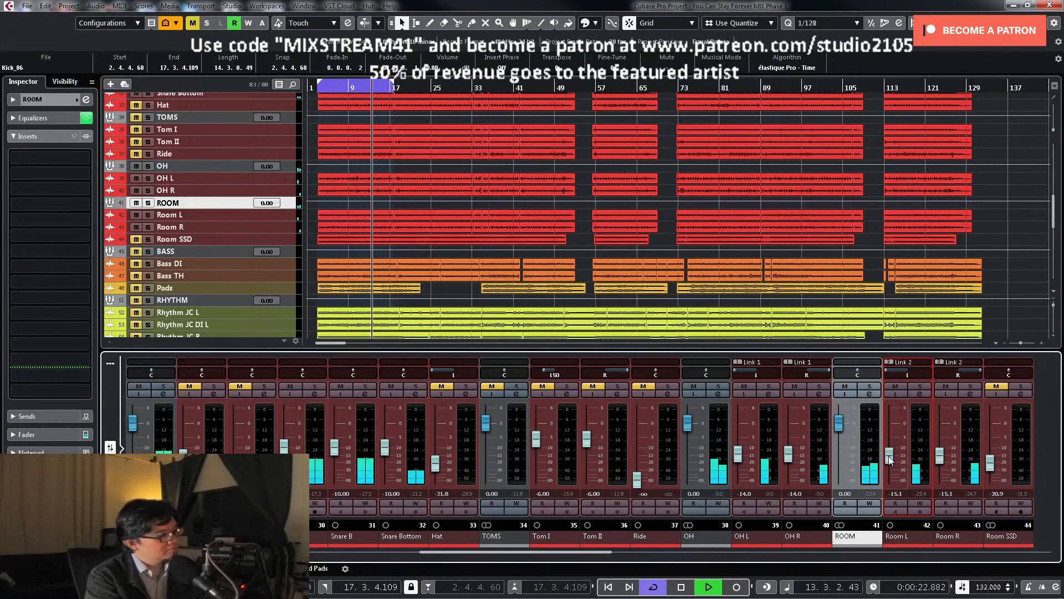
left_click(897, 493)
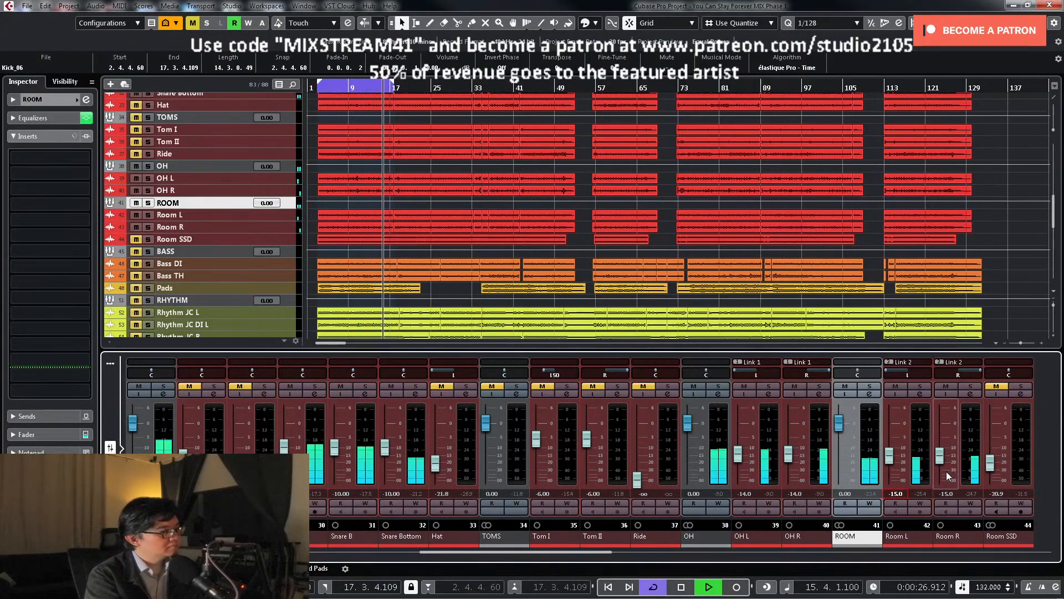
key("h")
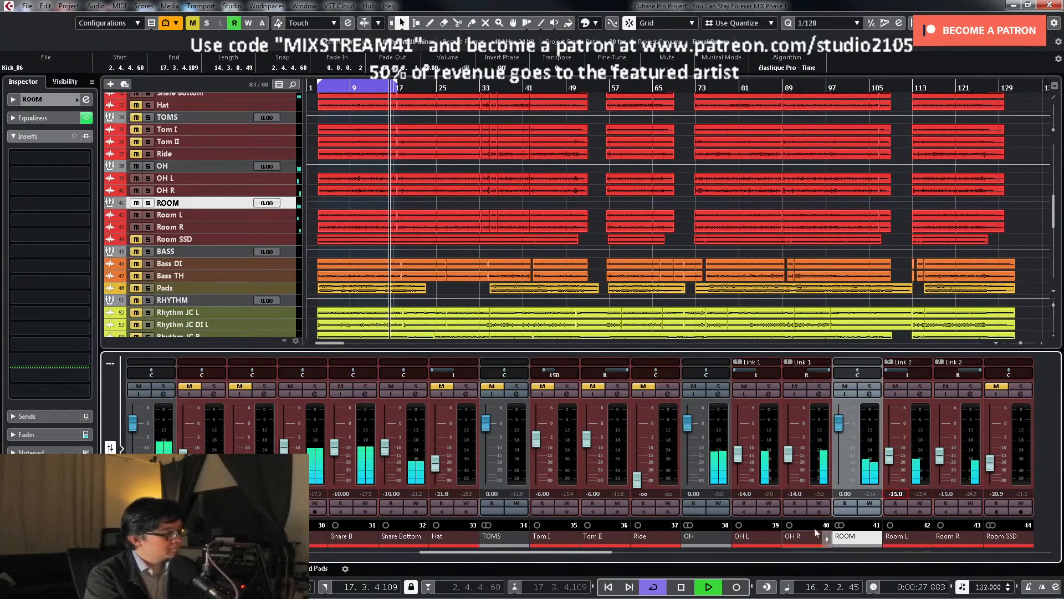
left_click(652, 587)
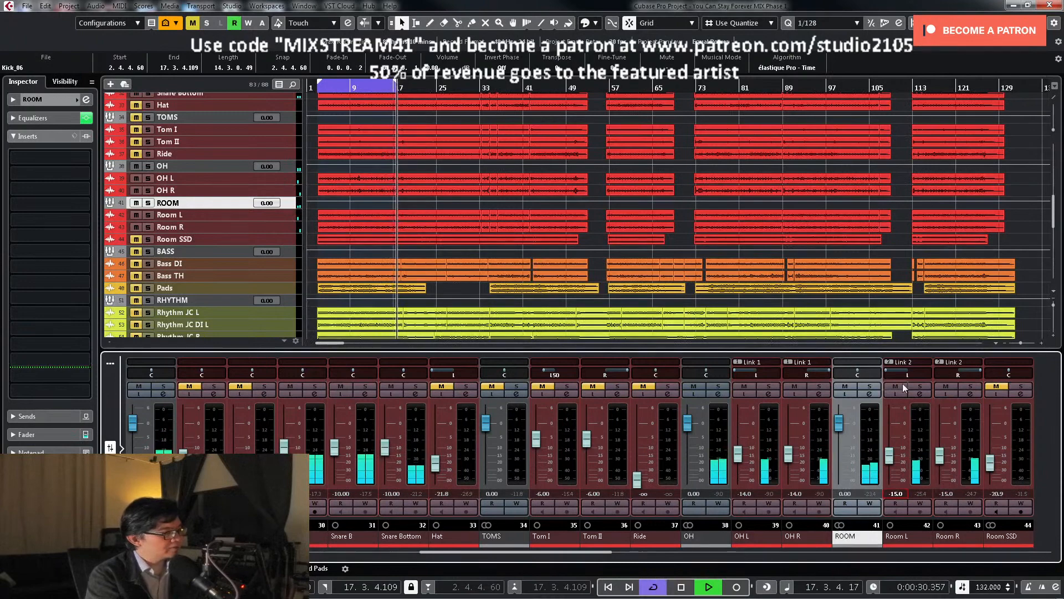
left_click(846, 386)
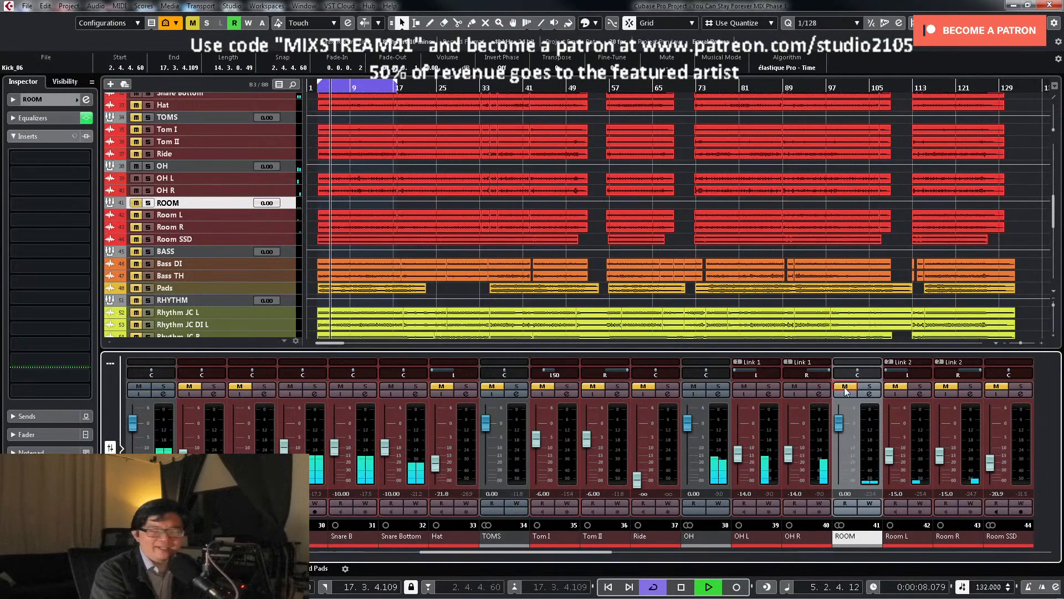
left_click(845, 386)
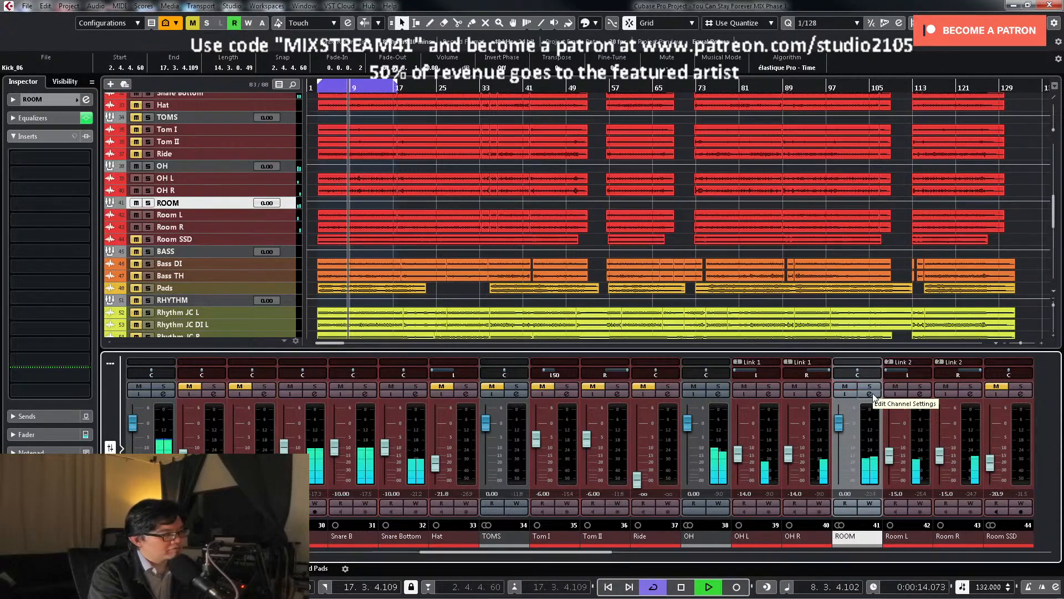
Step: Solo the ROOM group, raise its low cut and high cut, with the high cut at about 14 kHz, and restore the full mix
left_click(870, 387)
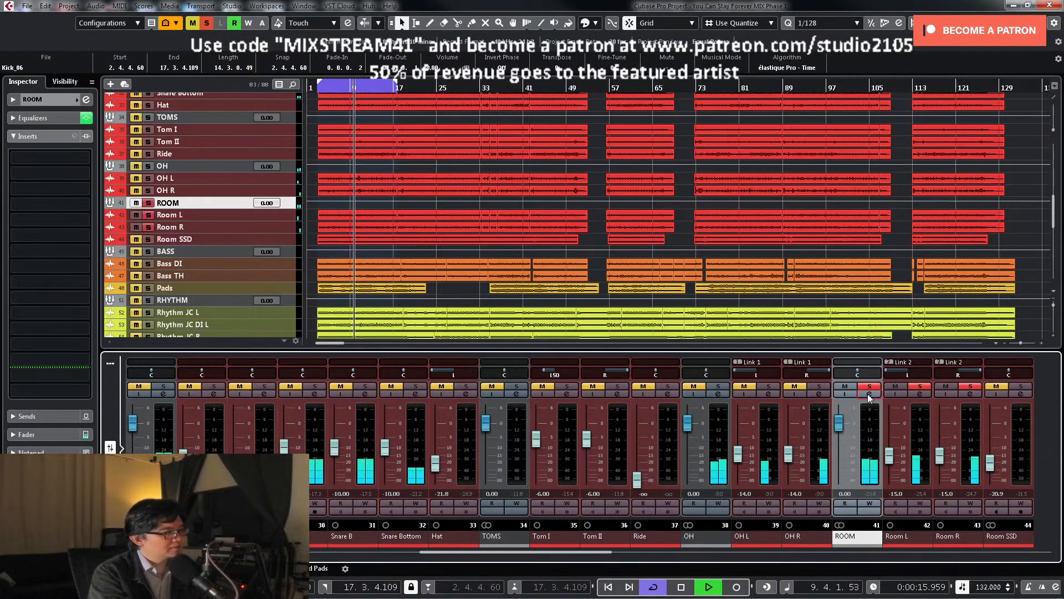
left_click(869, 394)
scroll(303, 373, "up", 2)
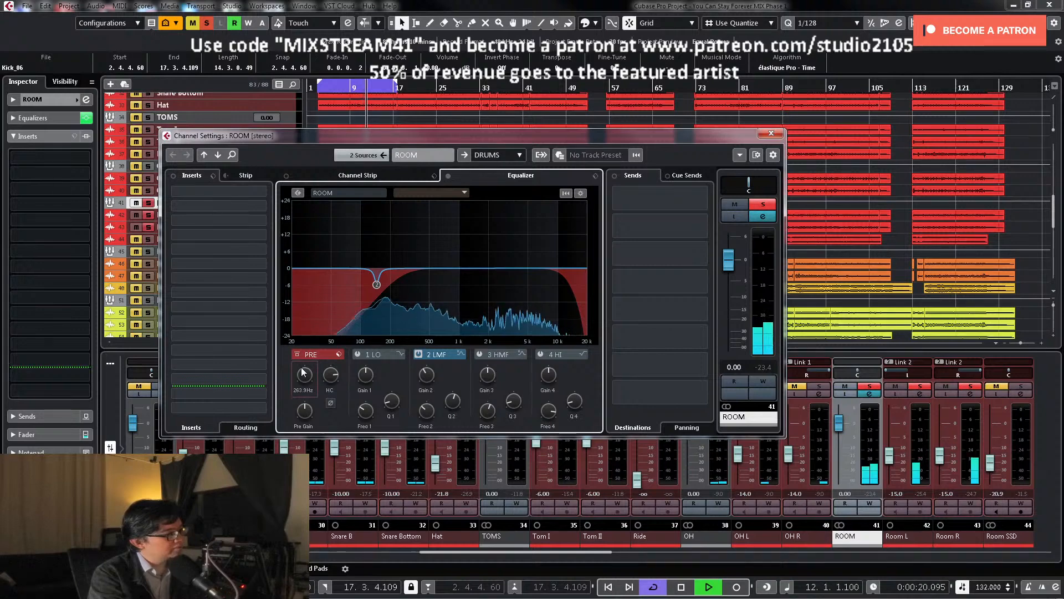
scroll(332, 381, "up", 2)
scroll(331, 375, "up", 2)
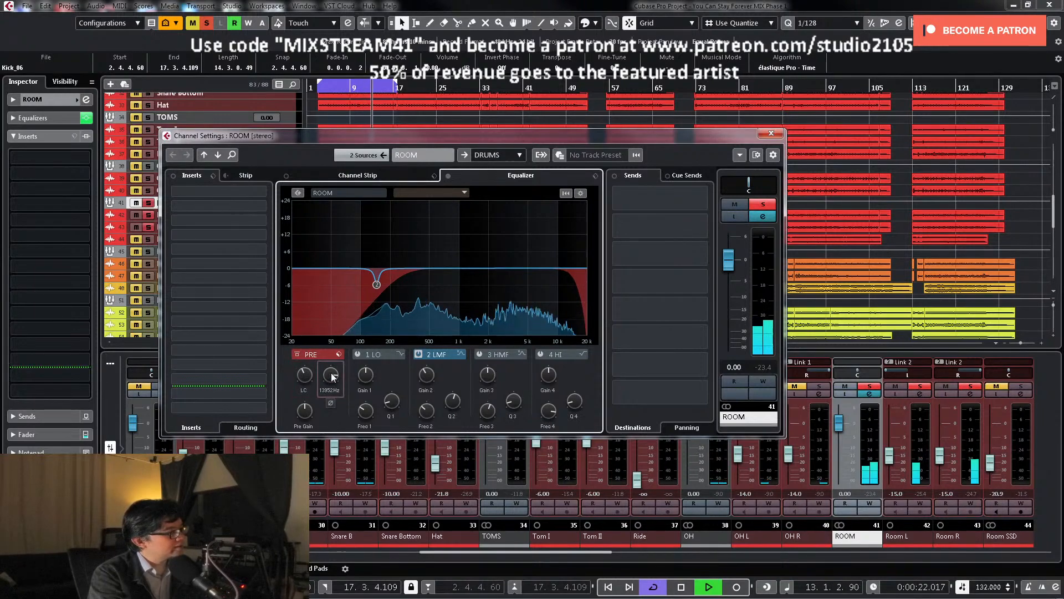
scroll(331, 376, "up", 1)
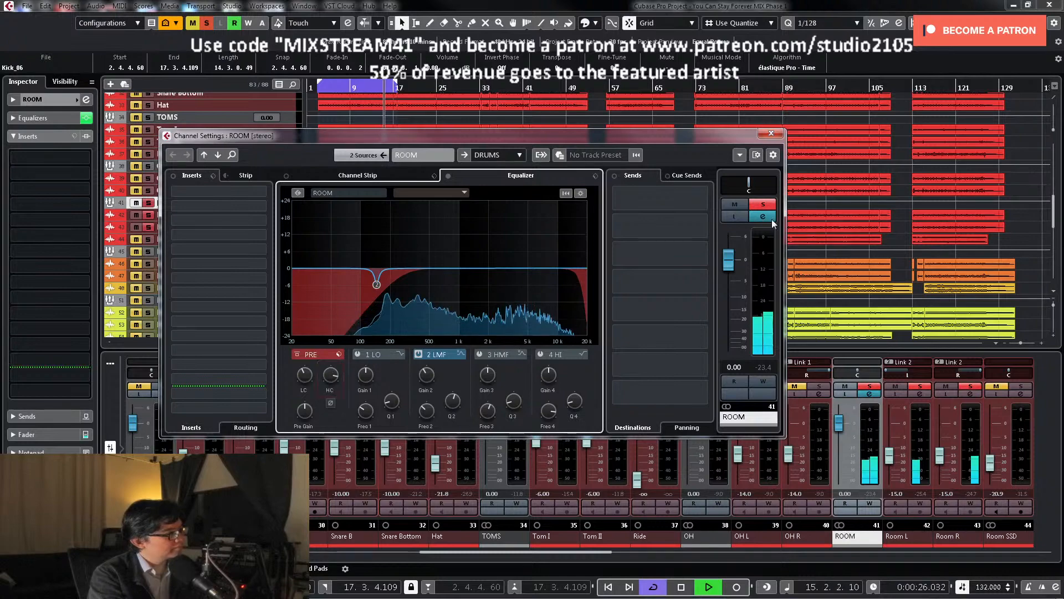
left_click(762, 204)
left_click(771, 134)
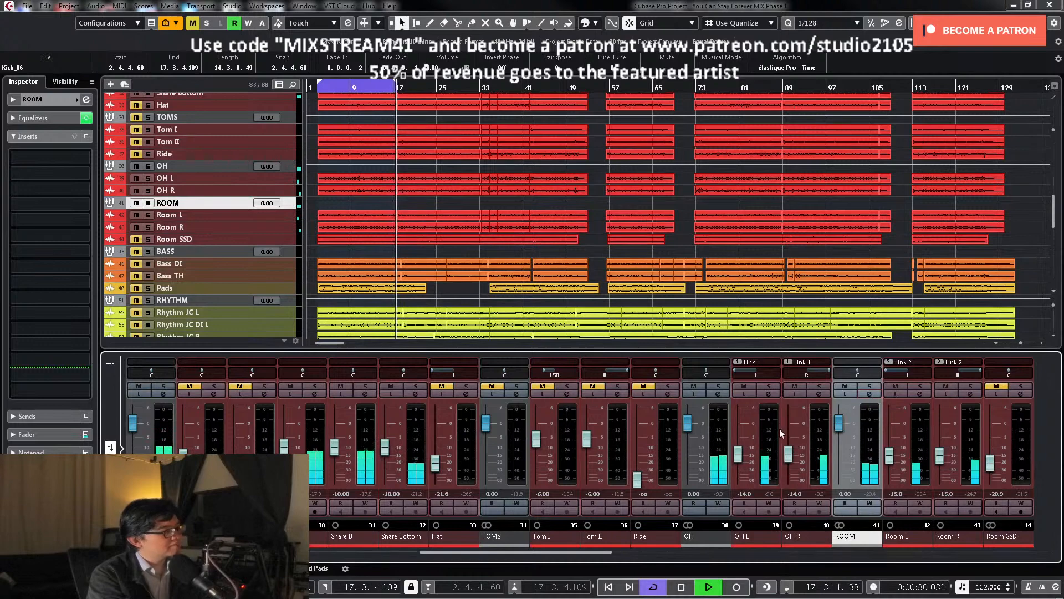
Step: Return to the left locator and listen to the drum mix with the filtered room mics
key("space")
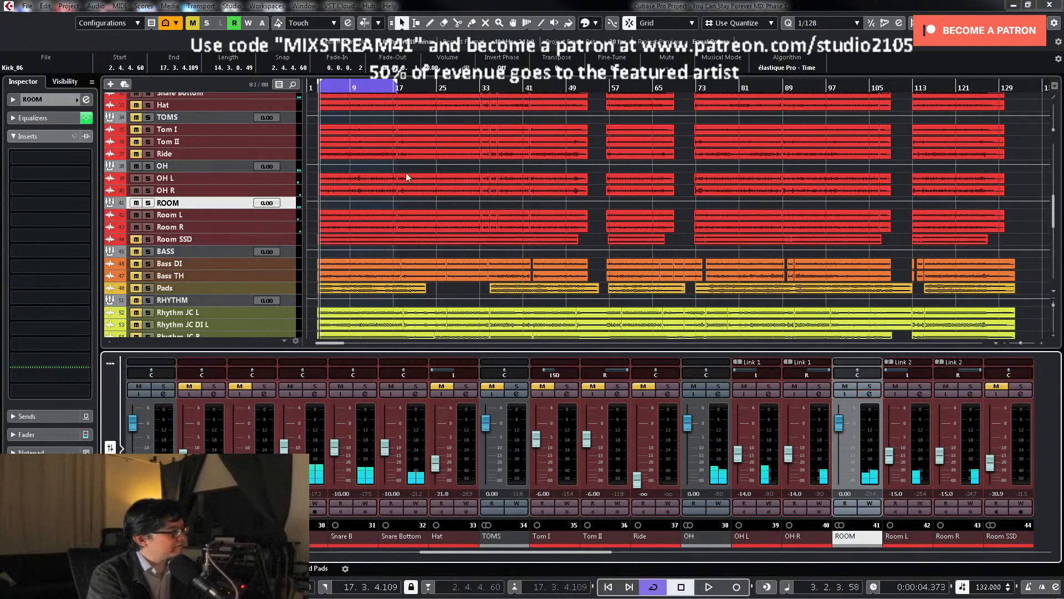
key("KP_1")
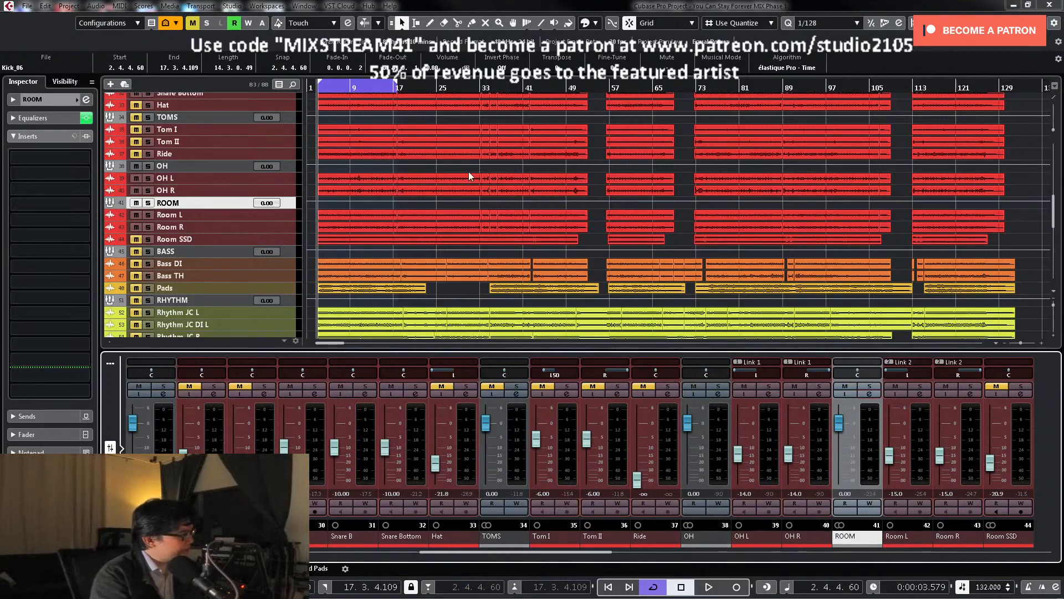
key("space")
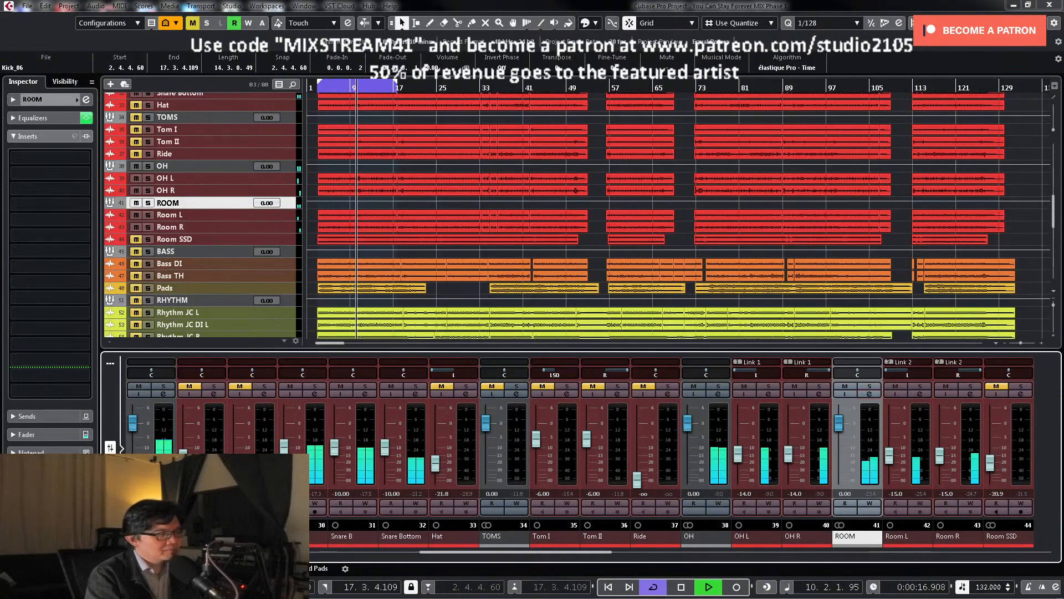
key("space")
Step: Solo Snare 08 SSD, open its channel settings and apply a low cut to its signal
left_click(213, 386)
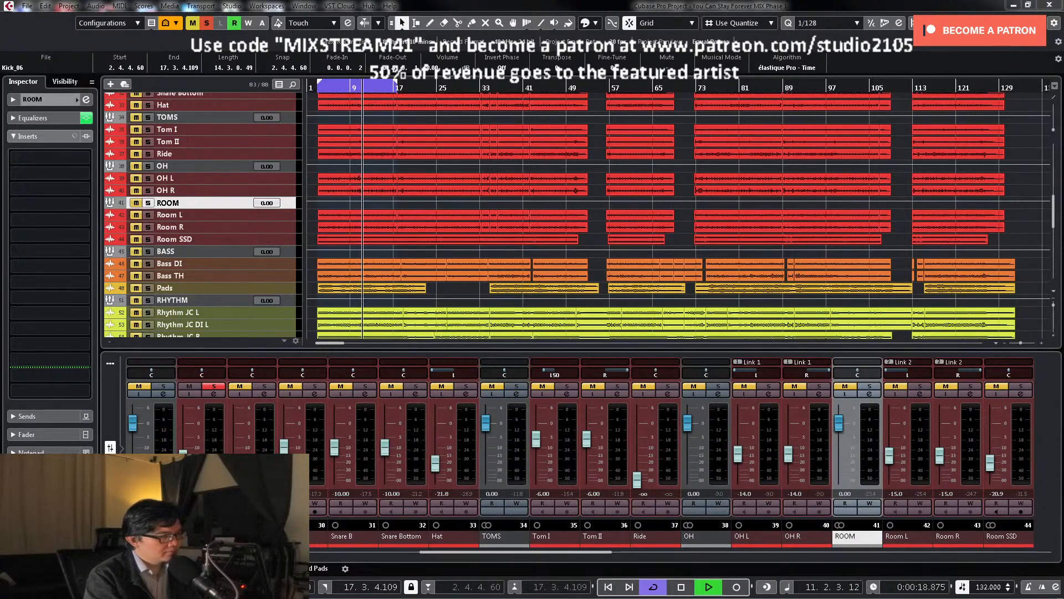
left_click(213, 394)
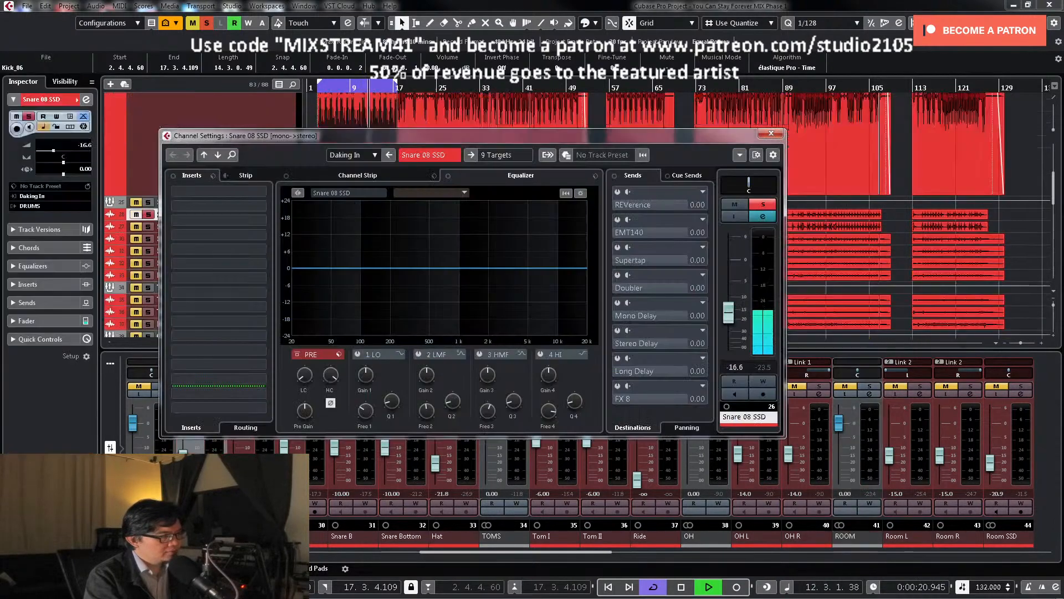
left_click(306, 367)
left_click_drag(306, 369, 309, 353)
Step: Cut Snare 08 SSD's 2 LMF band about 5 dB near 470 Hz with Q 12.0, unsolo the track and close its settings
left_click(419, 354)
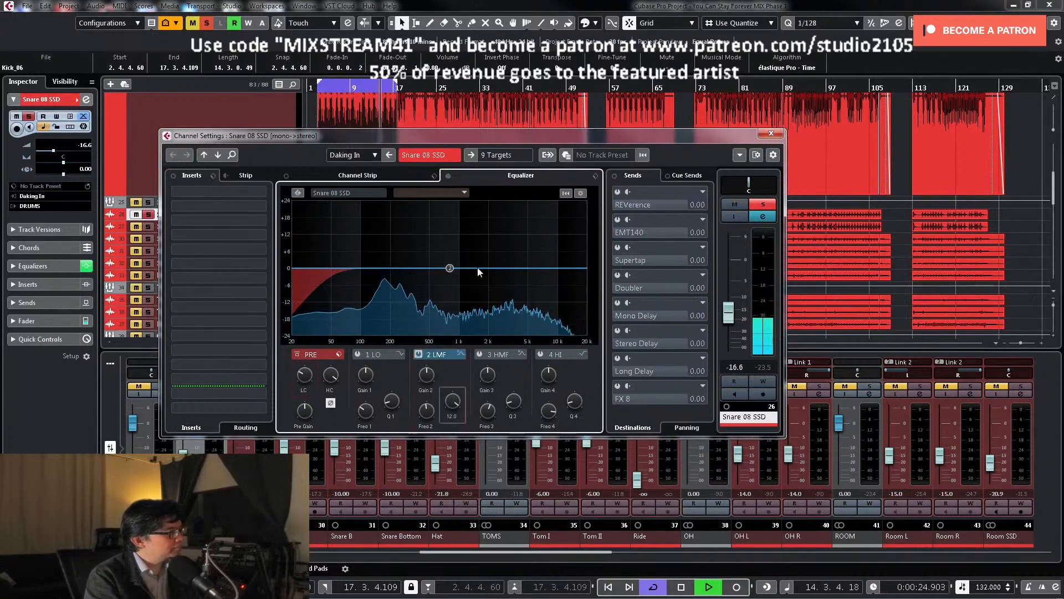
left_click_drag(450, 268, 426, 281)
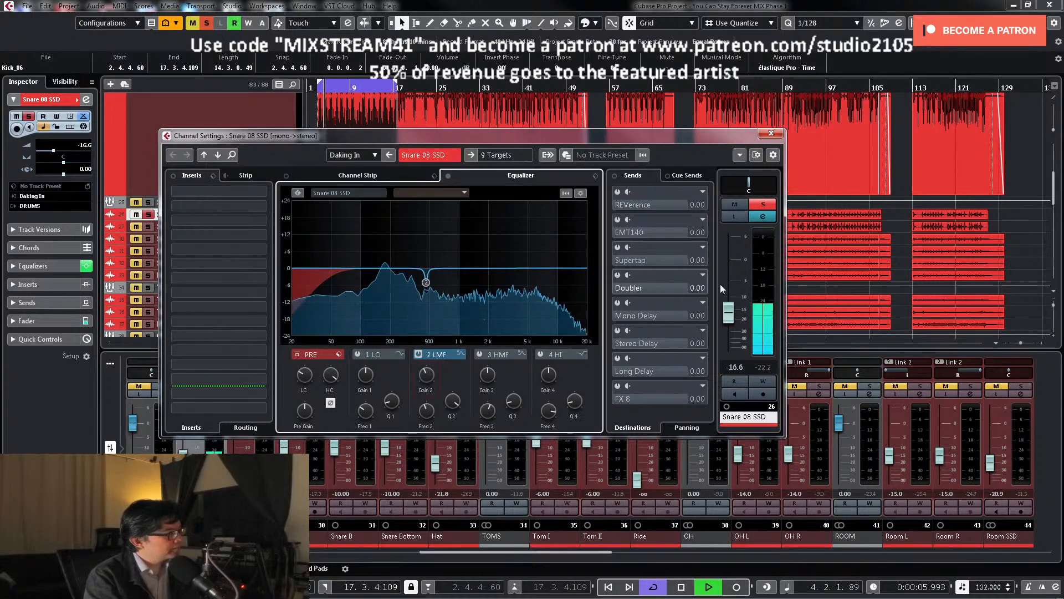
left_click(763, 205)
left_click(770, 134)
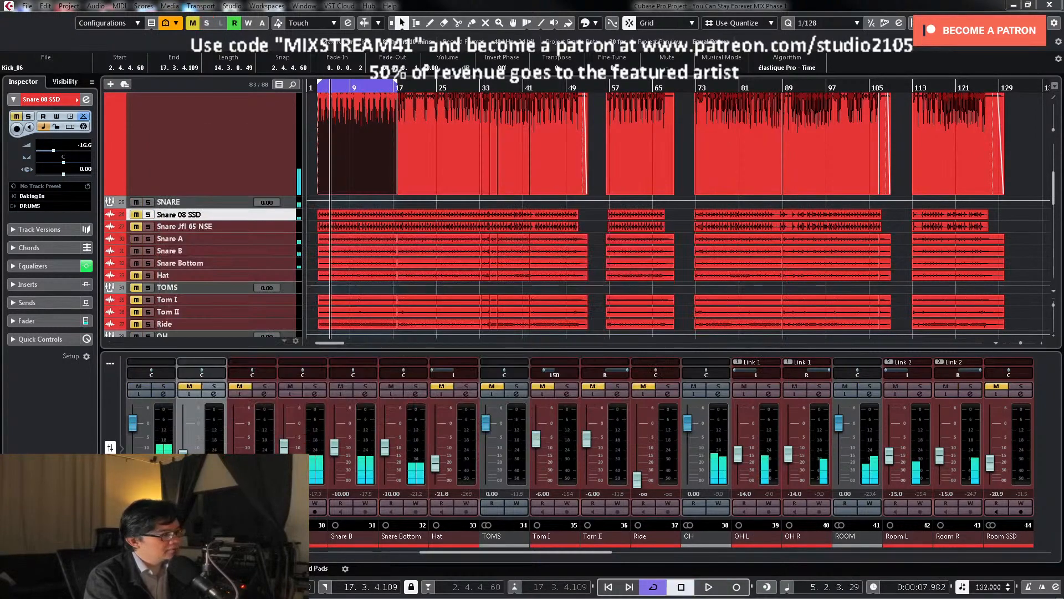
Step: Unmute Snare 08 SSD and set its level to -17.0 dB while playing it with the drum mix
key("space")
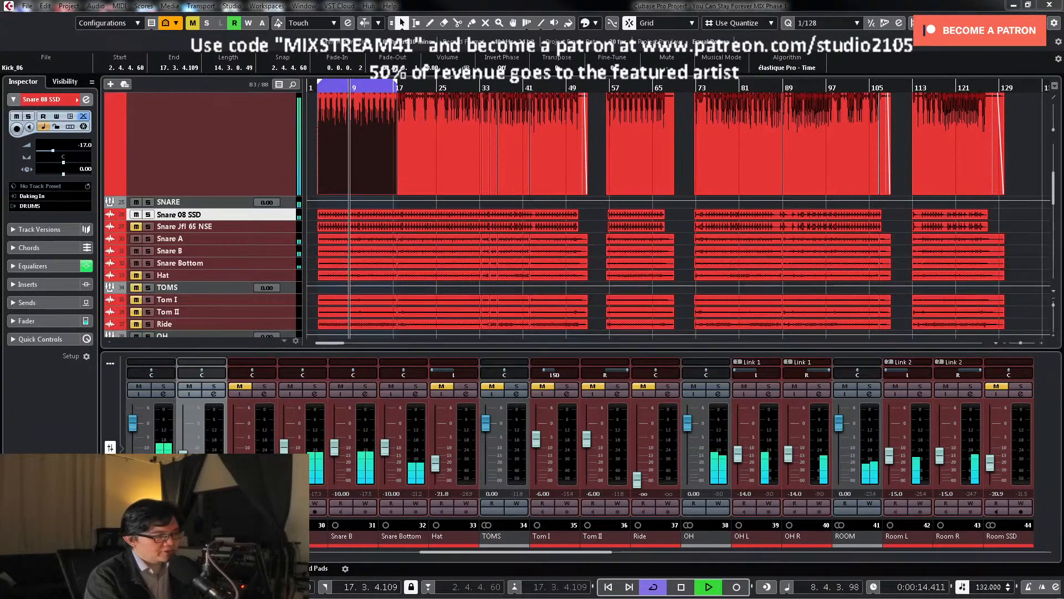
key("space")
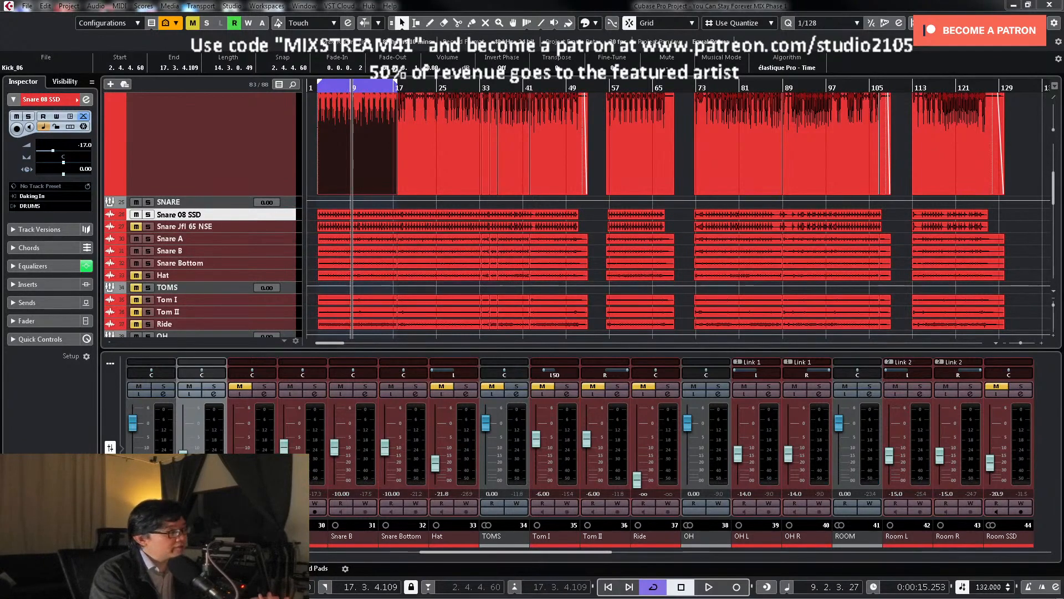
Step: Unmute Snare Jfl 65 NSE, audition it in solo and return it to the drum mix
left_click(240, 387)
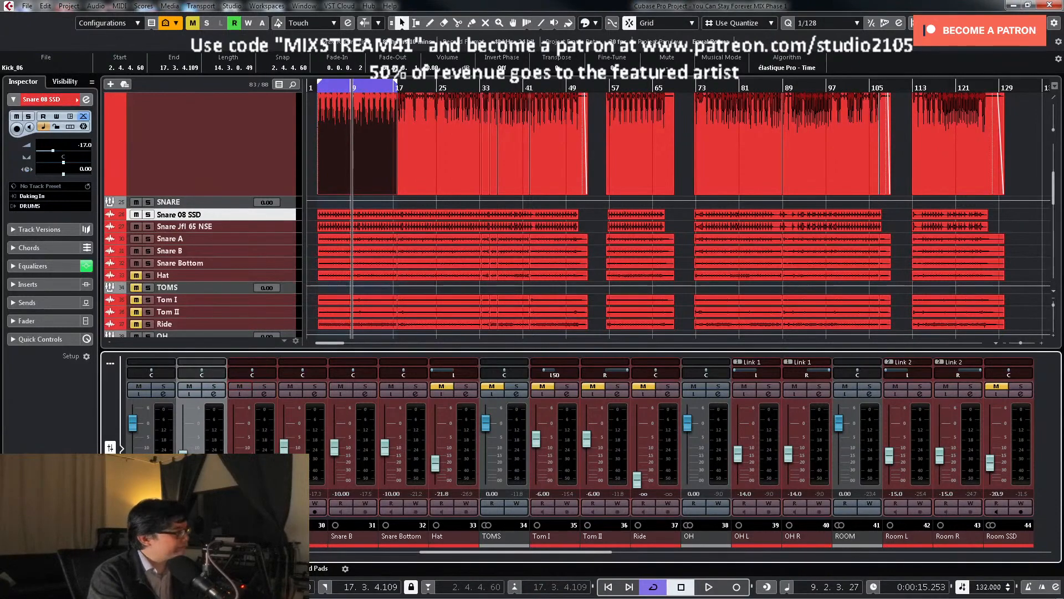
left_click(262, 388)
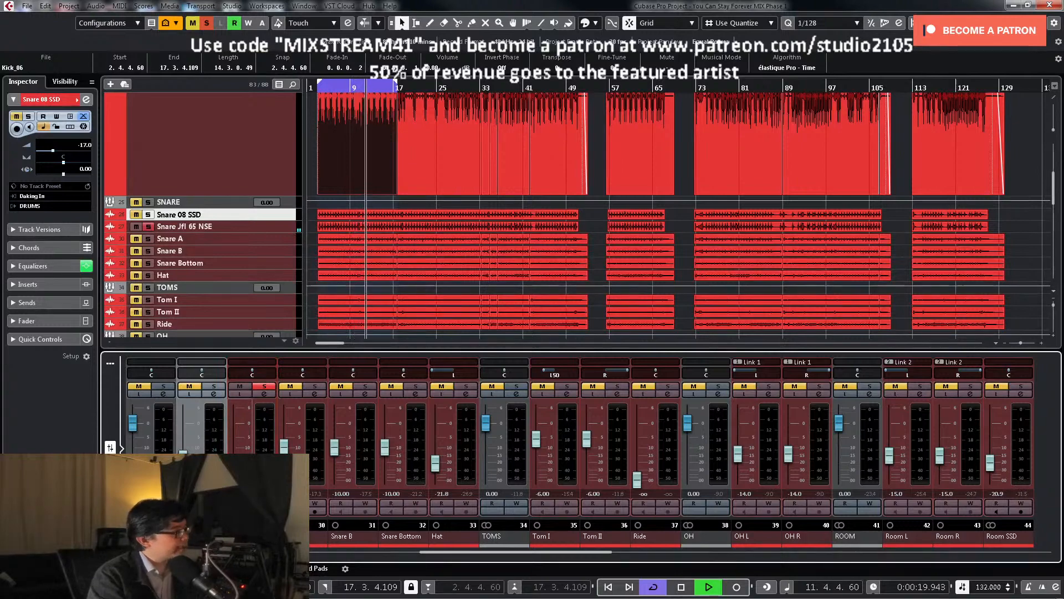
left_click(264, 387)
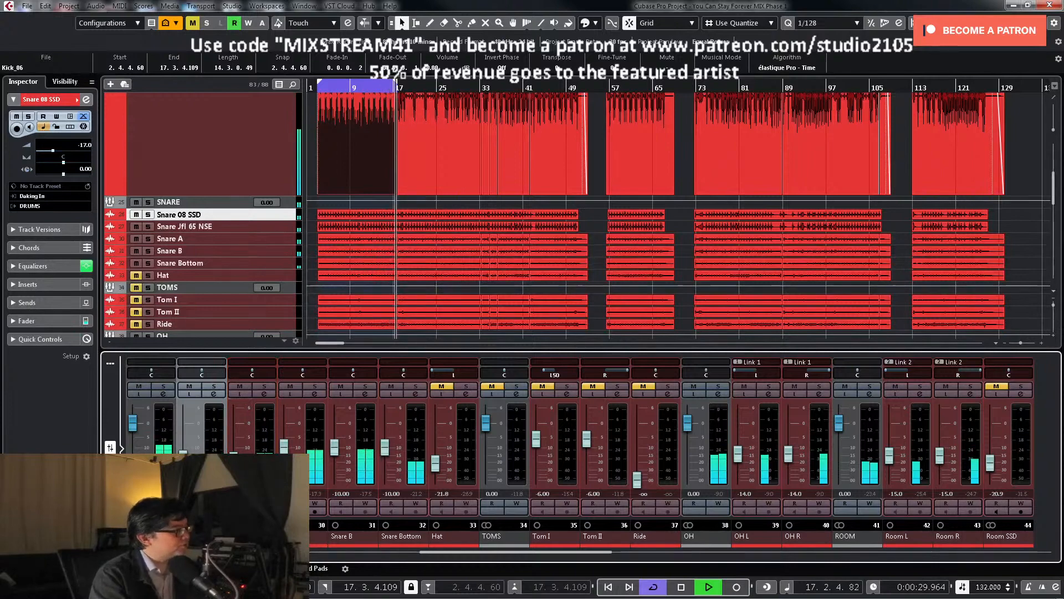
Step: Turn off cycle playback, select the Hat track and move the playback position to just before bar 17
key("KP_Divide")
left_click(221, 172)
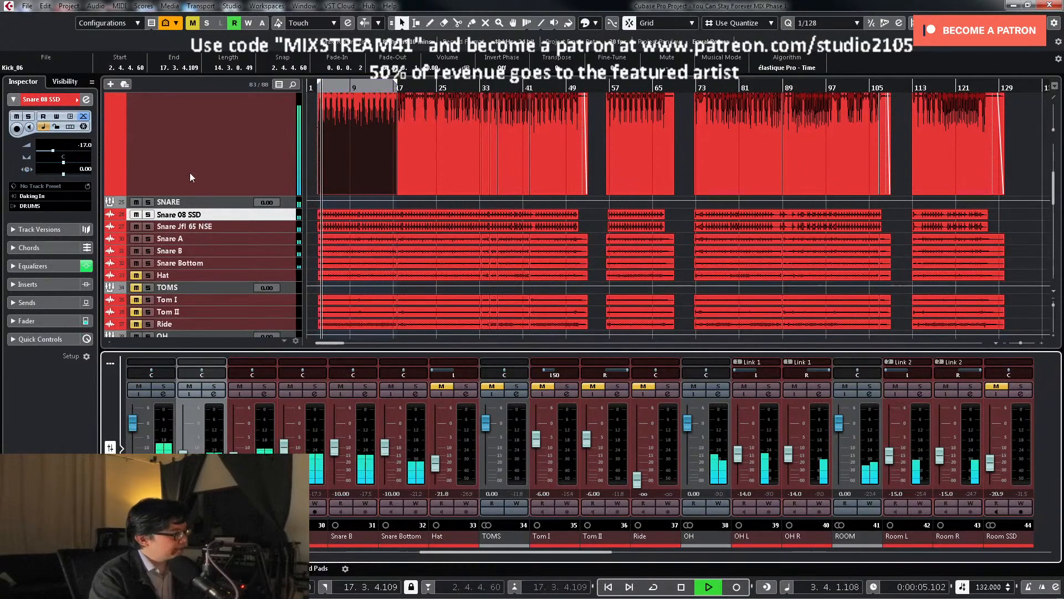
left_click(282, 184)
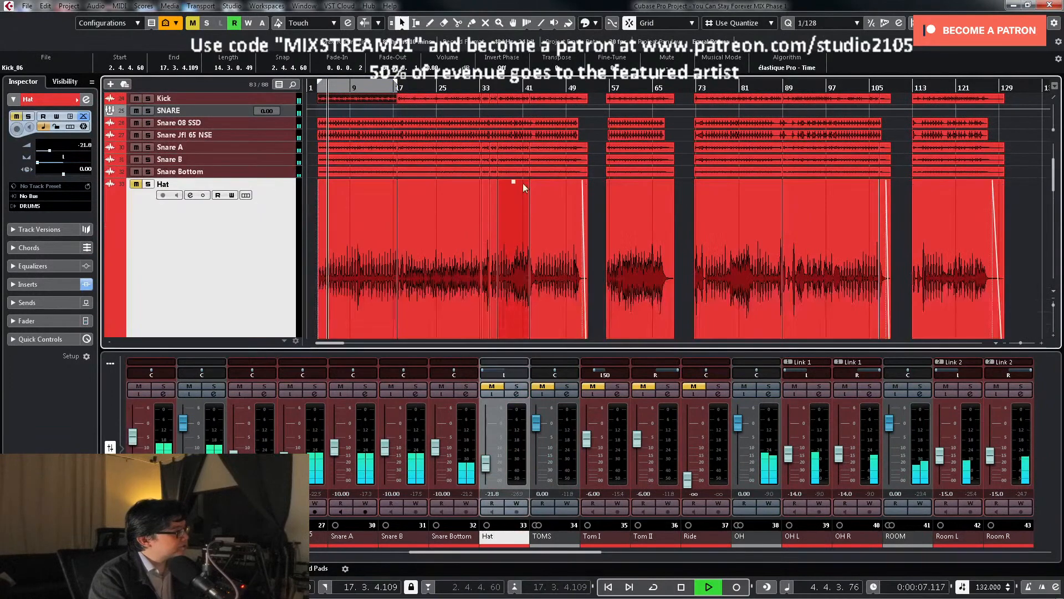
left_click(387, 89)
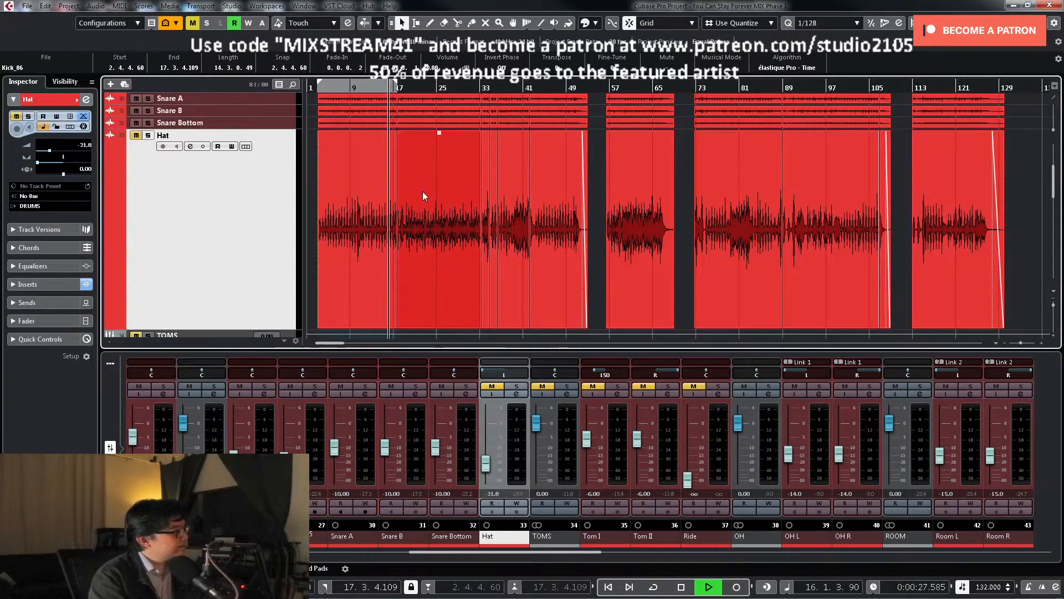
Step: Unmute the Hat track, solo it during playback and open its channel settings
left_click(492, 386)
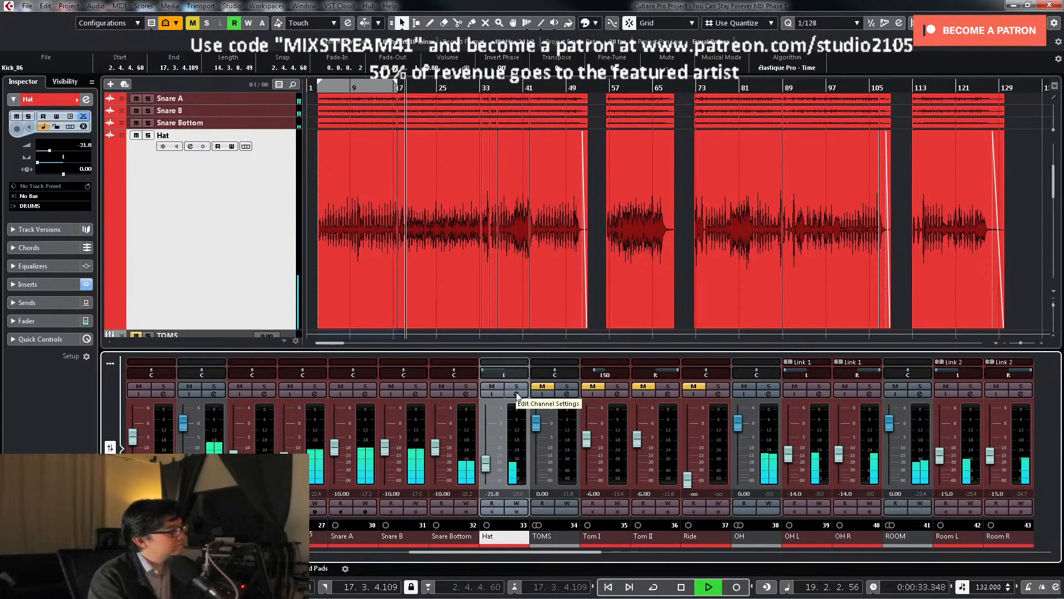
left_click(516, 386)
left_click(516, 393)
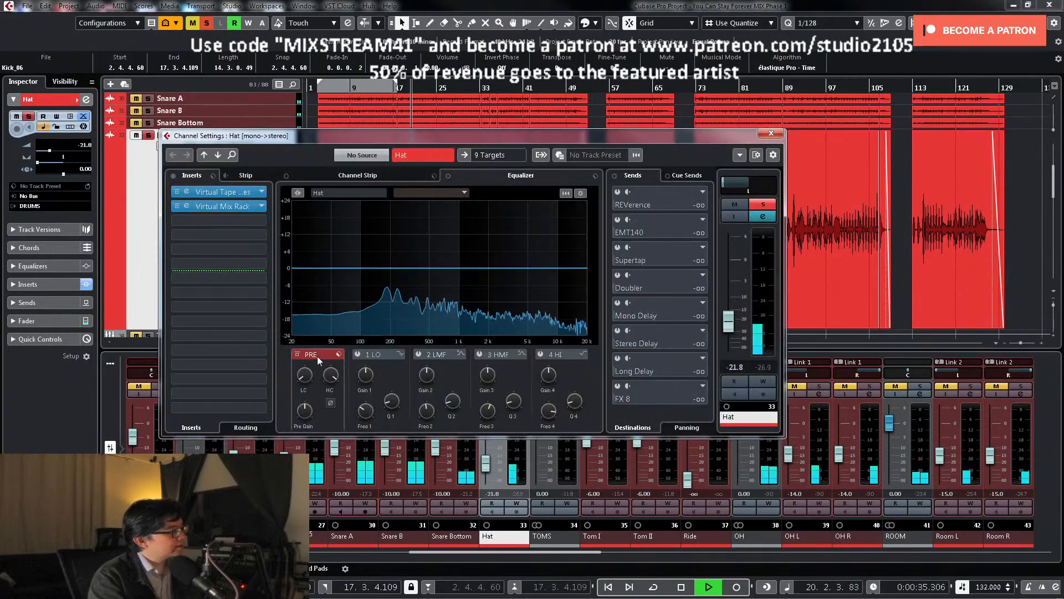
Step: Apply a low cut to the Hat and cut its 2 LMF band about 8 dB near 868 Hz, unsolo it and close its settings
left_click_drag(308, 379, 317, 328)
left_click(450, 268)
left_click_drag(449, 268, 453, 224)
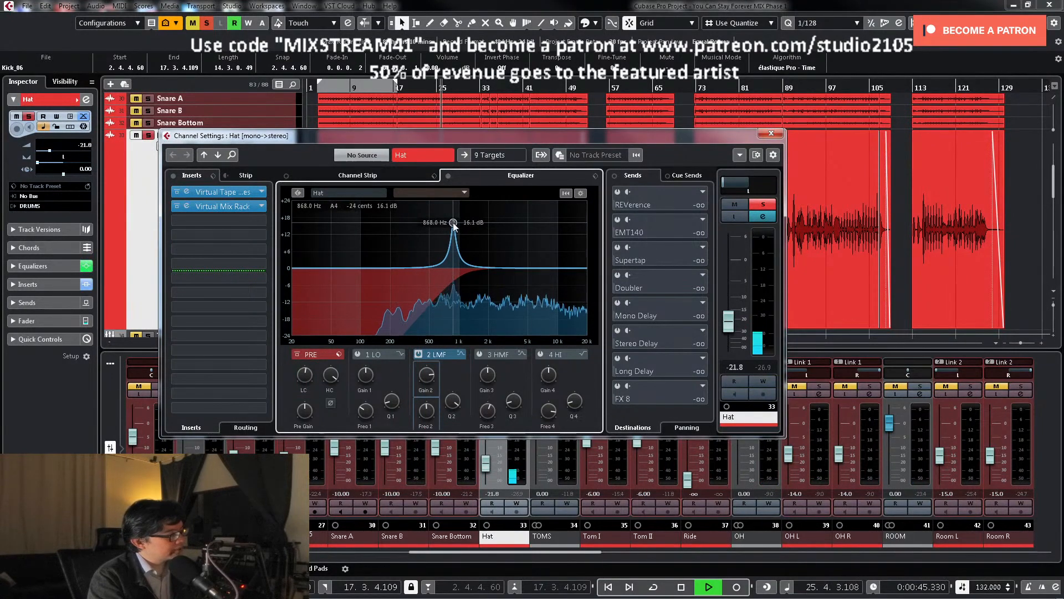
left_click_drag(427, 382, 427, 436)
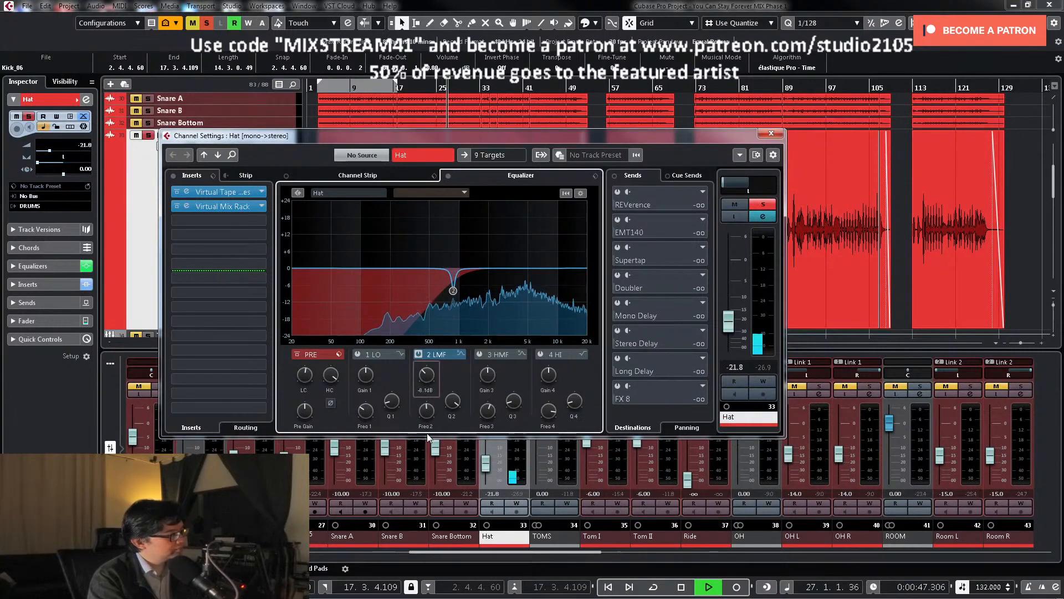
left_click(763, 204)
left_click(778, 137)
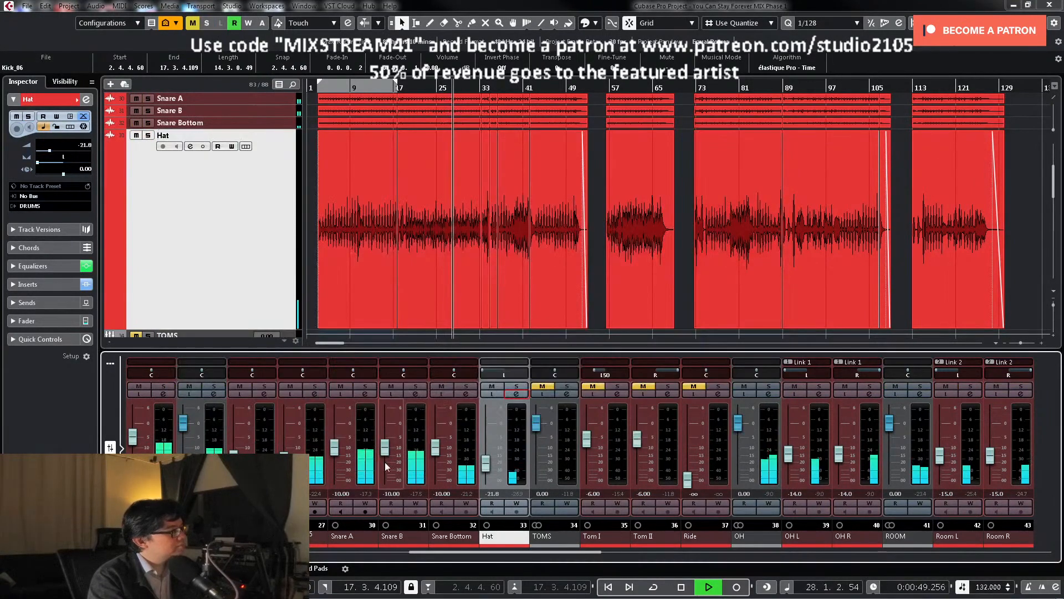
Step: Set the Hat's level to -19.0 dB in the drum mix, shrink its track and stop playback
left_click_drag(486, 467, 486, 462)
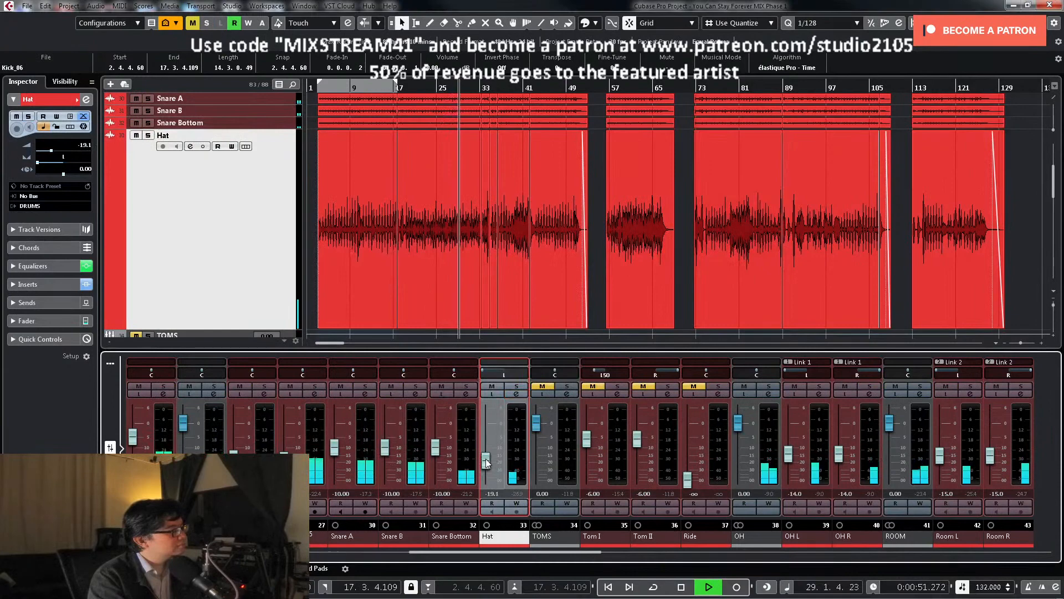
double_click(490, 495)
type("-19")
key("Return")
left_click(167, 298)
key("z")
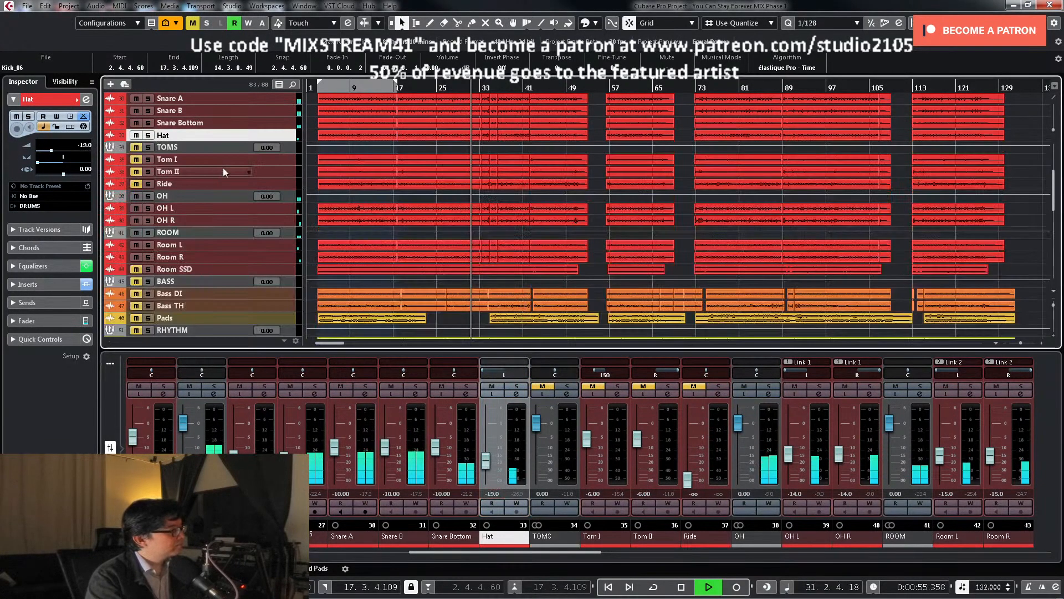
key("space")
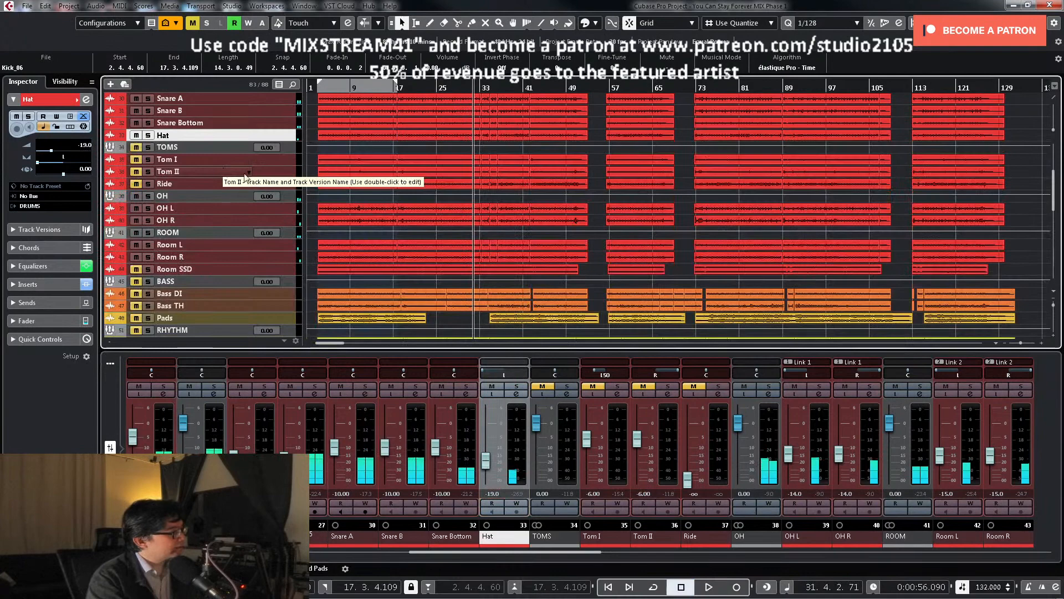
Step: Enlarge the Tom I and Tom II tracks, place the playback position just before bar 9 and unmute the toms
left_click(284, 167)
left_click(282, 162, "shift")
left_click_drag(282, 165, 271, 259)
scroll(431, 224, "down", 2)
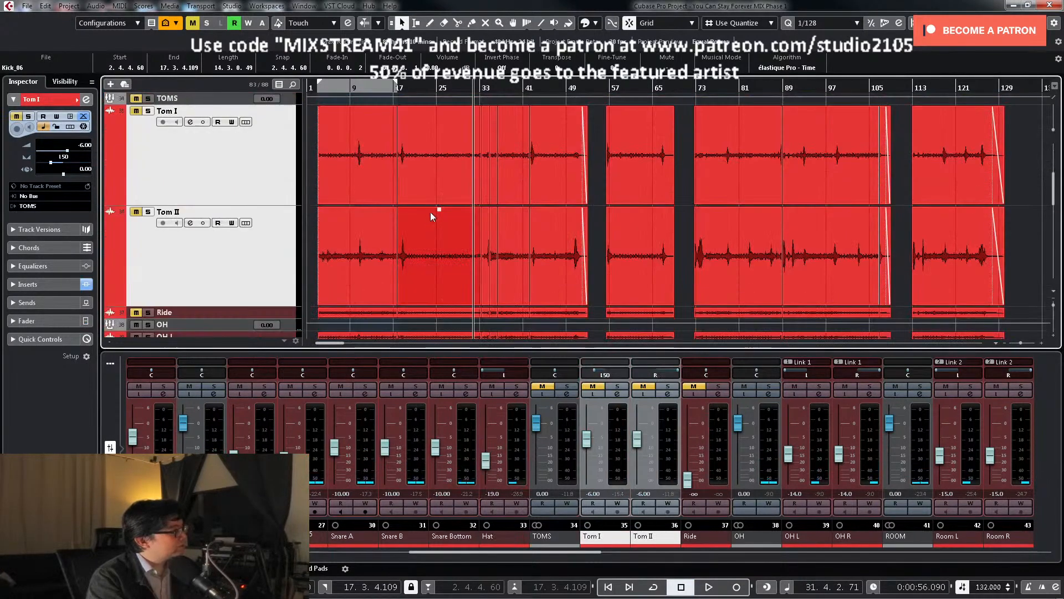
left_click(349, 89)
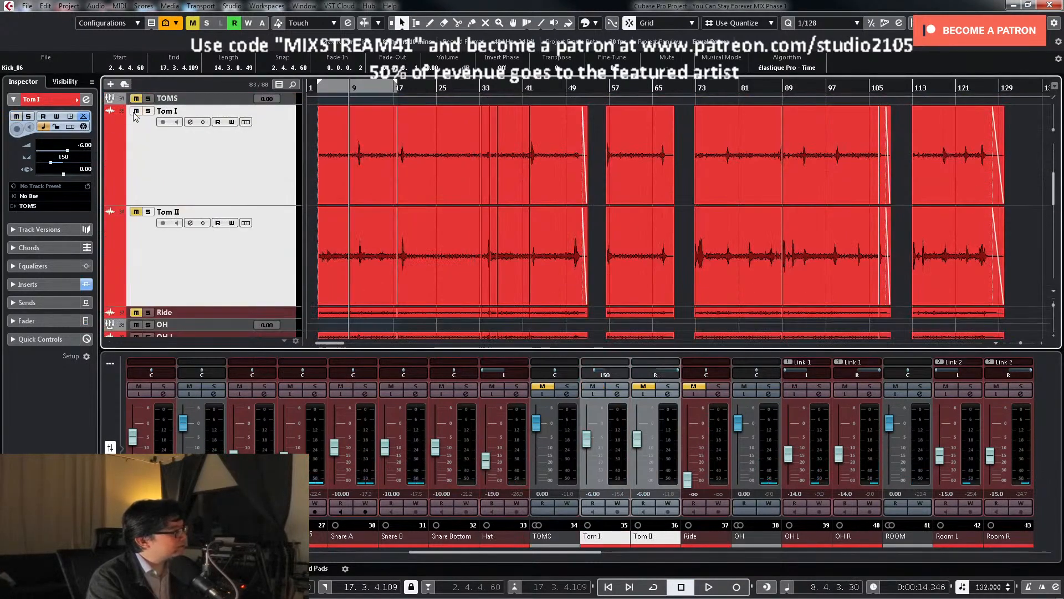
left_click(137, 99)
scroll(287, 196, "down", 1)
scroll(287, 197, "up", 1)
key("h")
key("h")
key("h")
key("h")
key("h")
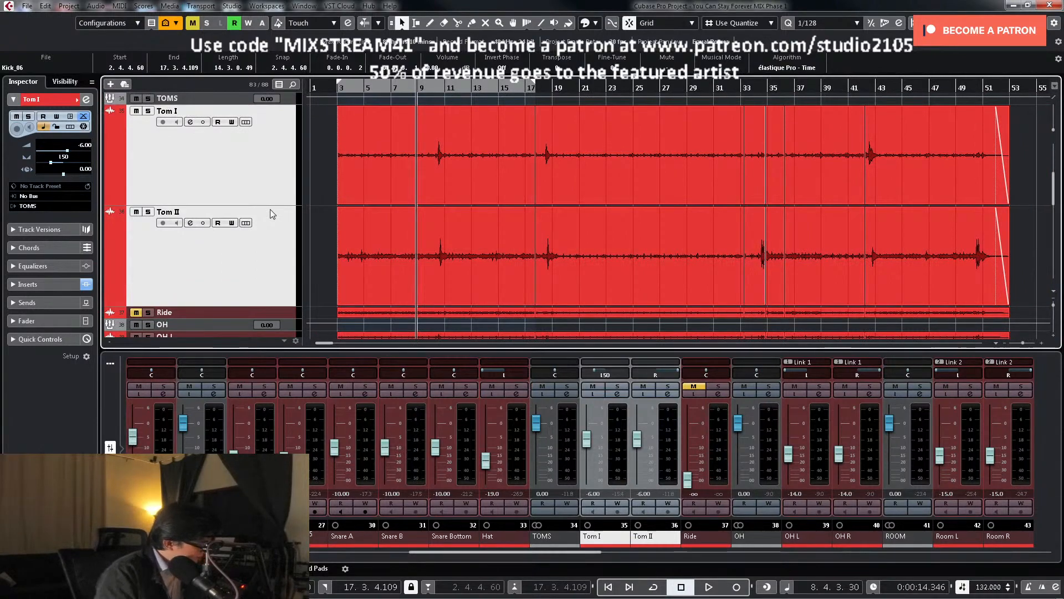
key("h")
key("h")
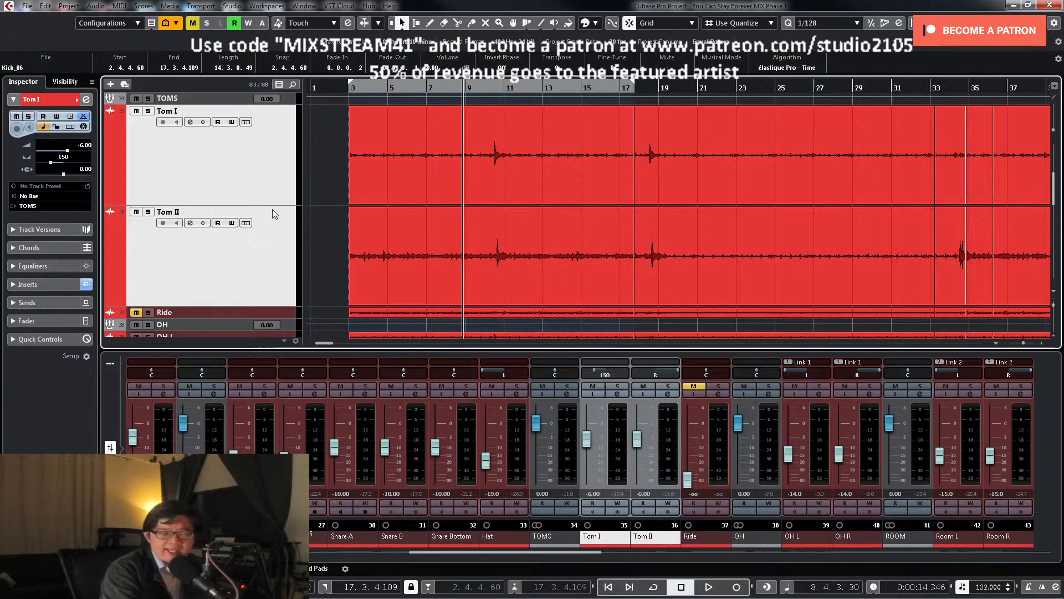
left_click(521, 213)
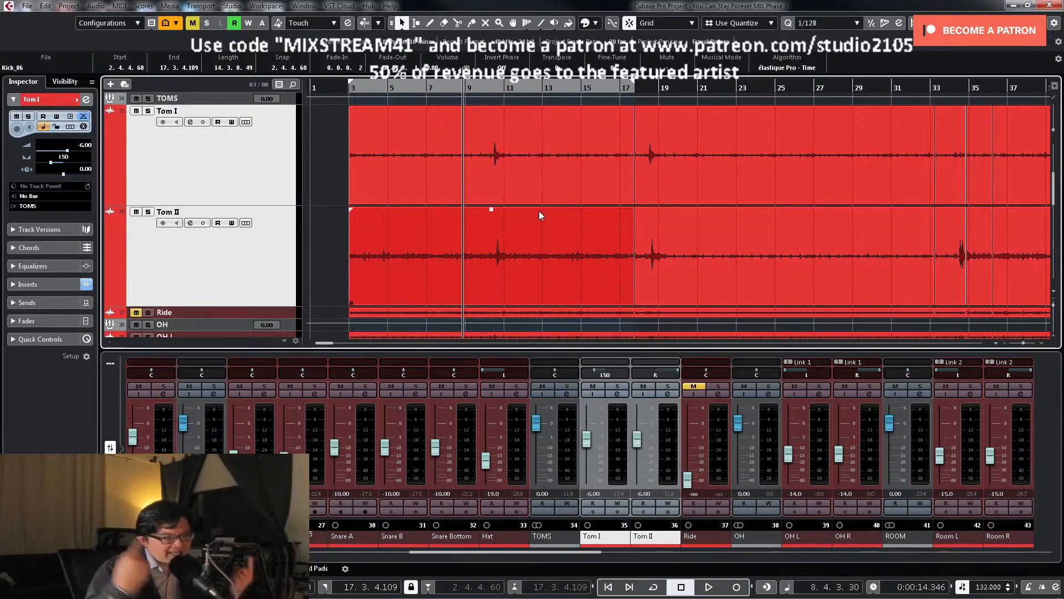
left_click(331, 187)
left_click(247, 185)
key("z")
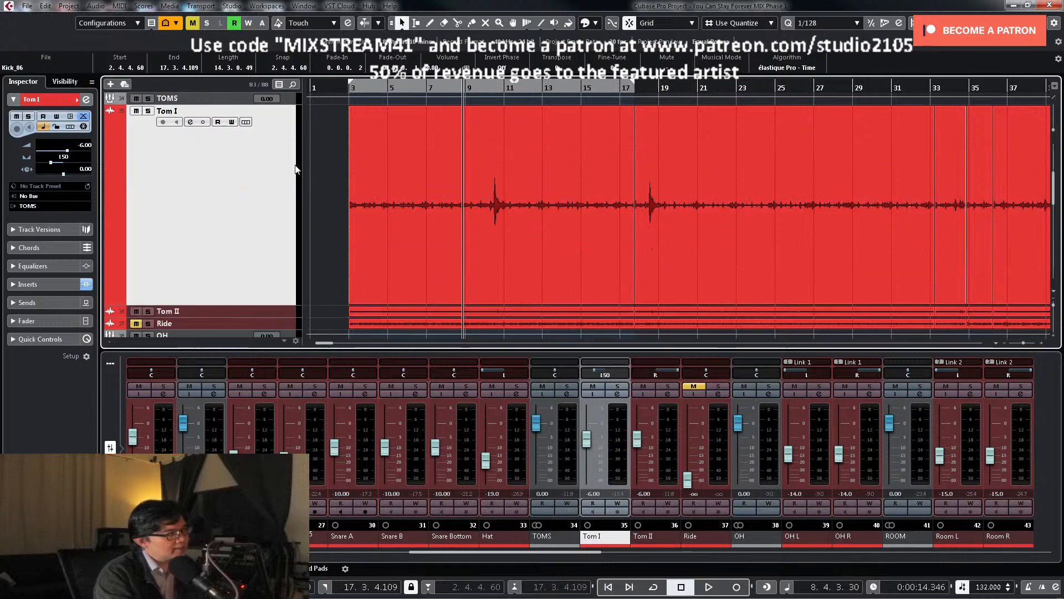
key("z")
key("shift+f")
left_click(281, 172)
left_click(286, 160)
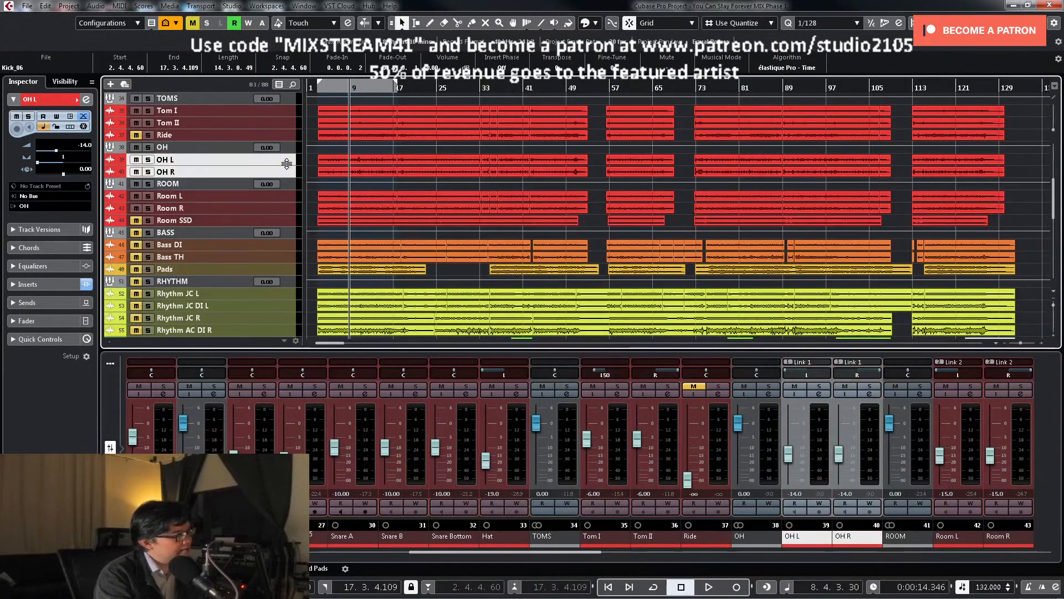
Step: Select and enlarge Tom I and Tom II, turn off grid snapping and select the first tom events
left_click(281, 135)
left_click(281, 122)
left_click(281, 111, "shift")
key("z")
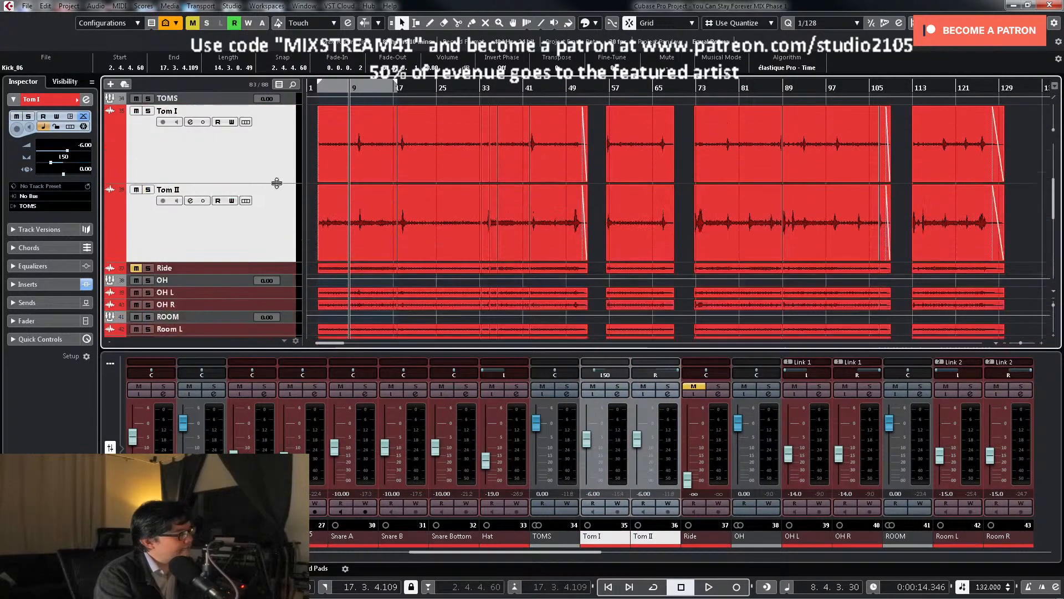
scroll(368, 210, "down", 1)
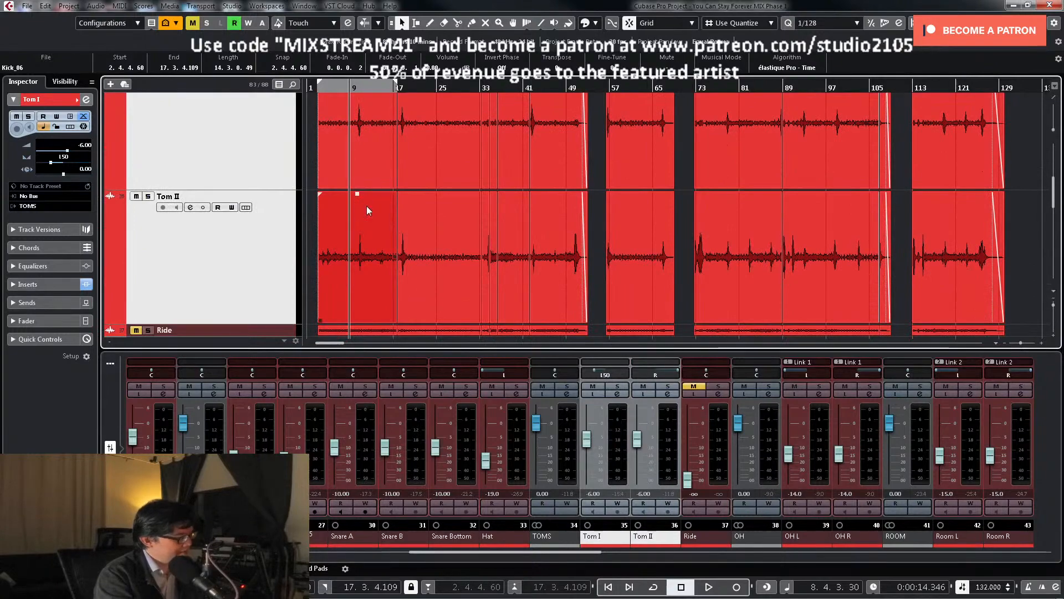
key("h")
key("h")
key("h")
key("h")
key("h")
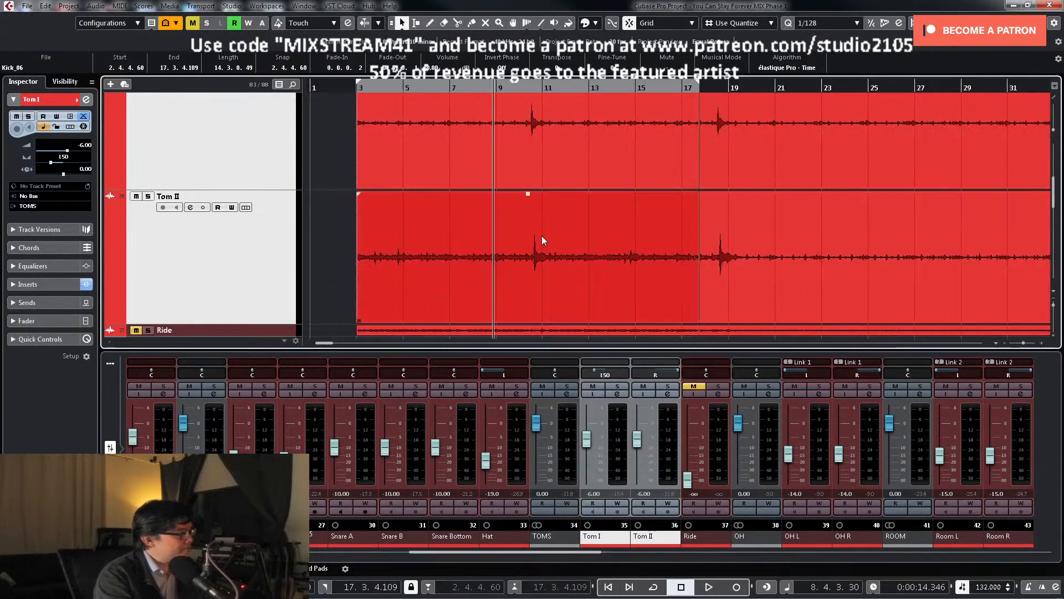
scroll(541, 235, "up", 1)
key("h")
key("h")
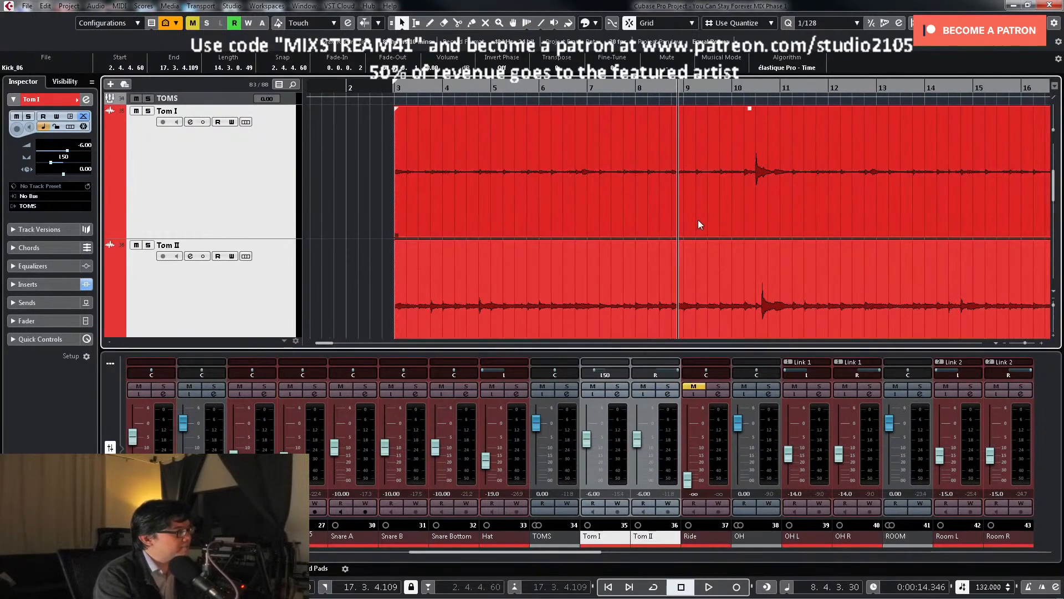
scroll(698, 220, "down", 1)
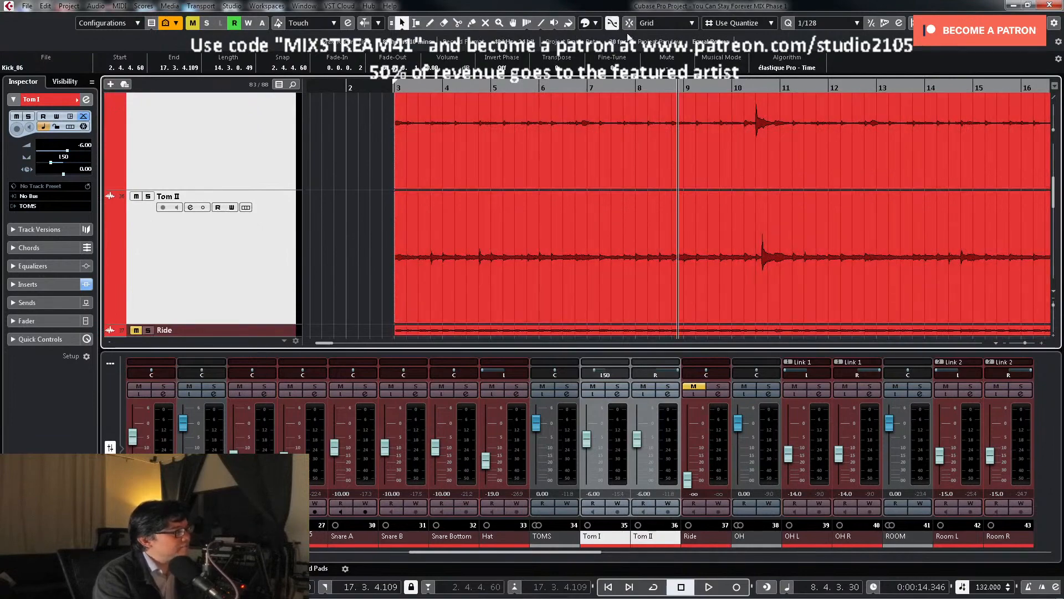
left_click(543, 154)
Step: Set the playback position to 10.2.4.83, just before the first Tom I hit
left_click(751, 79)
key("h")
key("h")
key("h")
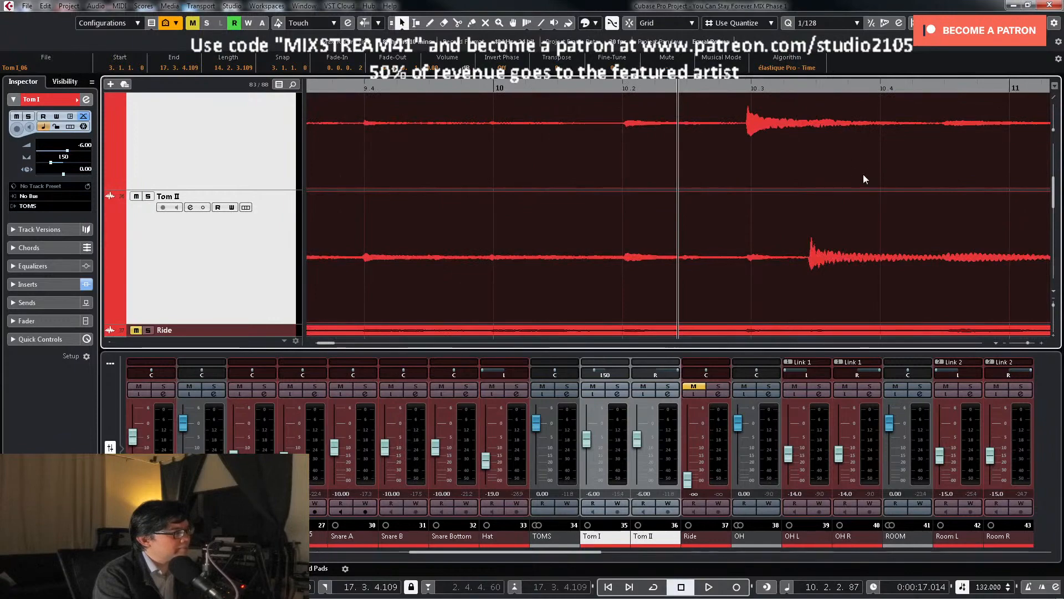
left_click(741, 85)
key("h")
key("h")
key("h")
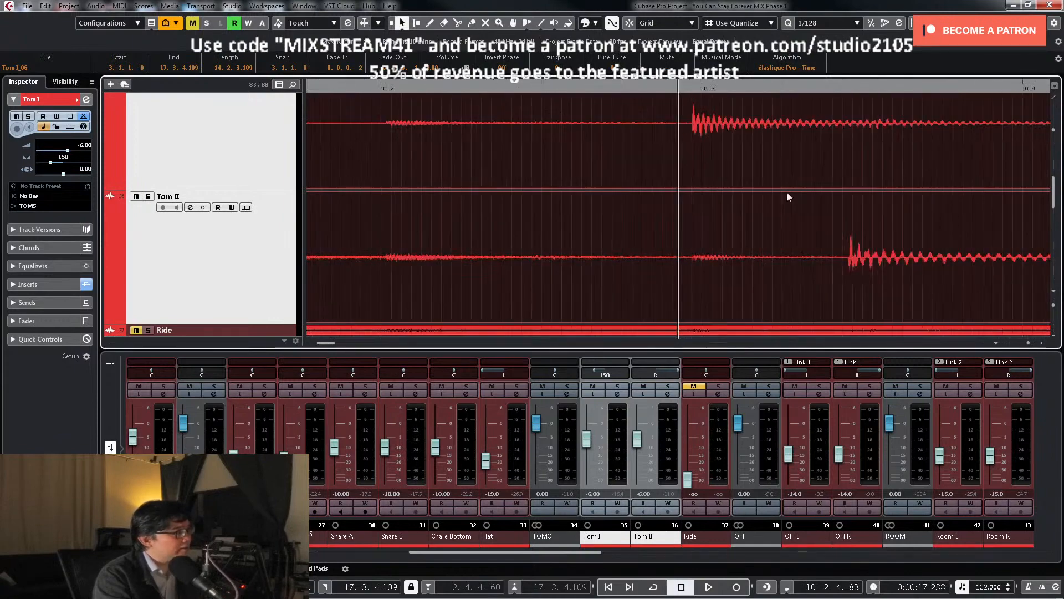
Step: Try to split the Tom I and Tom II events together right before the first Tom I hit, at about 10.2.4.105
scroll(800, 196, "up", 1)
key("h")
right_click(693, 204)
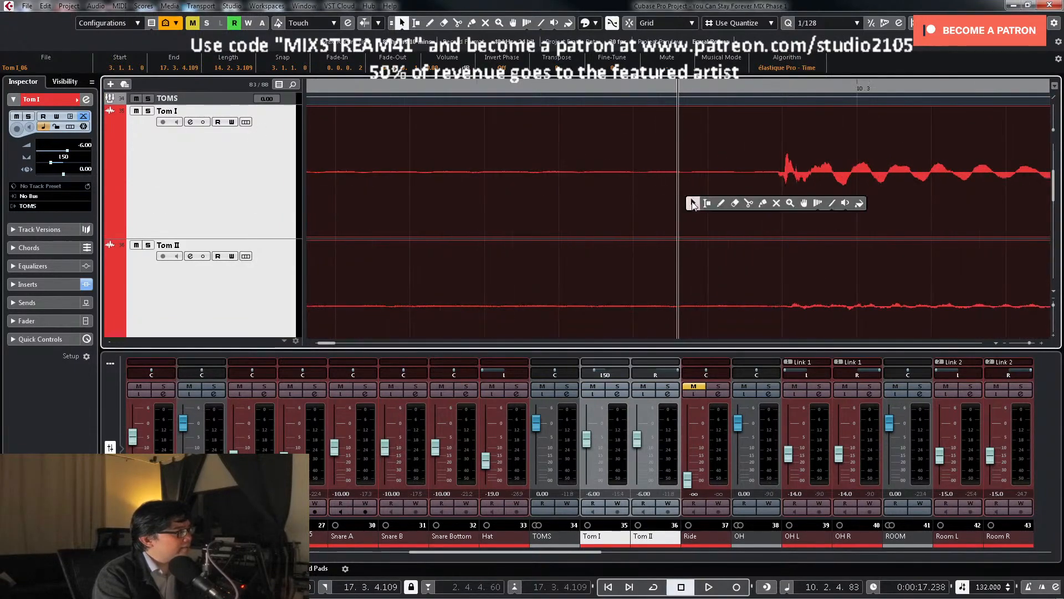
left_click(748, 203)
key("h")
key("h")
key("h")
key("h")
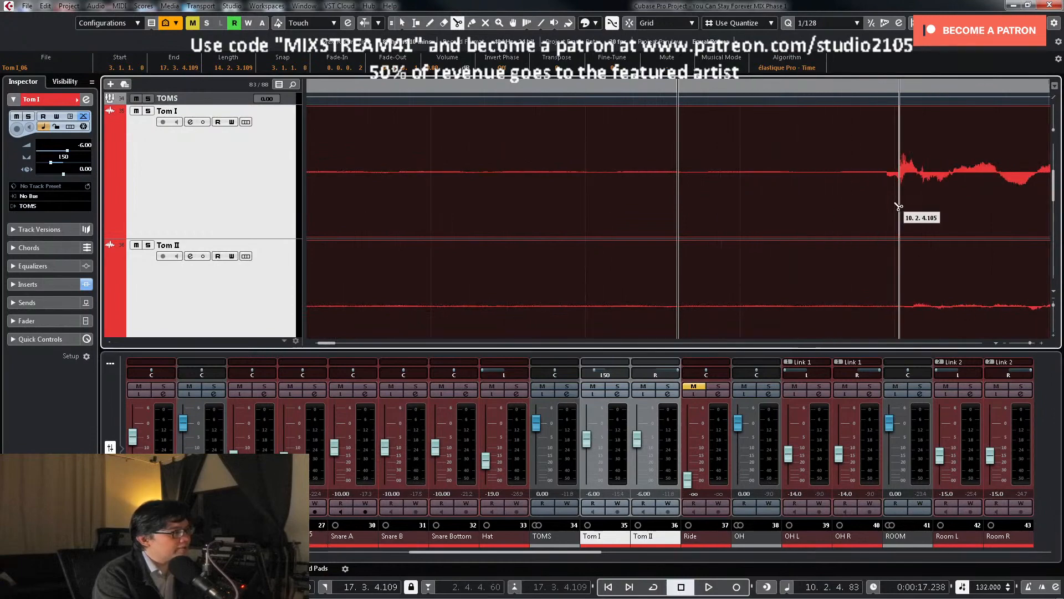
left_click(898, 207)
key("g")
key("1")
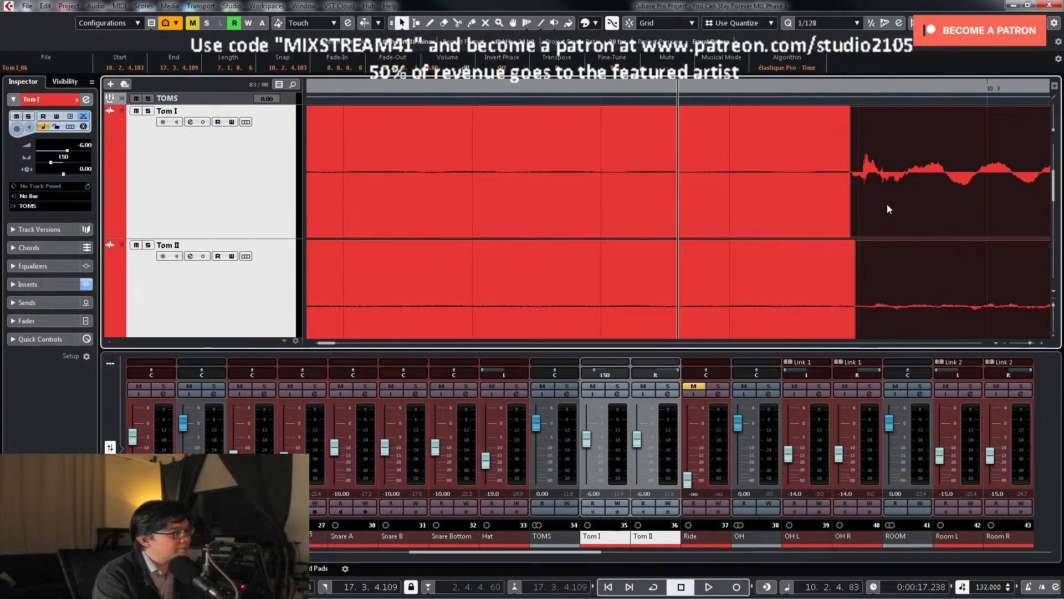
key("g")
key("g")
left_click(876, 209)
key("g")
left_click(836, 289)
key("g")
key("ctrl+z")
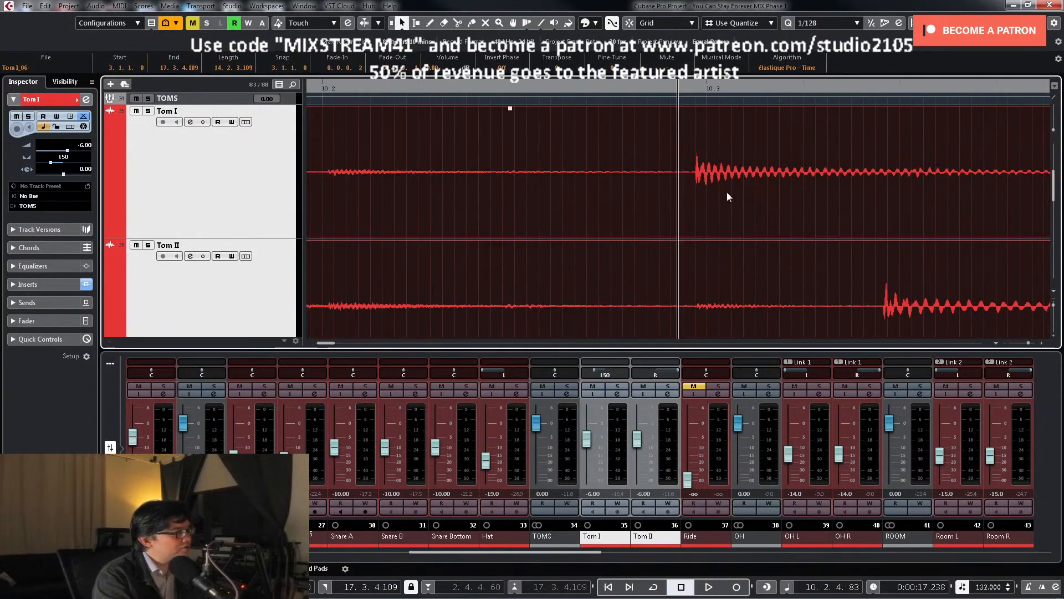
Step: Split only the Tom I event right at the start of its first hit, at 10.2.4.103
left_click(717, 213)
key("h")
key("h")
key("h")
key("h")
key("h")
key("h")
key("h")
key("h")
key("h")
key("h")
right_click(716, 210)
left_click(771, 211)
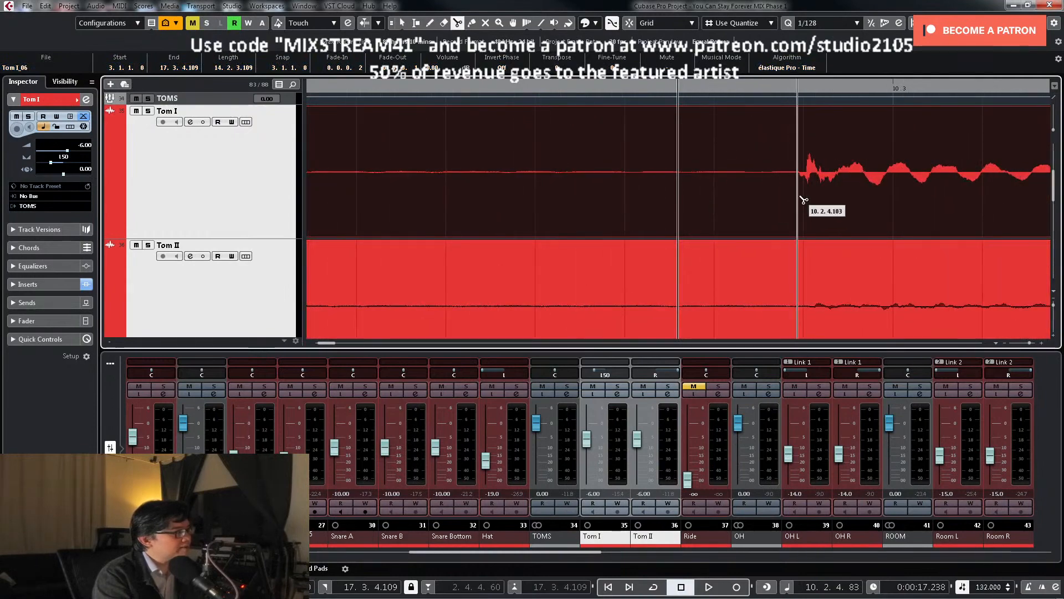
left_click(803, 199)
key("g")
key("g")
key("g")
key("g")
key("g")
key("g")
Step: Split the Tom II event right at the start of its first hit, at about 10.3.2.98
scroll(914, 208, "down", 1)
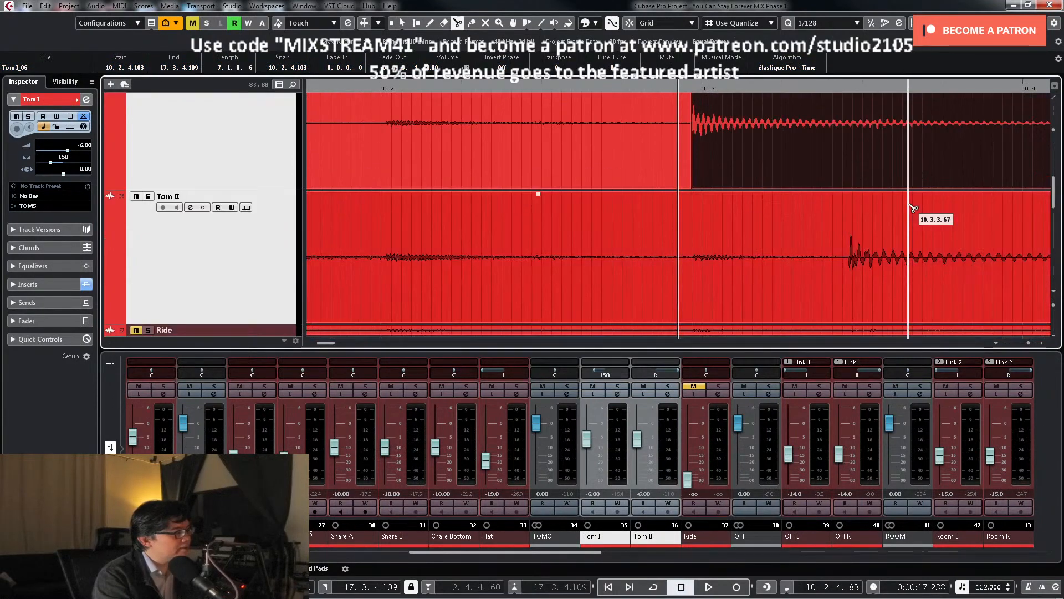
left_click_drag(839, 86, 744, 277)
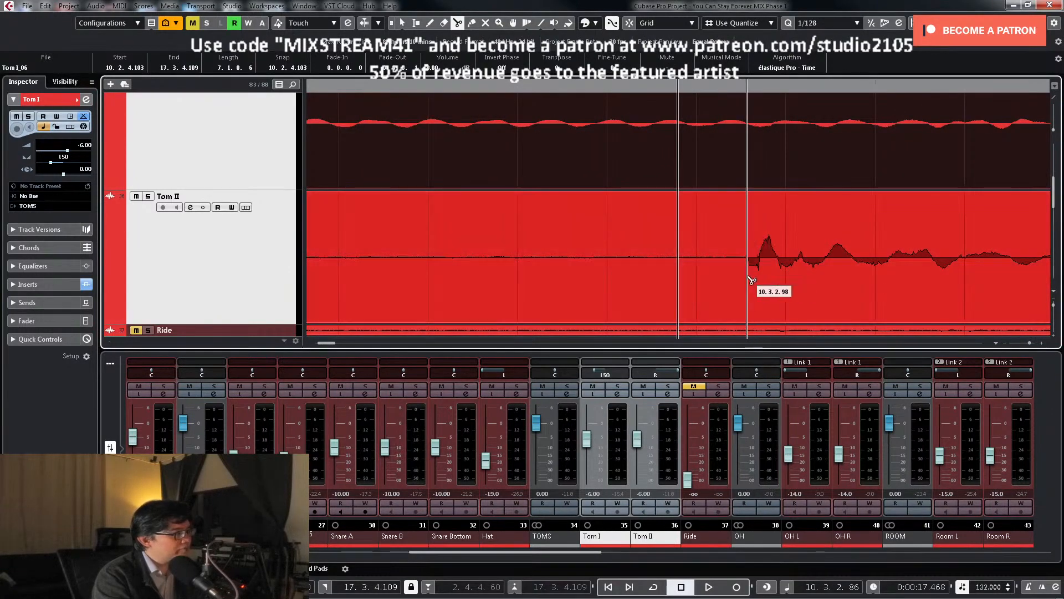
right_click(749, 279)
left_click(749, 278)
key("g")
key("g")
key("g")
key("g")
key("g")
key("g")
key("g")
key("g")
key("g")
key("g")
Step: Magnify the waveforms, hide the mixer zone and make the Tom I and Tom II tracks taller
left_click_drag(1053, 130, 1055, 125)
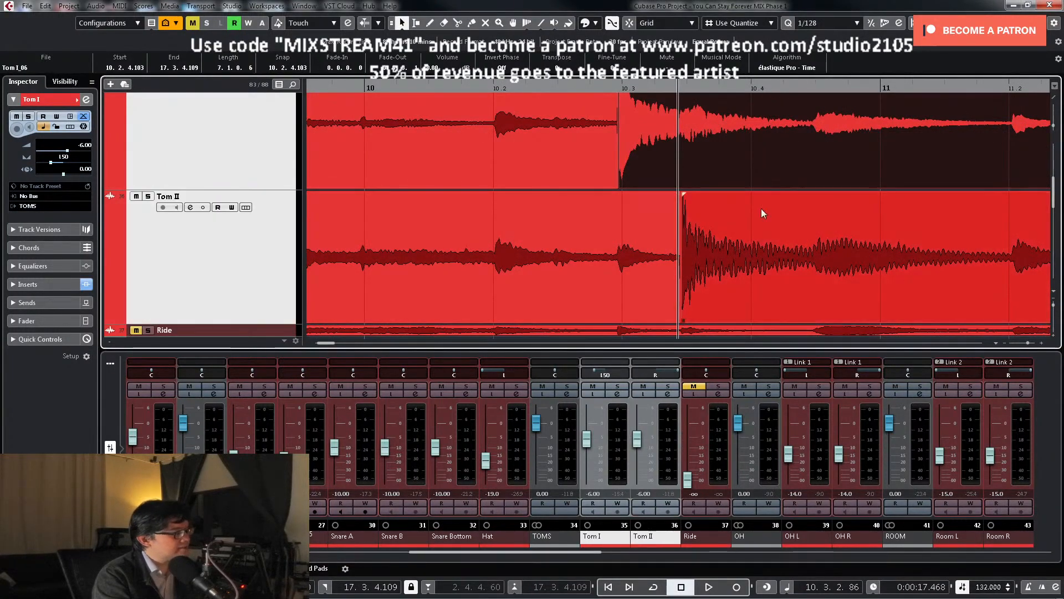
left_click(110, 568)
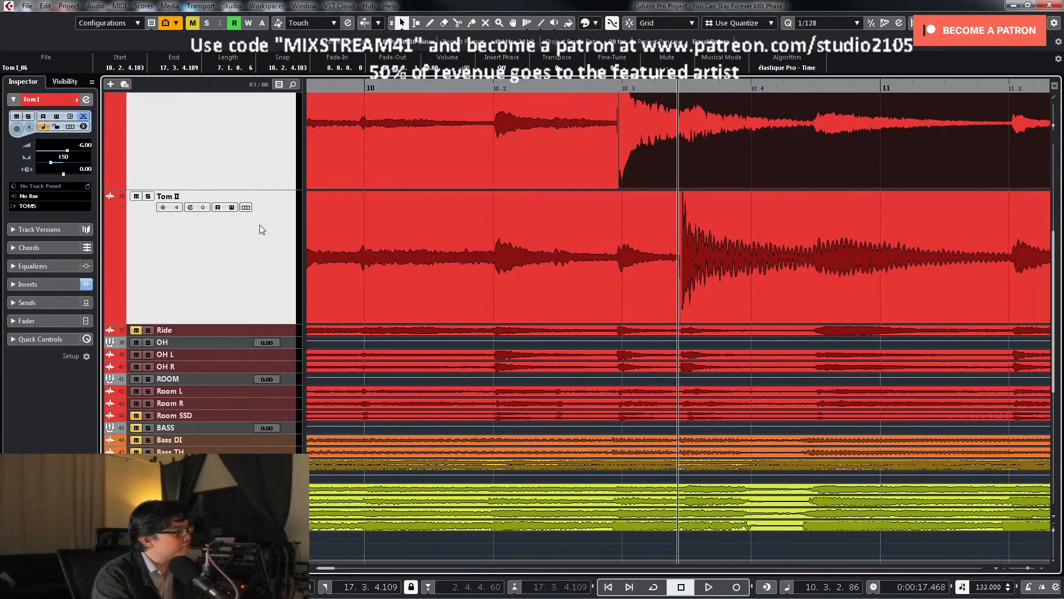
scroll(278, 243, "up", 2)
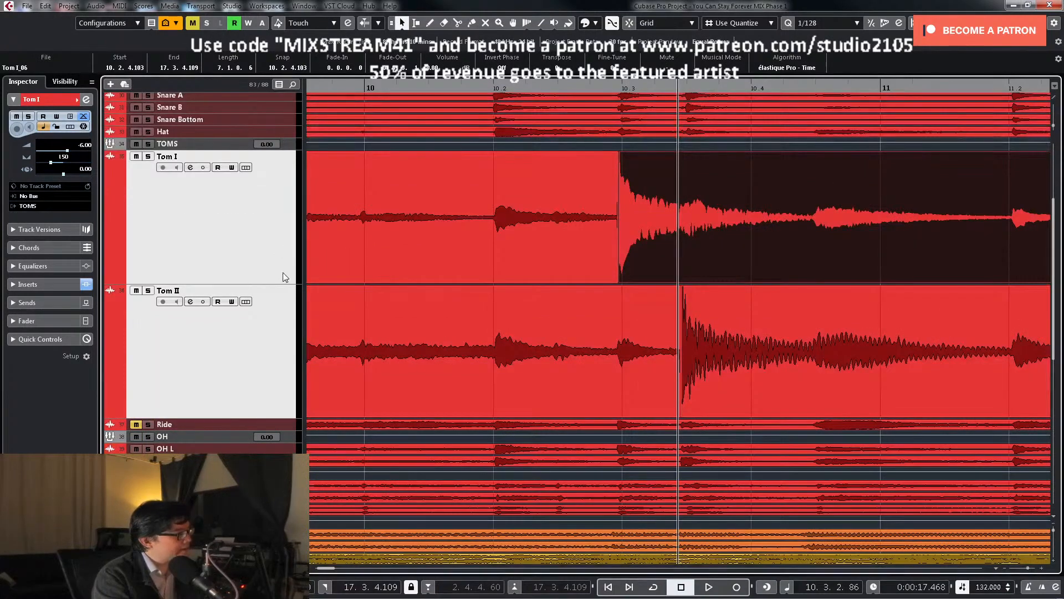
left_click_drag(279, 284, 279, 317)
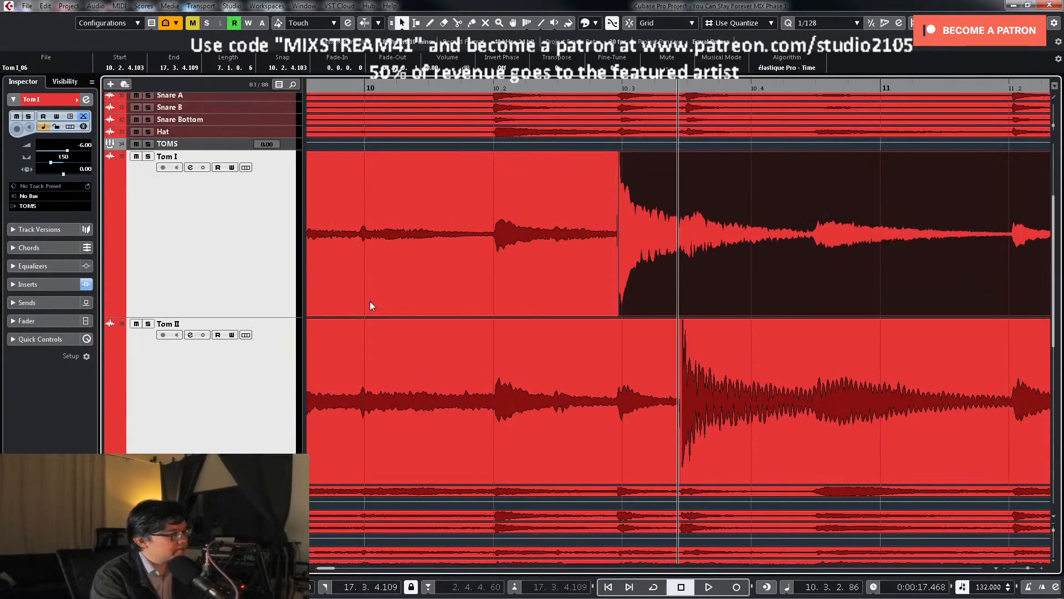
Step: Split the Tom II and Tom I events where the ring of their first hits ends, at about 10.4.2.110
left_click(606, 88)
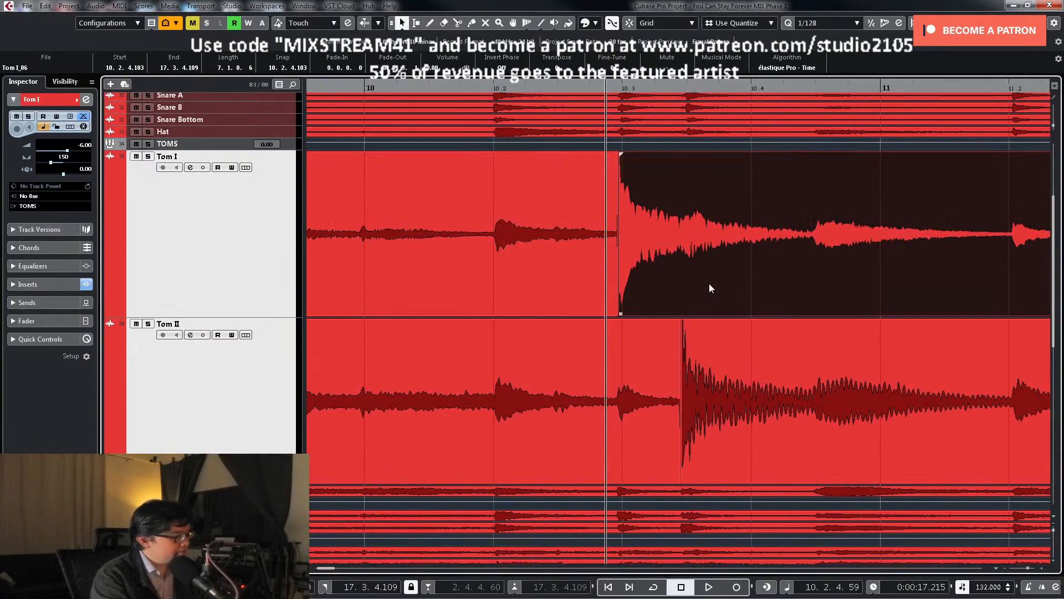
left_click(810, 89)
key("h")
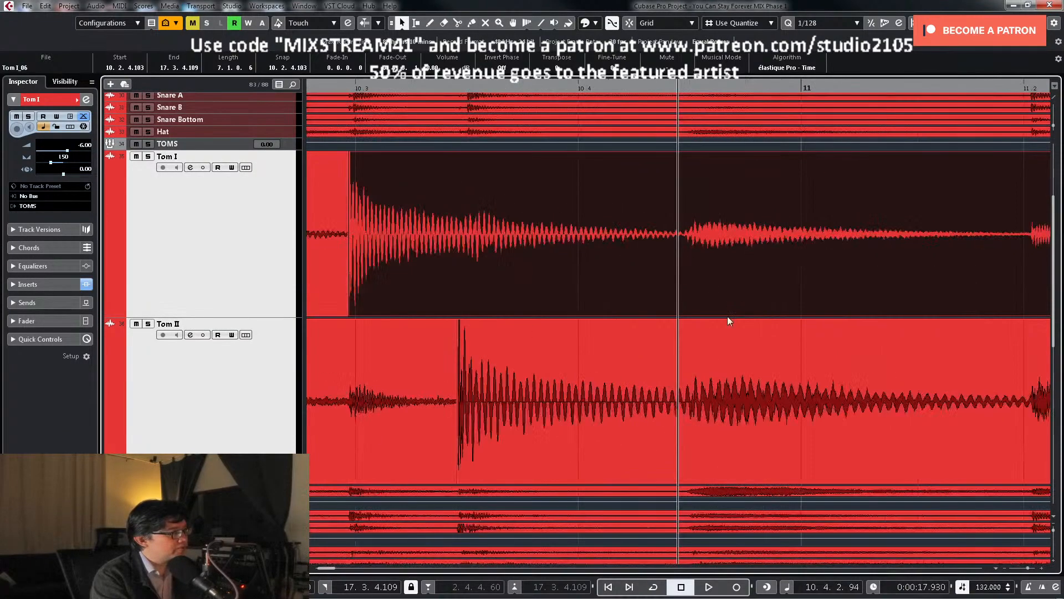
key("h")
key("h")
key("h")
right_click(719, 430)
left_click(749, 423)
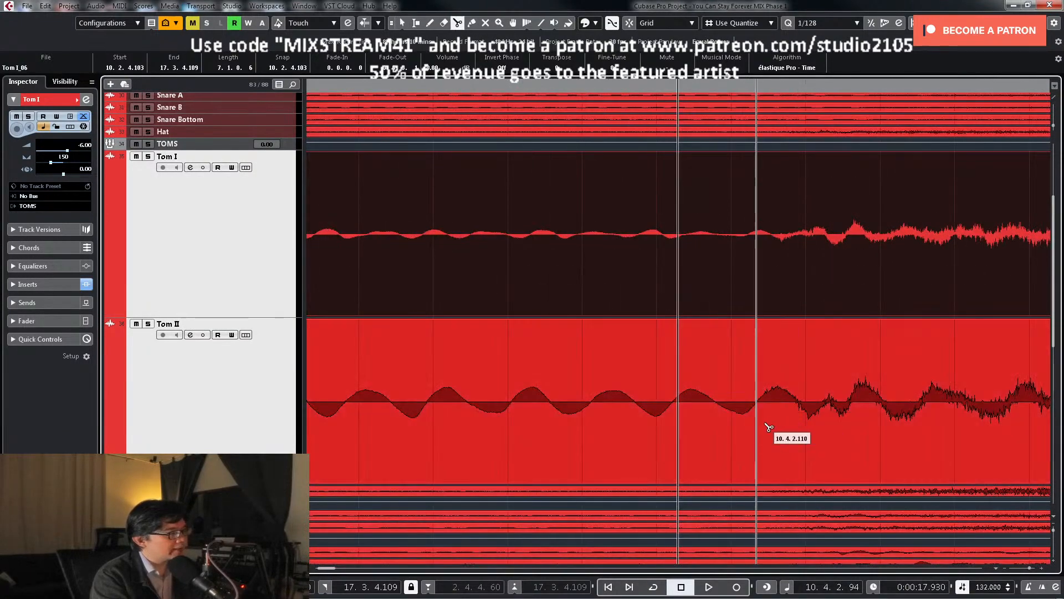
left_click(767, 427)
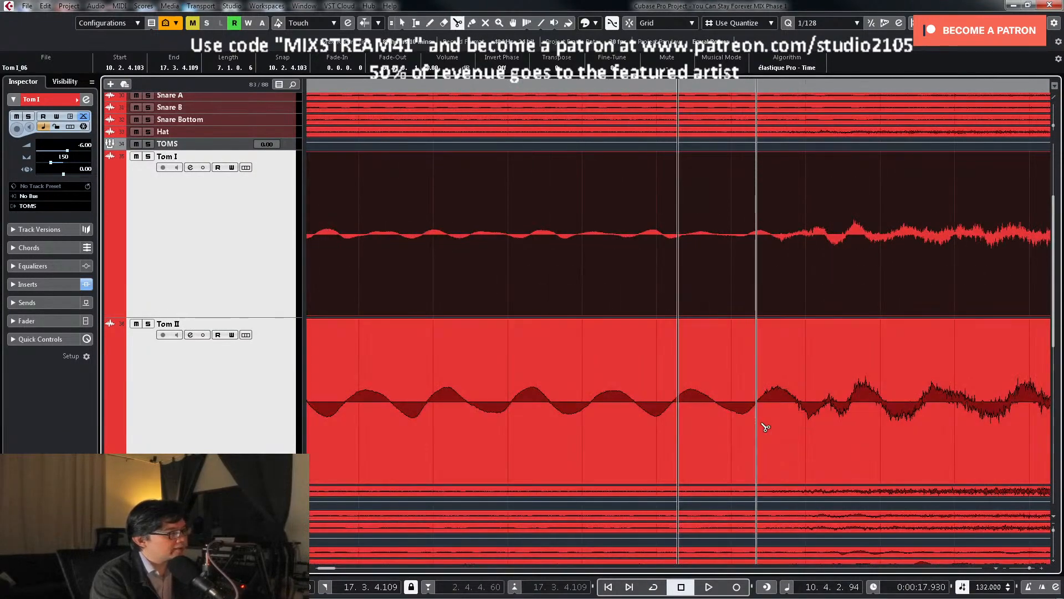
left_click(763, 261)
key("1")
Step: Lower the Tom I and Tom II events on both sides of the first hits by about 15 dB, and audition the toms soloed
key("g")
key("g")
key("g")
key("g")
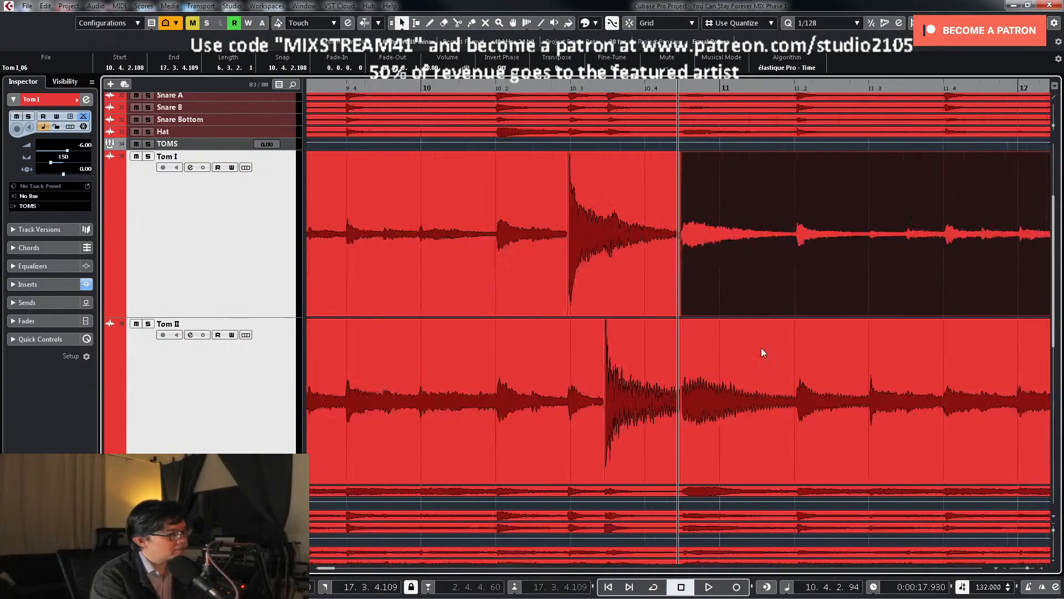
key("g")
key("g")
key("g")
left_click_drag(360, 289, 467, 391)
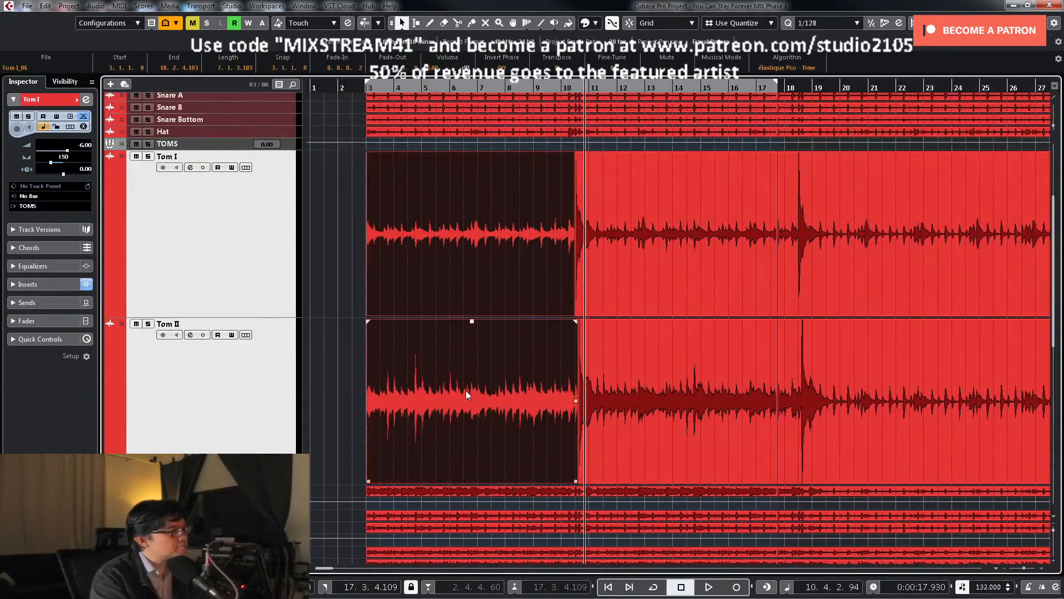
left_click(672, 260, "shift")
left_click(670, 378, "shift")
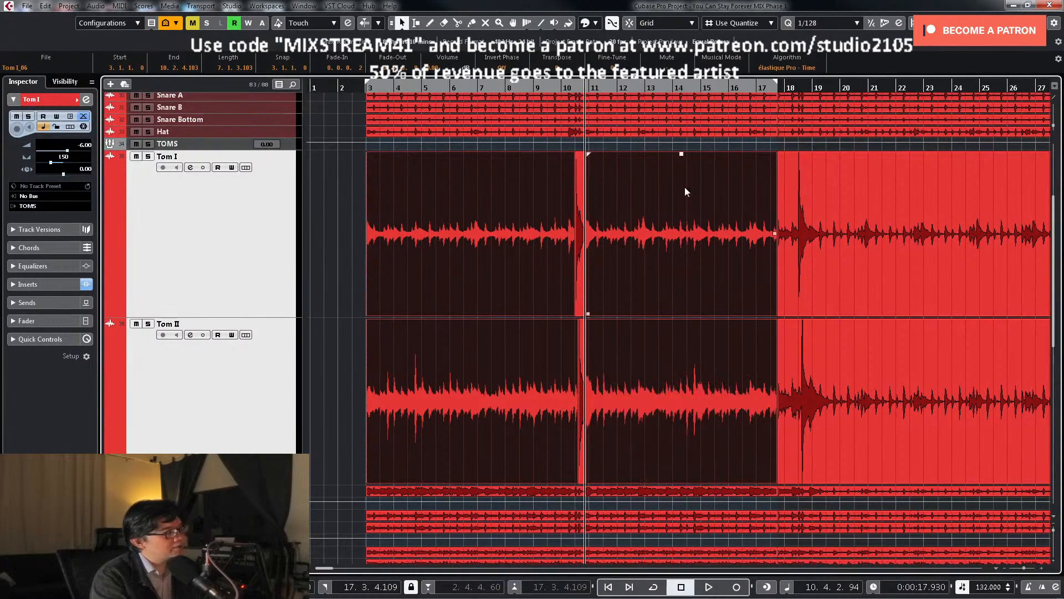
left_click_drag(681, 155, 685, 291)
key("space")
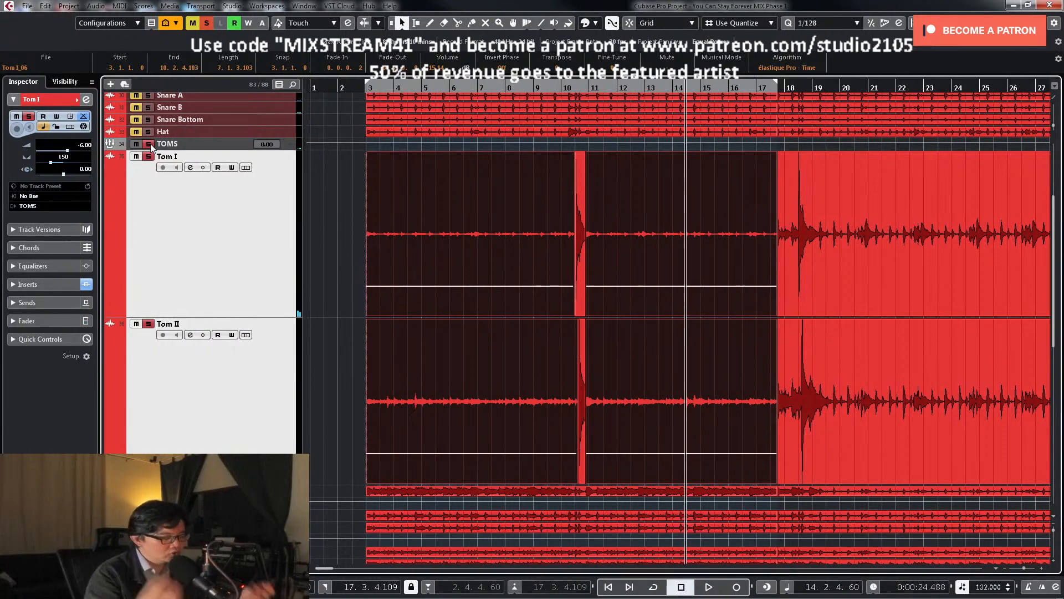
left_click(148, 144)
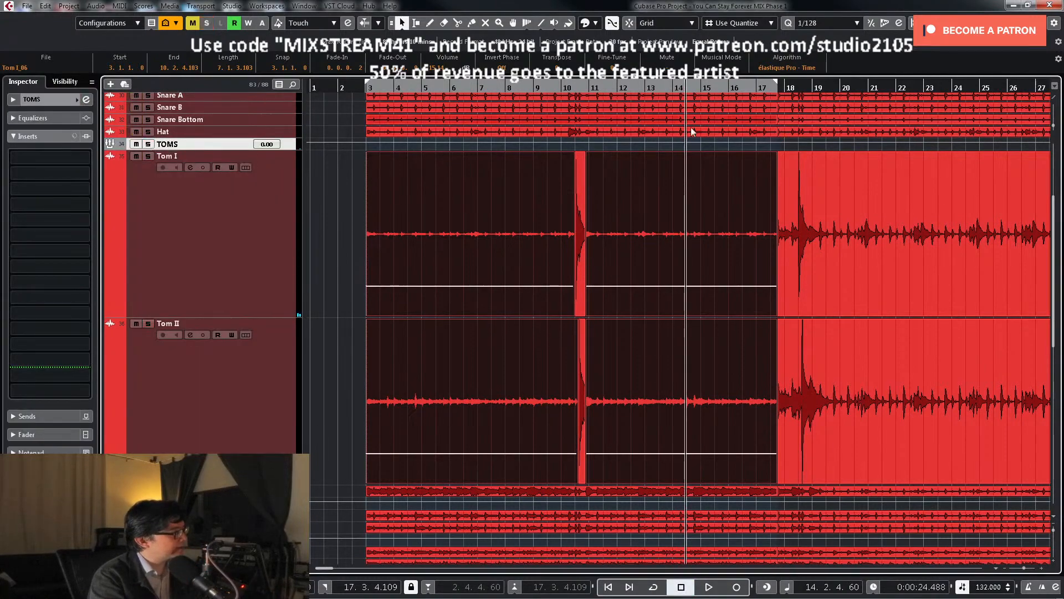
Step: Split only the Tom I event right at the start of its bar 18 hit, at 18.2.4.104
left_click(783, 87)
key("h")
key("h")
key("h")
key("h")
key("h")
key("h")
key("h")
key("h")
key("h")
key("h")
key("h")
key("h")
key("h")
key("h")
key("h")
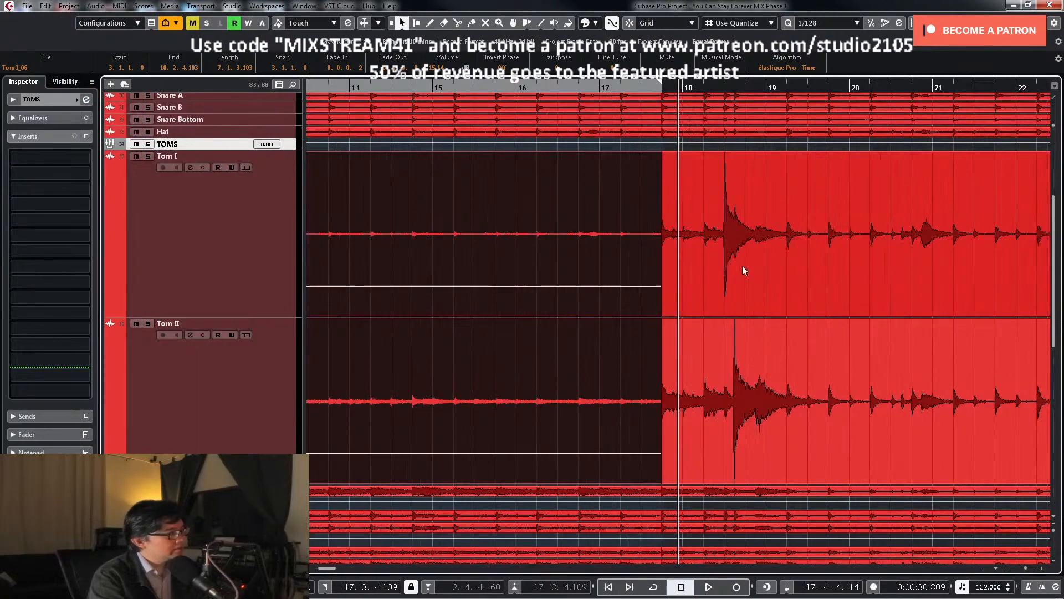
right_click(752, 271)
left_click(806, 272)
right_click(885, 261)
left_click(909, 268)
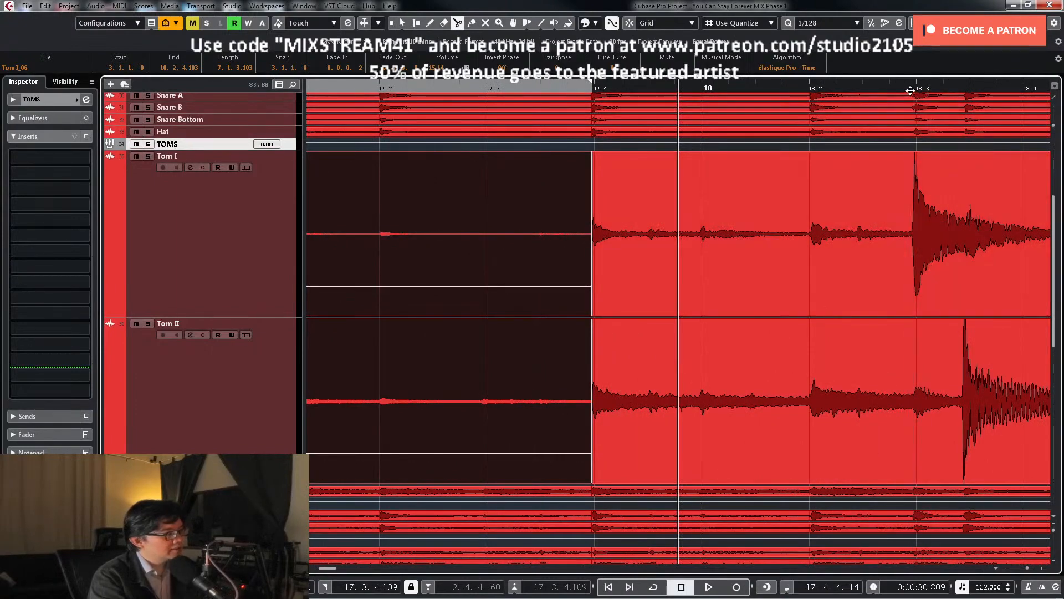
left_click(910, 89)
key("h")
key("h")
key("h")
key("h")
key("h")
key("h")
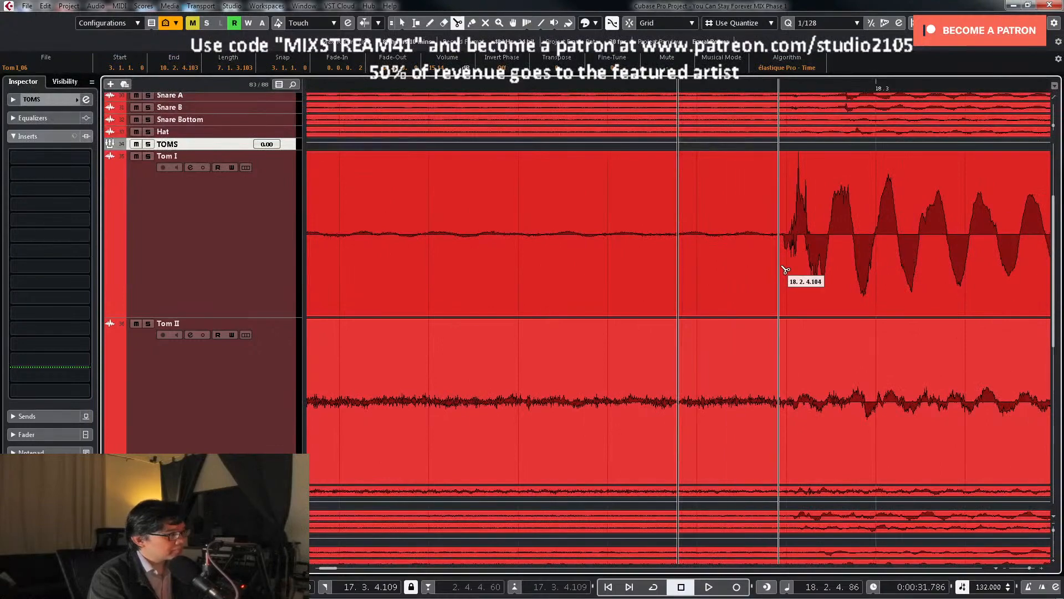
key("h")
key("h")
key("h")
key("h")
key("g")
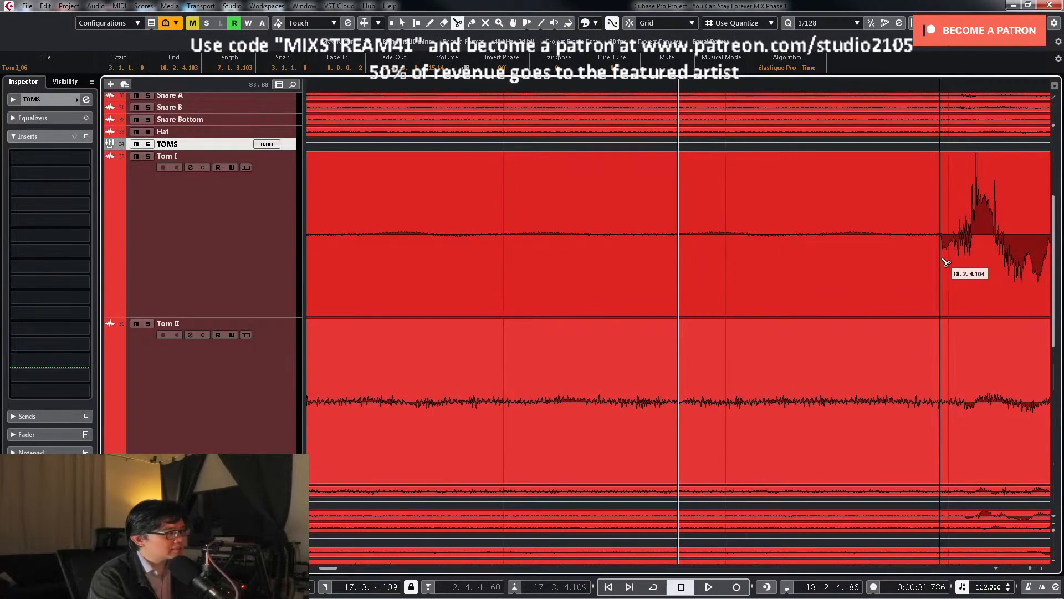
Step: Split the Tom II event right at the start of its bar 18 hit, at about 18.3.2.89
key("g")
key("g")
key("g")
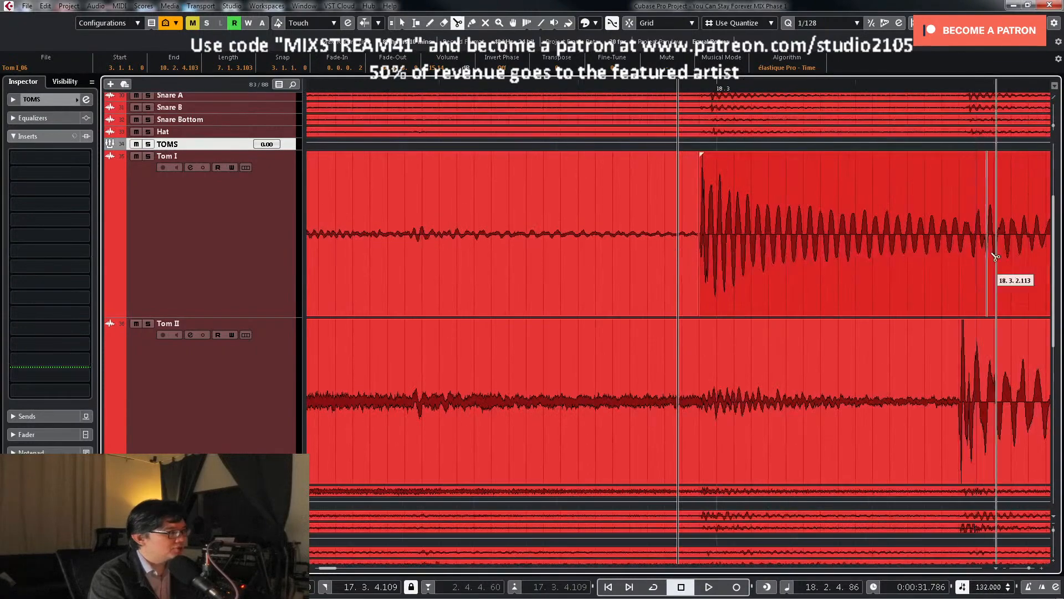
left_click(912, 87)
key("h")
key("h")
key("h")
key("h")
key("h")
key("h")
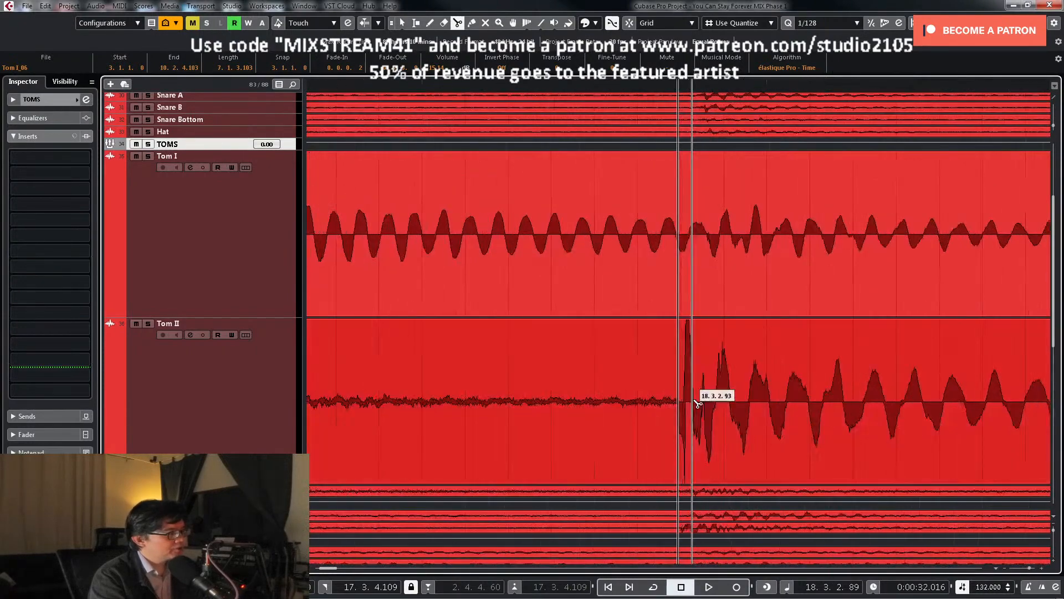
left_click(683, 420)
Step: Split both toms where their bar 18 hits have decayed, Tom II at about 18.4.2.108 and Tom I at 18.4.2.113
key("g")
key("g")
key("g")
key("h")
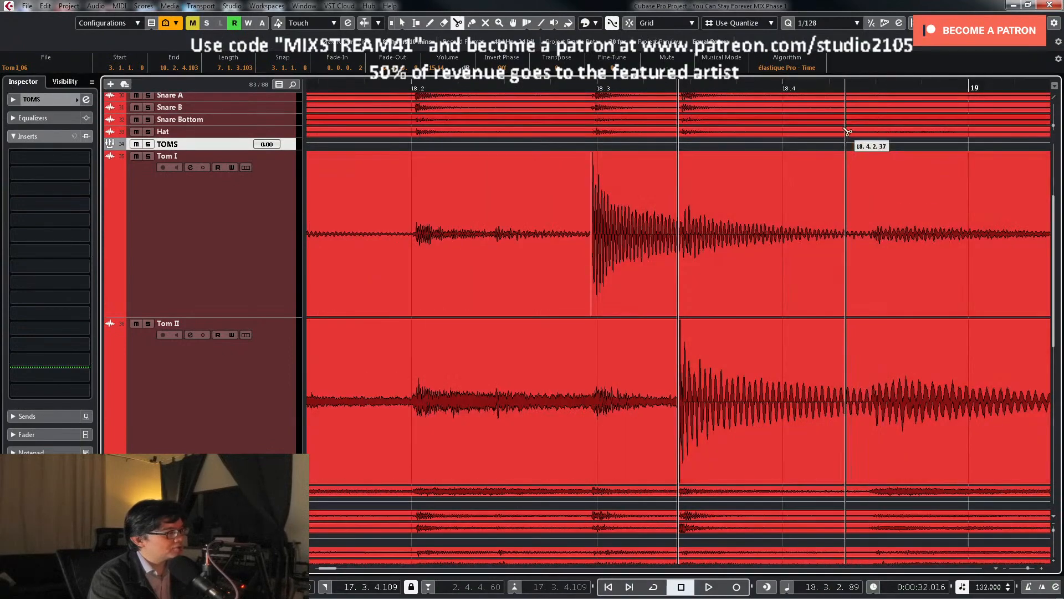
key("h")
key("h")
key("h")
key("h")
key("h")
key("h")
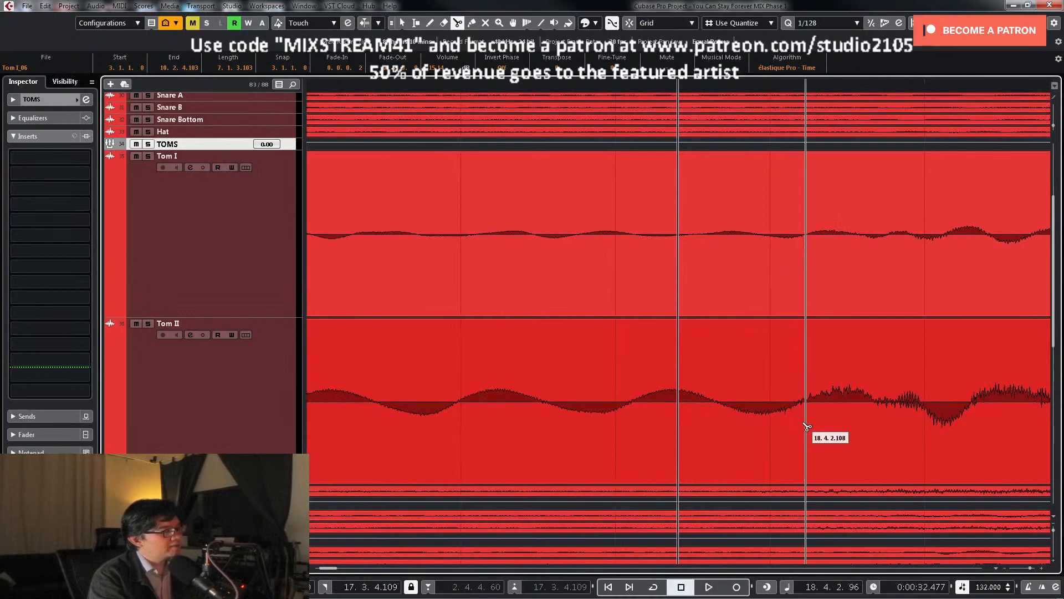
left_click(805, 426)
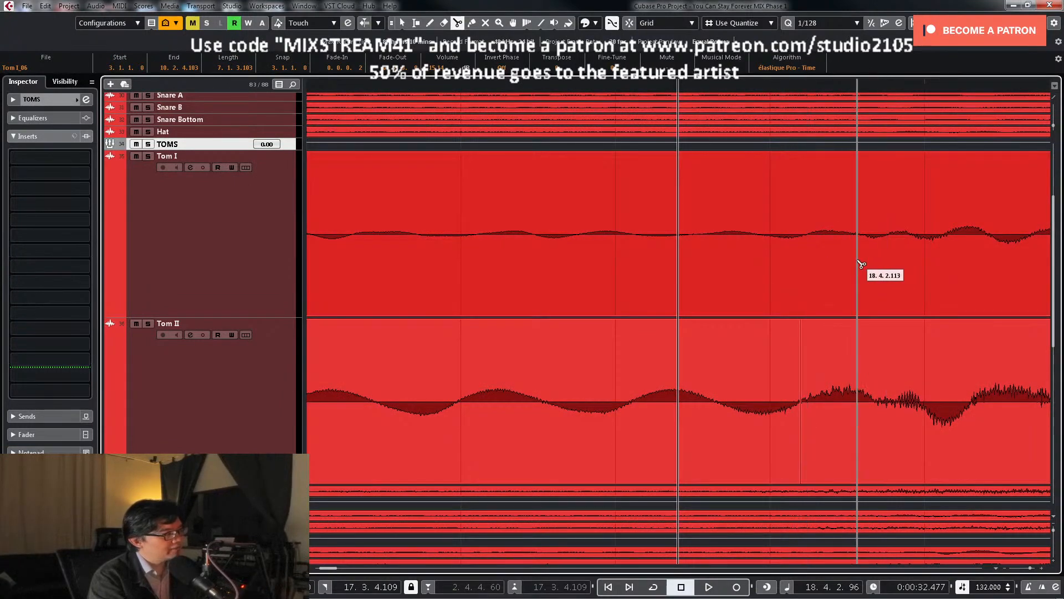
left_click(858, 263)
key("1")
Step: Lower the Tom I and Tom II events before and after the bar 18 hits, up to bar 33, by about 15 dB
left_click(899, 281)
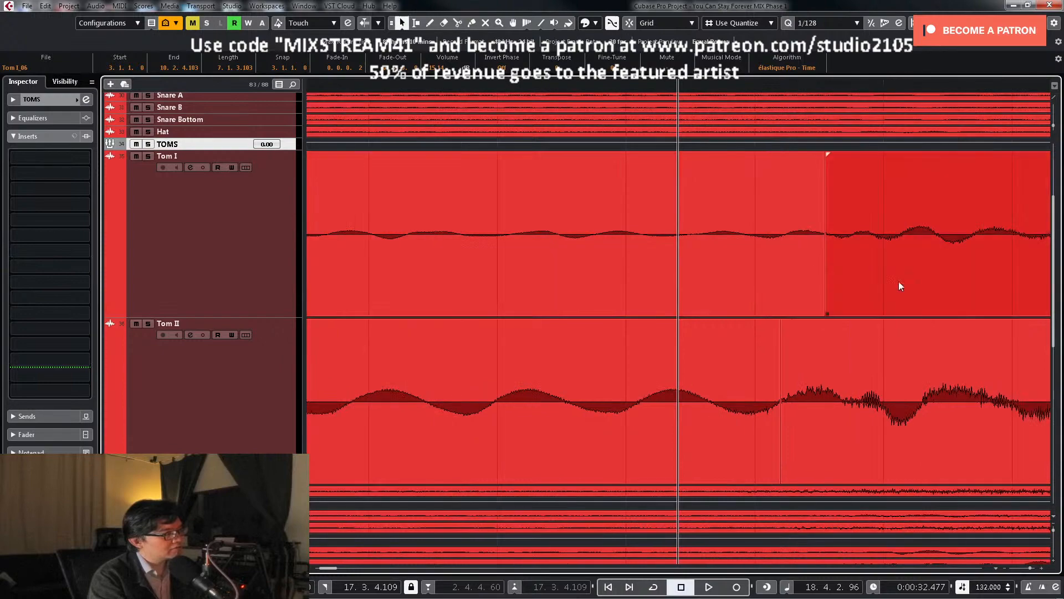
key("g")
key("g")
key("g")
key("g")
key("g")
key("g")
key("g")
key("g")
key("g")
key("g")
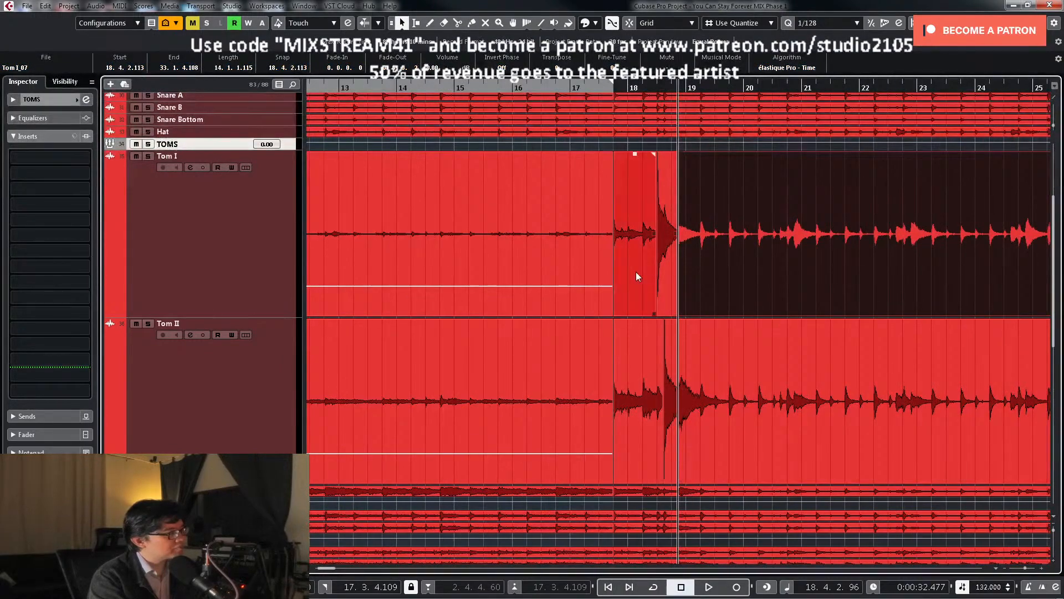
left_click(637, 272)
left_click(642, 373, "shift")
key("g")
key("g")
key("g")
key("g")
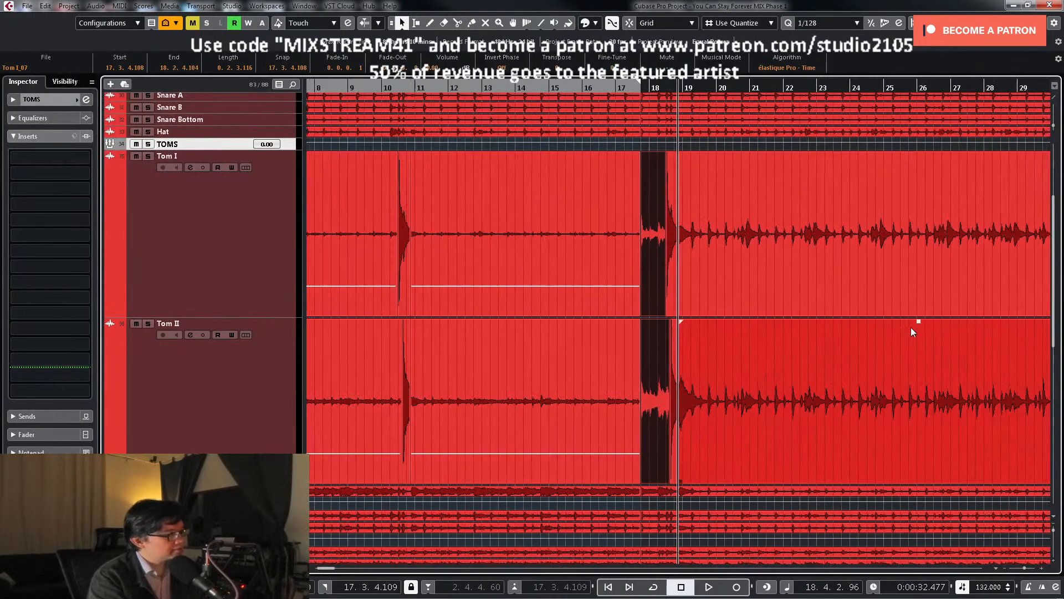
left_click(826, 258, "shift")
left_click(834, 332, "shift")
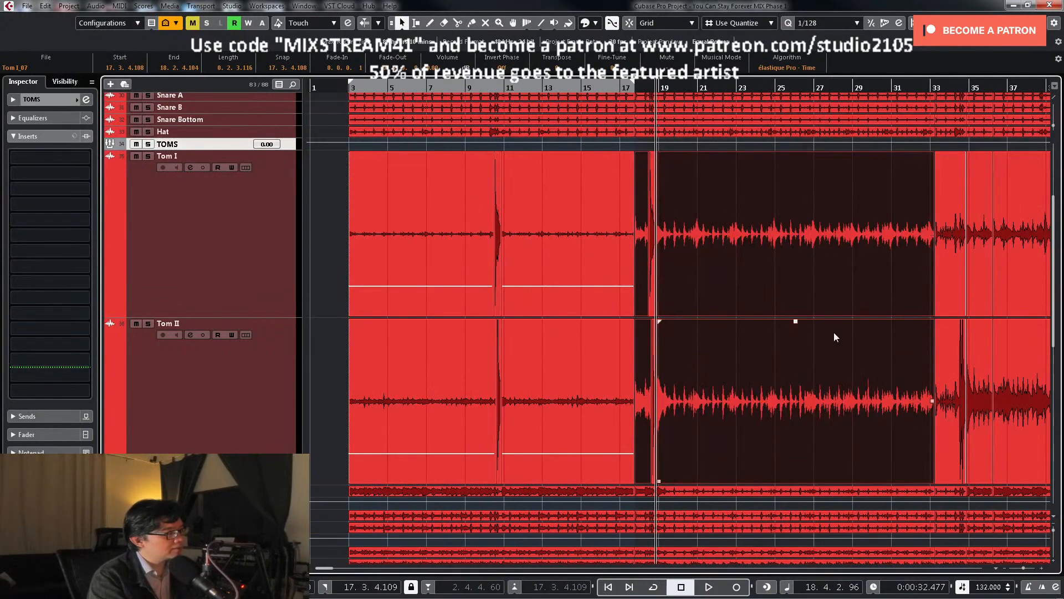
left_click_drag(796, 152, 783, 282)
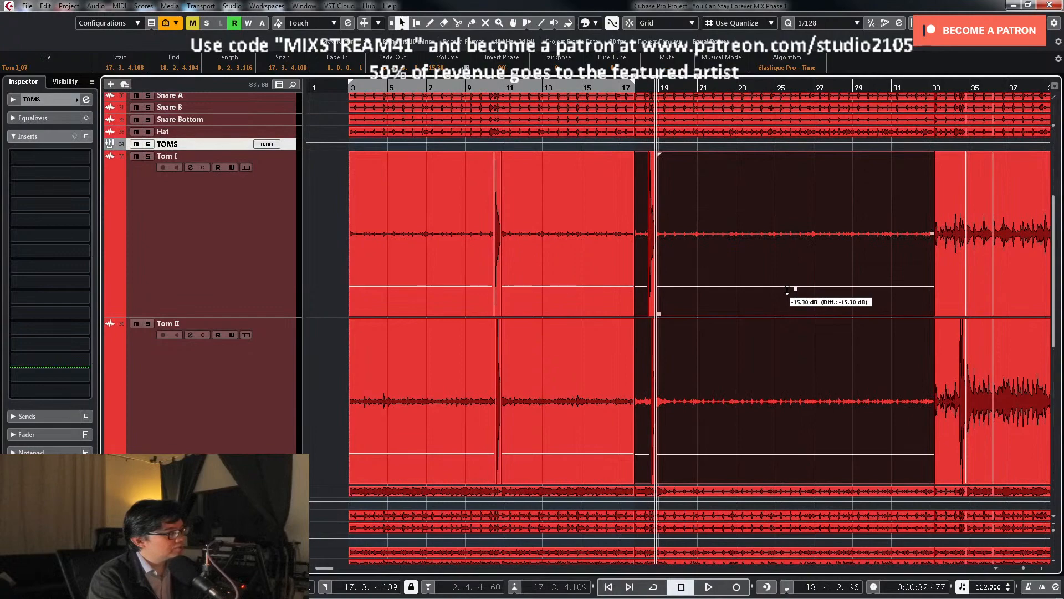
left_click(796, 277)
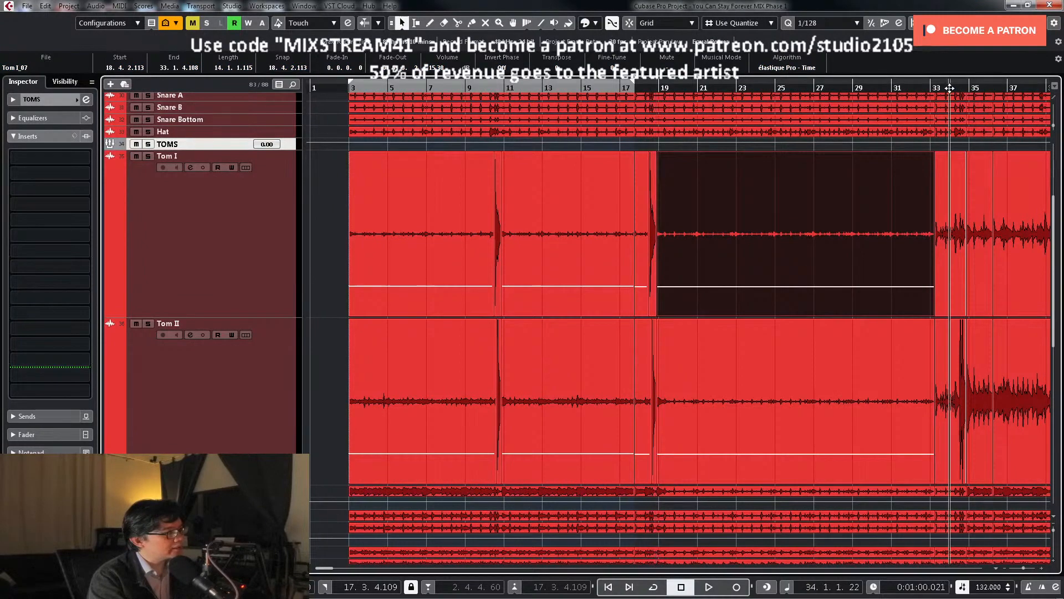
Step: Split the Tom II event right before its double hit in bar 34, at 34.2.4.105
left_click(949, 89)
key("h")
key("h")
key("h")
key("h")
key("h")
key("h")
key("h")
key("h")
key("h")
key("h")
key("h")
key("h")
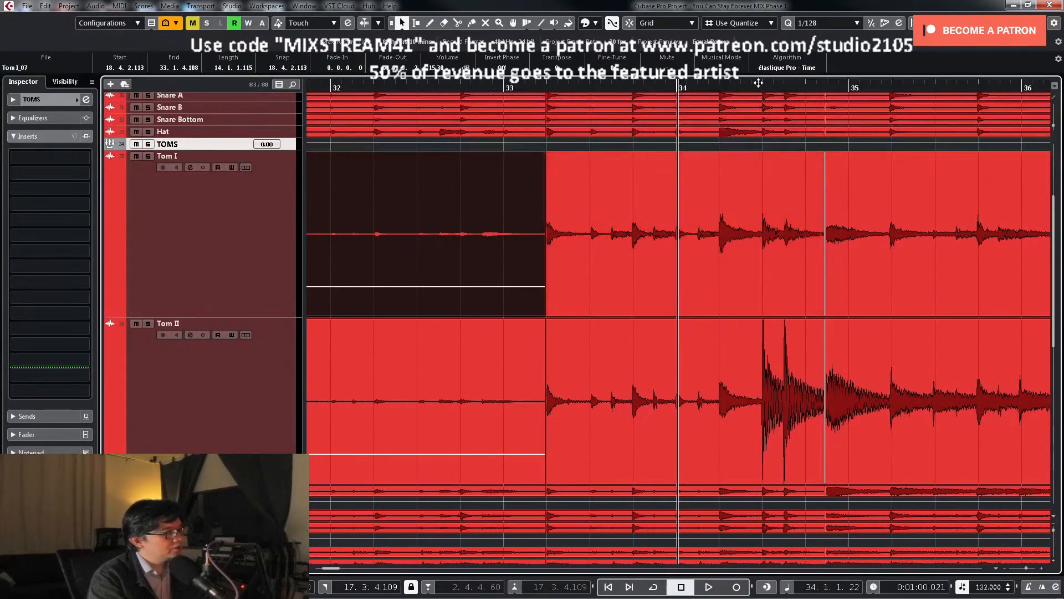
left_click_drag(758, 90, 776, 436)
right_click(776, 437)
left_click(774, 438)
left_click(770, 439)
Step: Lower the Tom I and Tom II events starting at 33.1.4.106 by about 15 dB, leaving out the Tom II double hit
key("g")
key("g")
key("g")
key("g")
key("g")
key("1")
left_click(637, 366)
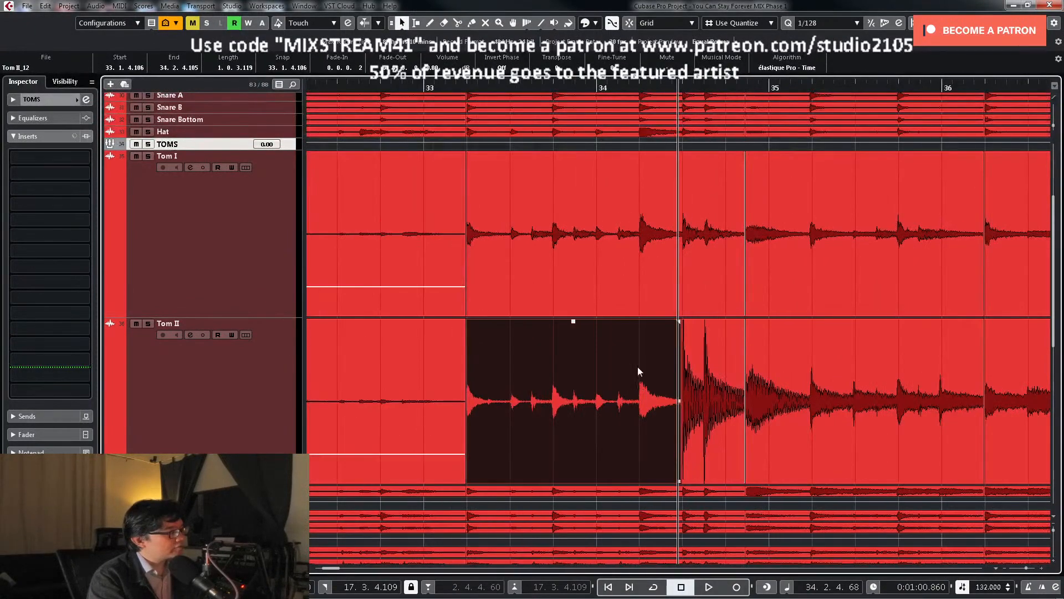
key("g")
left_click(623, 163, "shift")
left_click_drag(618, 157, 624, 293)
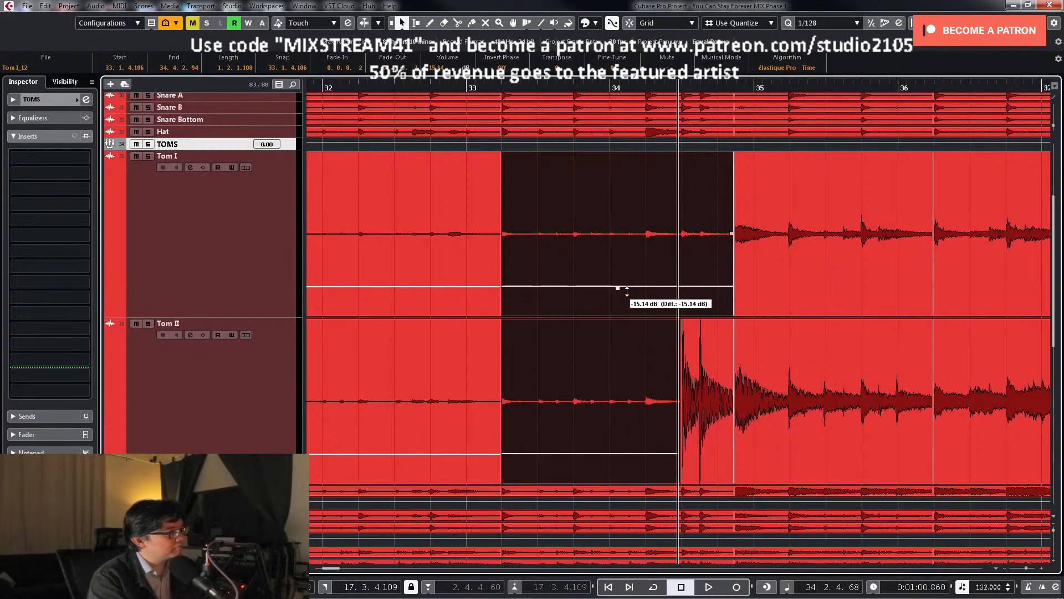
Step: Lower the Tom I and Tom II events from 34.4.2.92 up to bar 42 to match the preceding lowered events
key("g")
key("g")
key("g")
key("g")
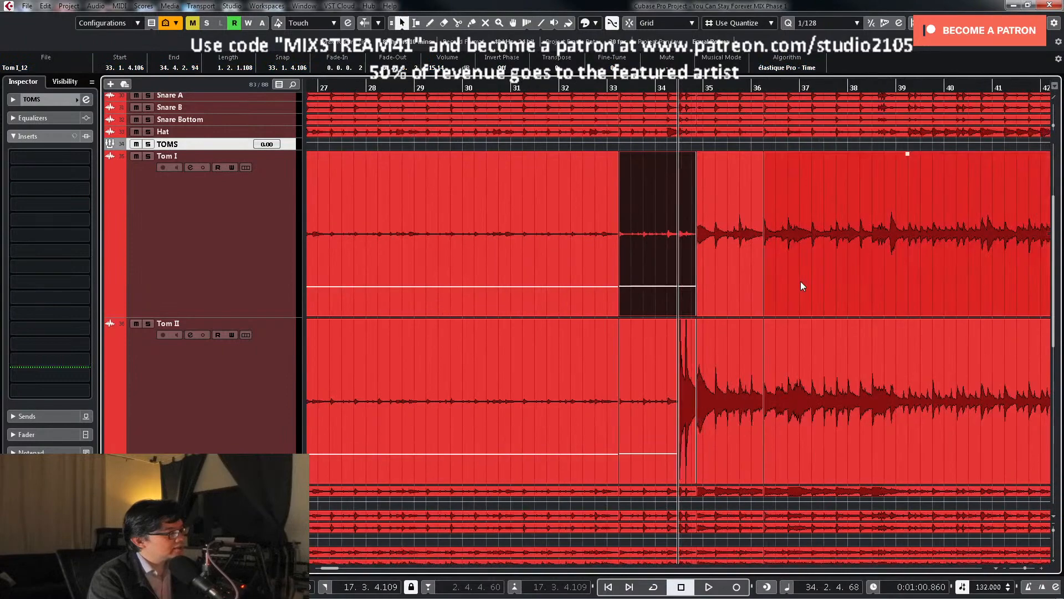
left_click(699, 273)
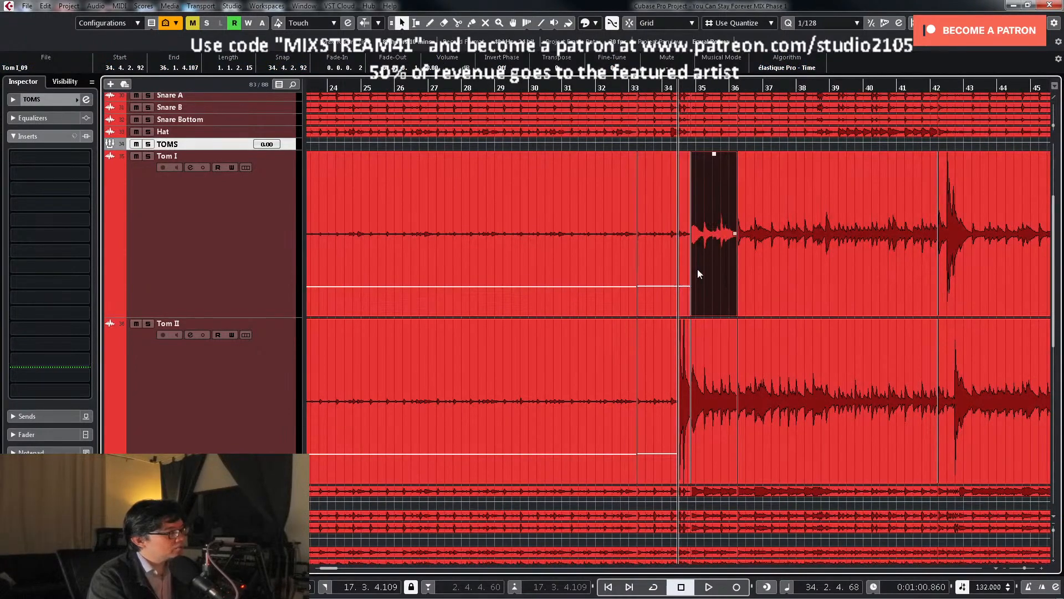
left_click(724, 328, "shift")
left_click(792, 346, "shift")
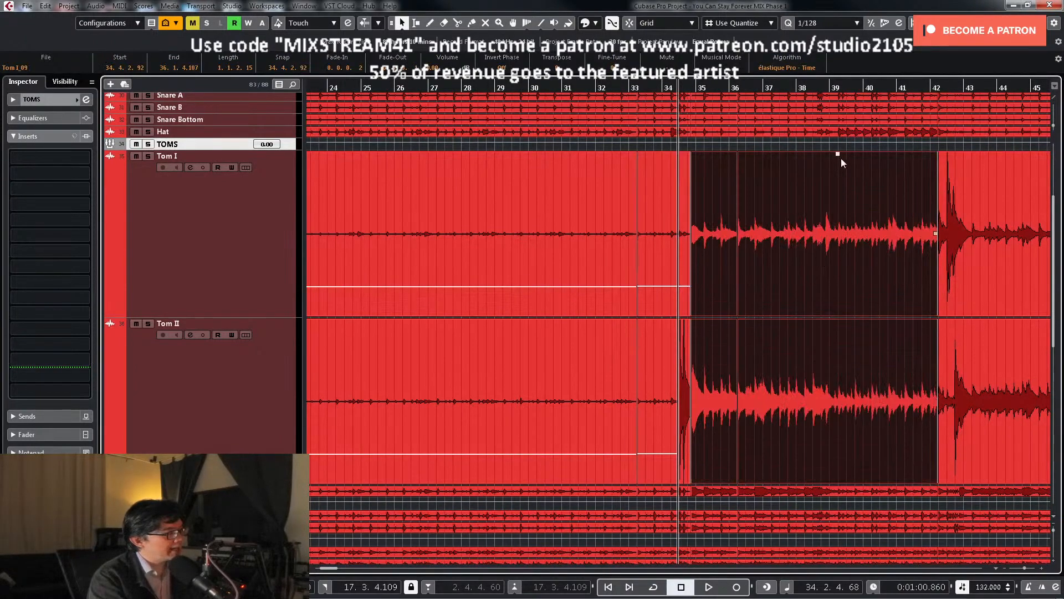
left_click_drag(838, 155, 829, 294)
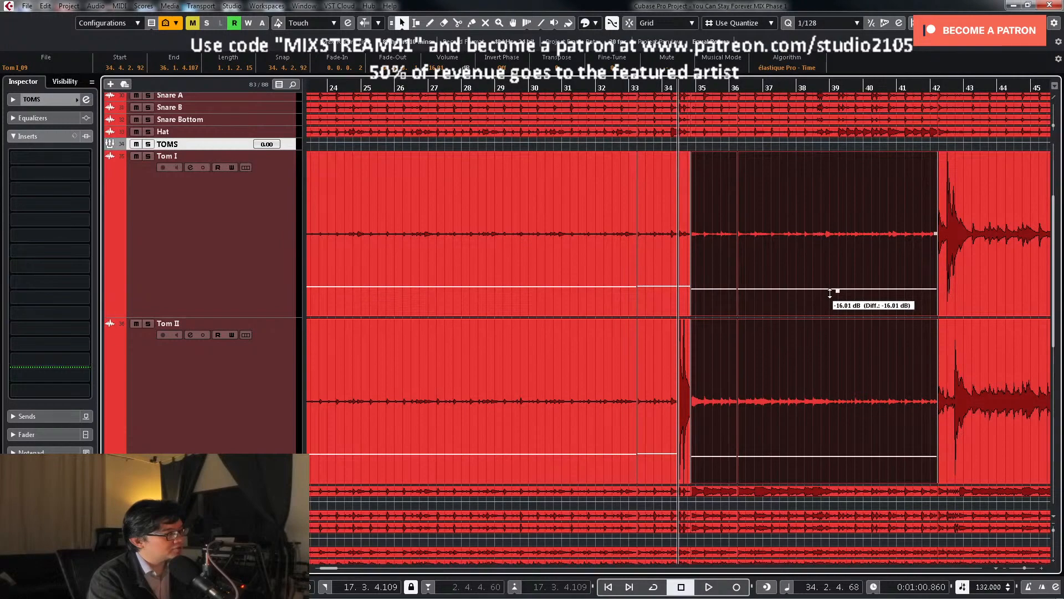
key("h")
key("h")
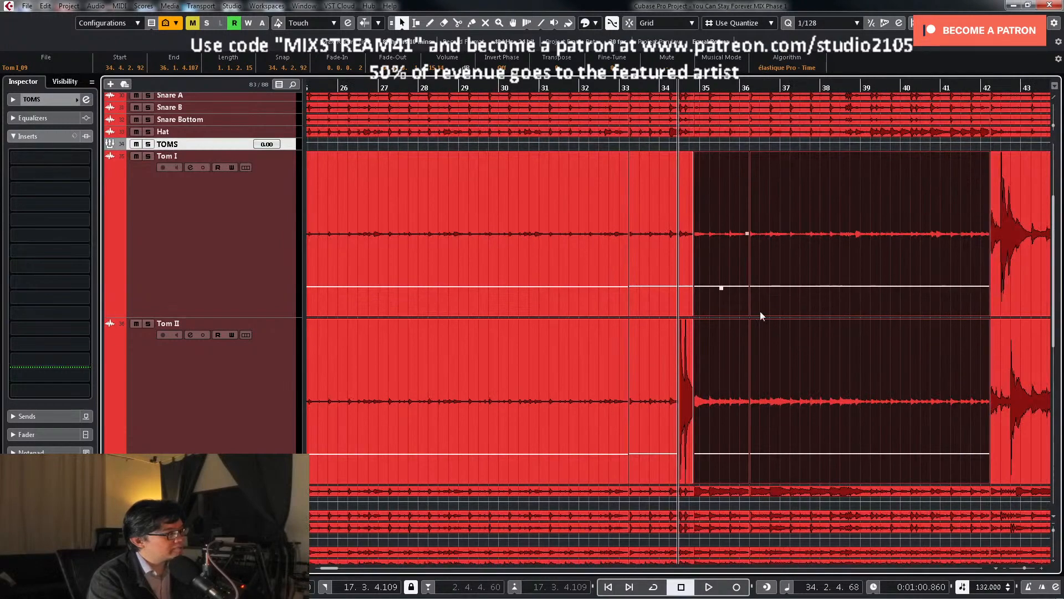
left_click(653, 304)
left_click(633, 469, "shift")
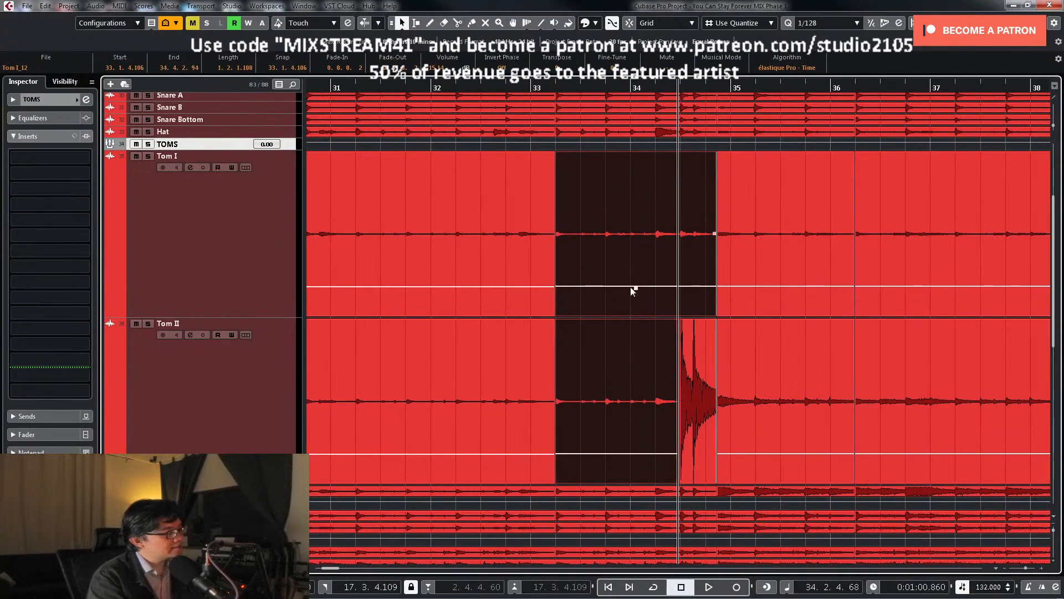
left_click(822, 251)
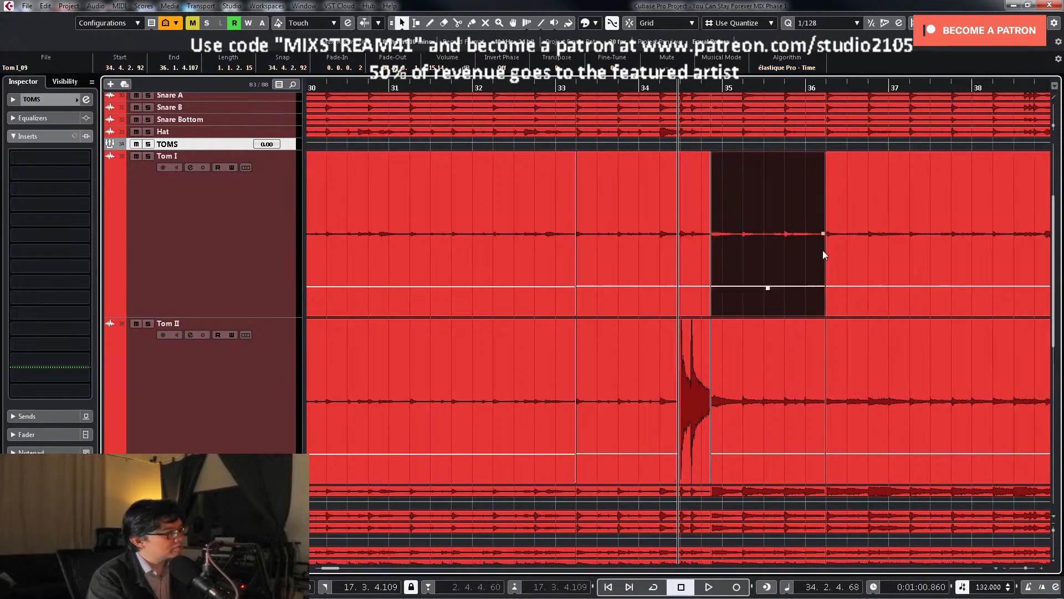
key("g")
key("g")
key("g")
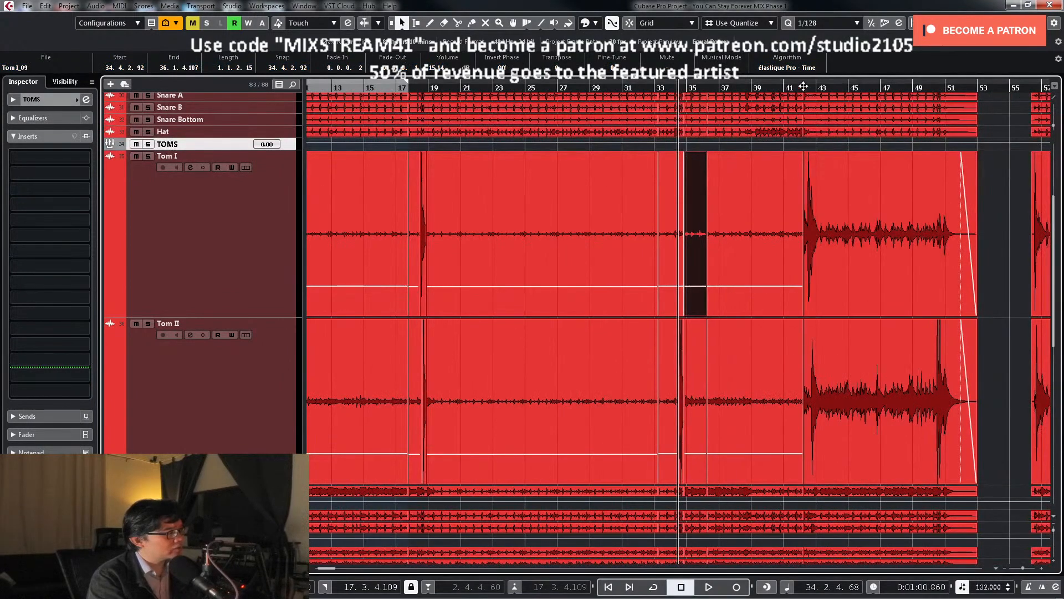
Step: Split the Tom I event right before its hit in bar 42, at 42.2.4.106
key("h")
key("h")
key("h")
key("h")
key("h")
key("h")
key("h")
right_click(737, 309)
left_click(805, 303)
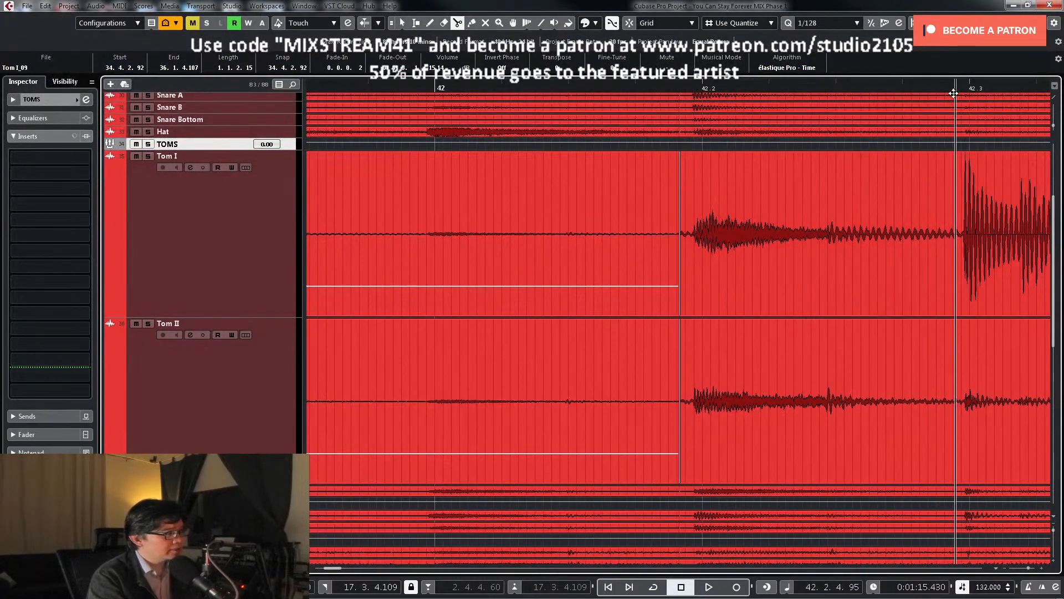
key("h")
key("h")
key("h")
key("h")
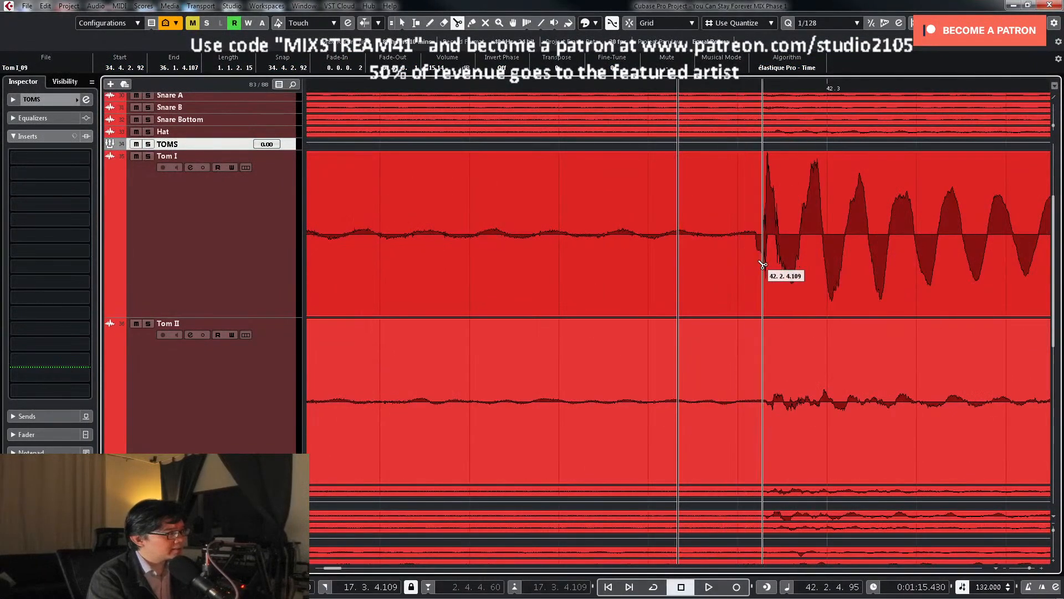
left_click(748, 269)
key("g")
key("g")
key("g")
key("g")
key("g")
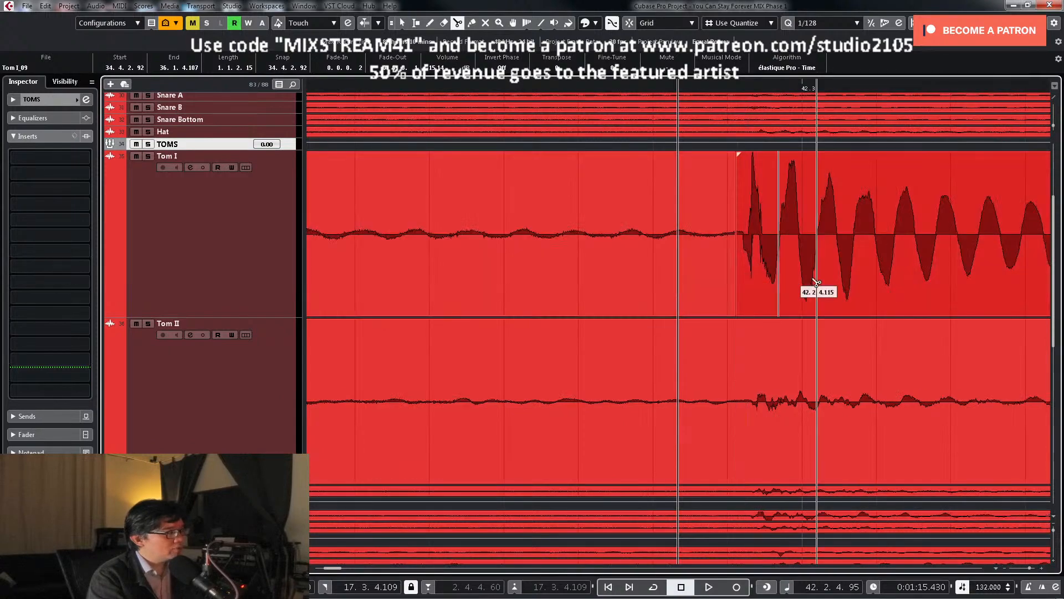
Step: Split the Tom II event right before its hit near 42.4
left_click(827, 88)
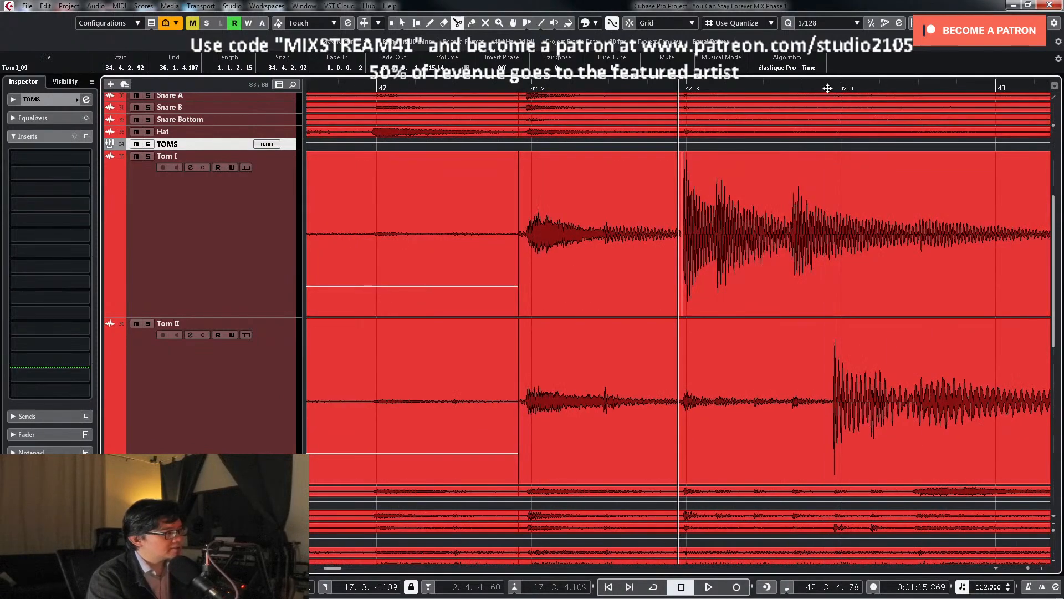
key("h")
key("h")
key("h")
key("h")
key("h")
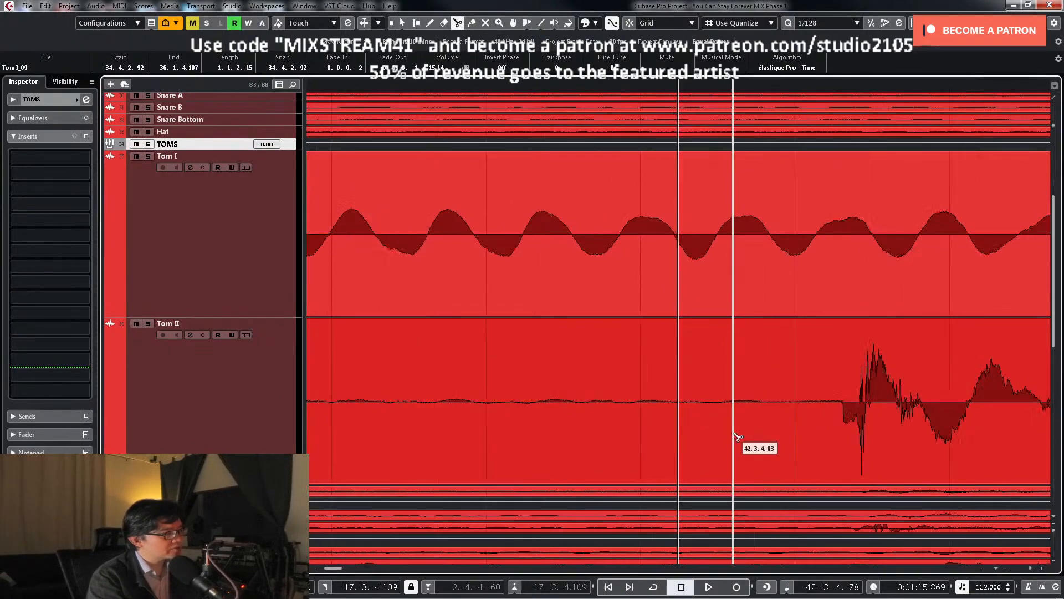
left_click(847, 443)
key("g")
key("g")
key("g")
key("g")
key("g")
Step: Play back the bar 42 tom hits and split the Tom II and Tom I events after them, at 42.4.2.112
key("space")
key("space")
key("h")
key("h")
key("h")
key("h")
key("h")
key("h")
key("h")
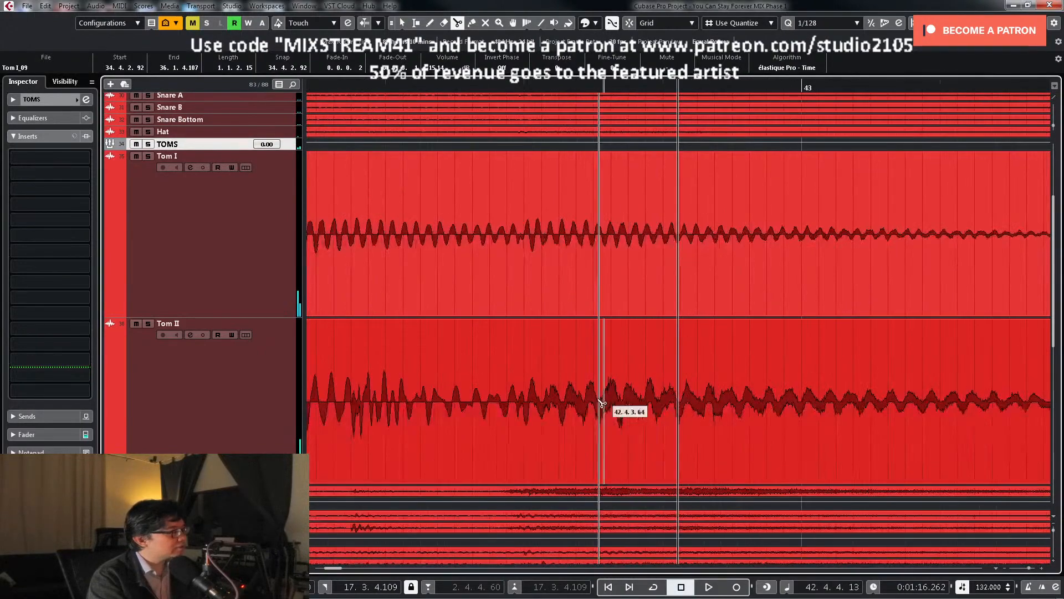
left_click(515, 421)
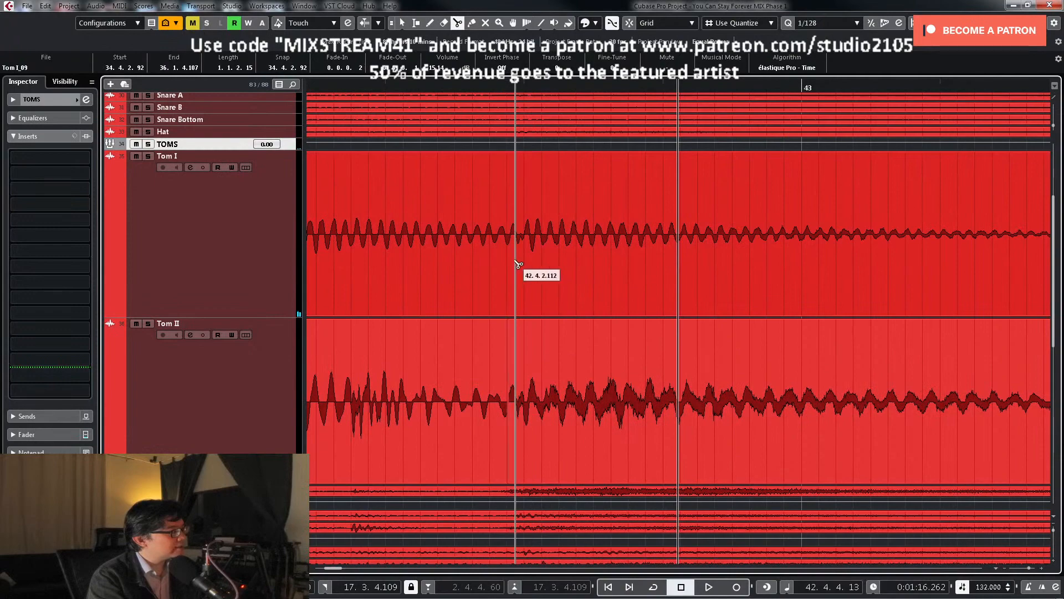
left_click(515, 262)
key("g")
key("g")
key("g")
key("g")
key("g")
key("g")
Step: Split the Tom II event right before its double hit at bar 50, beat 3
key("1")
left_click(609, 286)
key("g")
key("g")
key("g")
key("g")
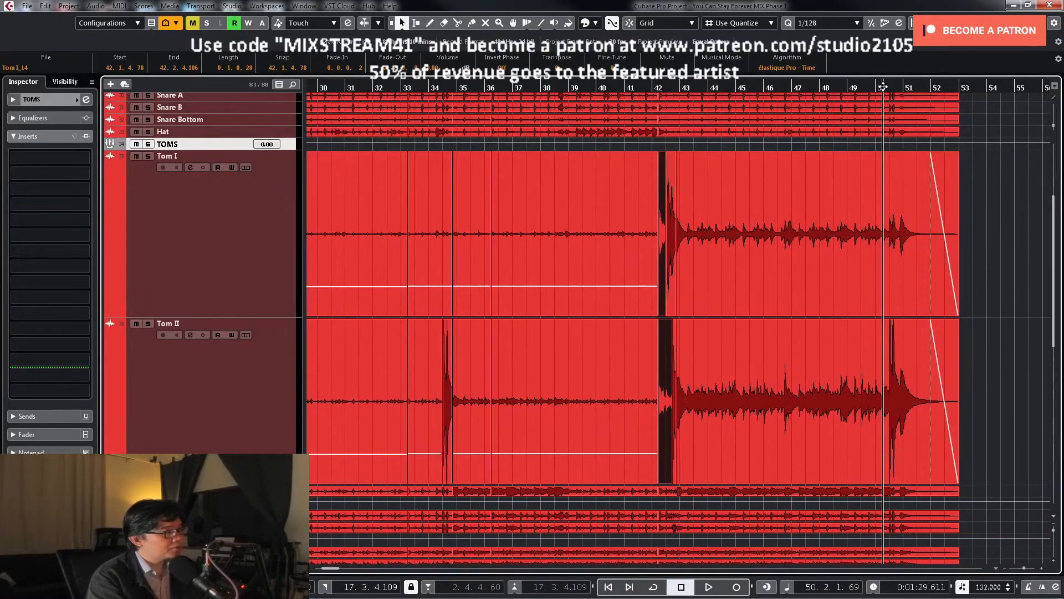
key("h")
key("h")
key("h")
key("h")
key("h")
key("h")
key("h")
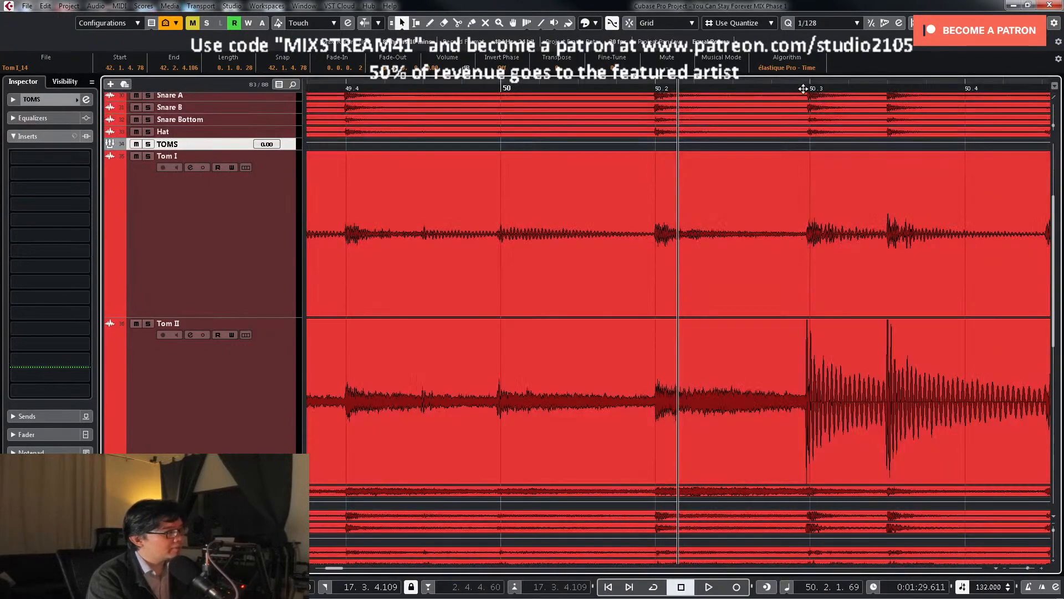
key("h")
key("h")
key("h")
key("h")
right_click(693, 438)
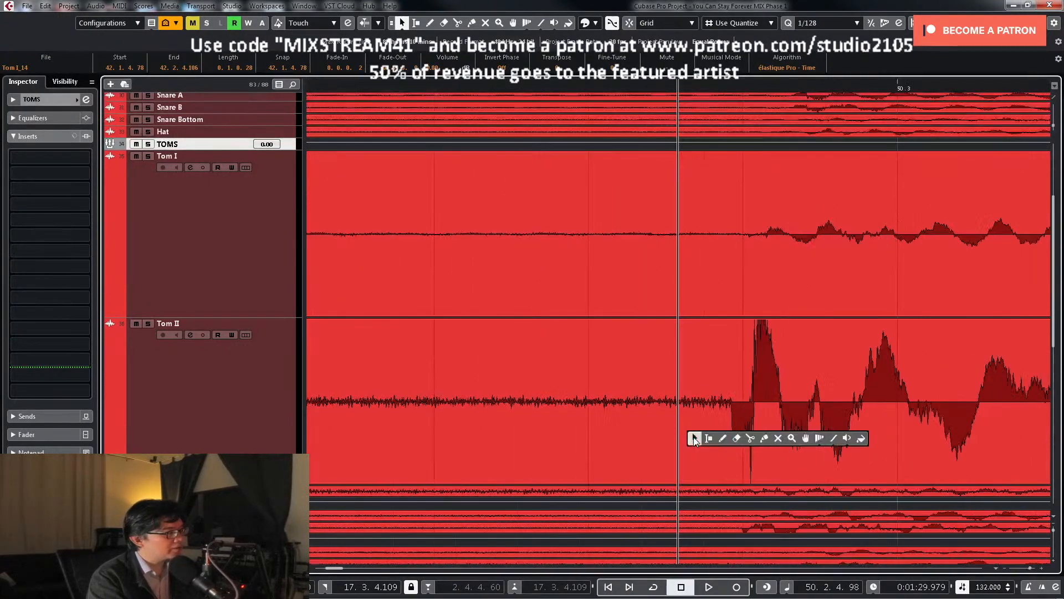
left_click(750, 438)
key("g")
key("g")
key("g")
key("g")
key("g")
key("g")
key("g")
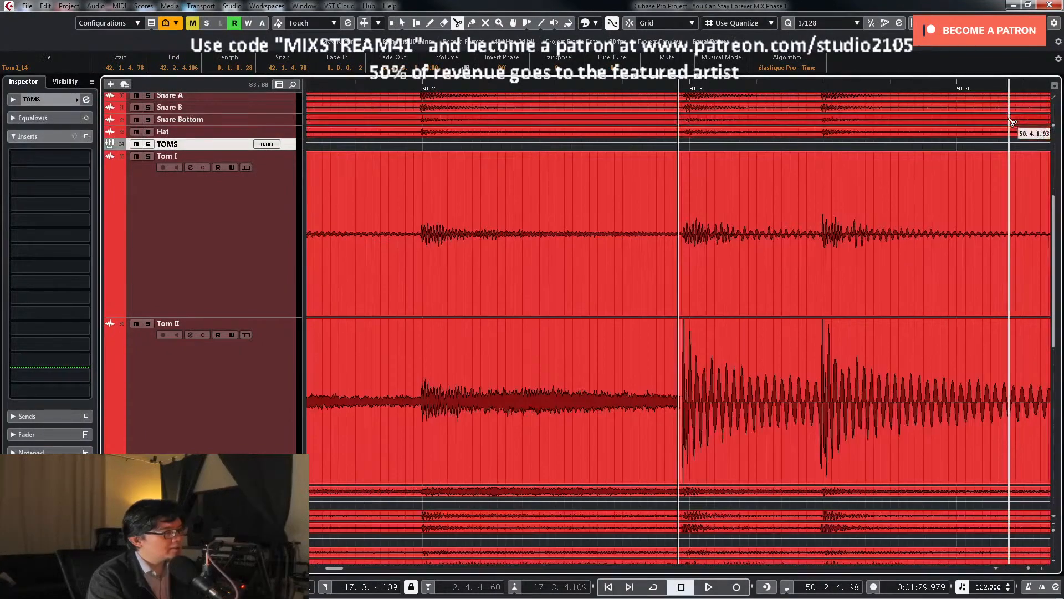
key("g")
Step: Split the Tom II event after its double hit in bar 50, at 50.4.3.1
left_click(1024, 89)
key("h")
key("h")
key("h")
key("h")
key("h")
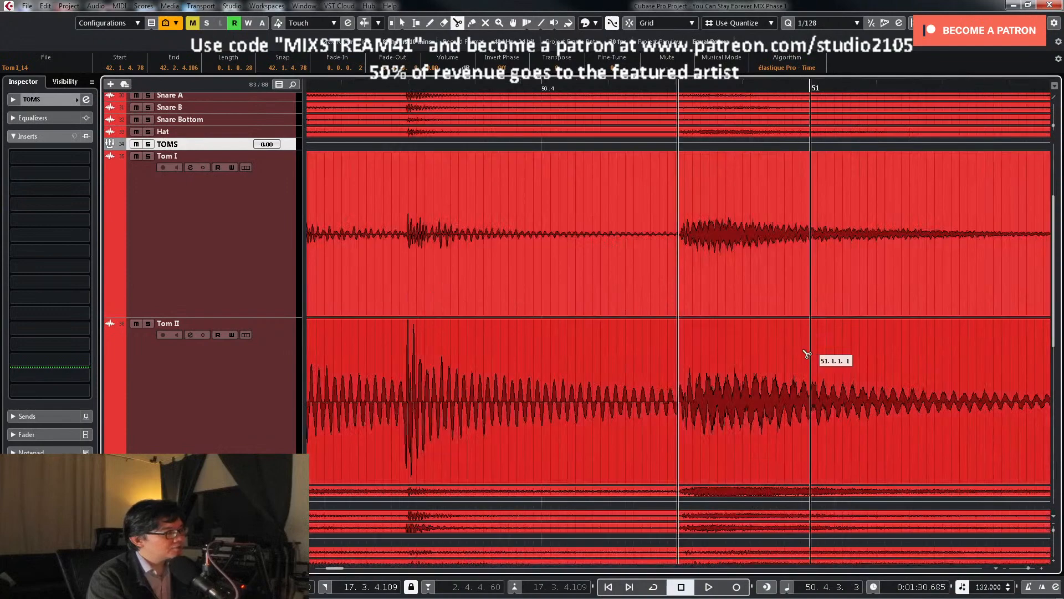
left_click(667, 418)
key("g")
key("1")
left_click(750, 400)
key("g")
key("g")
key("g")
key("g")
key("g")
key("g")
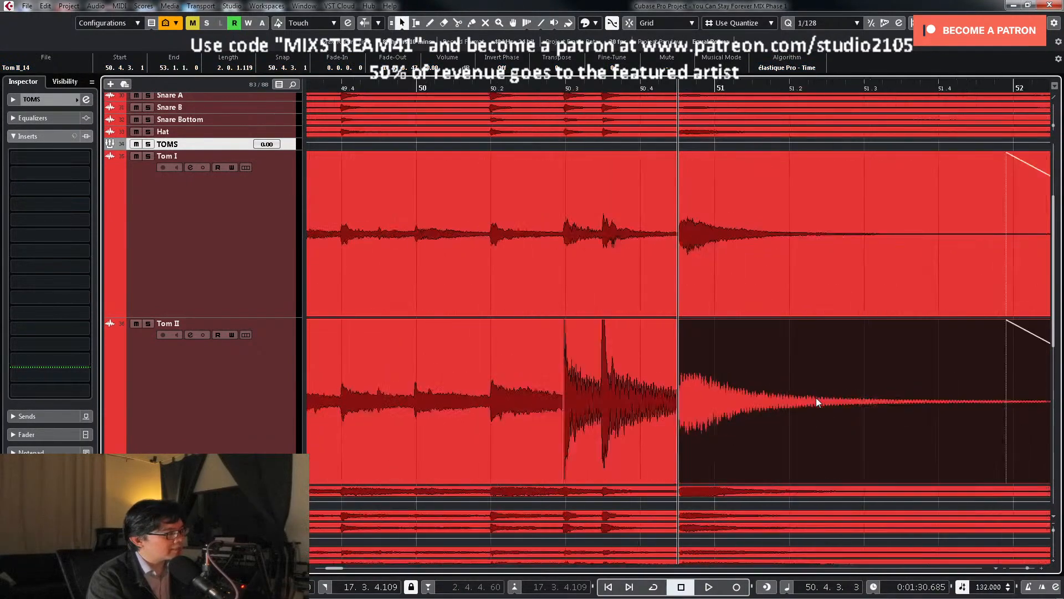
key("g")
key("g")
key("g")
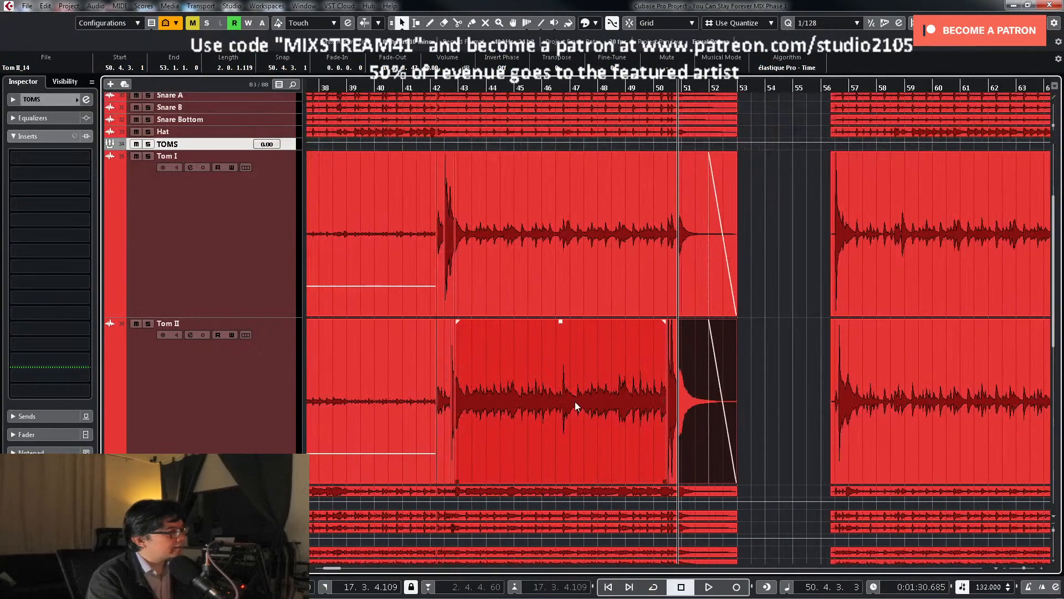
Step: Lower the Tom I and Tom II events around the bar 42 and bar 50 hits, up to bar 53, by about 15 dB
left_click(392, 281)
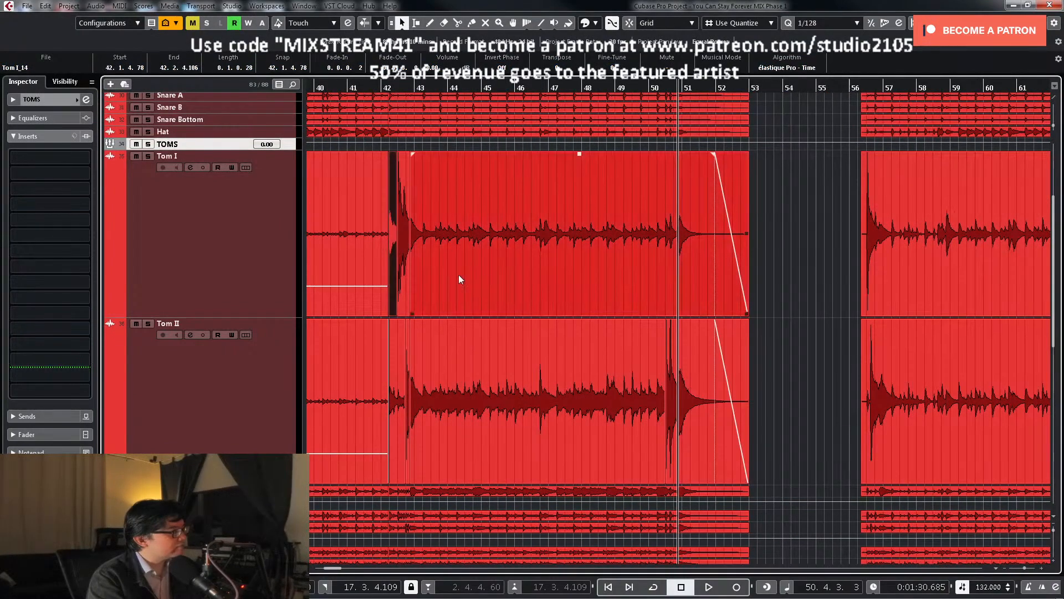
left_click(485, 274, "shift")
left_click(471, 355, "shift")
left_click(394, 369, "shift")
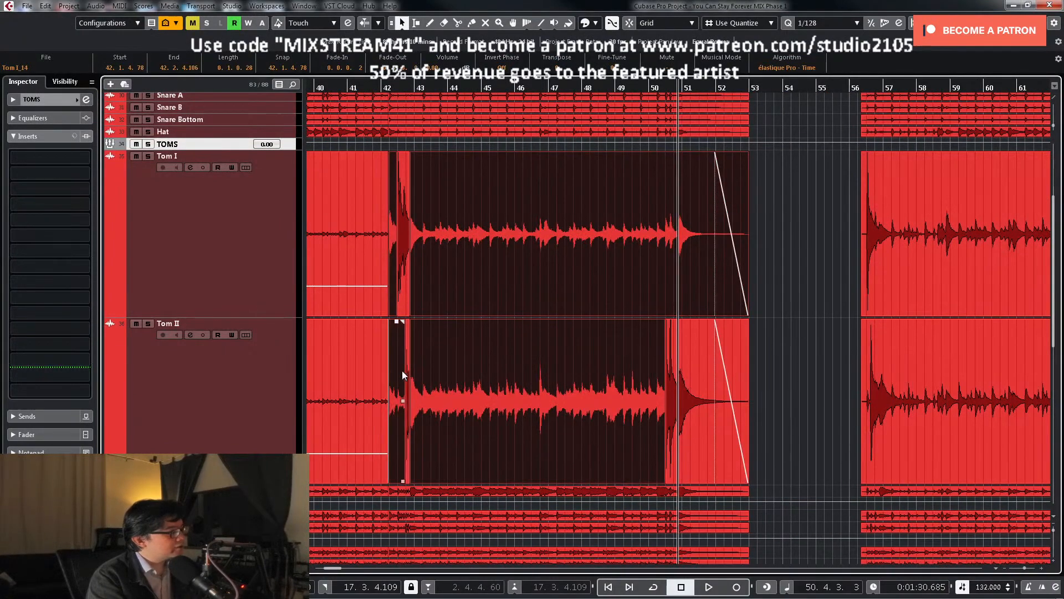
left_click(701, 402, "shift")
left_click_drag(580, 156, 554, 289)
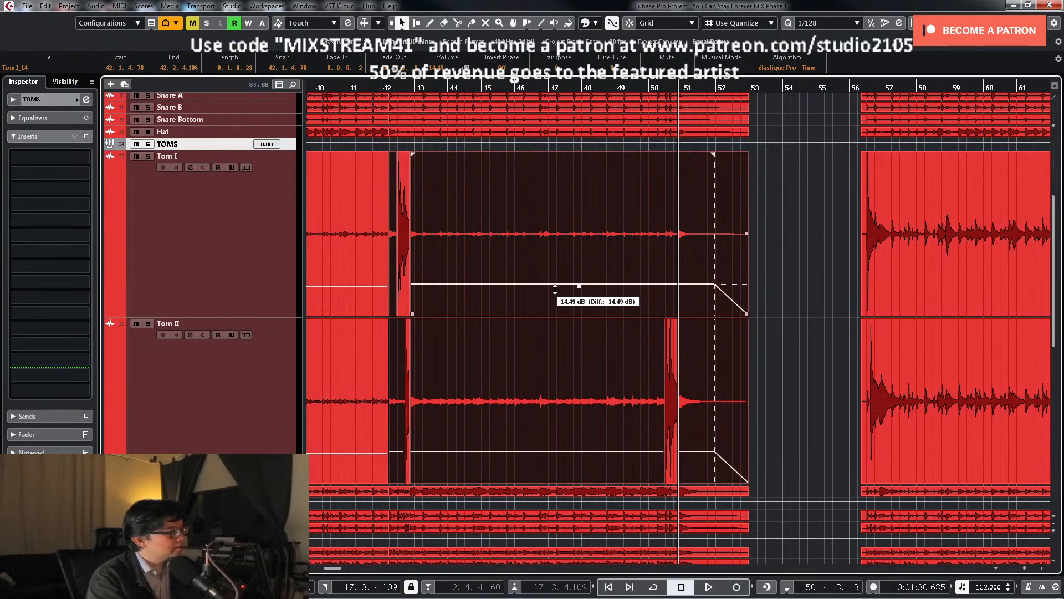
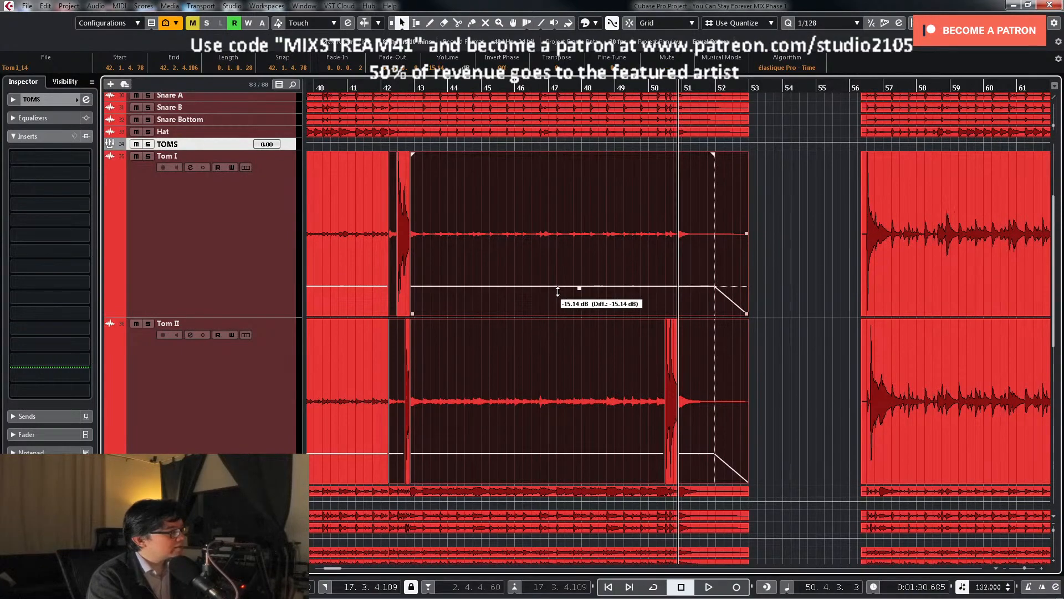
left_click(815, 186)
Step: Split the Tom I event right before its first hit in bar 56, just after 56.3
key("g")
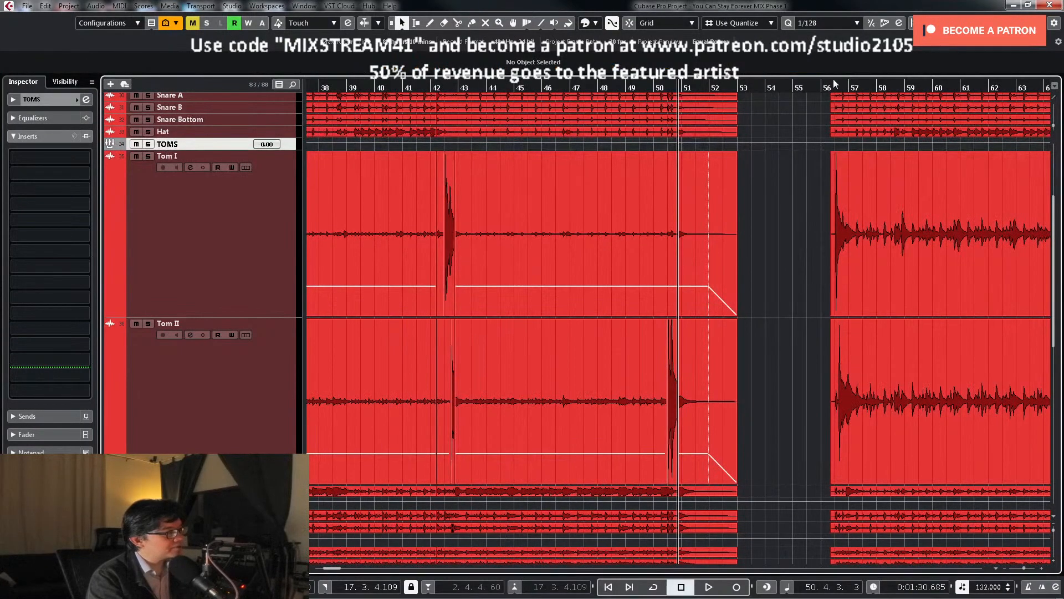
key("h")
key("h")
key("h")
key("h")
key("h")
key("h")
key("h")
key("h")
key("h")
key("h")
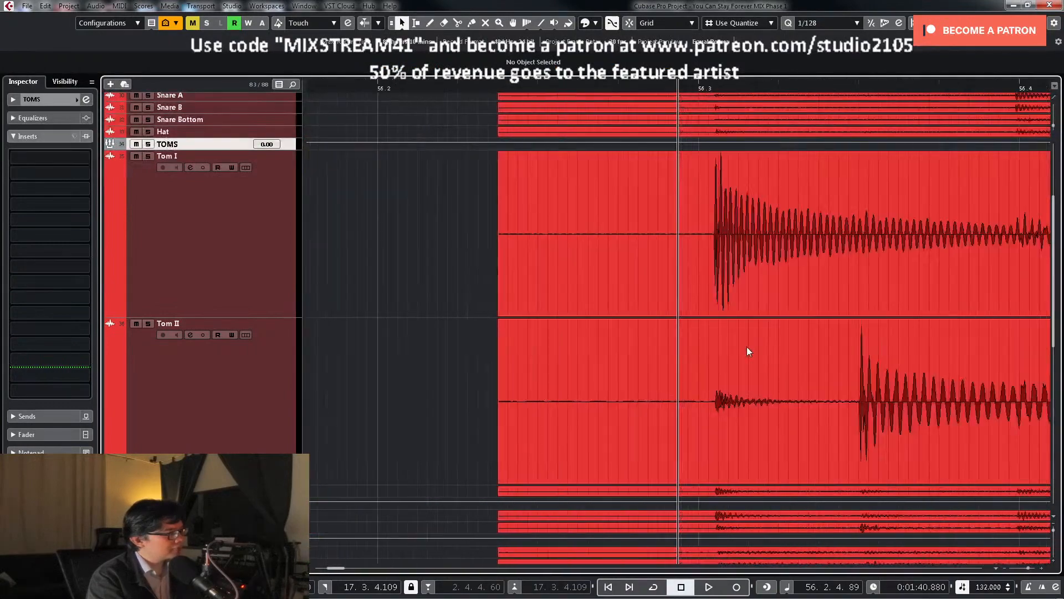
right_click(751, 294)
left_click(812, 298)
key("h")
key("h")
key("h")
key("h")
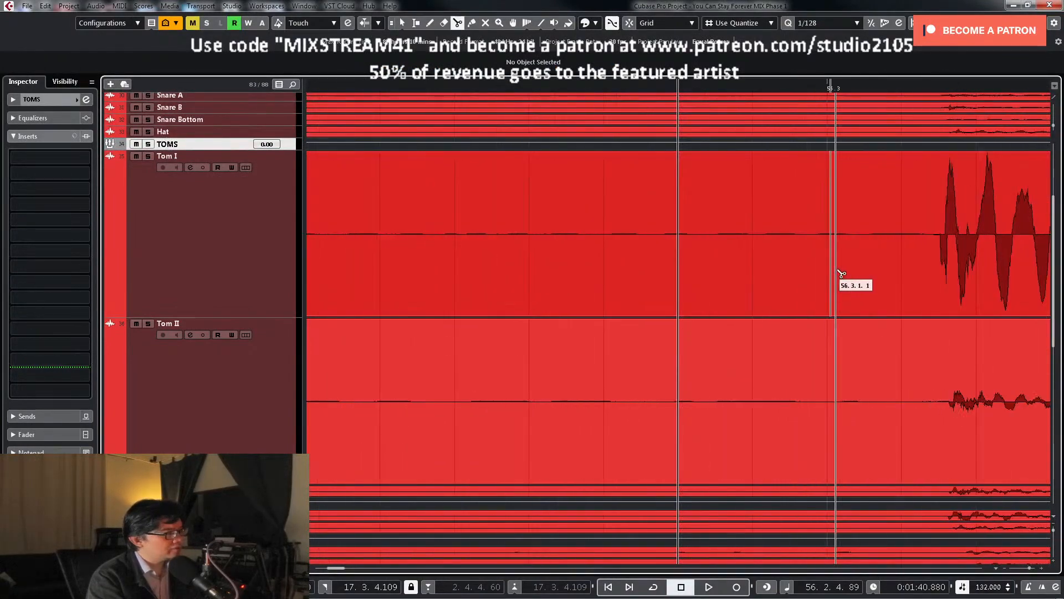
key("g")
key("g")
key("g")
key("g")
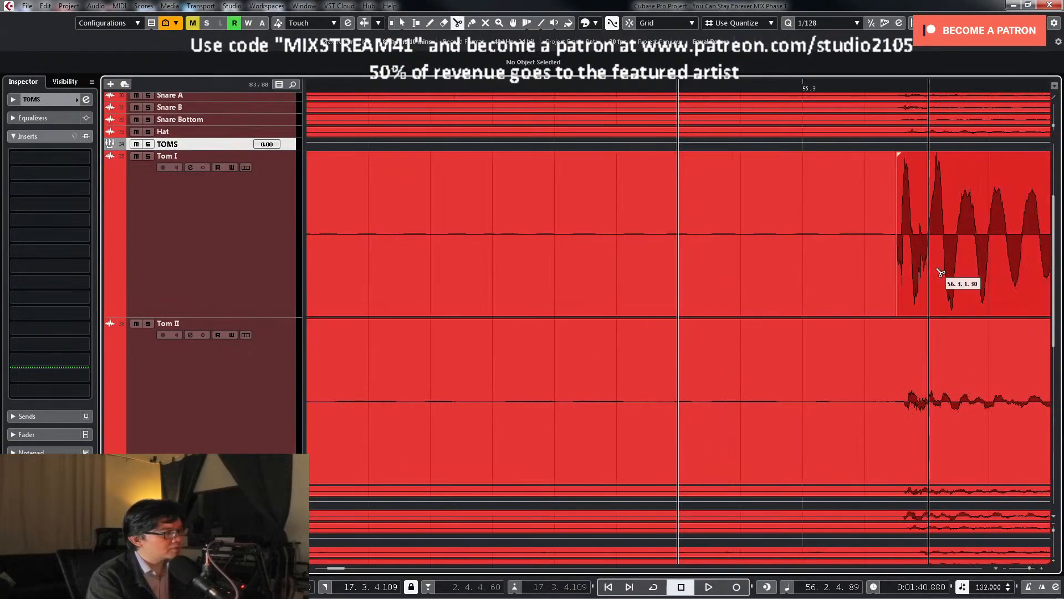
Step: Split the Tom II event right before its first strong hit in bar 56, around 56.3.3
left_click(897, 86)
key("h")
key("h")
key("h")
key("h")
key("h")
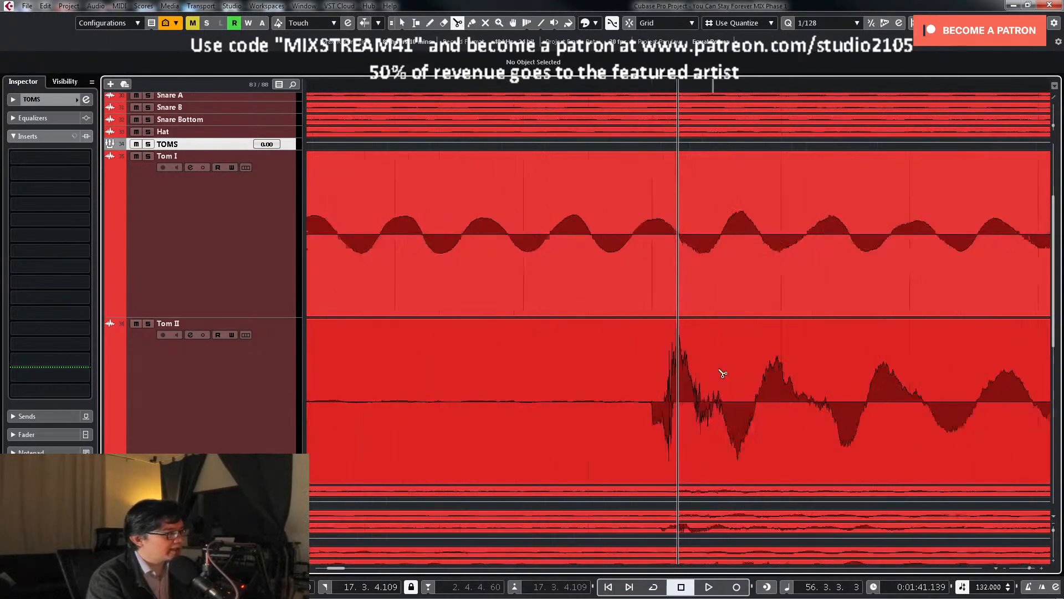
key("g")
key("g")
key("g")
key("g")
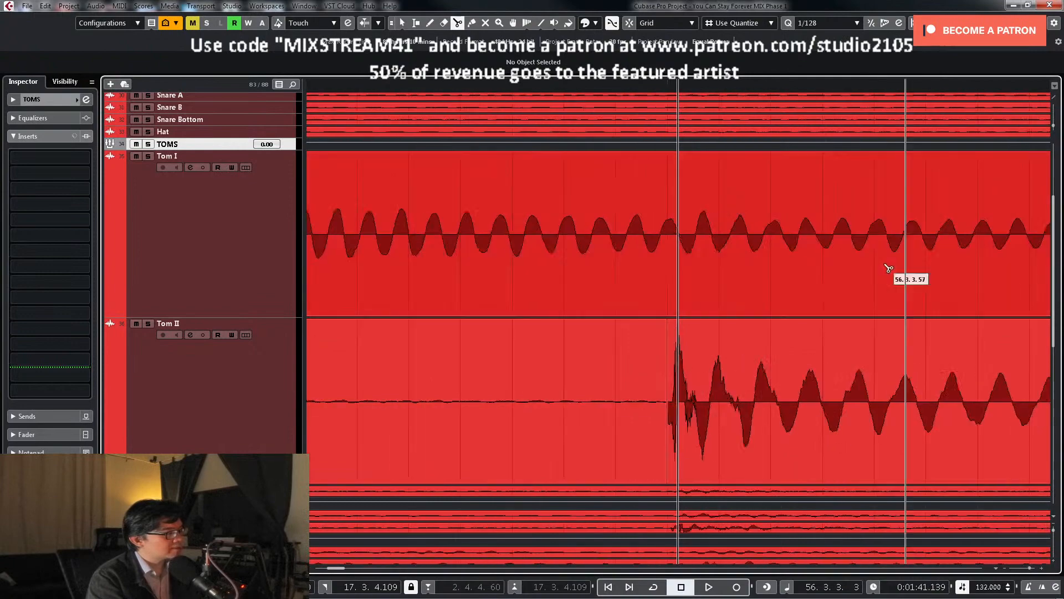
key("g")
key("g")
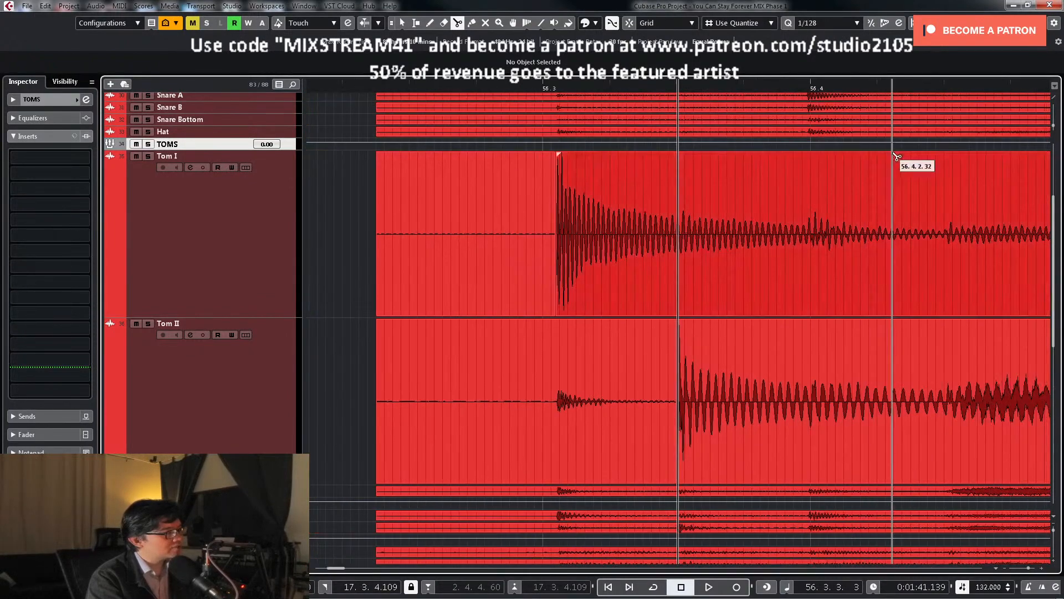
Step: Play back the bar 56 tom hits and split the Tom I and Tom II events just before 56.4
key("space")
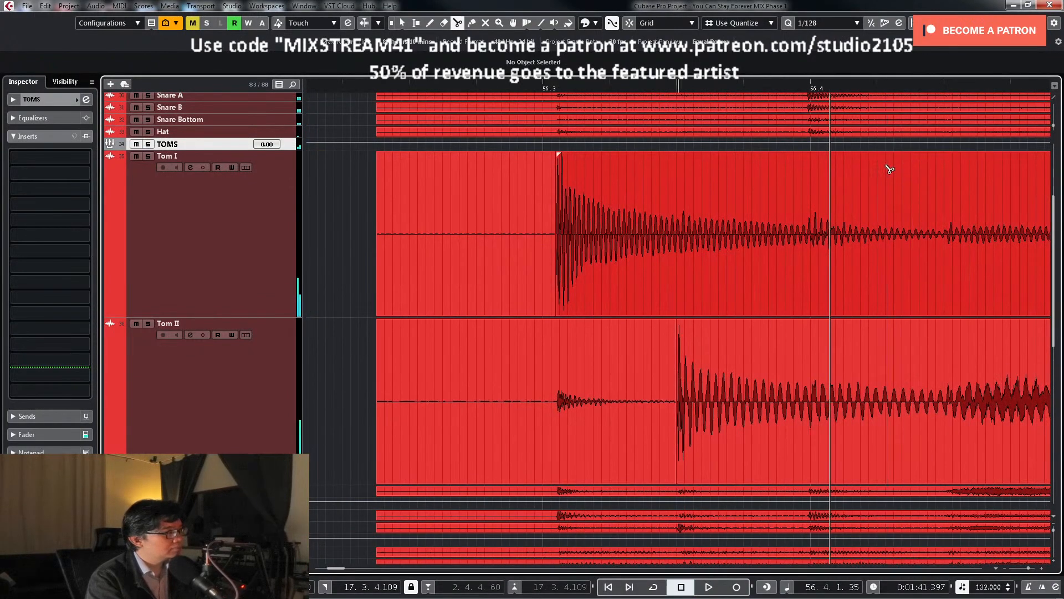
key("g")
key("g")
left_click(658, 87)
key("h")
key("h")
key("h")
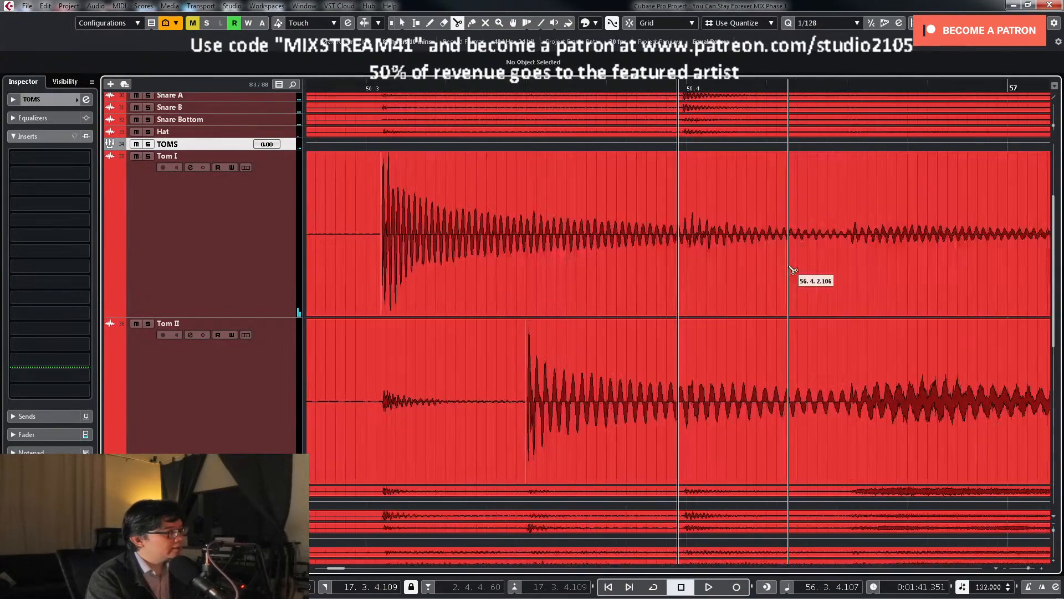
key("h")
key("h")
key("h")
key("h")
left_click(749, 271)
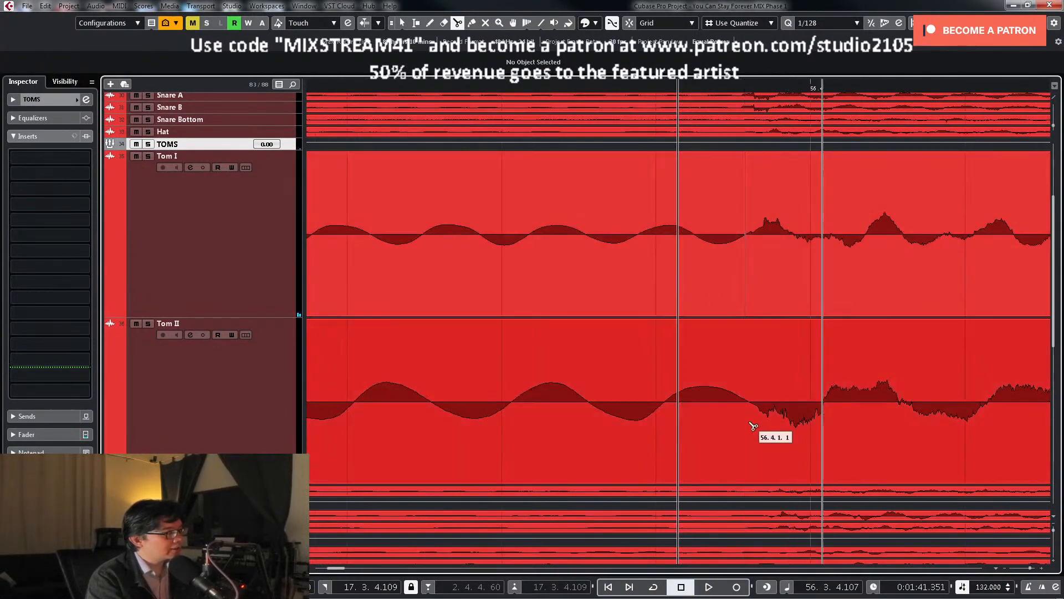
left_click(744, 423)
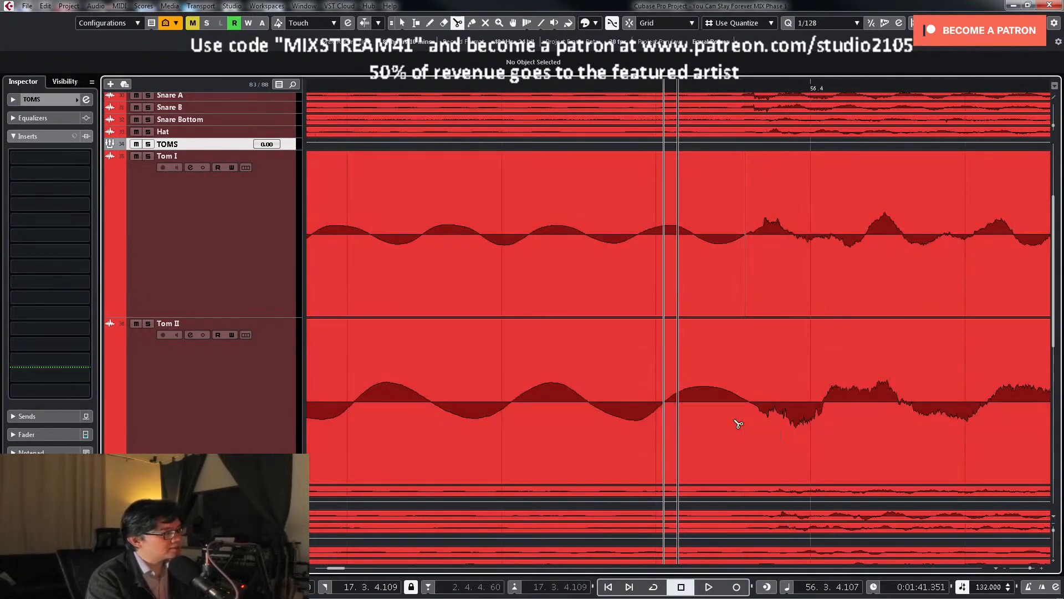
Step: Select the short Tom I and Tom II events ahead of the bar 56 hits
key("1")
left_click(766, 389)
key("g")
key("g")
key("g")
key("g")
key("g")
key("g")
key("g")
key("g")
key("g")
left_click_drag(515, 268, 589, 366)
Step: Split the Tom I event right before its hit in bar 66, around 66.3.2
key("g")
key("g")
key("g")
key("g")
key("g")
key("g")
key("g")
key("g")
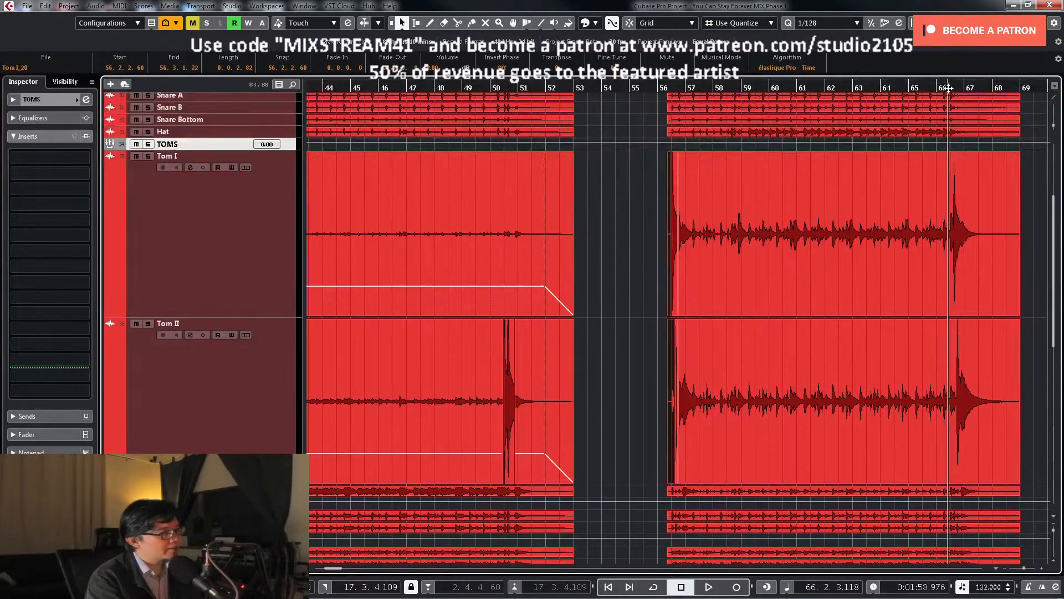
key("h")
key("h")
key("h")
key("h")
key("h")
key("h")
left_click(800, 88)
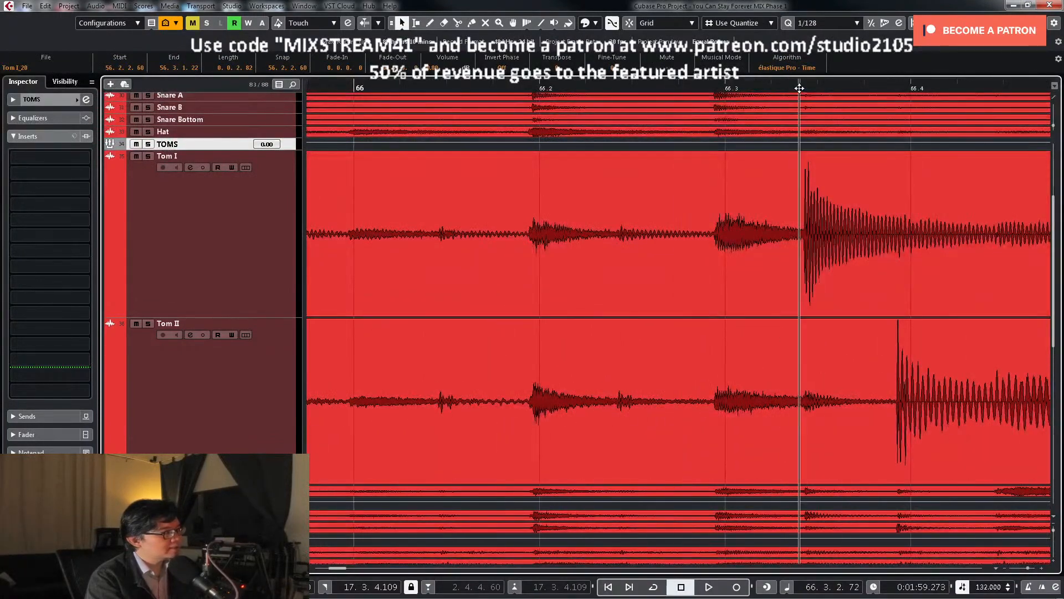
key("h")
key("h")
key("h")
key("h")
key("h")
key("h")
right_click(701, 276)
left_click(757, 280)
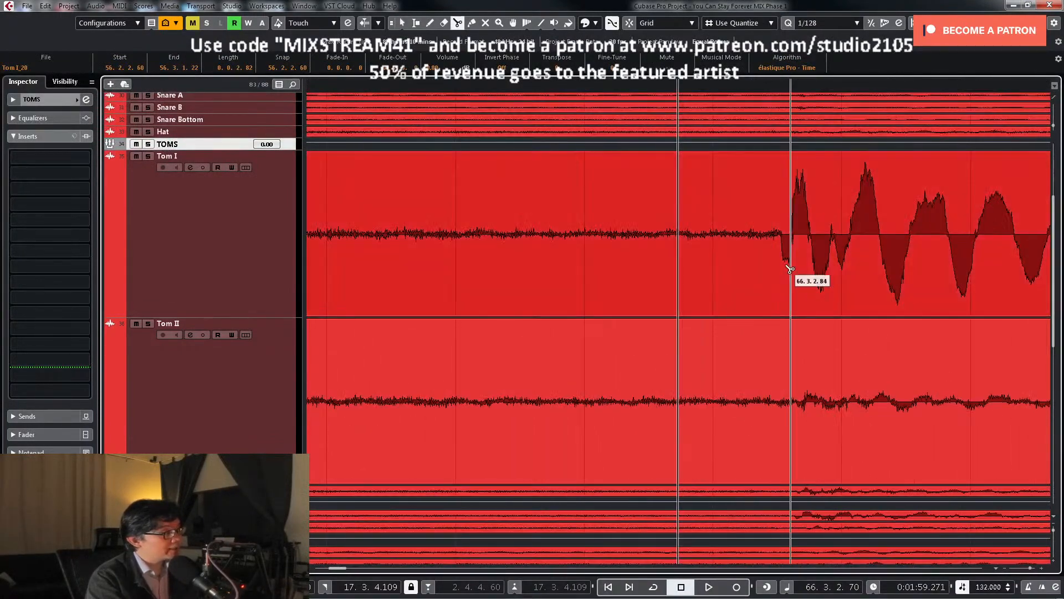
Step: Split the Tom II event right before its strong hit in bar 66, around 66.3.4.81
key("g")
key("g")
key("g")
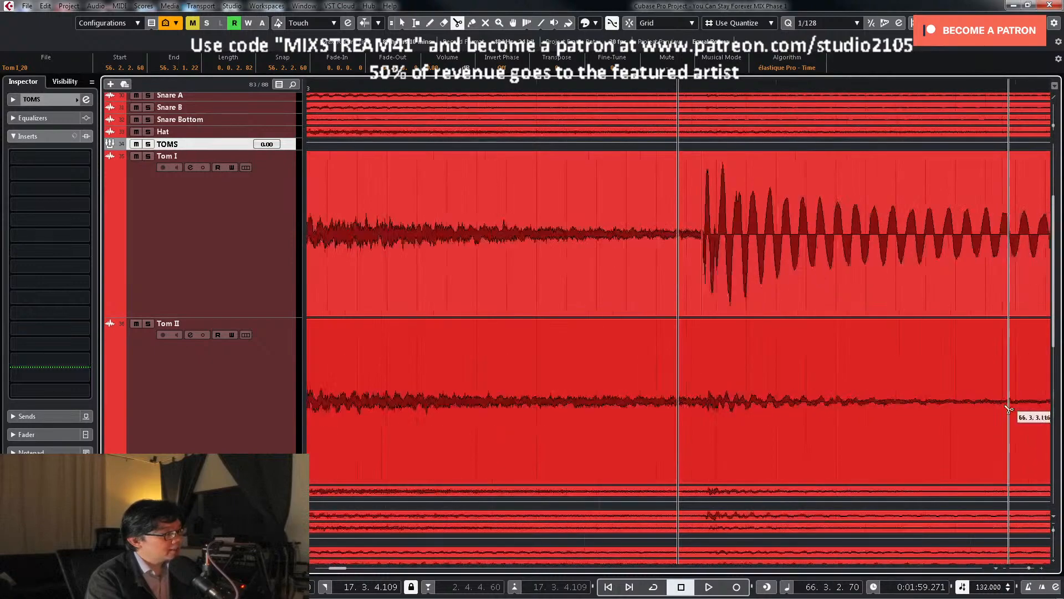
left_click(964, 88)
key("h")
key("h")
key("h")
key("h")
key("h")
key("h")
key("h")
key("h")
key("h")
key("h")
key("h")
key("h")
key("h")
key("h")
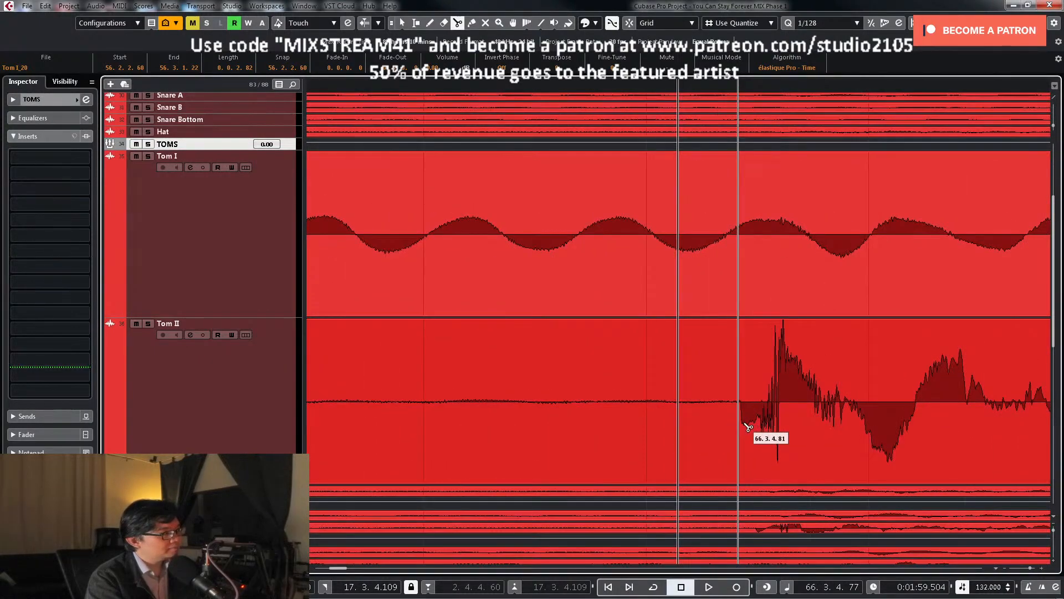
Step: Play back the Tom I and Tom II hits at the end of bar 66
key("g")
key("g")
key("g")
key("g")
key("g")
key("g")
key("g")
key("g")
key("space")
key("space")
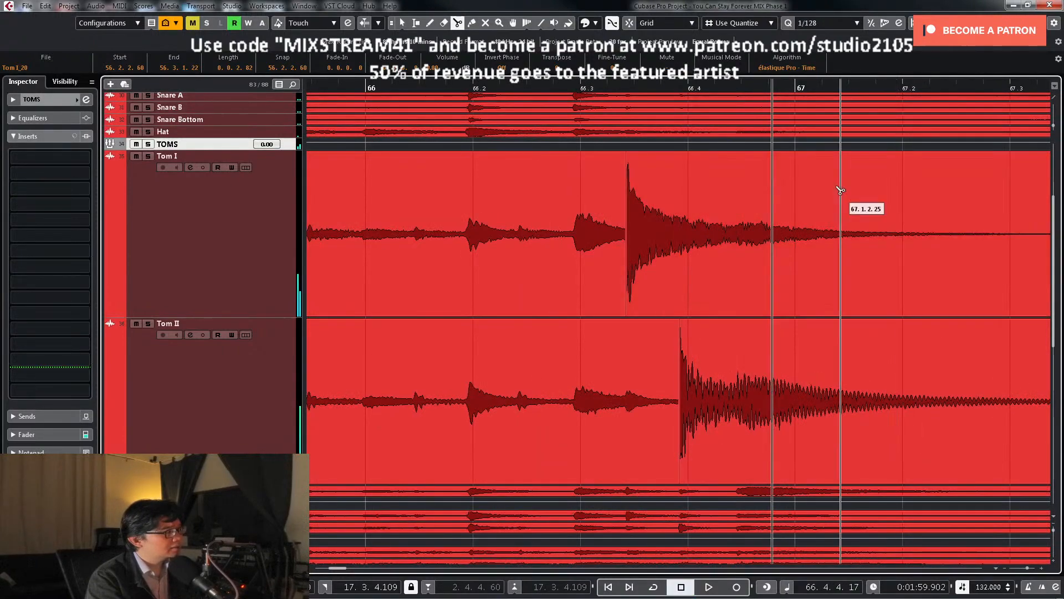
Step: Split the Tom I and Tom II events after the bar 66 tom hits, around 66.4.2.99
left_click(737, 86)
key("h")
key("h")
key("h")
key("h")
key("h")
key("h")
key("h")
key("h")
key("h")
key("h")
key("h")
key("h")
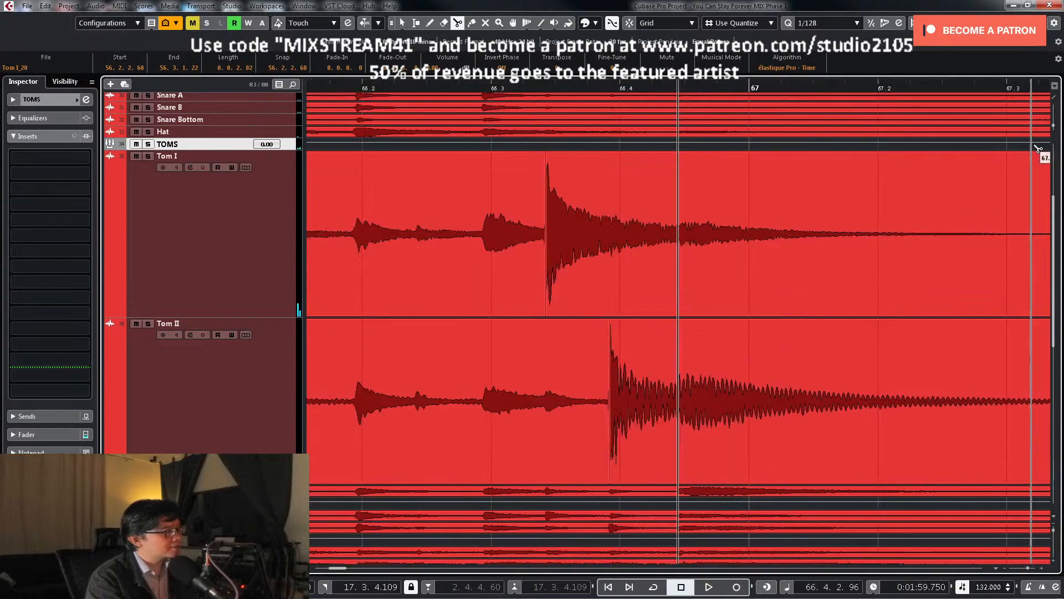
left_click_drag(1054, 126, 1053, 119)
key("h")
key("h")
key("h")
key("h")
key("h")
key("h")
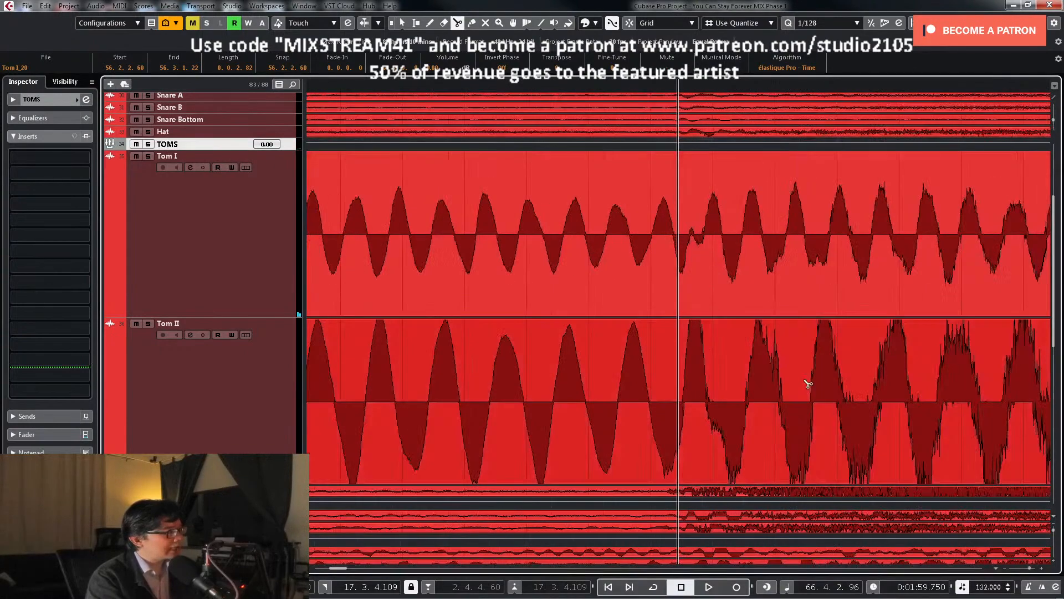
left_click(697, 415)
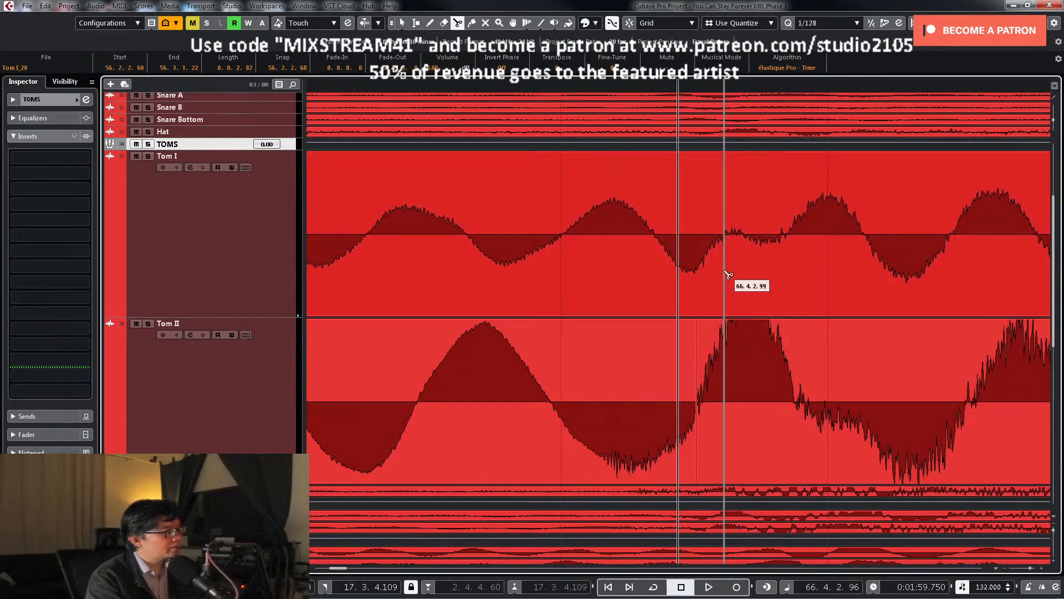
left_click(719, 272)
Step: Lower the Tom I and Tom II events around the bar 56 and bar 66 hits, up to bar 69, by about 15 dB
key("1")
left_click(796, 295)
key("g")
key("g")
key("g")
key("g")
key("g")
key("g")
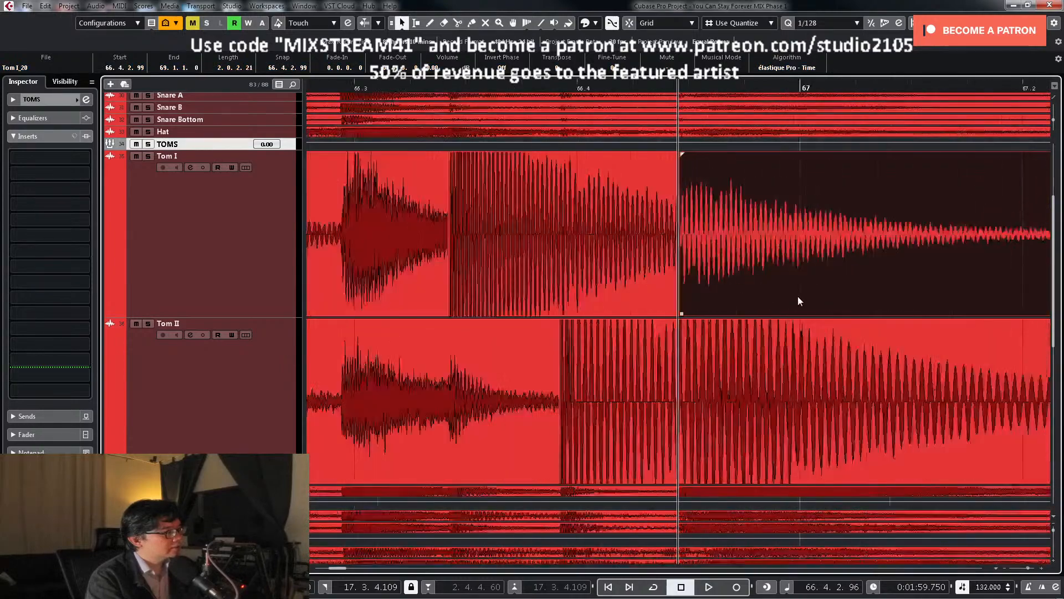
key("g")
key("g")
key("g")
left_click_drag(834, 272, 767, 356)
key("g")
key("g")
key("g")
key("g")
key("g")
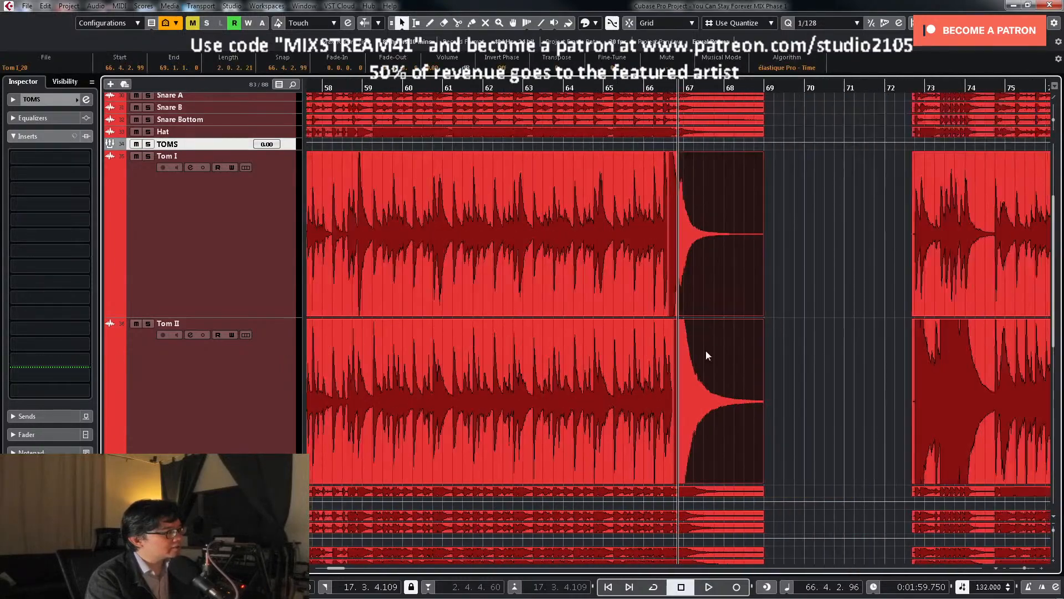
left_click(539, 279)
left_click(551, 375, "shift")
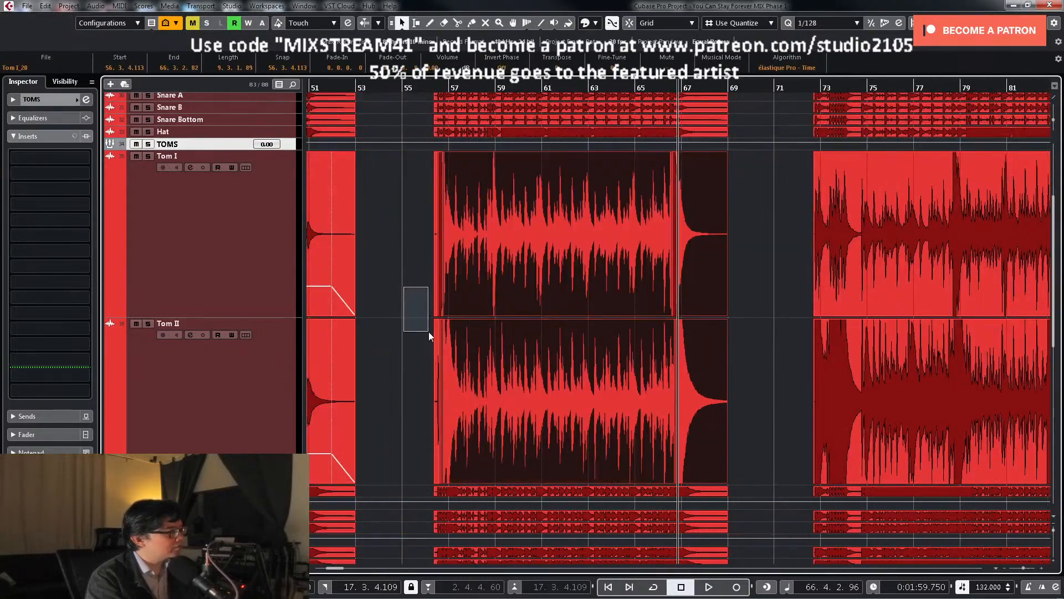
left_click_drag(435, 334, 436, 334)
left_click_drag(557, 154, 537, 292)
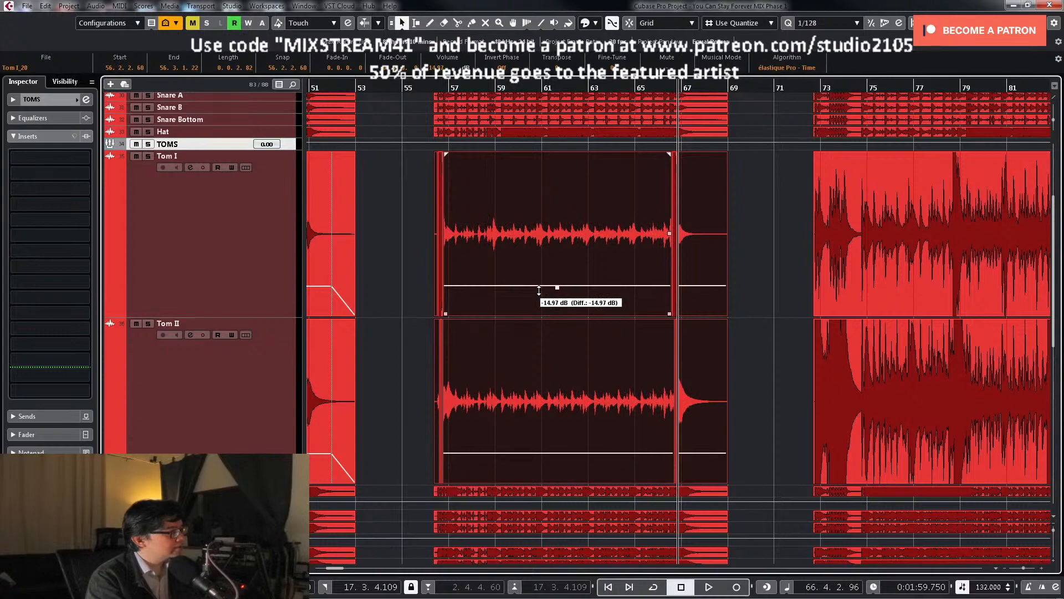
left_click(766, 179)
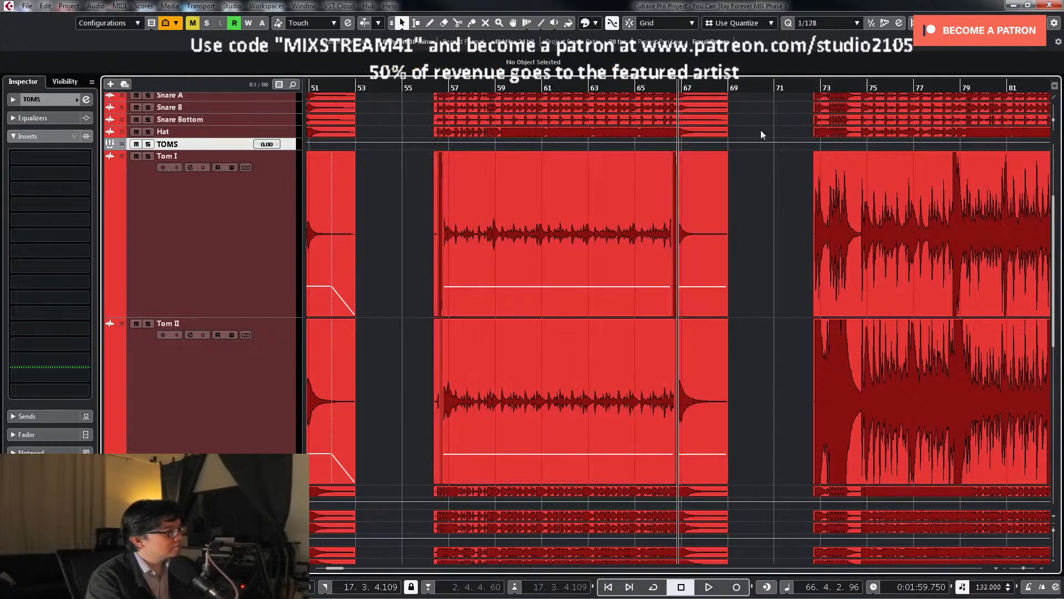
Step: Play back the lowered tom tails from the bar 66 hits towards bar 69
key("space")
key("h")
key("h")
key("h")
key("h")
key("h")
key("h")
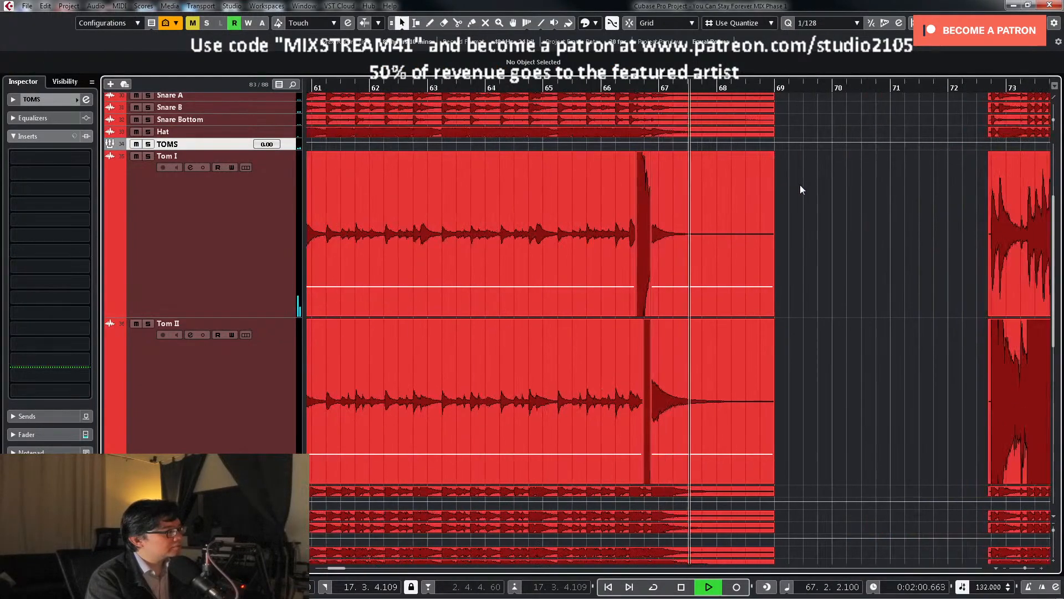
scroll(824, 260, "down", 3)
scroll(854, 255, "down", 2)
scroll(868, 244, "up", 4)
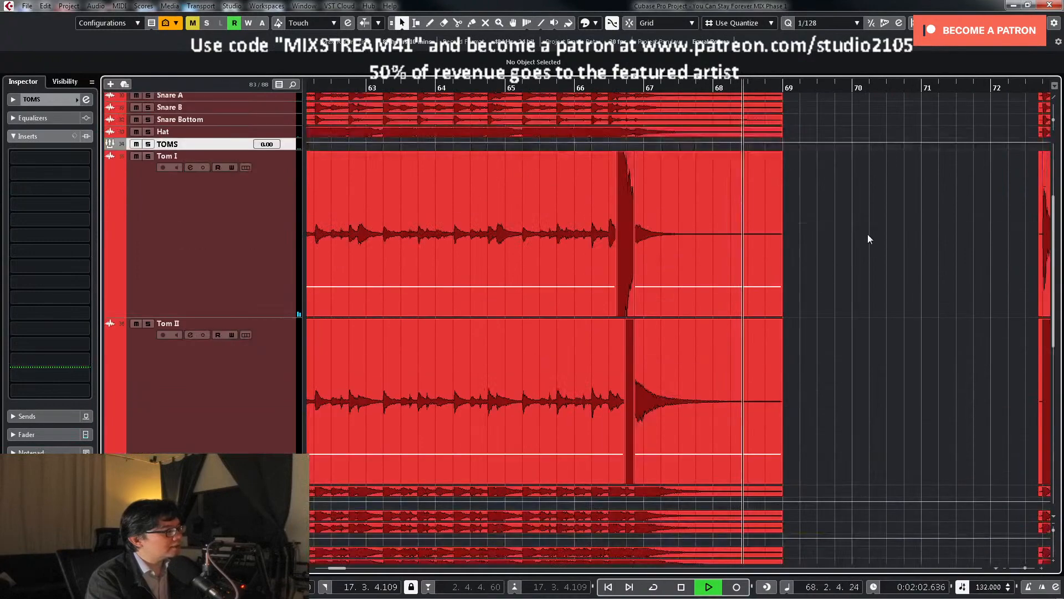
Step: Play back the tom section that starts just before bar 73, through its Tom II hits into bar 74
key("g")
key("g")
key("g")
key("g")
key("g")
key("g")
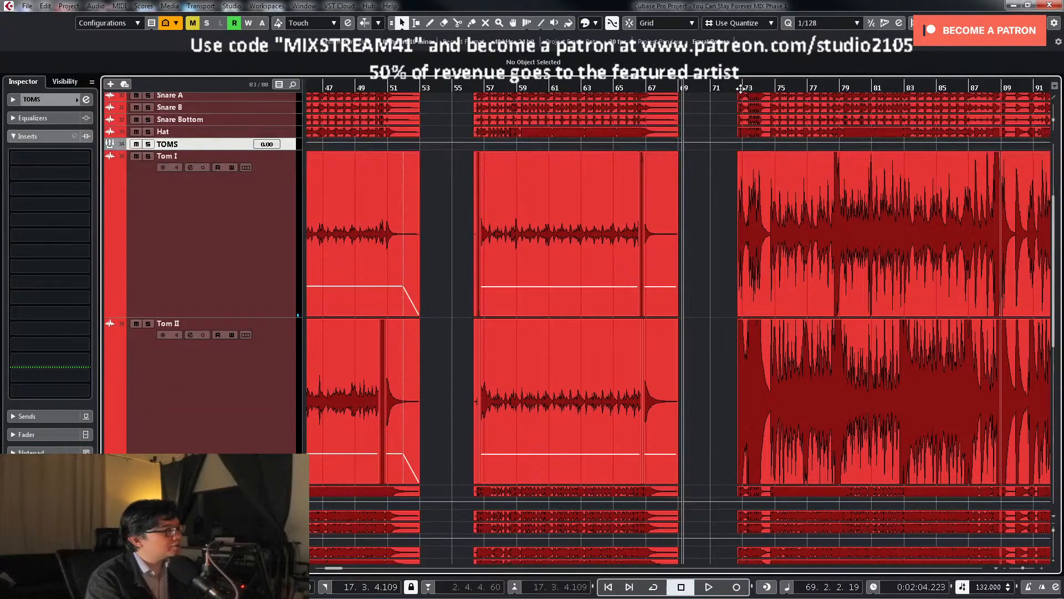
left_click(739, 89)
key("h")
key("h")
key("h")
key("h")
key("h")
key("h")
left_click_drag(1053, 120, 1054, 126)
key("space")
key("h")
key("h")
key("h")
key("h")
key("h")
key("h")
key("h")
key("h")
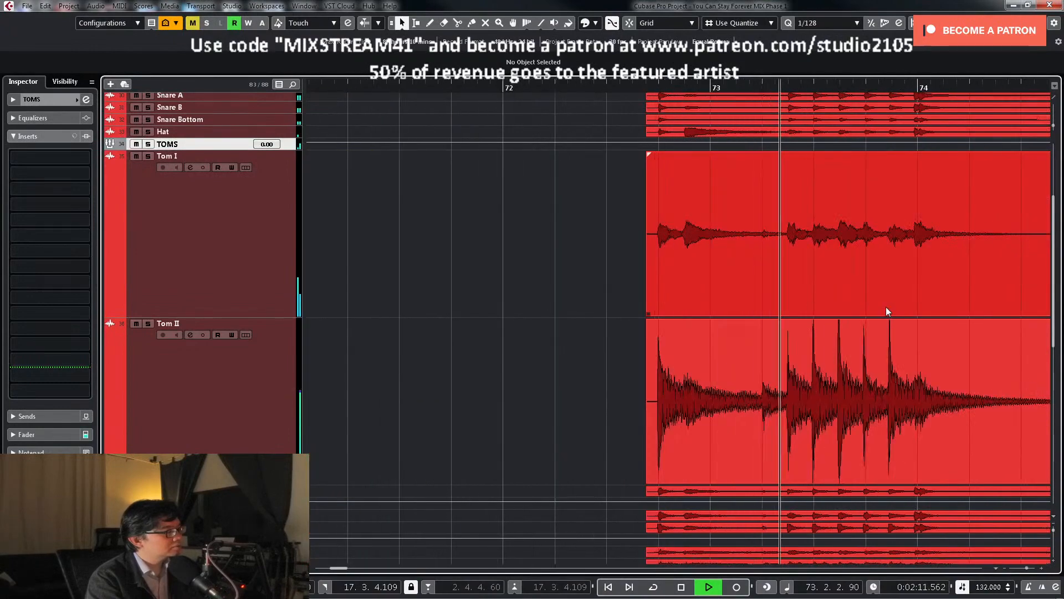
key("g")
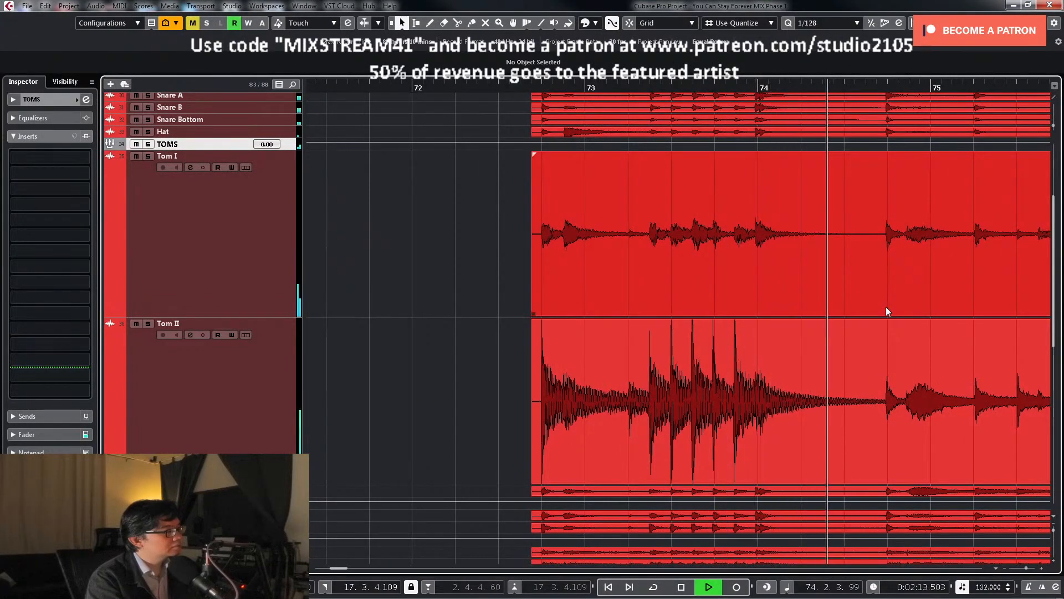
key("space")
Step: Split the Tom II event at 74.3.4.94, right before the drum hit near 74.4
key("h")
key("h")
key("h")
key("h")
key("h")
right_click(624, 404)
left_click(655, 404)
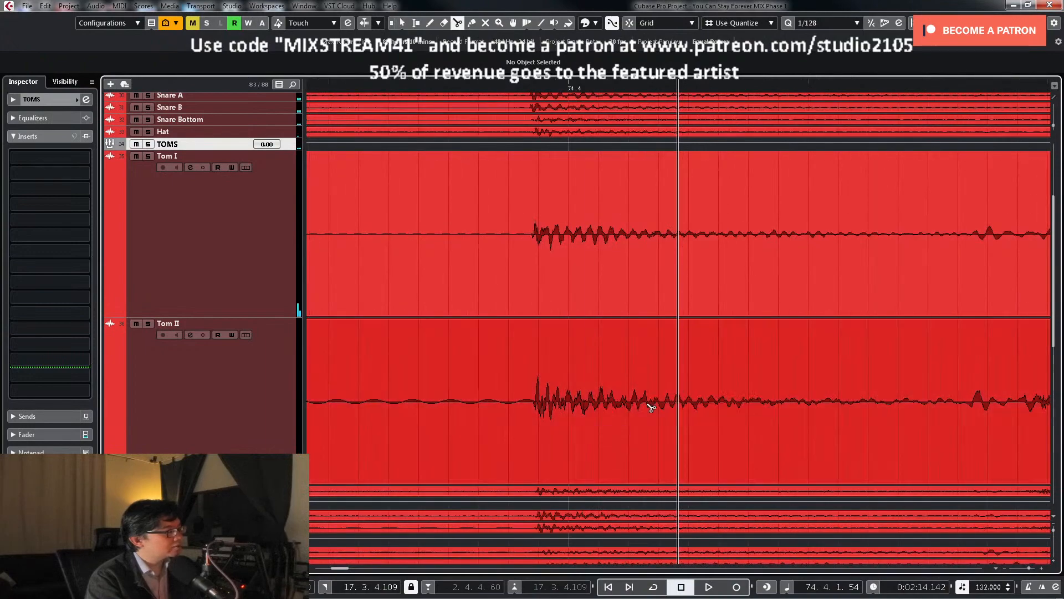
left_click(518, 422)
Step: Split the Tom I event at 78.3.3.101, right before its tom hit in bar 78
key("g")
key("g")
key("g")
key("g")
key("g")
key("g")
key("g")
key("g")
key("g")
key("g")
key("g")
key("g")
key("g")
key("g")
key("g")
key("g")
key("g")
key("g")
key("g")
key("g")
key("space")
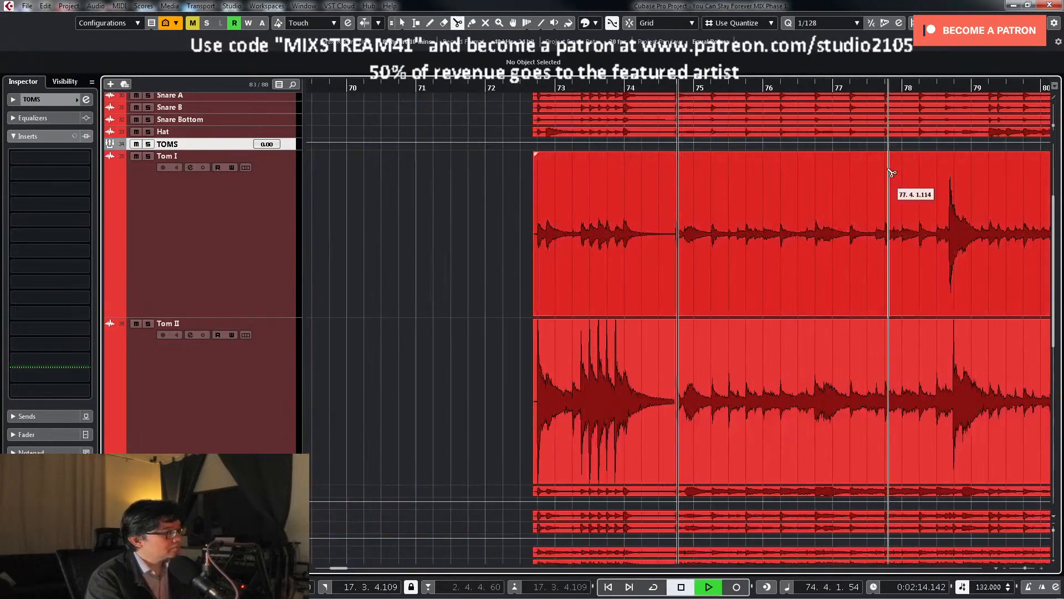
key("g")
key("g")
key("space")
key("h")
key("h")
key("h")
key("h")
key("h")
key("h")
key("h")
key("h")
key("h")
key("h")
key("h")
key("h")
key("h")
key("h")
key("h")
key("h")
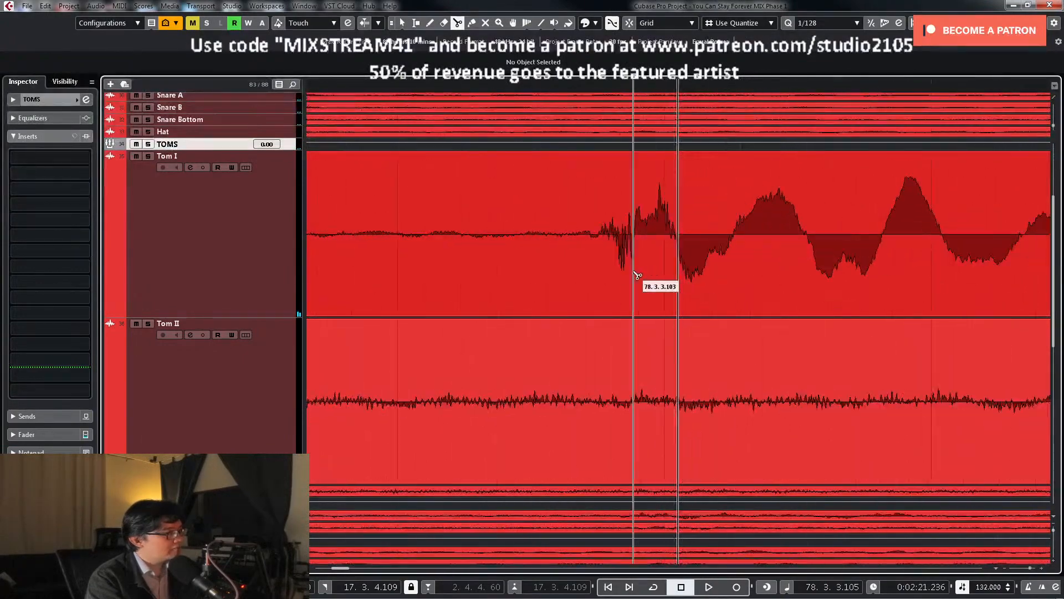
Step: Split the Tom II event at 78.3.4.82, right before its tom hit, and select the bleed section ahead of it
key("h")
key("h")
key("h")
key("h")
key("h")
key("h")
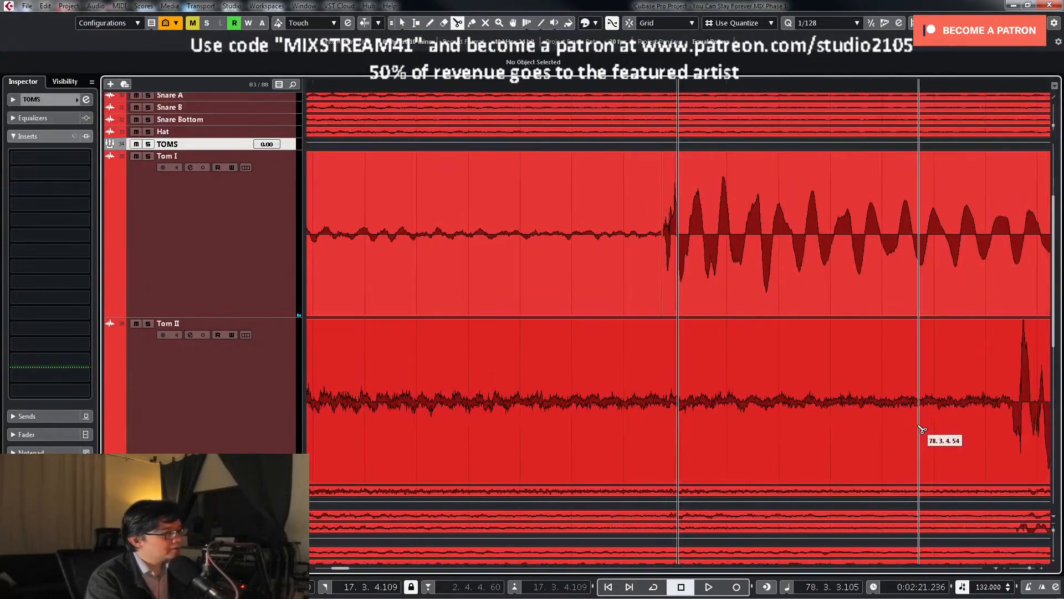
left_click(957, 431)
key("1")
left_click(820, 408)
Step: Play back the Tom I and Tom II hits in bar 78 towards bar 79
key("g")
key("g")
key("g")
key("g")
key("g")
key("g")
key("g")
key("g")
key("g")
key("g")
key("g")
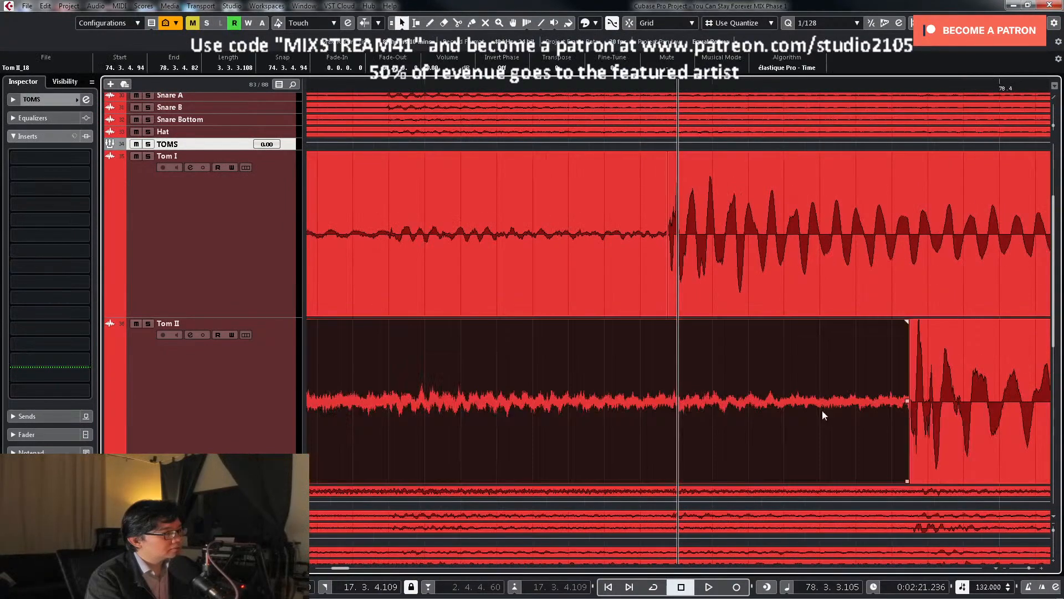
key("space")
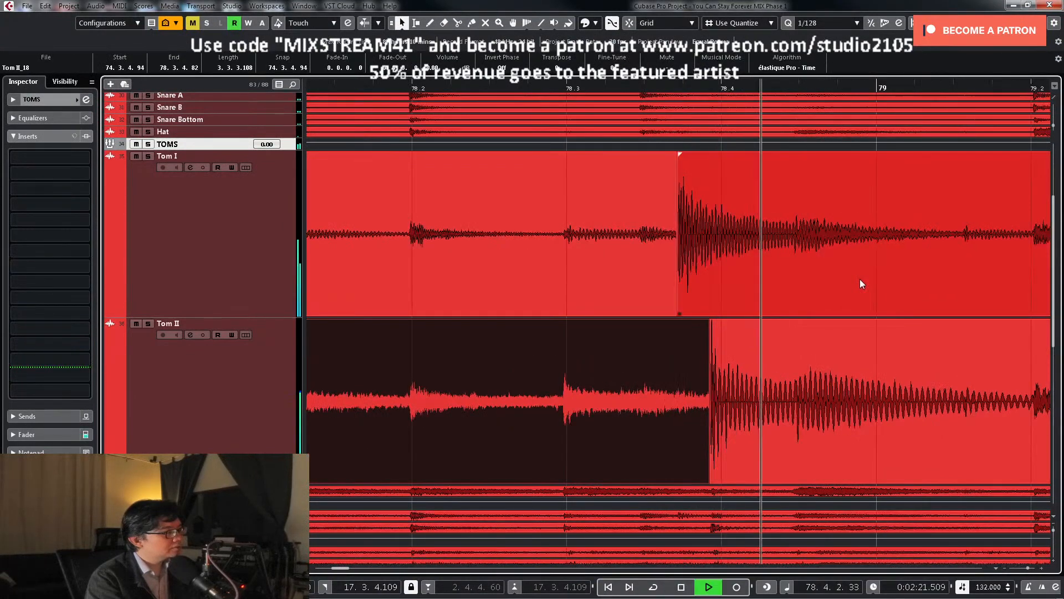
Step: Split the Tom I and Tom II events after the bar 78 tom hits, between 78.4 and bar 79
right_click(503, 269)
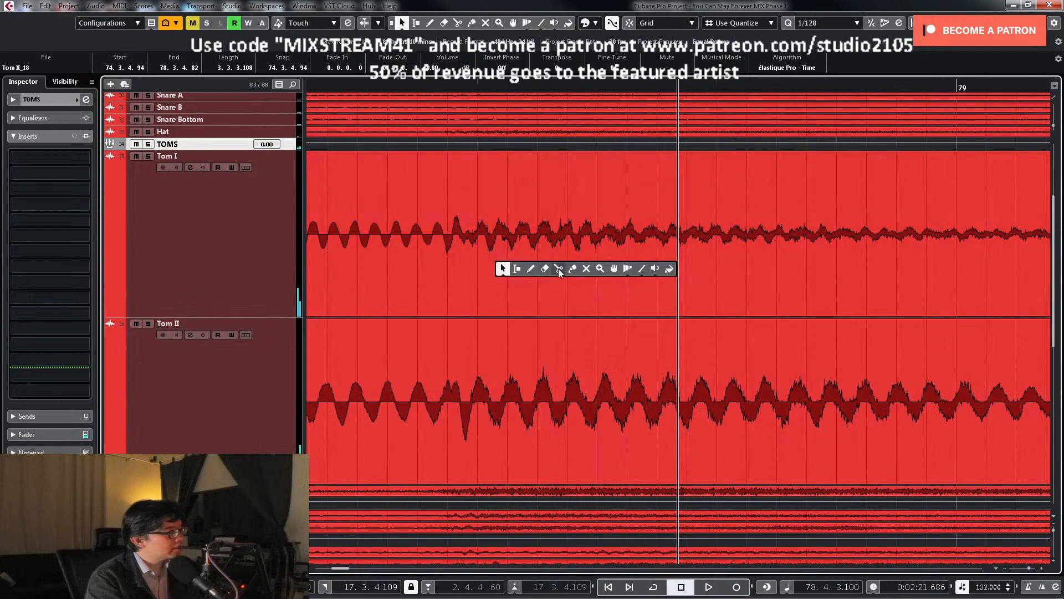
left_click(557, 268)
left_click(443, 269)
left_click(445, 421)
key("1")
Step: Add the Tom I event spanning bars 72 to 78 to the selection with the Tom II bleed section
key("g")
key("g")
key("g")
key("g")
key("g")
key("g")
key("g")
key("g")
key("g")
key("g")
key("g")
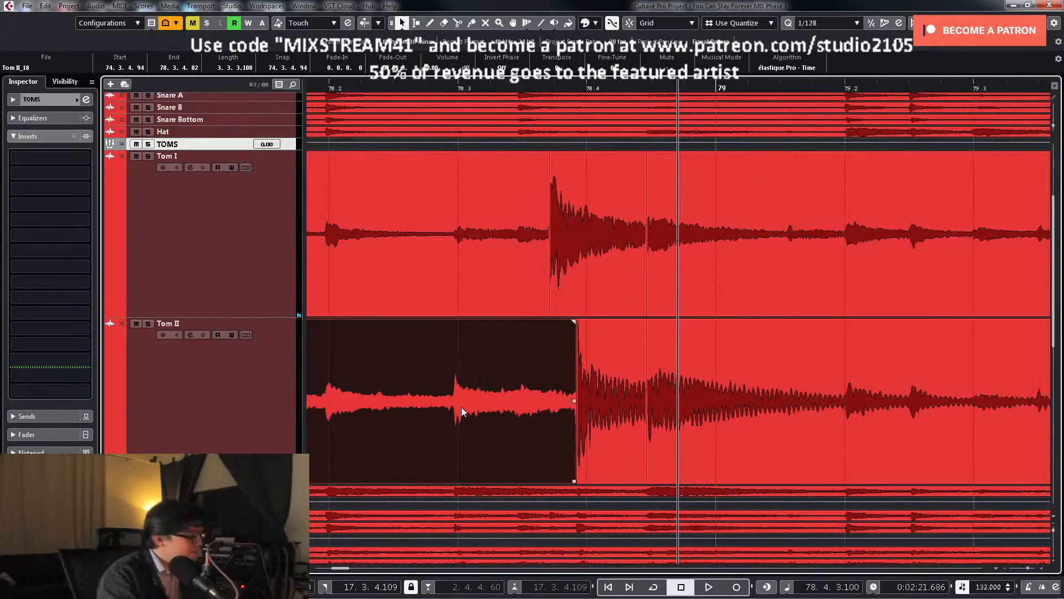
key("g")
key("g")
key("g")
key("g")
key("g")
key("g")
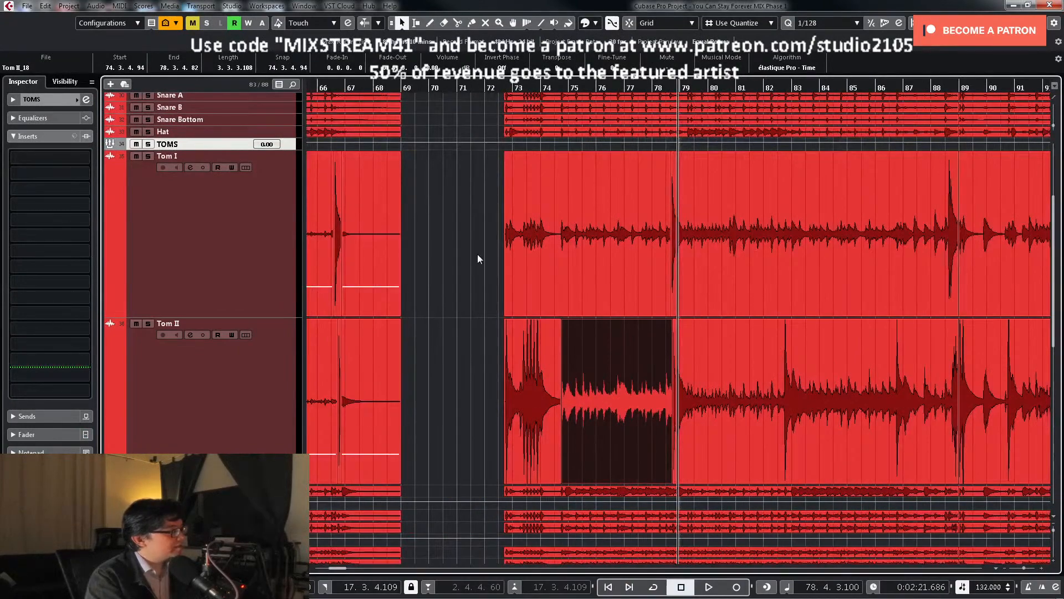
left_click(553, 247, "shift")
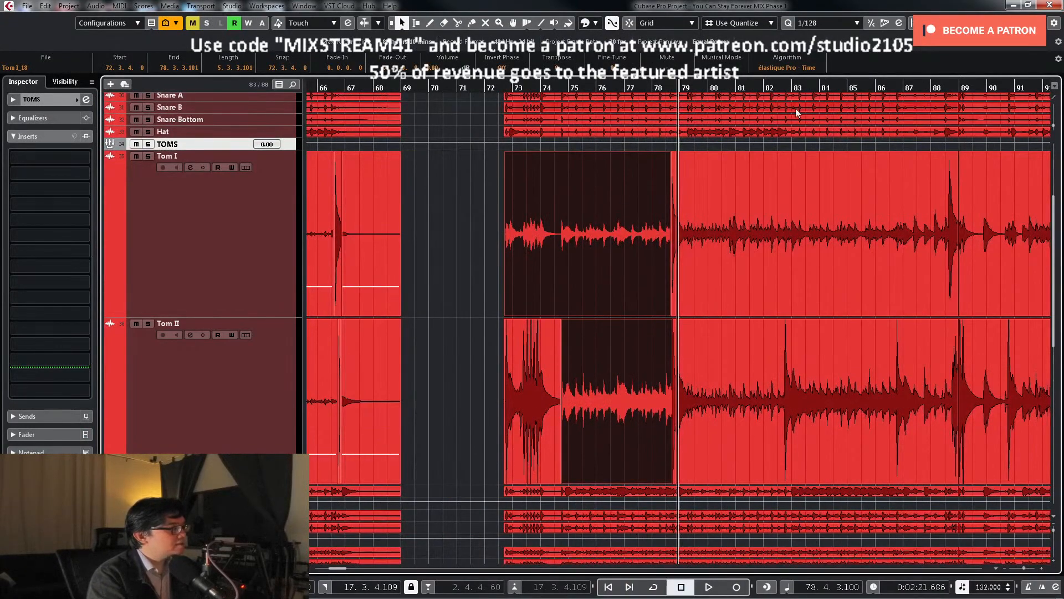
Step: Split the Tom II event around 82.3.4.100, right before the tom hit near 82.4
left_click(776, 88)
key("h")
key("h")
key("h")
key("h")
key("h")
key("h")
key("h")
key("h")
key("h")
key("h")
key("h")
key("h")
key("h")
key("h")
key("h")
key("h")
key("h")
key("h")
right_click(800, 413)
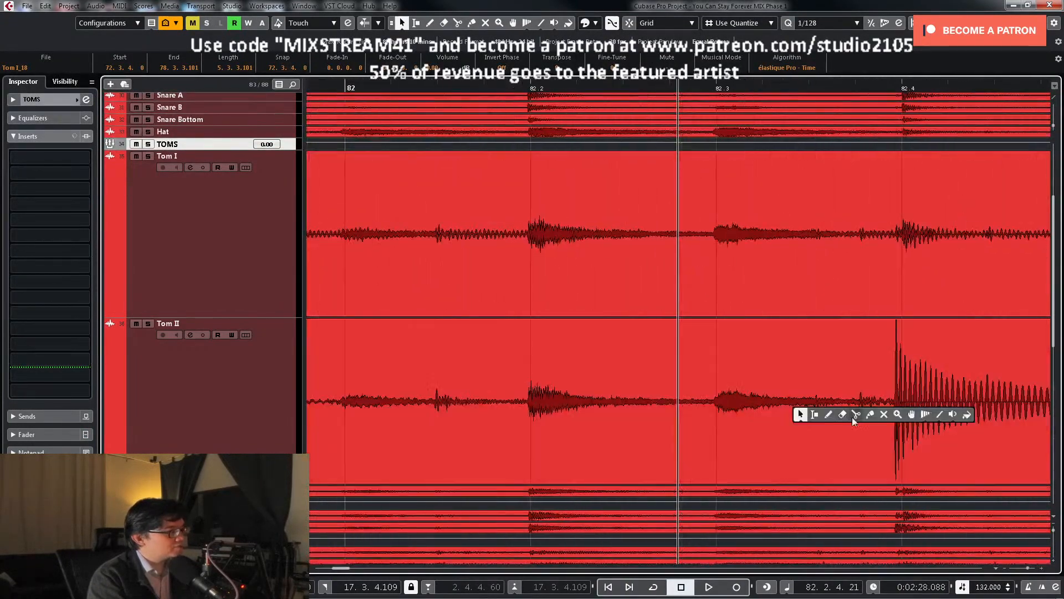
left_click(855, 416)
left_click(893, 90)
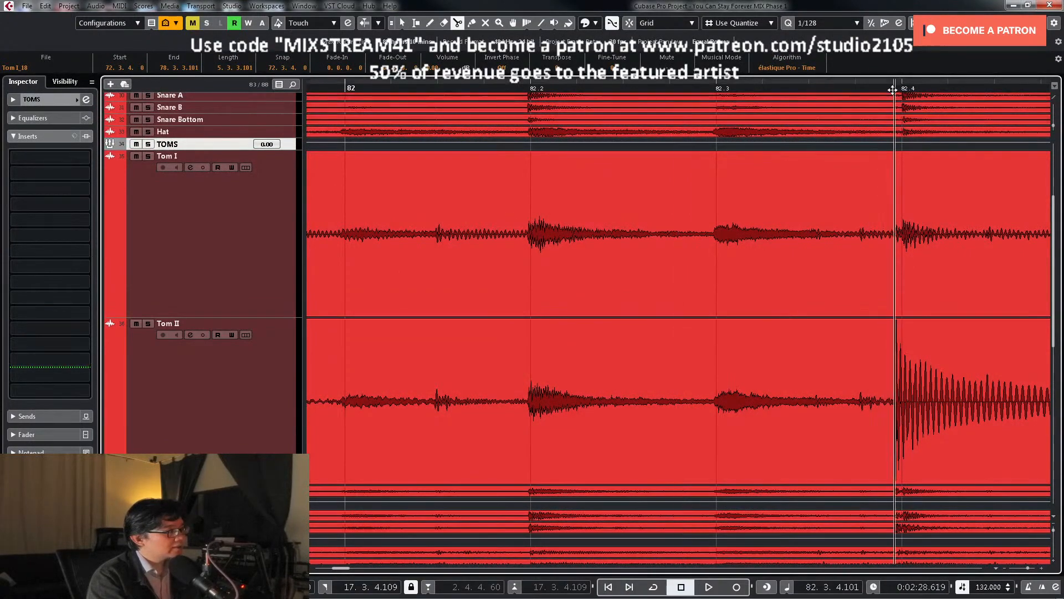
key("h")
key("h")
key("h")
key("h")
key("h")
key("h")
key("h")
key("h")
key("h")
key("h")
key("h")
key("h")
key("h")
key("h")
key("h")
key("h")
key("h")
key("h")
key("h")
key("h")
key("h")
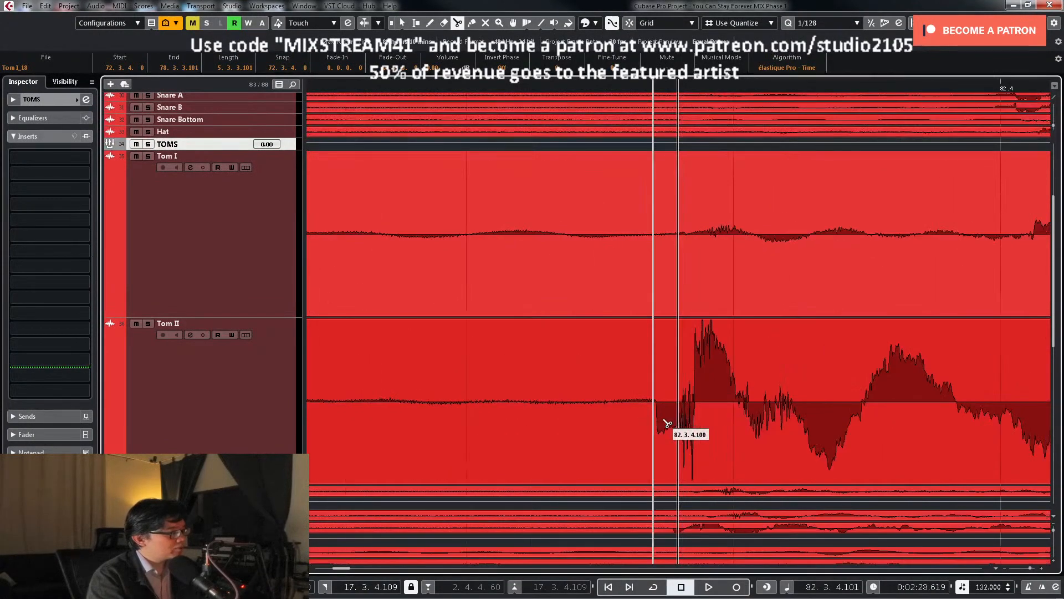
left_click(656, 421)
key("1")
Step: Play back the Tom II hit at 82.4 towards bar 83
key("g")
key("g")
key("g")
key("g")
key("g")
key("g")
key("g")
key("g")
key("g")
key("g")
key("g")
key("g")
key("g")
key("g")
key("g")
key("g")
key("g")
key("g")
key("g")
key("g")
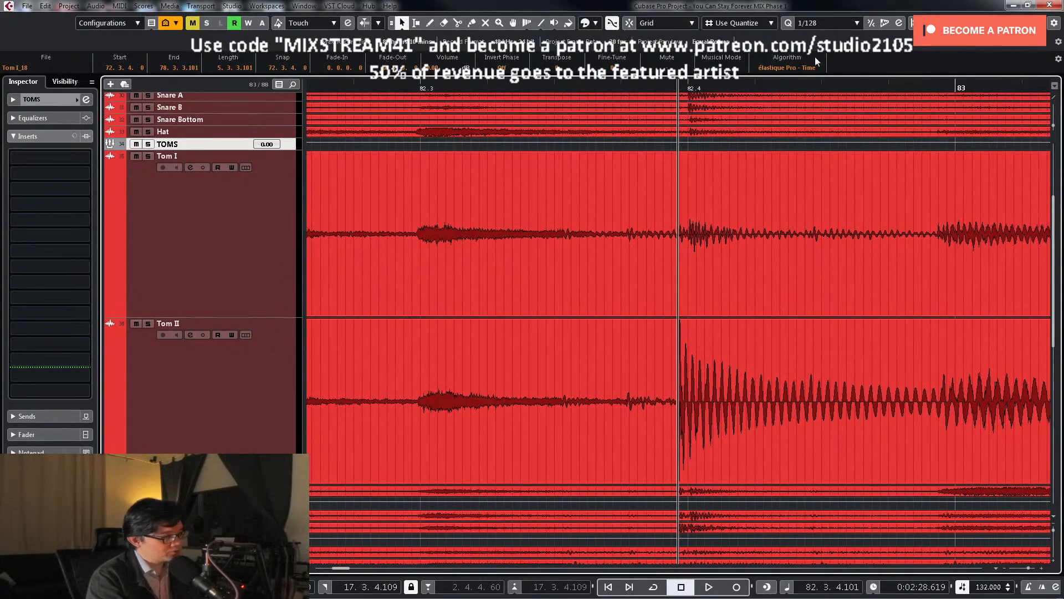
key("g")
key("g")
key("space")
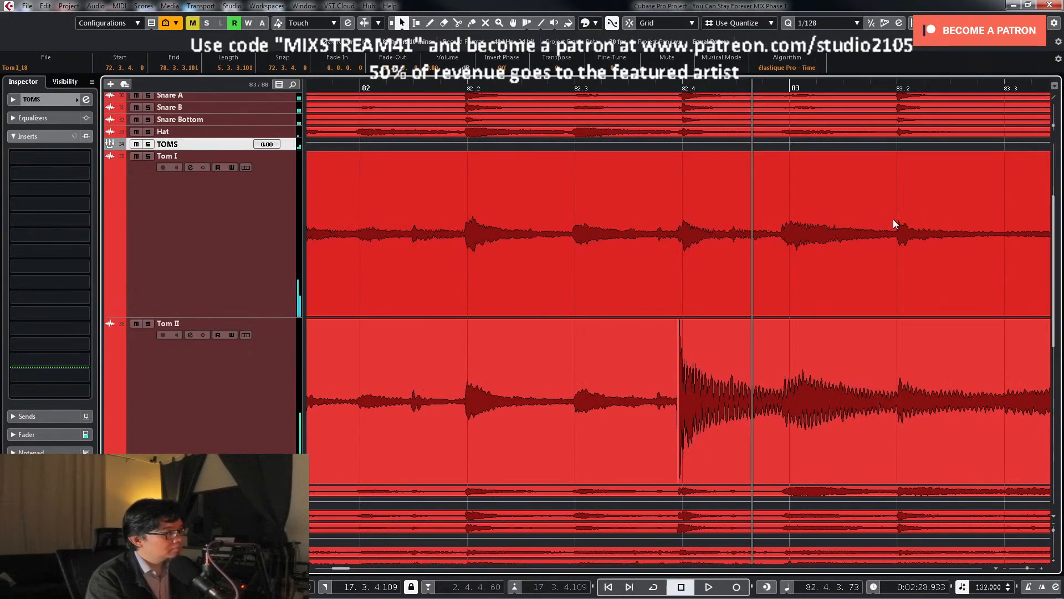
Step: Split the Tom II event at about 82.4.4.75, at the end of the 82.4 tom hit just before bar 83
left_click(780, 87)
key("h")
key("h")
key("h")
key("h")
key("h")
key("h")
key("h")
key("h")
key("h")
key("h")
key("h")
key("h")
key("h")
key("h")
key("h")
key("h")
key("h")
key("h")
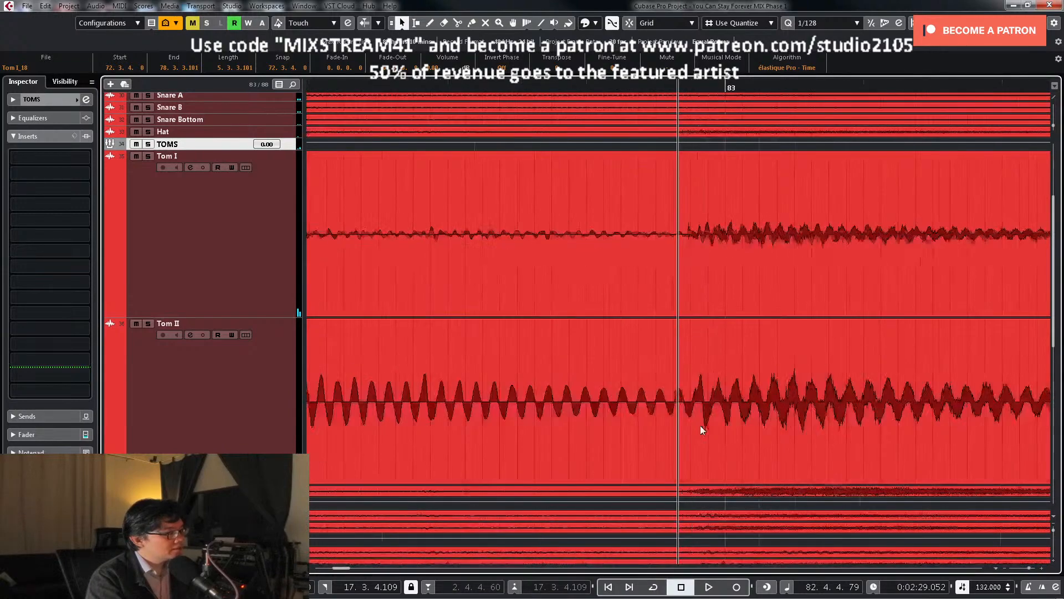
right_click(701, 427)
left_click(762, 435)
key("h")
key("h")
key("h")
key("h")
key("h")
key("h")
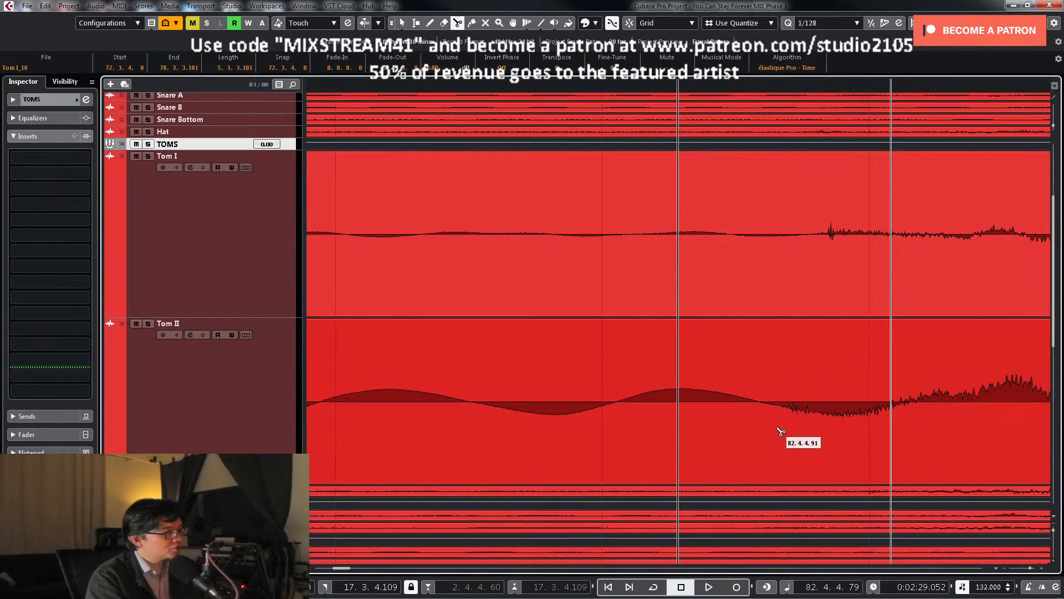
left_click(714, 417)
Step: Split the Tom II event at about 86.3.4.105, right before the tom hit near 86.4
key("1")
key("g")
key("g")
key("g")
key("g")
key("g")
key("g")
key("g")
key("g")
key("g")
key("g")
key("g")
key("g")
key("g")
key("g")
key("g")
key("g")
key("g")
key("g")
key("g")
key("g")
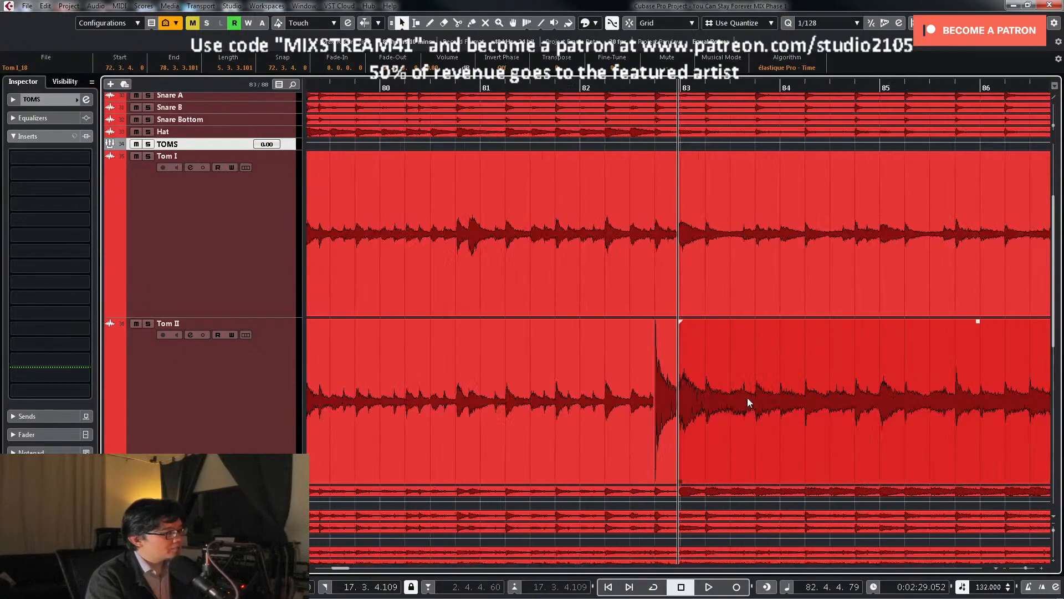
key("g")
key("g")
left_click_drag(885, 89, 860, 402)
right_click(859, 401)
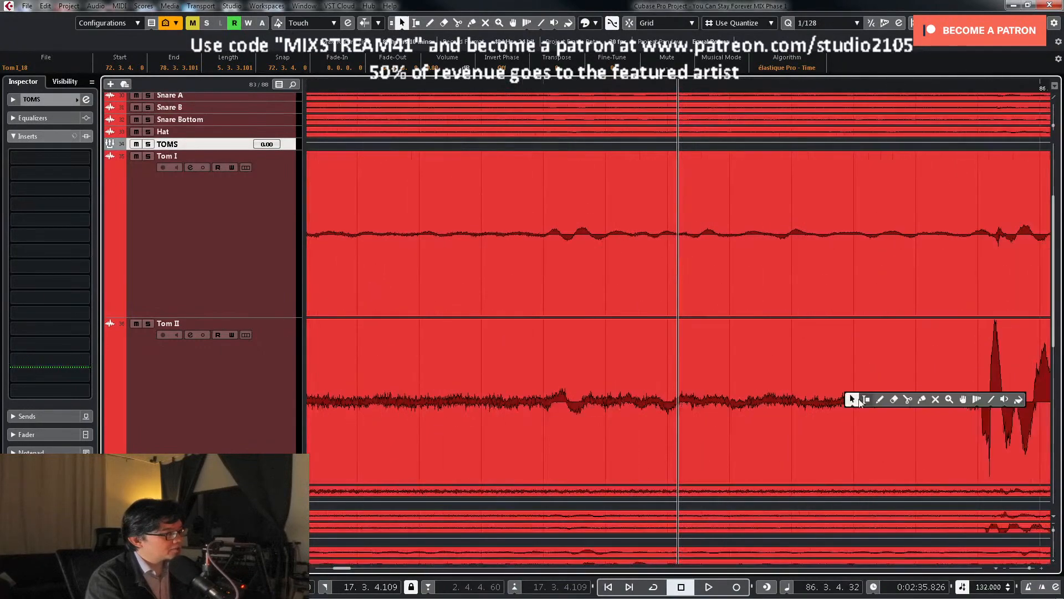
left_click(907, 399)
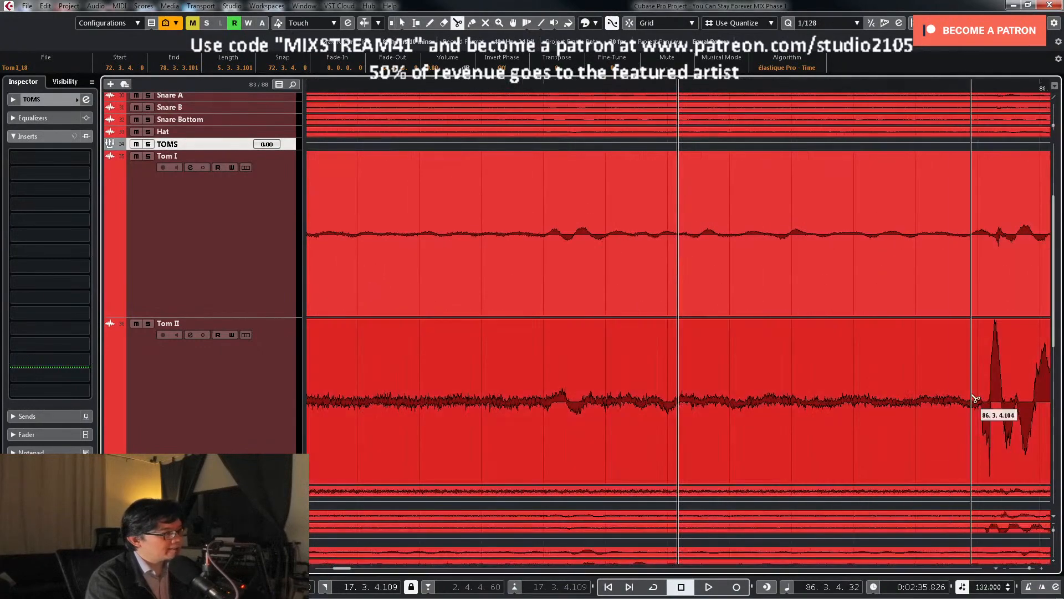
left_click(984, 427)
left_click_drag(979, 86, 714, 437)
left_click(758, 436)
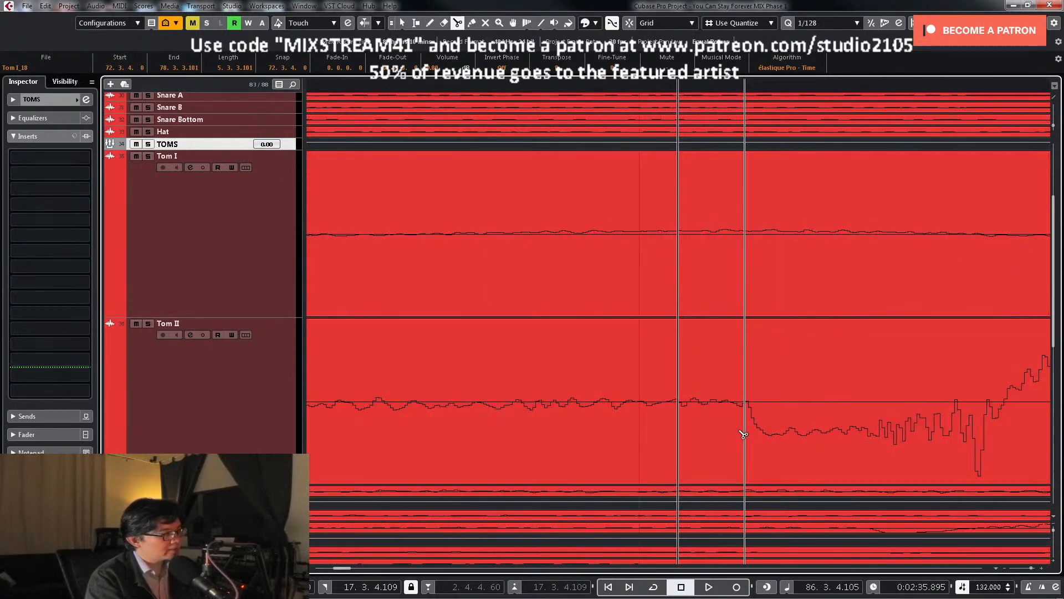
Step: Select the Tom II bleed section between the 82.4 and 86.4 hits, and play back the 86.4 hit
key("1")
key("g")
key("g")
key("g")
key("space")
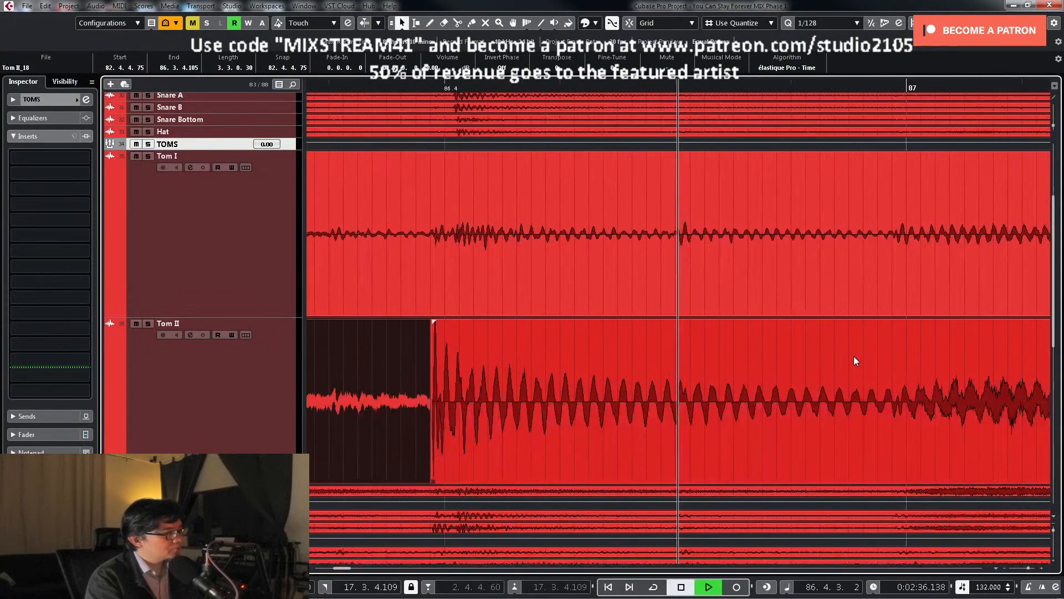
Step: Split the Tom II event just before bar 87, after the 86.4 tom hit
key("h")
key("h")
right_click(584, 415)
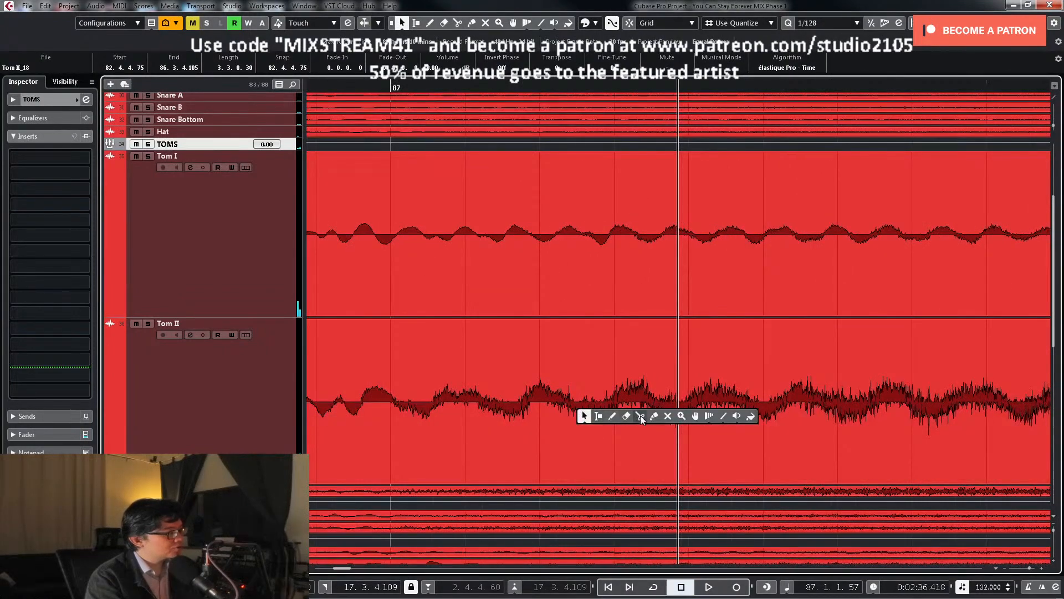
left_click(641, 413)
key("g")
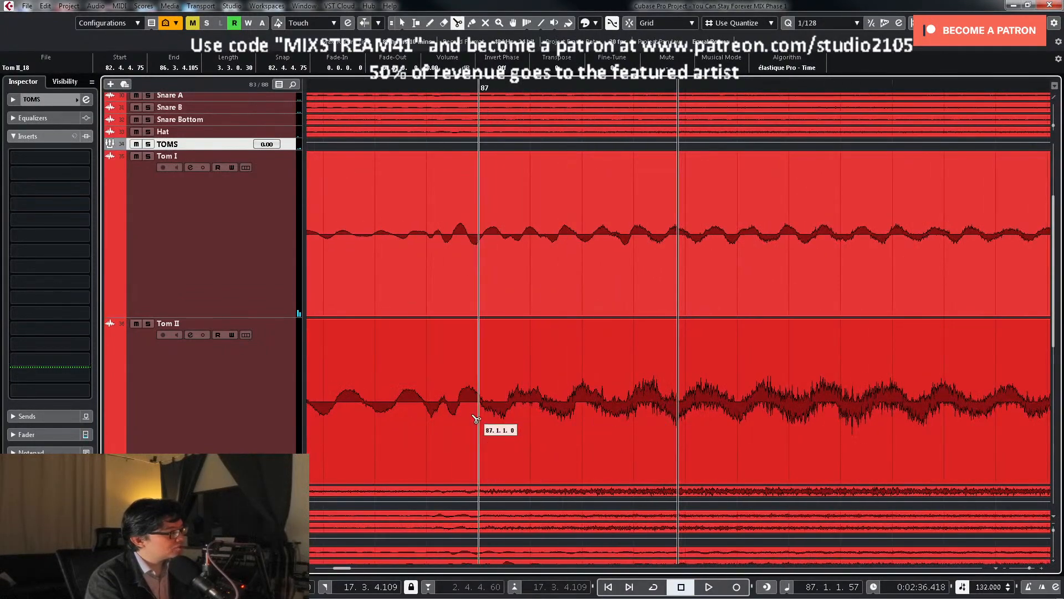
right_click(438, 416)
left_click(439, 415)
Step: Split the Tom I event right before its tom hit between 88.3 and 88.4
key("g")
key("g")
key("g")
key("g")
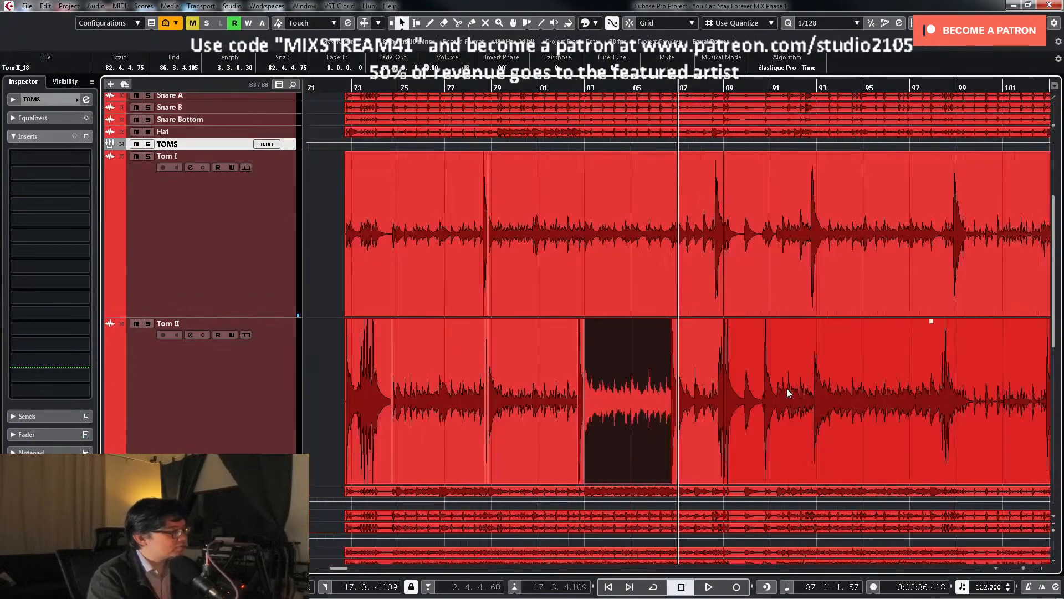
key("h")
key("h")
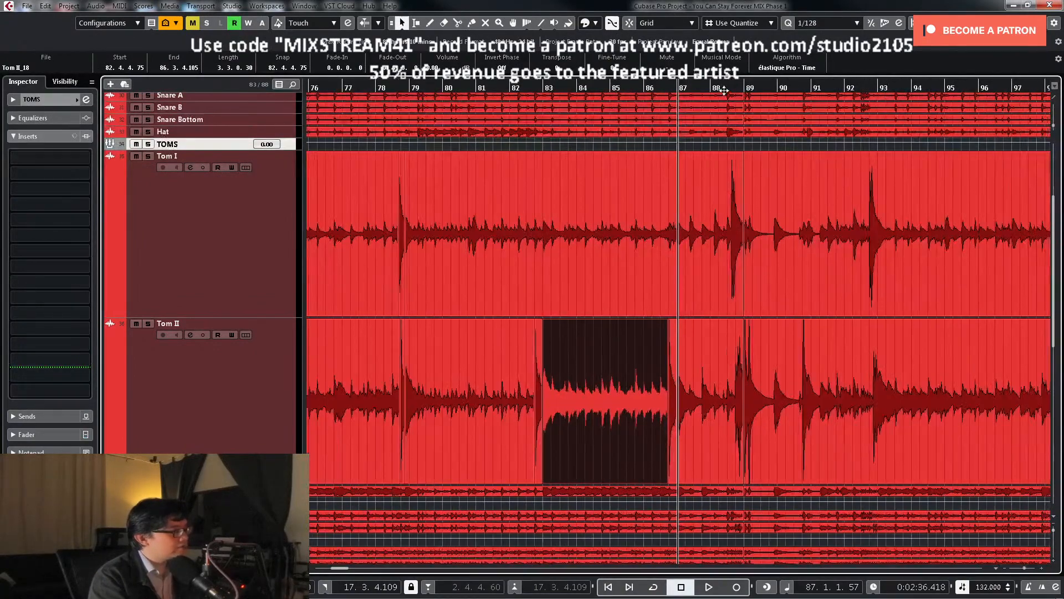
left_click(724, 90)
key("h")
key("h")
key("h")
key("h")
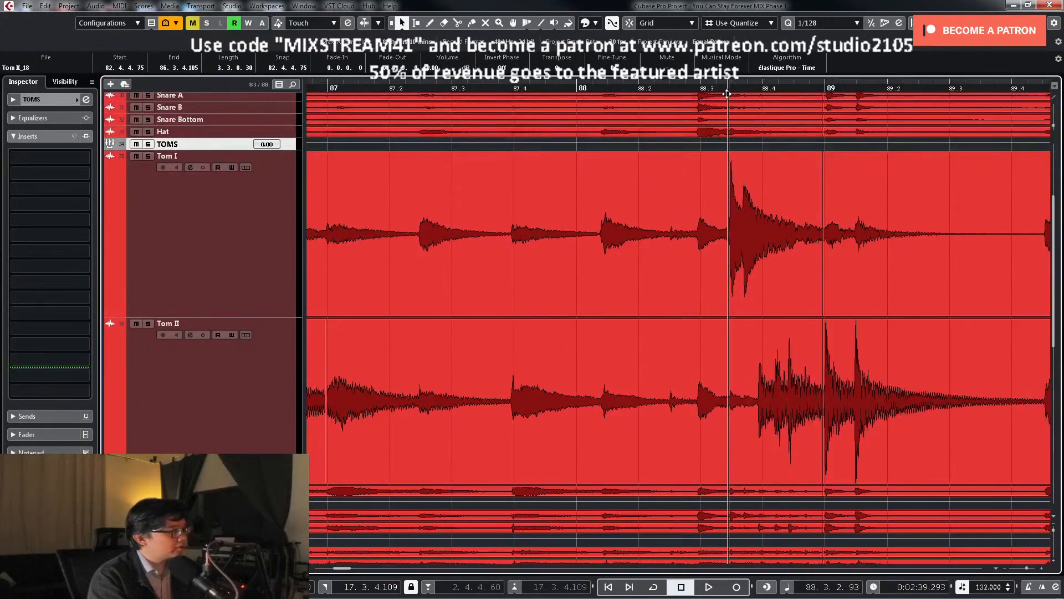
key("h")
key("h")
key("h")
key("h")
key("h")
key("h")
key("h")
key("h")
key("h")
key("h")
right_click(708, 294)
left_click(765, 292)
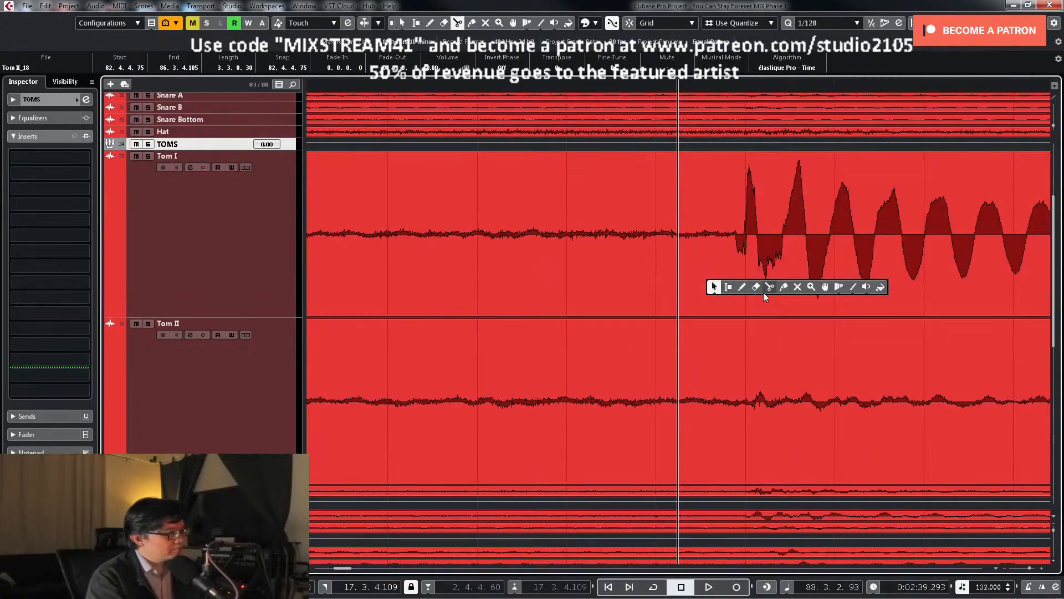
left_click(735, 271)
Step: Split the Tom II event around 88.3.4.84, right before the tom hits starting near 88.4
key("g")
key("g")
key("g")
key("g")
key("g")
key("g")
key("g")
key("g")
key("g")
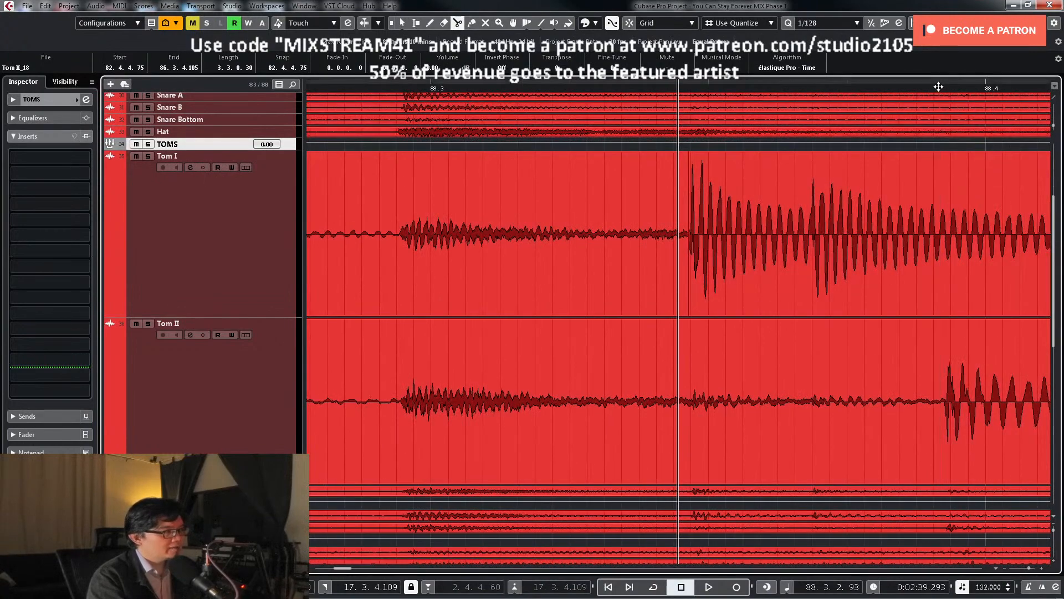
key("h")
key("h")
key("h")
key("h")
key("h")
key("h")
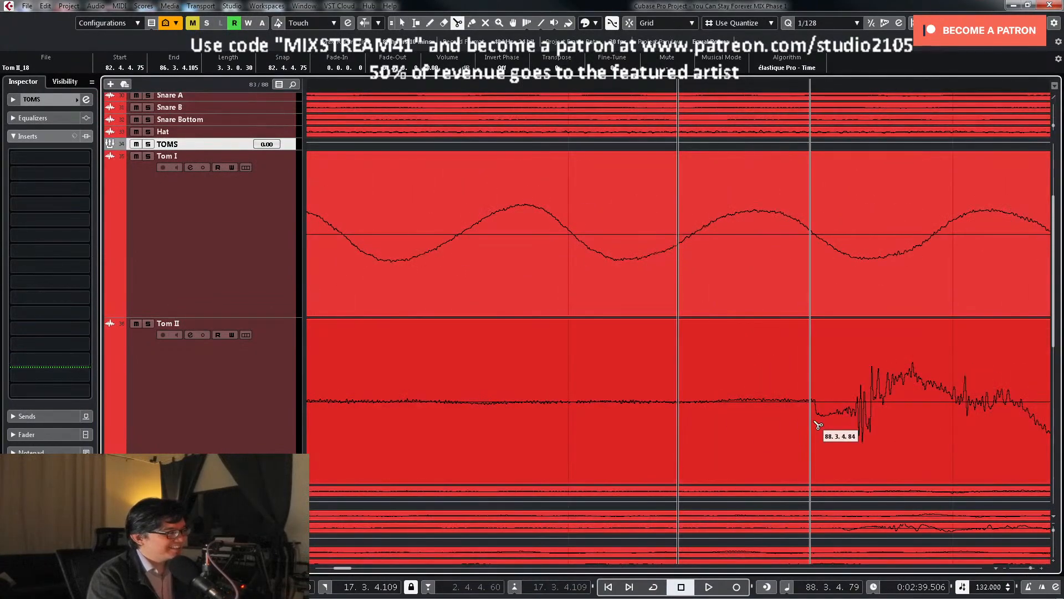
left_click(822, 425)
Step: Play back the Tom I and Tom II hits from 88.4 through bar 89 towards bar 90
key("g")
key("g")
key("g")
key("g")
key("g")
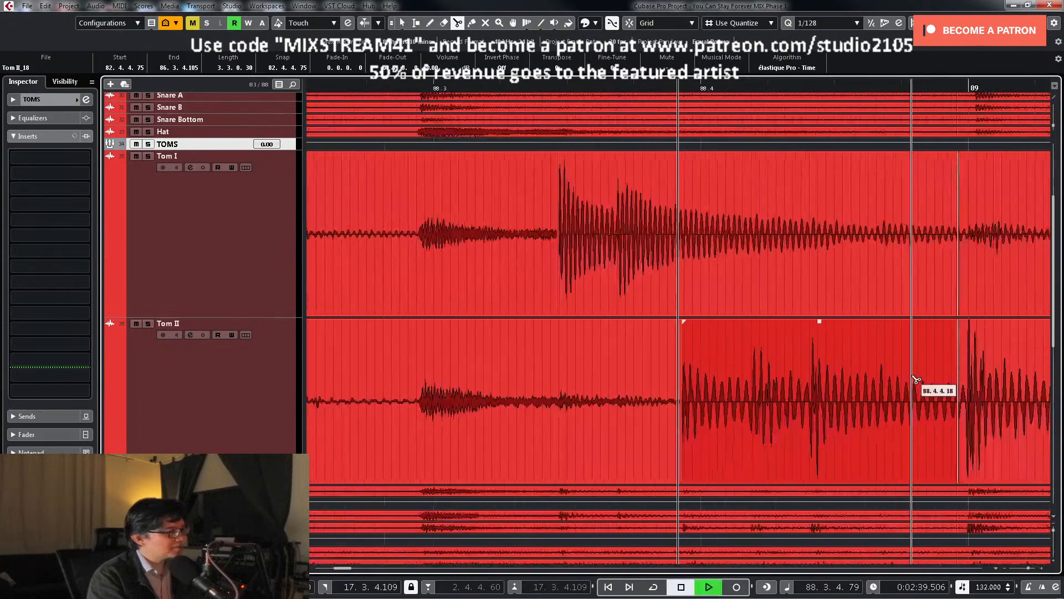
key("space")
key("g")
key("g")
key("g")
key("space")
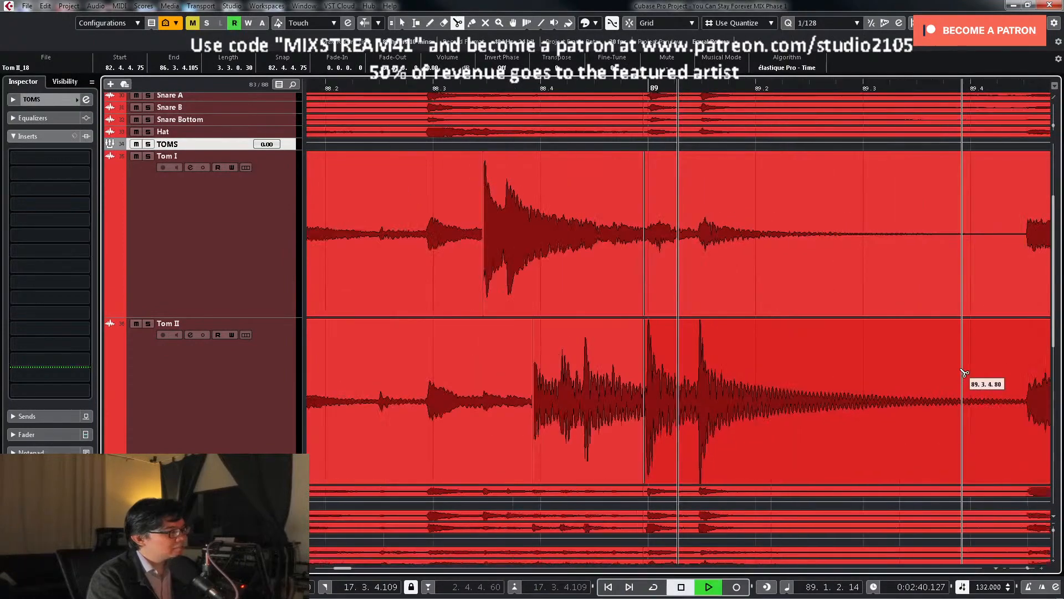
key("space")
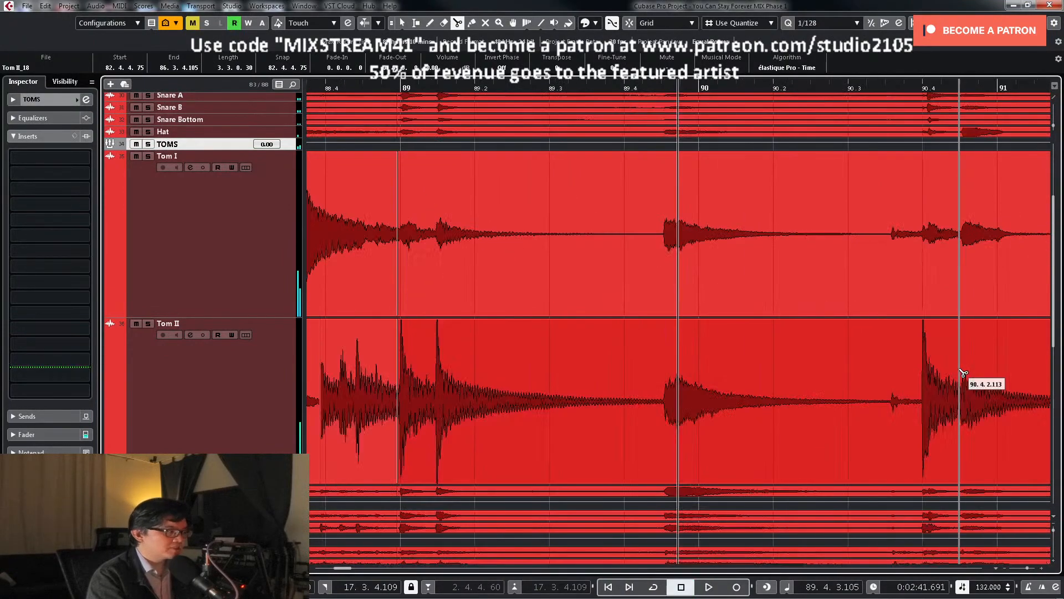
Step: Split the Tom II event around 89.4.3.14, right before the bleed that leads into bar 90
key("h")
key("h")
key("h")
key("h")
left_click(448, 431)
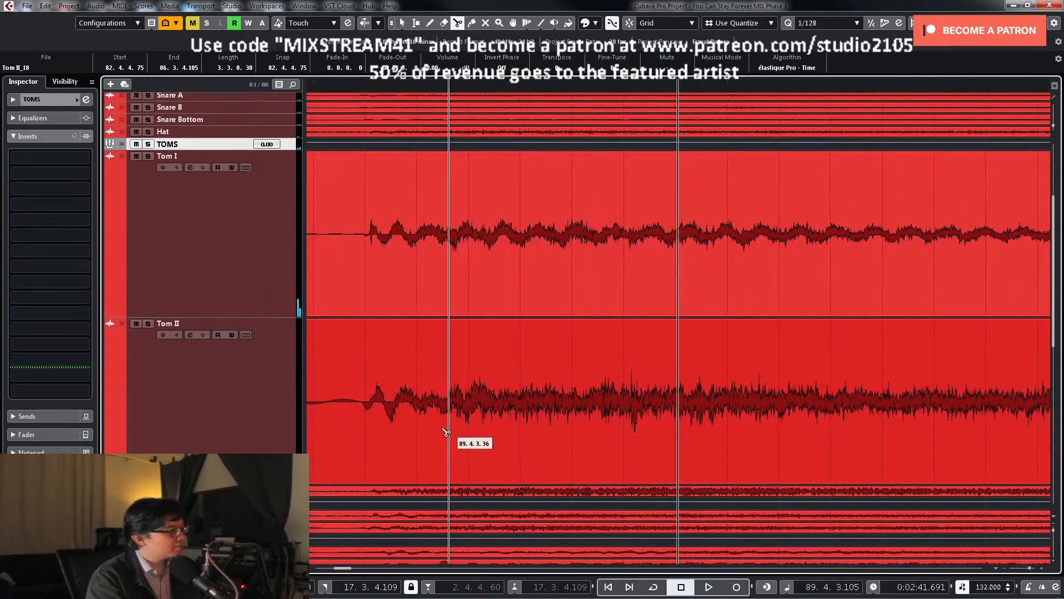
left_click(360, 428)
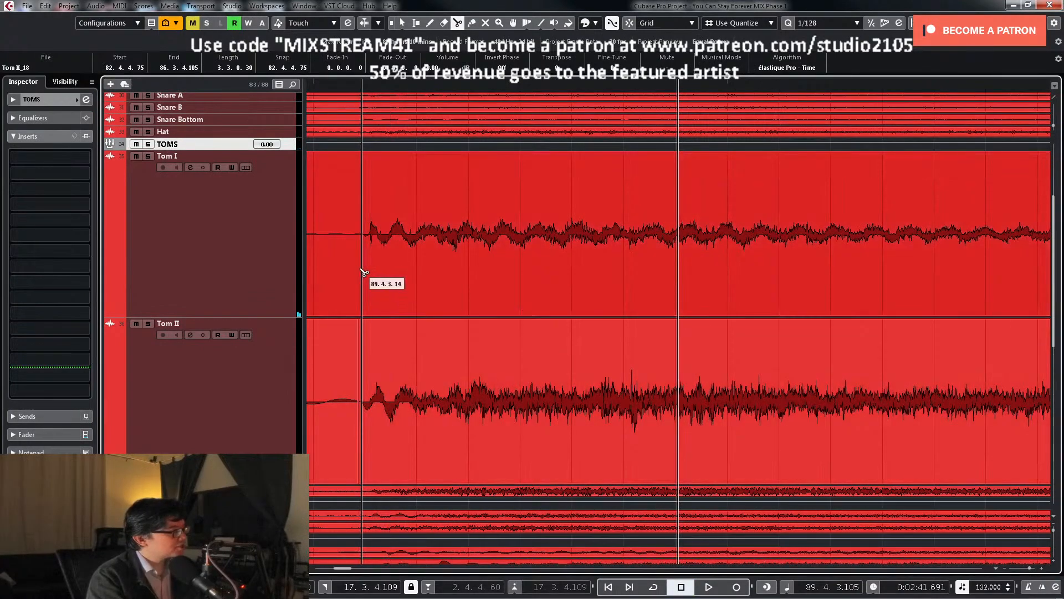
Step: Split the Tom I event at 89.4.3.14, right before the bleed that leads into bar 90
left_click(363, 268)
key("1")
key("g")
Step: Lower the Tom I and Tom II bleed events between the tom hits, from about bar 73 up to 89.4.3, by 15.14 dB
left_click(521, 271)
key("g")
key("g")
key("g")
key("g")
key("g")
key("g")
key("g")
key("g")
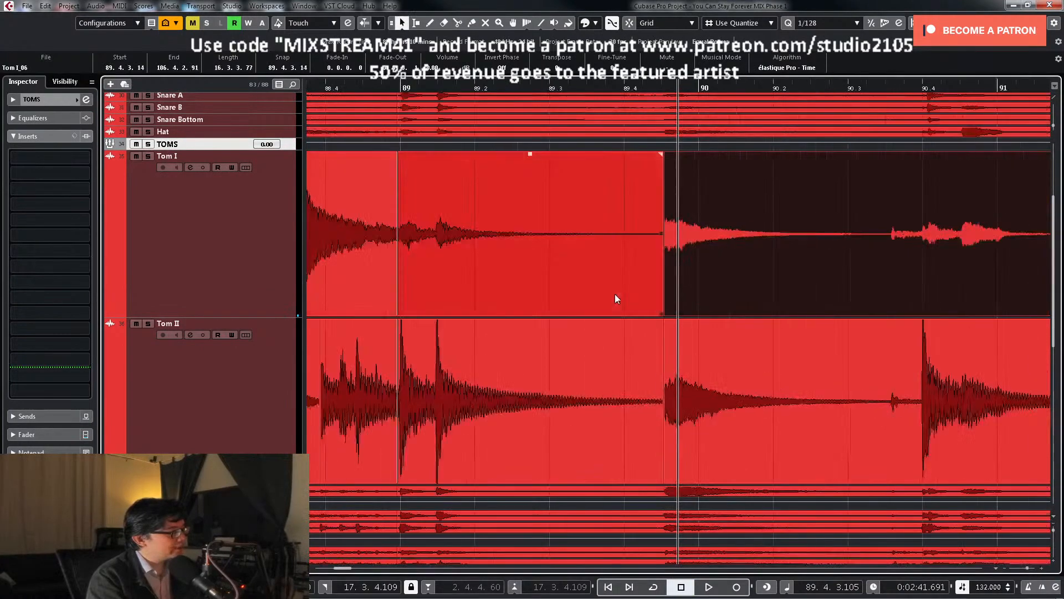
key("g")
key("g")
key("g")
key("g")
key("g")
left_click(431, 270)
left_click(423, 339, "shift")
left_click(552, 239, "shift")
left_click(512, 349, "shift")
left_click(600, 348, "shift")
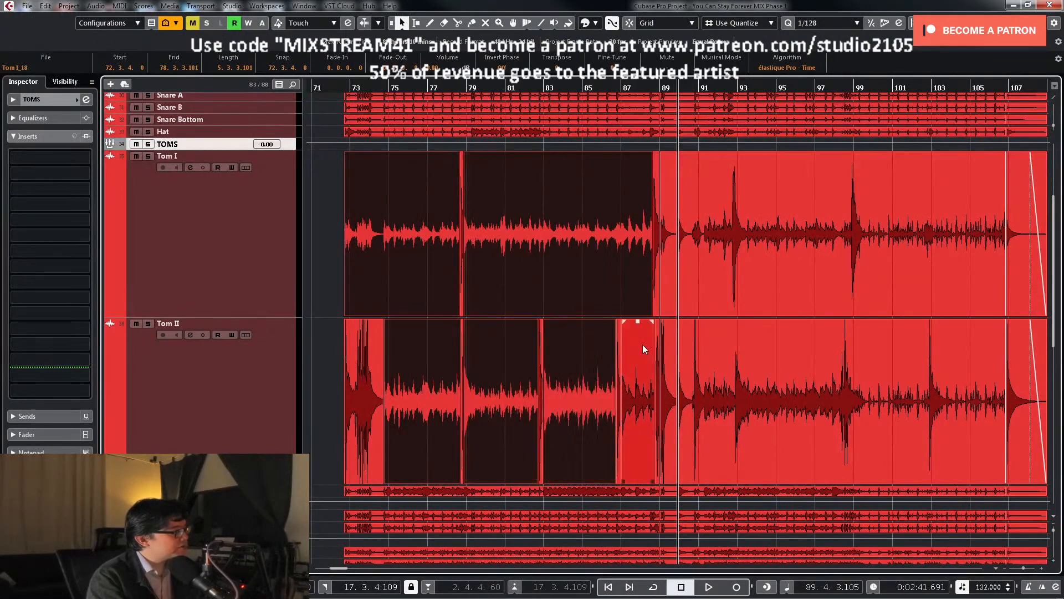
left_click(643, 347, "shift")
key("h")
key("h")
key("h")
key("h")
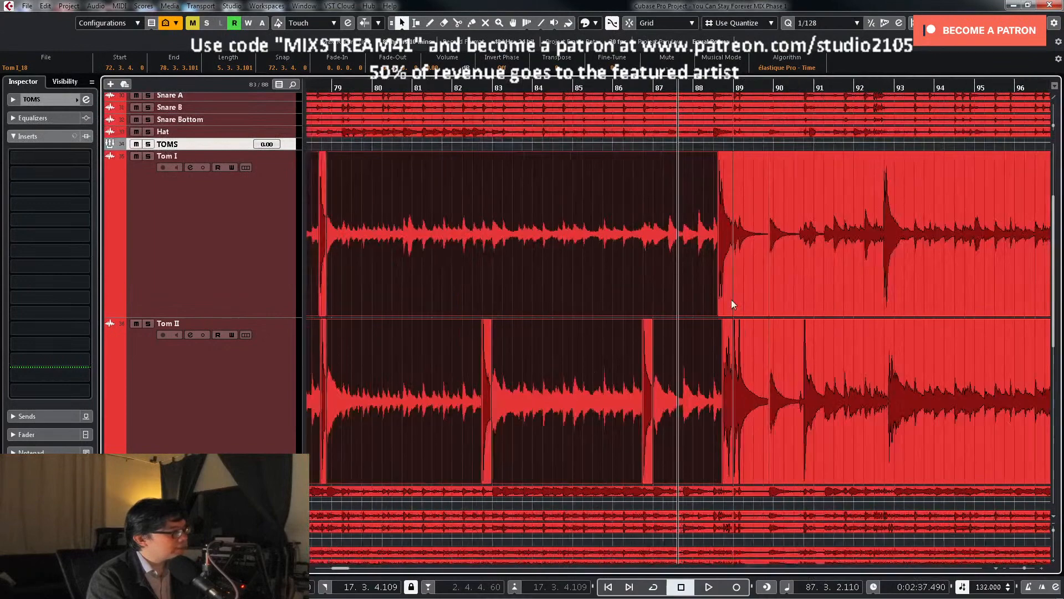
left_click(799, 176, "shift")
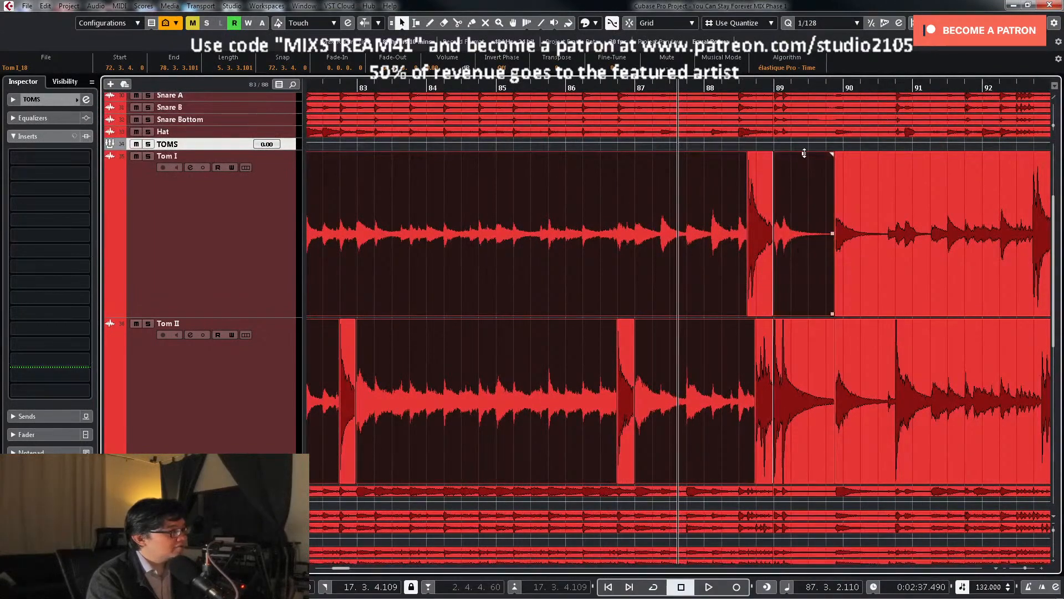
left_click_drag(805, 153, 796, 269)
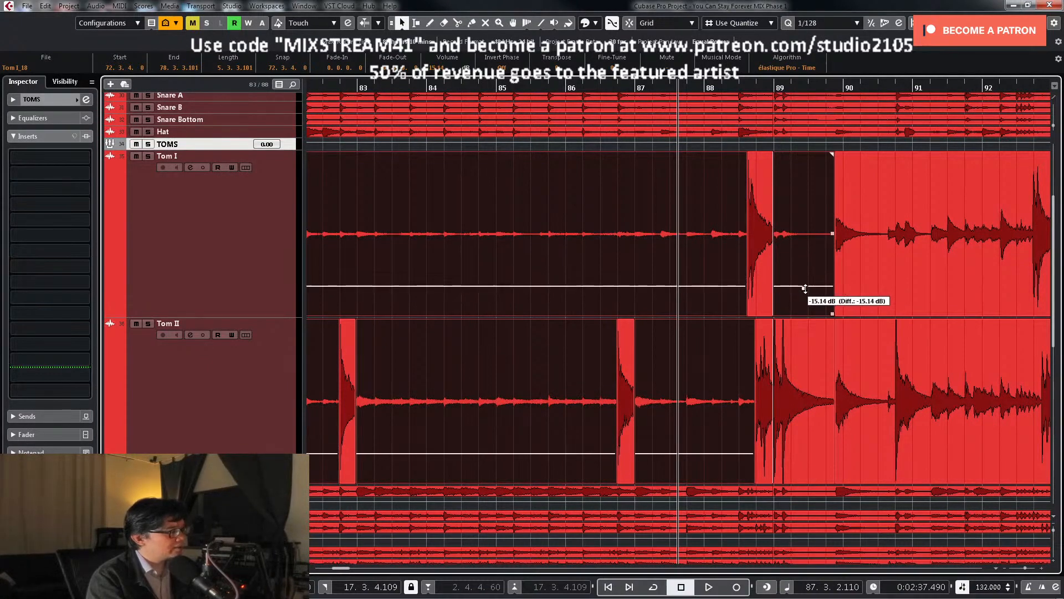
Step: Split the Tom II event right before its tom hit at about 90.4
left_click(892, 87)
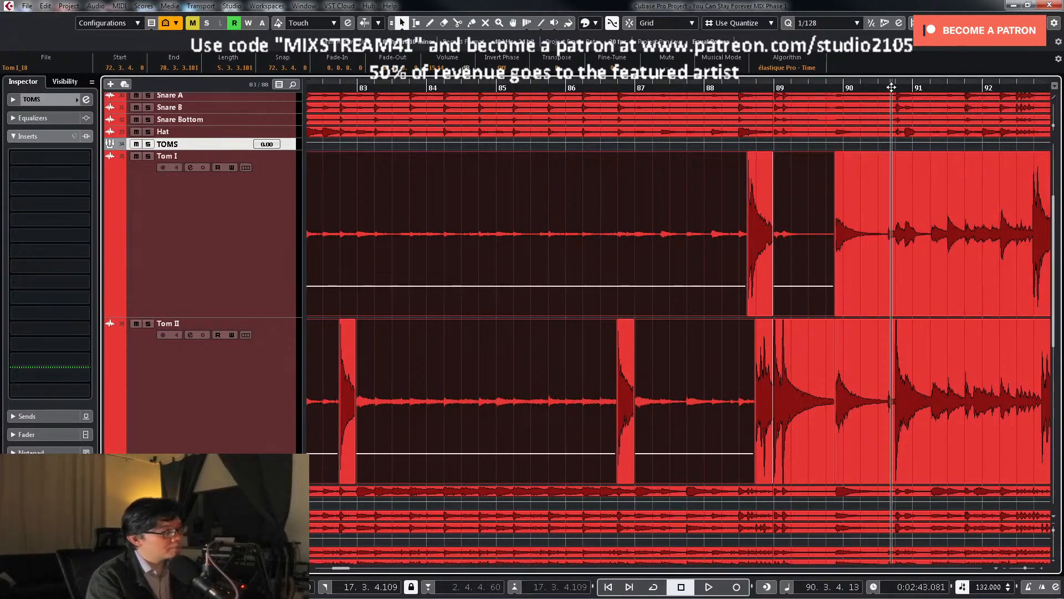
key("h")
key("h")
key("h")
key("h")
key("h")
key("h")
key("h")
right_click(743, 439)
left_click(799, 440)
key("h")
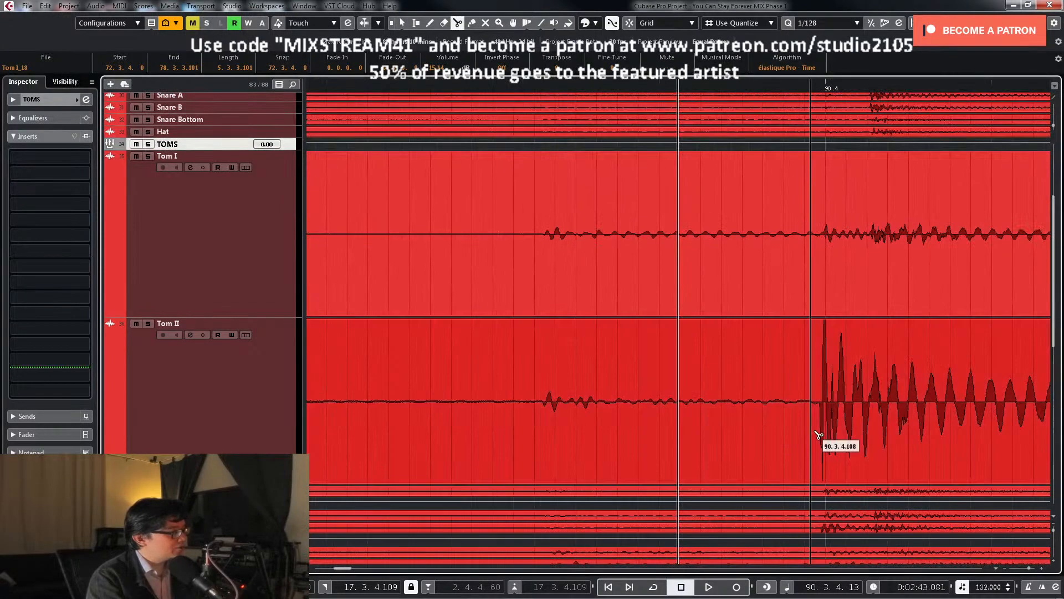
key("h")
left_click(843, 436)
Step: Play back the Tom II hit at 90.4 and split the event around 90.4.3, right before the bleed leading into bar 91
key("g")
key("g")
key("g")
key("g")
key("g")
key("space")
key("space")
key("h")
key("h")
key("h")
key("h")
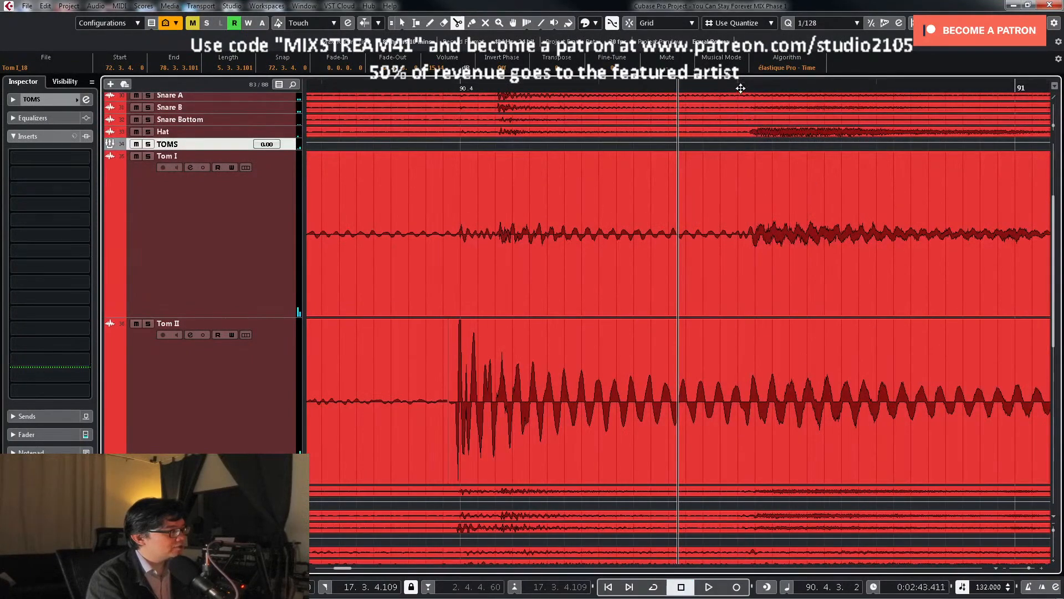
key("h")
key("h")
key("h")
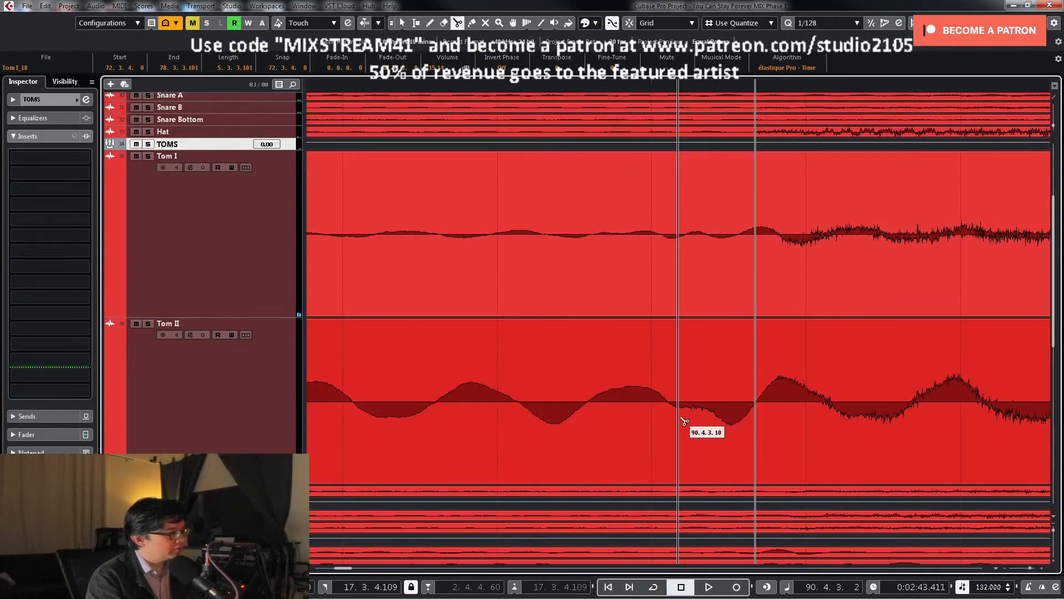
left_click(670, 421)
key("1")
Step: Play back both tom tracks from 90.4 into the next tom hits around 92.4
key("g")
key("g")
key("g")
key("g")
key("g")
key("g")
key("g")
key("g")
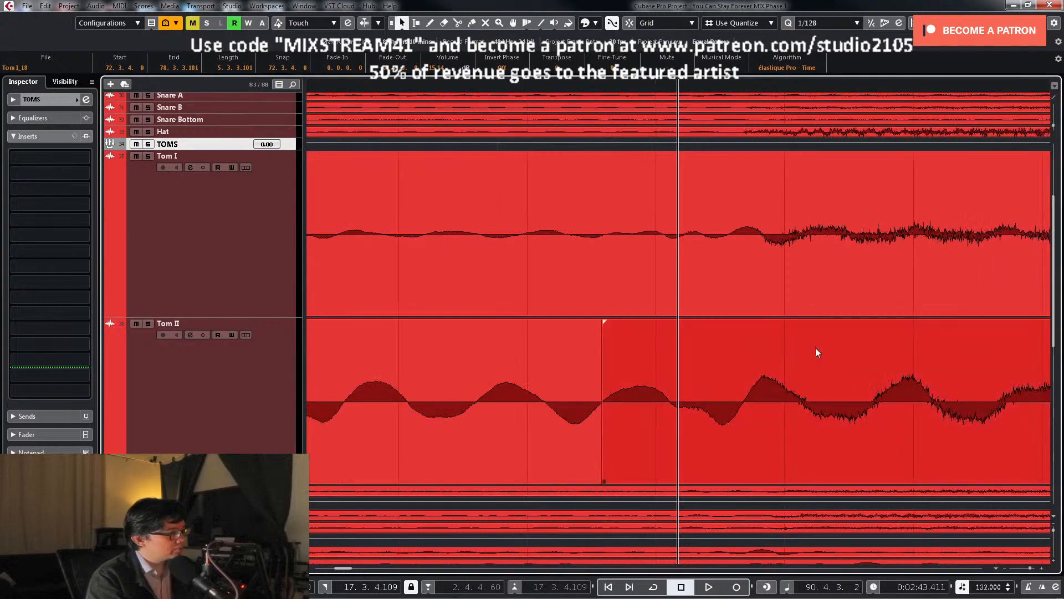
key("g")
key("space")
right_click(856, 359)
left_click(834, 347)
key("h")
key("h")
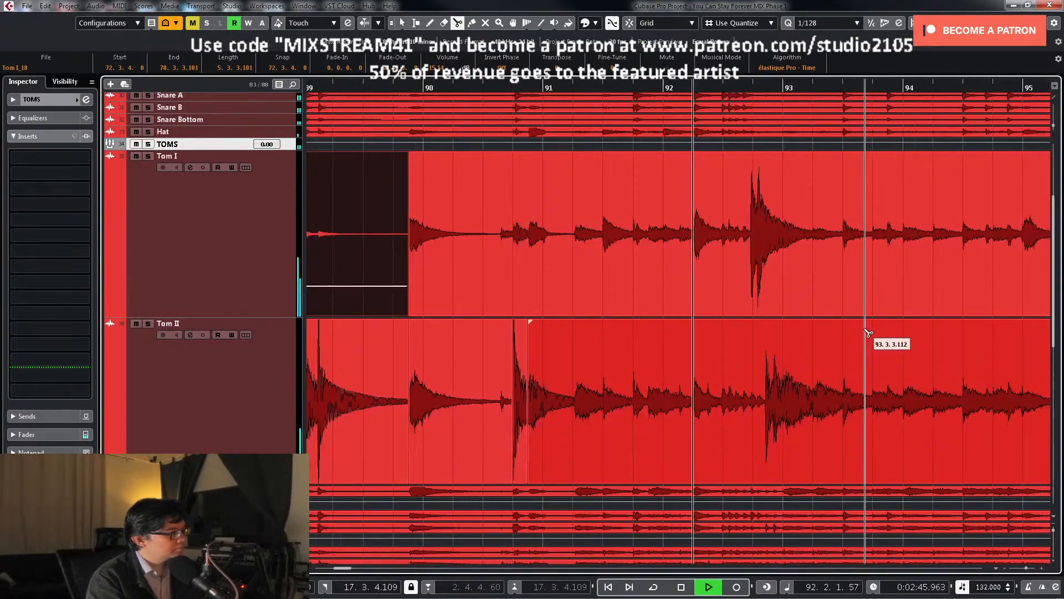
key("space")
Step: Split the Tom I event at 92.3.4.76 and the Tom II event after 92.4.2, each right before its tom hit
key("h")
key("h")
key("h")
key("h")
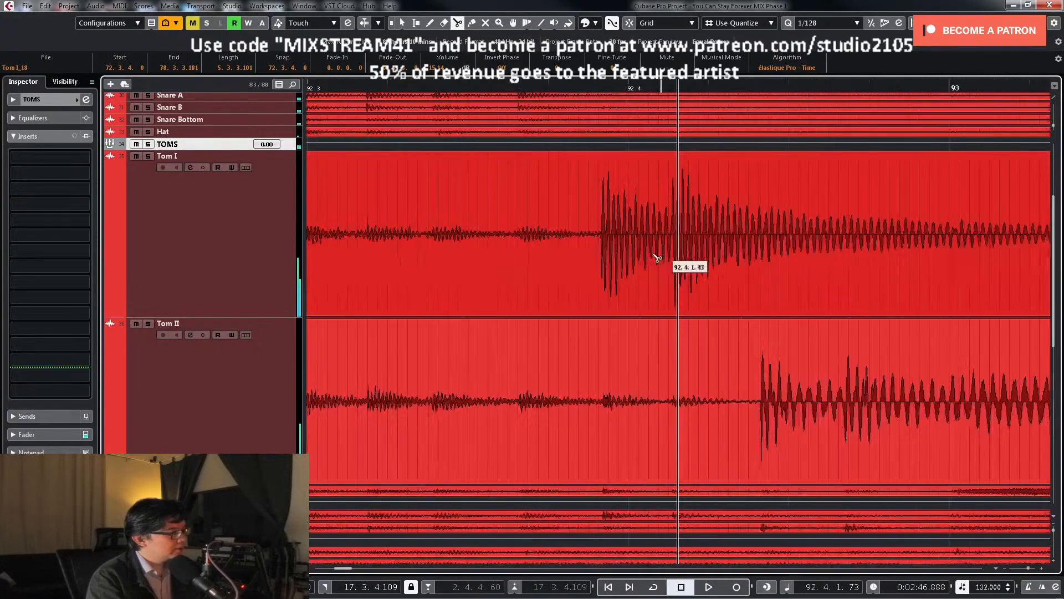
left_click(518, 277)
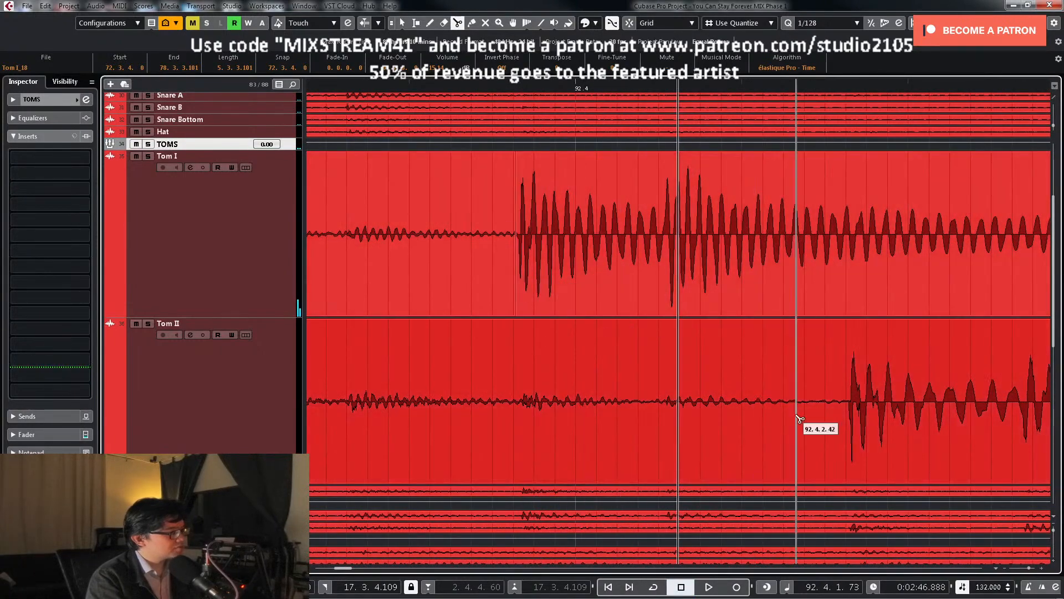
left_click(852, 436)
Step: Play back the hits after 92.4 and split the Tom II and Tom I events at the start of bar 93
key("g")
key("g")
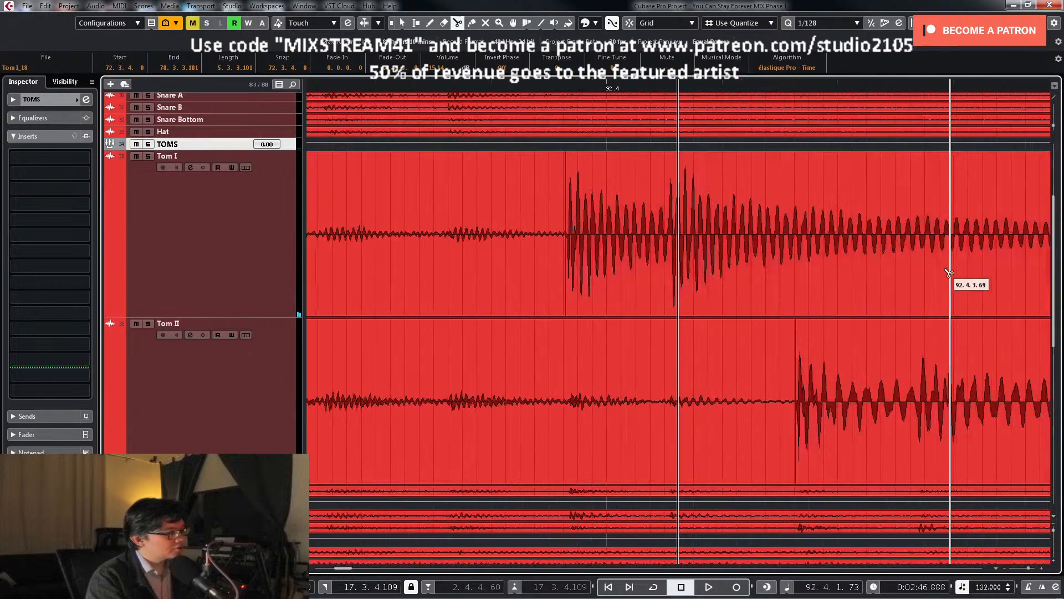
key("space")
key("space")
key("h")
key("h")
key("h")
key("h")
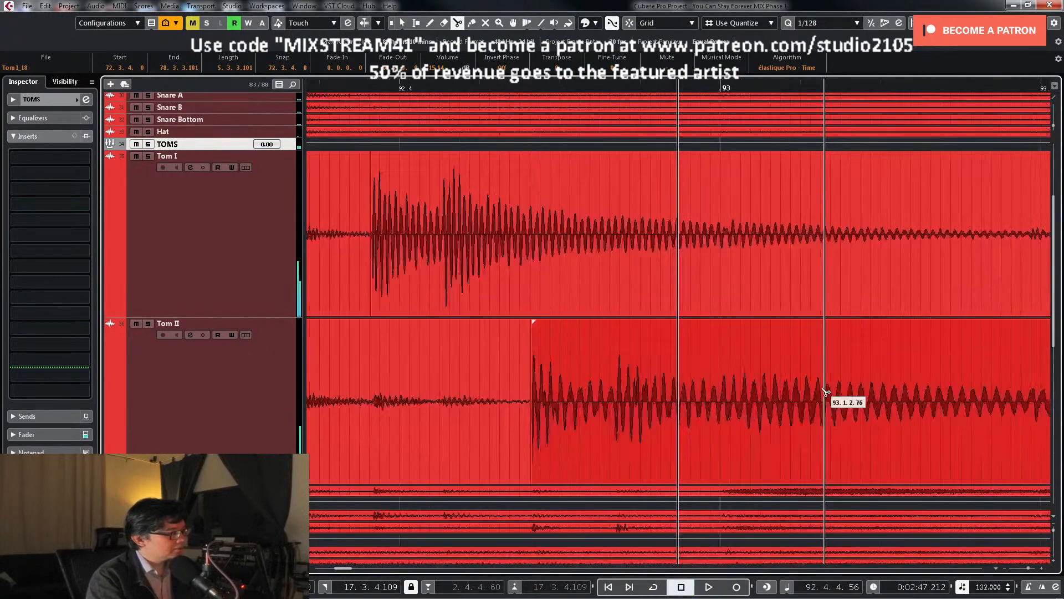
left_click(784, 414)
left_click(789, 259)
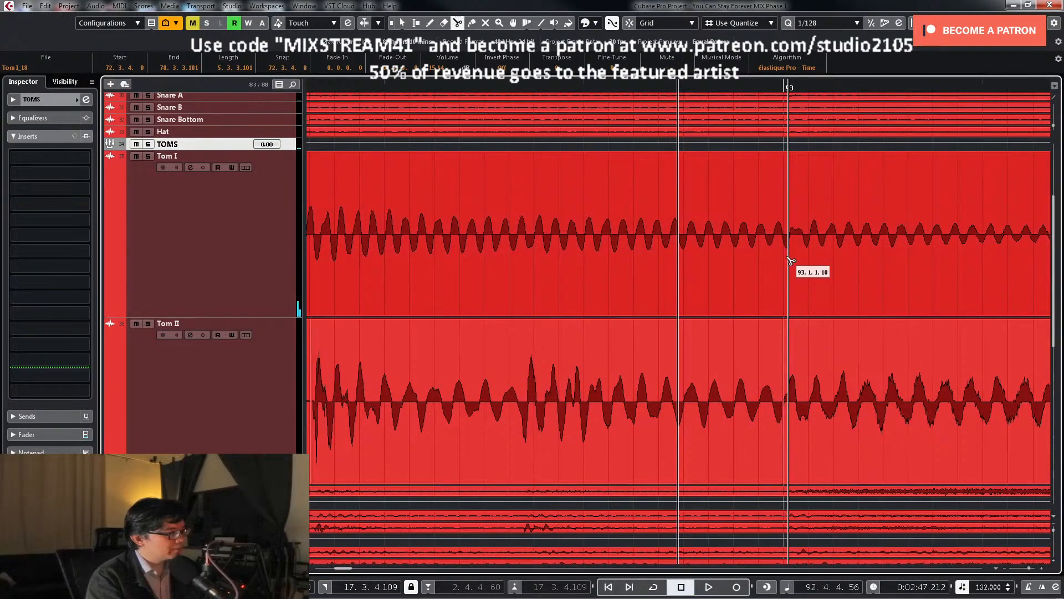
key("1")
Step: Lower the Tom I and Tom II bleed events between 89.4.3 and the hits near 92.4 to the level of the earlier lowered sections
key("g")
key("g")
key("g")
key("g")
key("g")
key("g")
key("g")
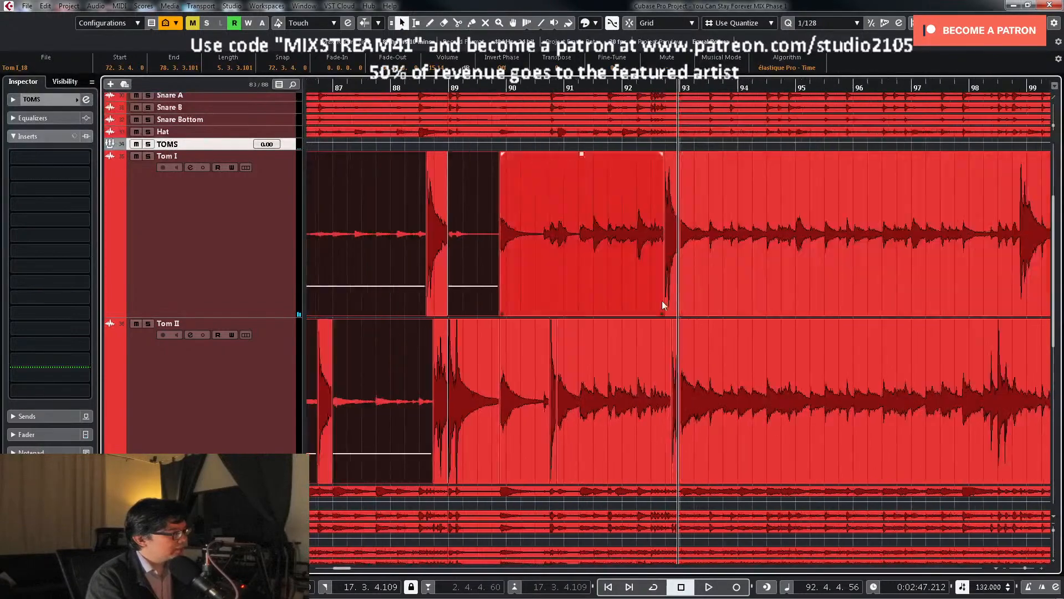
left_click(484, 380)
key("h")
key("g")
key("h")
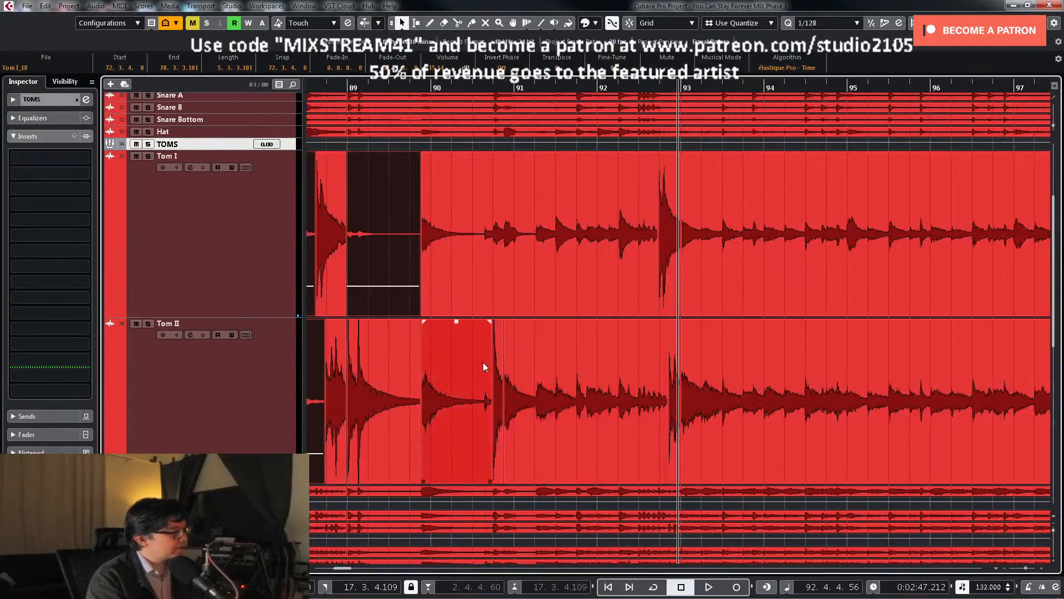
left_click(482, 360)
left_click(507, 257, "shift")
left_click(581, 354, "shift")
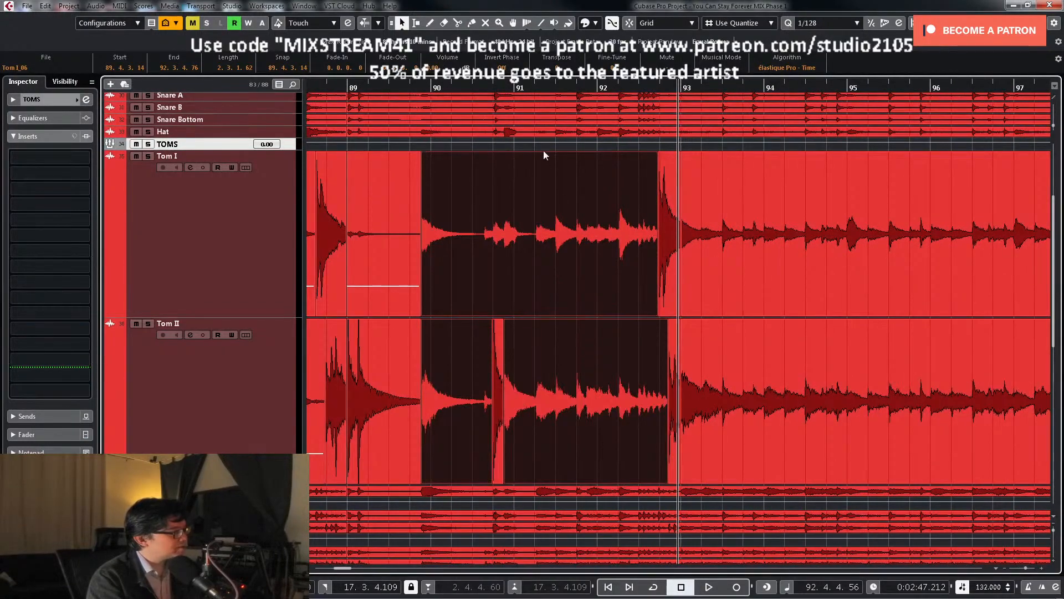
left_click_drag(540, 154, 537, 288)
Step: Split the Tom II event right before its tom hit between 98.2 and 98.3
key("g")
key("g")
key("g")
key("g")
left_click(781, 161)
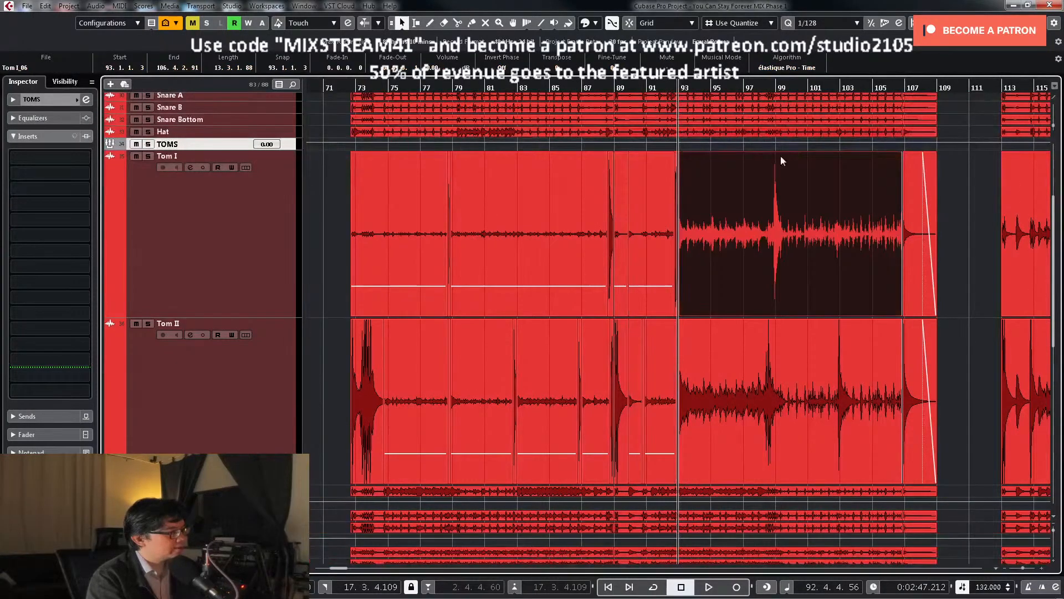
key("h")
key("h")
key("h")
key("h")
key("h")
key("h")
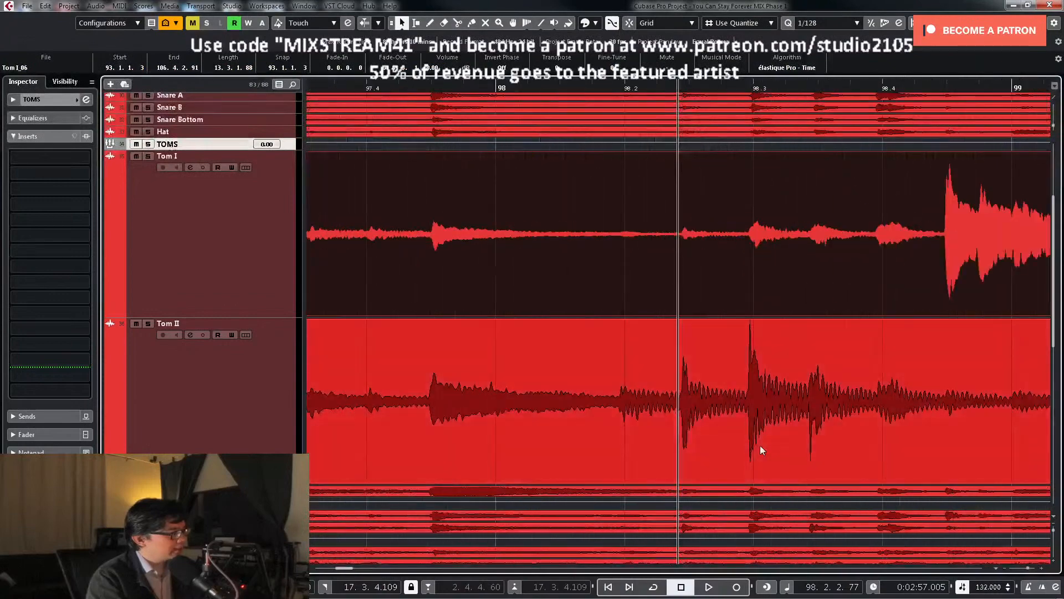
key("h")
key("h")
right_click(712, 439)
left_click(770, 440)
left_click(818, 437)
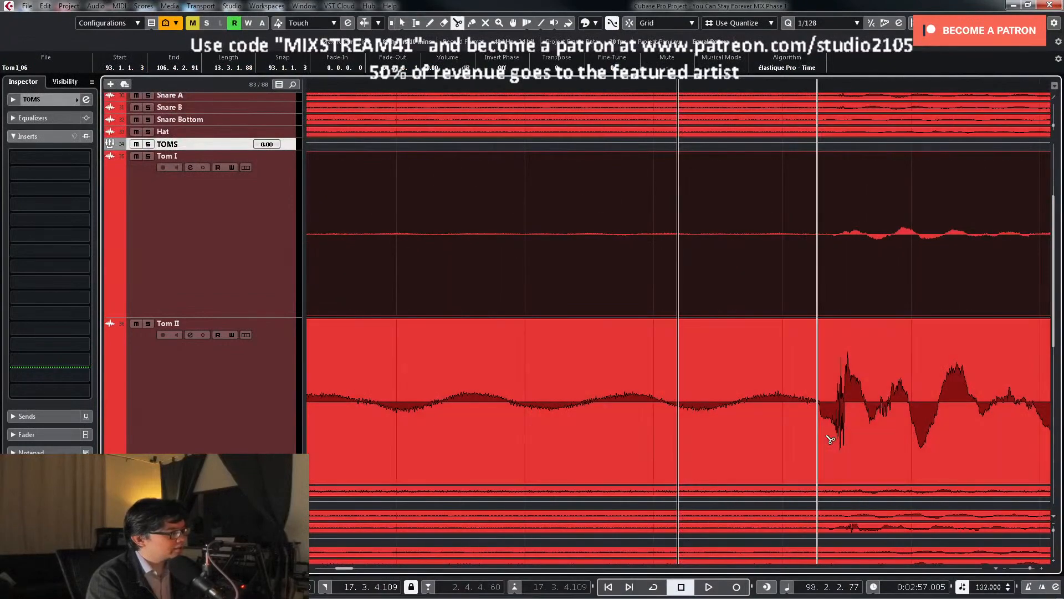
Step: Play back the hits after 98.2, then split Tom II around 98.3.4.101 before the bleed and Tom I at 98.4.2.110 before its hit
key("g")
key("g")
key("g")
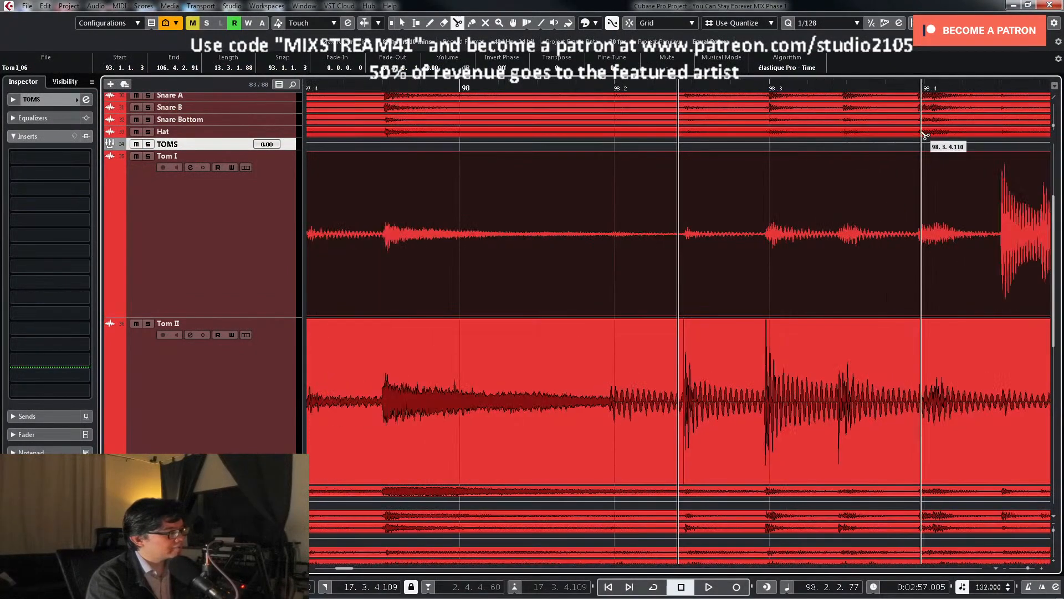
key("space")
key("g")
key("space")
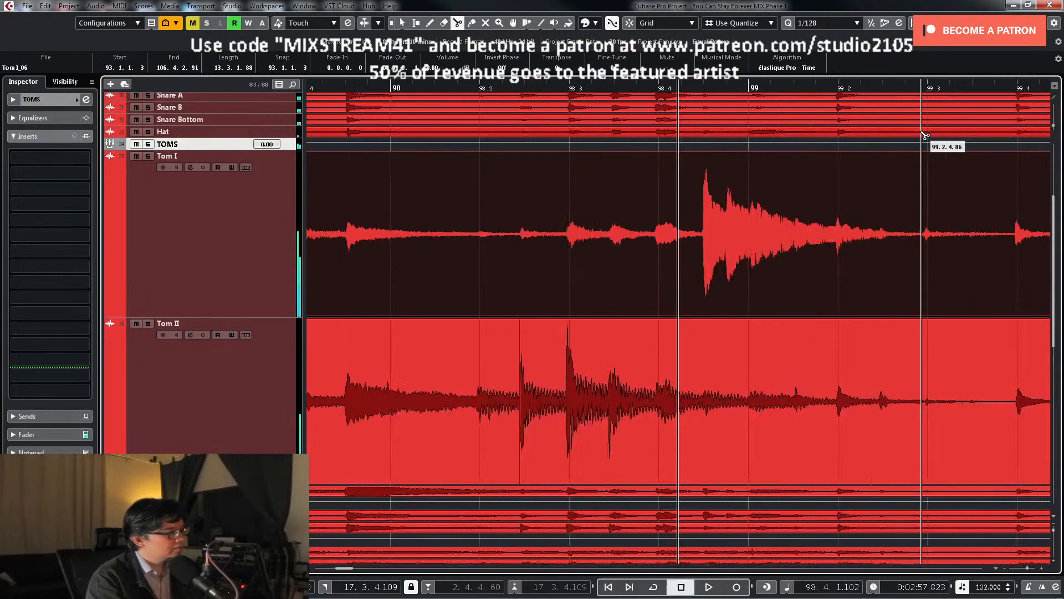
key("h")
key("h")
key("h")
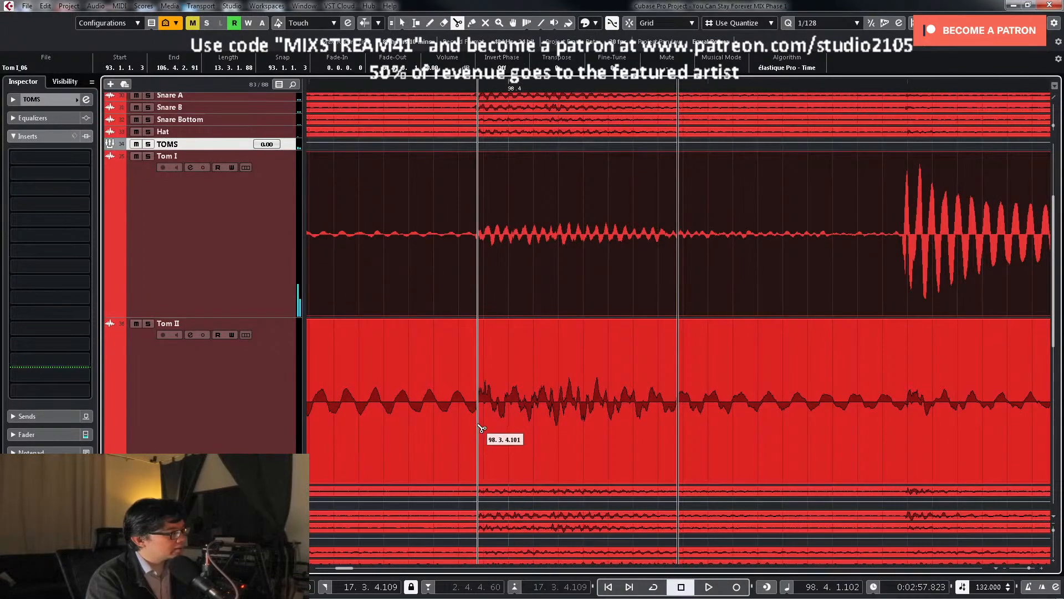
left_click(481, 428)
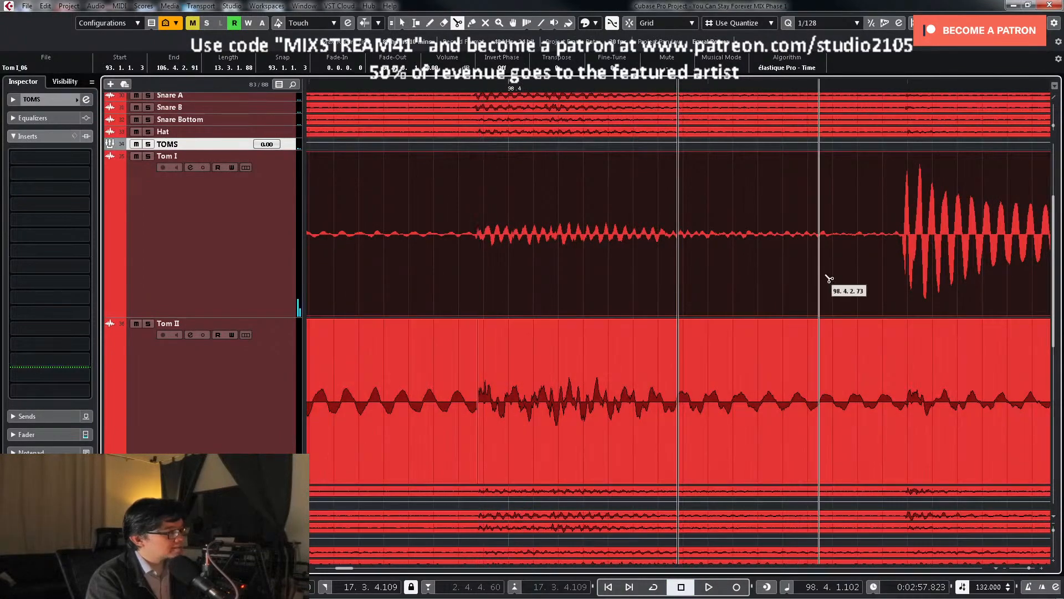
left_click(901, 268)
Step: Play back the Tom I hit after 98.4 and split its ring-out at 99.1.1.2
key("g")
key("g")
key("g")
key("g")
key("g")
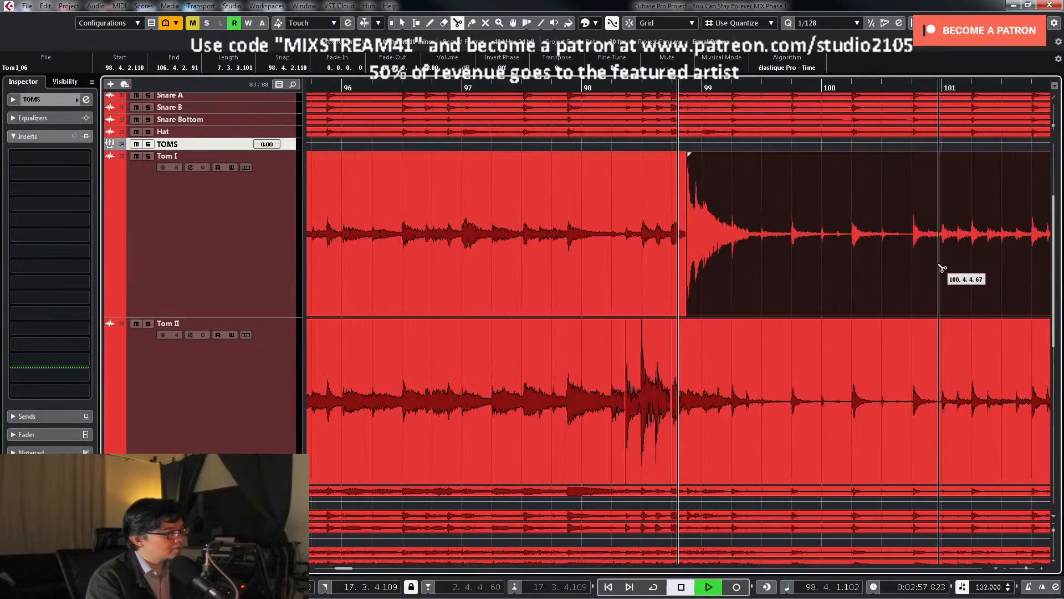
key("space")
key("h")
key("h")
key("h")
key("h")
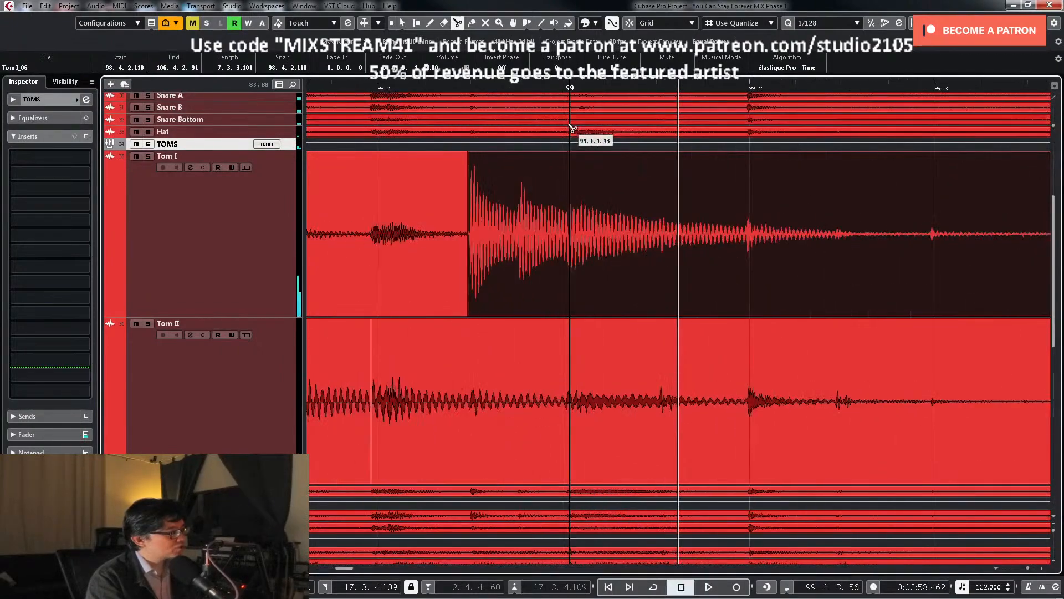
key("h")
key("h")
key("h")
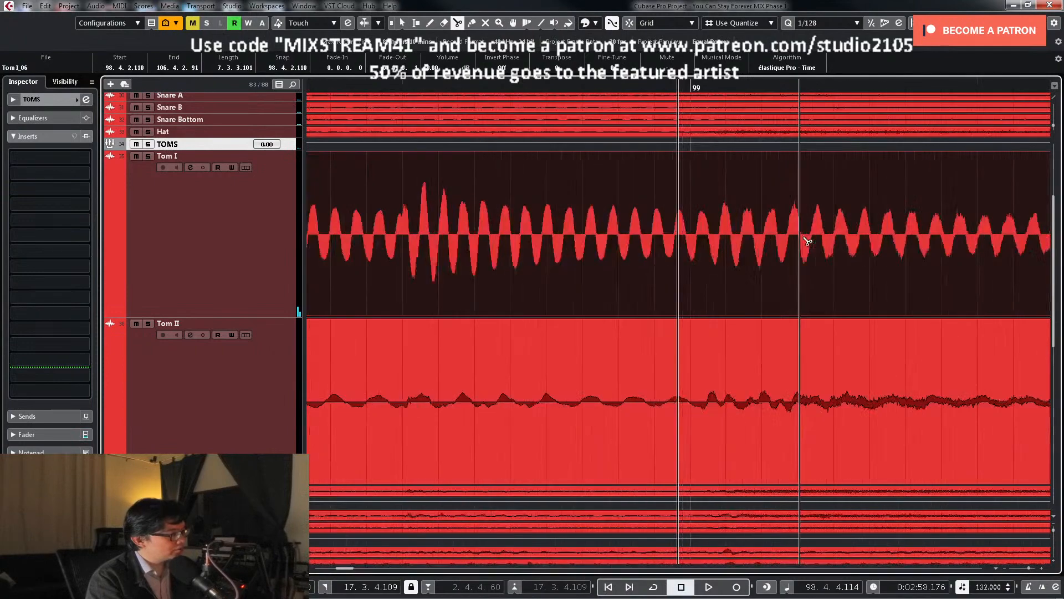
left_click(748, 252)
key("1")
Step: Split the Tom II event right before its tom hit between 102.4 and bar 103
key("g")
key("g")
key("g")
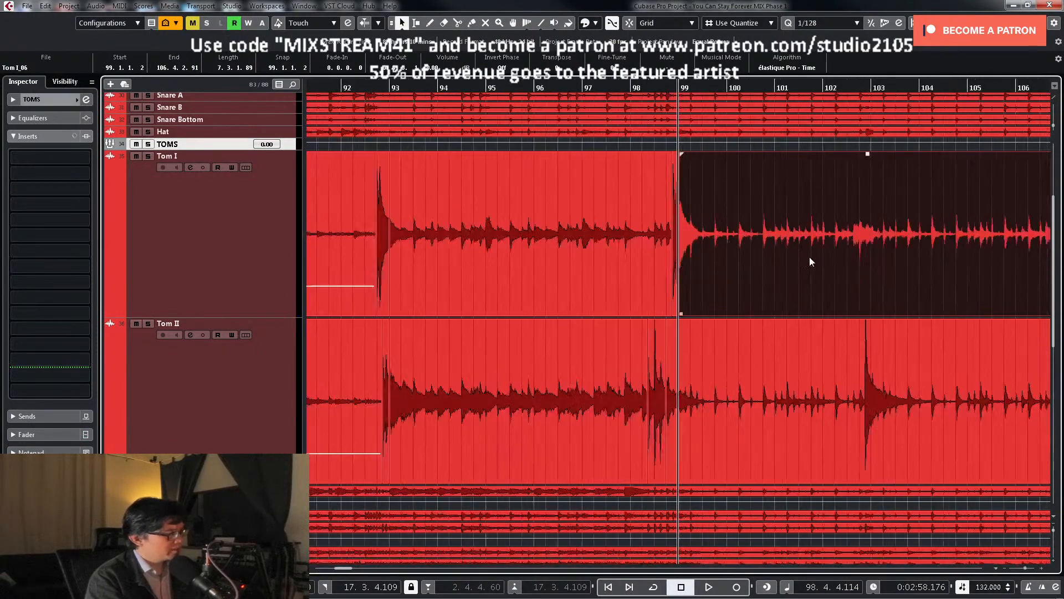
key("g")
left_click(803, 88)
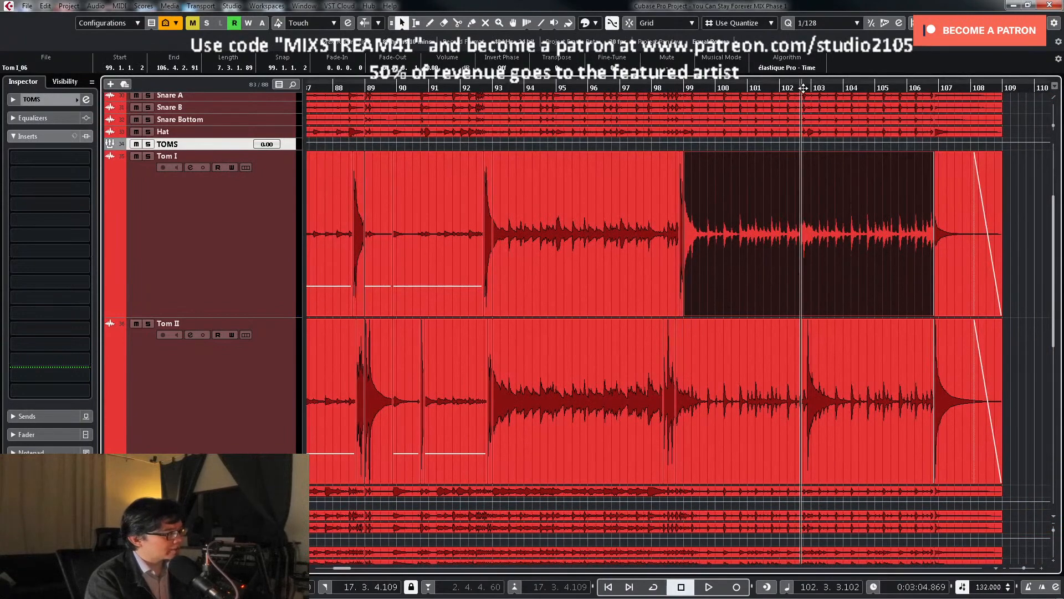
key("h")
key("h")
key("h")
key("h")
key("h")
key("h")
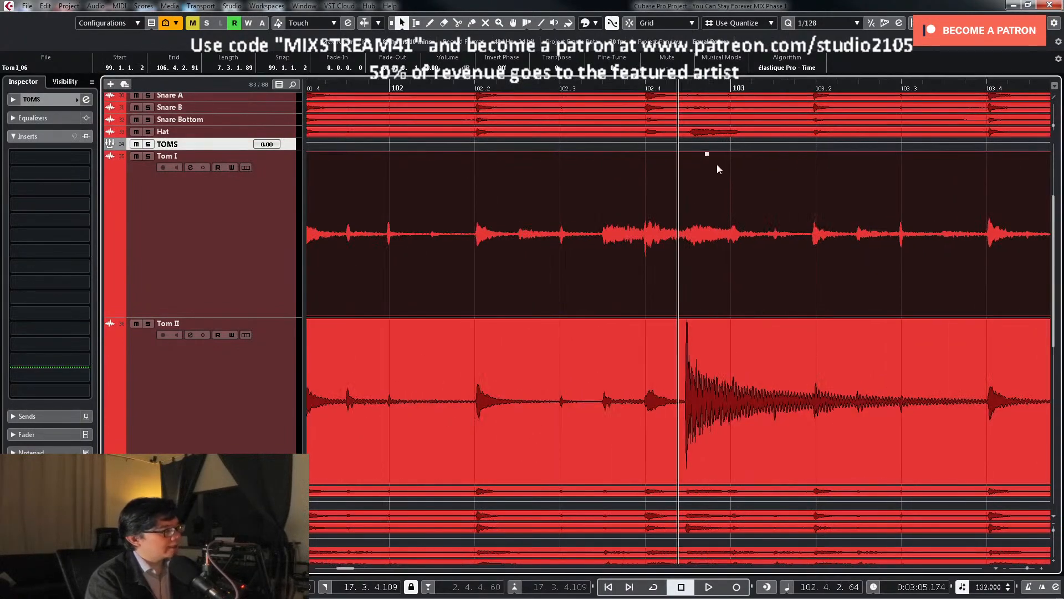
key("h")
key("h")
key("h")
key("h")
key("h")
key("h")
key("h")
key("h")
right_click(805, 430)
left_click(863, 434)
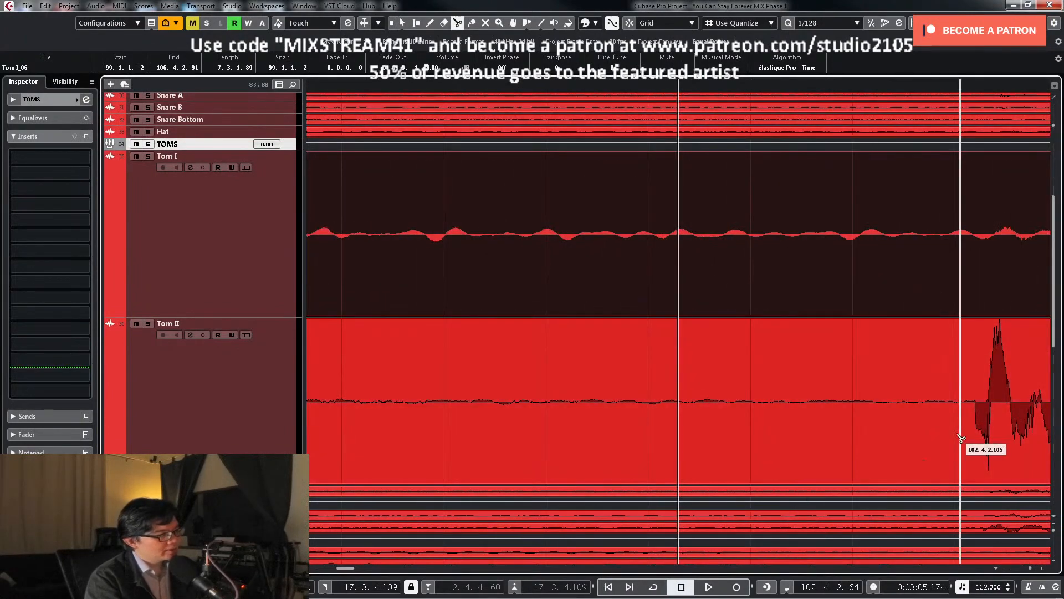
left_click(979, 442)
Step: Play back the Tom II hit after 102.4 and split its ring-out just before bar 103
key("g")
key("g")
key("g")
key("g")
key("g")
key("g")
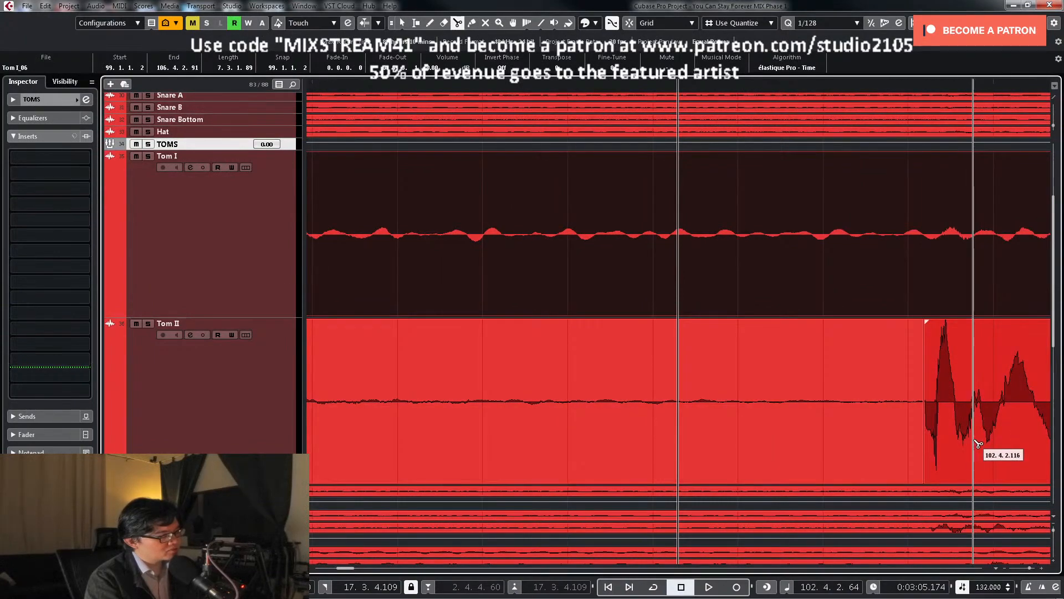
key("space")
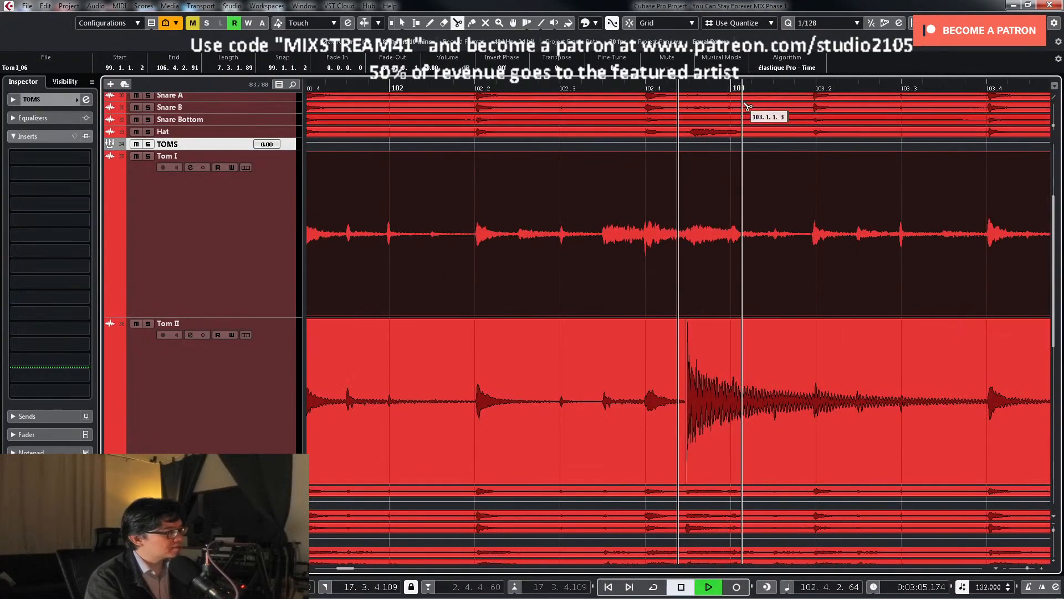
key("space")
key("h")
key("h")
key("h")
key("h")
key("h")
key("h")
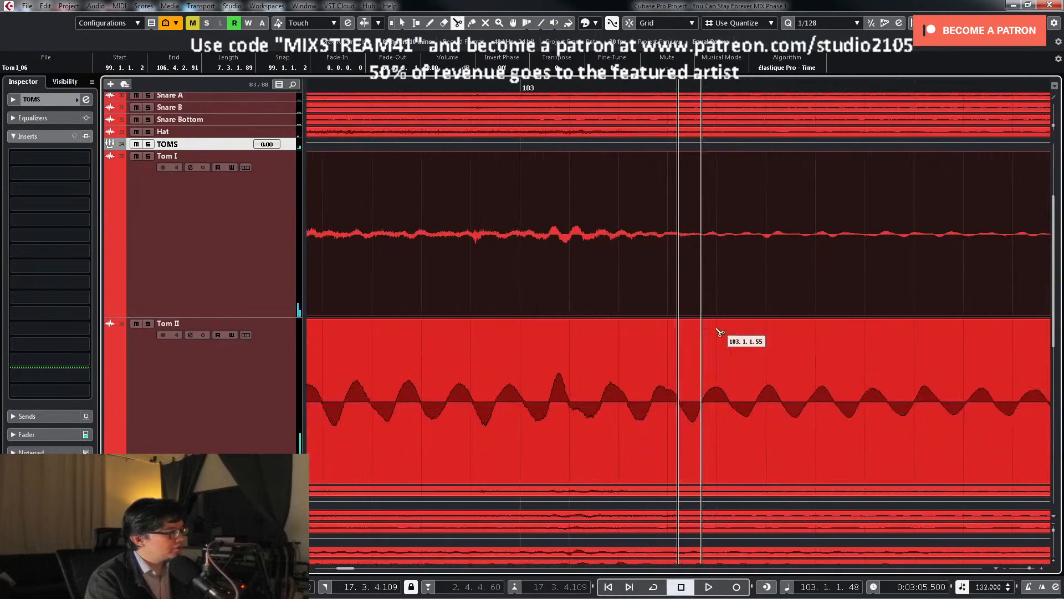
left_click(481, 425)
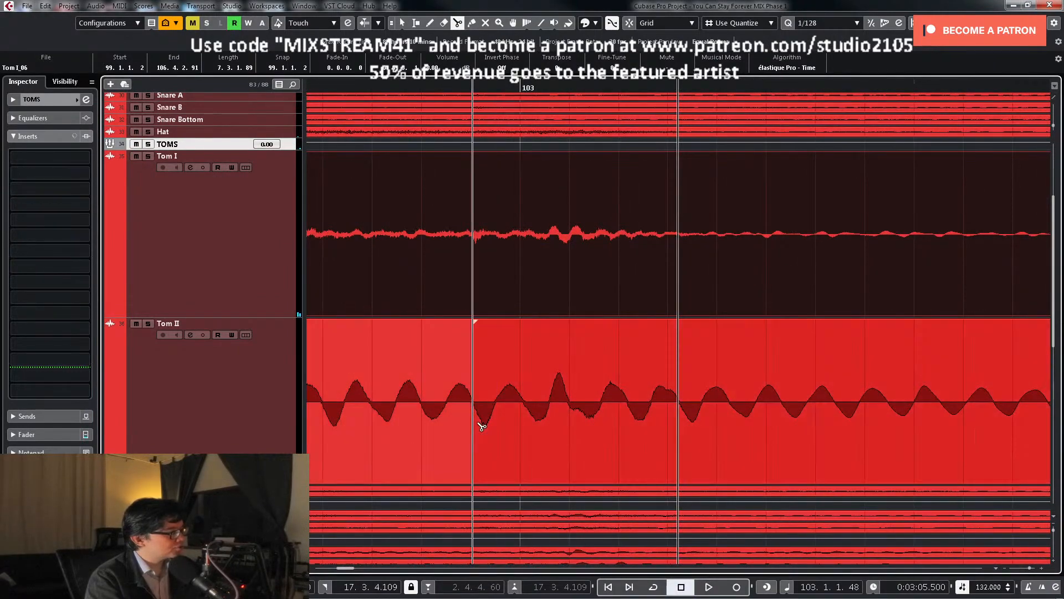
Step: Lower the Tom I and Tom II bleed events between bar 93 and the 106.4 hits together to -15.30 dB
key("g")
right_click(720, 416)
left_click(725, 421)
key("g")
key("g")
key("g")
key("g")
key("g")
key("g")
key("g")
key("g")
key("g")
key("g")
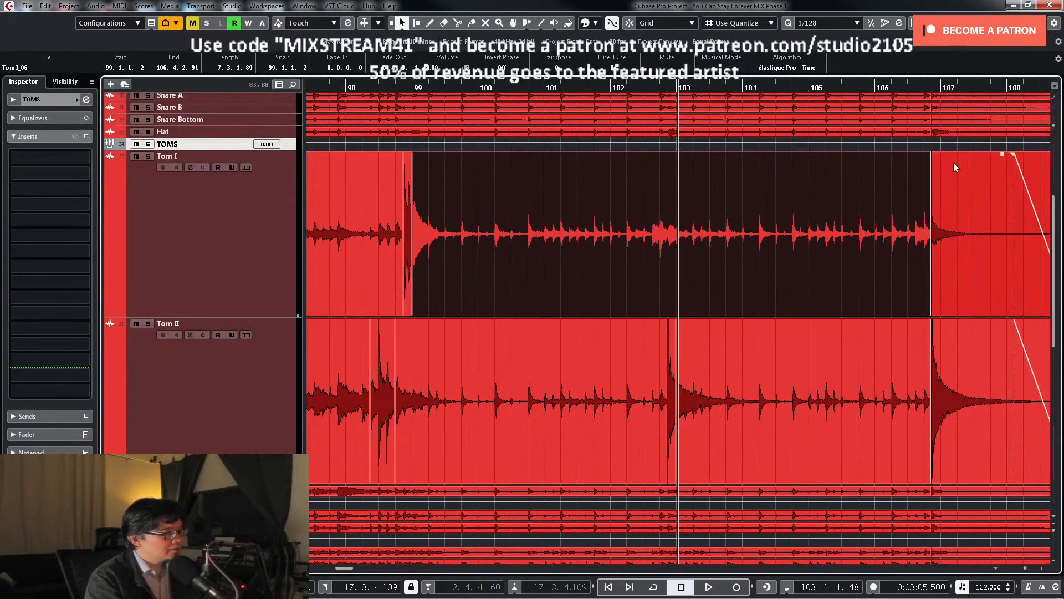
key("g")
key("g")
left_click(504, 259)
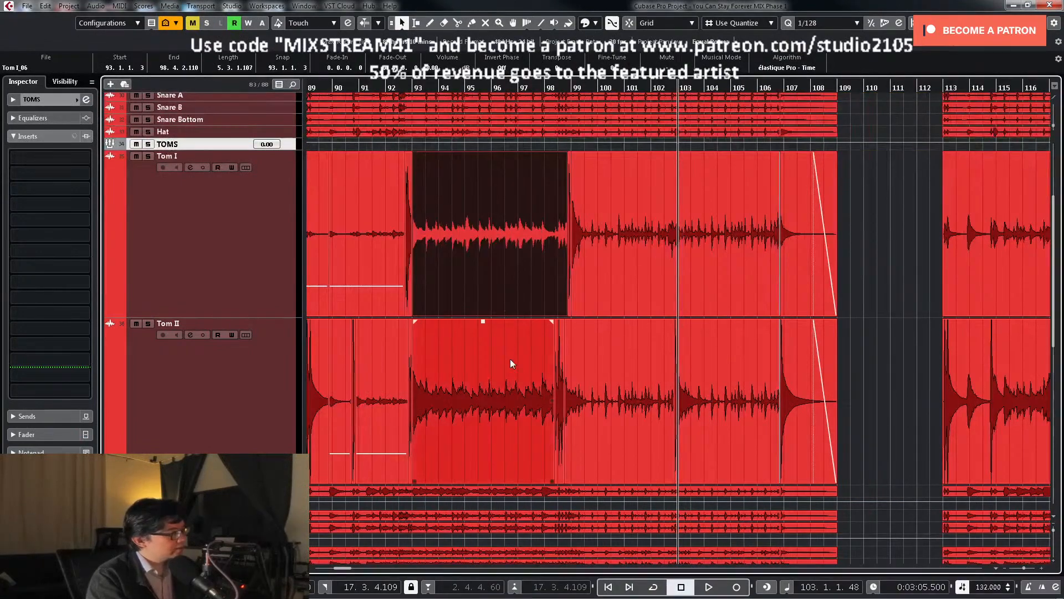
left_click(510, 361, "shift")
left_click(613, 363, "shift")
left_click(669, 293, "shift")
left_click(741, 355, "shift")
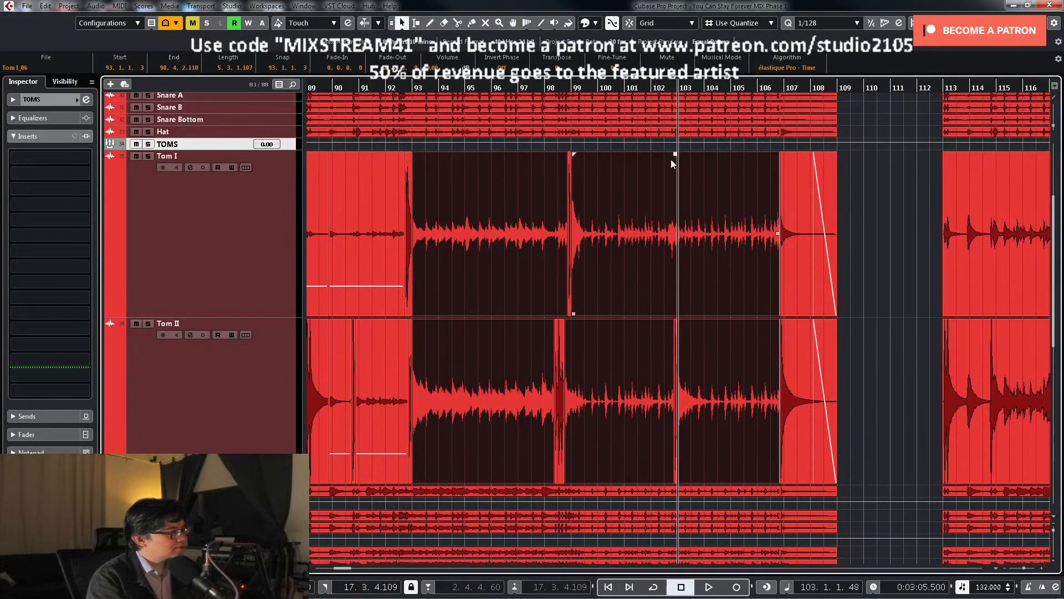
left_click_drag(676, 154, 672, 291)
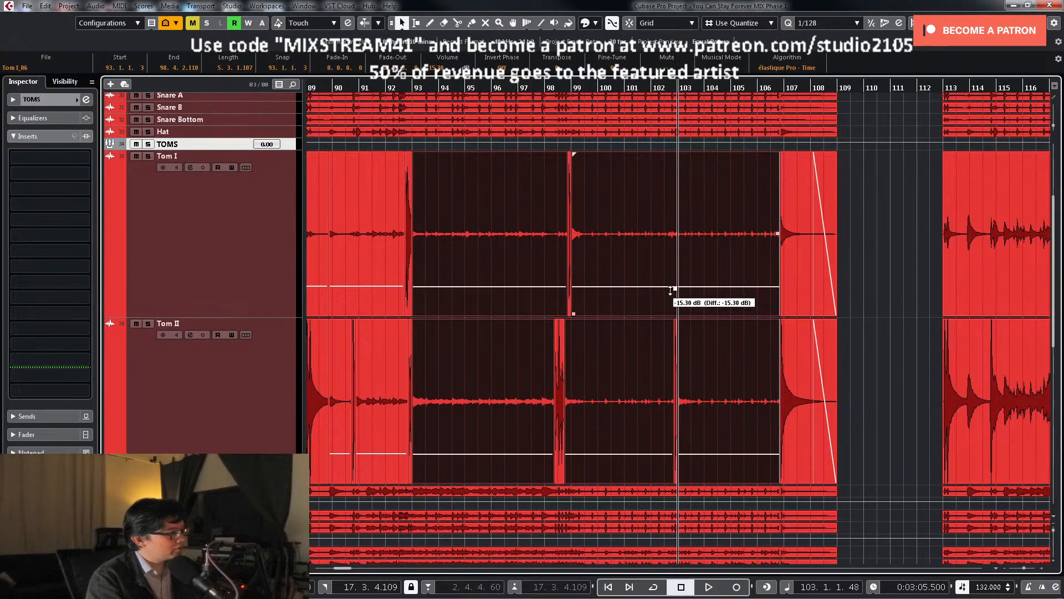
Step: Play back the hit after 106.4 and lower the Tom I event from there to bar 109 to -15.30 dB
left_click(770, 246)
left_click_drag(776, 84, 780, 246)
key("space")
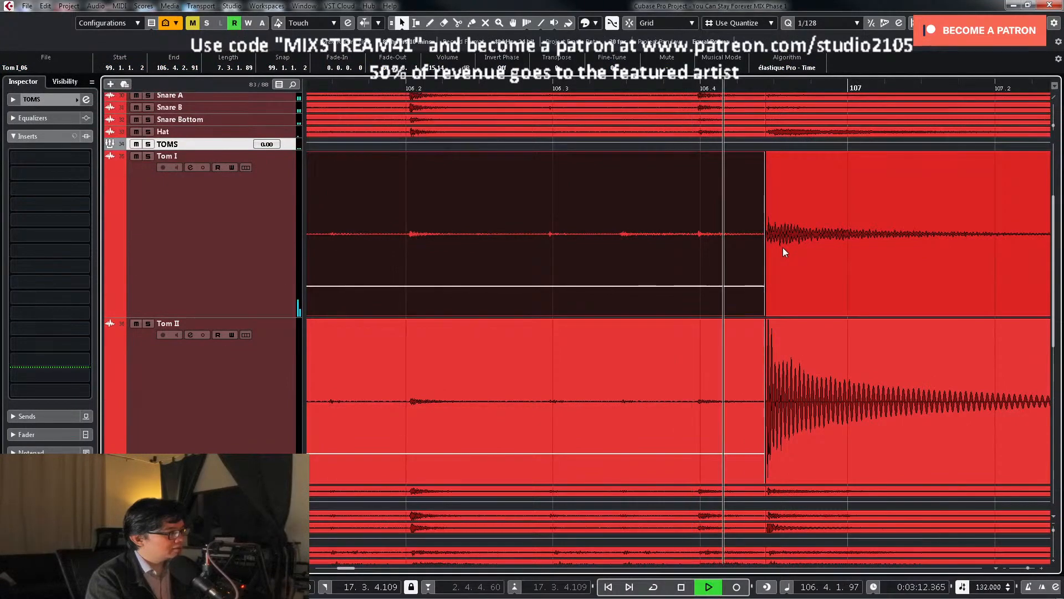
key("space")
key("g")
left_click(831, 237)
key("g")
key("g")
key("g")
key("g")
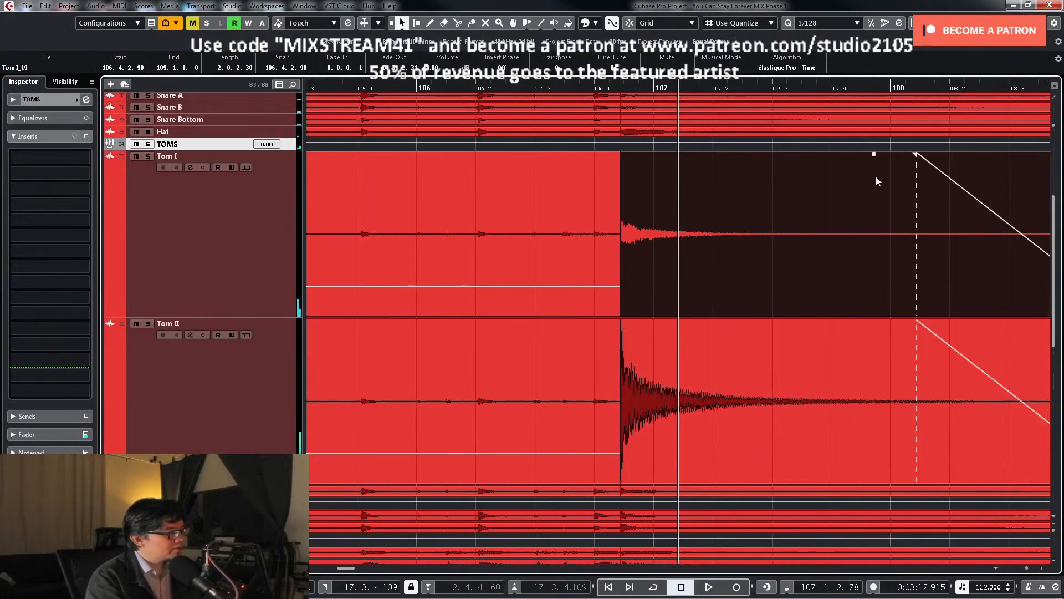
left_click_drag(873, 155, 864, 288)
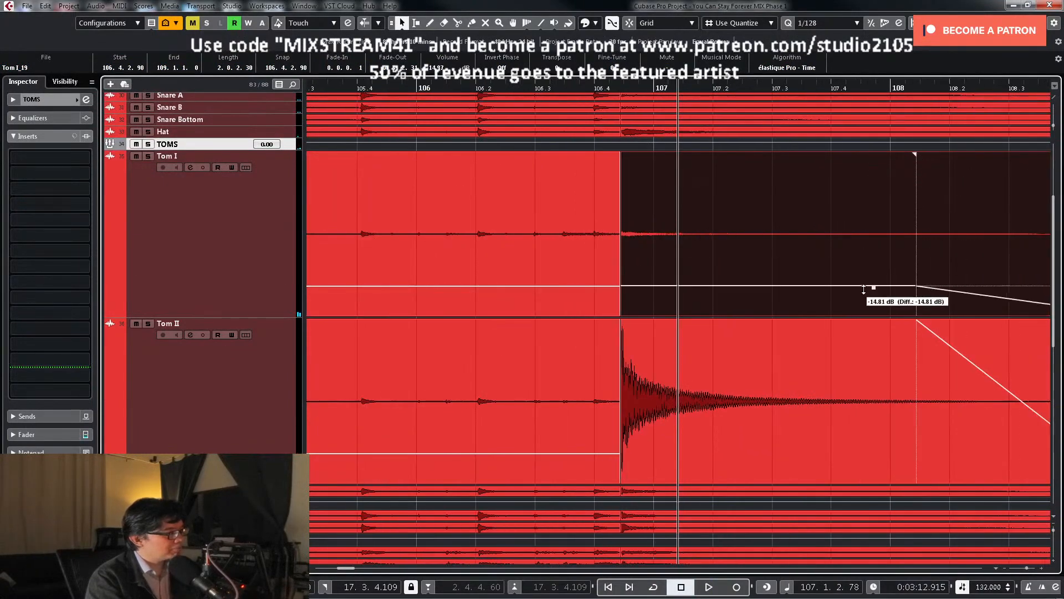
key("g")
key("g")
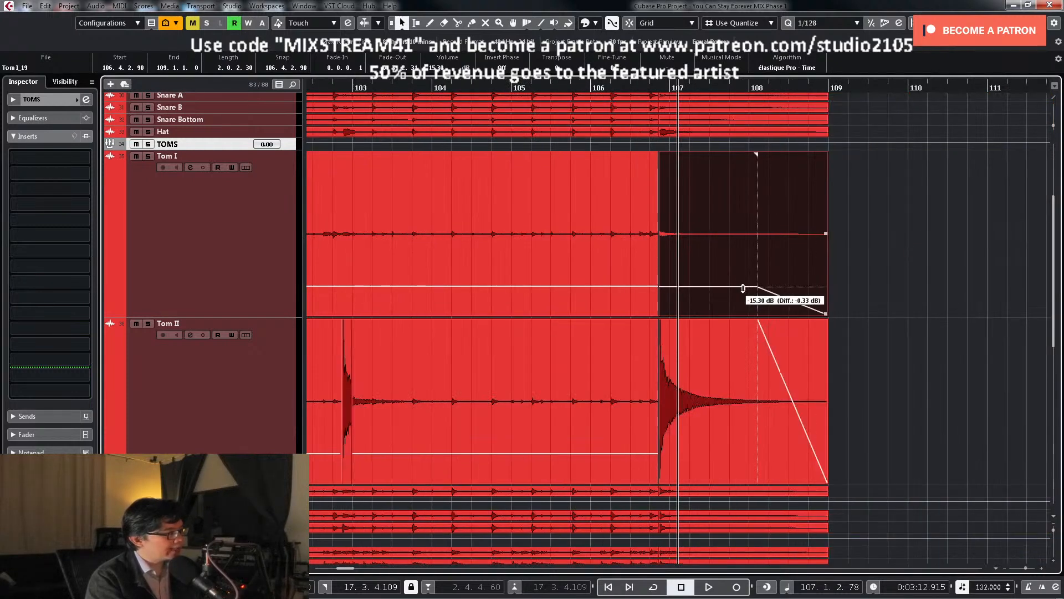
left_click(889, 245)
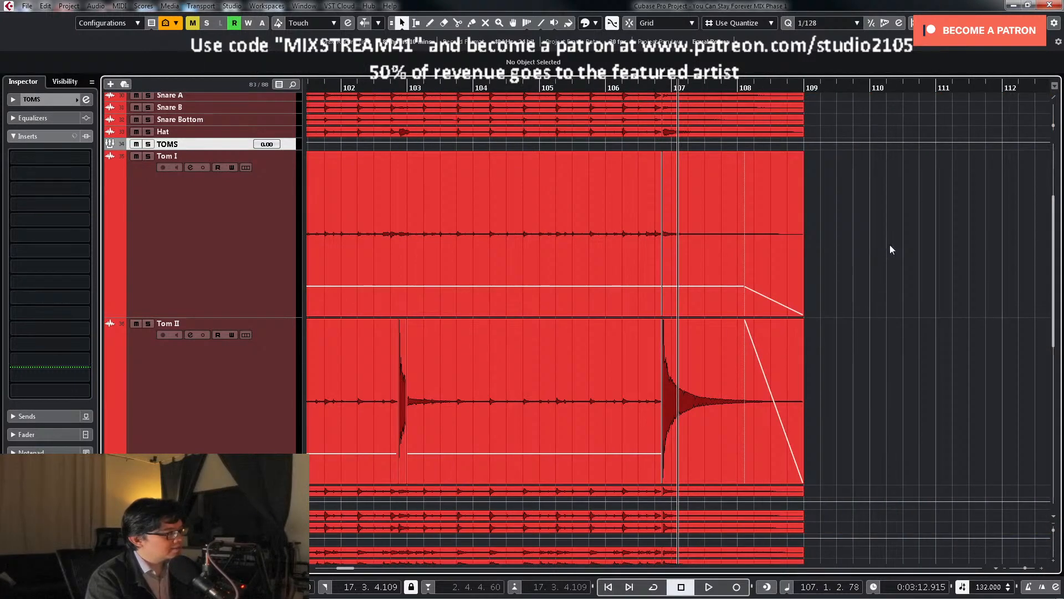
Step: Play back the toms from bar 113 and split the Tom II event right before the hit just ahead of bar 114
key("g")
key("g")
left_click(809, 88)
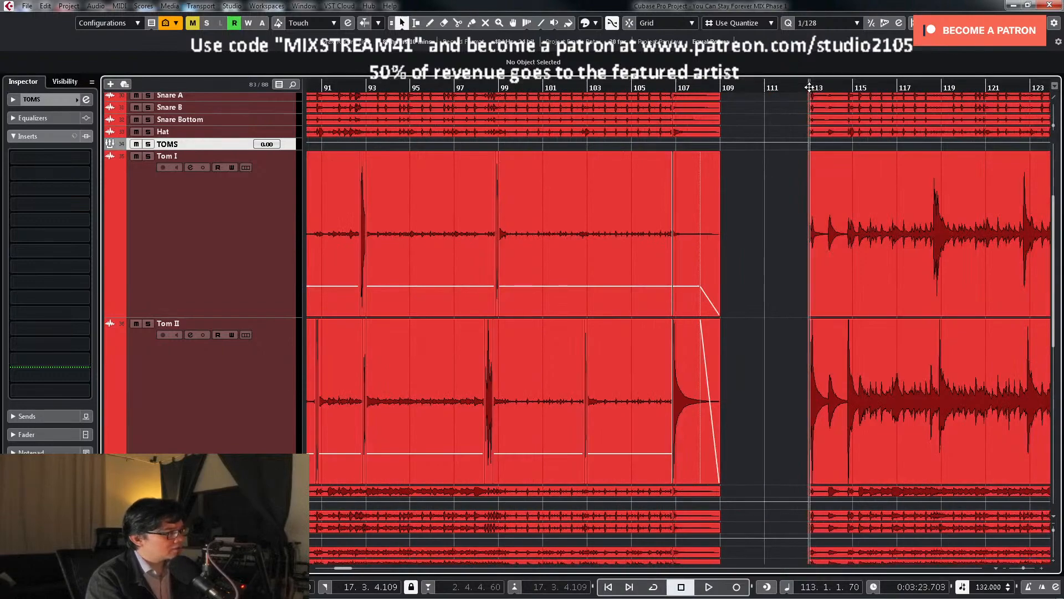
key("h")
key("h")
key("h")
key("space")
right_click(846, 287)
left_click(866, 288)
key("space")
key("h")
key("h")
left_click(537, 421)
key("g")
key("g")
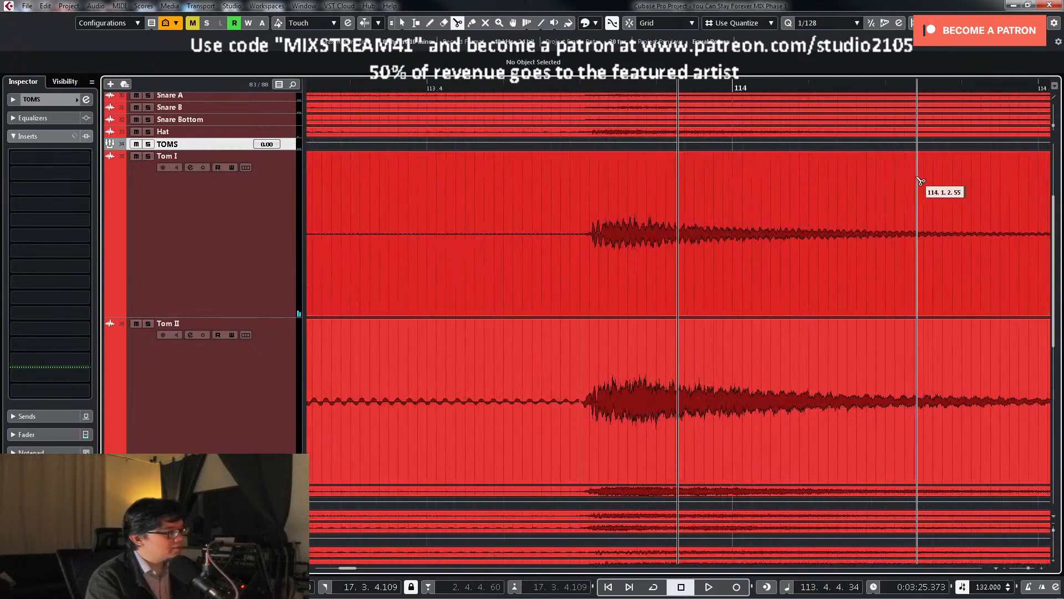
Step: Split the Tom II event right before its tom hit at 114.4
left_click(1003, 87)
key("h")
key("h")
key("h")
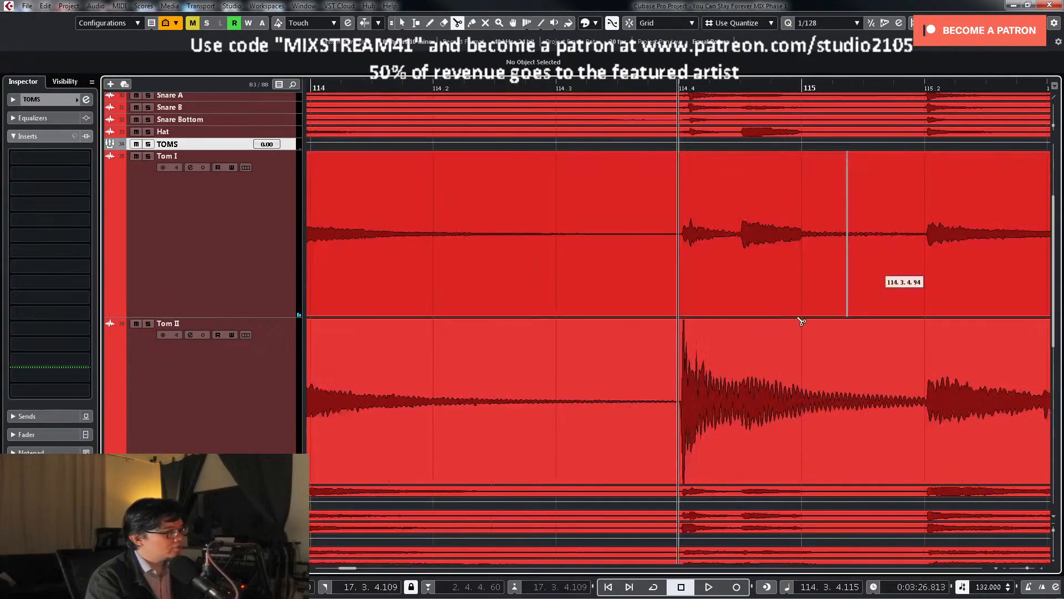
left_click(788, 428)
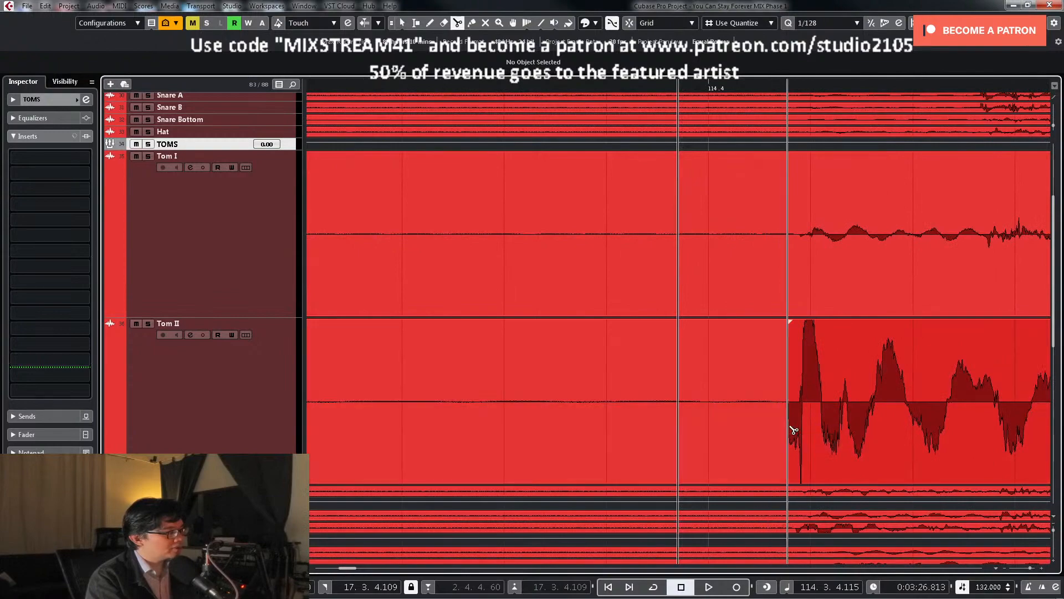
right_click(790, 429)
left_click(791, 428)
Step: Play back the Tom II hit at 114.4 and split its ring-out at the start of the bleed before bar 115
key("g")
key("g")
key("g")
key("g")
key("g")
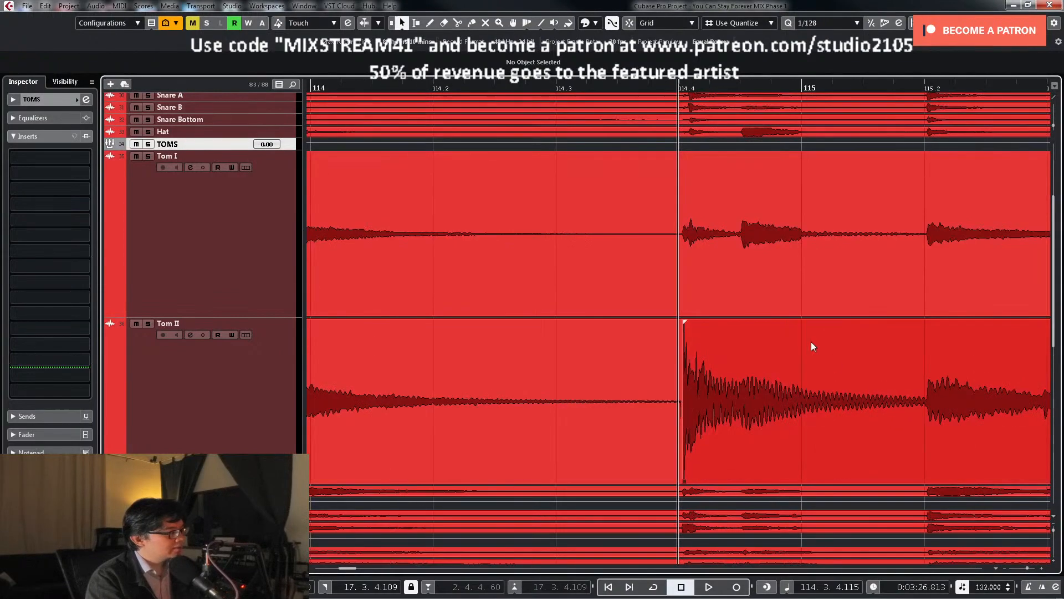
key("space")
key("space")
key("h")
key("h")
key("h")
key("h")
key("h")
key("h")
key("h")
key("h")
key("h")
key("h")
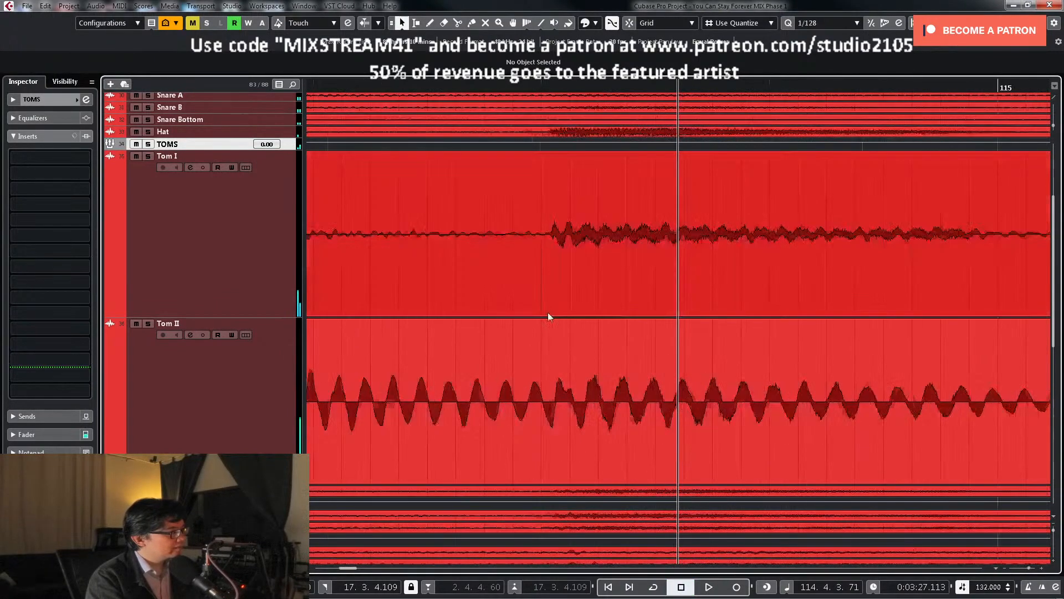
right_click(511, 311)
left_click(566, 311)
left_click(555, 415)
right_click(531, 420)
left_click(534, 420)
left_click(644, 415)
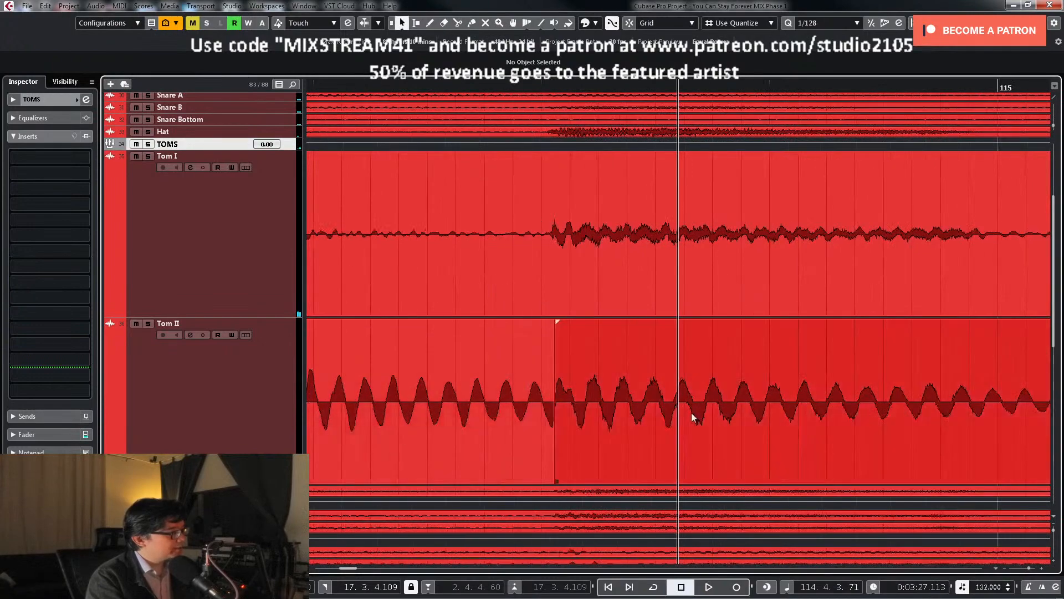
Step: Play back the section after the new Tom II split, then split Tom I at 118.3.3.0 right before its tom hit
key("g")
key("g")
key("g")
key("g")
key("g")
key("space")
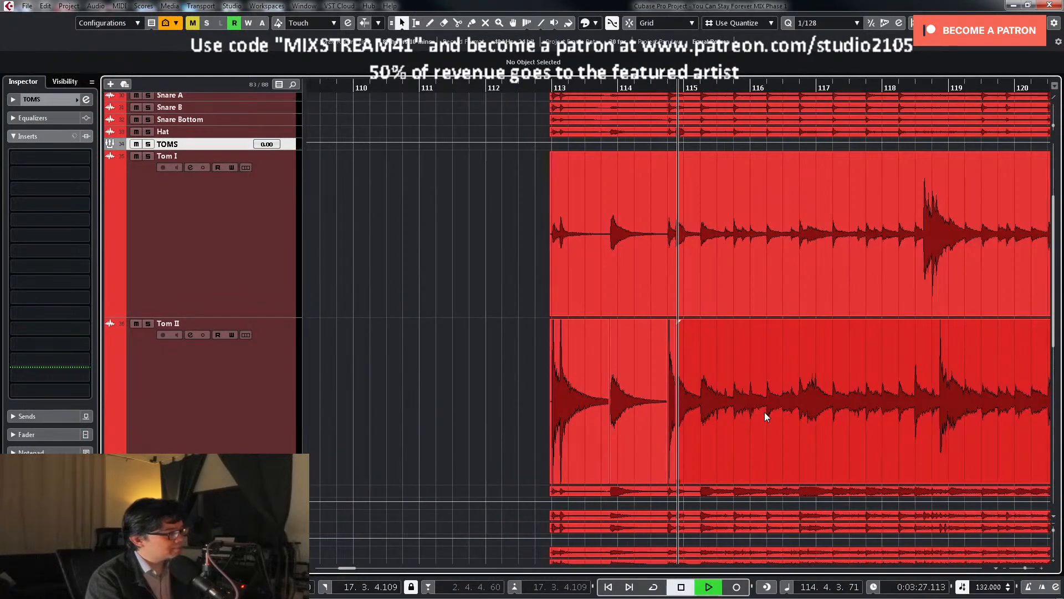
key("space")
left_click(922, 88)
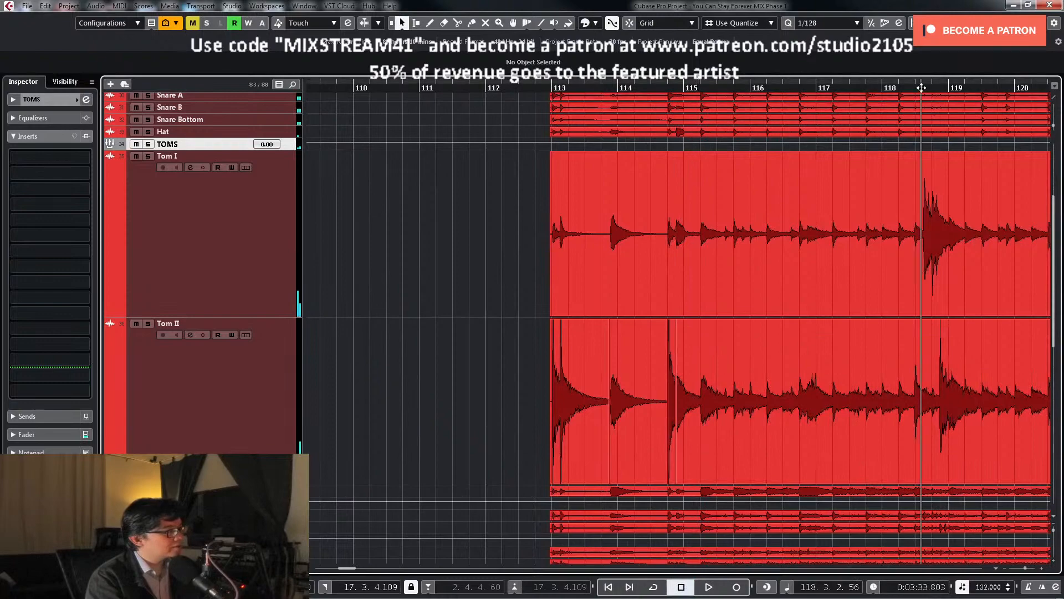
key("h")
key("h")
key("h")
key("h")
key("h")
key("h")
right_click(739, 285)
left_click(794, 285)
key("h")
key("h")
key("h")
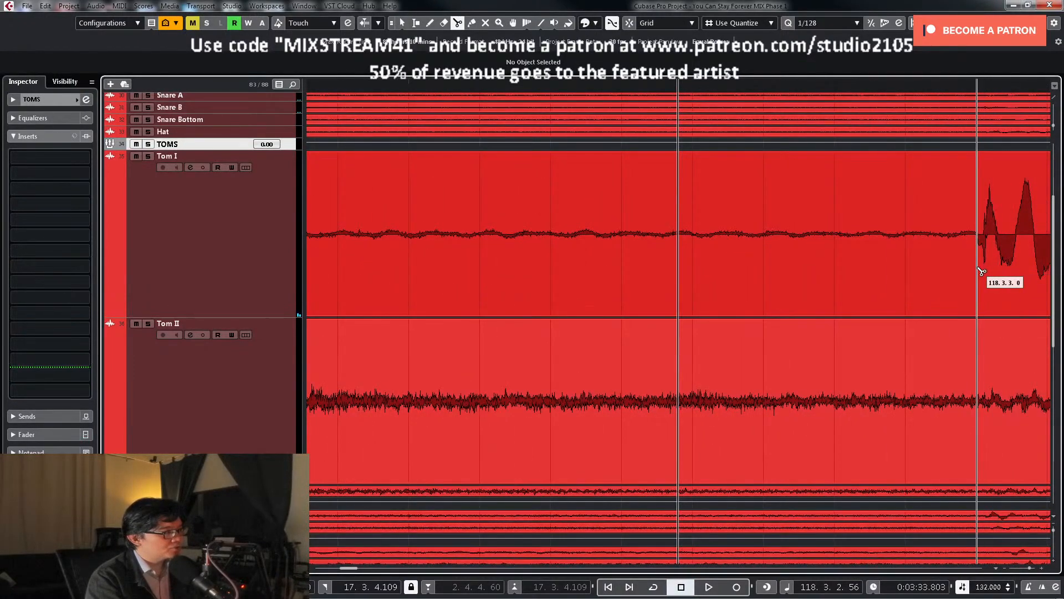
Step: Play back the tom hits after 118.3 and split the Tom II event right before its hit between 118.4 and bar 119
key("g")
key("g")
key("g")
key("g")
key("g")
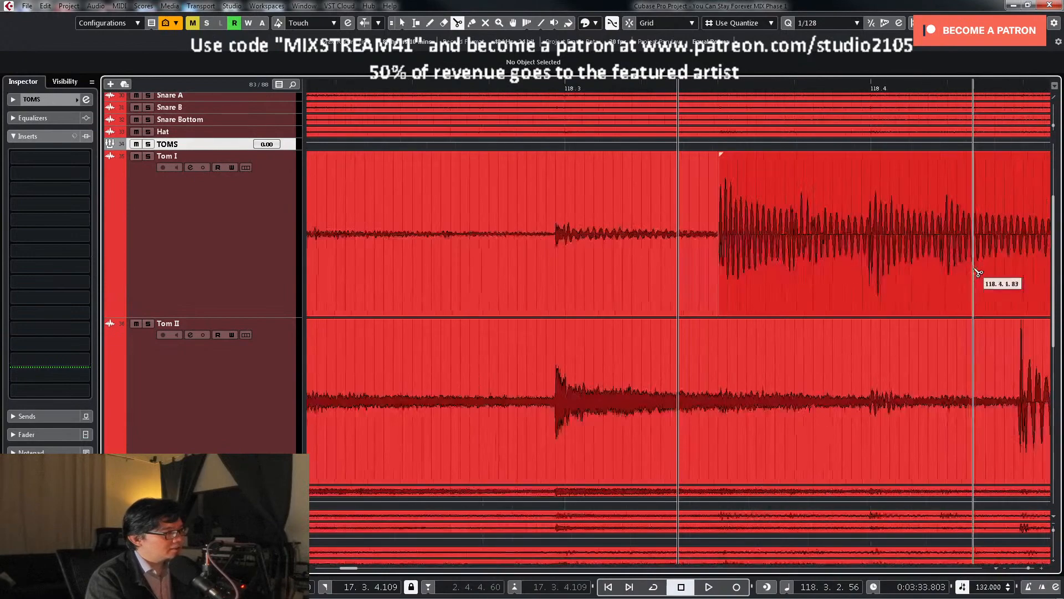
key("space")
key("space")
key("h")
key("h")
key("h")
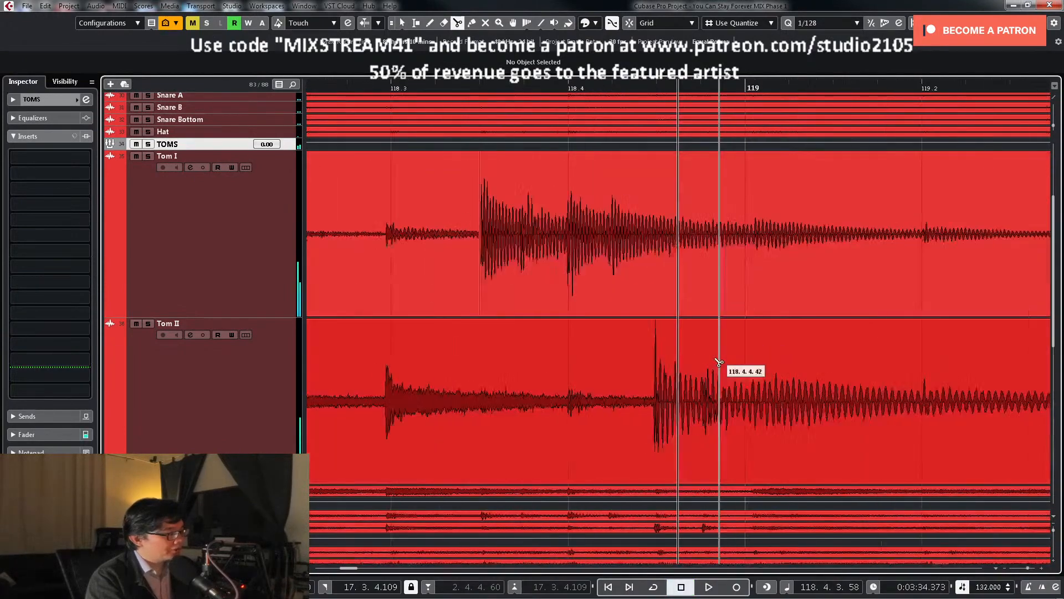
left_click(573, 427)
Step: Play back the last tom hits before bar 119, then split the Tom II and Tom I ring-outs just after bar 119 before the bleed
key("g")
key("g")
key("g")
key("g")
key("g")
key("g")
key("g")
key("g")
key("space")
key("space")
key("h")
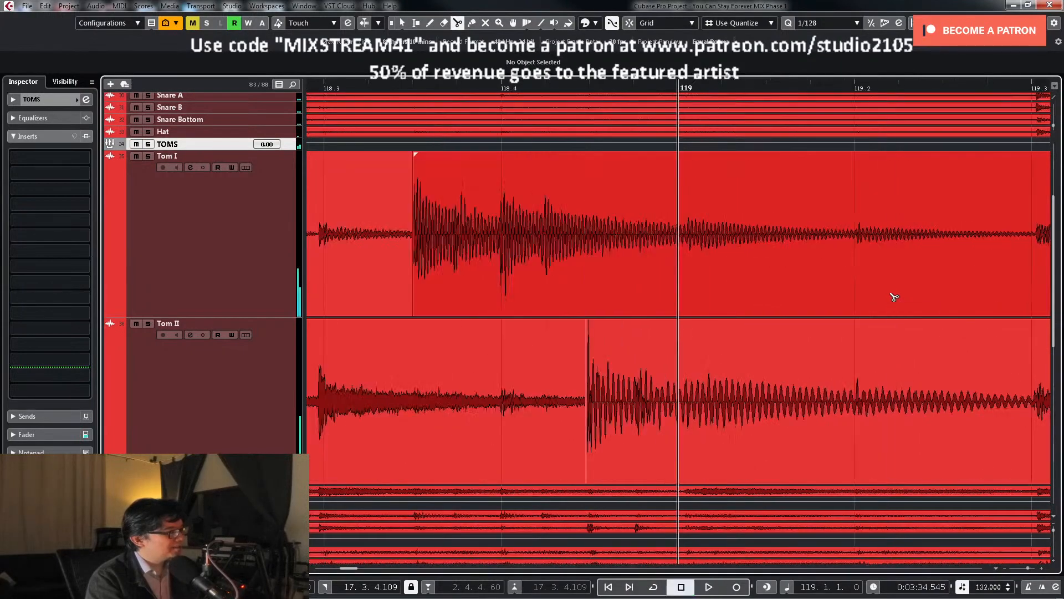
key("h")
key("h")
key("h")
key("h")
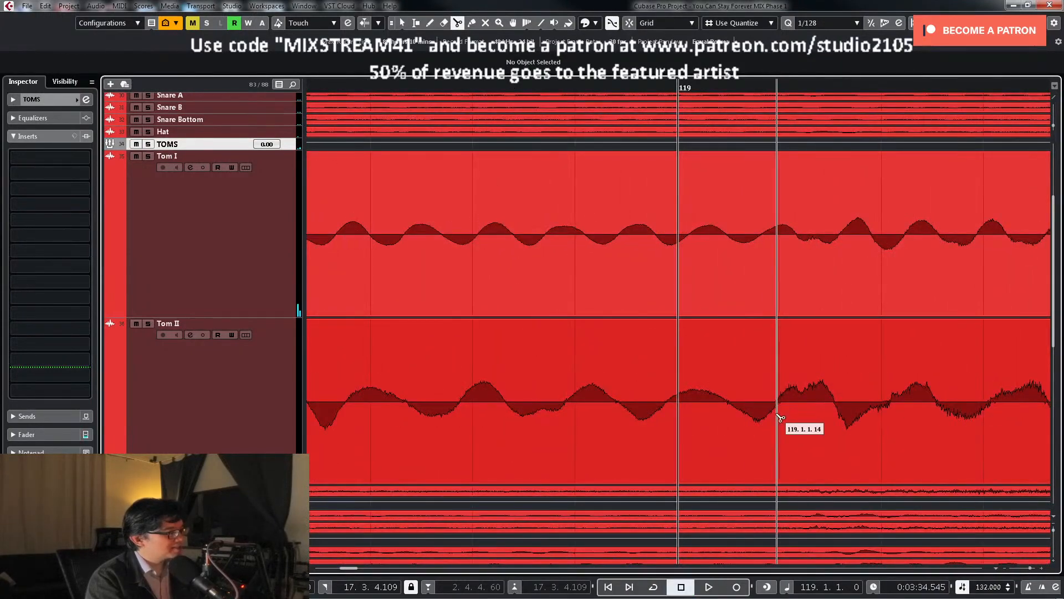
left_click(728, 423)
left_click(770, 271)
Step: Lower the volume of the Tom I bleed event from bar 113 and the two Tom II bleed events before bar 119 to about -14.65 dB
key("g")
key("1")
key("g")
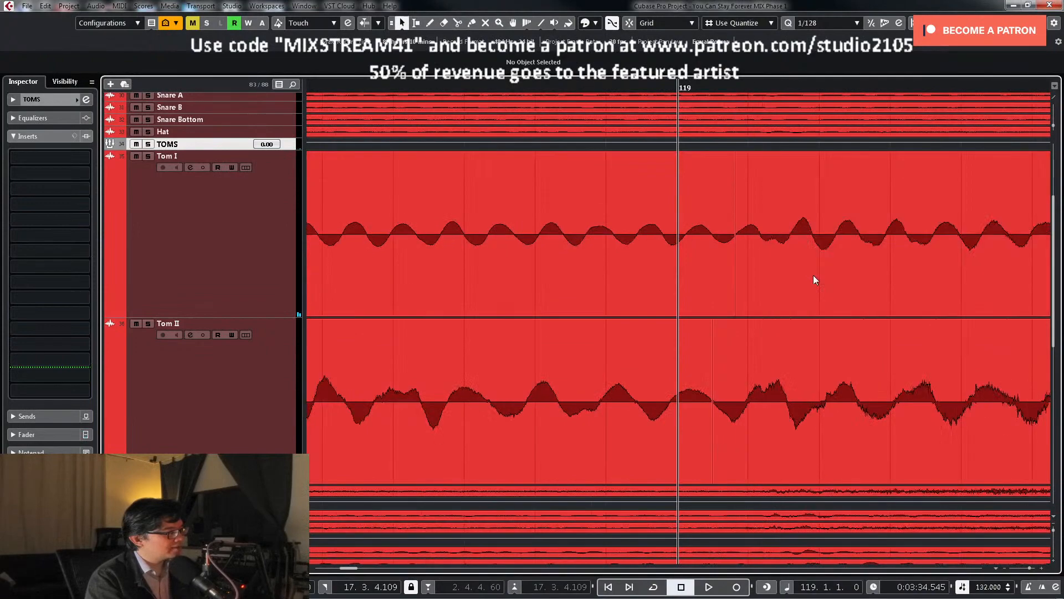
key("g")
key("g")
key("g")
left_click(595, 276)
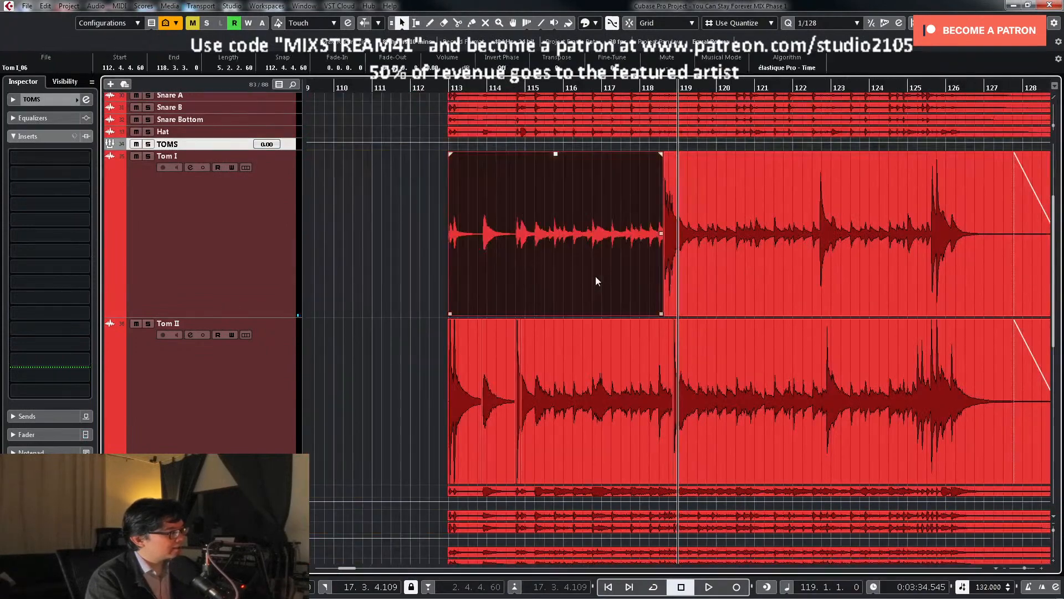
left_click(504, 396, "shift")
left_click(549, 388, "shift")
left_click_drag(597, 322, 595, 438)
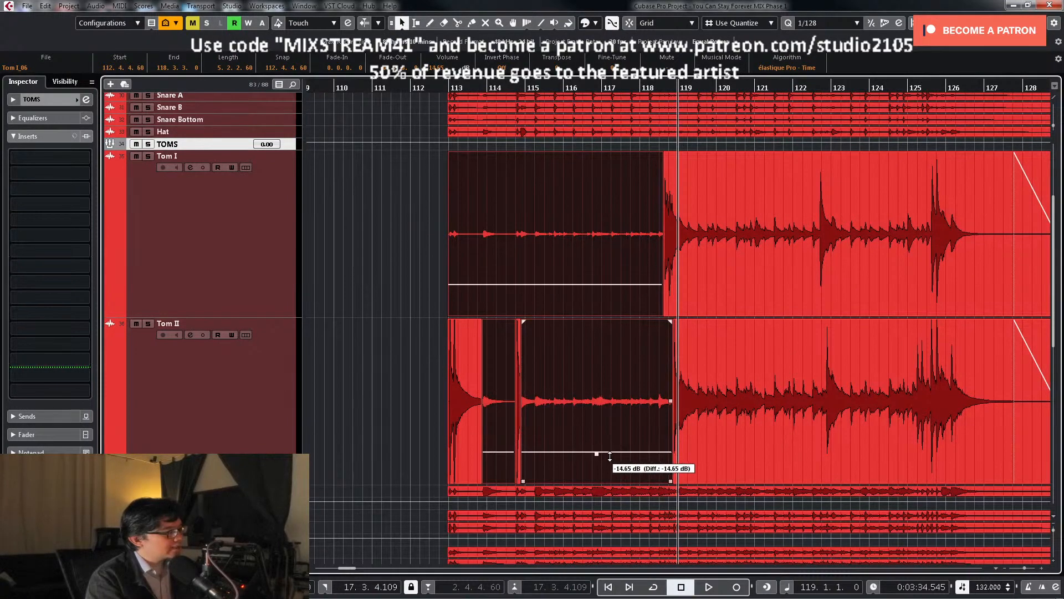
Step: Play back the Tom I and Tom II section from bar 119 onward
key("g")
key("g")
key("space")
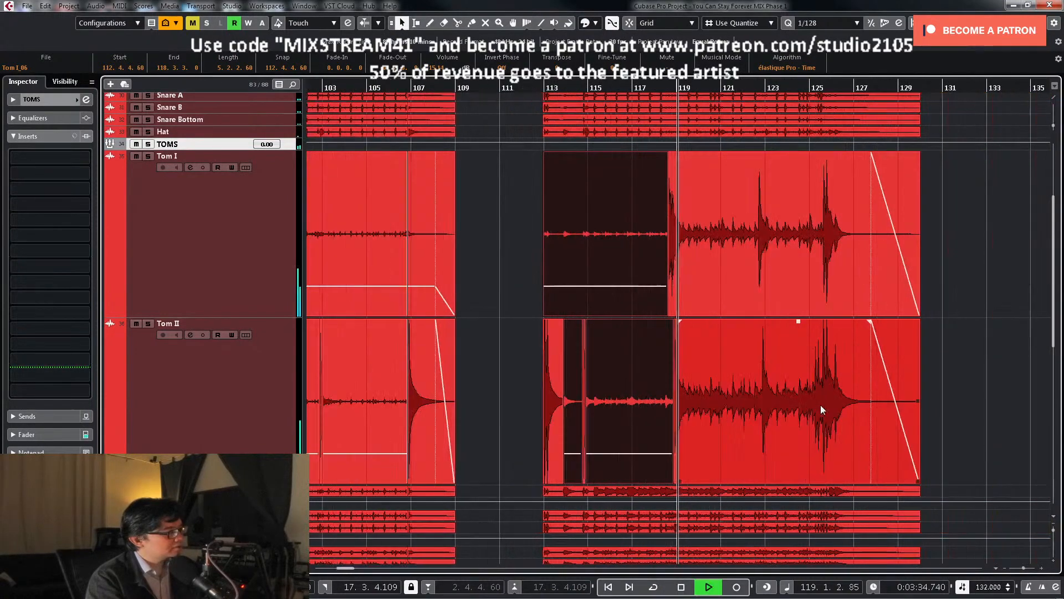
Step: Split the Tom I clip just before the tom hit at about 122.3.4
key("h")
key("space")
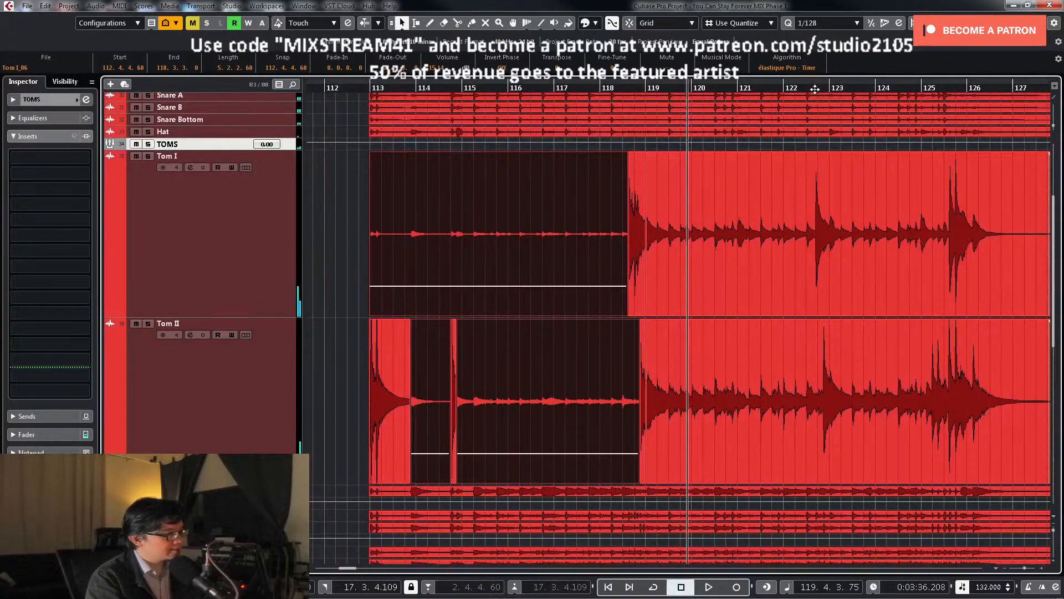
left_click(813, 88)
key("h")
key("h")
key("h")
key("h")
right_click(780, 285)
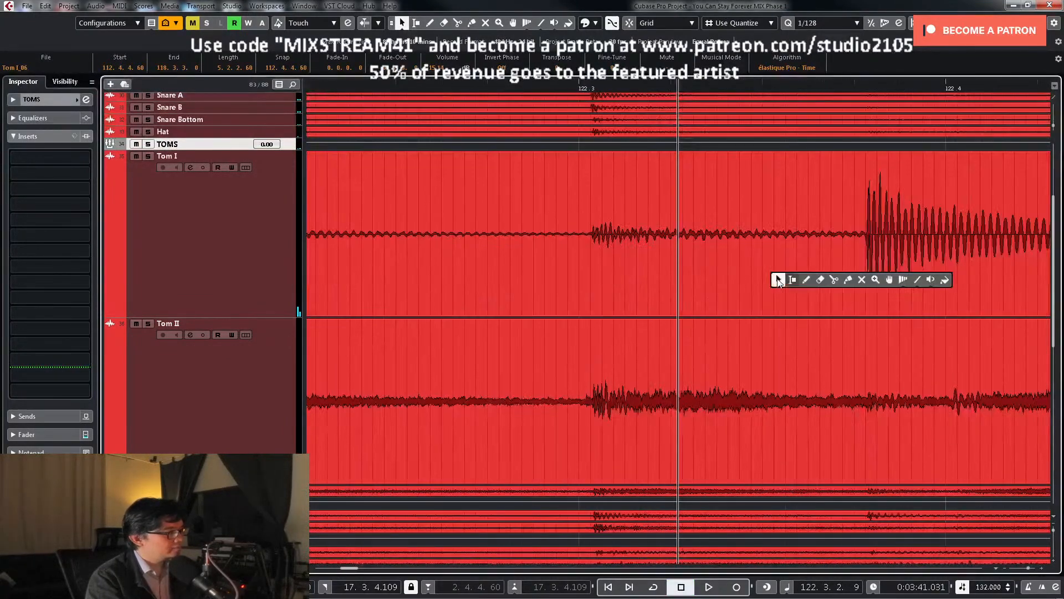
left_click(829, 281)
left_click(944, 87)
key("h")
key("h")
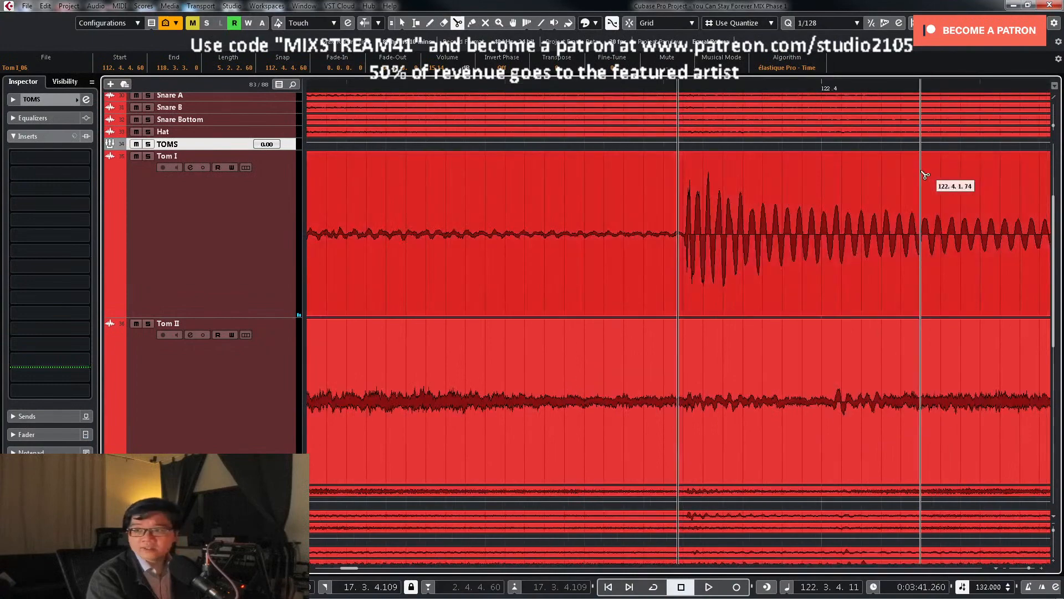
key("h")
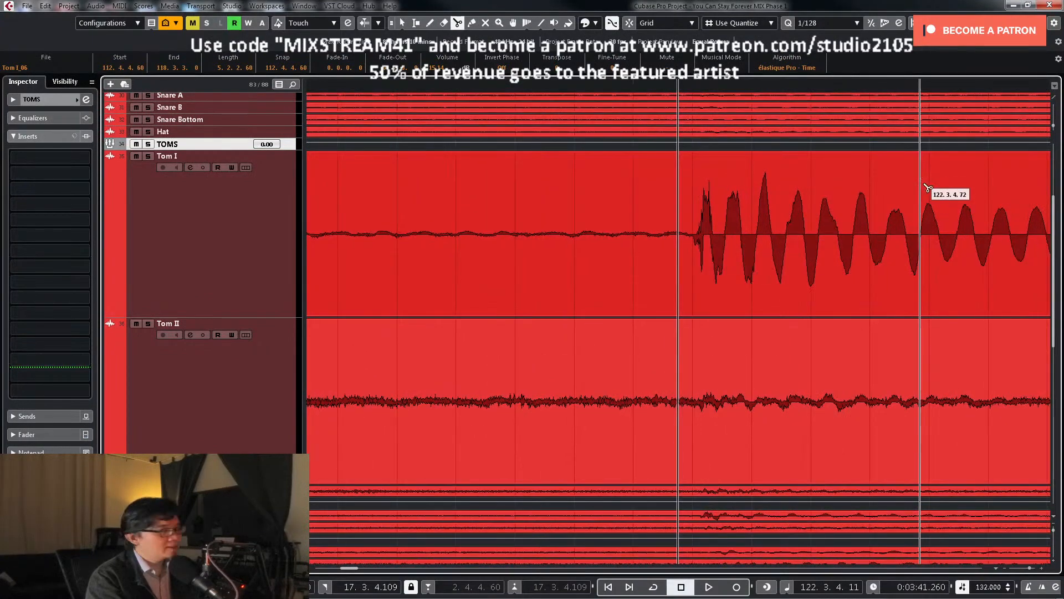
left_click(693, 280)
Step: Split the Tom II clip right at the start of its hit at about 122.4.2.112
key("g")
key("g")
key("g")
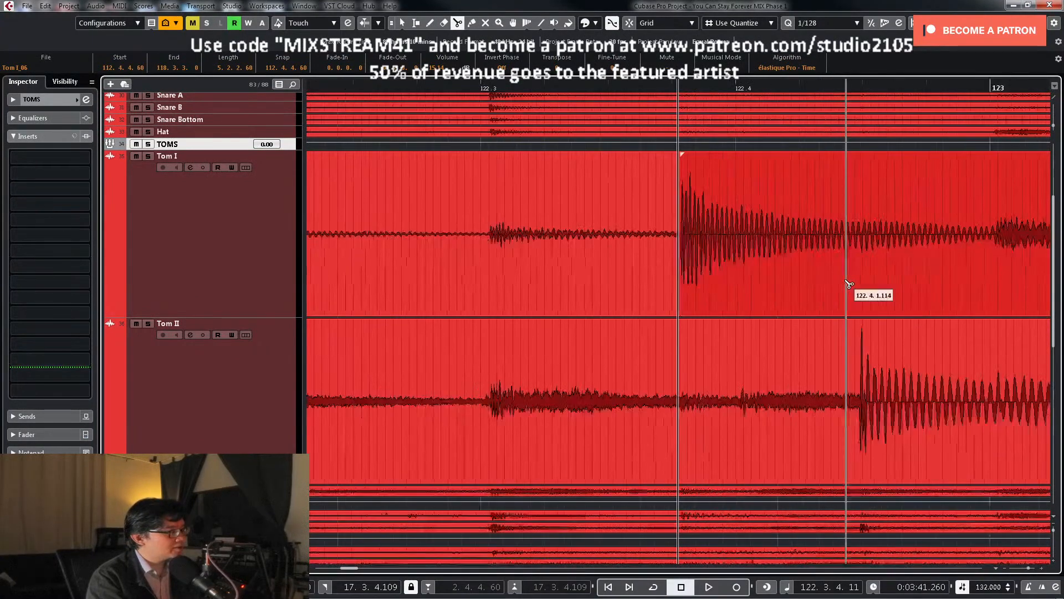
key("space")
key("h")
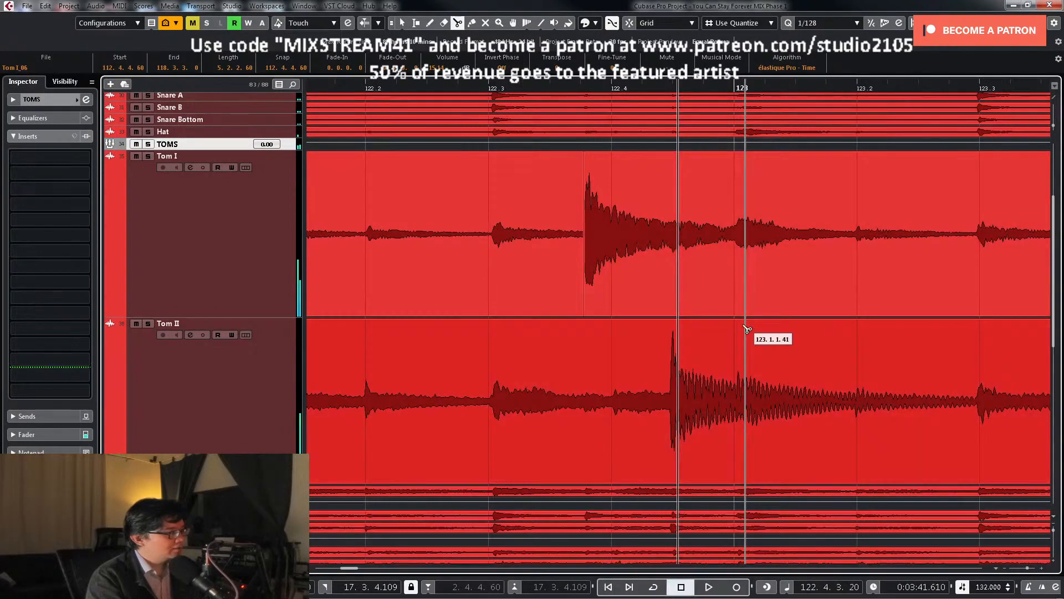
key("h")
key("h")
key("h")
key("h")
key("h")
key("h")
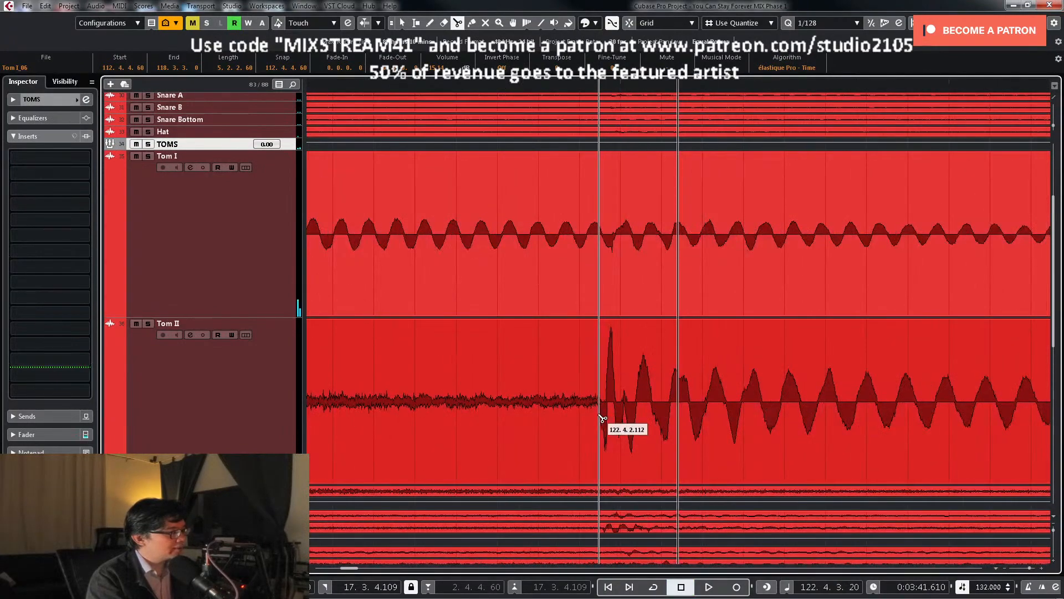
left_click(603, 418)
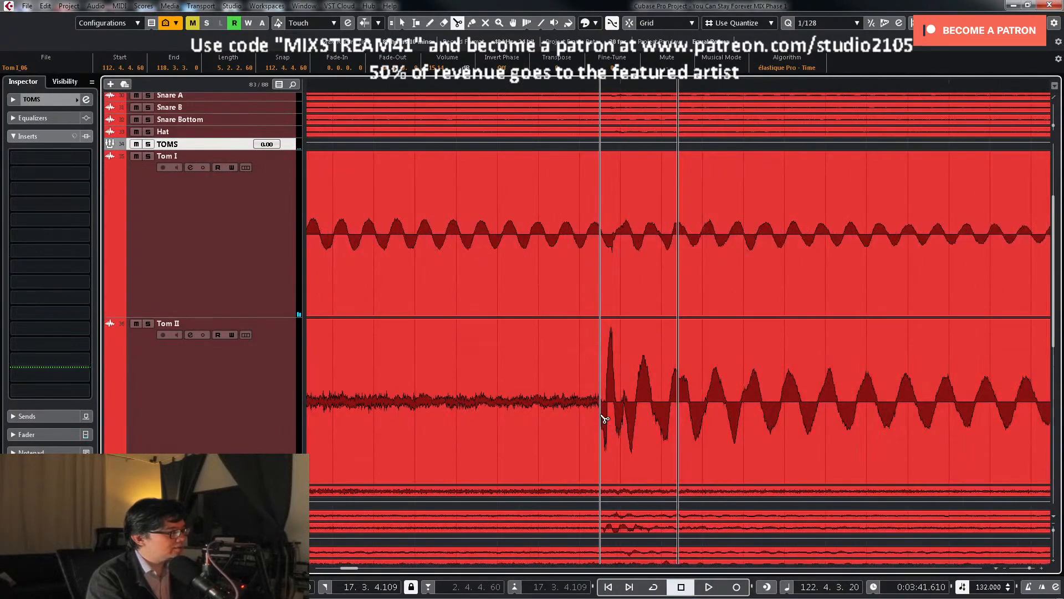
Step: Split both the Tom I and Tom II clips just after the downbeat of bar 123, where the hits end
key("g")
key("g")
key("g")
key("space")
key("space")
key("h")
key("h")
key("h")
key("h")
key("h")
key("h")
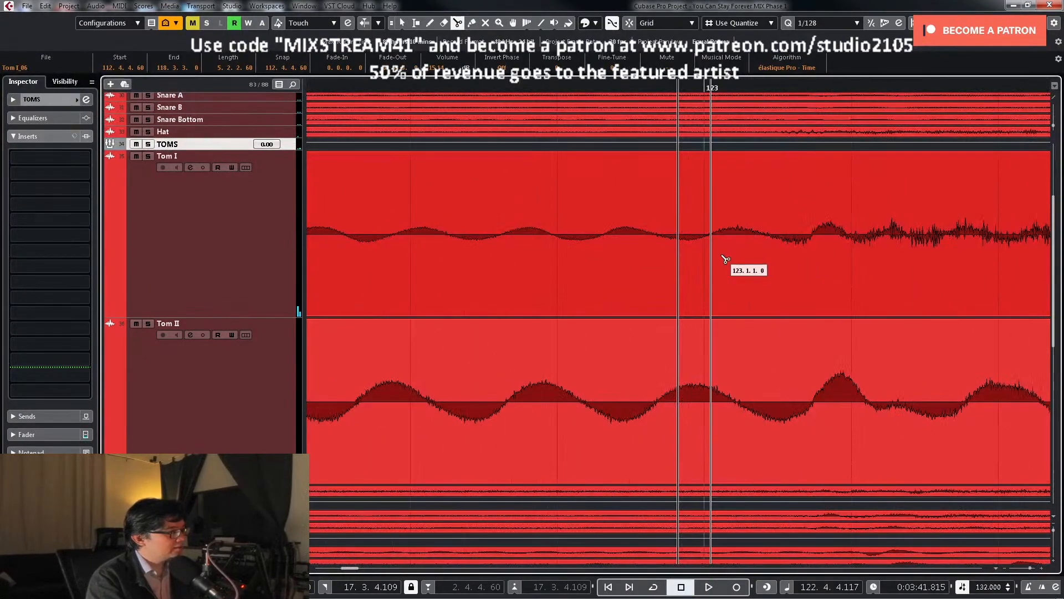
left_click(718, 261)
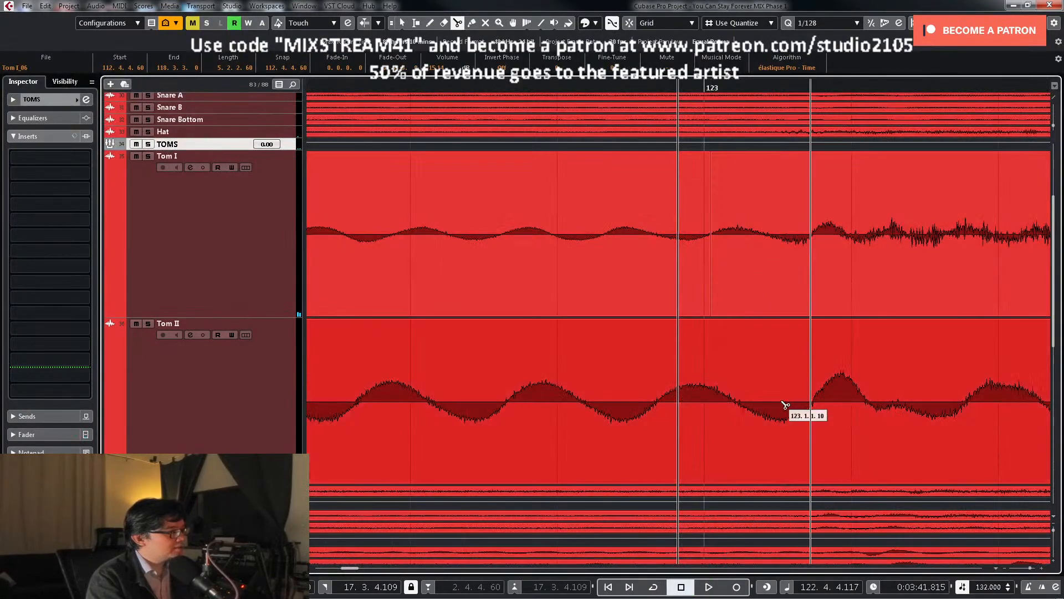
left_click(812, 410, "alt")
Step: Audition the toms past bar 123 and split the Tom II clip just before the fill starting at about 125.1.2
key("g")
key("g")
key("g")
key("g")
key("g")
key("g")
key("g")
key("g")
key("g")
key("g")
key("g")
key("g")
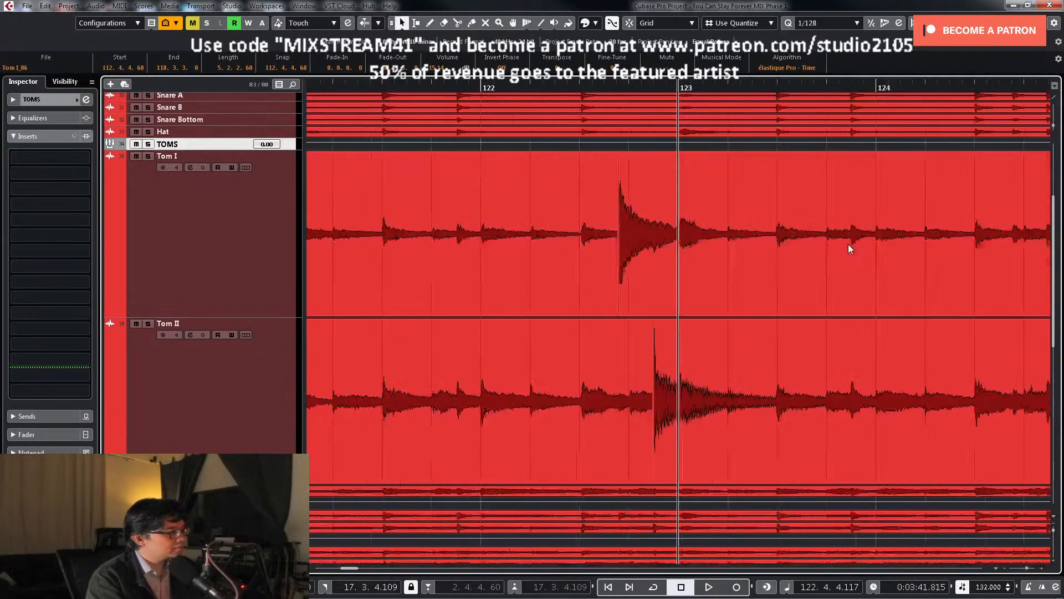
key("space")
key("g")
right_click(840, 339)
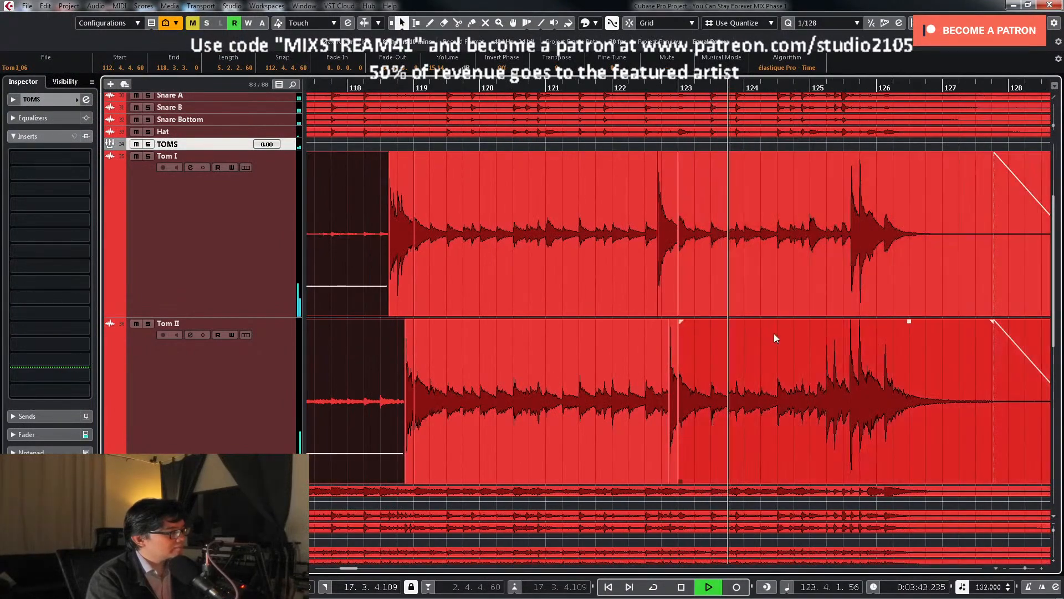
left_click(828, 337)
key("h")
key("h")
key("h")
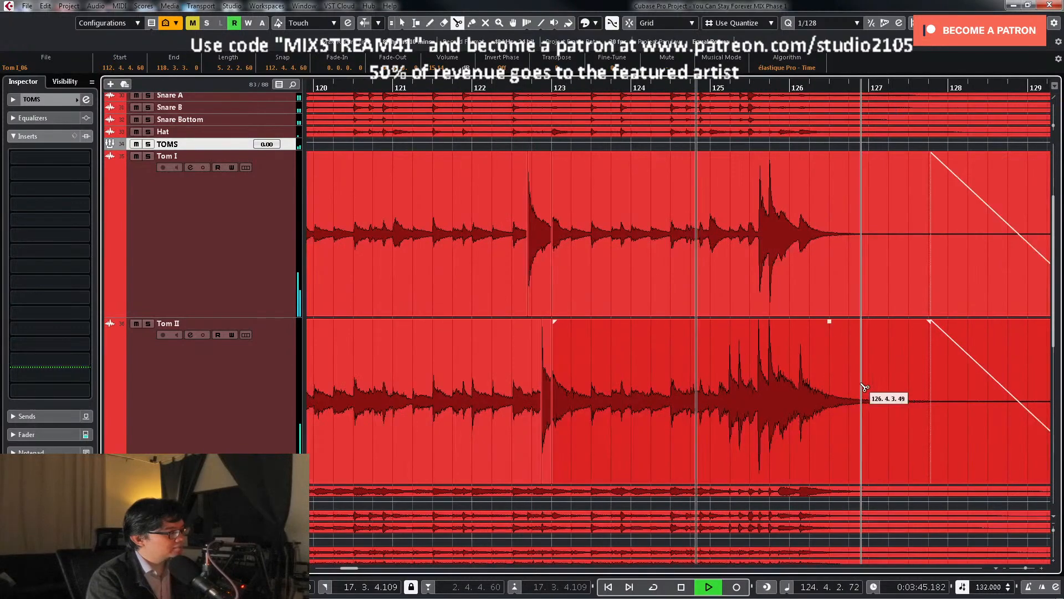
key("space")
left_click(786, 88)
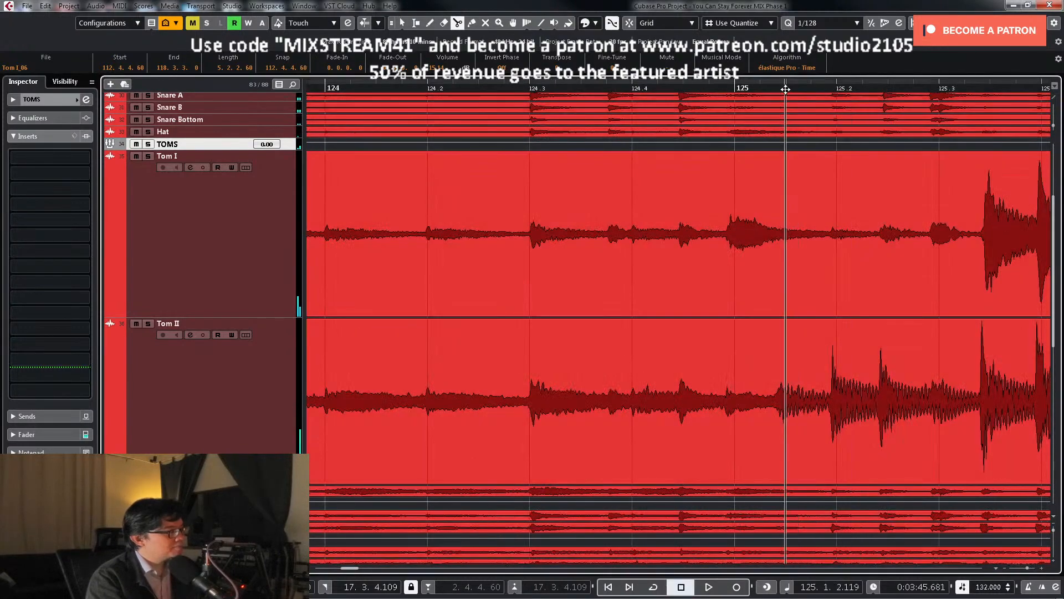
key("h")
key("h")
key("h")
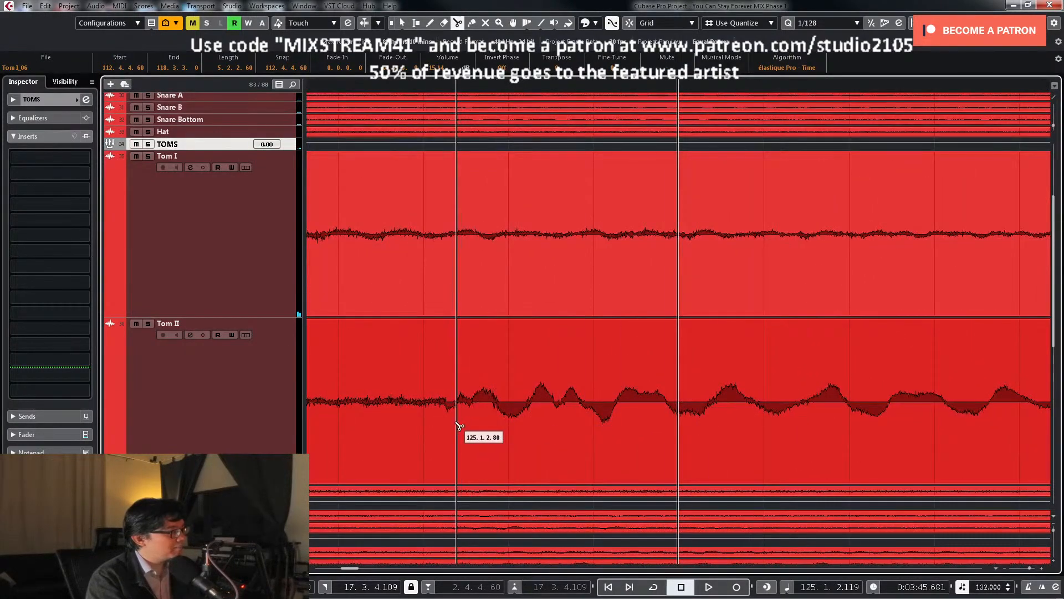
left_click(450, 425)
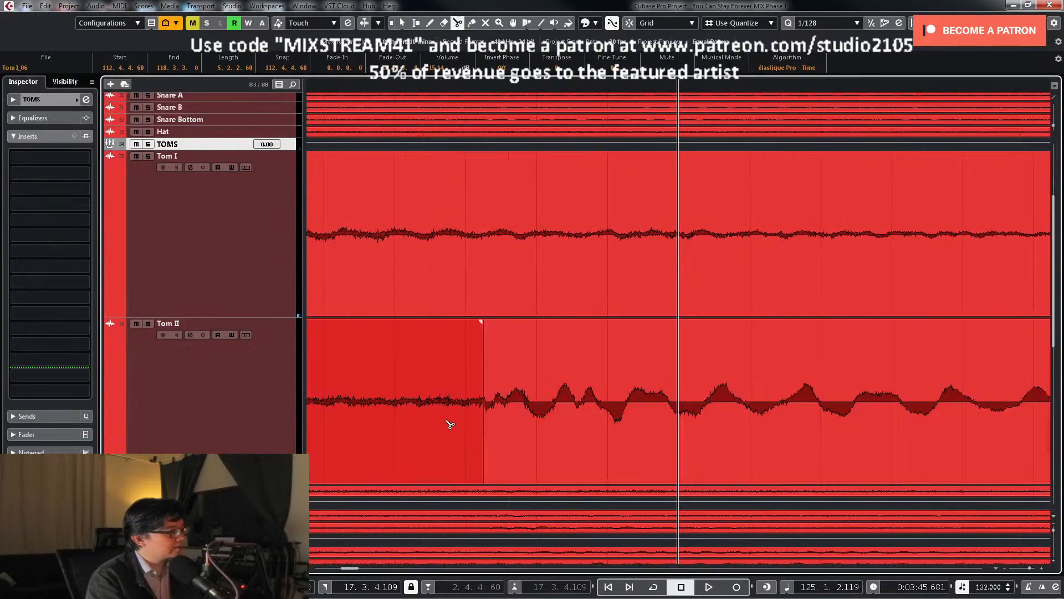
Step: Split the Tom I clip just before its double hit at about 125.3.2
key("g")
key("g")
key("g")
key("g")
key("g")
key("1")
right_click(821, 388)
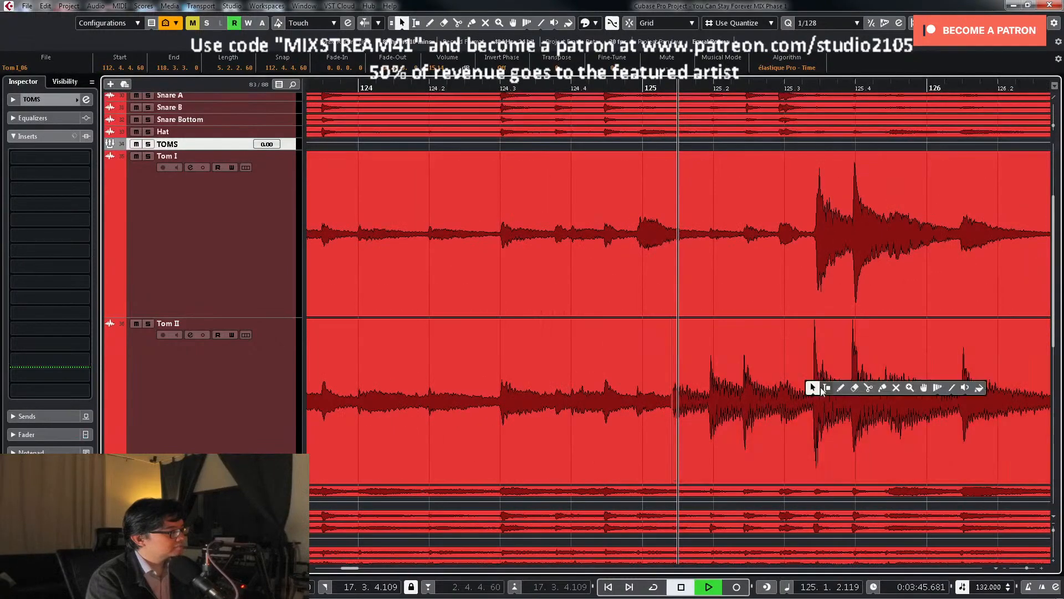
left_click(868, 387)
key("h")
key("h")
key("h")
key("h")
key("h")
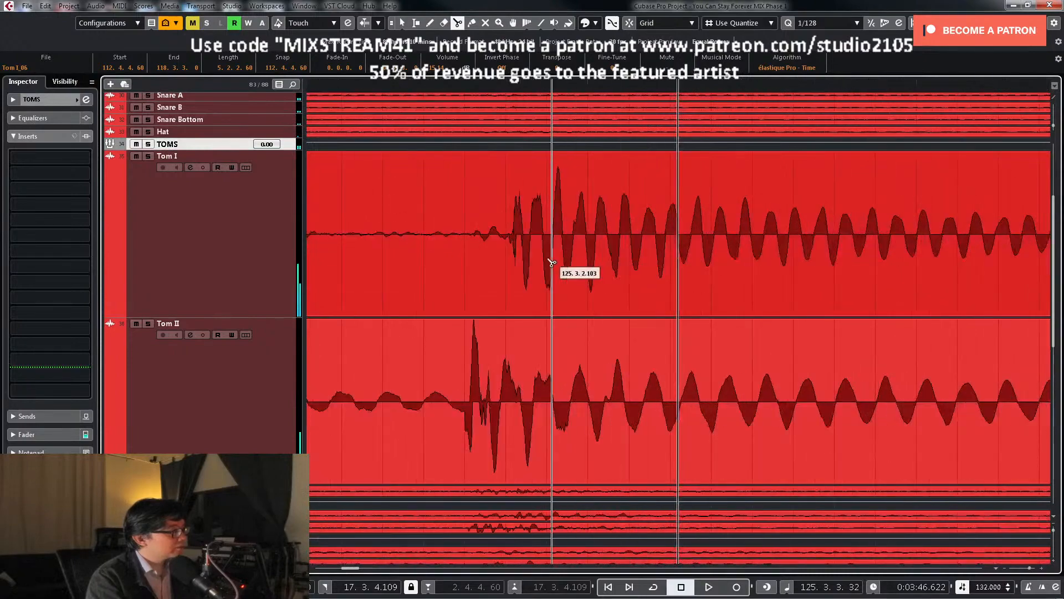
left_click(505, 266)
Step: Split both the Tom I and Tom II clips after the double hit, at about 125.4.2
key("g")
key("g")
key("g")
key("g")
key("g")
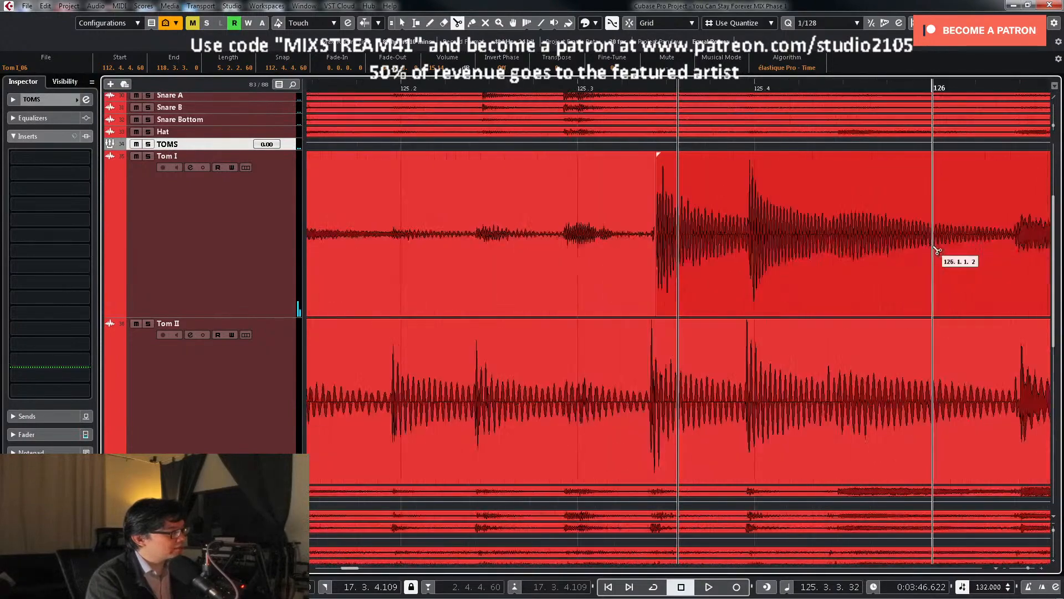
key("space")
key("space")
key("h")
key("h")
key("h")
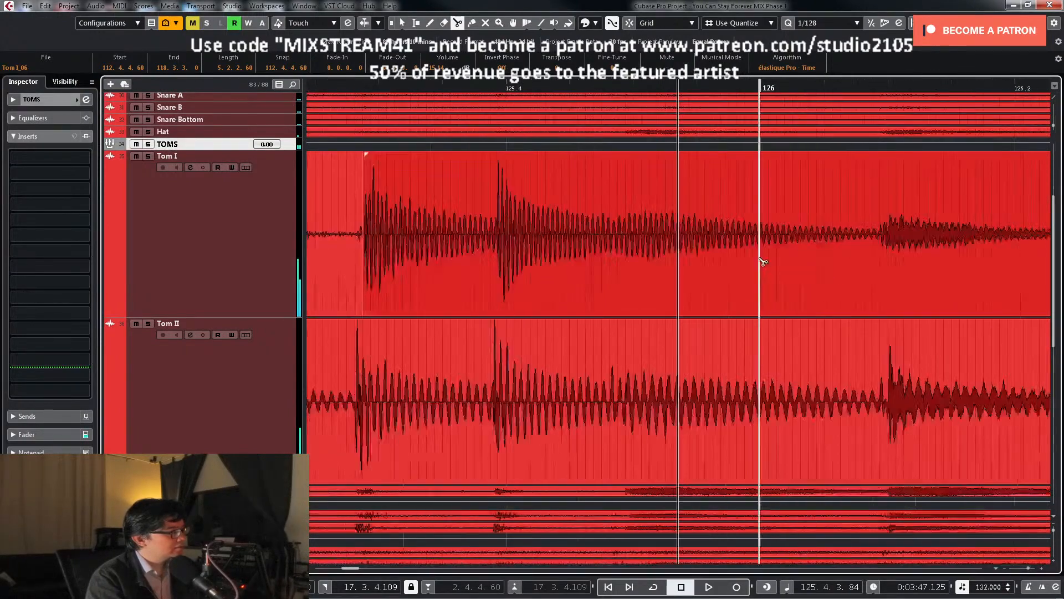
left_click(463, 259)
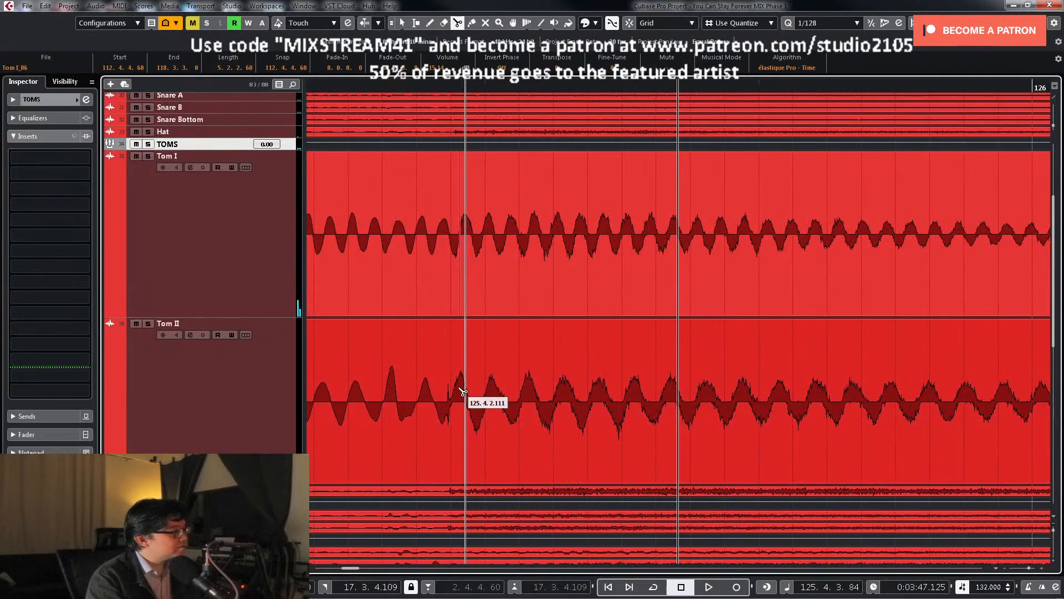
left_click(447, 399)
Step: Lower the volume of all Tom I and Tom II segments between the hits from bar 119 to the end by 15.65 dB
key("g")
right_click(447, 399)
left_click(444, 397)
left_click(650, 364)
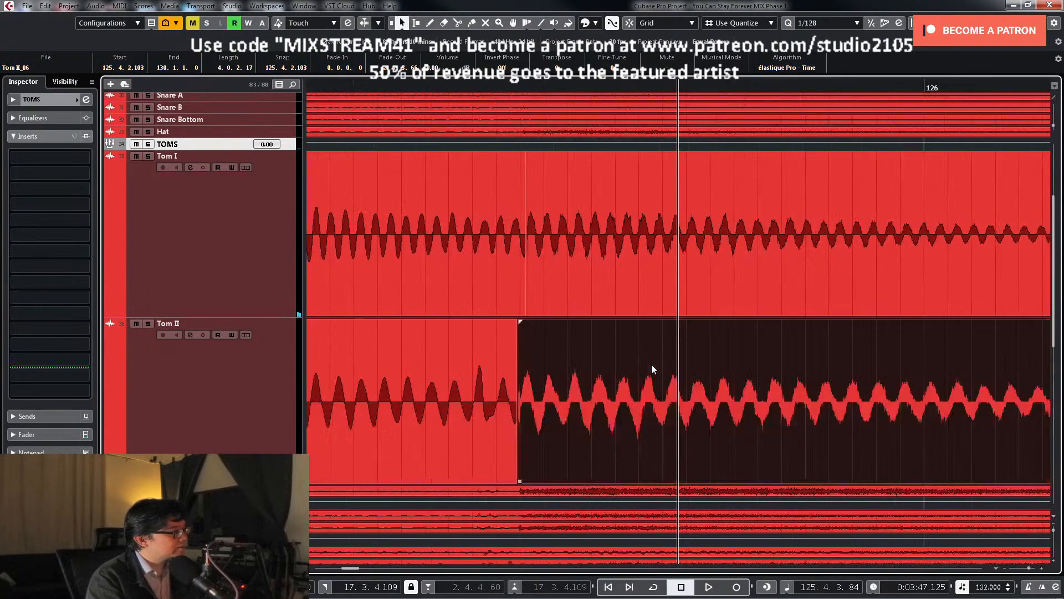
key("g")
key("g")
key("g")
key("g")
key("g")
key("g")
key("g")
key("g")
key("g")
key("g")
key("space")
key("g")
key("space")
left_click(528, 273)
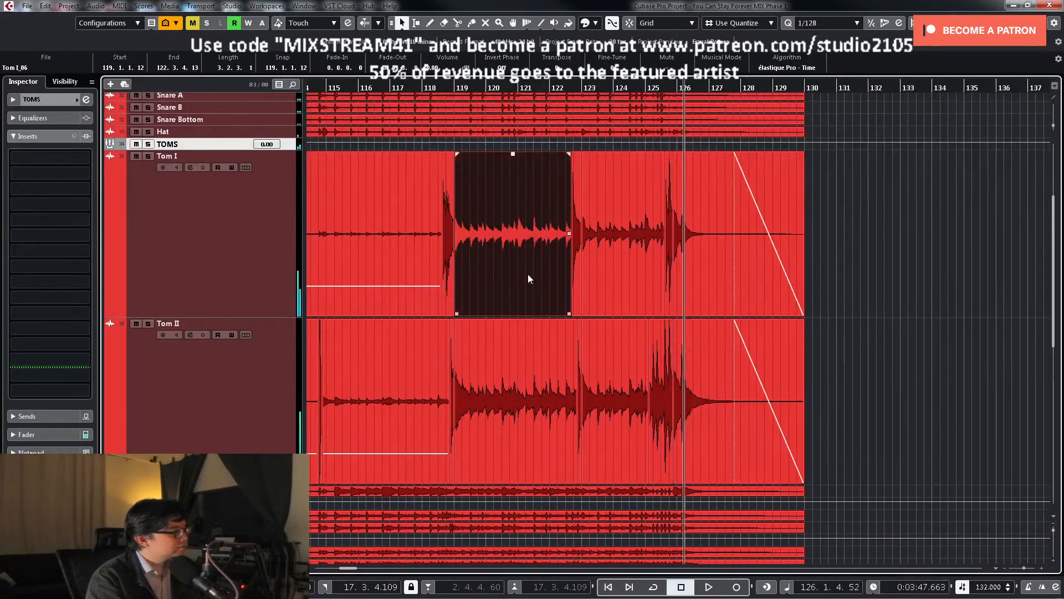
left_click(614, 261, "shift")
left_click(711, 298, "shift")
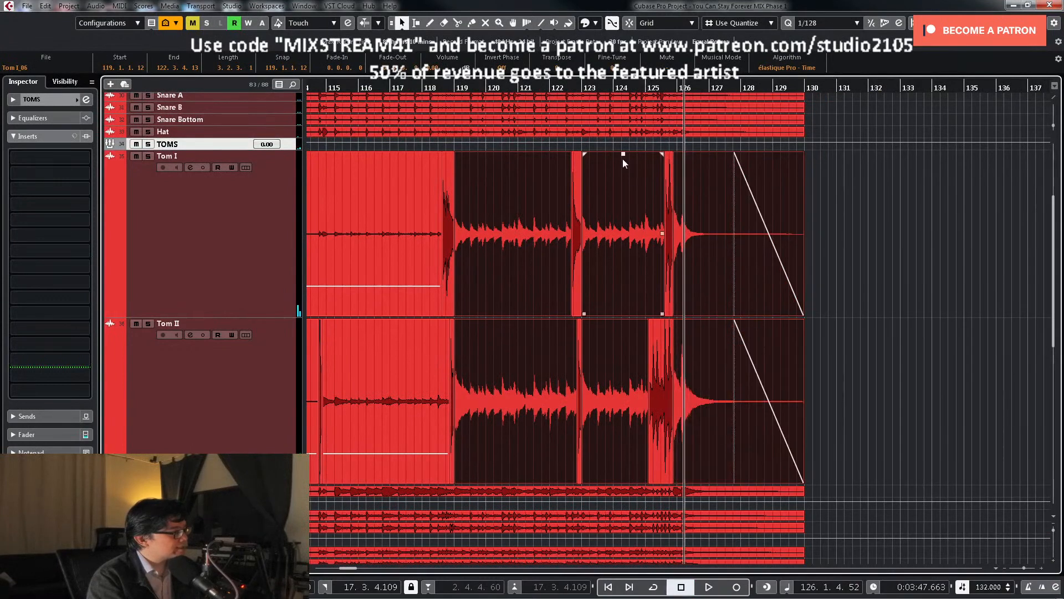
left_click_drag(623, 157, 606, 291)
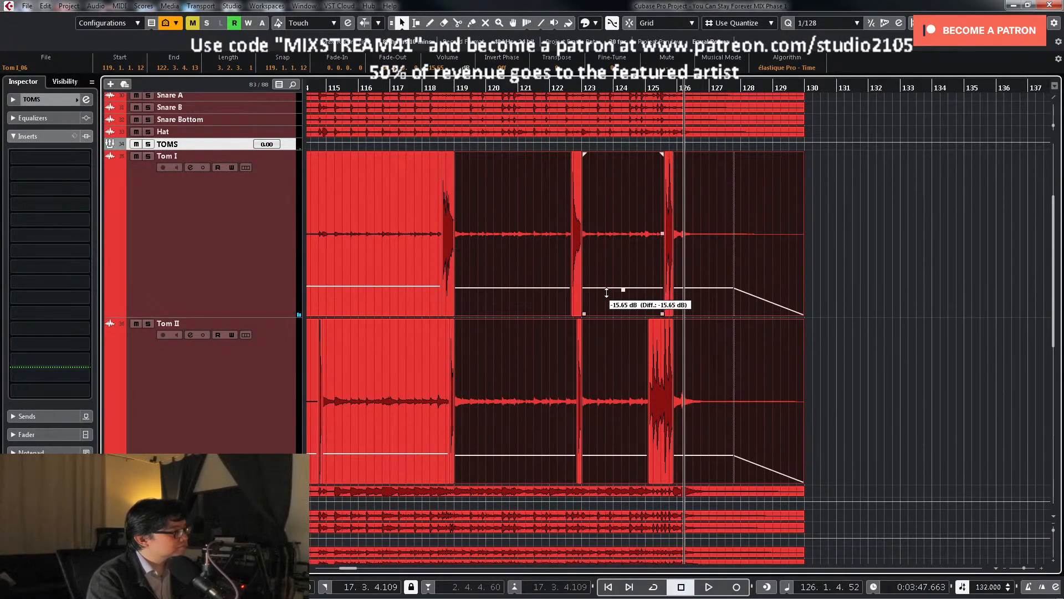
left_click(849, 229)
Step: Play the song from the left locator and enlarge only the Tom I and Tom II tracks
key("shift+f")
key("KP_1")
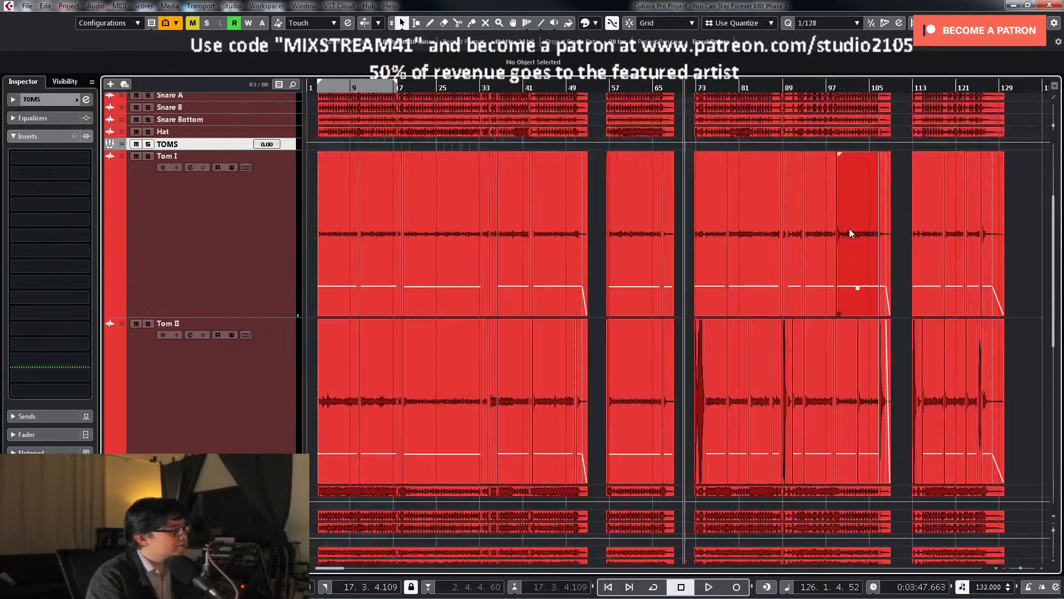
key("space")
key("z")
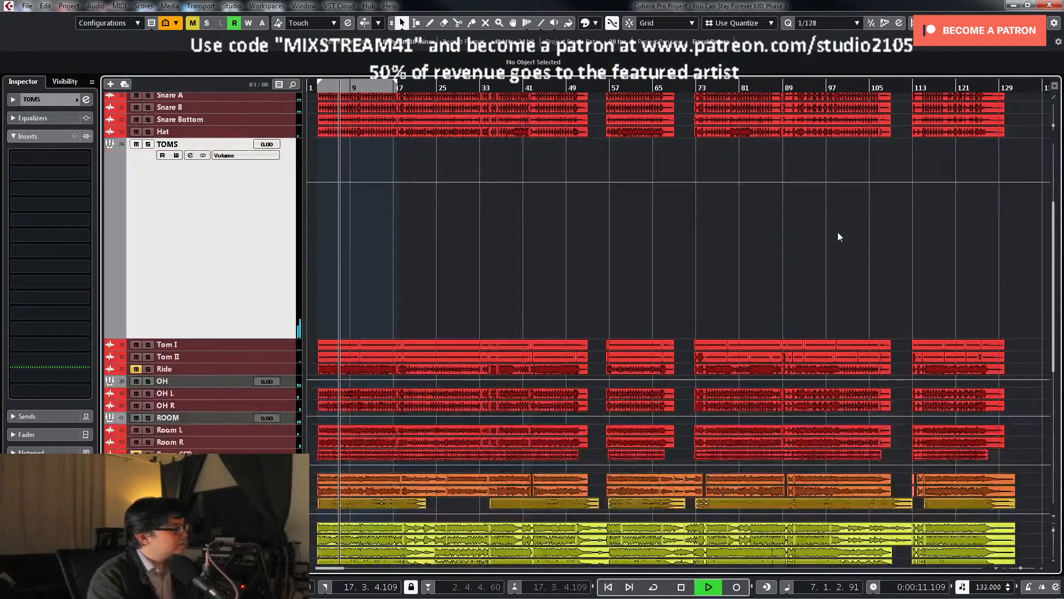
key("z")
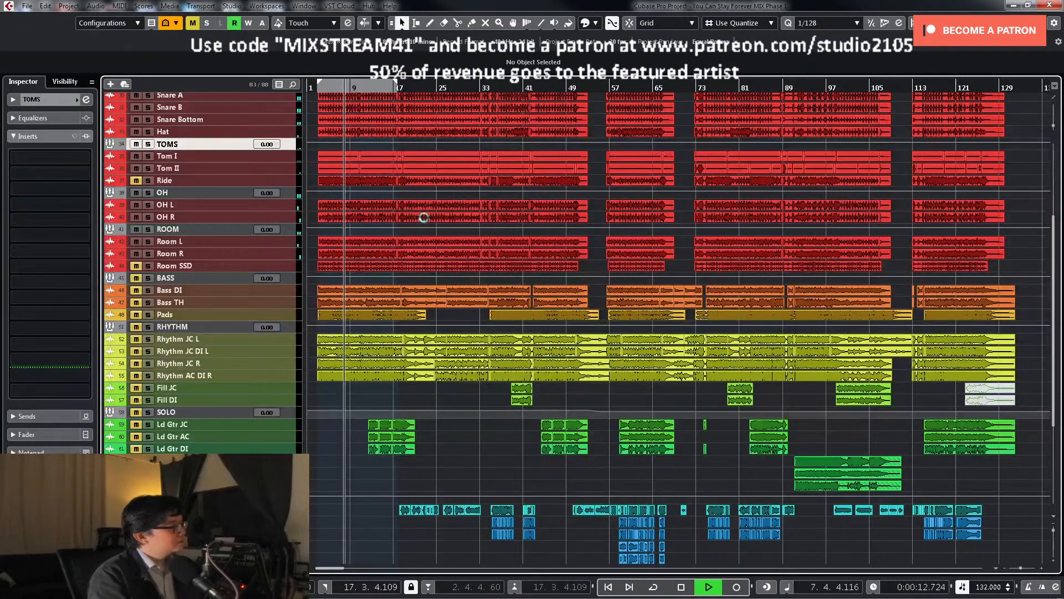
left_click(281, 168)
left_click(286, 161, "shift")
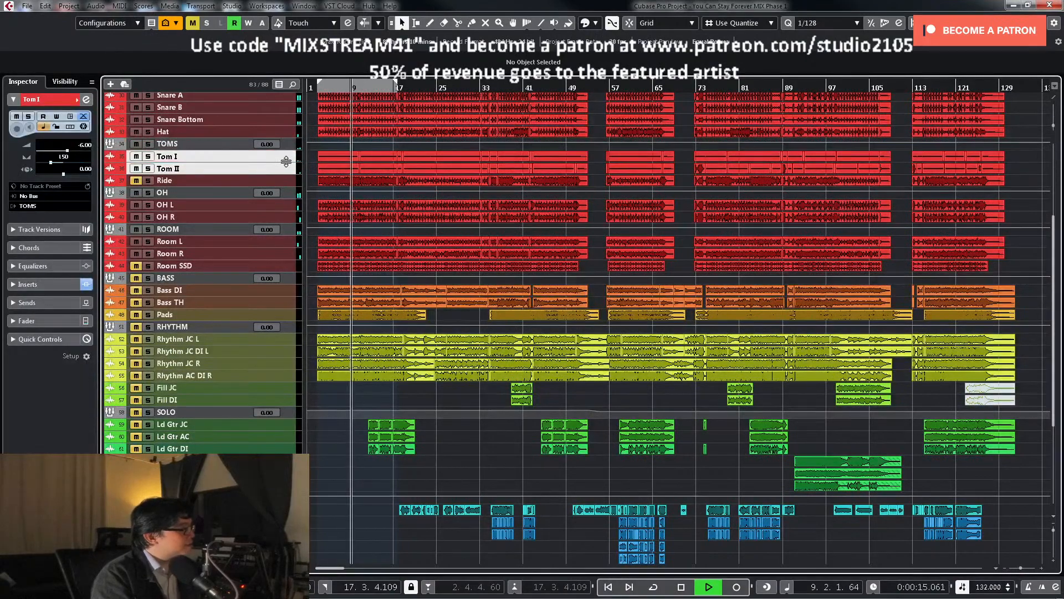
left_click_drag(286, 161, 292, 284)
Step: Stop playback and set a loop around the first Tom I hit, in bar 10
key("h")
key("h")
key("h")
key("h")
key("h")
key("h")
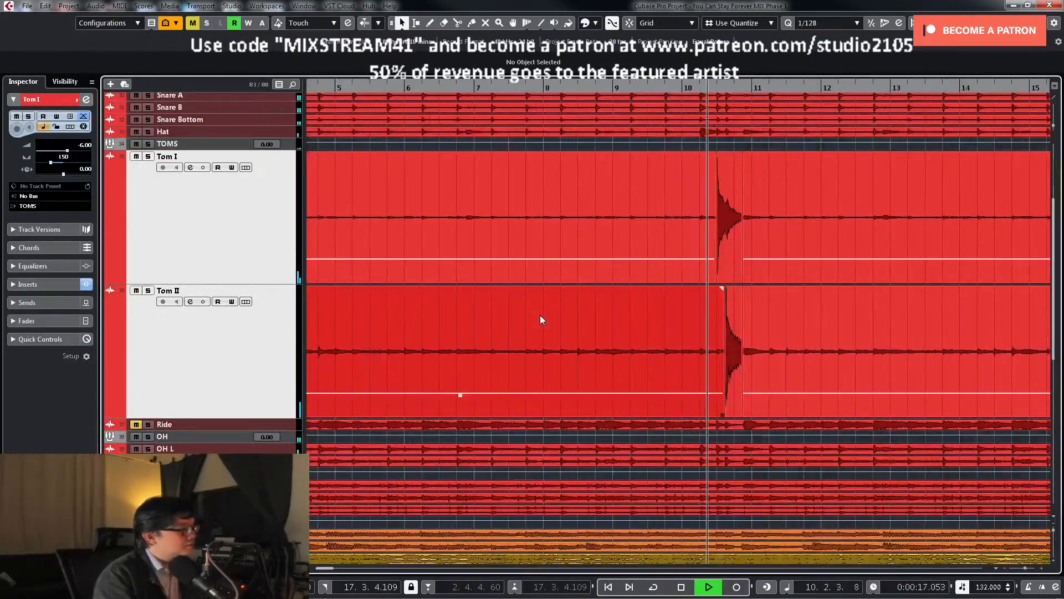
key("g")
key("g")
key("g")
key("space")
left_click(636, 240)
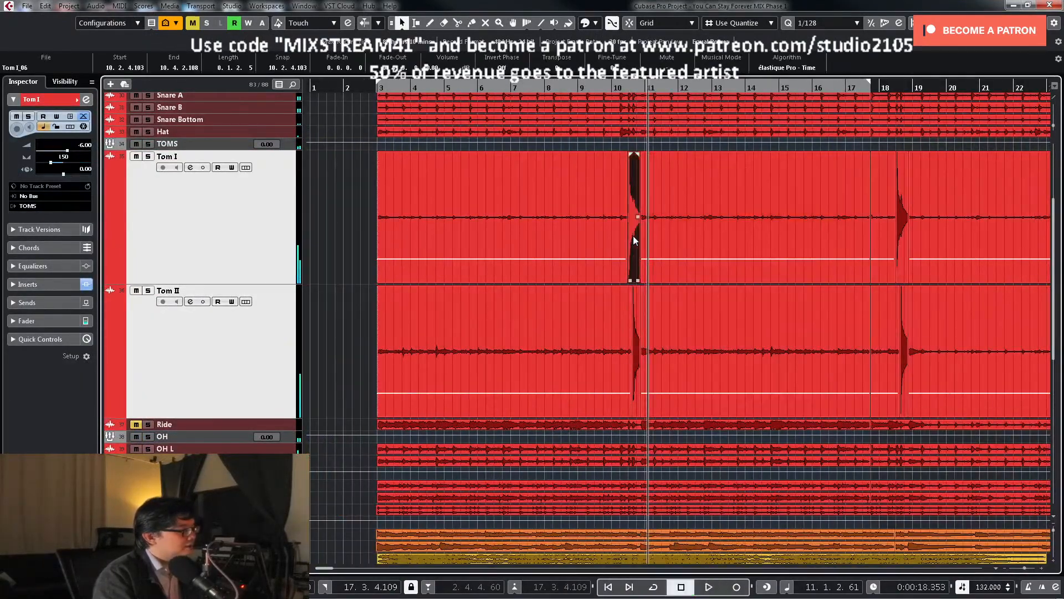
key("shift+g")
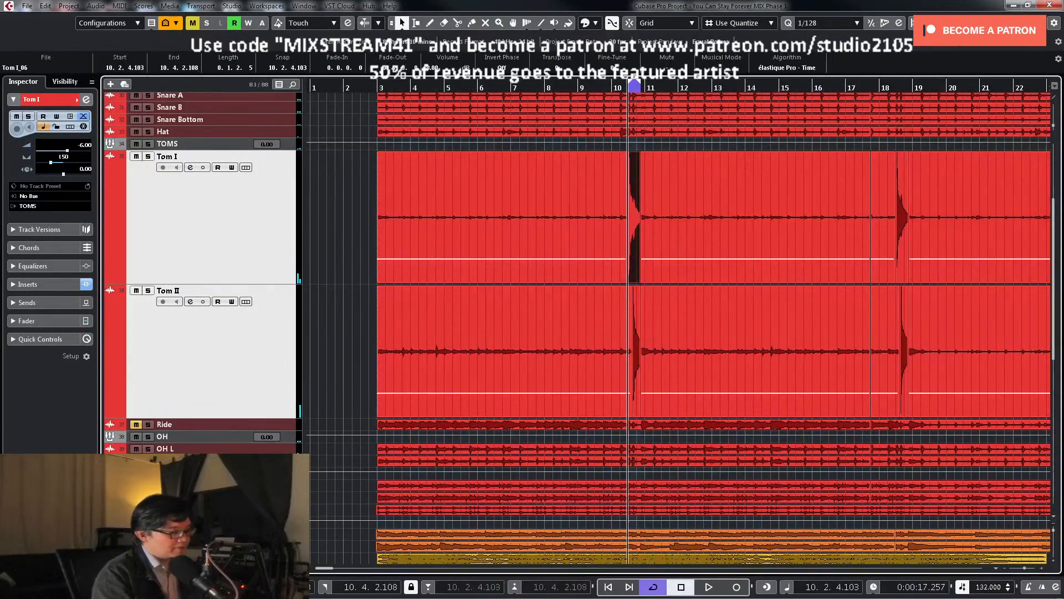
Step: Show the mixer and solo the Tom I channel
key("alt+F3")
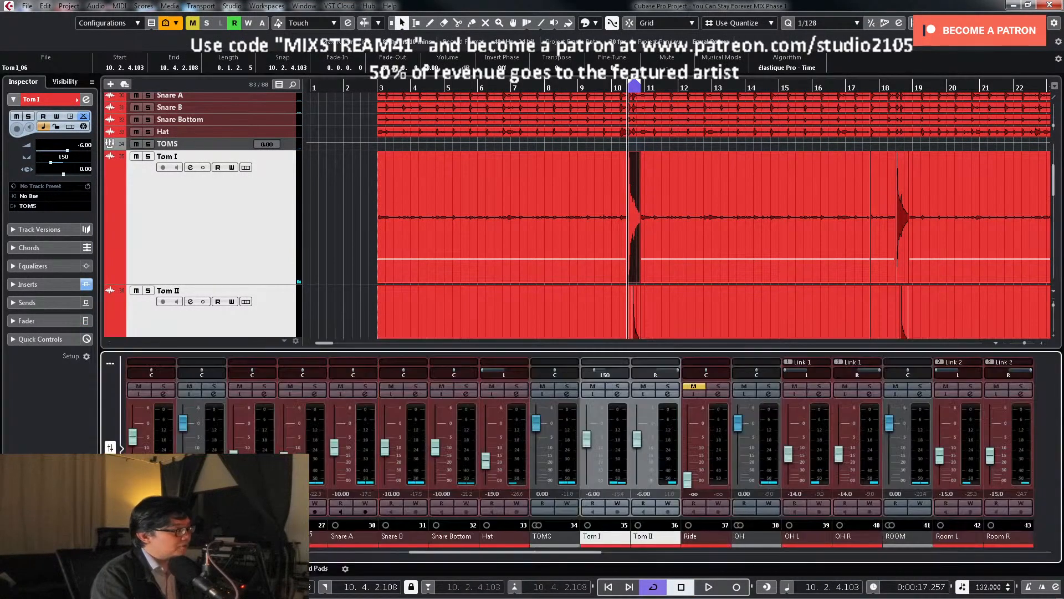
right_click(616, 389)
left_click(602, 360)
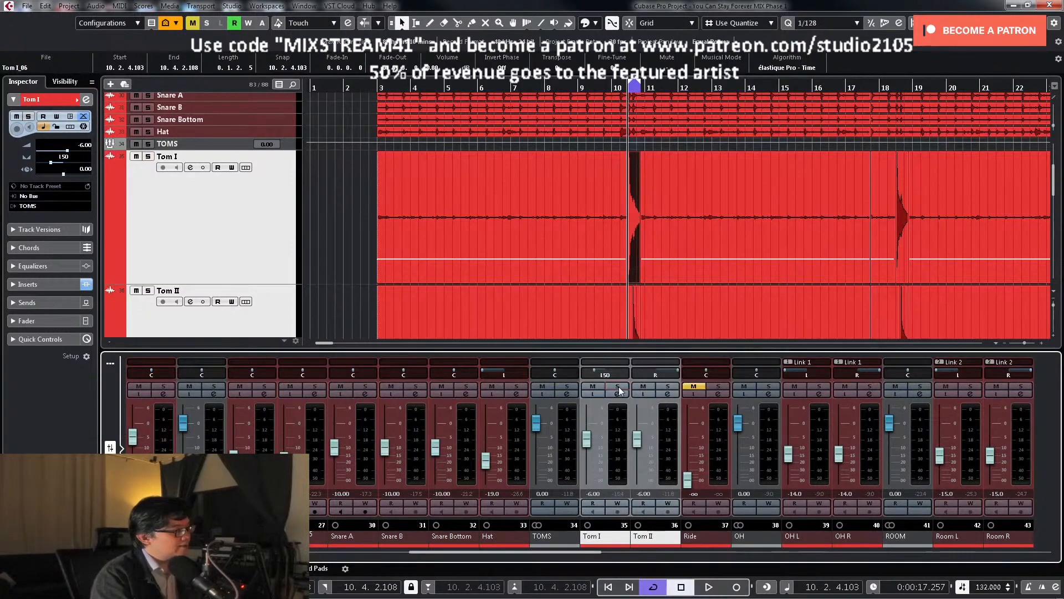
left_click(619, 387)
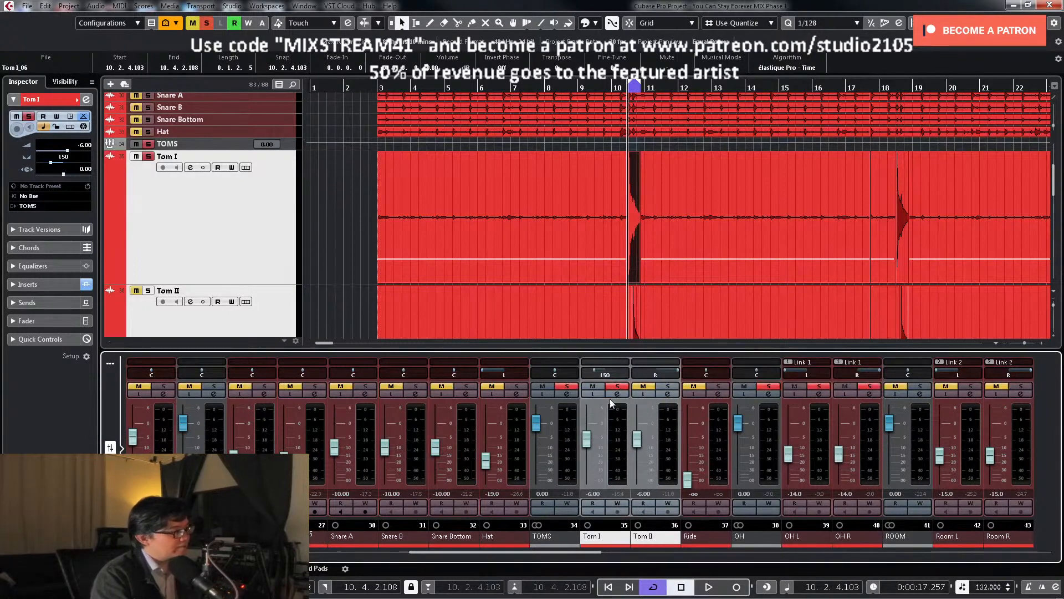
Step: Check Tom I's polarity against the overheads by flipping its phase, and take the overheads out of solo
left_click(617, 394)
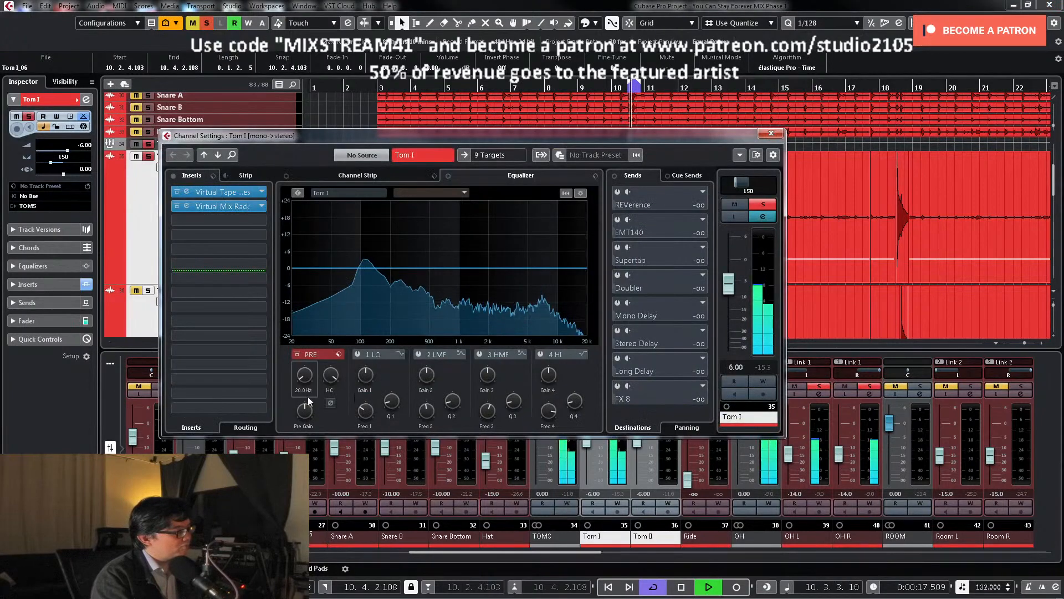
left_click(331, 404)
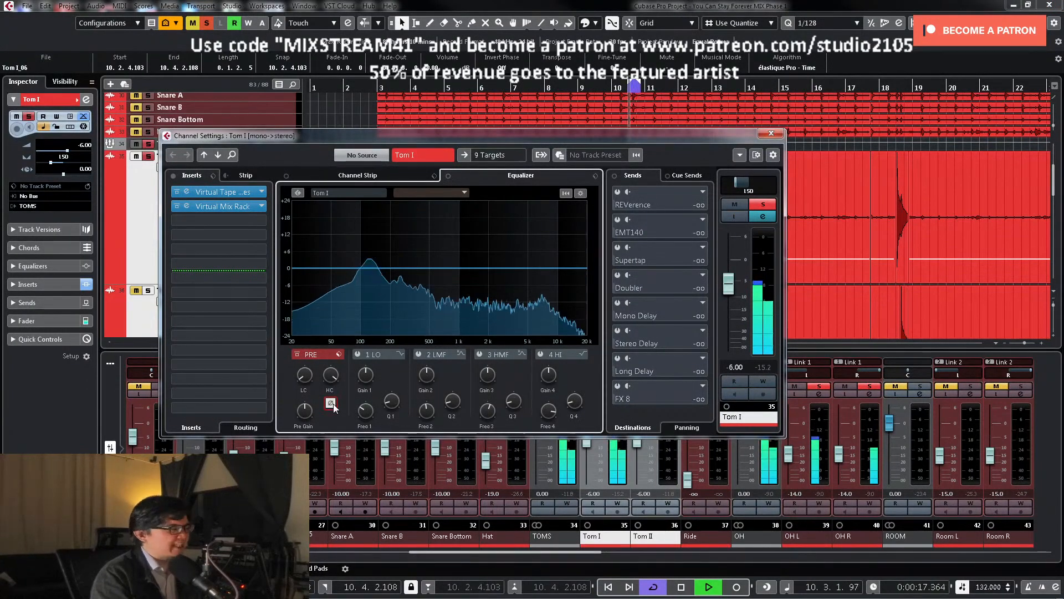
left_click(779, 135)
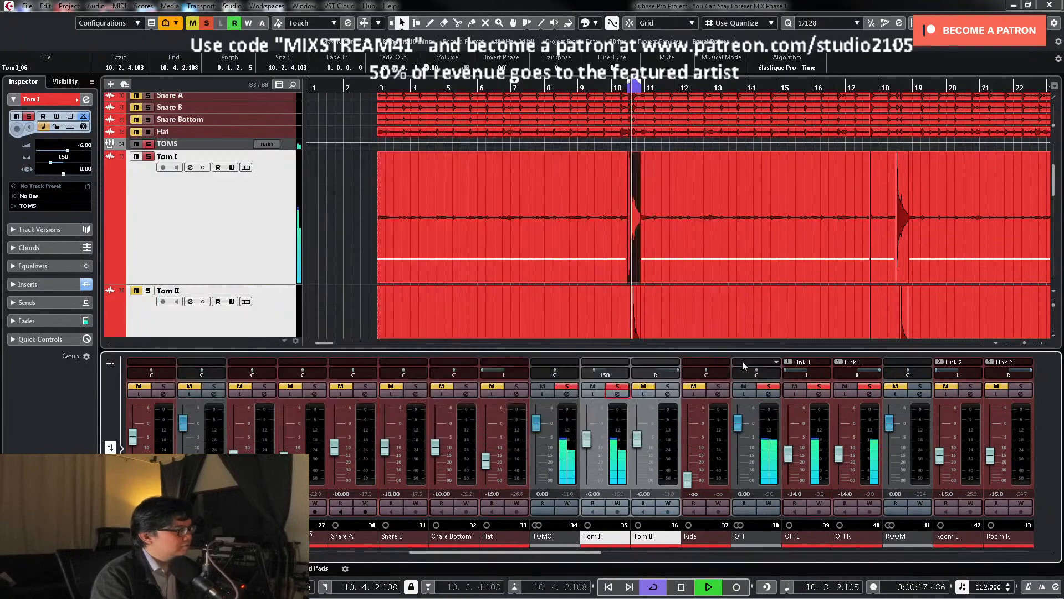
left_click(769, 388)
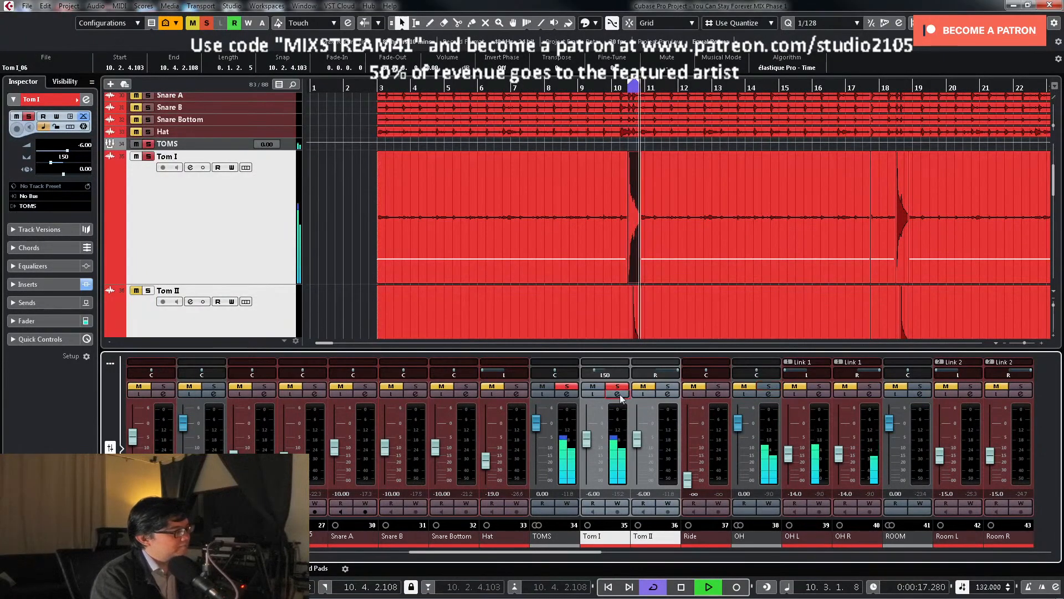
Step: Add a low cut and a cut of about 5 dB near 300 Hz to Tom I's equalizer, and unsolo the channel
left_click(618, 395)
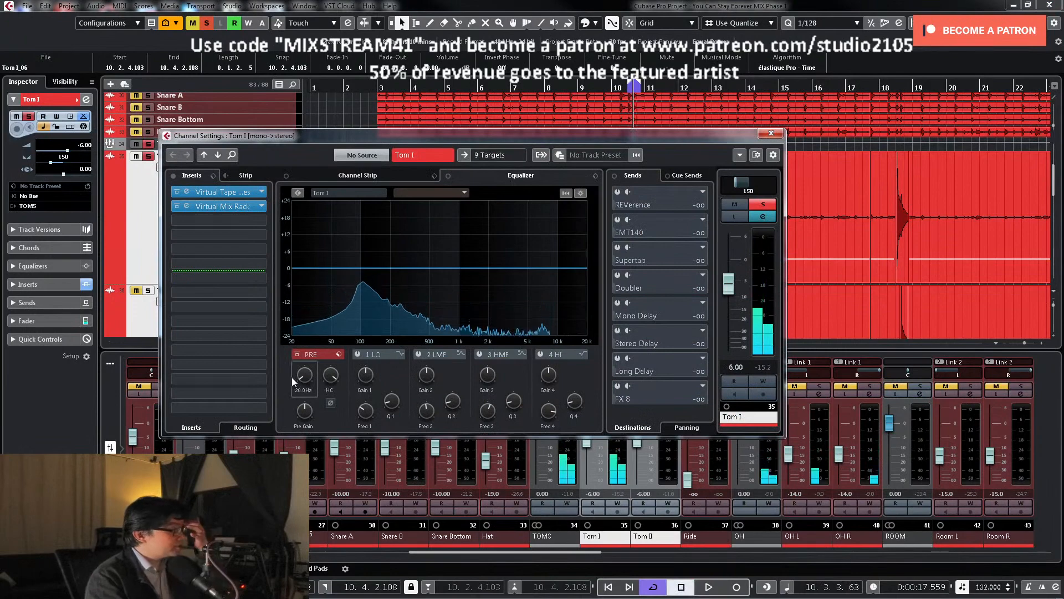
key("space")
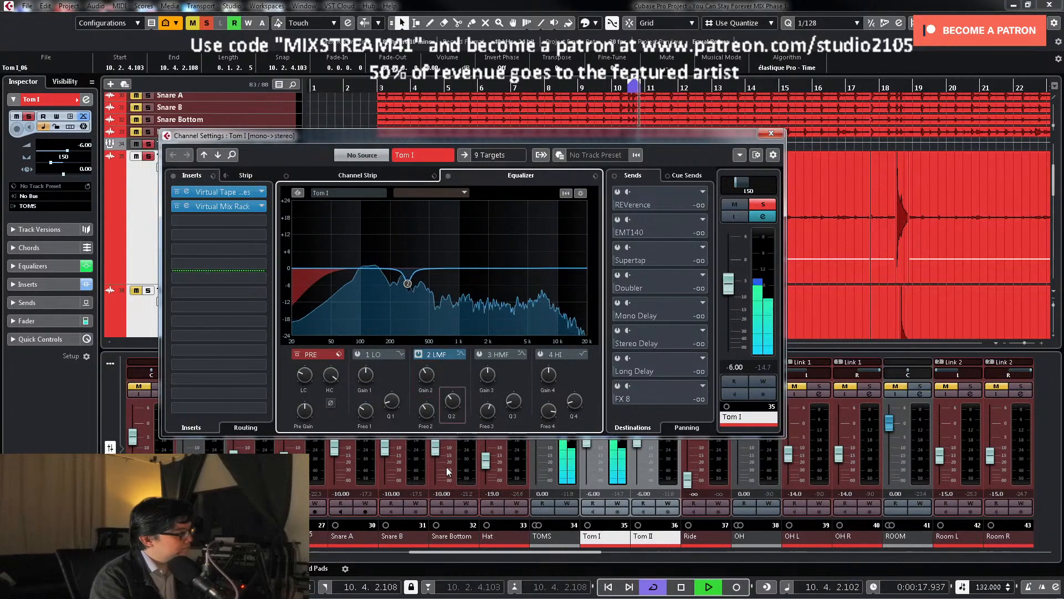
key("space")
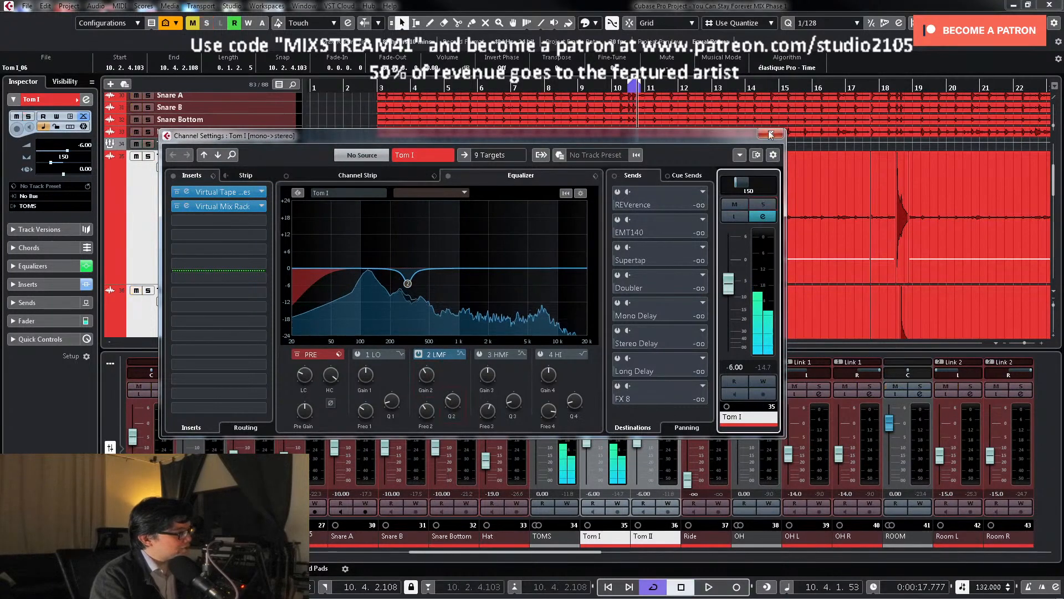
left_click(770, 134)
Step: Select the Tom II event with the fill at bar 73 and set the locators around it
scroll(811, 251, "down", 2)
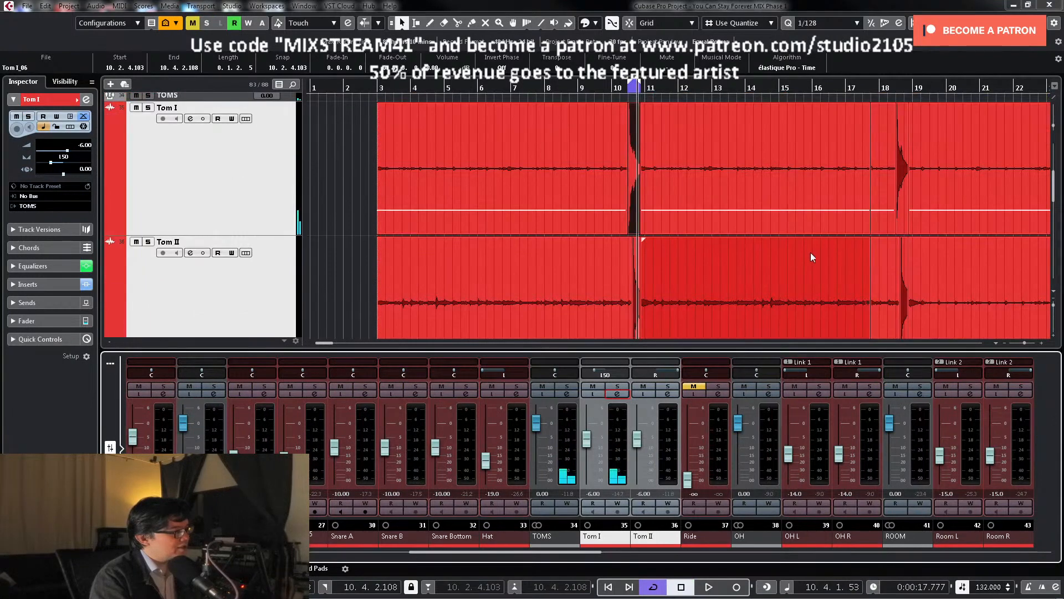
key("g")
key("g")
key("g")
key("g")
left_click(918, 298)
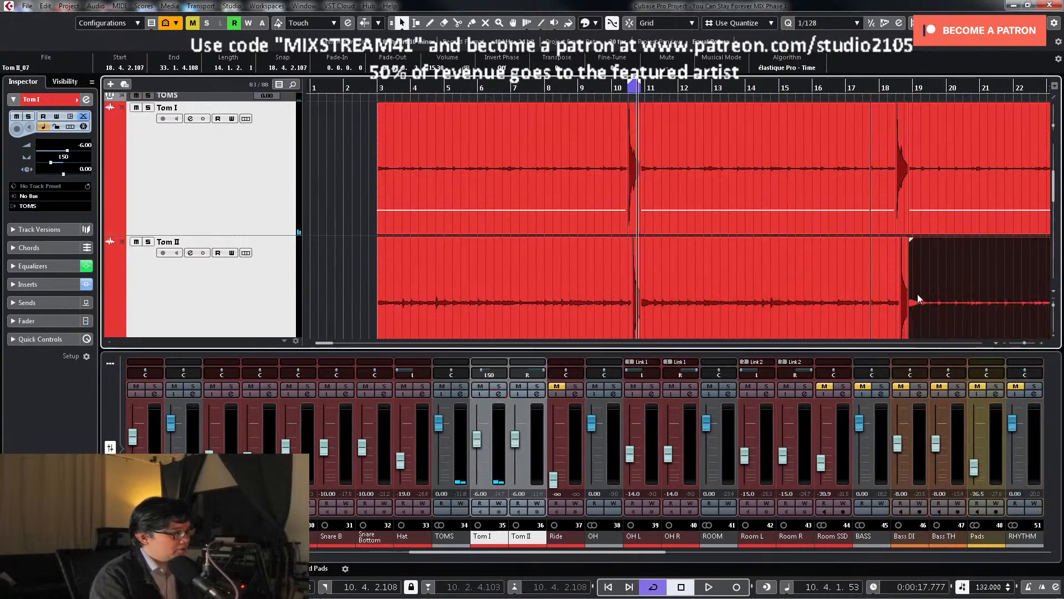
key("g")
key("g")
key("g")
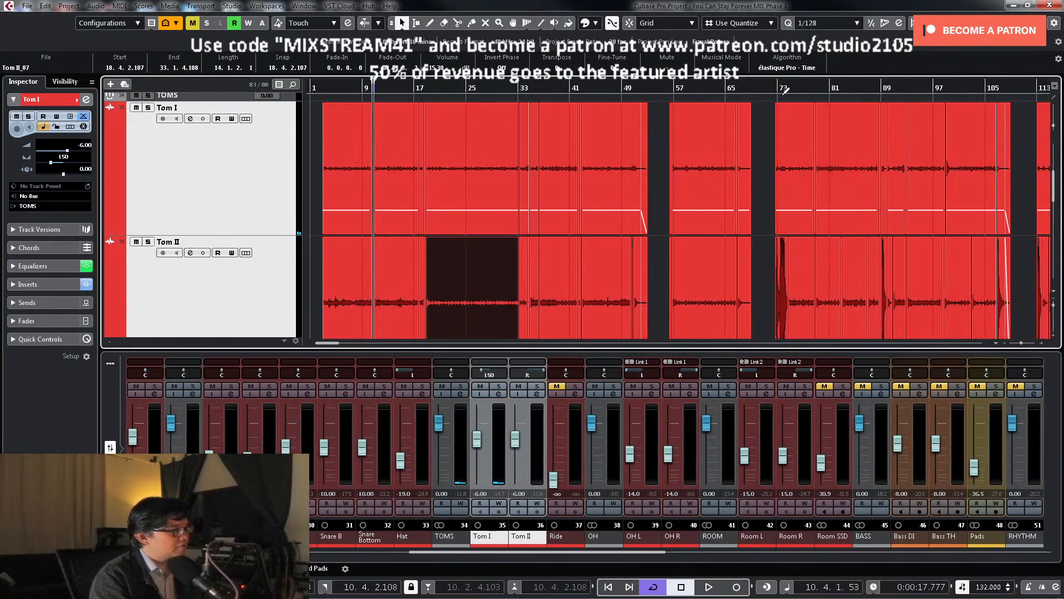
key("g")
key("h")
key("h")
key("h")
key("h")
scroll(717, 291, "down", 1)
left_click(707, 237)
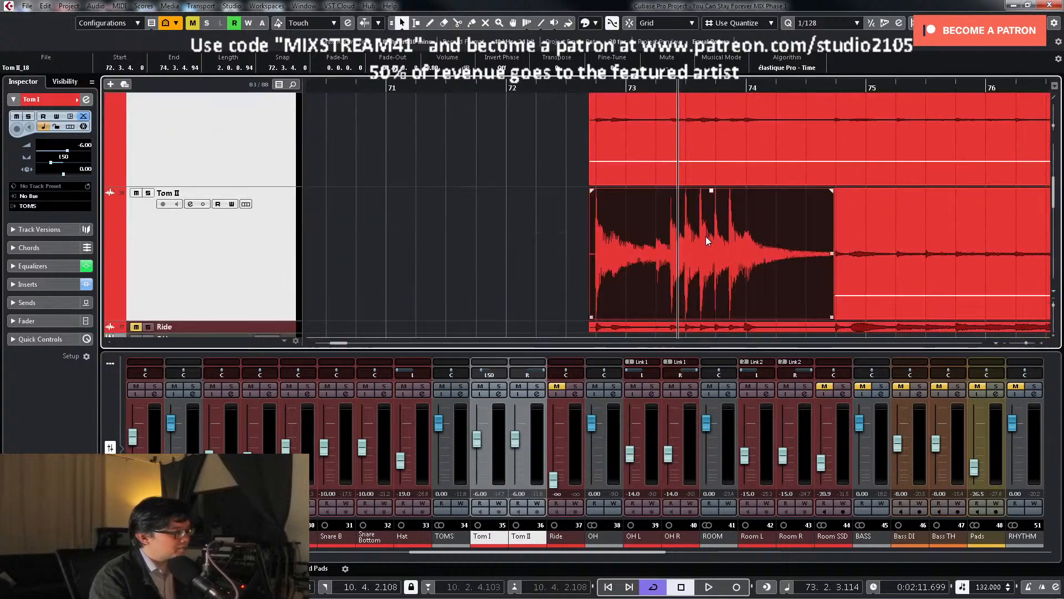
key("p")
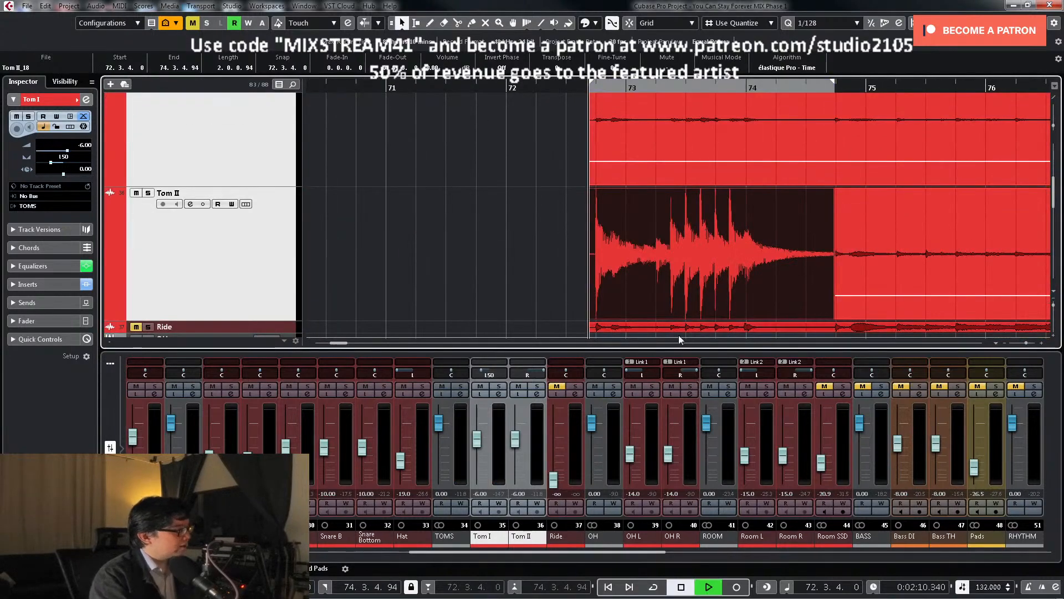
Step: Solo Tom II together with the overheads and play the bar 73 fill in a loop
key("space")
left_click(536, 386)
left_click(616, 388)
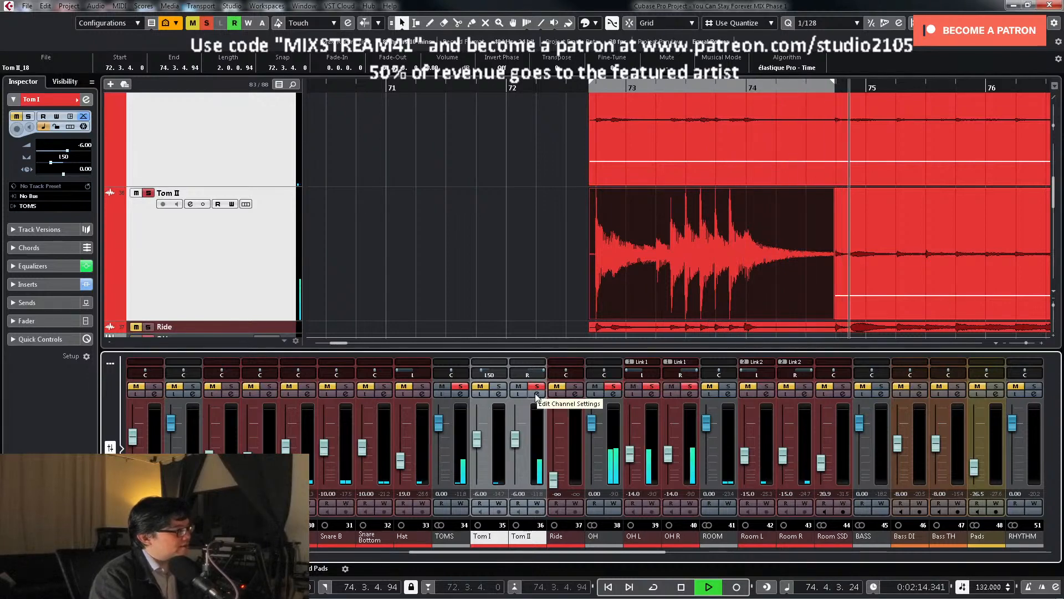
key("space")
key("KP_Divide")
key("space")
Step: Check Tom II's polarity against the overheads by flipping its phase, and take the overheads out of solo
left_click(537, 393)
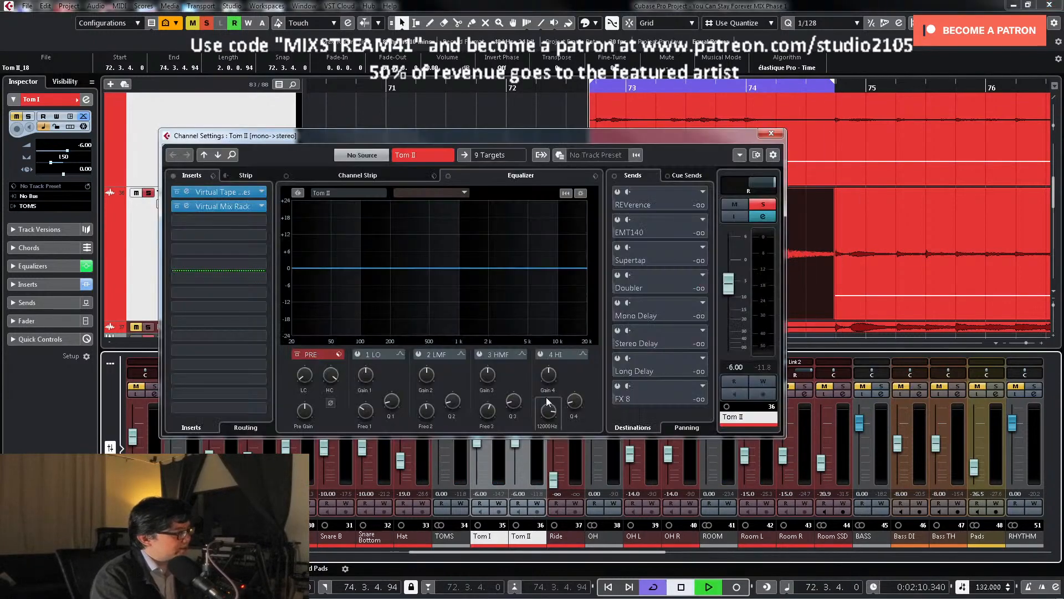
left_click(329, 404)
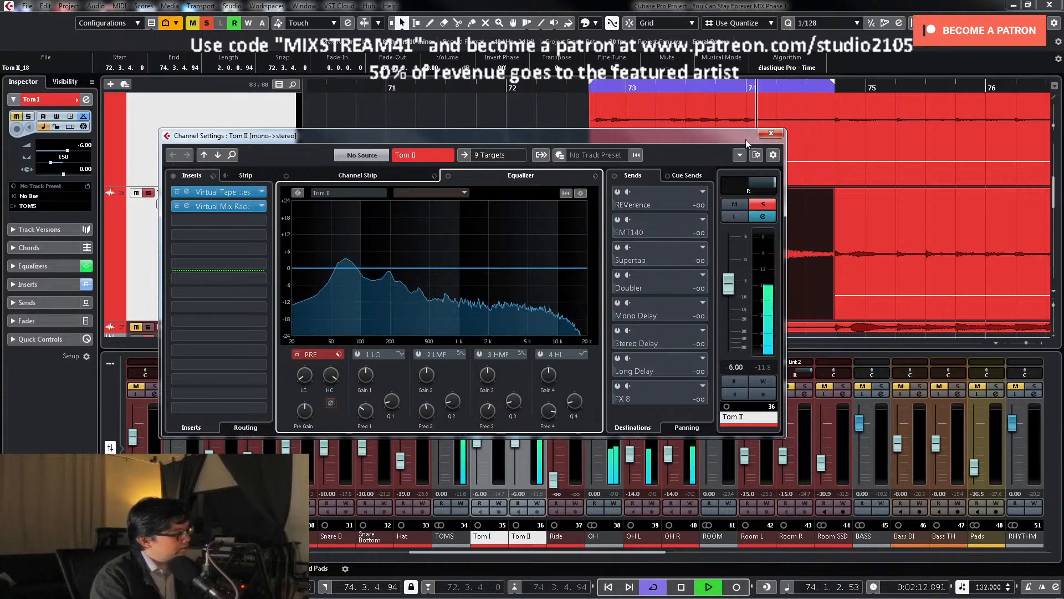
key("space")
left_click(770, 133)
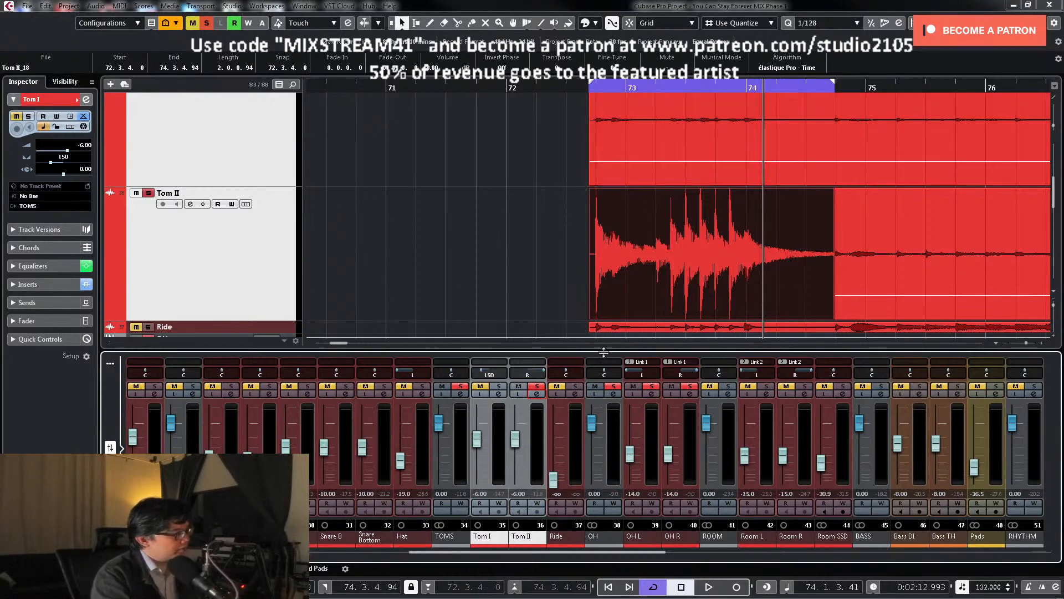
left_click(617, 391)
Step: Add a low cut and a low-mid cut of about 7 dB near 590 Hz to Tom II's equalizer while the fill plays
left_click(536, 394)
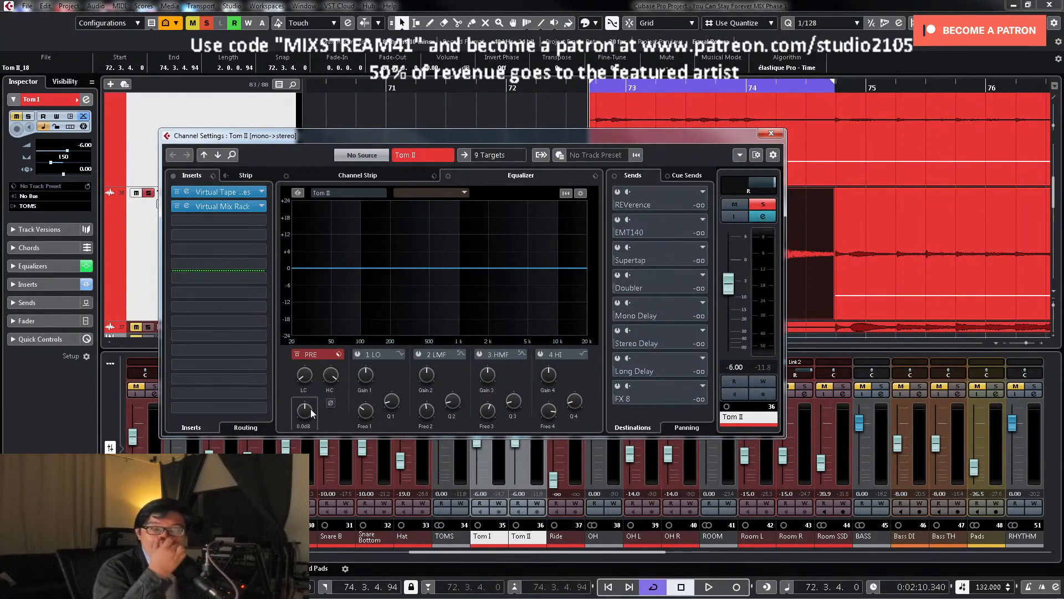
key("space")
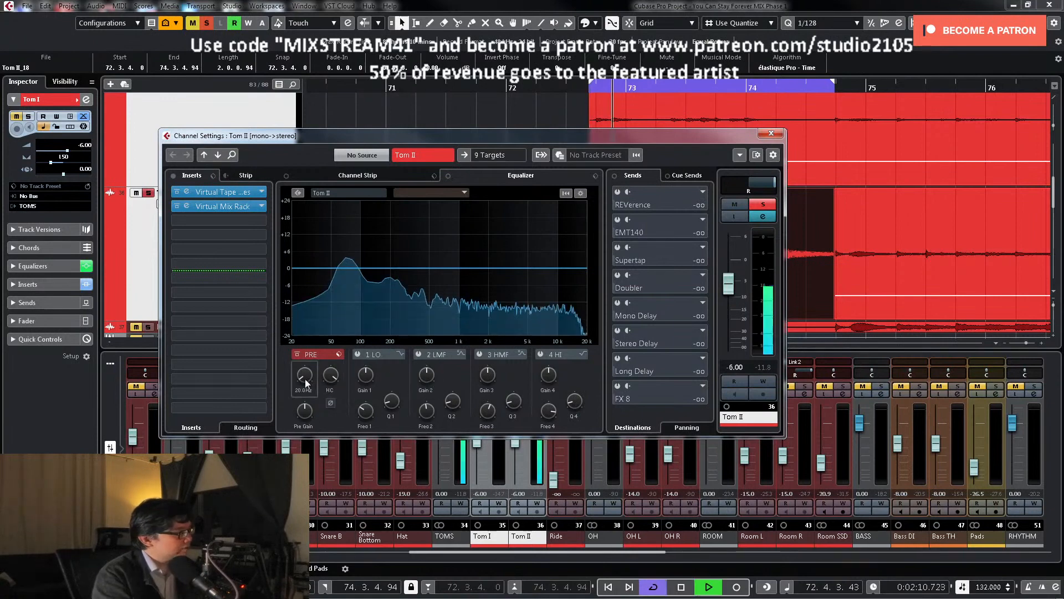
left_click(418, 355)
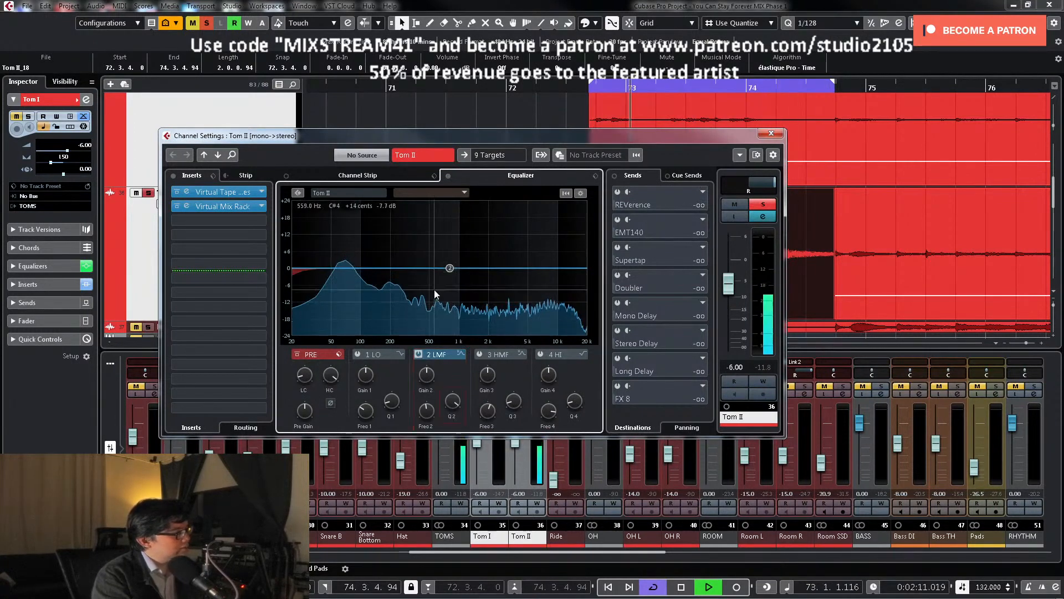
left_click_drag(450, 268, 436, 222)
mouse_move(425, 375)
left_mouse_down()
mouse_move(423, 424)
mouse_move(425, 379)
left_mouse_up()
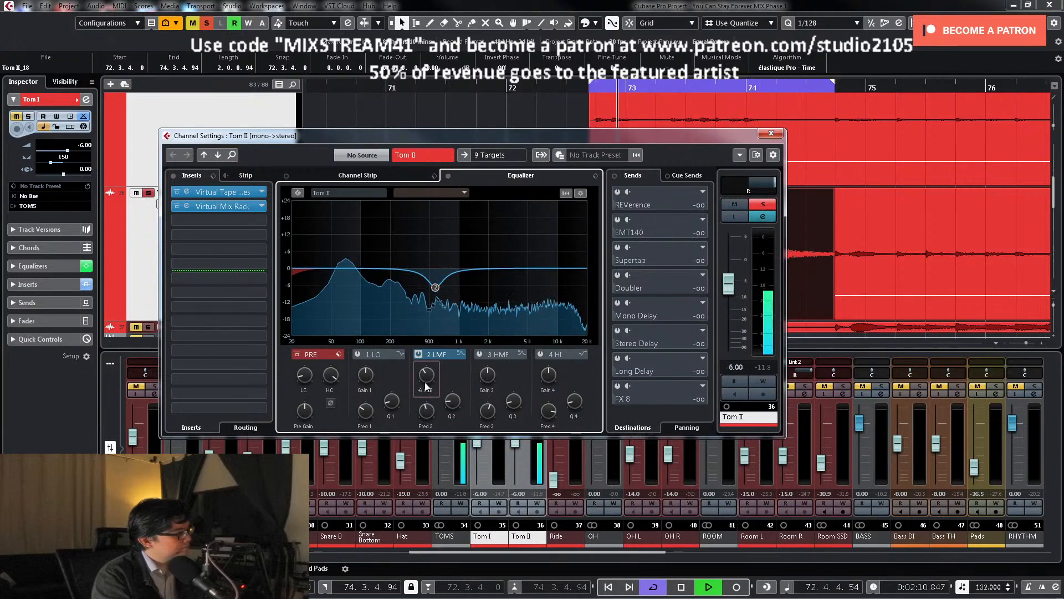
Step: Unsolo Tom II and boost its first EQ band as a peak of about 6 dB near 75 Hz
left_click(764, 205)
left_click(357, 353)
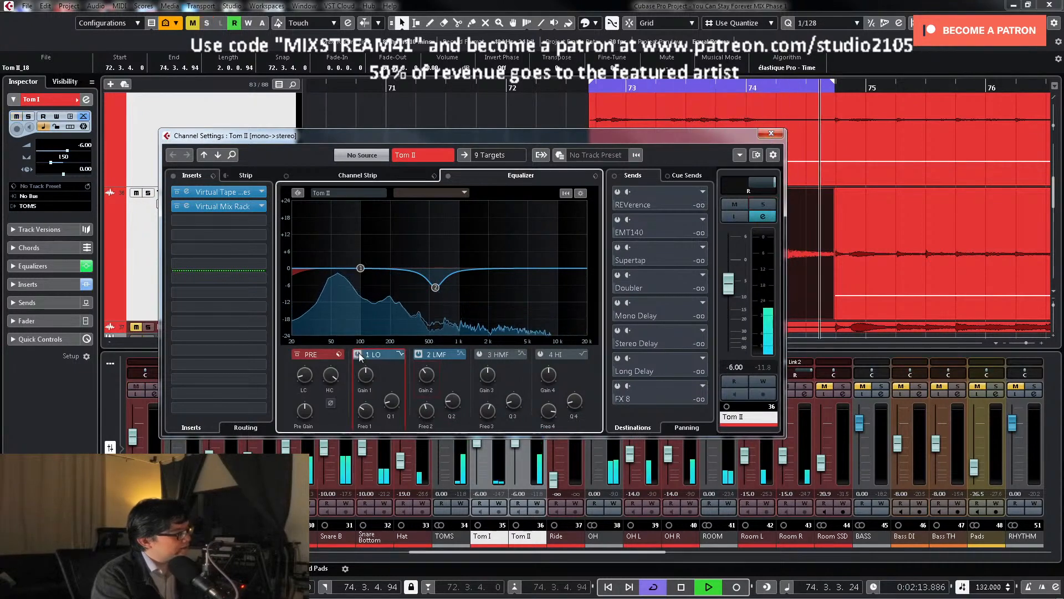
left_click(398, 354)
left_click(432, 408)
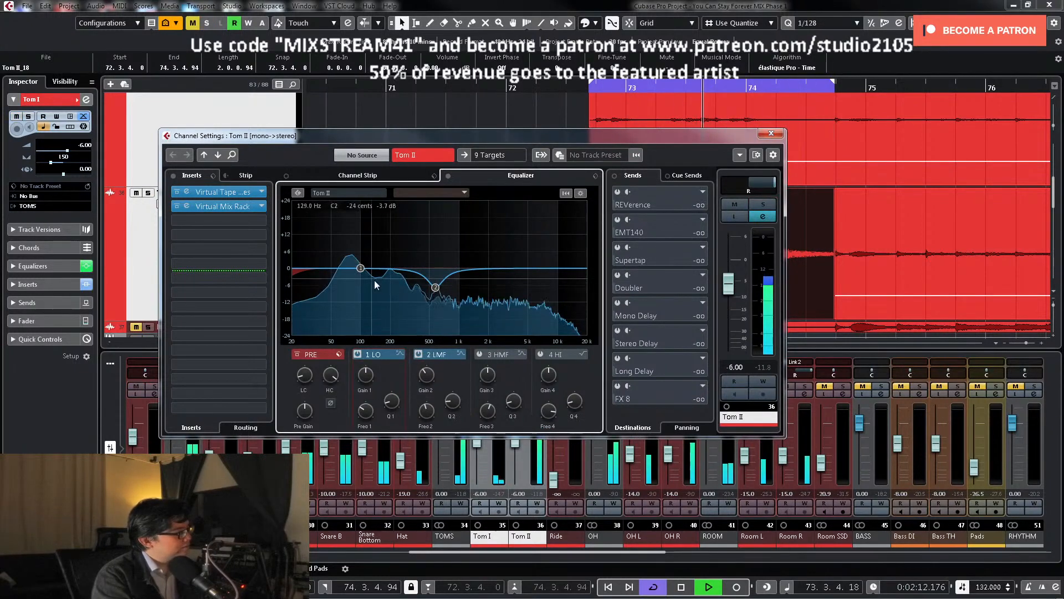
left_click_drag(360, 268, 347, 252)
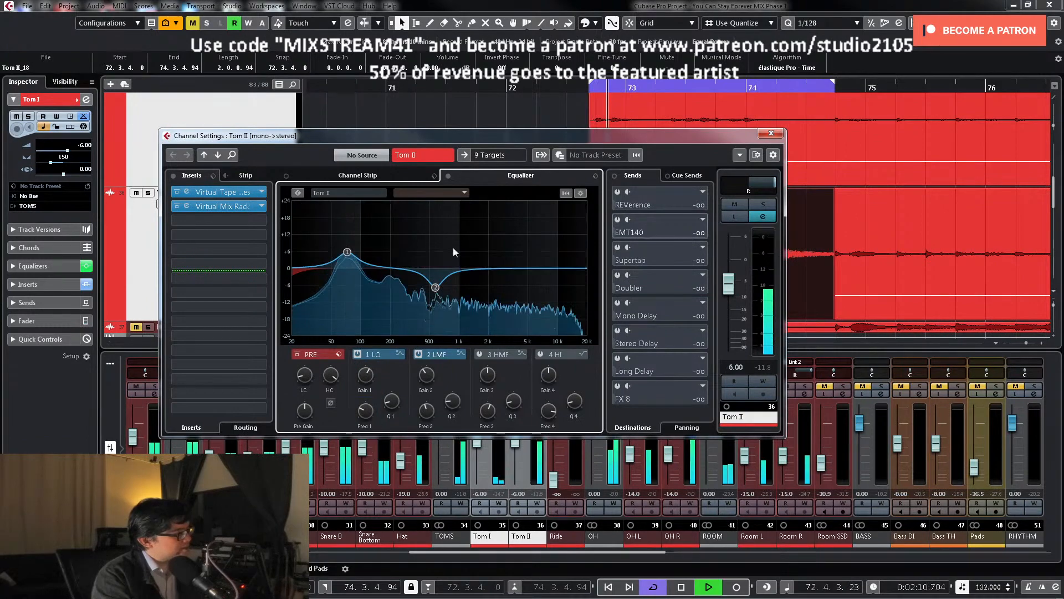
left_click(778, 132)
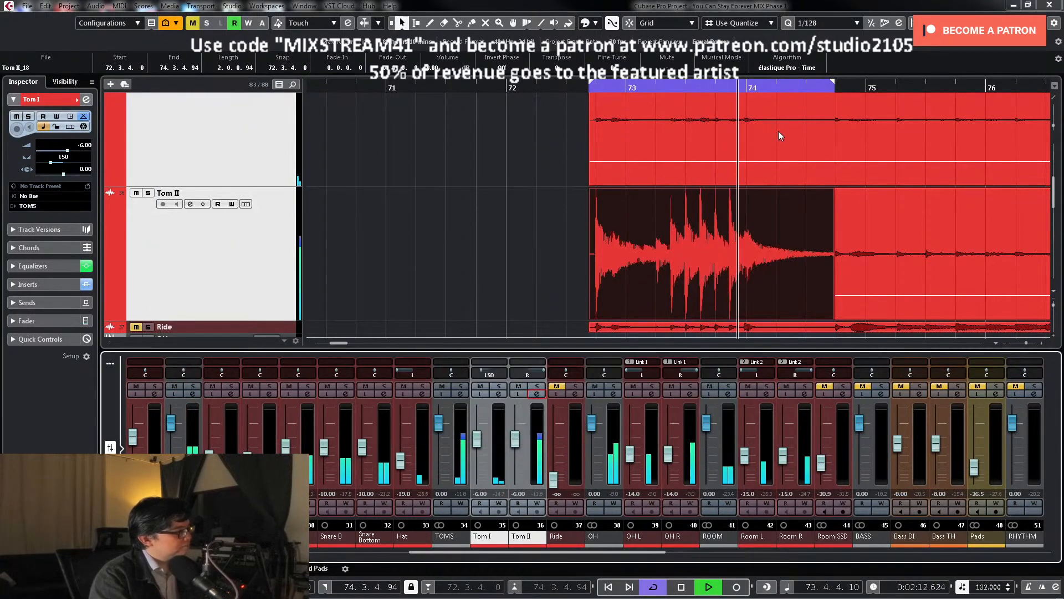
Step: Turn off the loop and stop playback with the cursor back at the start of the song
key("KP_Divide")
left_click(212, 268)
key("shift+f")
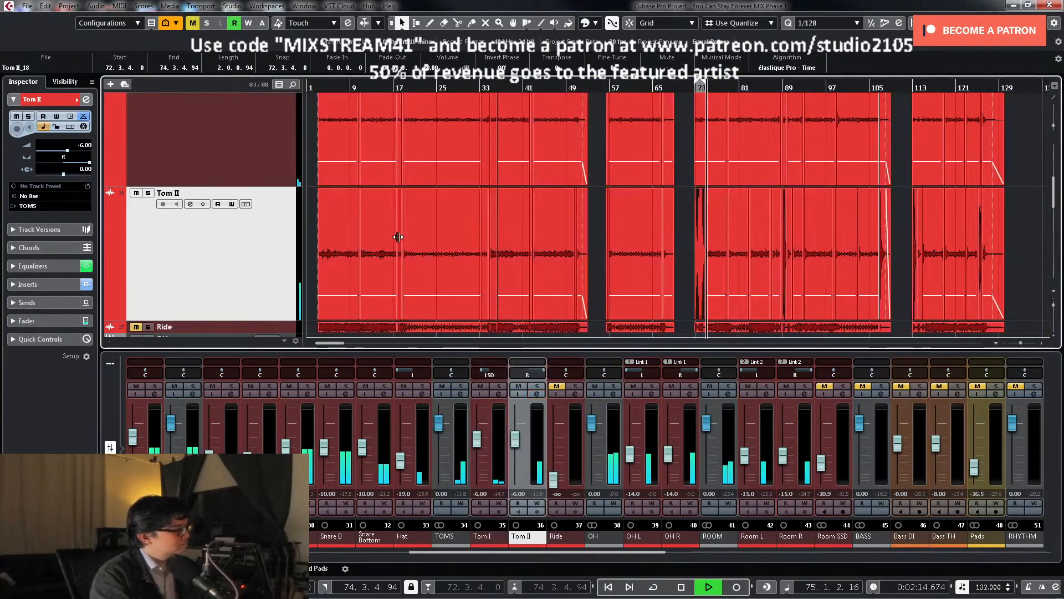
key("z")
key("z")
key("space")
left_click(312, 88)
Step: Enlarge the Ride track, then unmute and solo its channel
left_click(301, 204)
key("z")
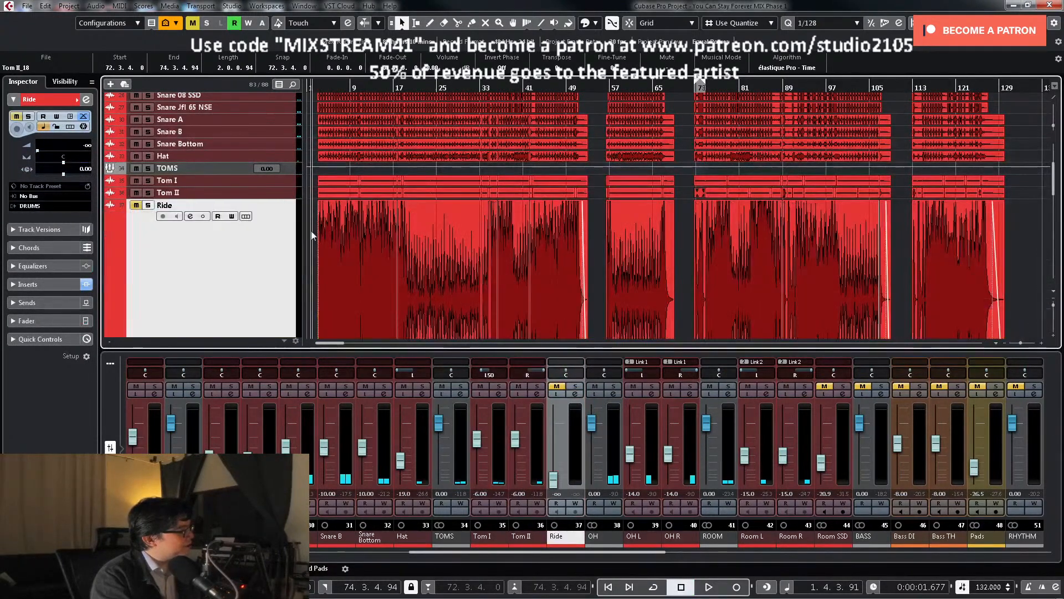
key("h")
key("h")
key("h")
key("h")
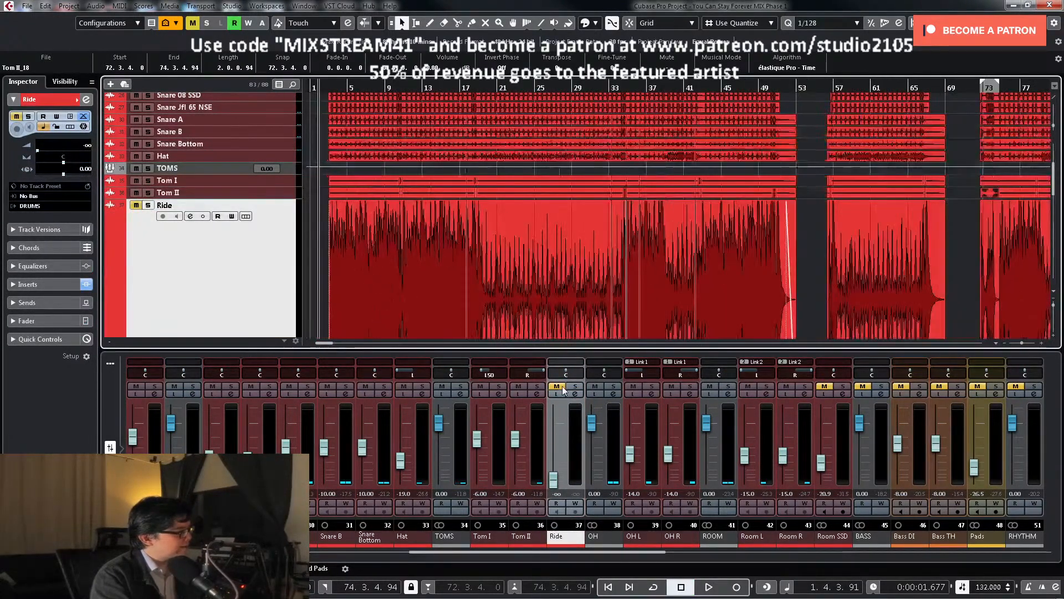
left_click(559, 388)
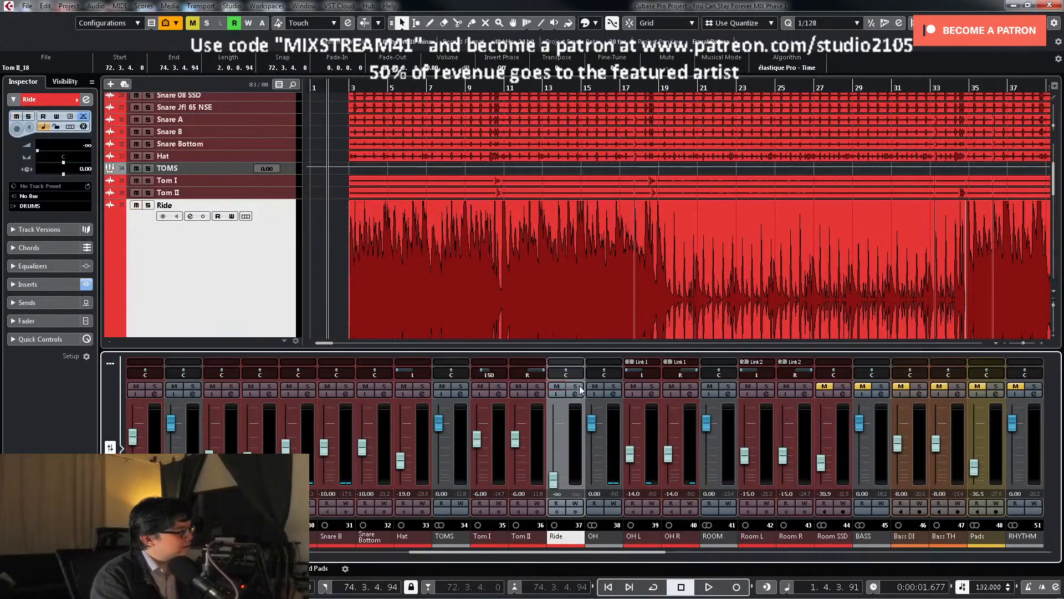
left_click(576, 387)
left_click(575, 394)
Step: Play the song from the start and raise the Ride fader to -15.1 dB
key("space")
left_click_drag(553, 479, 560, 454)
left_click(352, 301)
key("h")
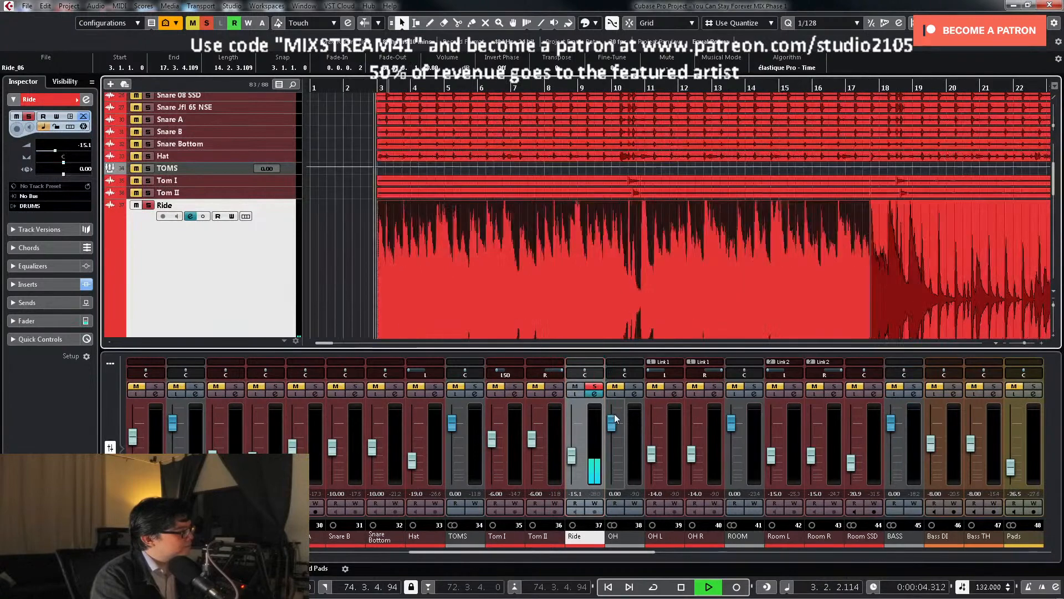
key("h")
Step: Add a low cut and a narrow cut of about 8 dB at 1.77 kHz to the Ride's equalizer
left_click(593, 395)
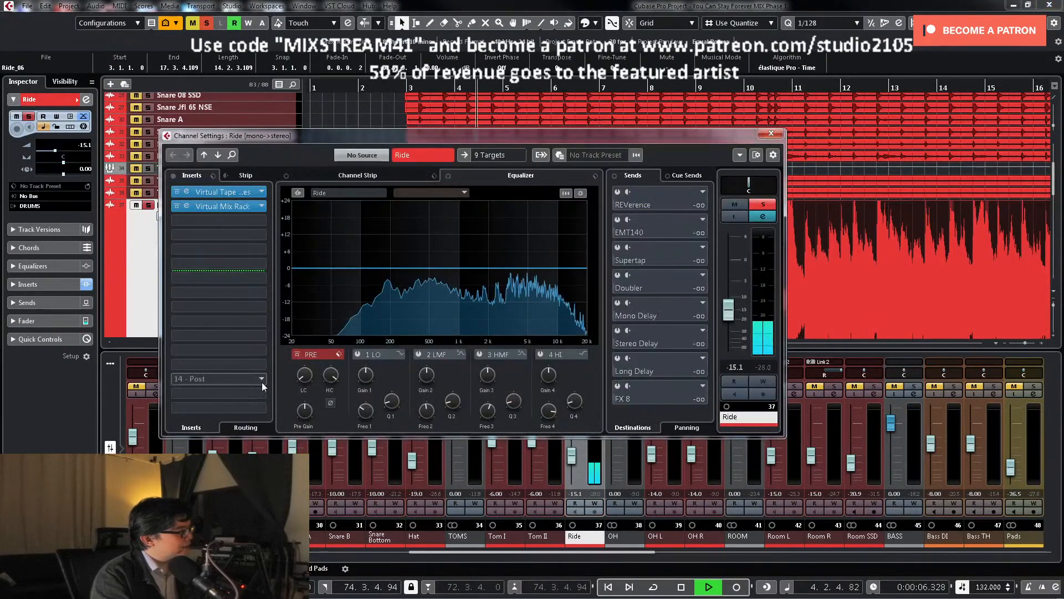
left_click_drag(298, 380, 301, 335)
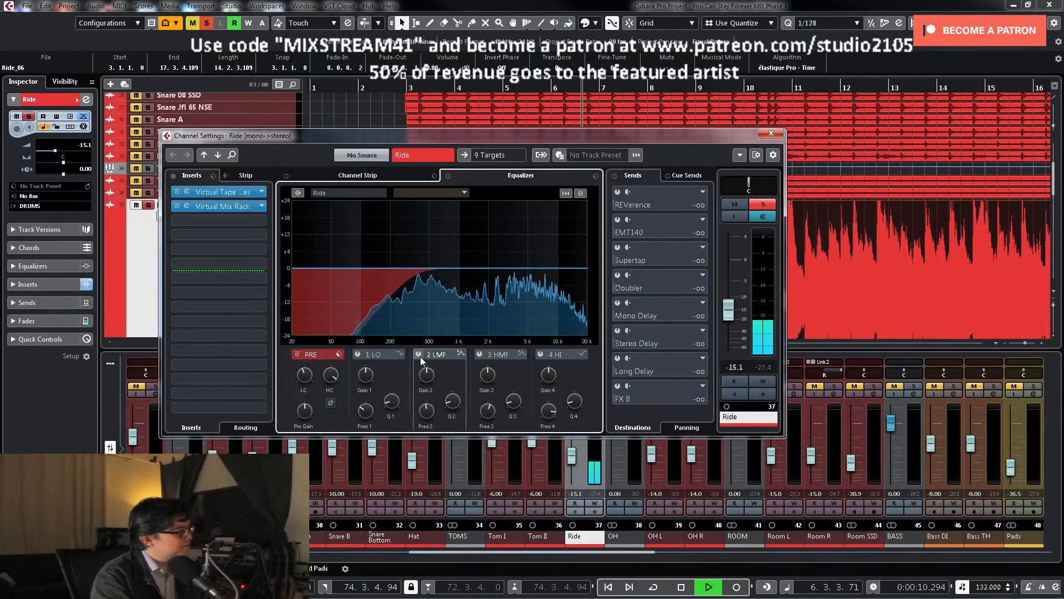
left_click_drag(452, 268, 484, 231)
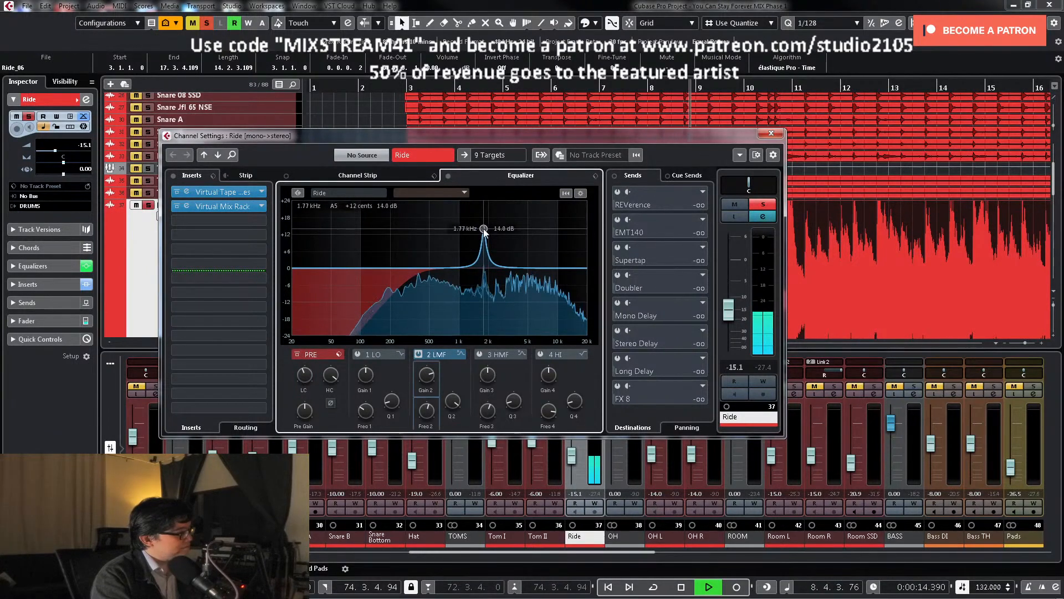
left_click_drag(426, 374, 424, 435)
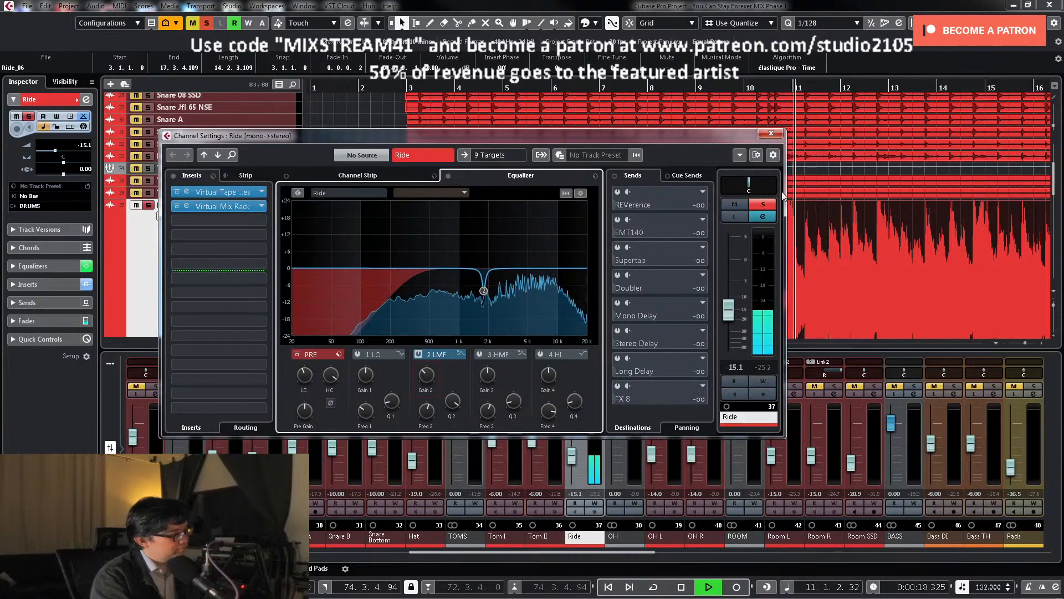
Step: Unsolo the Ride, pan it to R61 within the full drum mix and stop playback
left_click(770, 133)
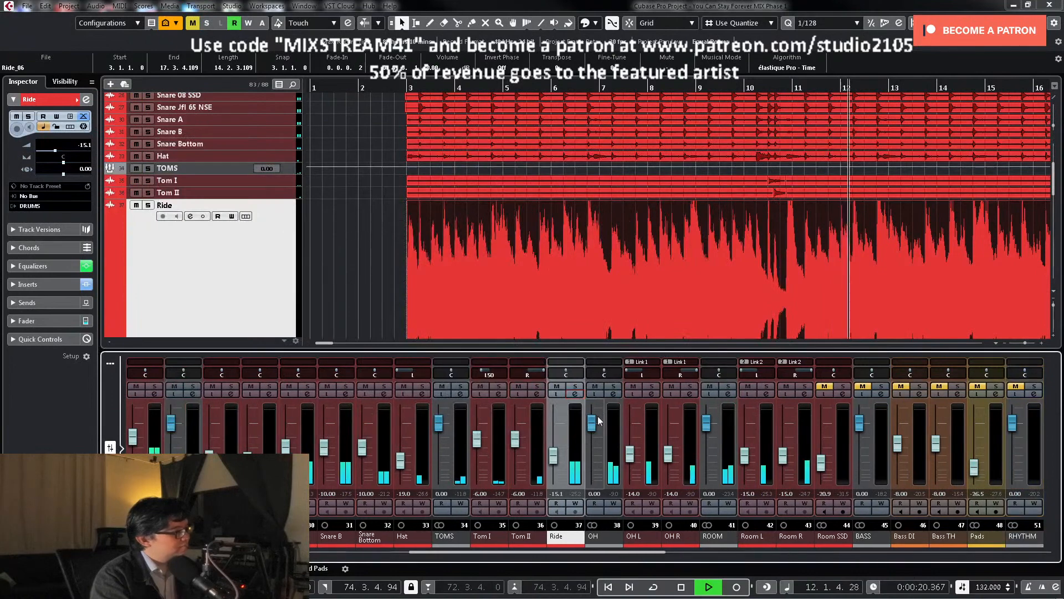
left_click_drag(566, 371, 575, 370)
key("space")
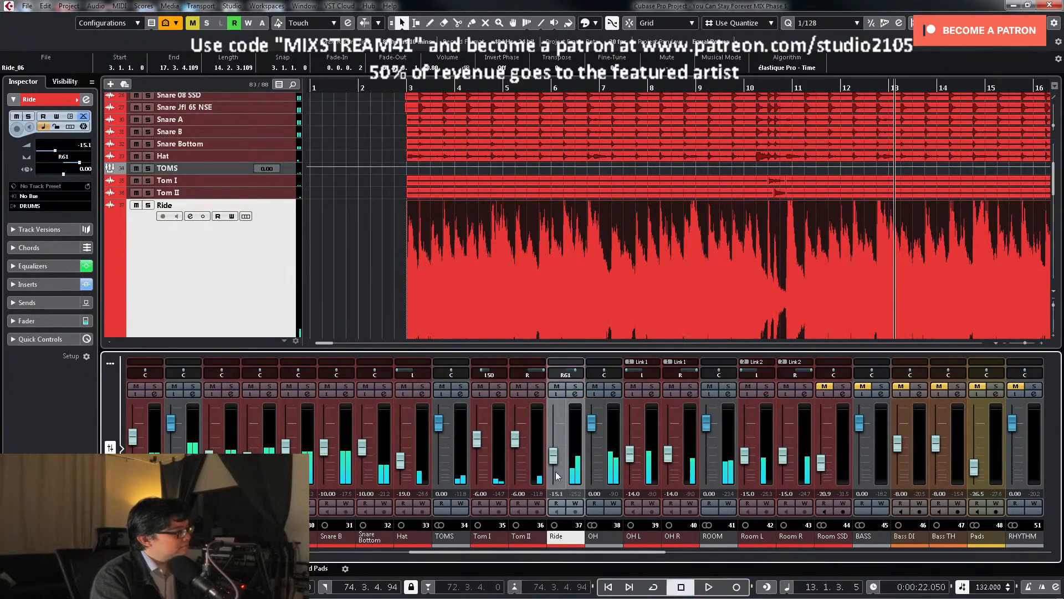
Step: Play the song from the start, bring the Ride fader up to -22.3 dB and pan the Ride to R75
left_click(403, 88)
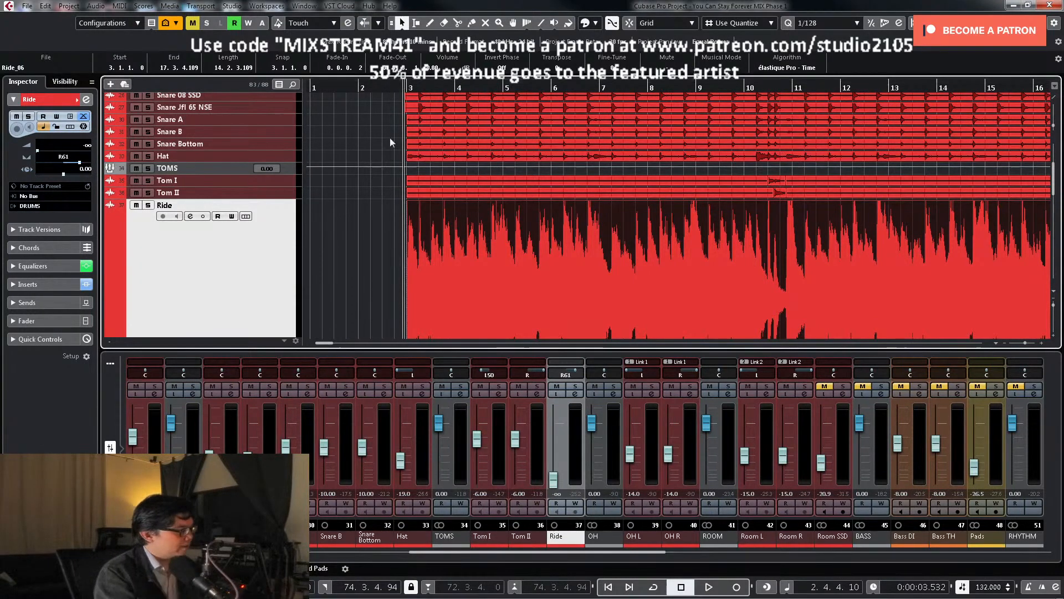
left_click_drag(553, 480, 553, 464)
key("space")
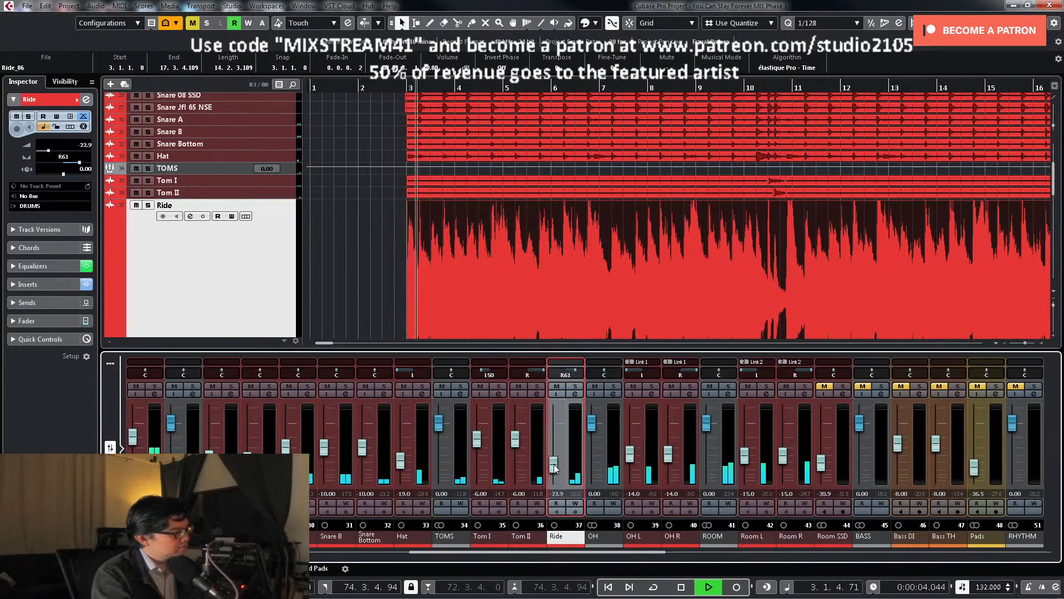
double_click(566, 374)
type("r75")
key("Return")
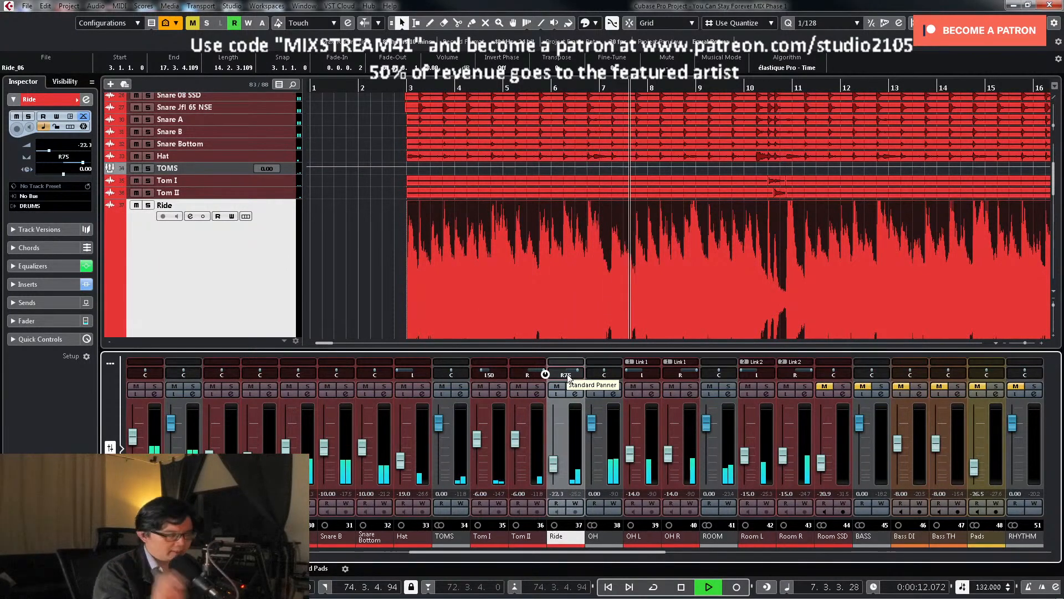
Step: Return the Ride track to normal height, show the whole song in the project timeline and stop playback
key("z")
key("g")
key("g")
key("g")
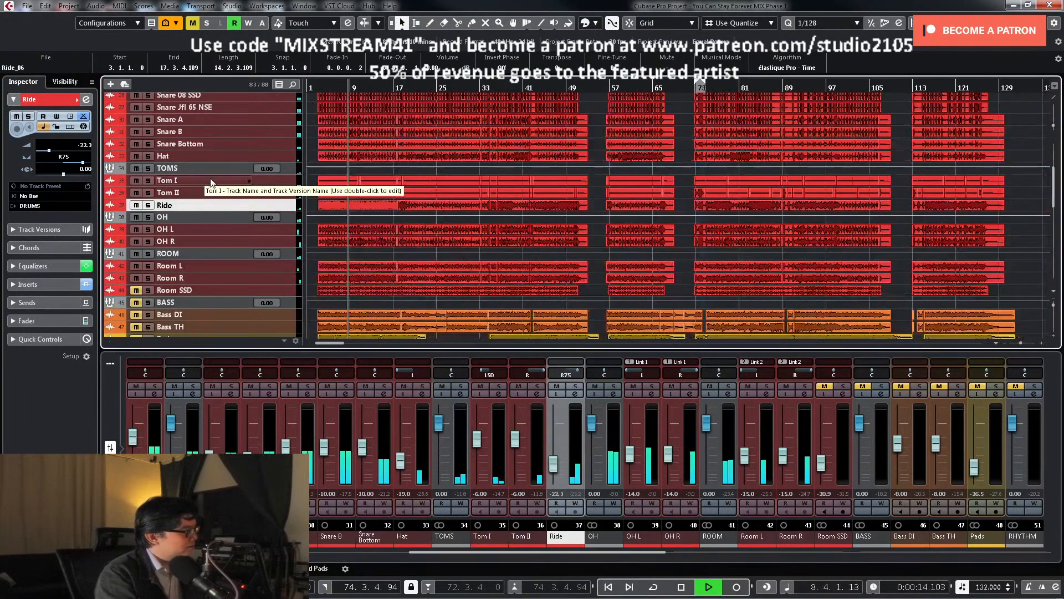
key("space")
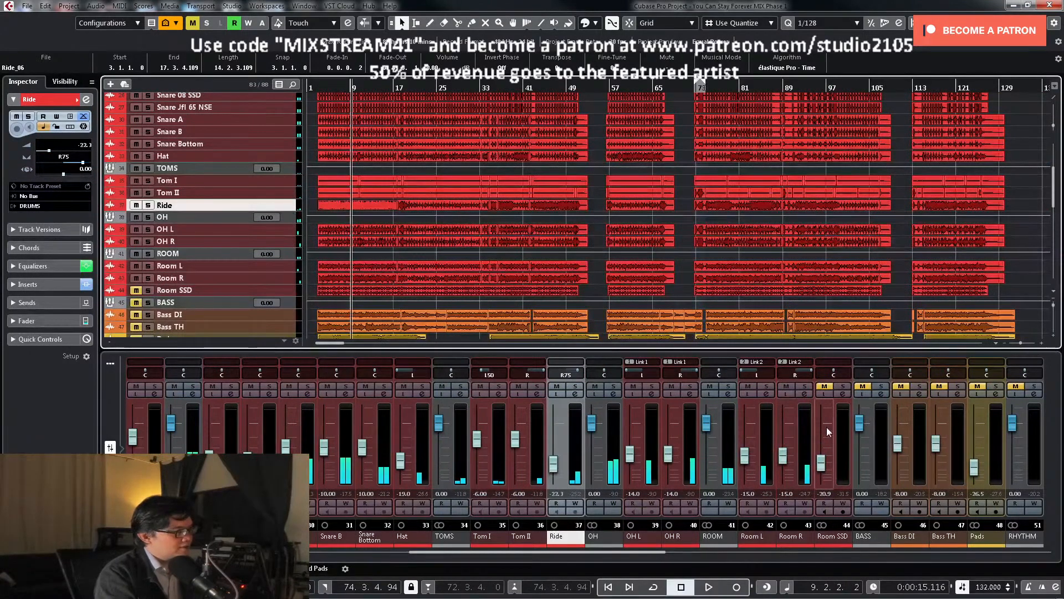
Step: Solo Room SSD and, during playback, add a 54.5 Hz low cut and a narrow cut of about 5 dB near 400 Hz
left_click(842, 388)
left_click(844, 395)
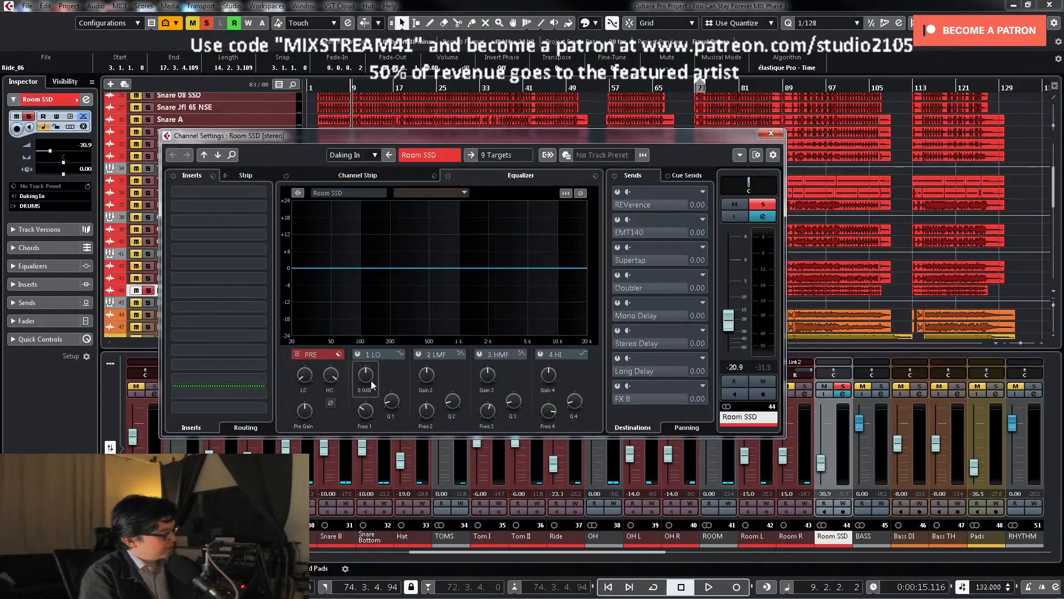
key("space")
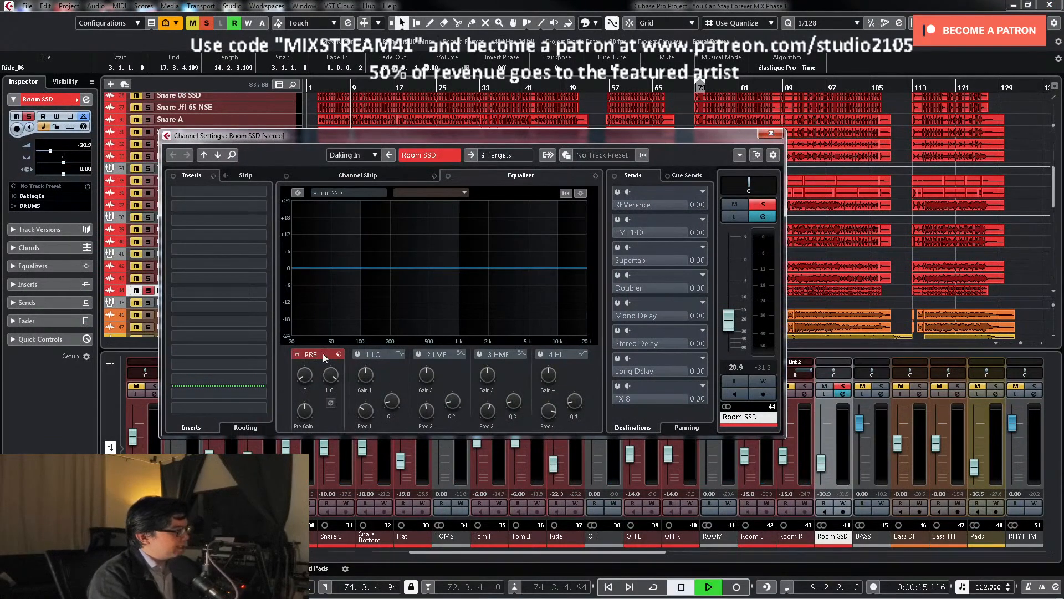
left_click_drag(309, 380, 308, 354)
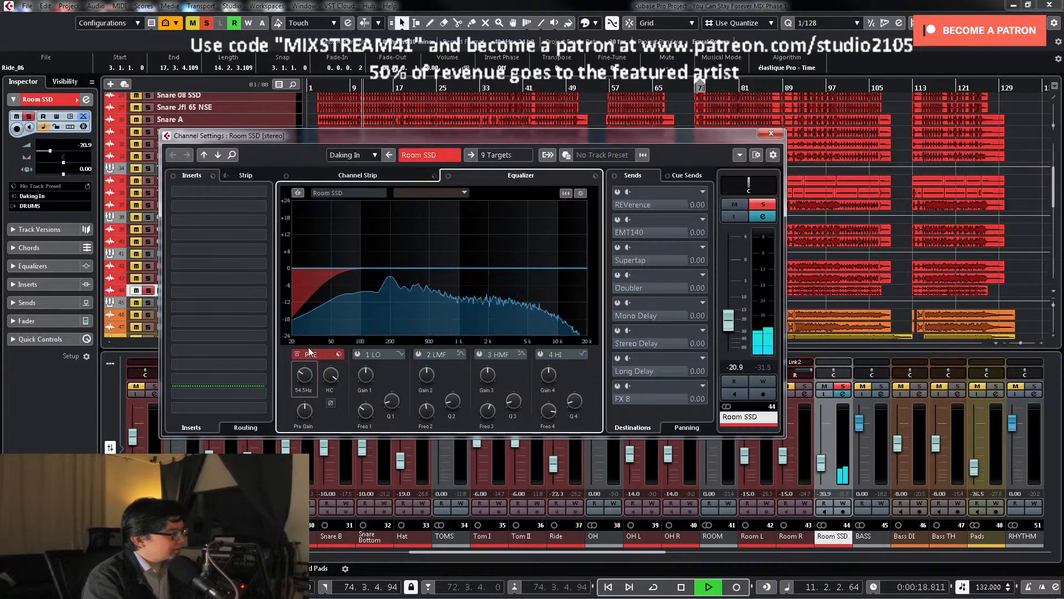
left_click(418, 354)
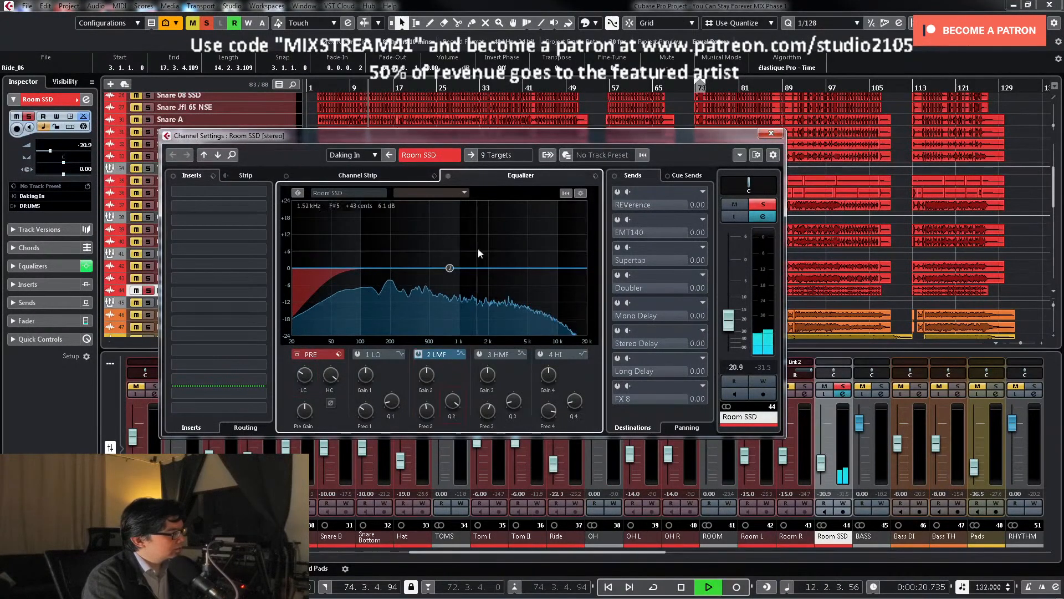
left_click_drag(451, 267, 418, 281)
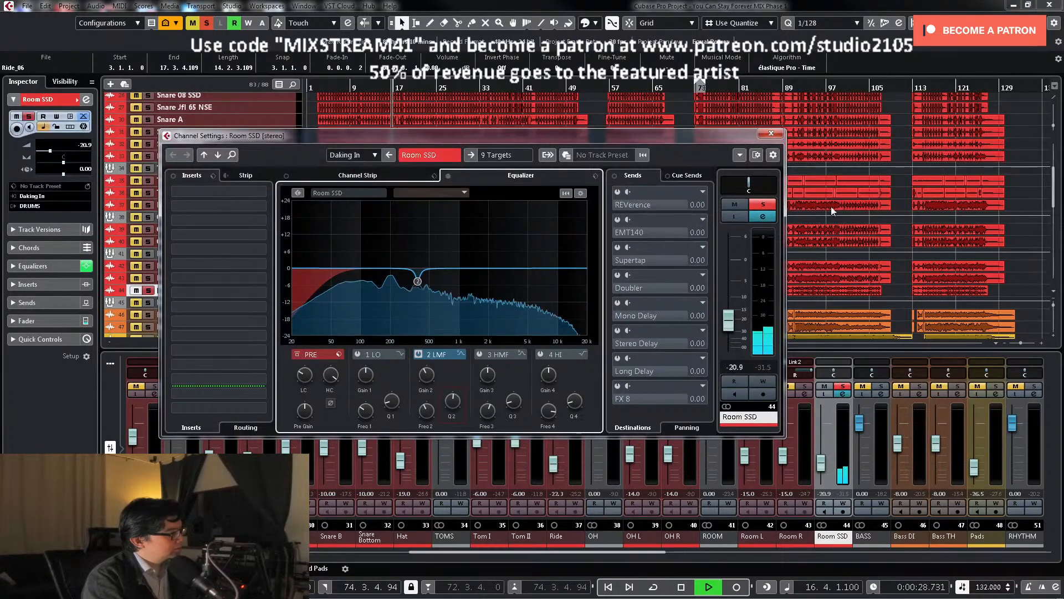
Step: Bring Room SSD back into the full drum mix and set its level to -13 dB
left_click(771, 133)
left_click_drag(821, 463, 822, 456)
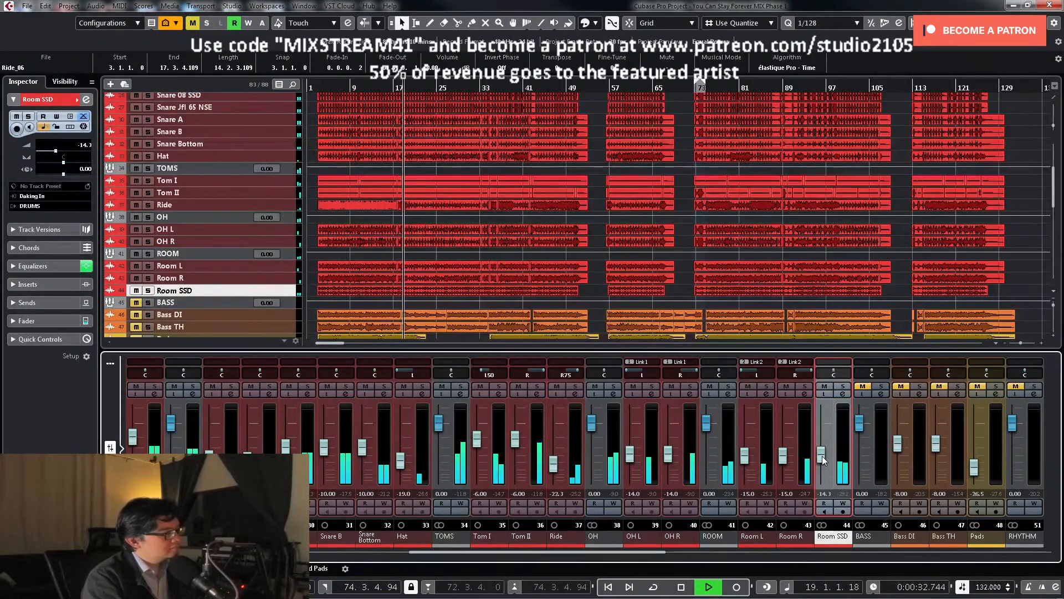
left_click_drag(822, 459, 823, 458)
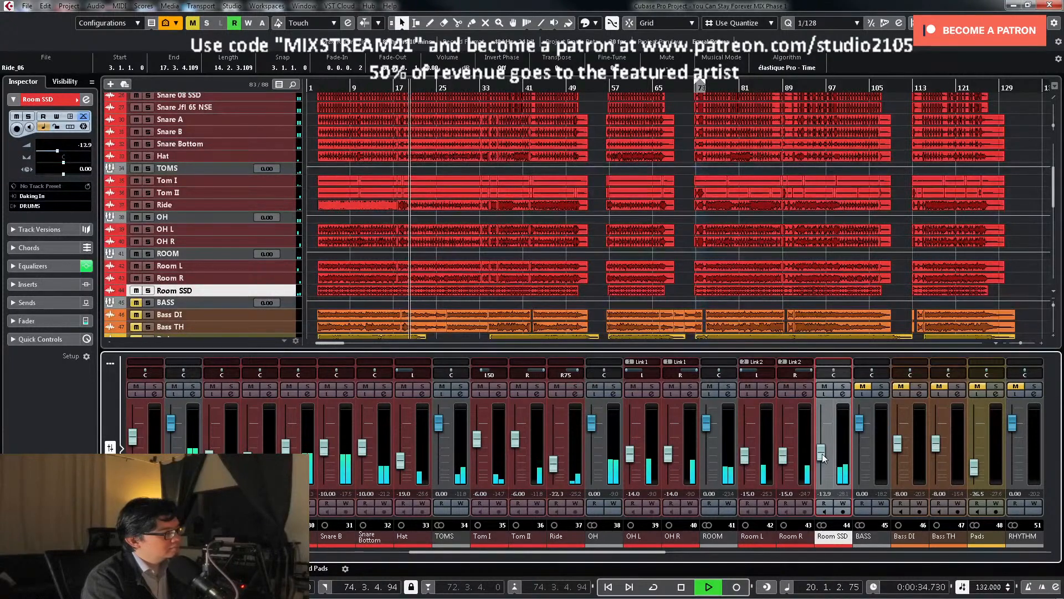
left_click(843, 386)
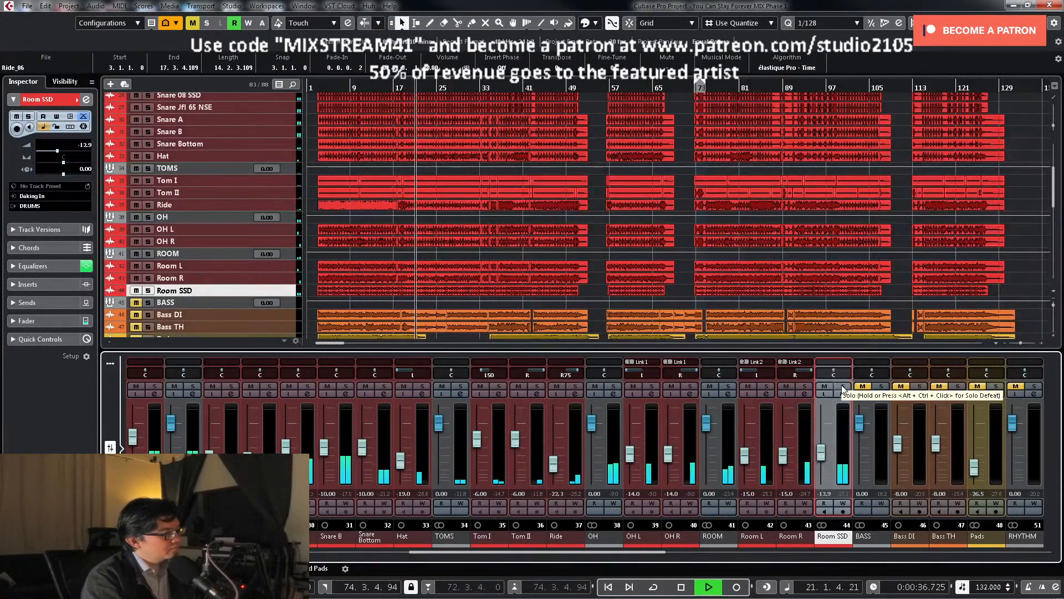
left_click(844, 388)
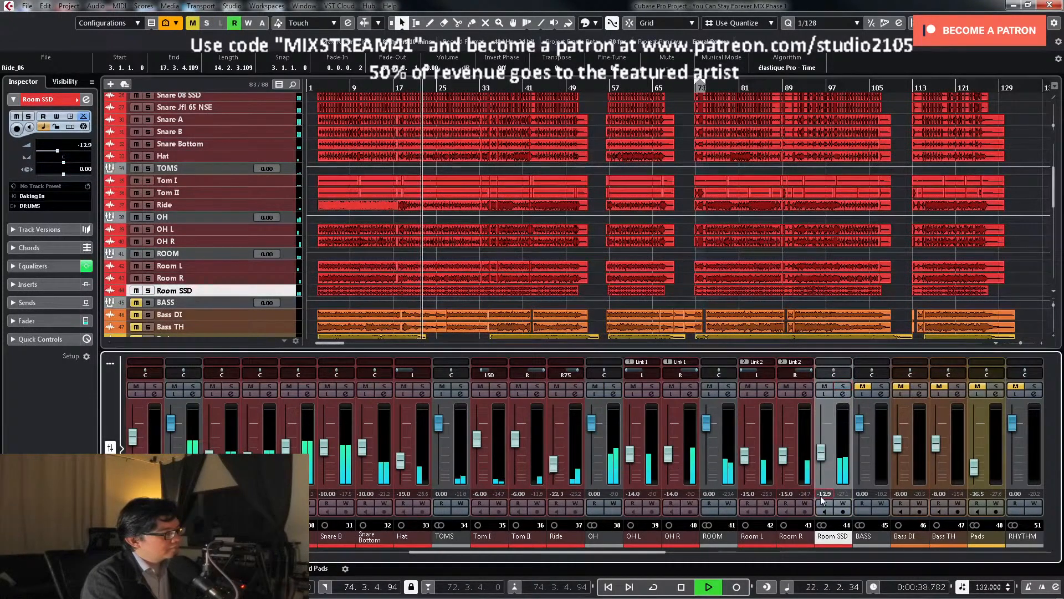
type("-13")
key("Return")
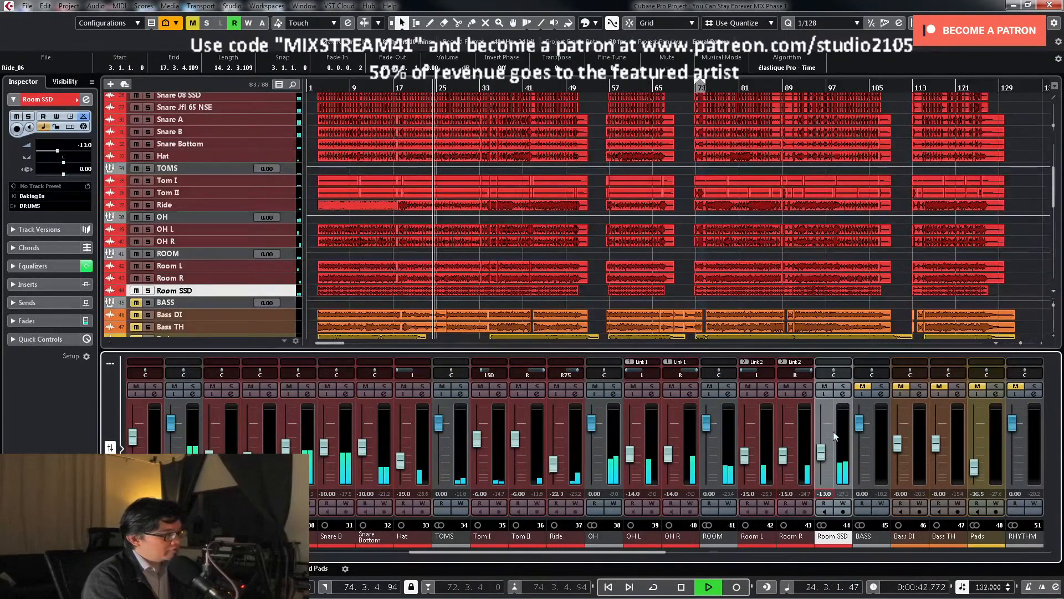
Step: Stop playback, solo Room SSD and insert the Pulsar Smasher compressor on its channel
key("space")
left_click(843, 387)
left_click(843, 394)
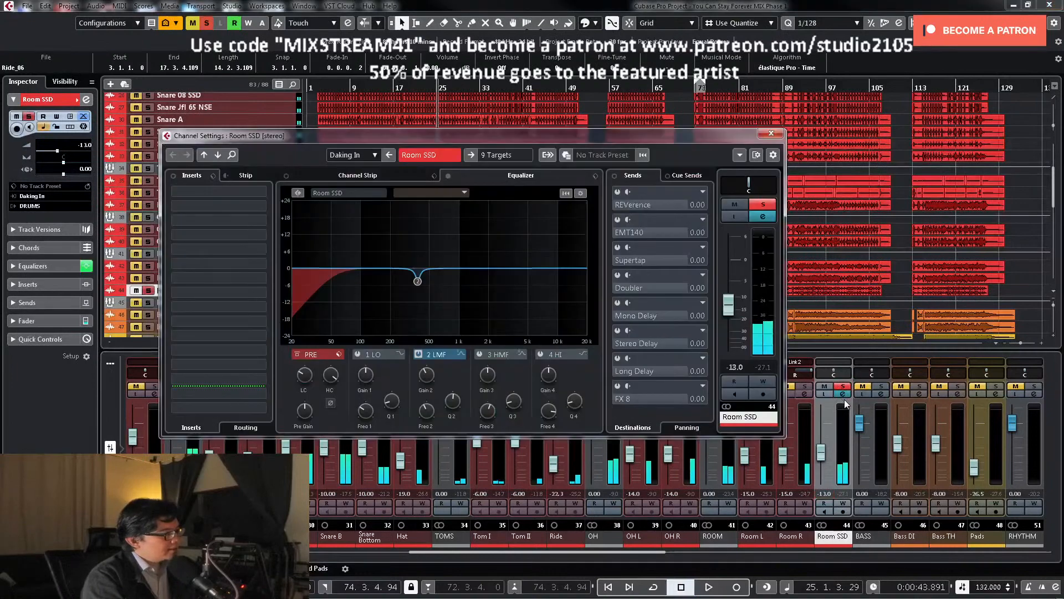
left_click(264, 221)
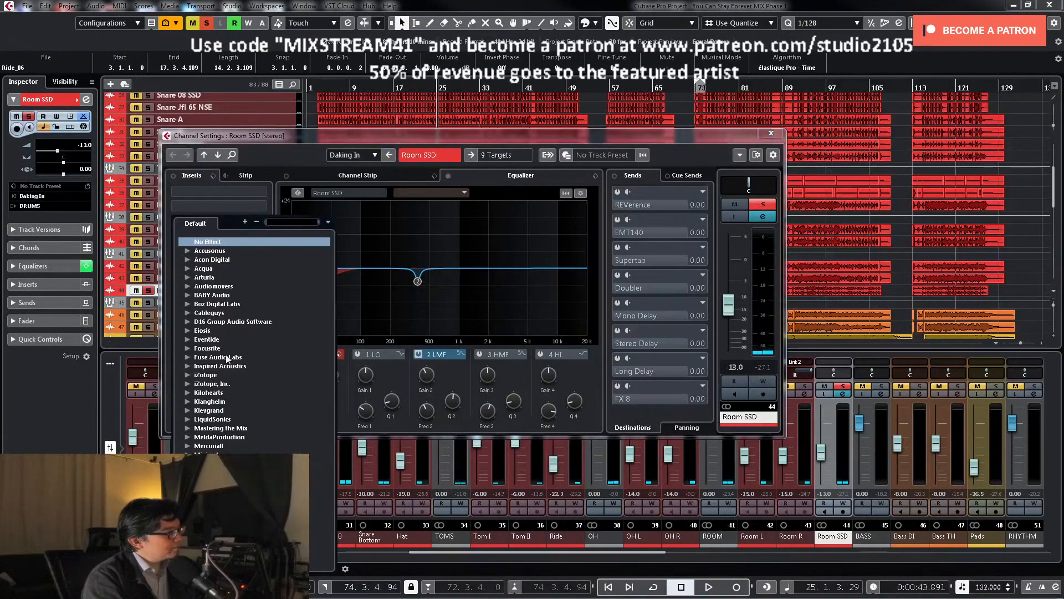
scroll(198, 361, "down", 5)
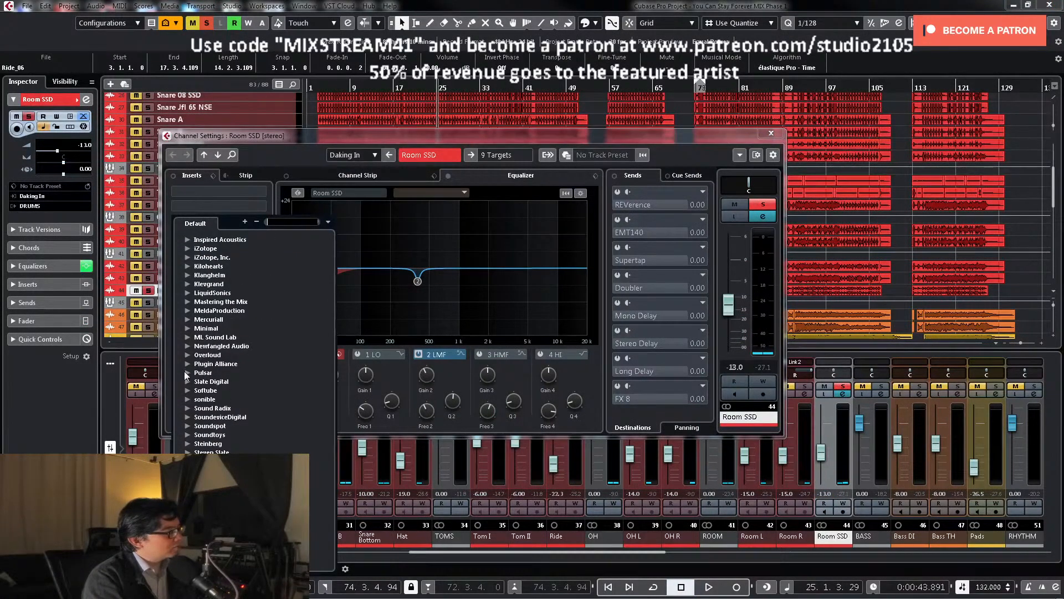
left_click(187, 372)
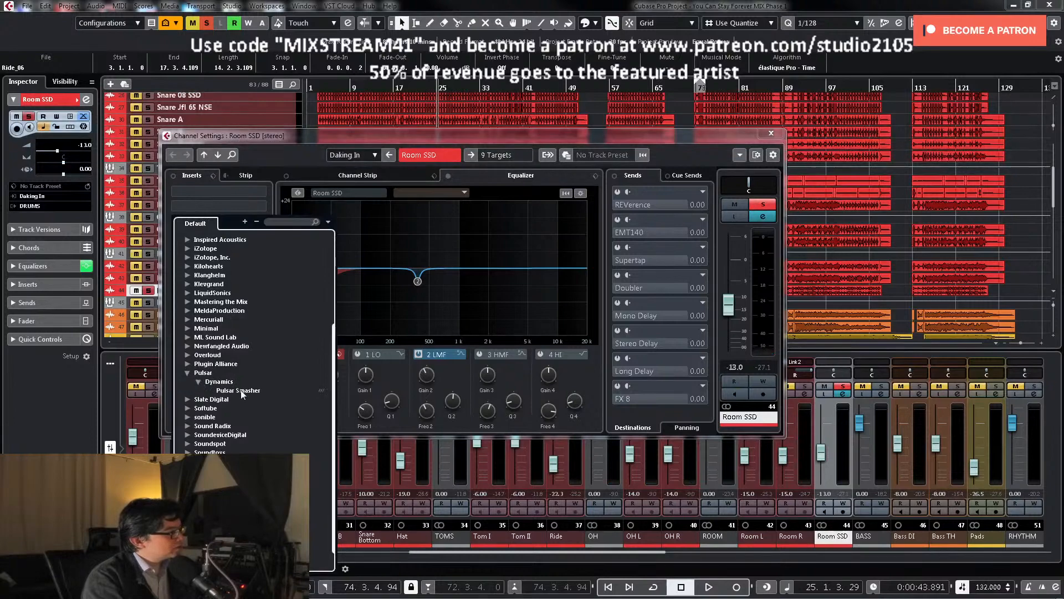
left_click(241, 390)
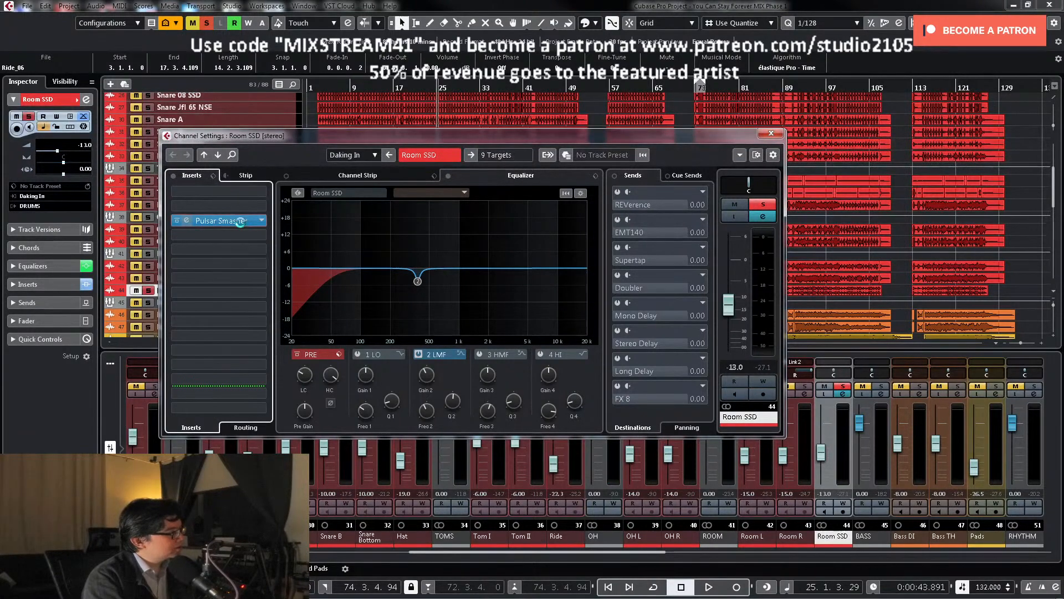
left_click_drag(735, 175, 662, 195)
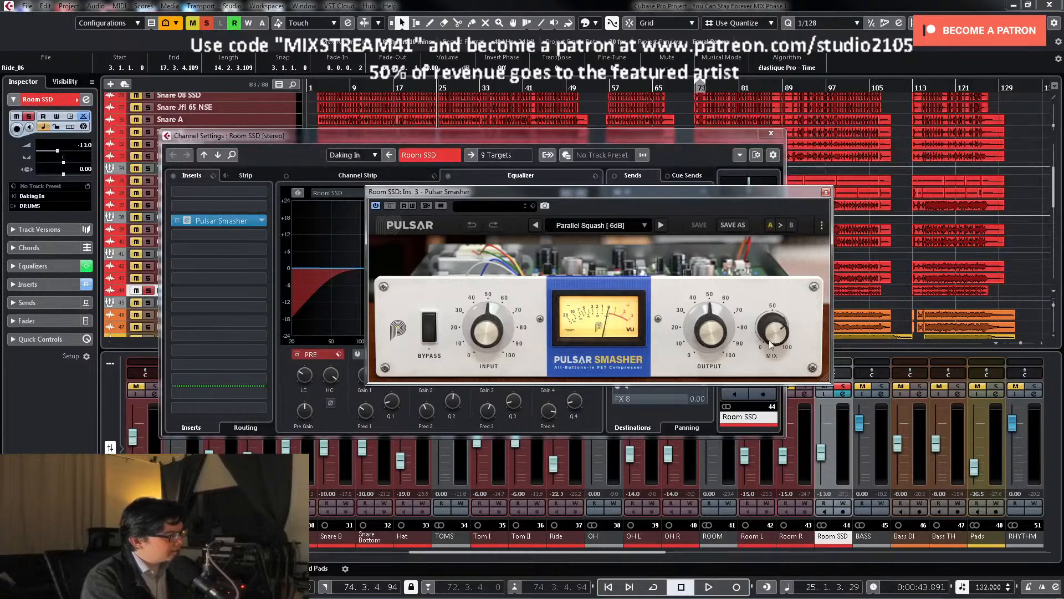
Step: During playback, raise the Smasher's input to about 8.6 dB, lower its output to -6.00 dB and compare against bypass
key("space")
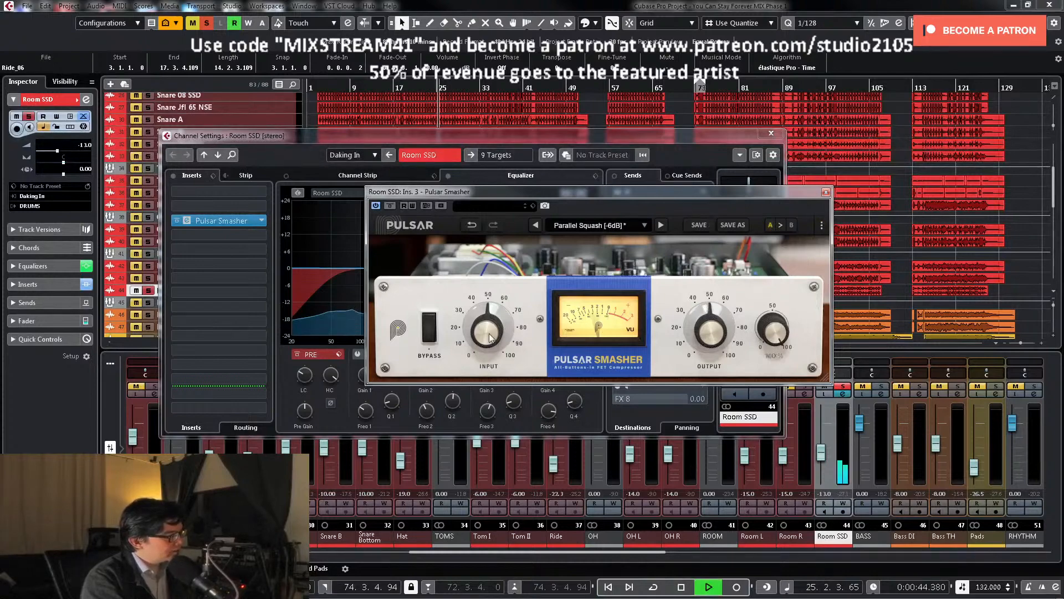
left_click_drag(490, 331, 490, 330)
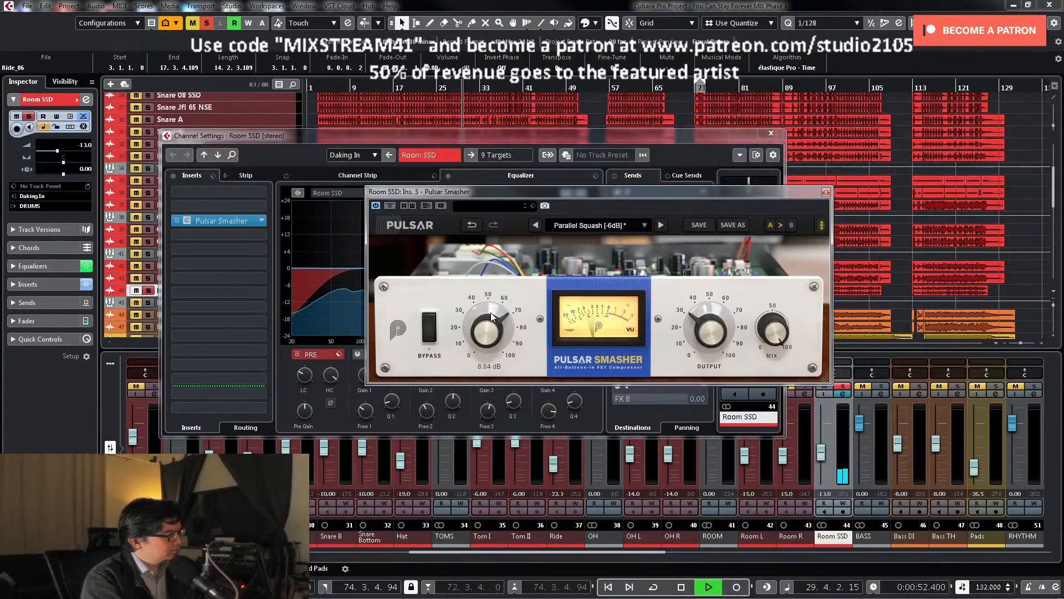
left_click_drag(700, 323, 700, 315)
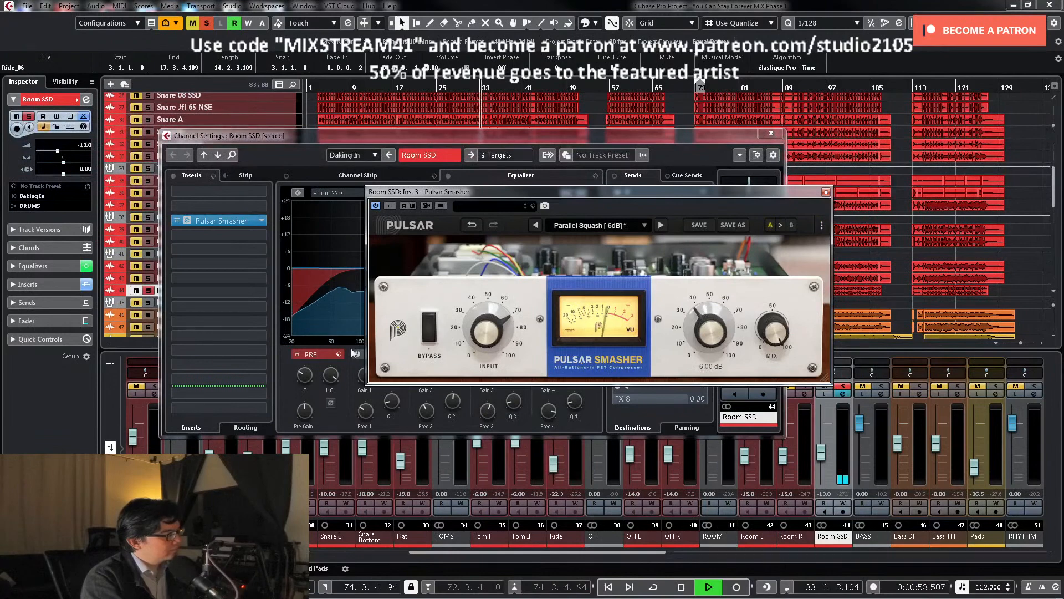
left_click(432, 327)
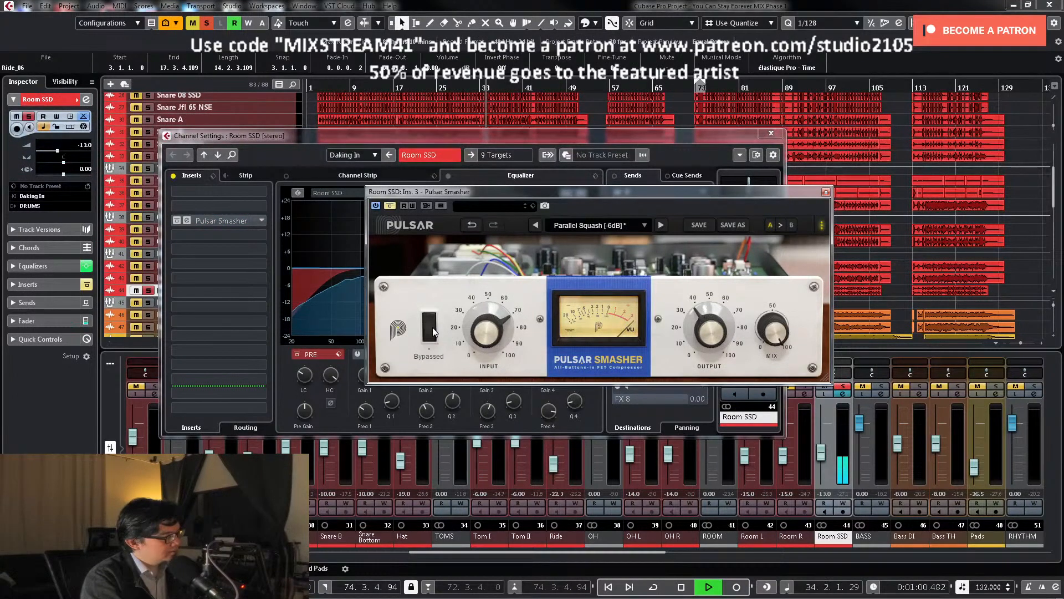
left_click(433, 327)
Step: Set the Smasher's output to -4.80 dB and its mix to about 86%, and close the plug-in
mouse_move(710, 328)
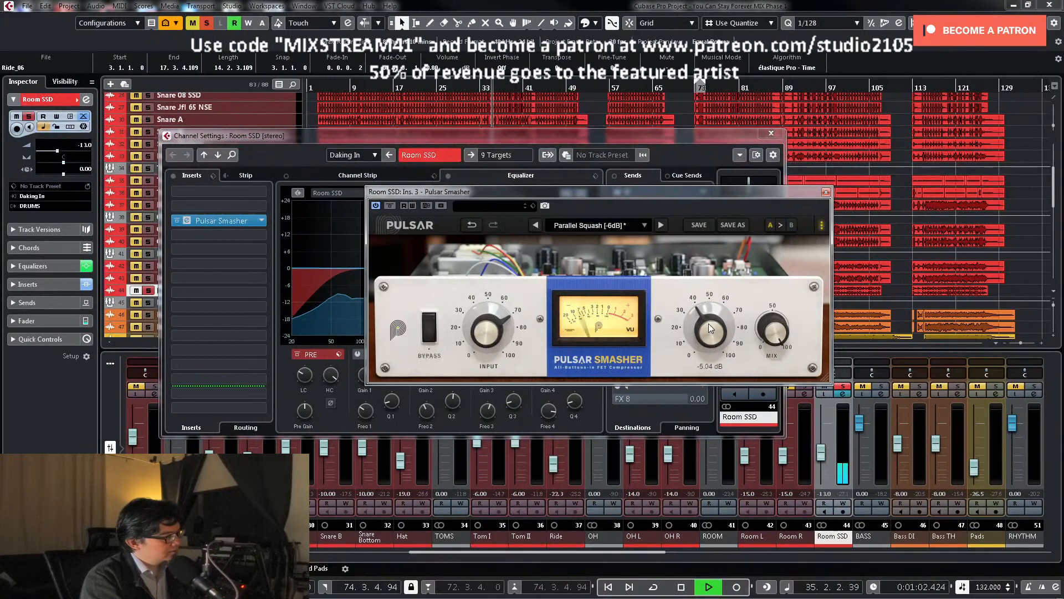
left_click_drag(709, 325, 713, 321)
mouse_move(772, 336)
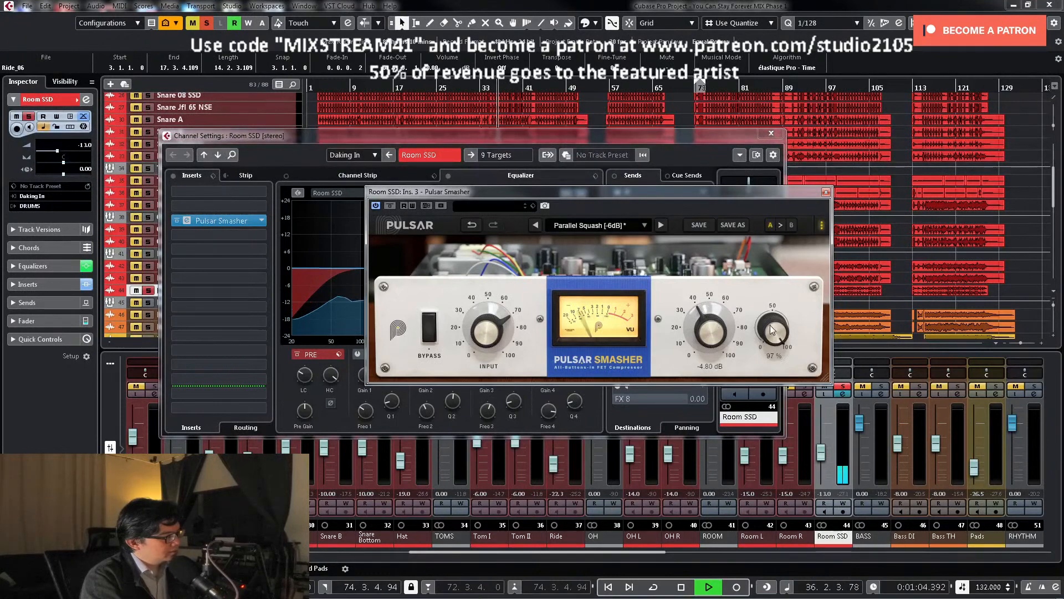
left_click_drag(771, 337, 772, 339)
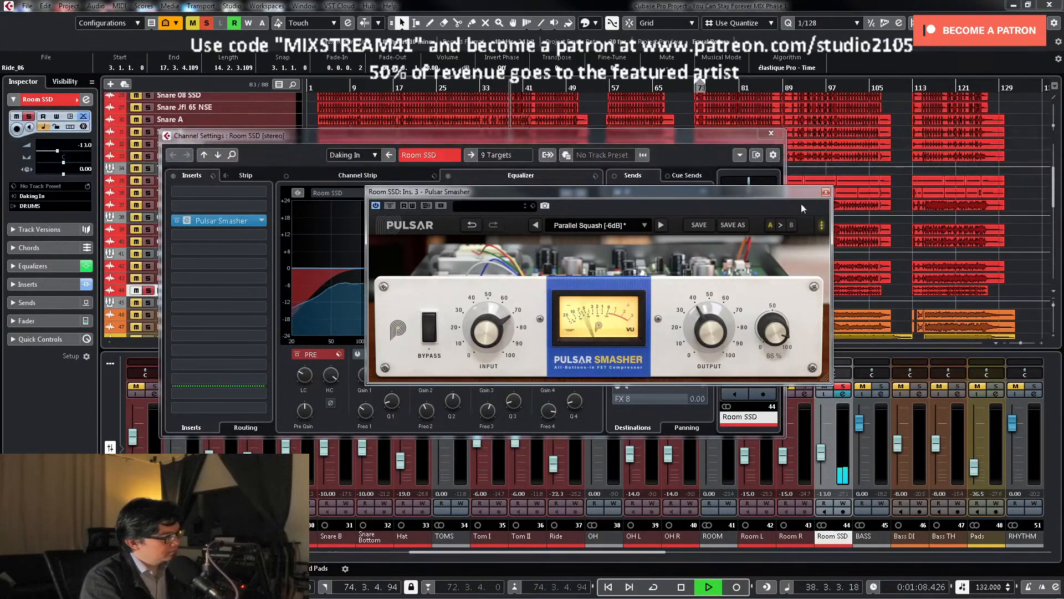
left_click(826, 192)
Step: Add a narrow cut of about 3 dB near 2 kHz to Room SSD's equalizer and unsolo the channel
left_click(480, 353)
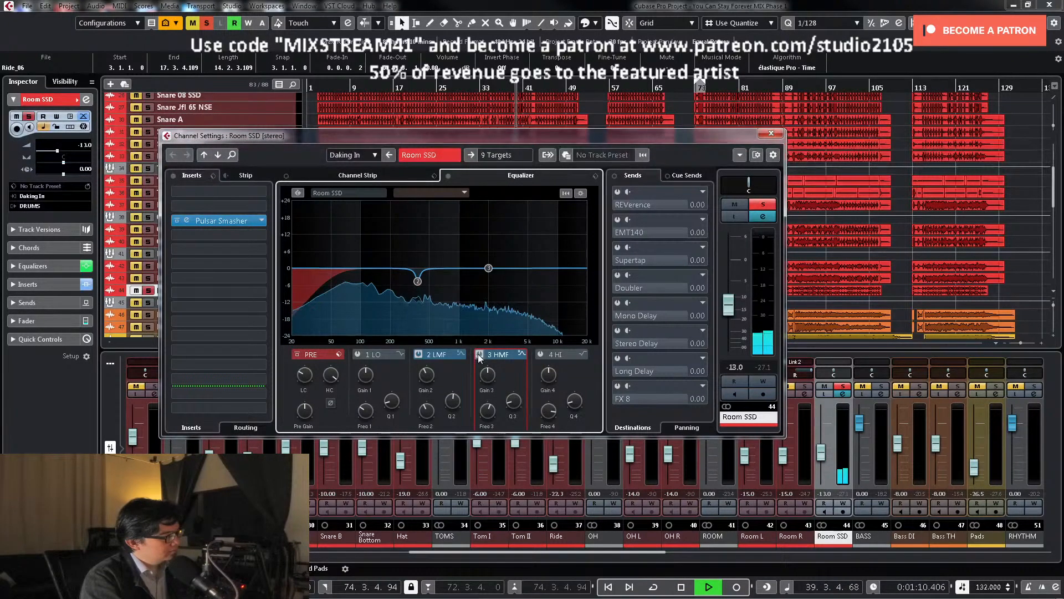
left_click_drag(487, 268, 488, 238)
left_click_drag(487, 375, 491, 409)
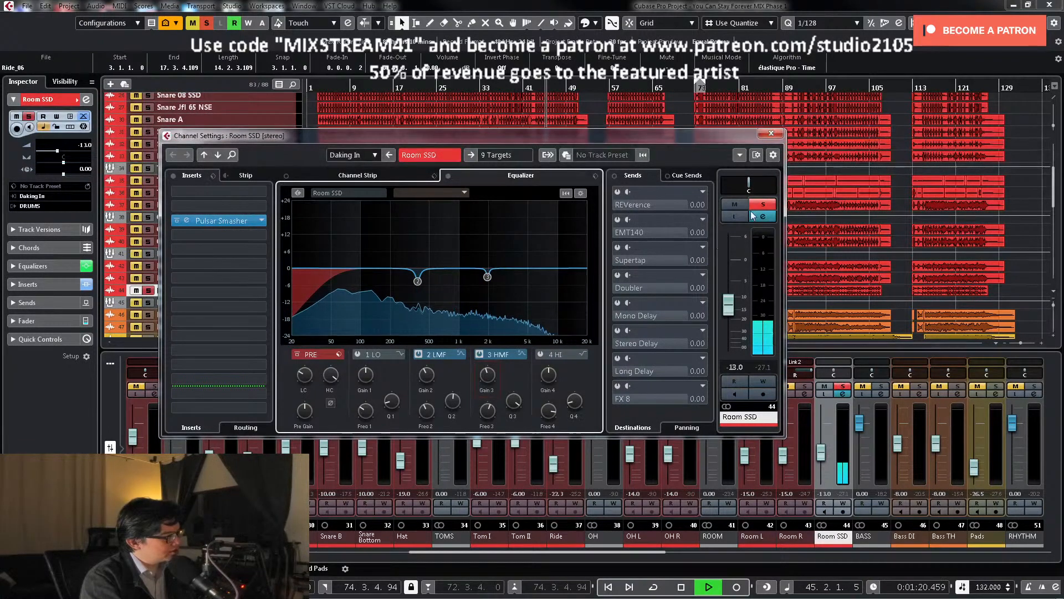
left_click(762, 204)
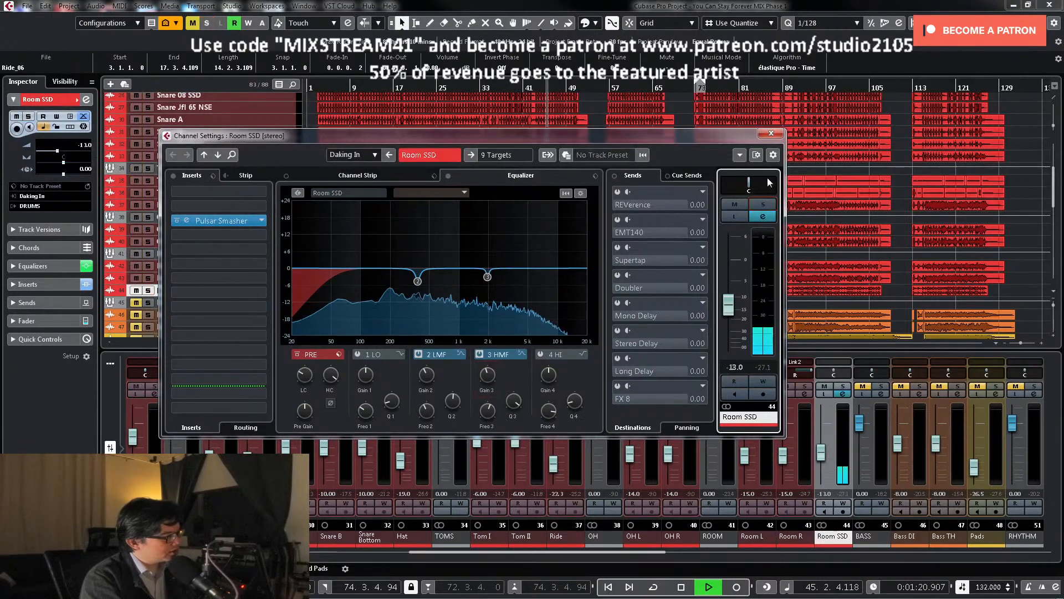
left_click(771, 133)
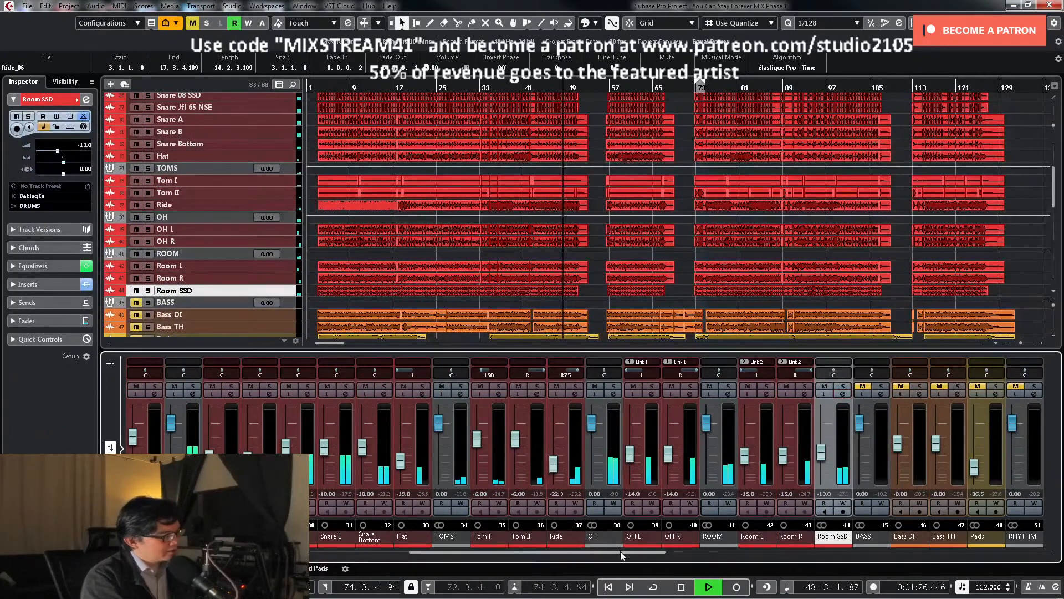
Step: Stop playback and open the API-2500 Stereo compressor on the DRUMS group channel
scroll(563, 558, "left", 2)
key("space")
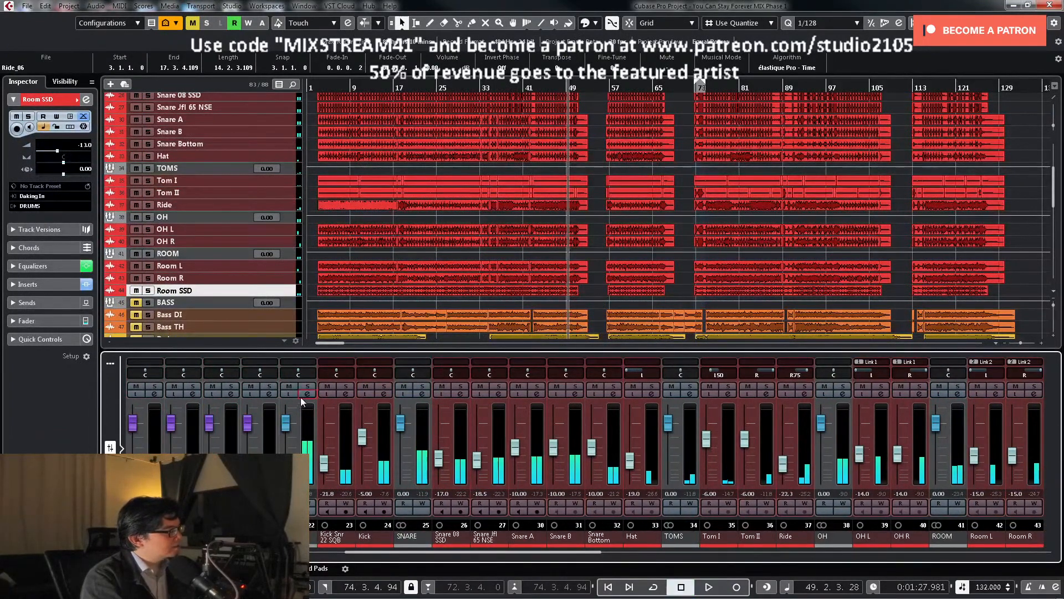
left_click(307, 393)
left_click(238, 196)
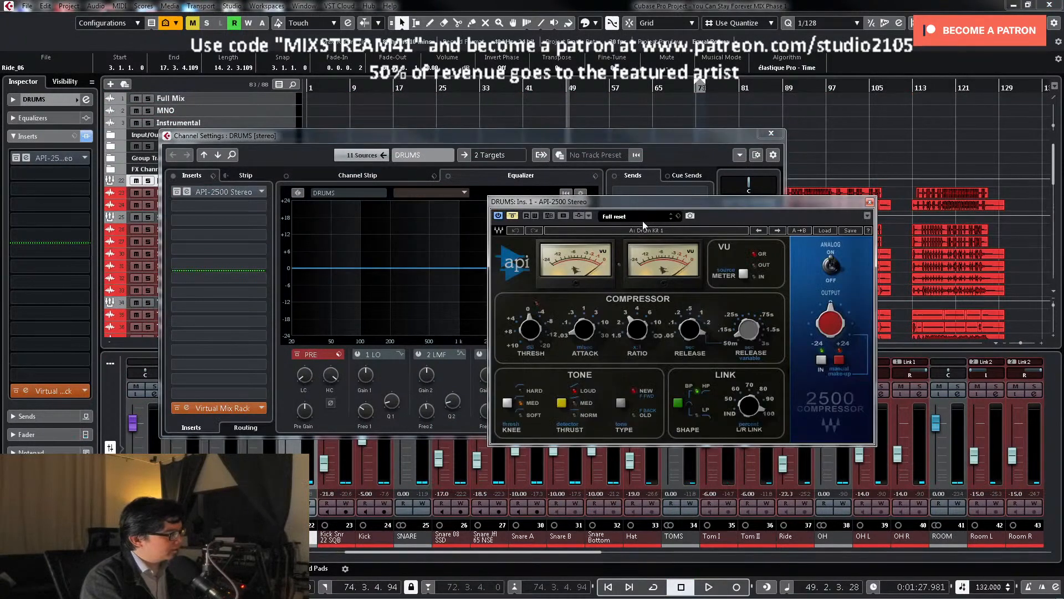
left_click_drag(720, 201, 766, 151)
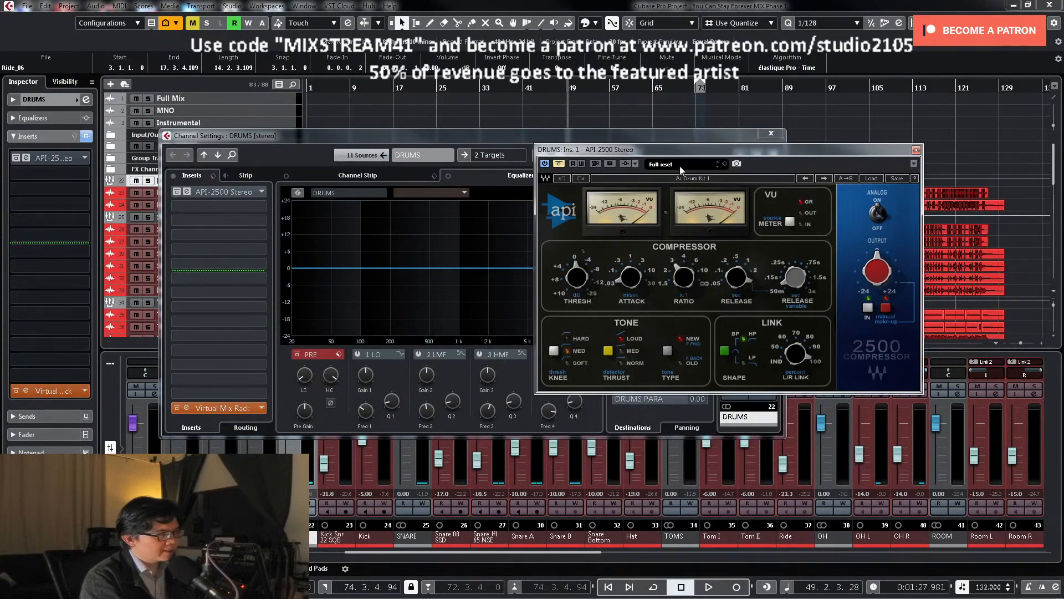
Step: Take the DRUMS bus compressor out of bypass, fine-tune its output level and close the plug-in and channel settings
left_click(558, 164)
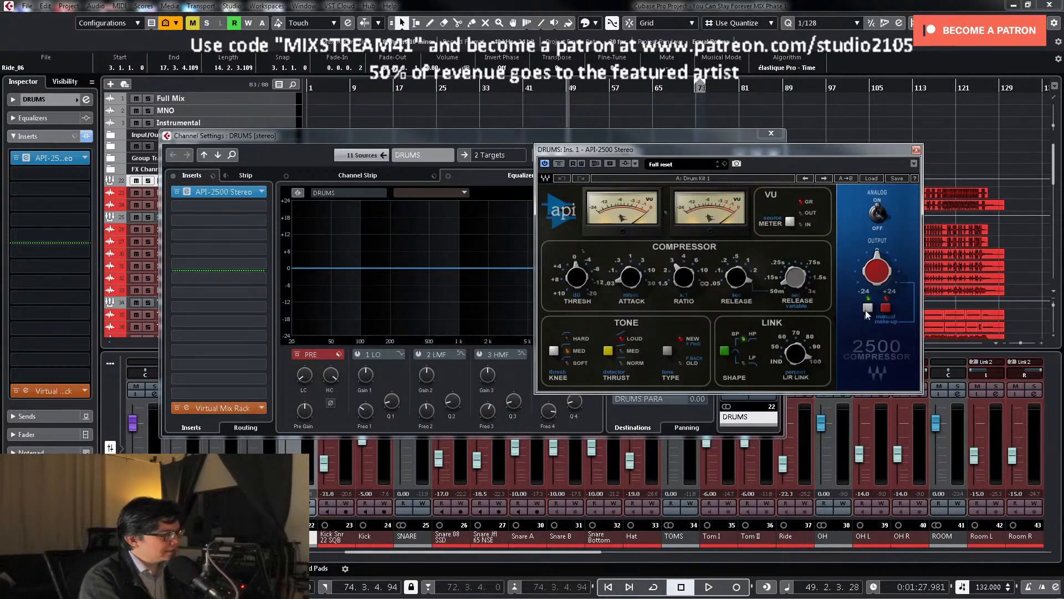
left_click(874, 271)
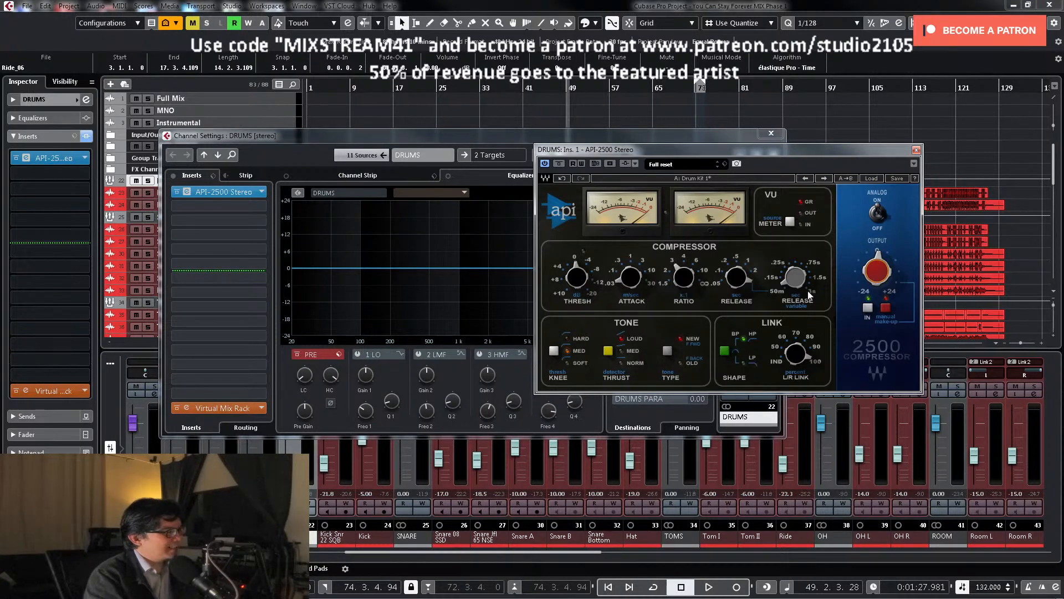
left_click(916, 150)
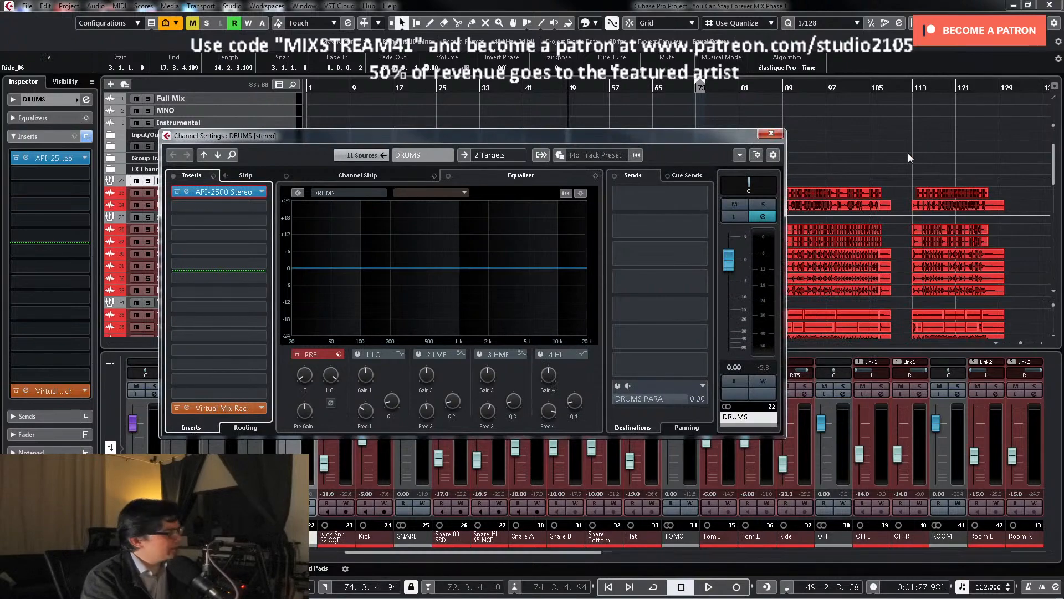
left_click(770, 133)
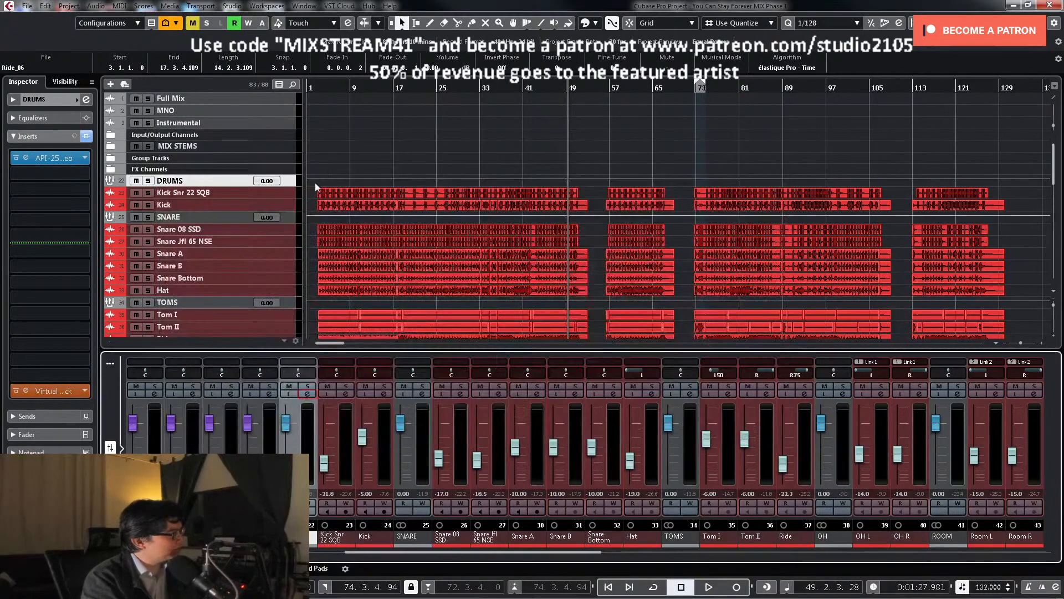
Step: Play the song from the start, compare the API-2500 on the DRUMS group with its bypassed sound, and close its windows
scroll(582, 217, "down", 8)
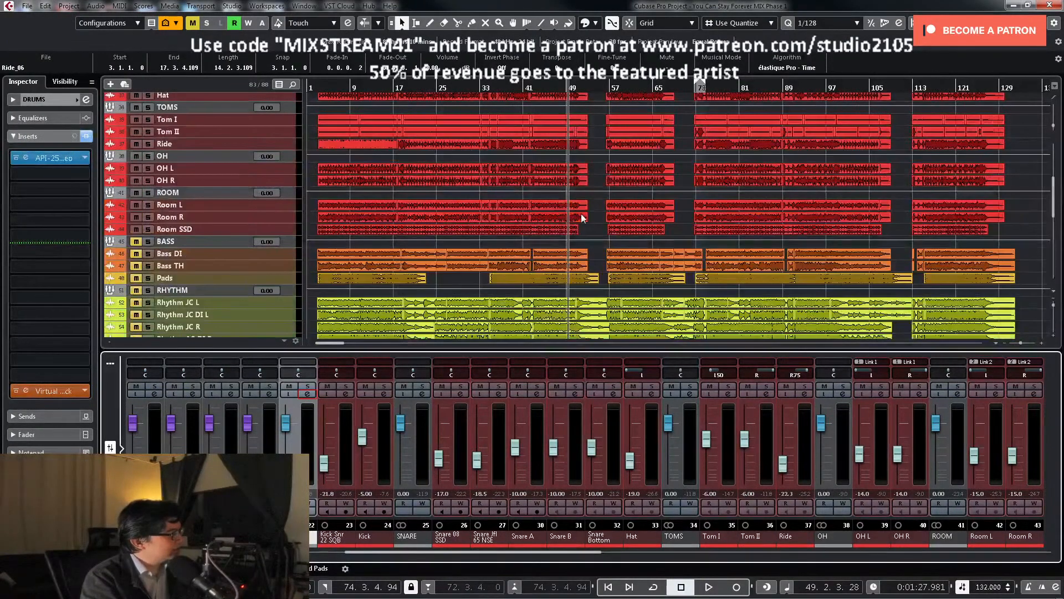
key("KP_1")
key("l")
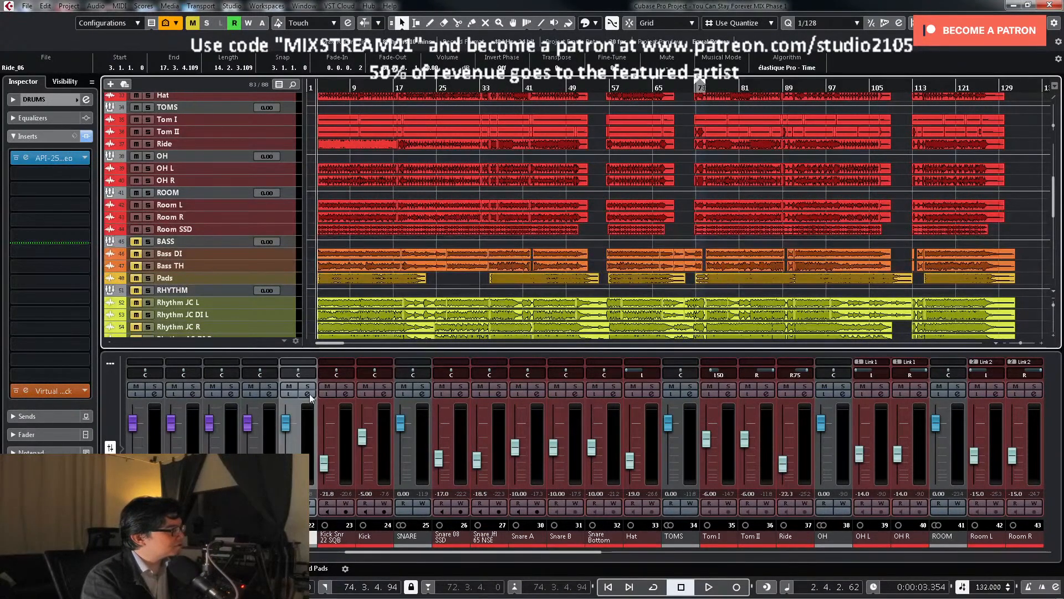
left_click(309, 394)
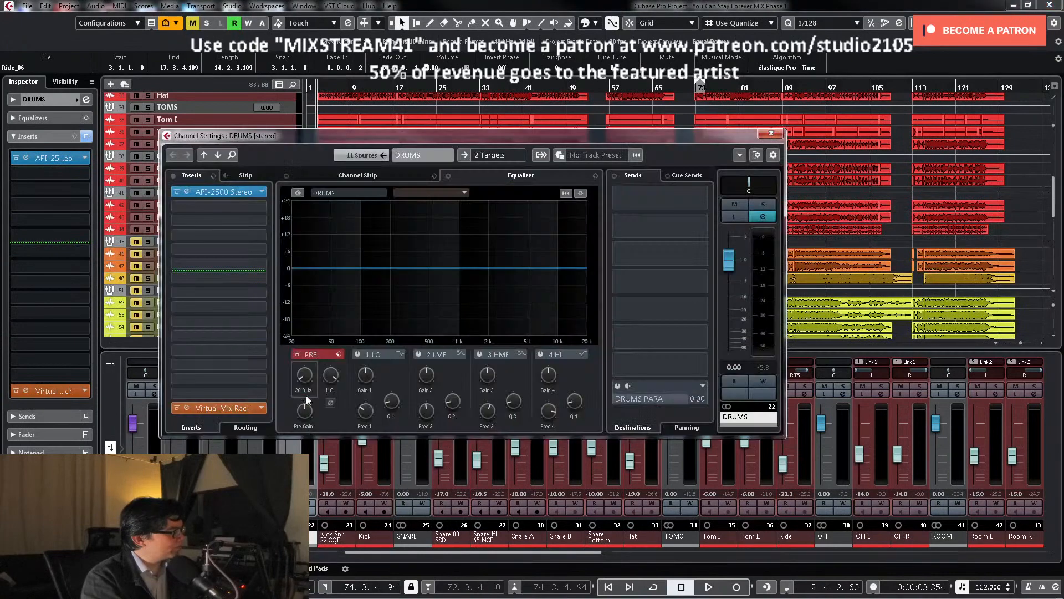
left_click(224, 191)
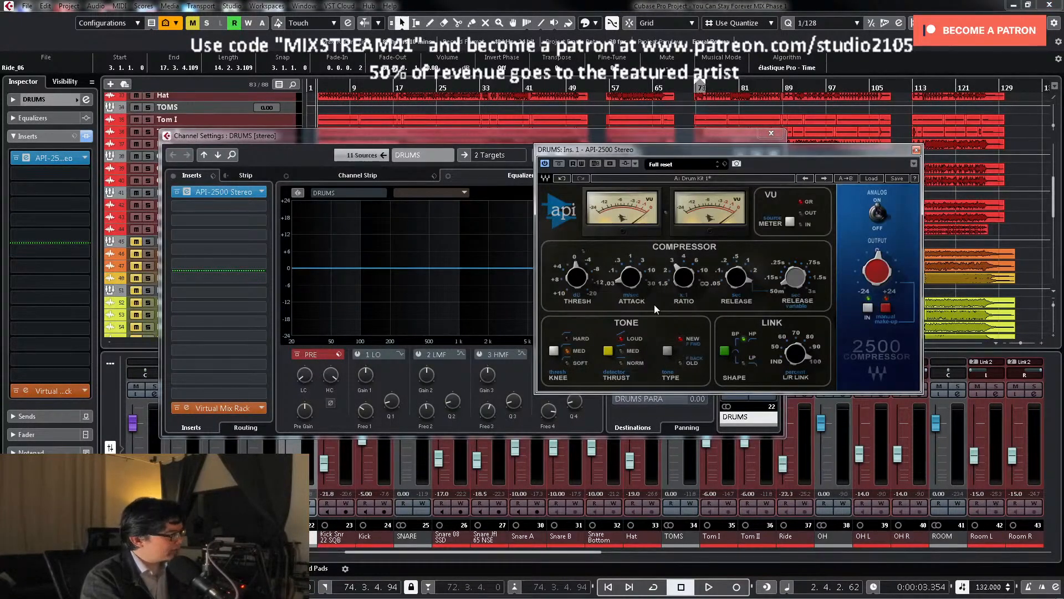
key("space")
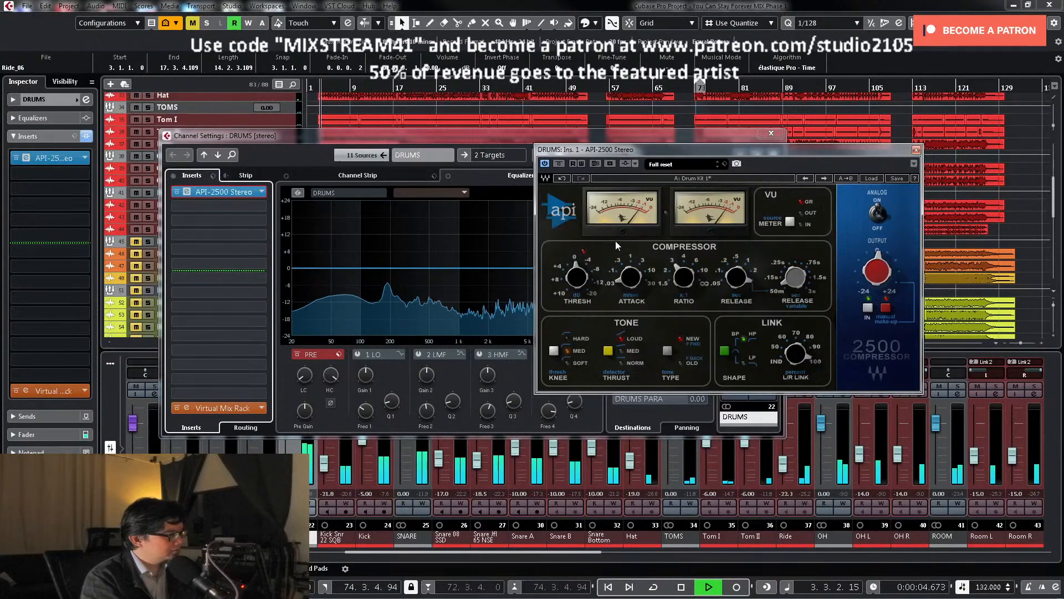
left_click(559, 164)
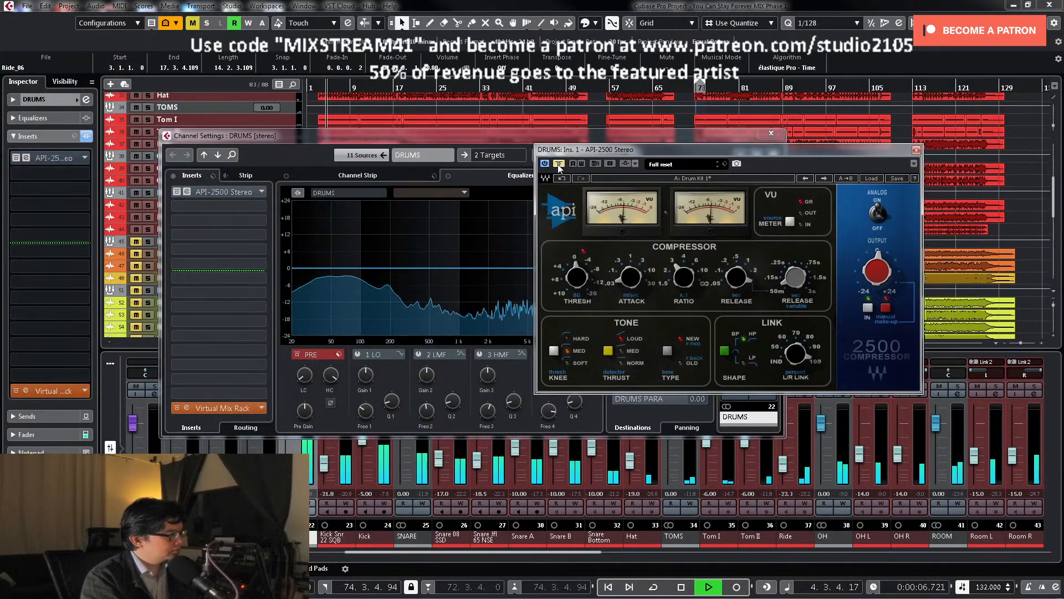
left_click(558, 164)
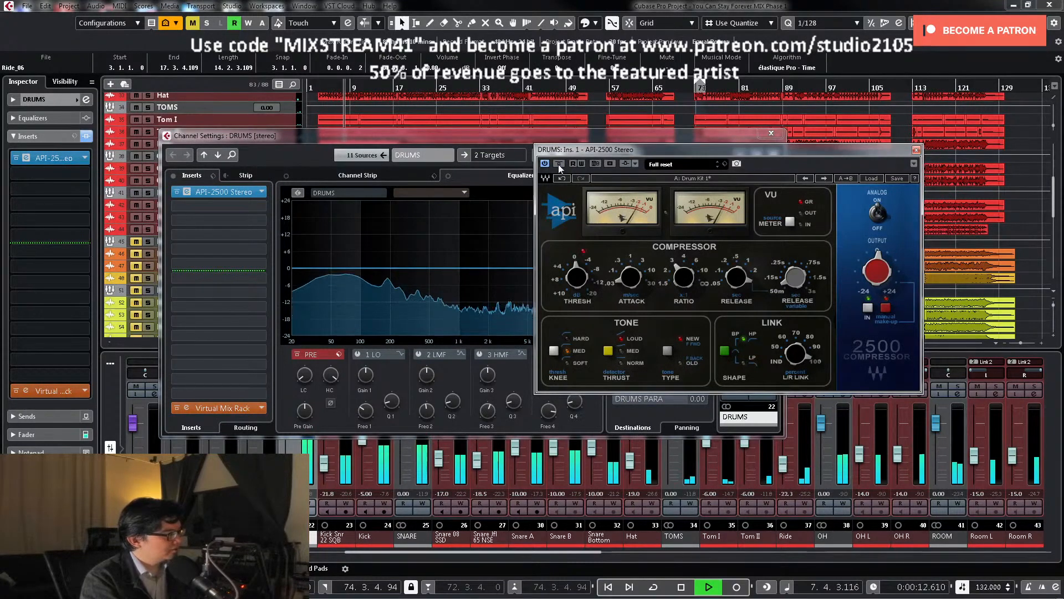
left_click(917, 150)
left_click(771, 133)
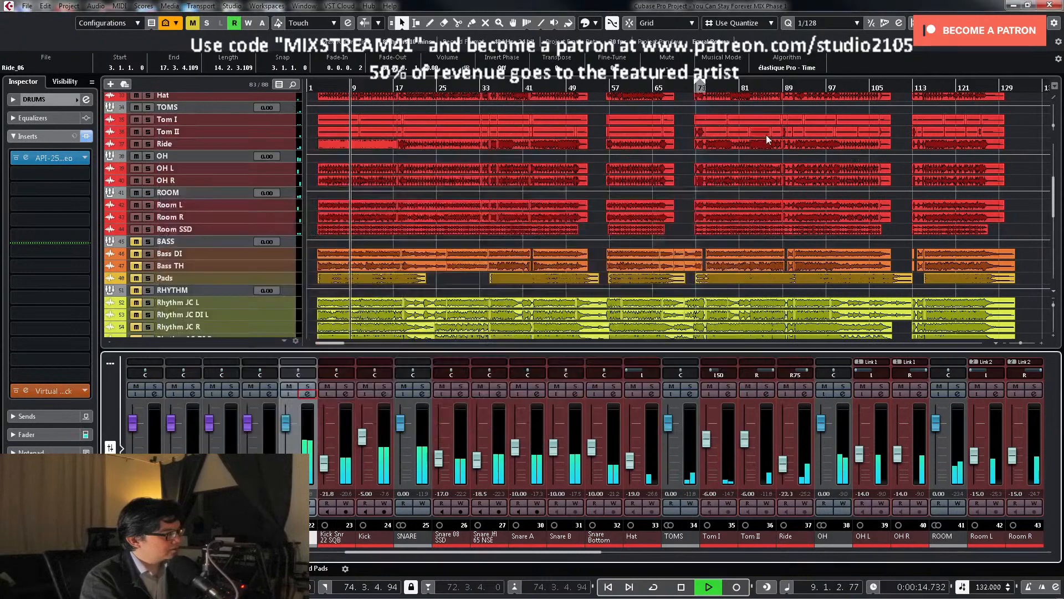
Step: Solo the ROOM group channel, open its channel settings and stop playback
left_click(843, 387)
left_click(843, 386)
left_click(958, 386)
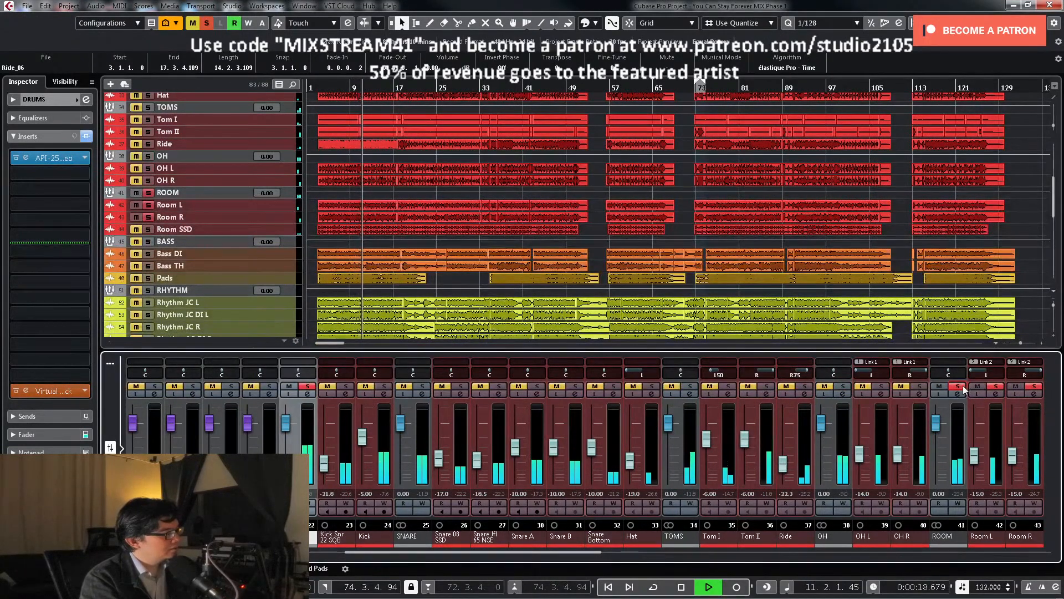
left_click(958, 394)
key("space")
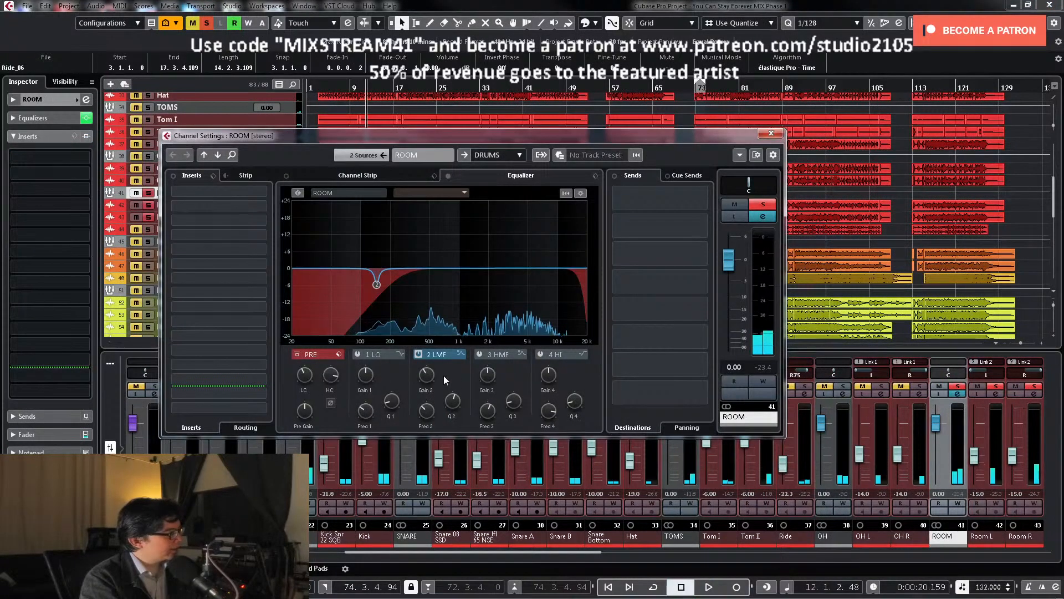
Step: Add a narrow cut of about 6 dB at 530 Hz to ROOM's equalizer during playback, and unsolo the channel
left_click(480, 353)
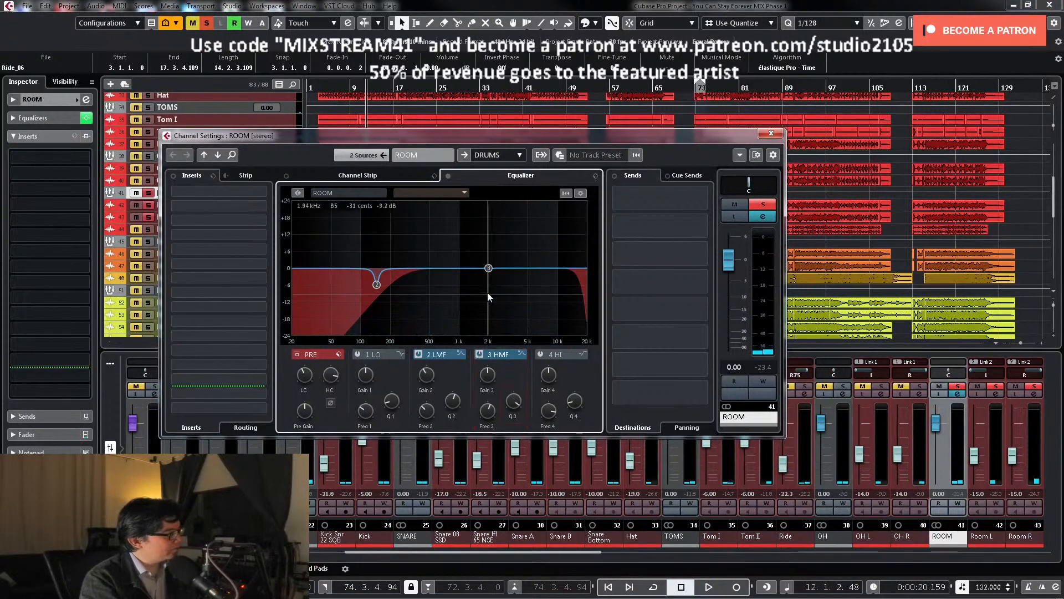
key("space")
left_click_drag(489, 267, 433, 225)
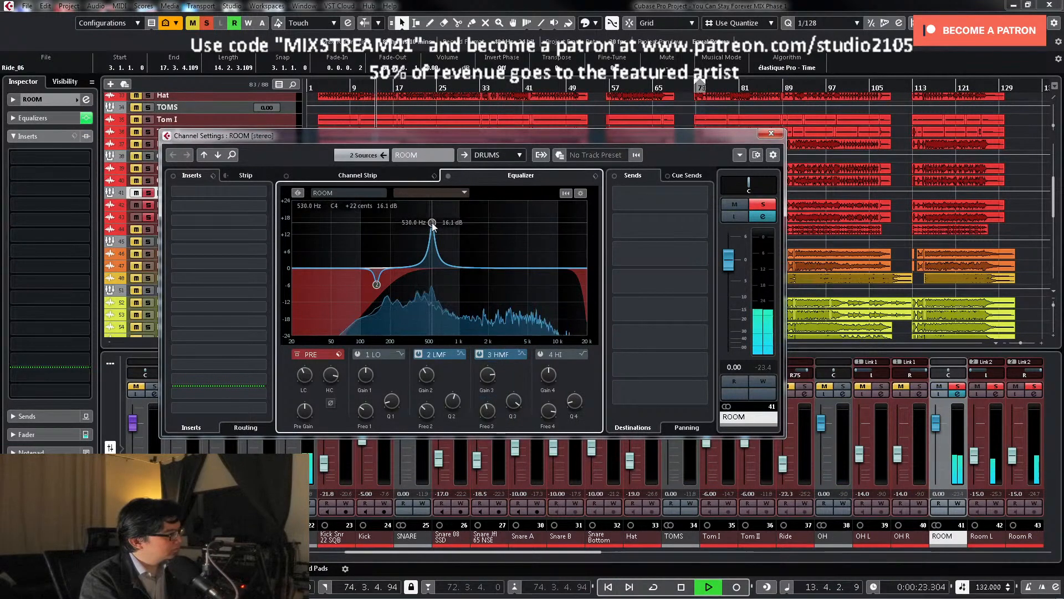
left_click_drag(485, 378, 481, 424)
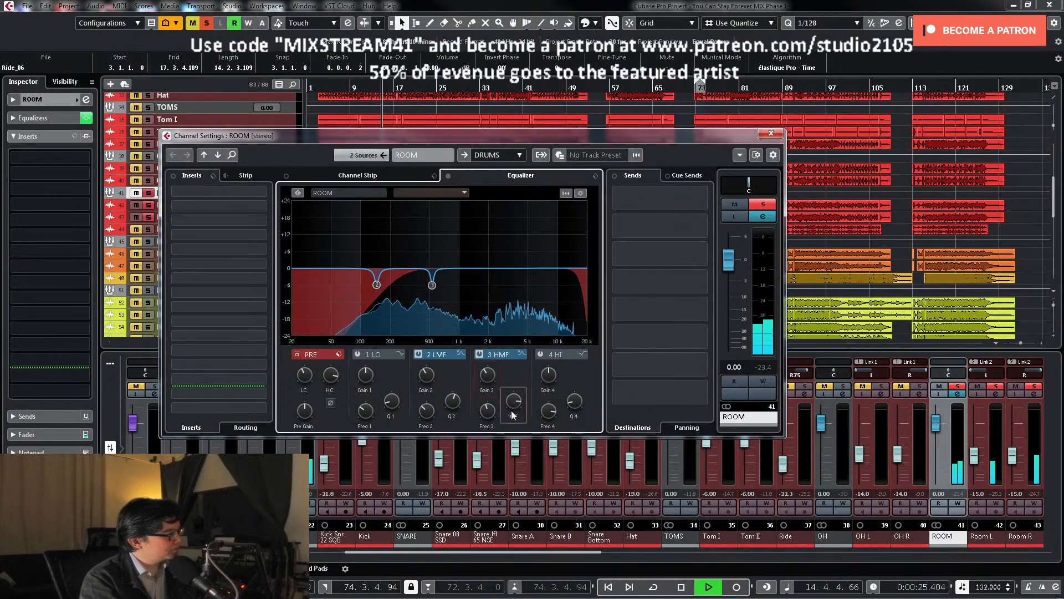
left_click(762, 204)
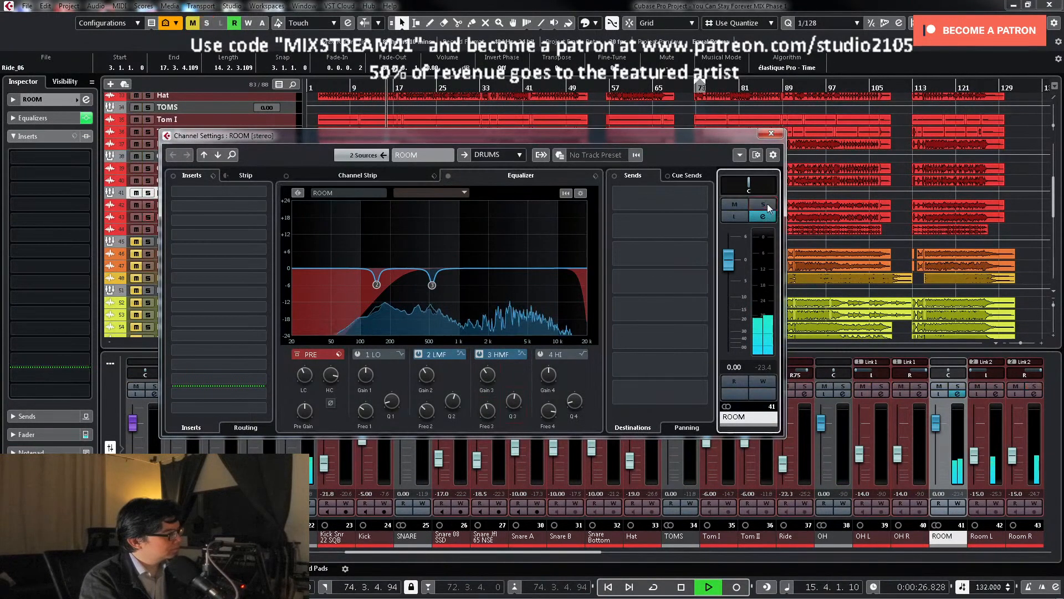
left_click(772, 133)
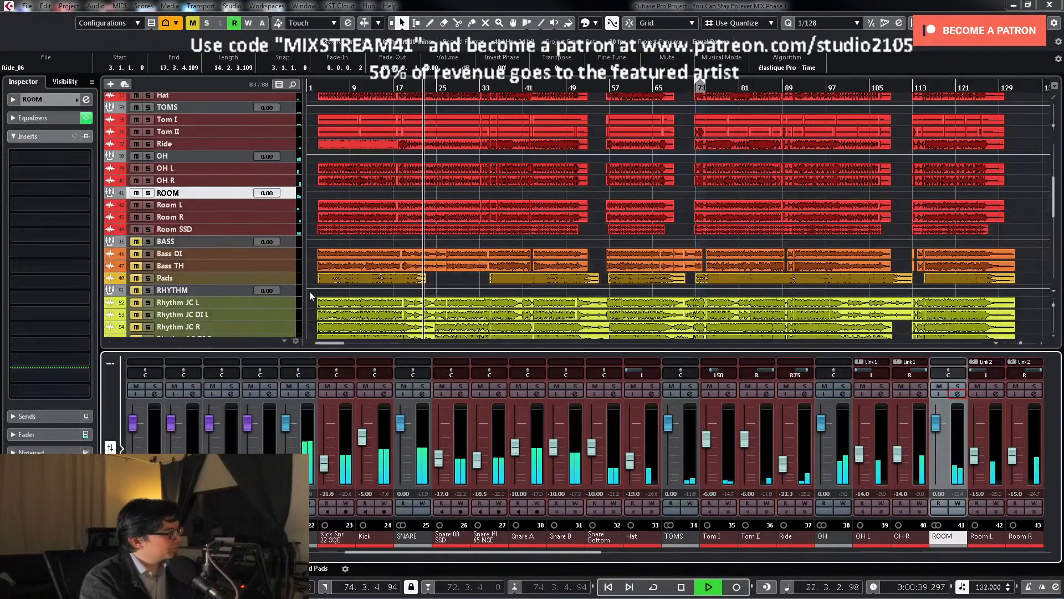
key("space")
Step: Unmute the BASS group and inspect the channel settings of Bass DI and Bass TH
left_click_drag(521, 553, 665, 553)
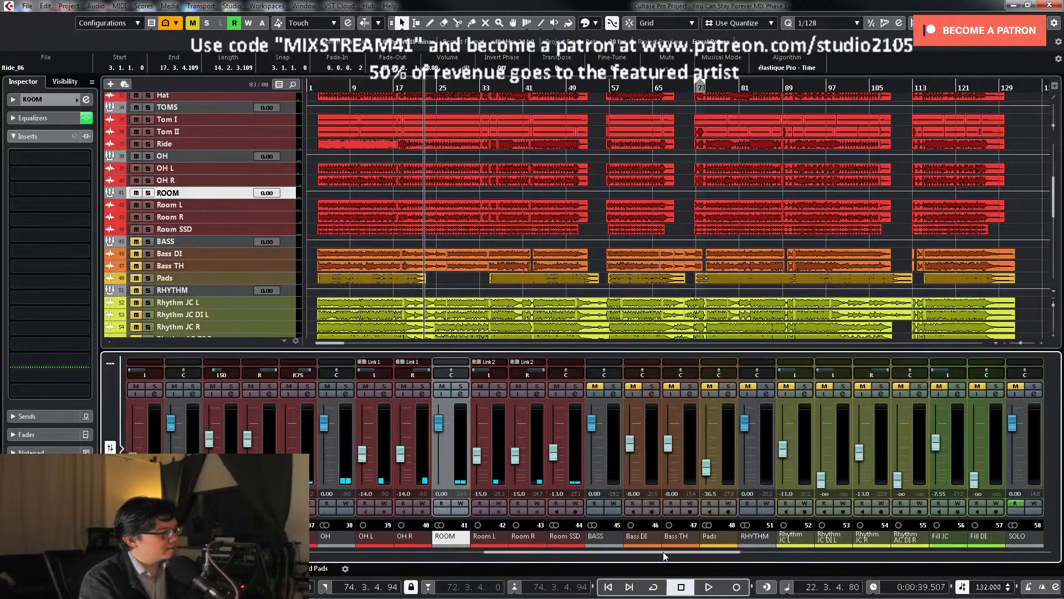
left_click(595, 387)
left_click(650, 394)
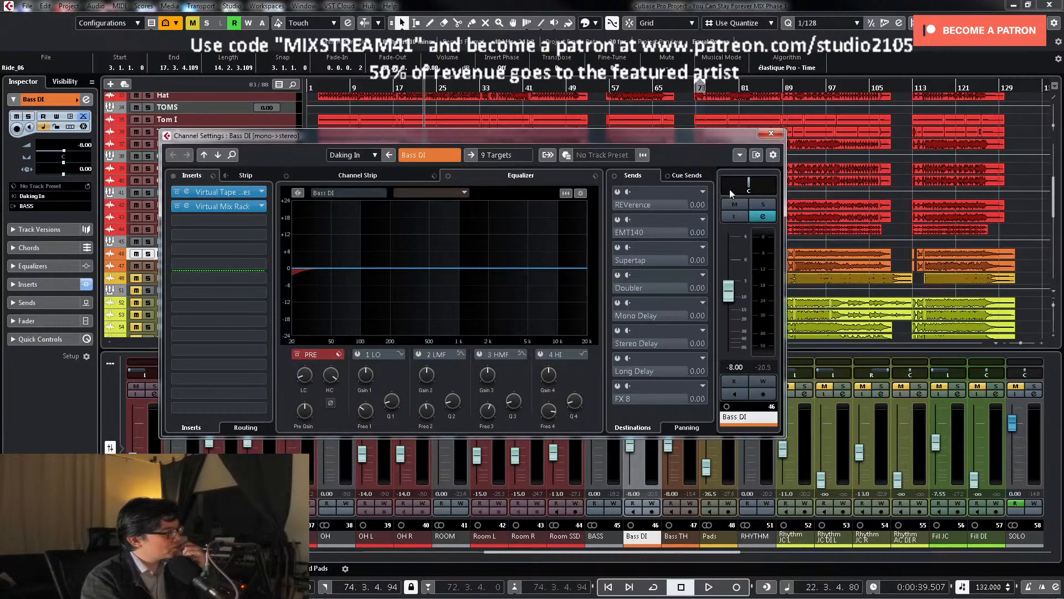
left_click(771, 133)
left_click(690, 394)
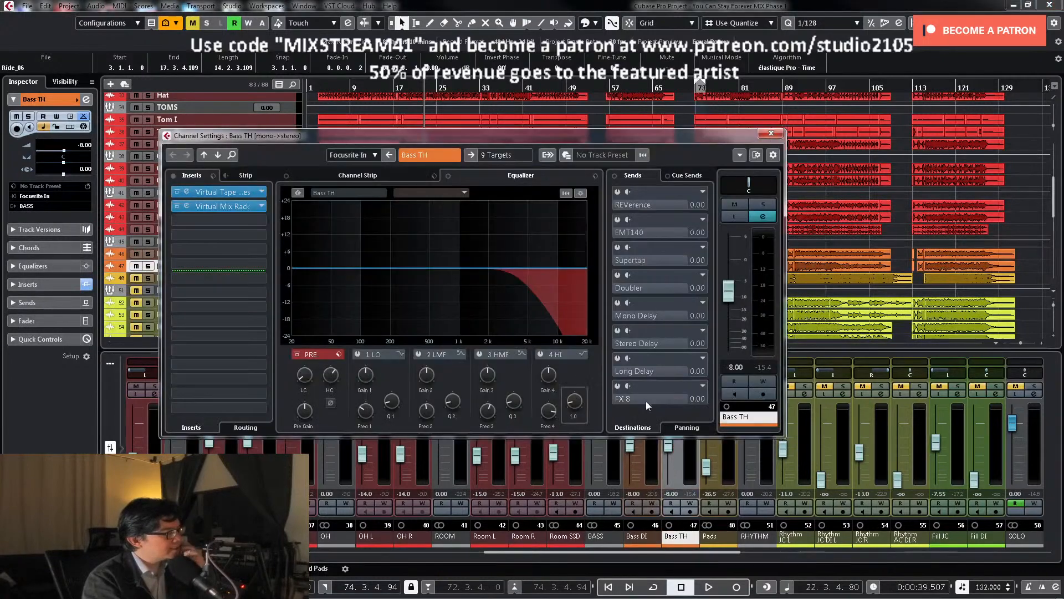
left_click(772, 133)
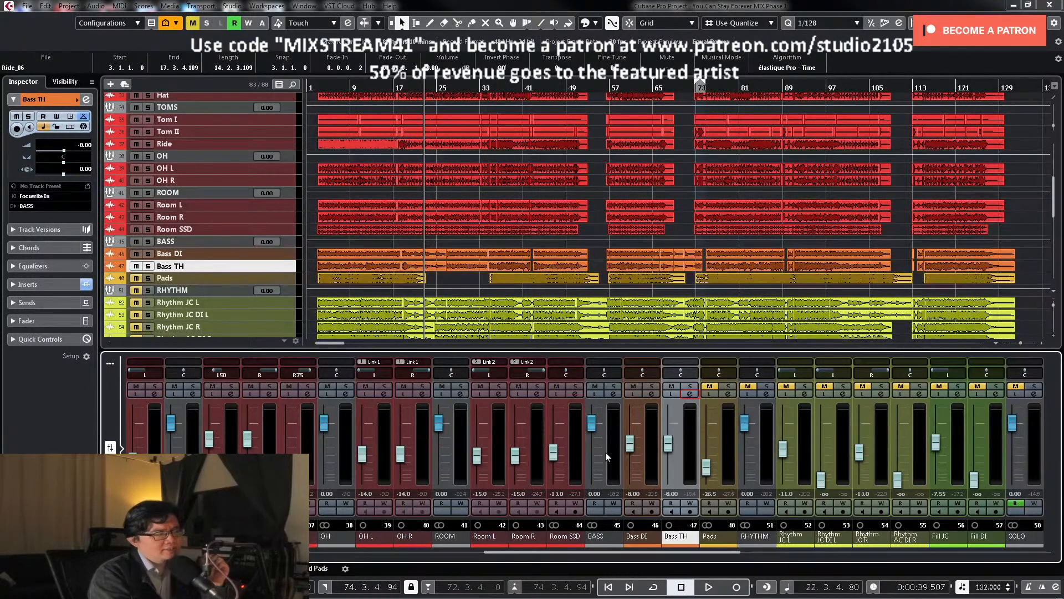
Step: Enlarge the Bass DI and Bass TH tracks together so their waveforms can be compared
left_click(280, 256)
left_click_drag(280, 260, 282, 321)
scroll(339, 222, "down", 4)
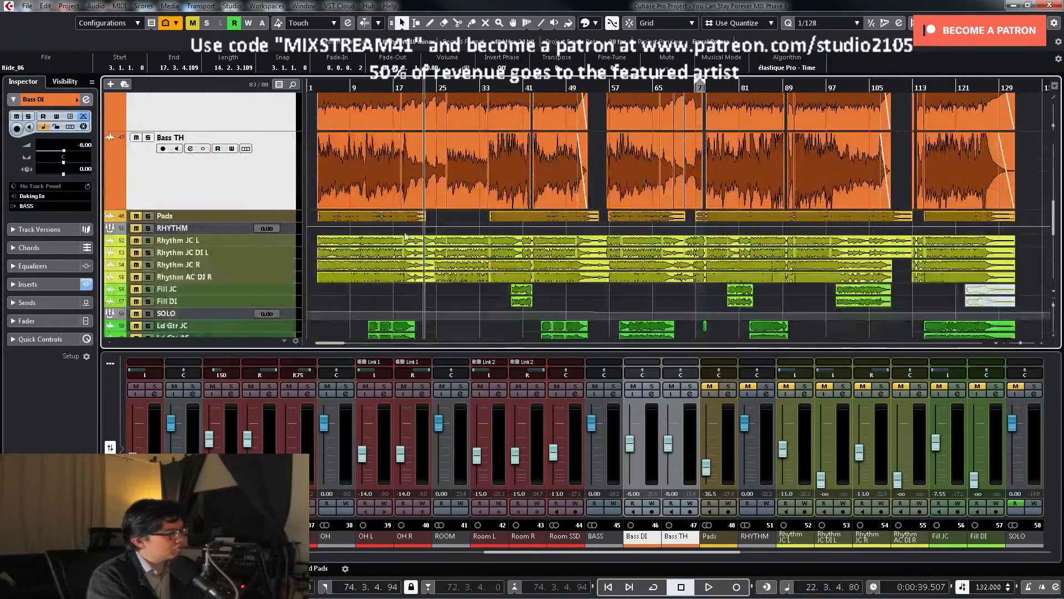
scroll(422, 171, "up", 1)
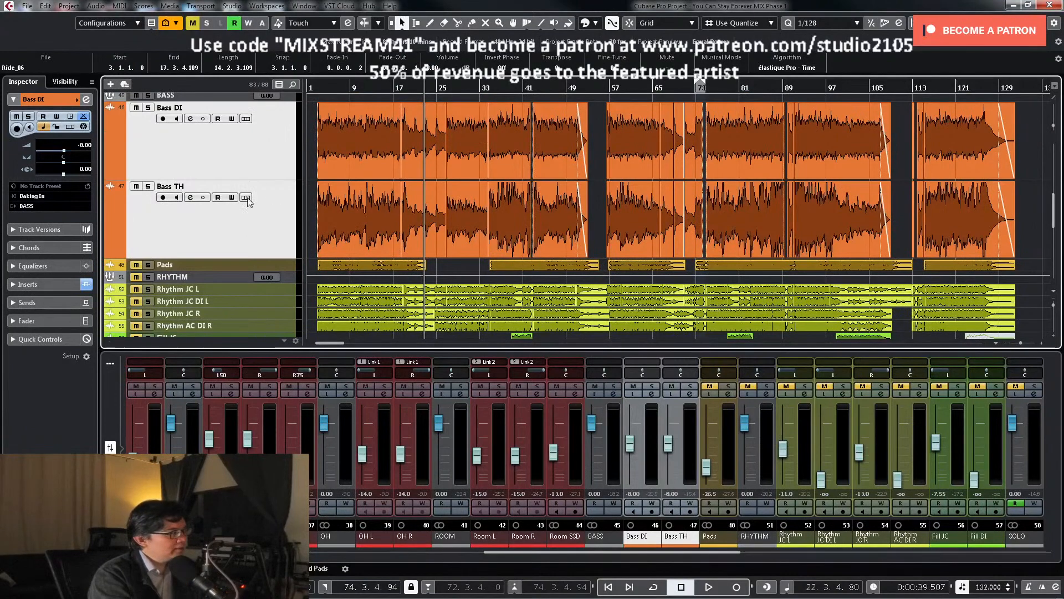
left_click(192, 194)
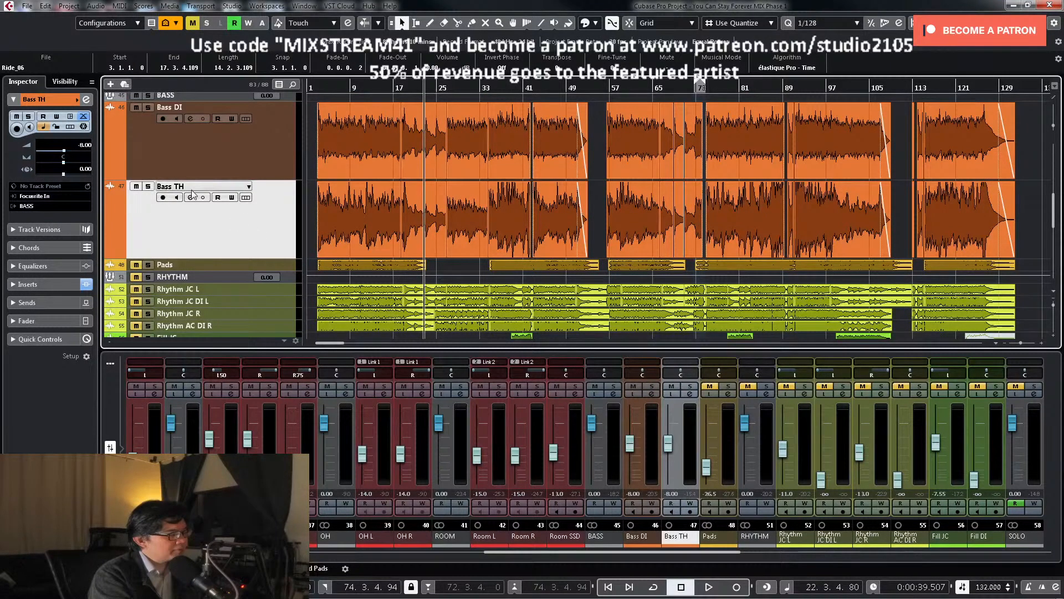
left_click(233, 169)
left_click(266, 203, "shift")
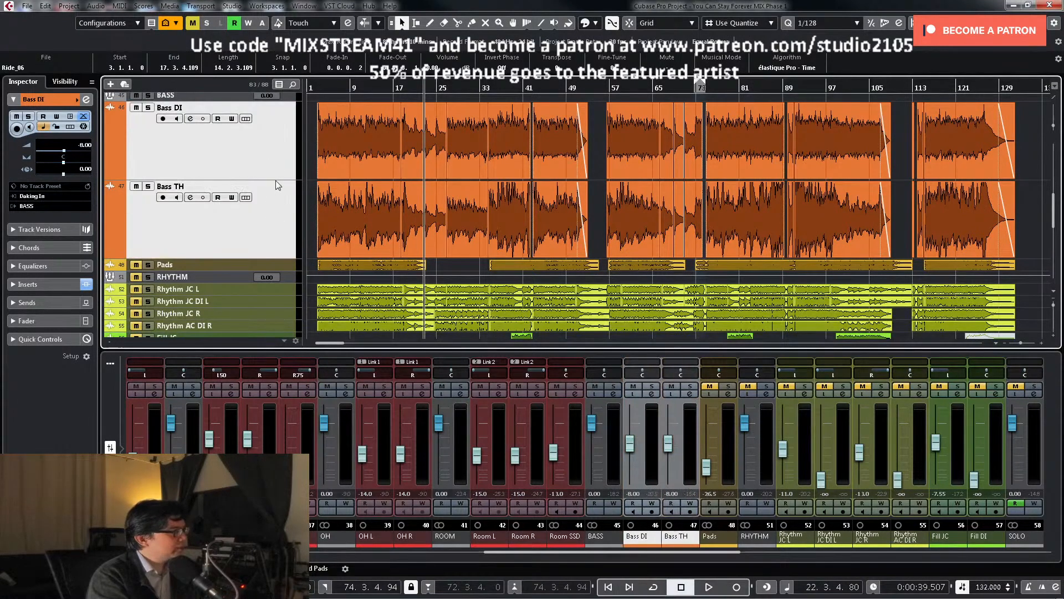
left_click_drag(275, 180, 274, 192)
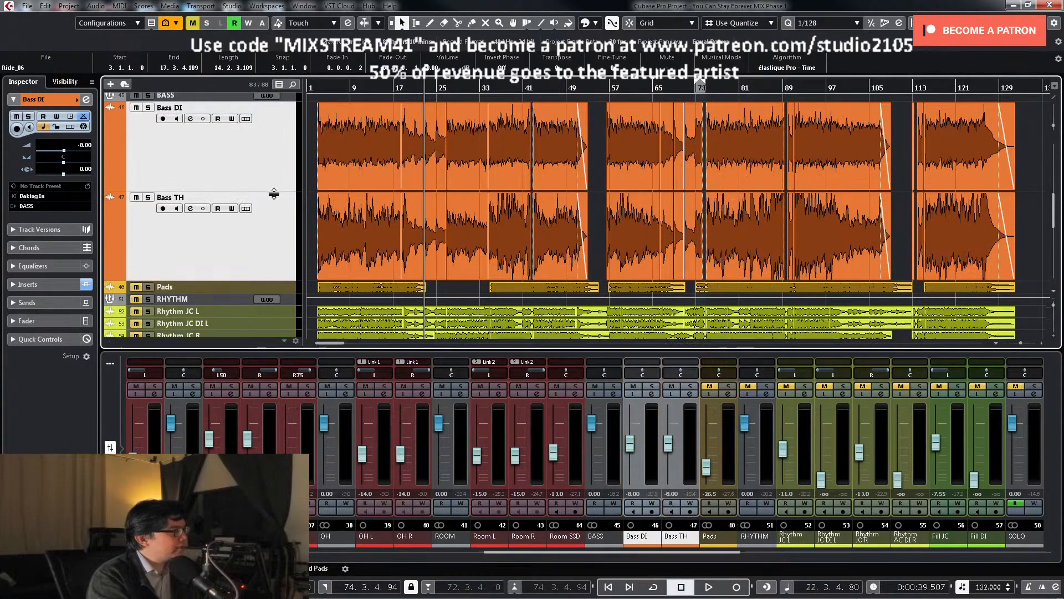
Step: Examine the insert chain and equalizer in the BASS group's channel settings
left_click(613, 394)
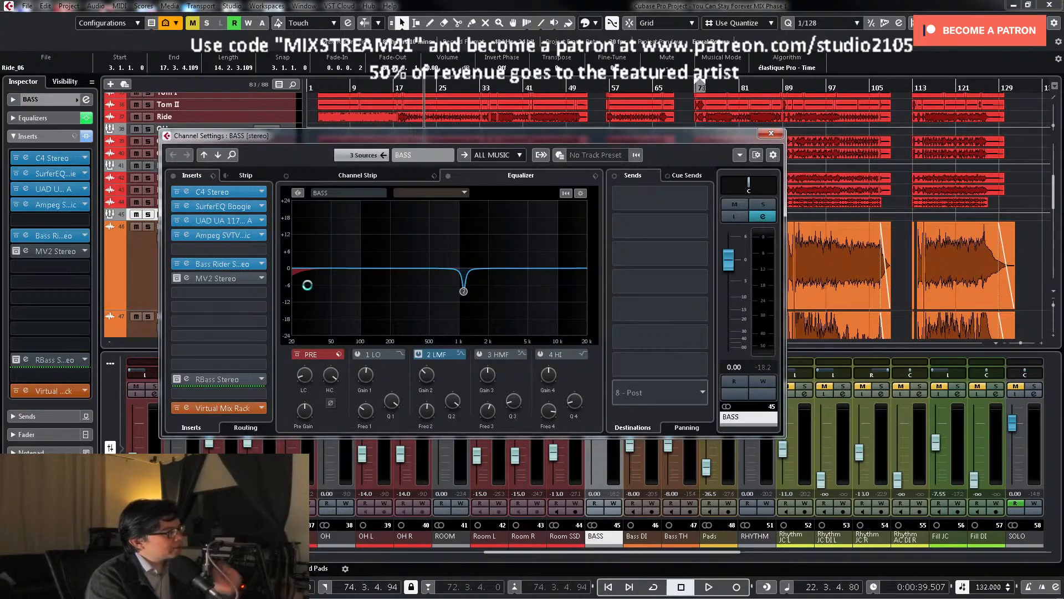
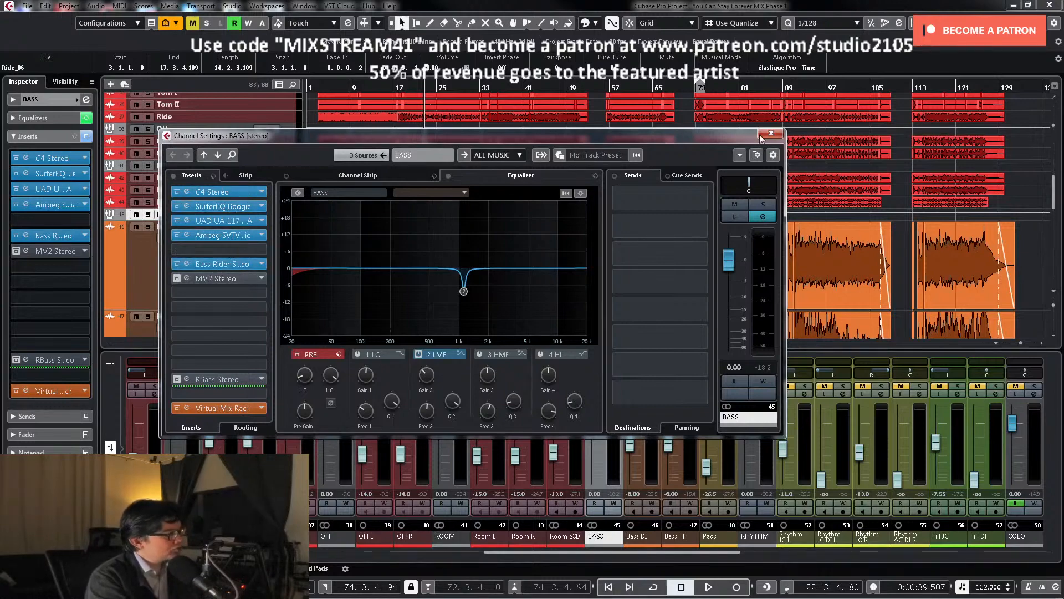
left_click_drag(763, 154, 846, 158)
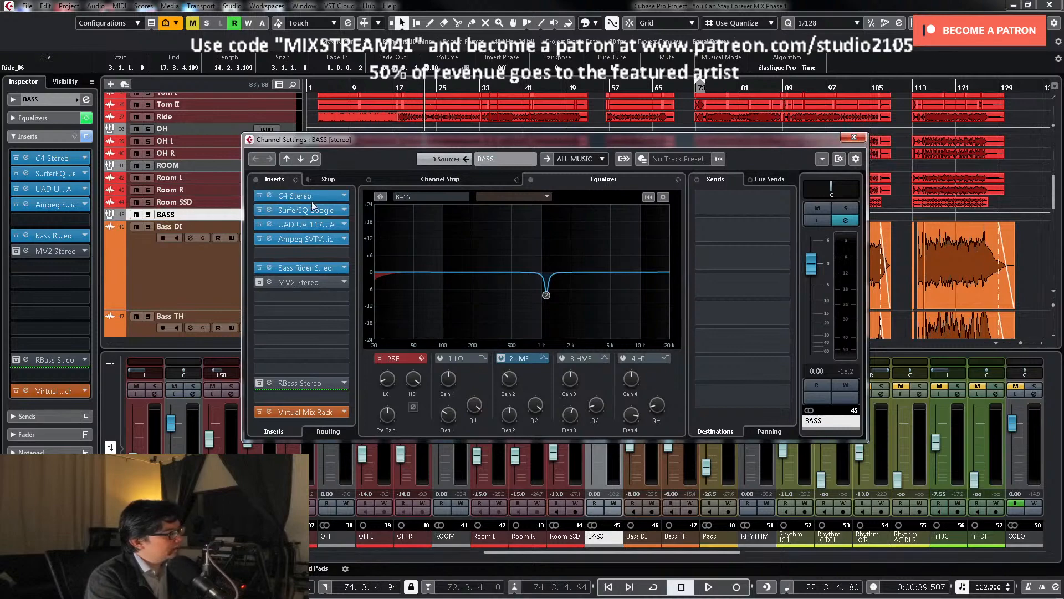
left_click(853, 137)
Step: Play the song from the start and lower the output of Bass Rider on the BASS group to -2.0 dB
left_click(315, 88)
key("g")
key("space")
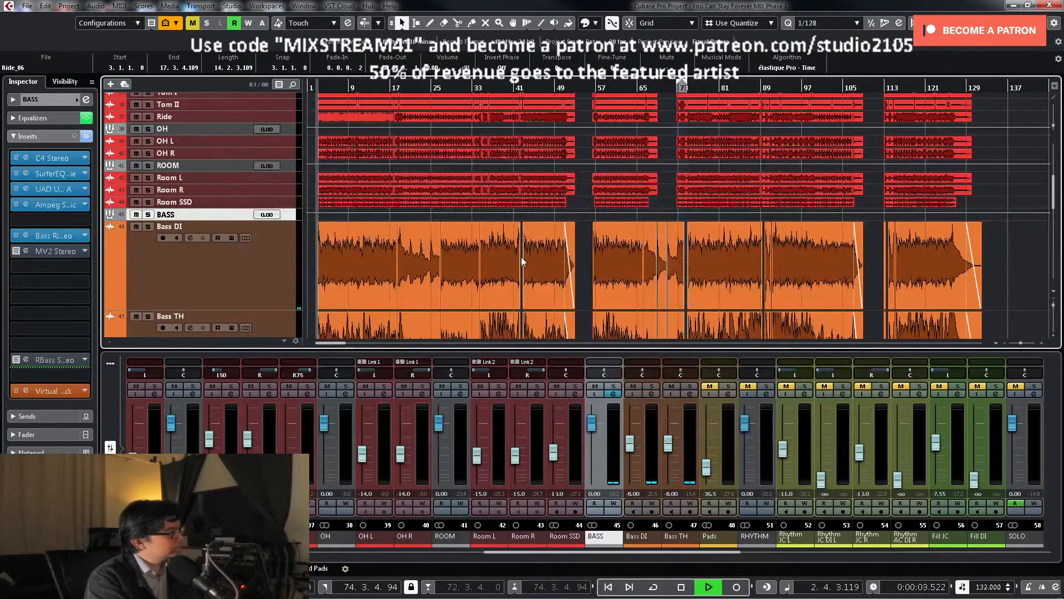
left_click(613, 395)
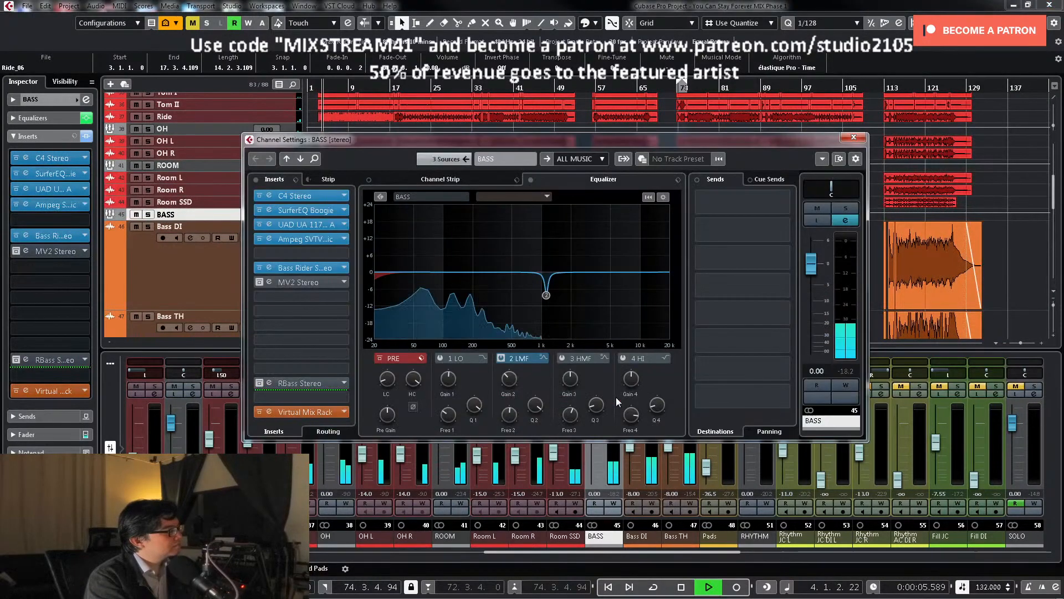
left_click(314, 271)
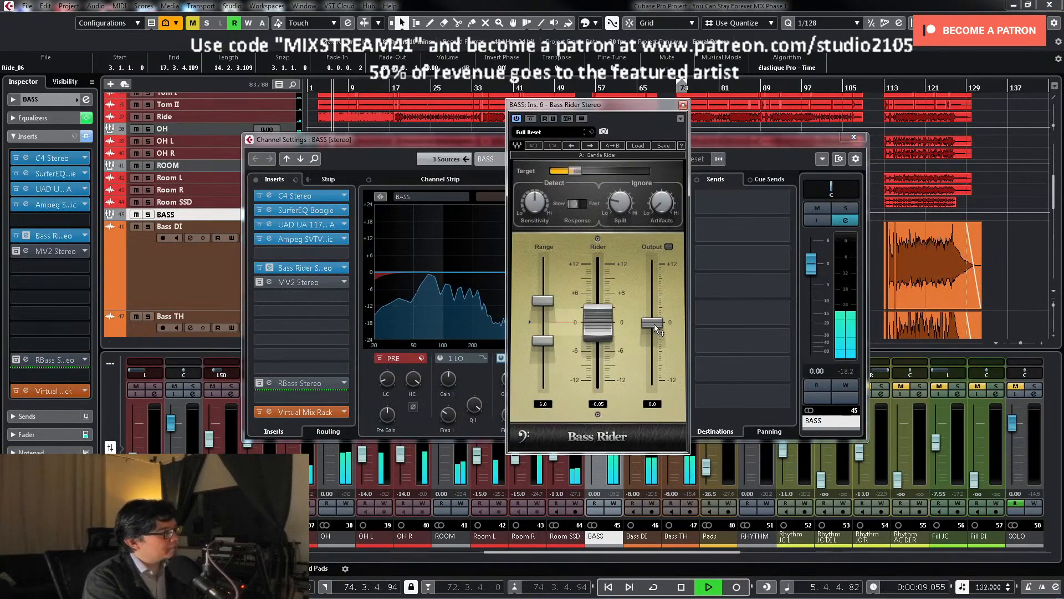
left_click_drag(652, 322, 651, 333)
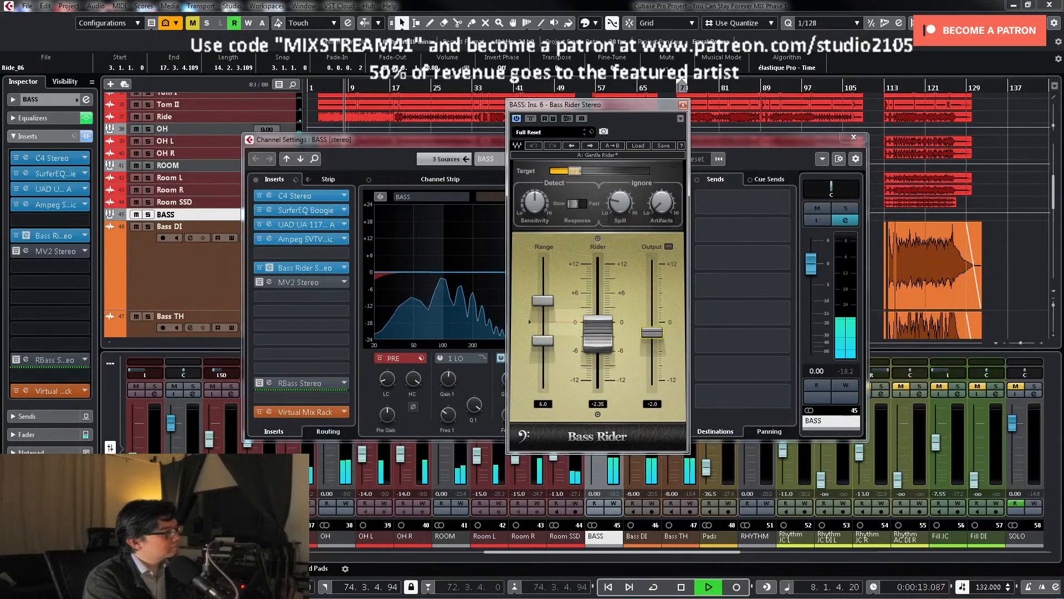
Step: Lower the output of Bass Rider on the BASS group to -2.4 dB and stop playback
left_click_drag(652, 332, 652, 335)
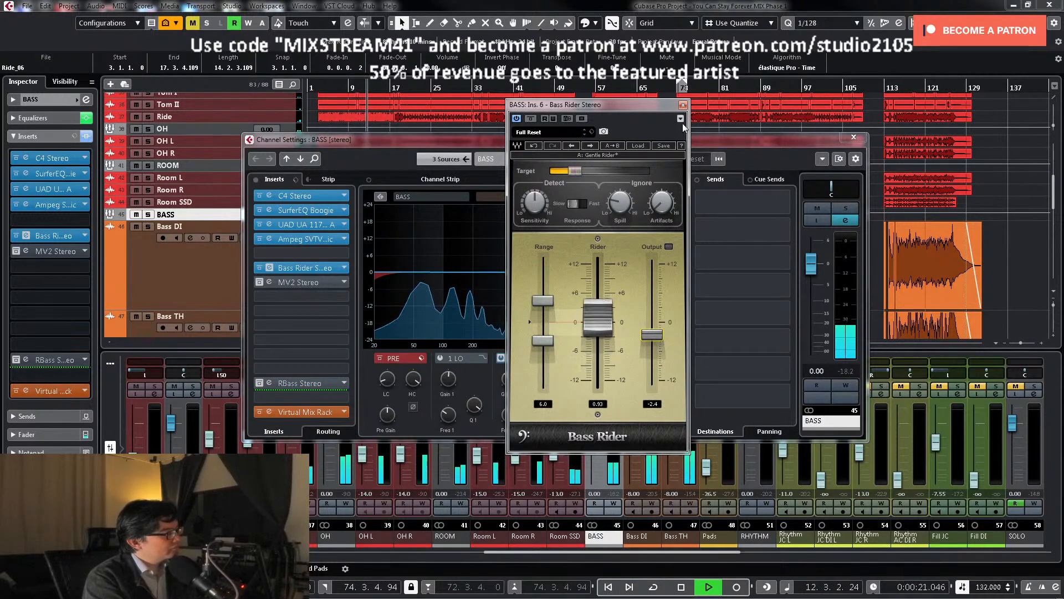
left_click(683, 105)
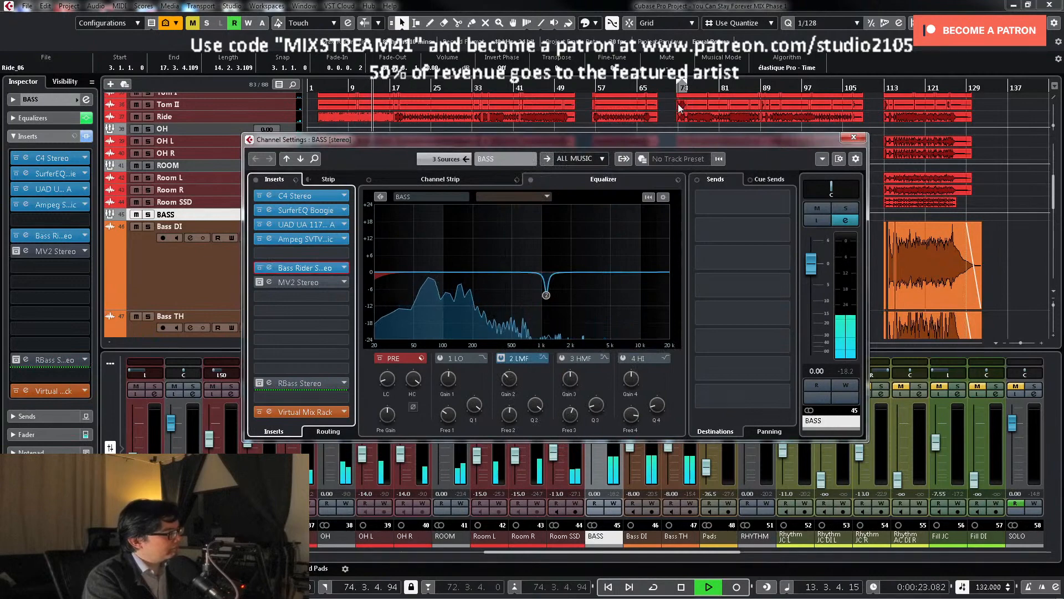
key("space")
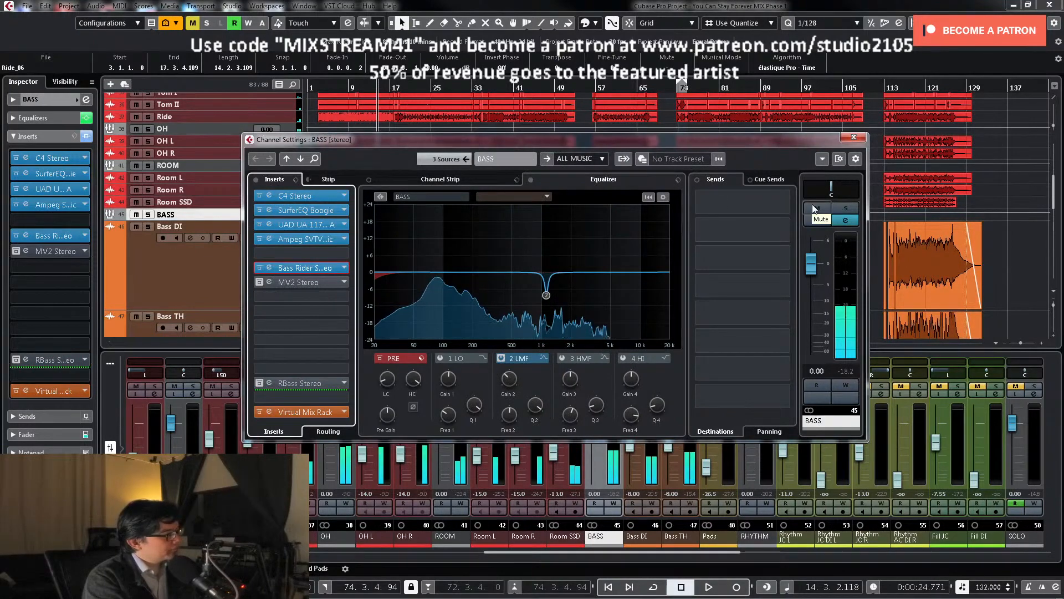
Step: Review the C4, SurferEQ and UA 1176 inserts on the BASS group, playing the song to check the compressor's gain reduction
left_click(299, 195)
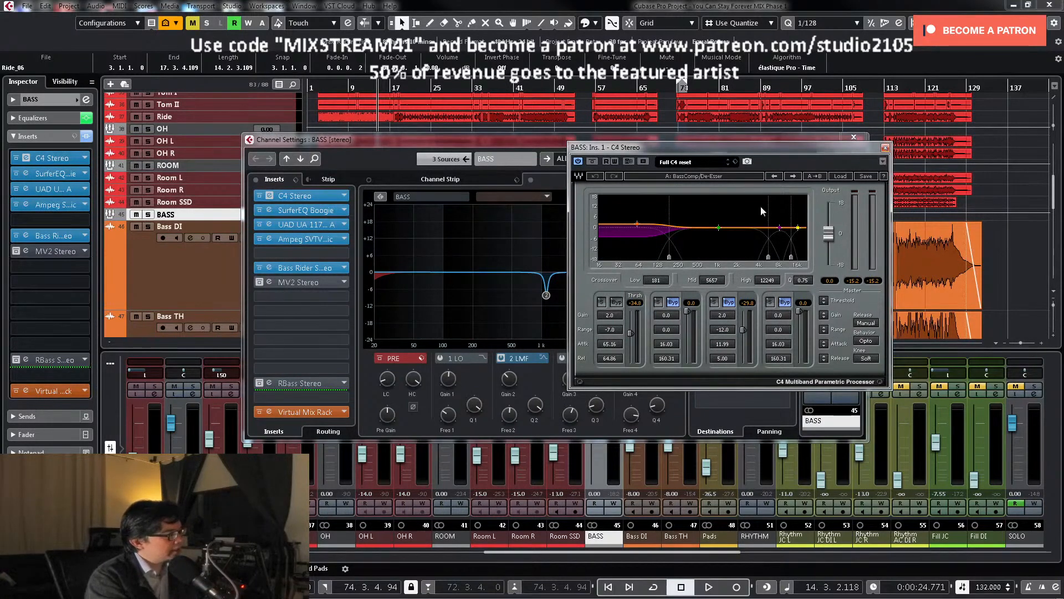
left_click(885, 148)
left_click(326, 211)
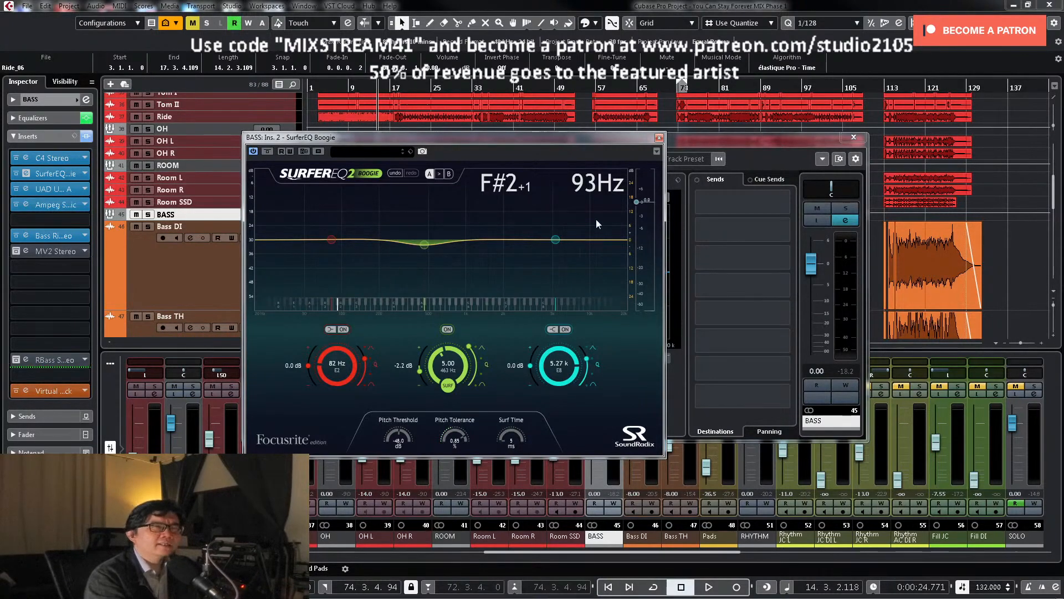
left_click(658, 137)
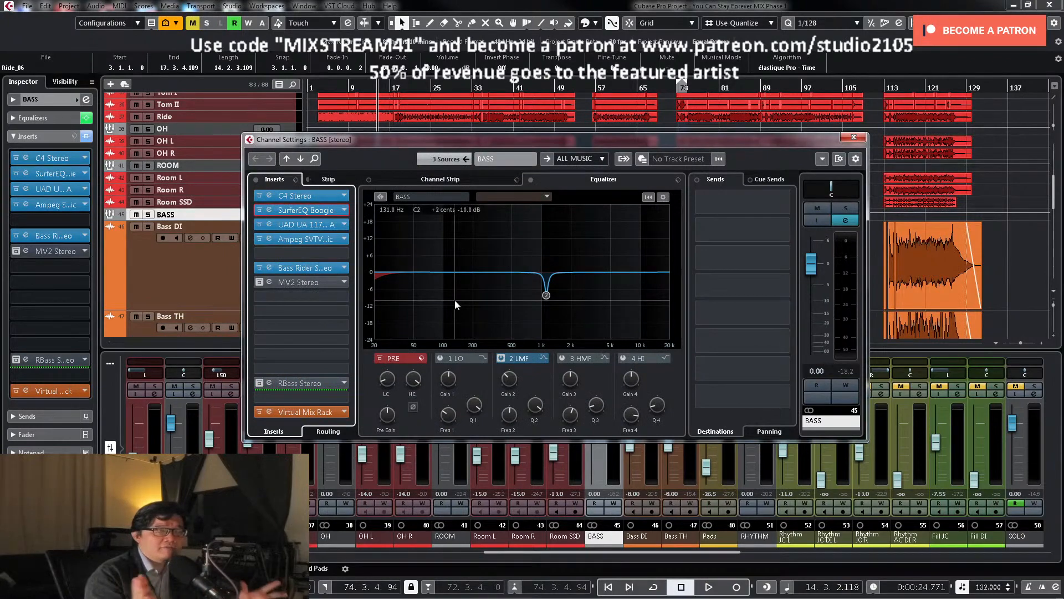
left_click(308, 227)
key("space")
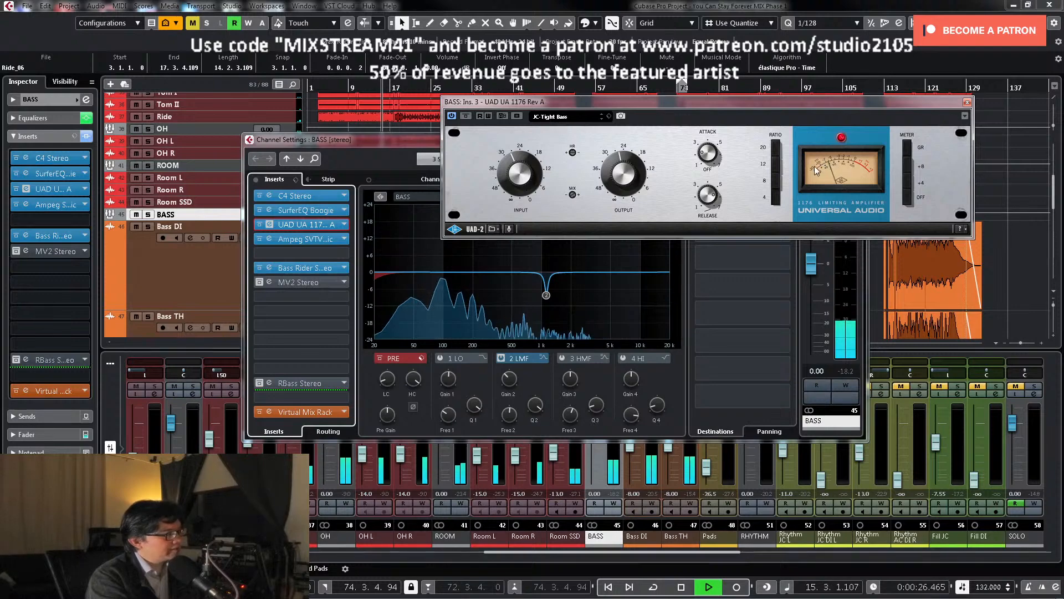
left_click(967, 104)
key("space")
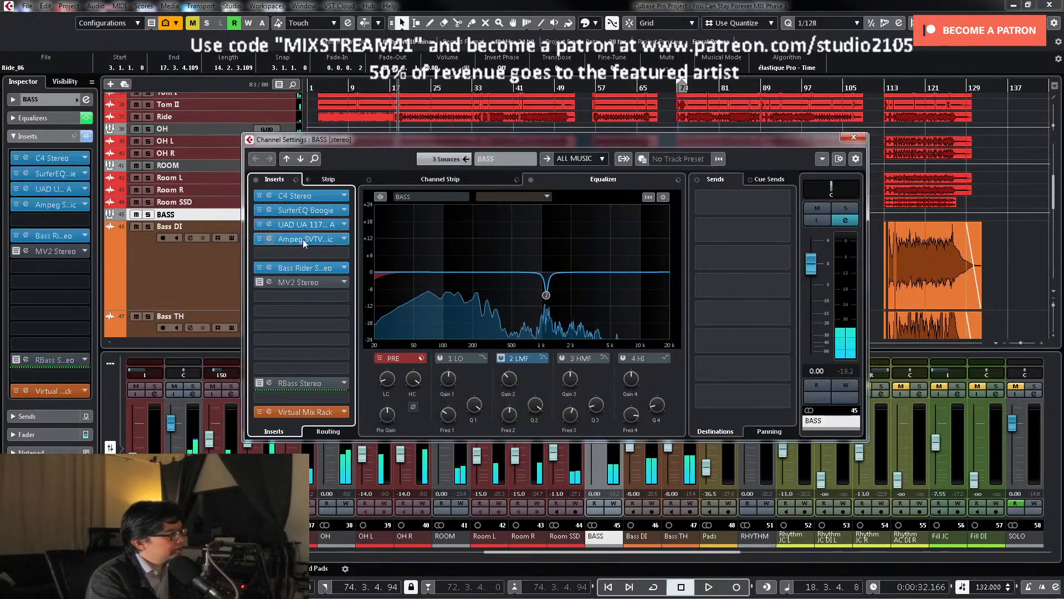
Step: Examine the Ampeg SVTVR Classic amp on the BASS group and listen to it with the song playing
left_click(309, 240)
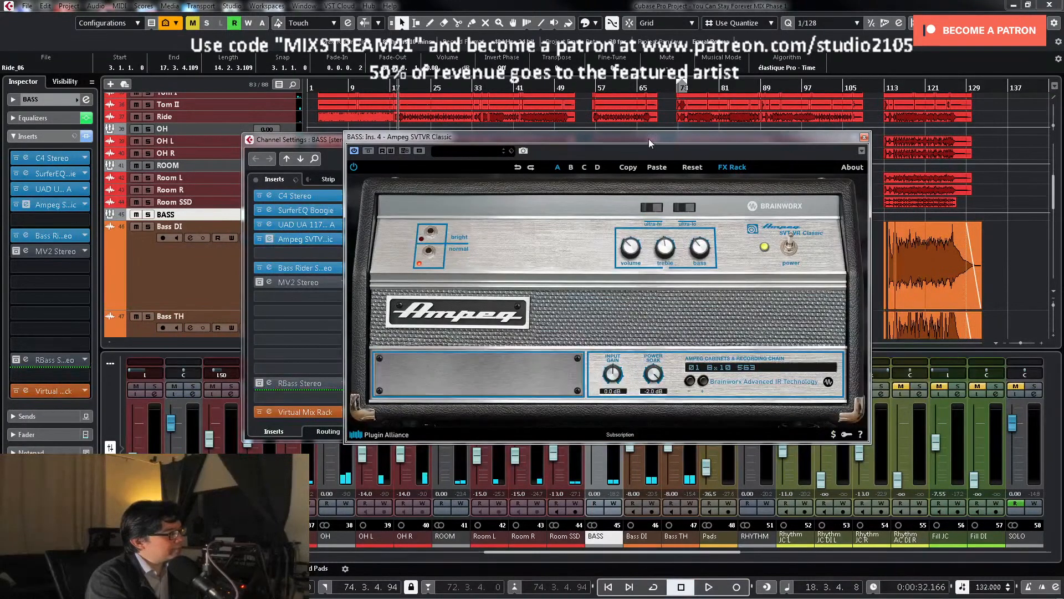
left_click_drag(650, 140, 646, 111)
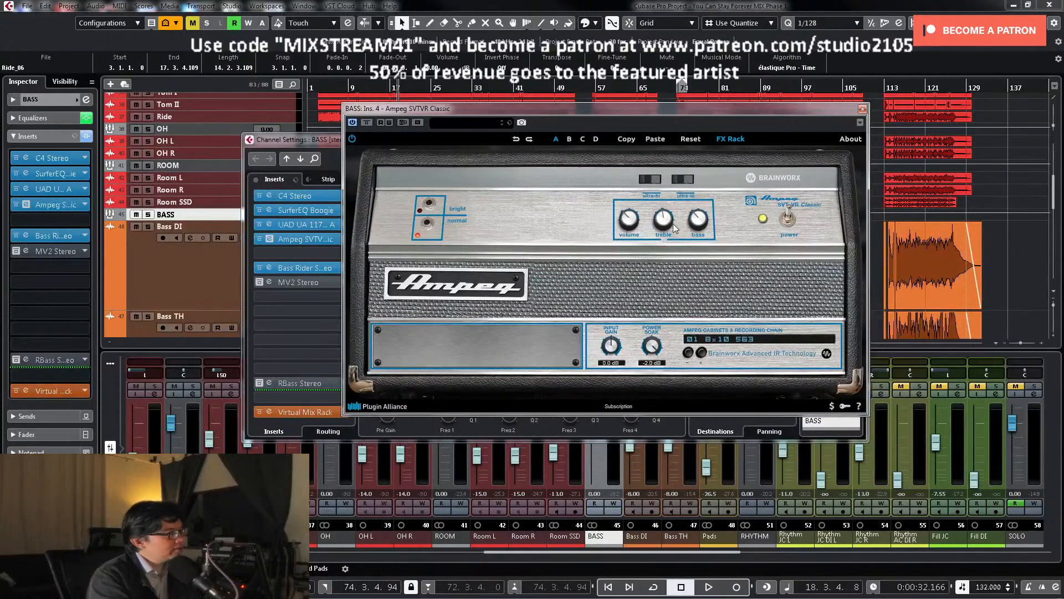
key("space")
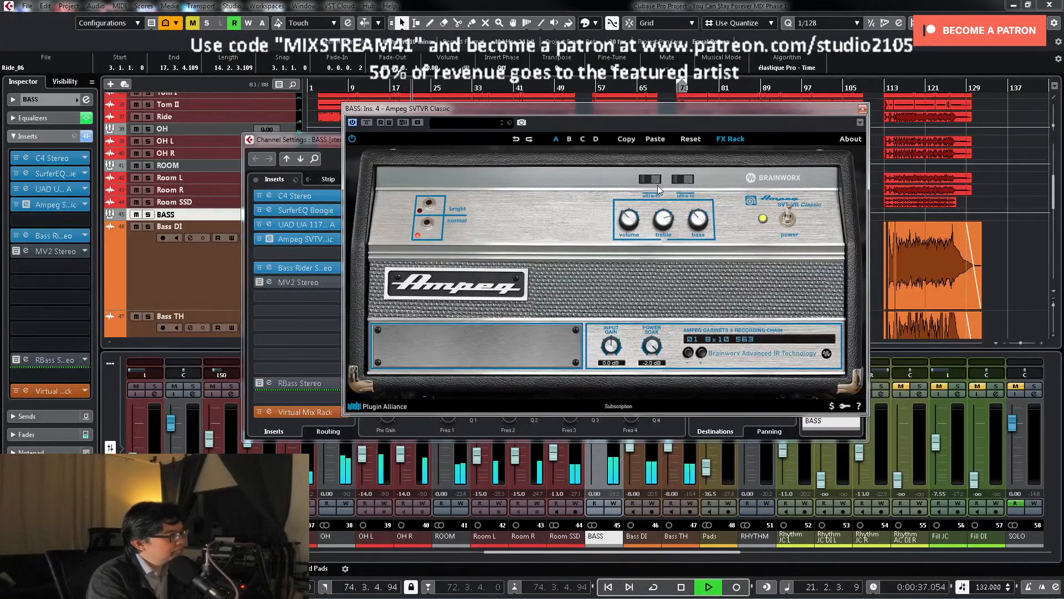
key("space")
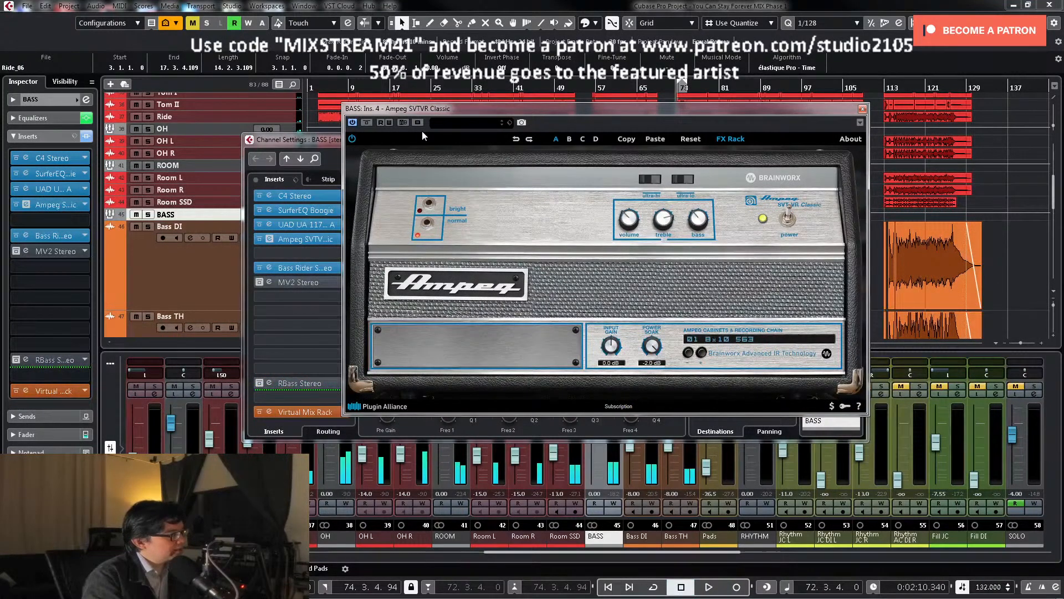
key("space")
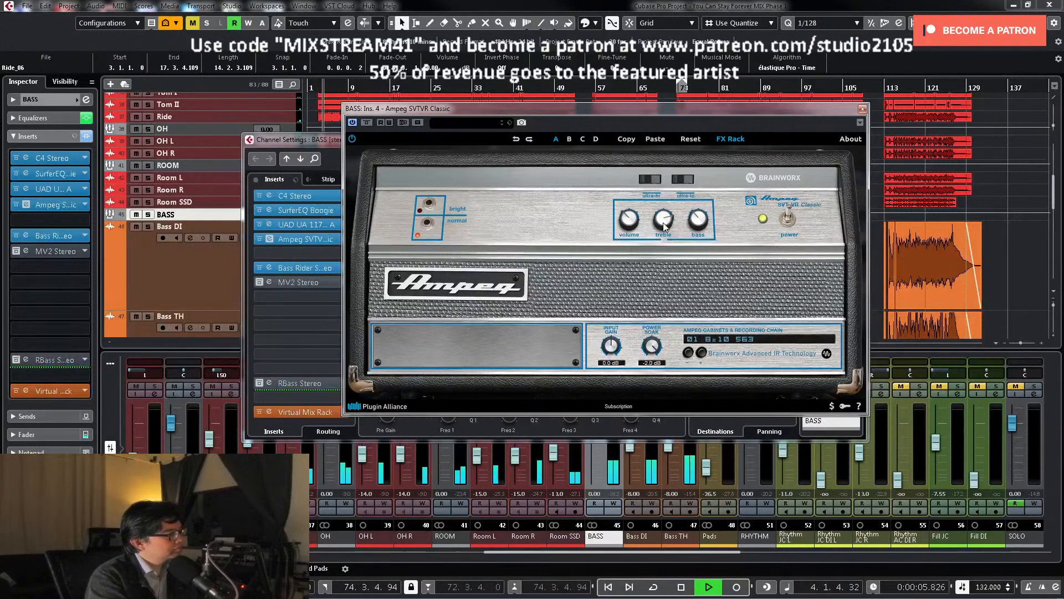
left_click(863, 109)
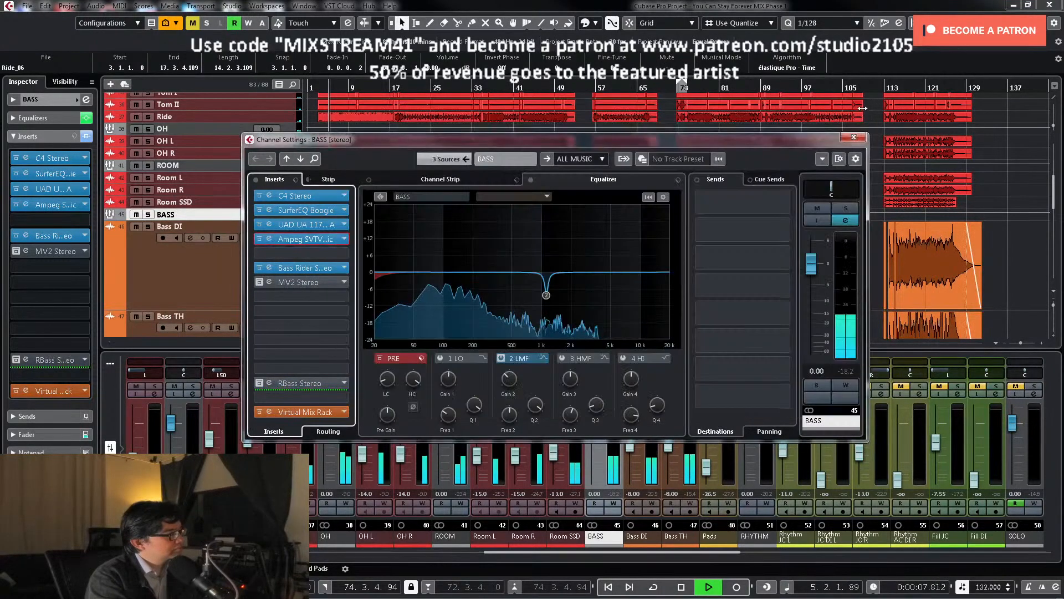
key("space")
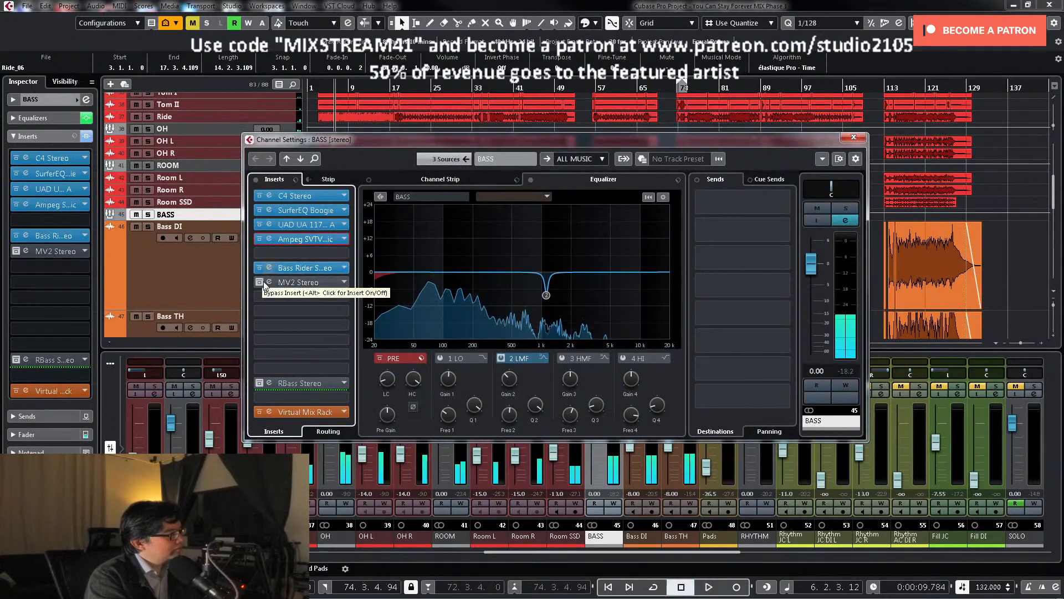
Step: Play the song and trim the output of Bass Rider on the BASS group to -2.5 dB
left_click(303, 268)
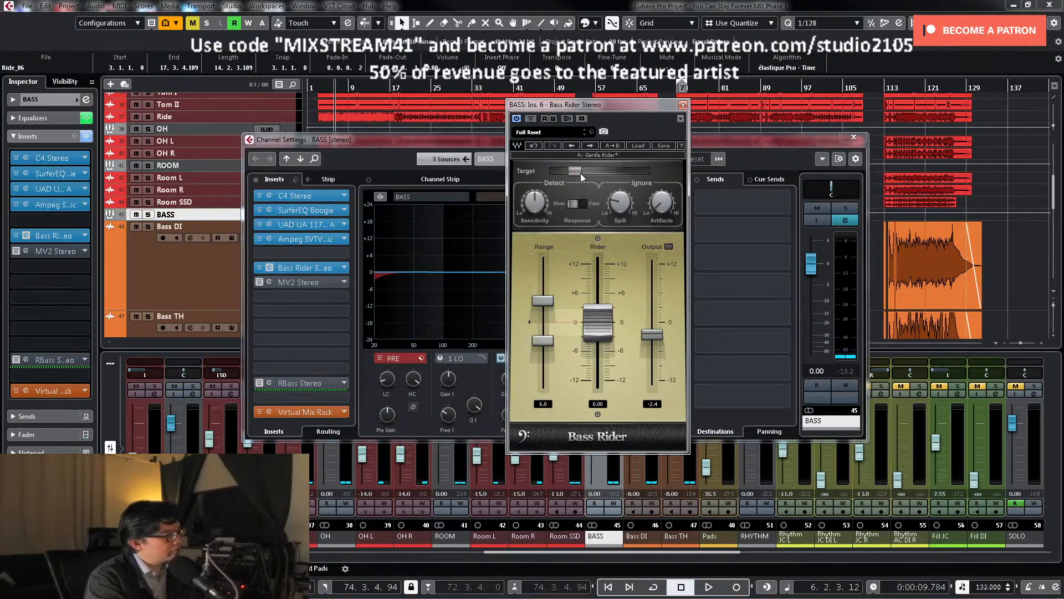
key("space")
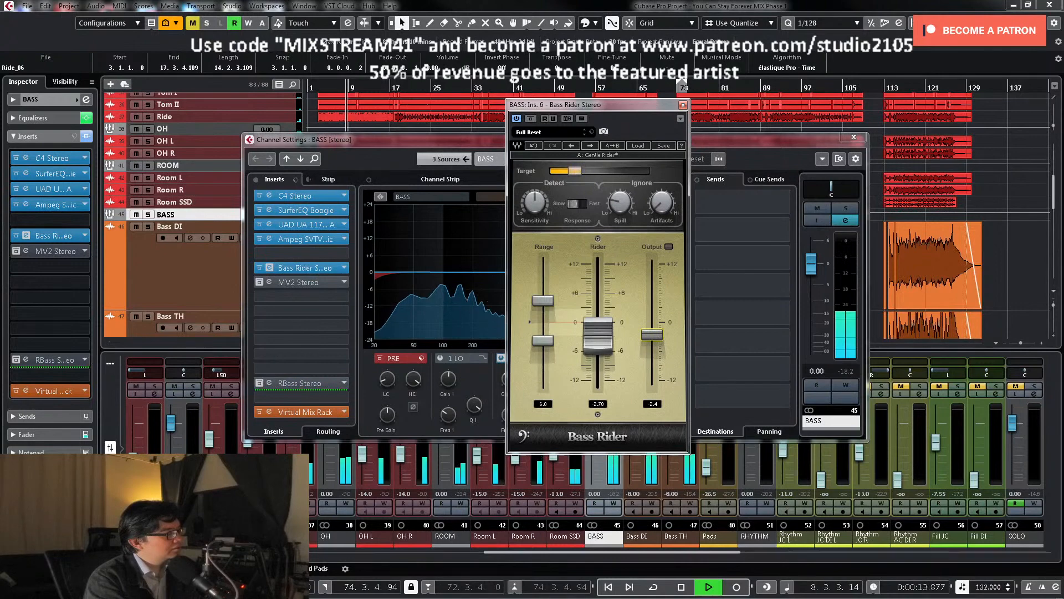
key("space")
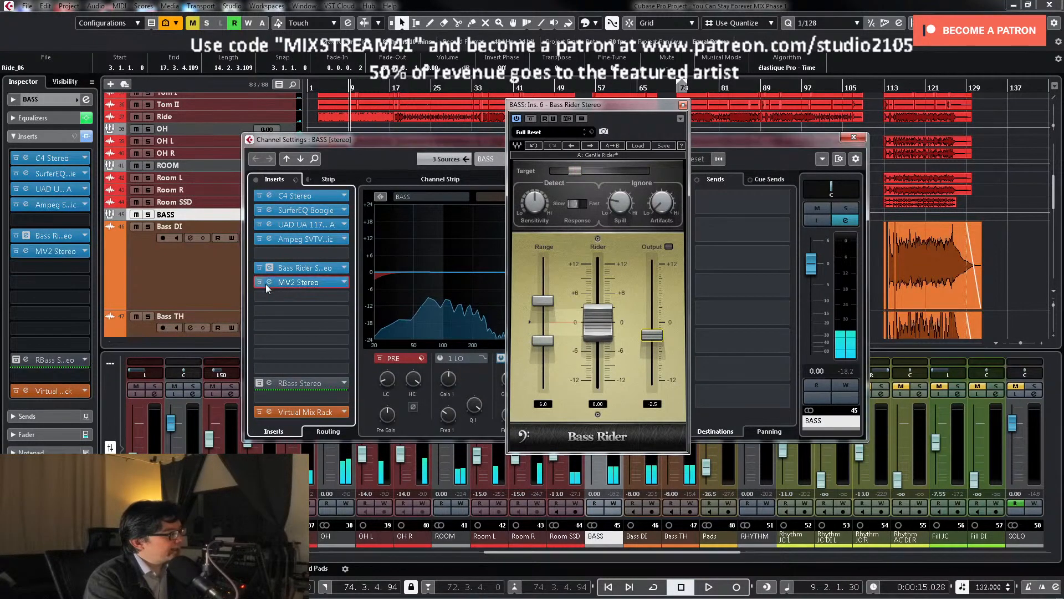
Step: Activate MV2 on the BASS group, set its low level to 9.0 and lower its output to about -3.5 dB during playback
left_click(268, 282)
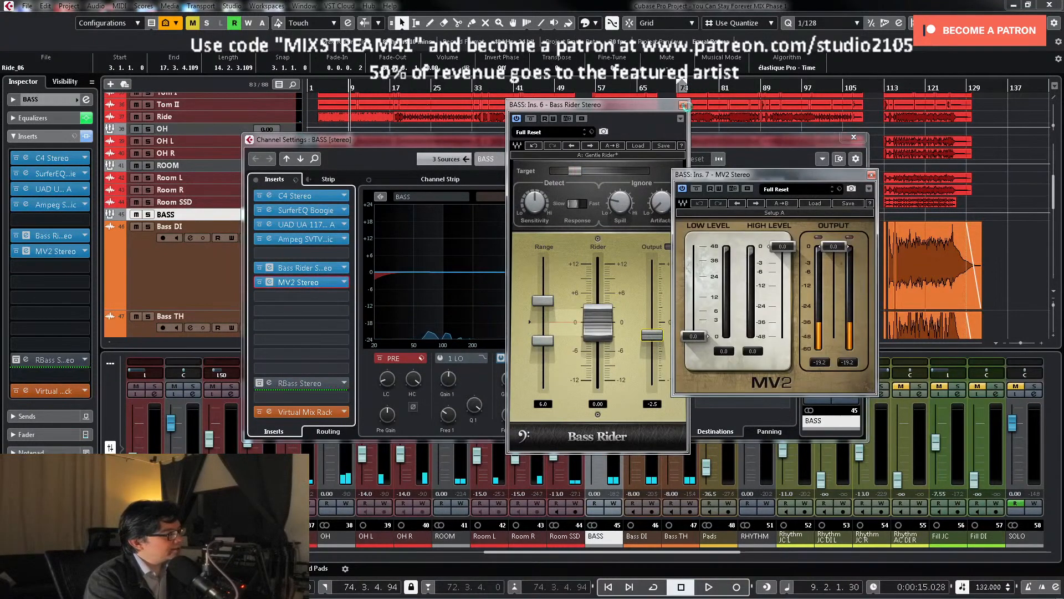
left_click(683, 105)
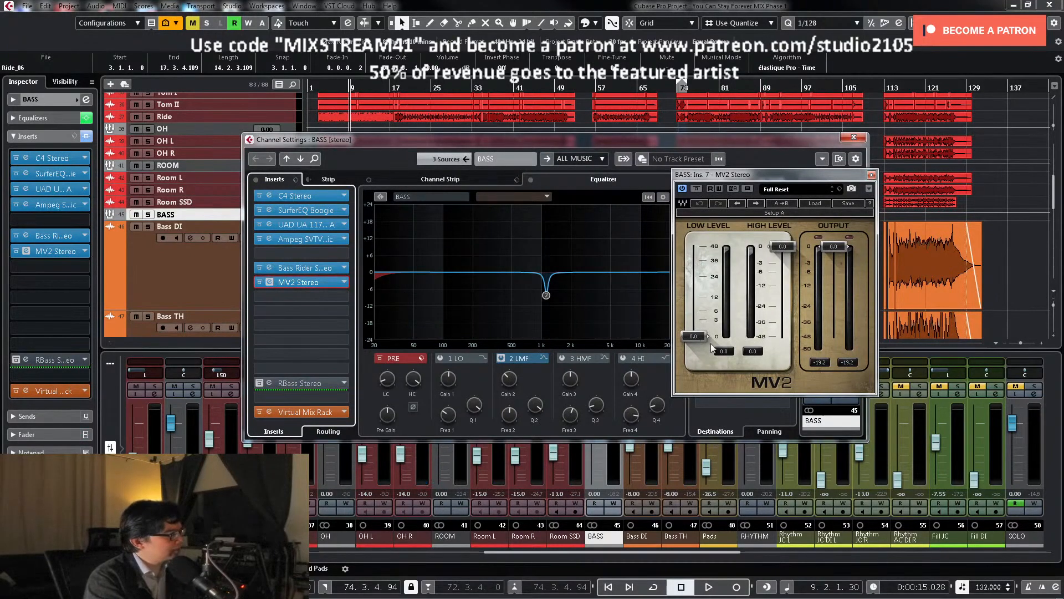
key("space")
left_click_drag(679, 338, 708, 303)
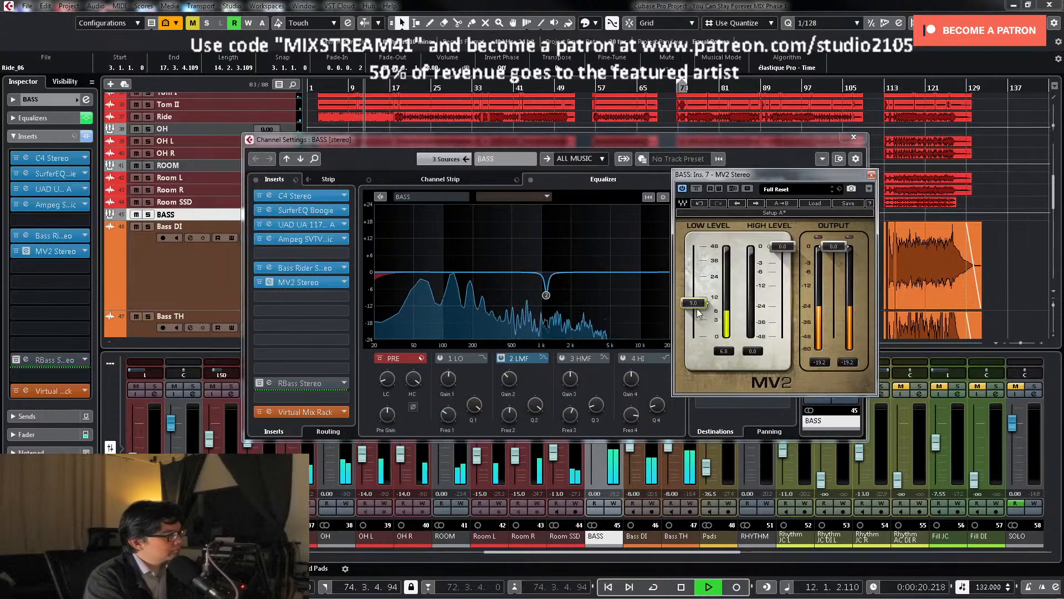
left_click_drag(835, 249, 834, 265)
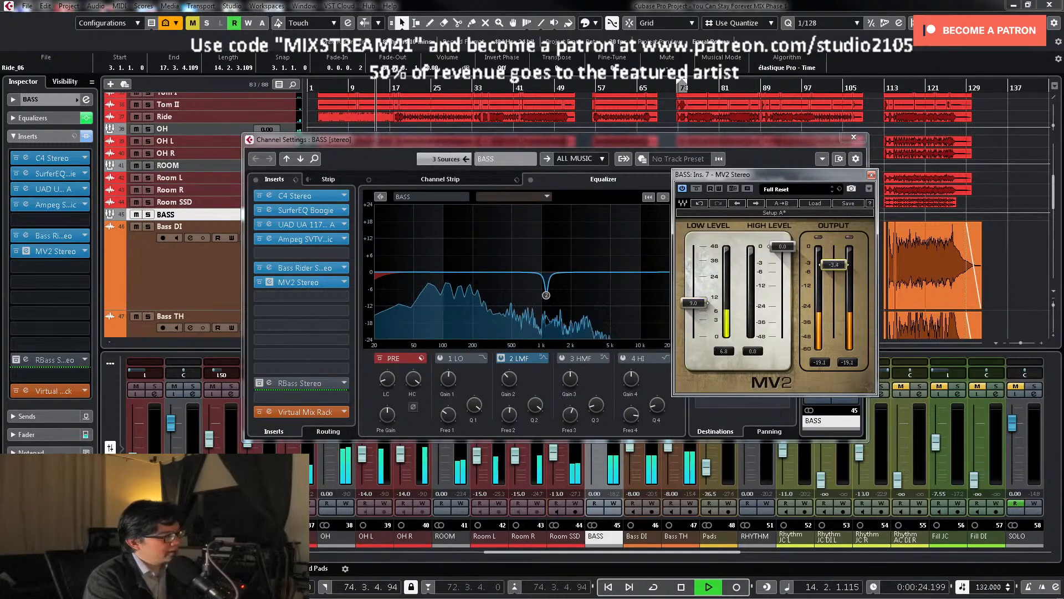
Step: Compare the bass with and without MV2 and lower the plug-in's output to -5.0 dB
left_click(696, 189)
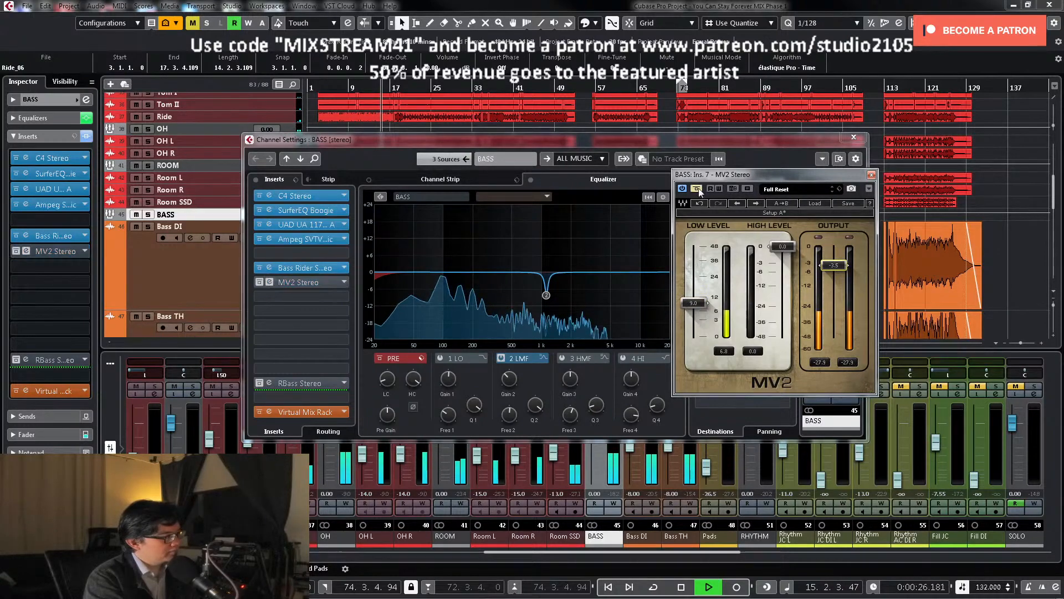
left_click(697, 189)
left_click_drag(834, 265, 834, 270)
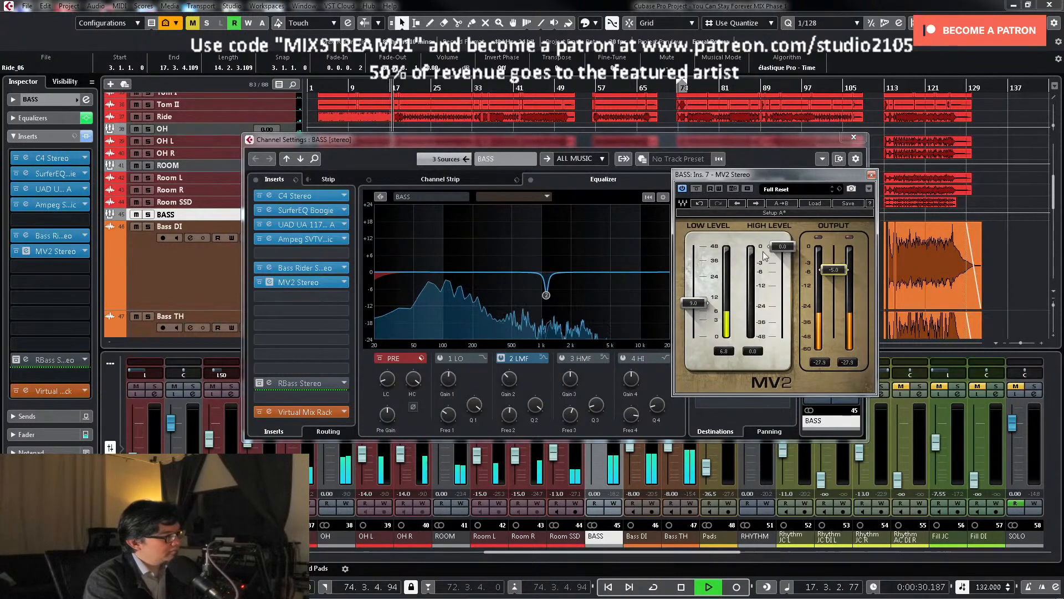
left_click(697, 189)
left_click(697, 189)
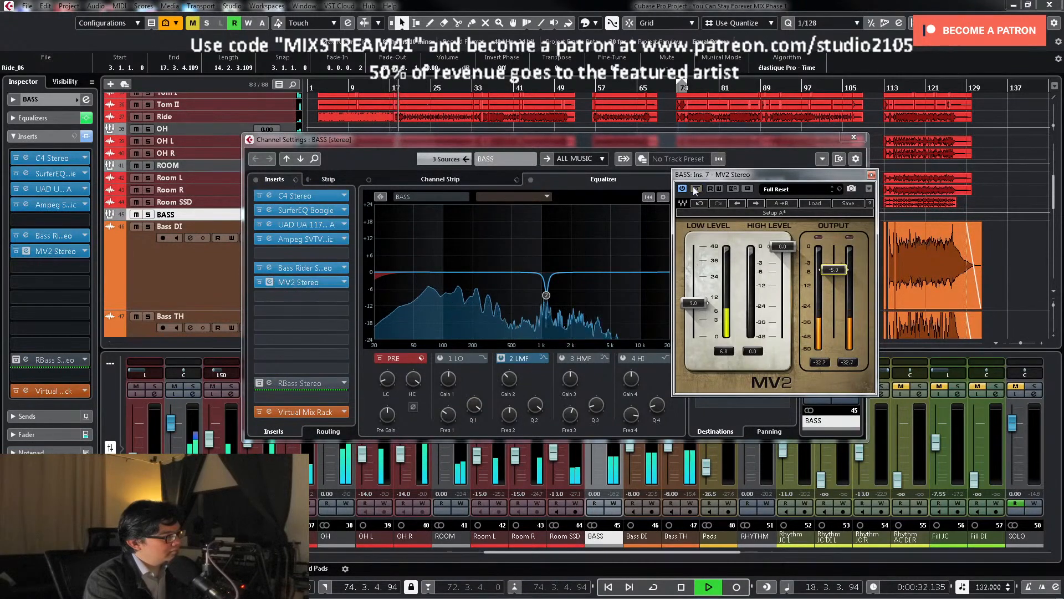
left_click(871, 175)
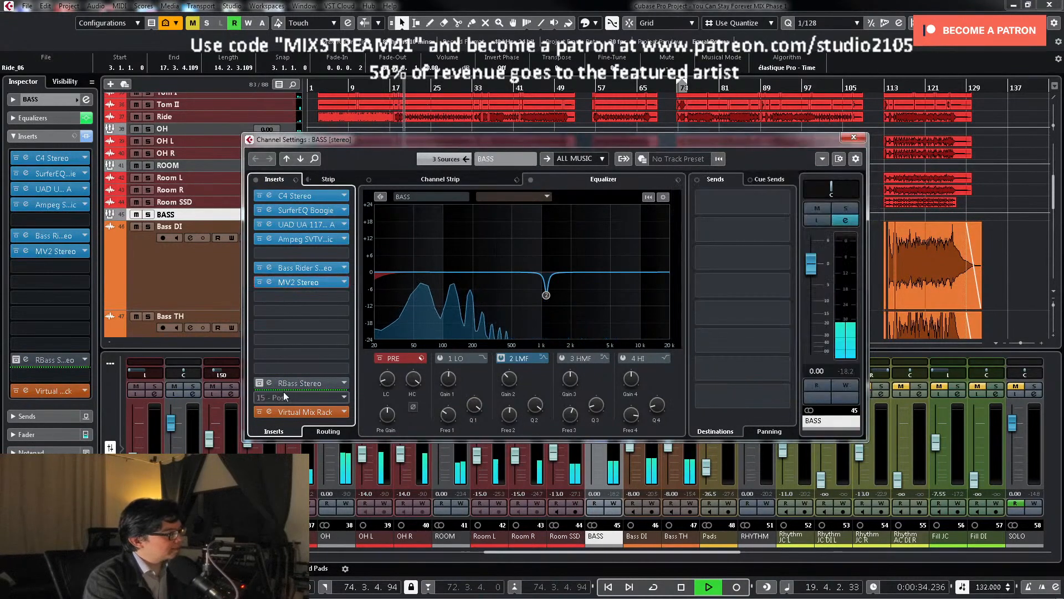
Step: Audition the FG-A's HF gain at 0 dB in the BASS group's Virtual Mix Rack and bring it back down to -8 dB
left_click(309, 411)
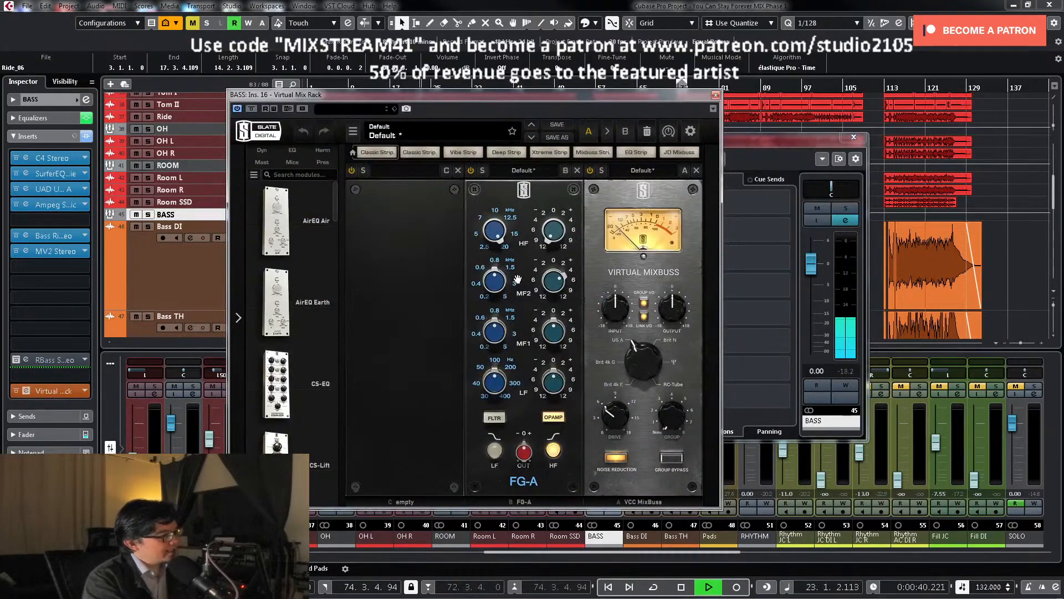
key("space")
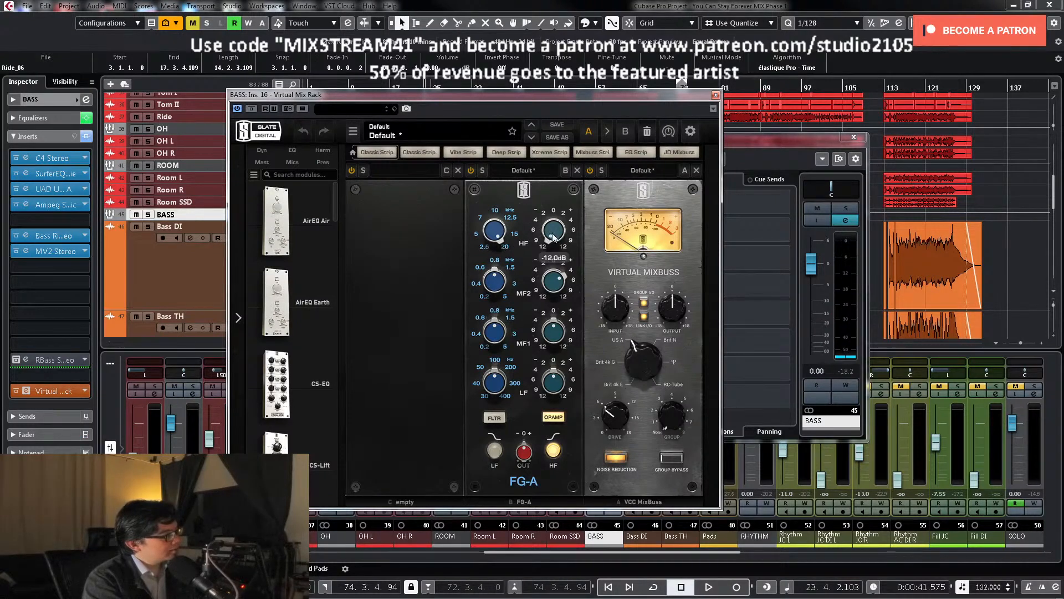
key("space")
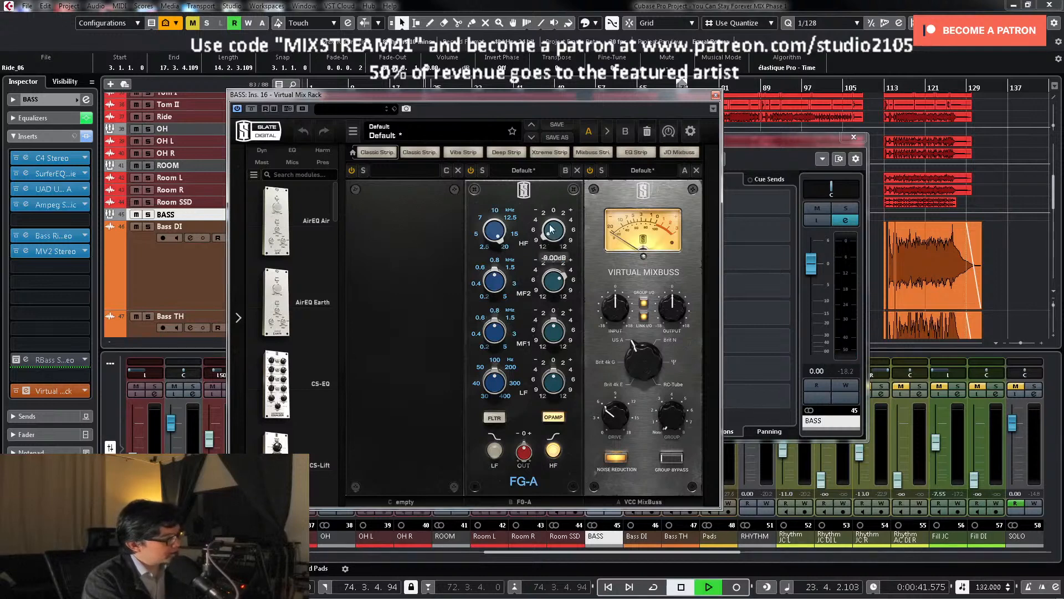
left_click_drag(553, 237, 546, 196)
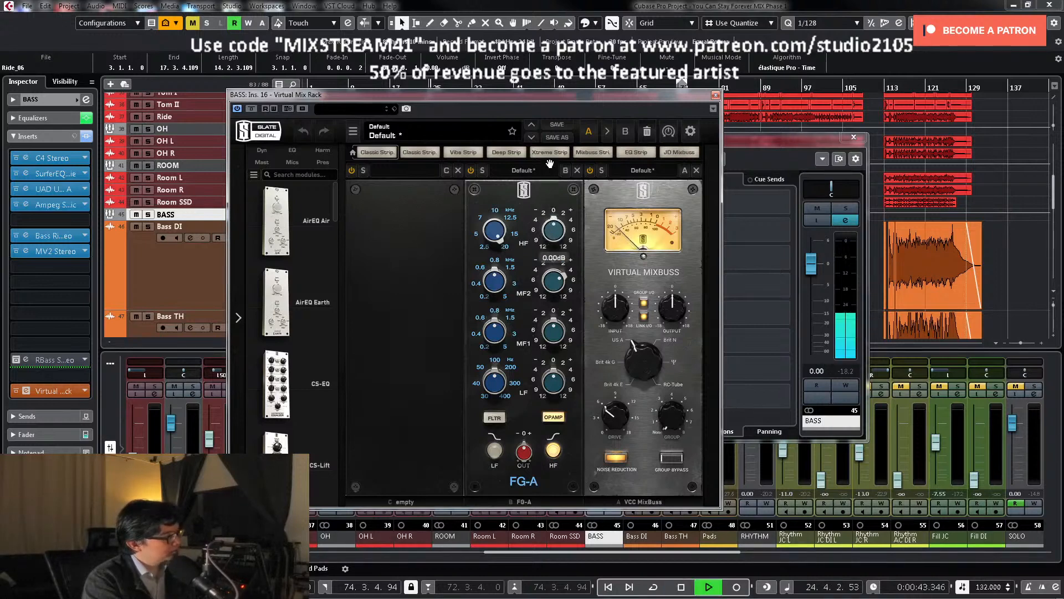
left_click_drag(549, 164, 549, 166)
left_click_drag(547, 189, 542, 209)
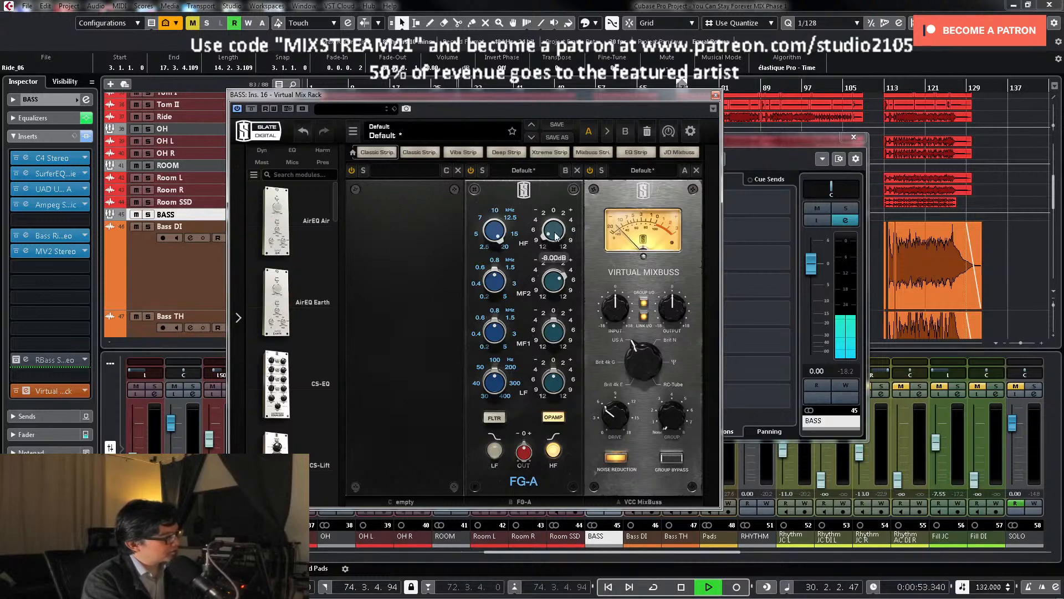
key("space")
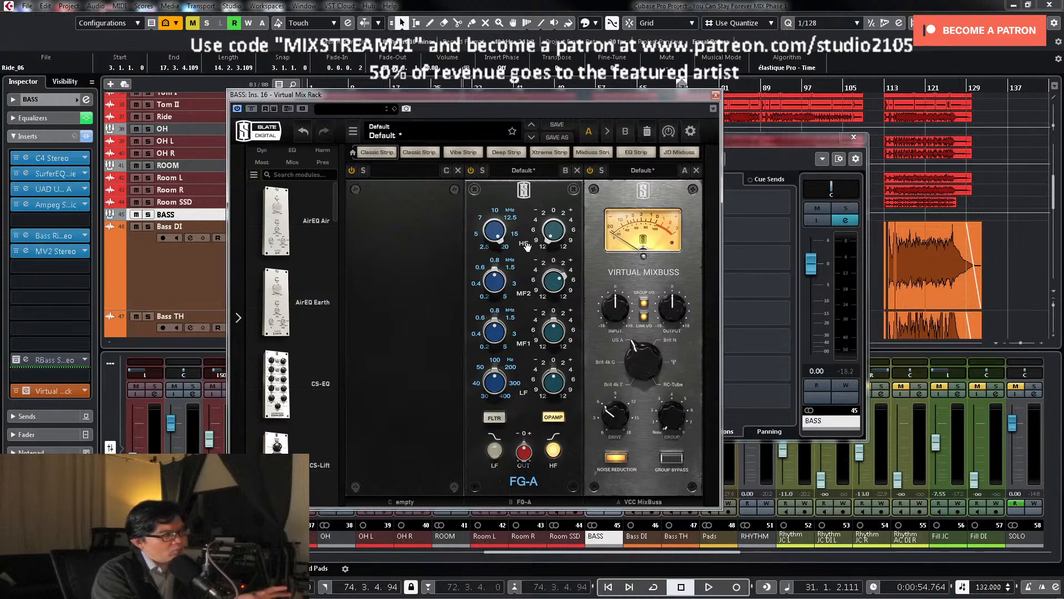
Step: Turn the FG-A's HF gain down and close the Virtual Mix Rack and the BASS channel settings
left_click_drag(555, 228, 551, 249)
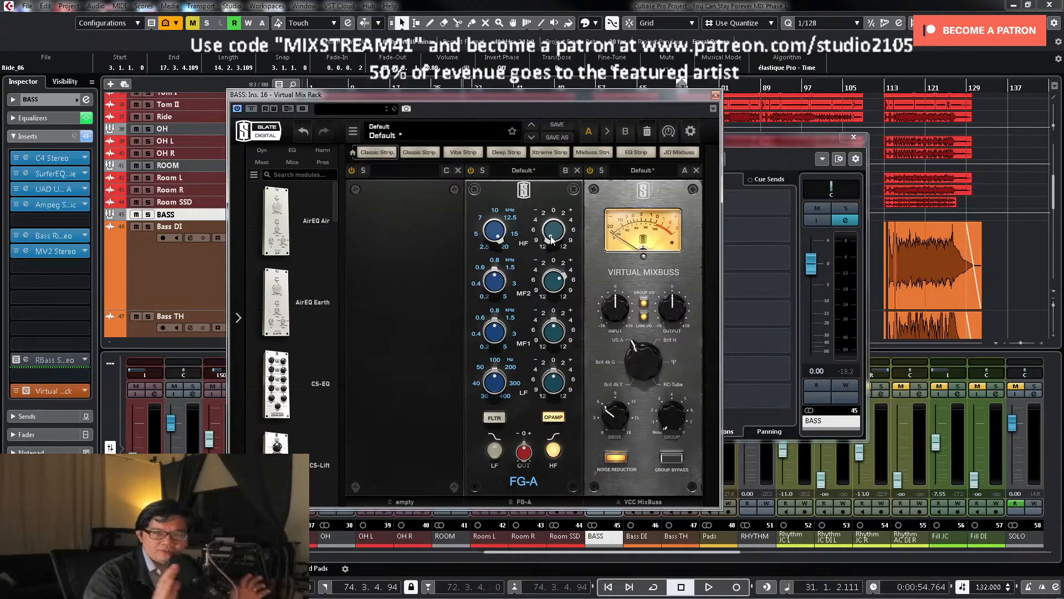
left_click(715, 98)
left_click(853, 137)
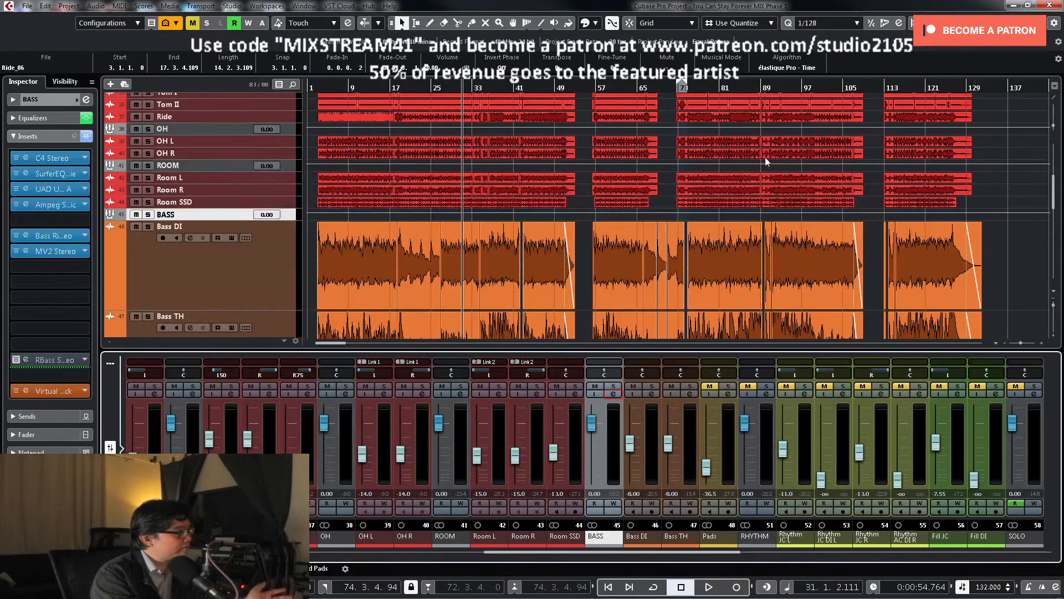
Step: Select the Bass DI track and return the enlarged Bass DI and Bass TH tracks to their compact height
left_click(327, 273)
key("z")
key("z")
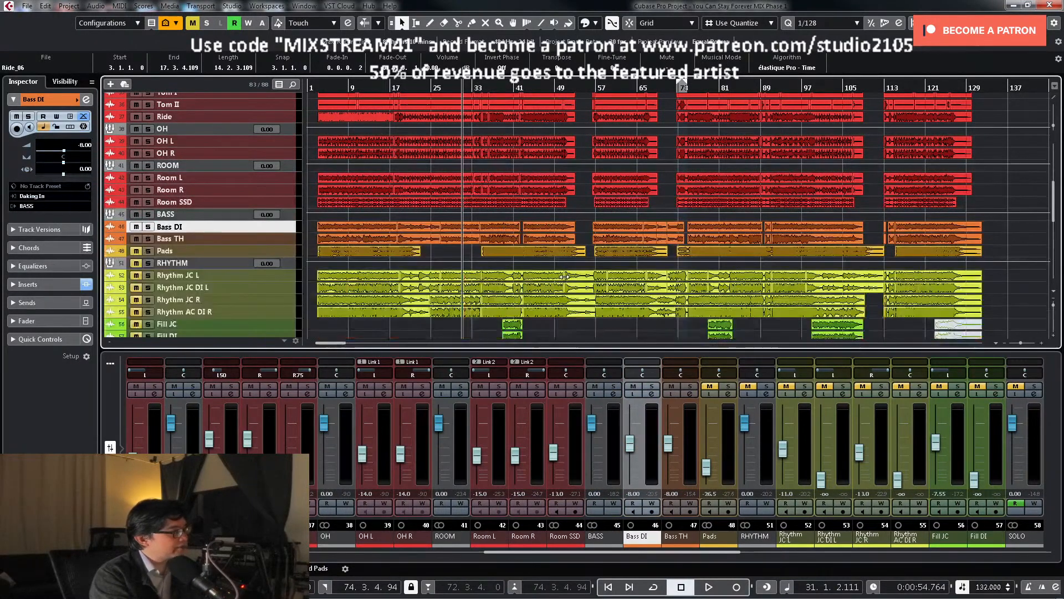
Step: Unmute the RHYTHM group's Rhythm JC L and JC R tracks and check the Rhythm JC L channel settings
key("h")
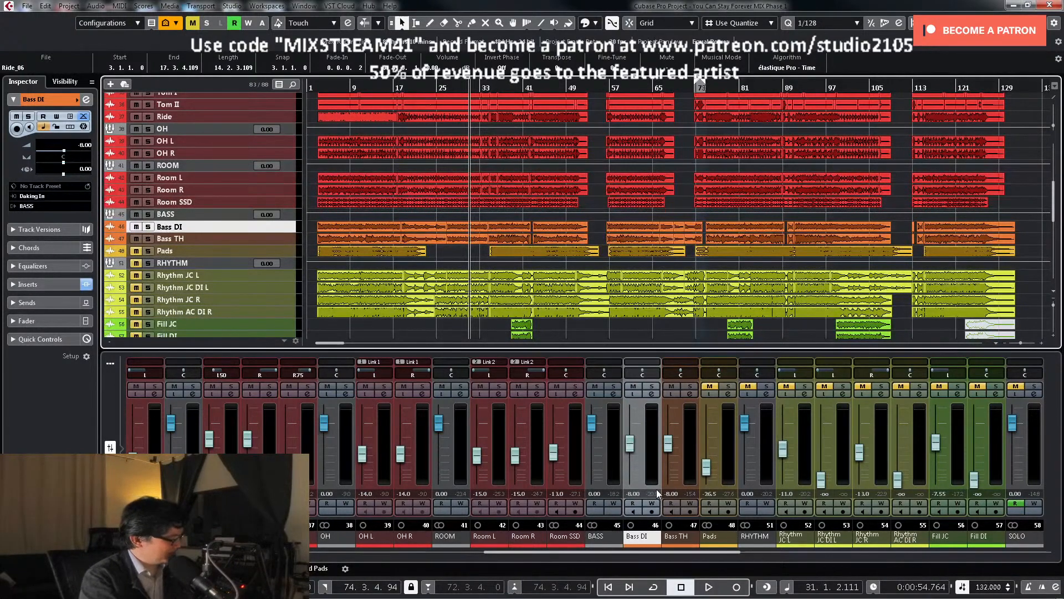
left_click(135, 264)
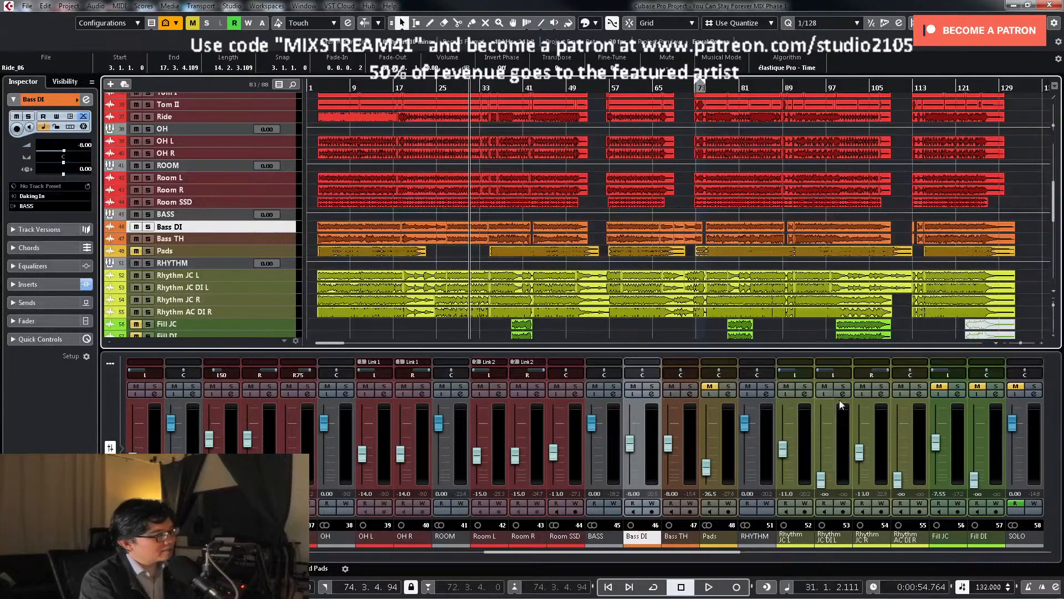
left_click(804, 394)
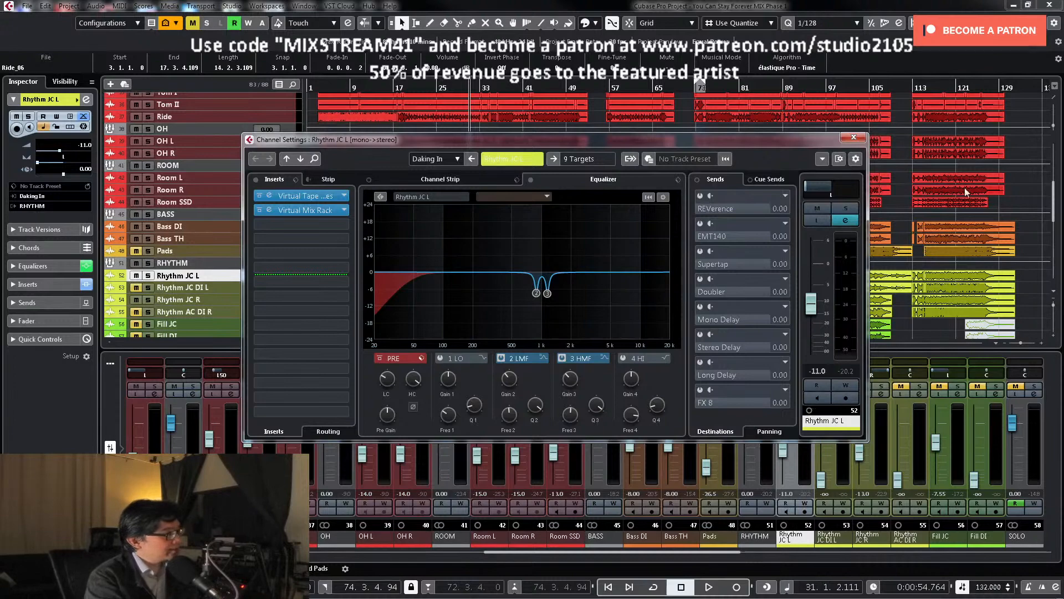
left_click(861, 140)
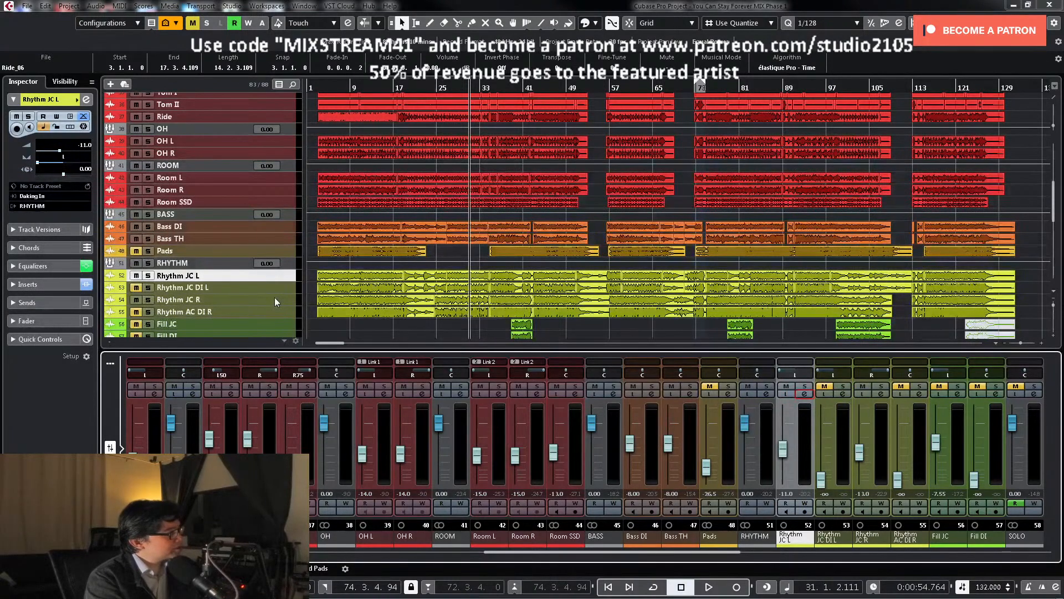
Step: Enlarge the Rhythm JC L and Rhythm JC R tracks and move Rhythm JC DI L below Rhythm JC R
left_click(274, 297)
left_click(280, 278, "ctrl")
left_click_drag(280, 281, 280, 303)
scroll(681, 226, "down", 4)
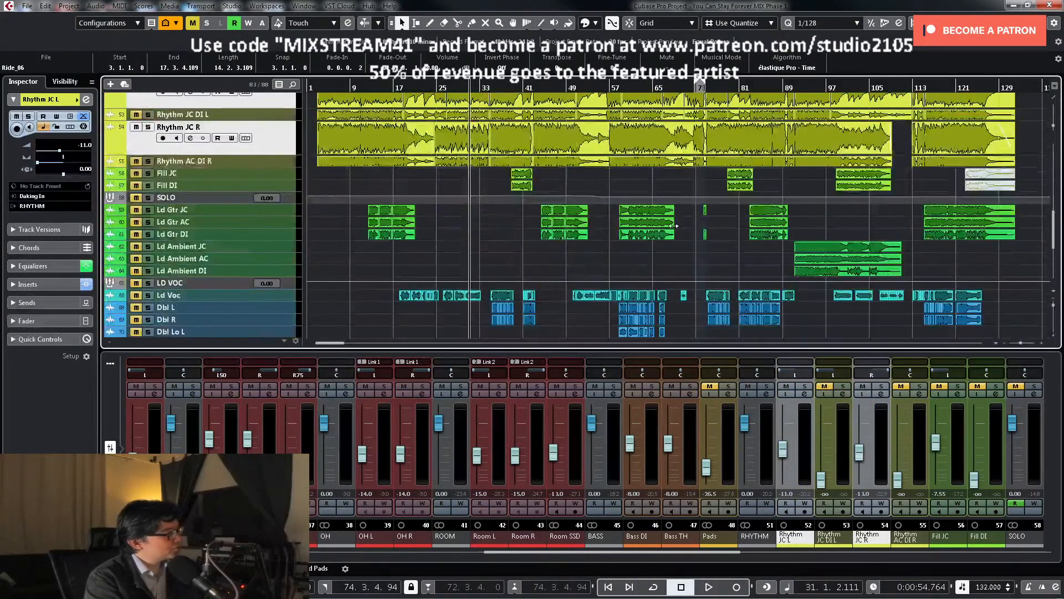
scroll(681, 226, "up", 2)
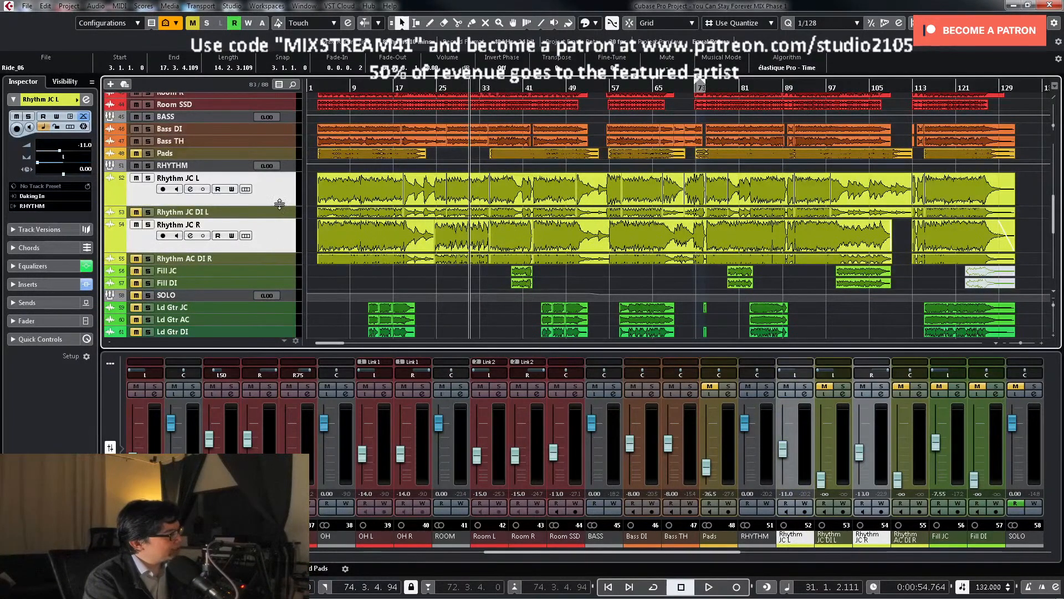
left_click_drag(280, 210, 280, 234)
scroll(282, 210, "down", 2)
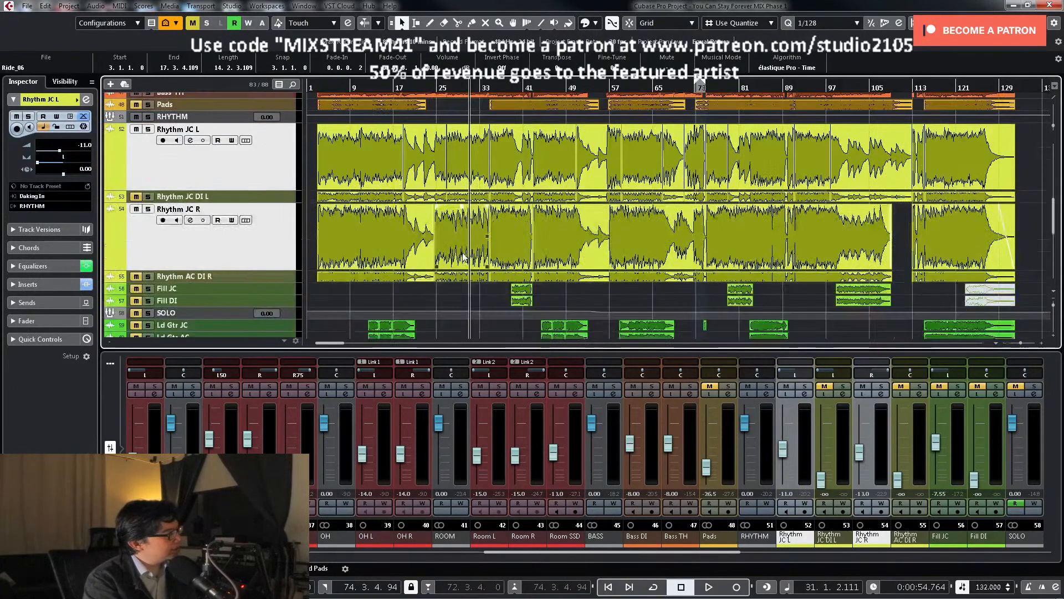
left_click_drag(279, 196, 290, 258)
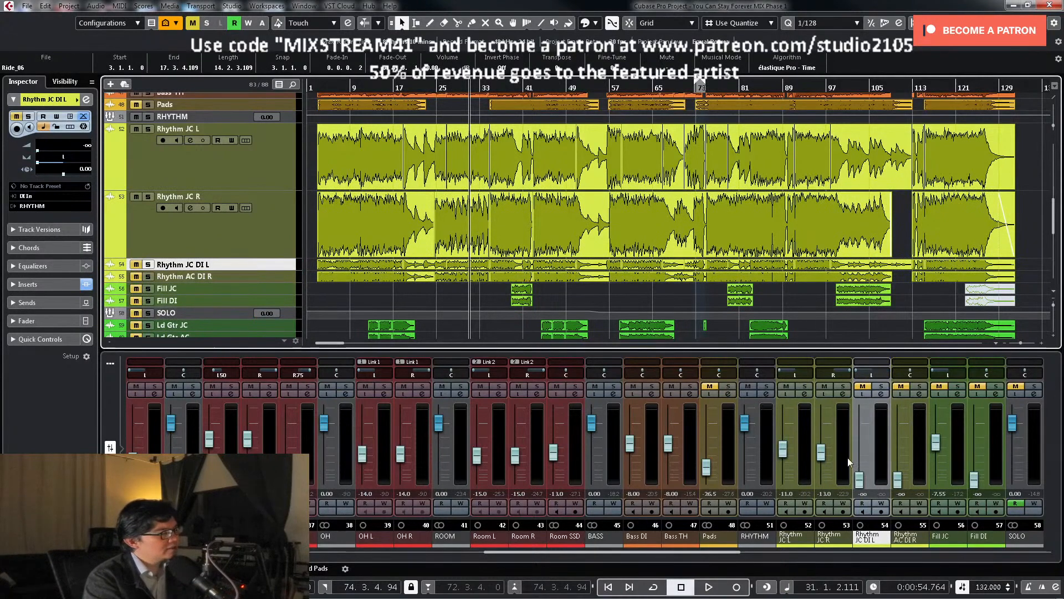
Step: Listen to the RHYTHM group soloed from the start of the song, unsolo it and dismiss its channel settings
left_click(316, 88)
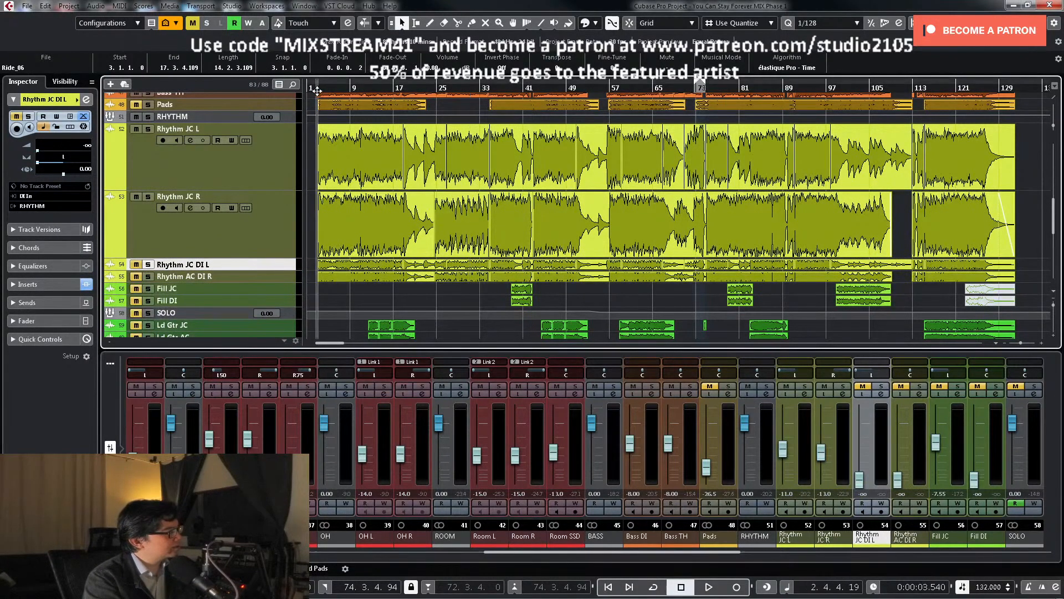
key("space")
left_click(151, 115)
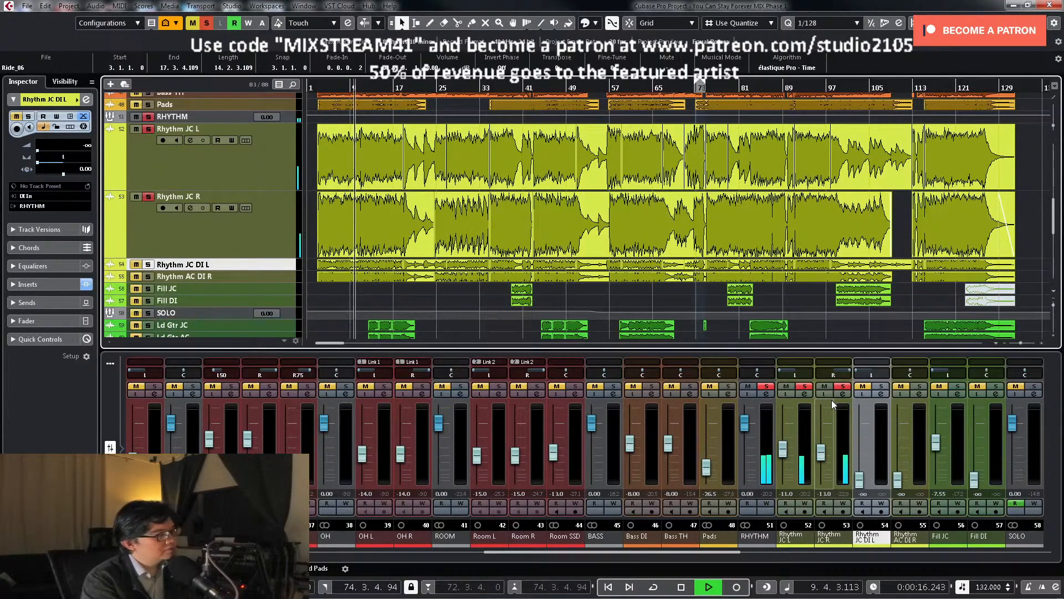
key("space")
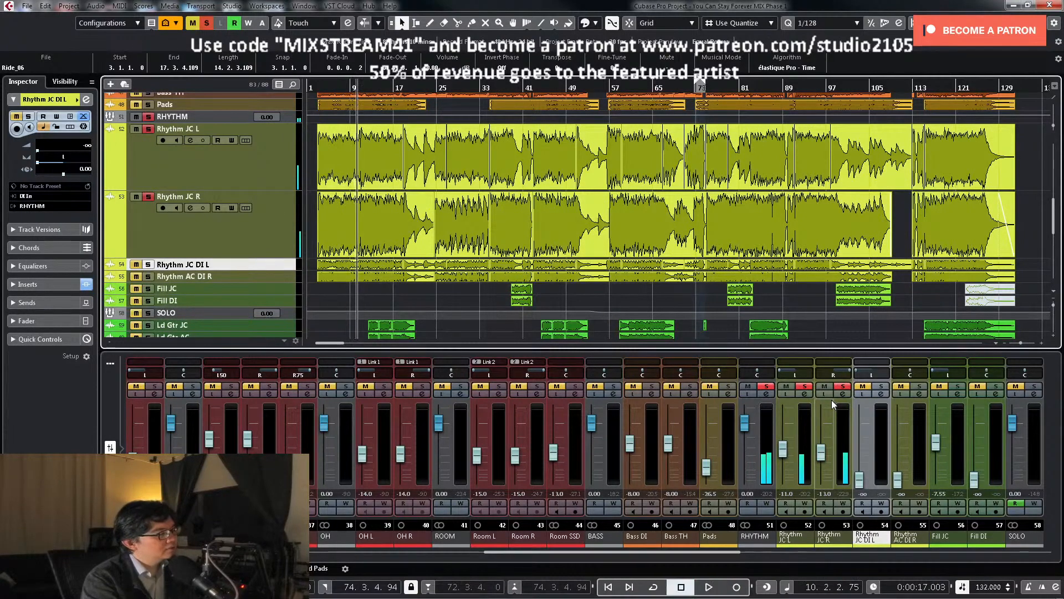
left_click(767, 387)
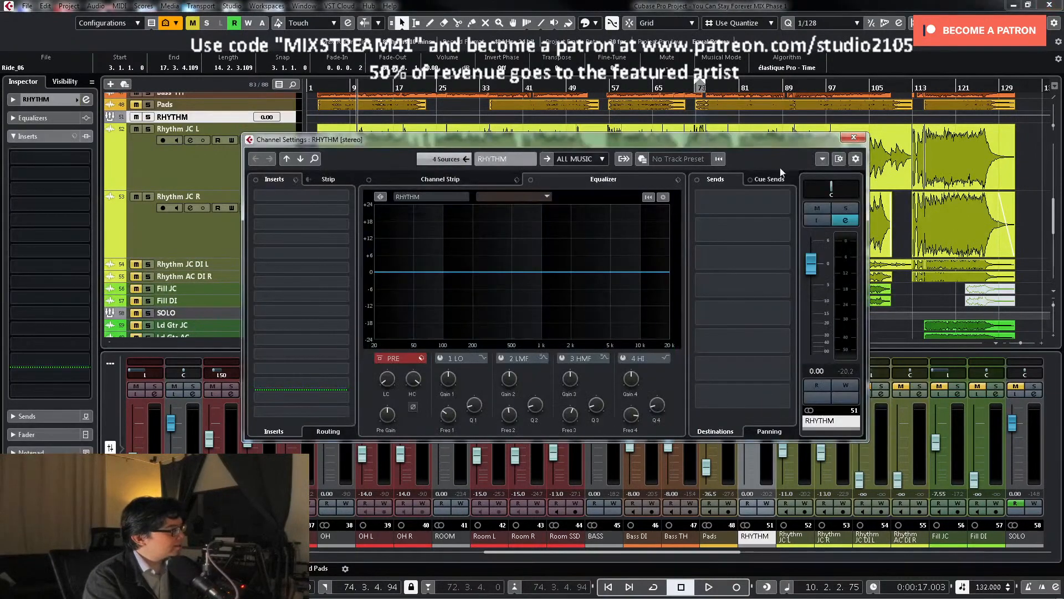
left_click(853, 138)
Step: Examine the Rhythm JC L channel's EQ, checking the gain and frequency of the two mid-band cuts
left_click(804, 393)
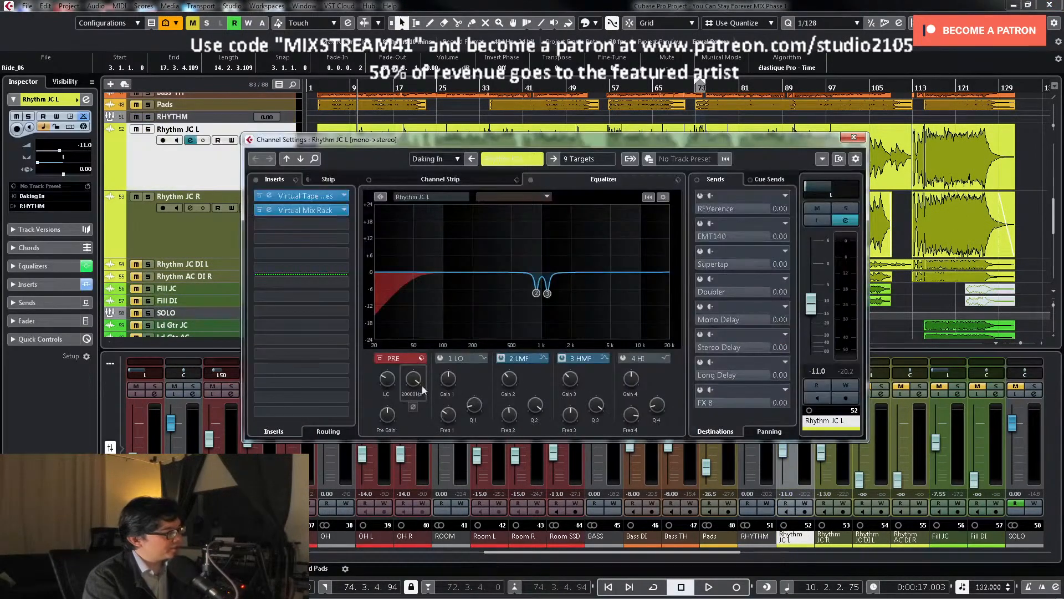
mouse_move(516, 375)
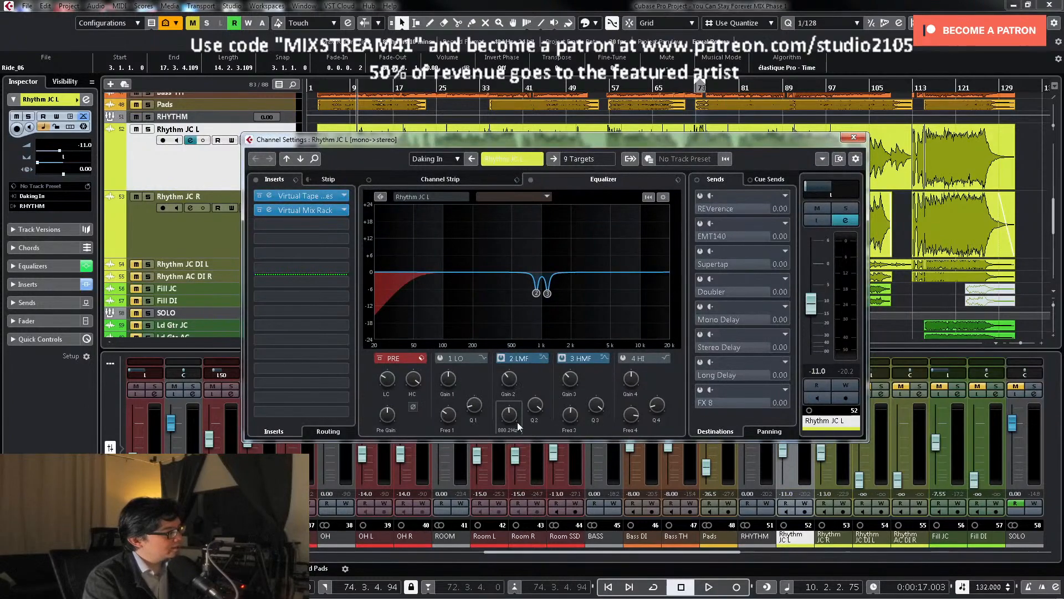
mouse_move(569, 420)
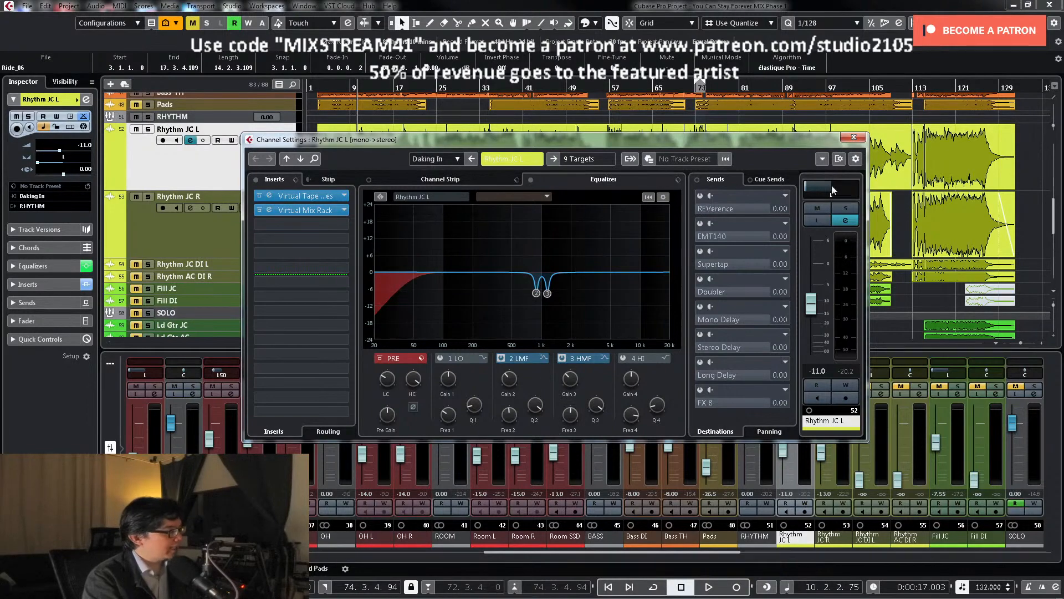
left_click(853, 137)
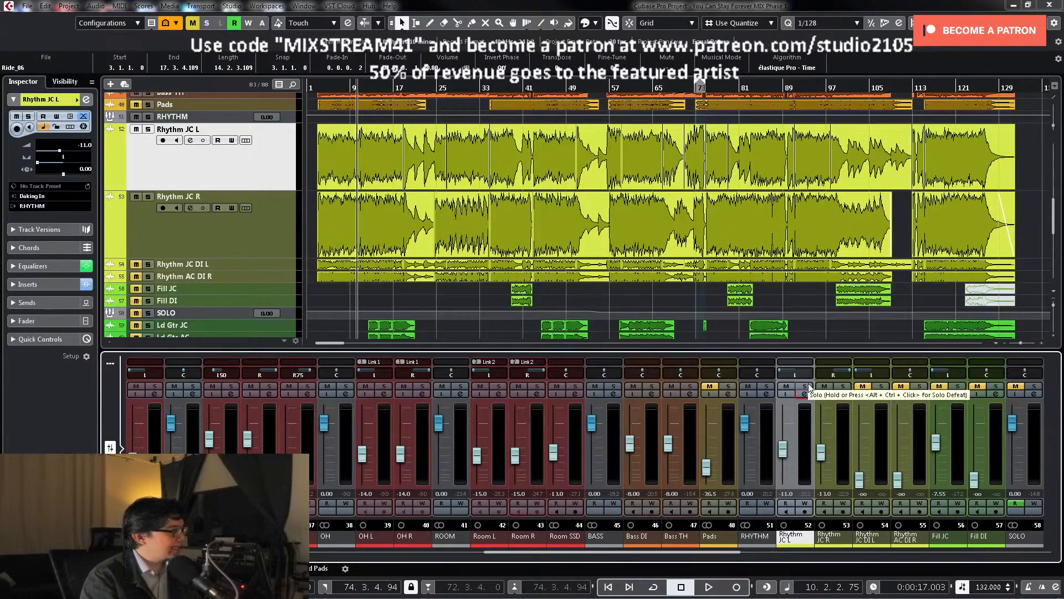
Step: Play the full mix from the start and look at the Kick channel's EQ and inserts
key("KP_Subtract")
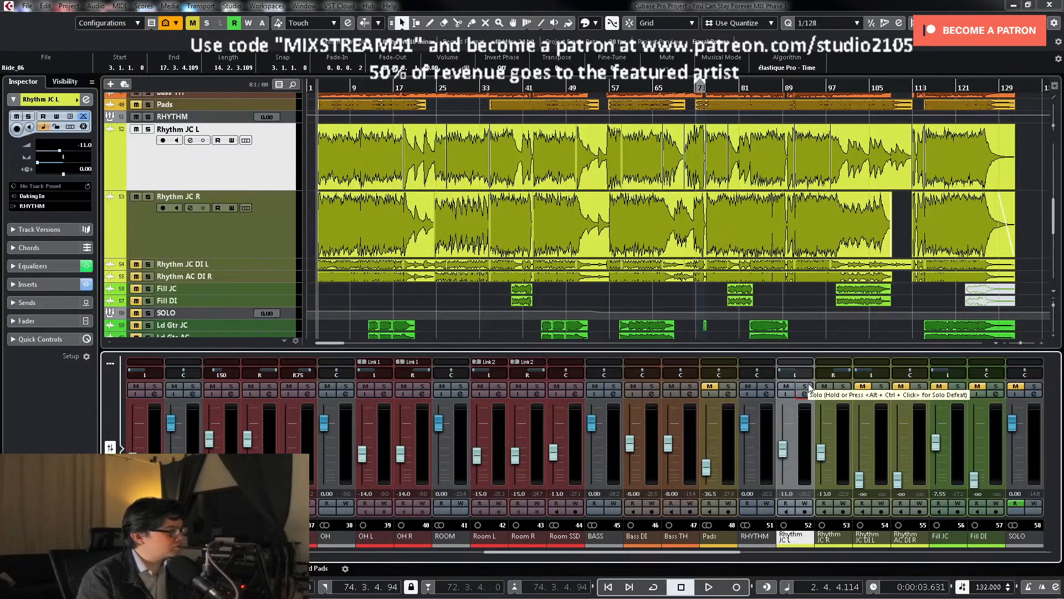
key("space")
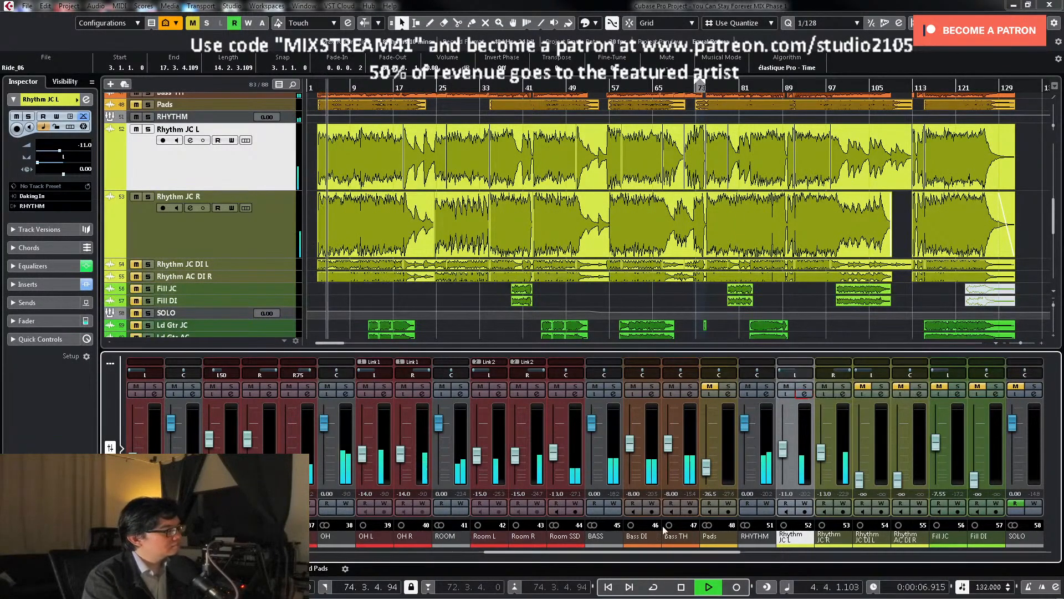
left_click_drag(670, 553, 563, 553)
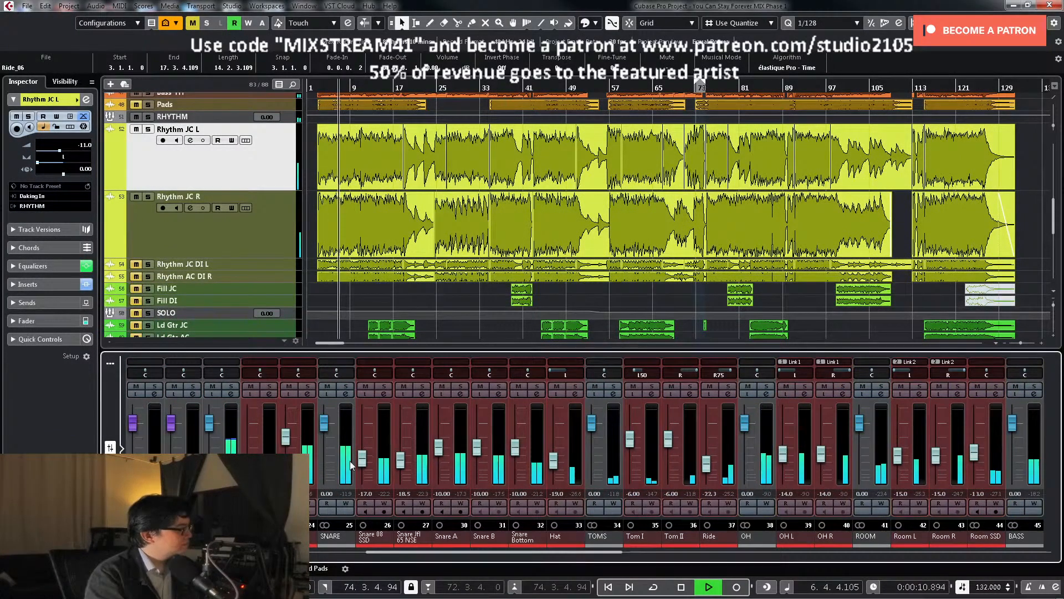
left_click(307, 395)
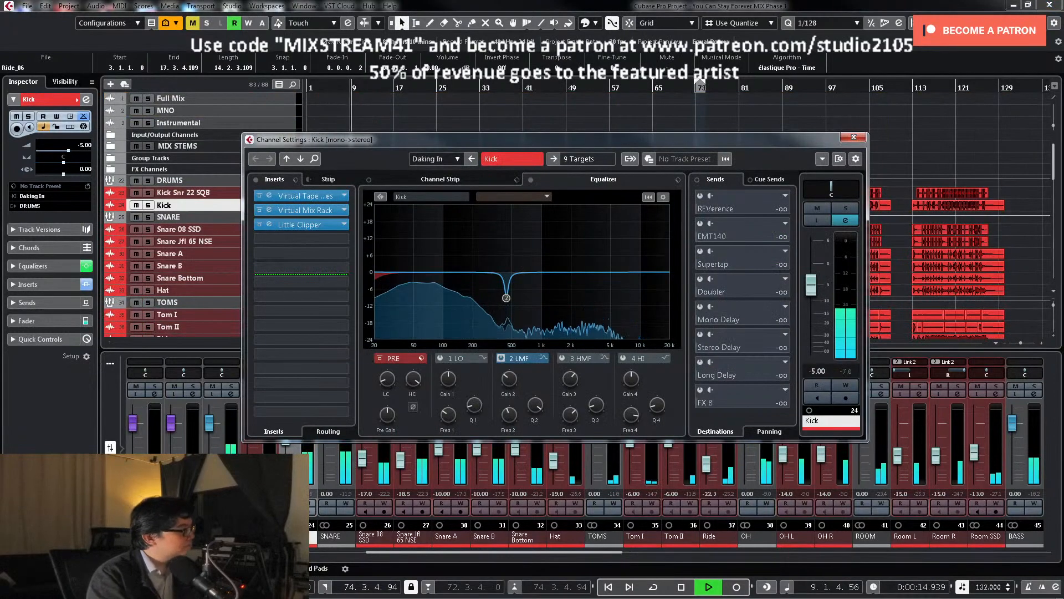
key("Escape")
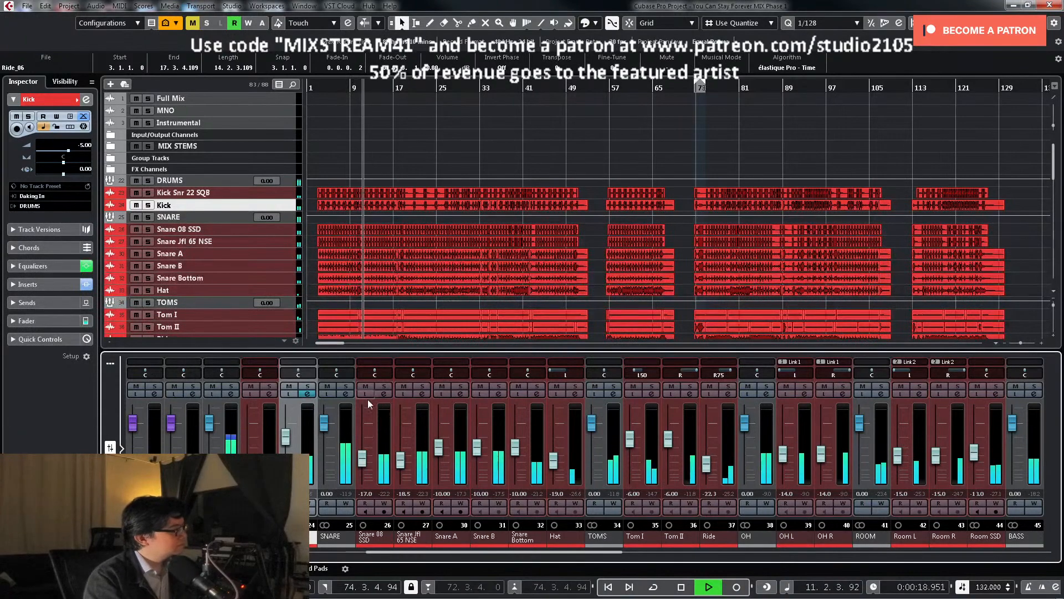
Step: Set the FG-A's HF gain to +2 dB in the Kick channel's Virtual Mix Rack and close its windows
left_click(308, 394)
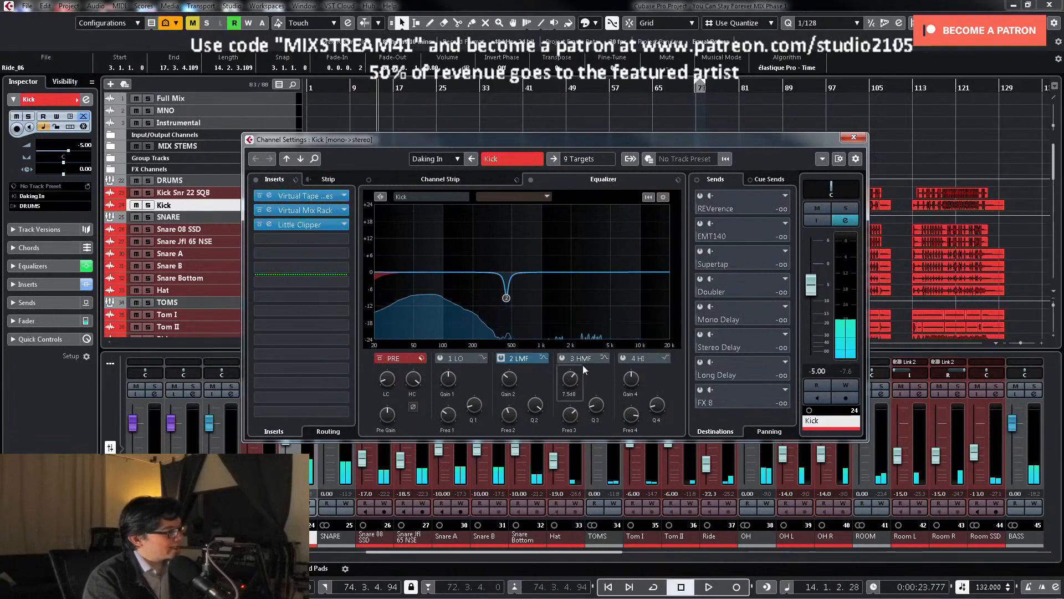
mouse_move(572, 425)
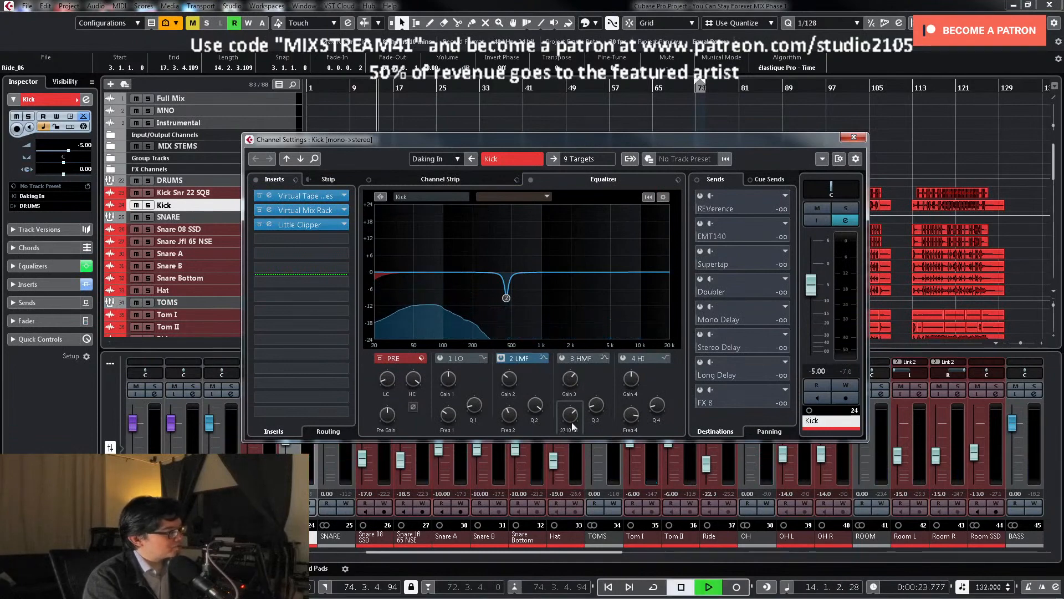
left_click(320, 213)
key("space")
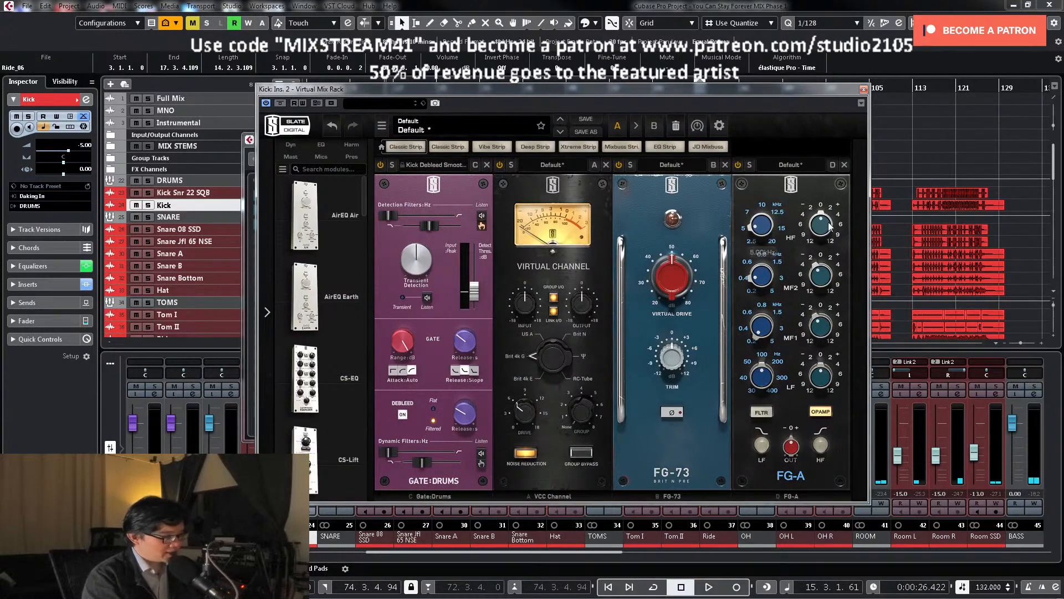
mouse_move(829, 226)
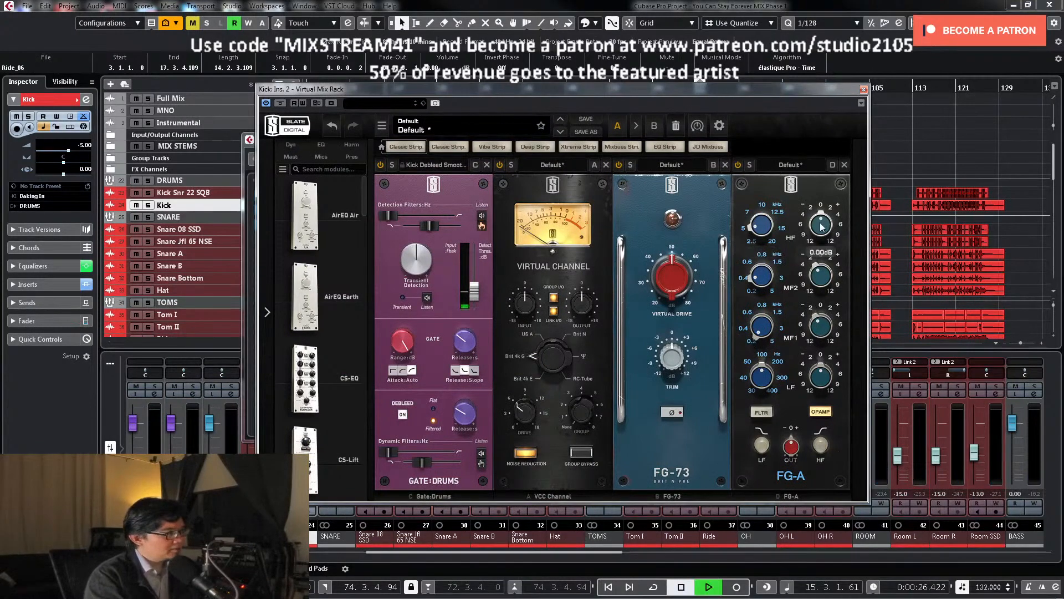
left_click_drag(821, 226, 824, 217)
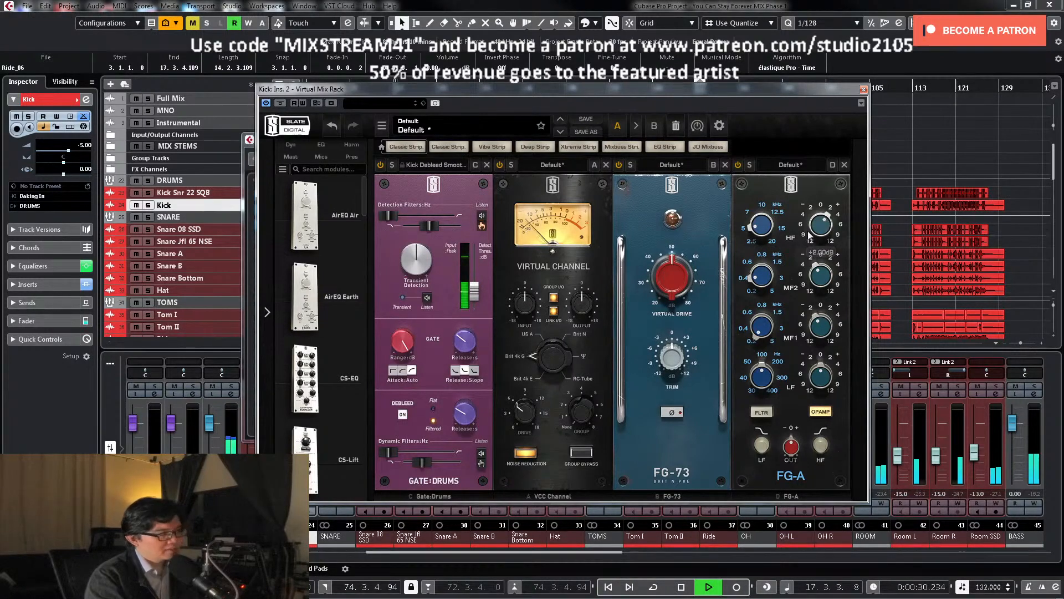
left_click(860, 104)
left_click(868, 97)
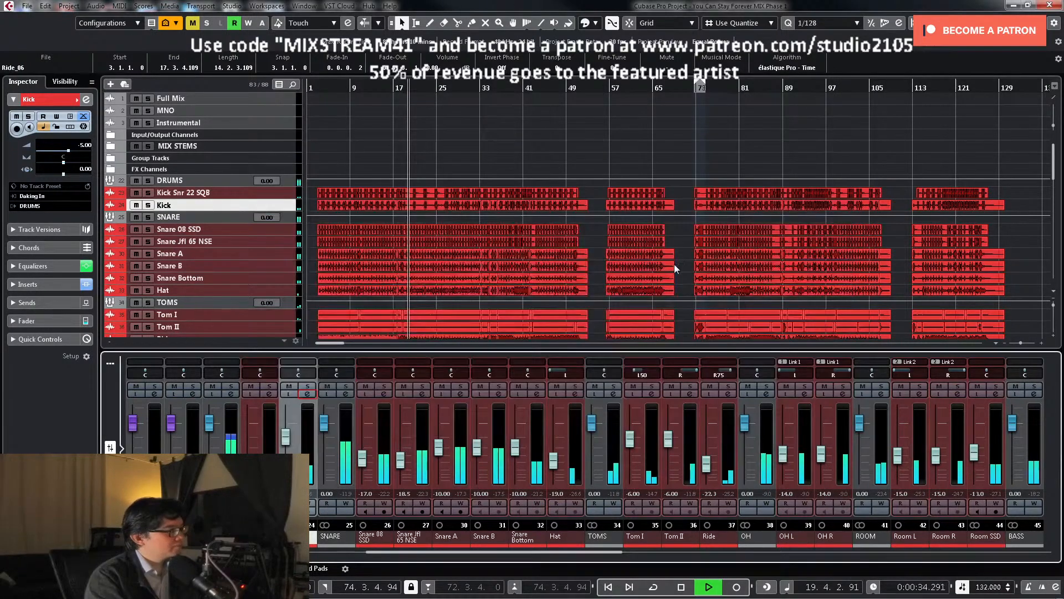
Step: Select the Rhythm JC R clip starting in bar 24 and inspect its waveform up close during playback
scroll(666, 276, "down", 5)
scroll(682, 261, "down", 2)
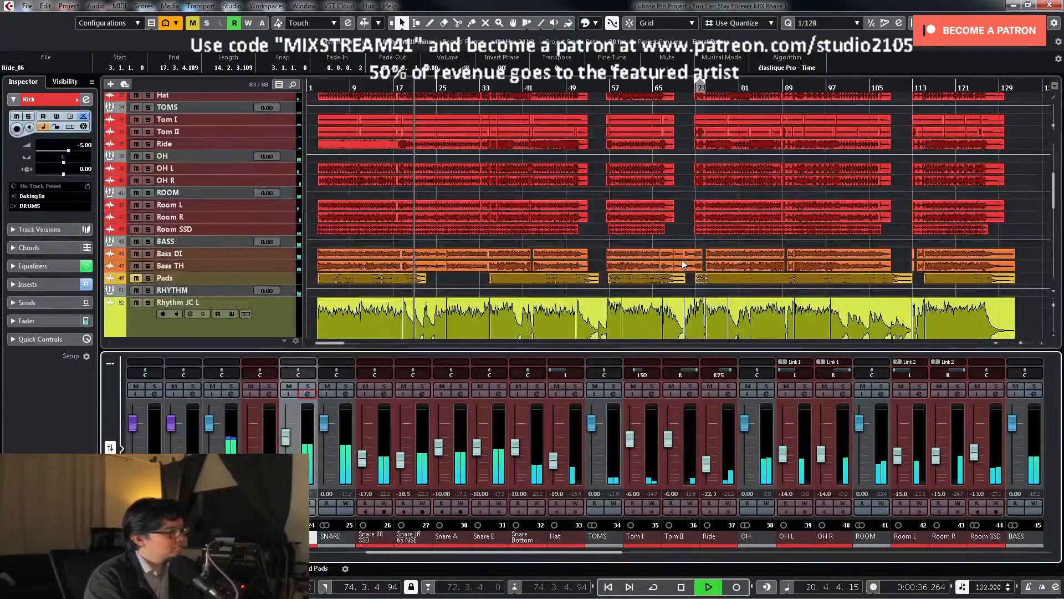
scroll(681, 260, "down", 3)
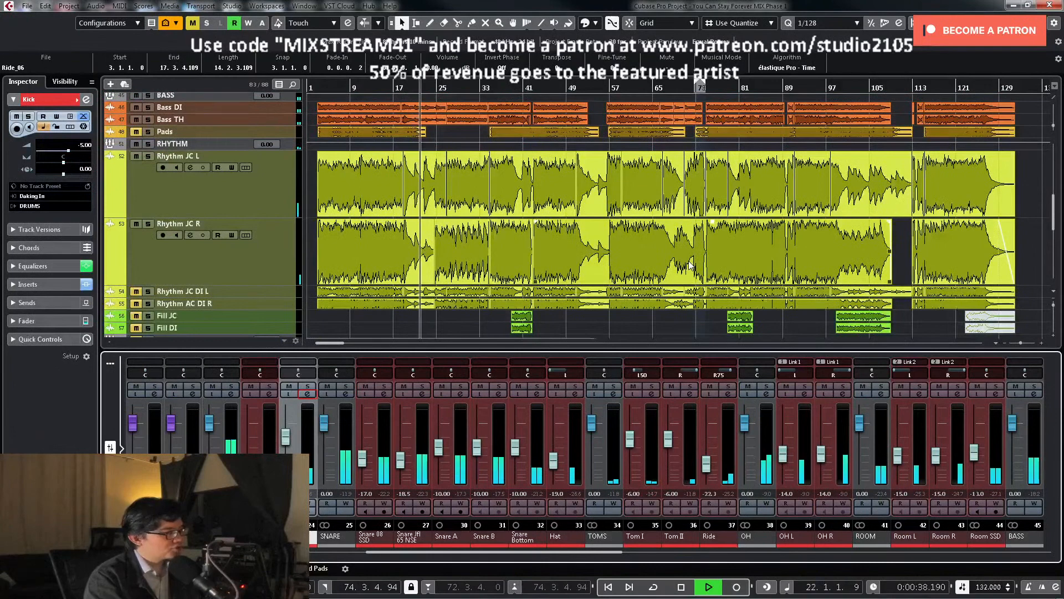
key("h")
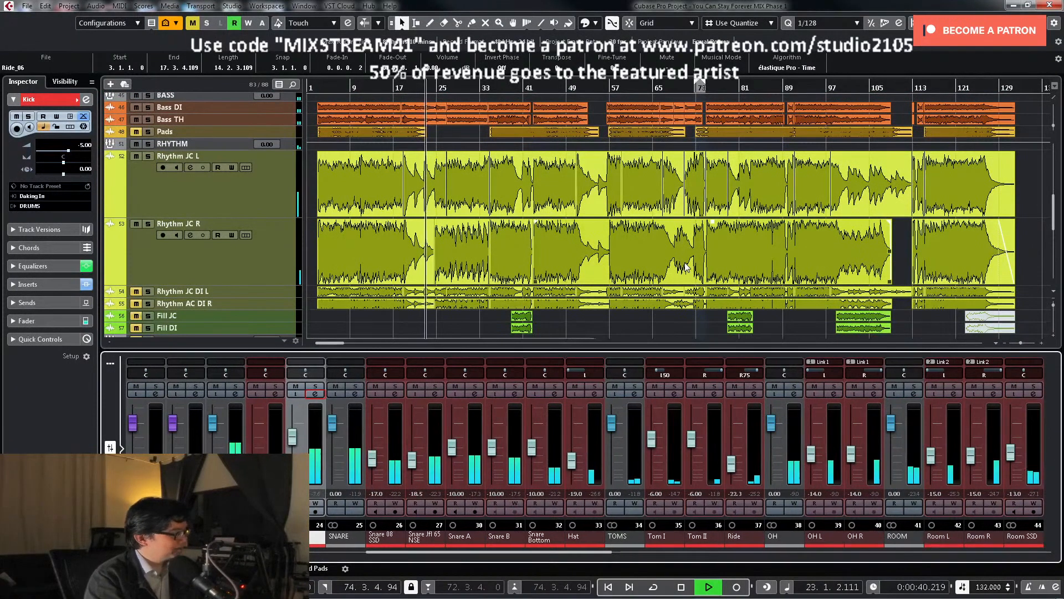
key("h")
key("h")
left_click(477, 239)
key("h")
key("h")
key("h")
key("h")
key("h")
key("h")
key("h")
key("h")
key("h")
key("h")
key("h")
key("h")
key("h")
key("h")
key("h")
key("h")
key("h")
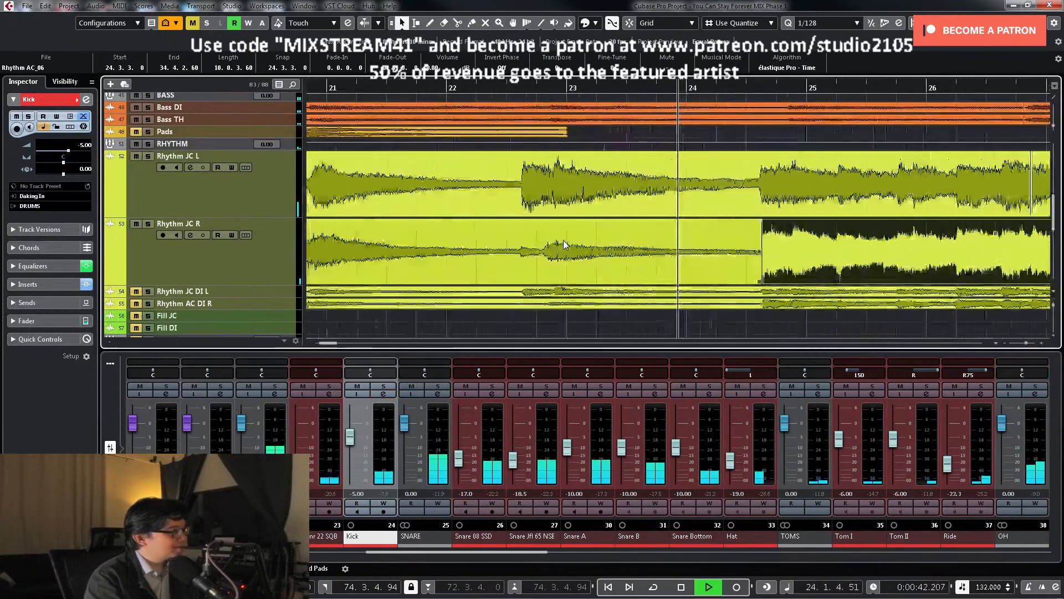
key("g")
key("g")
key("g")
key("g")
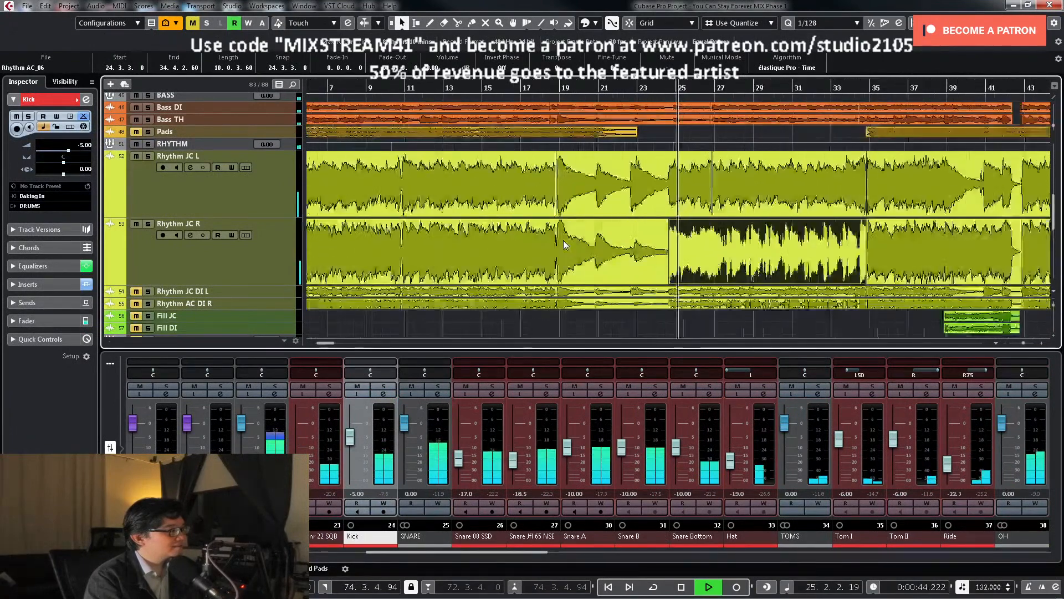
key("g")
key("g")
key("g")
Step: Select Rhythm JC R, return the enlarged tracks to compact height and stop playback with the rhythm channels in the mixer
left_click(280, 275)
key("z")
key("z")
key("h")
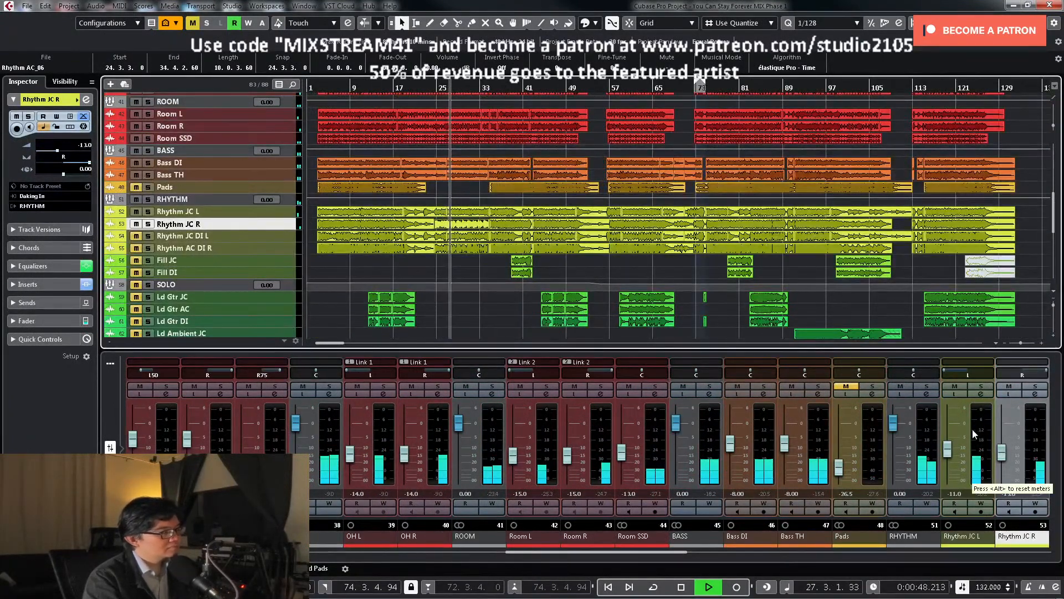
left_click_drag(637, 553, 710, 561)
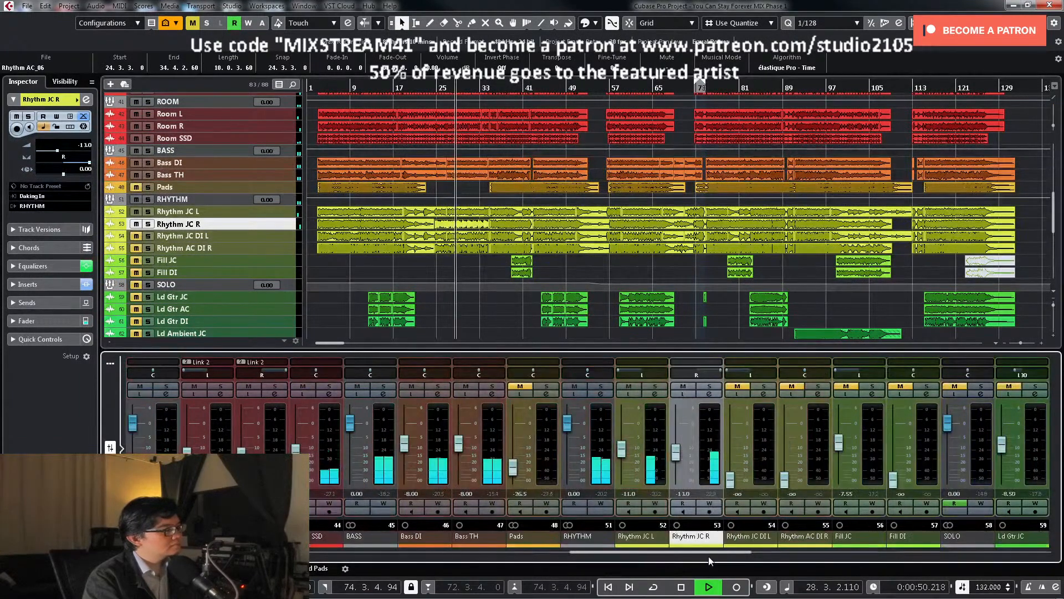
key("space")
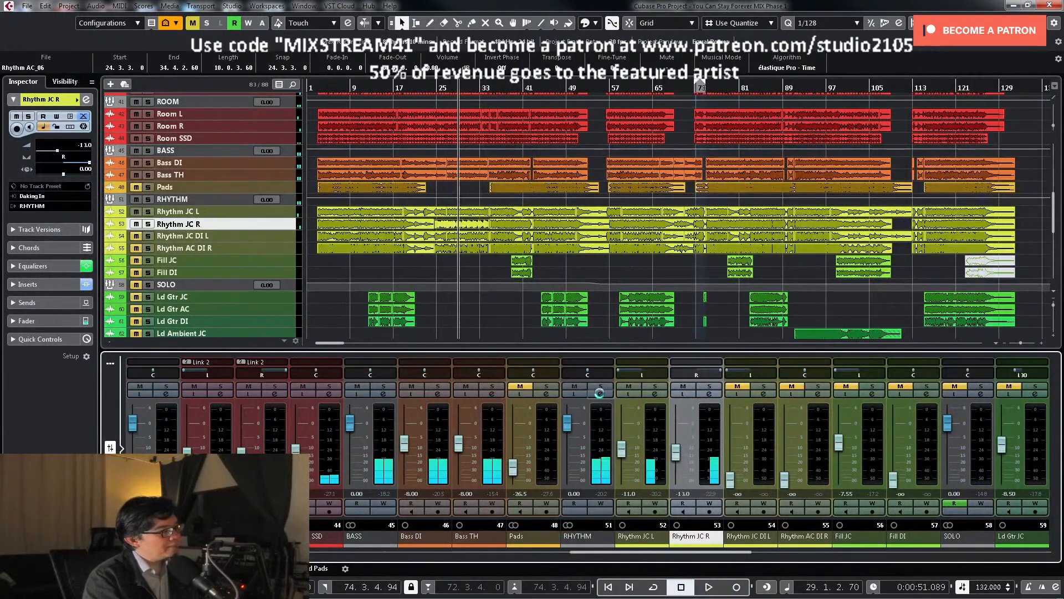
Step: Insert the Plugin Alliance bx_rooMS reverb in the third insert slot of the RHYTHM group
left_click(599, 393)
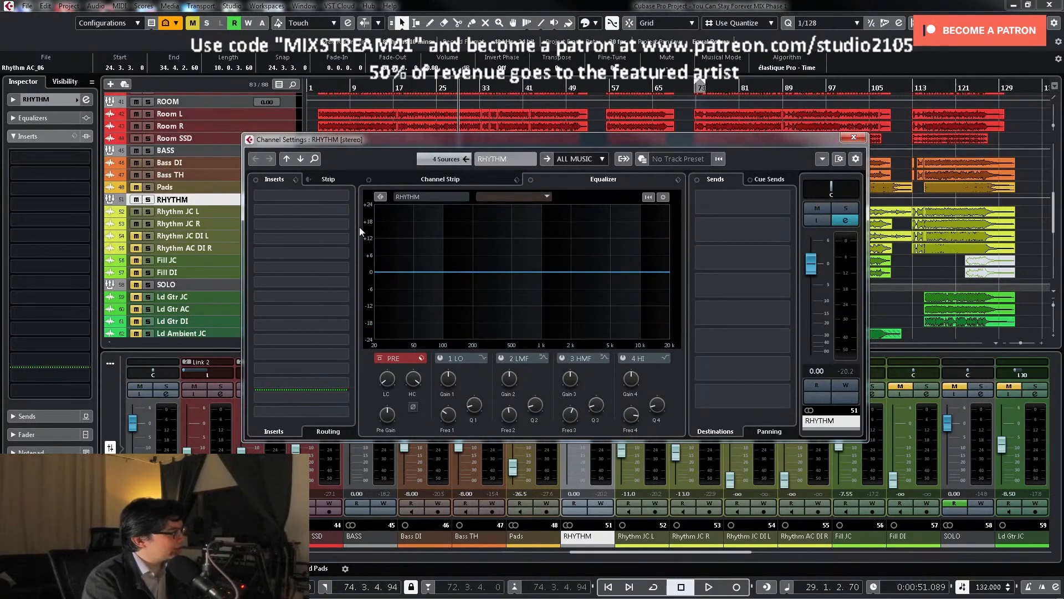
left_click(344, 225)
scroll(319, 368, "down", 5)
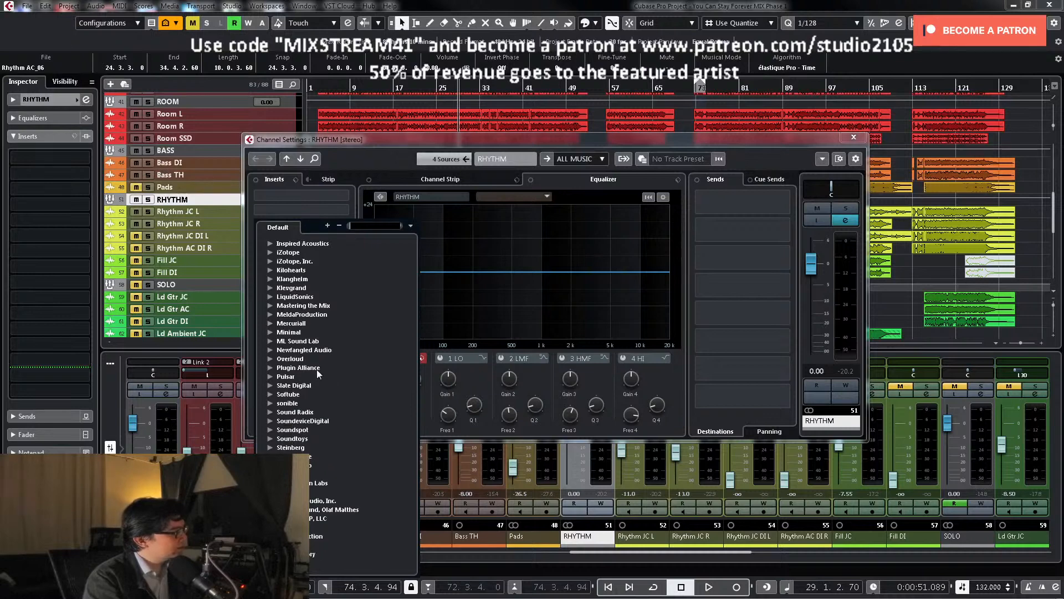
left_click(270, 368)
scroll(285, 370, "down", 5)
left_click(281, 314)
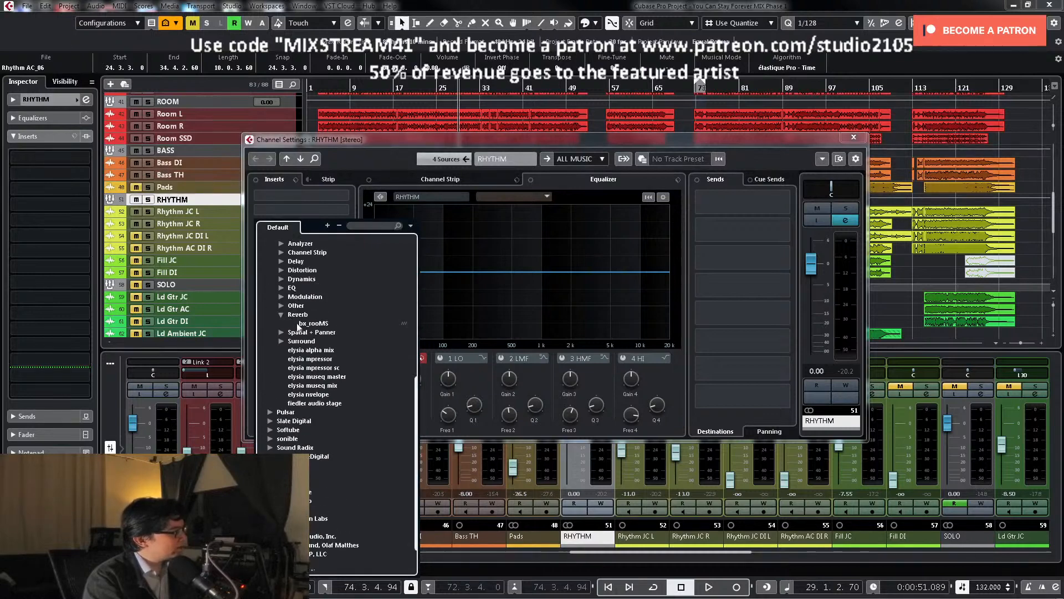
double_click(312, 323)
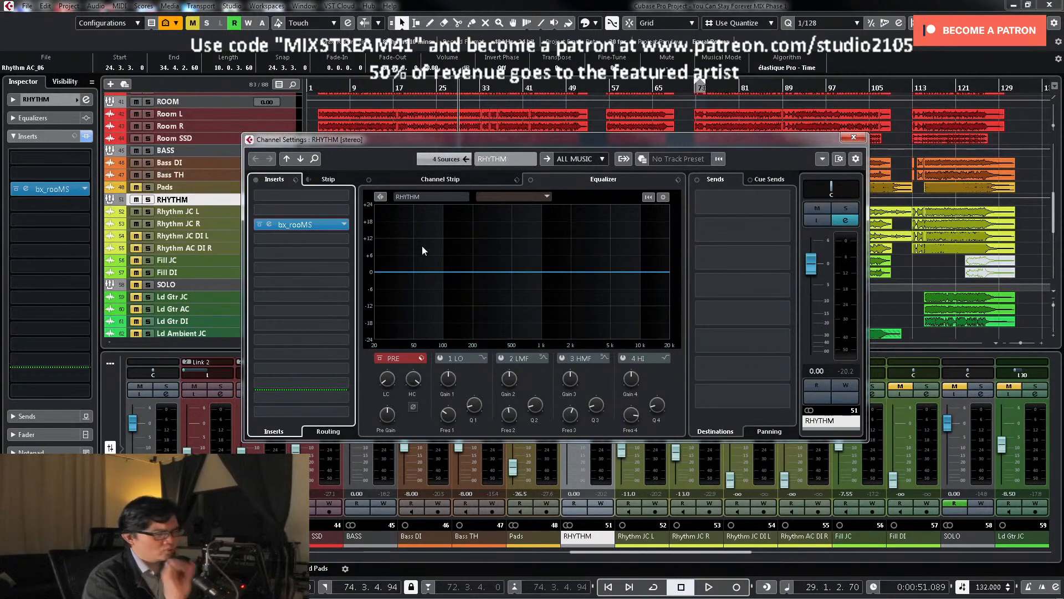
Step: Choose the Ambience reverb type in bx_rooMS and set its mix to 15% while the soloed RHYTHM group plays
left_click(319, 226)
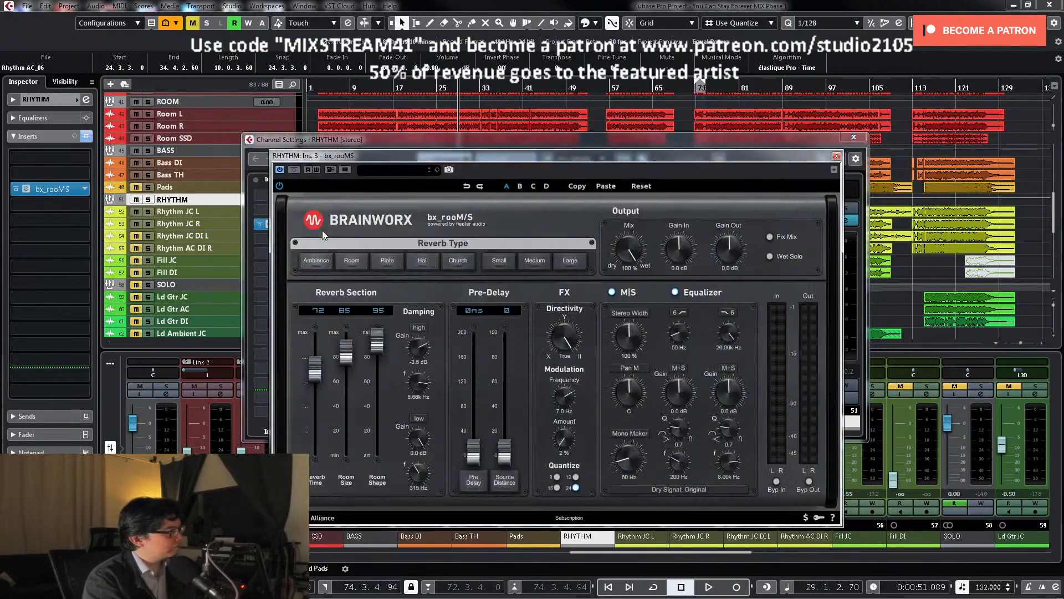
left_click(311, 263)
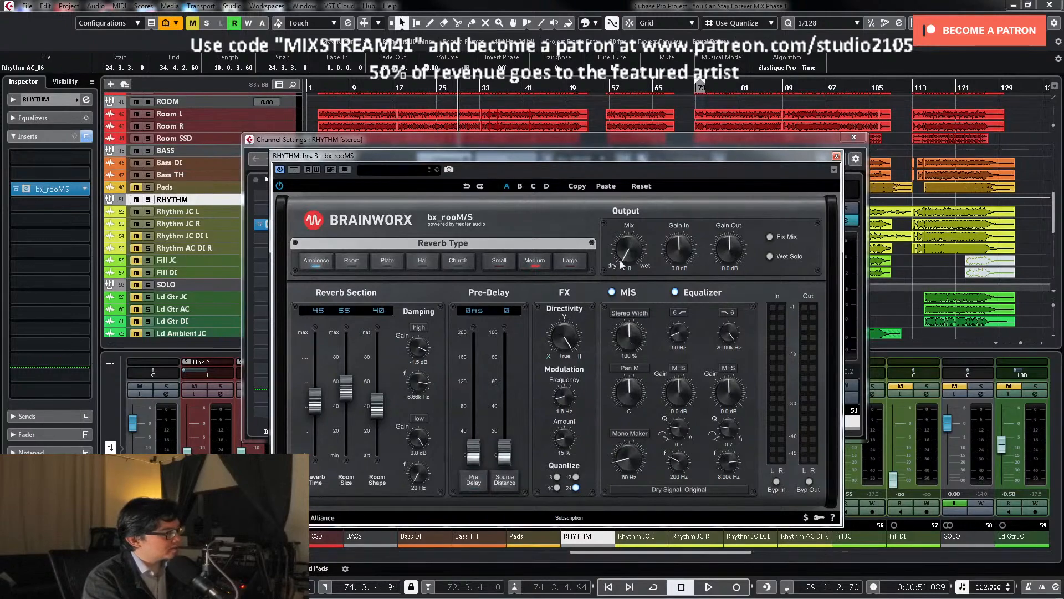
left_click(148, 200)
key("space")
left_click_drag(622, 271, 616, 236)
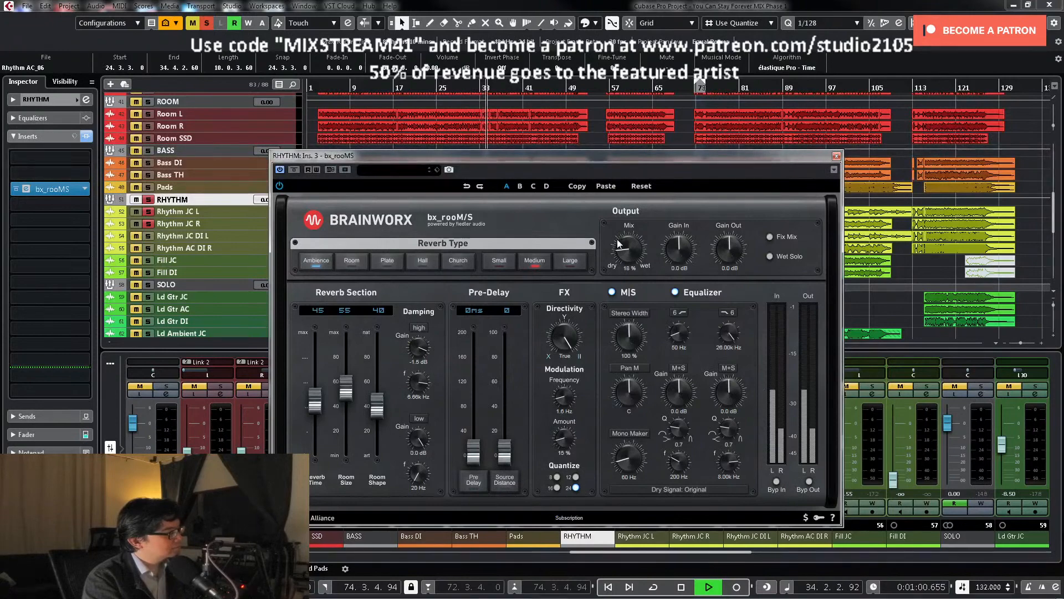
left_click_drag(623, 246, 623, 254)
Step: Audition the reverb on the soloed RHYTHM group, unsolo the group and close bx_rooMS
key("space")
key("space")
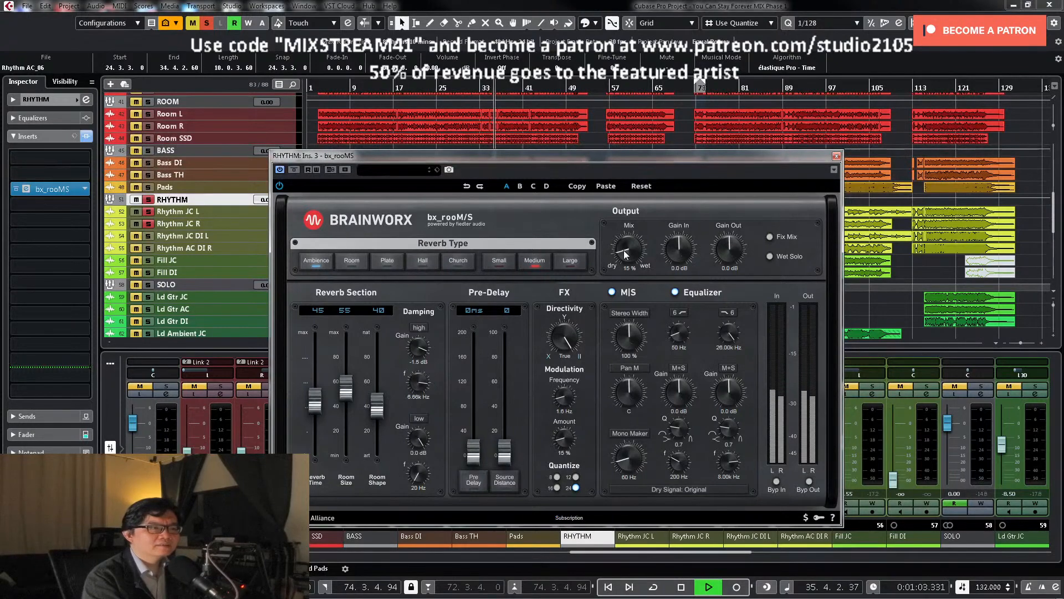
key("space")
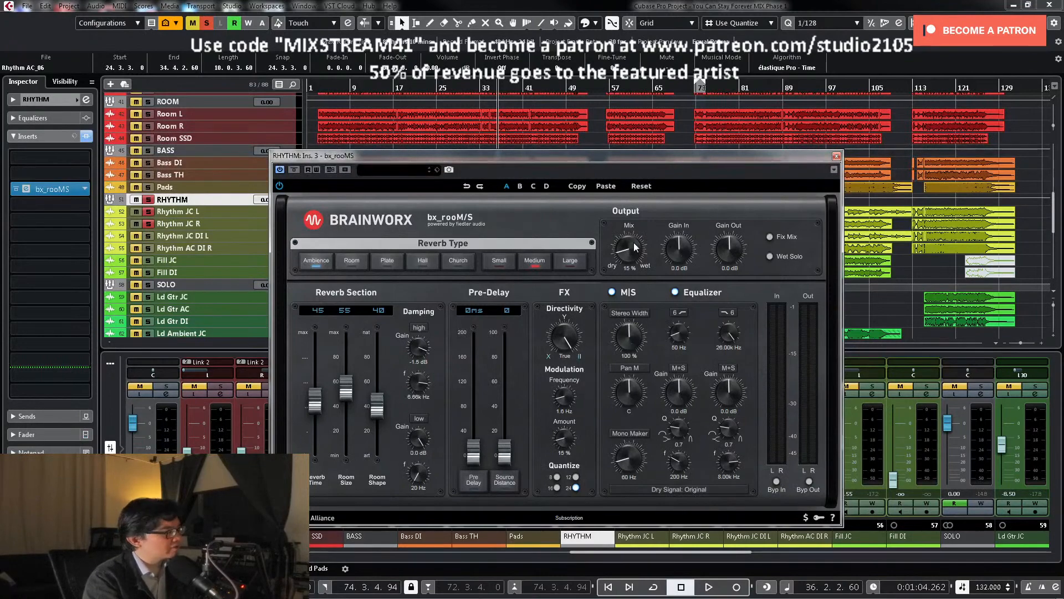
key("space")
key("space")
left_click(148, 200)
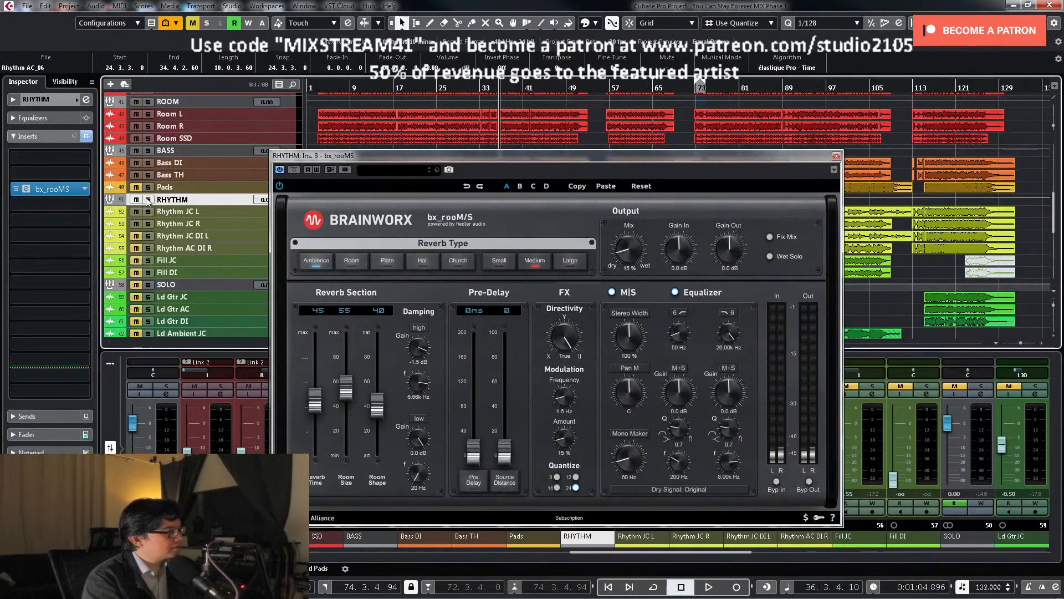
left_click(836, 157)
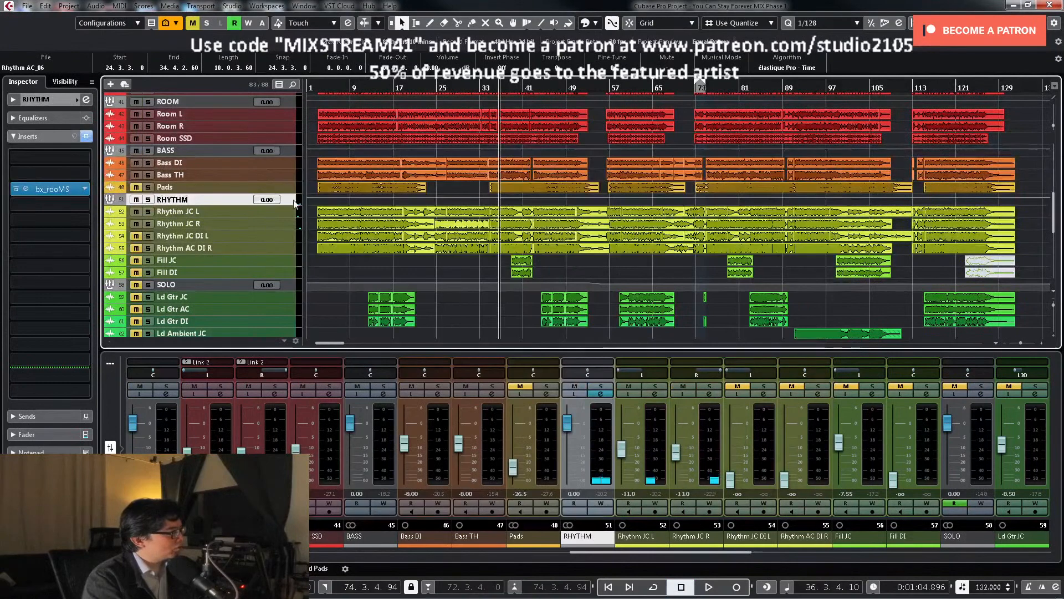
Step: Select the four rhythm guitar tracks, Rhythm JC L through Rhythm AC DI R, and enlarge their height
left_click(280, 234)
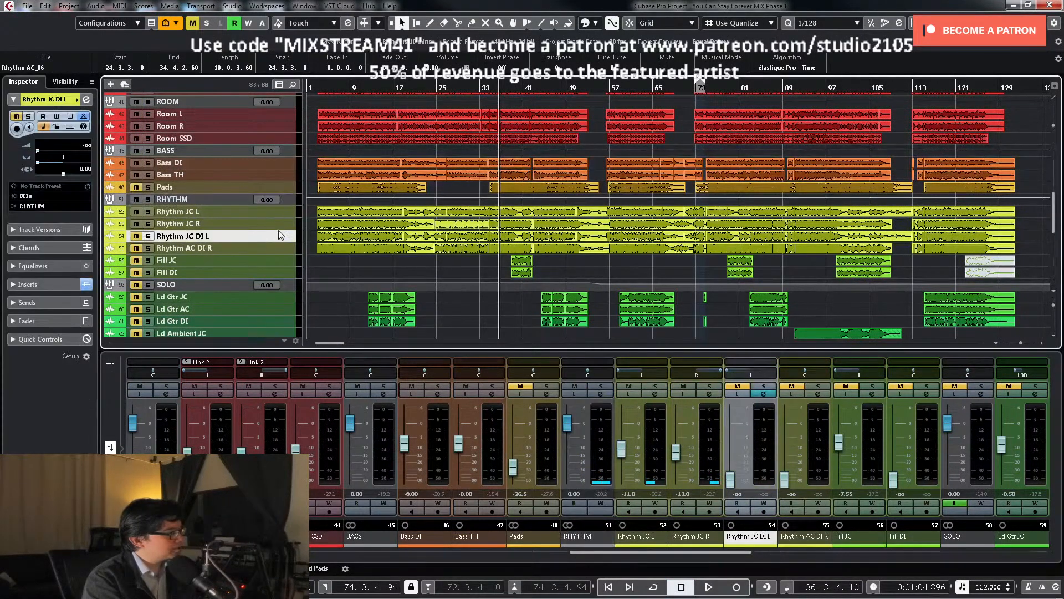
left_click(284, 213)
left_click(285, 223)
left_click(286, 247, "shift")
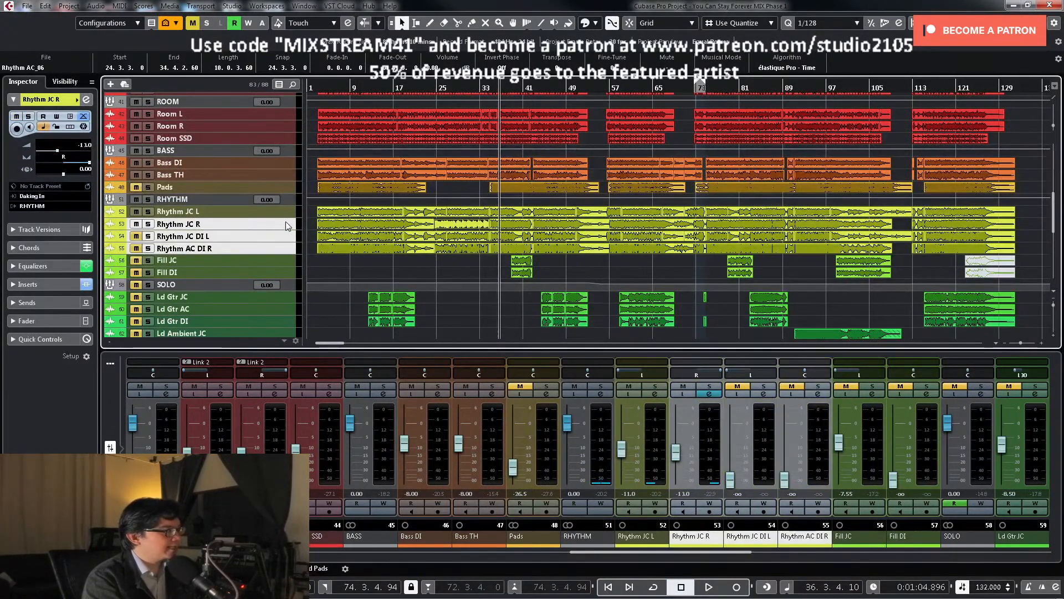
left_click(282, 214, "shift")
left_click_drag(283, 217, 282, 240)
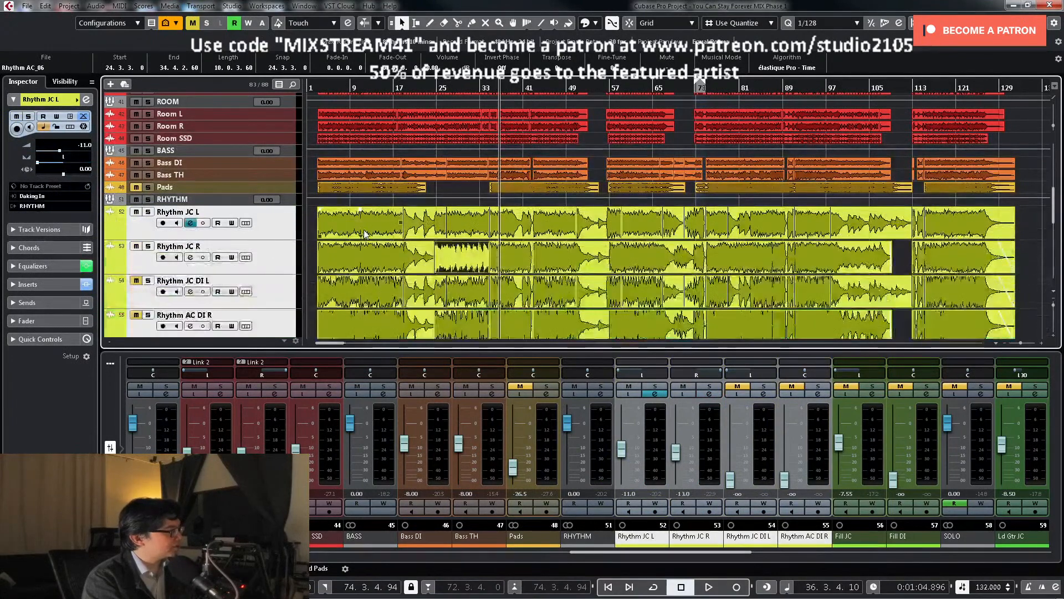
scroll(365, 233, "down", 2)
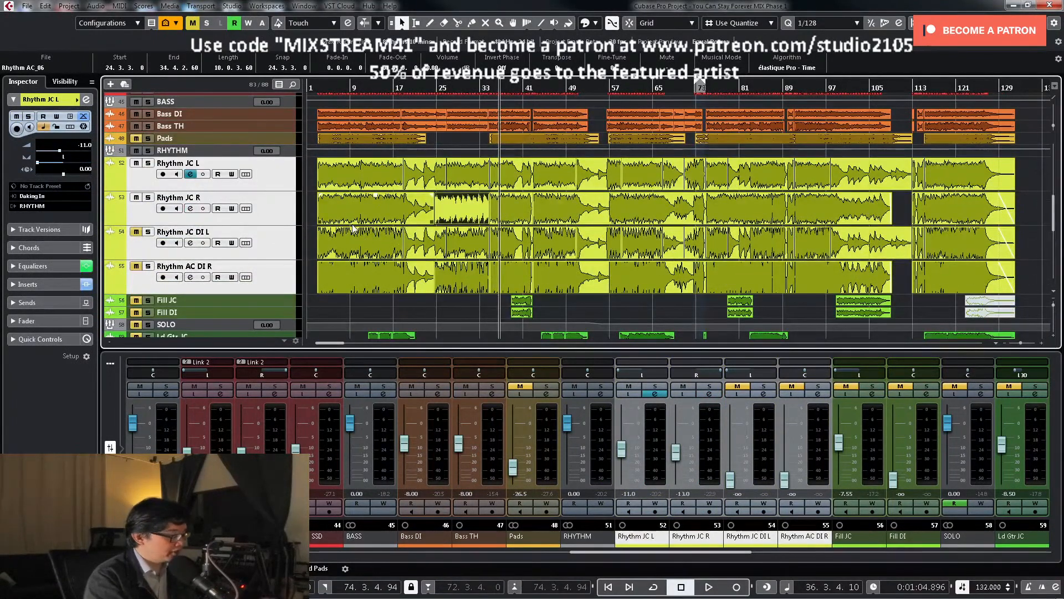
Step: Reduce the waveform zoom and further enlarge the Rhythm JC DI L and Rhythm AC DI R tracks
left_click(272, 252)
left_click(278, 276, "shift")
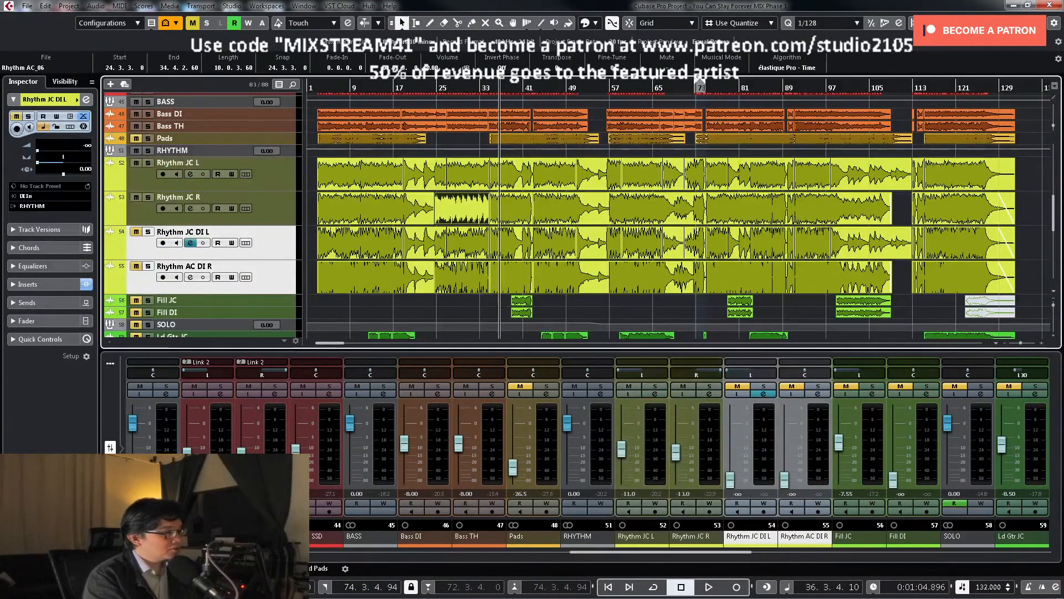
left_click_drag(1054, 126, 1053, 134)
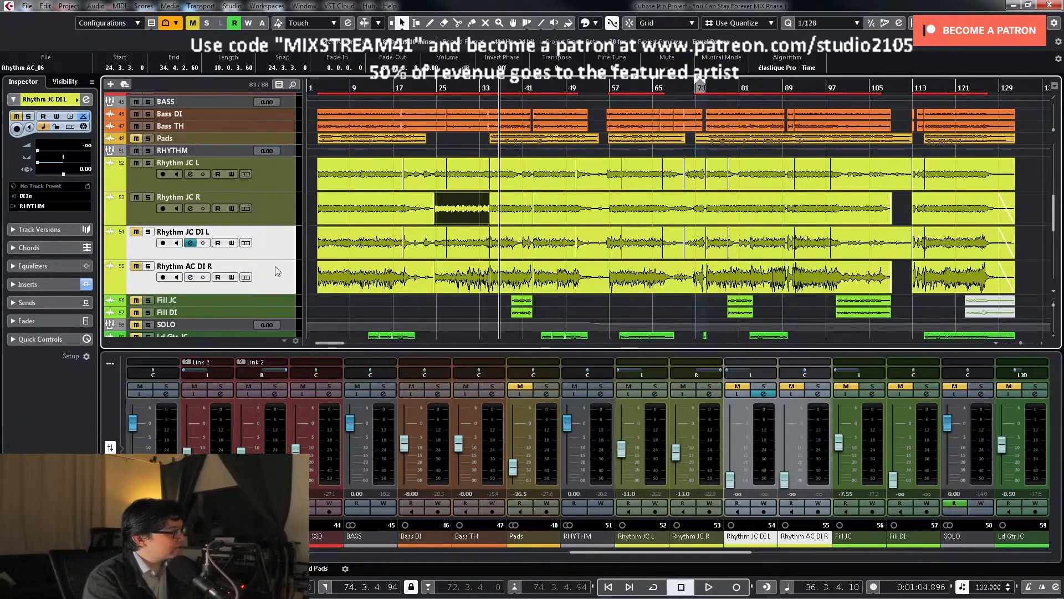
left_click_drag(274, 258, 274, 302)
scroll(344, 256, "down", 1)
Step: Examine the waveforms of the Rhythm JC DI L and Rhythm AC DI R clips across the song
key("g")
key("g")
key("g")
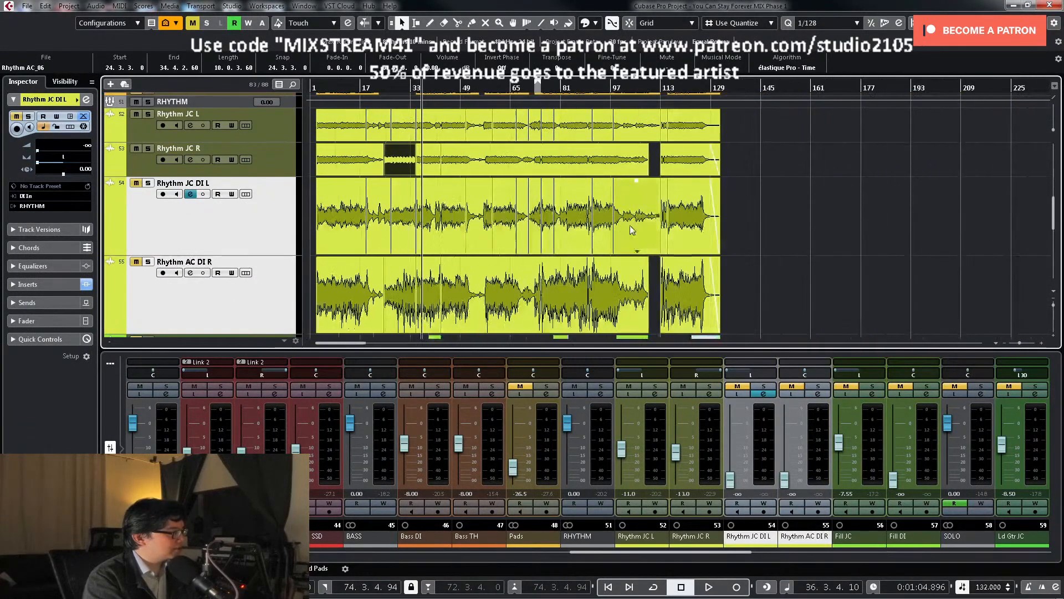
left_click_drag(827, 218, 350, 282)
key("h")
key("h")
key("h")
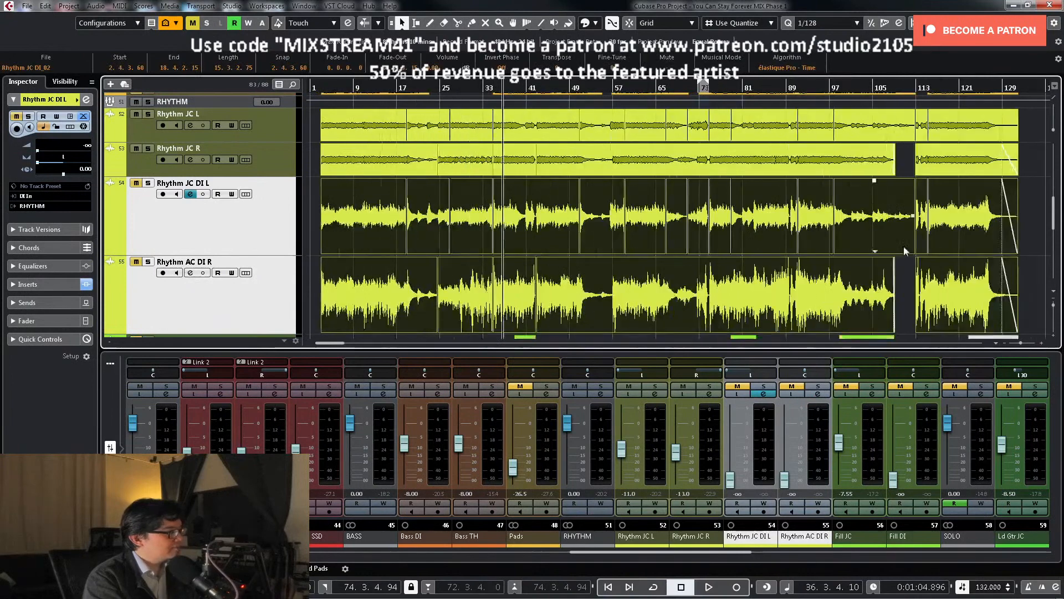
key("g")
key("g")
left_click(966, 237)
key("h")
key("h")
key("h")
key("h")
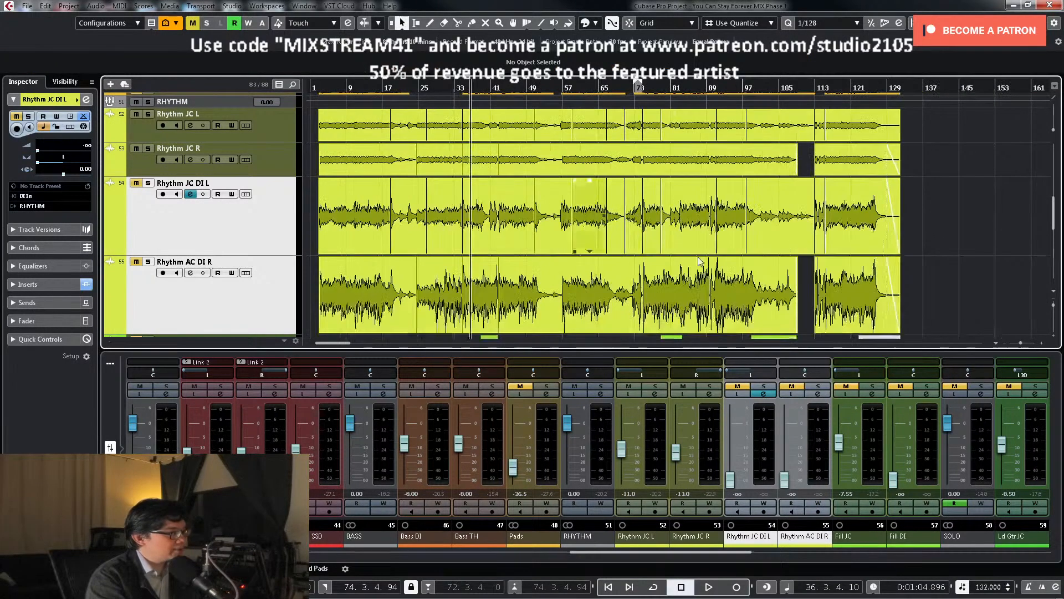
key("g")
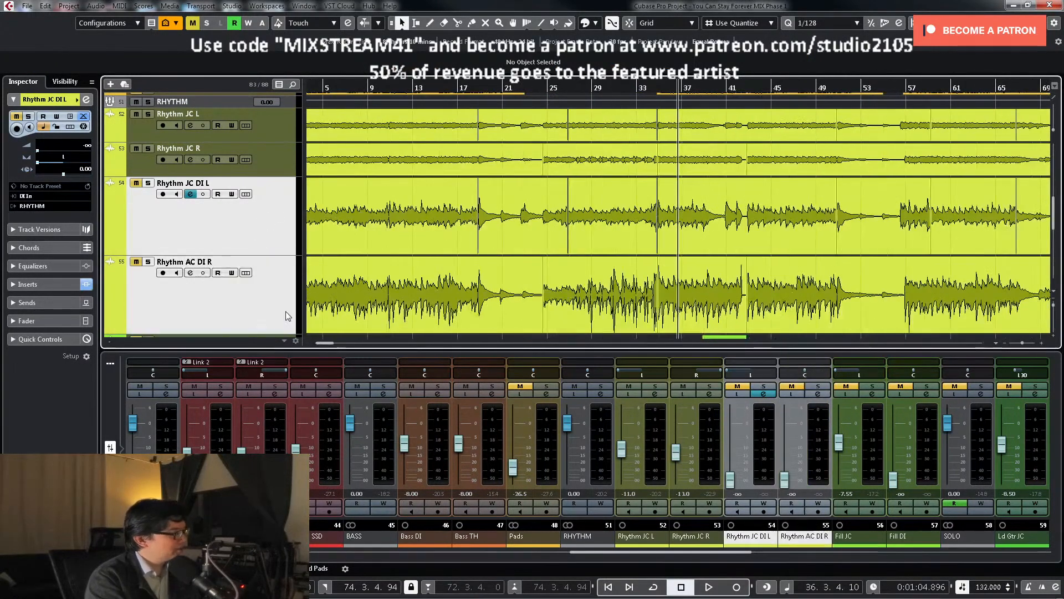
Step: Disable the Rhythm JC DI L and Rhythm AC DI R tracks and return the tracks to compact height
right_click(243, 212)
left_click(277, 409)
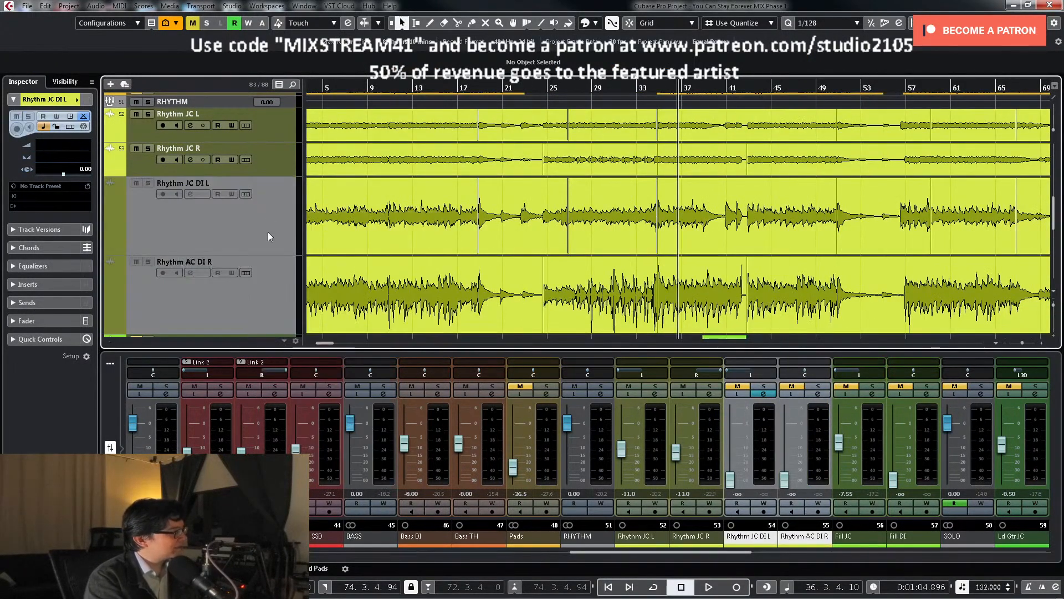
left_click(287, 203)
key("z")
key("z")
key("g")
key("g")
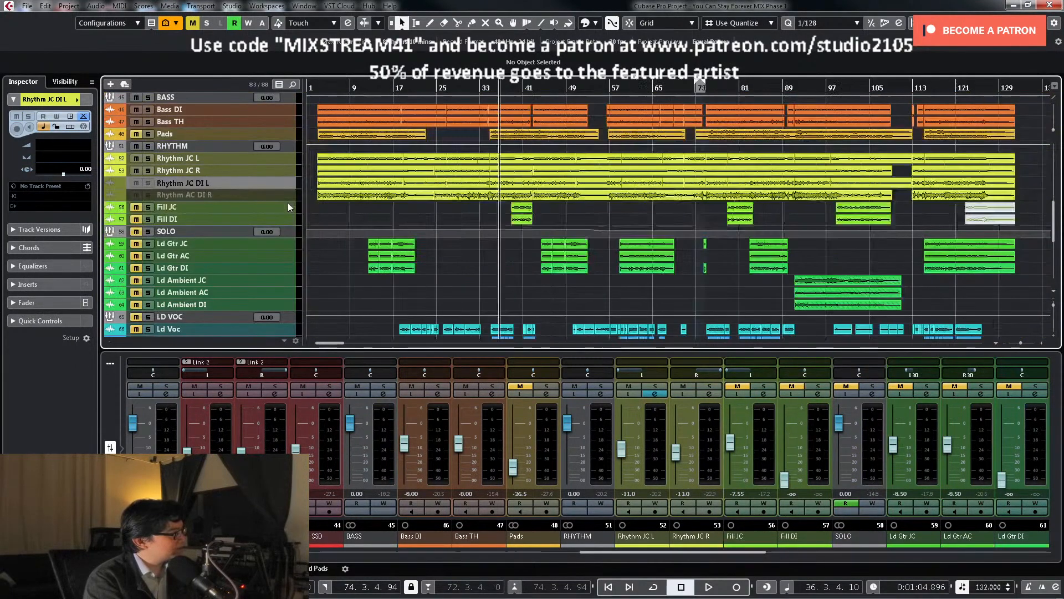
Step: Hide the disabled Rhythm JC DI L and Rhythm AC DI R tracks
left_click(281, 194, "shift")
right_click(280, 182)
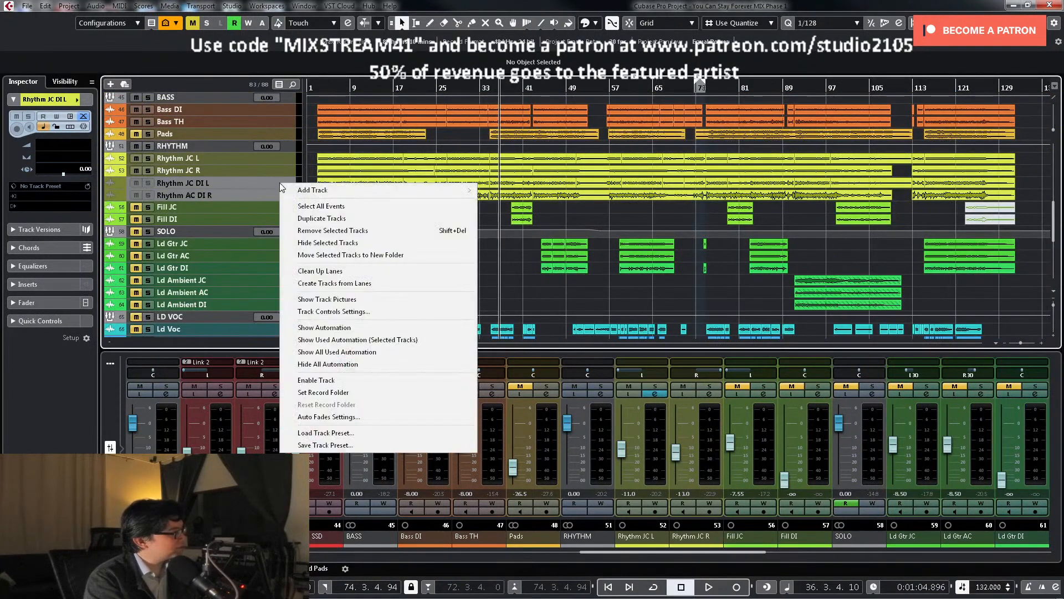
left_click(326, 243)
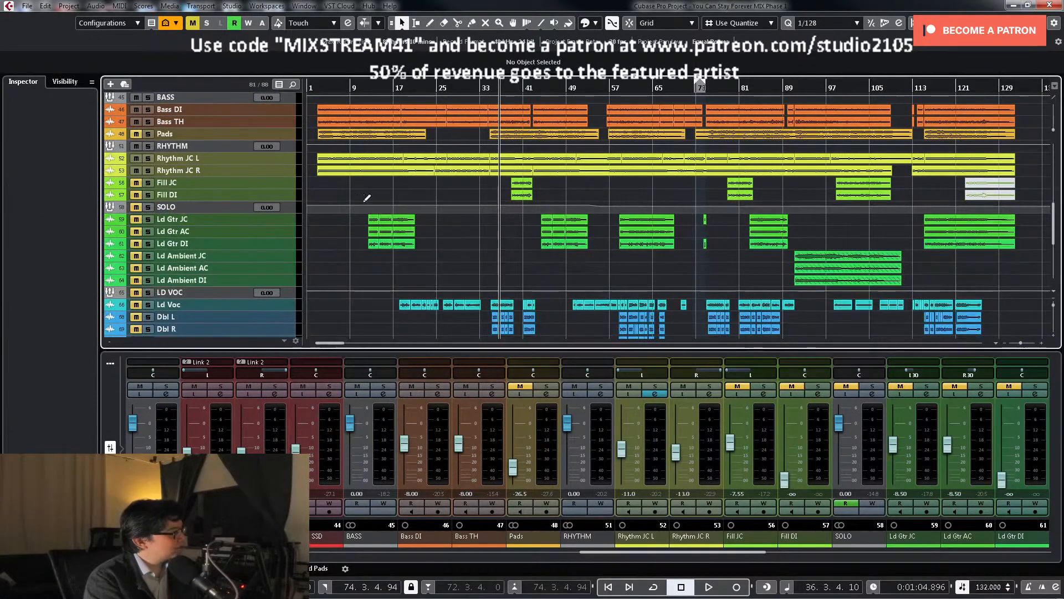
Step: Unmute the SOLO group for playback from bar 11 and enlarge the tracks Ld Gtr JC through Ld Ambient DI
left_click(366, 88)
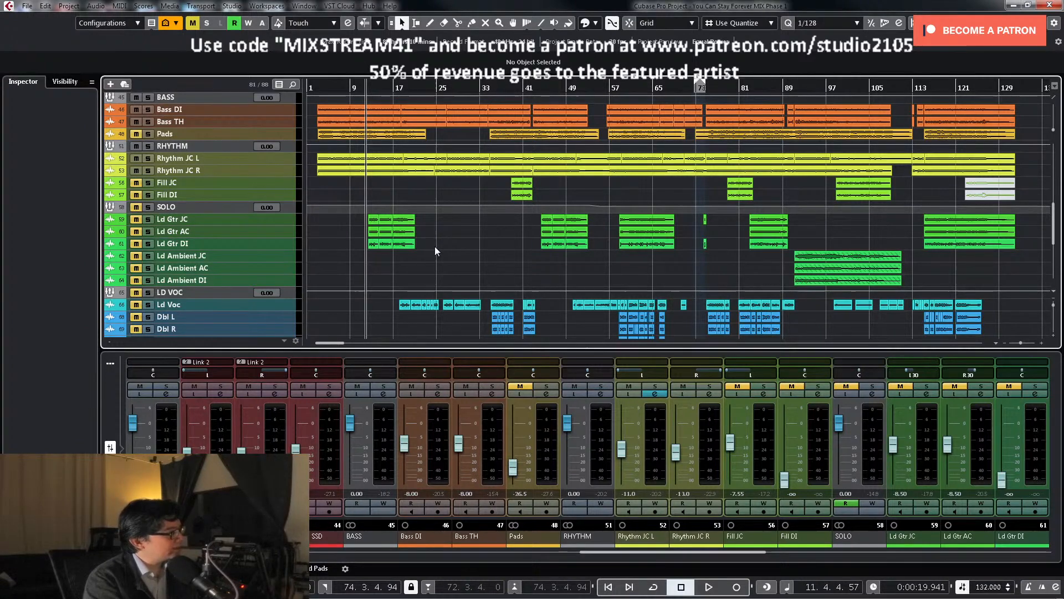
left_click(135, 208)
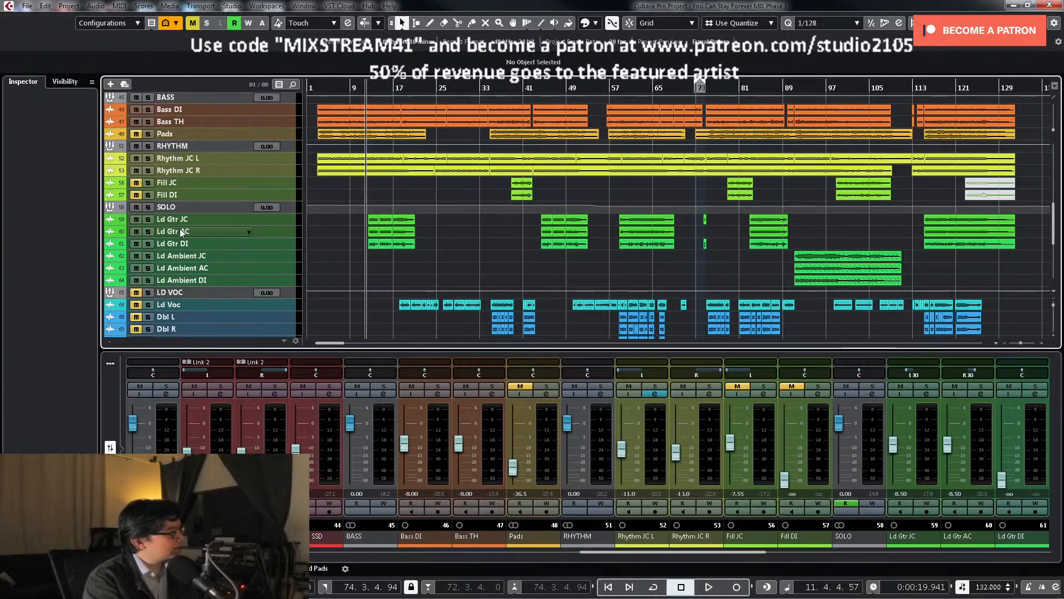
left_click(286, 280)
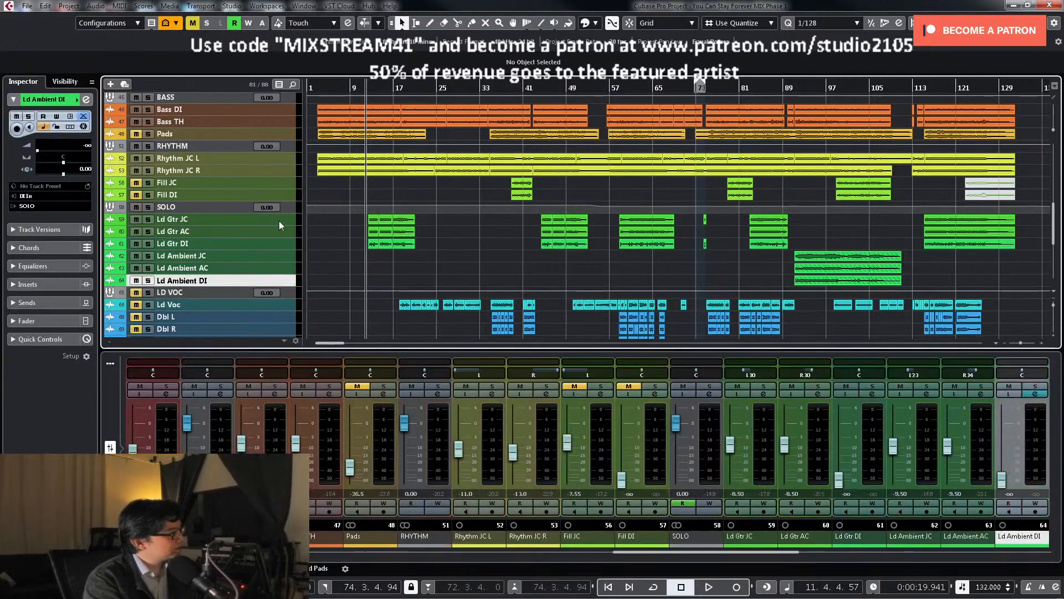
left_click(278, 221, "shift")
left_click_drag(279, 223, 279, 237)
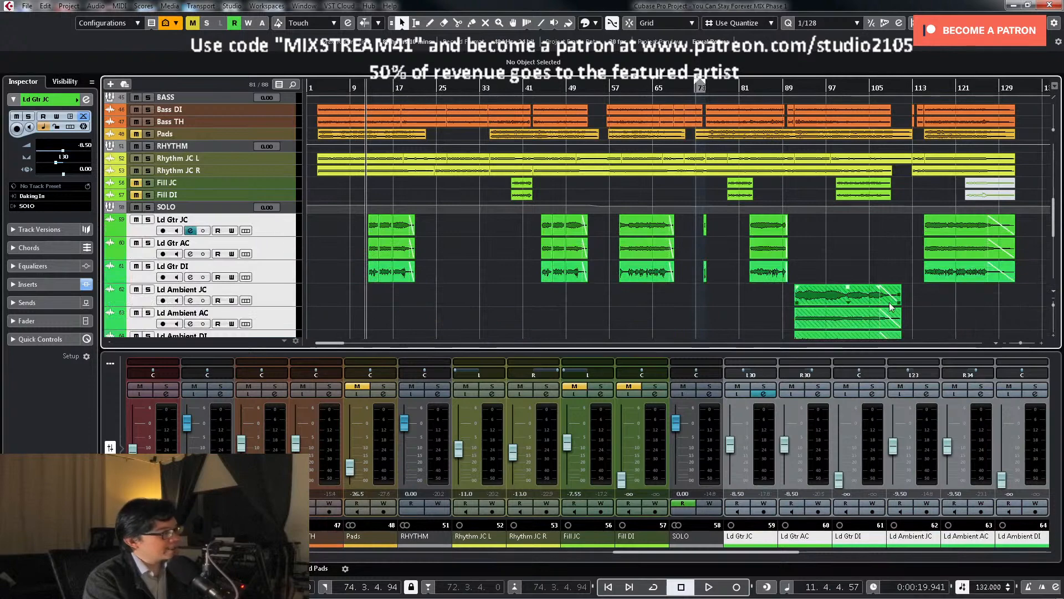
Step: Solo Ld Gtr JC and further enlarge the Ld Gtr JC and Ld Gtr AC tracks
left_click(283, 253)
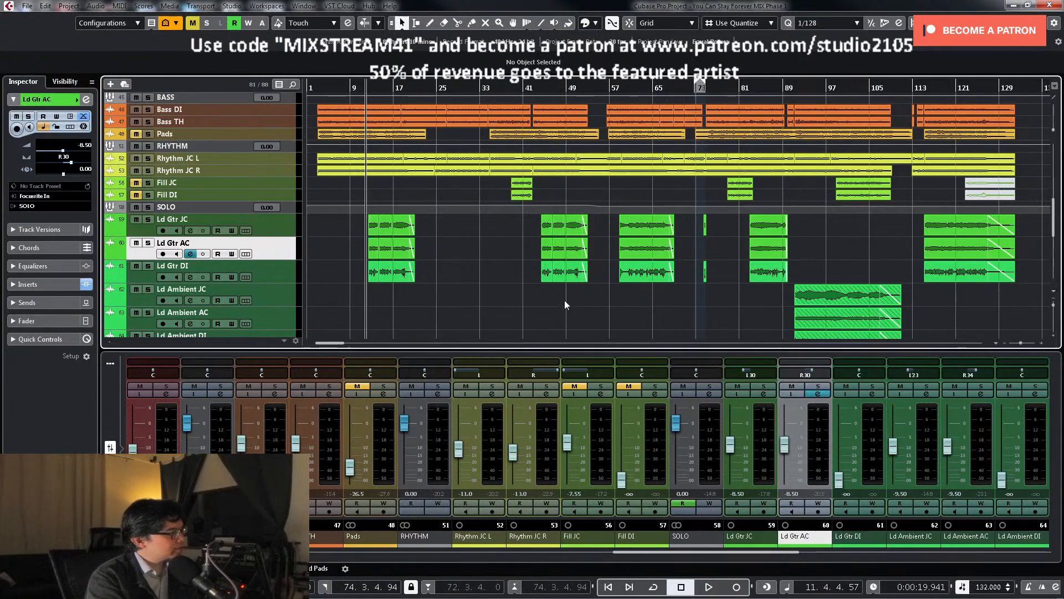
left_click(765, 386)
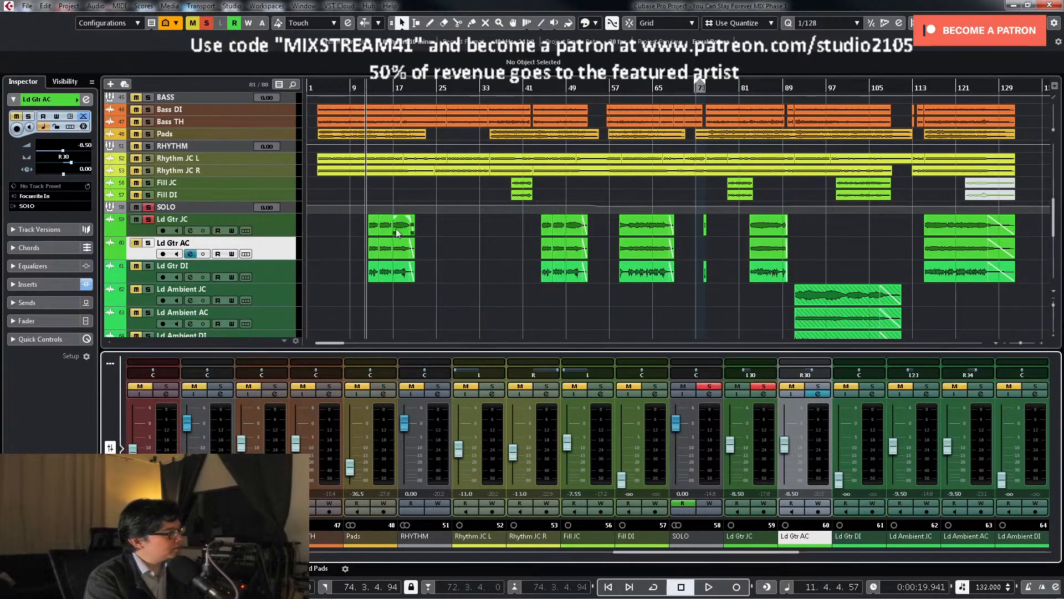
left_click(292, 247)
left_click(287, 228, "shift")
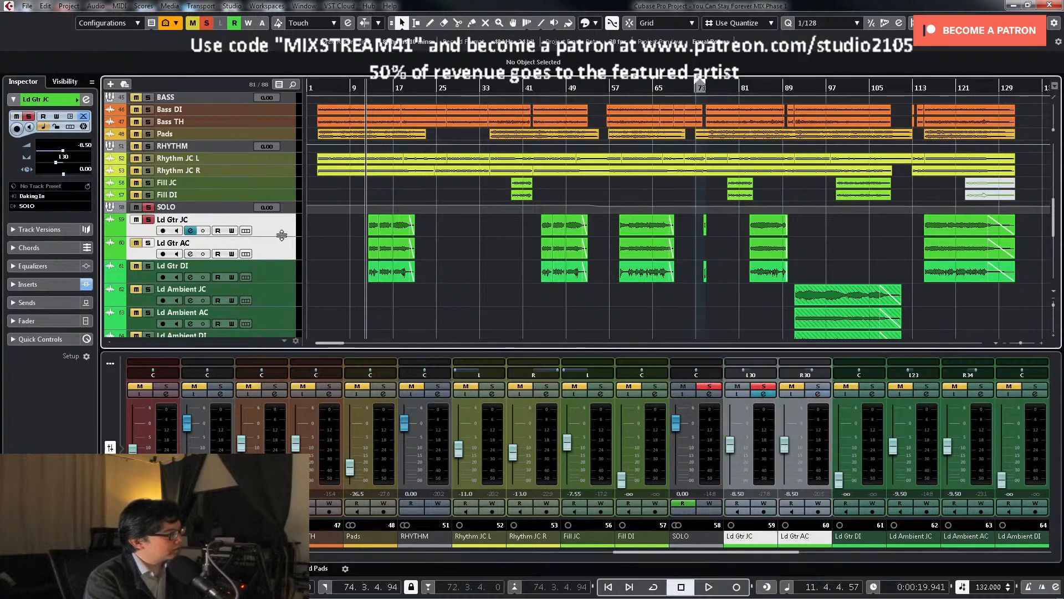
left_click_drag(281, 237, 277, 278)
scroll(496, 281, "down", 1)
Step: Play the soloed Ld Gtr JC part and look at the SOLO group's channel settings
key("space")
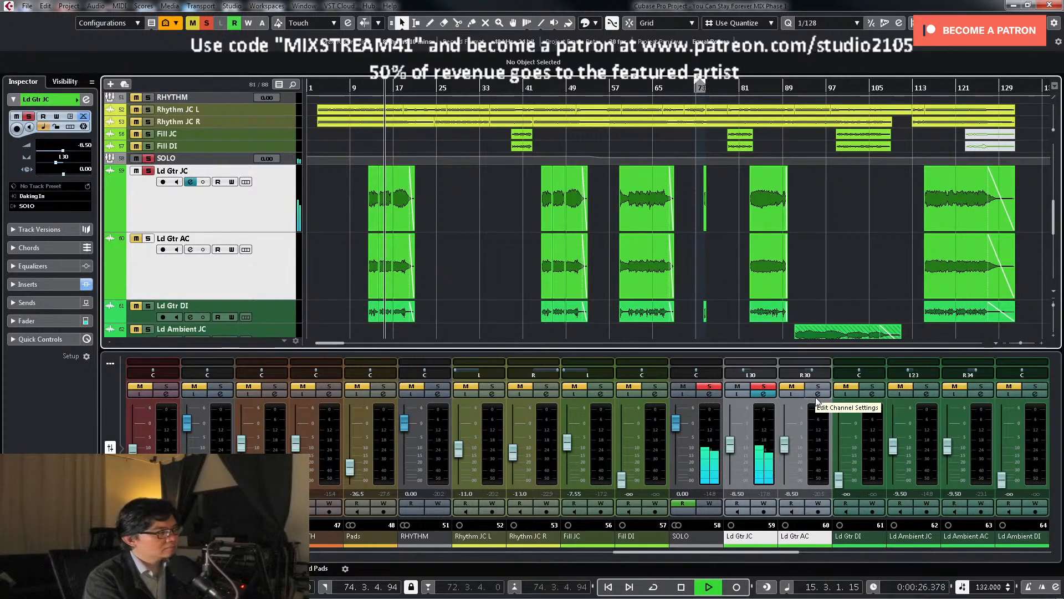
left_click(710, 393)
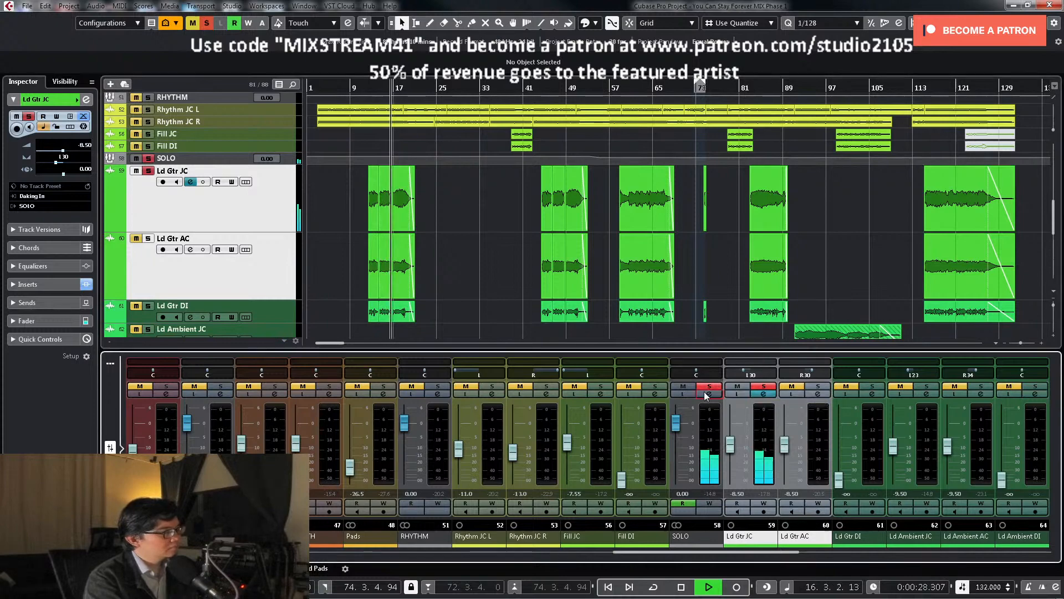
left_click(854, 137)
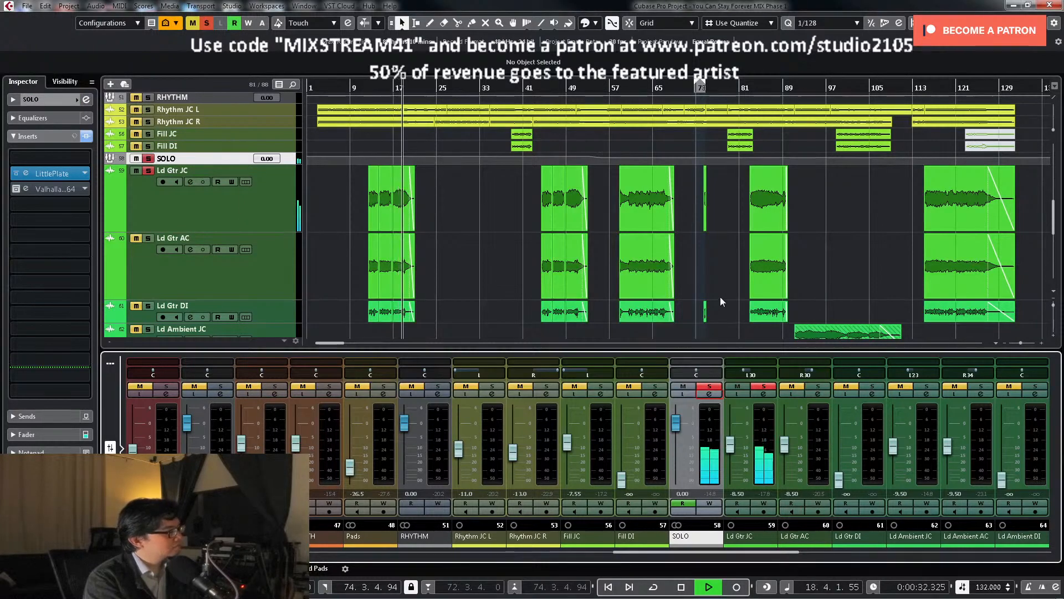
Step: Stop playback and inspect the LittlePlate insert in the SOLO group's channel settings
scroll(720, 297, "down", 2)
key("space")
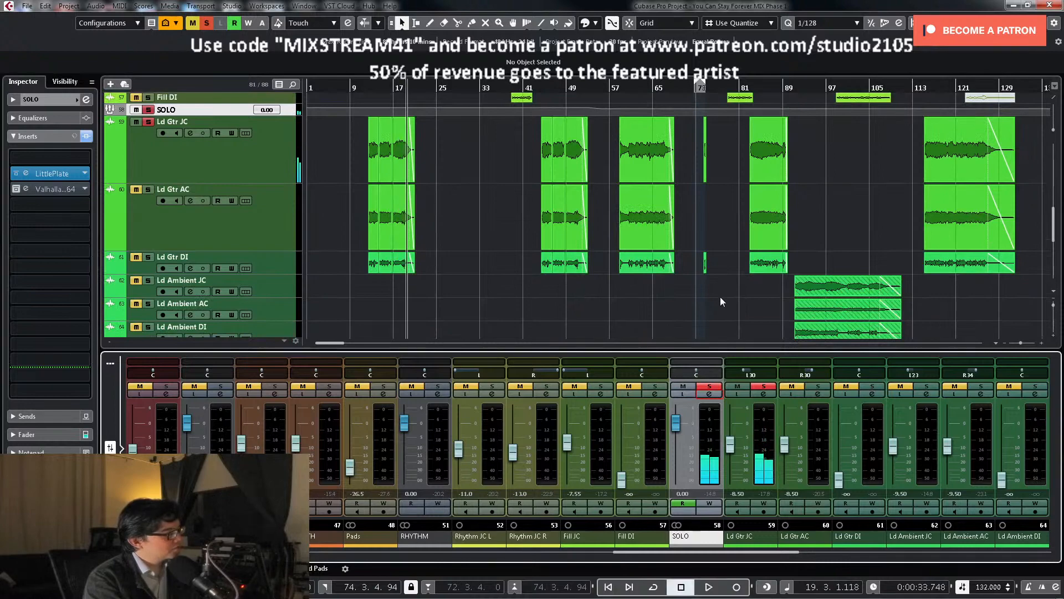
left_click(710, 393)
left_click(269, 209)
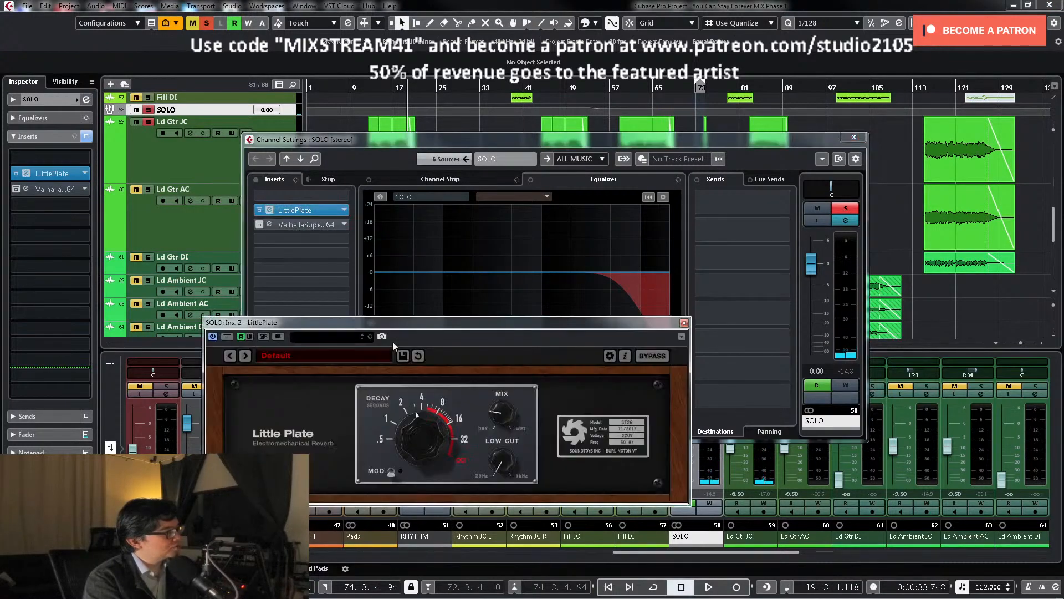
left_click(684, 323)
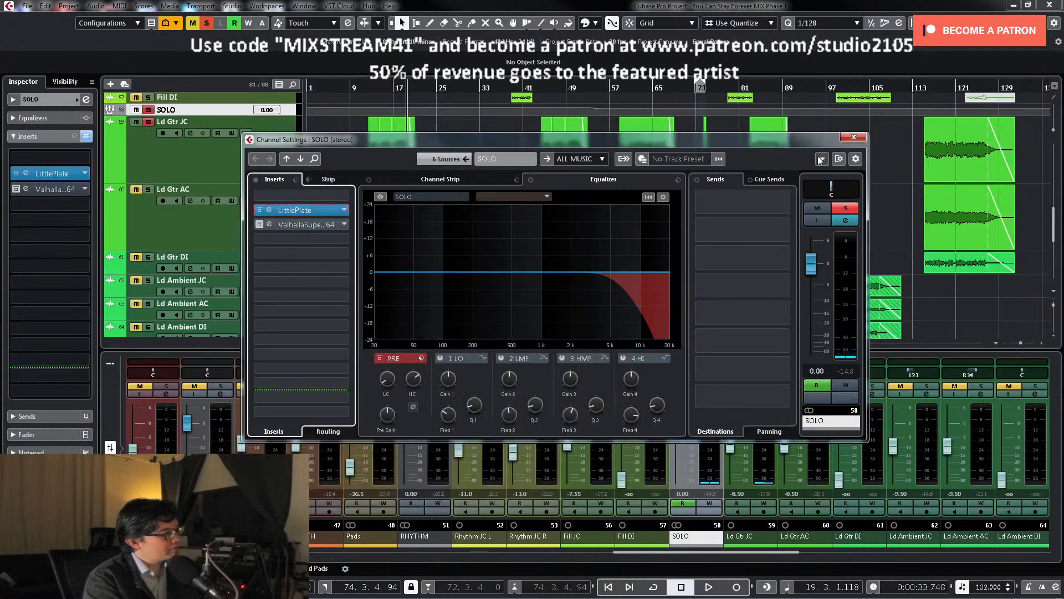
left_click(851, 138)
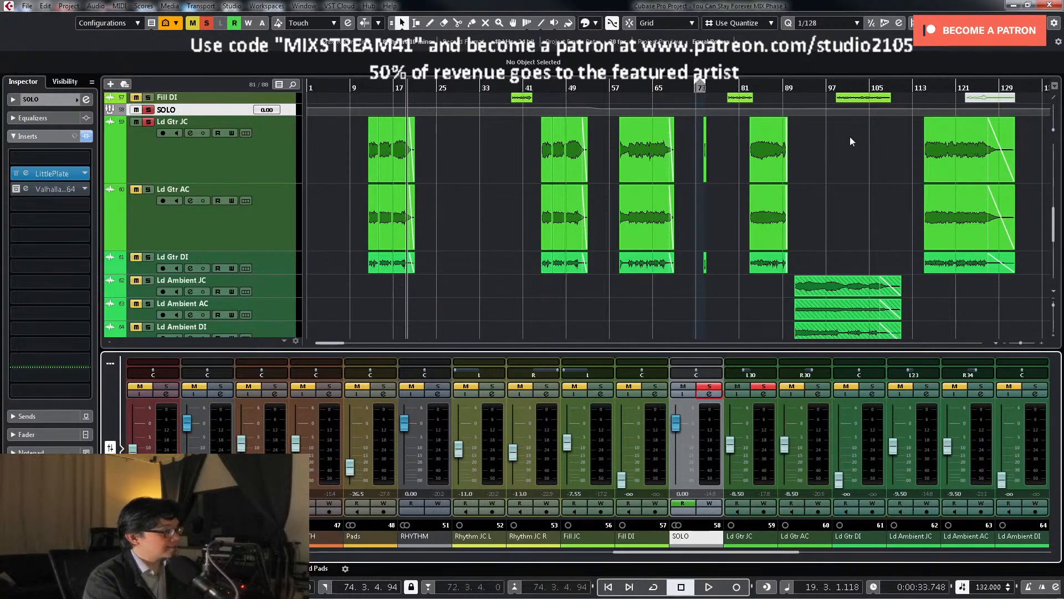
Step: Solo Ld Gtr AC in place of Ld Gtr JC and listen to it on its own
left_click(818, 386)
left_click(764, 386)
key("KP_Subtract")
key("space")
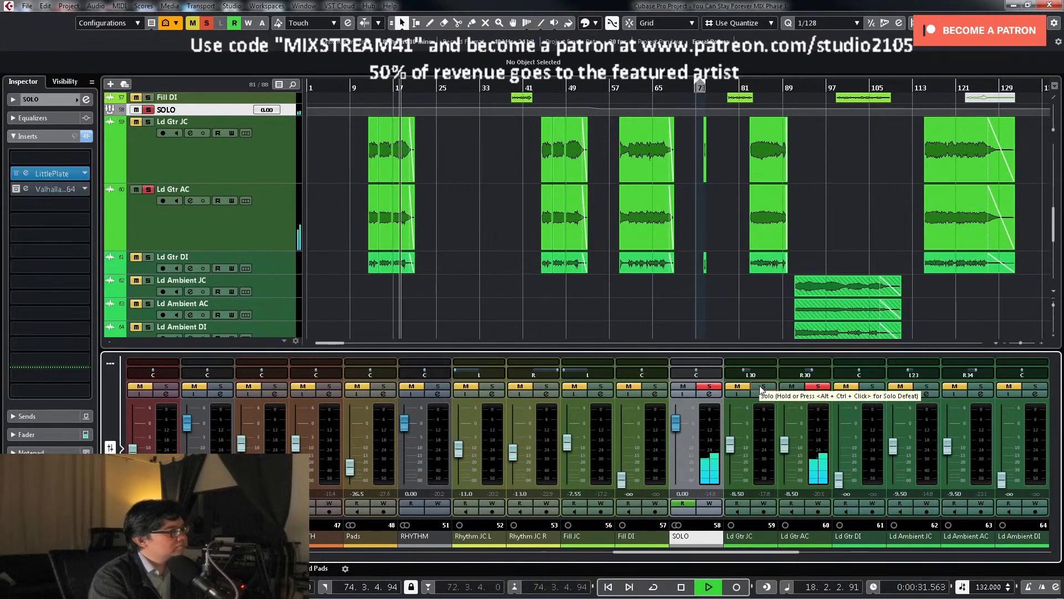
key("space")
Step: Solo Ld Gtr JC together with Ld Gtr AC, set the locators around their first clips and play both parts from bar 12
left_click(763, 390)
left_click_drag(461, 143, 340, 196)
key("KP_1")
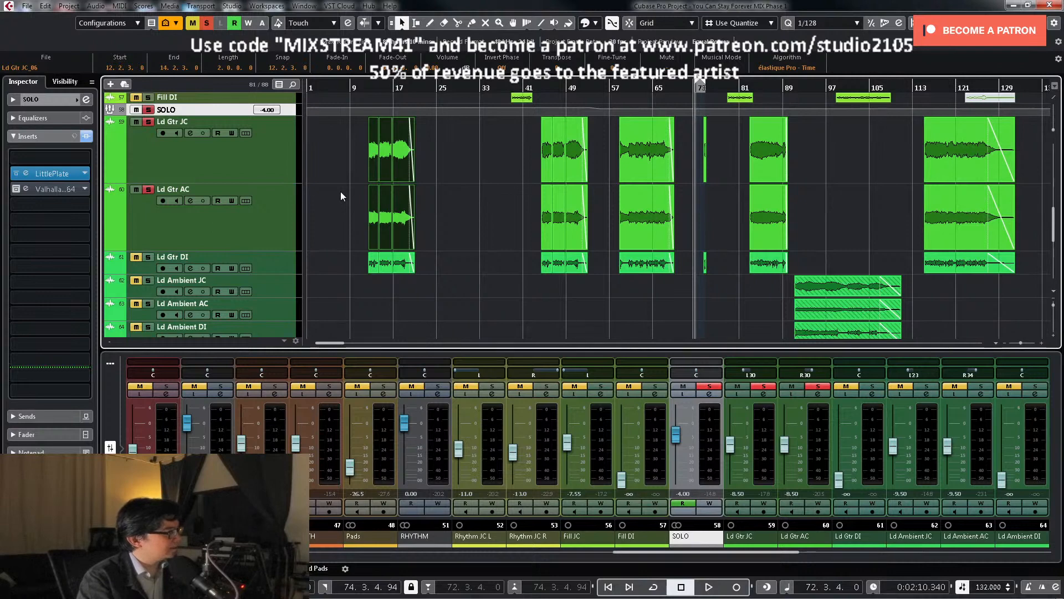
key("p")
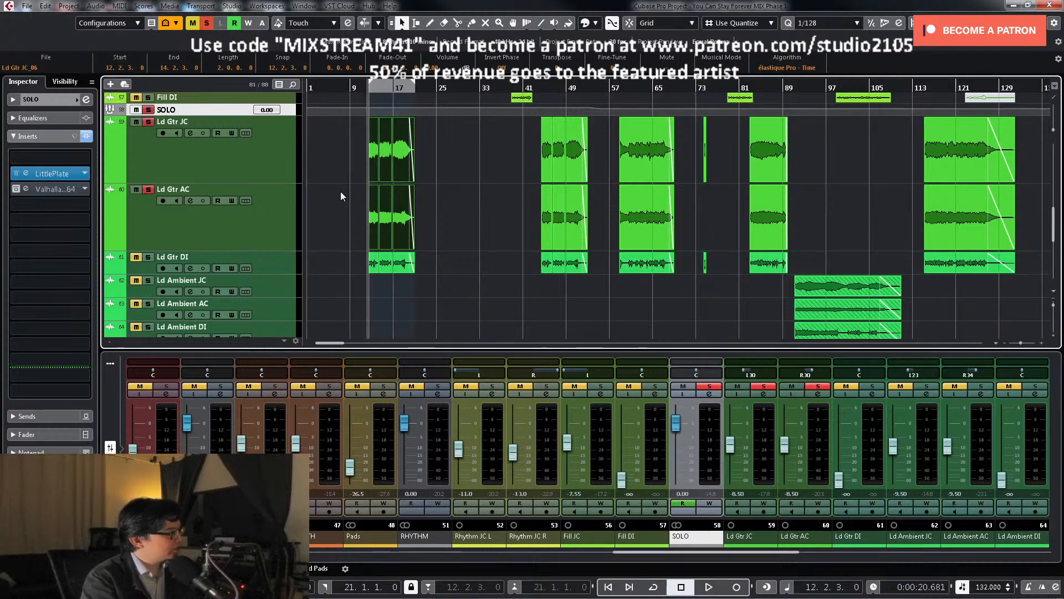
key("space")
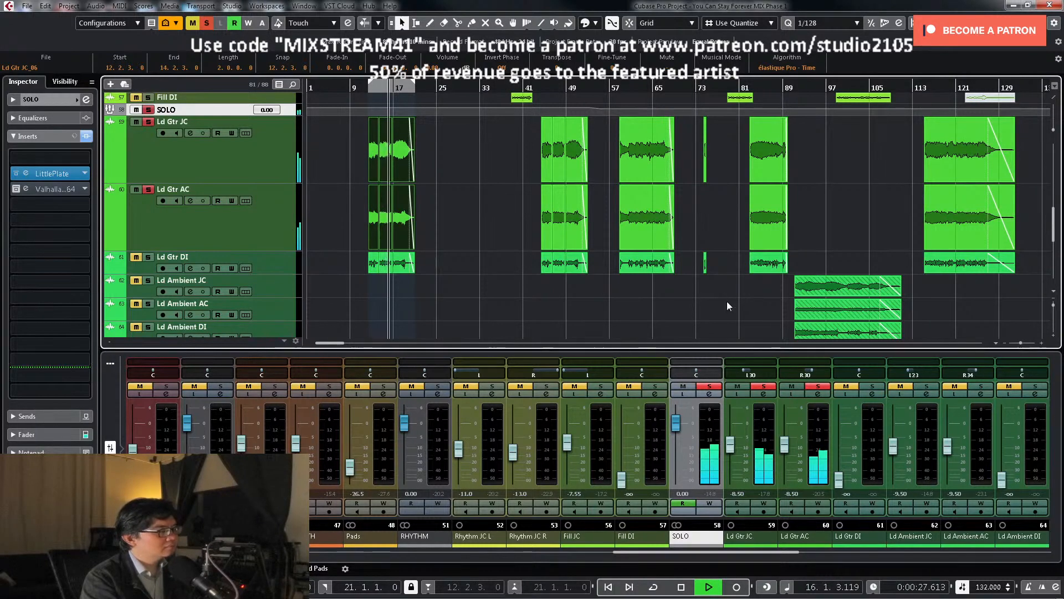
scroll(727, 301, "down", 2)
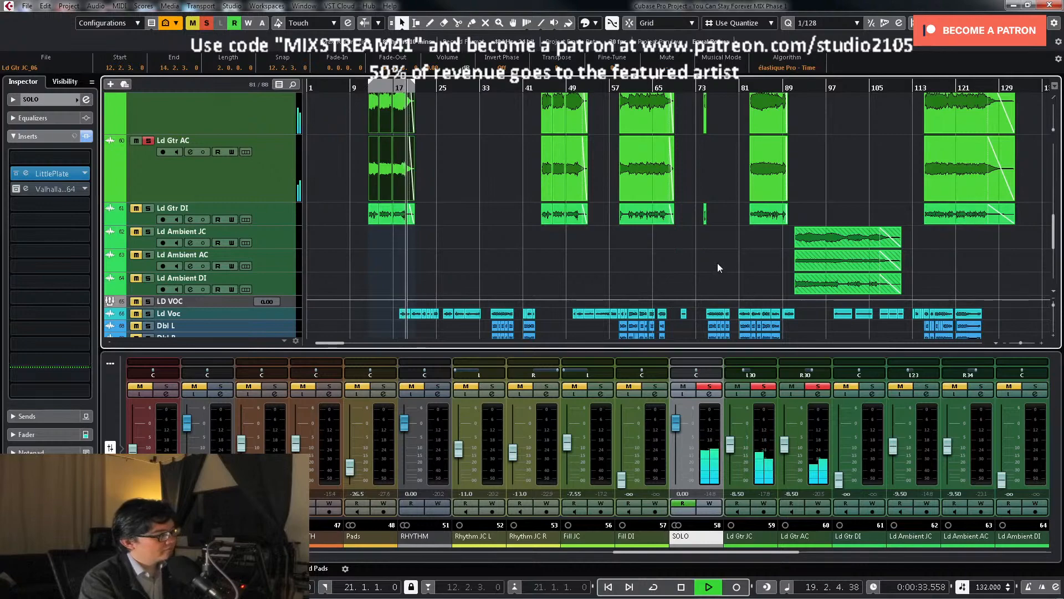
key("space")
Step: Enable a low-cut filter on the SOLO group's EQ and set it to 100 Hz during playback
left_click(765, 394)
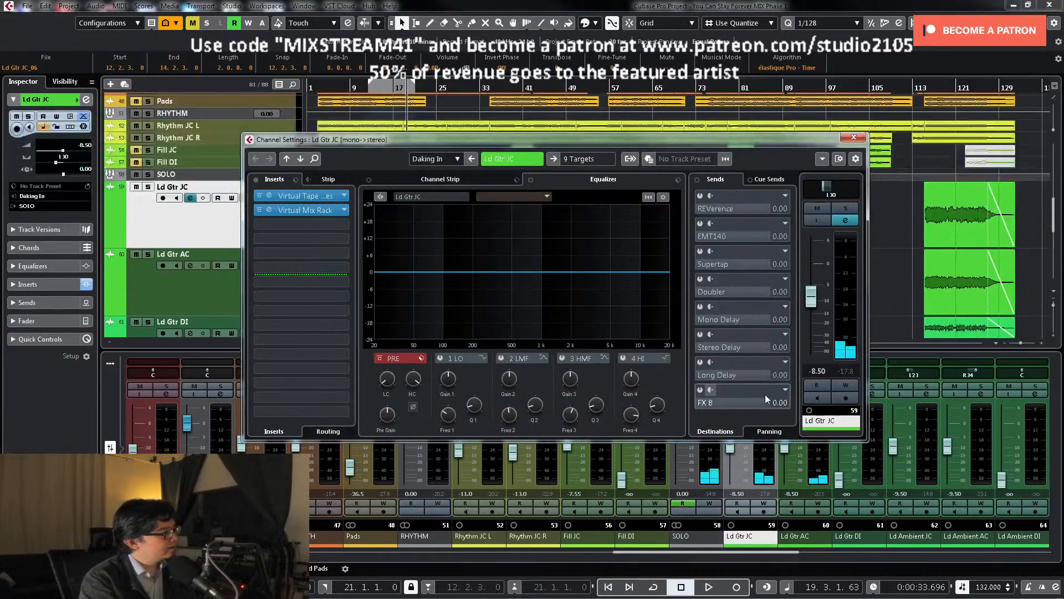
left_click(853, 137)
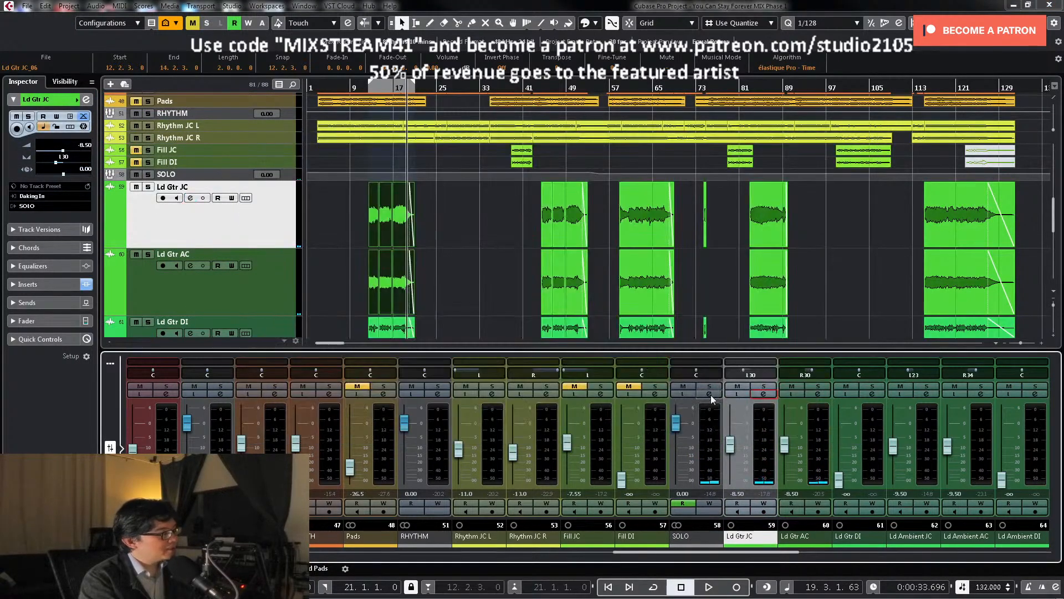
left_click(709, 394)
key("space")
left_click_drag(382, 379, 394, 355)
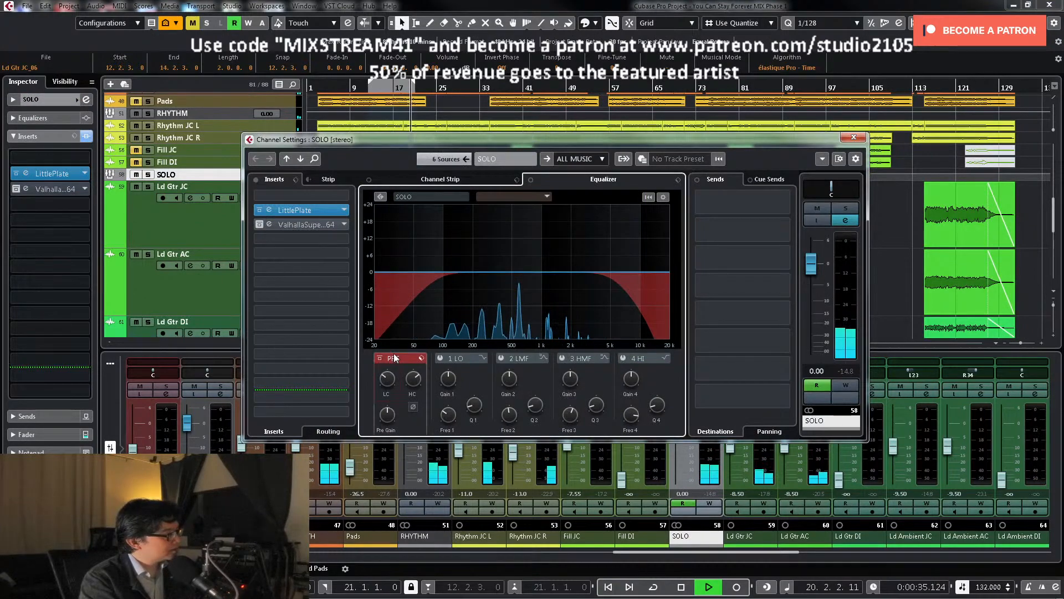
double_click(379, 377)
type("1000")
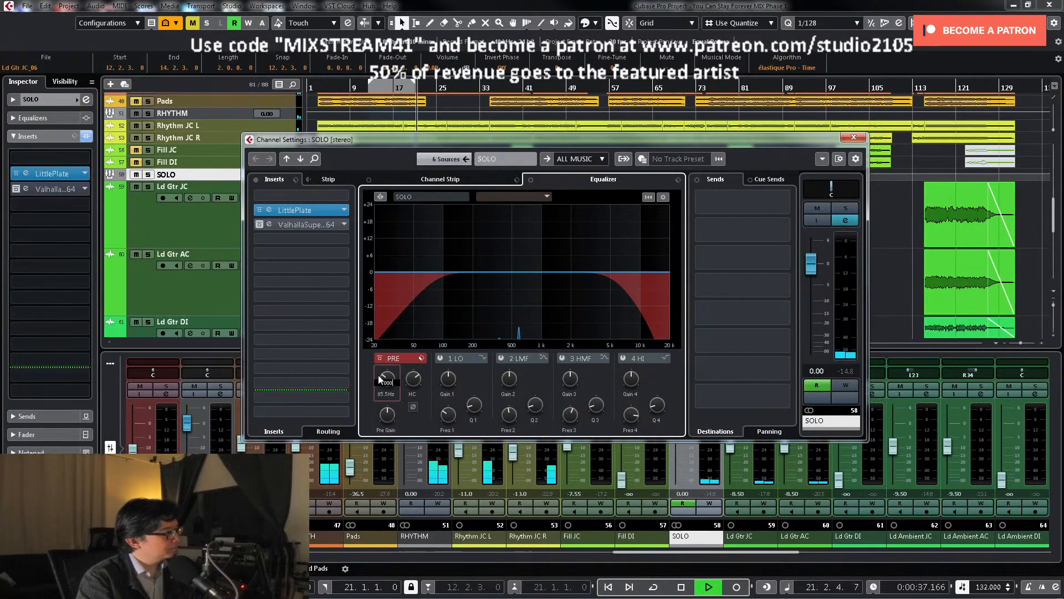
key("Return")
key("space")
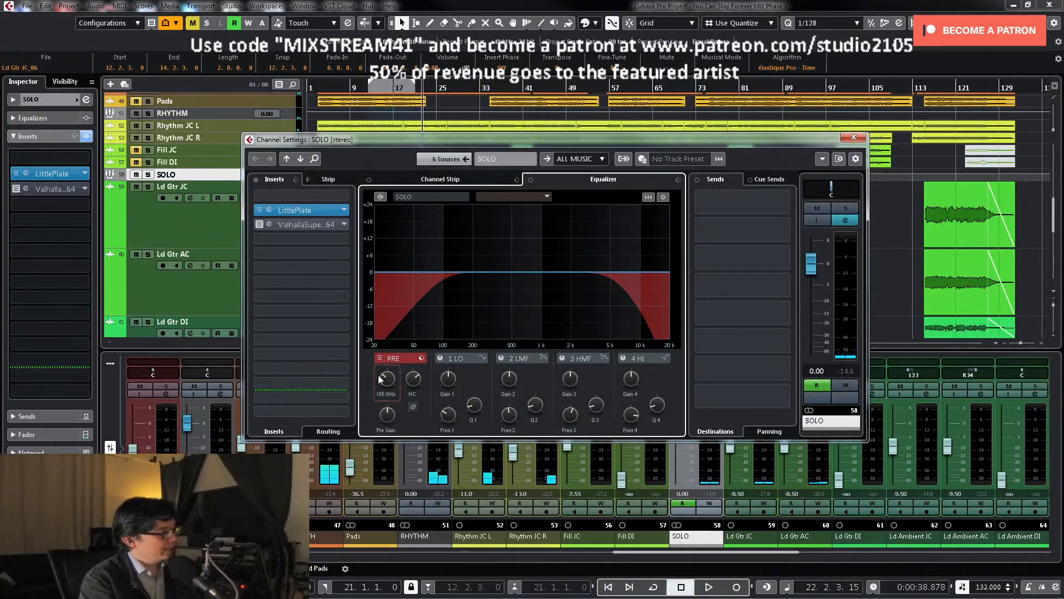
left_click(862, 138)
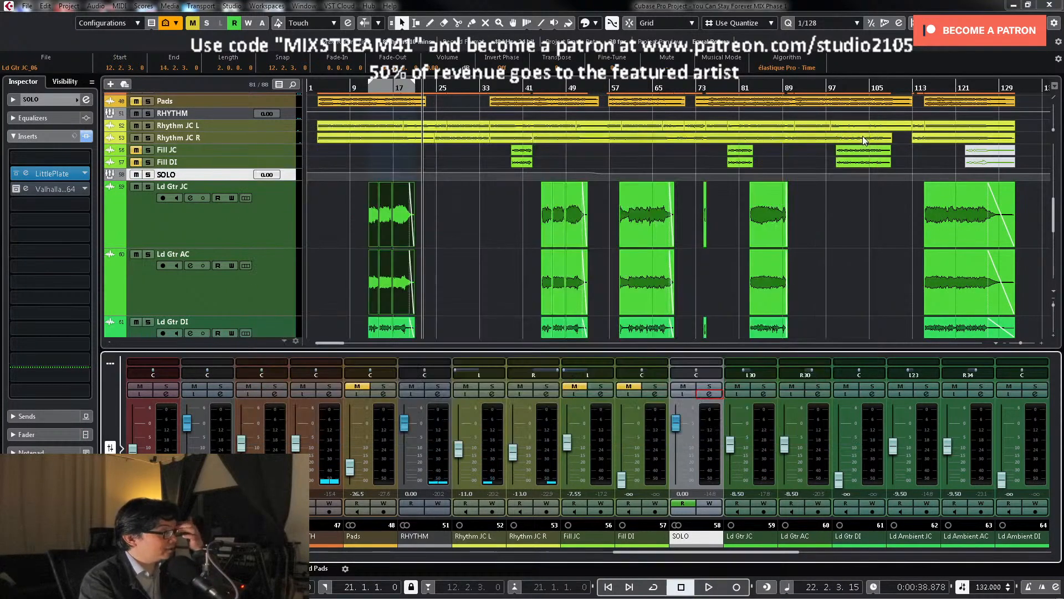
Step: Shrink the enlarged lead guitar tracks and show the SOLO group's Valhalla bypass automation in a taller lane
left_click(272, 230)
key("z")
key("z")
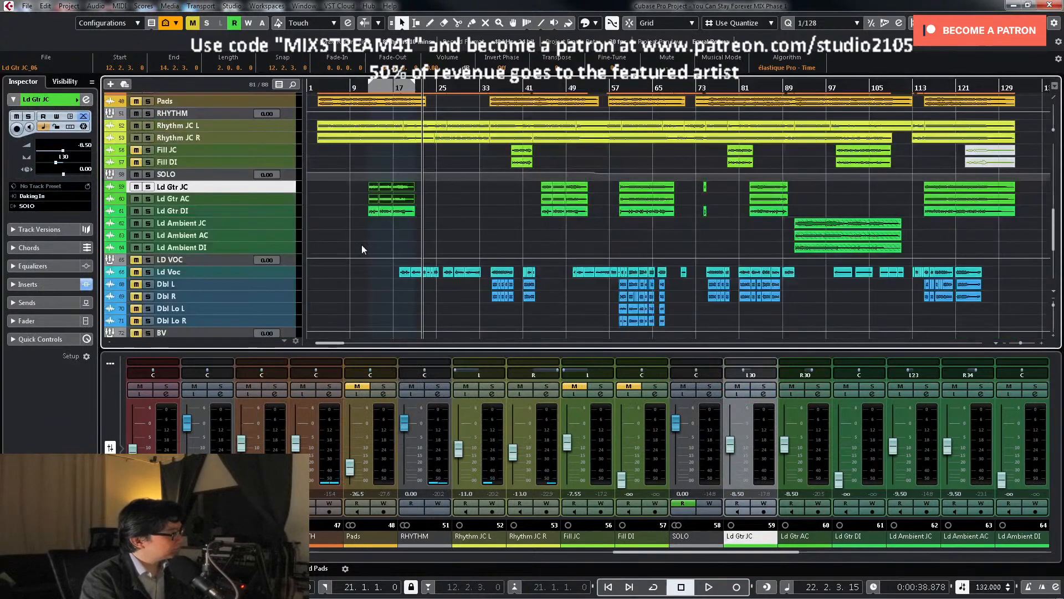
left_click(110, 177)
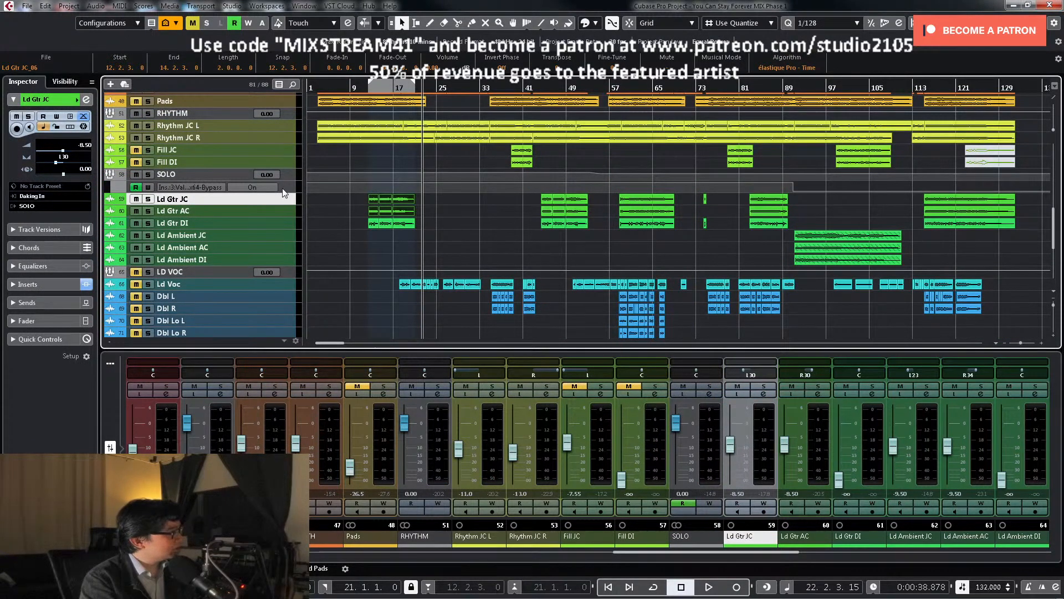
left_click(290, 191)
left_click_drag(289, 190, 289, 213)
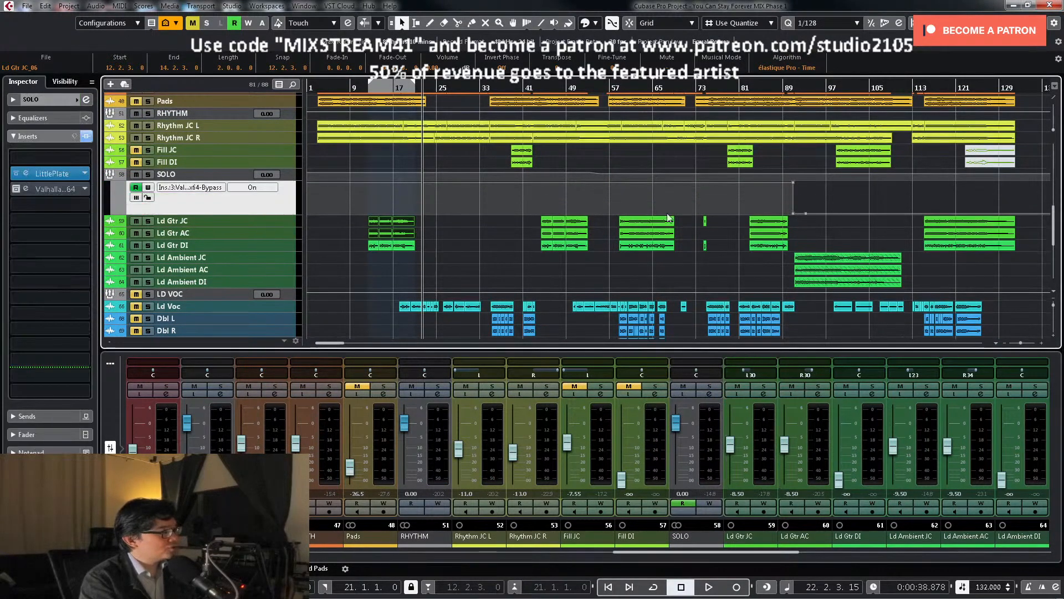
Step: Place the cursor in bar 89 at the end of the Ld Gtr clips and further enlarge the SOLO group's bypass automation lane
left_click(789, 88)
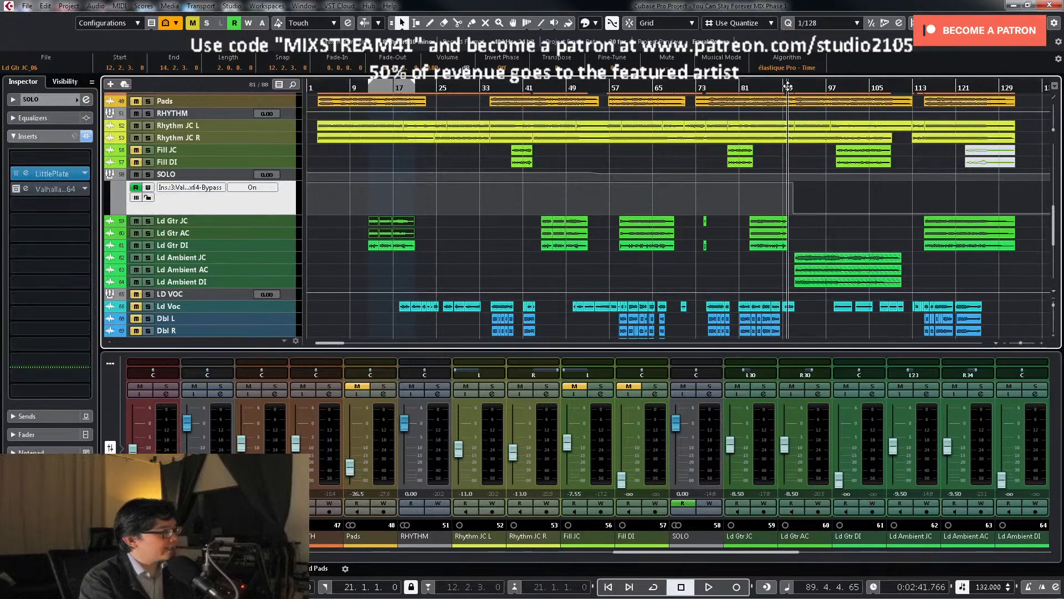
key("h")
key("h")
key("h")
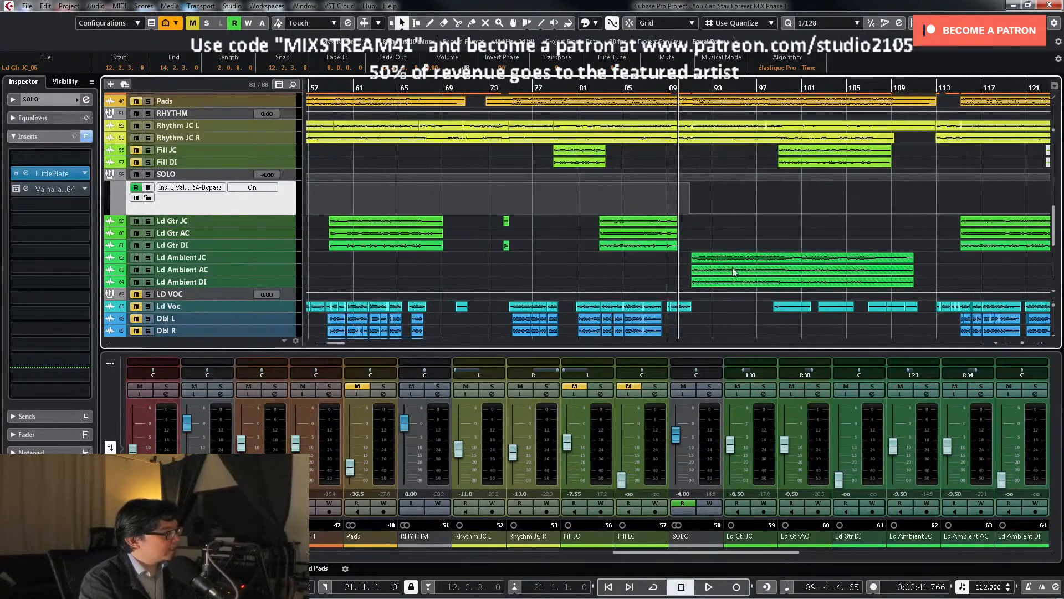
key("g")
key("g")
key("g")
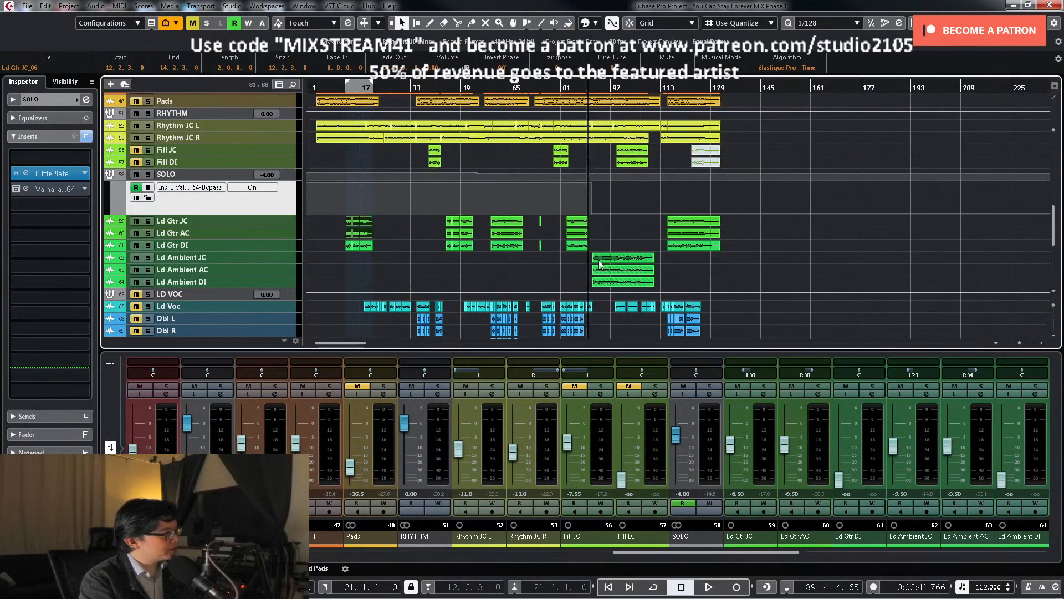
key("h")
key("h")
key("h")
key("h")
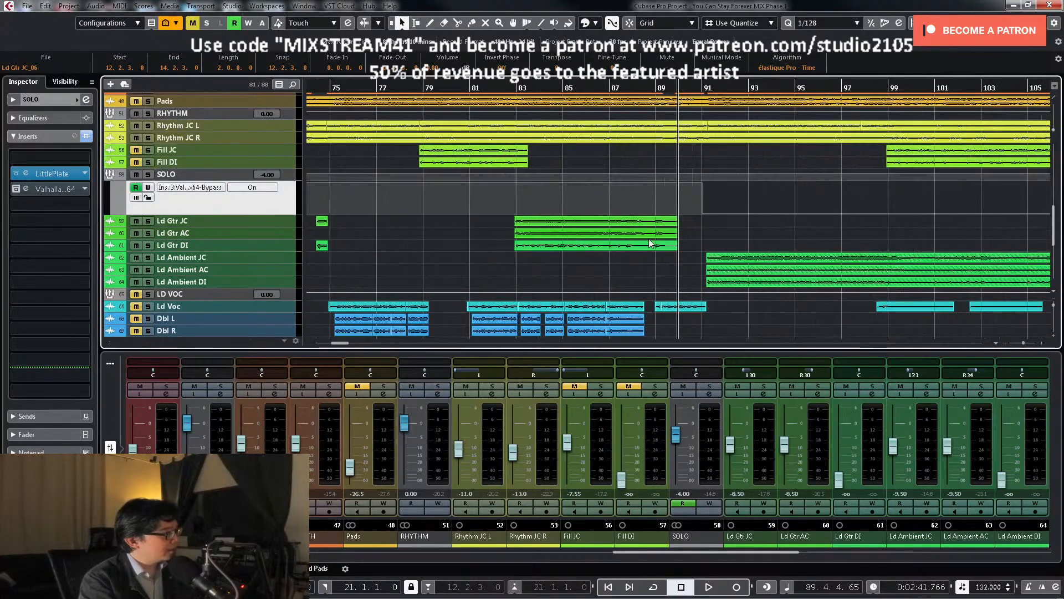
key("g")
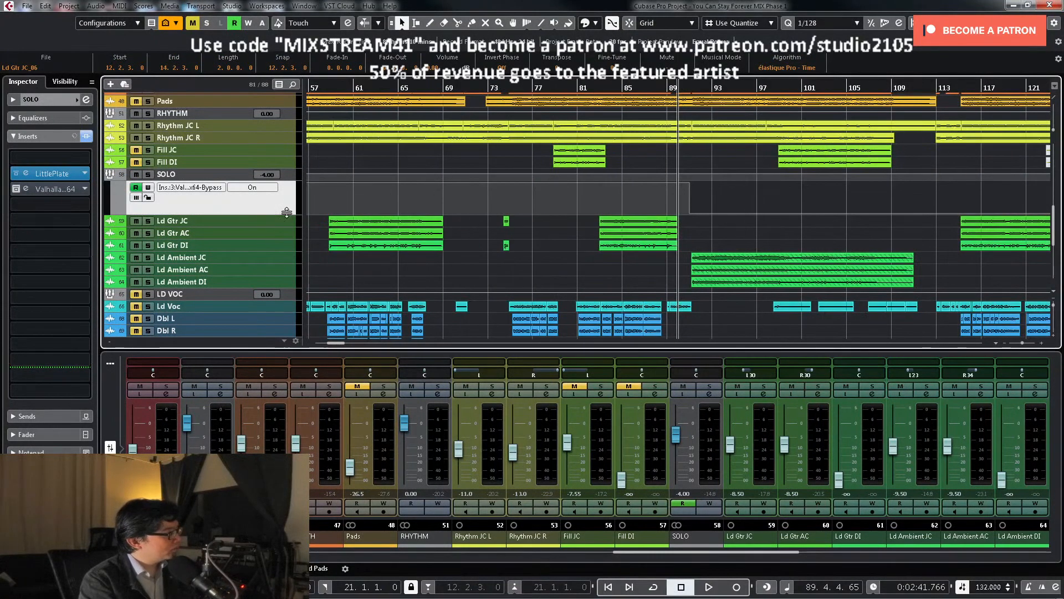
left_click_drag(286, 212, 287, 256)
scroll(717, 204, "down", 1)
scroll(387, 174, "up", 1)
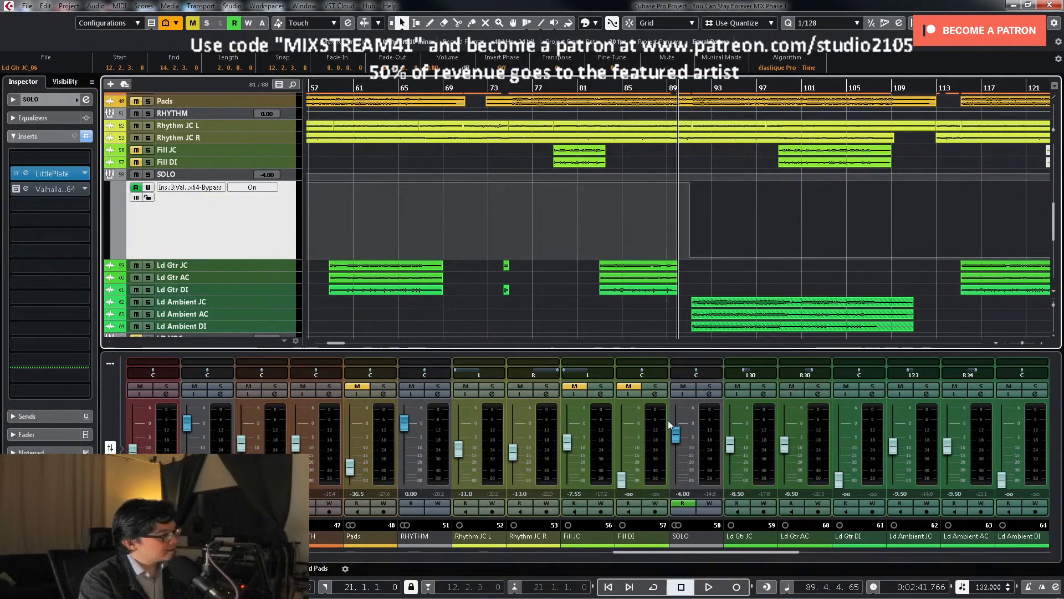
Step: Inspect the ValhallaSupermassive insert's settings on the SOLO group
left_click(710, 394)
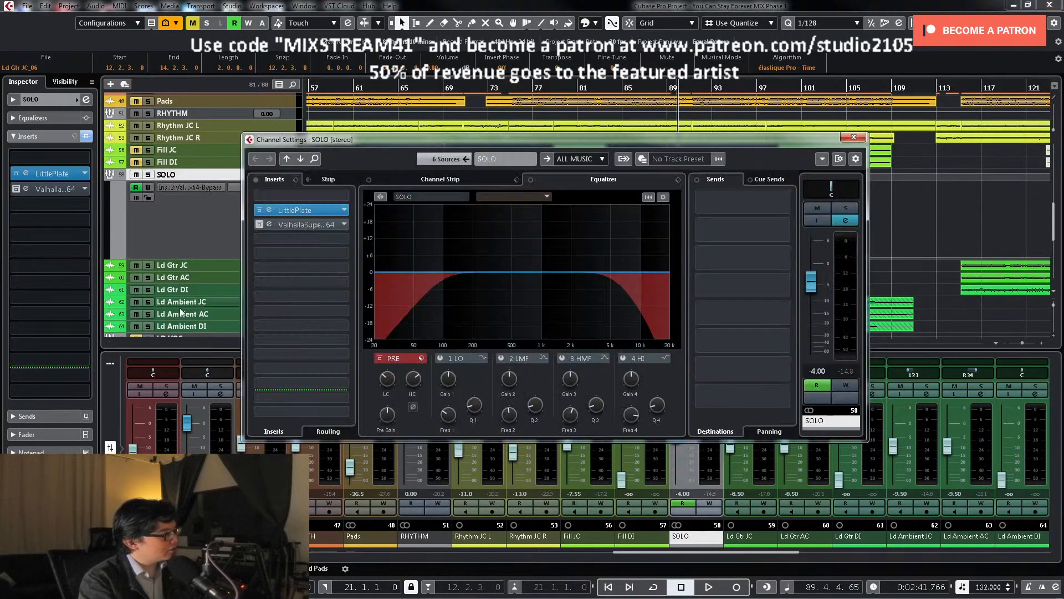
left_click(311, 226)
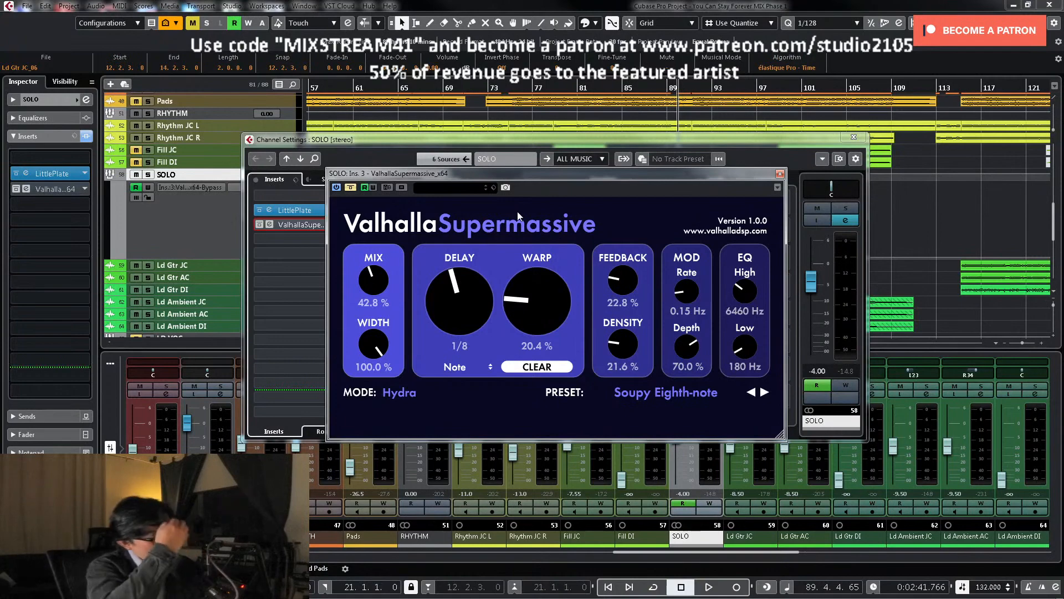
left_click(780, 174)
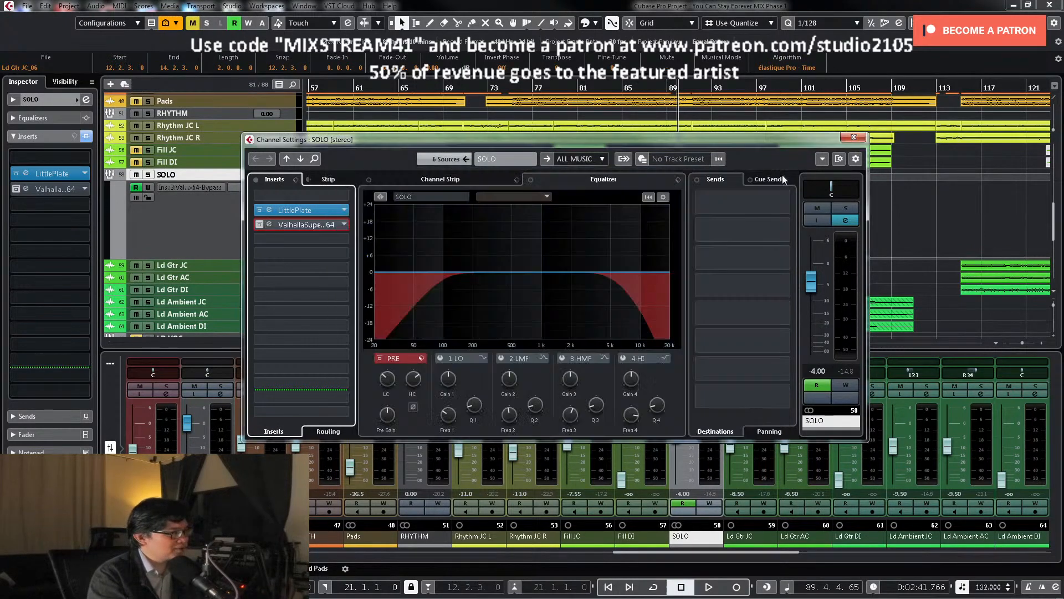
left_click(853, 138)
Step: Play the soloed SOLO group from bar 89 into the Ld Ambient part, check its channel settings, and unsolo it
scroll(791, 216, "down", 2)
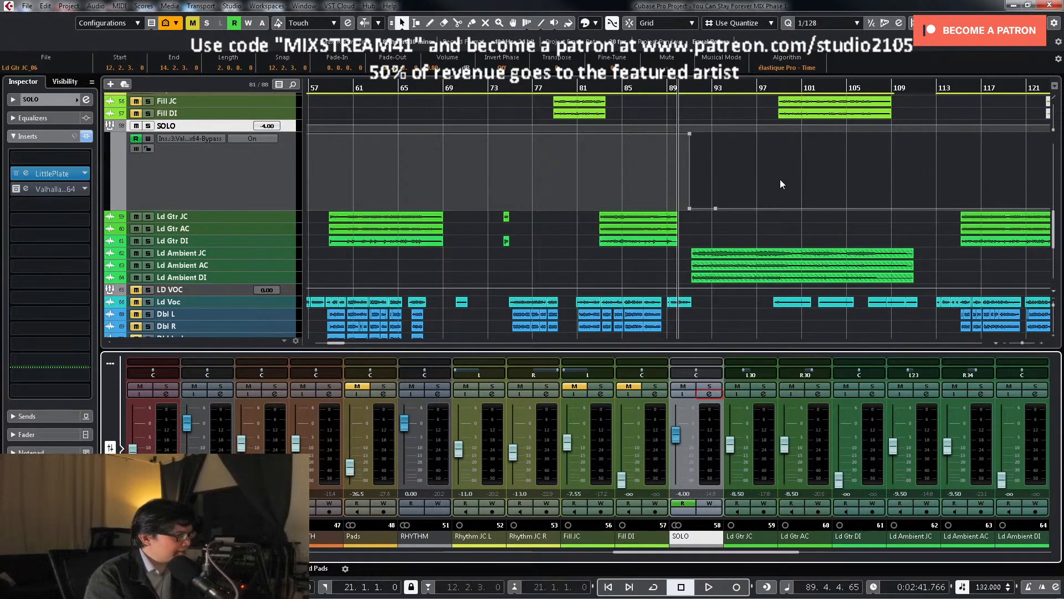
key("space")
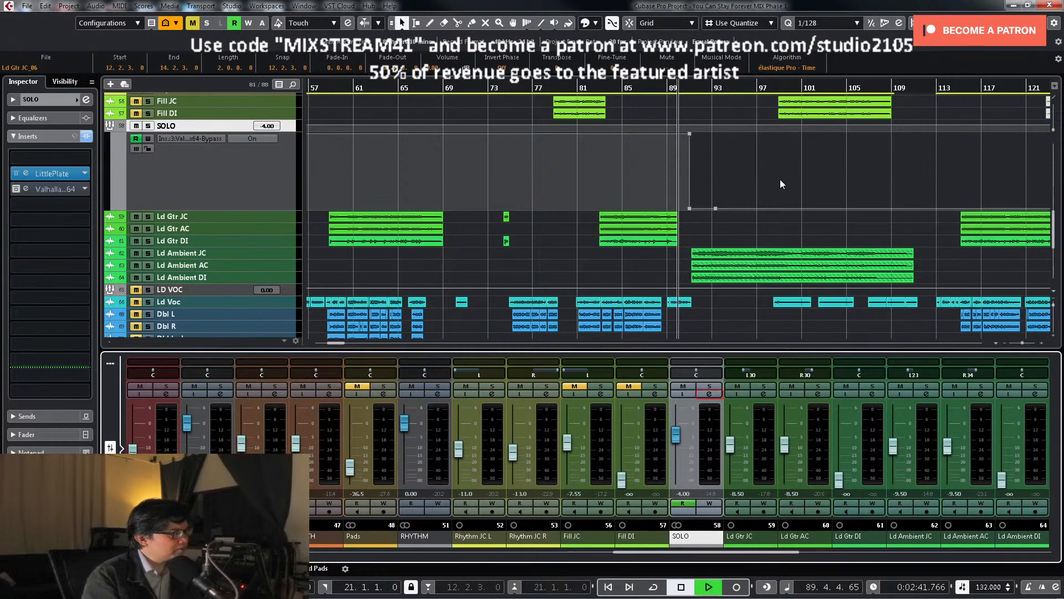
left_click(709, 386)
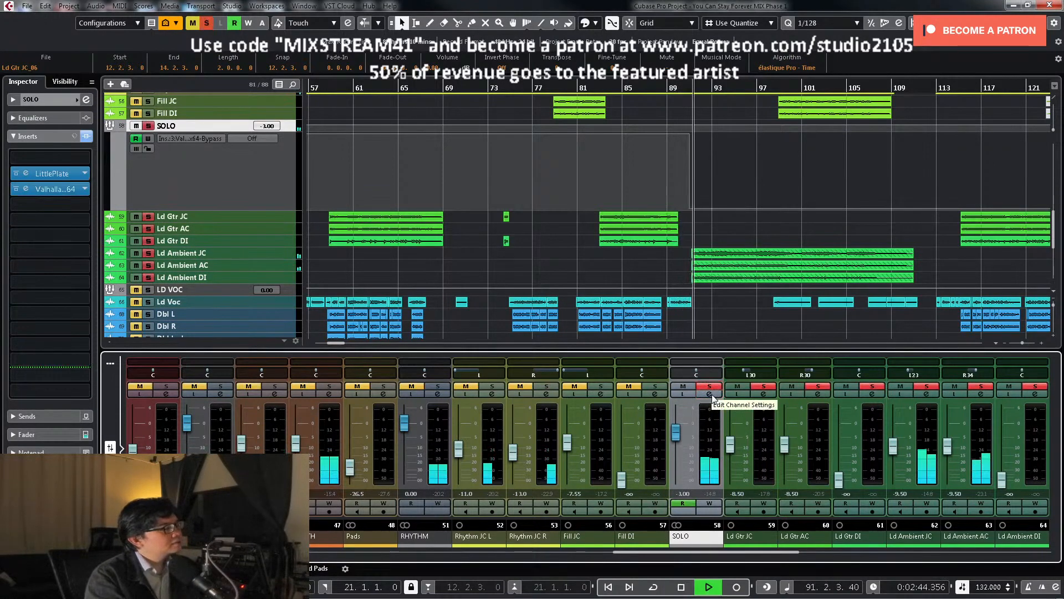
left_click(709, 394)
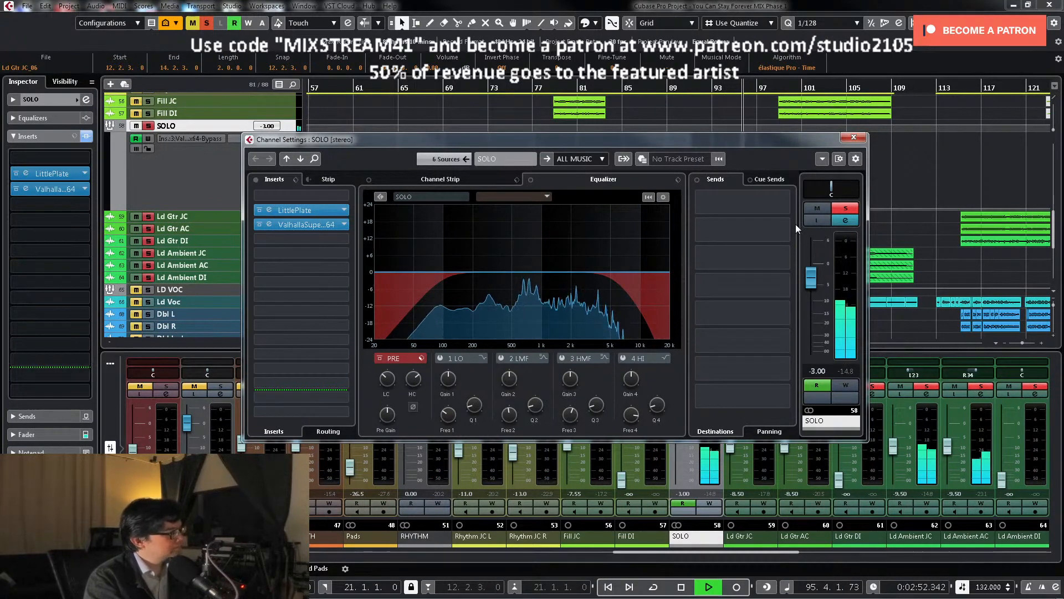
left_click(853, 138)
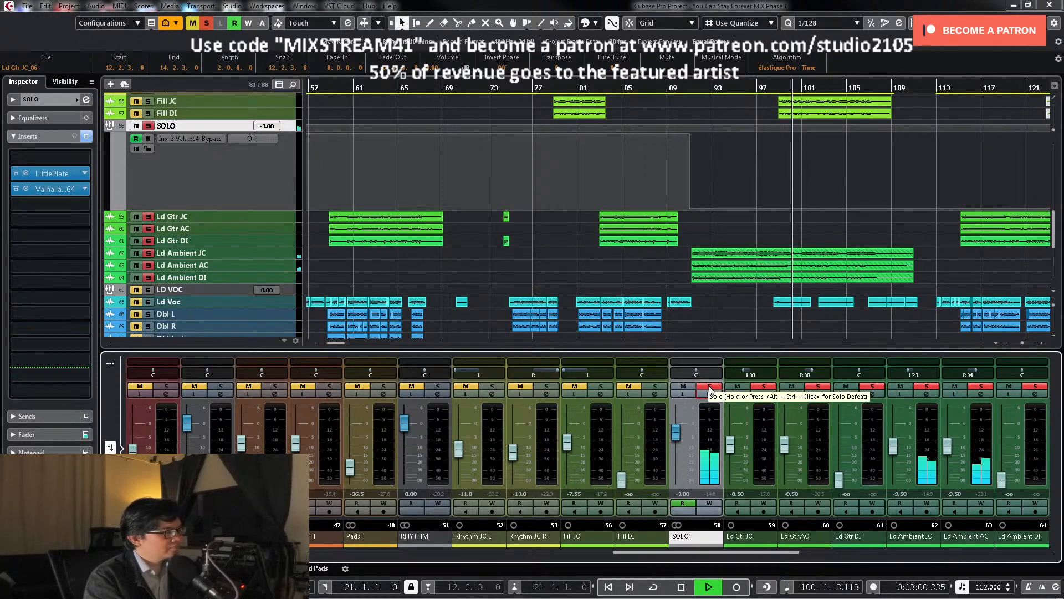
key("space")
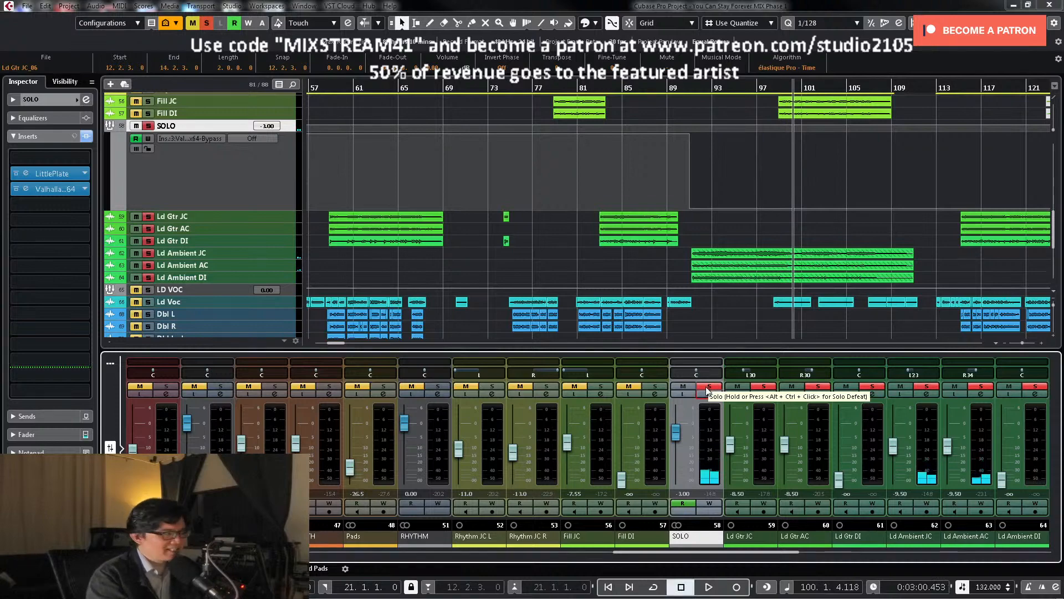
left_click(708, 387)
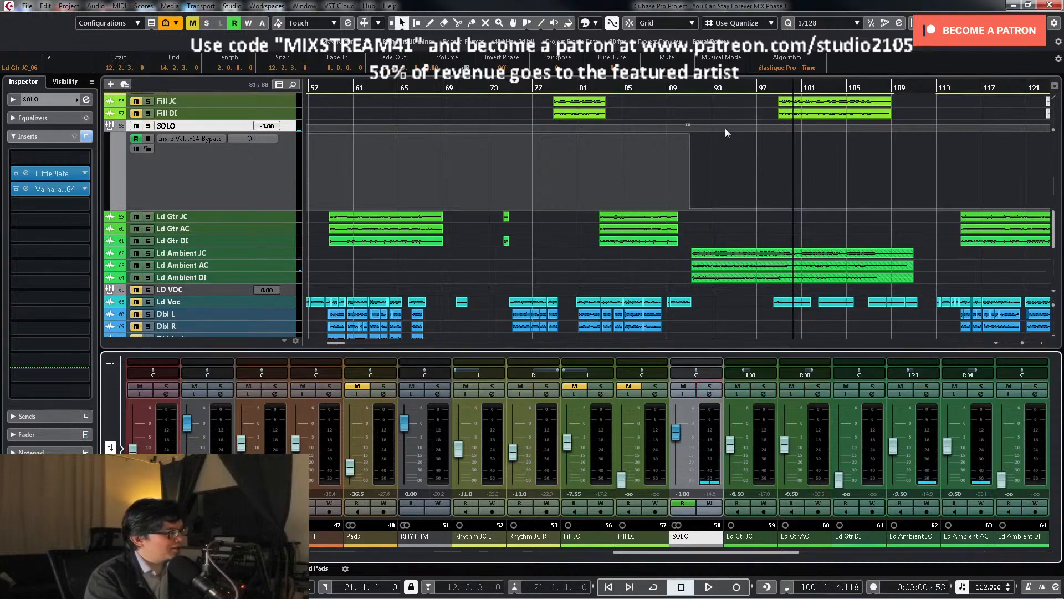
Step: Check the SOLO group's inserts and channel settings at bar 90, just before the Ld Ambient part
left_click(688, 89)
left_click(707, 395)
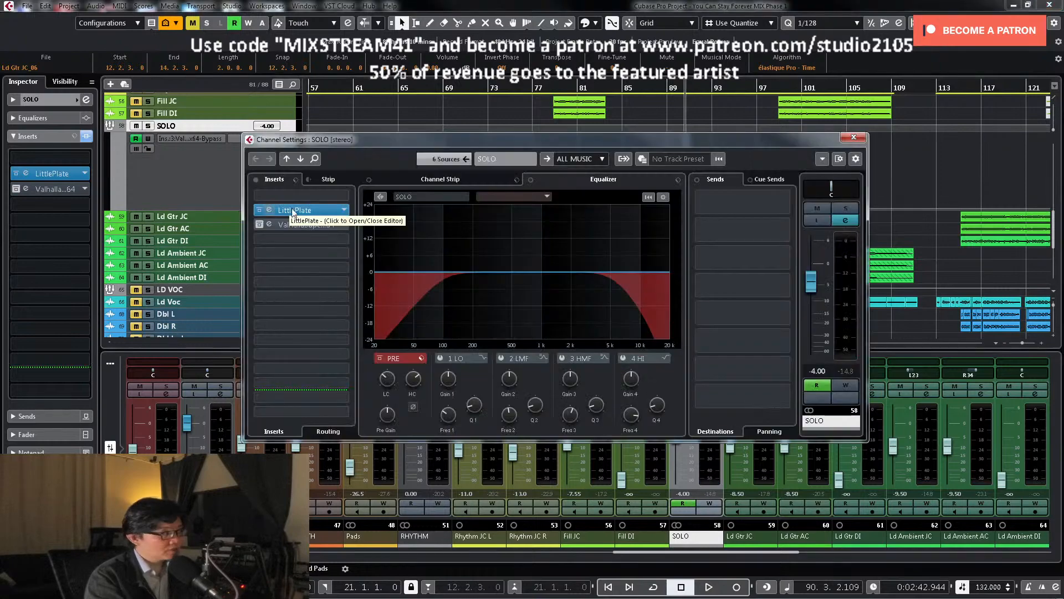
left_click(863, 140)
Step: Play the full mix from bar 88 into the Ld Ambient part and shrink the SOLO group's bypass automation lane
left_click(681, 86)
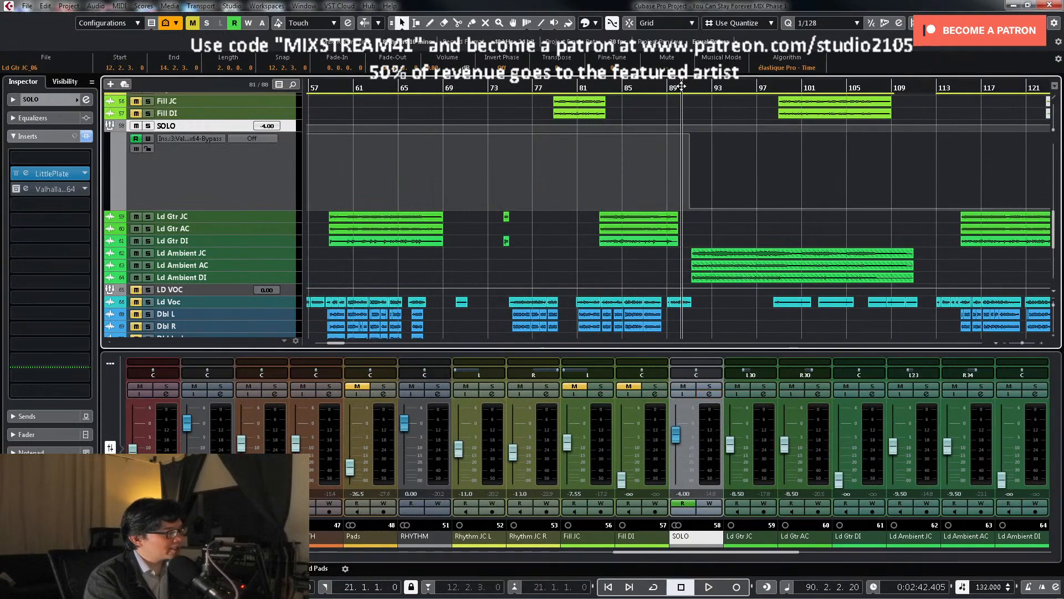
left_click(654, 87)
key("space")
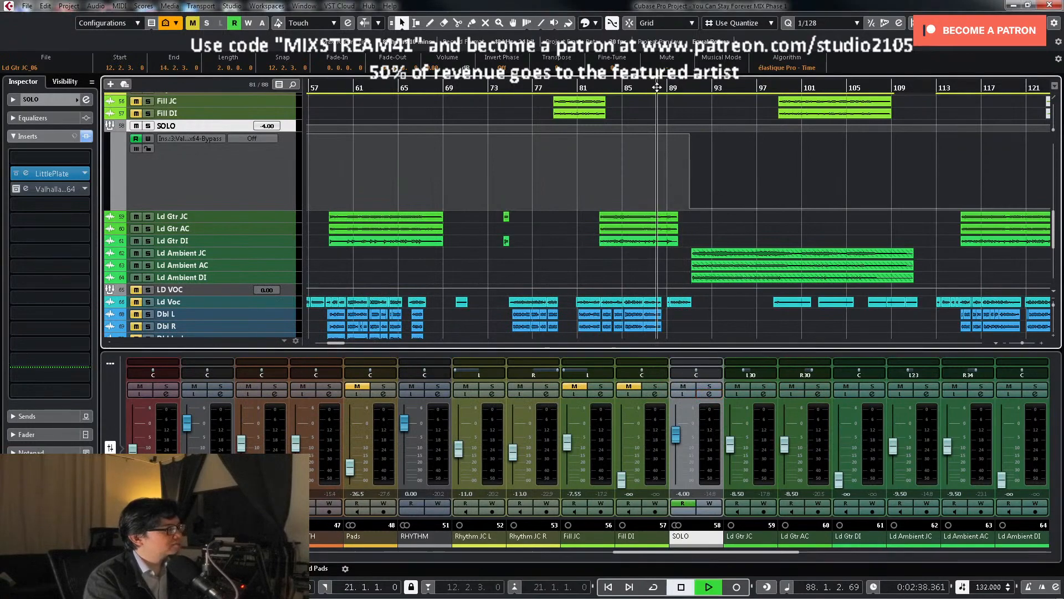
key("g")
left_click(270, 175)
key("z")
key("z")
scroll(907, 188, "up", 2)
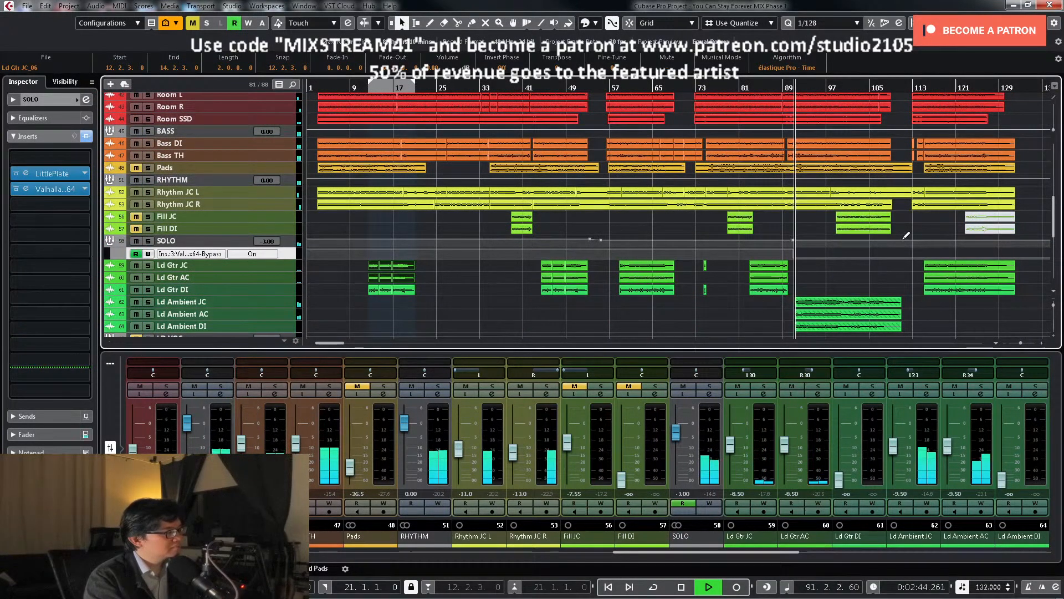
scroll(903, 236, "down", 2)
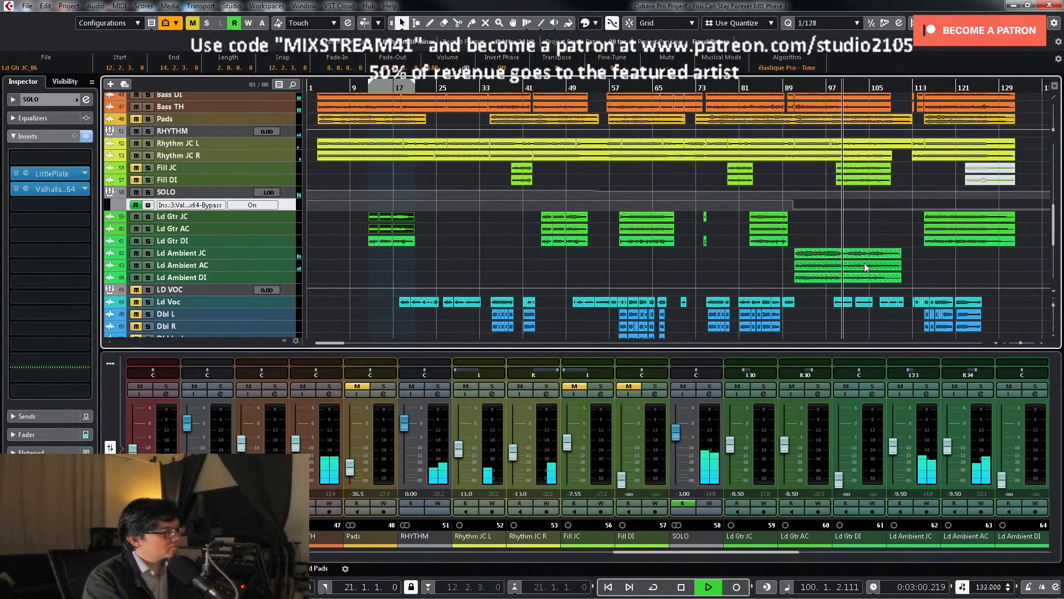
key("space")
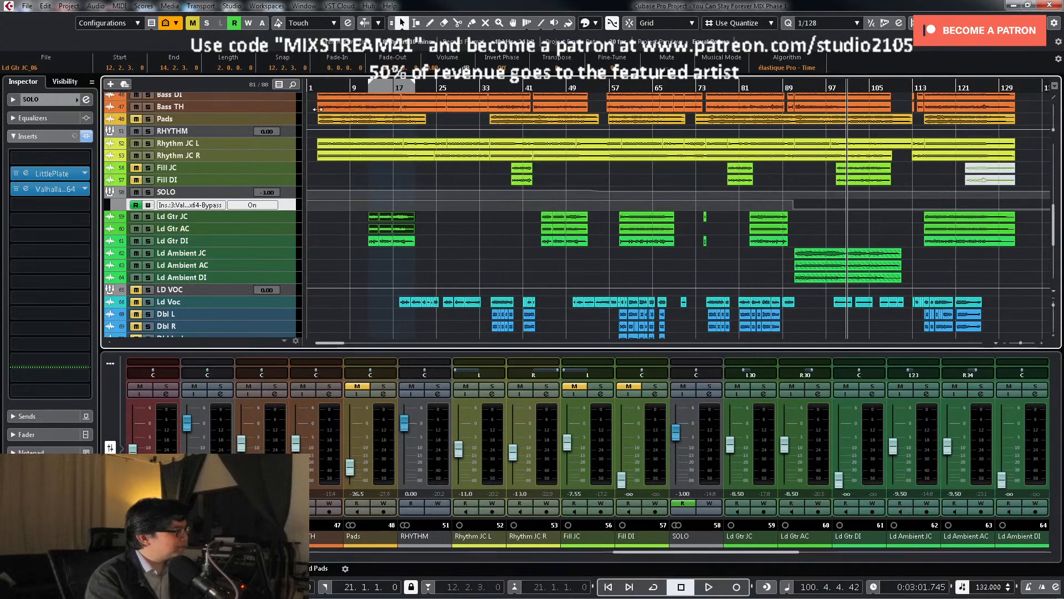
Step: Place the cursor near bar 27 and inspect the BASS group's inserts and EQ in its channel settings
left_click(314, 88)
scroll(637, 196, "up", 5)
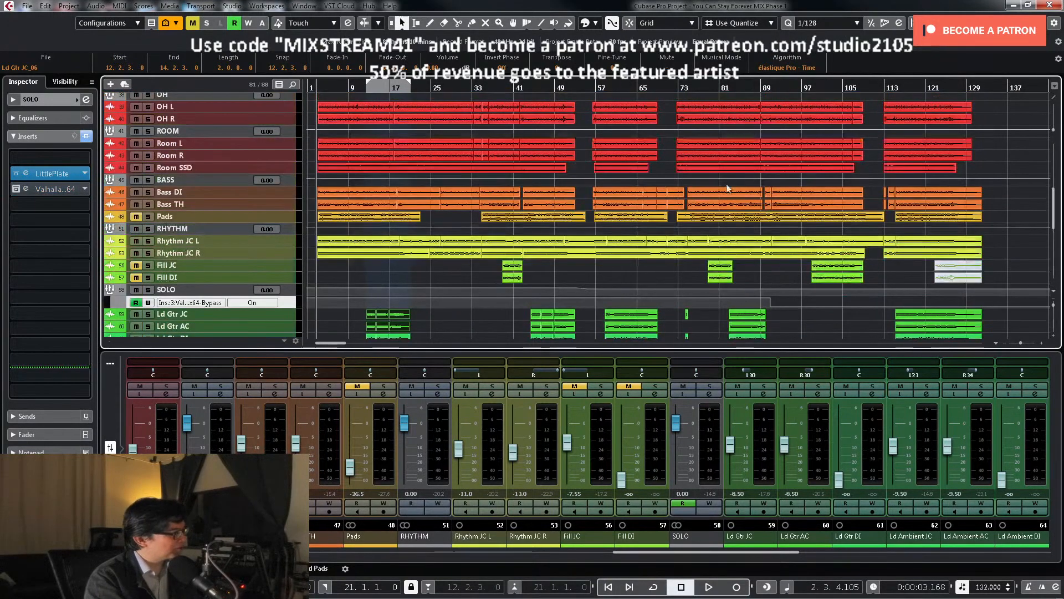
scroll(770, 175, "up", 2)
scroll(765, 175, "down", 9)
scroll(755, 178, "up", 5)
left_click(446, 88)
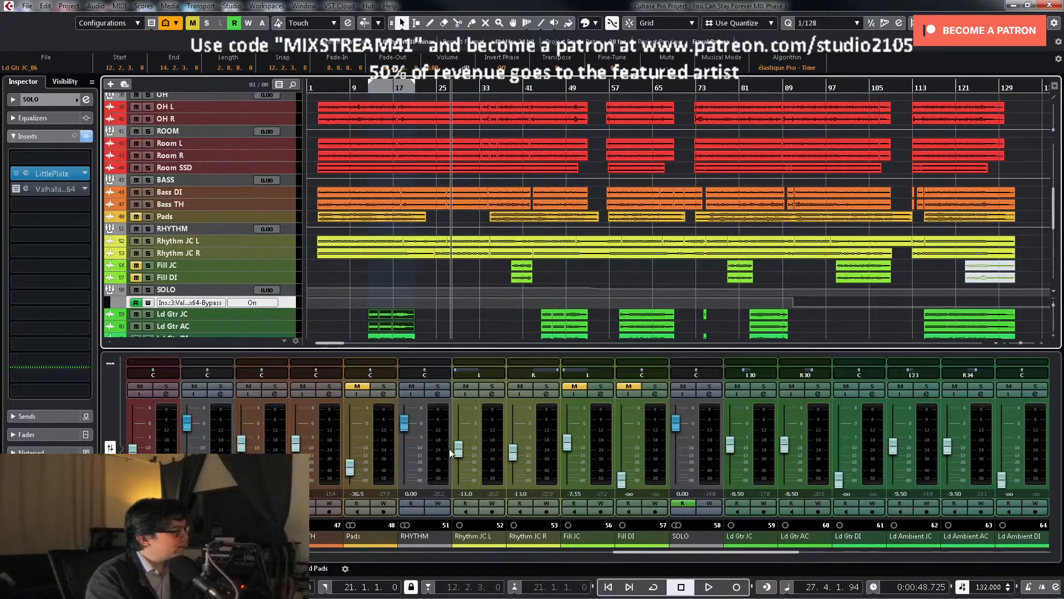
left_click(220, 393)
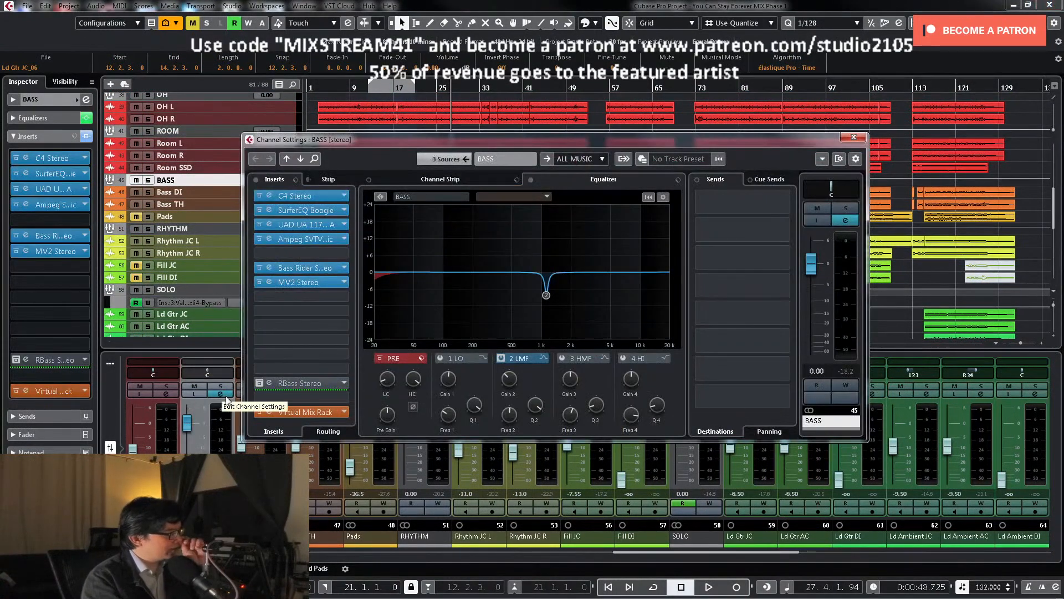
left_click(854, 136)
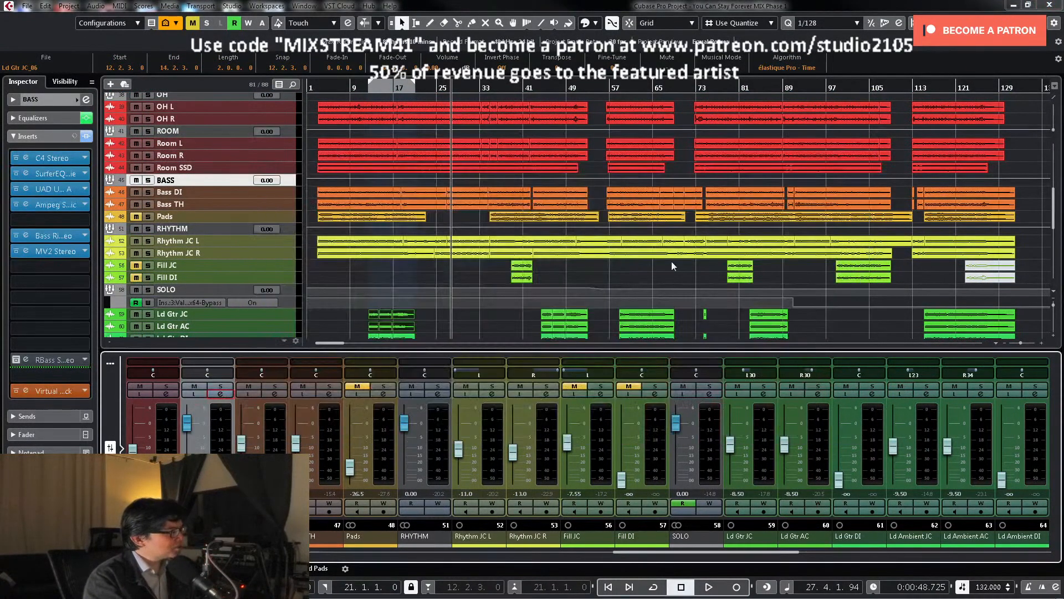
Step: Look over the guitar, vocal, choir and drum tracks around bar 33 and briefly play from there
scroll(681, 258, "down", 4)
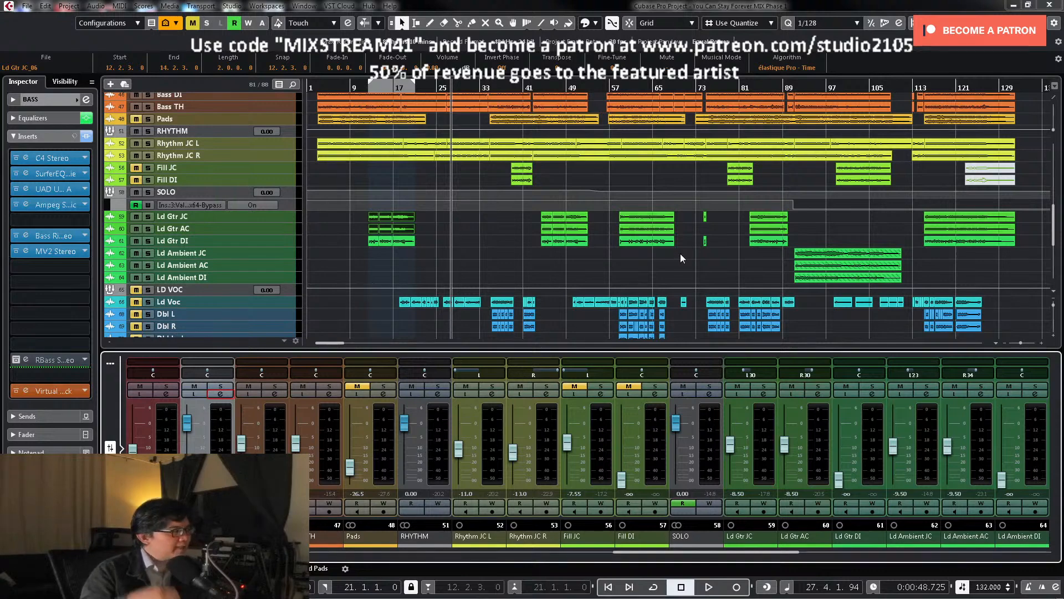
left_click(482, 87)
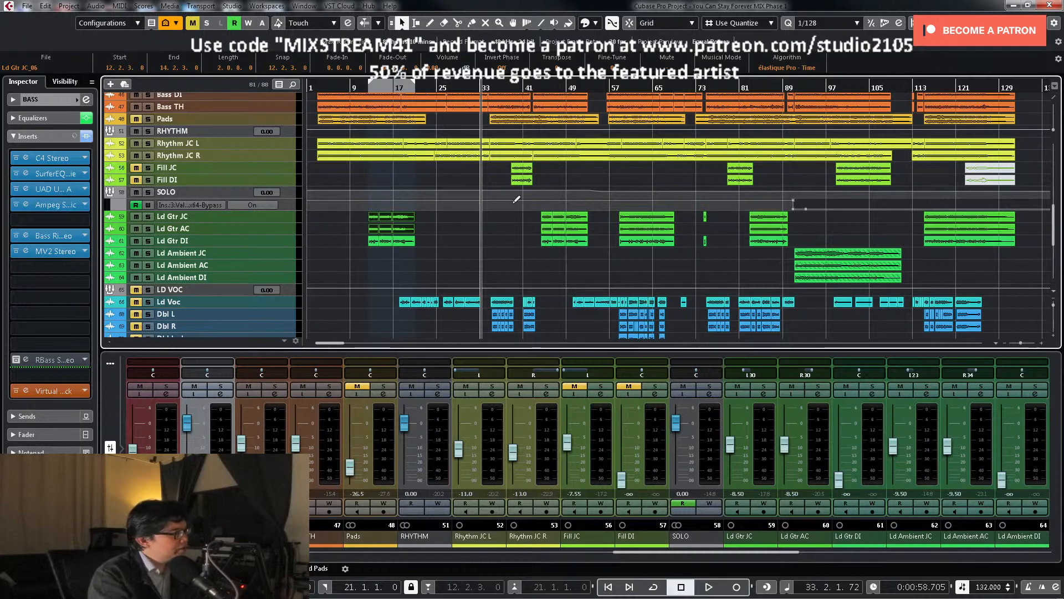
scroll(459, 202, "up", 3)
scroll(557, 199, "down", 8)
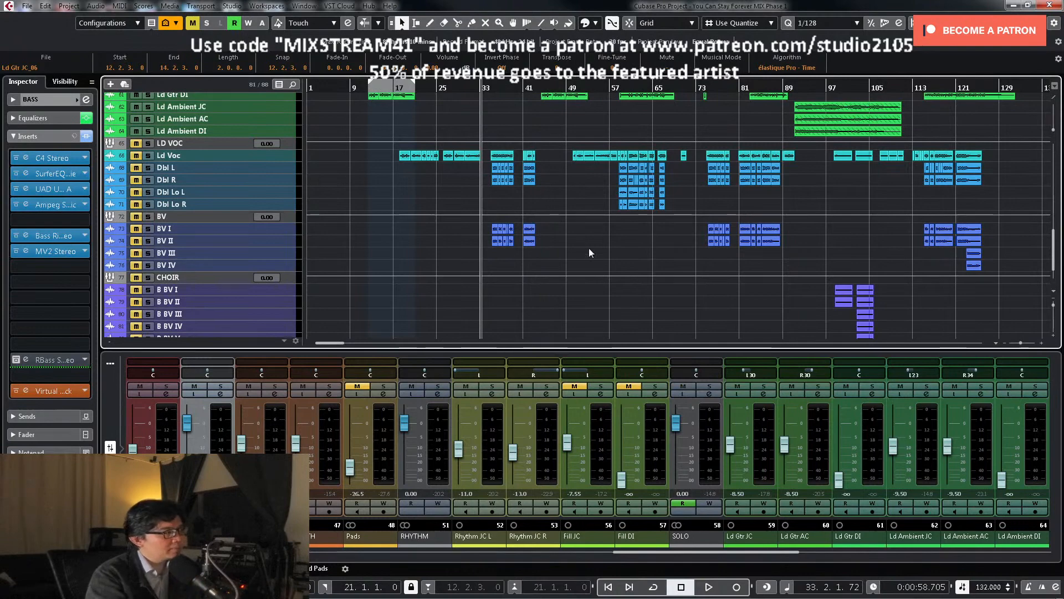
scroll(599, 255, "up", 5)
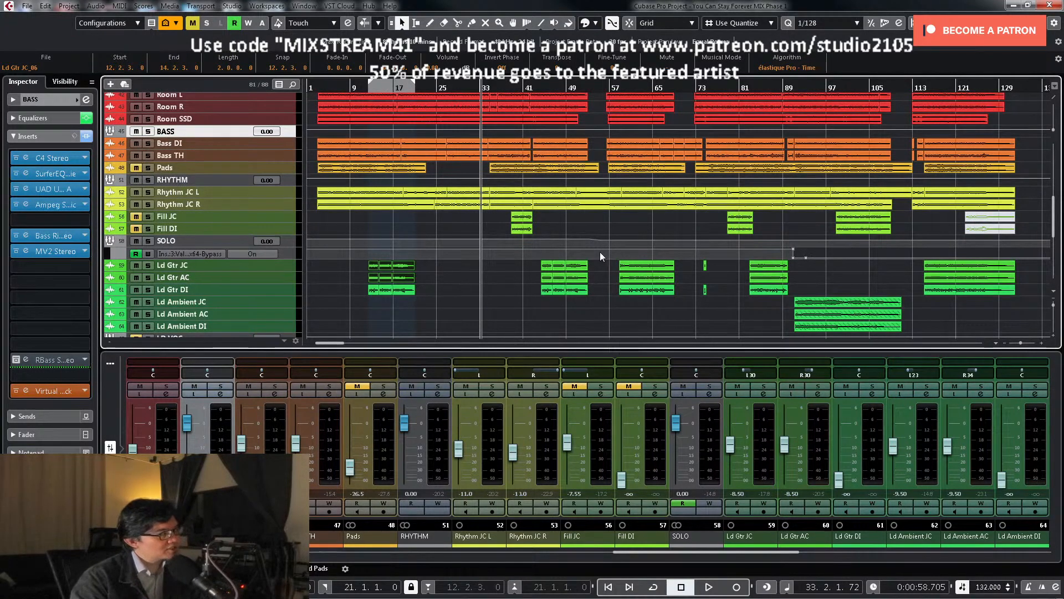
scroll(561, 194, "up", 3)
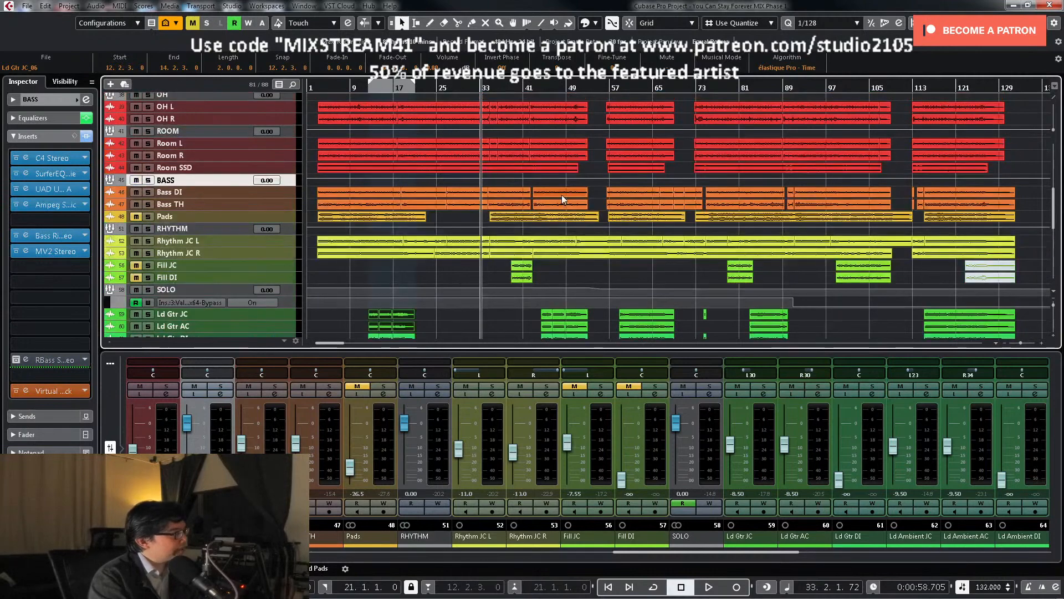
key("space")
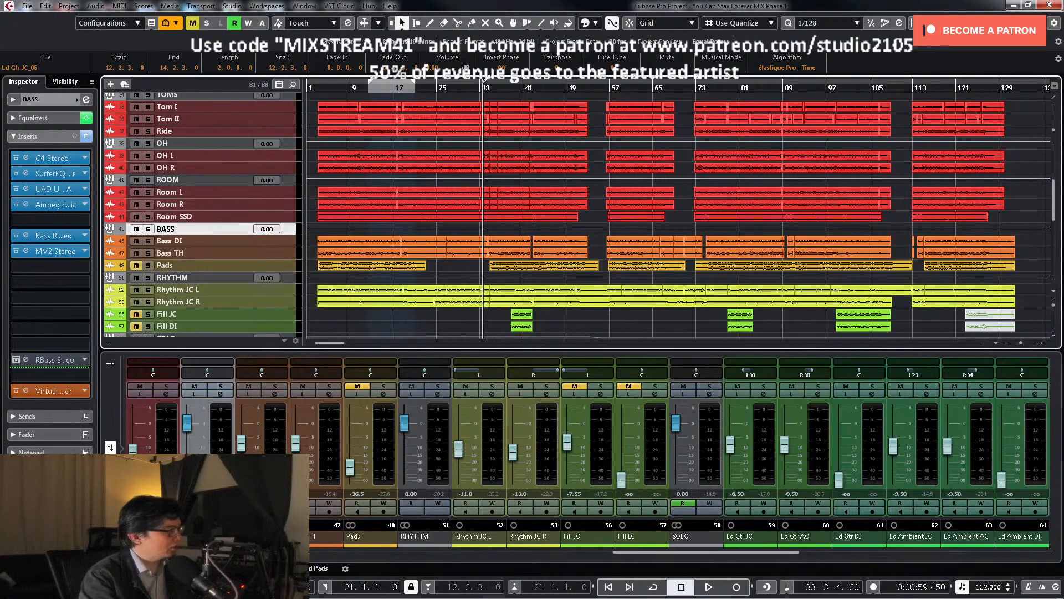
Step: At bar 32, open the BASS group's channel settings and set the EQ low band's gain to 1.0 dB, leaving the band switched off
left_click(477, 86)
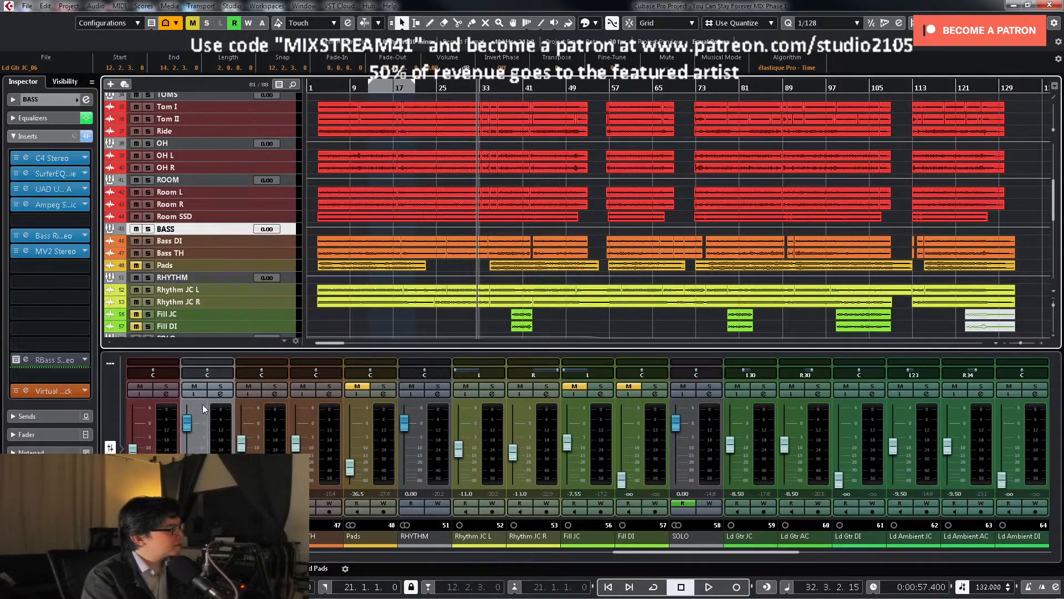
left_click(220, 394)
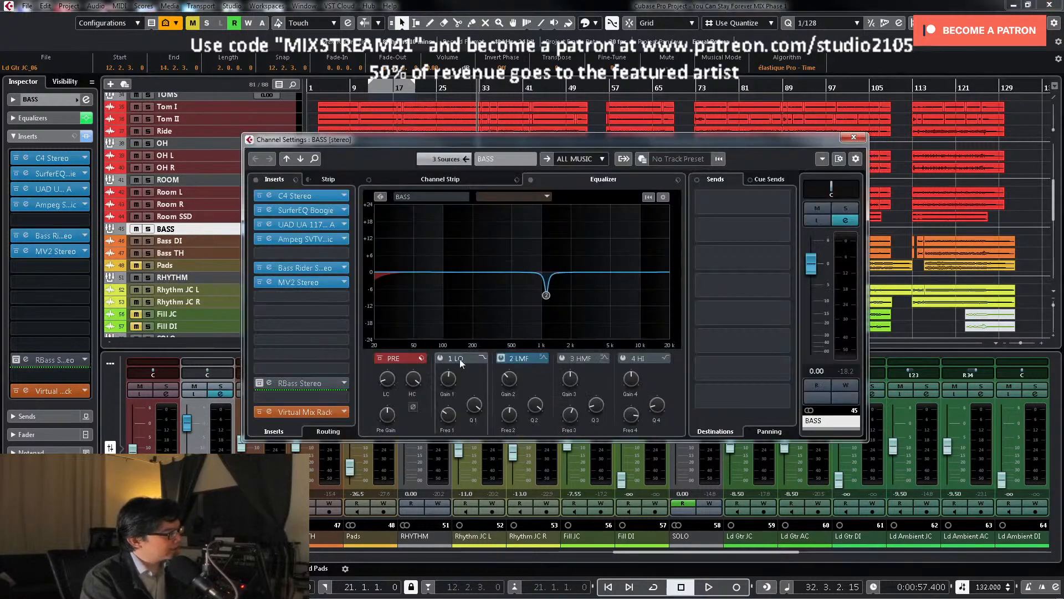
left_click_drag(624, 141, 791, 187)
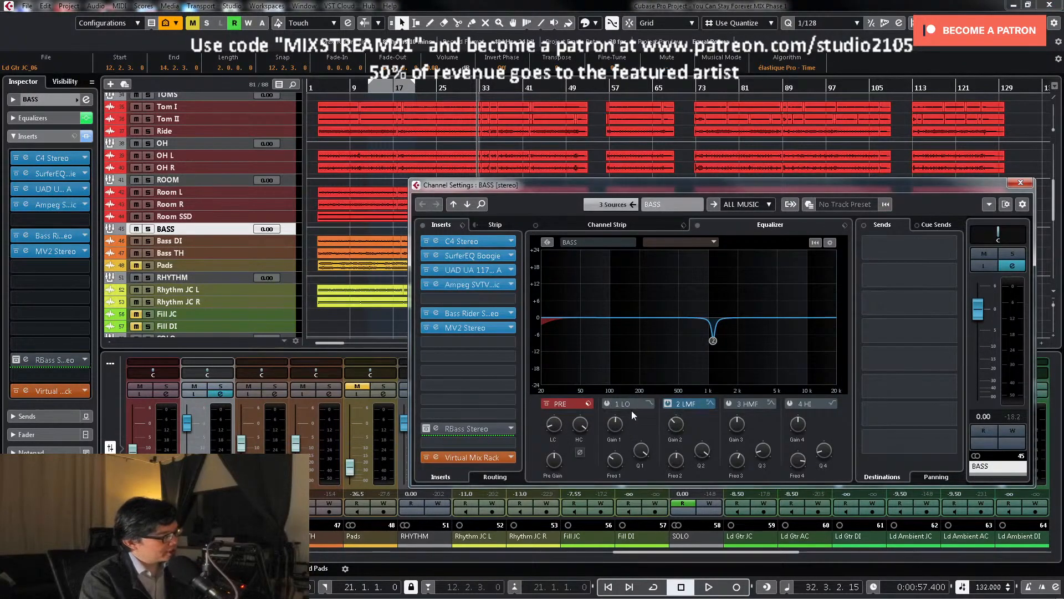
left_click_drag(667, 183, 647, 160)
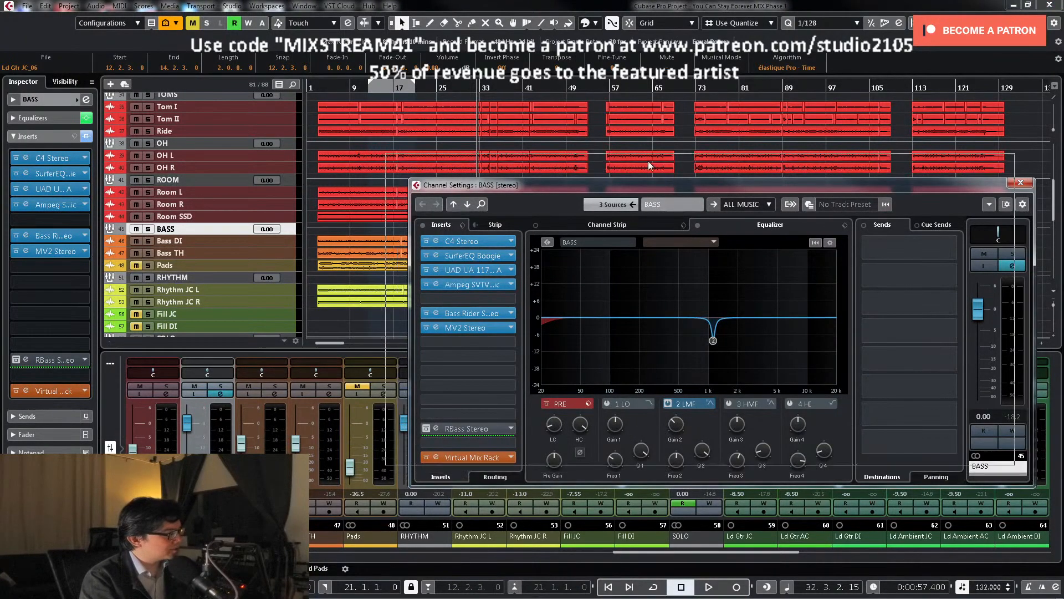
left_click(585, 378)
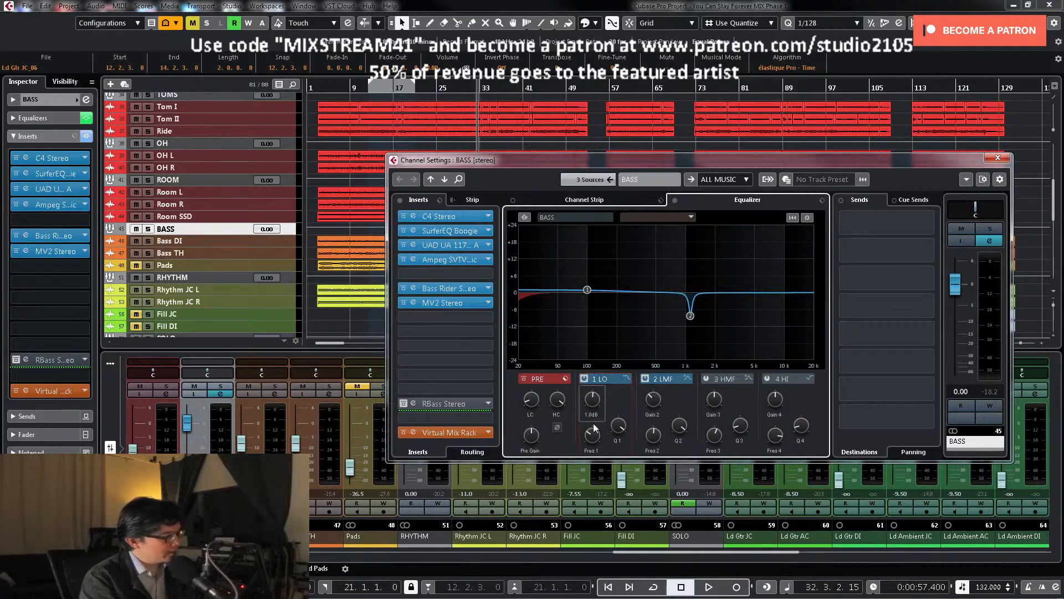
left_click(585, 379)
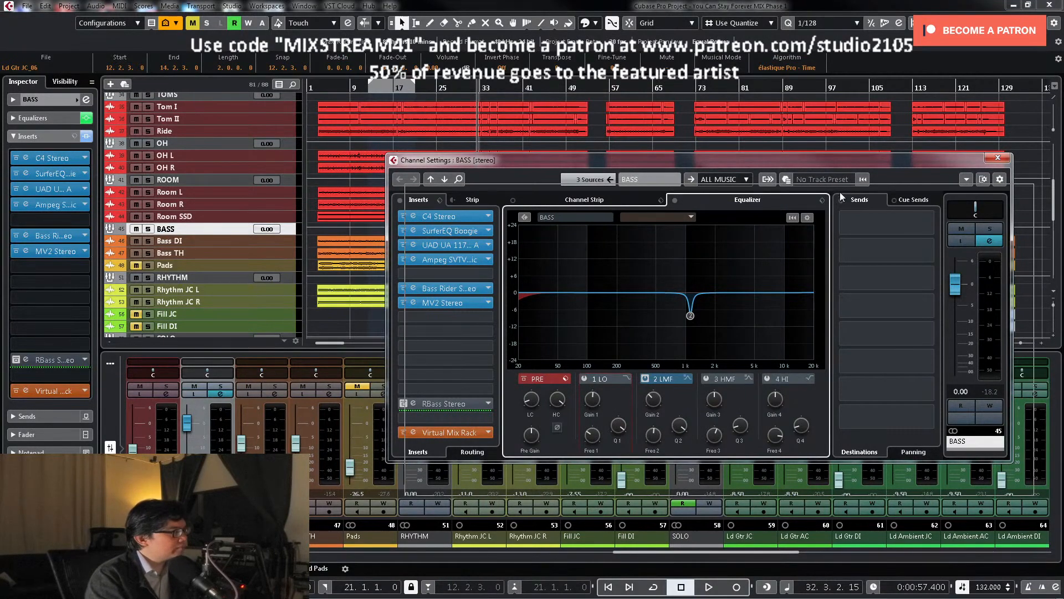
left_click_drag(819, 161, 721, 202)
Step: While playing from bar 32, write automation that switches the BASS group's EQ low band on in bar 34, and close its settings
key("space")
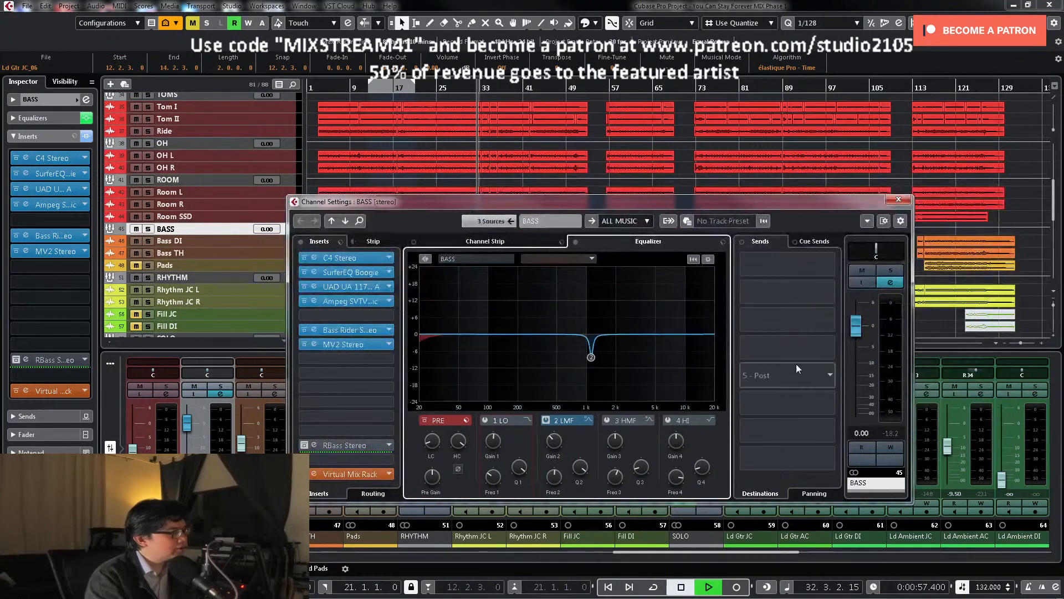
left_click(884, 447)
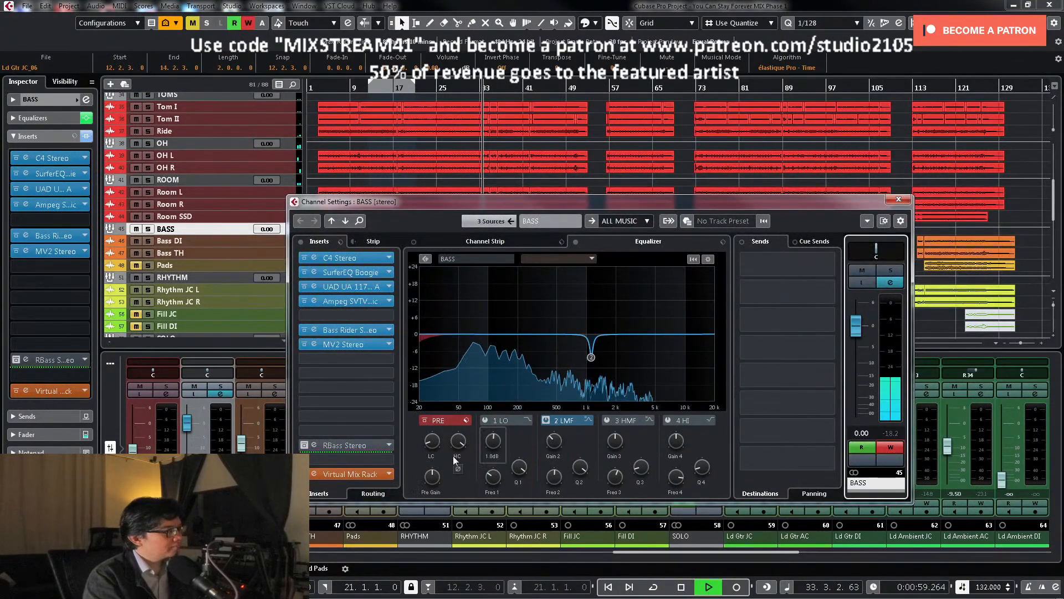
left_click(486, 421)
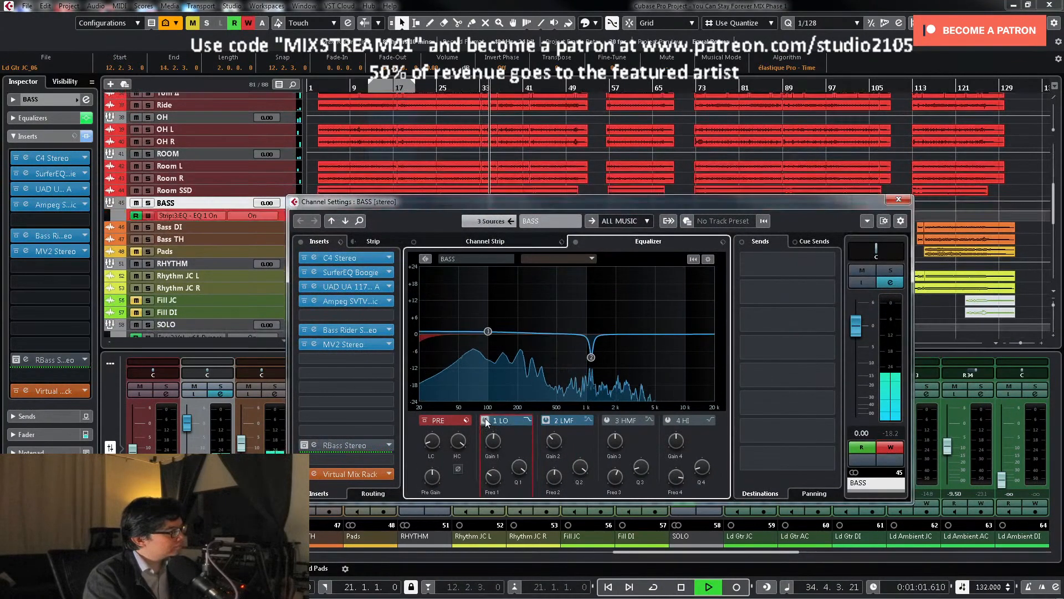
left_click(883, 448)
left_click(898, 200)
Step: Enlarge the BASS and Bass DI tracks around the new EQ automation, making the Bass DI track the tallest
left_click(288, 217)
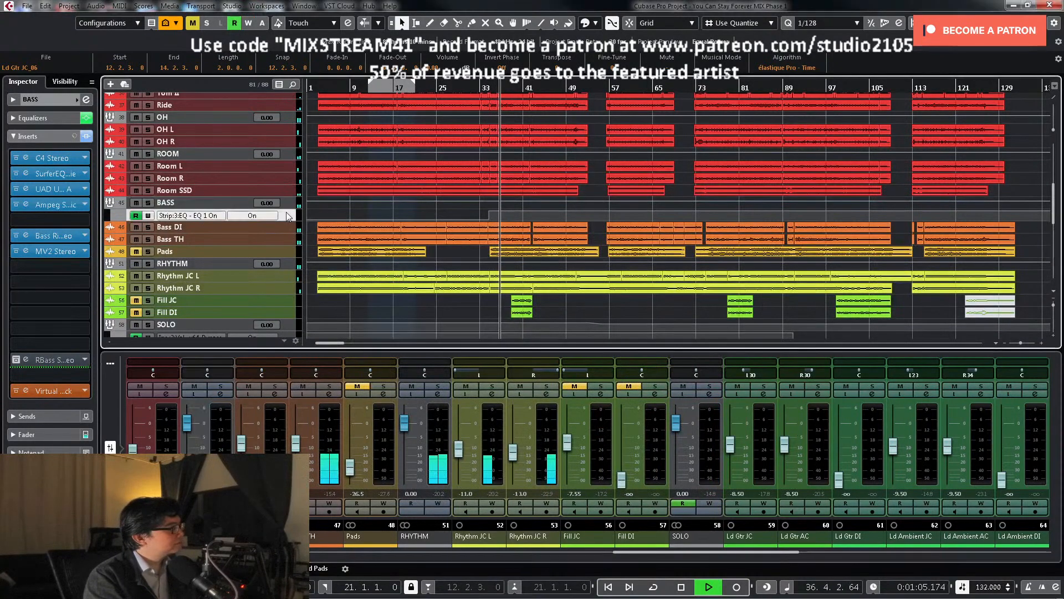
left_click(288, 227)
left_click(288, 204, "shift")
key("alt+Down")
key("h")
key("h")
key("h")
key("h")
key("h")
key("h")
key("h")
key("h")
key("h")
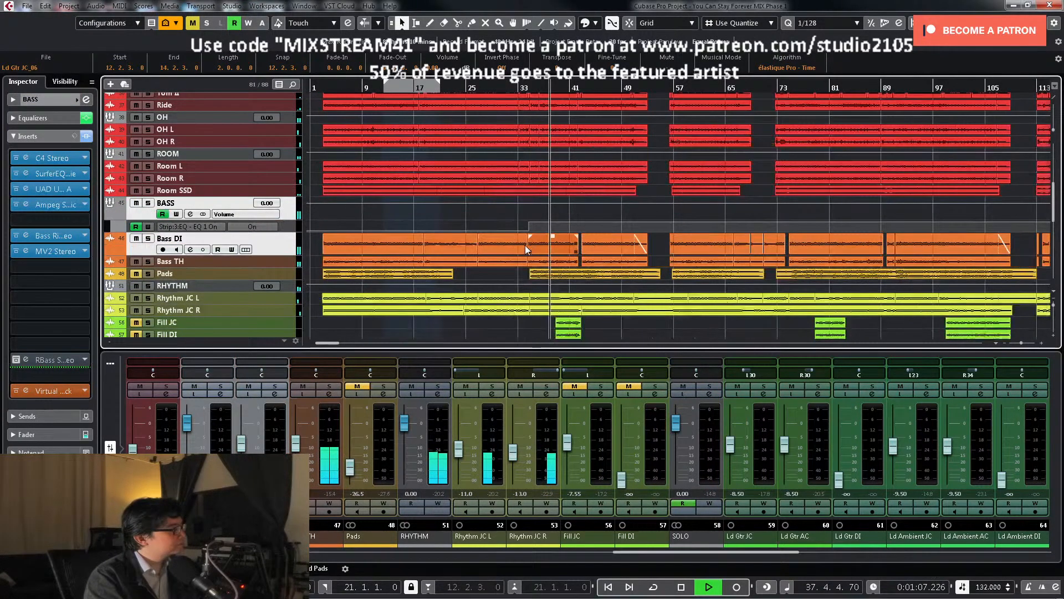
left_click(278, 249)
key("alt+Down")
key("alt+Down")
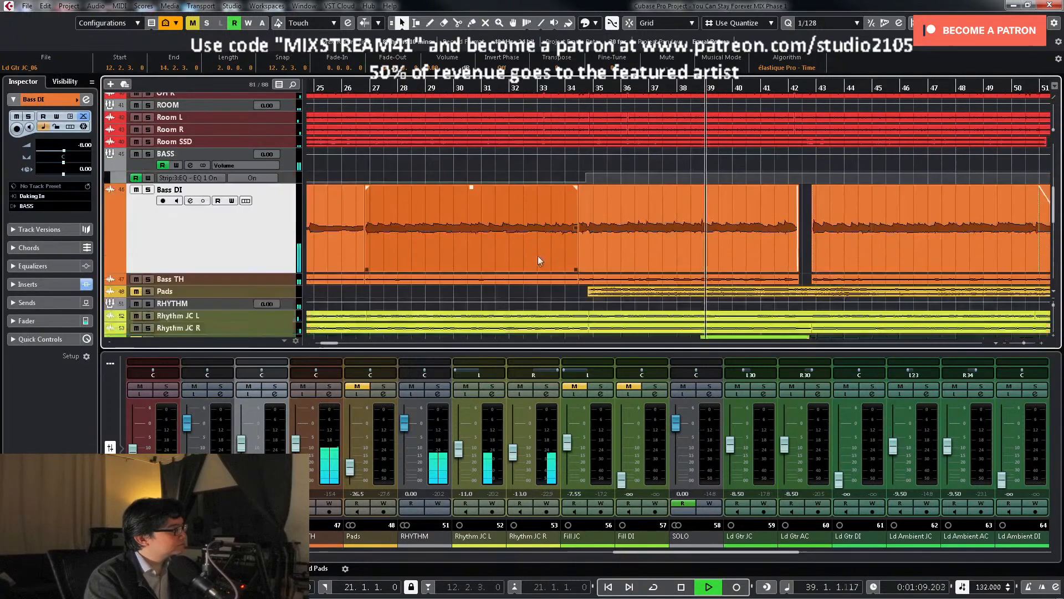
Step: Examine the Bass DI waveform against the EQ low band automation while playback continues to bar 43
key("h")
key("h")
key("h")
key("h")
key("h")
key("h")
left_click_drag(327, 343, 315, 343)
key("g")
key("g")
key("g")
key("g")
key("g")
key("g")
key("g")
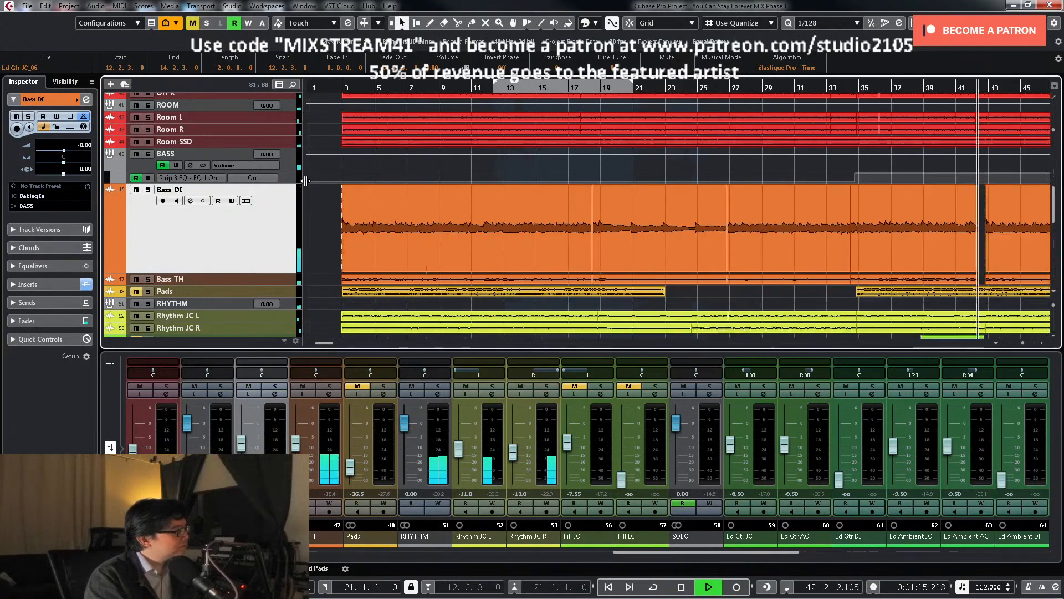
key("h")
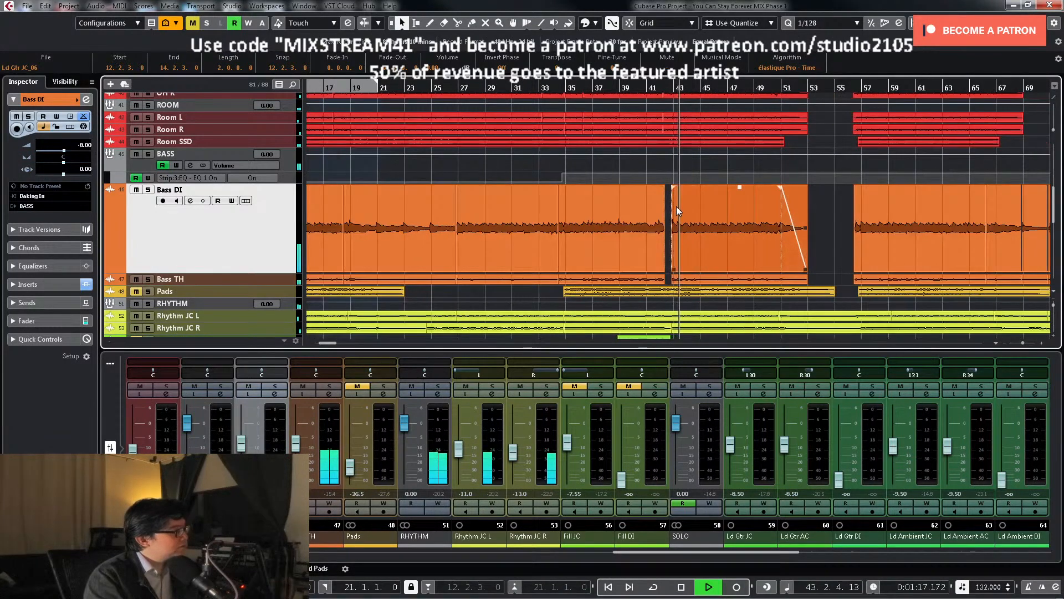
Step: Enlarge the BASS EQ automation and Bass DI lanes at bar 34 and move the switch-on point slightly later, towards the Pads clip's start
key("space")
left_click(563, 88)
key("h")
key("h")
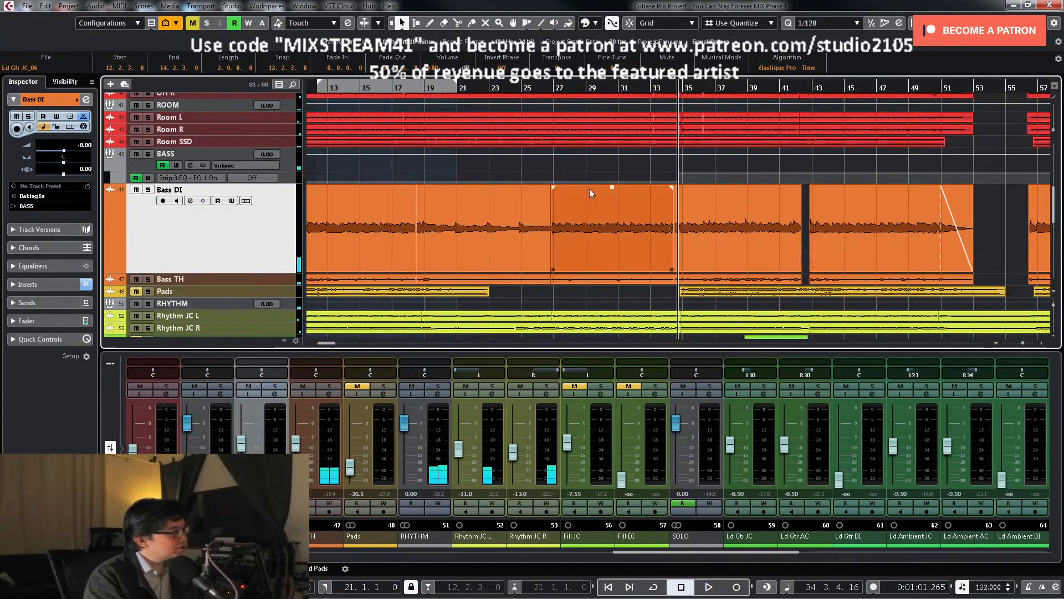
key("h")
key("h")
left_click_drag(286, 183, 288, 228)
key("h")
key("h")
key("h")
key("h")
left_click(256, 303)
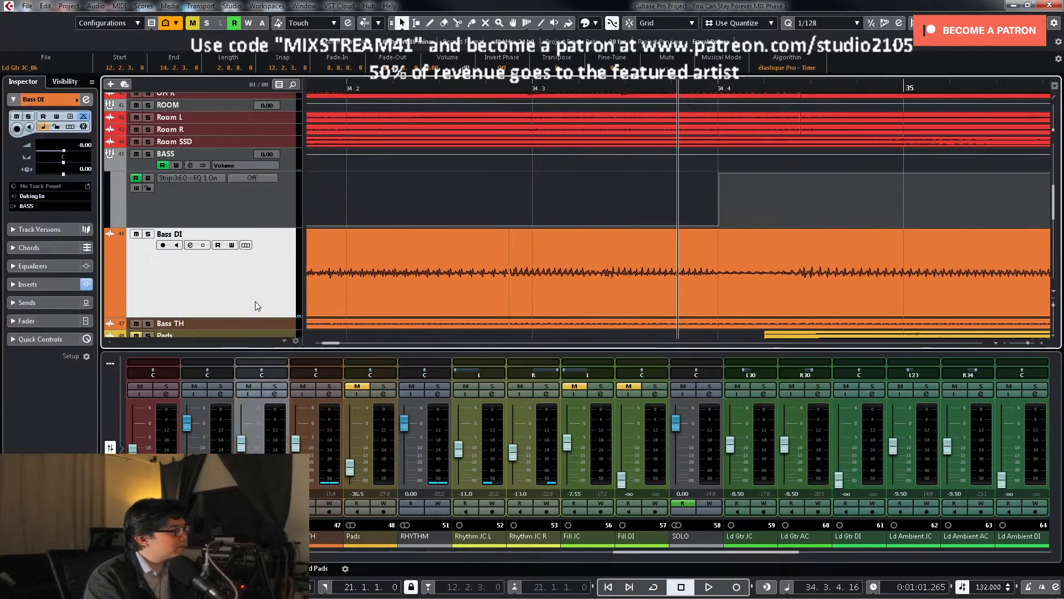
left_click_drag(278, 315, 279, 337)
scroll(367, 300, "down", 1)
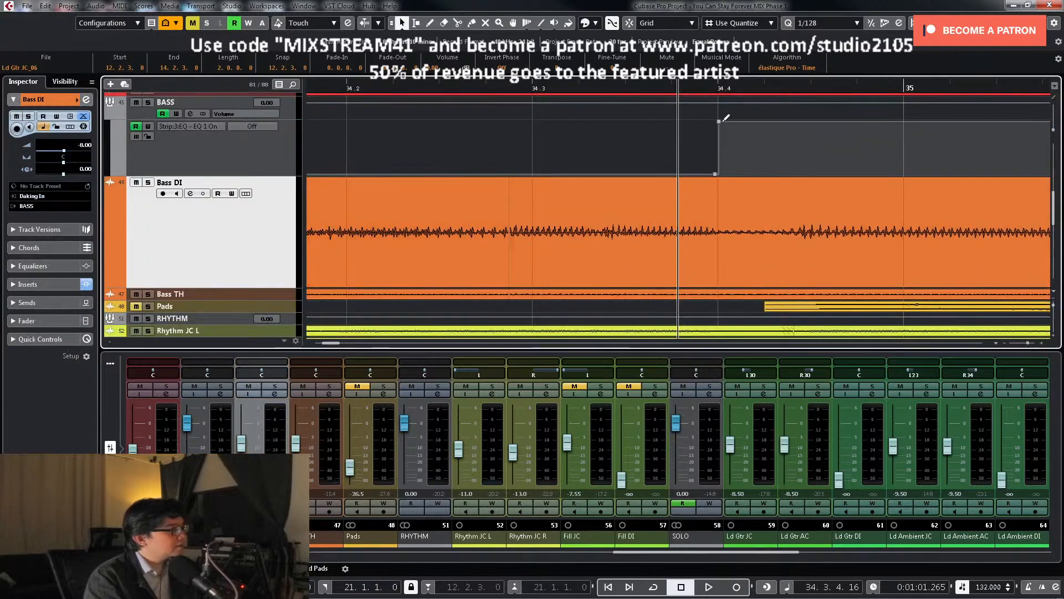
left_click_drag(720, 126, 769, 128)
Step: Play from bar 34 across the EQ low band's switch-on point and view the automation across the wider song section
key("space")
key("g")
key("g")
key("g")
key("g")
key("g")
key("g")
key("g")
key("g")
key("g")
key("g")
key("g")
key("g")
key("g")
key("g")
key("g")
key("g")
key("g")
key("g")
key("g")
key("g")
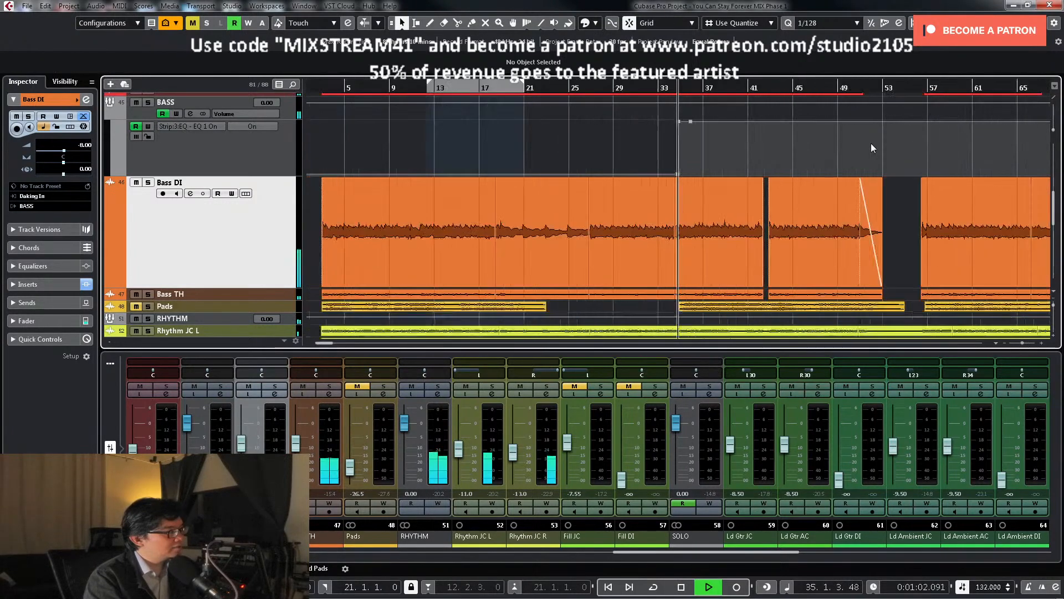
key("space")
Step: Add a switch-off point to the BASS EQ low band automation at bar 42, in the gap between the Bass DI clips
left_click(495, 87)
key("h")
key("h")
key("h")
key("h")
key("h")
key("h")
key("h")
key("h")
key("h")
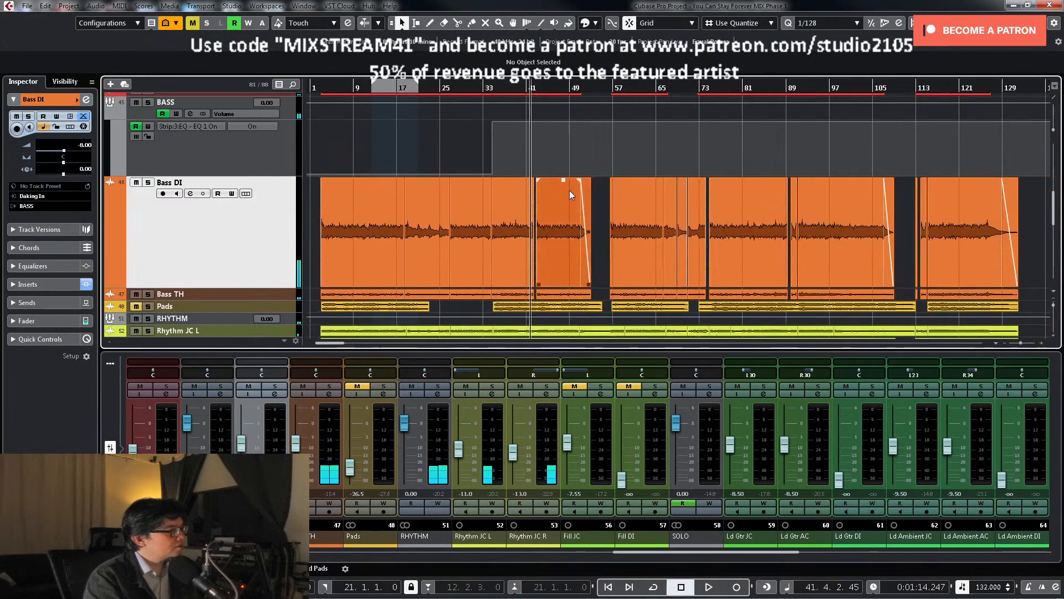
key("h")
key("h")
key("h")
key("h")
key("h")
key("h")
key("8")
left_click(765, 174)
key("1")
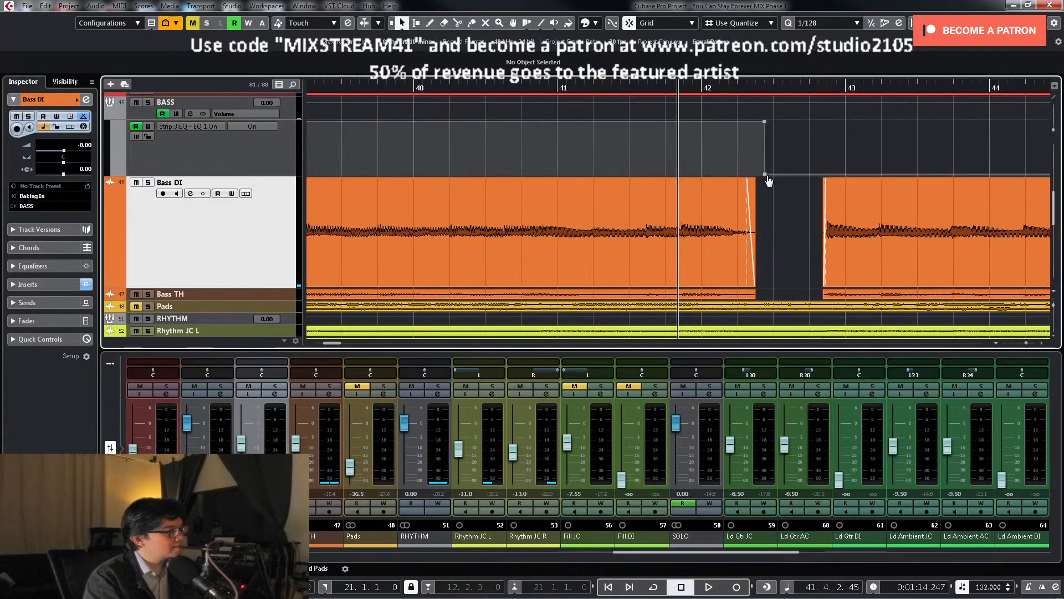
Step: Move the new EQ low band switch-off point slightly later, to 42.3.1.0
left_click_drag(765, 175, 774, 179)
key("g")
key("g")
key("g")
key("g")
key("g")
key("g")
key("g")
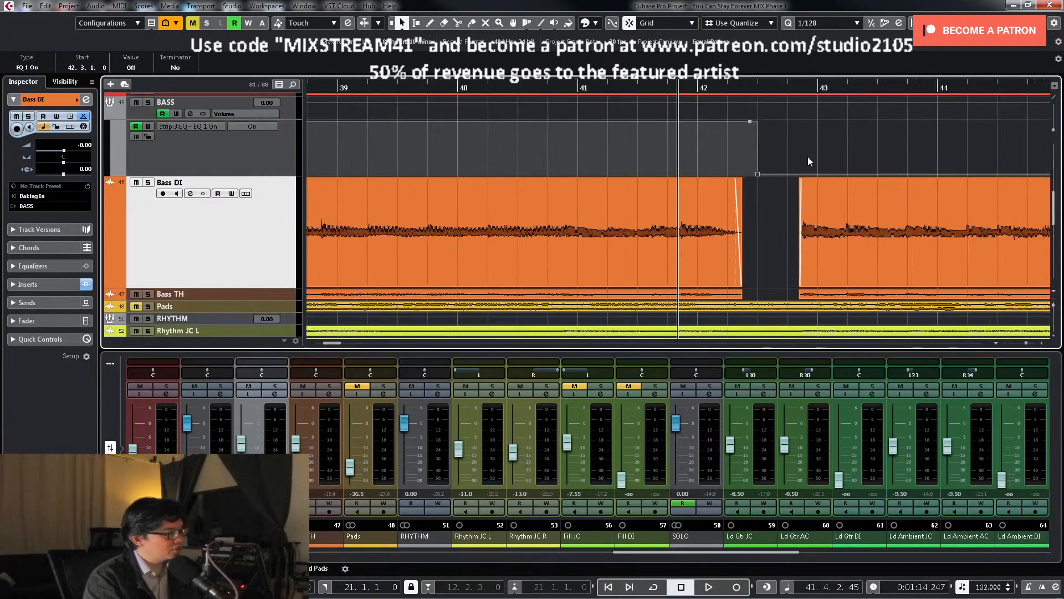
Step: Play past the EQ switch-off point and survey the rhythm, fill and lead guitar arrangement across the song
key("space")
key("g")
key("g")
key("g")
key("g")
key("g")
scroll(486, 180, "down", 4)
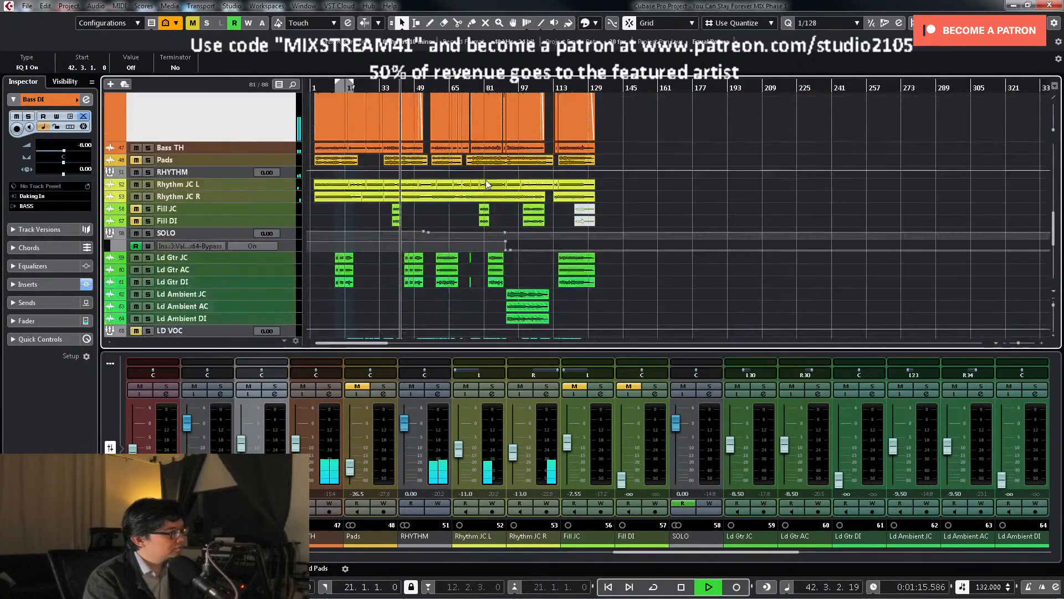
scroll(484, 174, "down", 2)
scroll(457, 145, "up", 3)
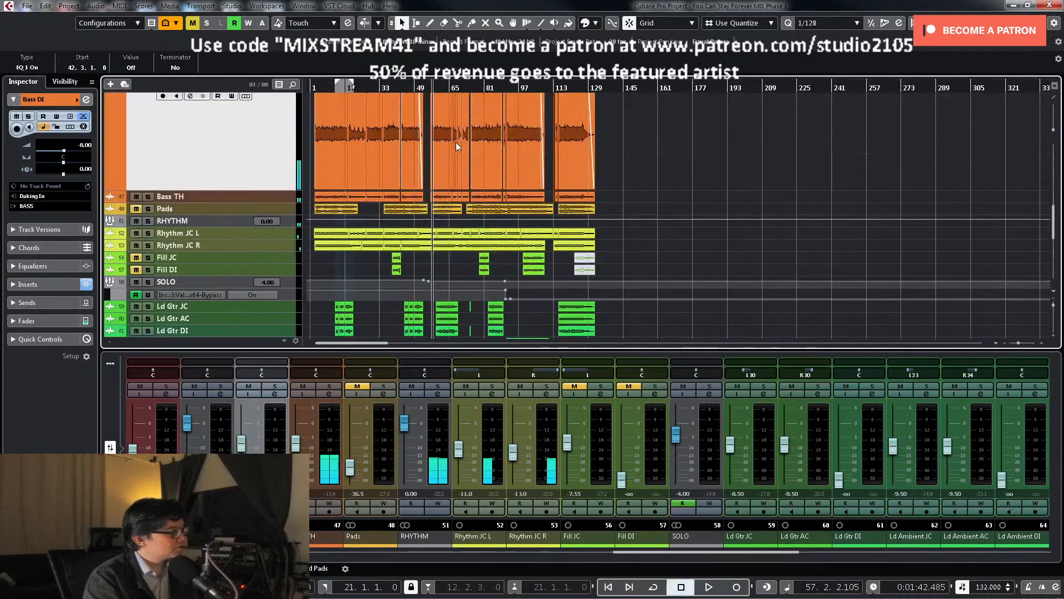
Step: Play from bar 57 and examine the Bass DI clips around it against the drums, lead guitars and vocals
key("h")
key("h")
key("h")
key("h")
key("h")
key("h")
key("h")
key("h")
key("h")
key("h")
key("h")
key("h")
key("h")
key("h")
scroll(726, 199, "up", 3)
key("space")
key("h")
key("h")
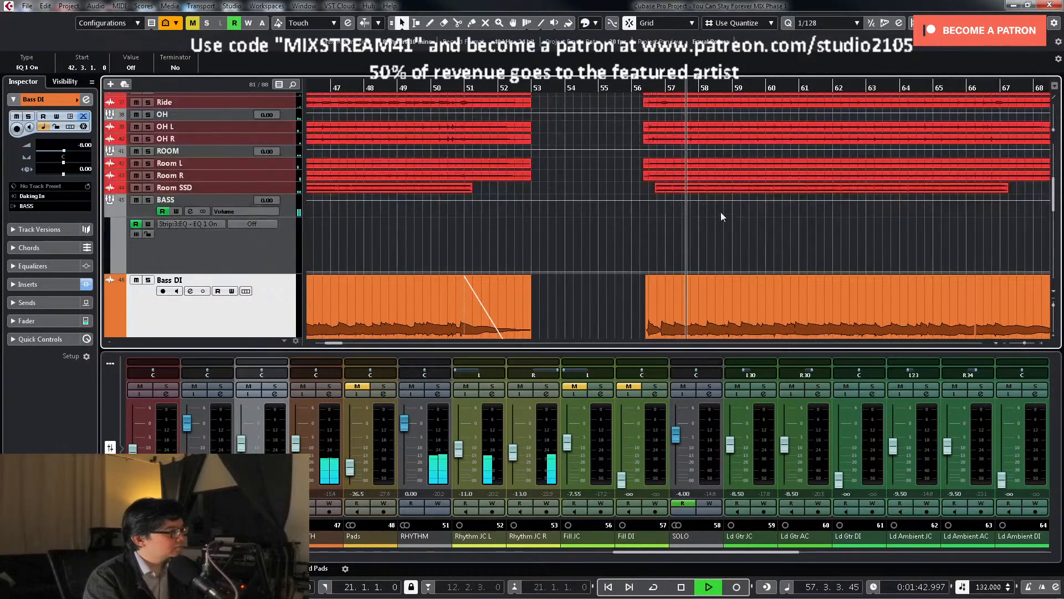
scroll(725, 205, "down", 3)
scroll(745, 199, "down", 3)
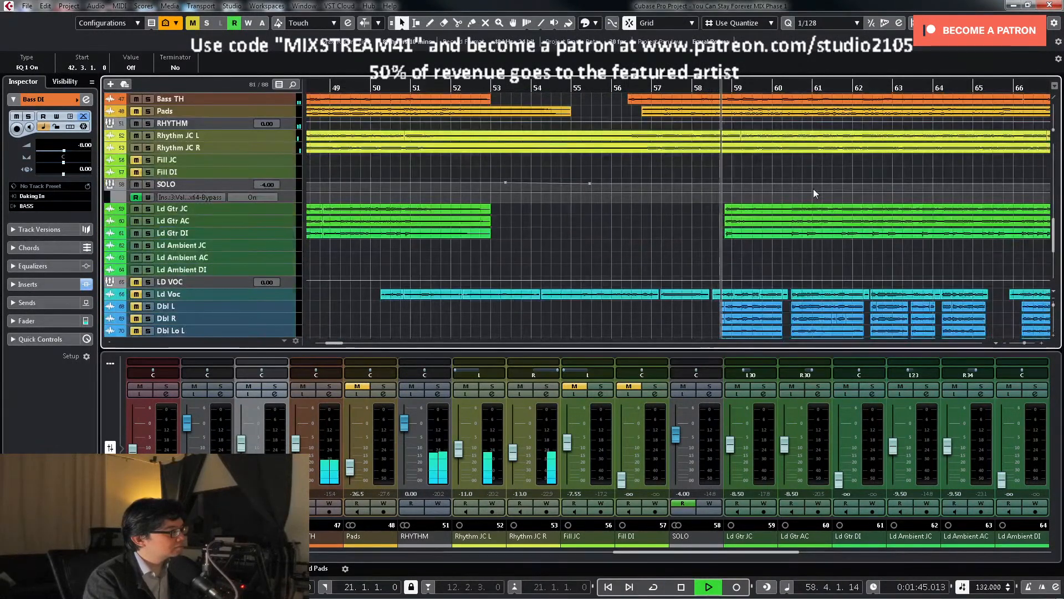
scroll(762, 195, "up", 3)
key("g")
key("g")
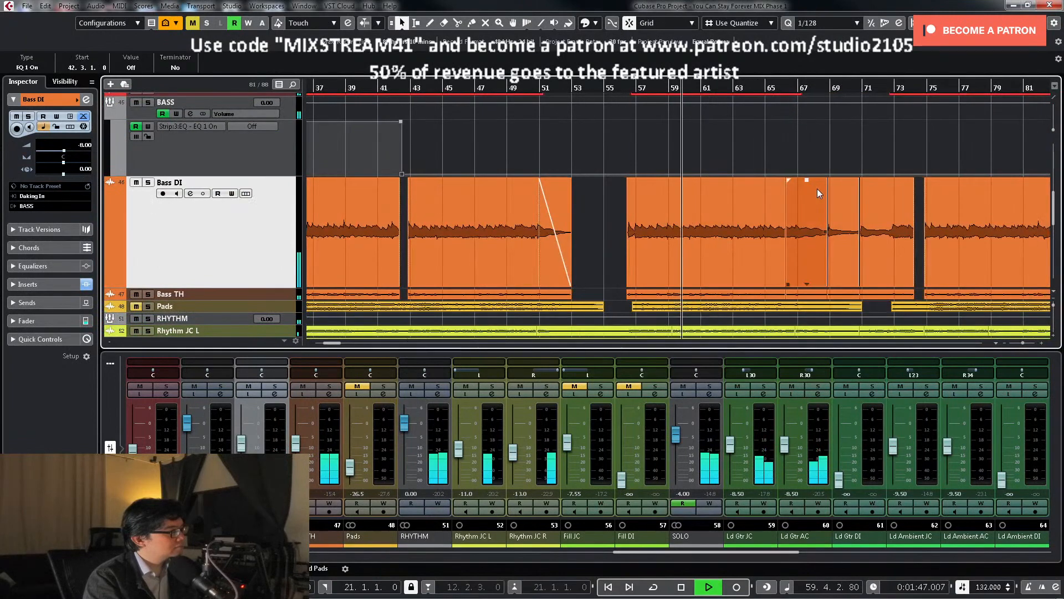
Step: Play from bar 66 and compare the Bass DI part with the guitar and vocal clips around it
left_click(787, 87)
scroll(878, 137, "down", 6)
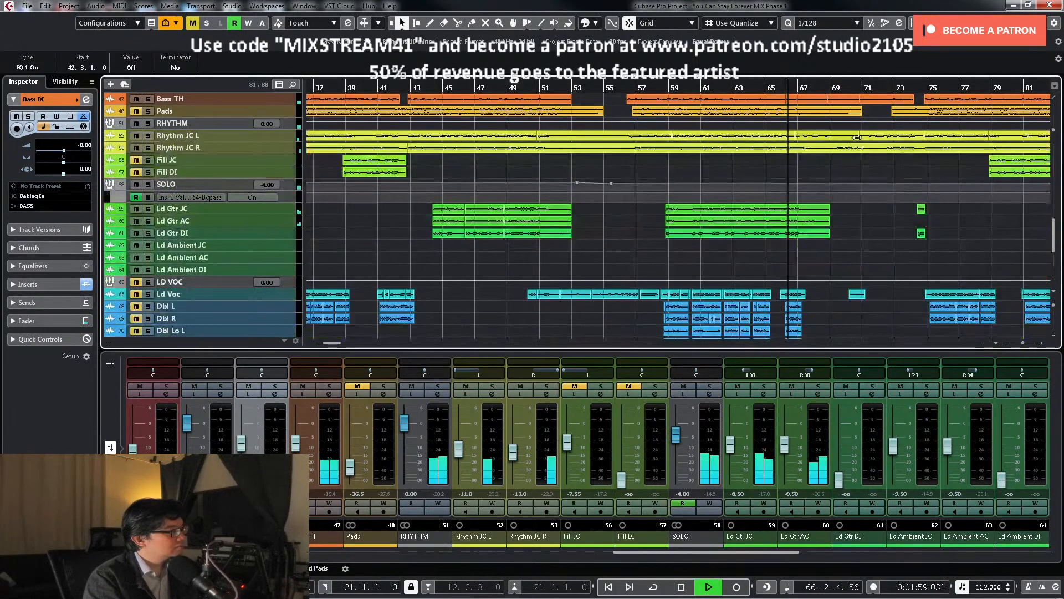
key("g")
scroll(753, 174, "up", 6)
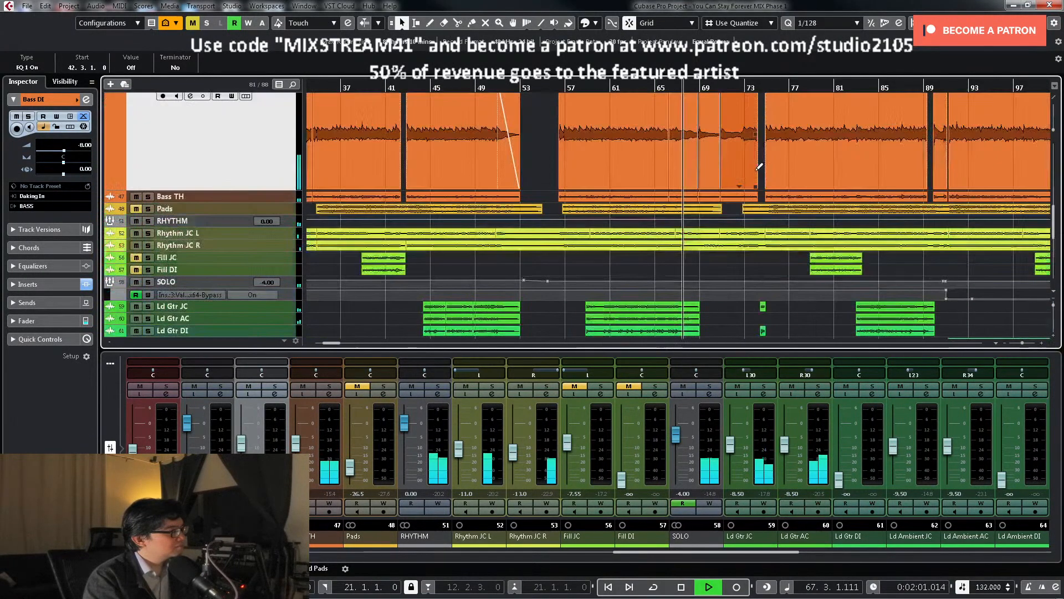
Step: Add an EQ low band switch-on point to the BASS automation in the Bass DI gap at bar 74
left_click(745, 90)
scroll(767, 155, "up", 4)
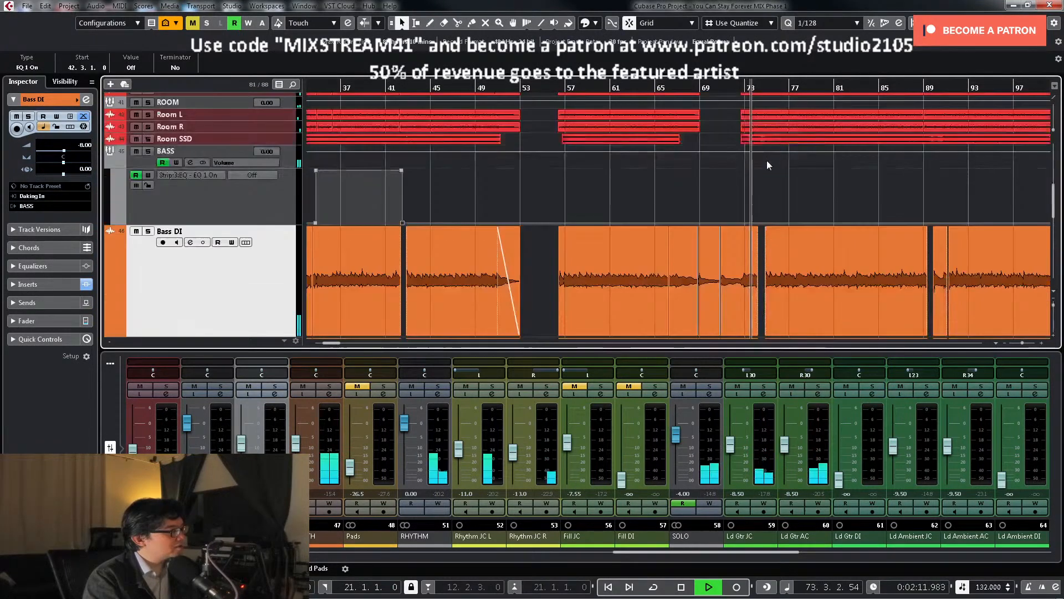
key("h")
key("h")
key("h")
key("h")
key("h")
key("h")
right_click(730, 197)
left_click(694, 204)
key("space")
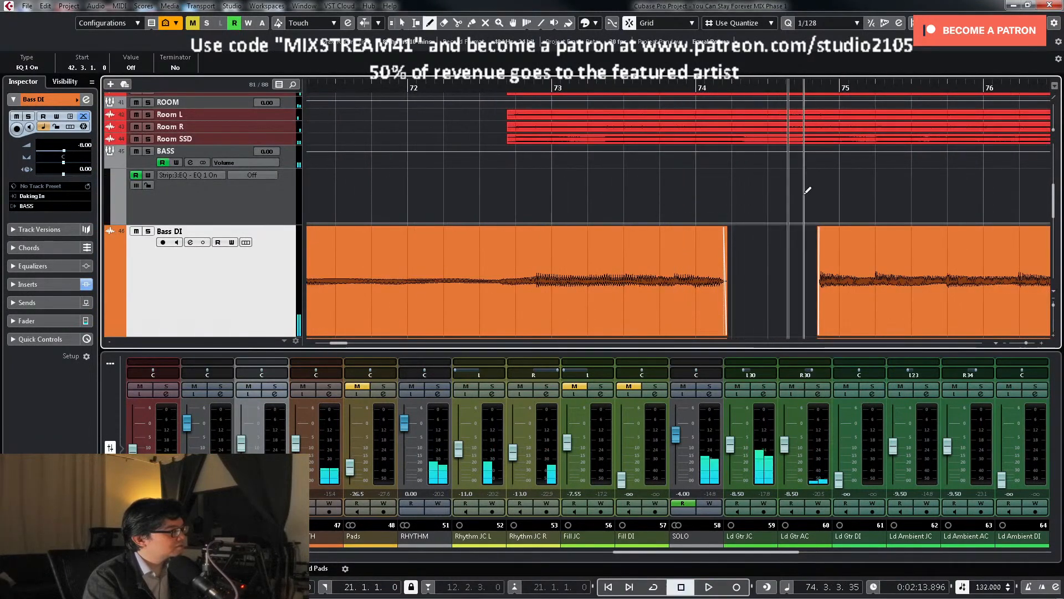
left_click(802, 179)
Step: Play across the switch-on point at bar 74 and on from bar 88, comparing the guitar and vocal arrangement
key("g")
key("space")
key("g")
key("g")
key("g")
key("g")
key("g")
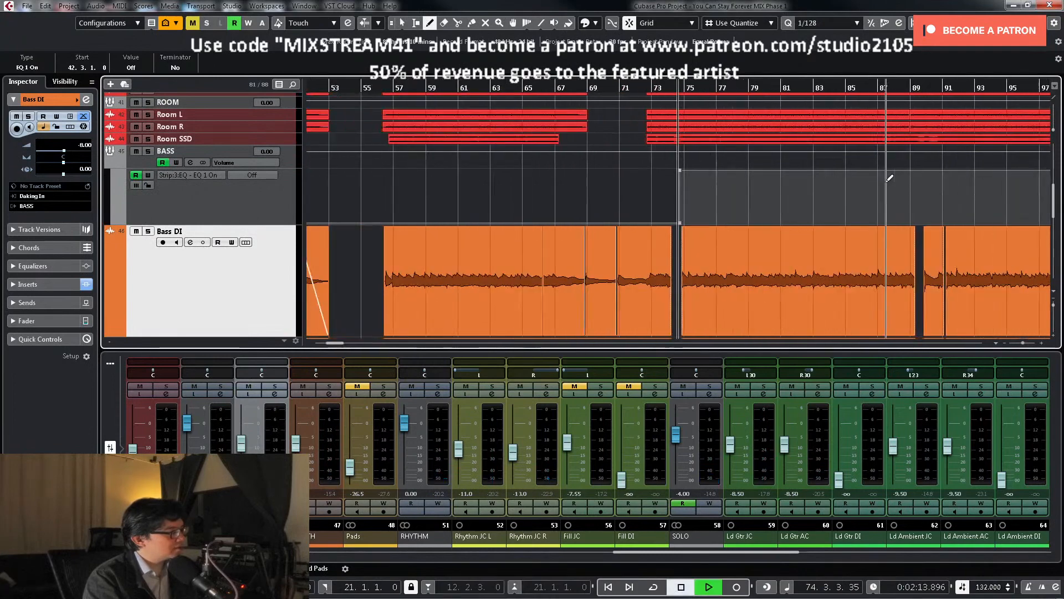
scroll(859, 179, "down", 5)
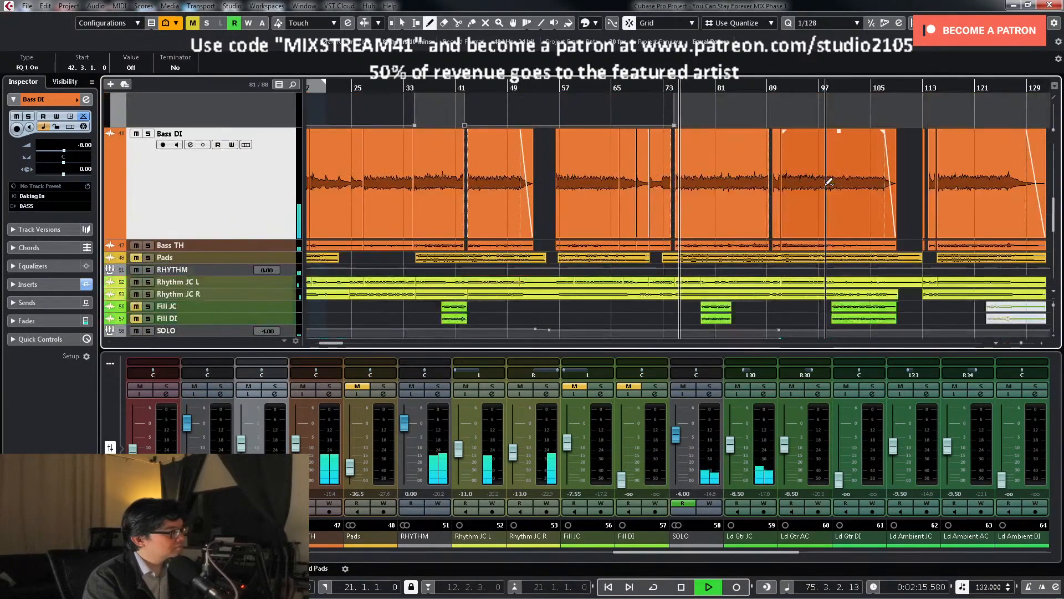
key("h")
key("h")
scroll(812, 184, "down", 4)
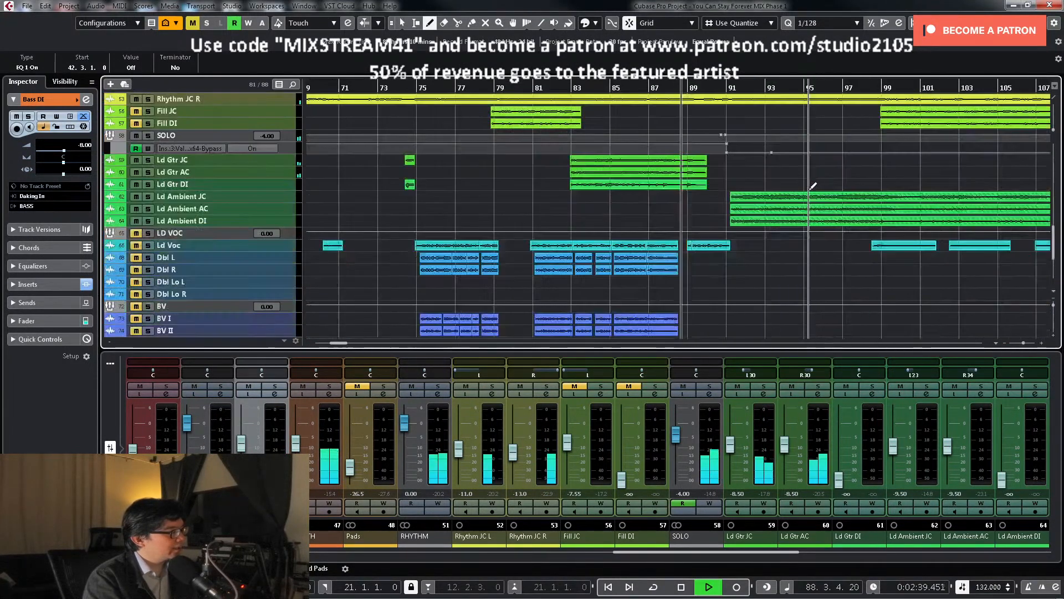
Step: Examine the short Bass DI gaps between bars 89 and 91 against the EQ low band automation during playback
scroll(746, 184, "up", 5)
key("h")
key("h")
key("h")
key("h")
key("h")
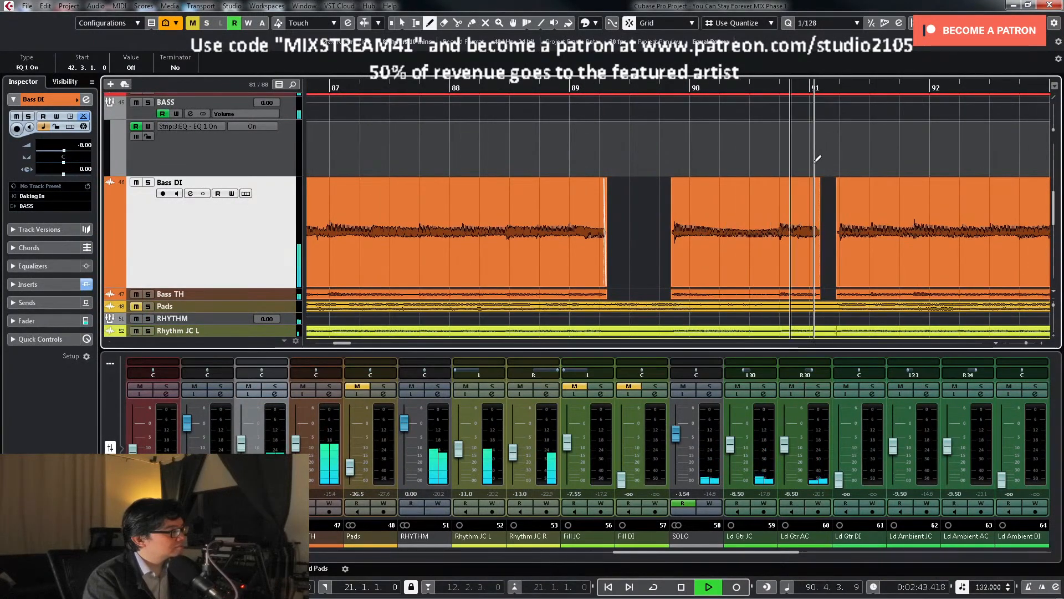
key("g")
key("g")
key("g")
key("g")
key("g")
key("g")
key("space")
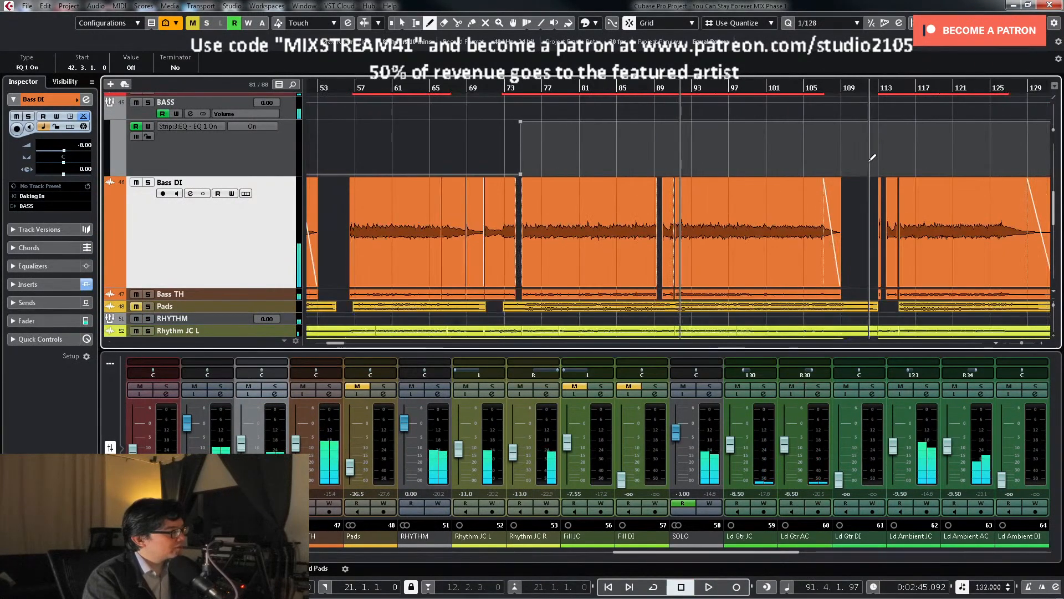
Step: Add an EQ low band switch-off point to the BASS automation just after the Bass DI fade-out at bar 109
scroll(865, 158, "down", 5)
scroll(776, 210, "down", 2)
scroll(802, 230, "up", 12)
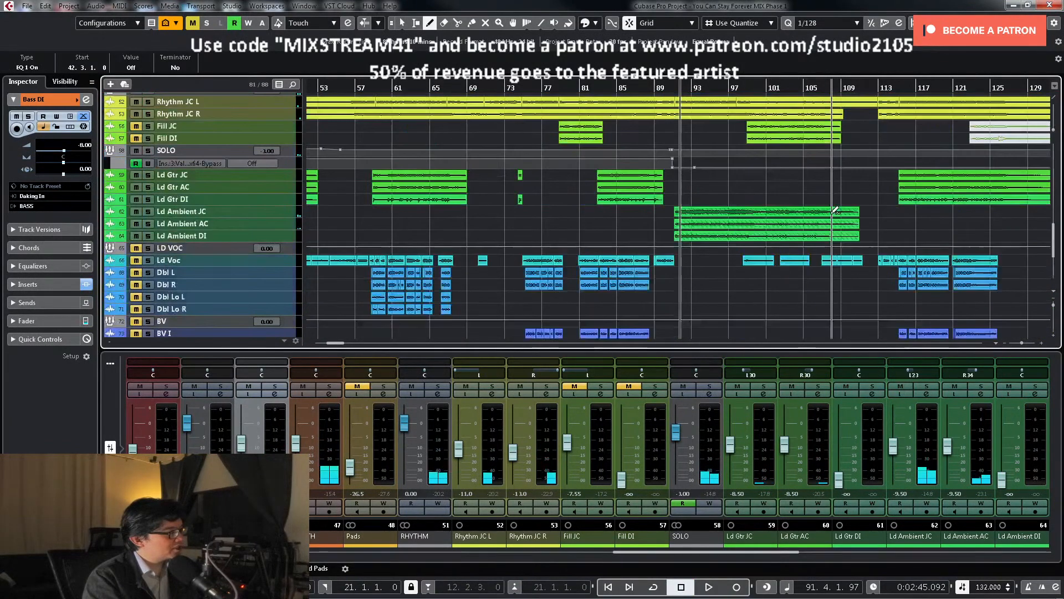
scroll(661, 232, "down", 3)
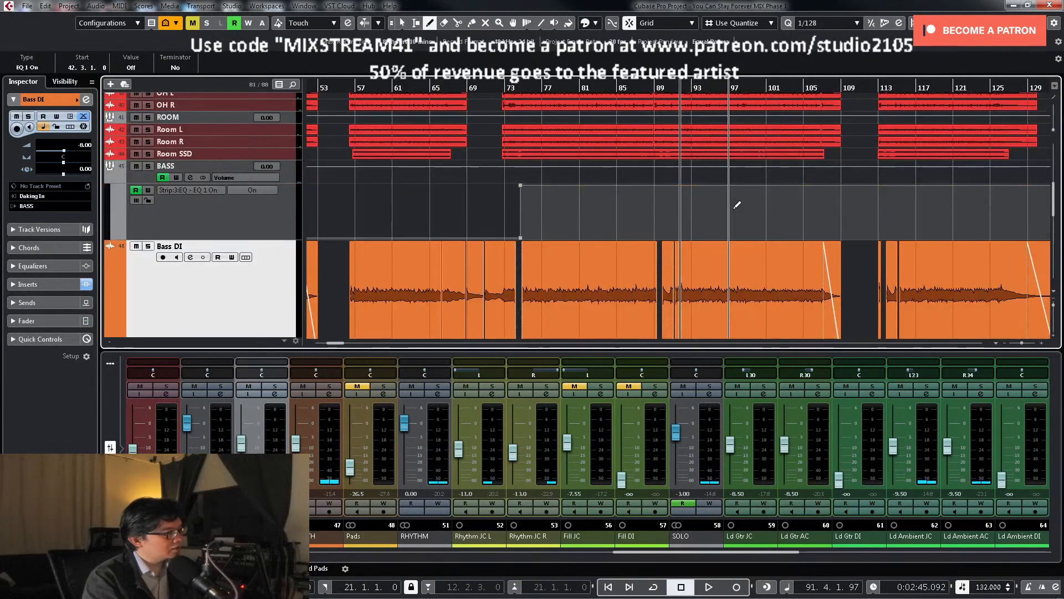
key("space")
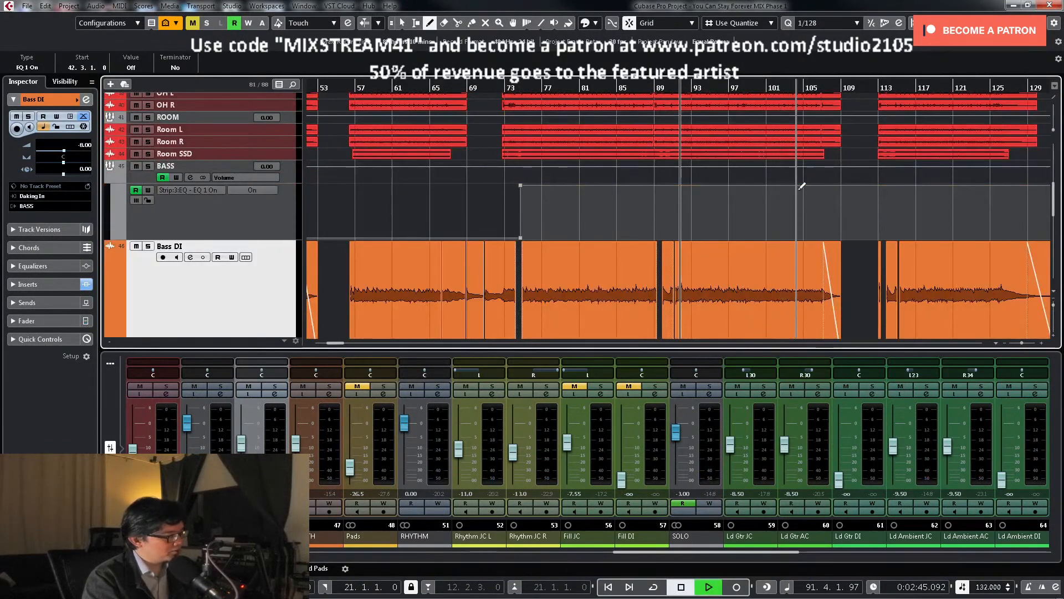
left_click(846, 239)
key("1")
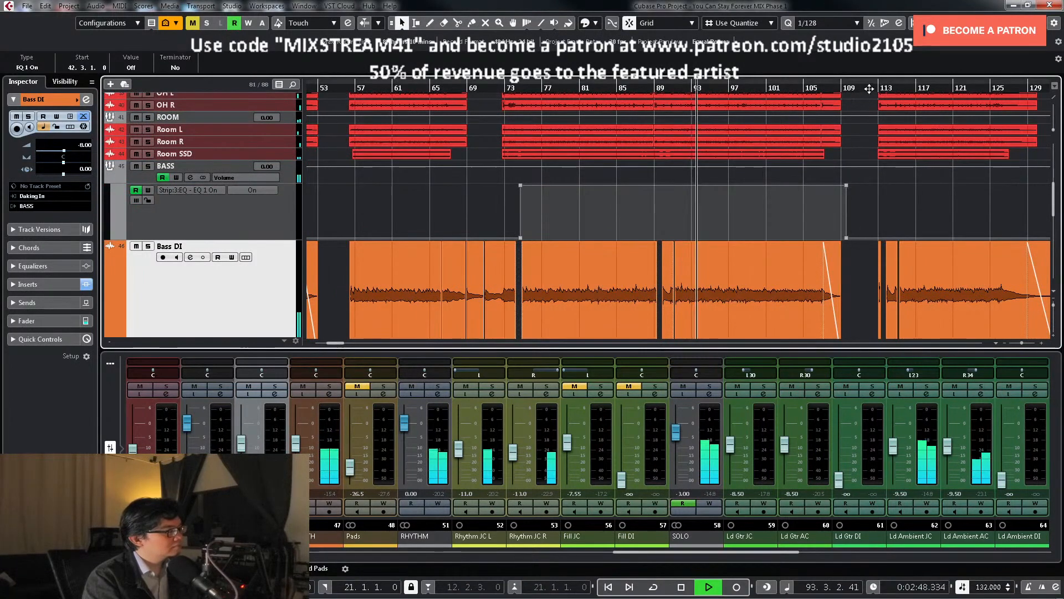
Step: Play from bar 112 and examine the bass re-entry at bar 113 against the EQ low band automation
key("space")
left_click(868, 89)
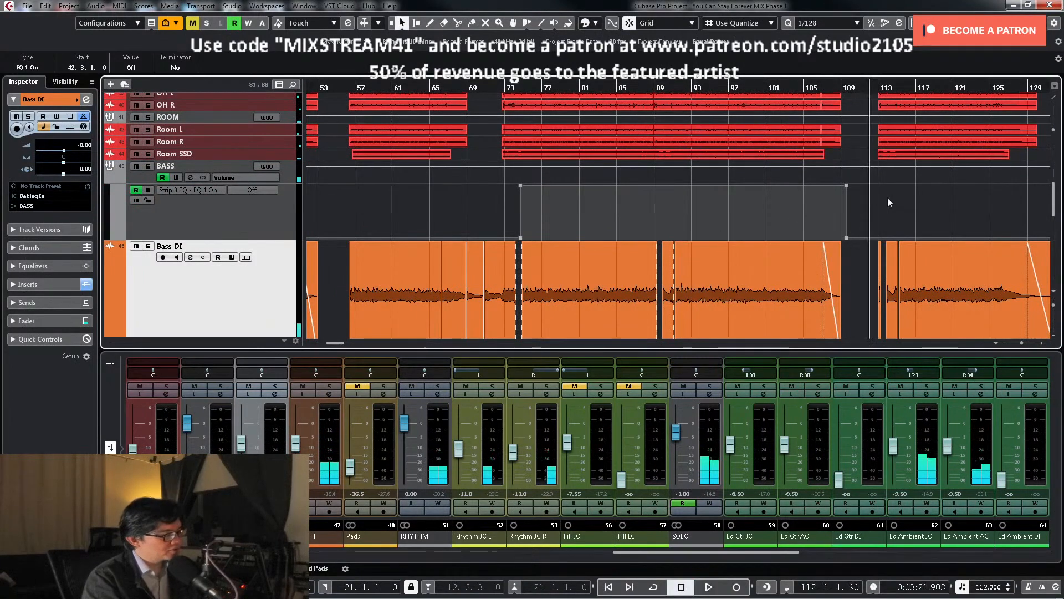
key("space")
key("h")
key("h")
key("h")
key("h")
key("h")
key("h")
key("h")
key("h")
key("h")
key("h")
key("h")
key("h")
right_click(717, 223)
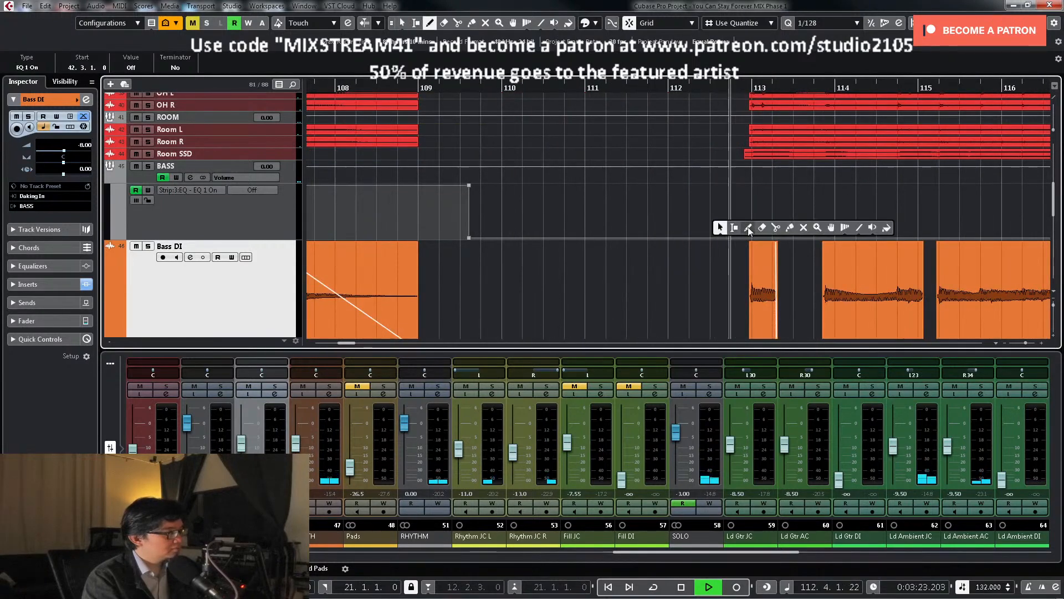
left_click(747, 227)
key("1")
key("space")
Step: Delete the EQ low band switch-off point just after bar 109 in the BASS automation
key("g")
key("g")
key("g")
key("g")
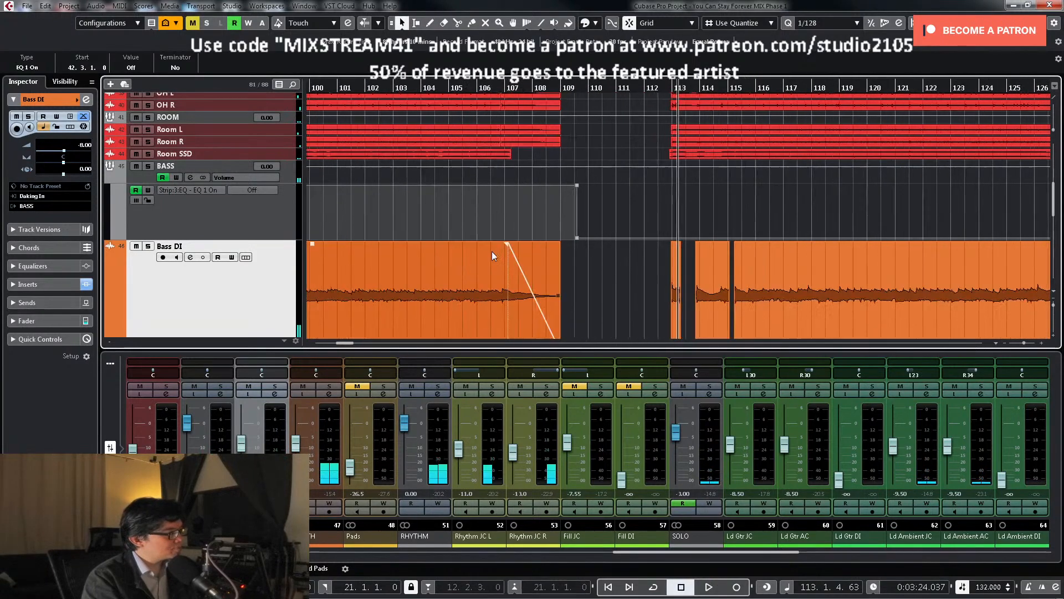
left_click_drag(567, 261, 598, 235)
key("Delete")
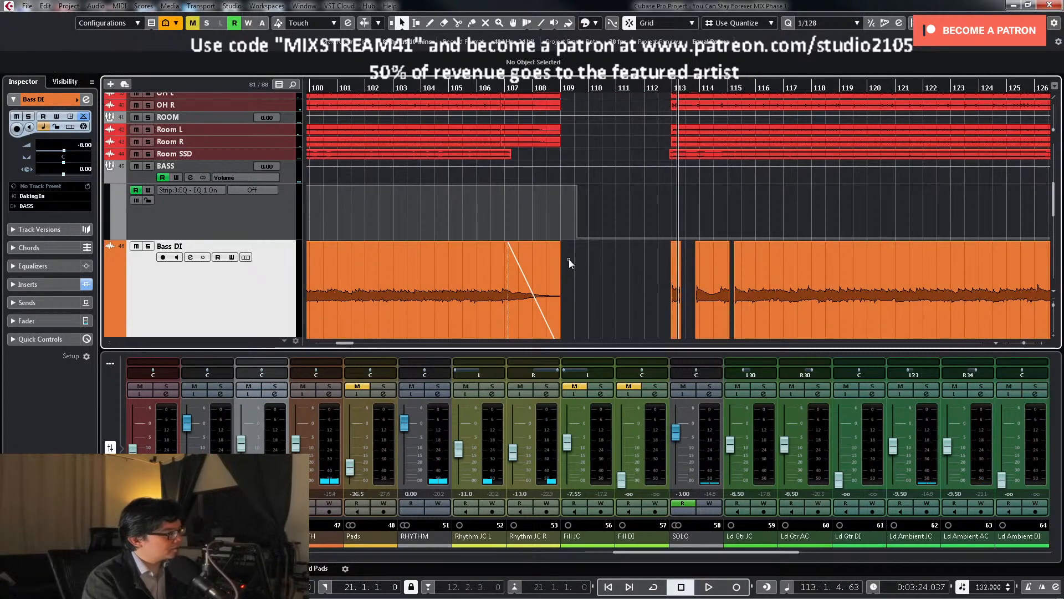
Step: Return the BASS and Bass DI tracks to compact height and hide the BASS automation lane
key("g")
key("g")
key("g")
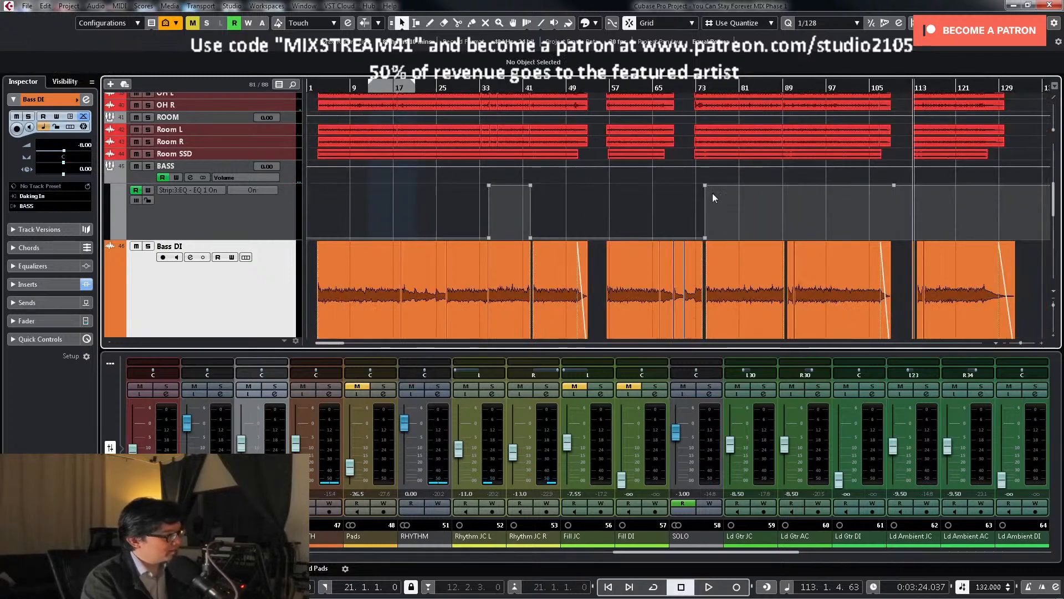
key("z")
key("z")
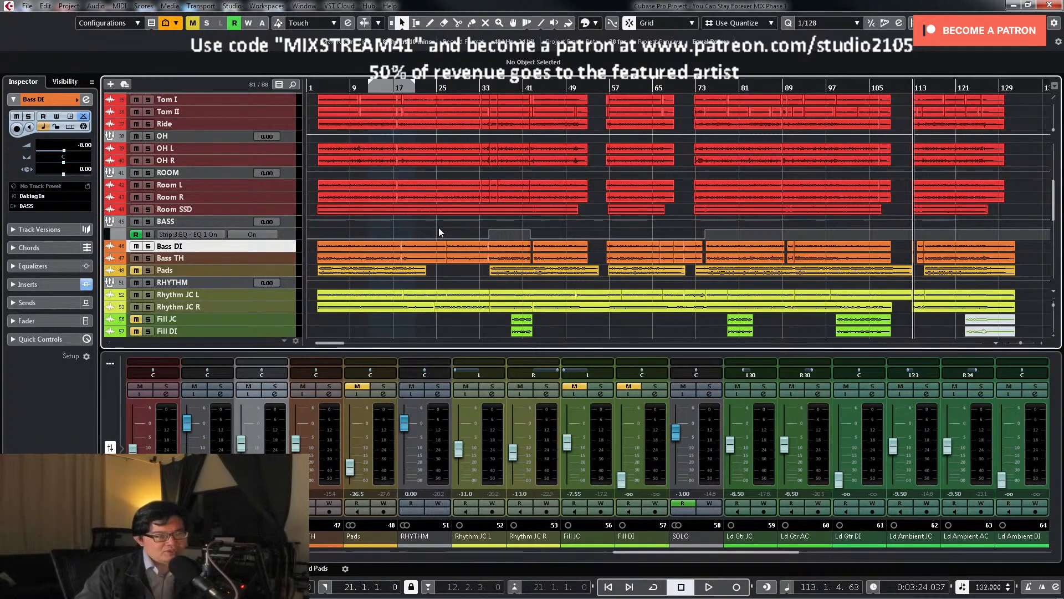
left_click(115, 227)
scroll(635, 230, "down", 6)
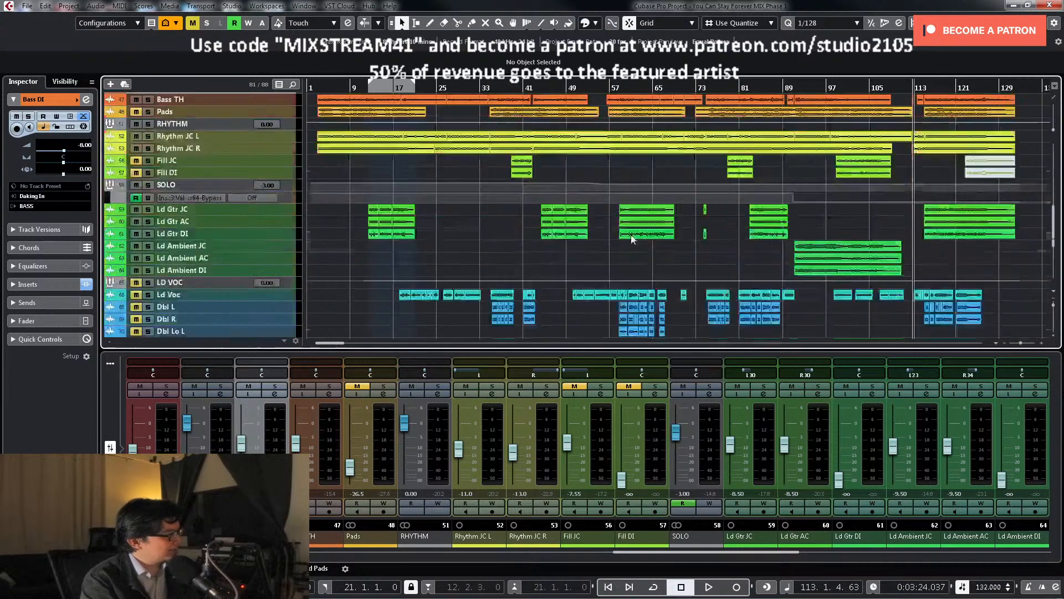
Step: Place the playback cursor at bar 17 and hide the SOLO group's automation lane
left_click(395, 225)
key("s")
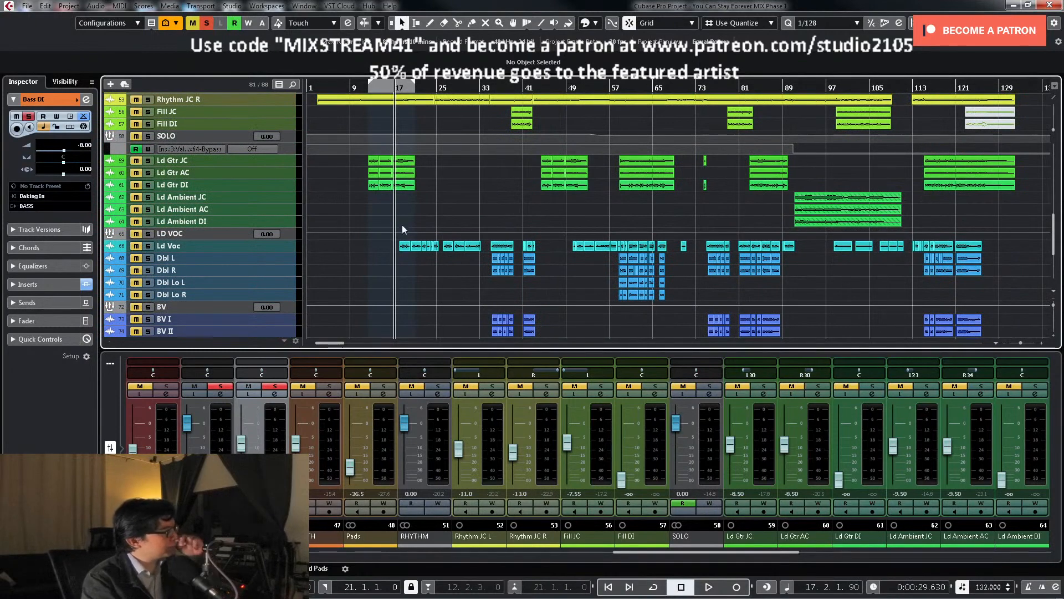
left_click(148, 136)
left_click(148, 136)
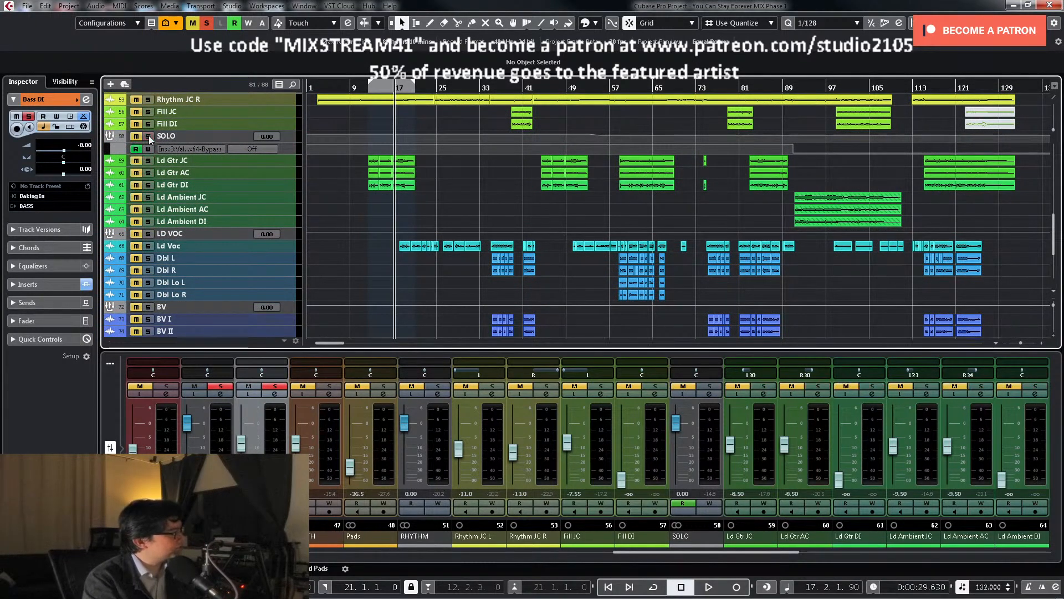
left_click(109, 141)
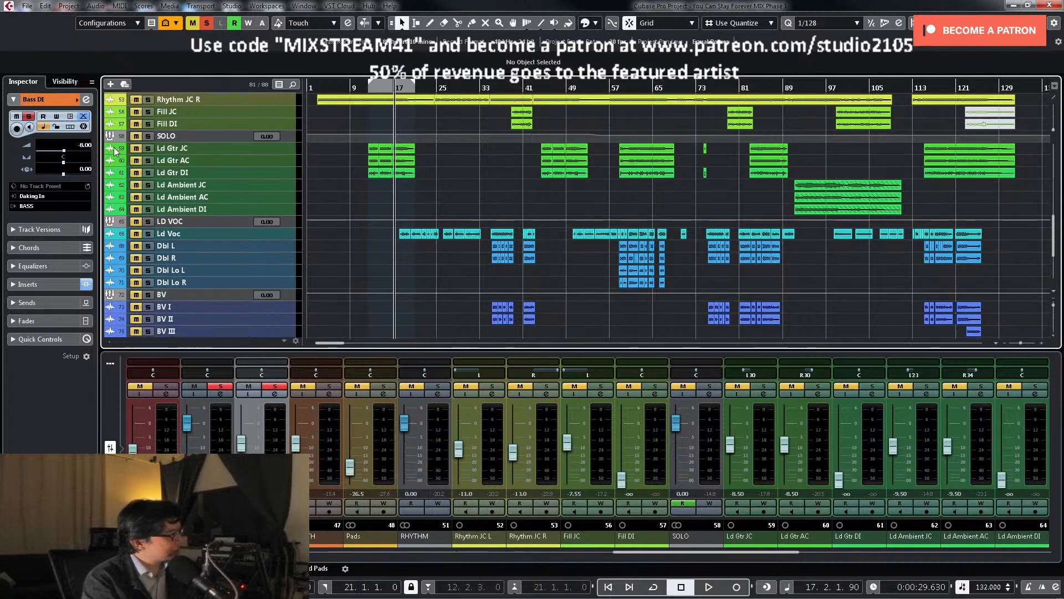
Step: Clear all solos and mute the SOLO group and its lead and ambient guitar tracks
left_click(136, 222)
left_click(144, 224)
left_click(145, 222)
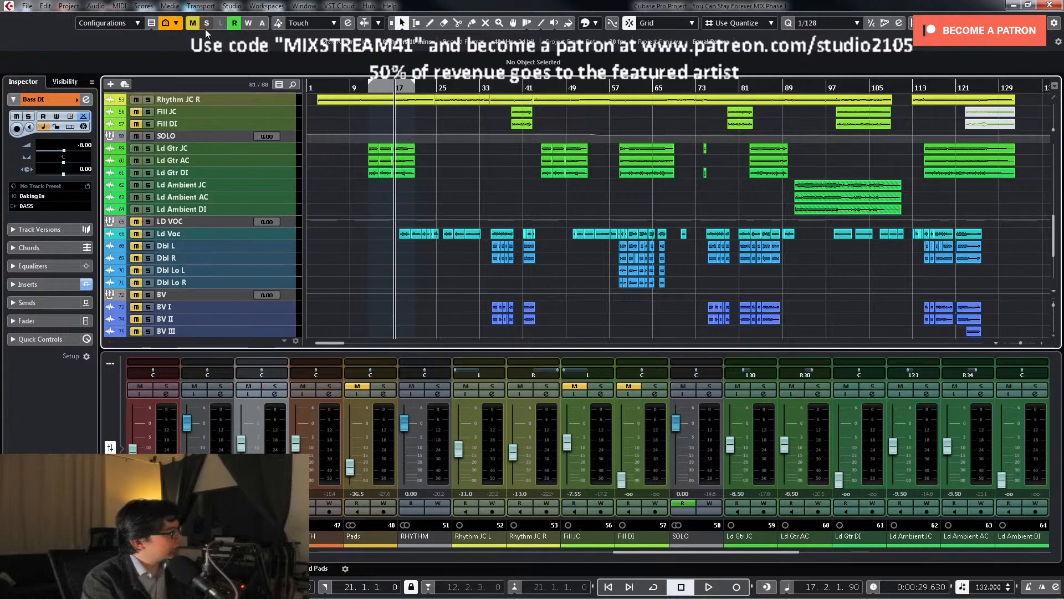
left_click_drag(138, 148, 137, 281)
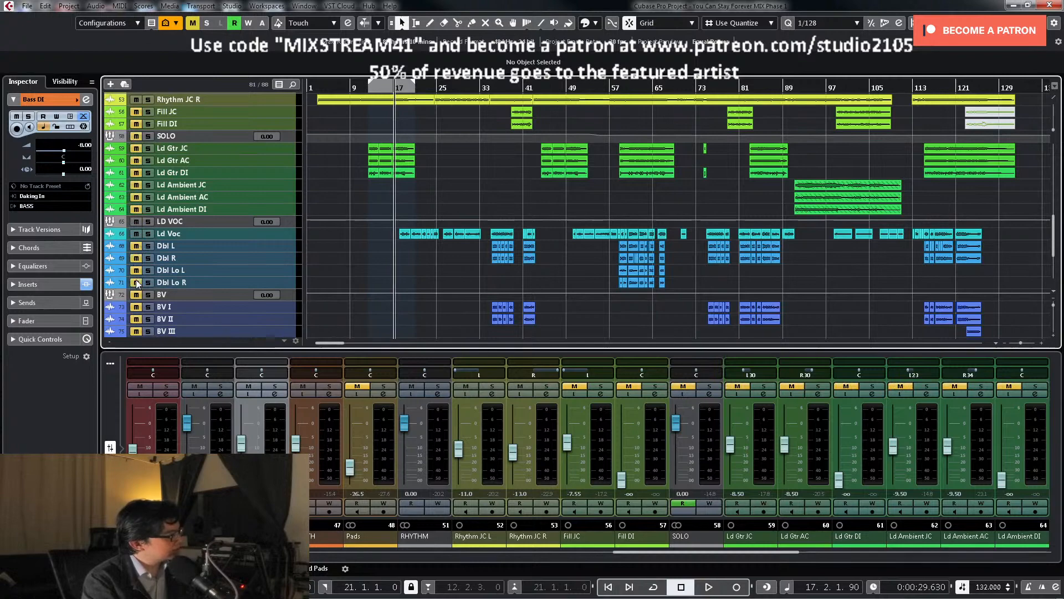
Step: Enlarge the Ld Voc track and open its channel settings
left_click(344, 234)
key("z")
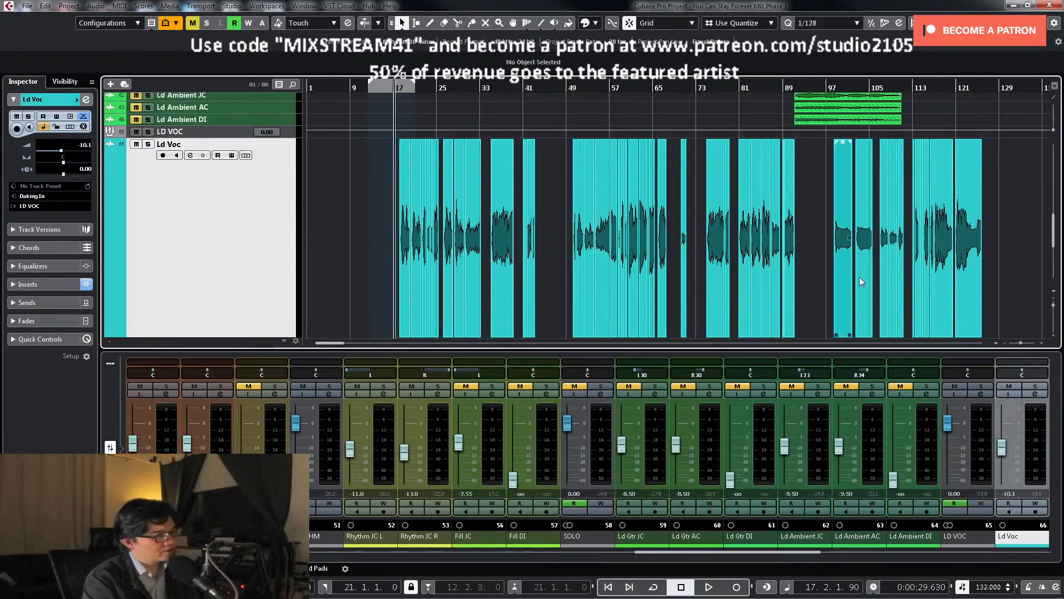
left_click(1034, 393)
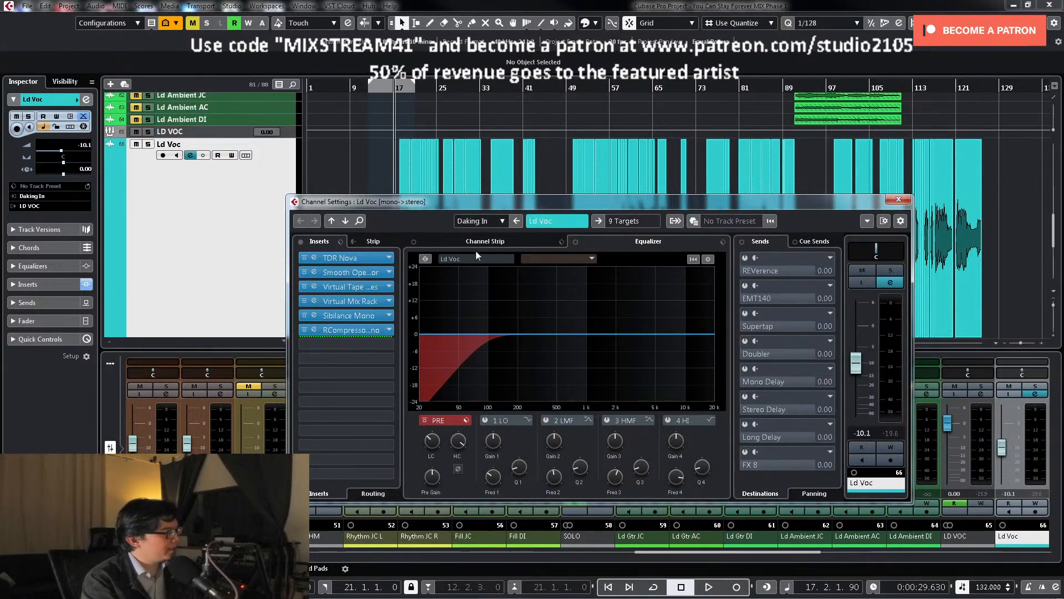
Step: Lower the Ld Voc channel fader to -15 dB while the song plays, and close its channel settings
left_click(357, 256)
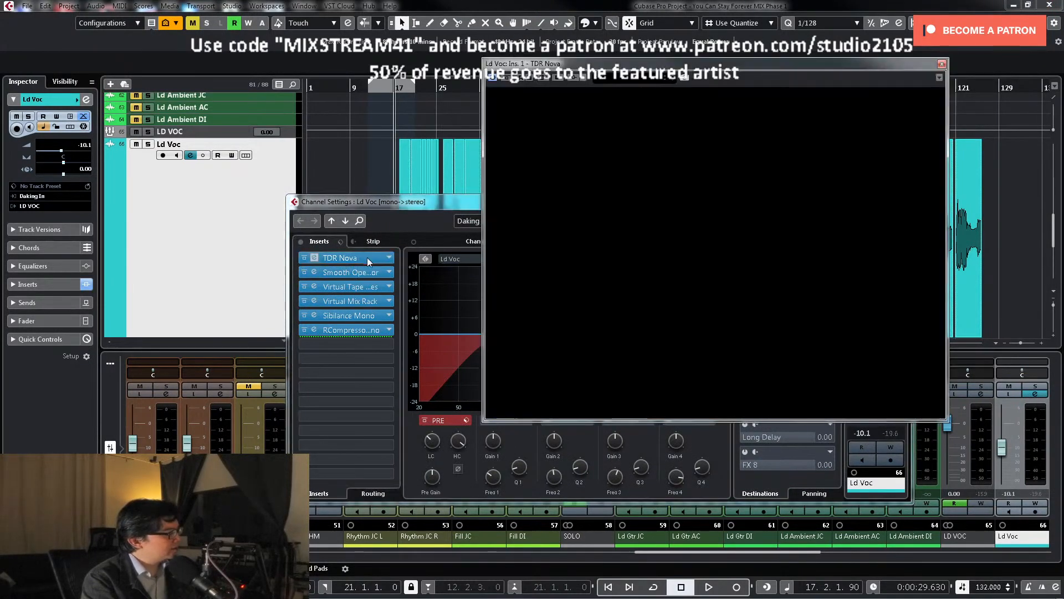
left_click(941, 64)
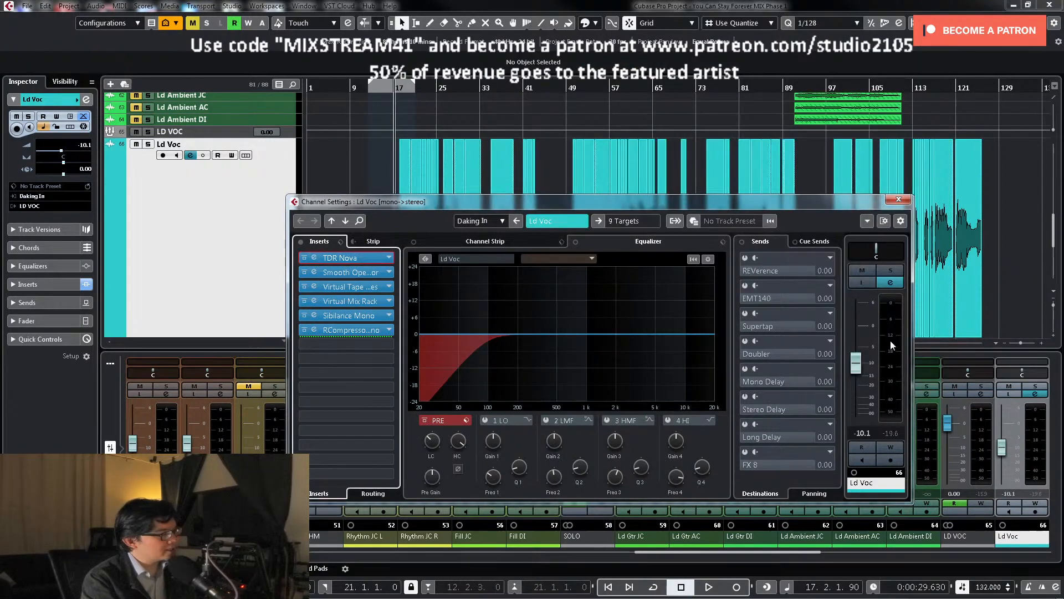
key("space")
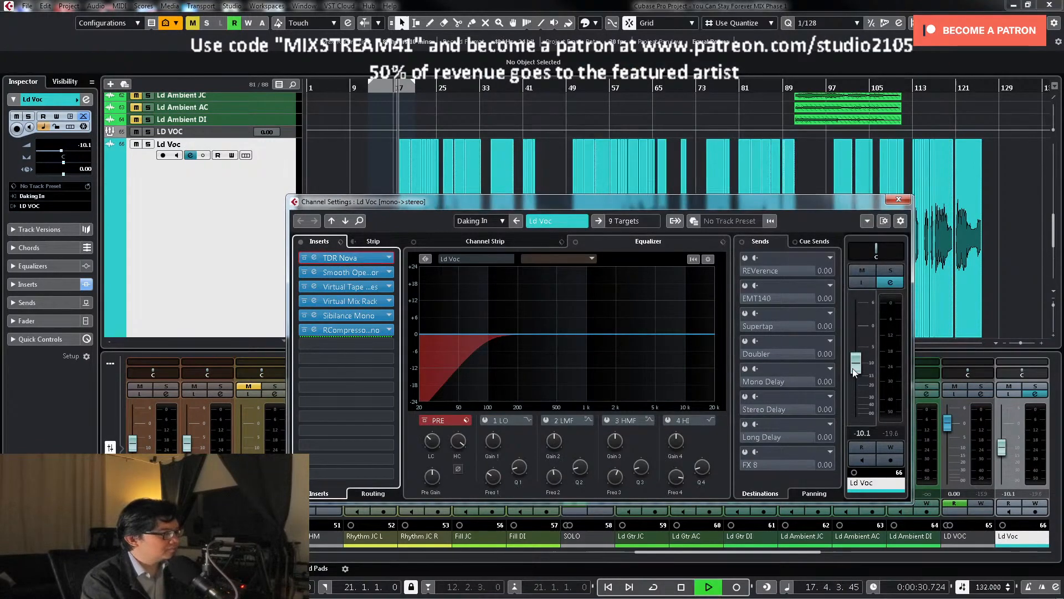
left_click_drag(856, 368, 860, 381)
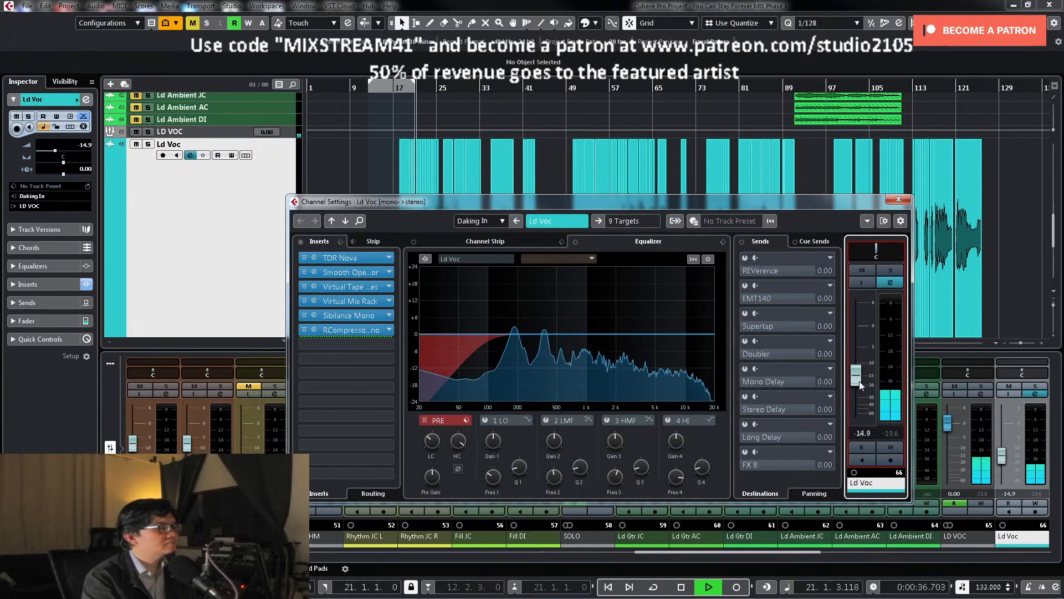
double_click(861, 433)
type("-15")
key("Return")
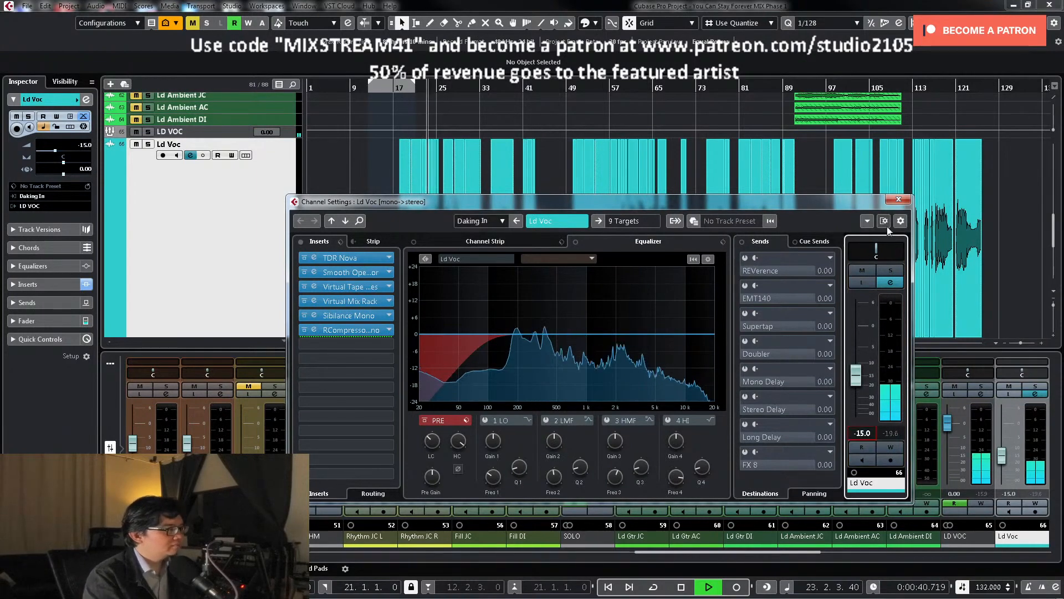
left_click(899, 199)
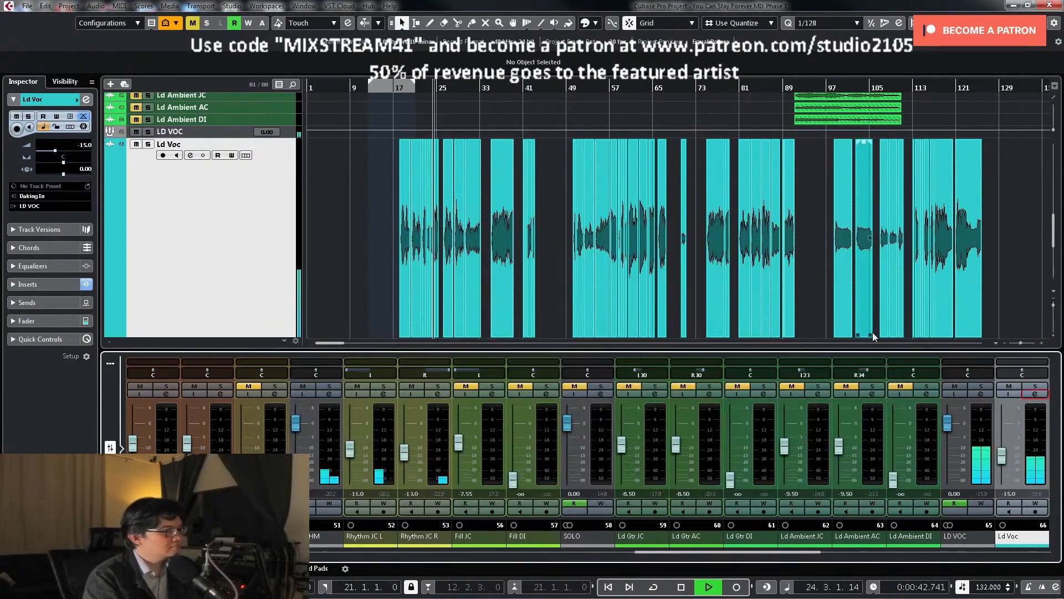
key("space")
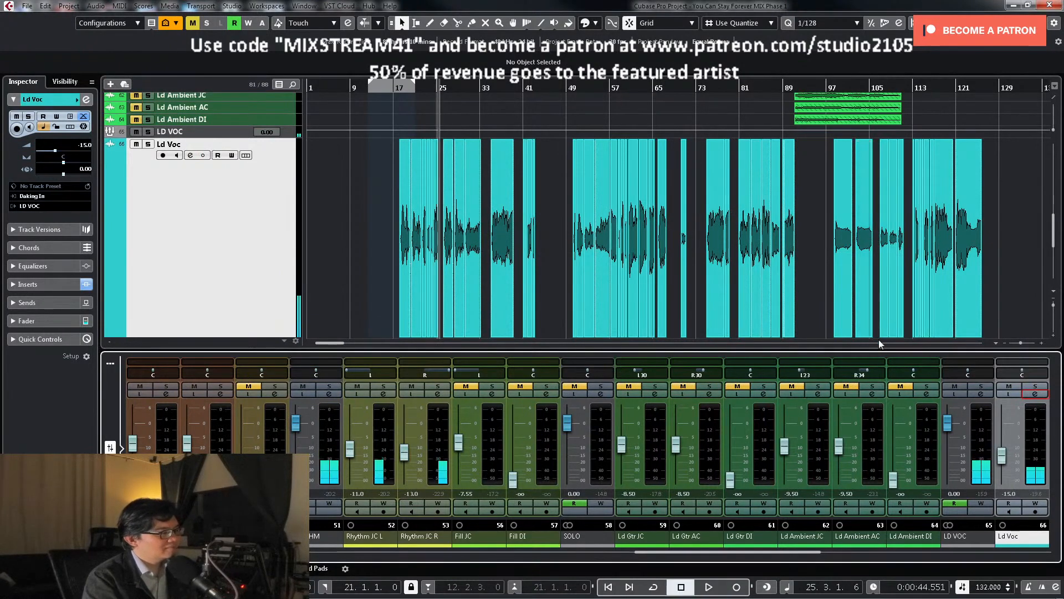
Step: Select the first block of Ld Voc clips, about bars 18 to 33, and loop playback over that range
left_click_drag(381, 242, 491, 262)
key("p")
key("KP_1")
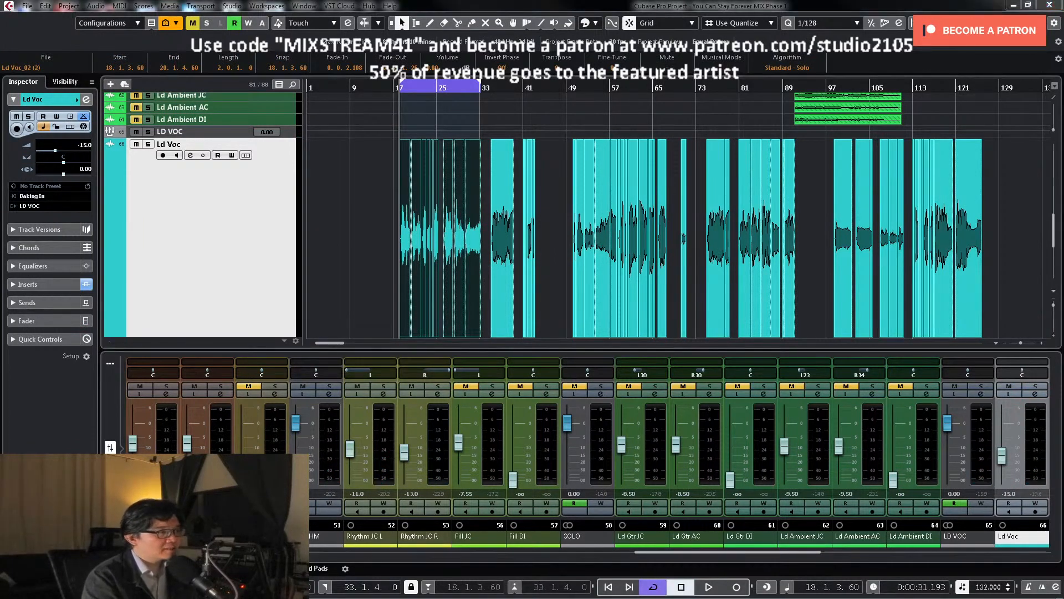
Step: Turn off the EMT140, Supertap and Mono Delay sends on the LD VOC group
left_click(980, 394)
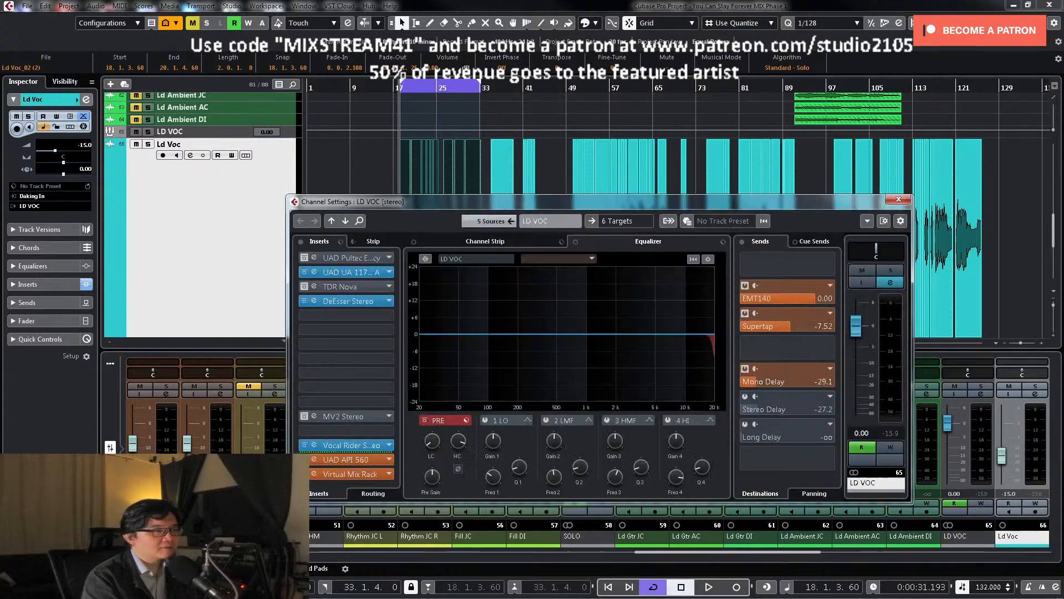
left_click_drag(742, 285, 747, 365)
left_click(898, 200)
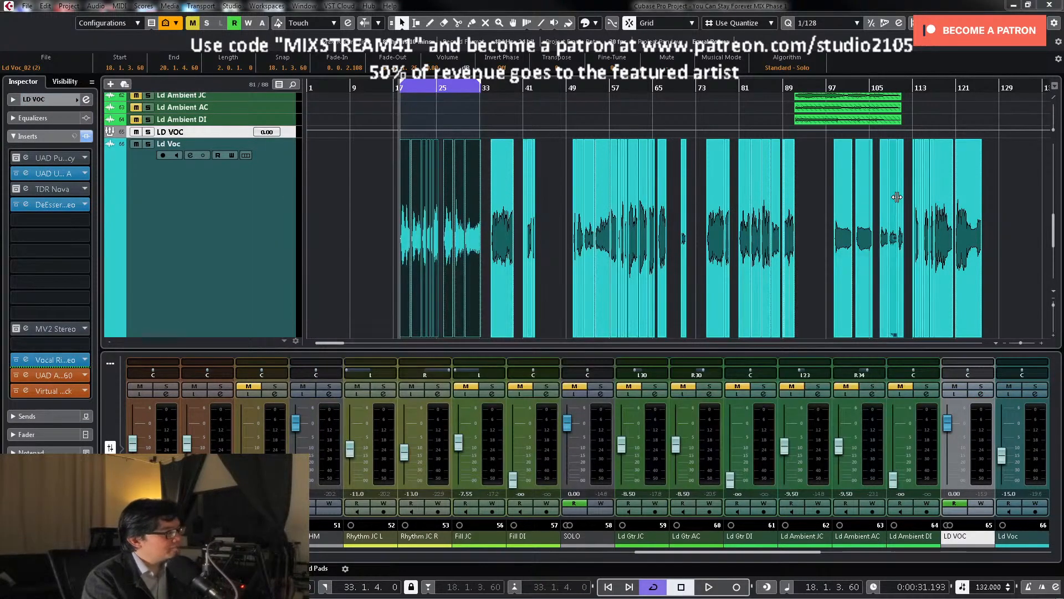
left_click(981, 394)
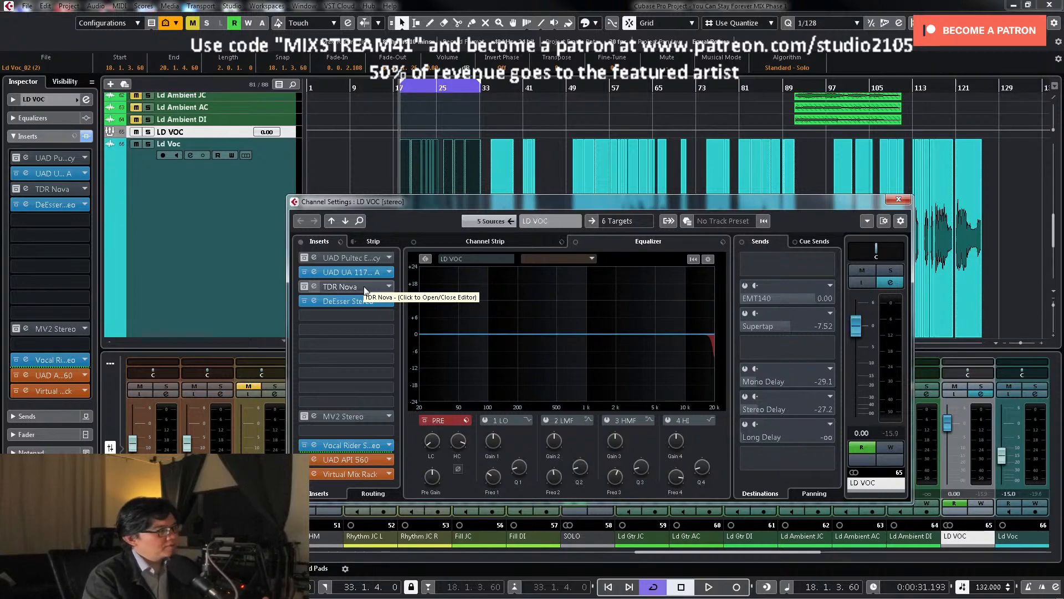
left_click(898, 200)
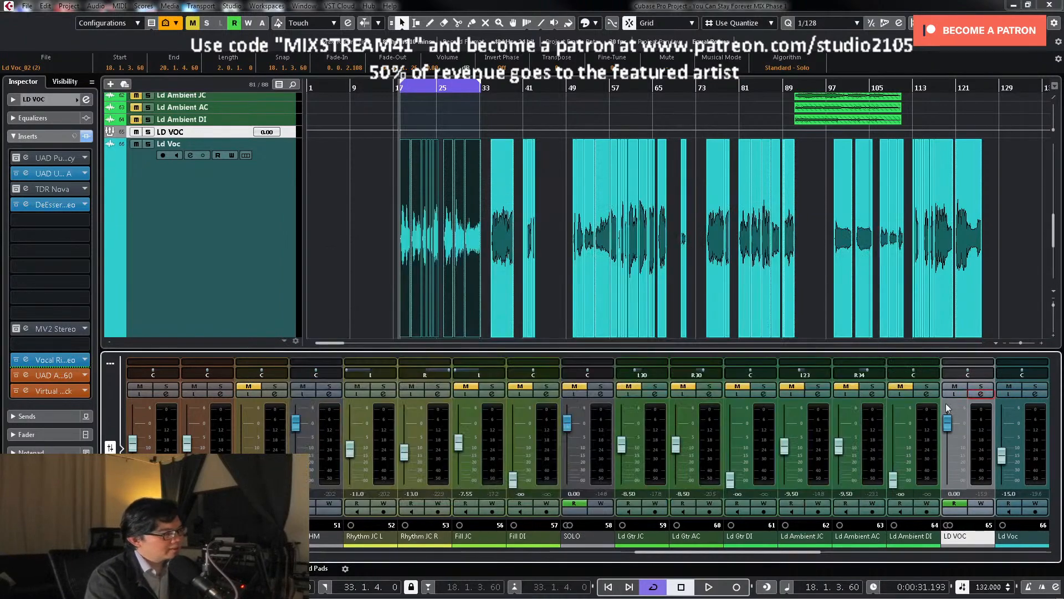
left_click(1034, 394)
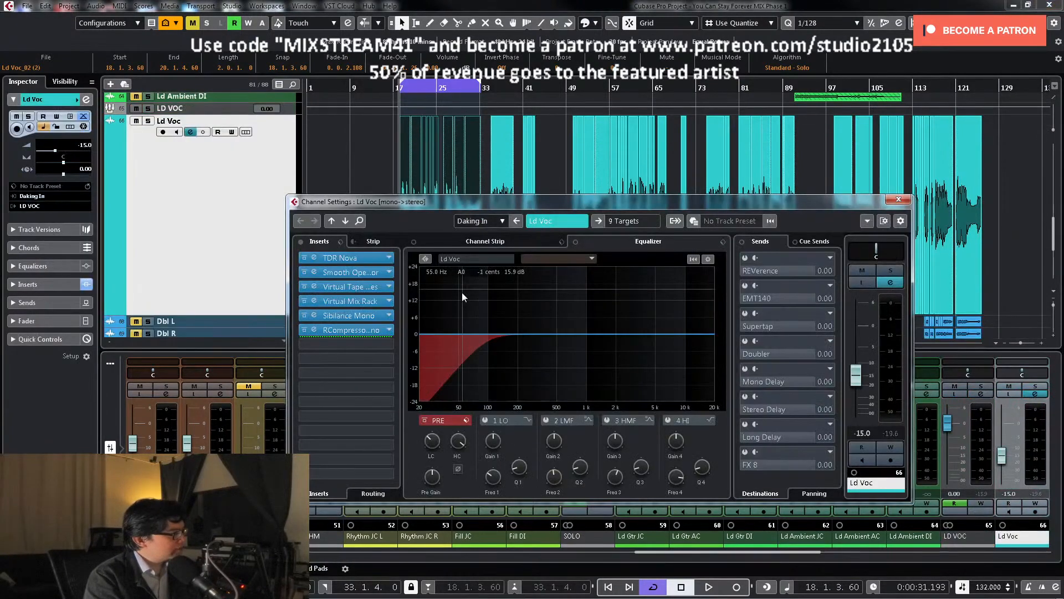
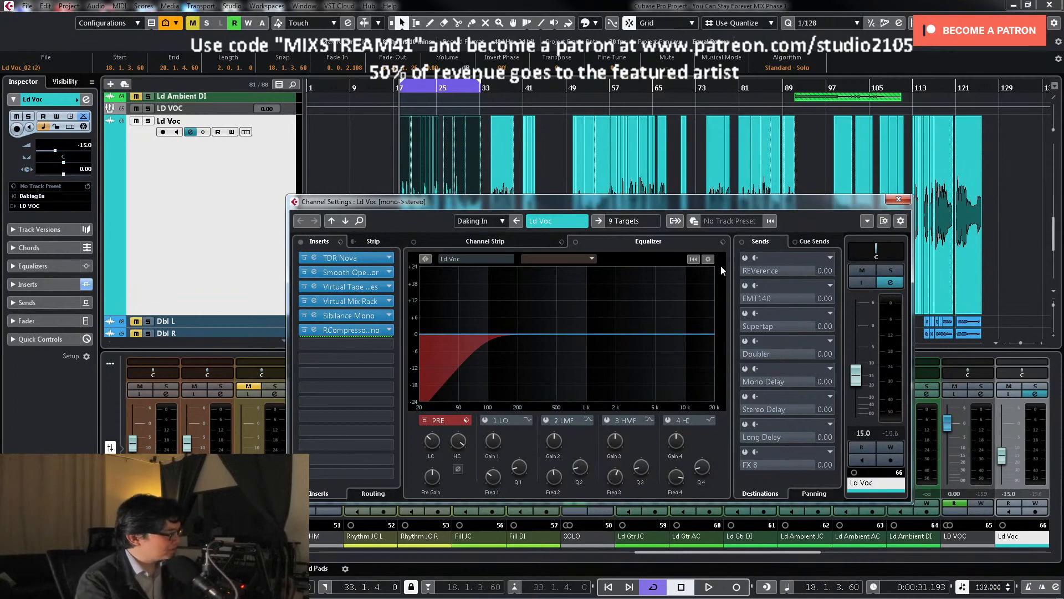
right_click(890, 204)
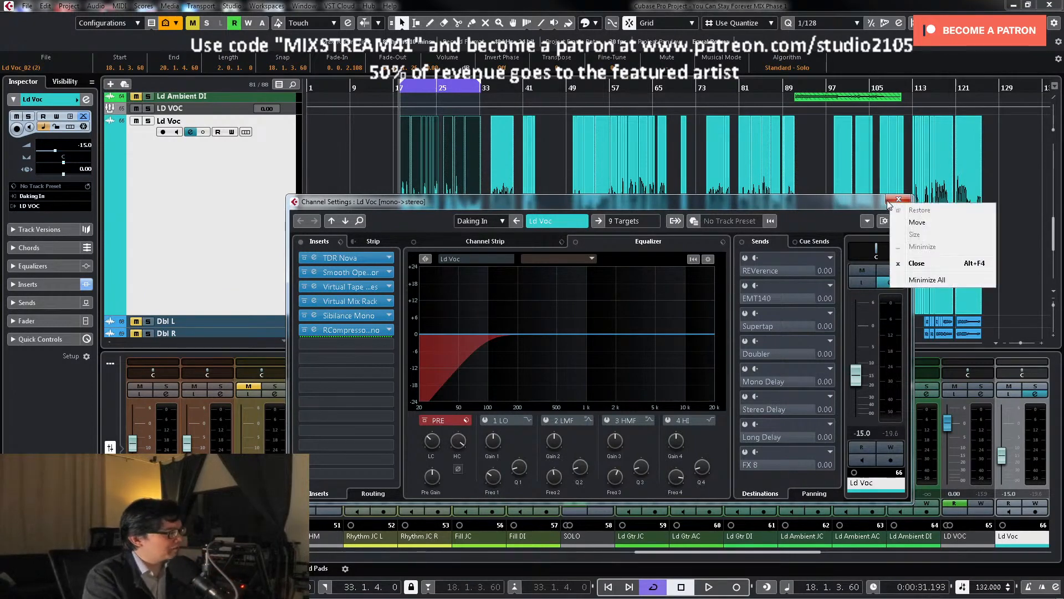
left_click(916, 263)
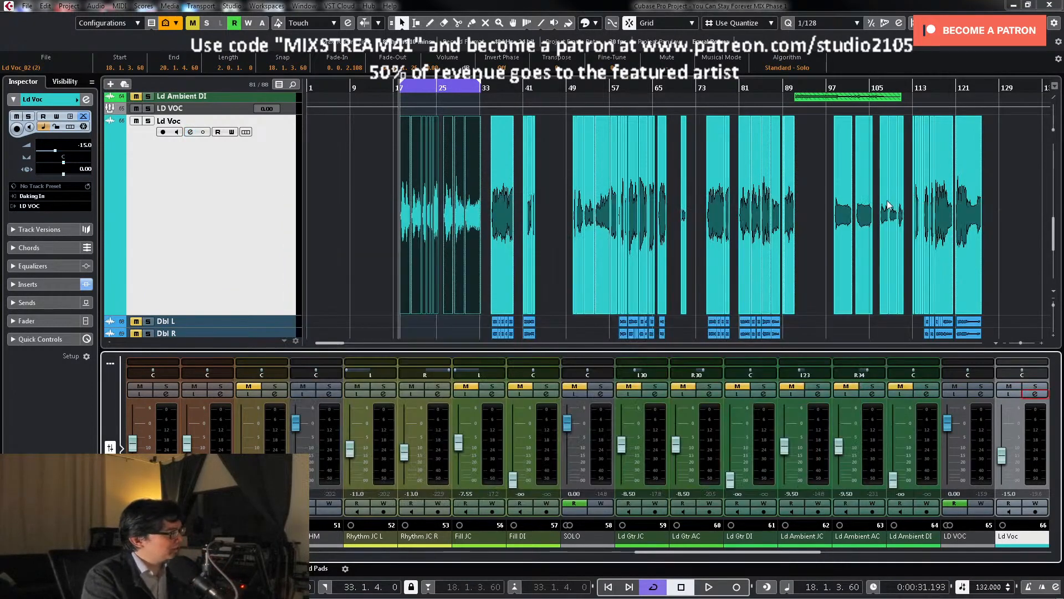
Step: Solo the Ld Voc channel and open its TDR Nova insert
left_click(1034, 394)
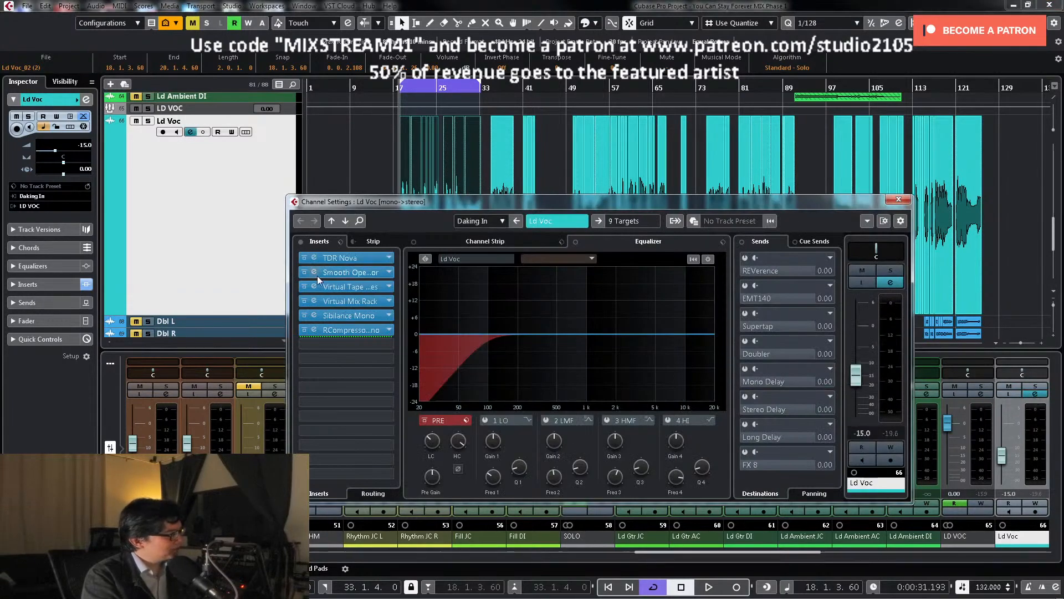
left_click(890, 271)
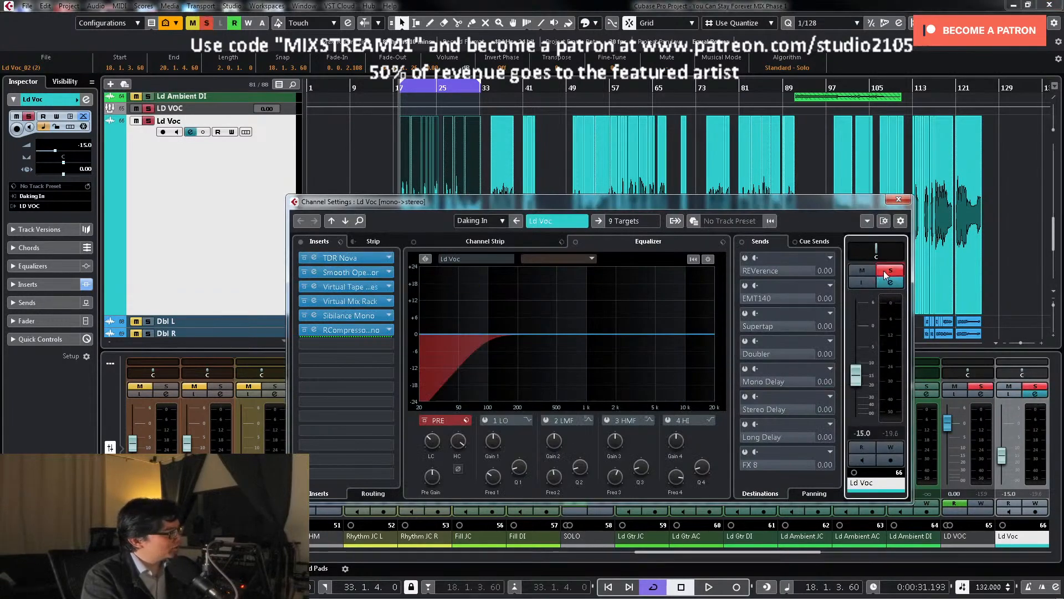
left_click(362, 262)
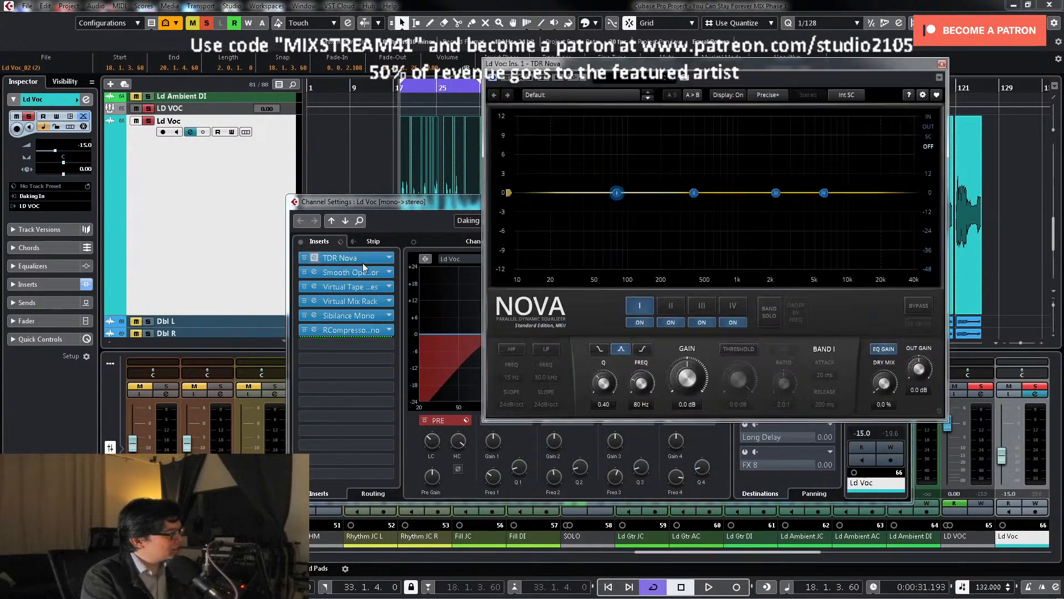
Step: Enable TDR Nova's high-pass filter at 63 Hz with a 12 dB/oct slope, and lower the channel's low cut to 20 Hz
left_click(512, 349)
left_click(511, 404)
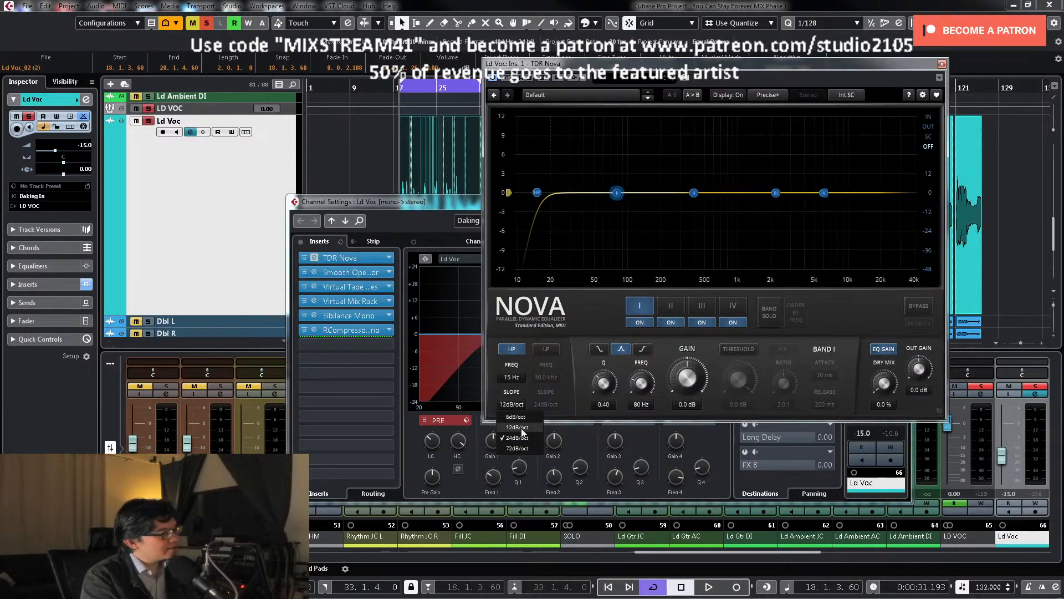
left_click(517, 428)
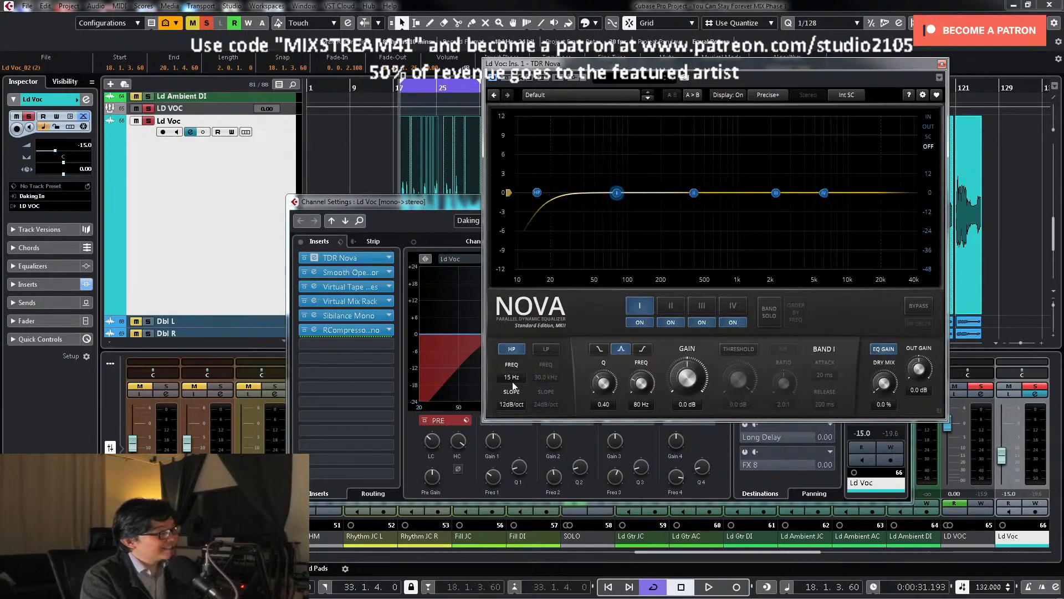
key("space")
left_click_drag(511, 377, 510, 358)
left_click_drag(512, 377, 511, 375)
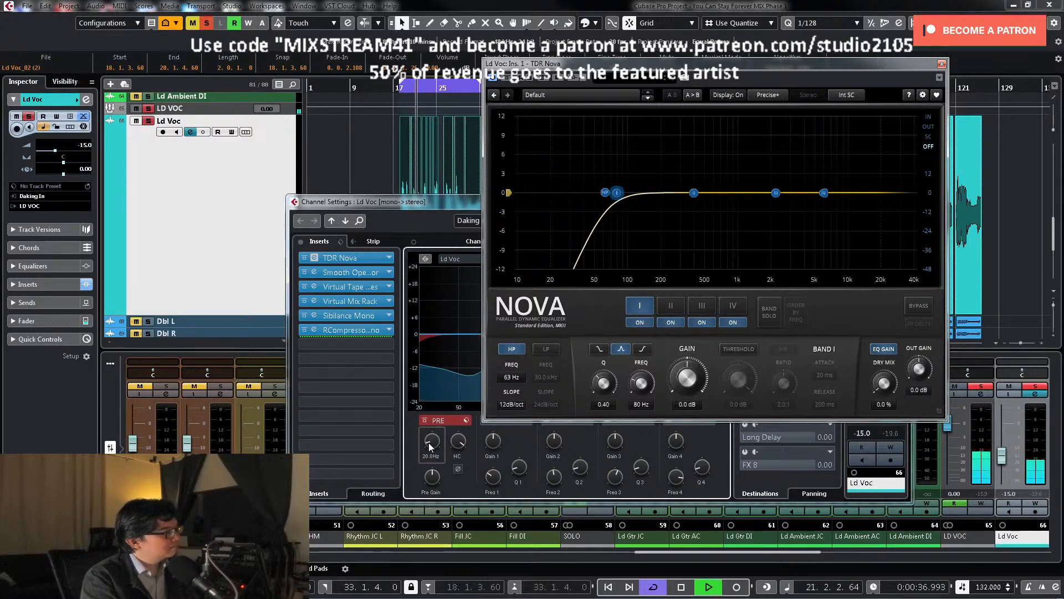
key("space")
Step: Solo TDR Nova's band II with a Q of 6.00 and sweep it, boosted, to 922 Hz during playback
left_click(671, 306)
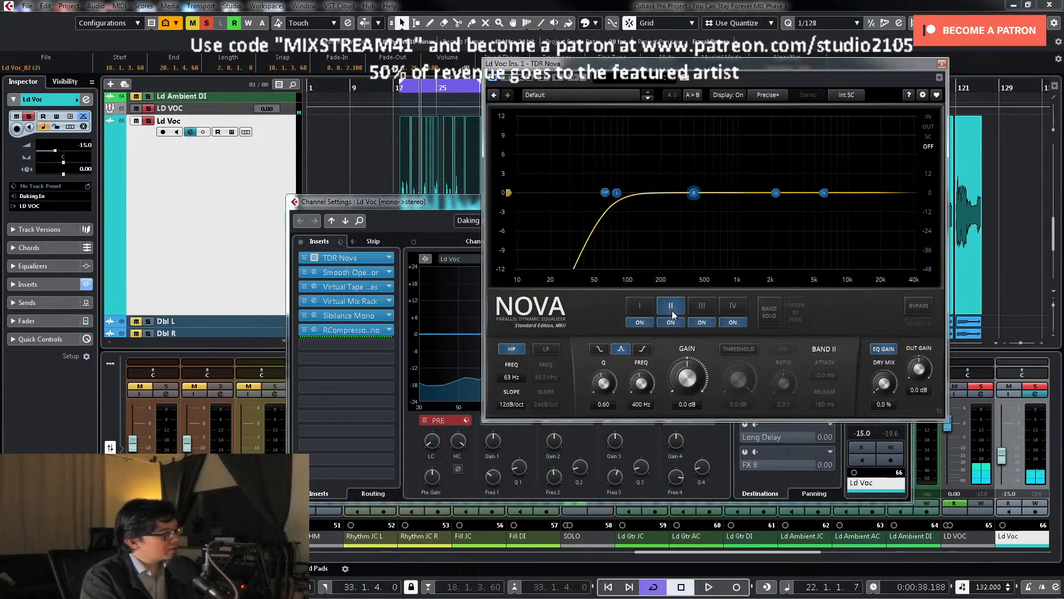
key("space")
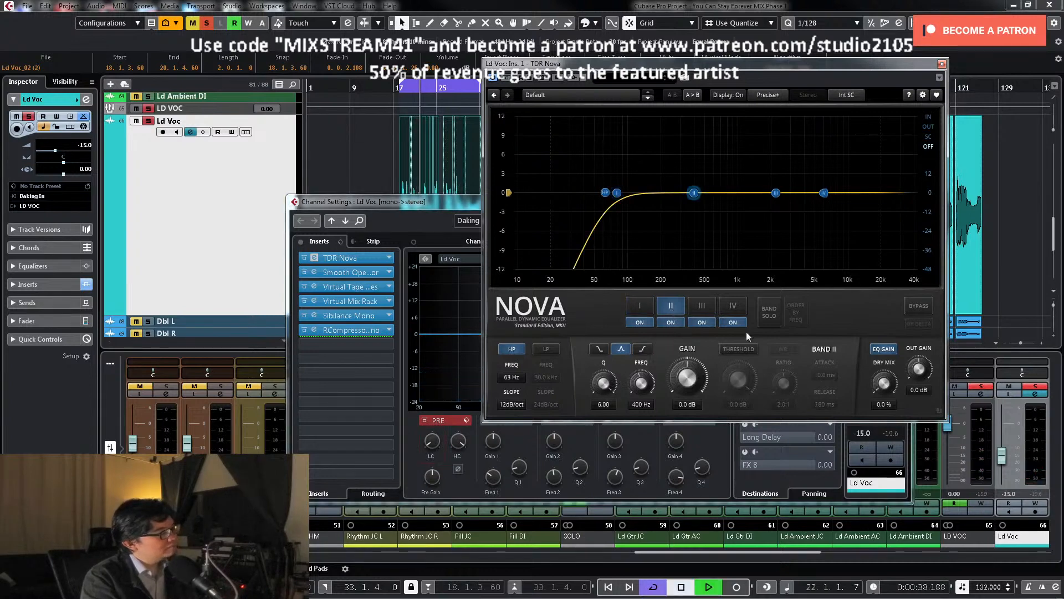
left_click(761, 314)
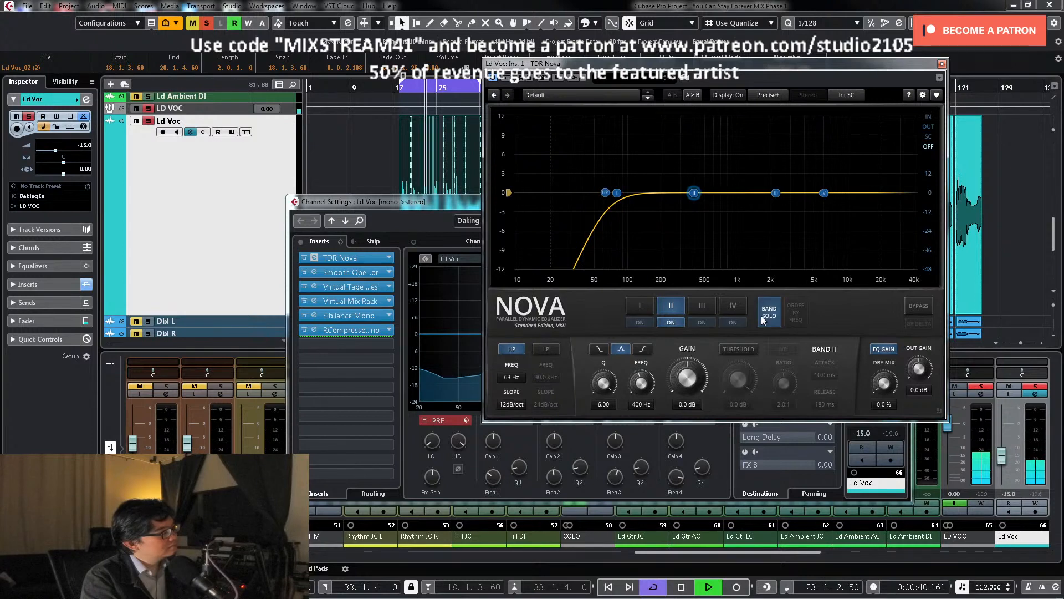
key("space")
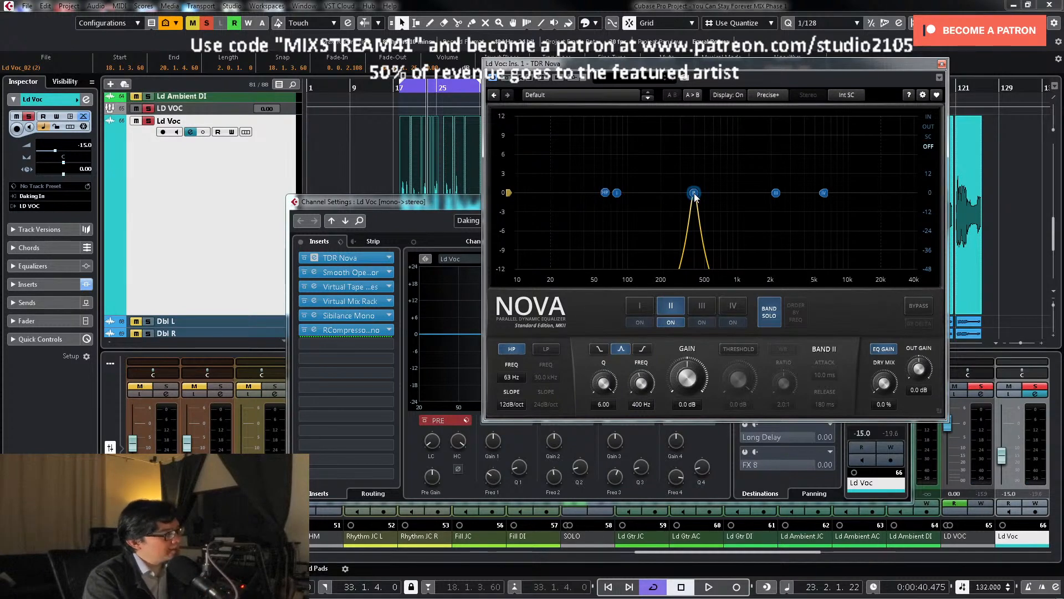
key("space")
left_click_drag(694, 195, 733, 139)
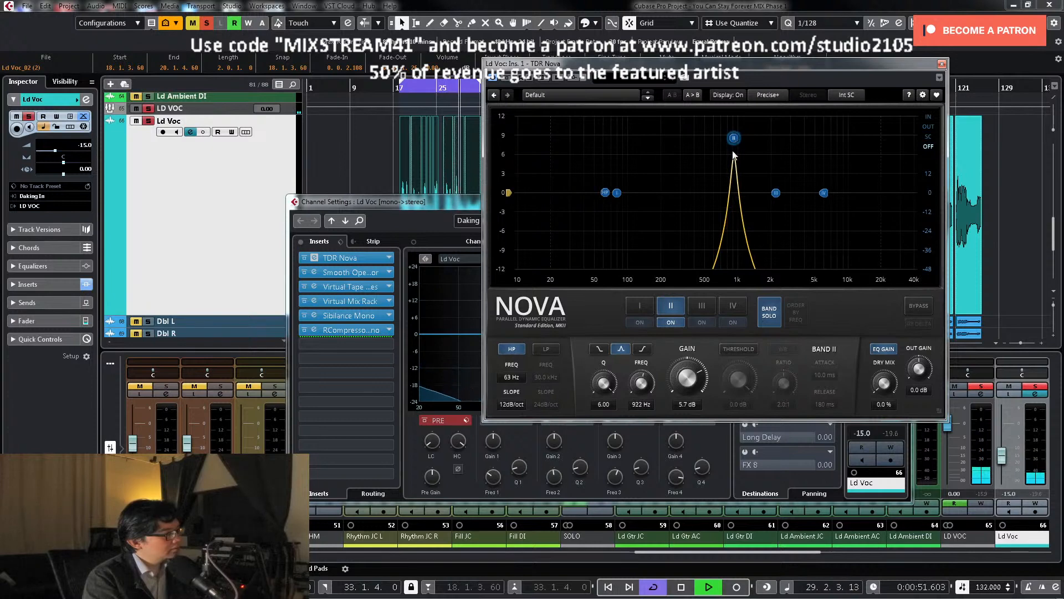
key("space")
Step: Set band II's gain to 0 dB and turn off the band solo in TDR Nova
double_click(695, 378)
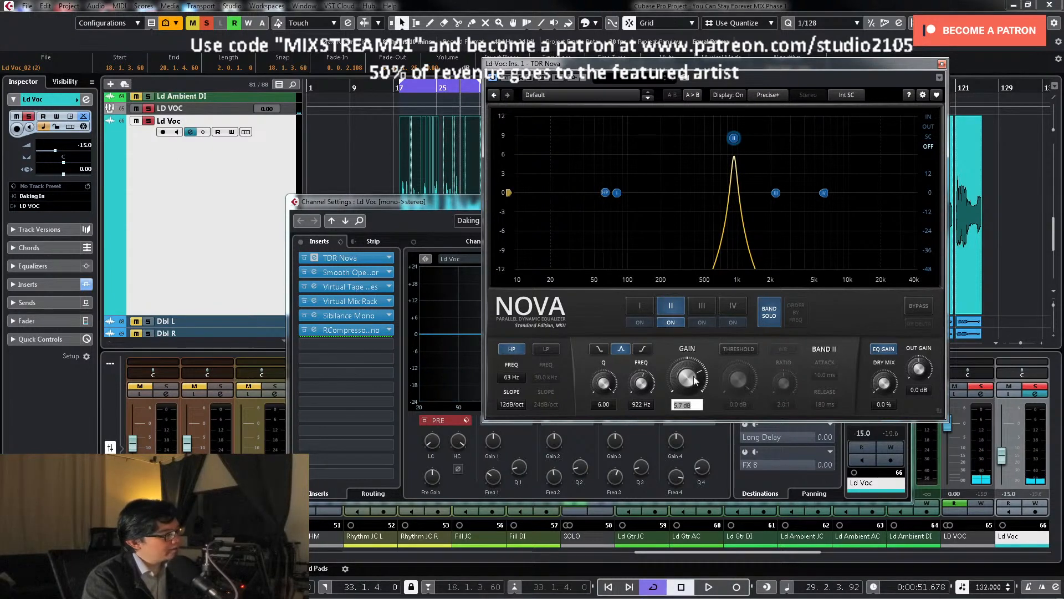
type("0")
key("Return")
left_click(768, 312)
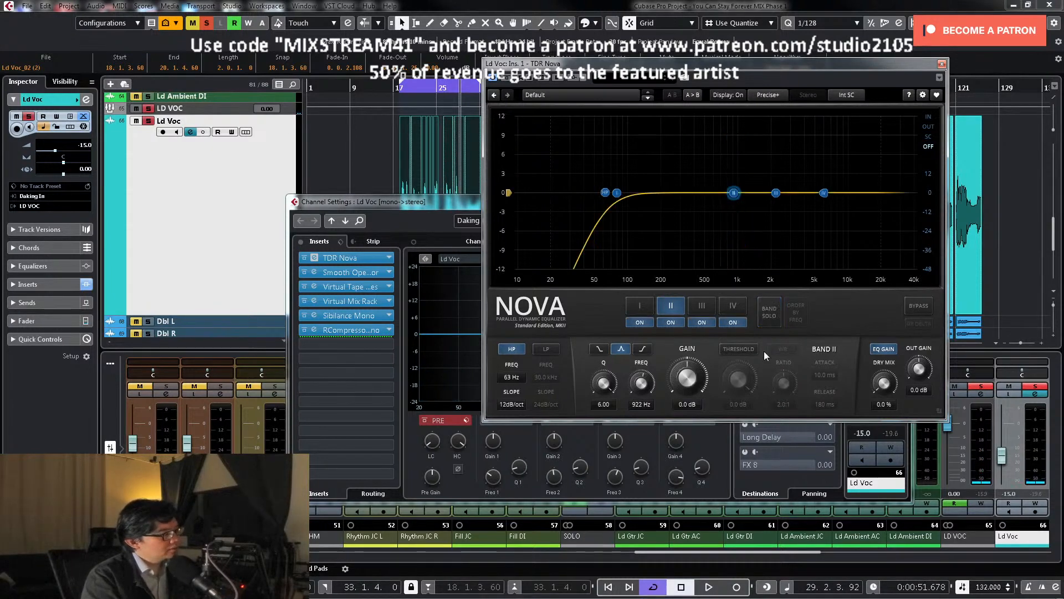
Step: Enable dynamic reduction on band II with a -13.0 dB threshold, 3.0:1 ratio, 0.10 ms attack and 10 ms release
left_click(740, 349)
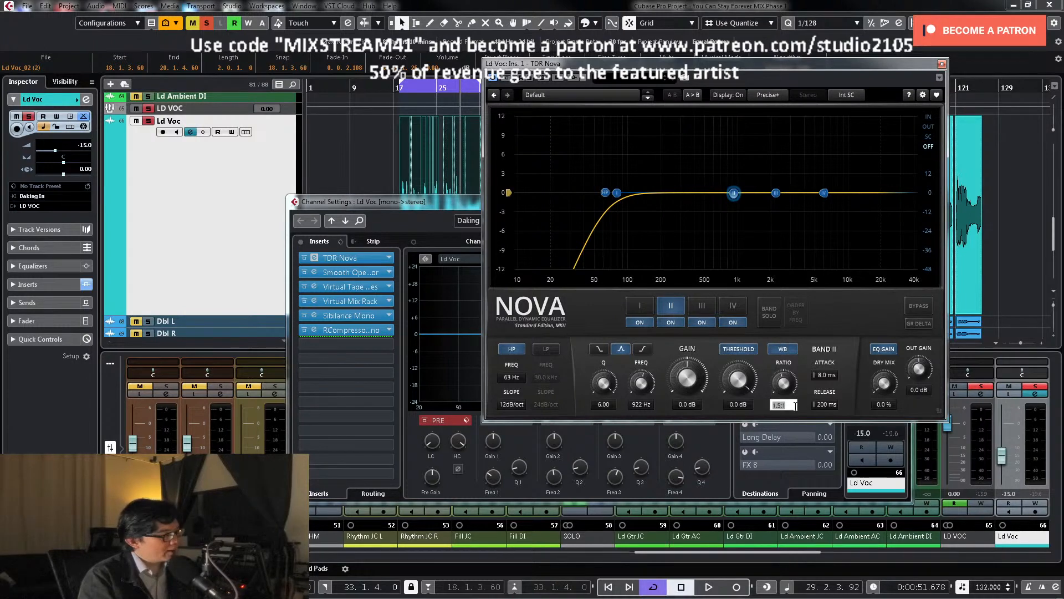
key("Return")
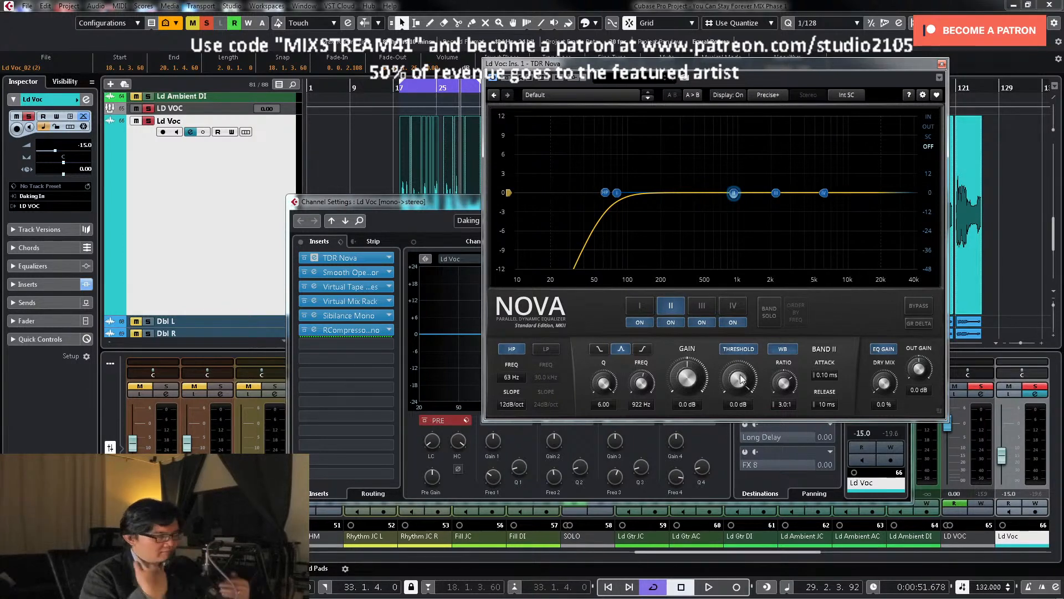
key("space")
left_click_drag(741, 379, 737, 407)
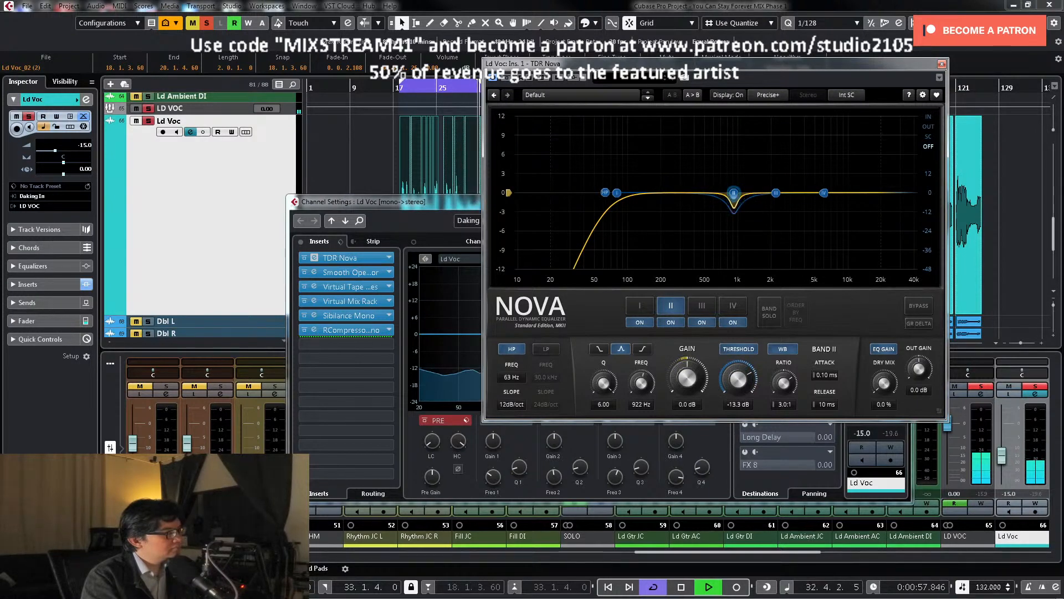
left_click_drag(737, 393, 737, 391)
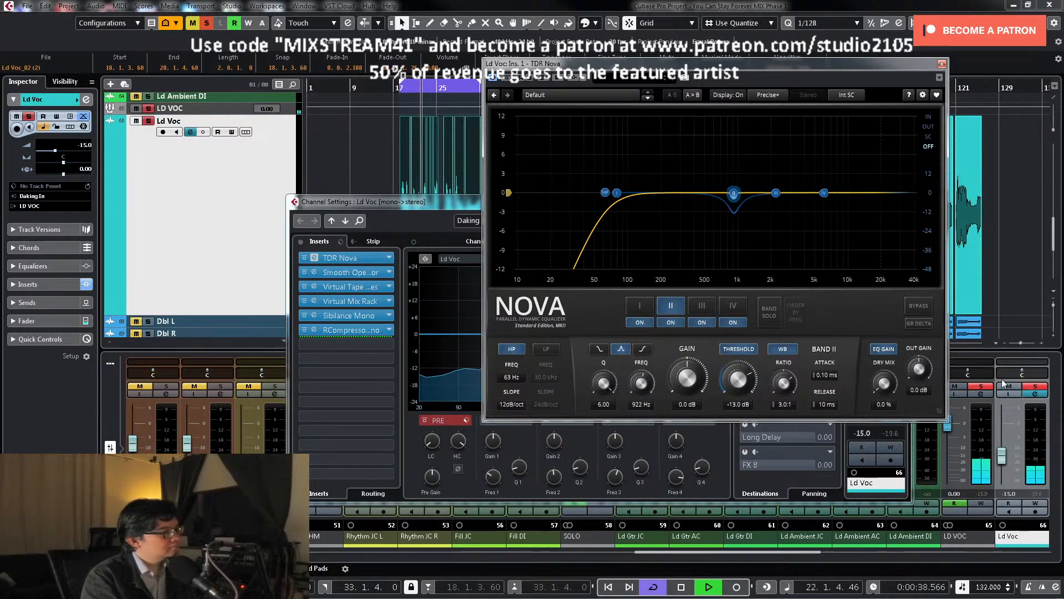
Step: Unsolo Ld Voc and return from TDR Nova to the vocal's channel settings
left_click(1038, 387)
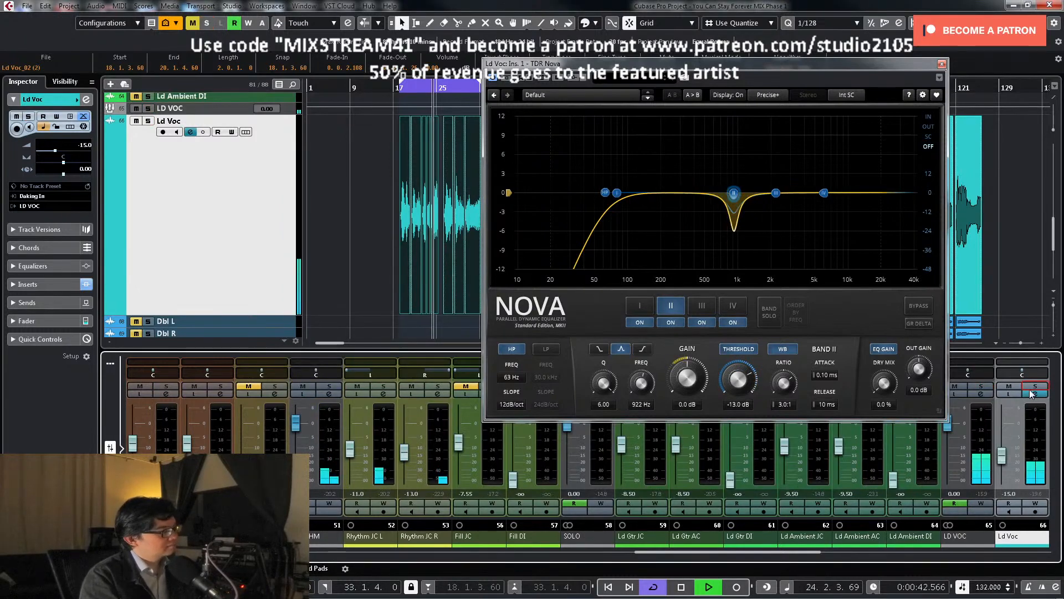
left_click(942, 64)
left_click(1035, 394)
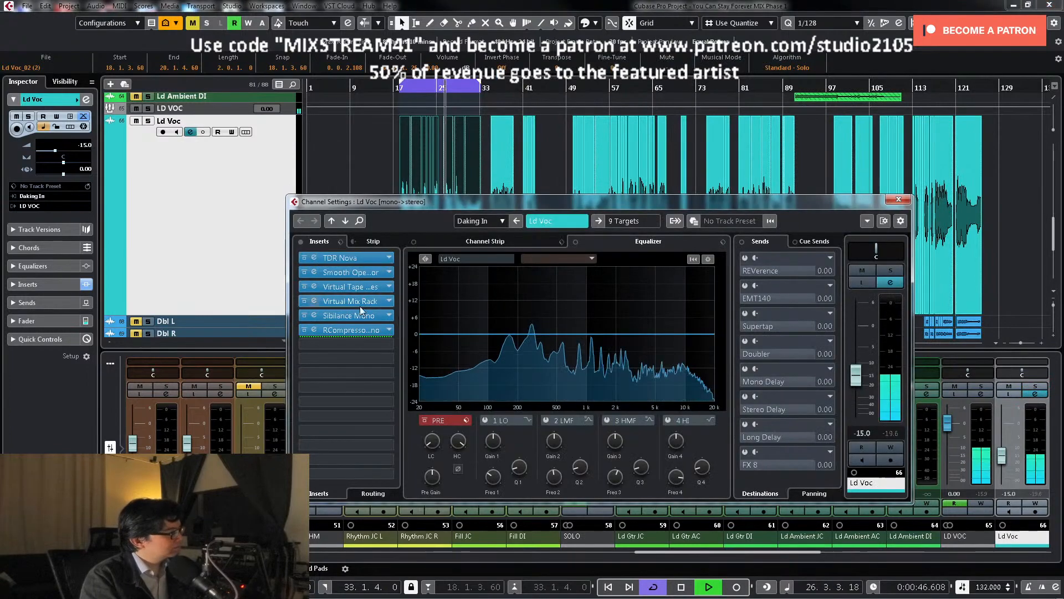
key("space")
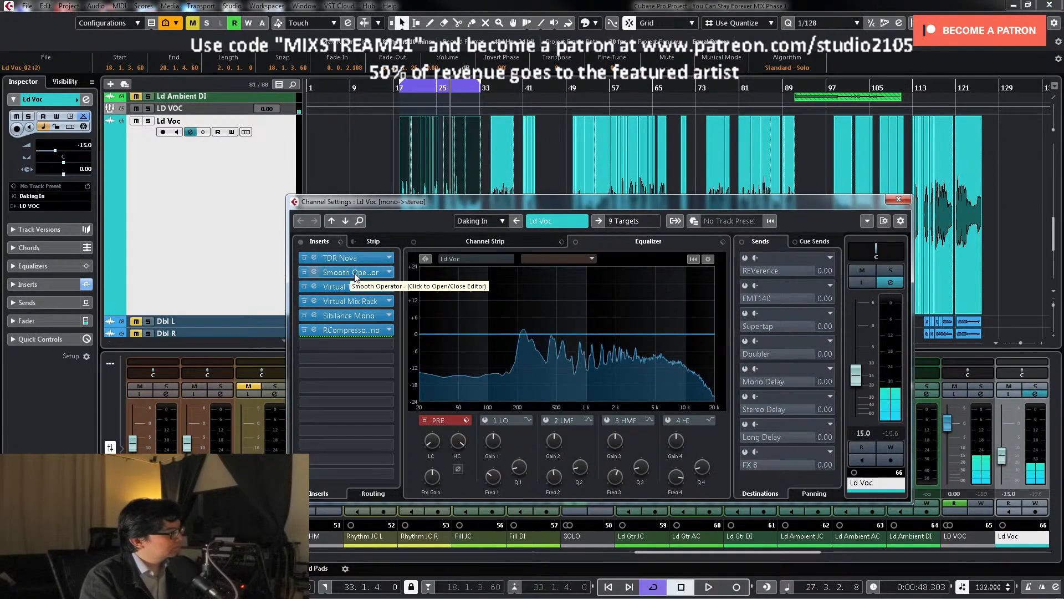
Step: Open the Smooth Operator insert on Ld Voc and compare the vocal with the plug-in bypassed and active
left_click(358, 273)
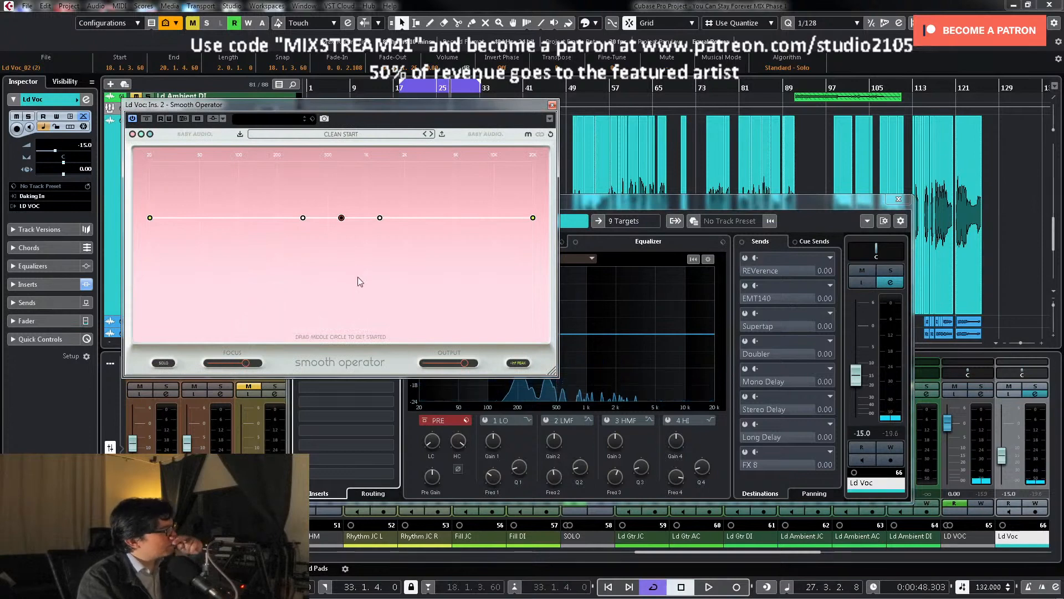
left_click(133, 119)
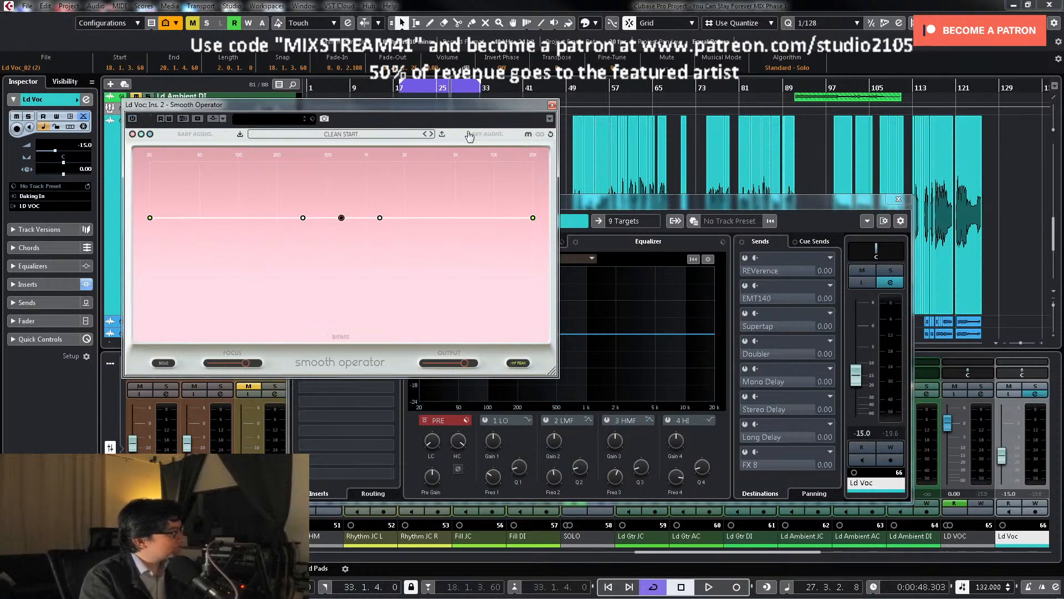
key("space")
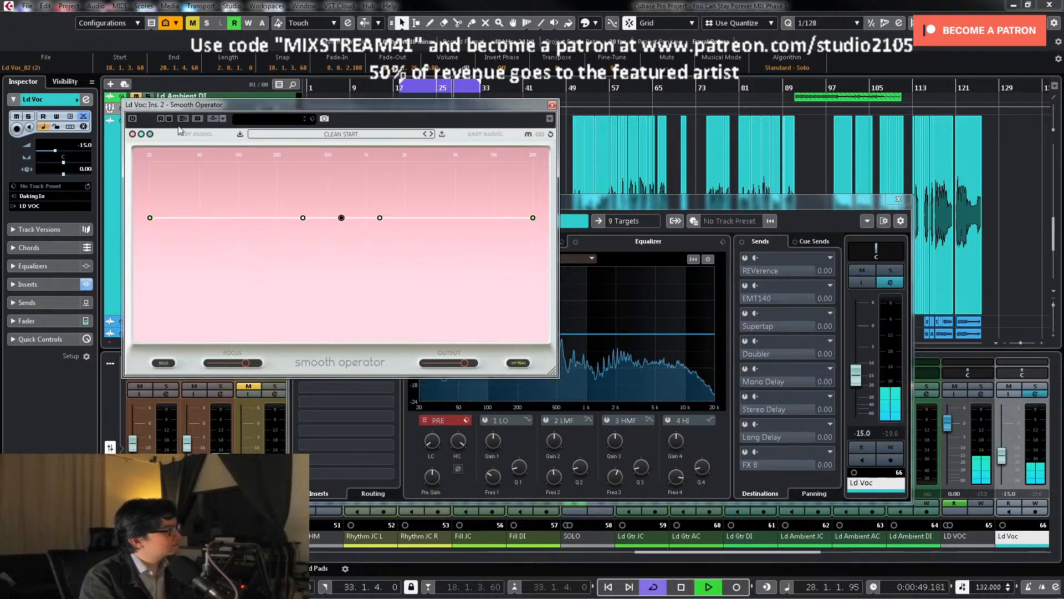
left_click(132, 119)
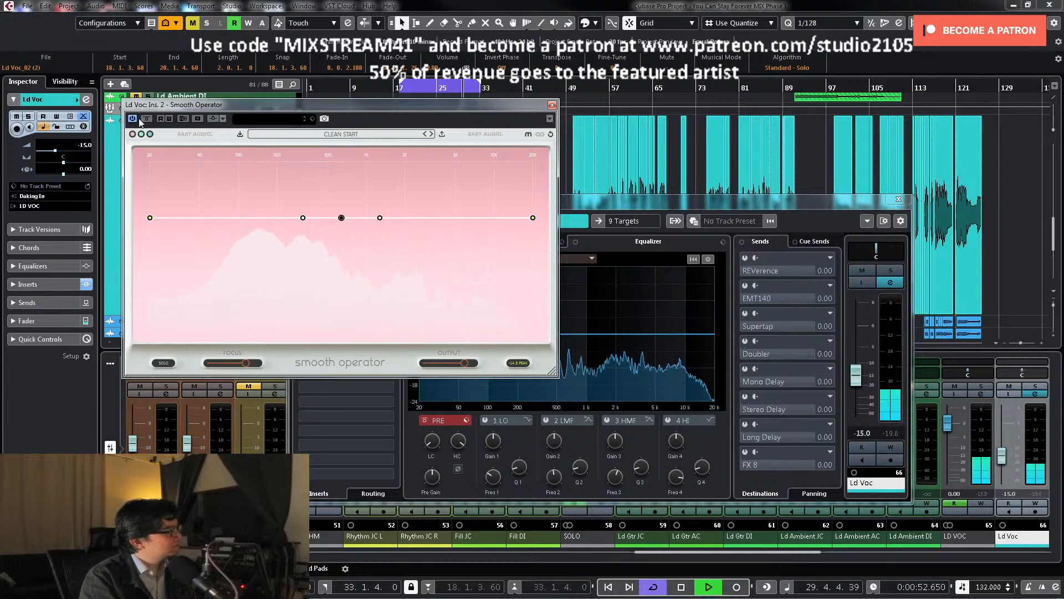
Step: Audition the lead vocal through Smooth Operator with short playback passes, then close the plugin
key("space")
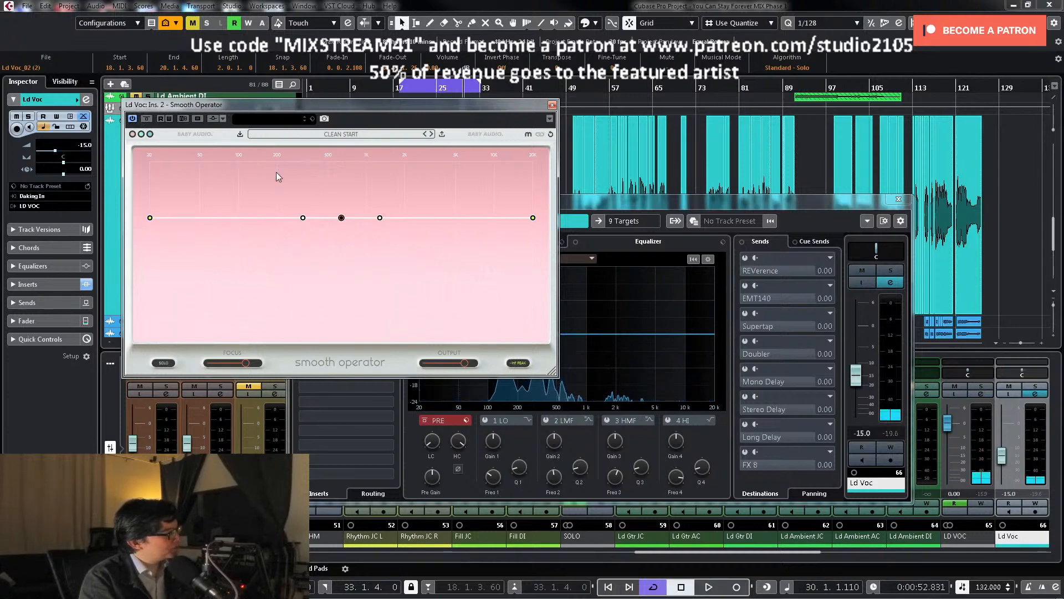
key("space")
key("space")
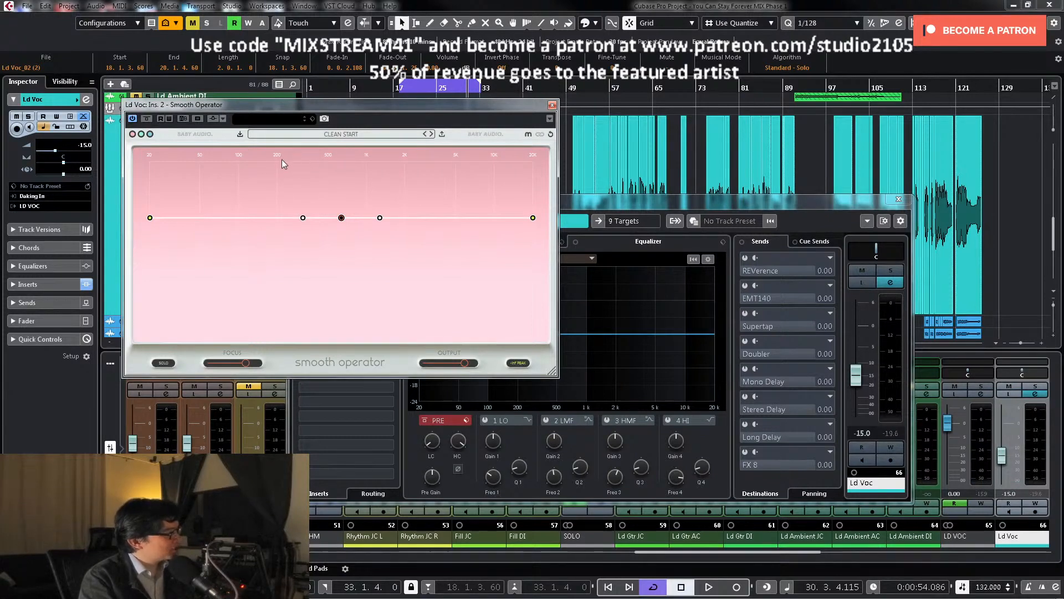
key("space")
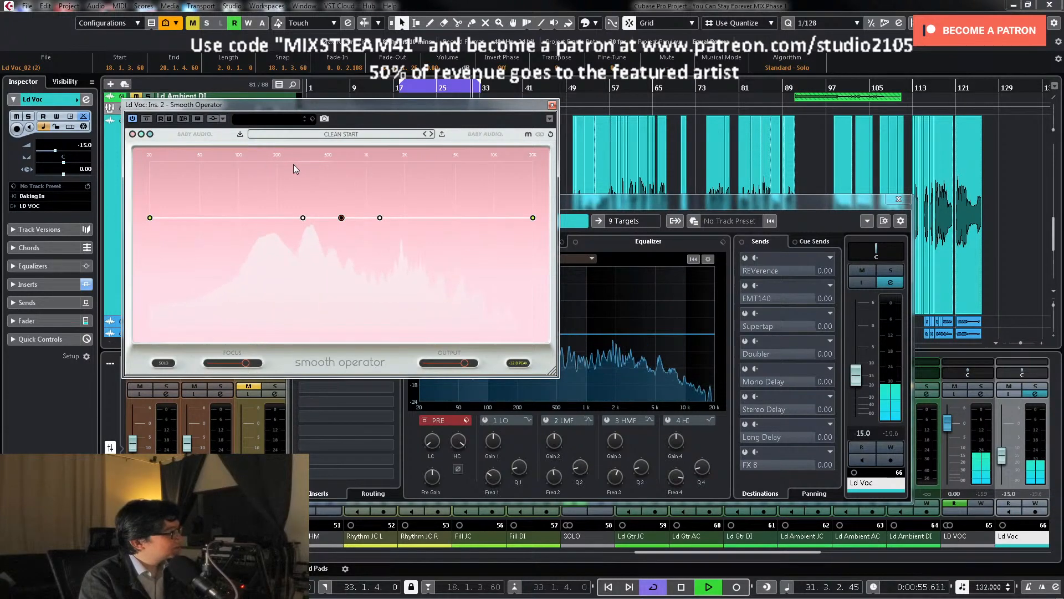
key("space")
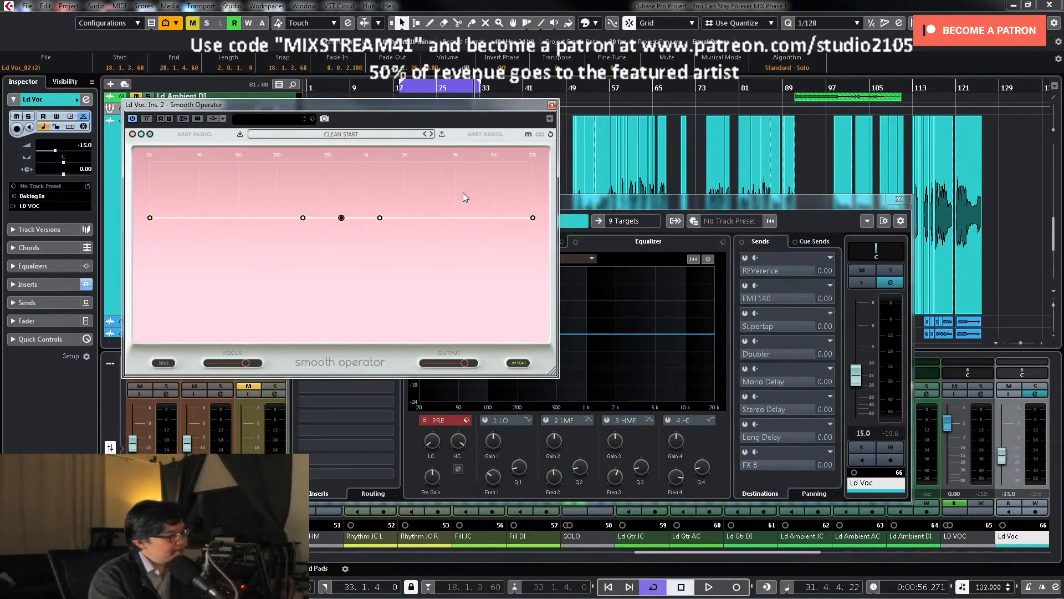
left_click(552, 106)
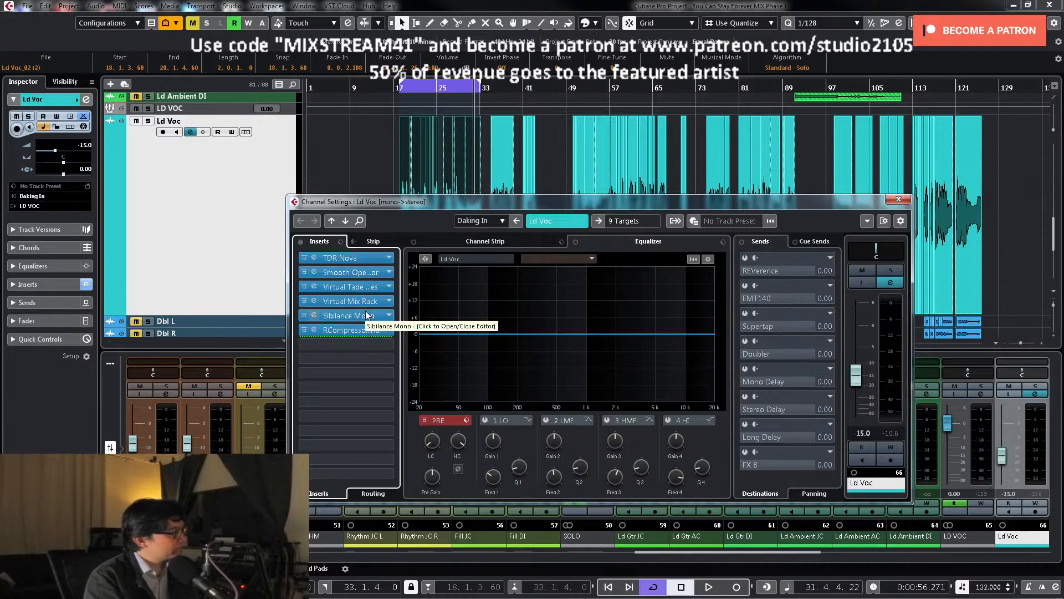
Step: Review the Virtual Tape Machines and Virtual Mix Rack inserts on the lead vocal, playing the track through the rack
left_click(355, 286)
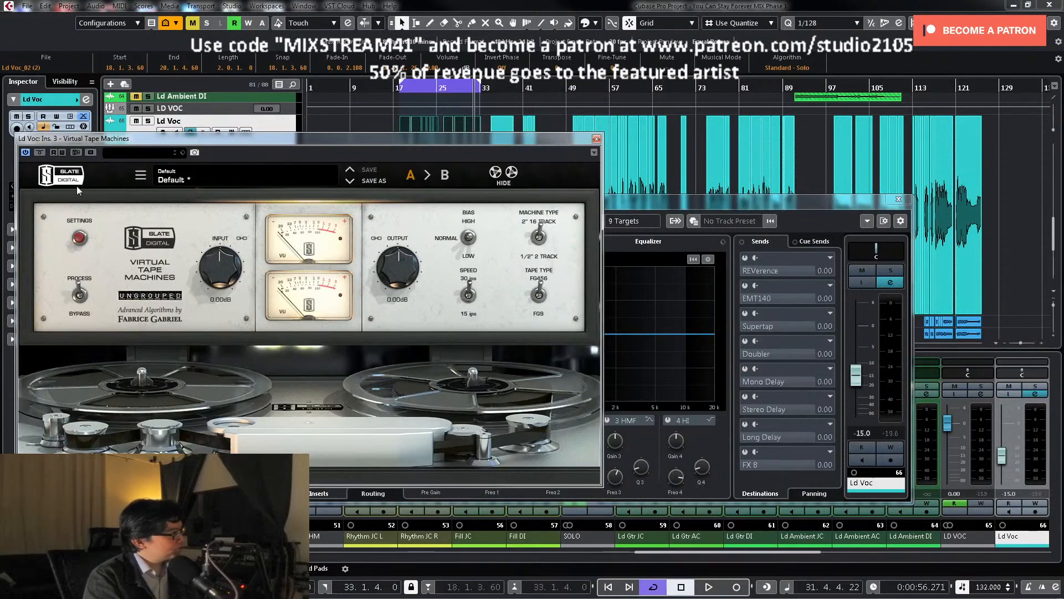
left_click(596, 138)
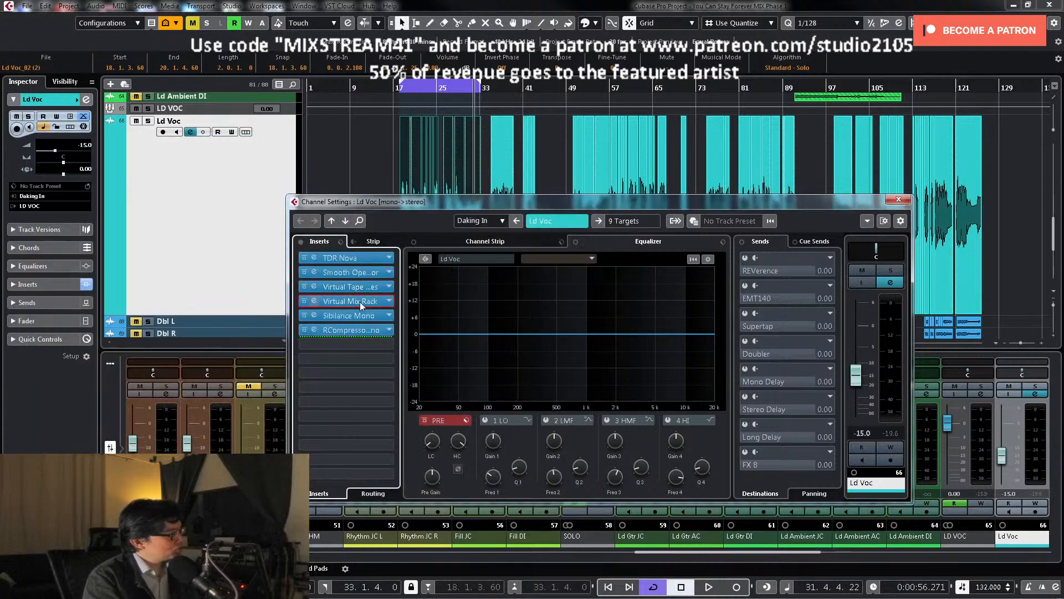
left_click(358, 301)
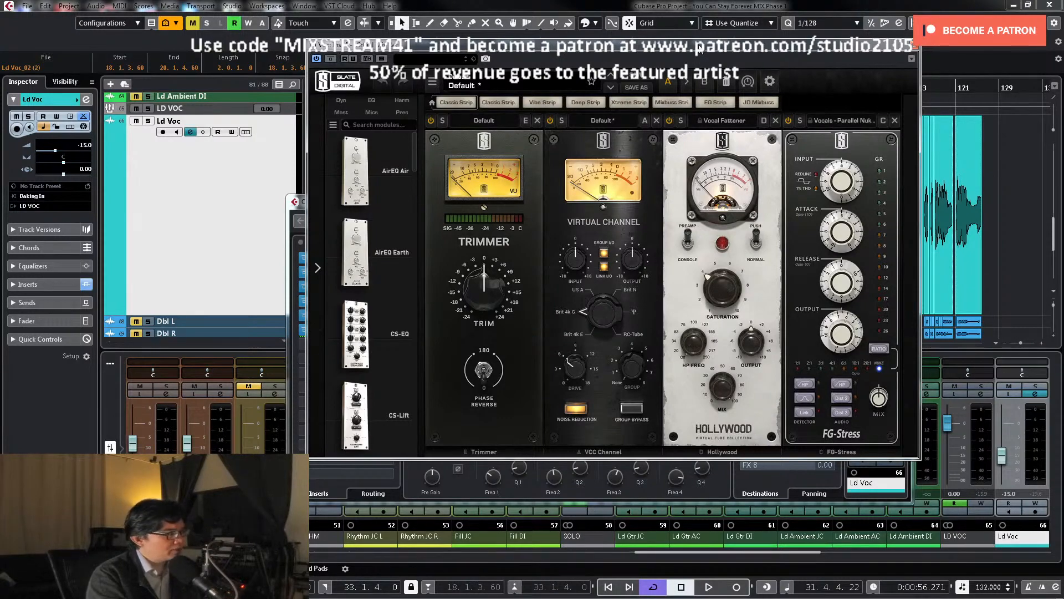
key("space")
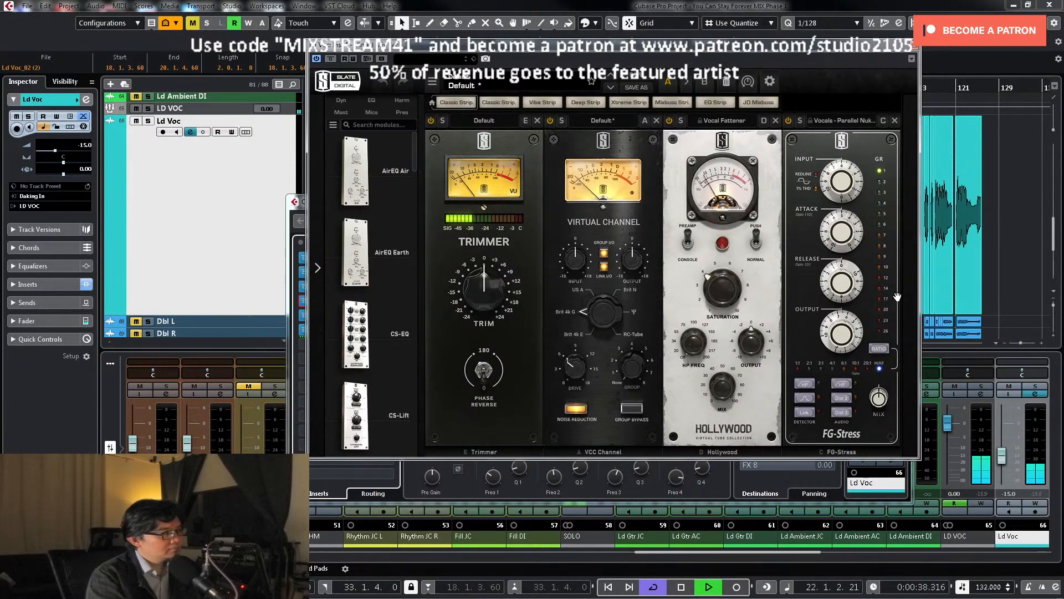
left_click(912, 58)
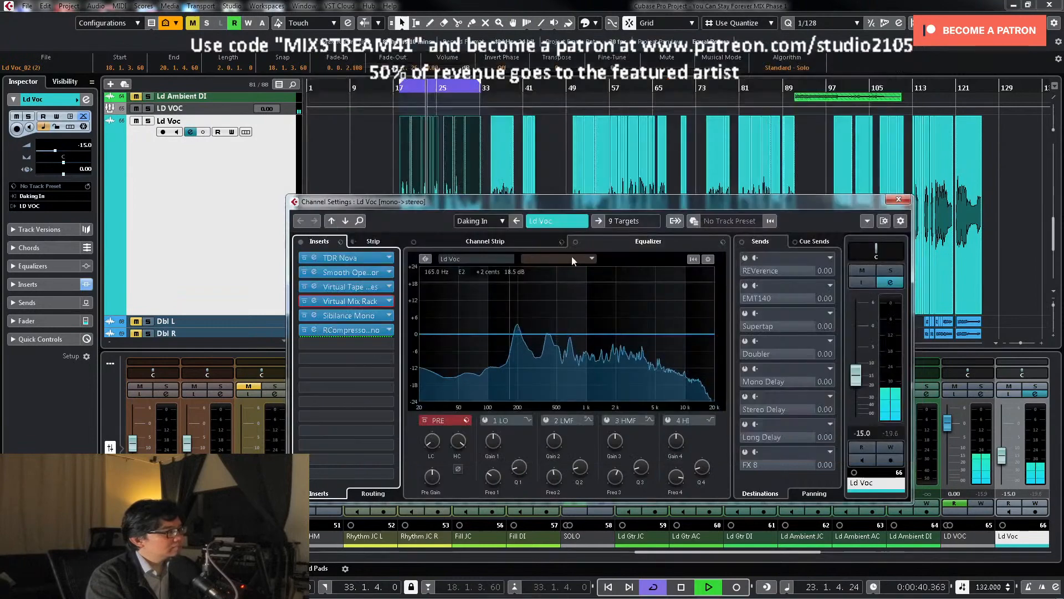
Step: Review the Sibilance and RCompressor inserts on the lead vocal during playback, then close the vocal's channel settings
left_click(357, 316)
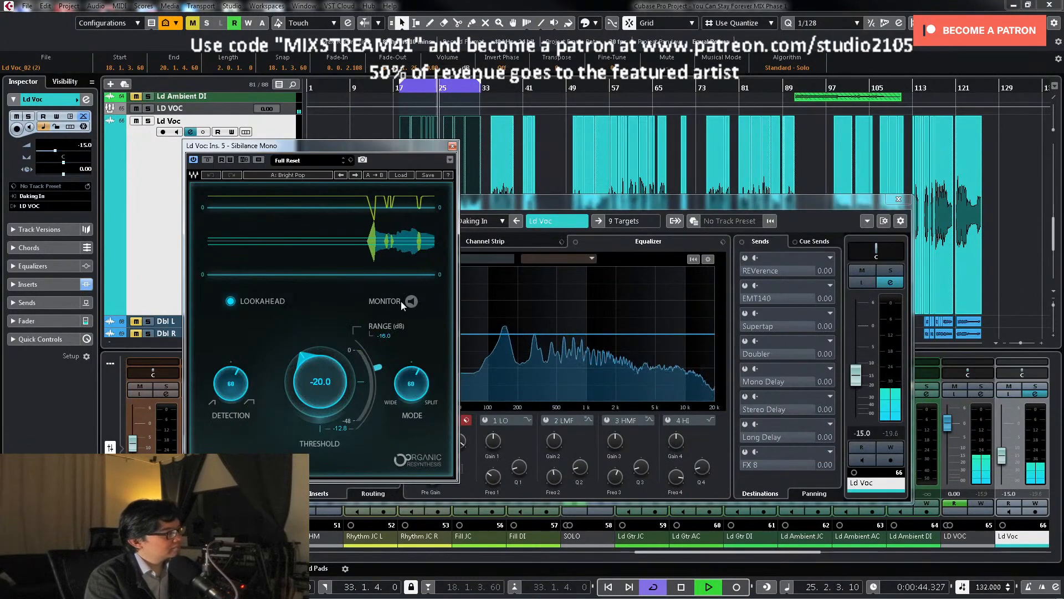
key("space")
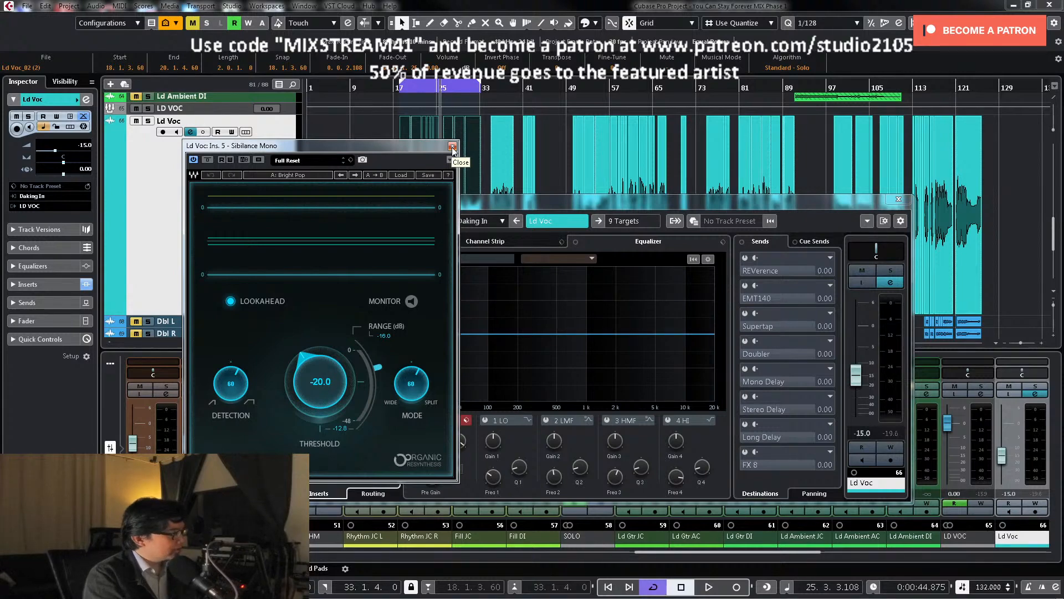
left_click(452, 147)
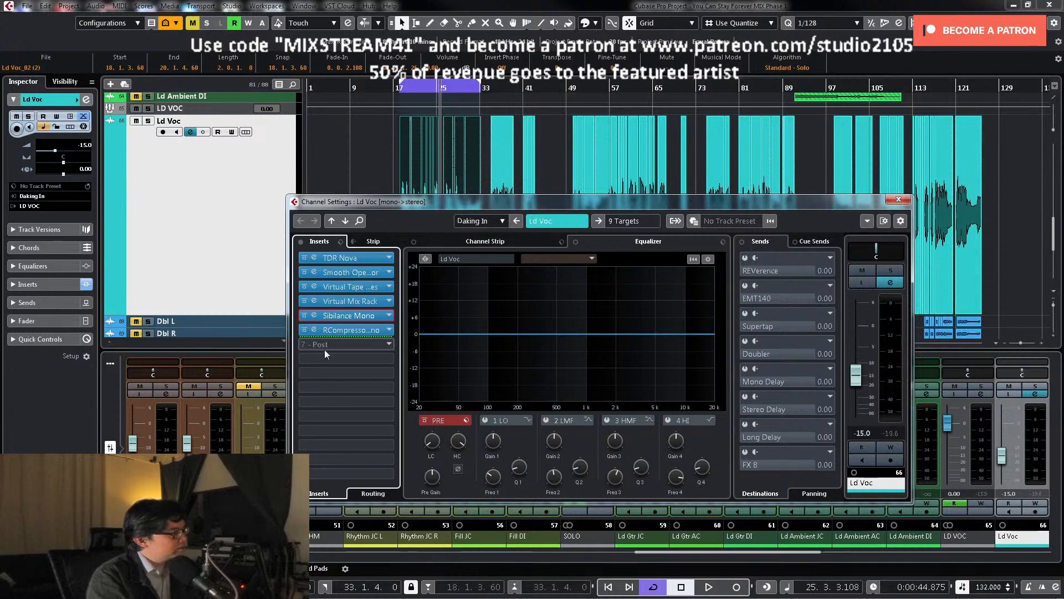
left_click(314, 330)
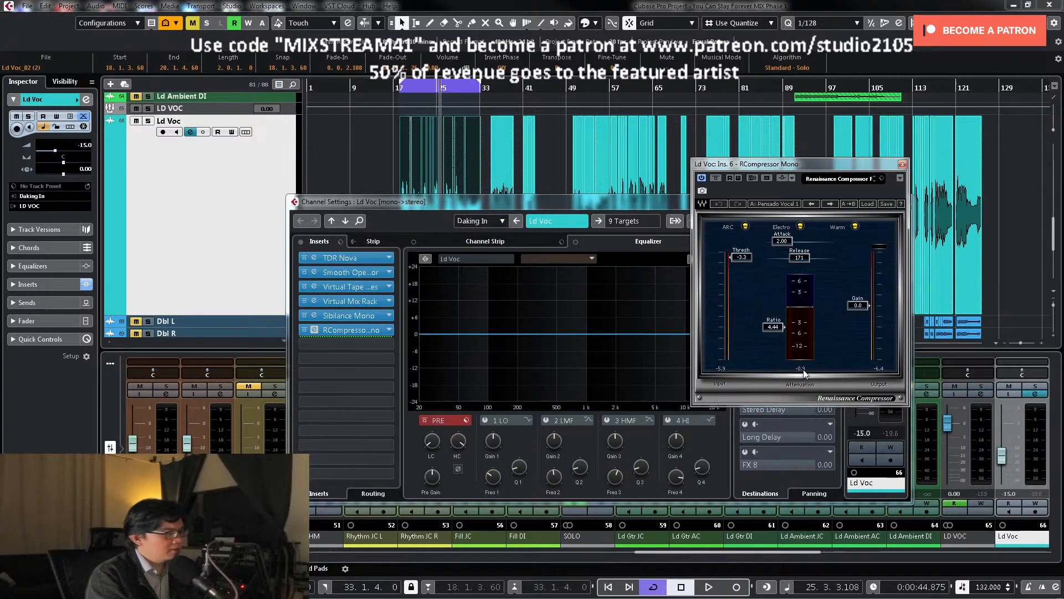
key("space")
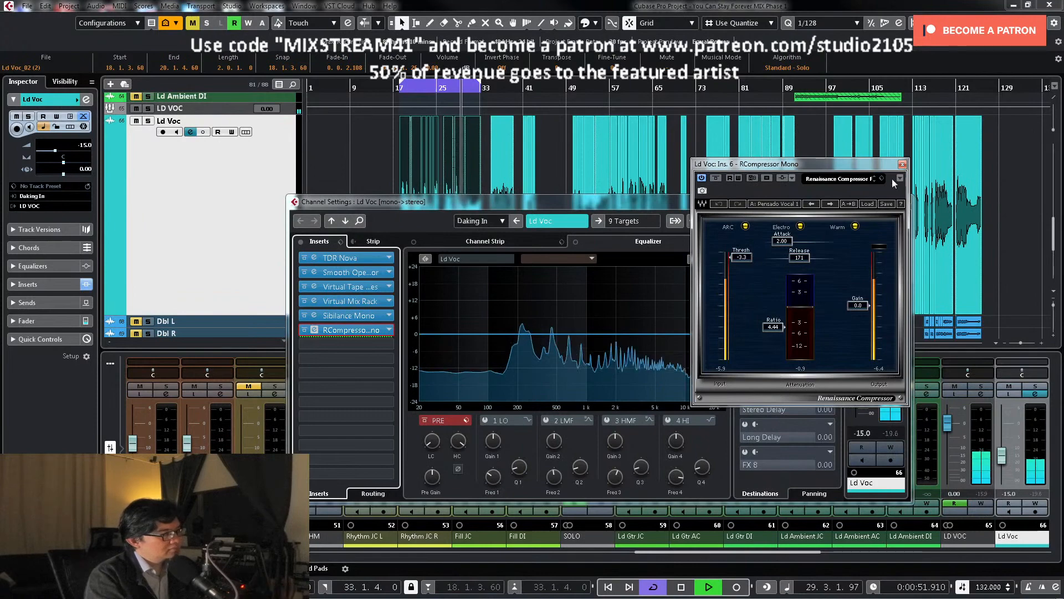
left_click(903, 164)
left_click(917, 251)
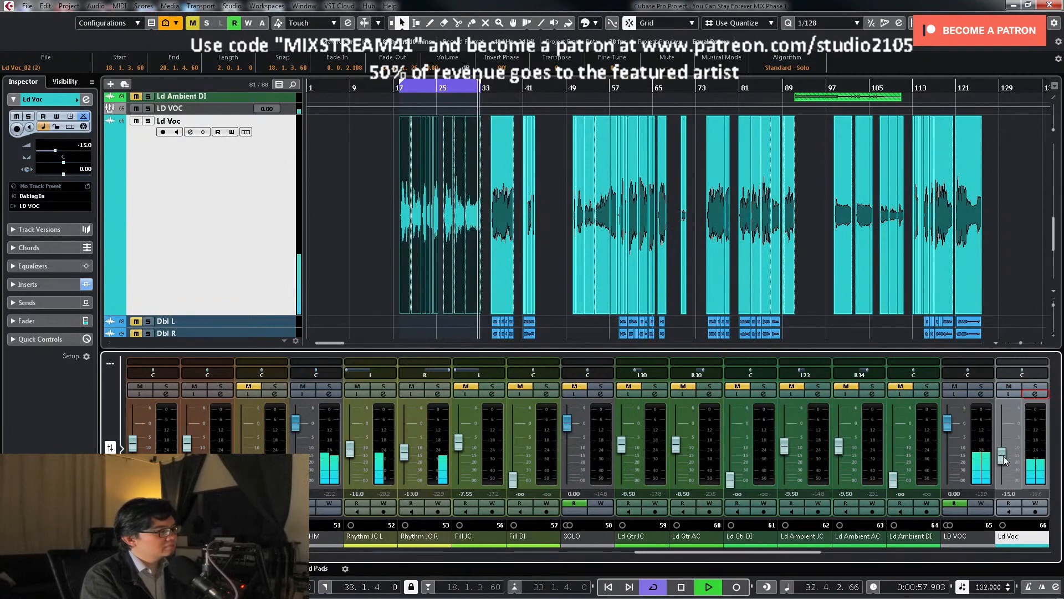
Step: Stop playback, place the playhead near bar 12 with cycle off, and unmute the SOLO guitar group
key("space")
left_click(370, 157)
scroll(372, 157, "up", 4)
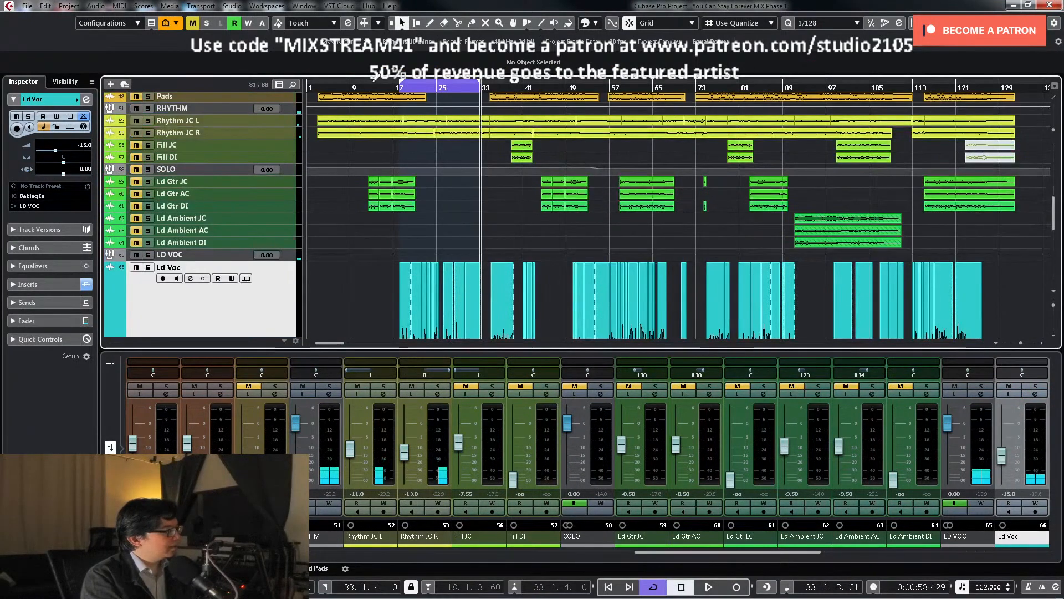
left_click_drag(367, 87, 378, 89)
key("KP_Divide")
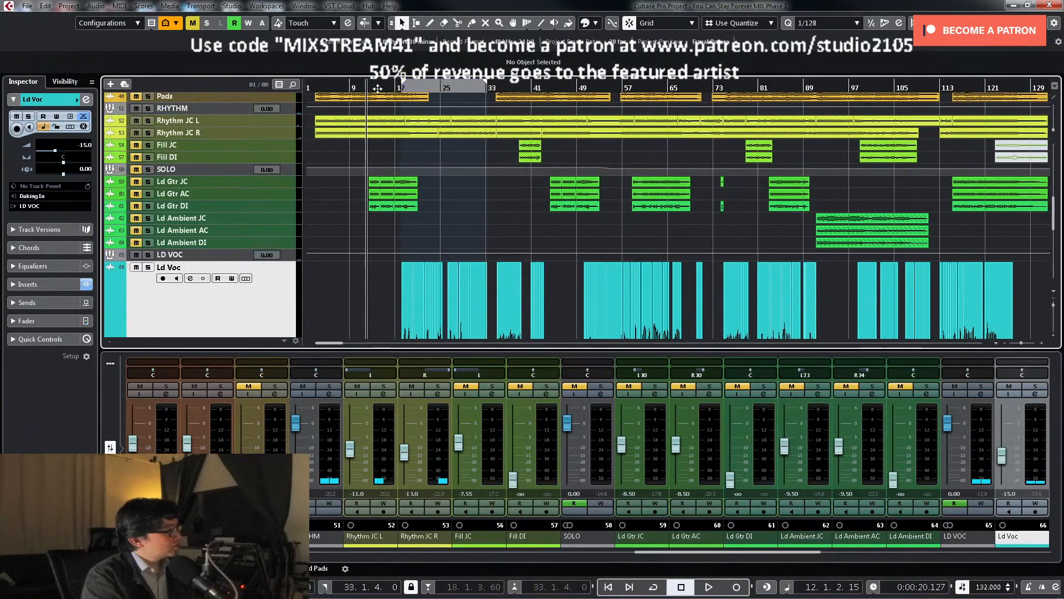
left_click(136, 169)
left_click(601, 393)
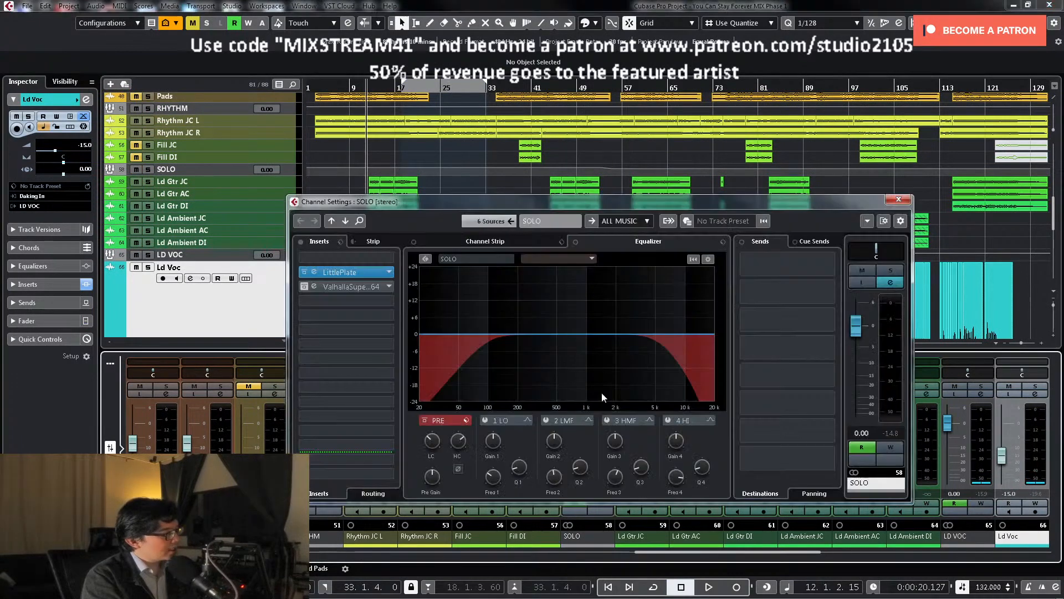
left_click(897, 200)
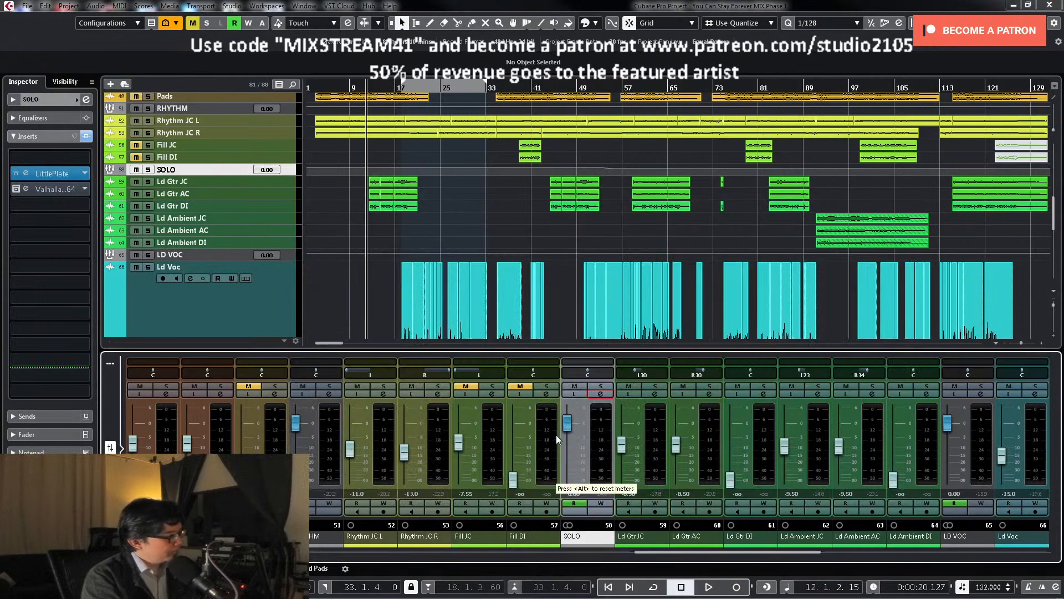
Step: Try lowering the SOLO group's fader by about 4 dB while playing the lead guitar section
left_click_drag(576, 422, 568, 435)
key("space")
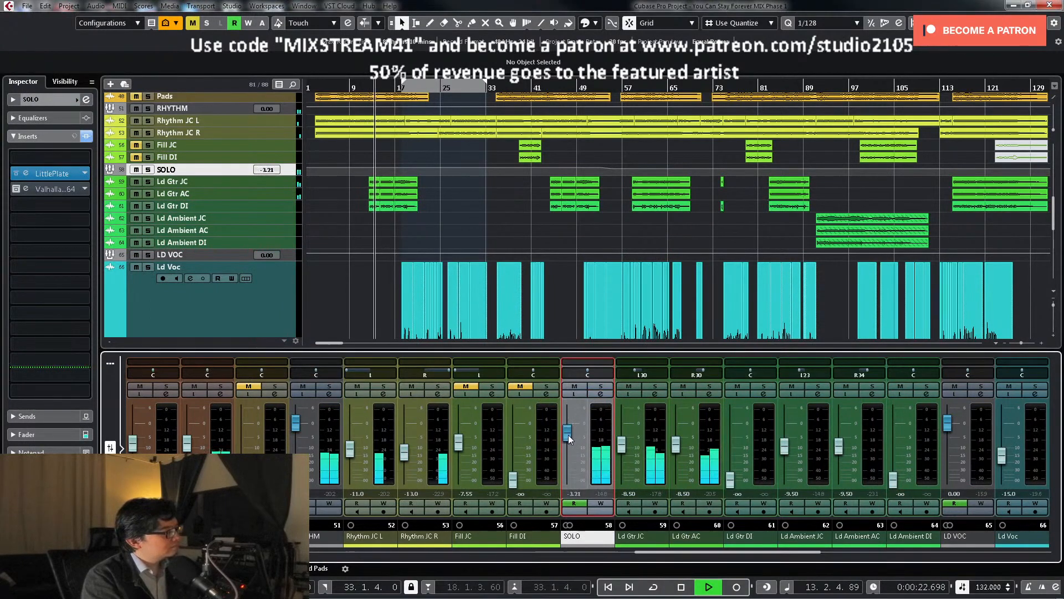
left_click(568, 435, "ctrl")
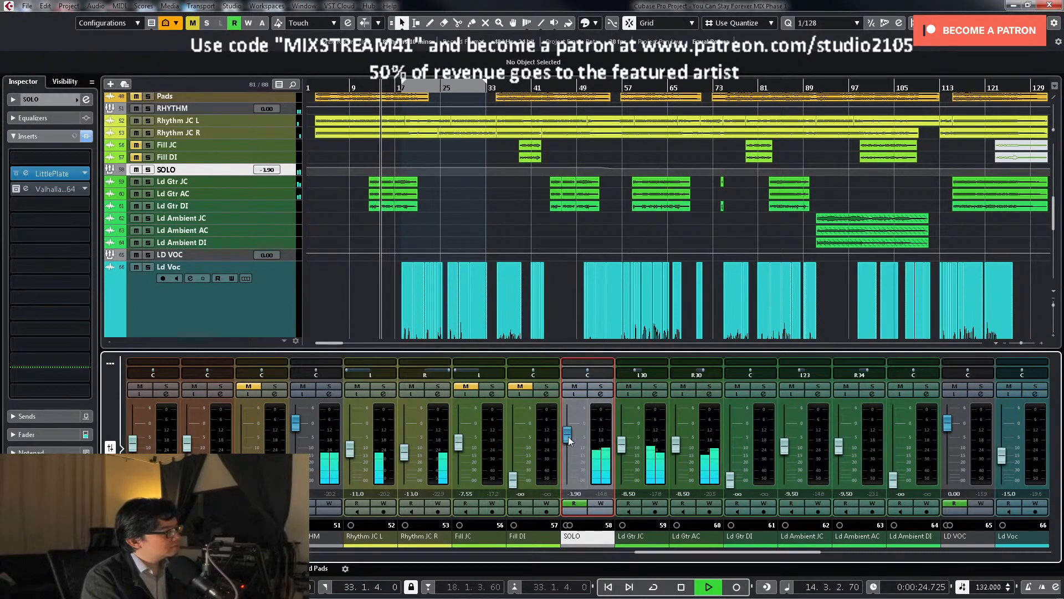
key("space")
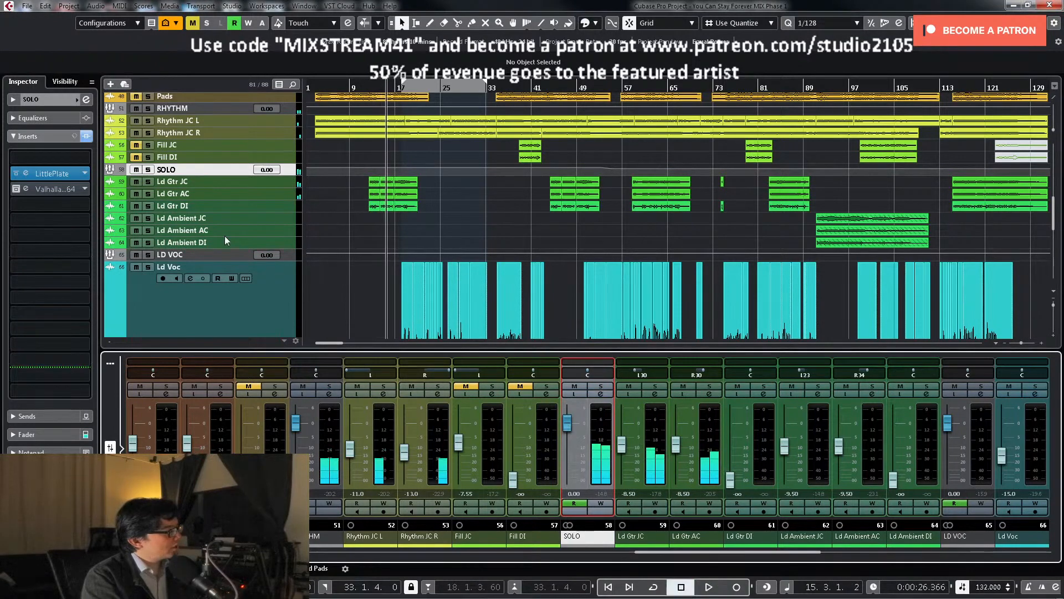
Step: Enlarge the SOLO group's volume automation lane and set its first automation point, near bar 53, to -3 dB
left_click(298, 182)
scroll(743, 247, "down", 2)
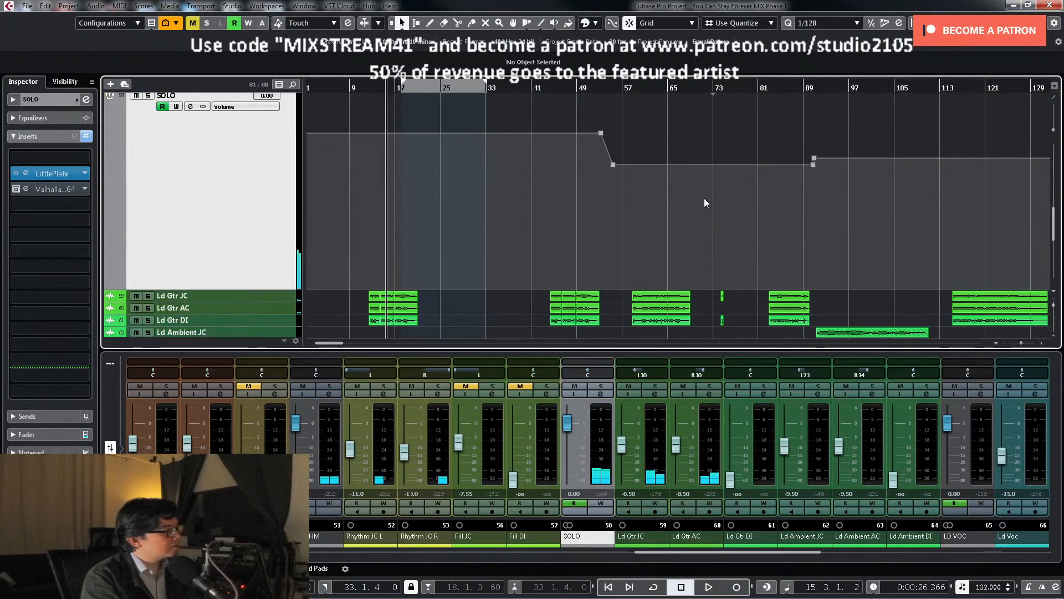
left_click(600, 133)
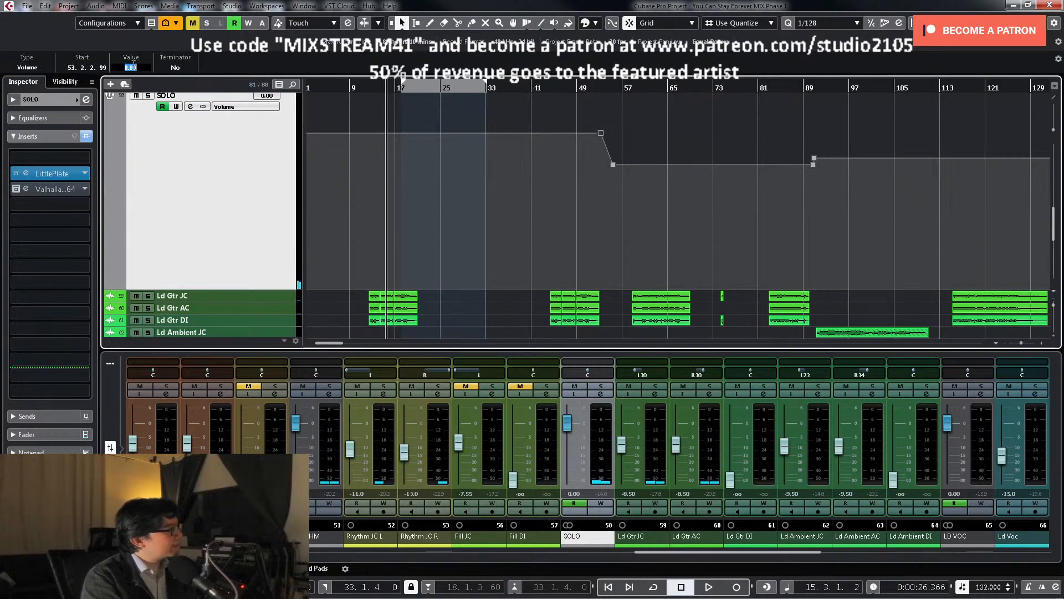
type("-3")
key("Return")
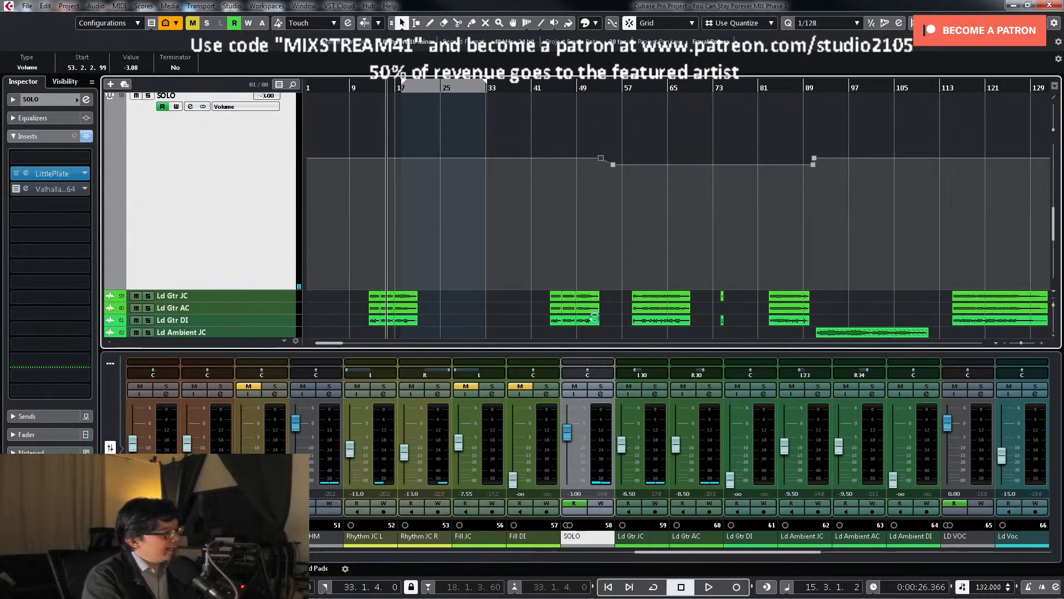
Step: Insert the Waves MV2 Stereo dynamics plugin in the first insert slot of the SOLO group
left_click(601, 394)
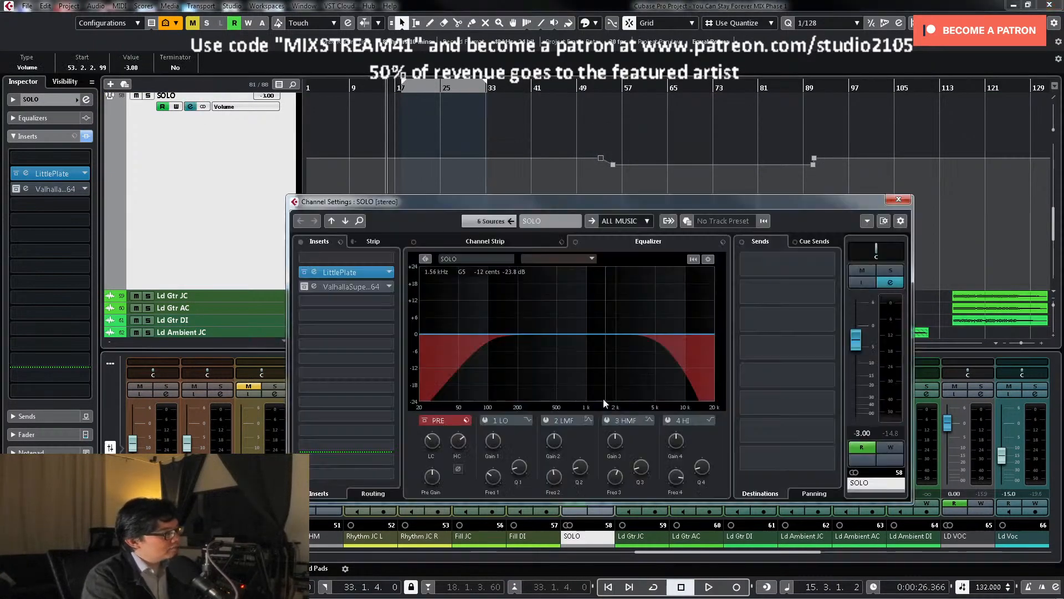
left_click(390, 302)
left_click(387, 262)
left_click(389, 259)
scroll(365, 413, "down", 5)
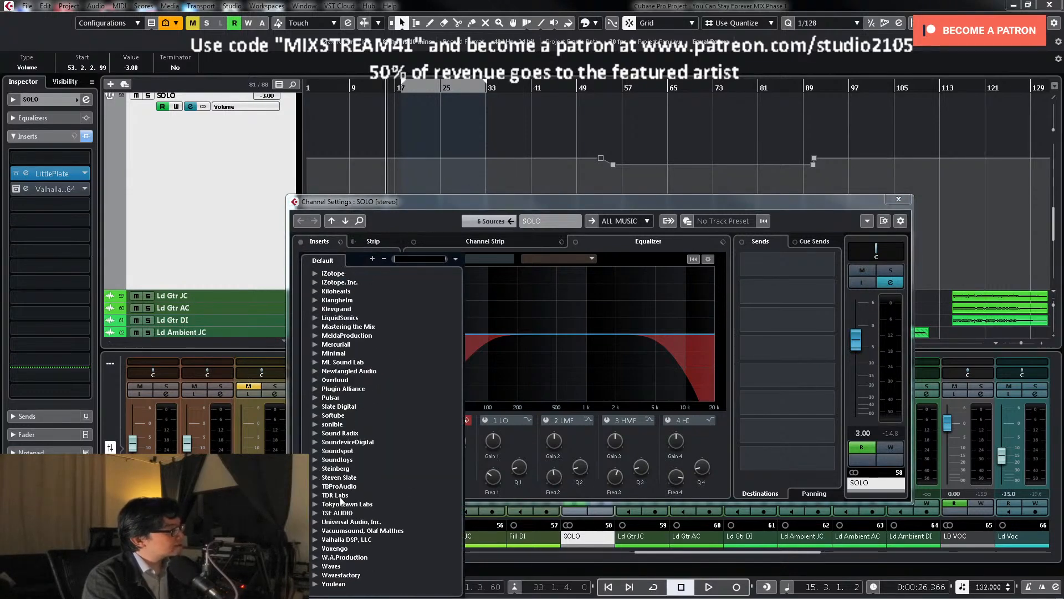
left_click(315, 567)
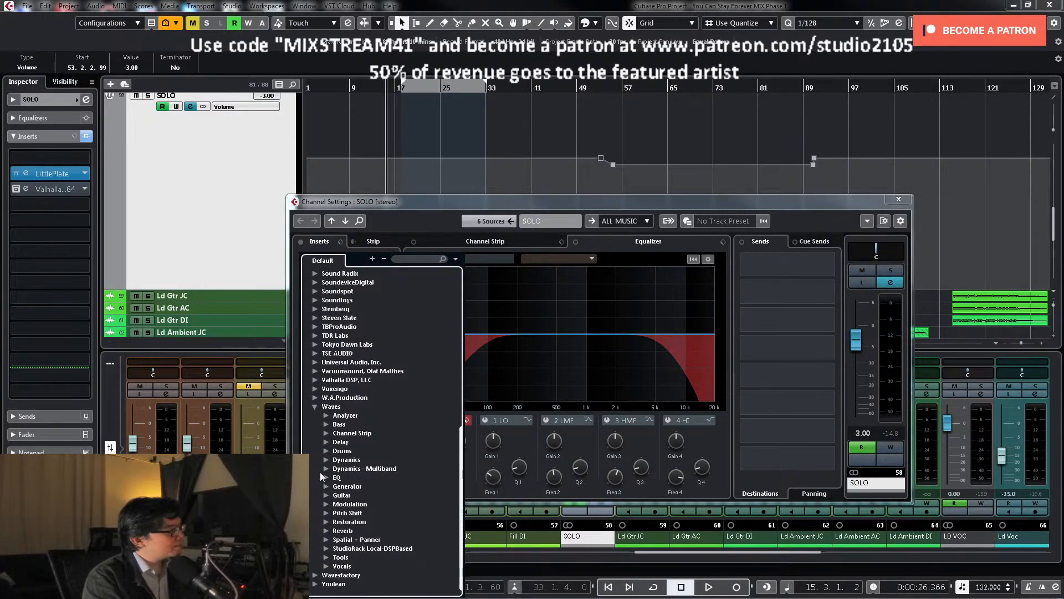
left_click(327, 461)
left_click(365, 494)
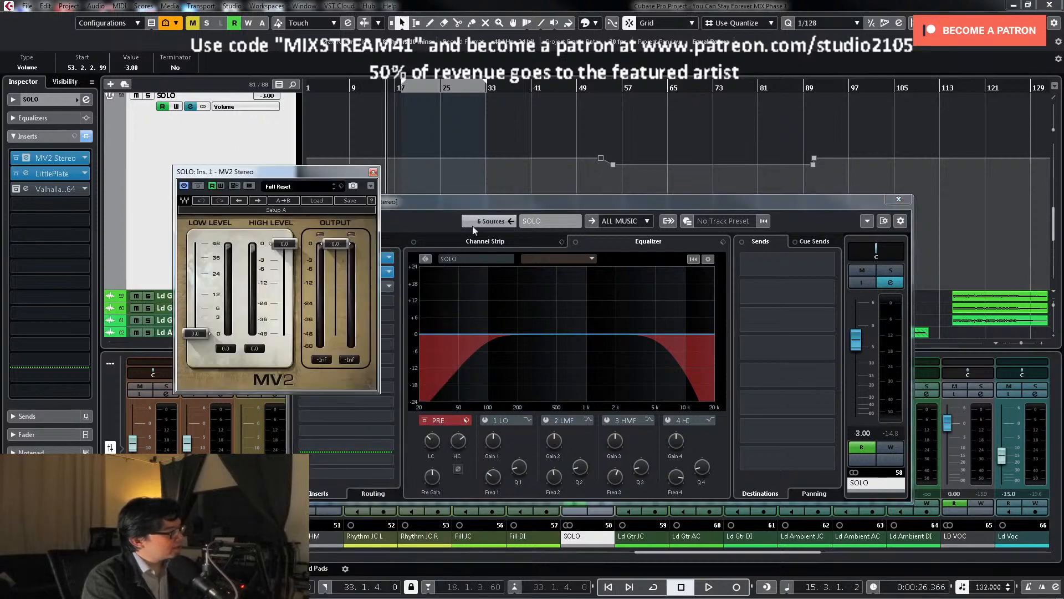
Step: Solo the SOLO group, raise MV2's Low Level to 4.4 while auditioning the guitars, and move the plugin clear of the timeline
left_click(891, 270)
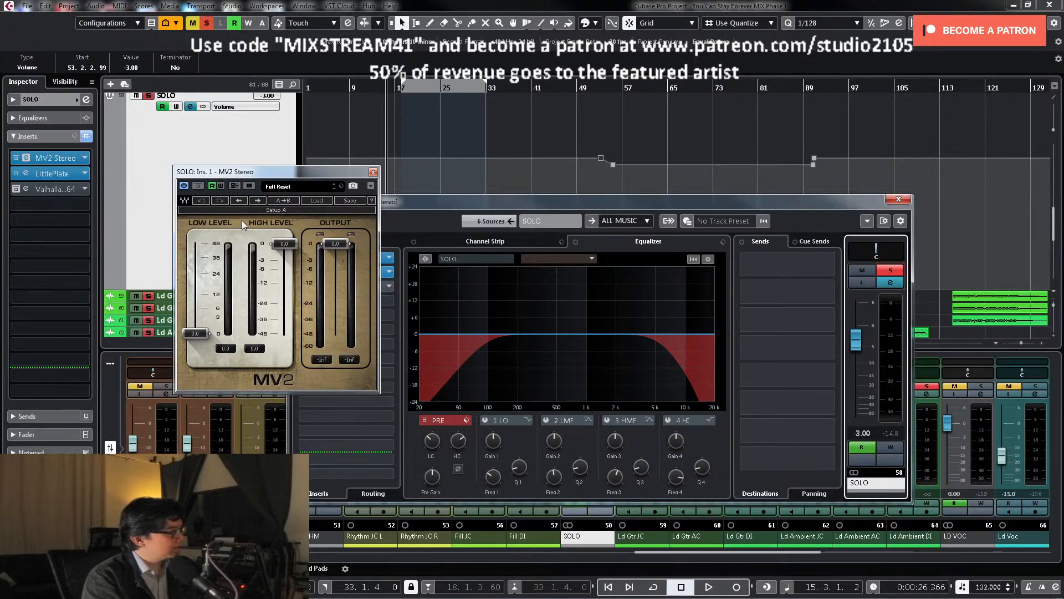
left_click_drag(196, 335, 195, 319)
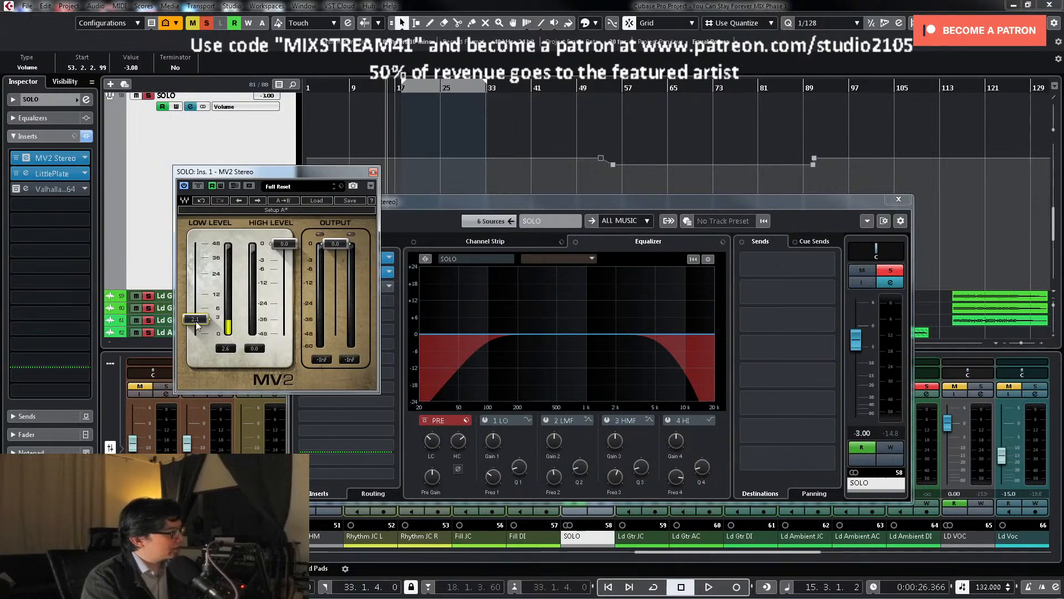
left_click_drag(208, 320, 209, 312)
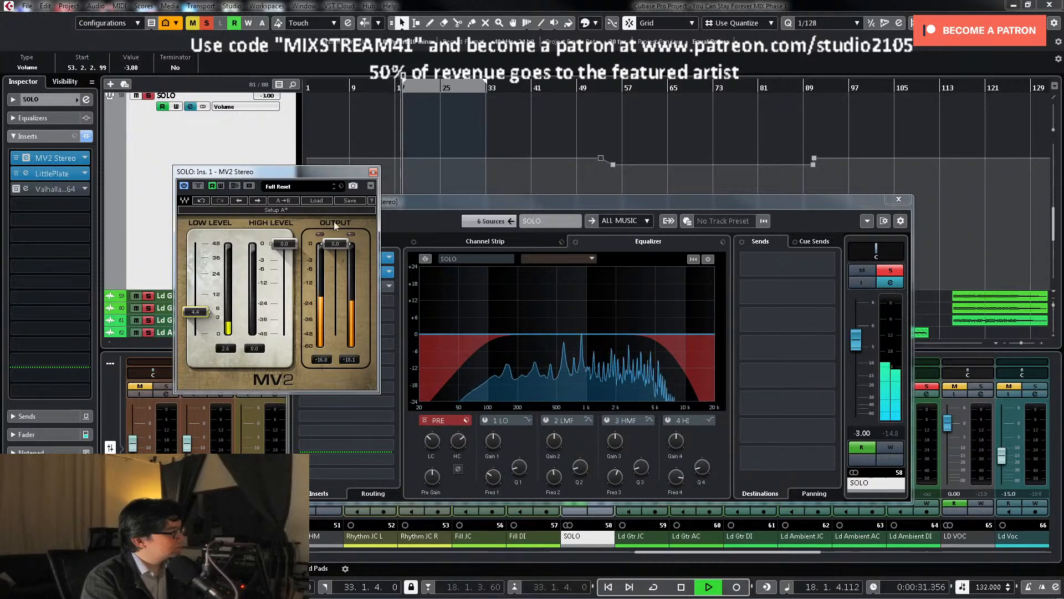
left_click(365, 144)
key("space")
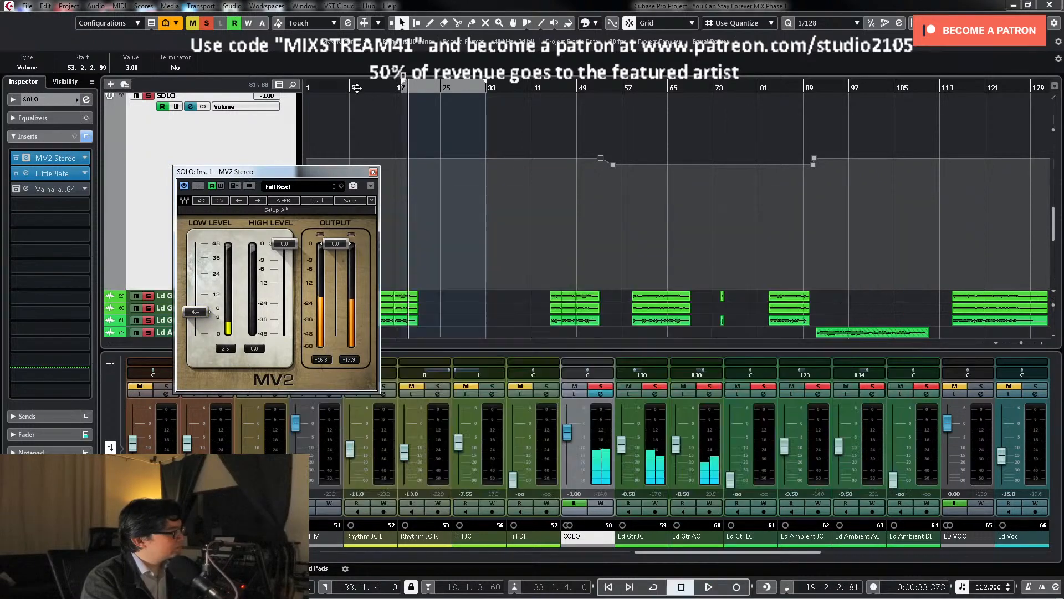
left_click_drag(333, 175, 668, 174)
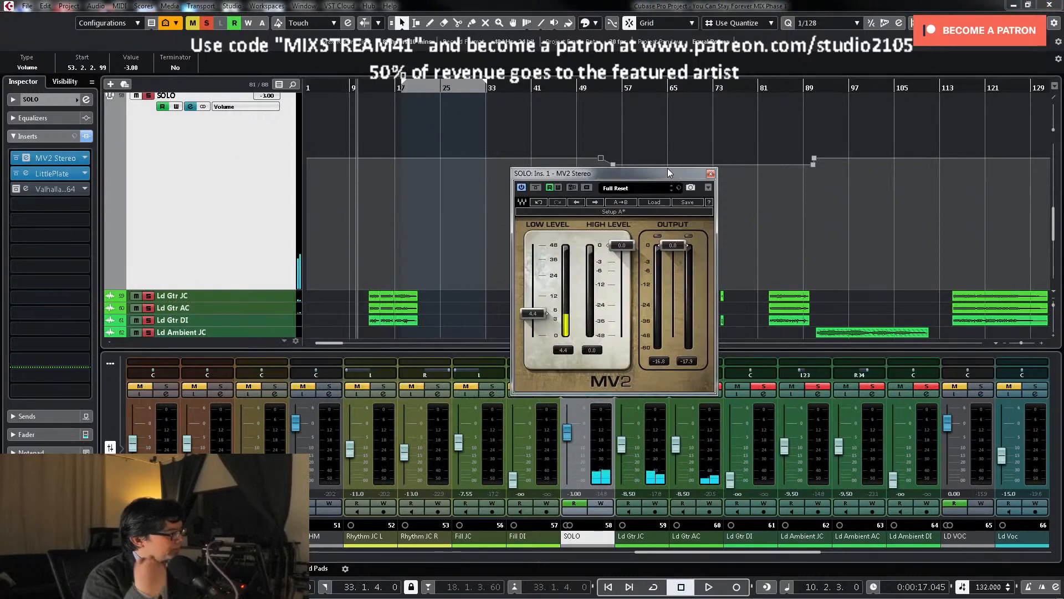
Step: Trim MV2's Output to -2.0 while comparing the soloed guitars with the plugin bypassed and active
key("space")
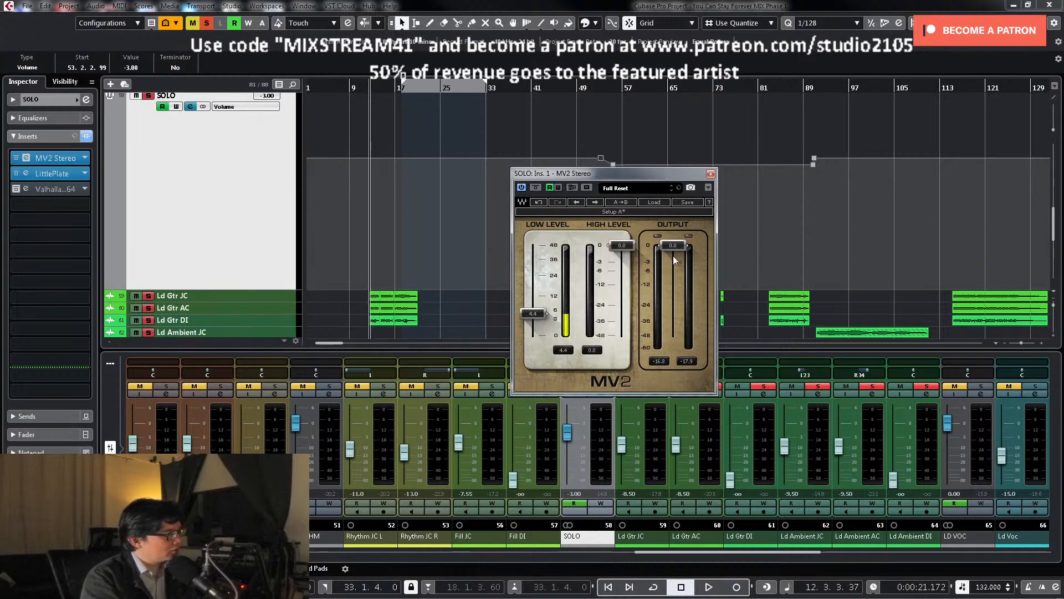
left_click_drag(680, 253, 680, 270)
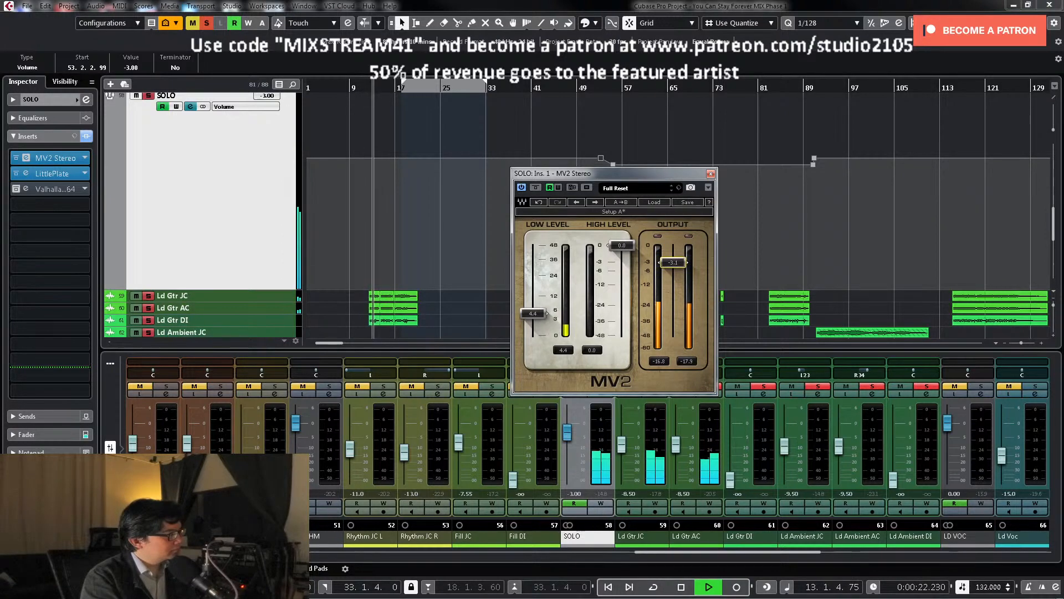
key("space")
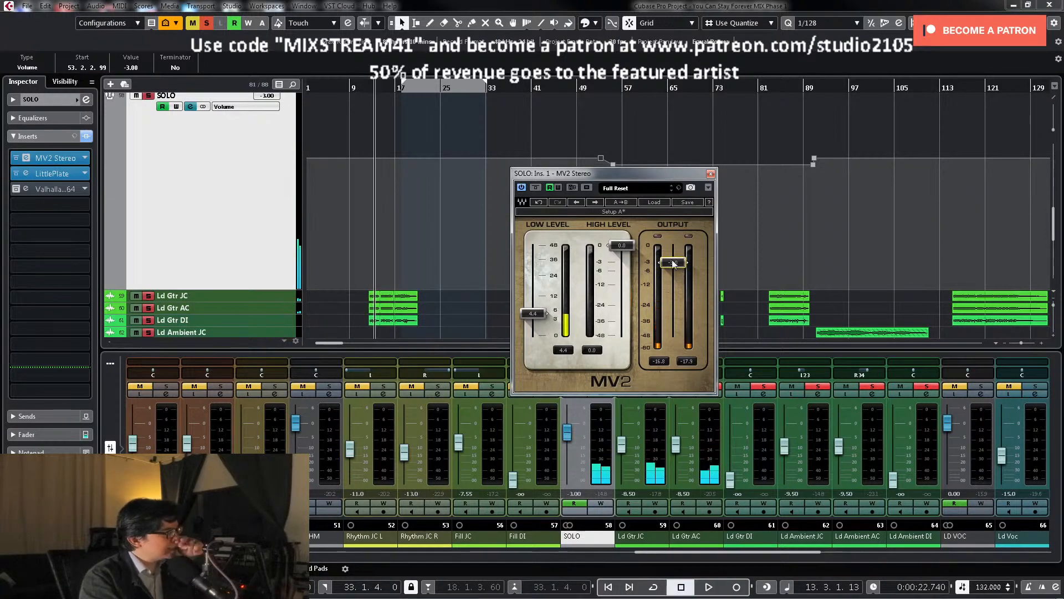
key("space")
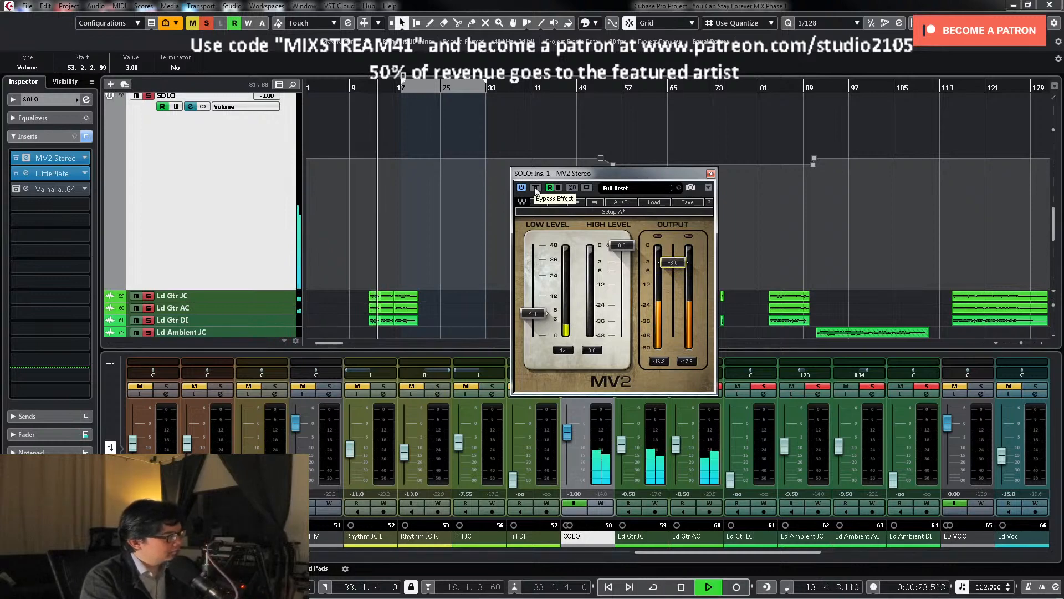
left_click(536, 188)
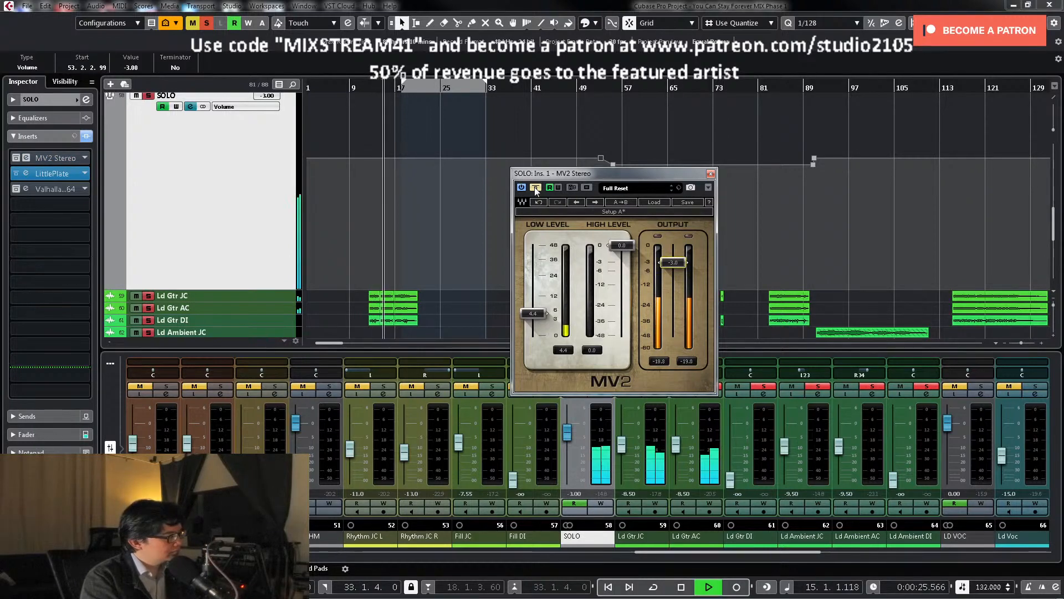
left_click(536, 188)
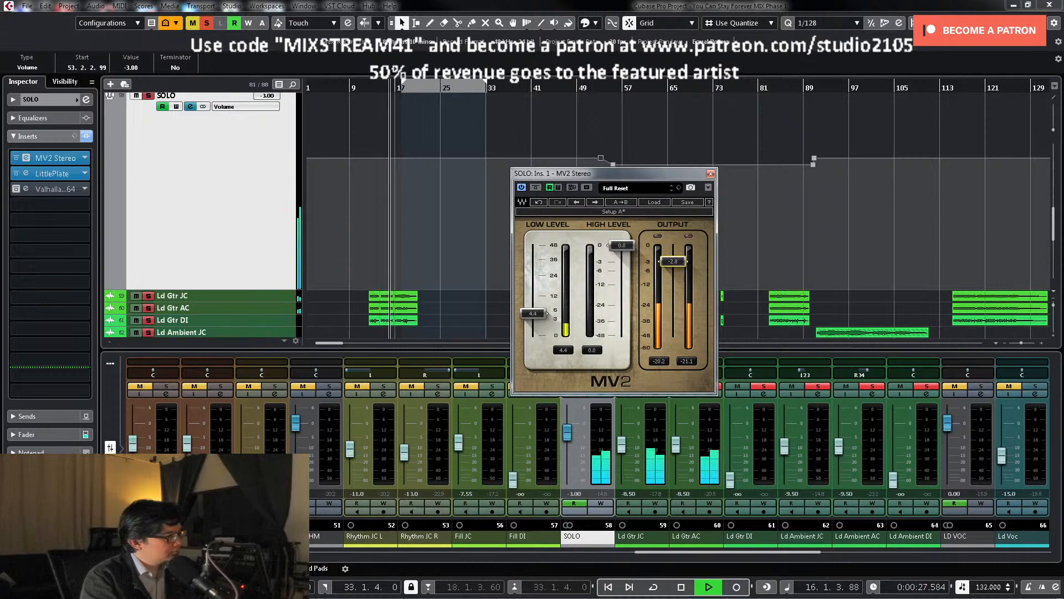
left_click(536, 188)
left_click(536, 188)
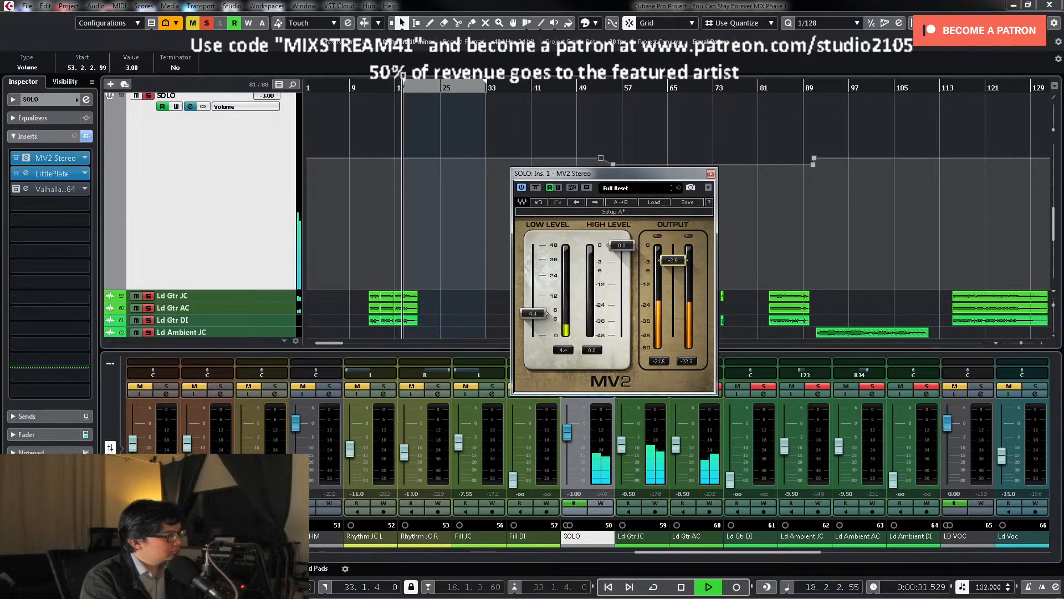
left_click_drag(673, 260, 673, 258)
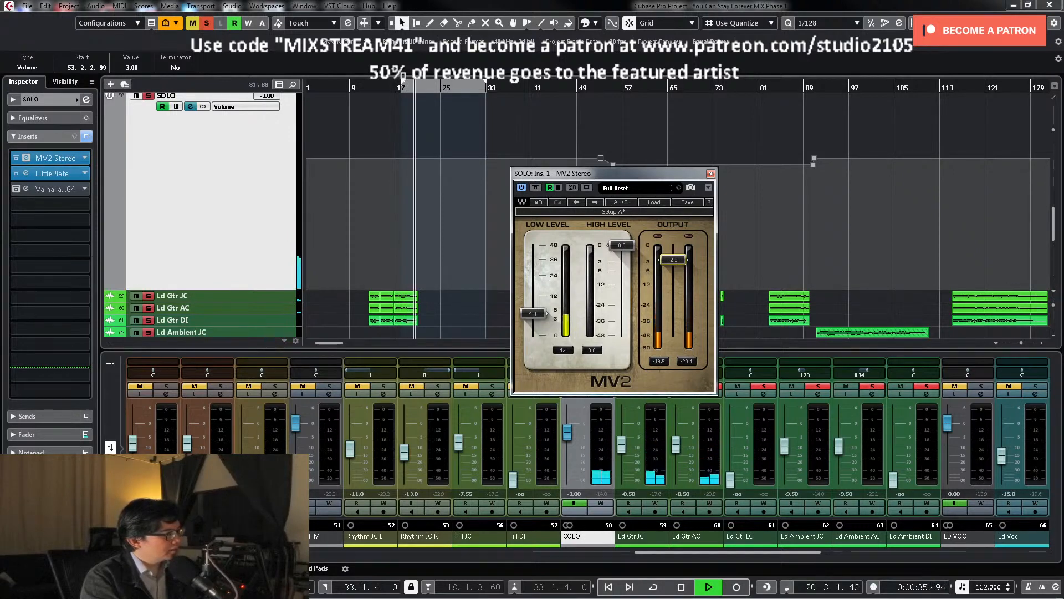
key("space")
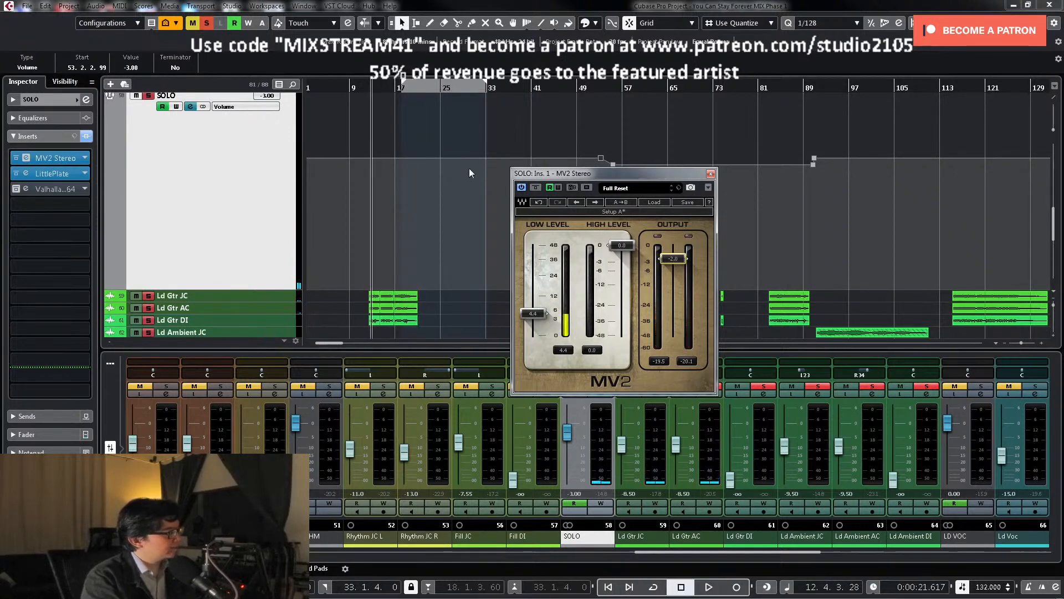
Step: Unsolo the SOLO group, raise MV2's Output to about -1.5 against the full mix, and close the plugin
left_click(145, 96)
key("space")
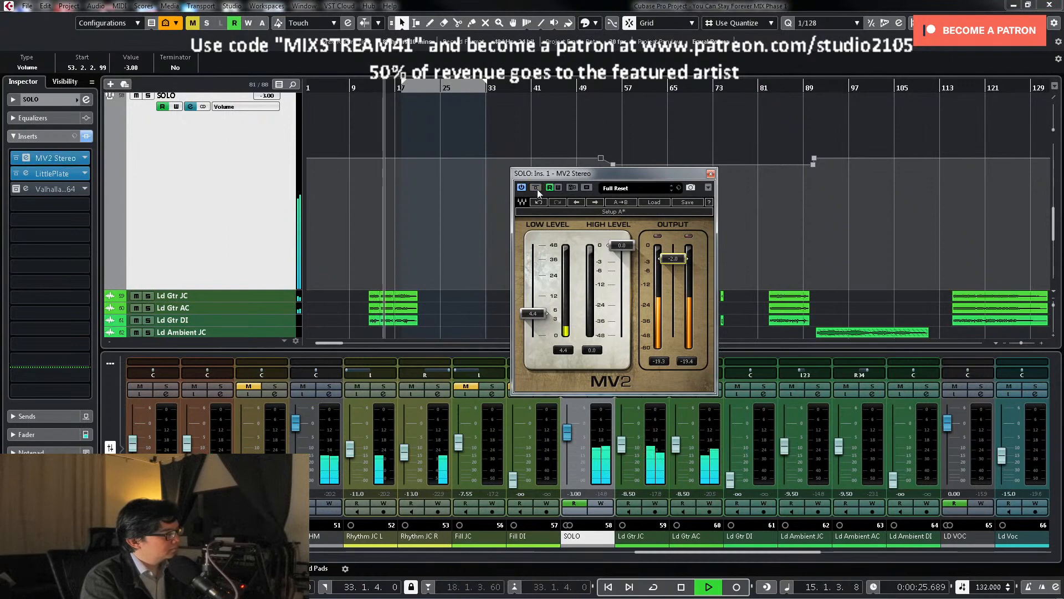
left_click_drag(673, 260, 673, 257)
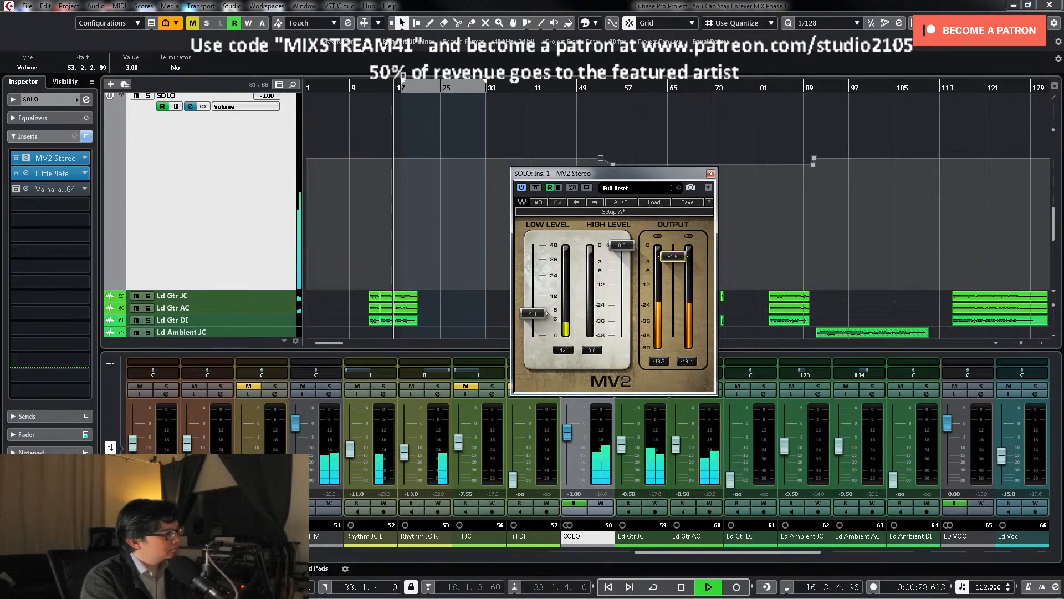
left_click(711, 174)
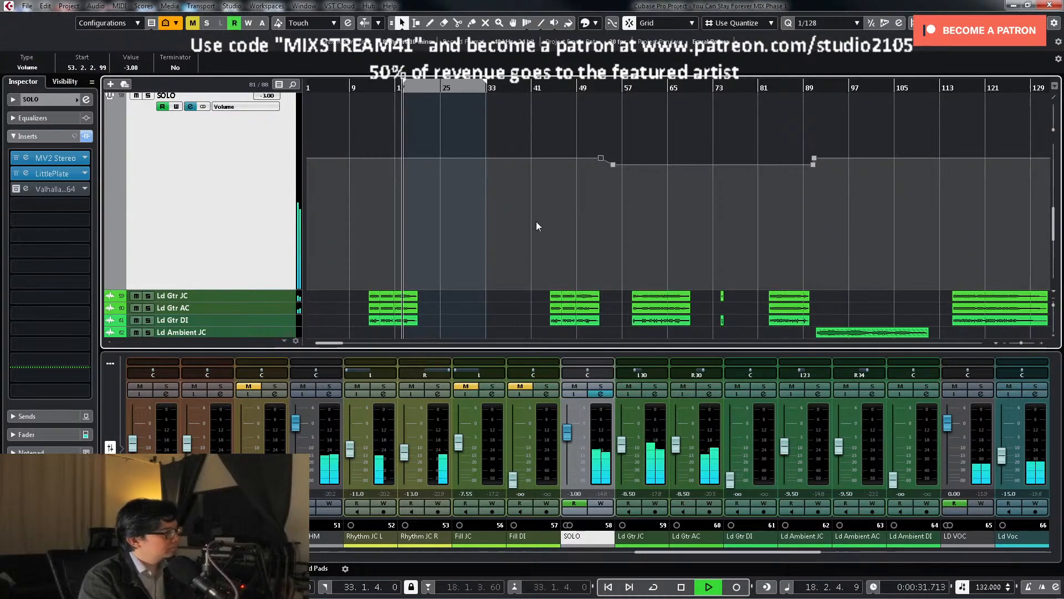
Step: Open the LD VOC group's channel settings and examine its DeEsser Stereo insert during playback, moving the plugin clear of the mixer
scroll(537, 221, "down", 5)
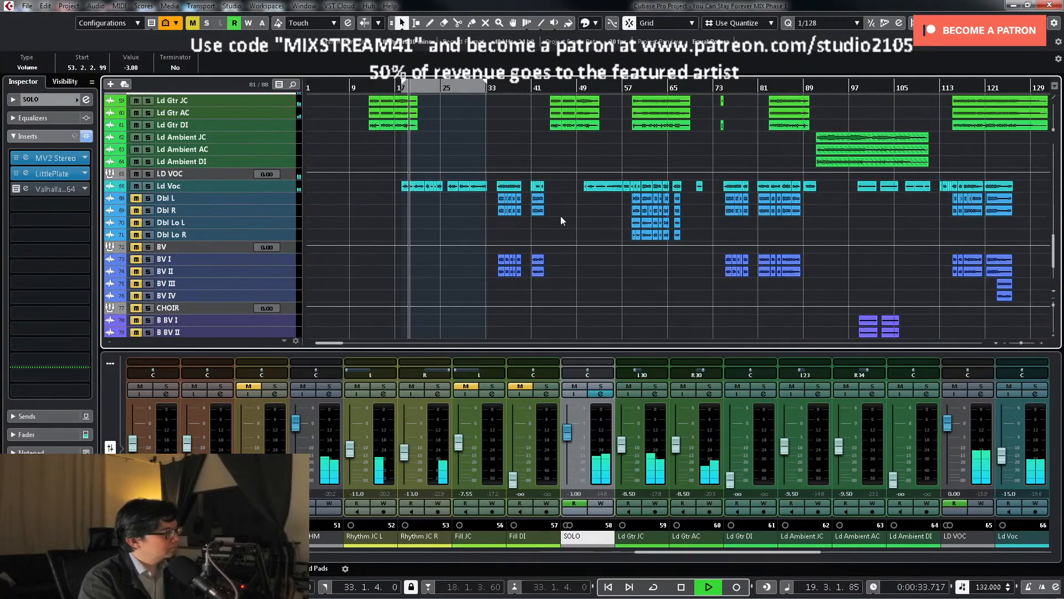
scroll(594, 214, "up", 4)
scroll(570, 219, "up", 2)
scroll(567, 221, "down", 1)
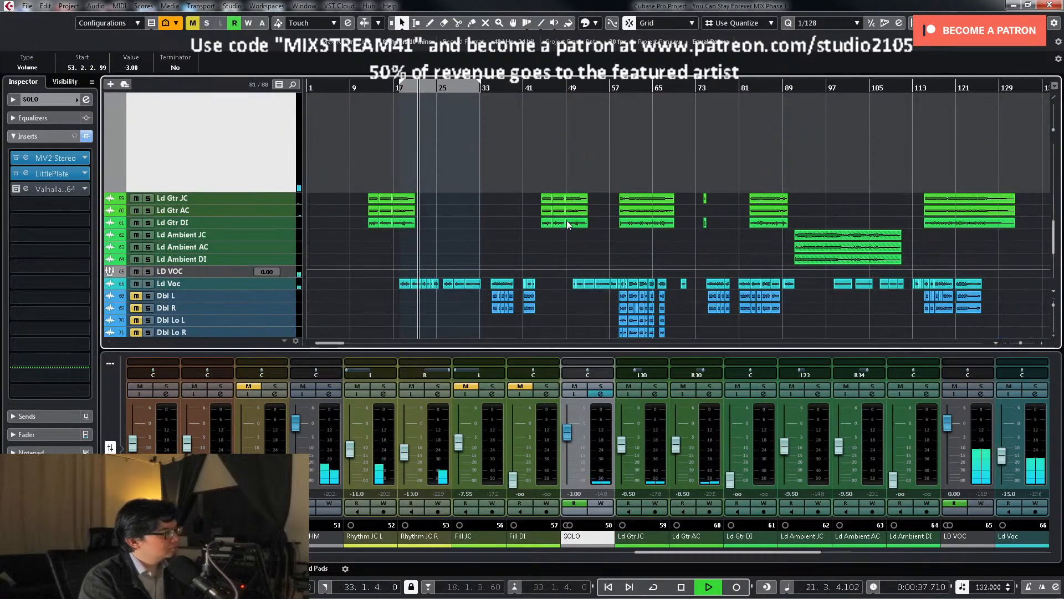
left_click(987, 395)
left_click(341, 300)
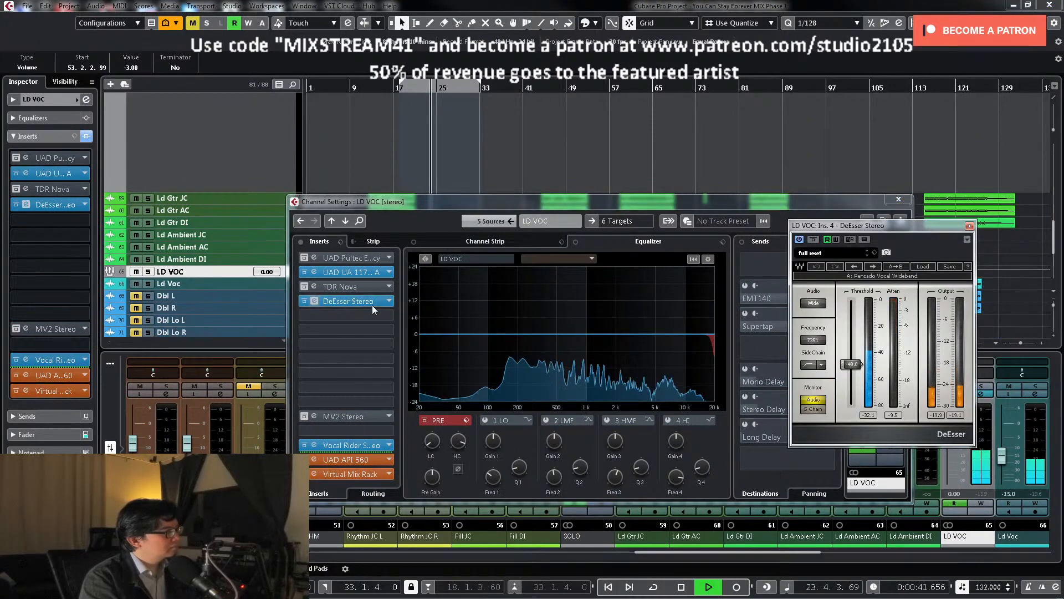
left_click_drag(887, 227, 839, 150)
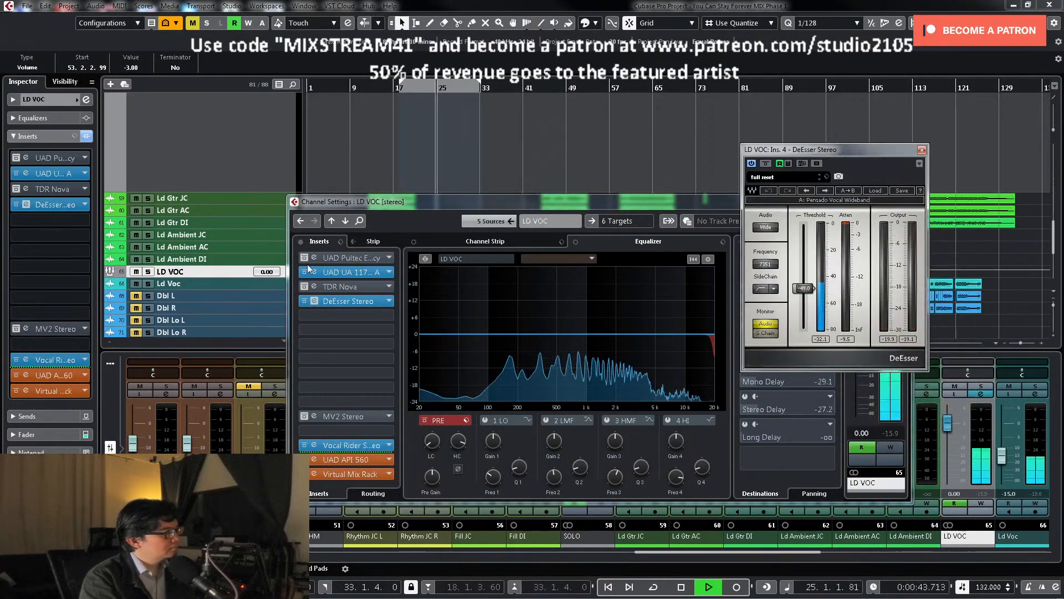
Step: Examine the UAD UA 1176 Rev A insert on LD VOC, and close the plugin and channel settings windows
left_click(354, 271)
key("space")
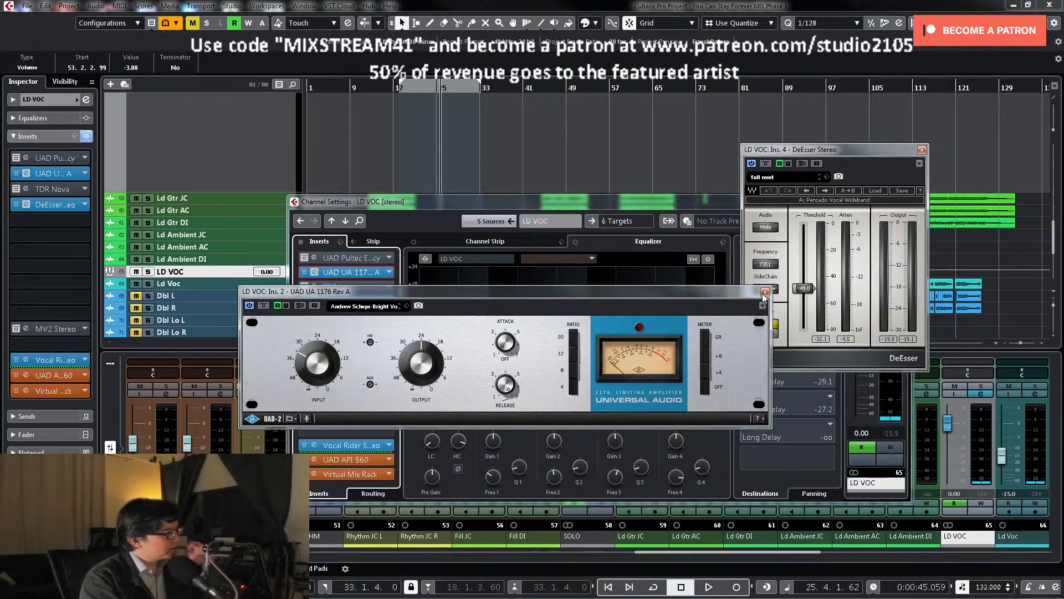
left_click(921, 149)
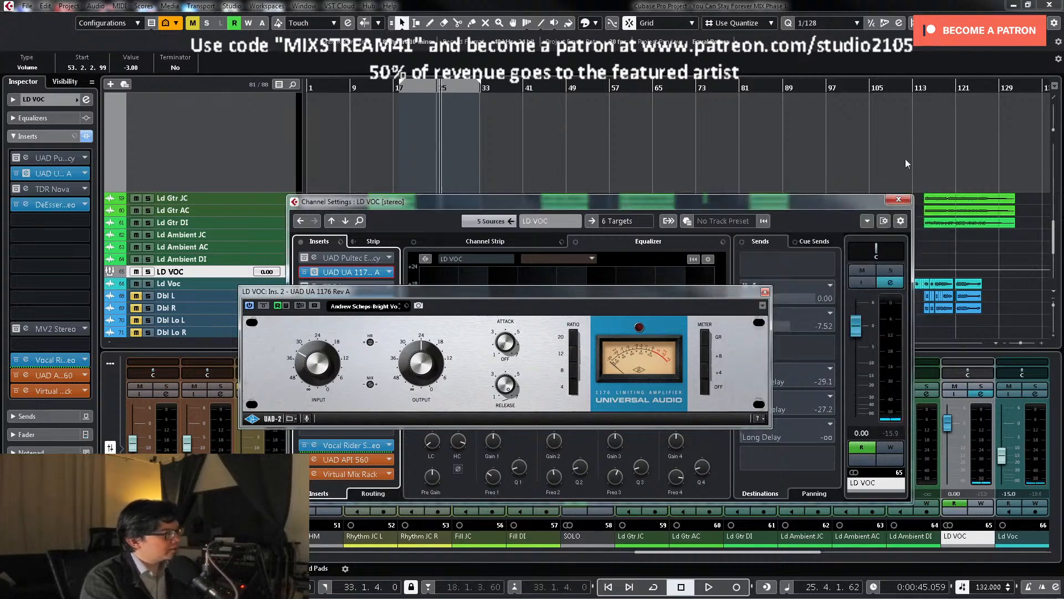
left_click(765, 291)
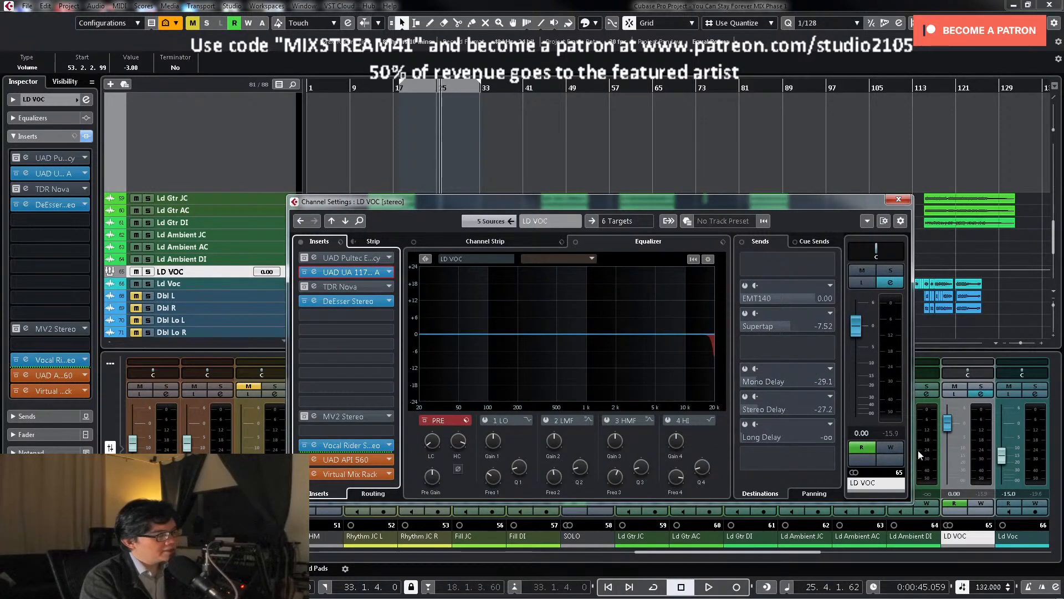
left_click(898, 199)
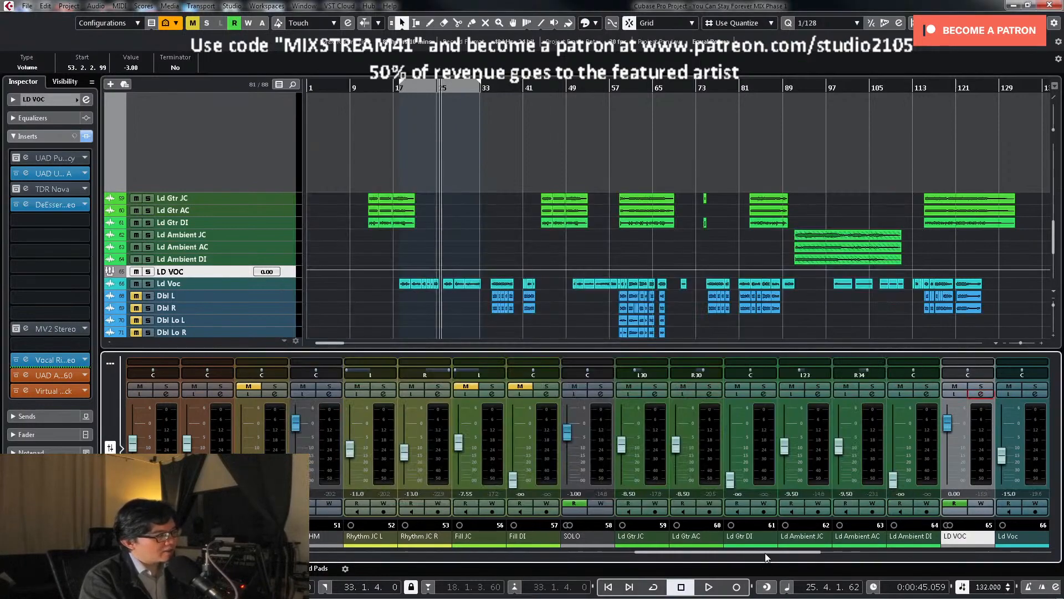
Step: Activate the bypassed UAD Pultec EQP-1A on LD VOC, set High Frequency to 3 and Atten Sel to 20, and audition the vocal
left_click_drag(766, 553, 824, 553)
left_click(708, 395)
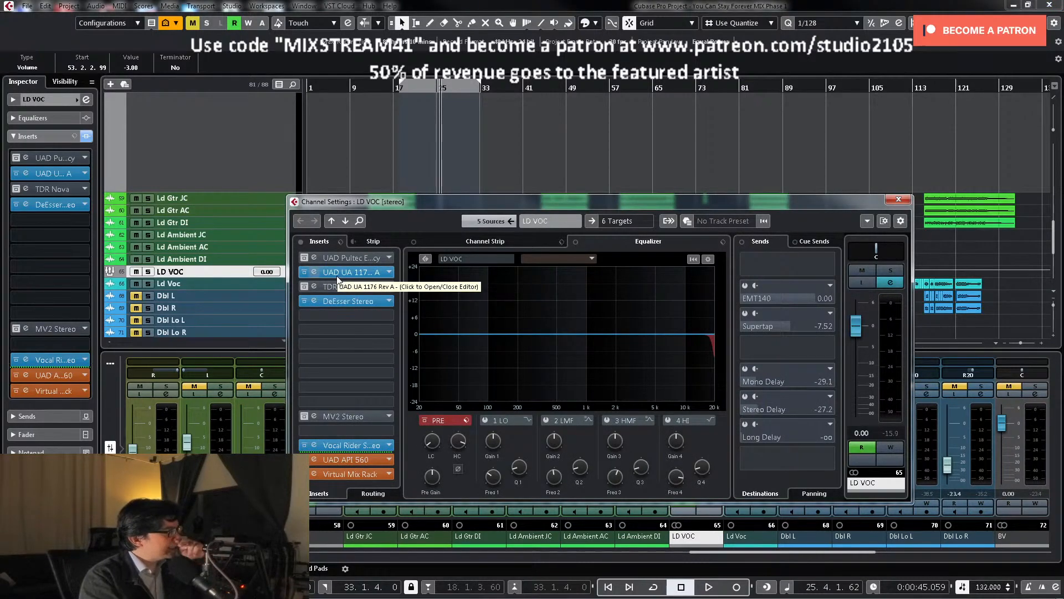
left_click(358, 261)
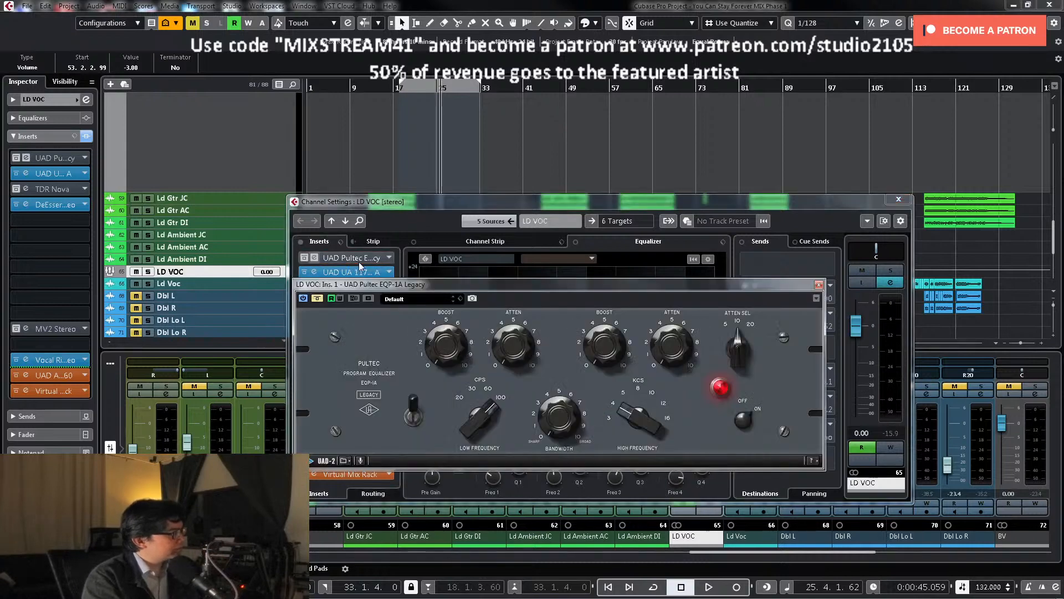
left_click(320, 299)
left_click(754, 314)
key("space")
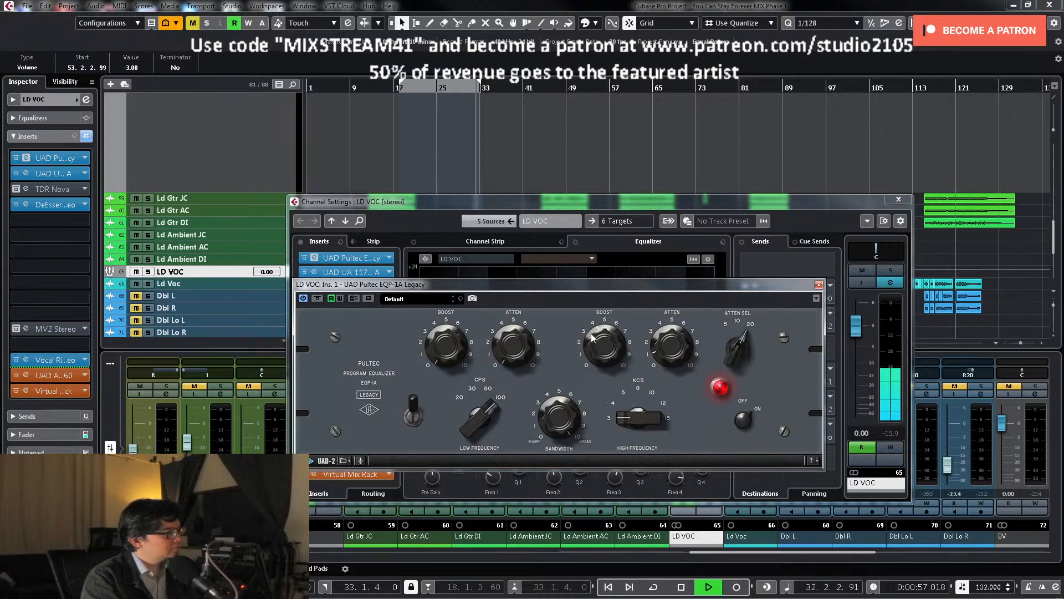
key("space")
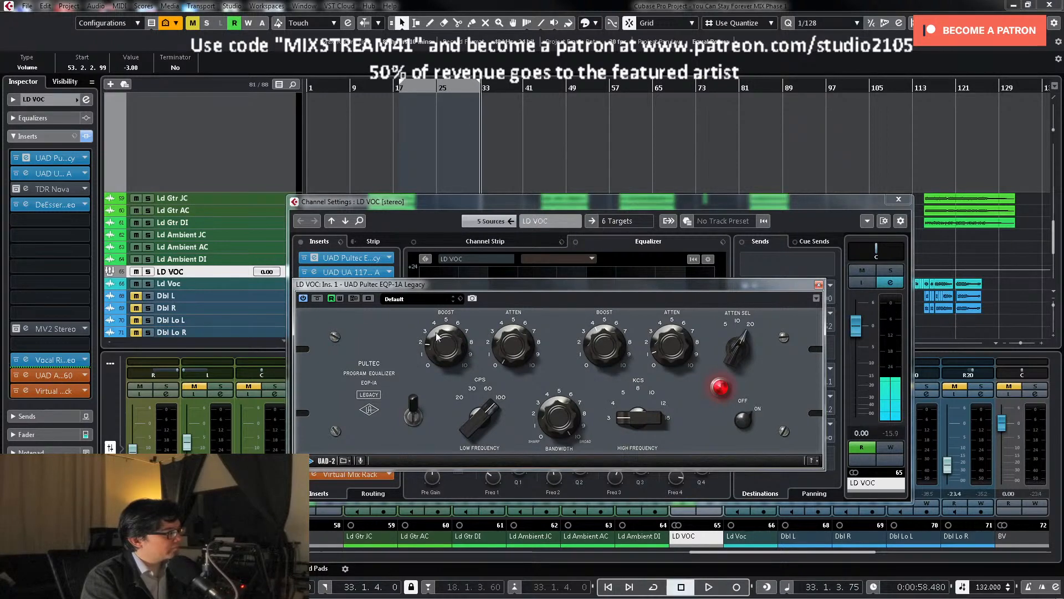
key("space")
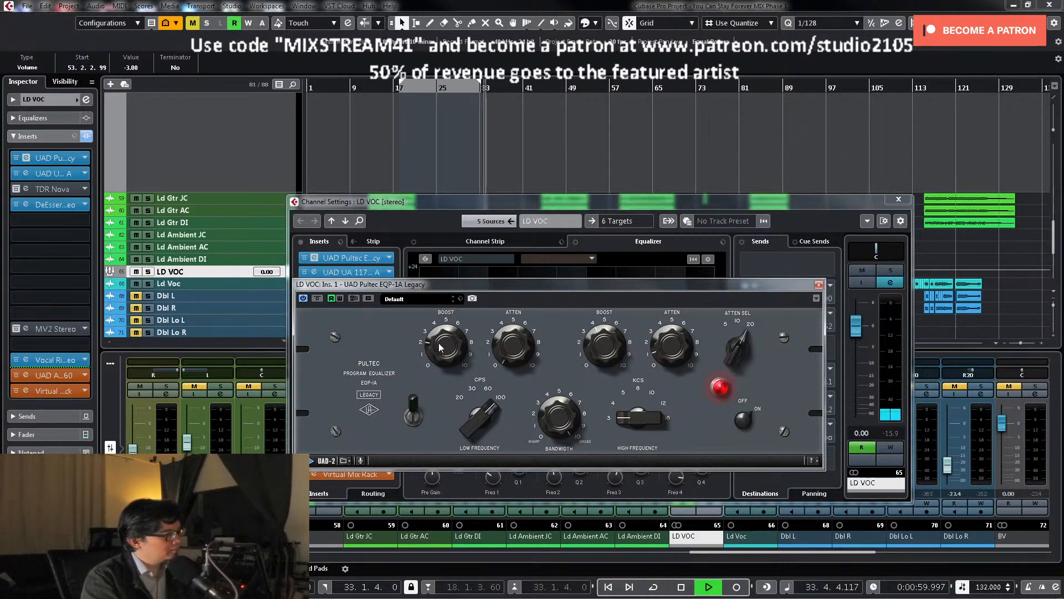
key("space")
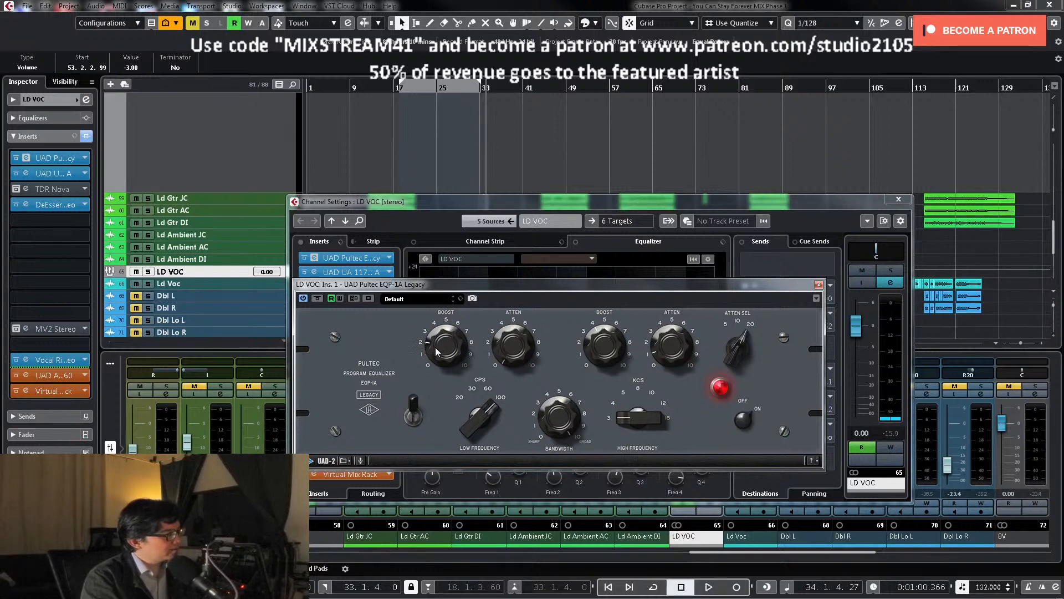
key("space")
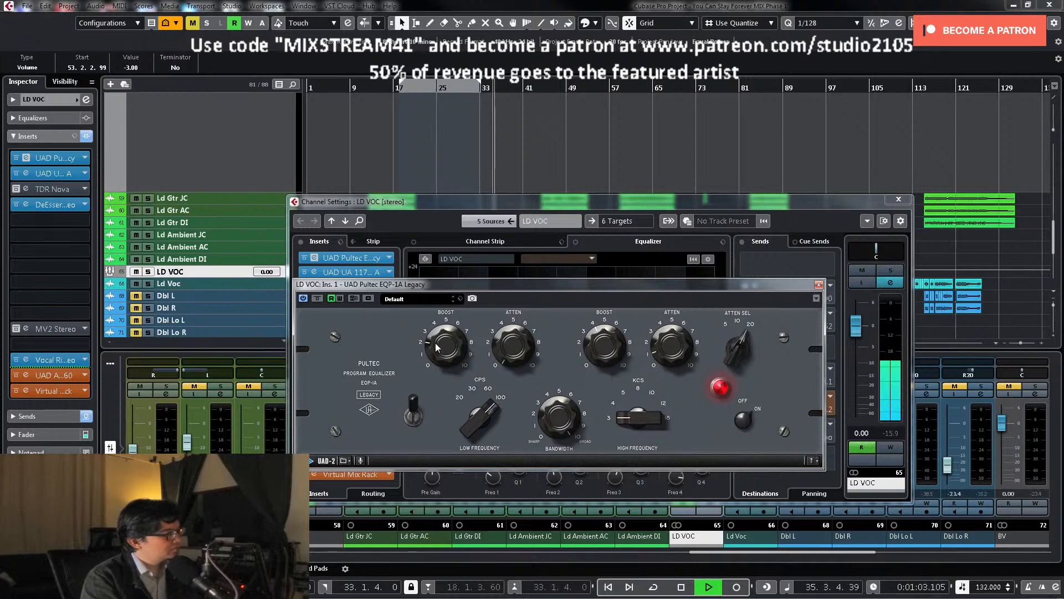
left_click(820, 284)
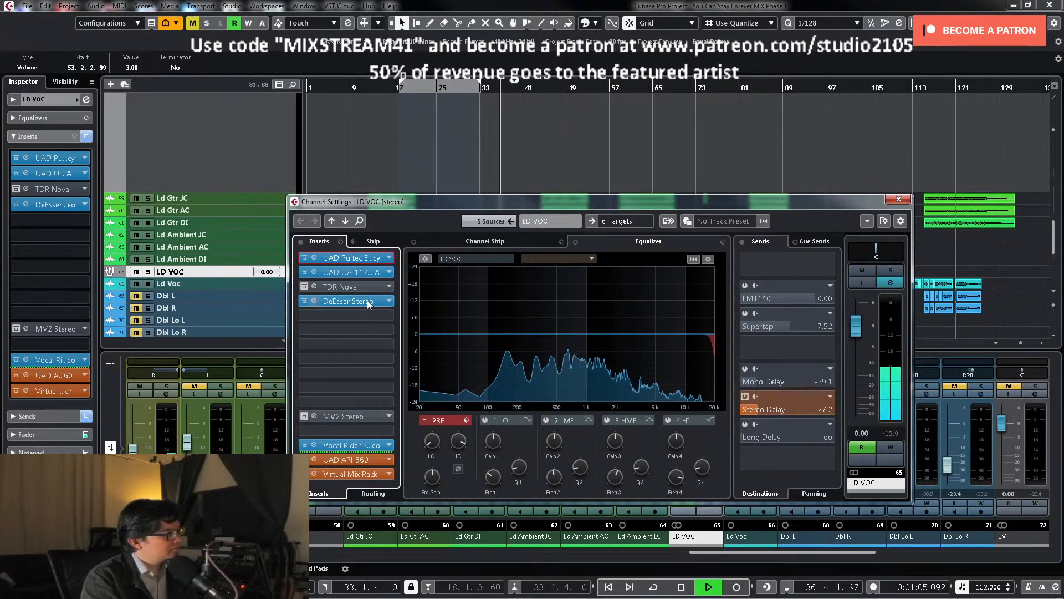
Step: Raise the Input of LD VOC's UA 1176 Rev A to about 24 while replaying the verse from the left locator
left_click(369, 273)
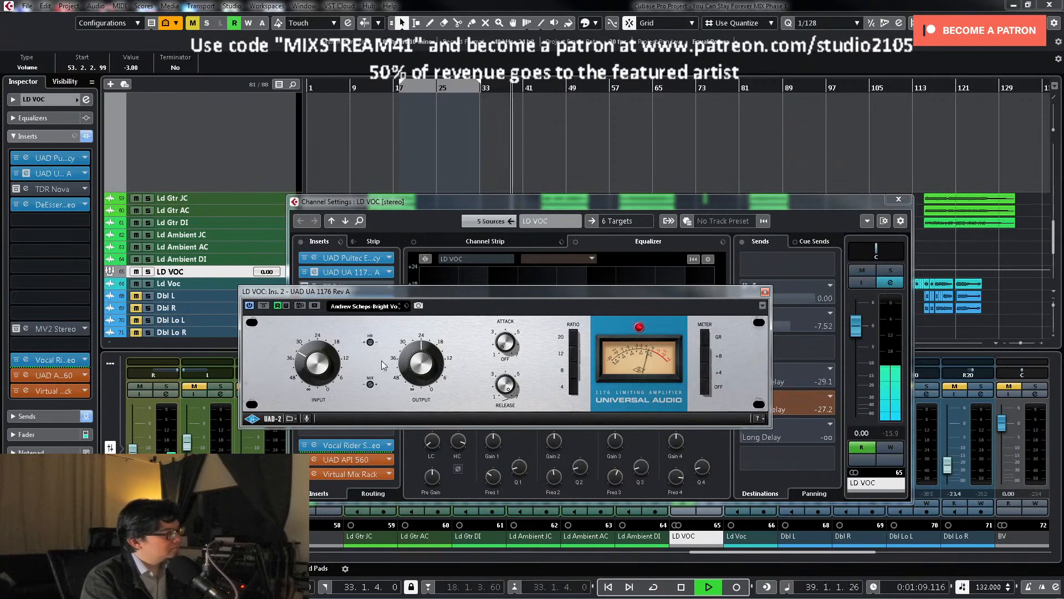
key("space")
key("KP_1")
key("space")
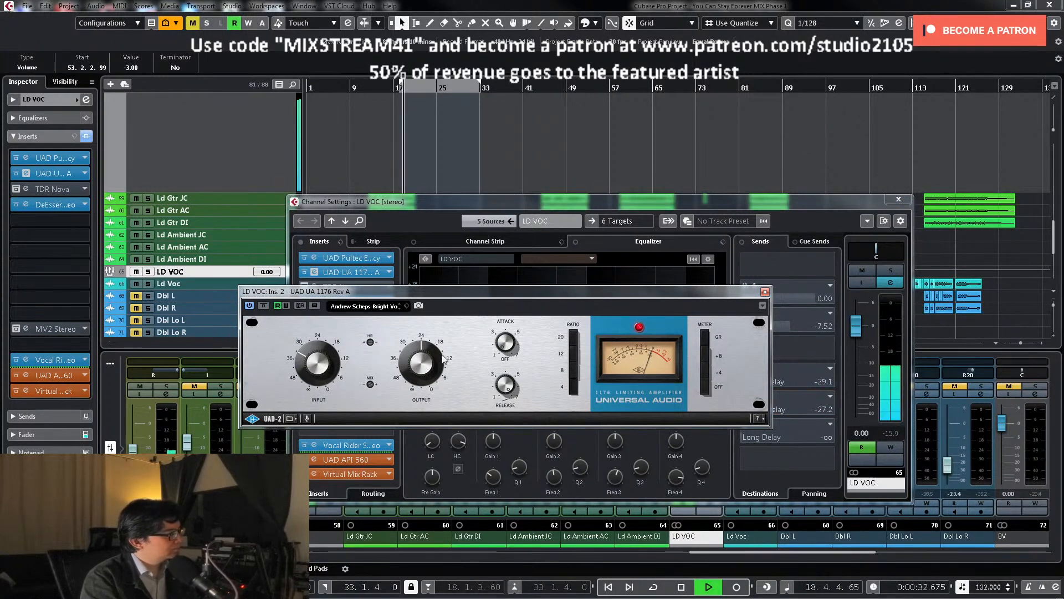
key("space")
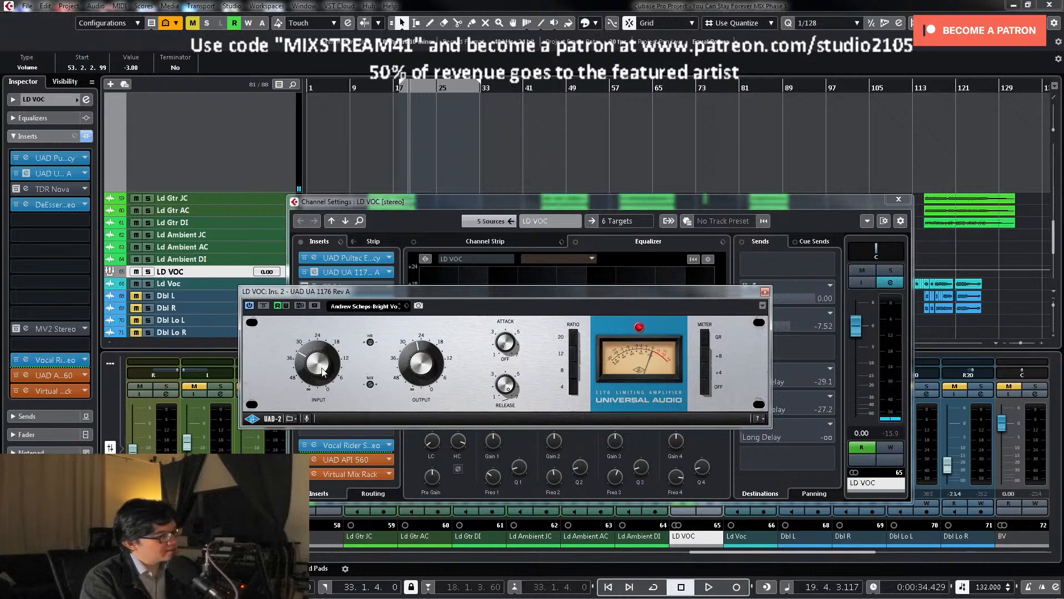
key("space")
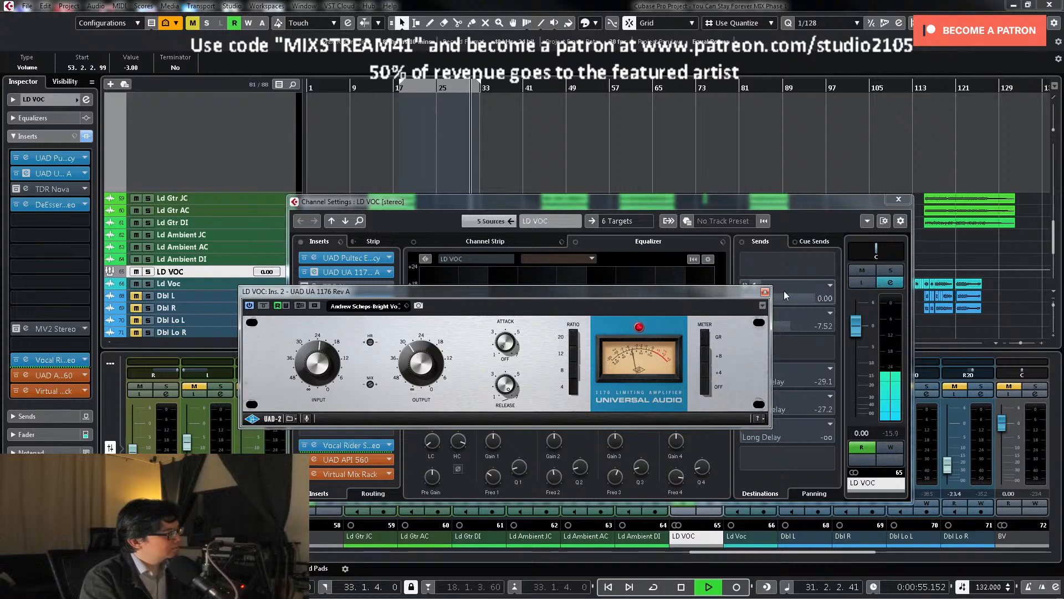
left_click(766, 291)
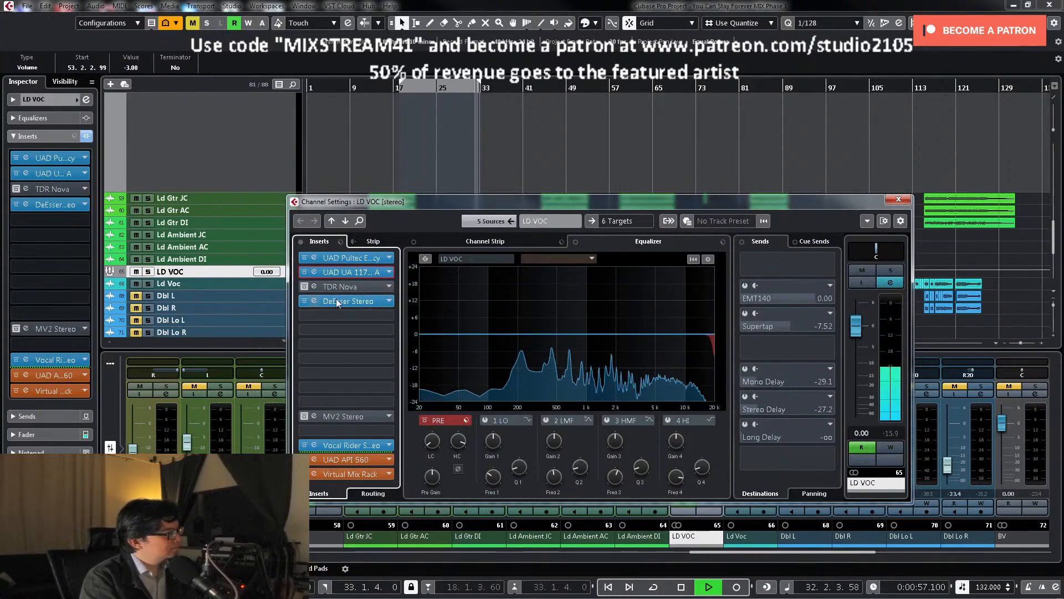
Step: Lower the Threshold of LD VOC's DeEsser Stereo to about -52 while replaying the verse from the left locator
left_click(354, 302)
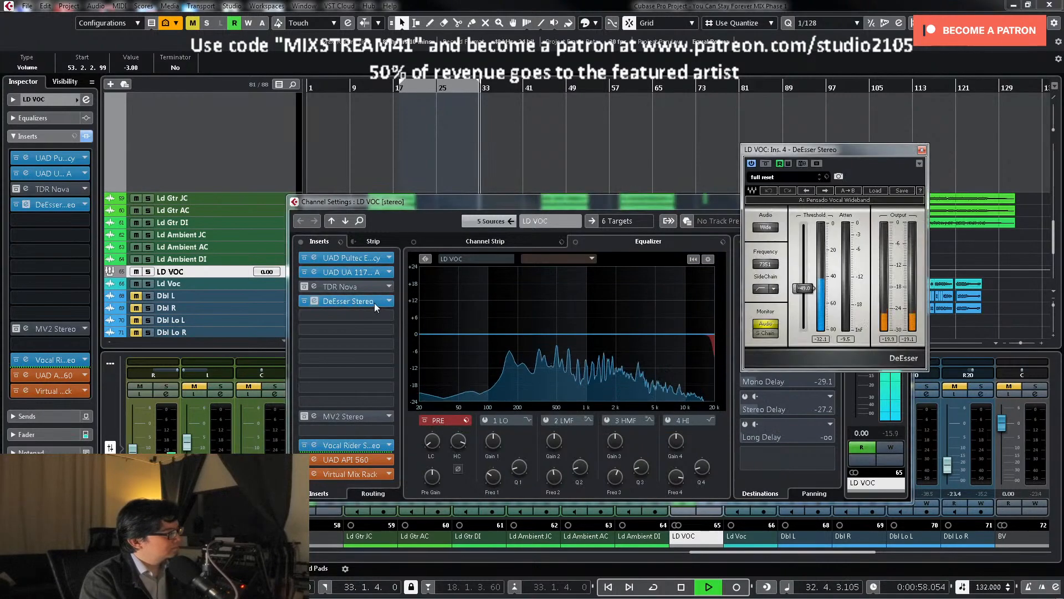
key("space")
key("space")
left_click(804, 290)
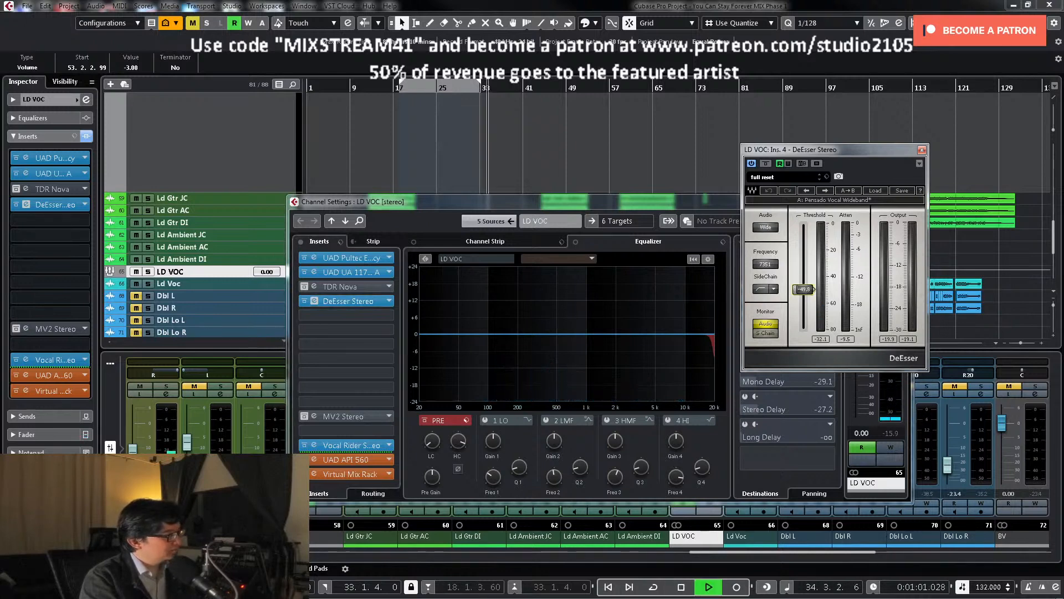
key("KP_1")
mouse_move(805, 289)
left_mouse_down()
mouse_move(817, 306)
mouse_move(804, 290)
mouse_move(814, 291)
left_mouse_up()
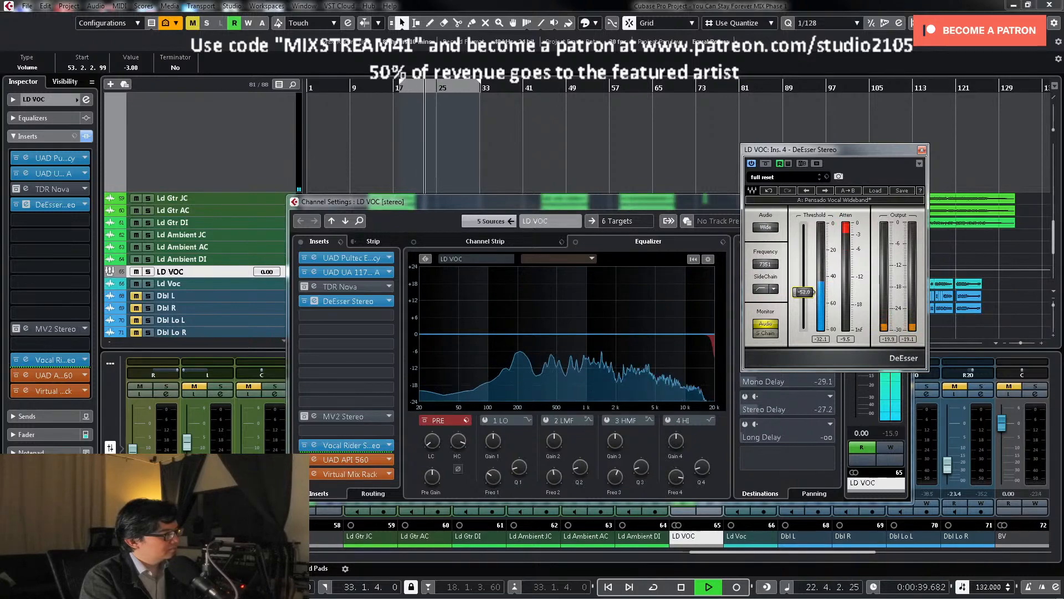
Step: Set LD VOC's Vocal Rider Stereo Target to -33.5 and Output to -1.5, and close the plugin and channel settings windows
left_click(371, 447)
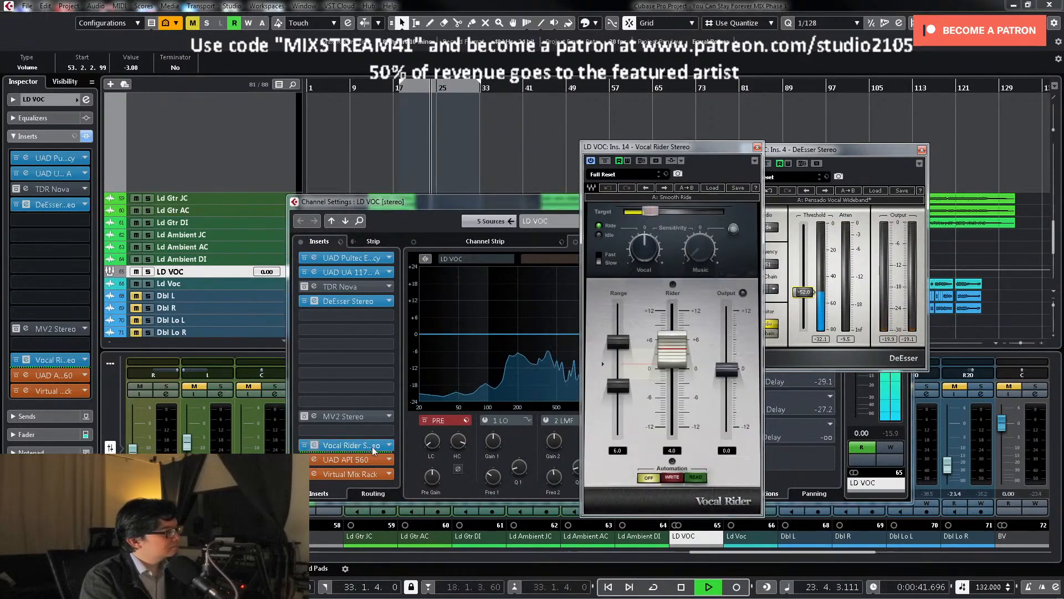
left_click_drag(650, 211, 644, 211)
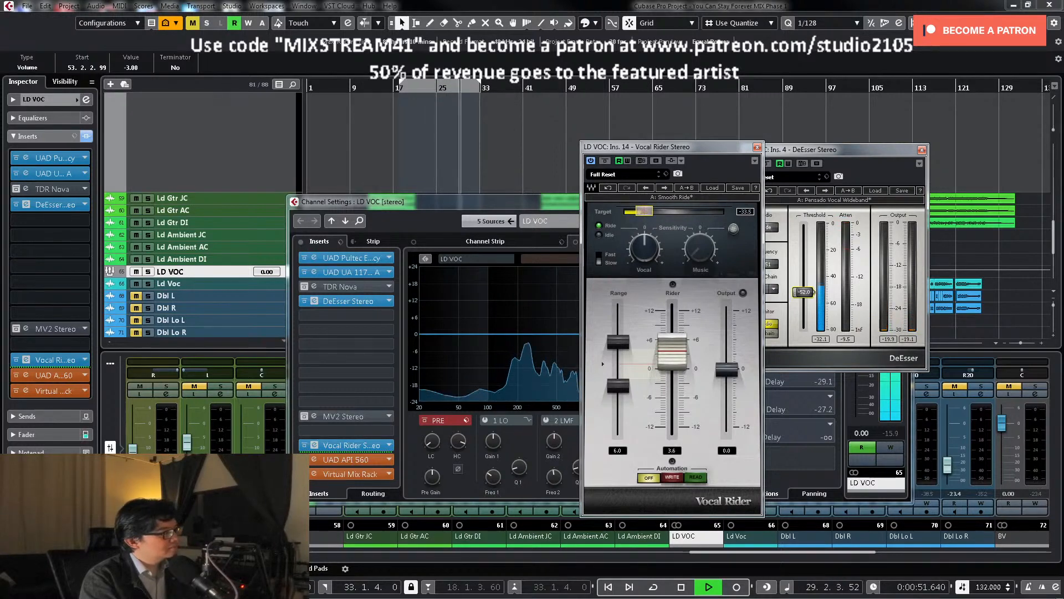
left_click_drag(727, 369, 727, 373)
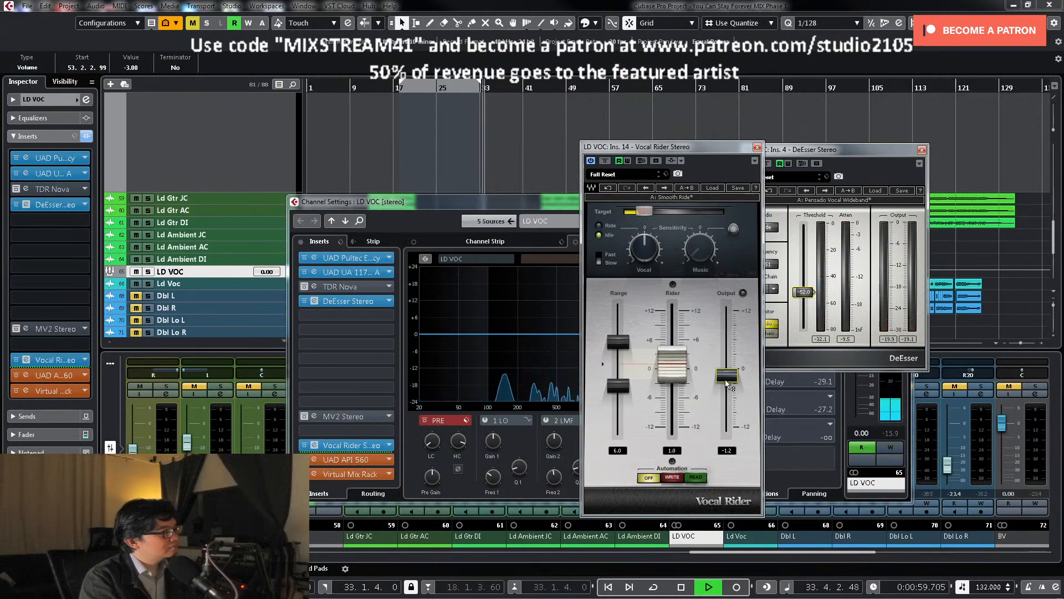
left_click_drag(727, 381, 727, 384)
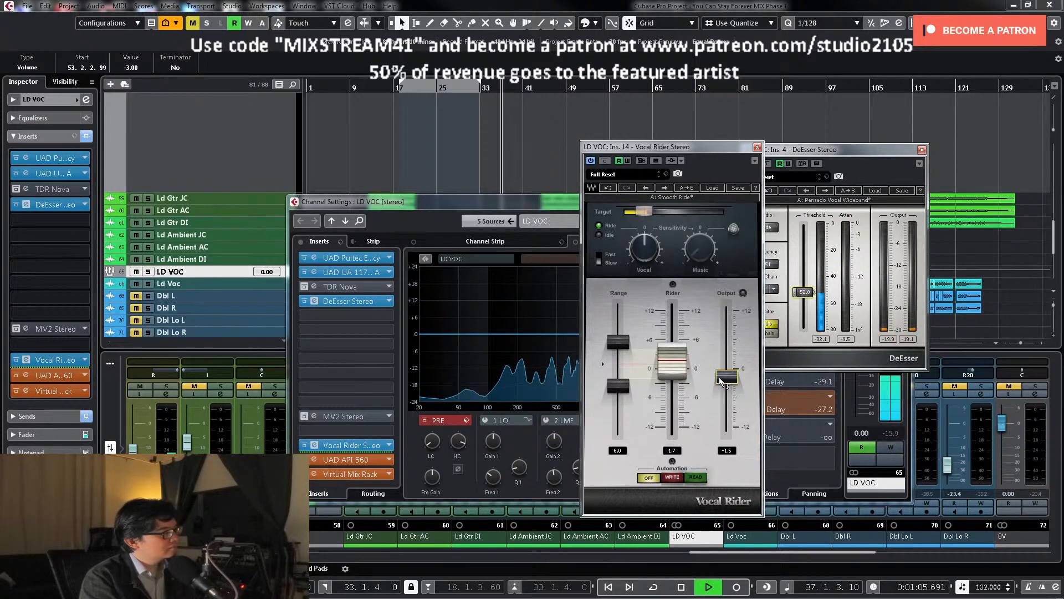
left_click(757, 147)
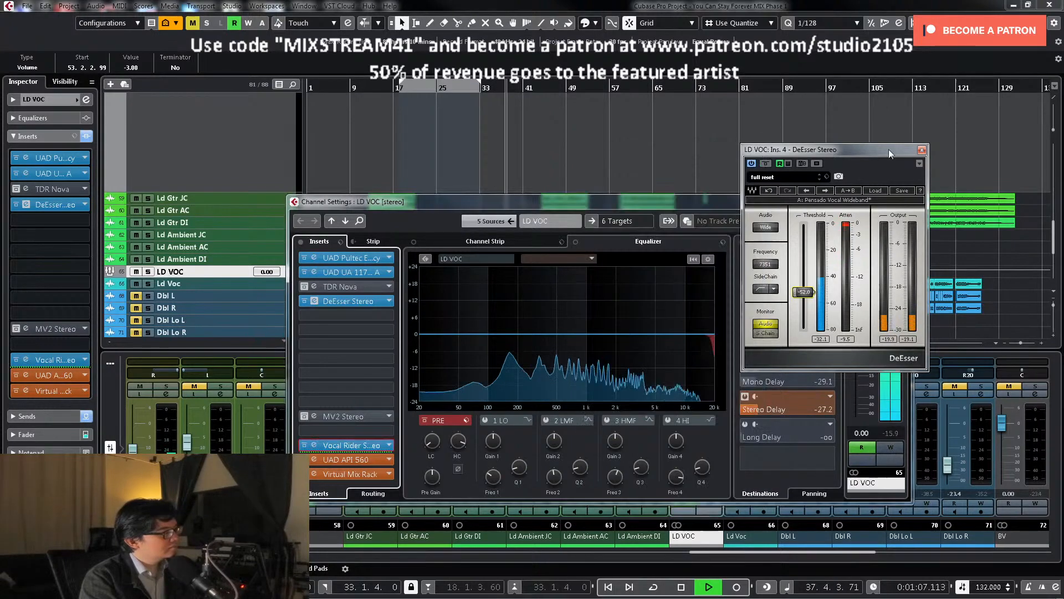
left_click(921, 152)
left_click(901, 203)
Step: Replay the verse from bar 17 and reopen LD VOC's Vocal Rider Stereo to check its riding during playback
key("space")
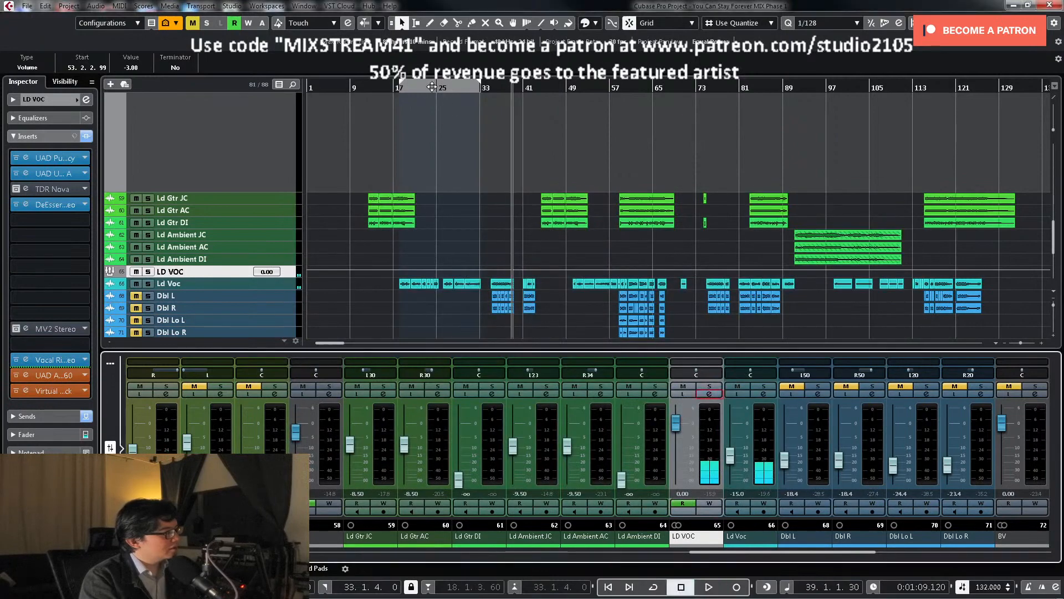
left_click(397, 89)
scroll(532, 178, "up", 2)
scroll(520, 177, "down", 2)
key("space")
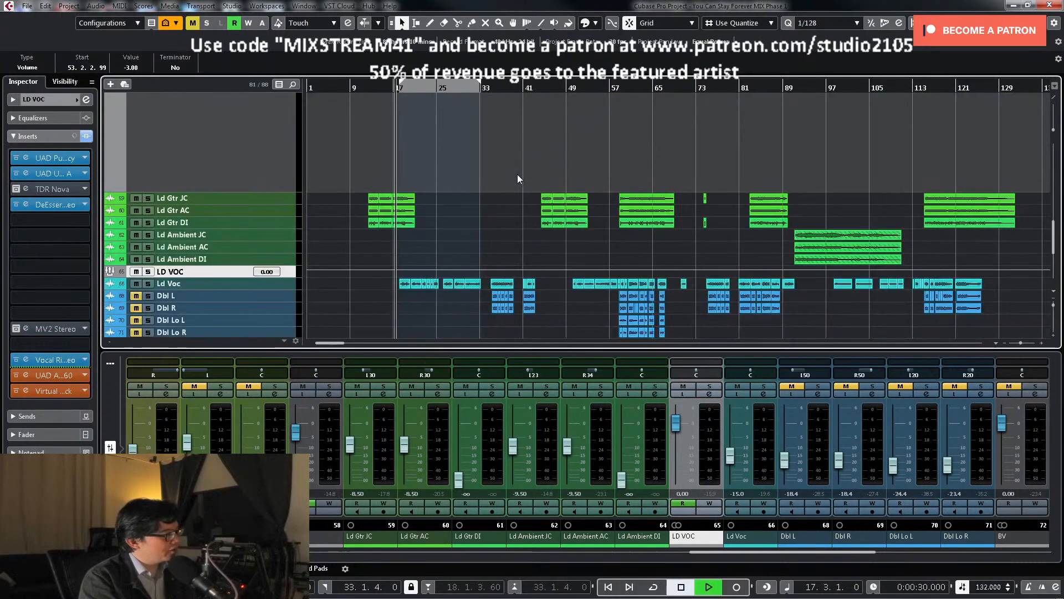
left_click(705, 394)
left_click(383, 446)
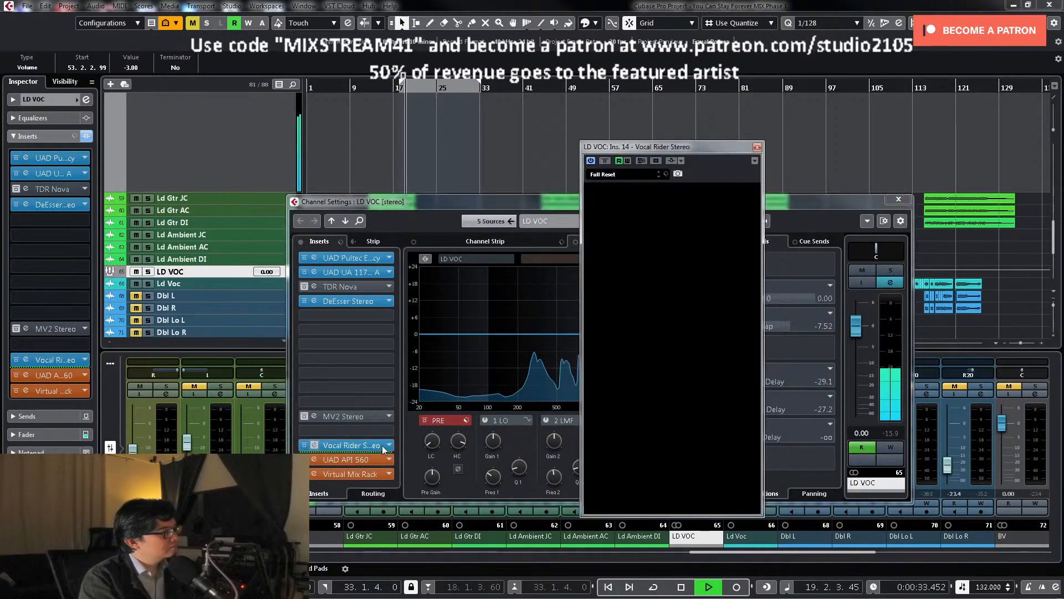
key("space")
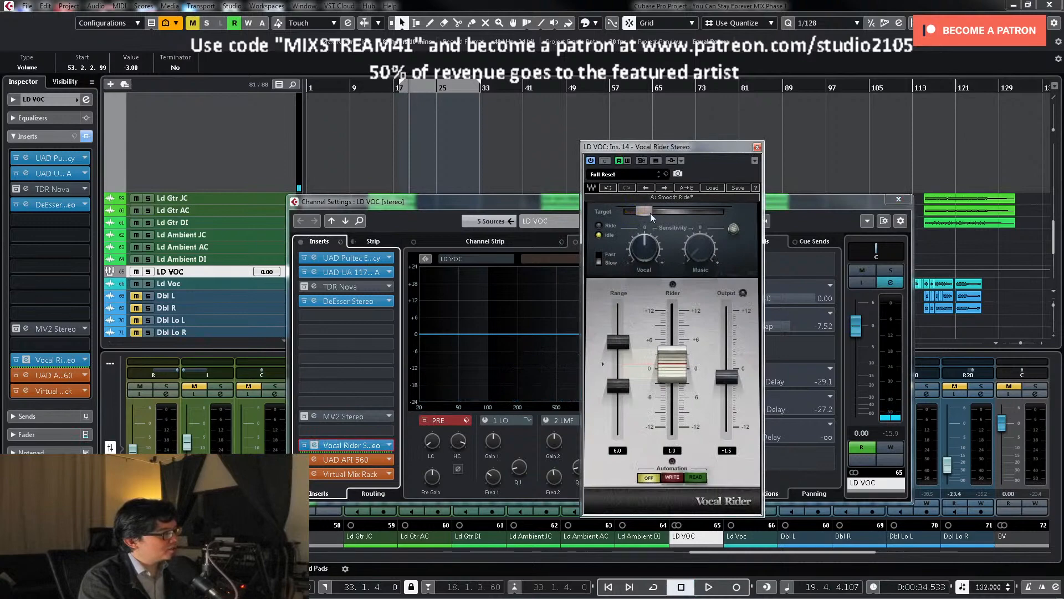
Step: Close the channel settings, enlarge the Ld Voc track, and set Vocal Rider's Output to 0.0 while playing from about bar 34
left_click(899, 199)
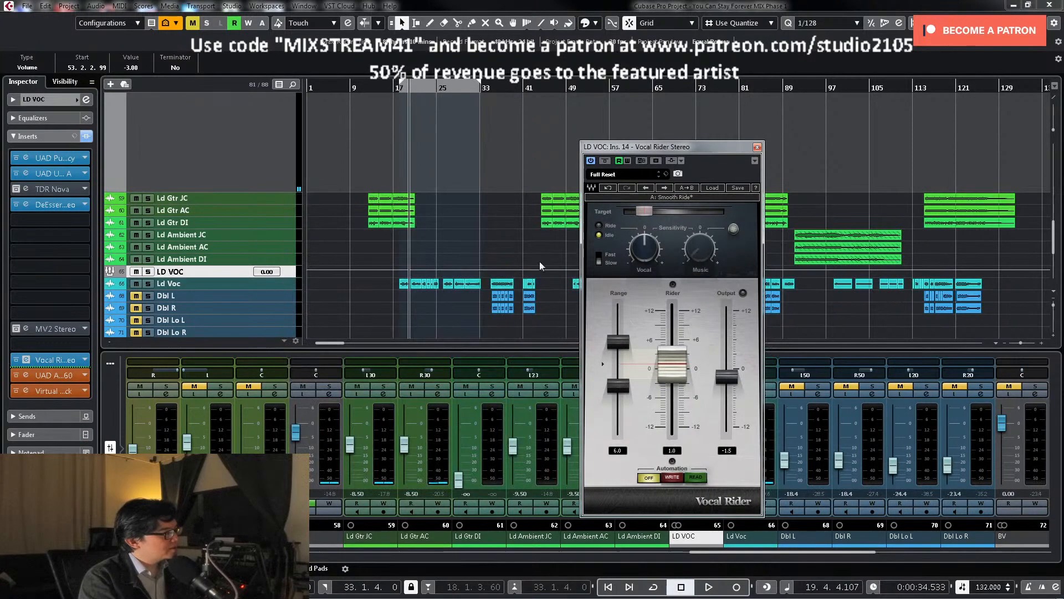
left_click(311, 286)
left_click(490, 87)
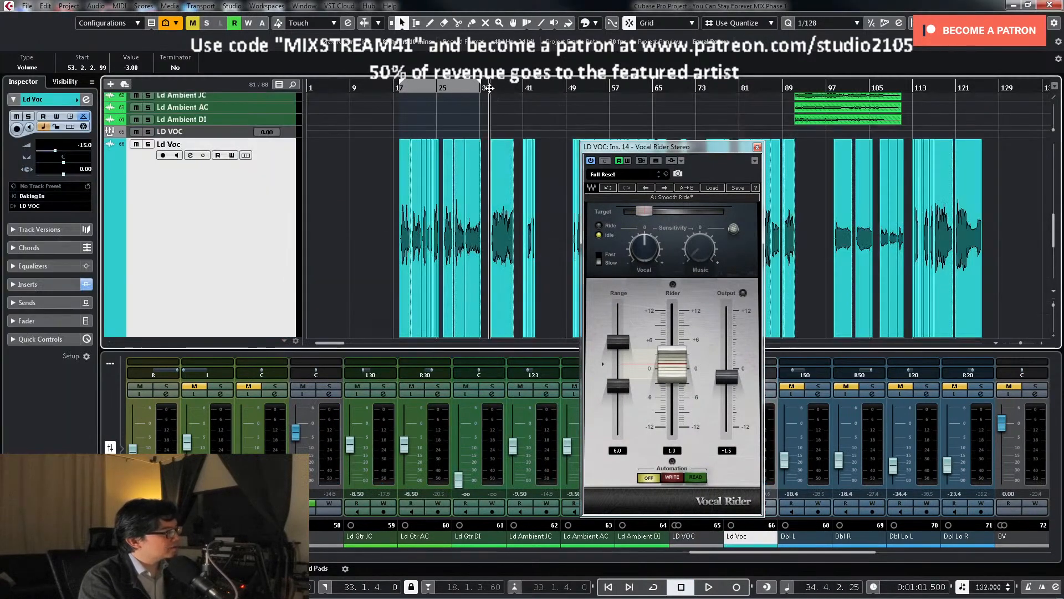
key("space")
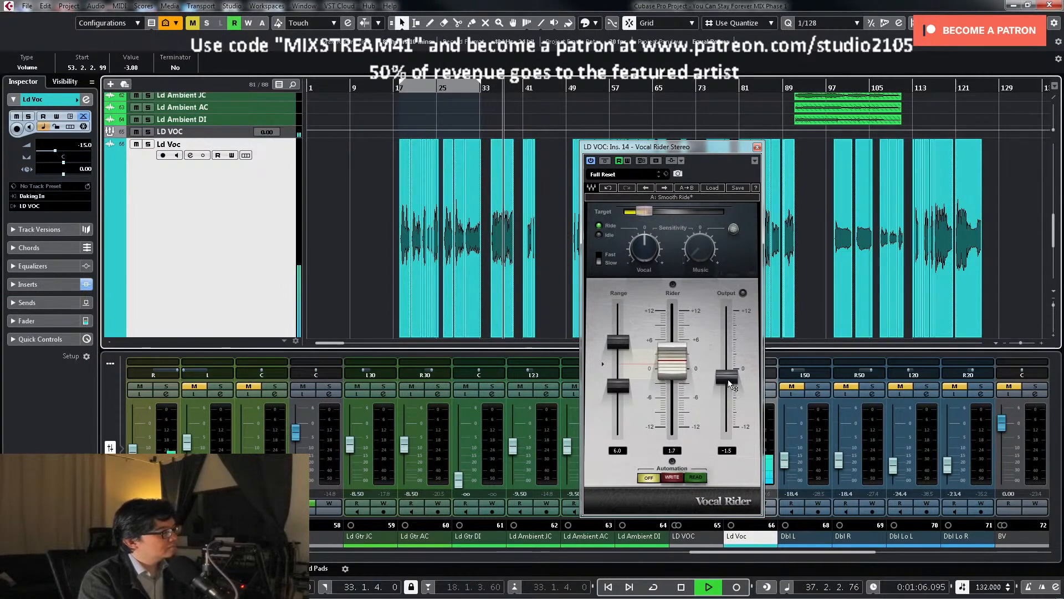
left_click_drag(729, 383, 729, 375)
key("space")
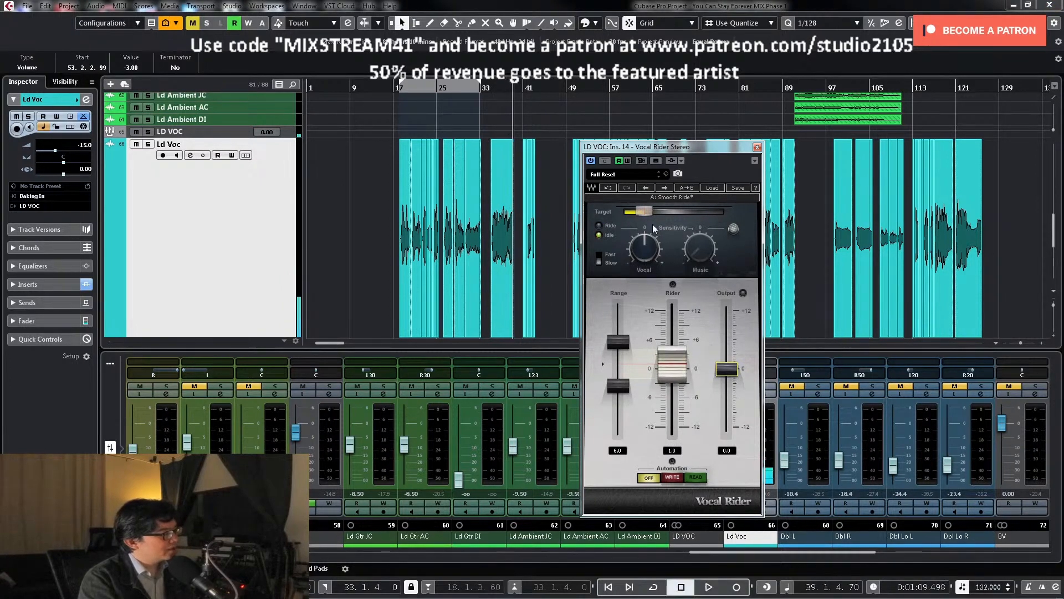
Step: Lower the Vocal Rider's Target slightly while replaying from about bar 33, and close the plugin window
key("space")
mouse_move(645, 210)
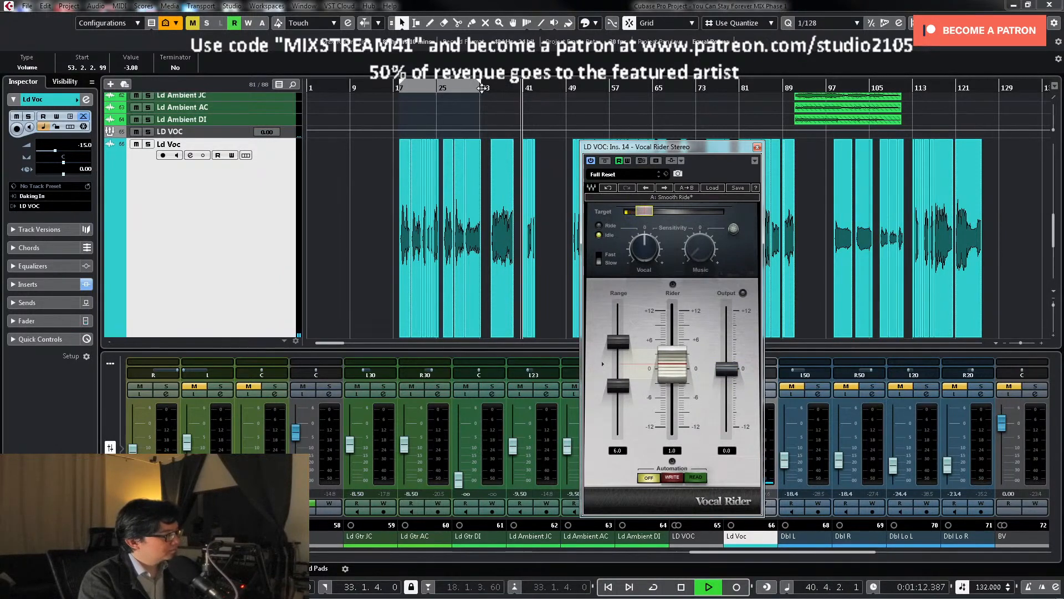
left_click(482, 88)
left_click_drag(644, 214, 643, 213)
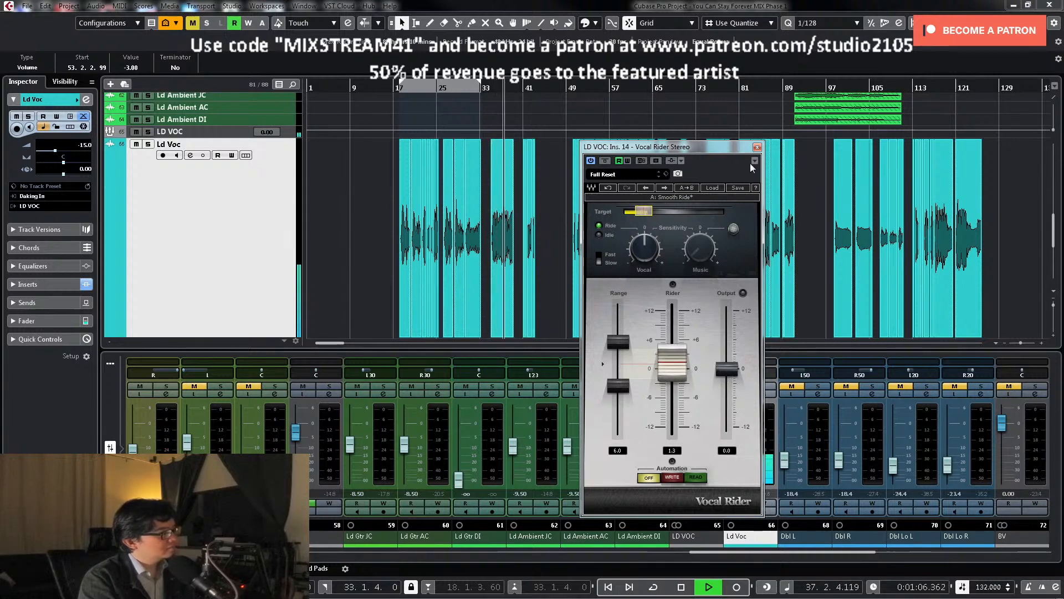
left_click(757, 147)
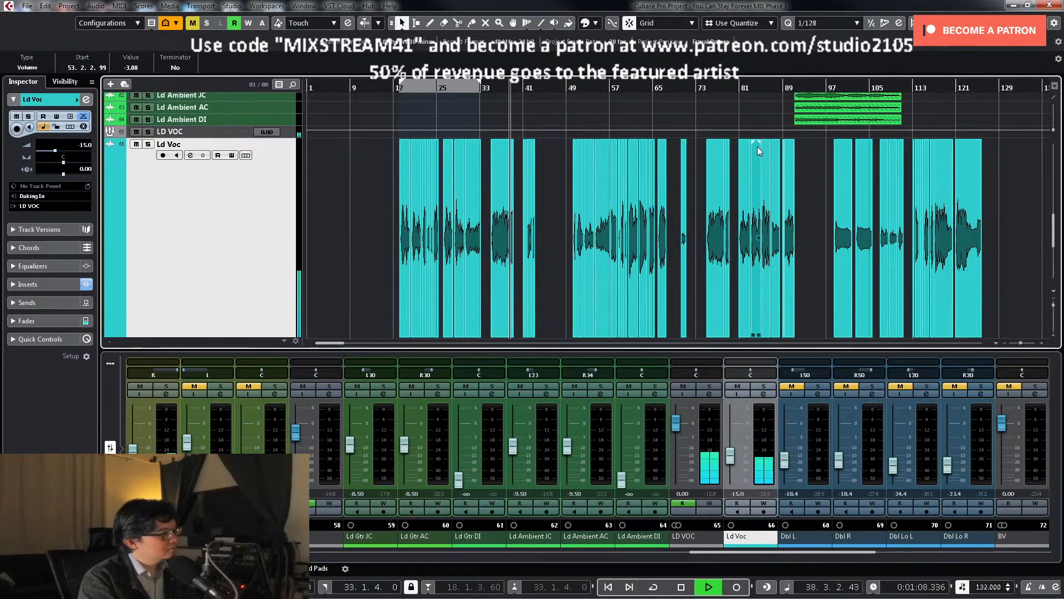
Step: Replay the verse from bar 17 and examine the Ld Voc track's channel settings and insert chain, closing the window again
key("space")
left_click_drag(395, 89, 396, 87)
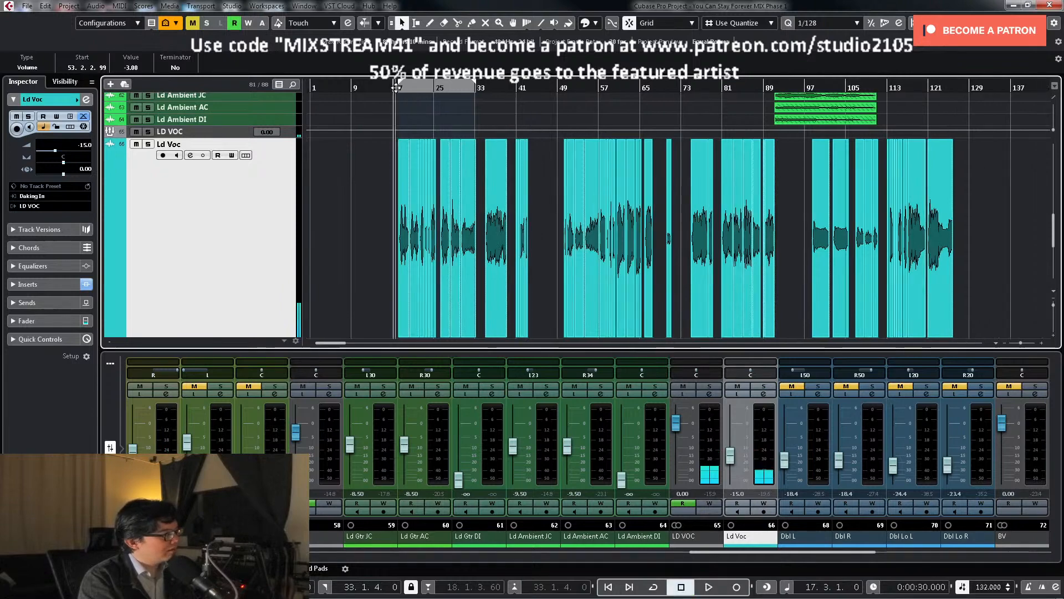
key("space")
left_click(732, 461)
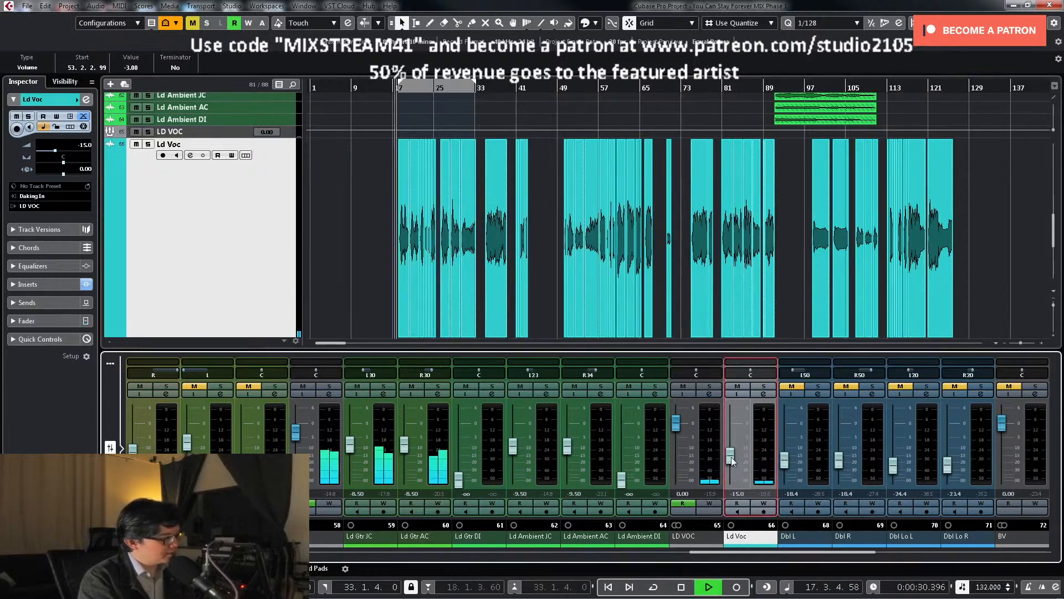
left_click(763, 394)
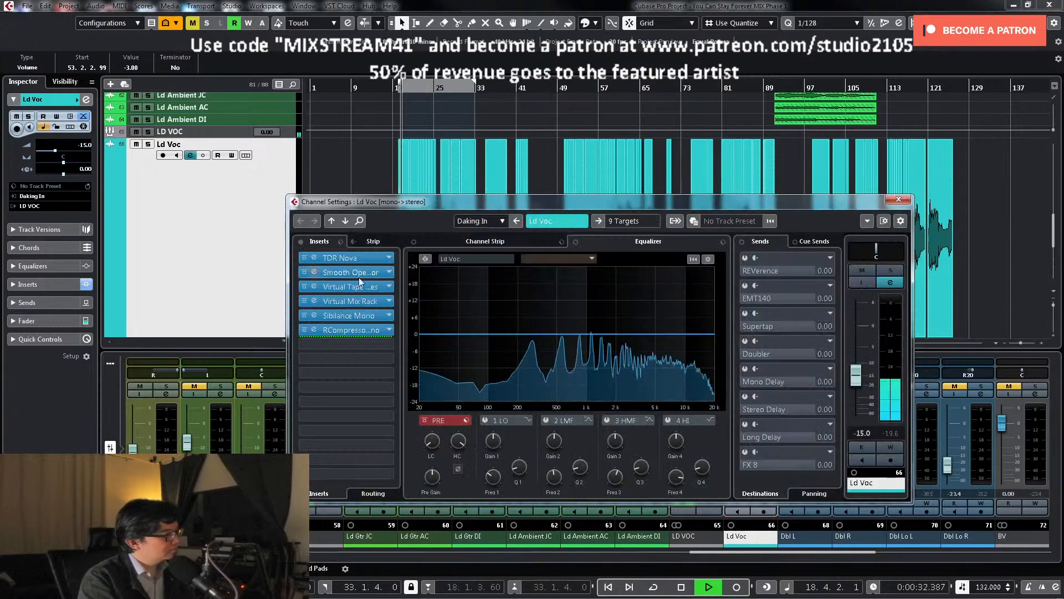
left_click(898, 199)
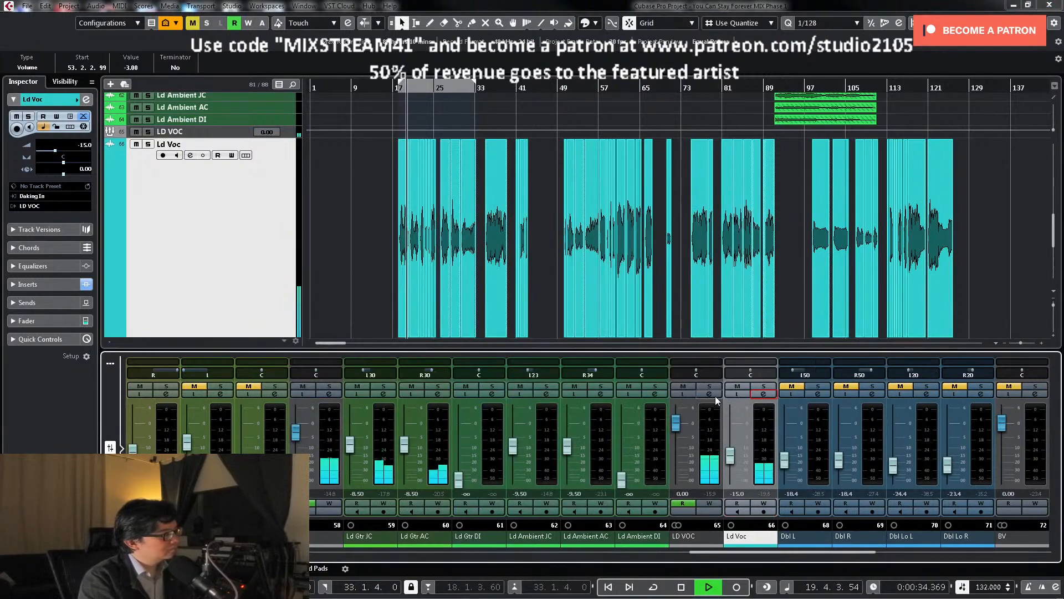
Step: Examine LD VOC's UAD UA 1176 Rev A during playback, and close the plugin and channel settings windows
left_click(710, 394)
left_click(372, 272)
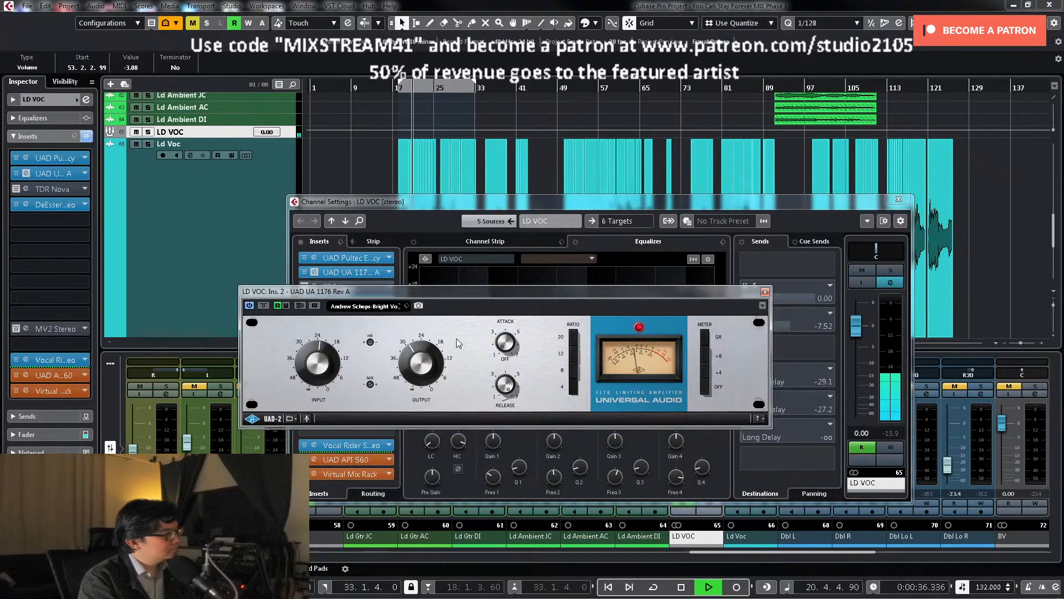
key("space")
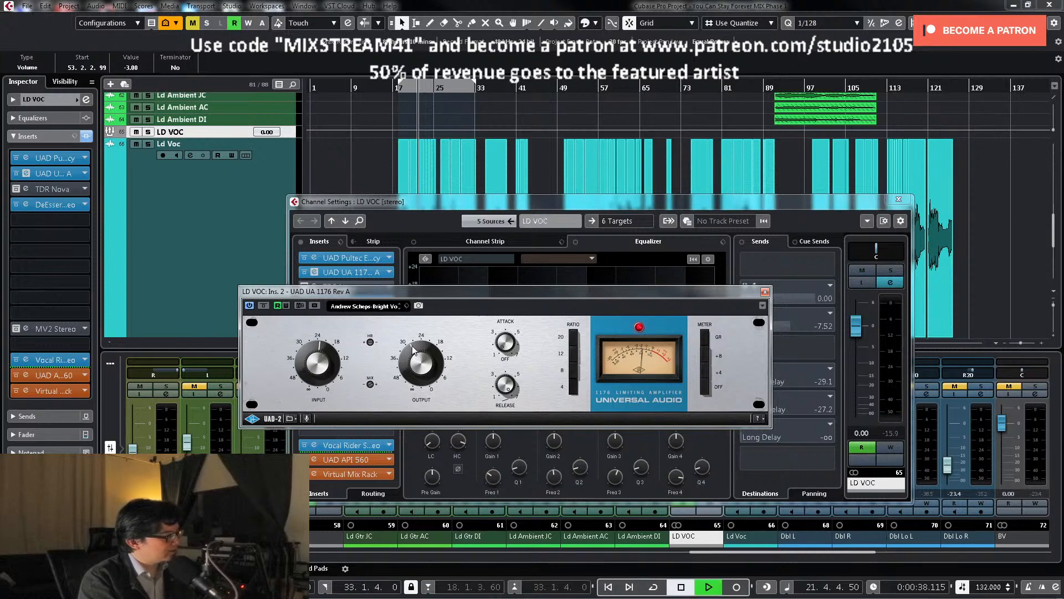
key("space")
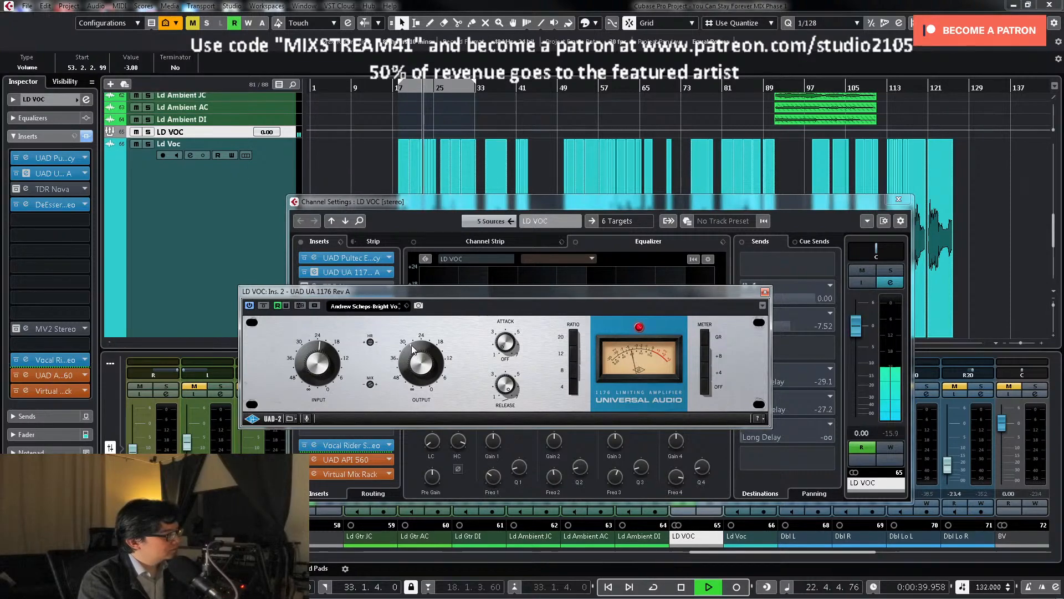
left_click(765, 292)
left_click(899, 199)
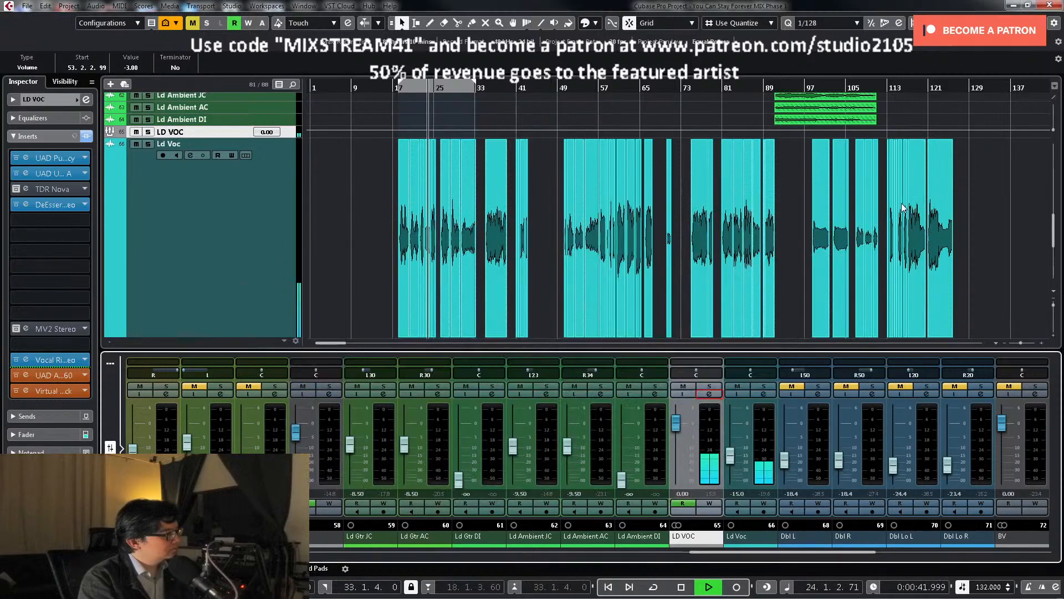
Step: Stop playback at bar 17, and activate the Supertap send and solo in LD VOC's channel settings
left_click(392, 89)
key("space")
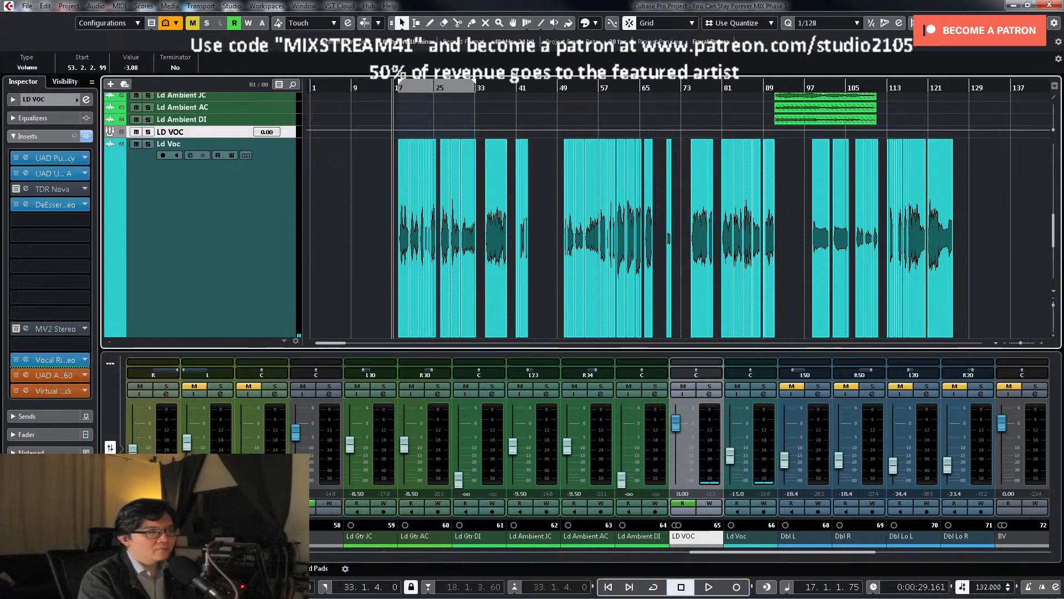
left_click(709, 394)
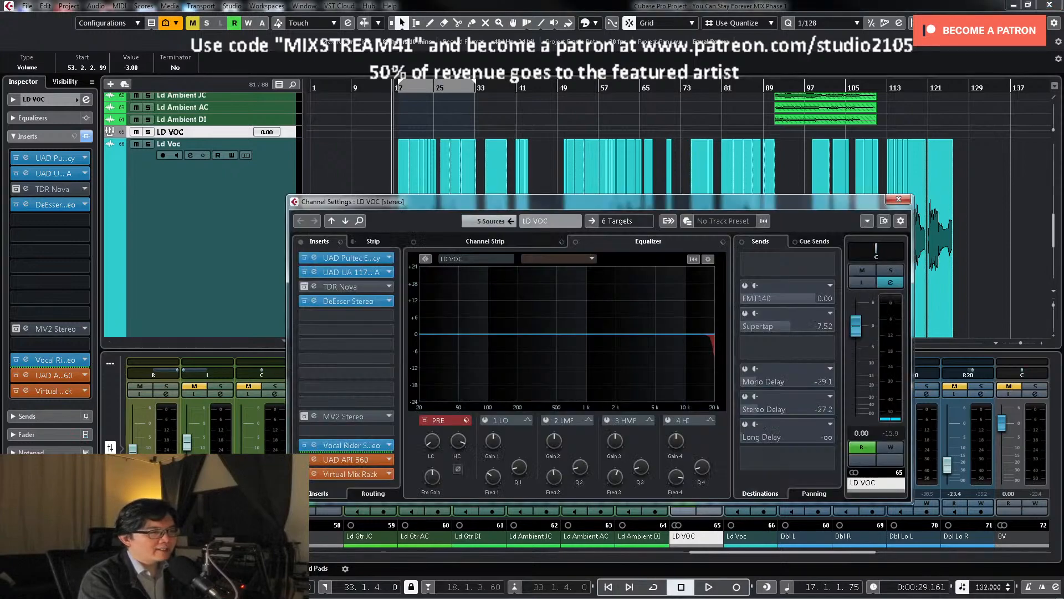
left_click(745, 315)
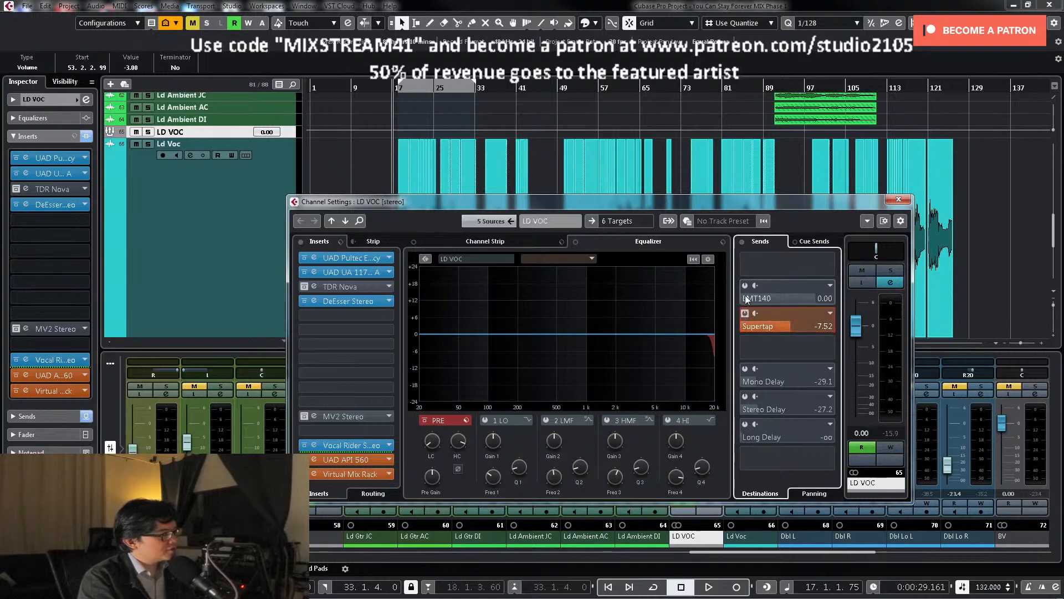
left_click(893, 271)
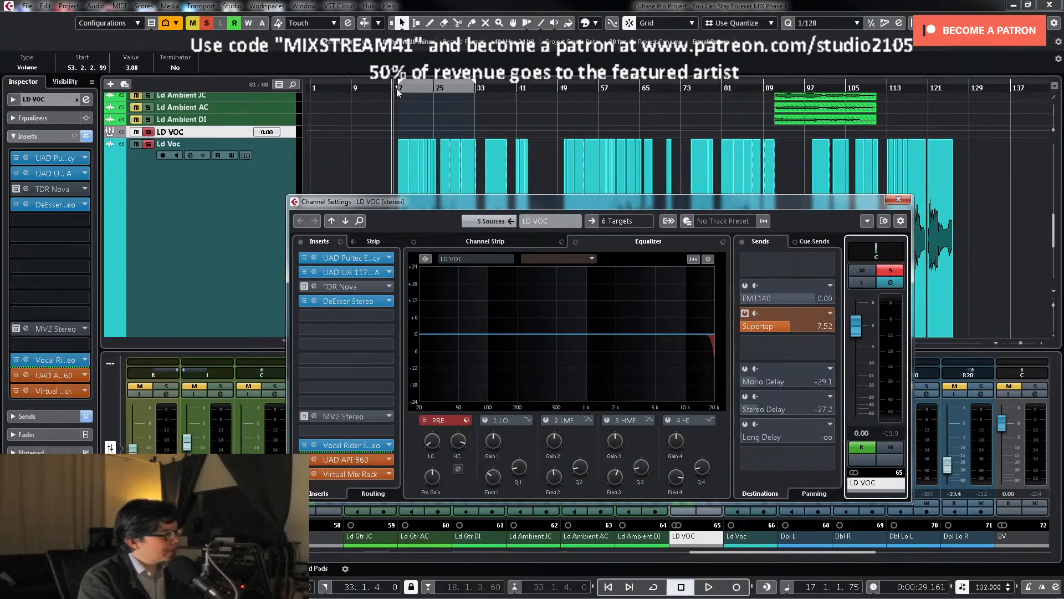
Step: Raise LD VOC's Supertap send to -7.33 while auditioning the soloed vocal from bar 17
key("e")
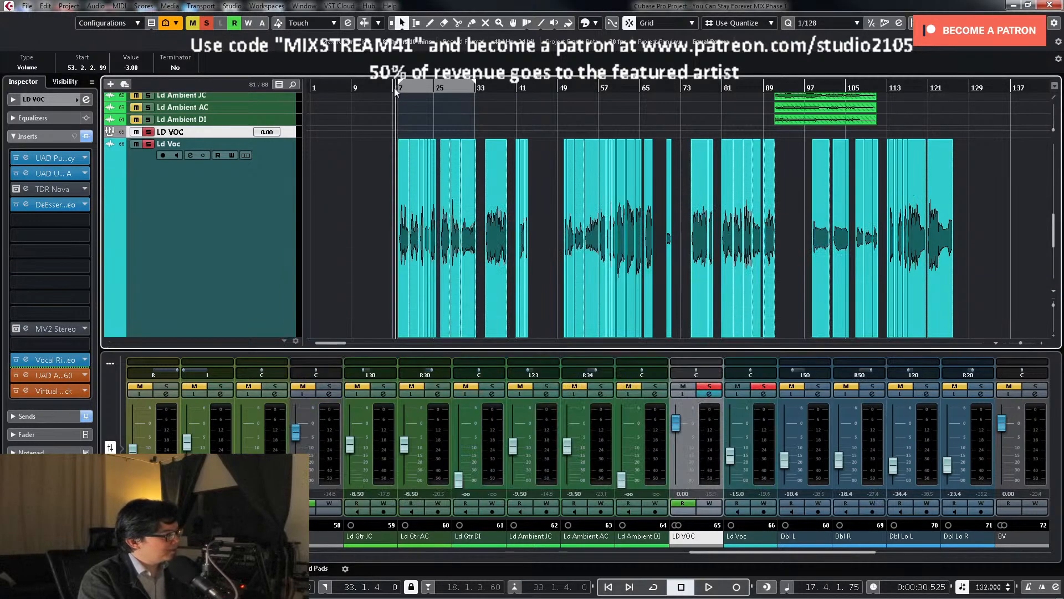
left_click(716, 395)
key("space")
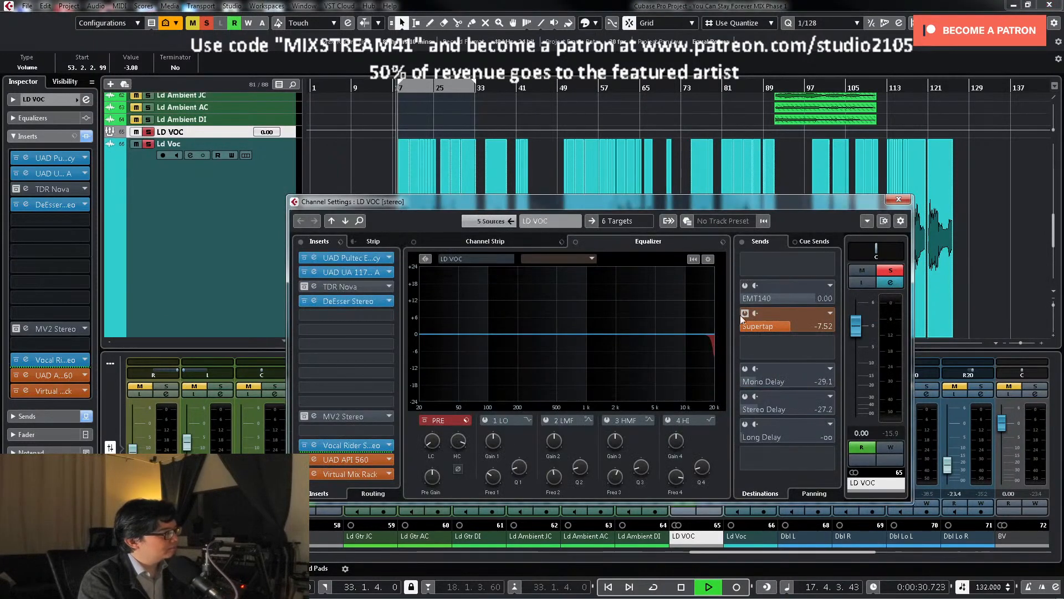
left_click(793, 327)
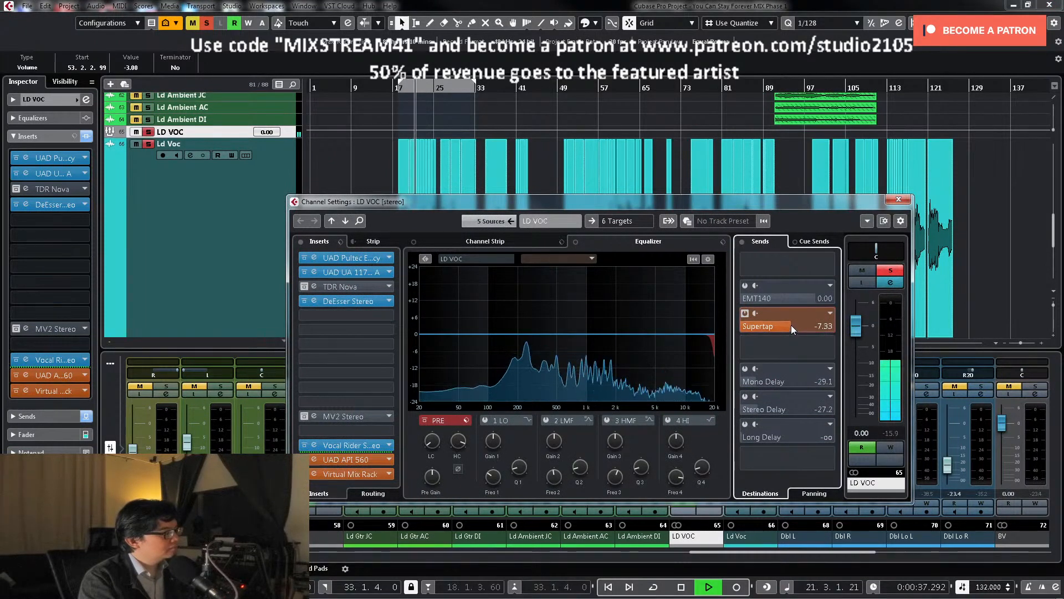
key("space")
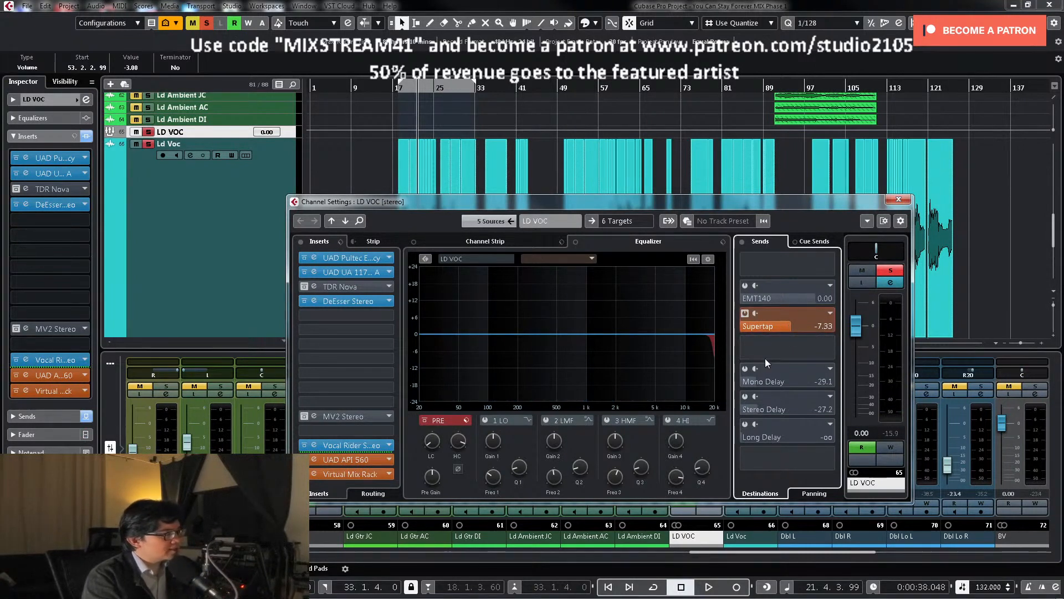
Step: Activate LD VOC's Mono Delay send and raise it to -27.8 while auditioning the soloed vocal
left_click(745, 368)
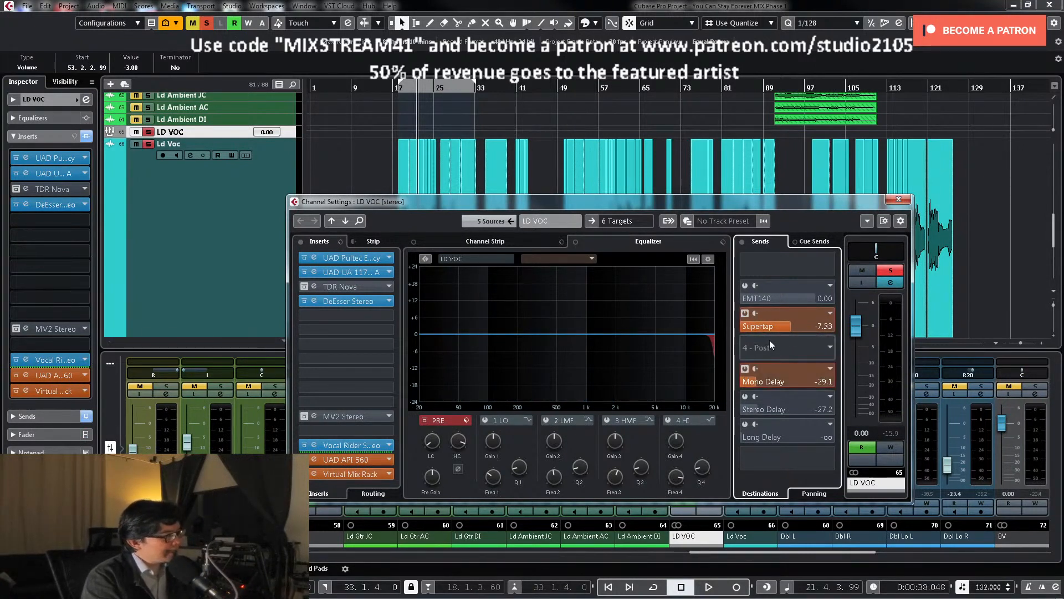
key("space")
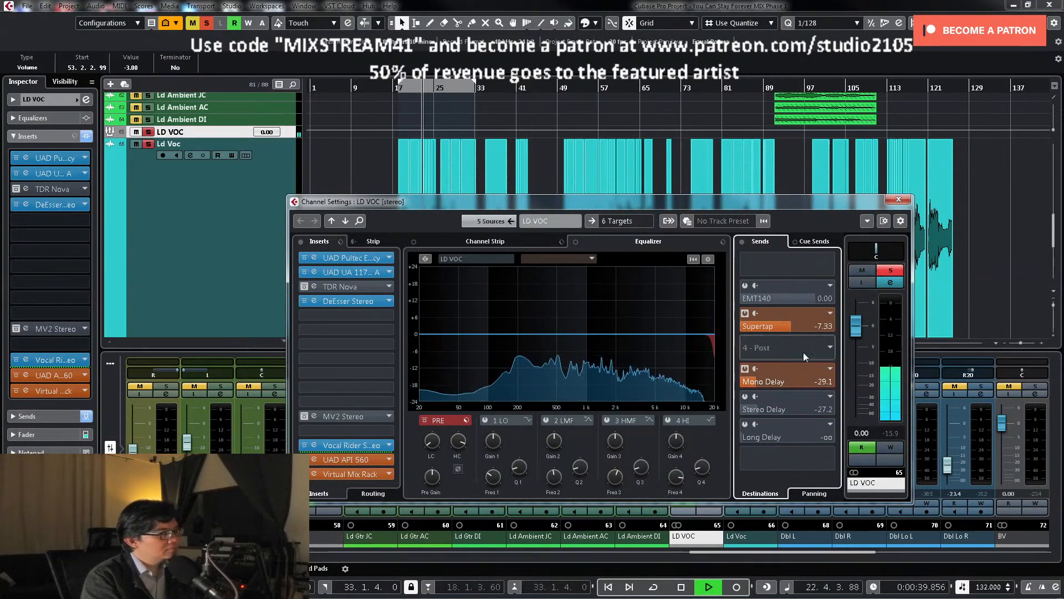
left_click_drag(760, 386, 753, 381)
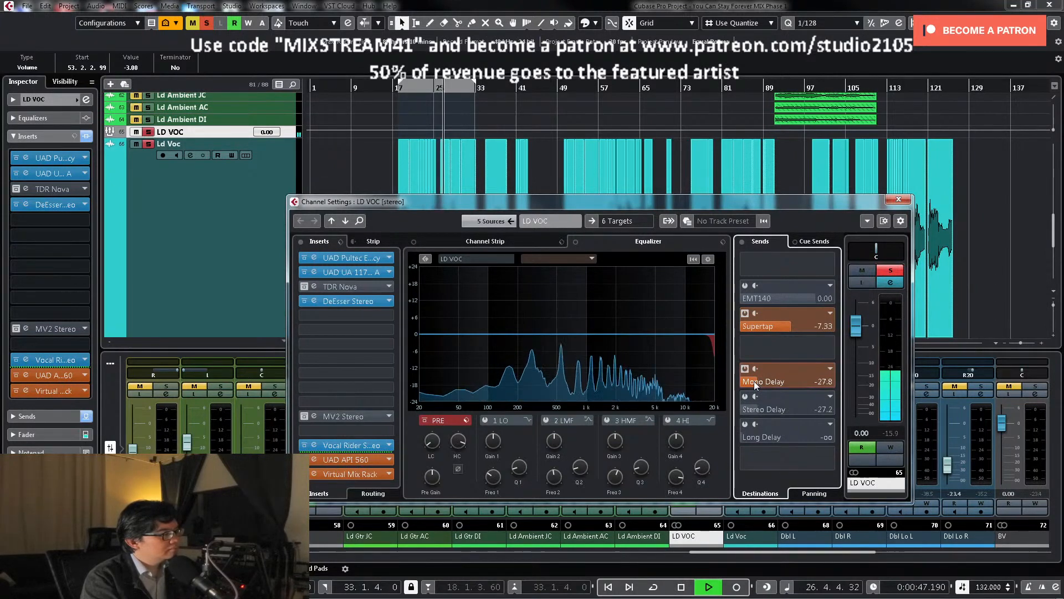
key("space")
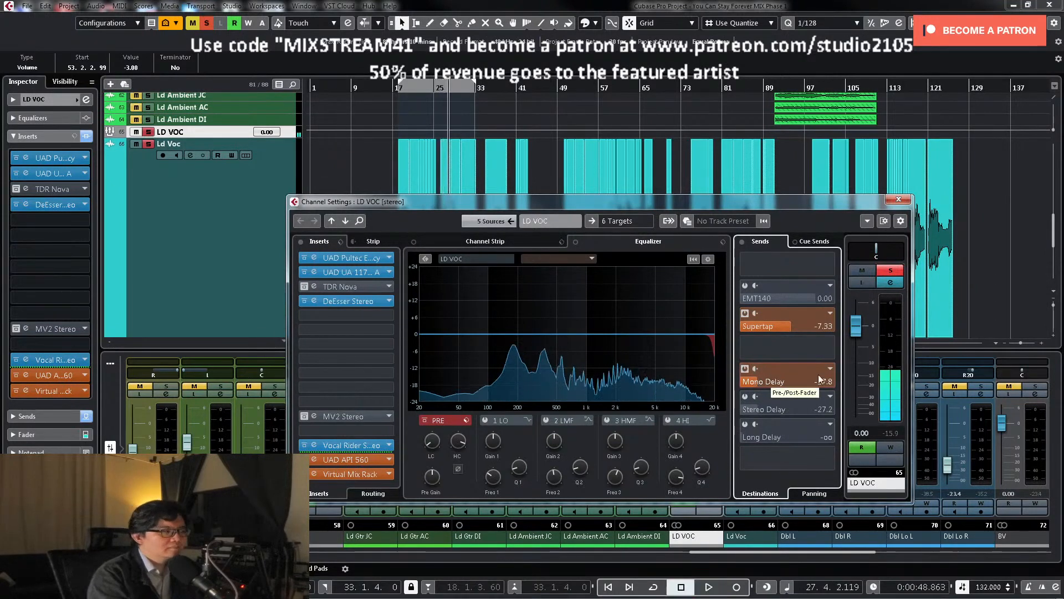
Step: Examine the Mono Delay channel's bx_delay 2500 settings, and close the plugin
right_click(798, 381)
left_click(850, 494)
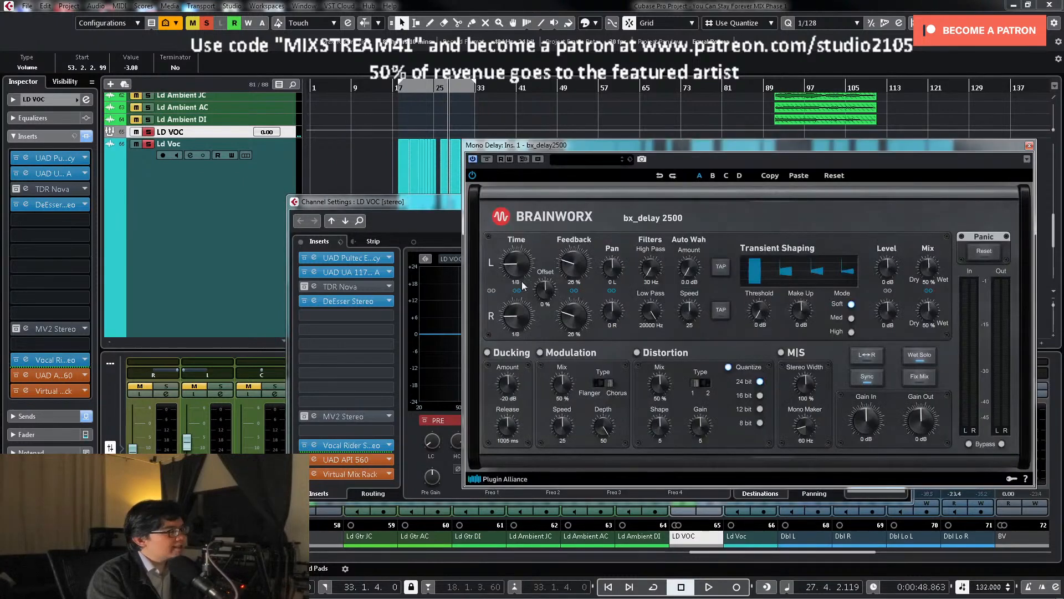
left_click(1029, 145)
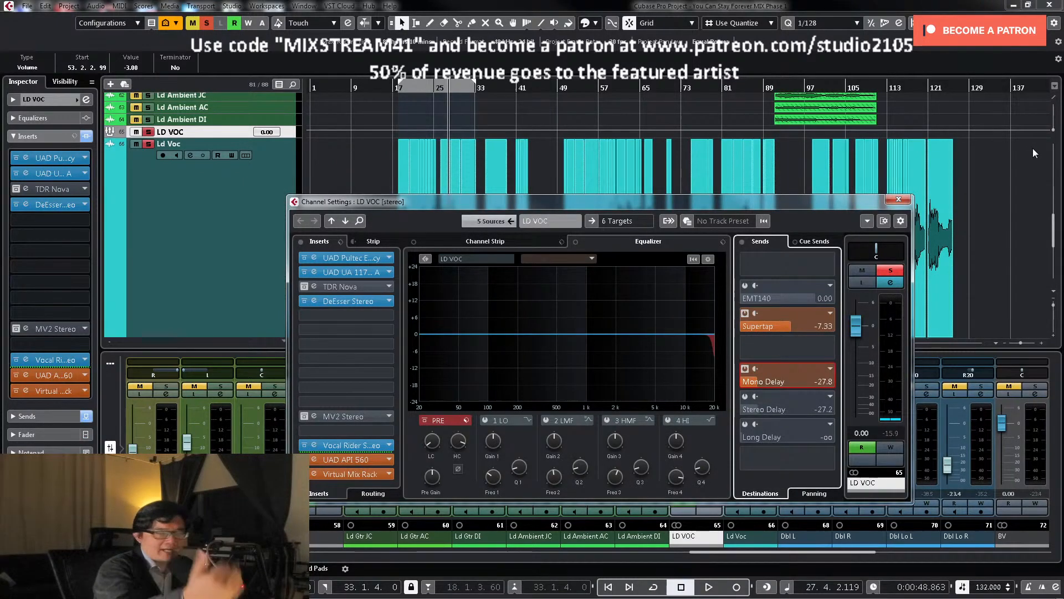
Step: Activate LD VOC's EMT140 send, turn off its solo, and close the channel settings
left_click(745, 286)
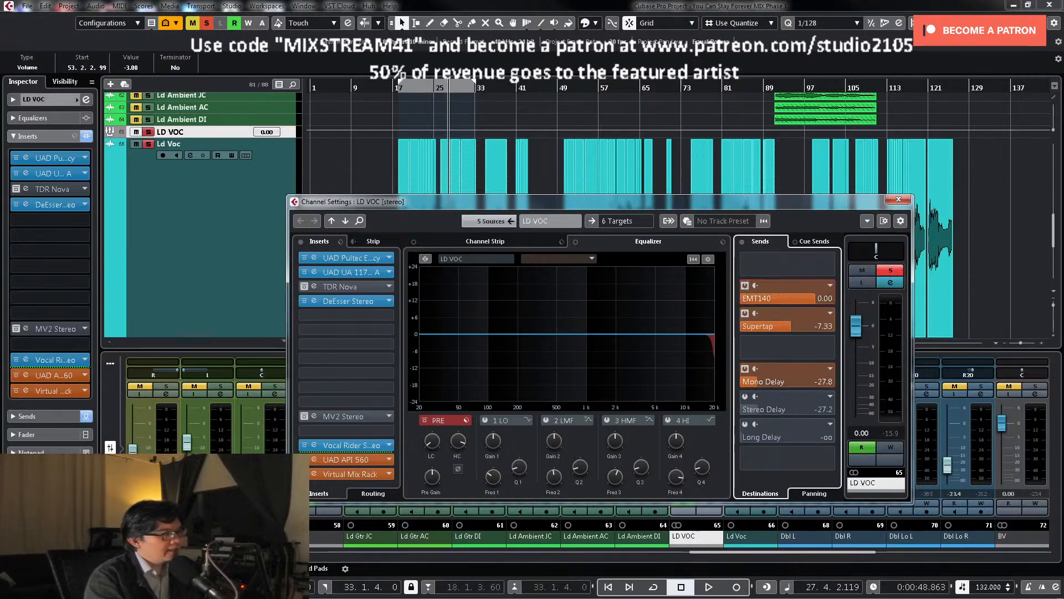
left_click(930, 330)
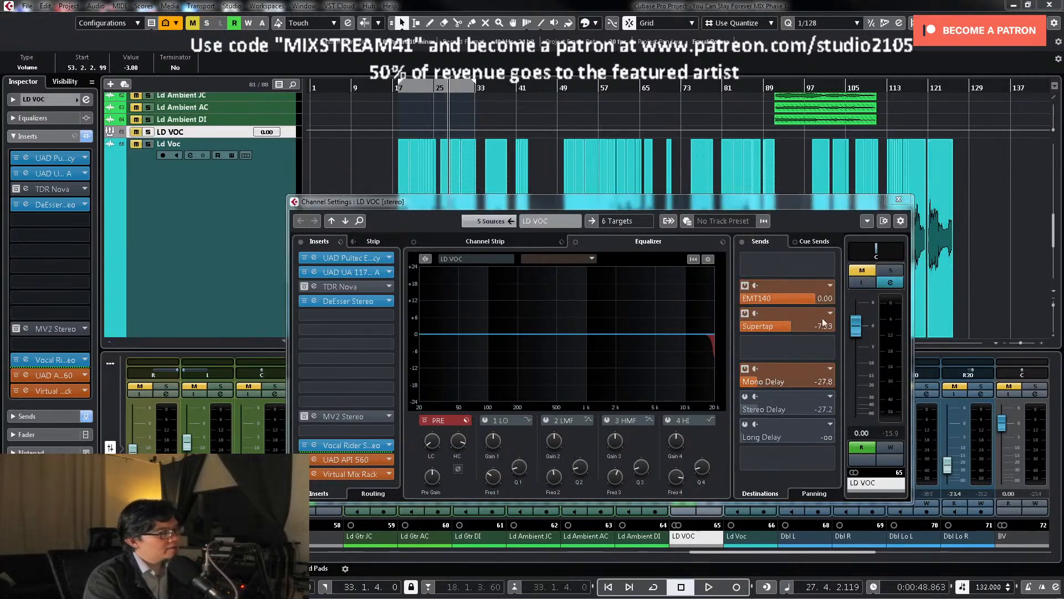
left_click(899, 200)
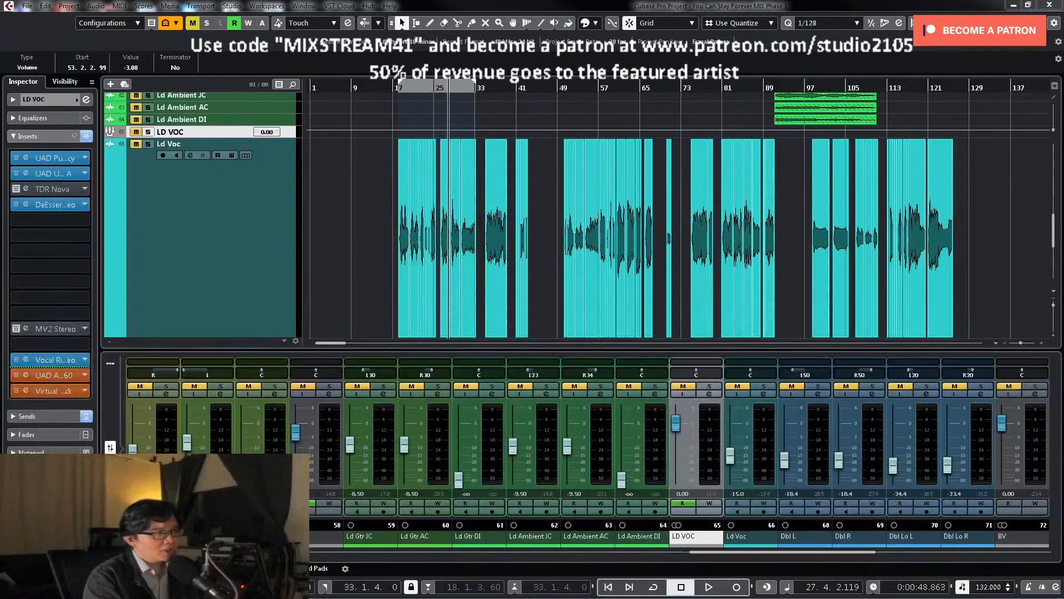
Step: Unmute the LD VOC group with its vocal tracks and place the playhead just after bar 33
scroll(302, 133, "up", 2)
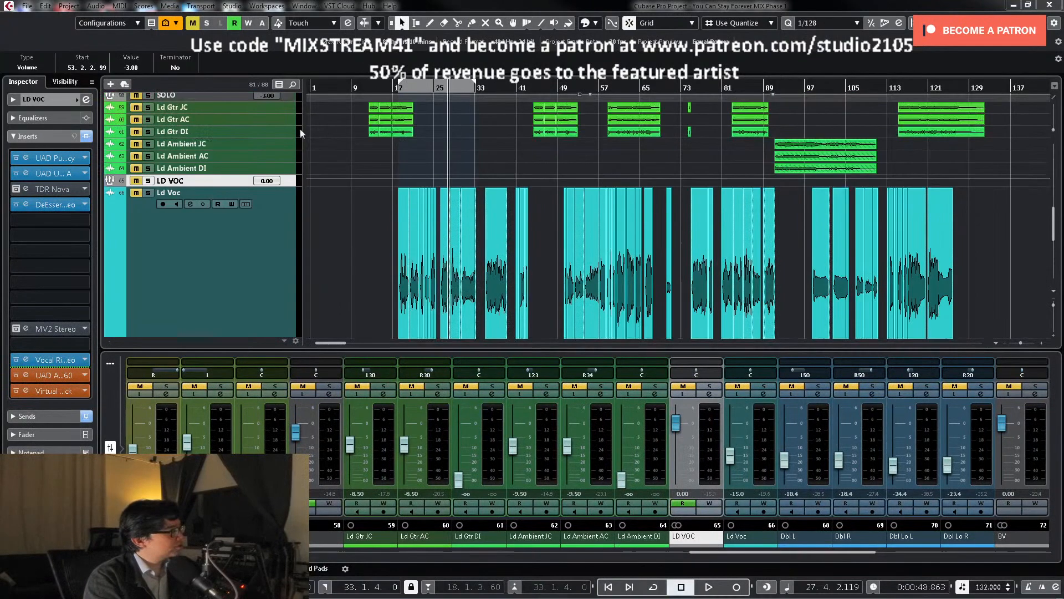
scroll(249, 140, "up", 6)
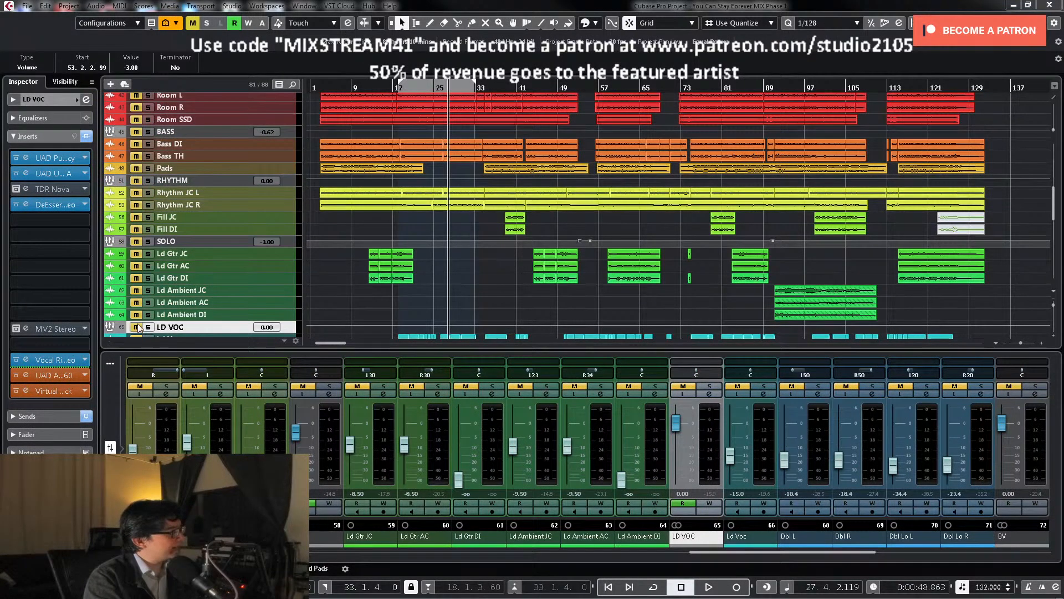
scroll(215, 284, "down", 6)
scroll(484, 134, "down", 4)
left_click(478, 88)
scroll(431, 122, "up", 2)
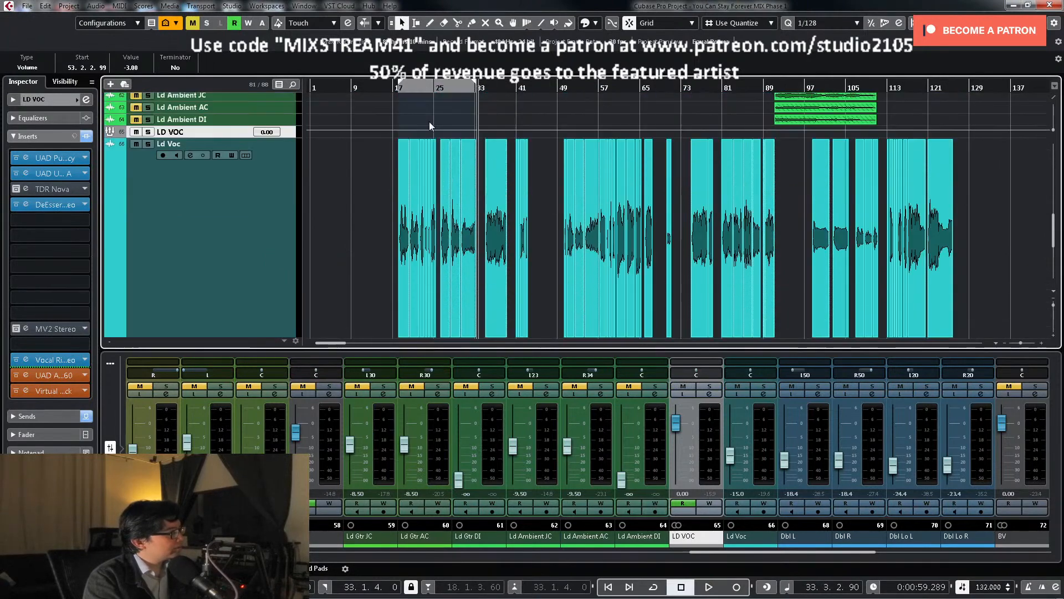
Step: Show LD VOC's automation lane for enabling send 6, and enlarge the LD VOC and Ld Voc tracks
left_click(108, 135)
left_click(288, 147)
left_click(291, 153)
left_click(288, 145, "ctrl")
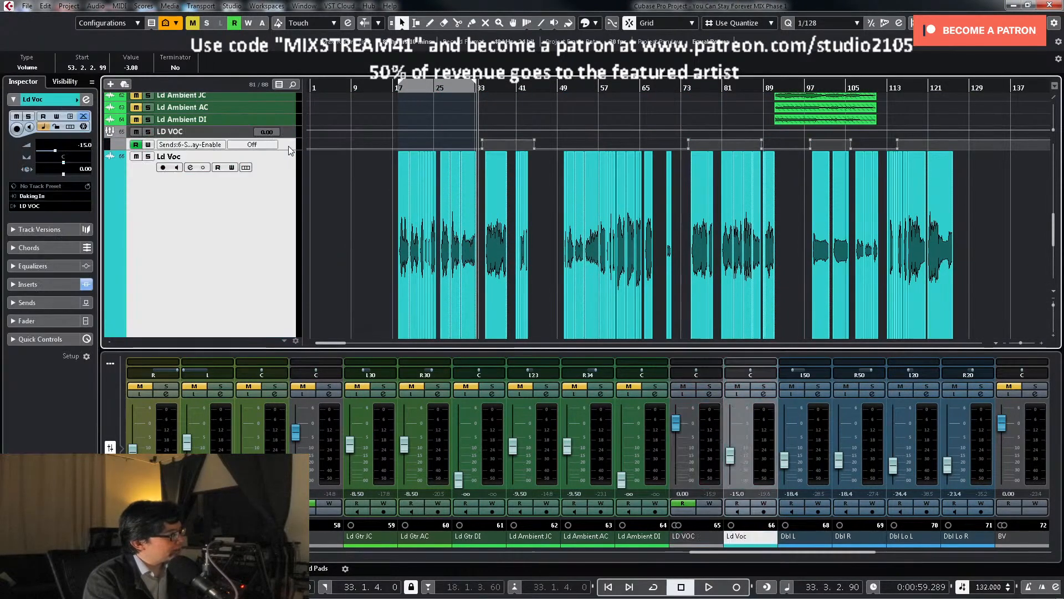
left_click(290, 135, "ctrl")
left_click_drag(288, 136, 289, 181)
scroll(532, 164, "down", 2)
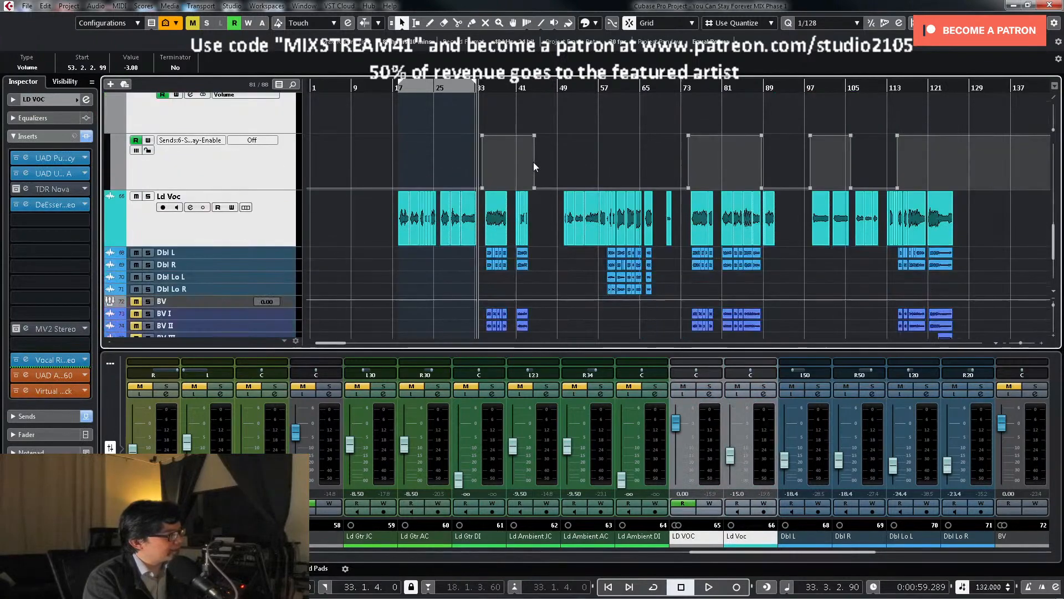
Step: Open LD VOC's channel settings and move the window clear of the send automation after bar 33
scroll(530, 171, "up", 2)
key("h")
key("h")
key("h")
key("h")
key("h")
key("h")
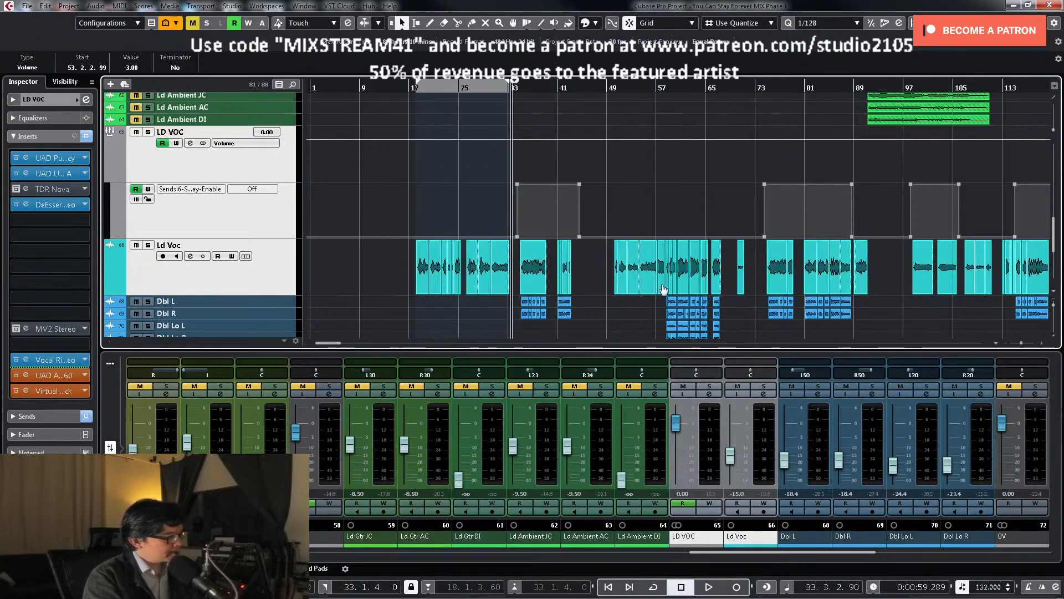
left_click(708, 394)
left_click_drag(717, 202, 453, 100)
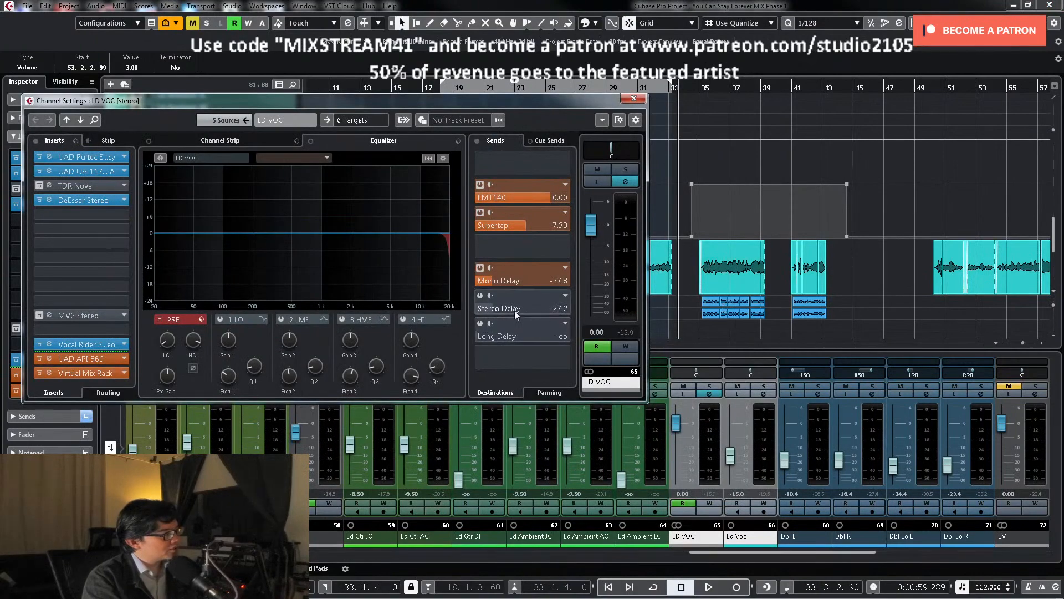
Step: Examine the Stereo Delay channel's bx_delay 2500 settings, and close the plugin
right_click(534, 309)
left_click(596, 426)
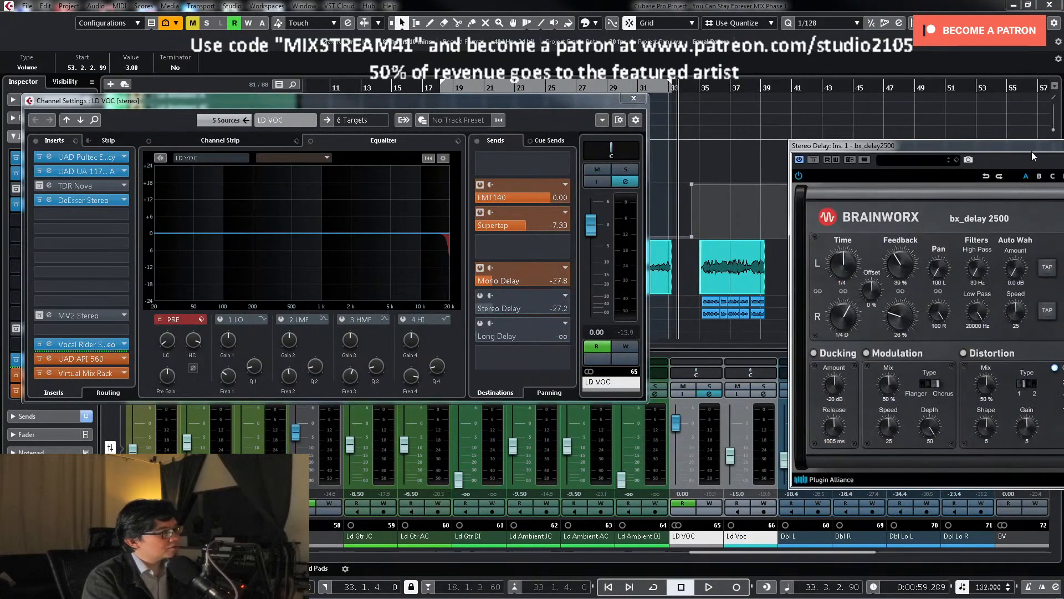
left_click_drag(1032, 151, 271, 124)
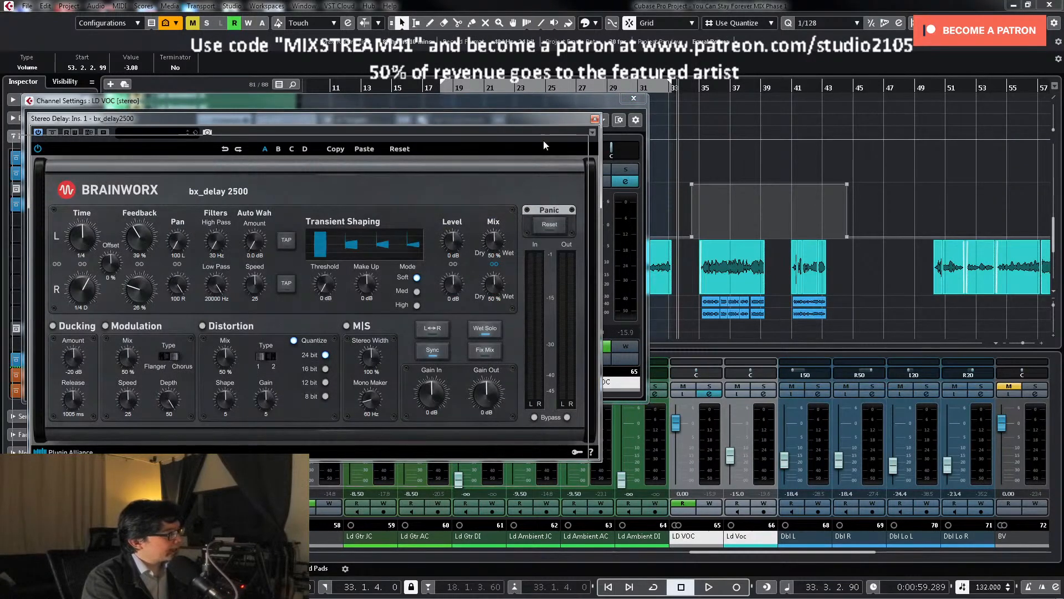
left_click(595, 119)
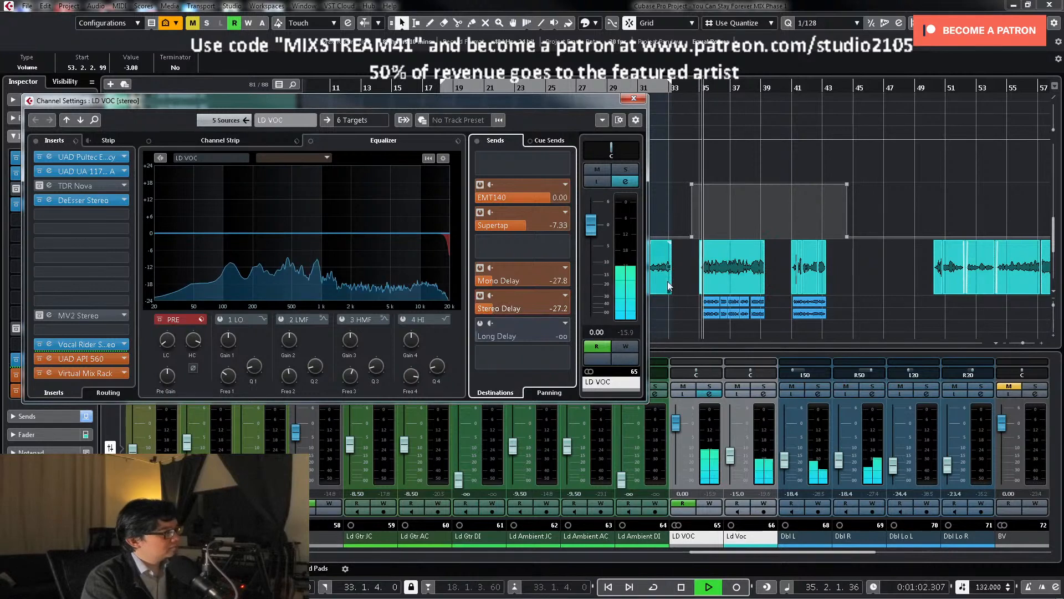
Step: Audition the section from bar 35 with BV unmuted, restart just before bar 34, and close LD VOC's channel settings
key("space")
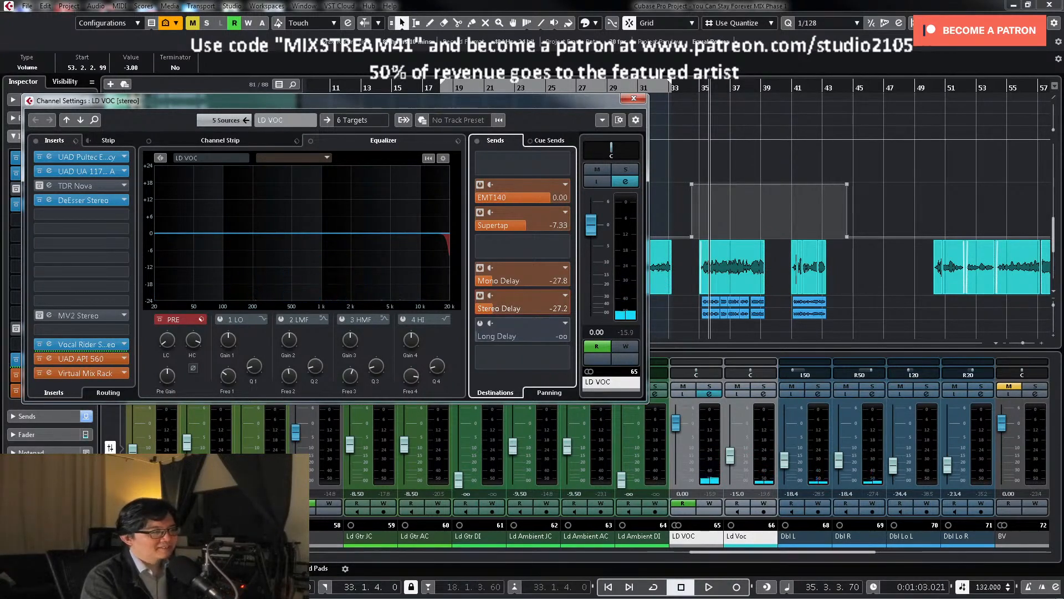
left_click(1009, 386)
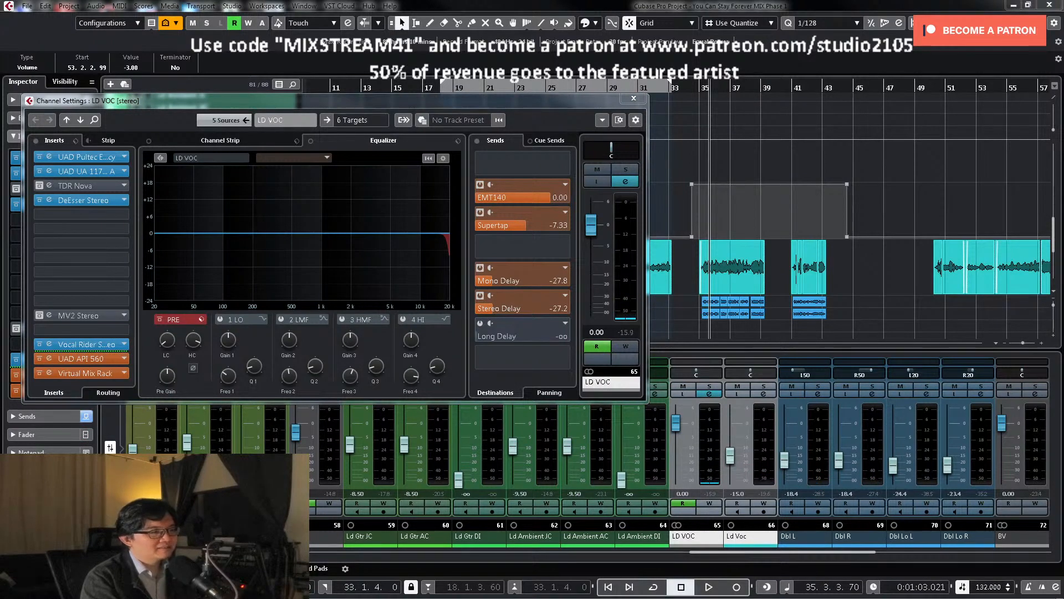
key("space")
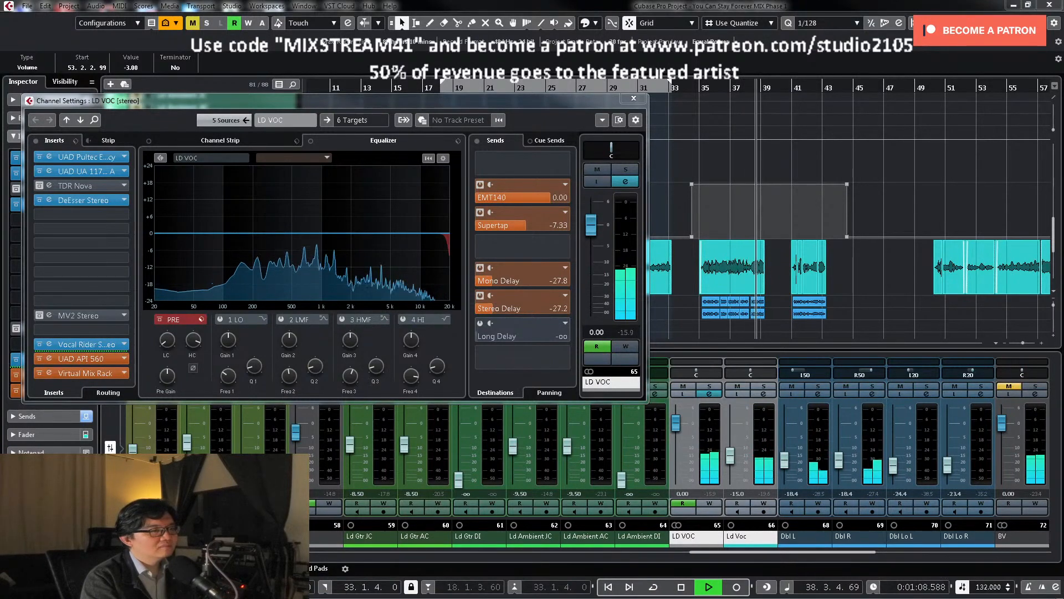
left_click(681, 88)
left_click(634, 98)
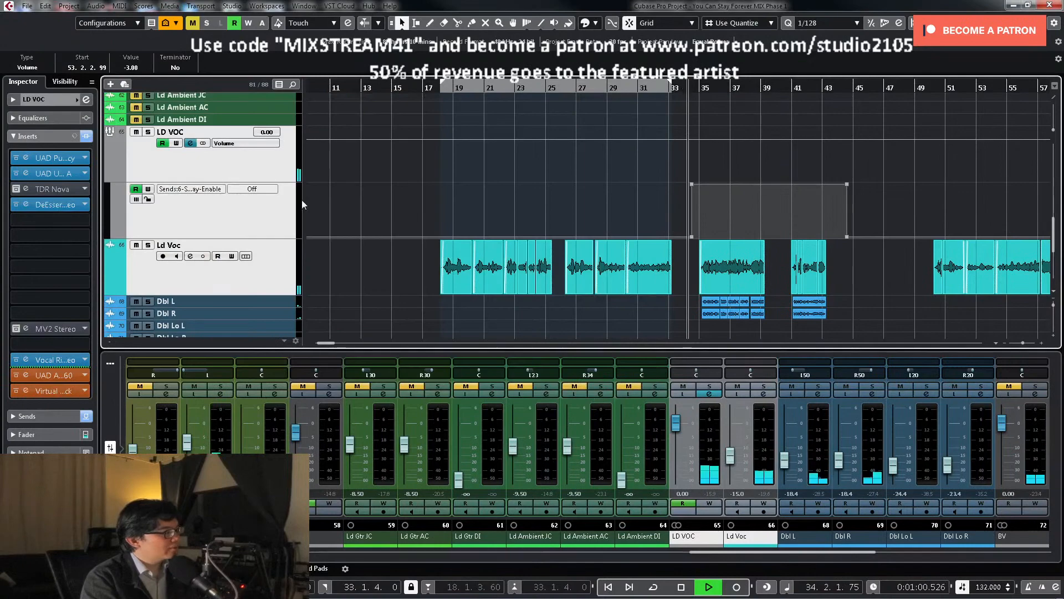
Step: Mute the Dbl L, Dbl R, Dbl Lo L and Dbl Lo R tracks during playback, and stop playback
scroll(414, 212, "up", 5)
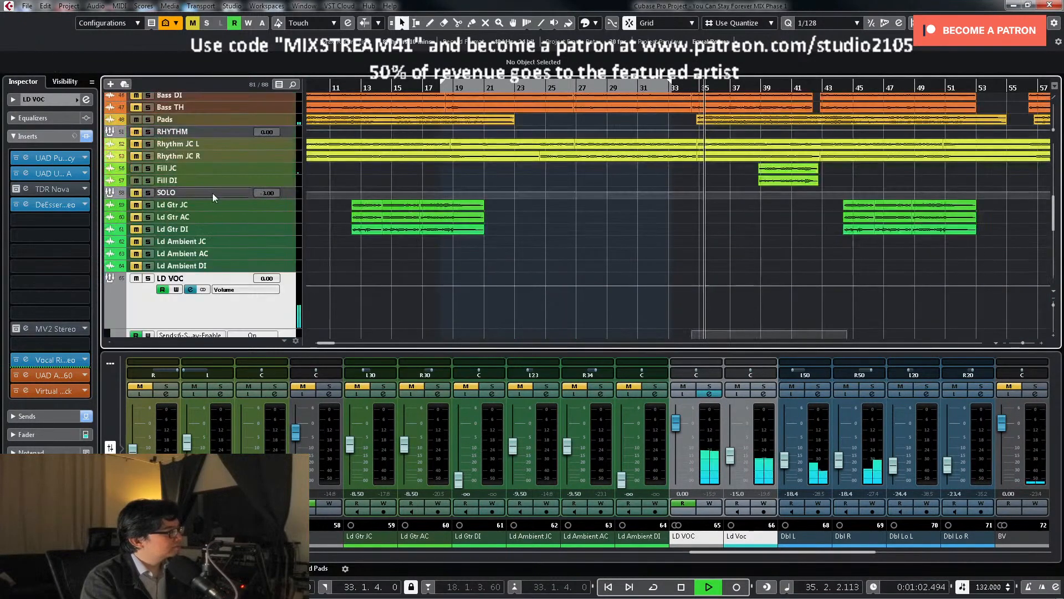
scroll(330, 165, "up", 3)
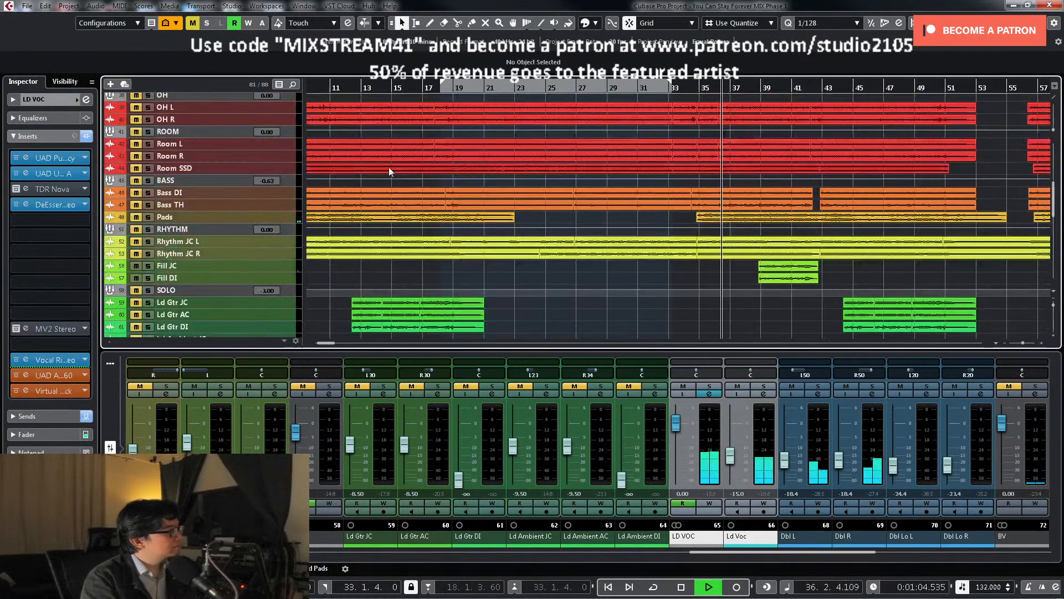
scroll(388, 165, "down", 8)
scroll(423, 165, "down", 3)
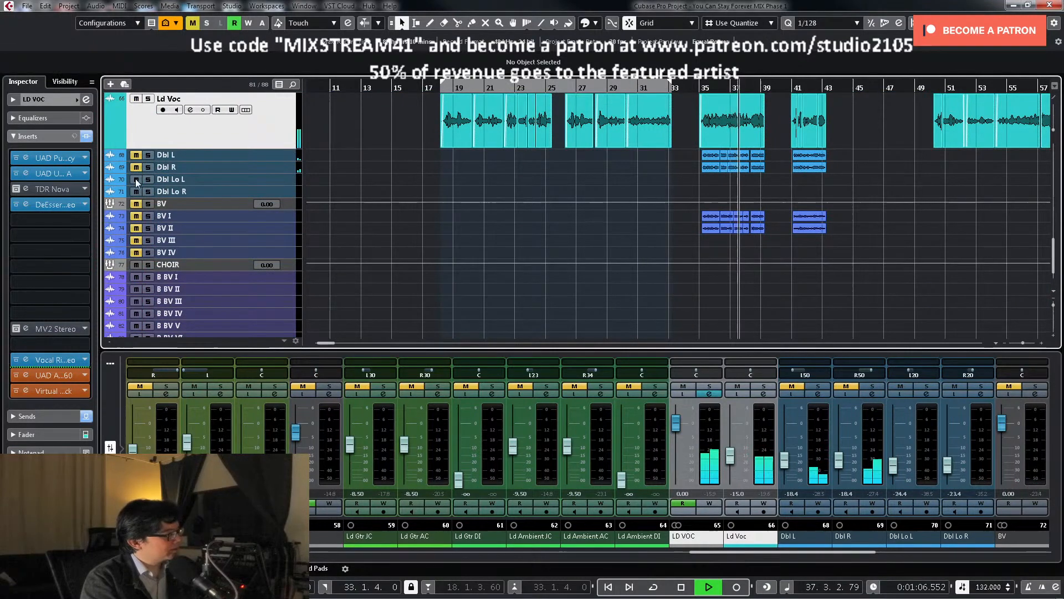
key("space")
Step: Replay the lead vocal without its doubles from bar 34, and stop playback near bar 40
scroll(603, 243, "up", 3)
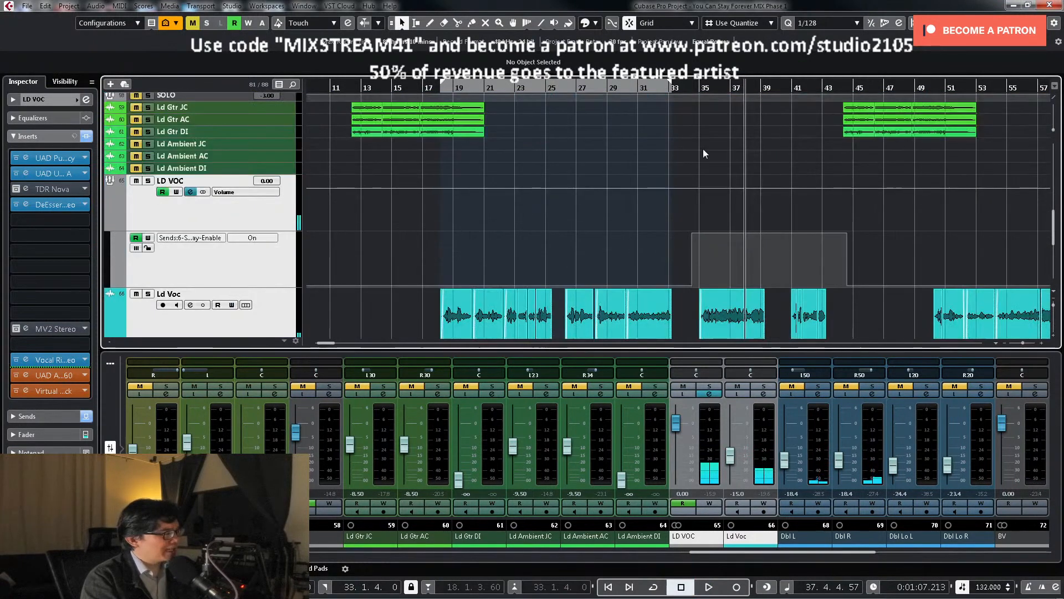
left_click(691, 87)
key("space")
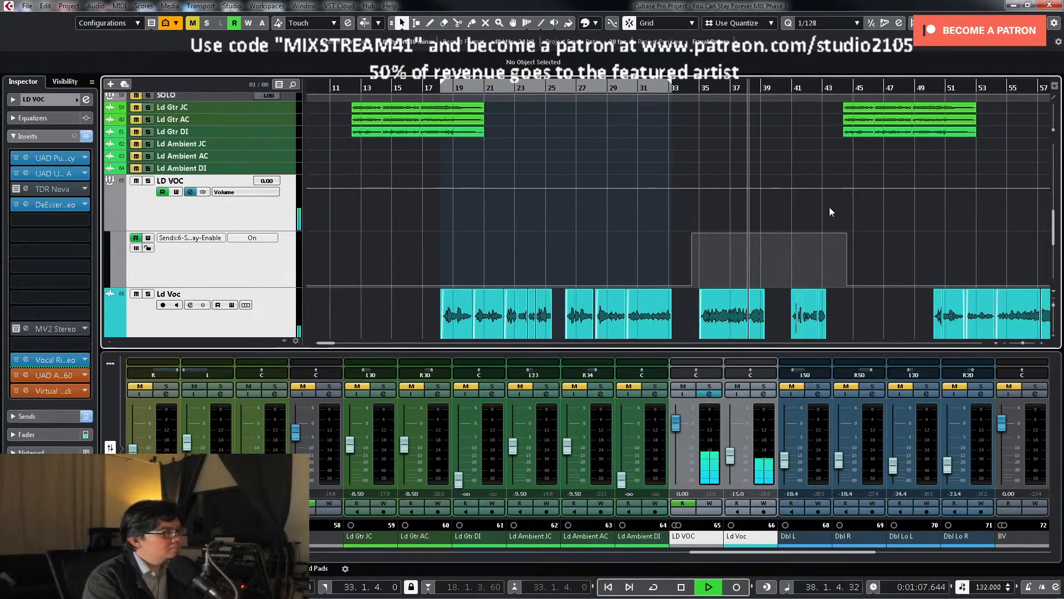
scroll(776, 202, "down", 3)
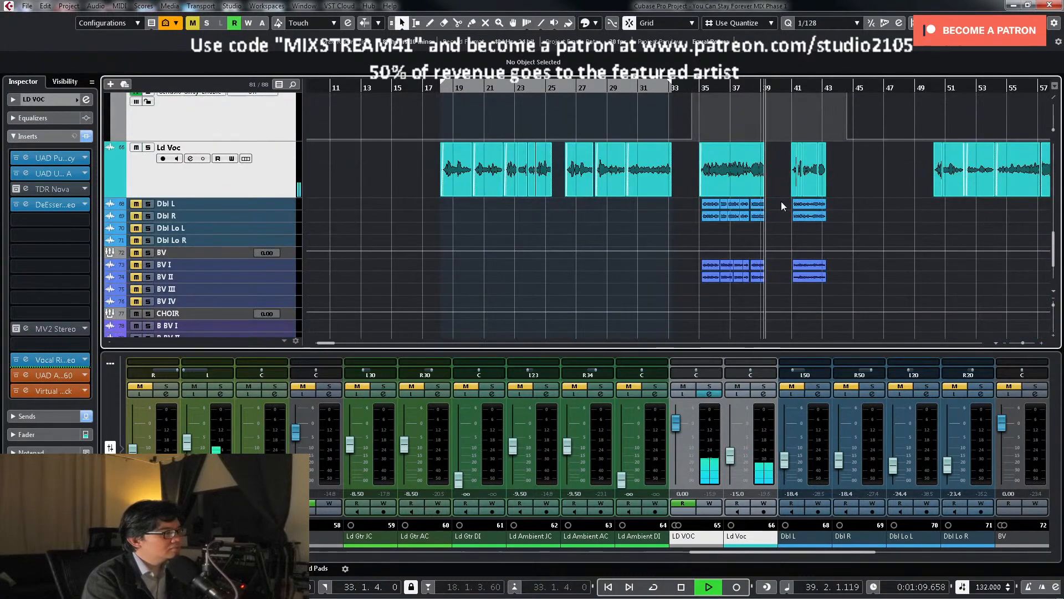
key("space")
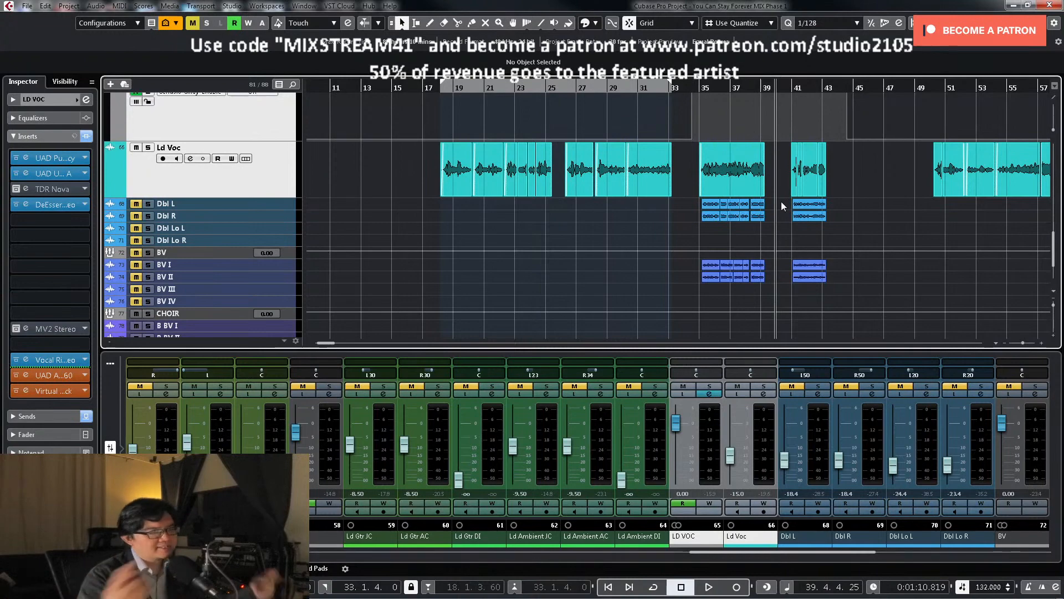
Step: Reduce the heights of the lead vocal tracks, and start playback from bar 32
scroll(660, 209, "up", 3)
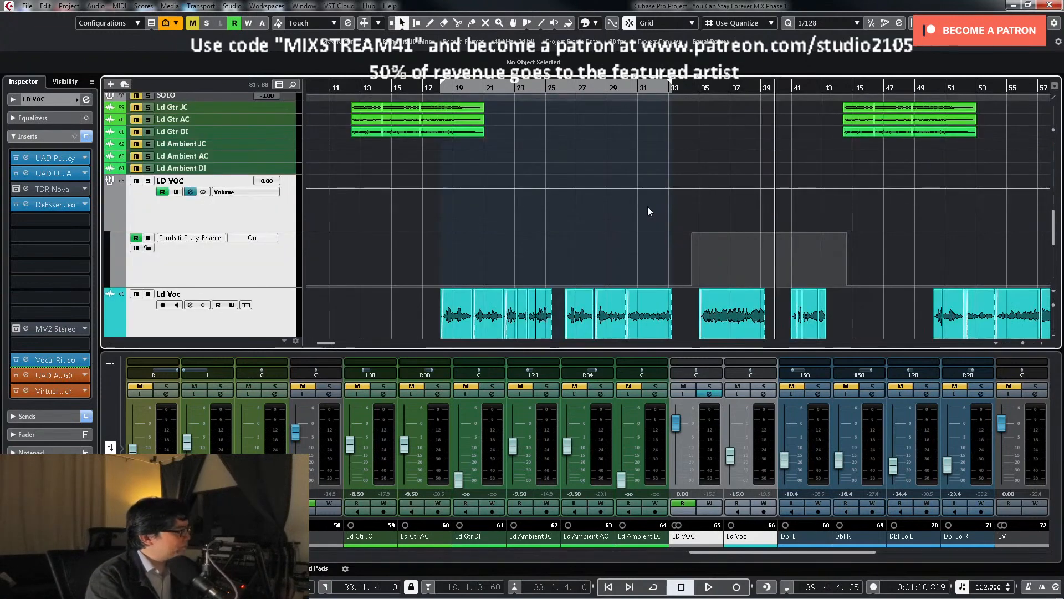
scroll(660, 209, "up", 15)
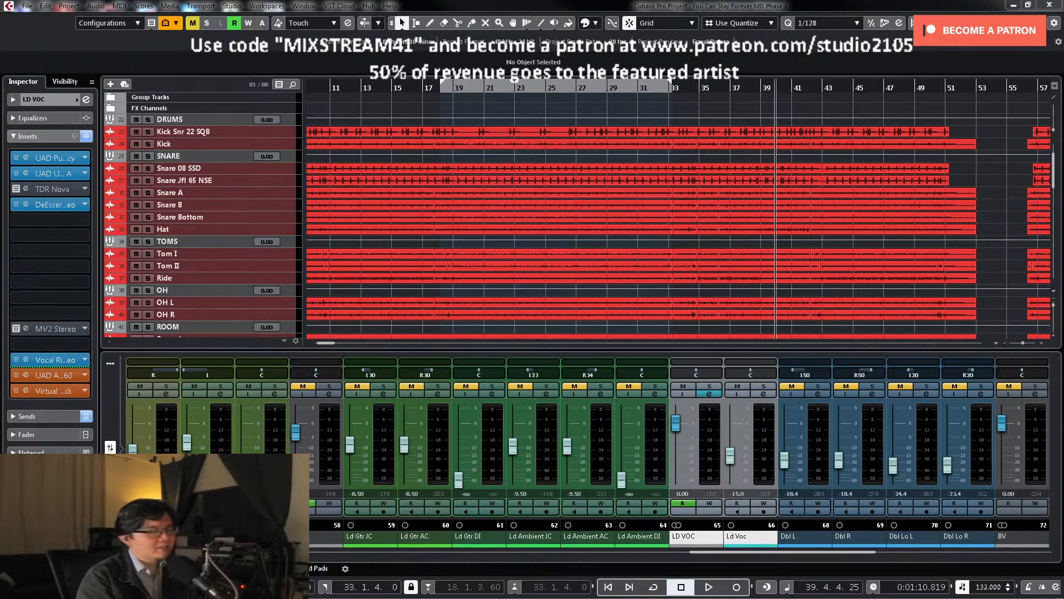
scroll(671, 150, "down", 15)
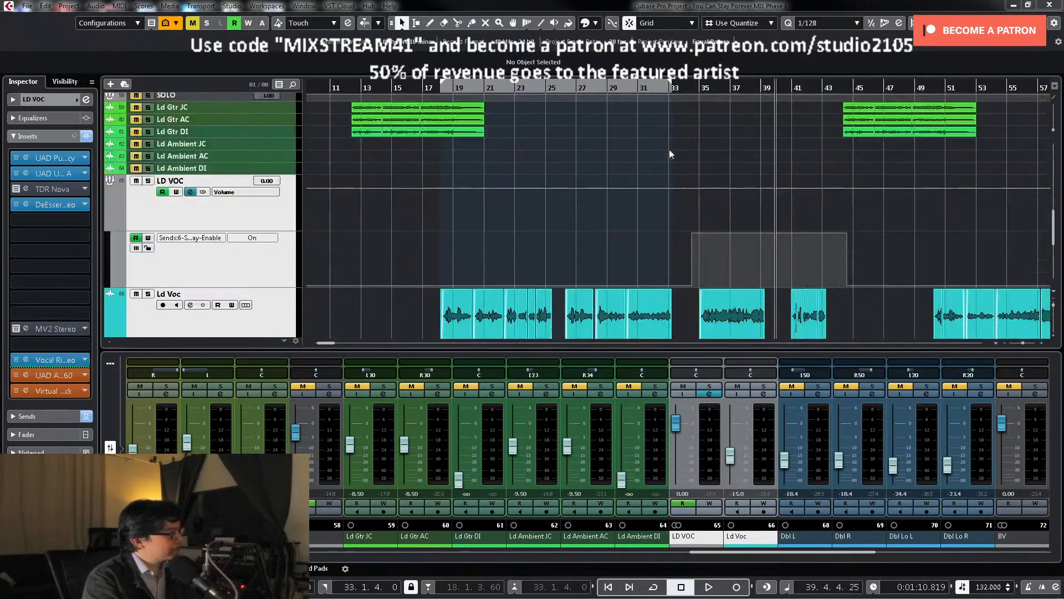
left_click(323, 218)
key("z")
key("z")
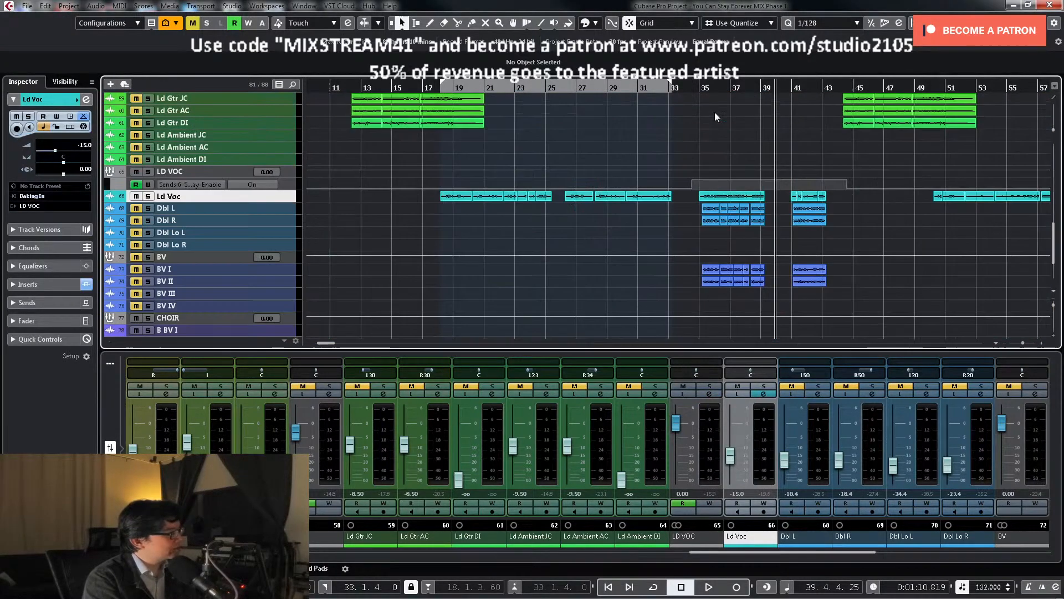
left_click(662, 87)
key("space")
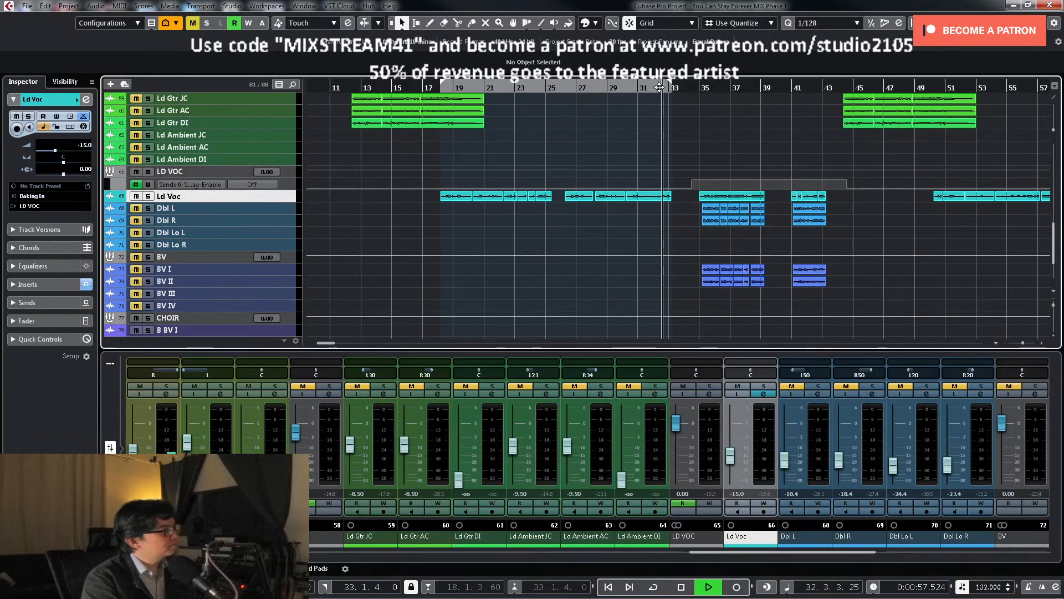
Step: Check the Vocal Rider insert on the LD VOC group during playback, and close the plugin and channel settings
key("g")
key("g")
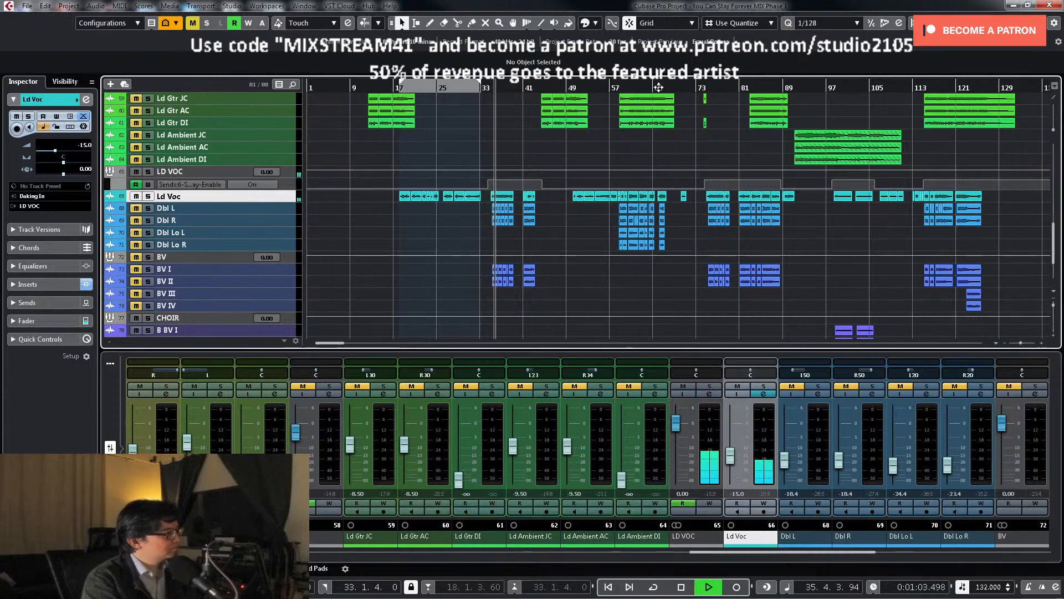
left_click(710, 393)
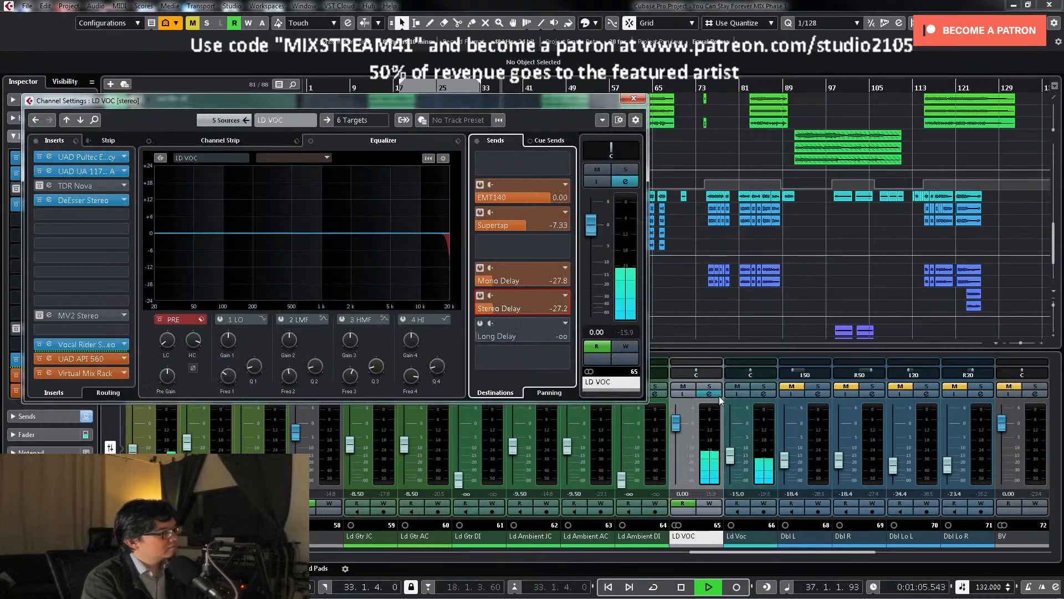
left_click(101, 345)
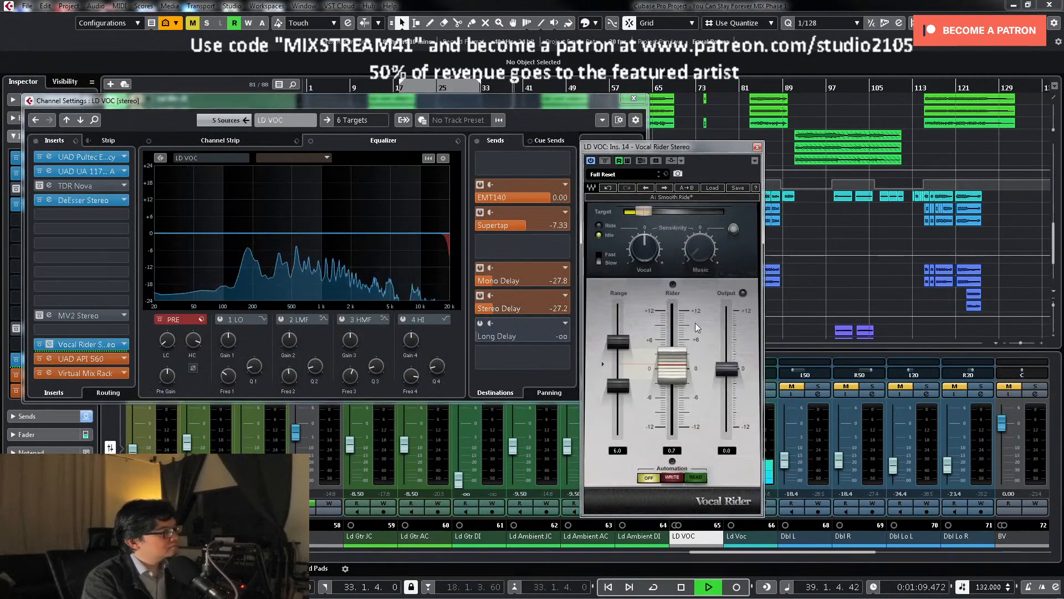
mouse_move(643, 212)
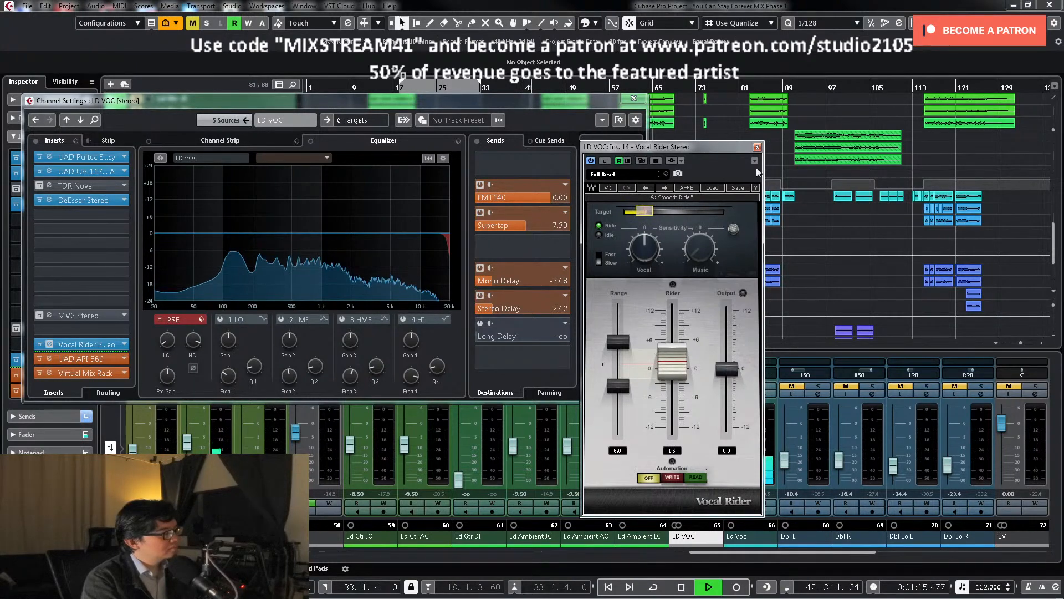
left_click(757, 147)
left_click(634, 99)
Step: Mute the Fill JC and Fill DI tracks, select the SOLO group, and stop playback
scroll(460, 210, "up", 8)
left_click(135, 282)
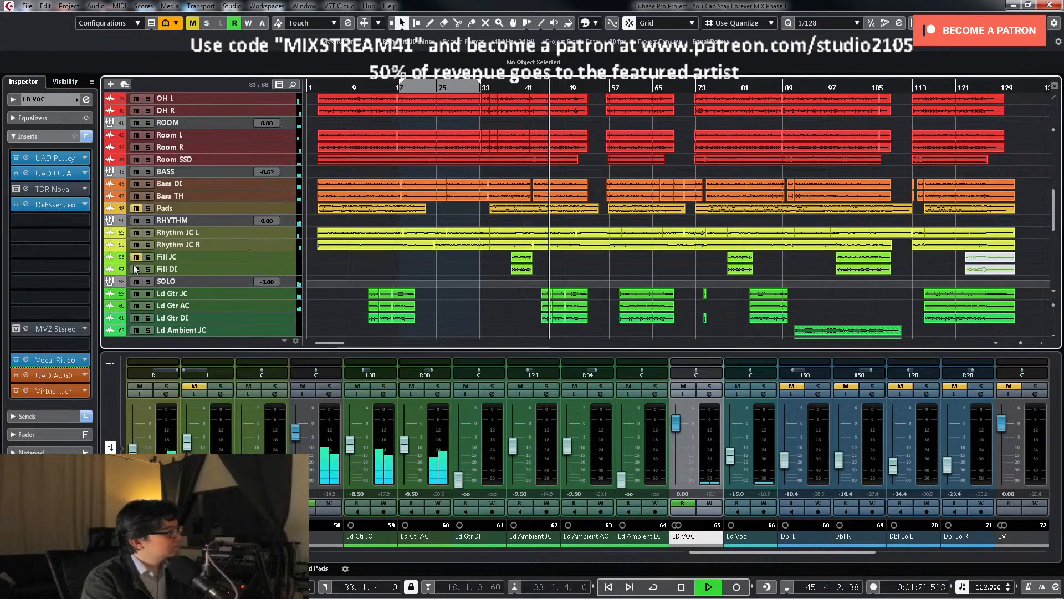
scroll(482, 273, "down", 4)
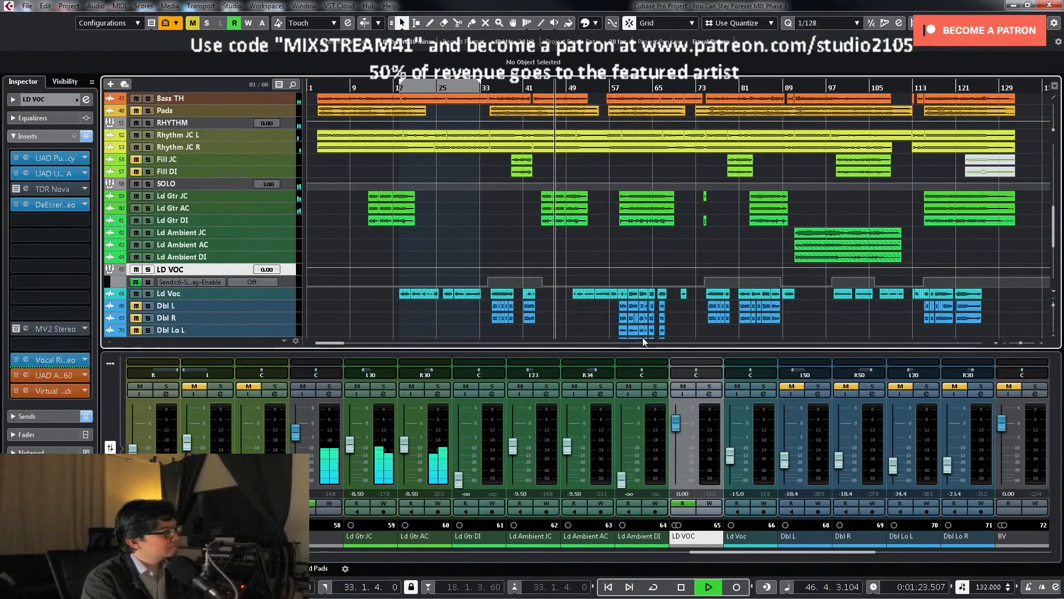
left_click(289, 182)
key("z")
key("z")
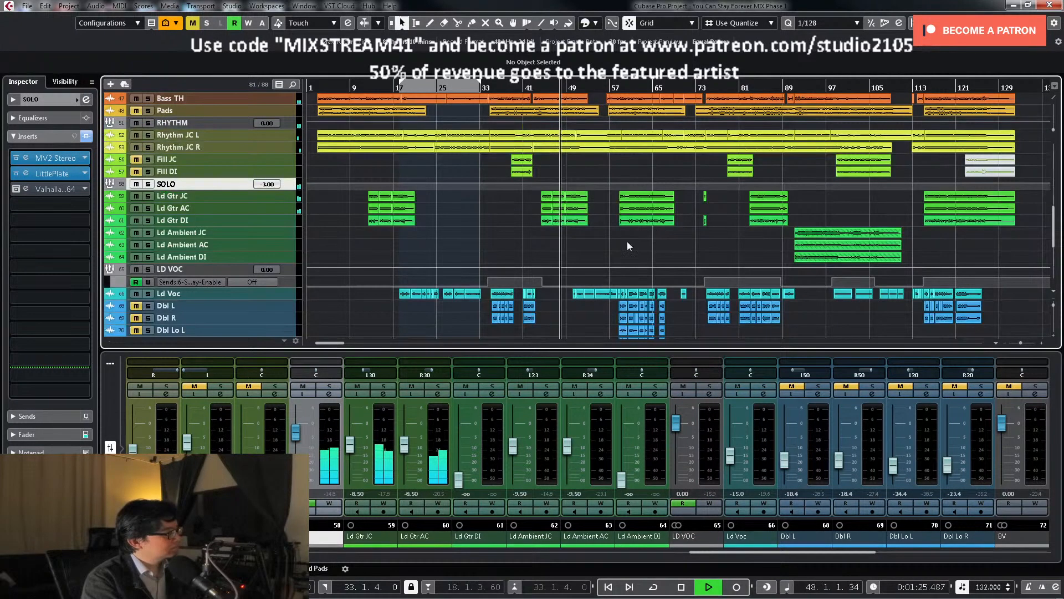
scroll(627, 241, "down", 2)
key("space")
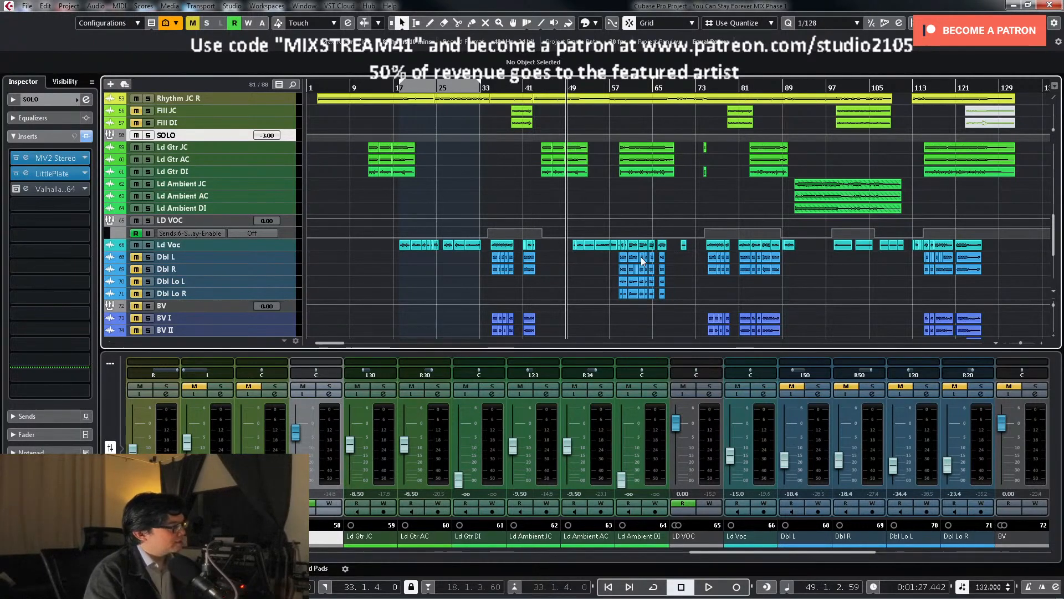
Step: Write LD VOC volume automation while playing from about bar 16, raising the fader to about 1.02 dB, and disable writing
key("KP_Subtract")
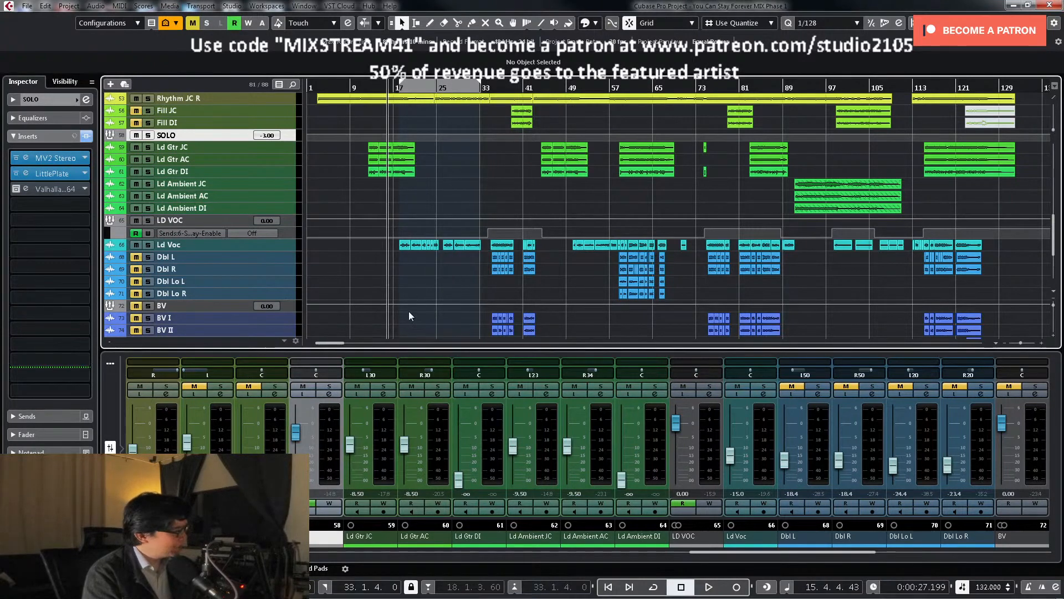
key("space")
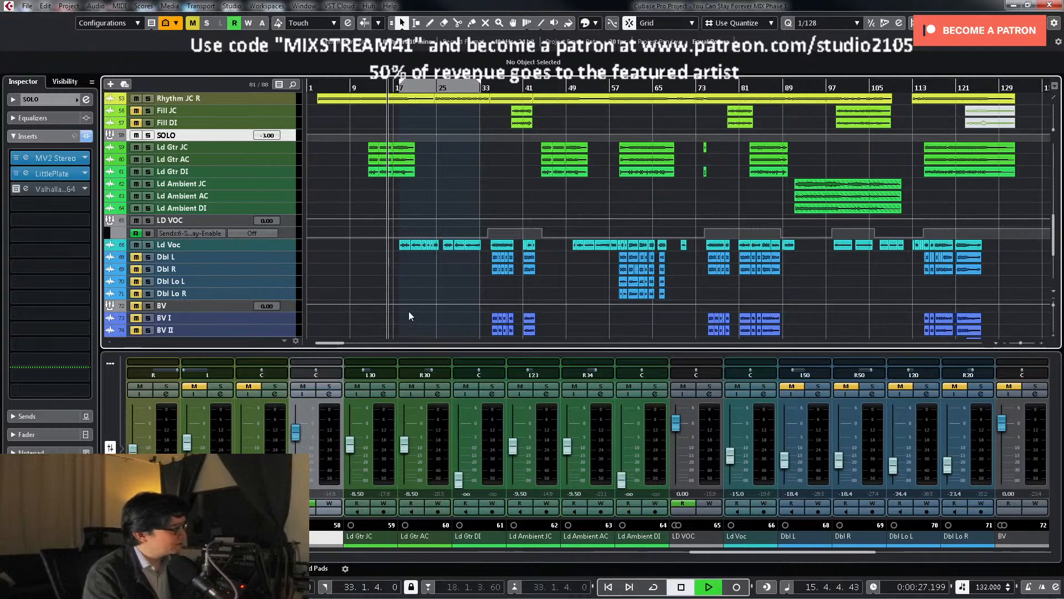
key("space")
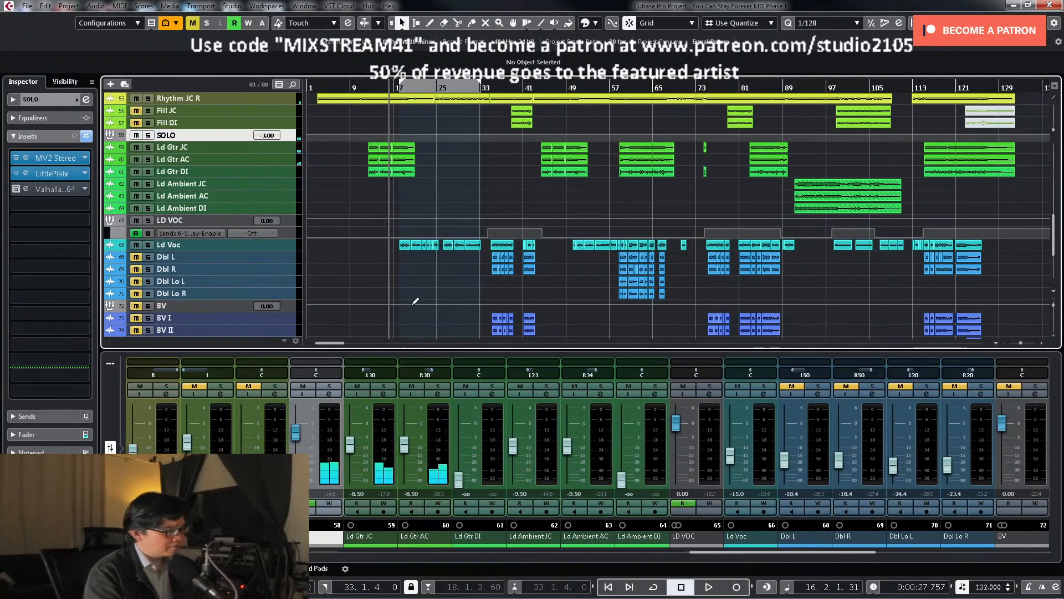
key("space")
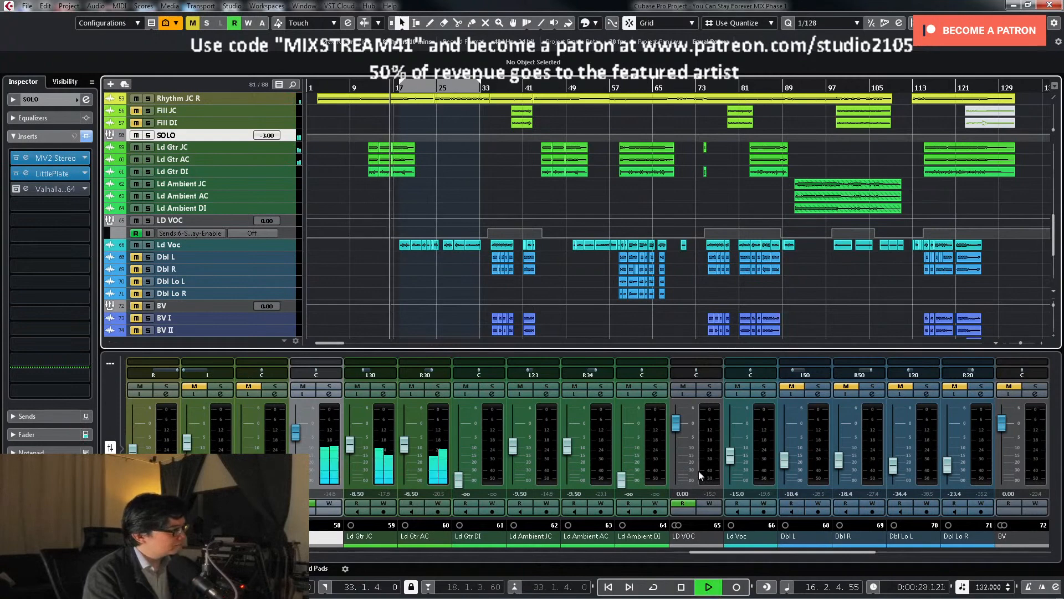
left_click(709, 503)
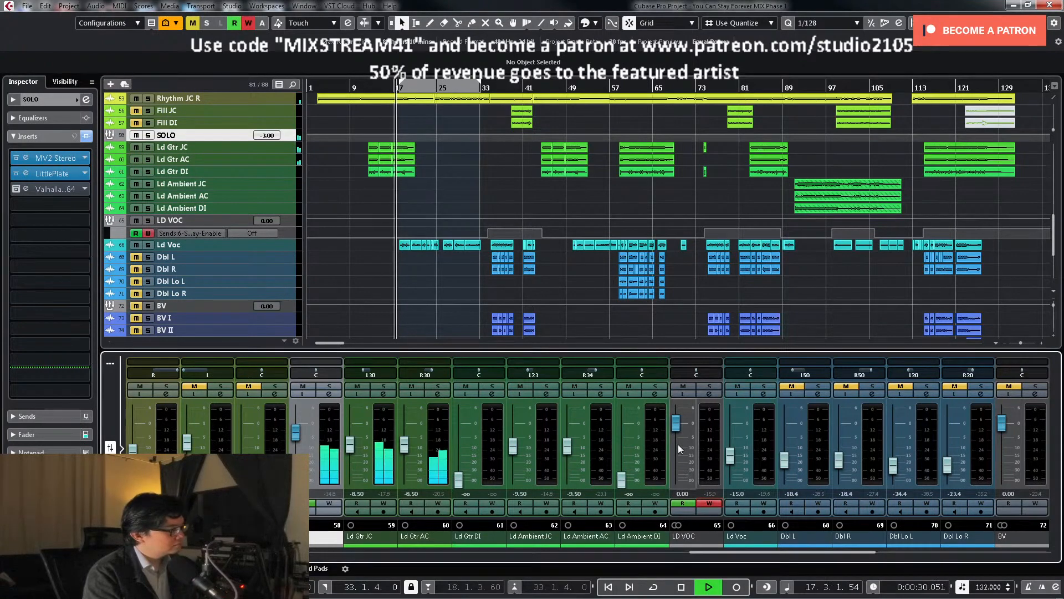
scroll(677, 427, "up", 2)
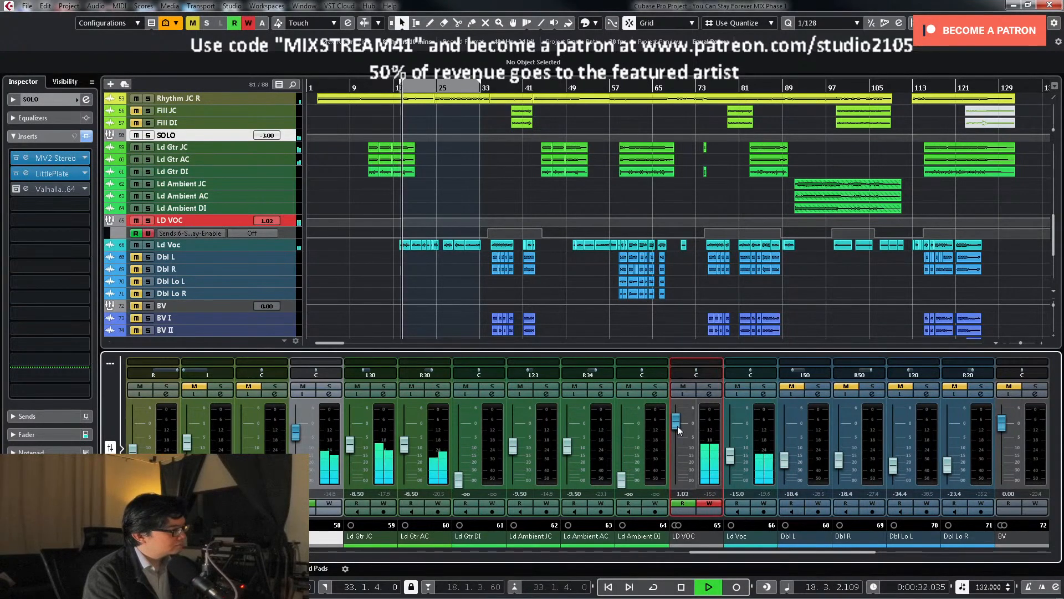
left_click(709, 503)
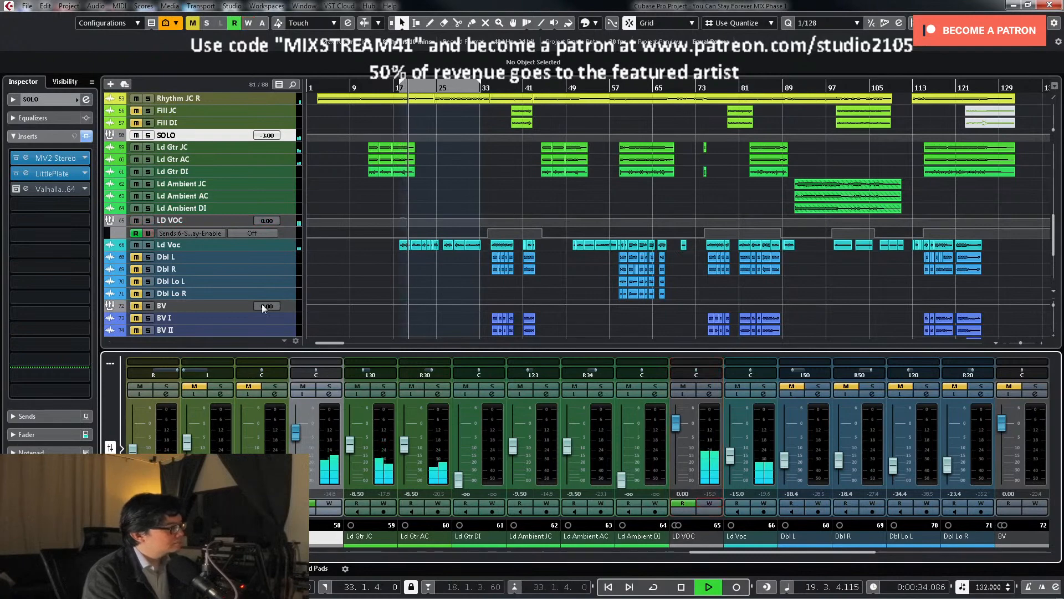
Step: Enlarge LD VOC's volume automation lane, and delete the extra automation point between bars 18 and 19
left_click(291, 227)
scroll(418, 222, "down", 1)
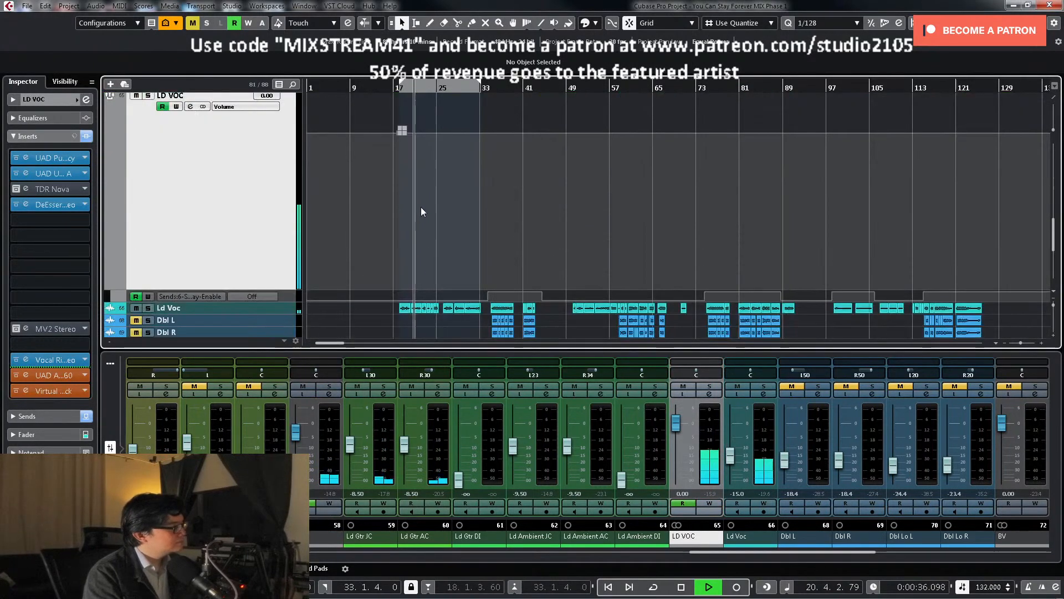
left_click(393, 89)
key("h")
key("h")
key("h")
key("h")
key("h")
key("h")
left_click_drag(756, 162, 798, 131)
key("Delete")
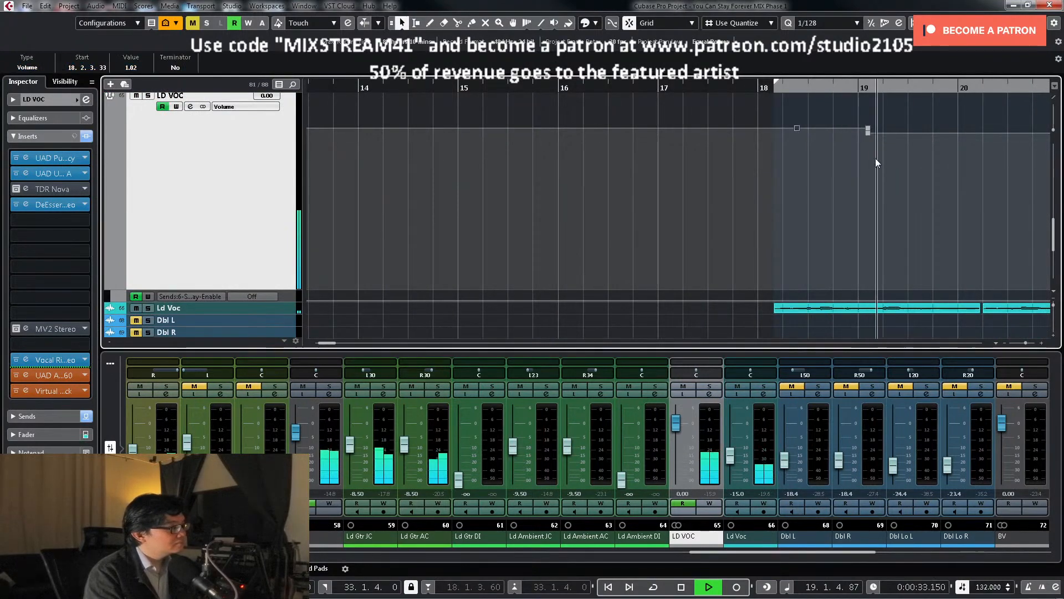
key("space")
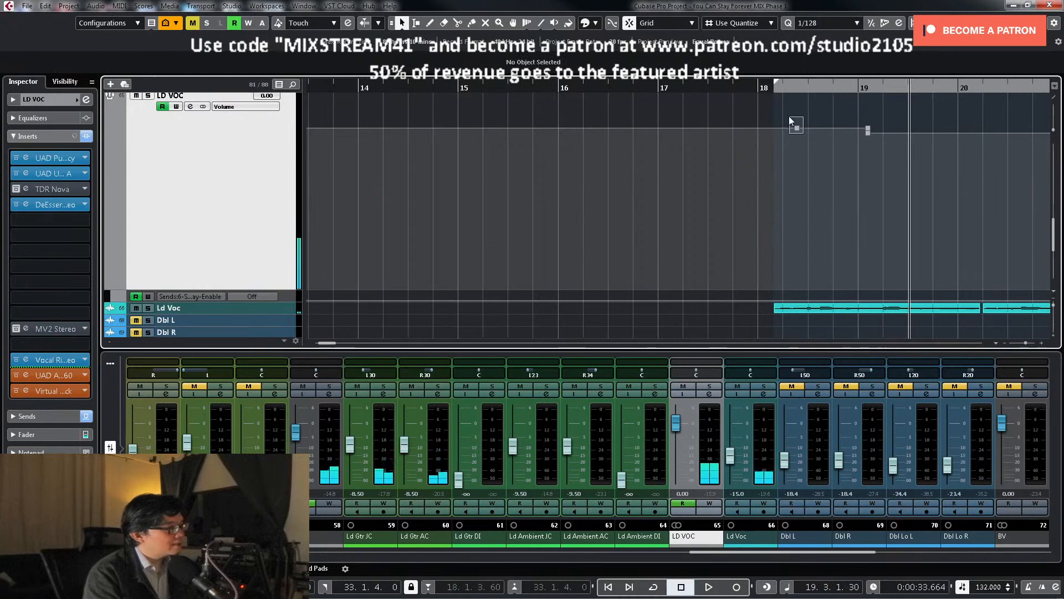
Step: Enlarge the Ld Voc track, and line up LD VOC's volume drop with the vocal just after bar 19
left_click(288, 311)
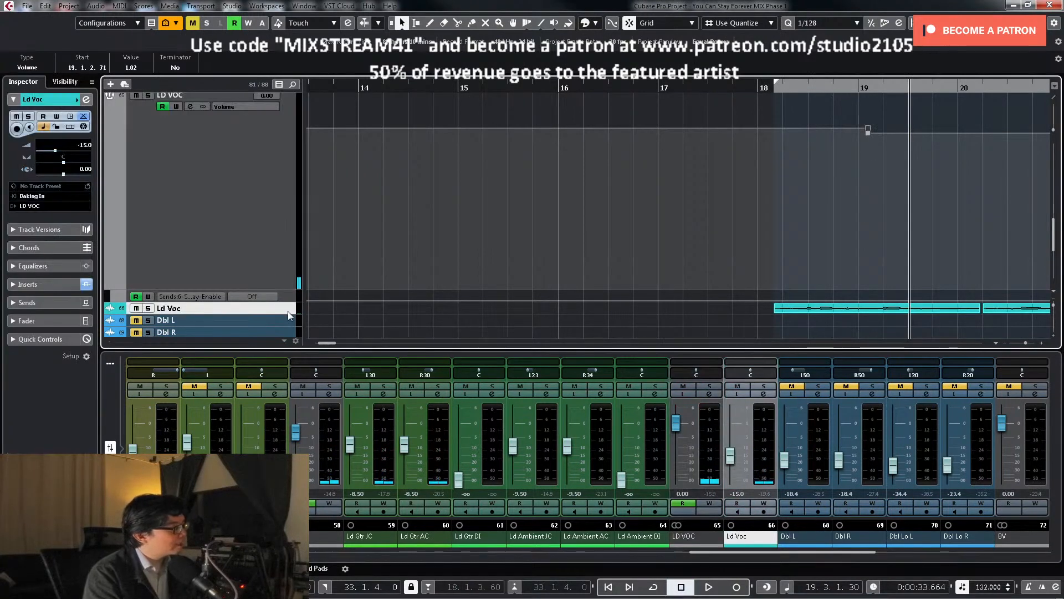
left_click_drag(288, 312, 289, 336)
left_click(878, 133)
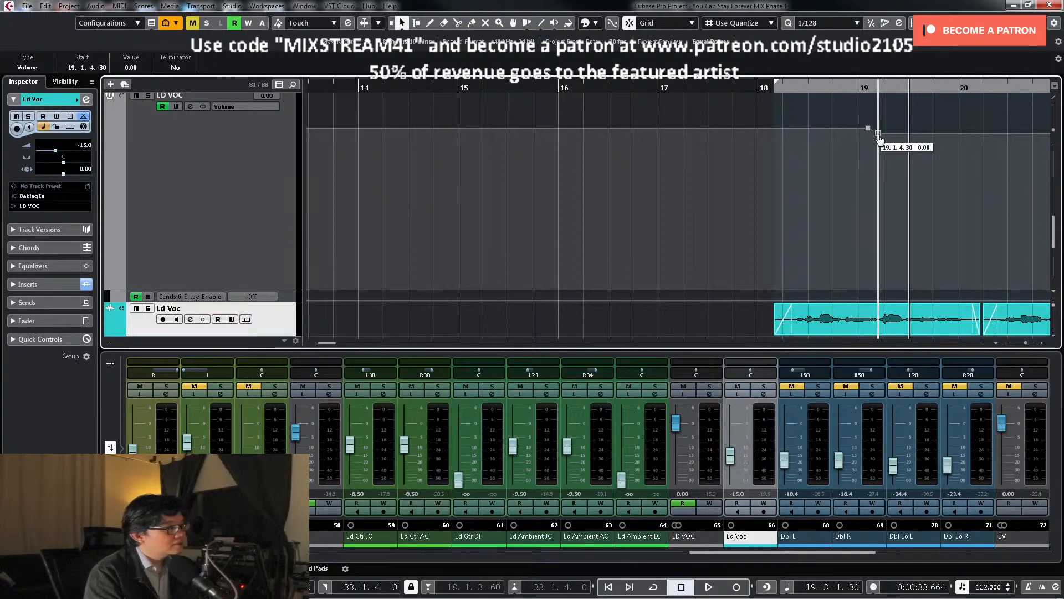
left_click_drag(868, 130, 876, 132)
Step: Set LD VOC's lower volume automation point just after bar 19 to -1 dB, and resume playback
mouse_move(875, 141)
left_mouse_down()
mouse_move(868, 145)
mouse_move(889, 131)
left_mouse_up()
left_click(131, 67)
type("-1")
key("Return")
key("space")
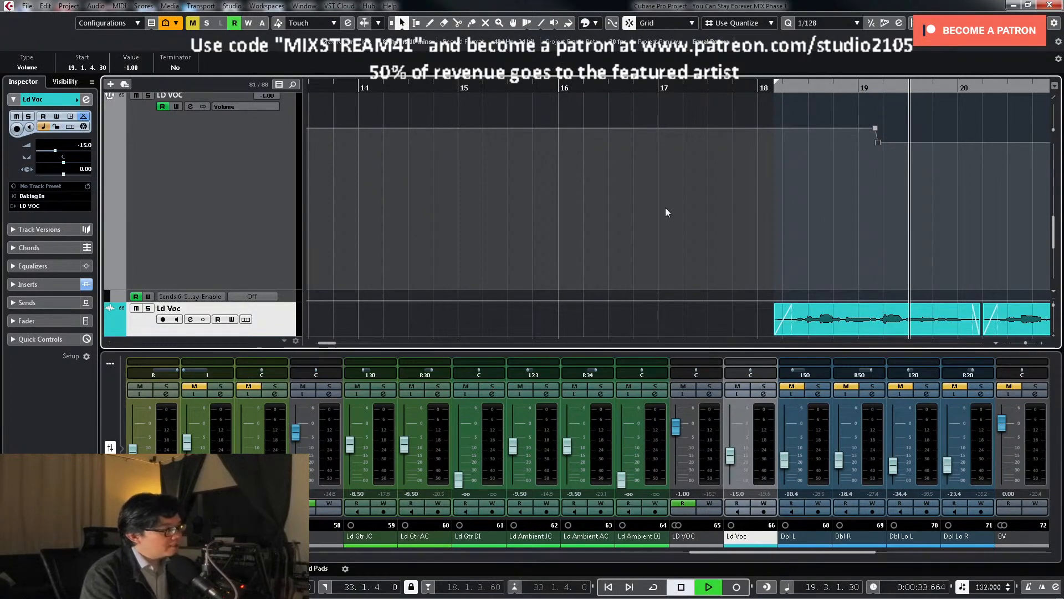
Step: Lower LD VOC's second volume automation point just after bar 19 to -2 dB during playback
key("g")
key("g")
key("g")
key("g")
key("g")
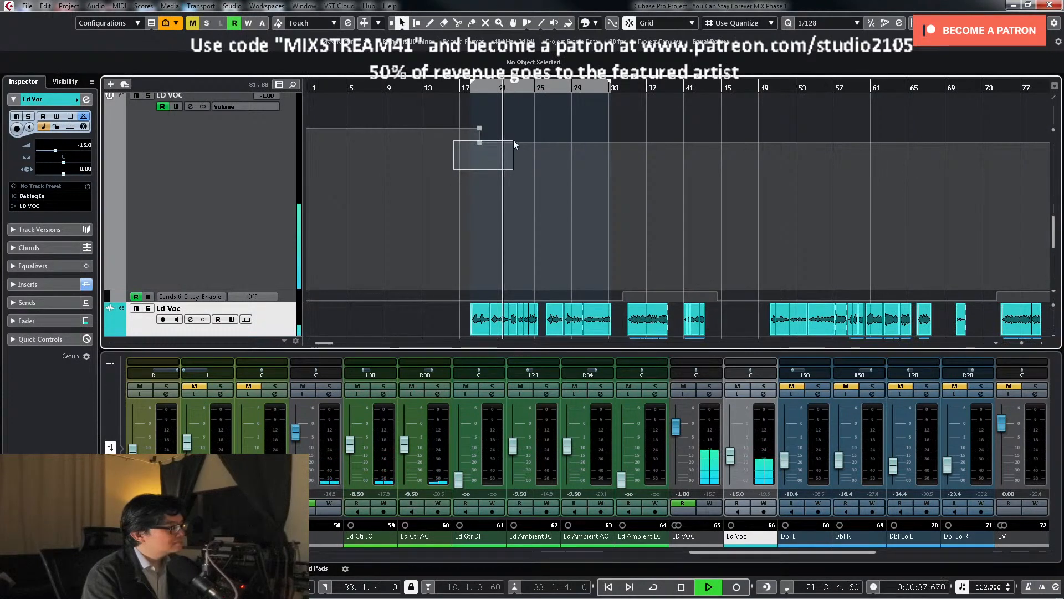
key("g")
left_click(132, 68)
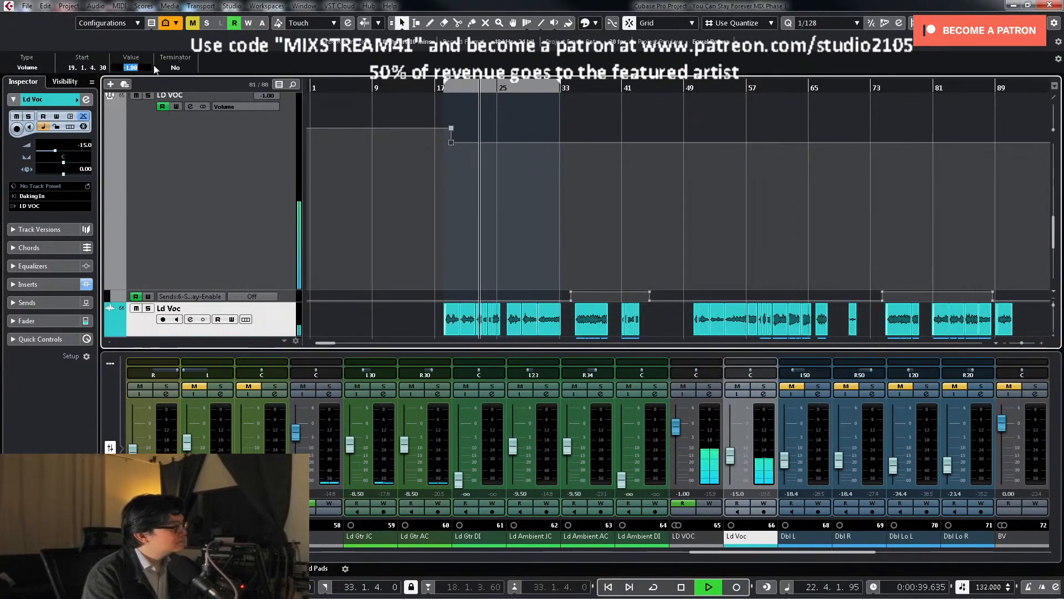
type("-")
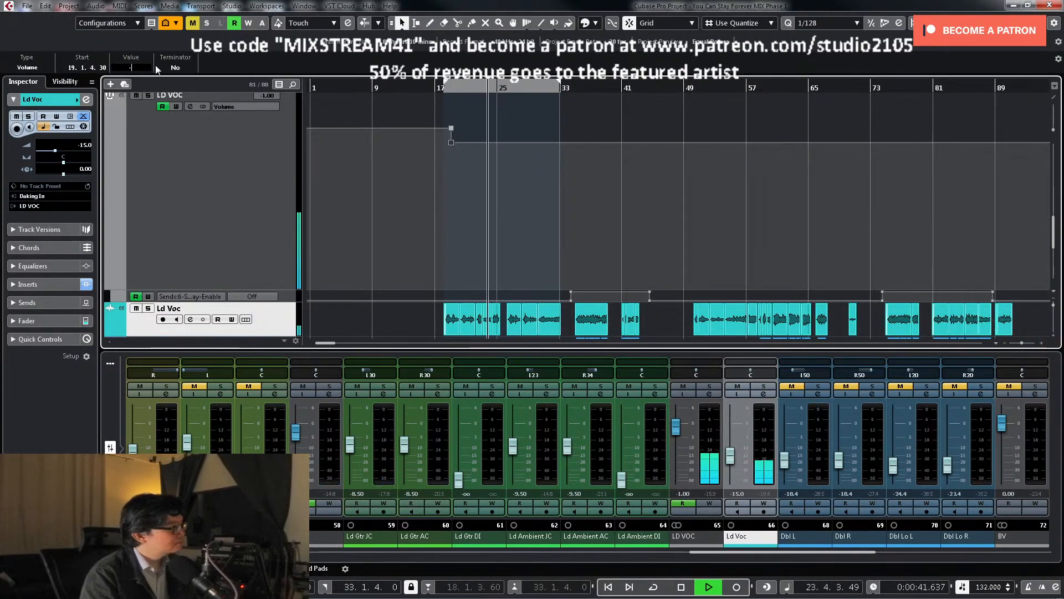
type("2")
key("Return")
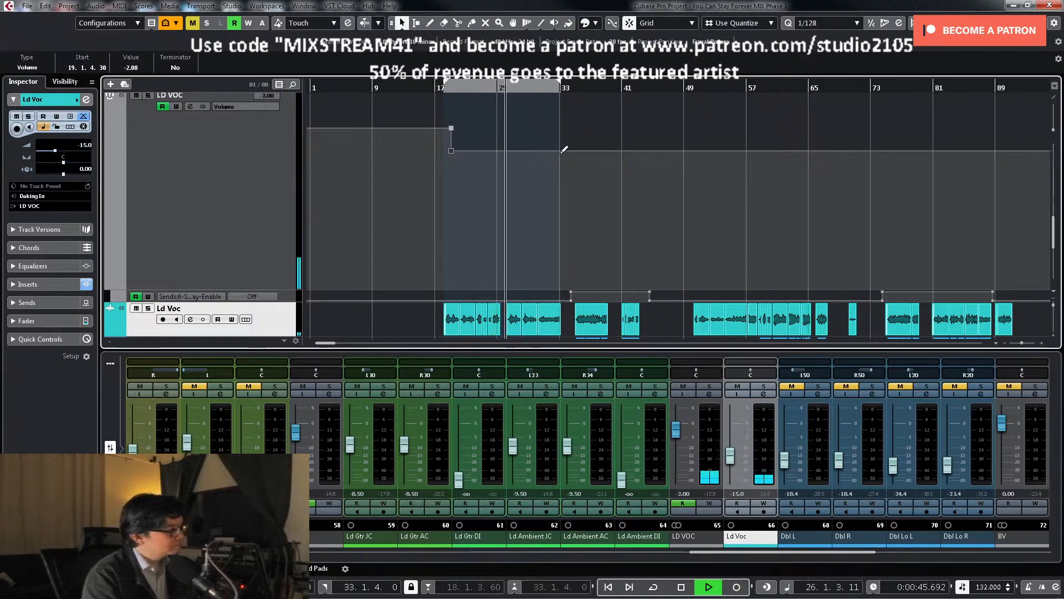
Step: Replay the lead vocal from bar 18, and check the value of the lower volume point just after bar 19
left_click(447, 89)
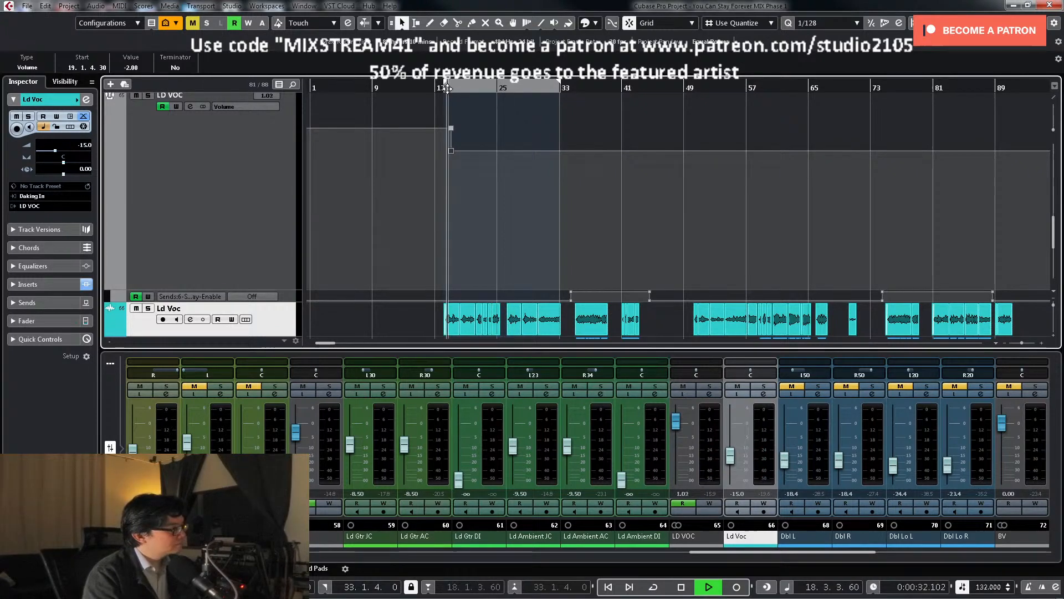
key("h")
key("h")
key("h")
key("h")
key("h")
mouse_move(630, 190)
left_mouse_down()
mouse_move(708, 165)
mouse_move(723, 143)
left_mouse_up()
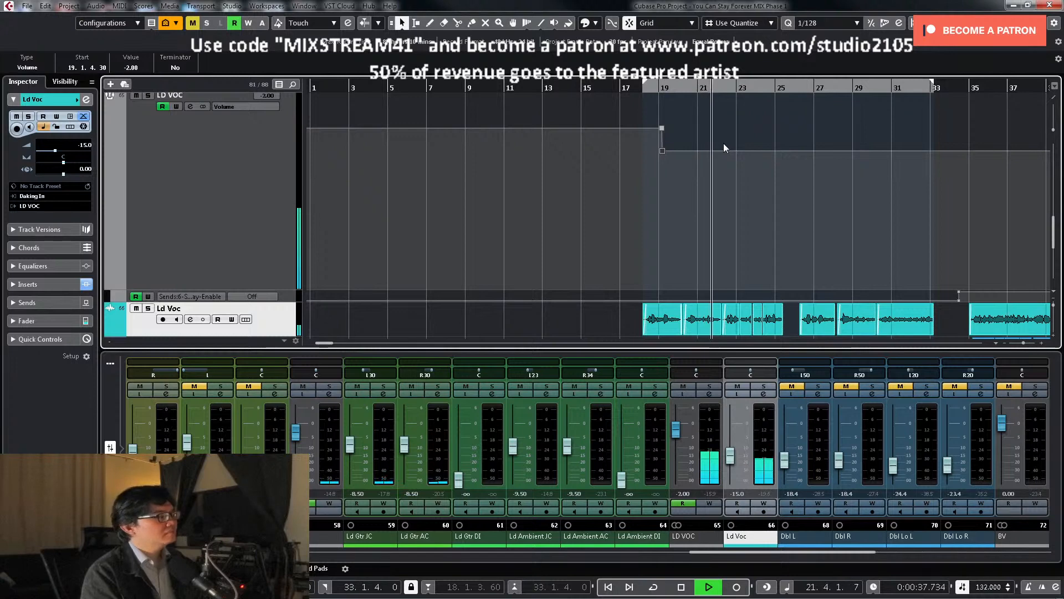
left_click(132, 67)
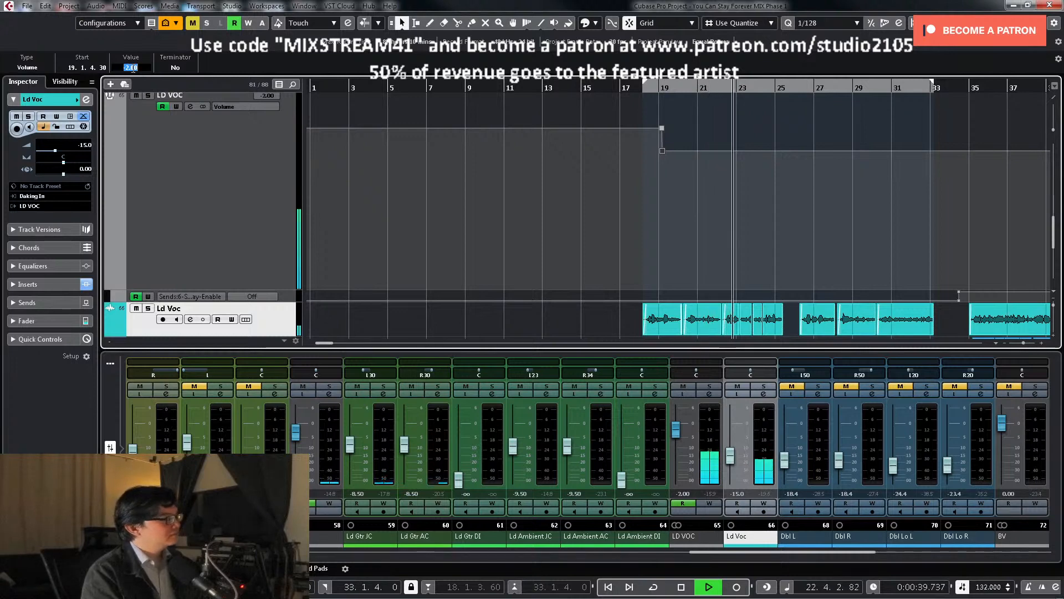
left_click(780, 257)
Step: Write a fader raise to about -1.42 dB on LD VOC around bar 26, and disable automation writing
left_click(709, 503)
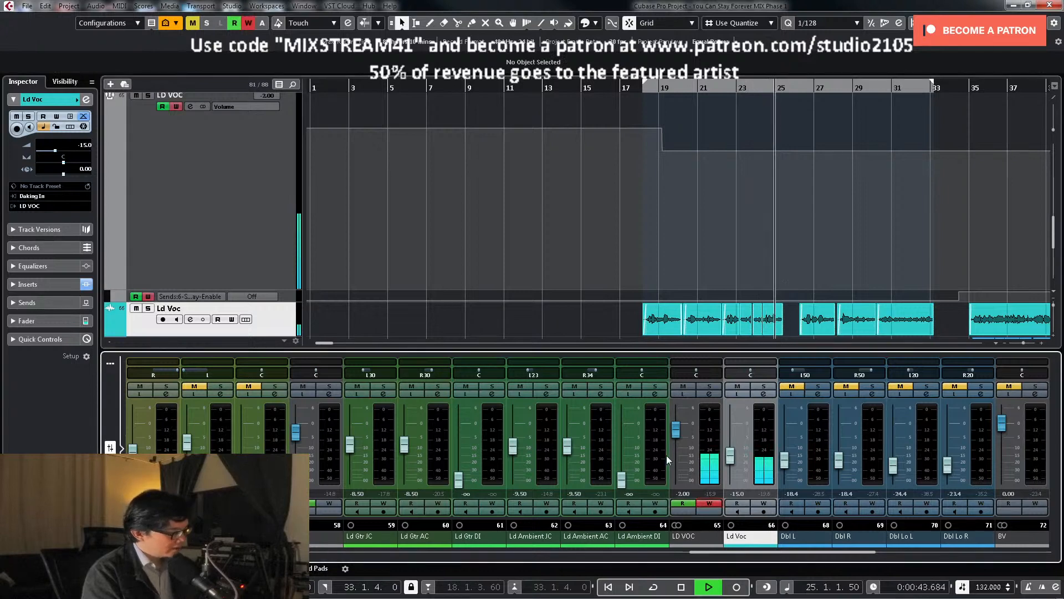
left_click_drag(676, 435, 677, 433)
left_click(709, 503)
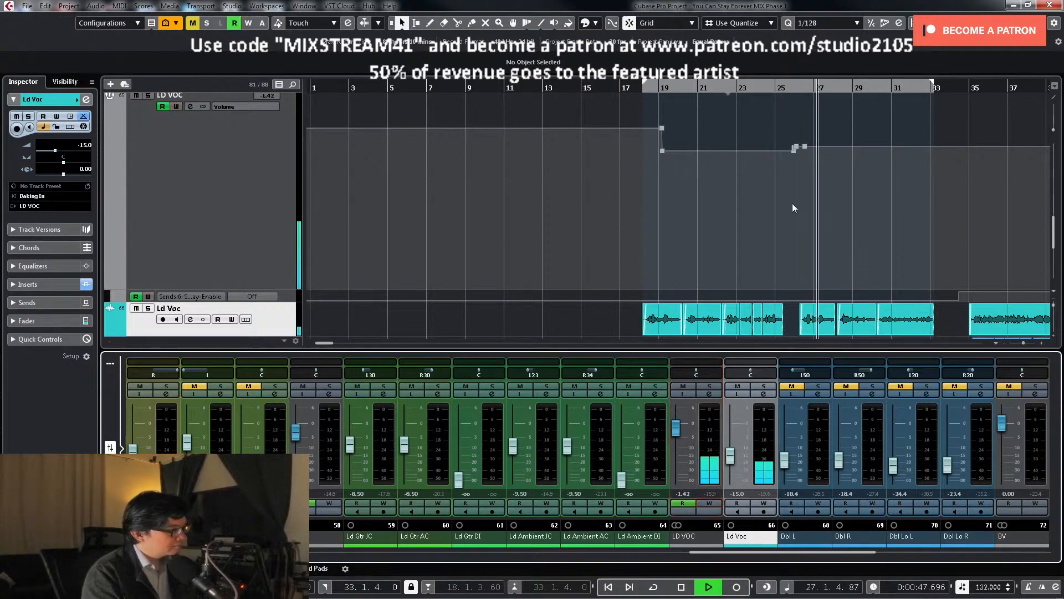
Step: Delete the surplus LD VOC volume points around bar 26, stop playback, and set the remaining upper point to -1.5 dB
left_click(794, 148)
left_click(804, 146)
key("Delete")
left_click(797, 147)
key("space")
left_click(131, 67)
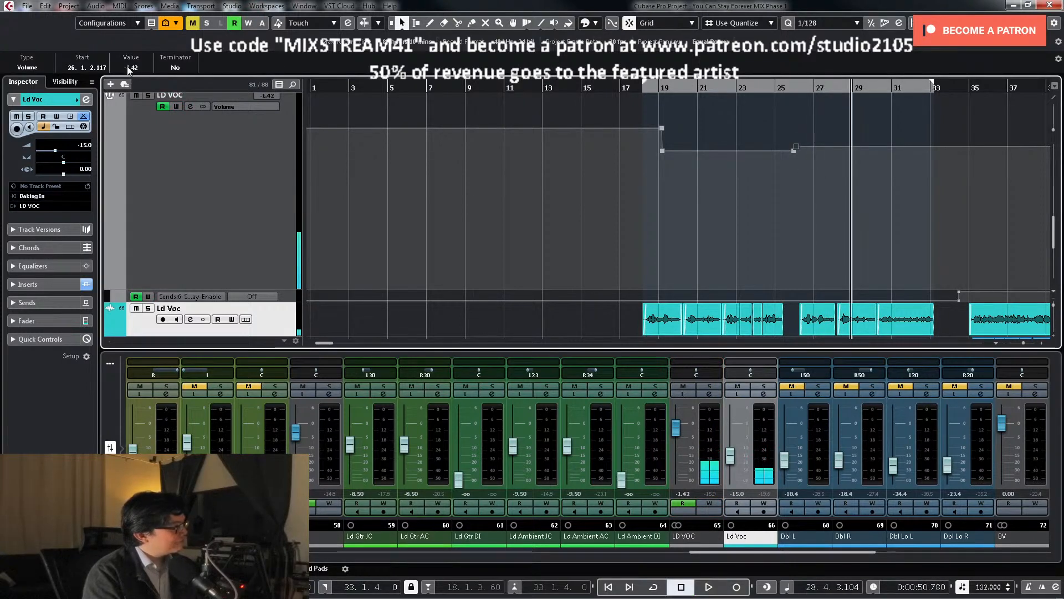
type("-1.5")
key("Return")
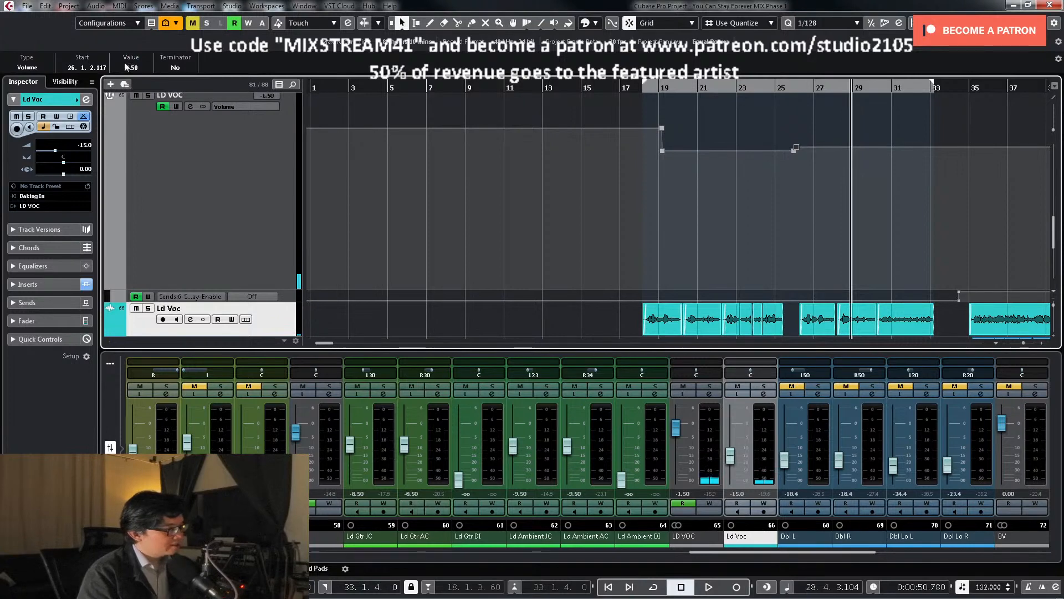
Step: Audition the lead vocal from bar 28 onward with LD VOC's volume automation in view
key("g")
key("g")
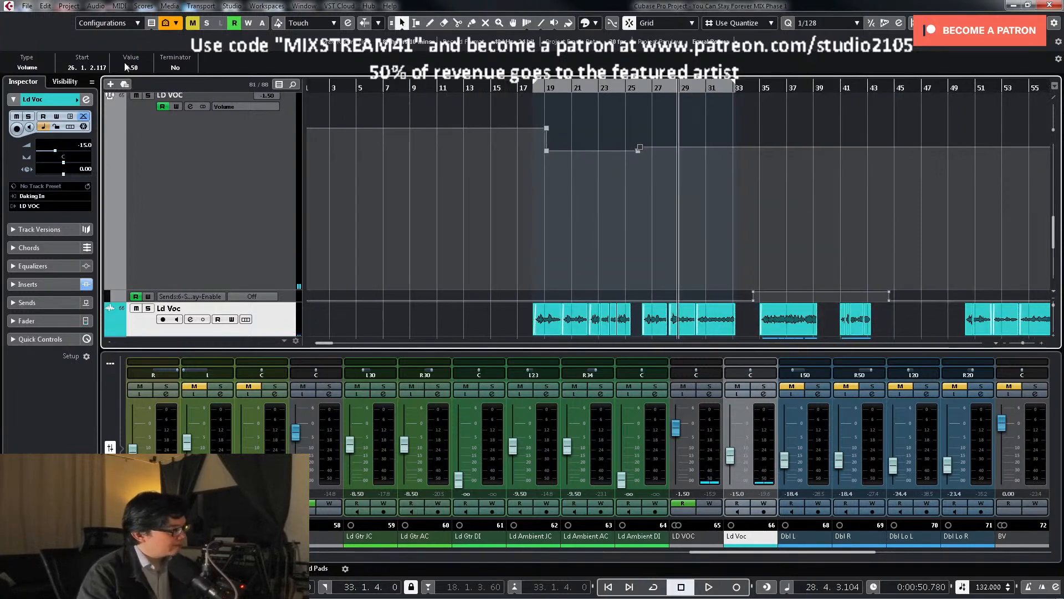
key("space")
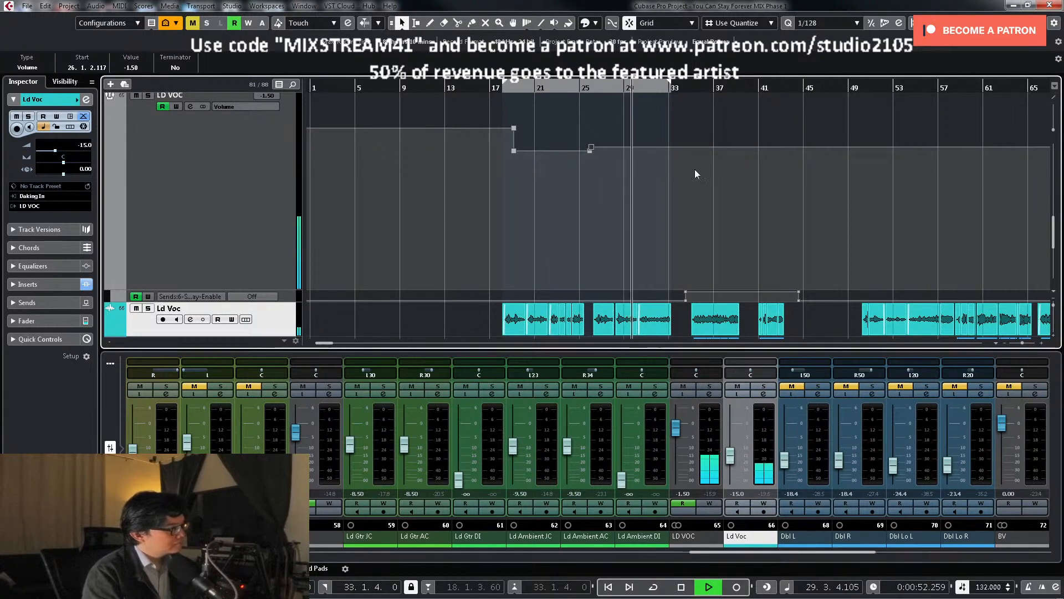
key("h")
key("h")
key("h")
key("g")
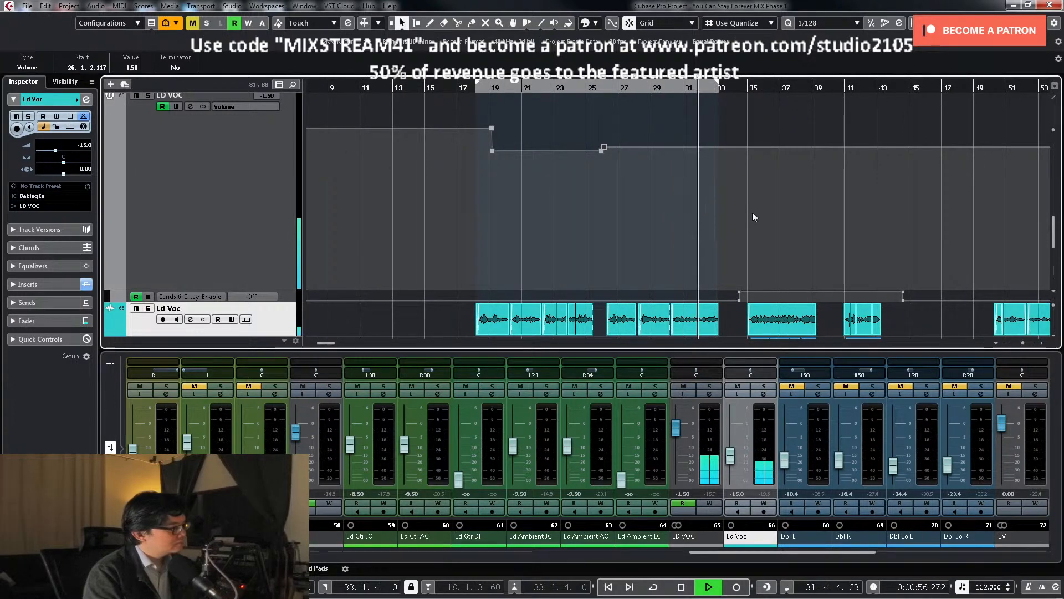
Step: Write a fader reset to 0 dB on LD VOC around bar 34, play through to about bar 43, and disable automation writing
left_click(710, 503)
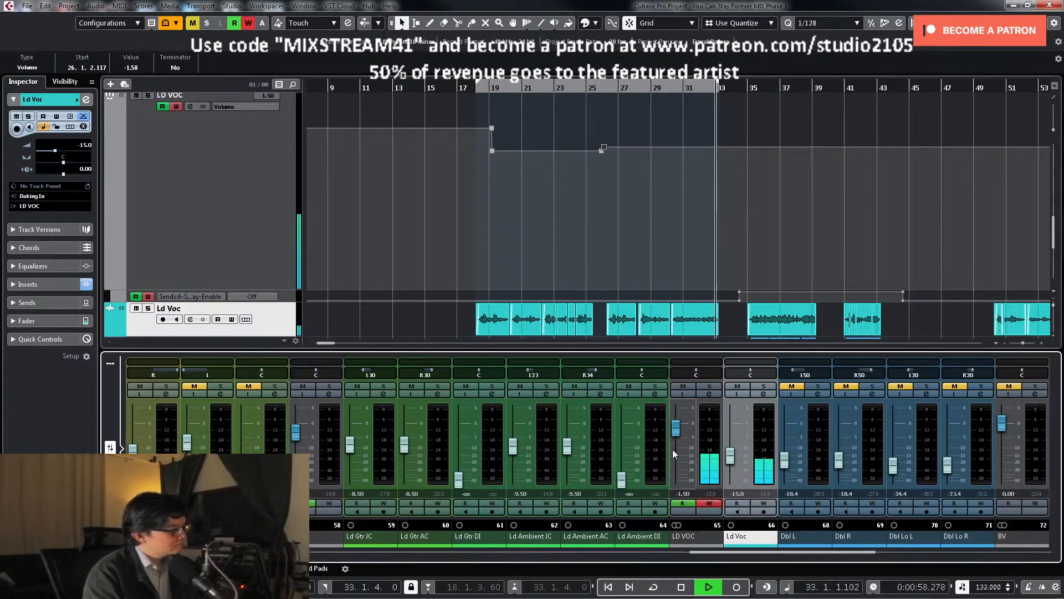
left_click(674, 446, "ctrl")
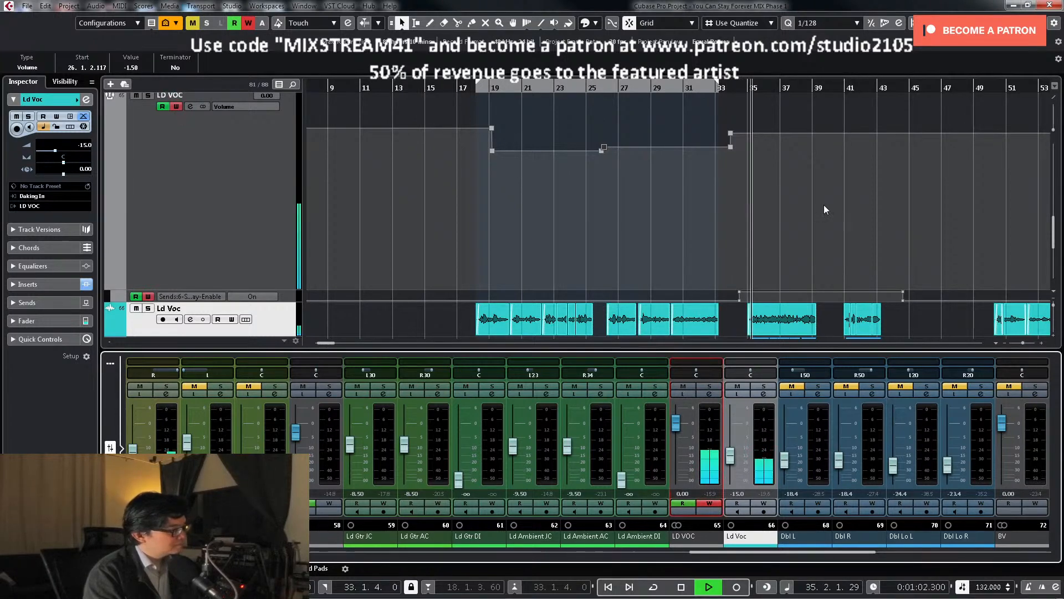
key("shift+f")
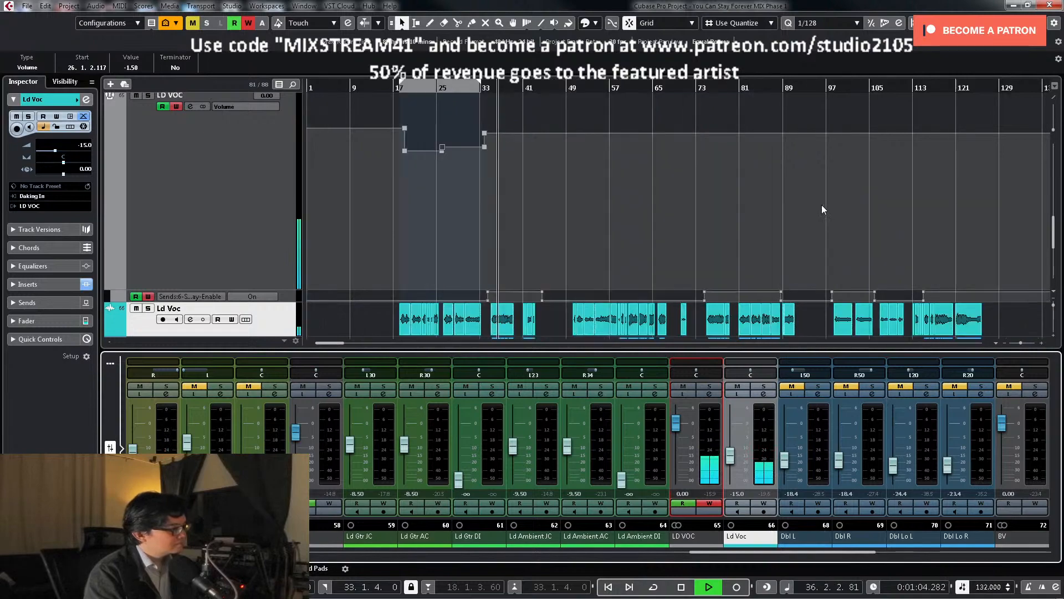
scroll(606, 208, "up", 6)
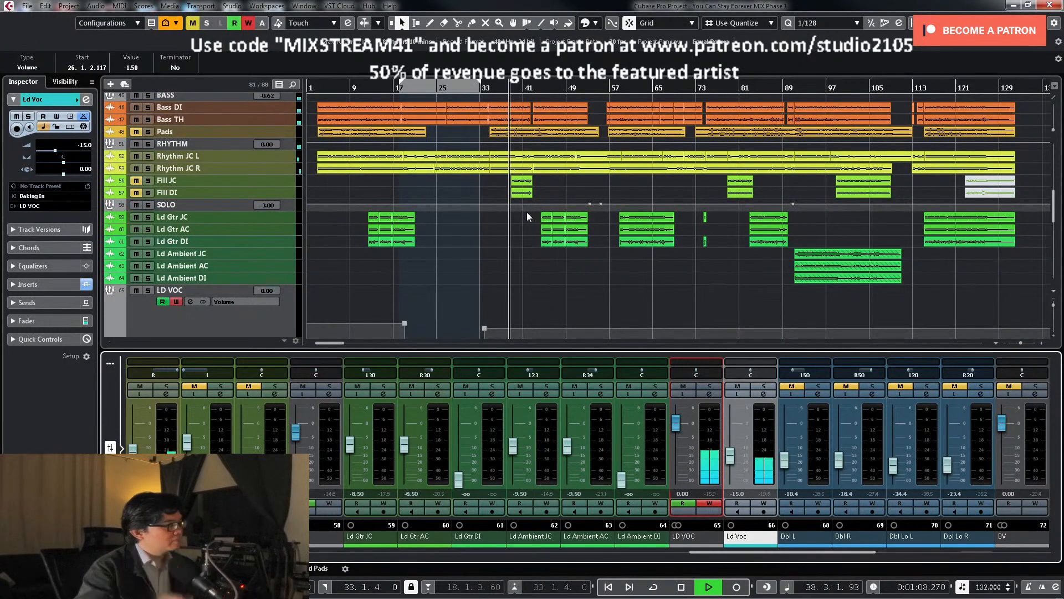
scroll(522, 239, "down", 6)
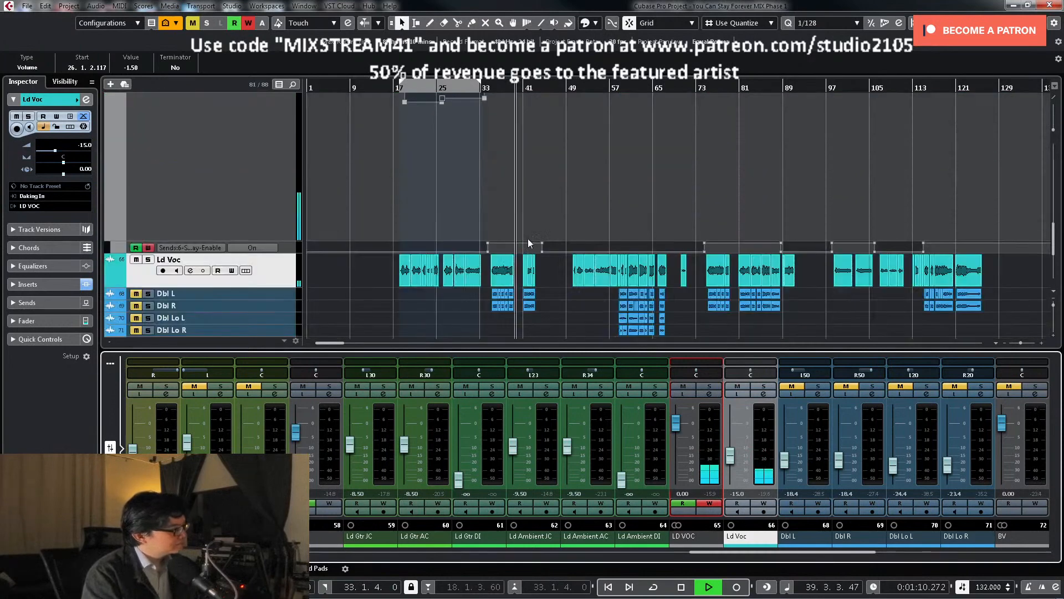
scroll(544, 234, "down", 2)
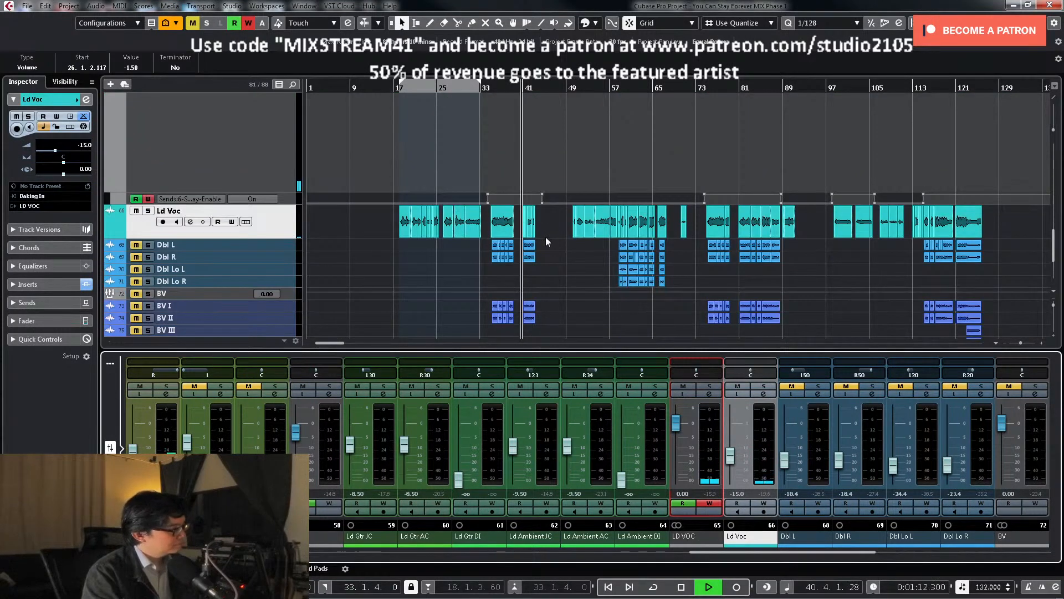
scroll(547, 237, "up", 4)
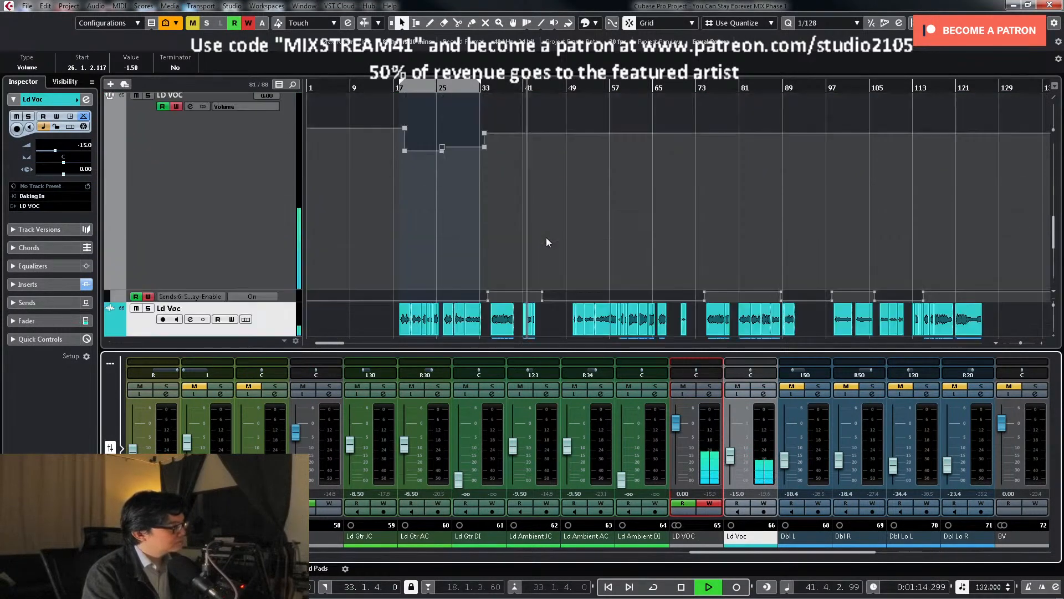
scroll(572, 224, "down", 2)
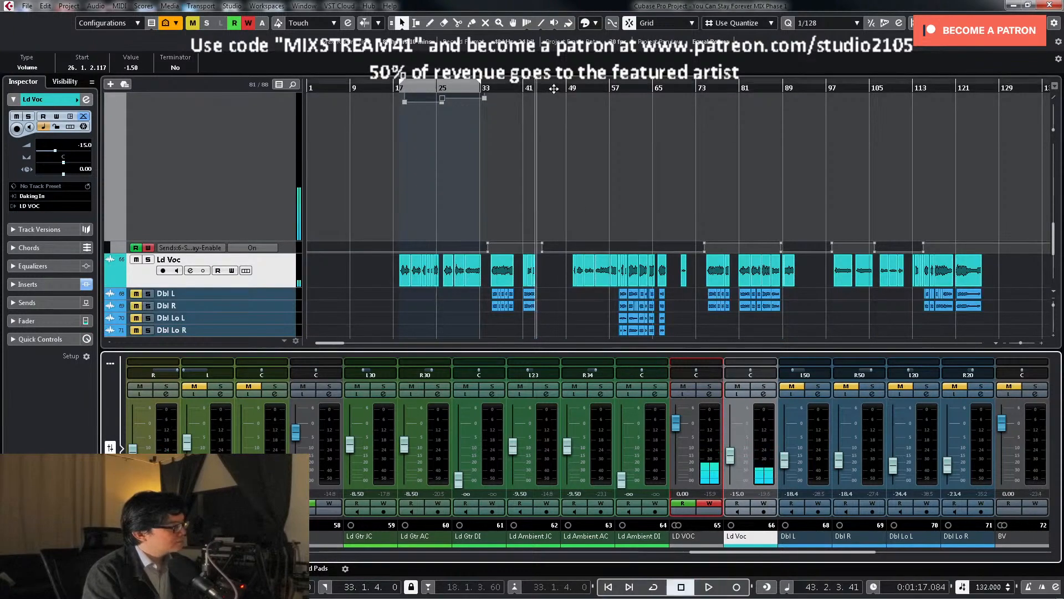
key("g")
left_click(712, 502)
Step: Inspect the Pultec EQ insert in LD VOC's channel settings, close both windows, and resume playback
left_click(709, 393)
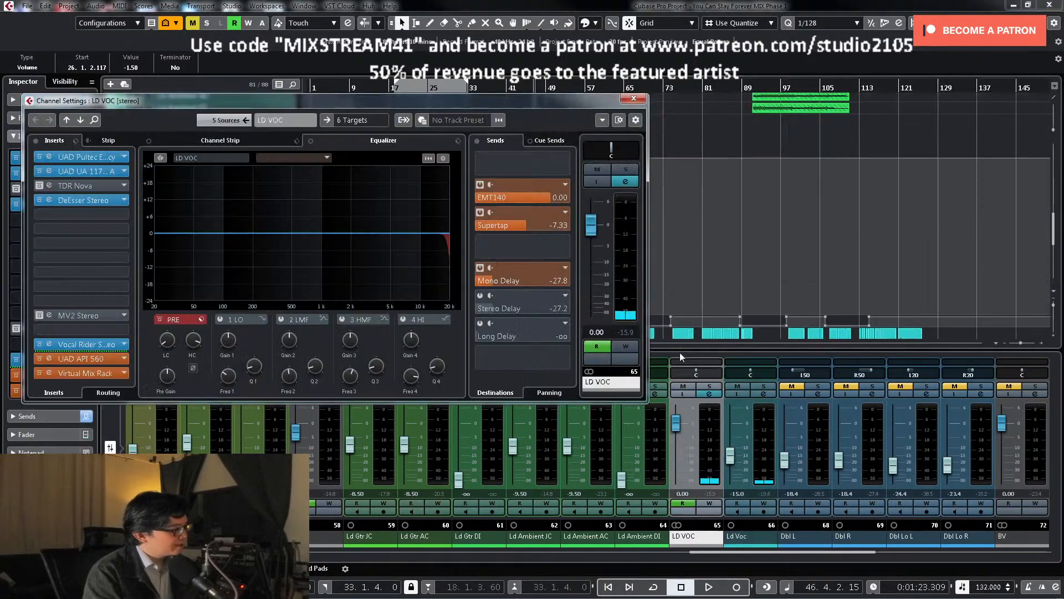
left_click(84, 160)
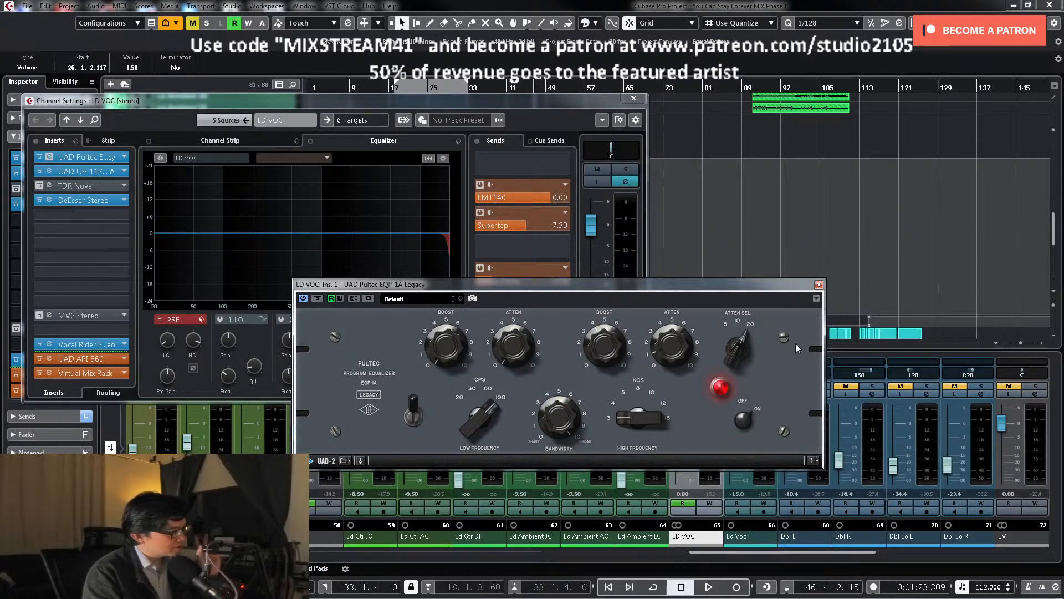
left_click(818, 284)
key("space")
left_click(635, 99)
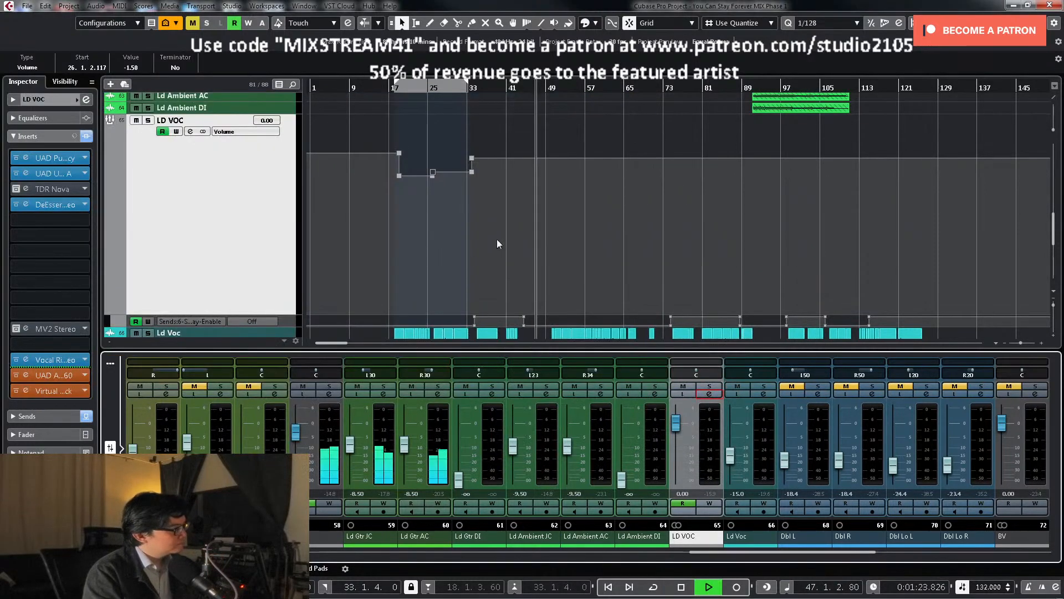
left_click(706, 502)
left_click_drag(677, 430, 677, 431)
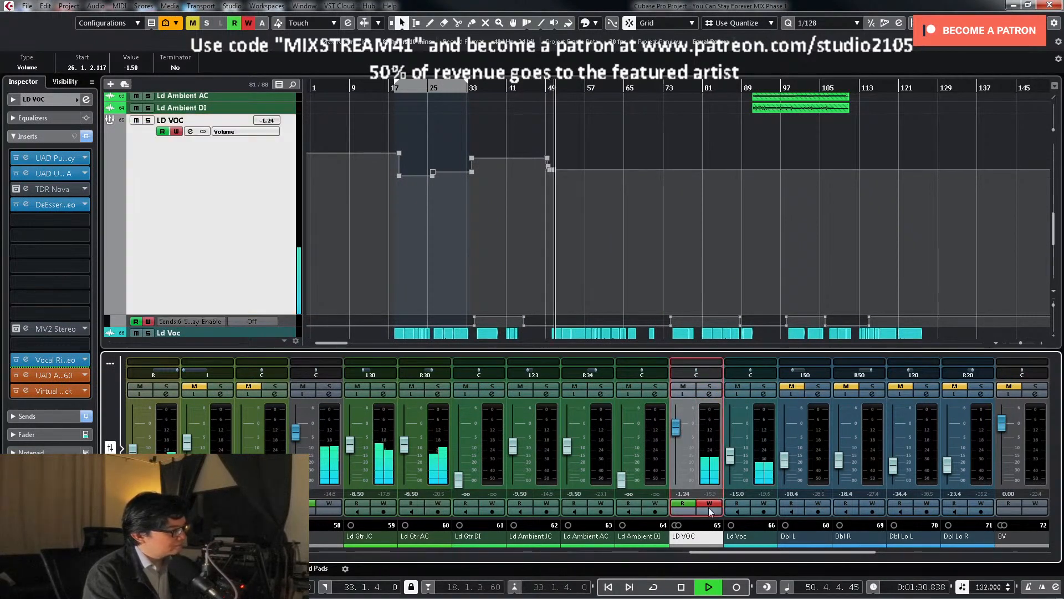
key("ctrl+z")
Step: Replay from just before bar 49 and write a fader drop to about -1.07 dB on LD VOC around bar 51
left_click(543, 88)
key("h")
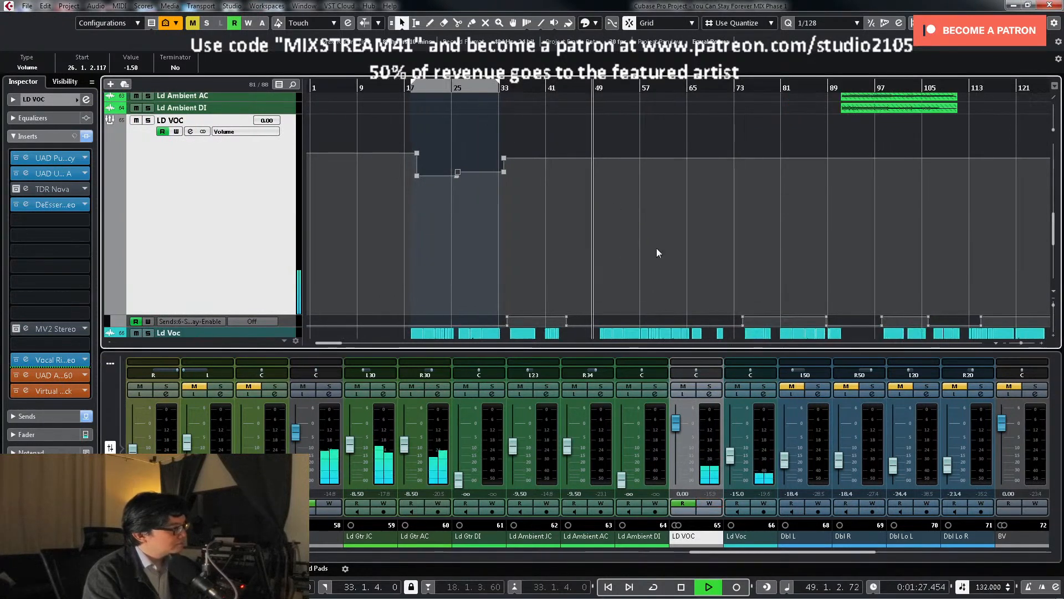
key("h")
key("h")
key("h")
left_click(709, 503)
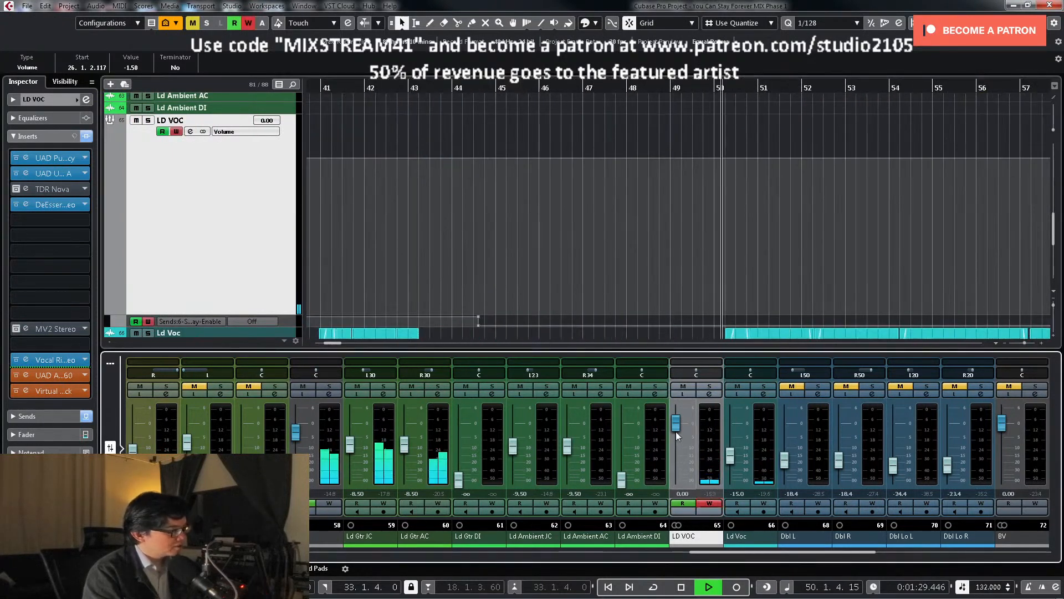
left_click_drag(676, 427, 677, 431)
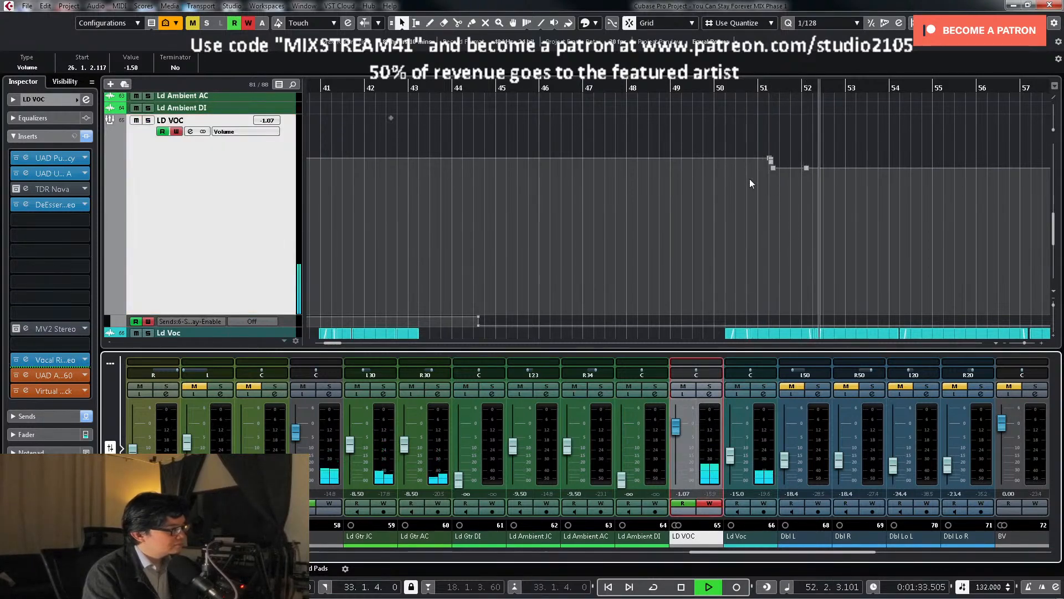
Step: Delete LD VOC's surplus volume point near bar 52 and set the lower point just after bar 51 to -1 dB
left_click(773, 167)
left_click_drag(797, 159, 847, 204)
key("Delete")
left_click_drag(751, 199, 793, 163)
type("-1")
key("Return")
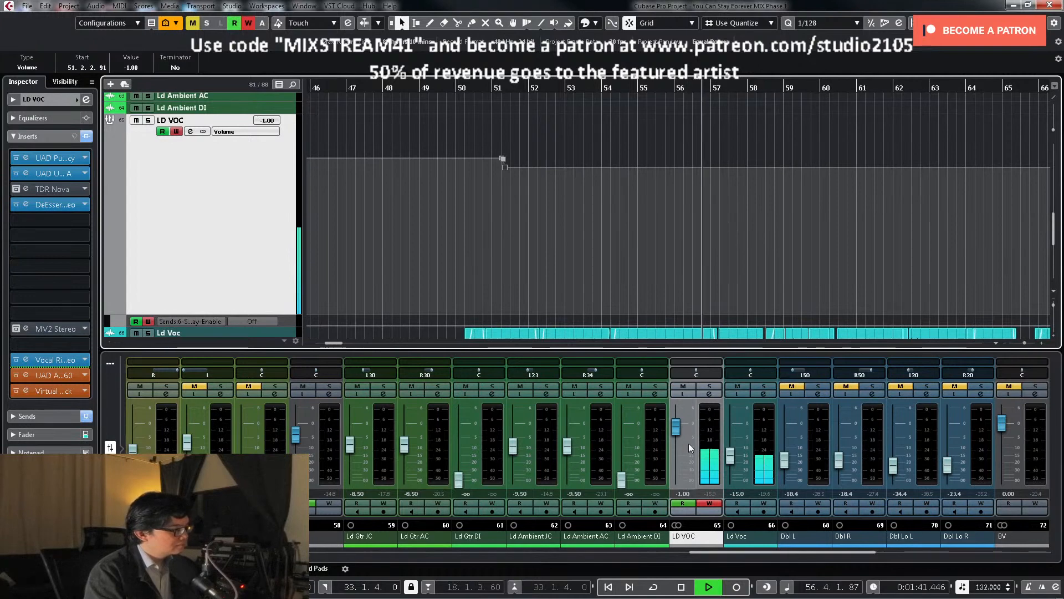
Step: Restart playback and write a fader raise to about -0.4 dB on LD VOC around bar 56
key("space")
key("space")
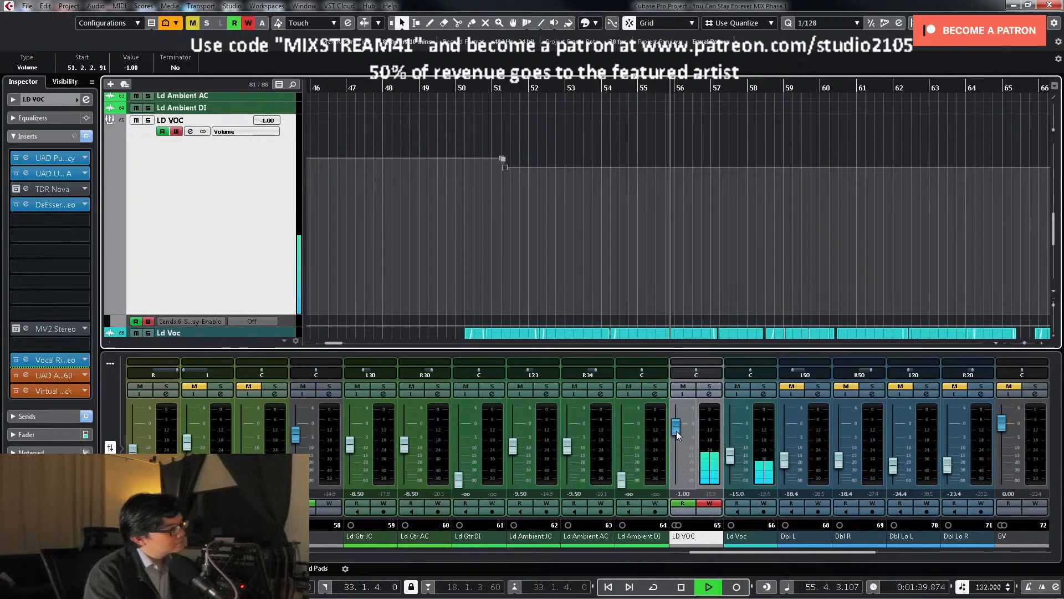
left_click_drag(677, 430, 676, 429)
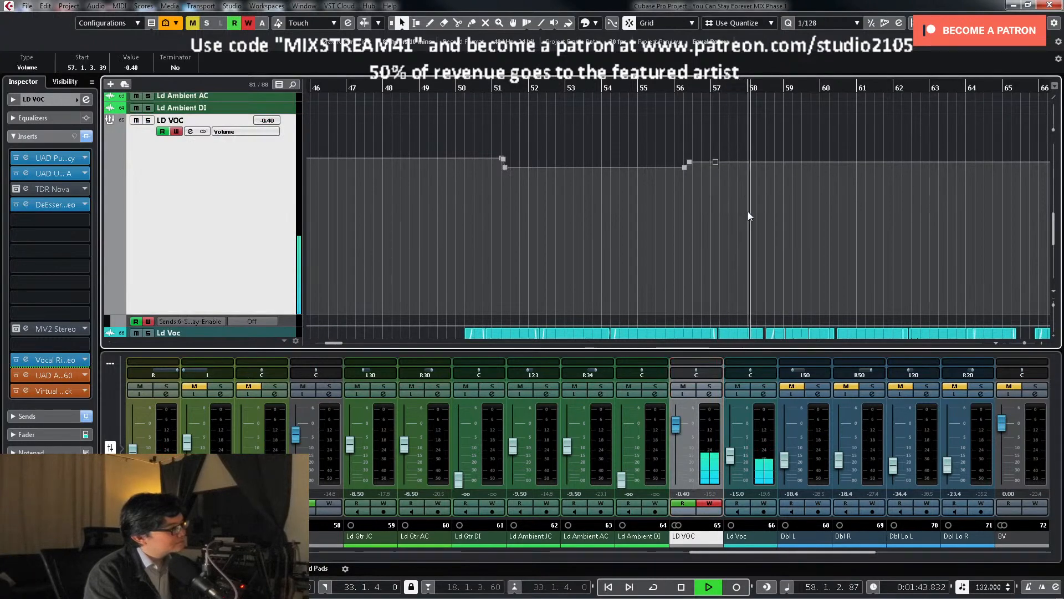
Step: Delete LD VOC's surplus volume point near bar 57, set the upper point at bar 56 to -0.5 dB, and replay the change
mouse_move(715, 162)
left_mouse_down()
mouse_move(700, 165)
mouse_move(723, 164)
left_mouse_up()
key("Delete")
left_click_drag(667, 144, 713, 163)
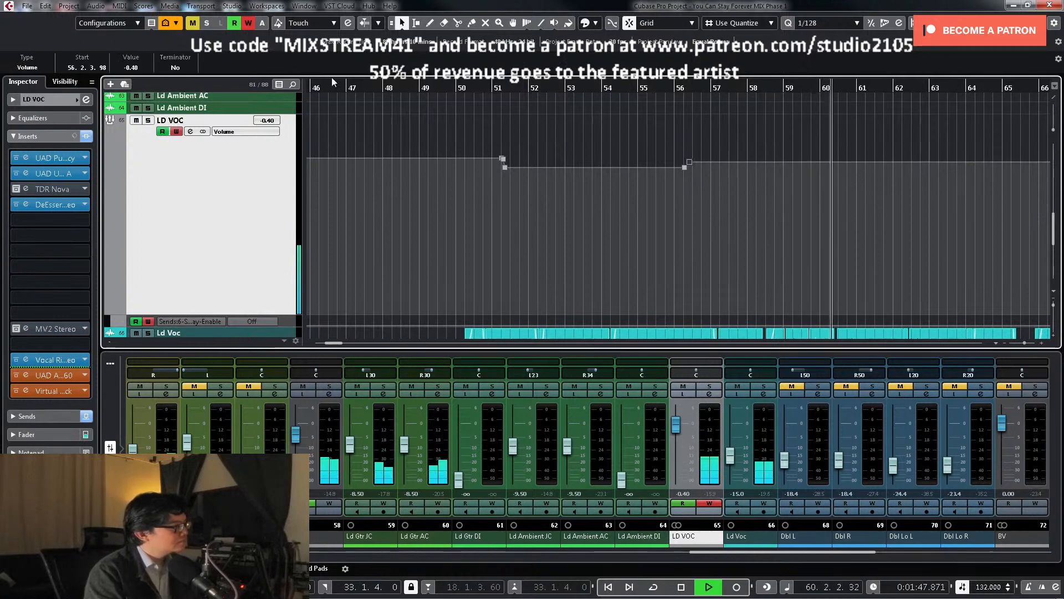
left_click(634, 88)
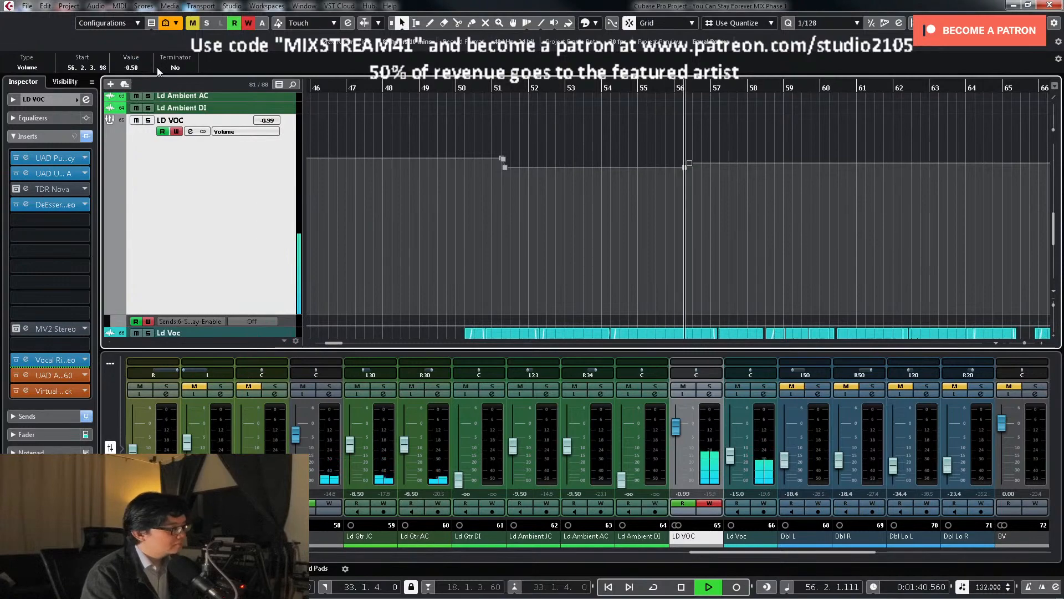
Step: Select the SOLO group track and bring its volume automation into view around bar 57
scroll(796, 195, "up", 4)
key("g")
key("g")
key("g")
key("g")
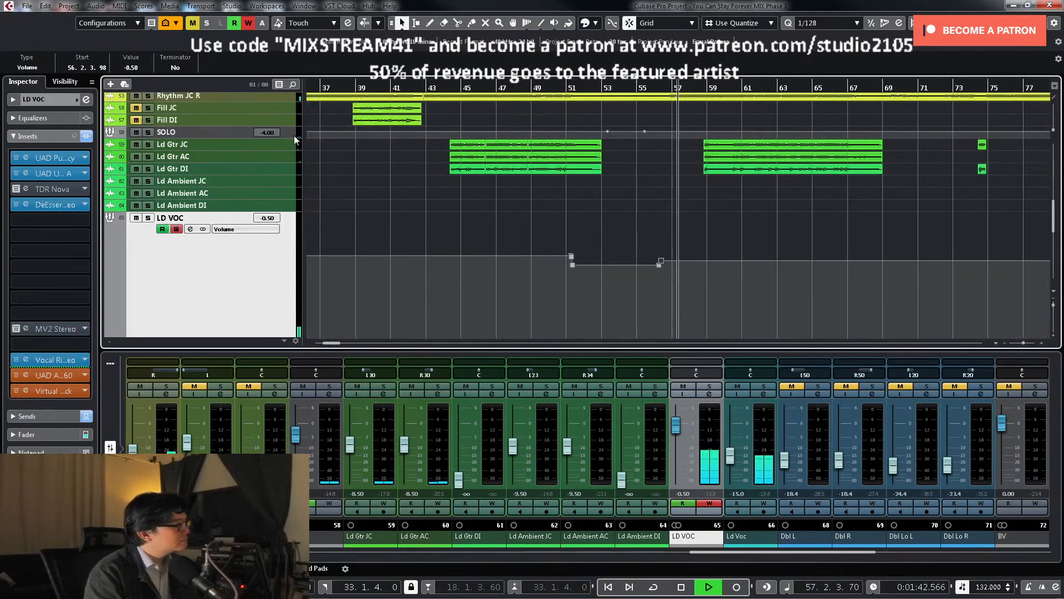
left_click(294, 135)
key("g")
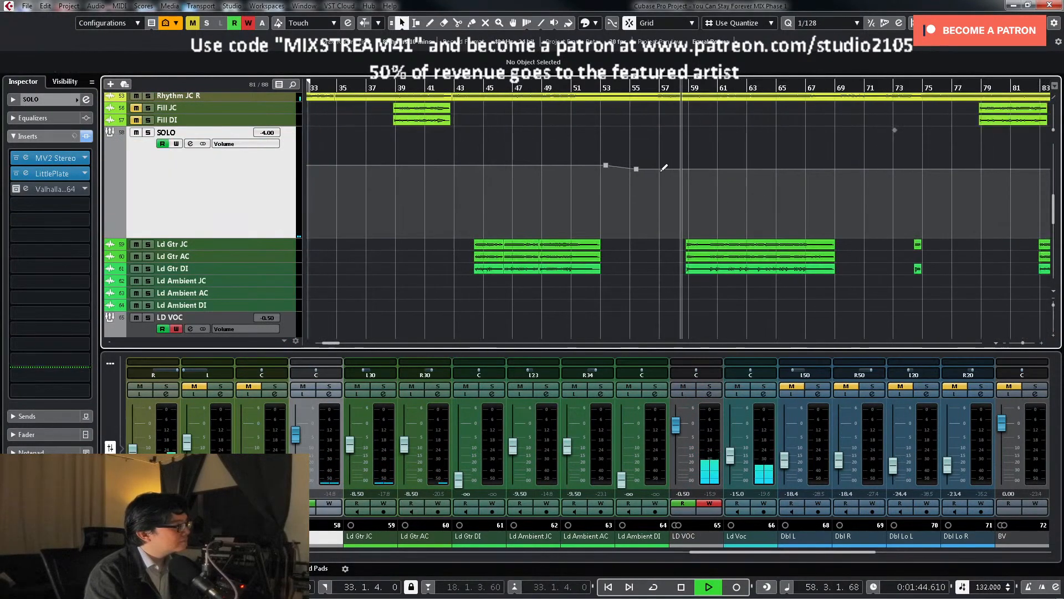
Step: Stop playback and set the SOLO volume points between about bars 55 and 90 to -5 dB
key("g")
left_click_drag(617, 205, 858, 169)
key("space")
left_click(143, 68)
type("-5")
key("Return")
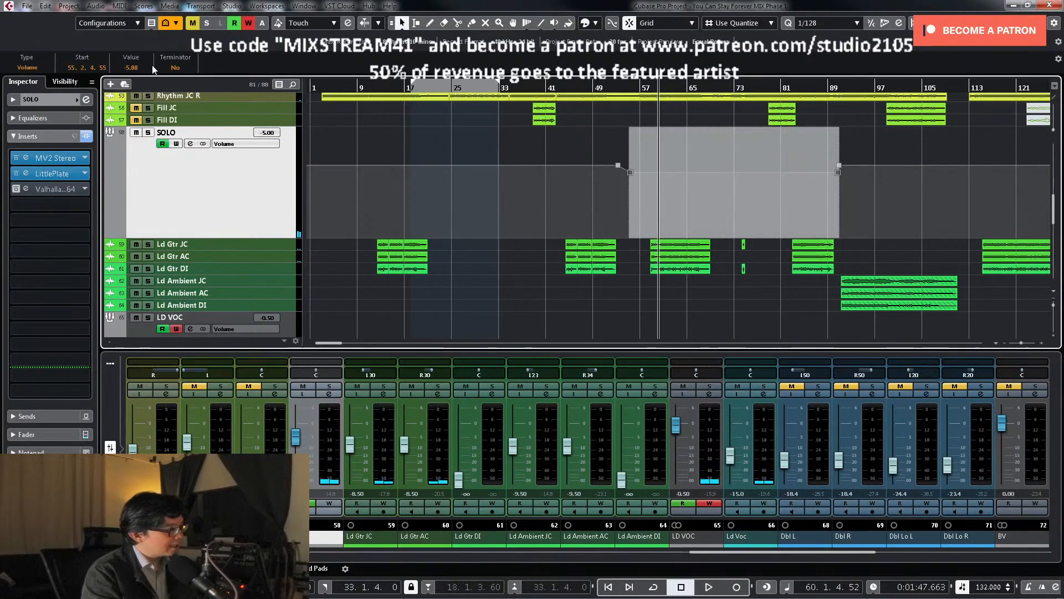
Step: Resume playback and write a fader reset to 0 dB on LD VOC around bar 58
key("space")
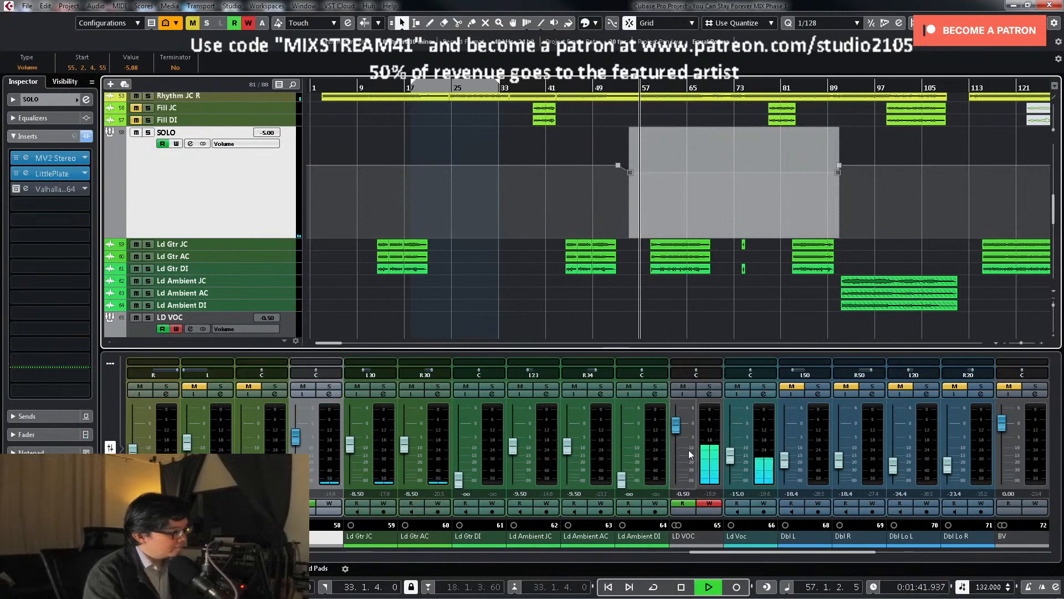
scroll(644, 302, "down", 3)
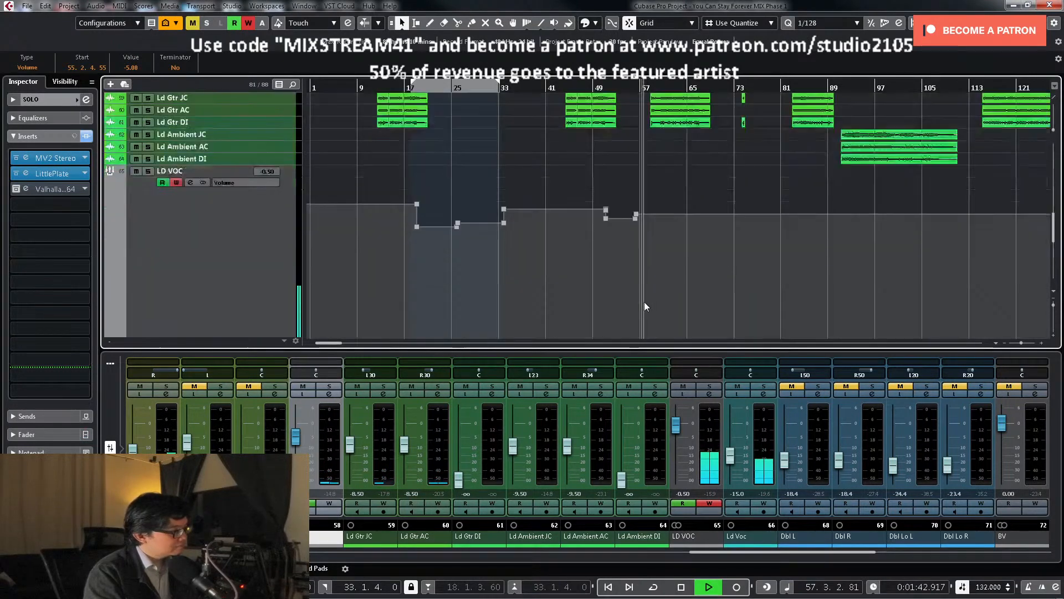
left_click(677, 452, "ctrl")
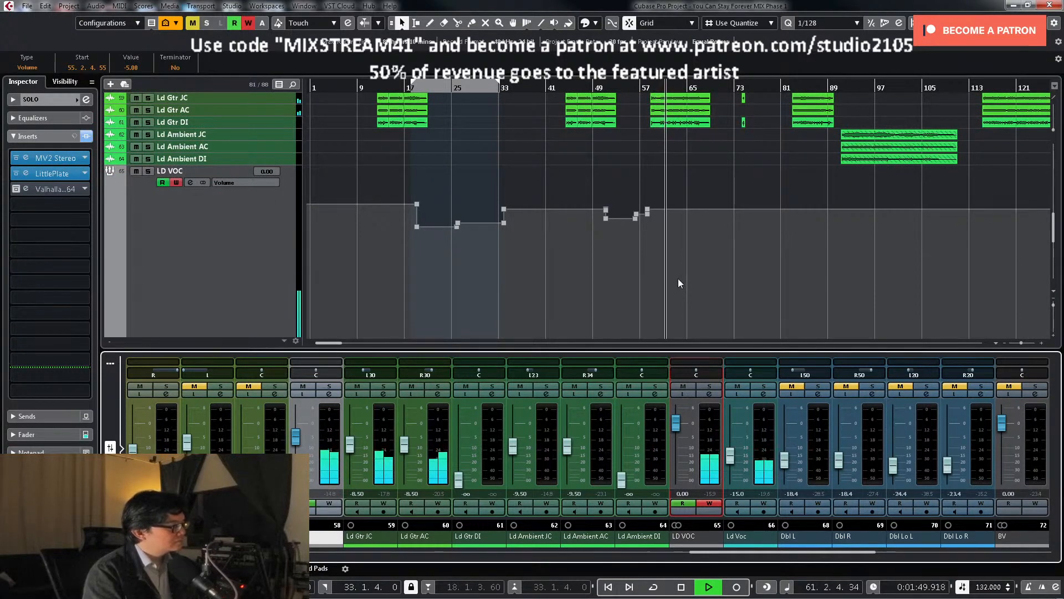
Step: Audition the lead vocal against the solo guitars from bar 61 to 67, comparing the LD VOC and SOLO volume automation
key("h")
key("h")
left_click(727, 270)
key("h")
key("g")
key("g")
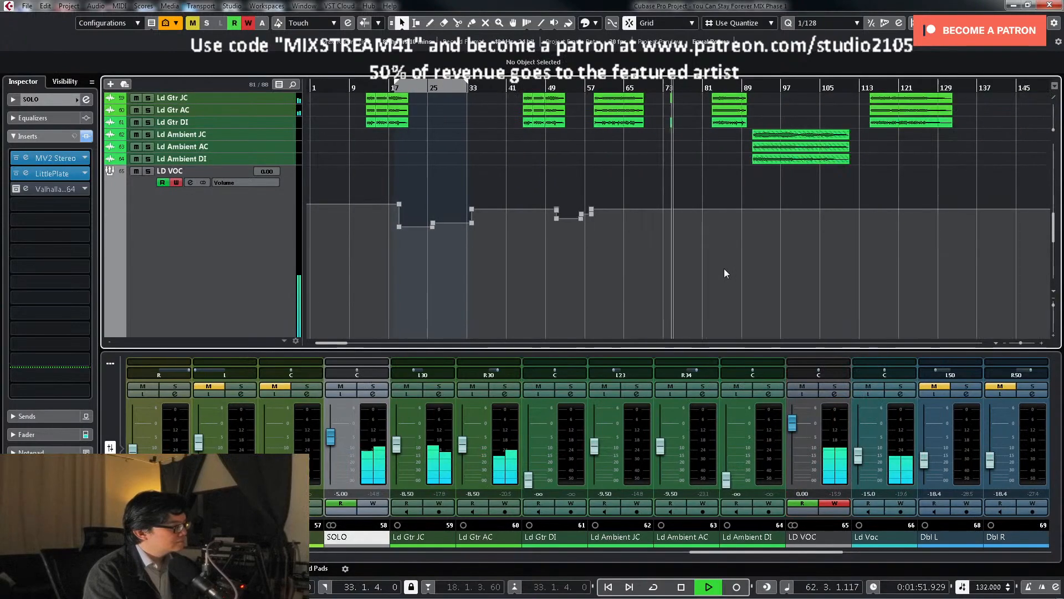
key("h")
key("h")
key("h")
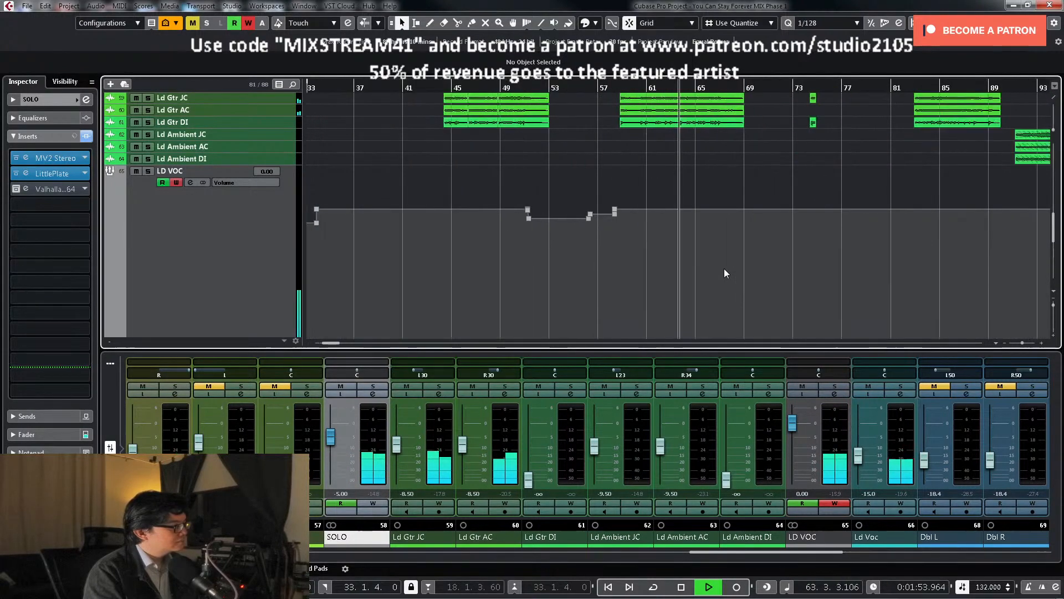
key("g")
scroll(692, 277, "up", 5)
scroll(695, 269, "down", 5)
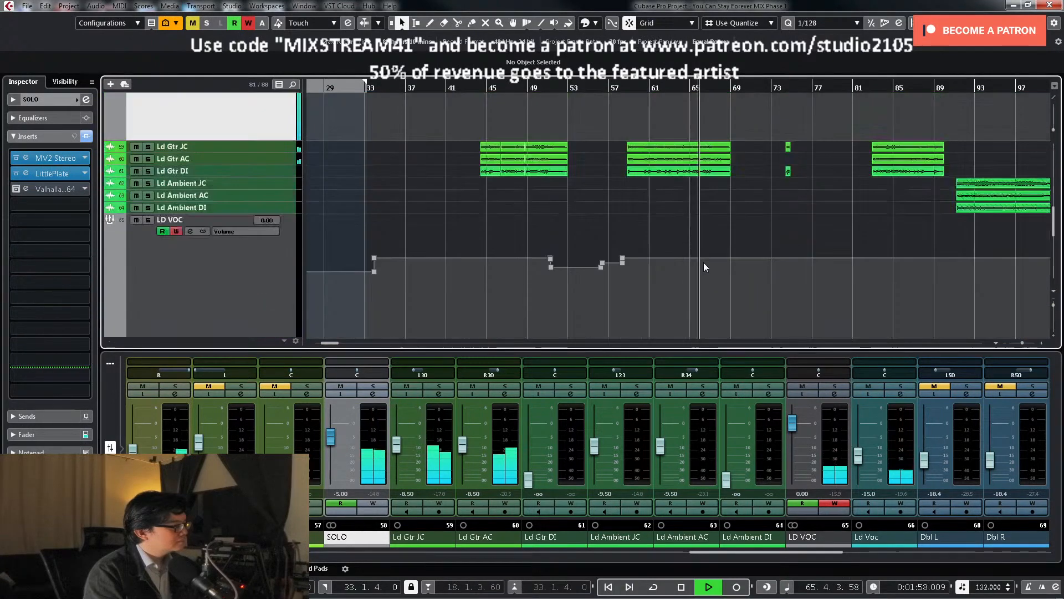
scroll(704, 265, "up", 3)
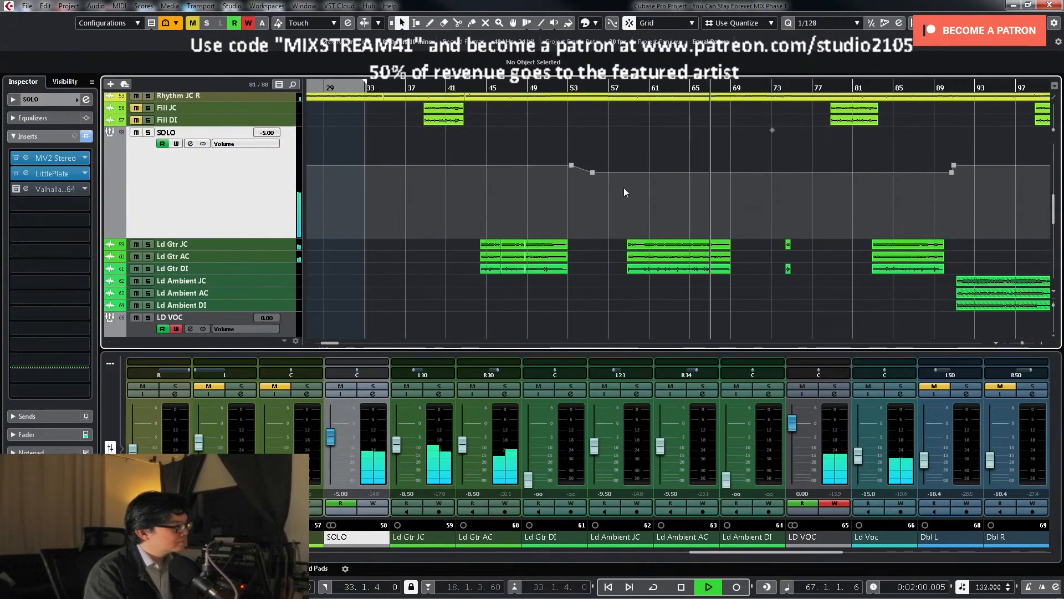
Step: Move playback back to bar 57 and set the SOLO volume points between about bars 55 and 90 to -6 dB
key("space")
left_click(613, 87)
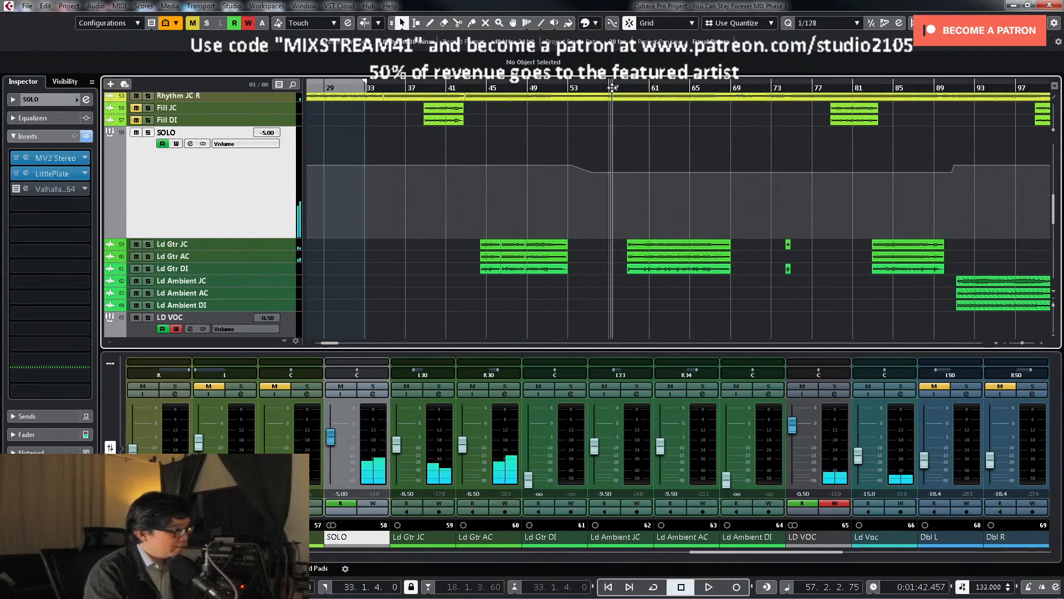
left_click_drag(973, 211, 564, 168)
type("-6")
key("Return")
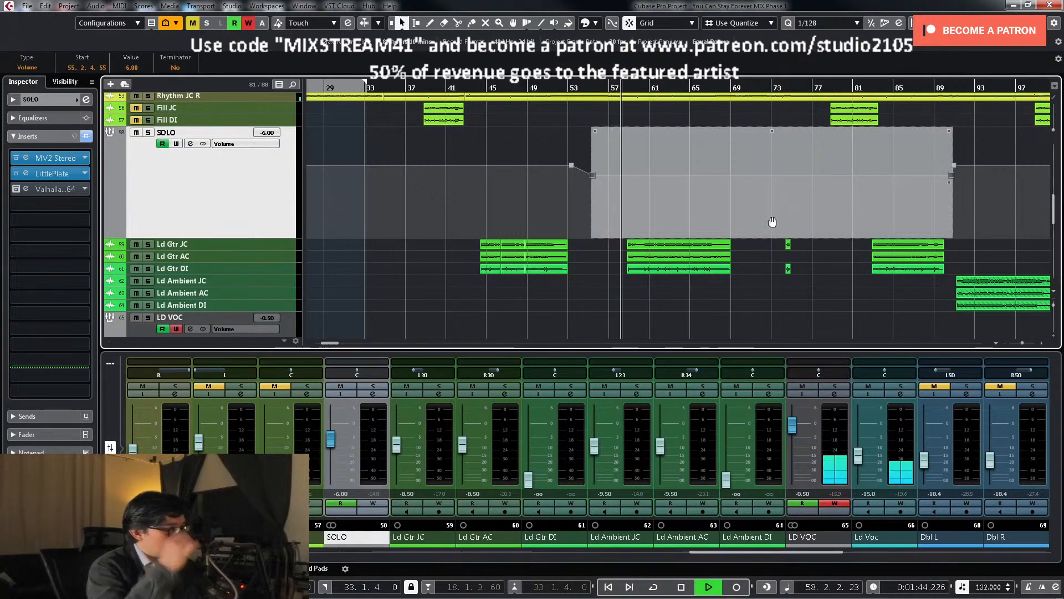
Step: Try panning the SOLO group to about L39 while auditioning it with the lead vocal from bar 58, and stop playback
scroll(772, 222, "down", 2)
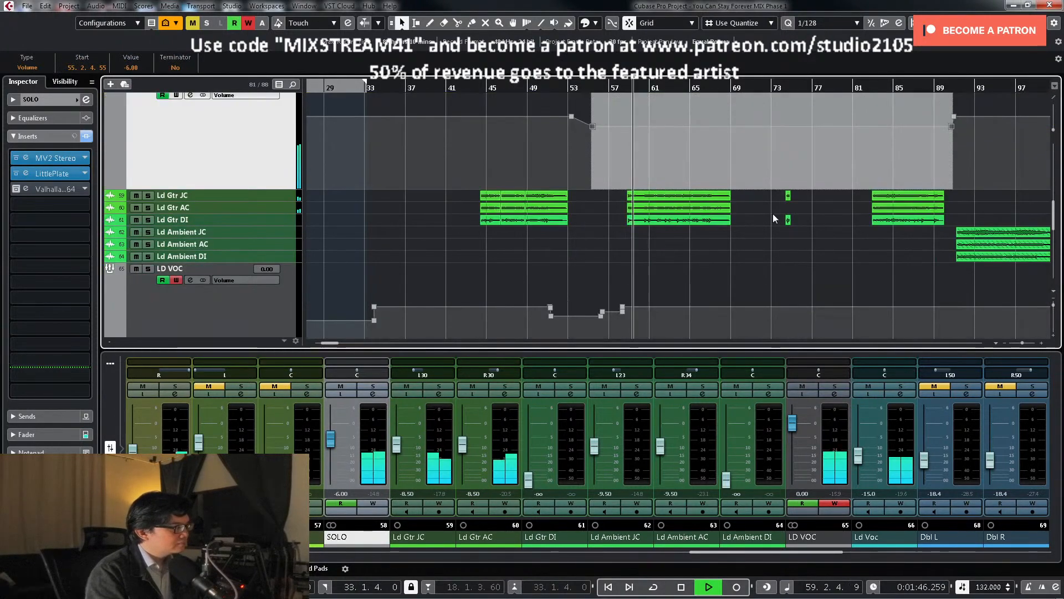
scroll(774, 209, "down", 2)
left_click_drag(356, 375, 335, 375)
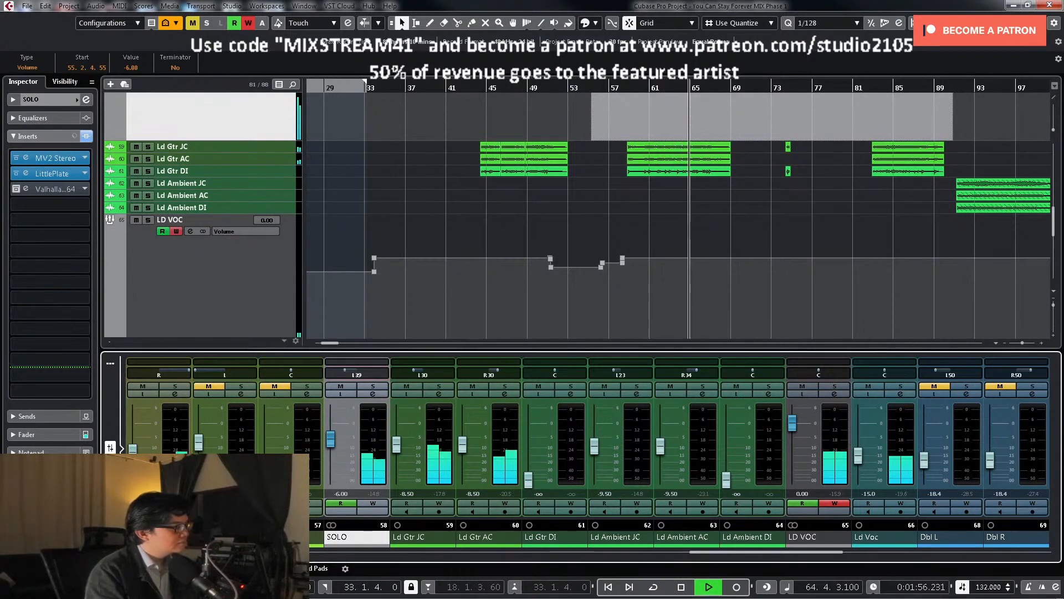
key("space")
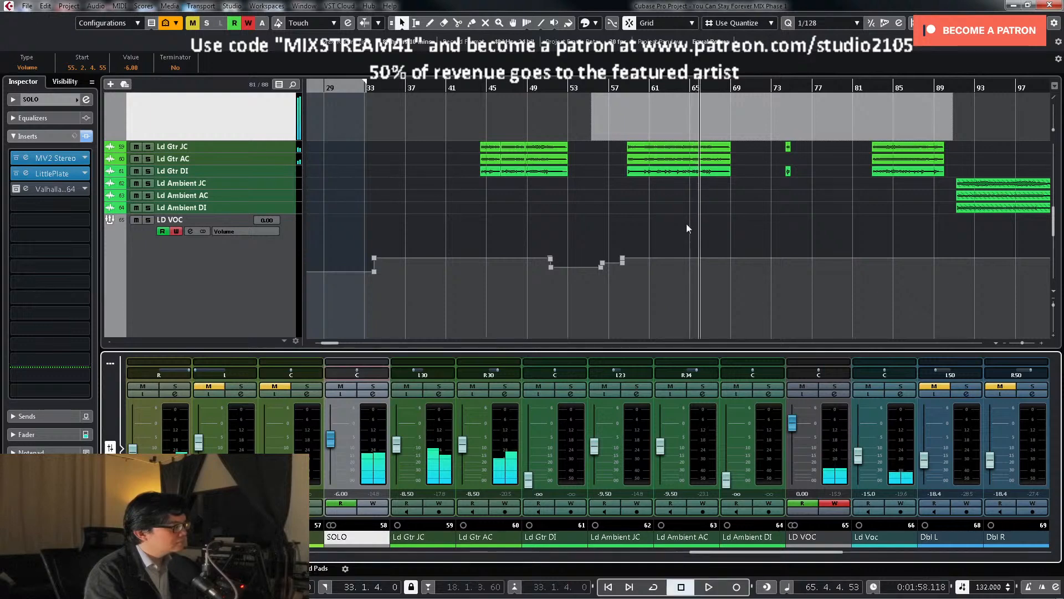
Step: Play from about bar 55 and write a SOLO group pan move to about L32 around bar 56, ending with automation writing off
scroll(641, 216, "up", 3)
left_click(598, 89)
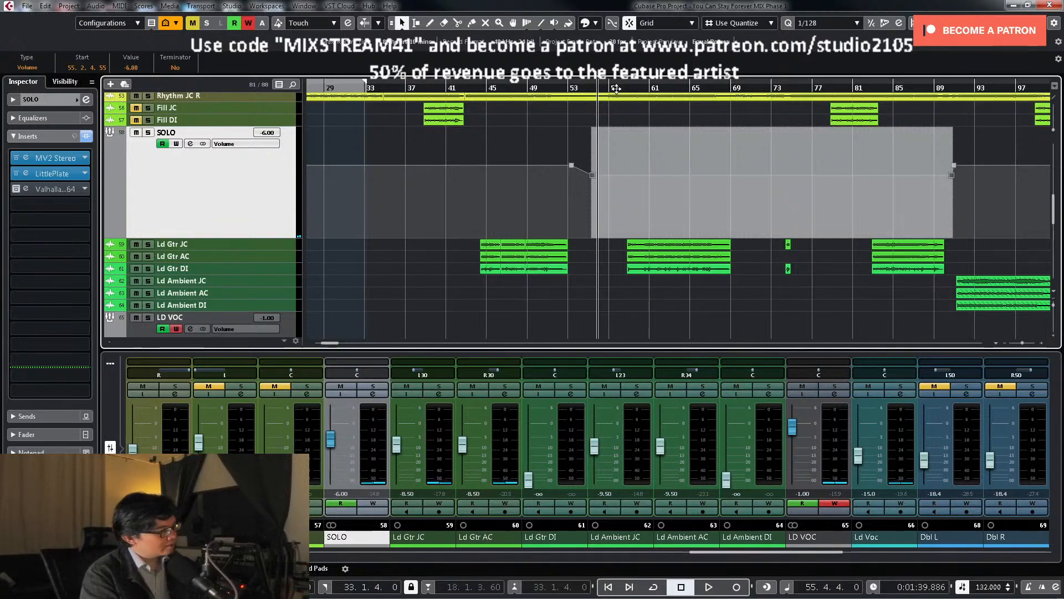
left_click(371, 503)
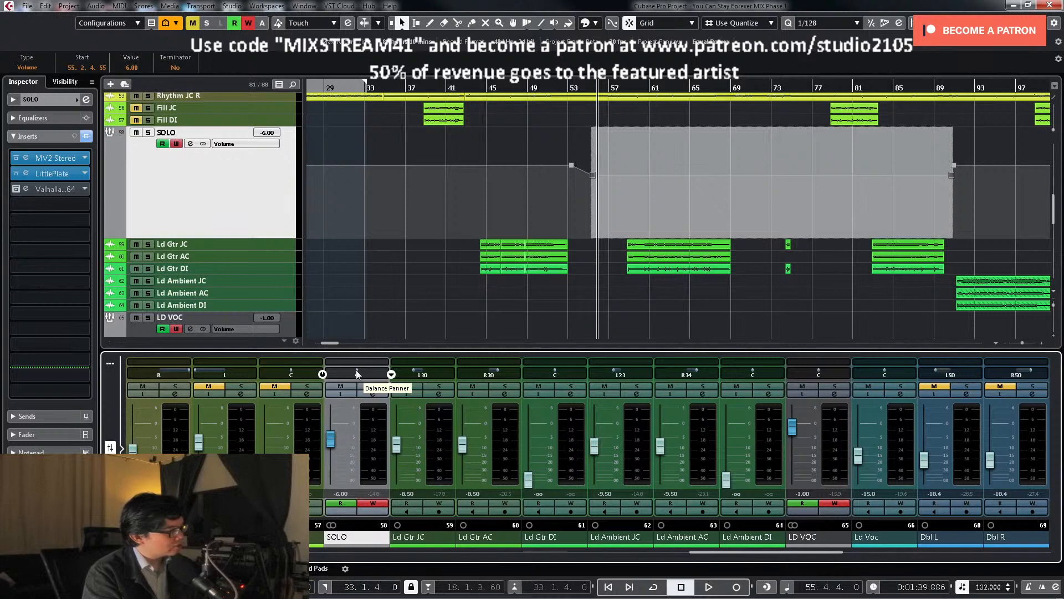
left_click_drag(357, 375, 341, 375)
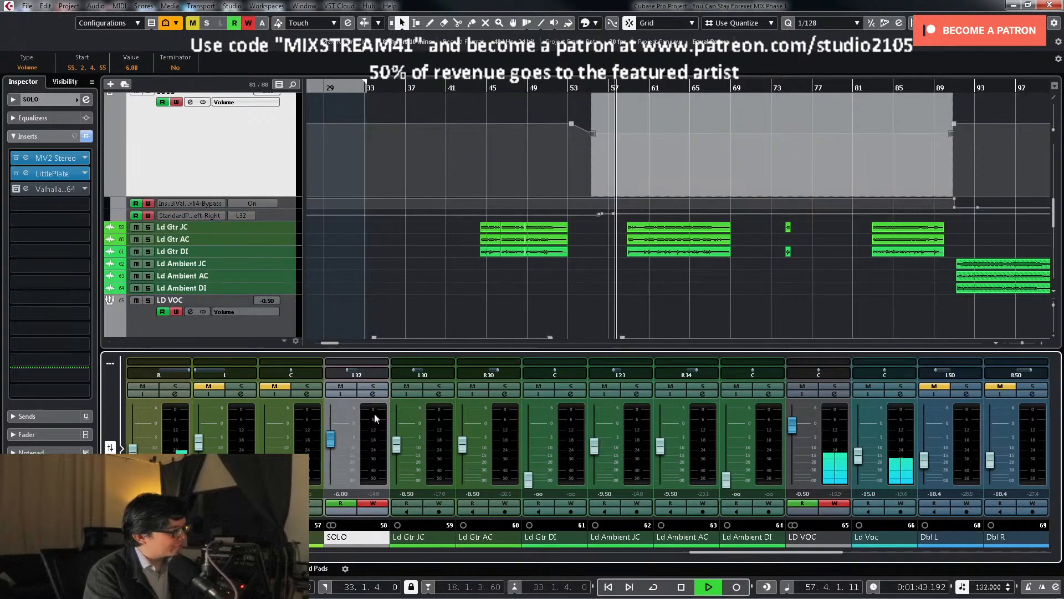
left_click(377, 502)
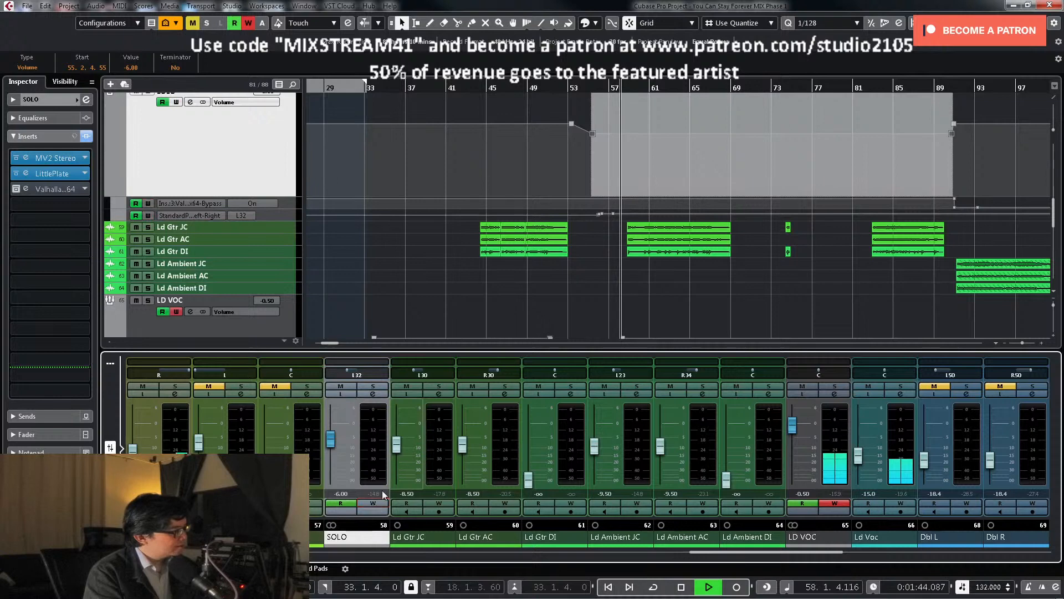
Step: Remove the surplus points from the SOLO pan ramp near bar 56 and set its end point to L30
left_click(276, 215)
left_click_drag(583, 219, 611, 232)
key("Delete")
key("Delete")
mouse_move(609, 194)
left_mouse_down()
mouse_move(619, 214)
mouse_move(609, 215)
left_mouse_up()
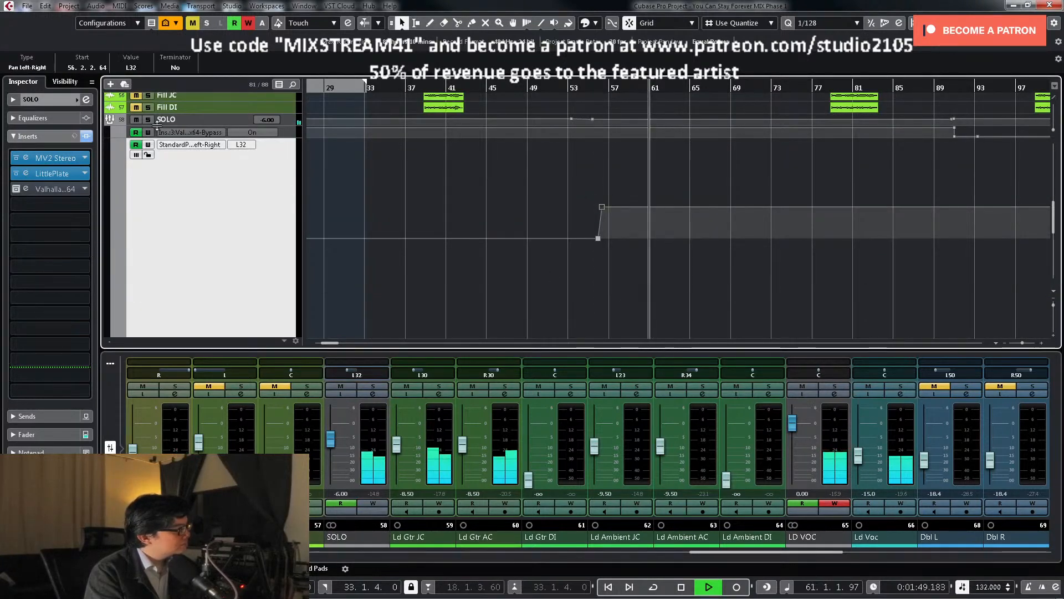
left_click(140, 67)
type("L30")
key("Return")
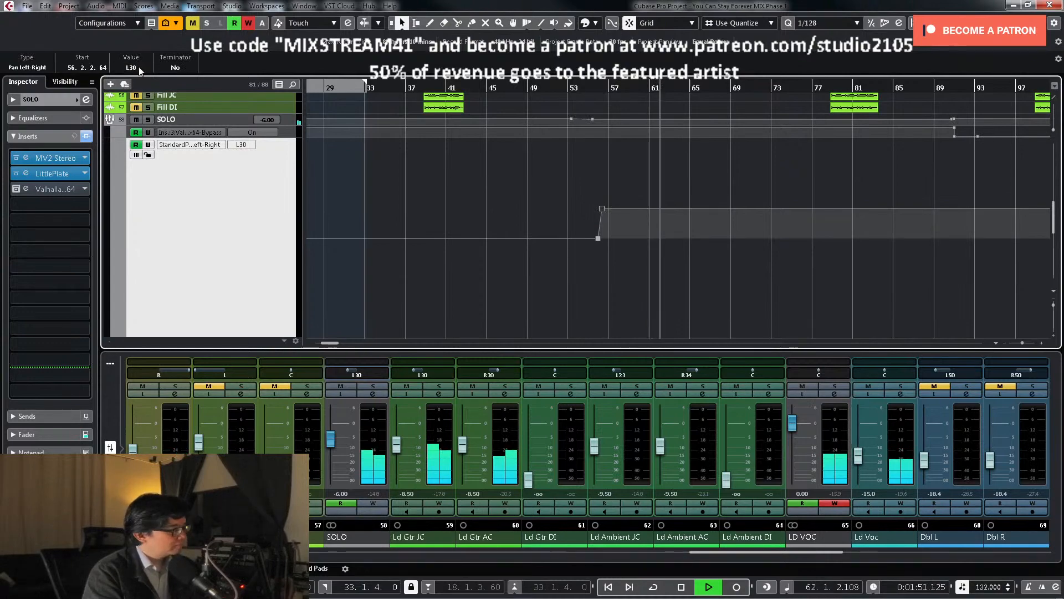
Step: Write a SOLO pan reset to centre at about bar 69, after the lead guitar clips end
key("g")
key("z")
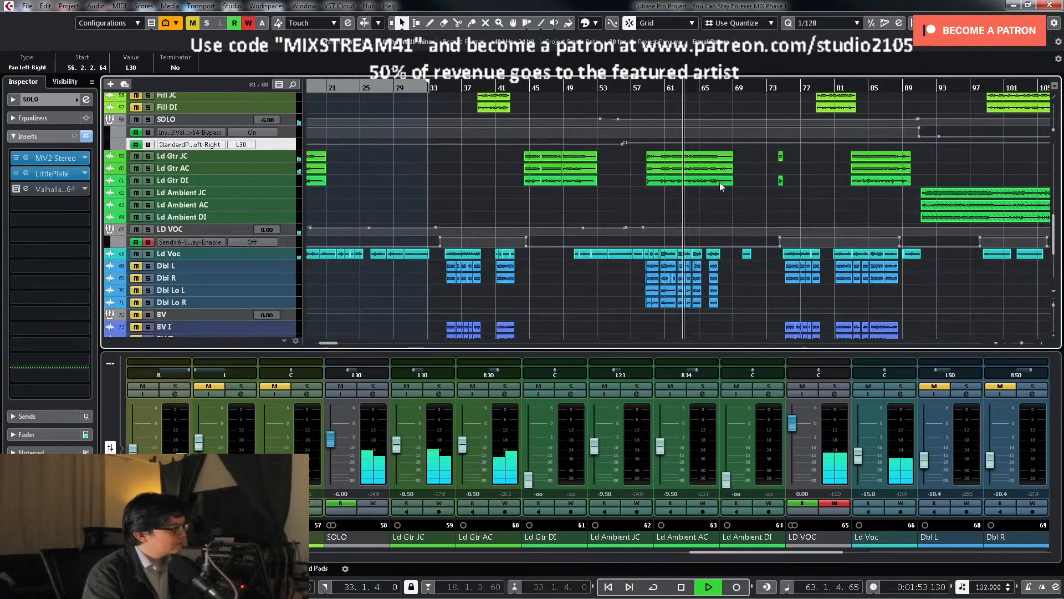
key("g")
key("g")
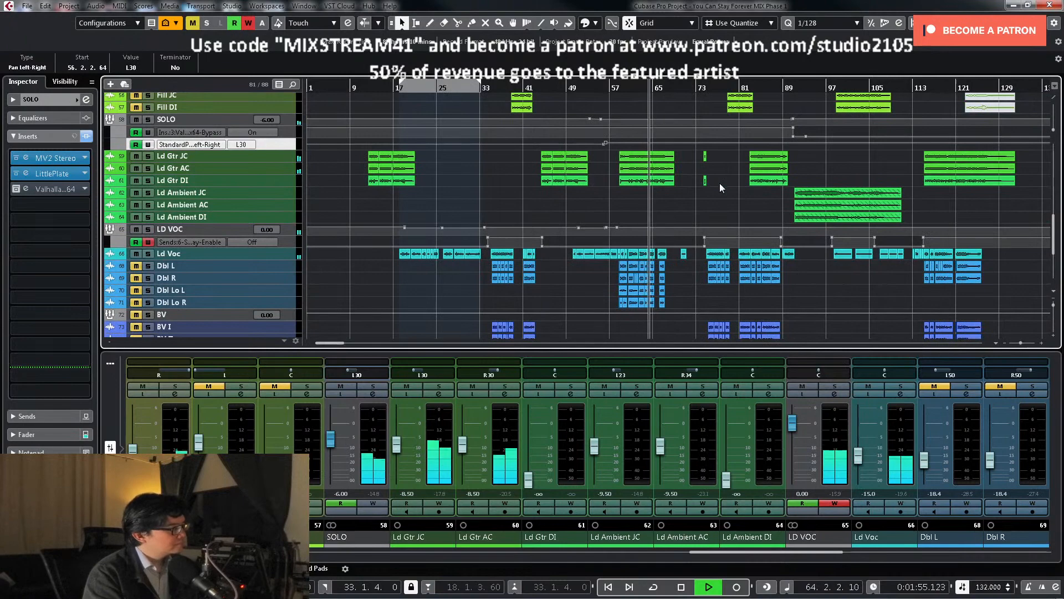
key("z")
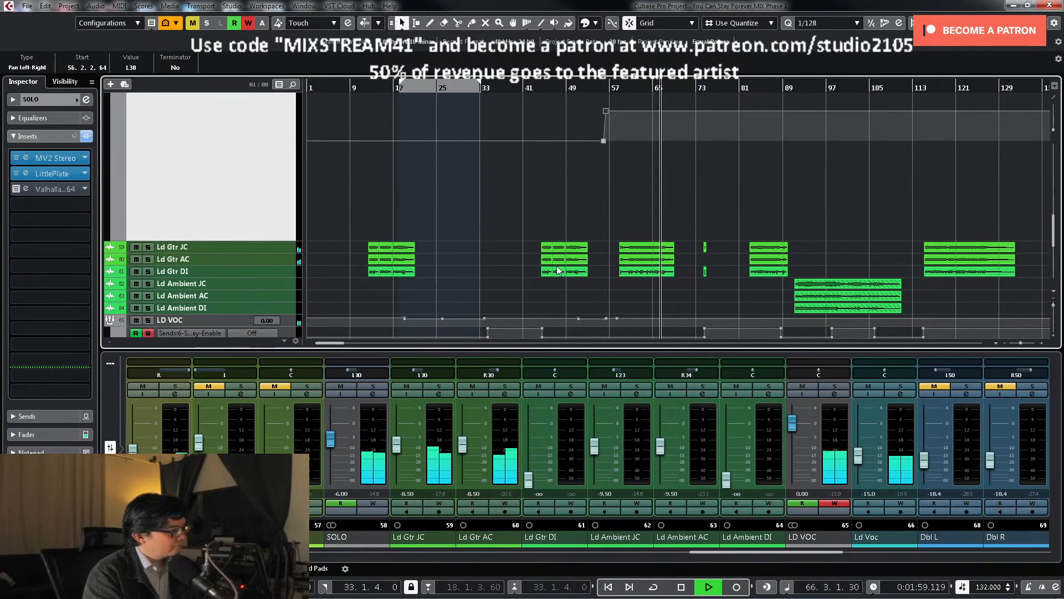
left_click(373, 503)
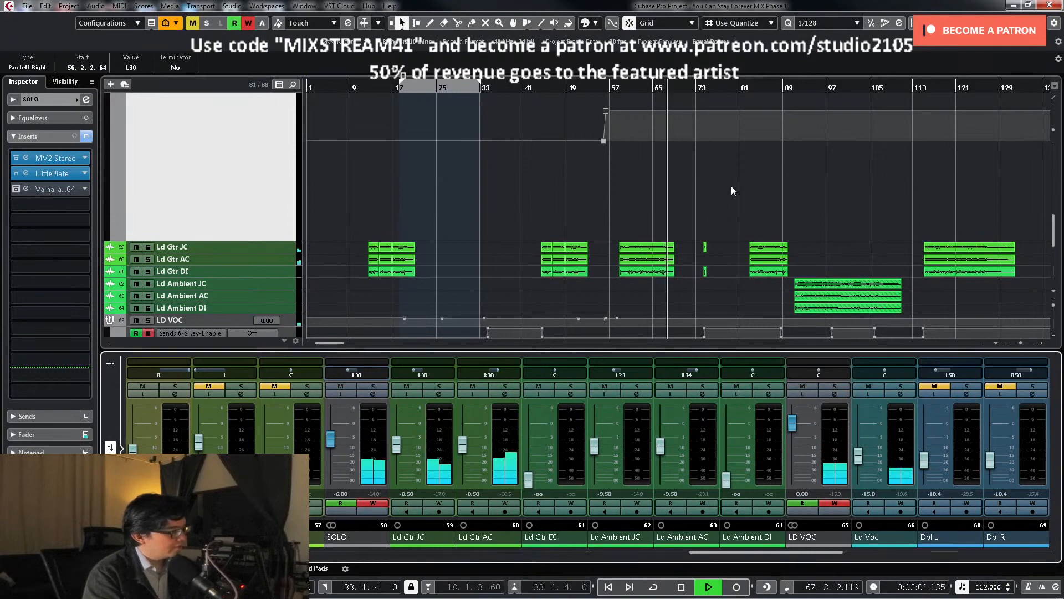
left_click(359, 376, "ctrl")
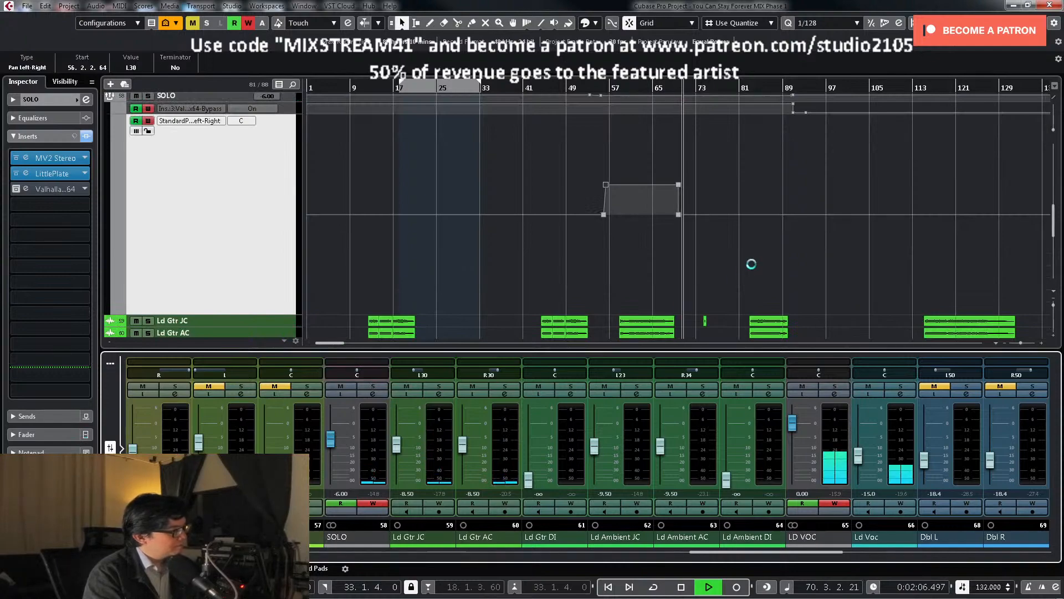
Step: Turn off automation writing on LD VOC and enlarge its volume automation lane
scroll(751, 263, "down", 4)
key("h")
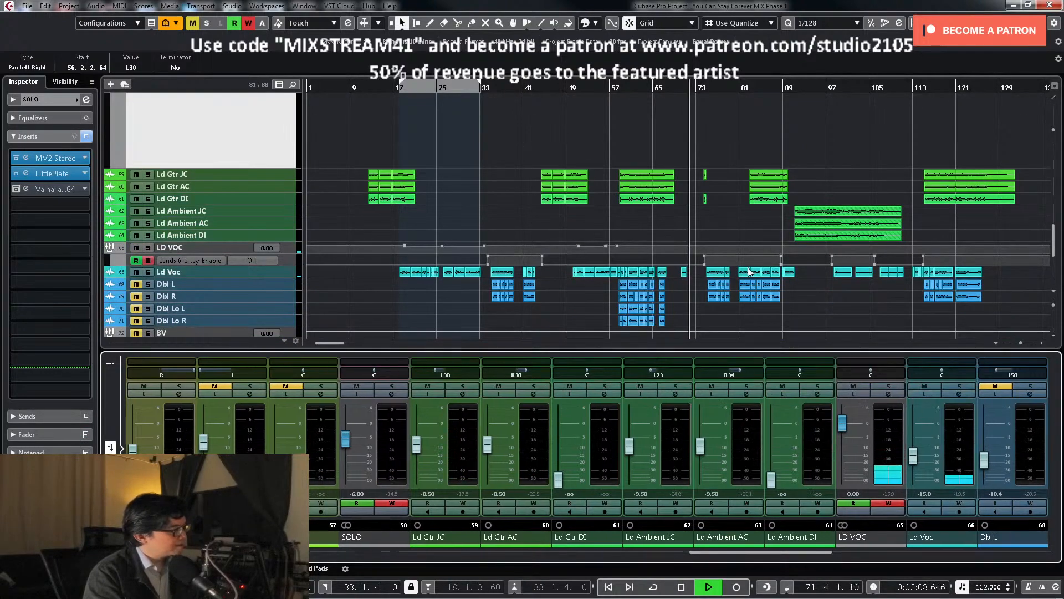
left_click(288, 249)
left_click(148, 261)
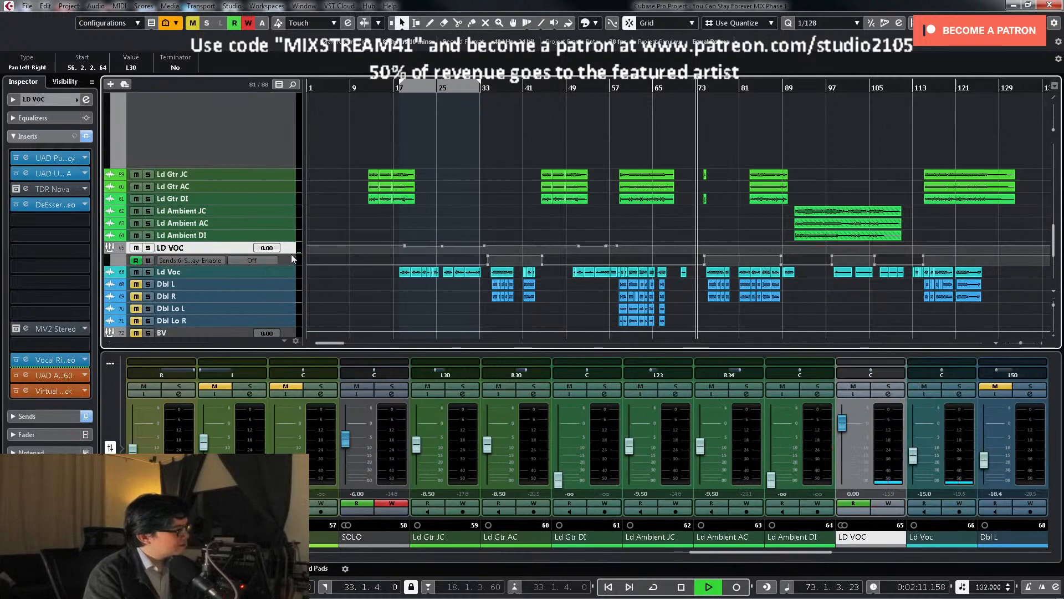
left_click_drag(291, 254, 290, 287)
key("h")
key("h")
key("h")
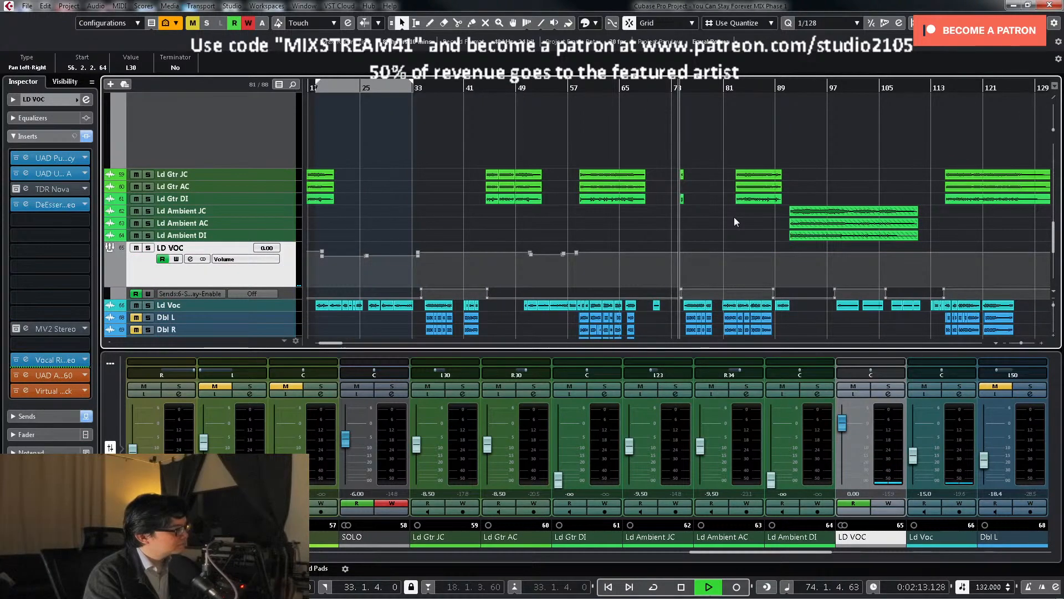
Step: Audition bars 75 to 79 while checking the SOLO pan and LD VOC volume automation against the guitar and vocal clips
key("g")
key("g")
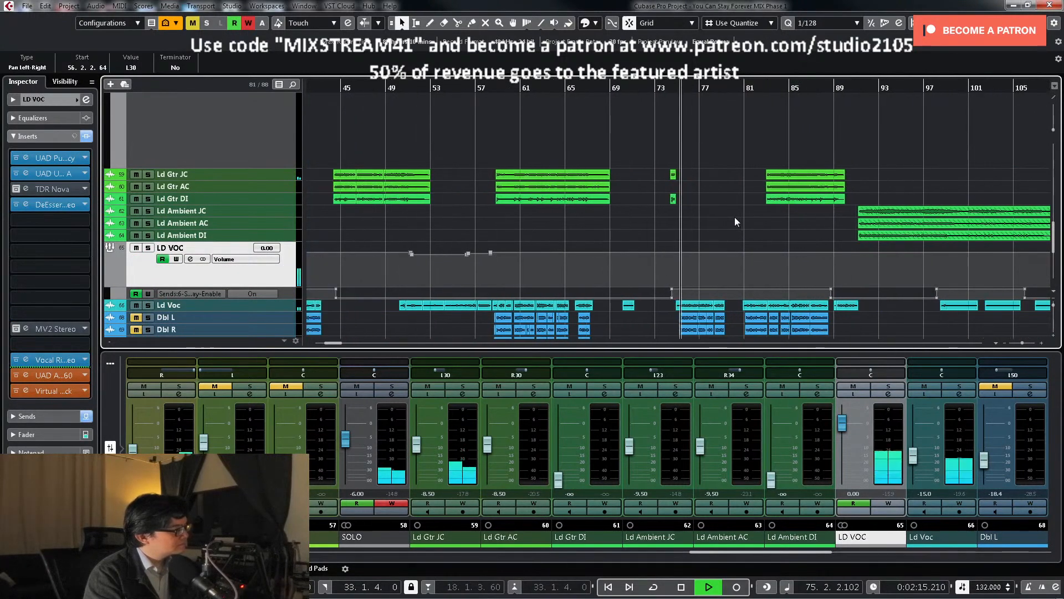
key("g")
scroll(715, 217, "up", 2)
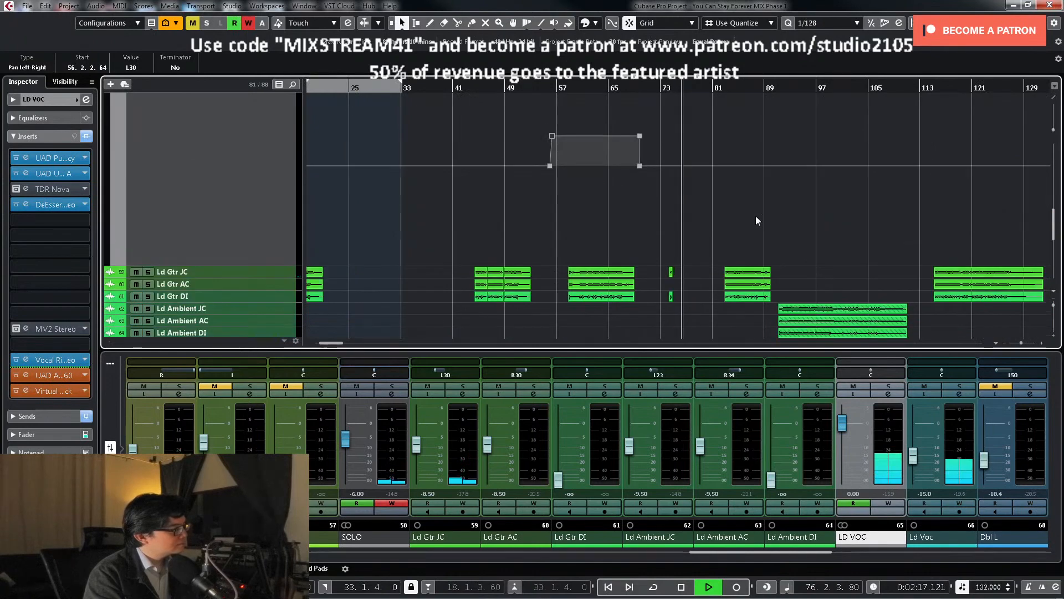
key("g")
scroll(740, 214, "up", 2)
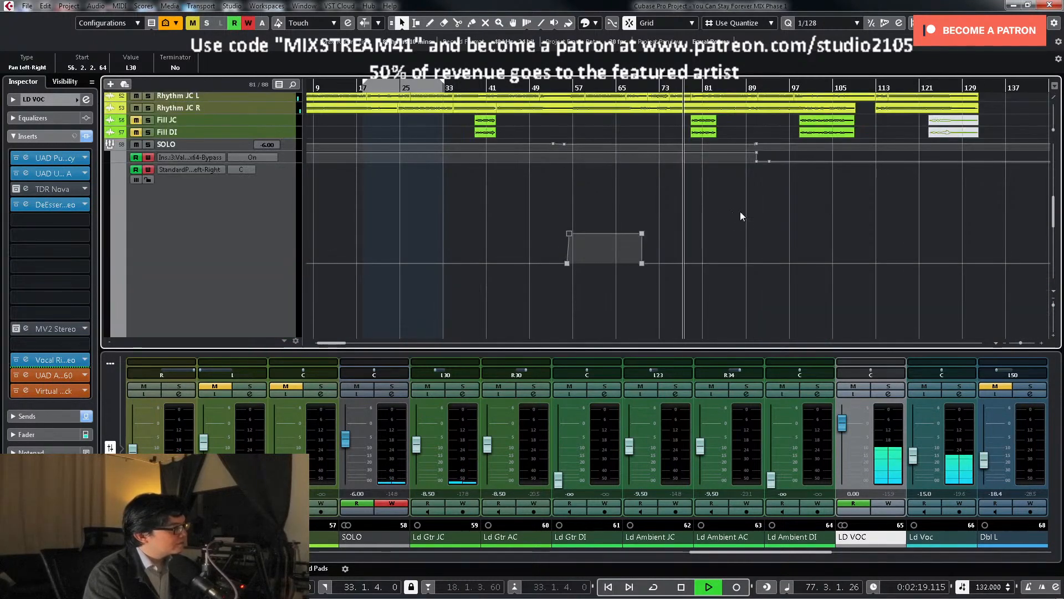
scroll(742, 213, "down", 3)
scroll(742, 211, "up", 2)
scroll(748, 211, "down", 2)
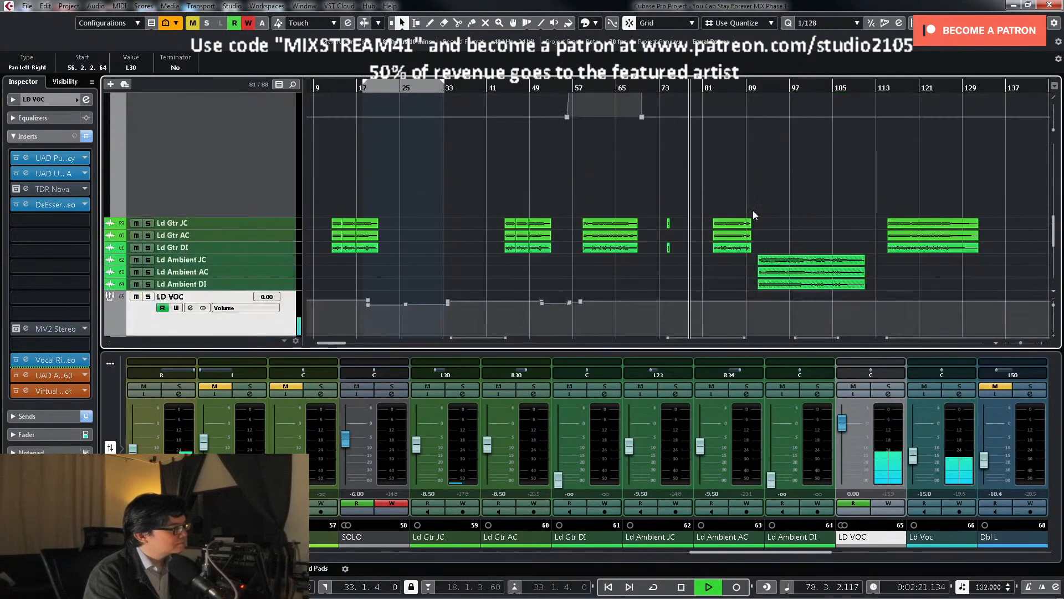
scroll(753, 211, "down", 2)
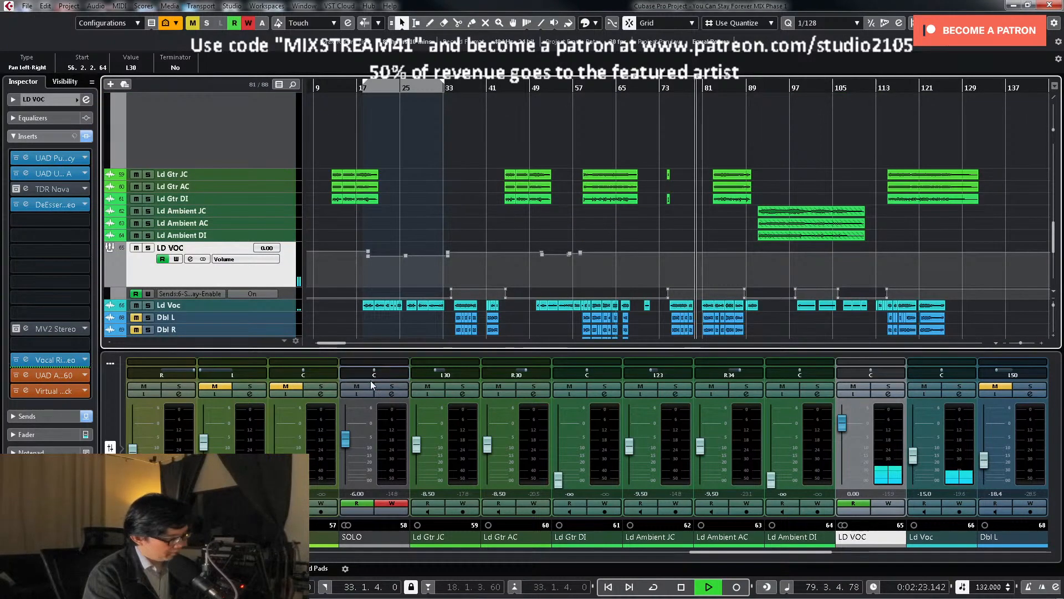
Step: Write a SOLO pan move to about L32 around bars 80 to 81 and turn automation writing off
left_click_drag(370, 376, 361, 379)
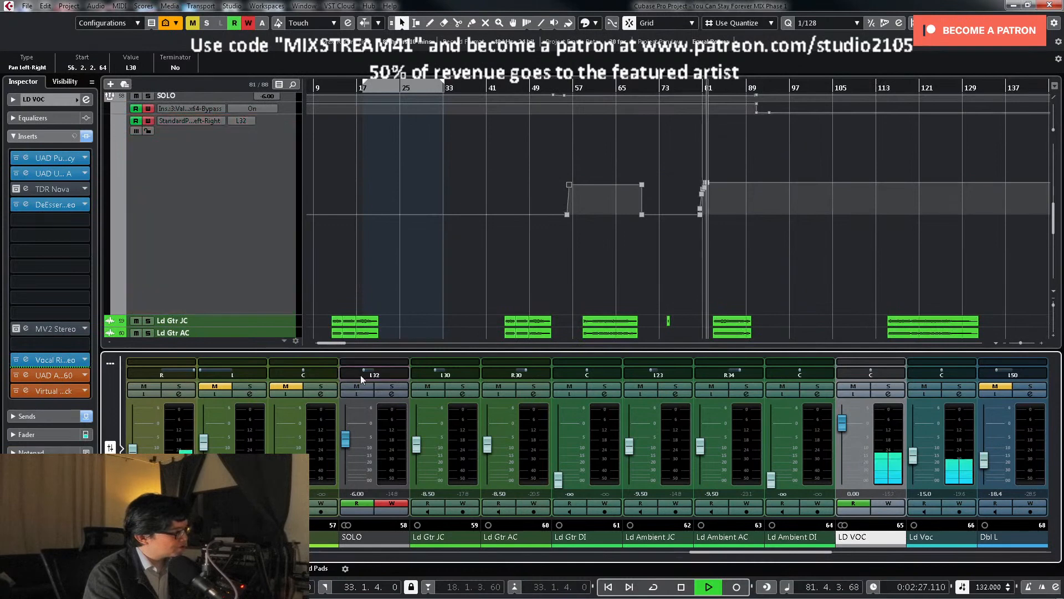
left_click(392, 504)
scroll(738, 231, "up", 4)
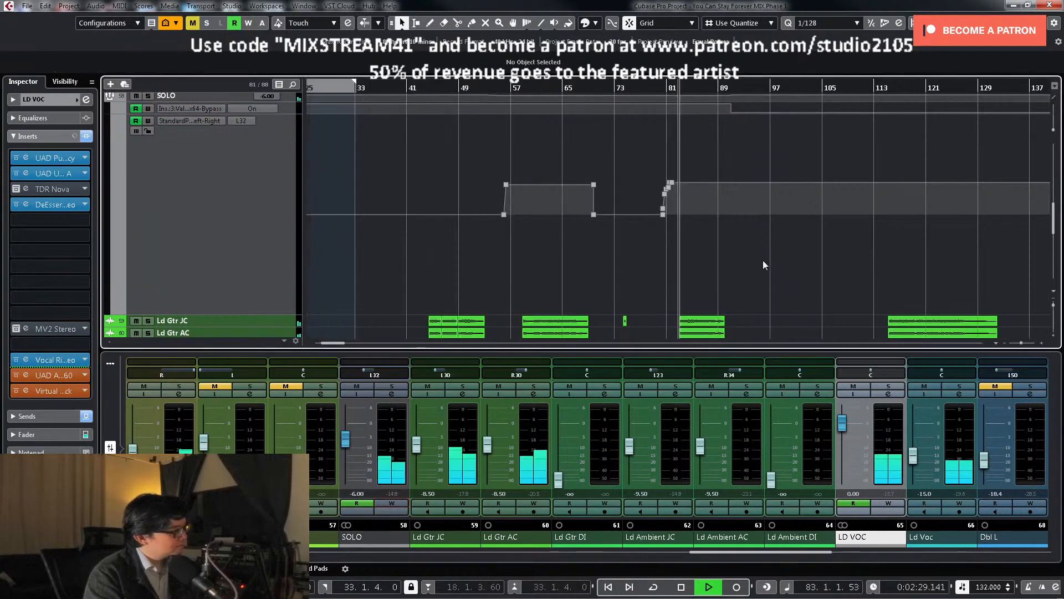
Step: Delete the intermediate SOLO pan points near bar 81 and set the ramp's end point to L30
left_click_drag(603, 180, 648, 211)
key("Delete")
key("Delete")
left_click(134, 67)
type("-30")
key("Return")
Step: Re-enable automation writing on SOLO and write its pan back to centre at about bar 90
key("g")
key("g")
scroll(833, 201, "down", 8)
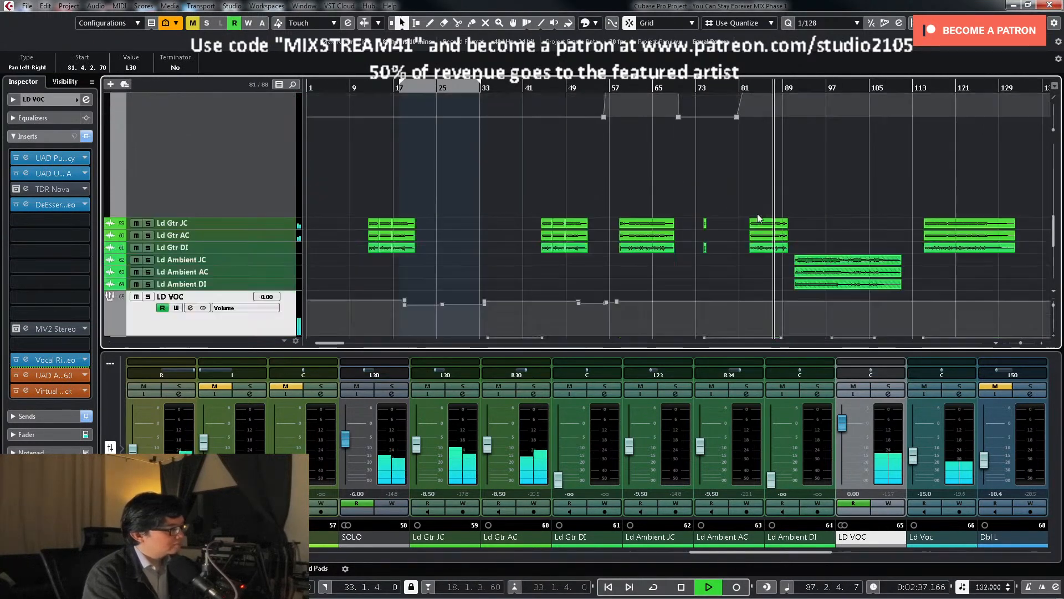
scroll(854, 198, "up", 6)
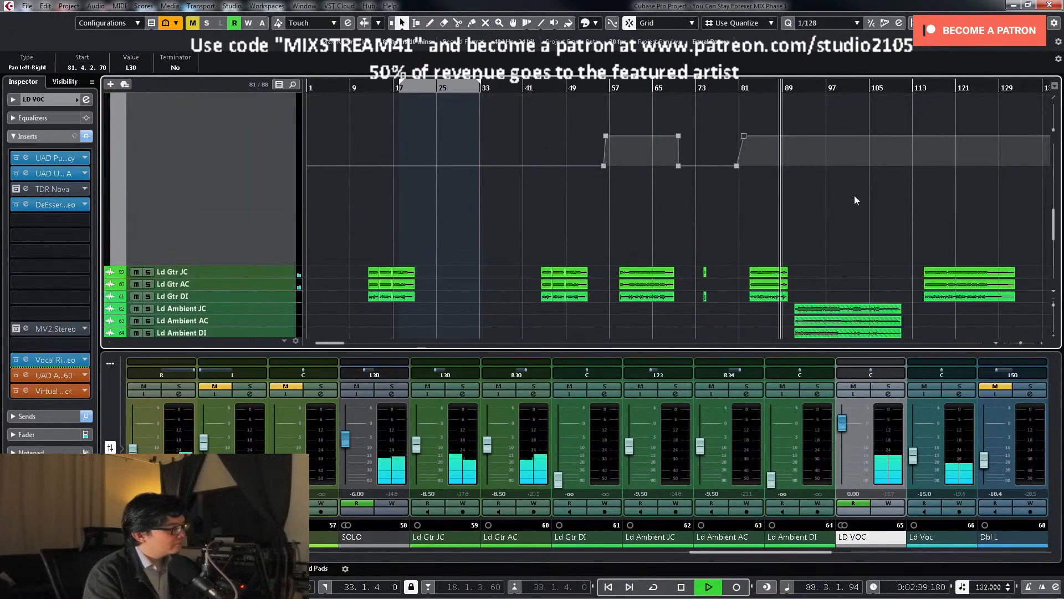
left_click(392, 503)
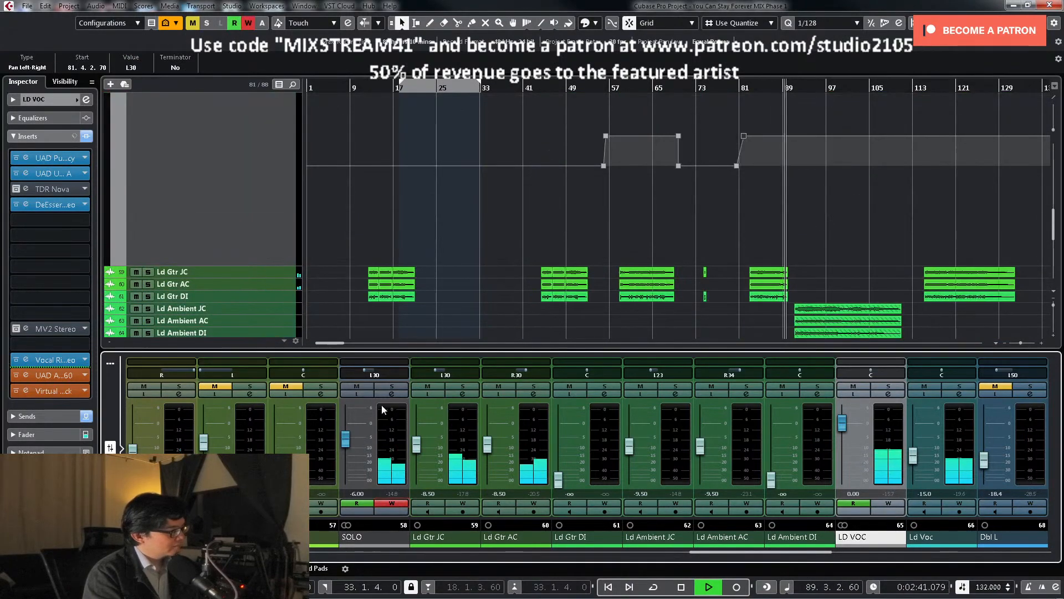
left_click(382, 375, "ctrl")
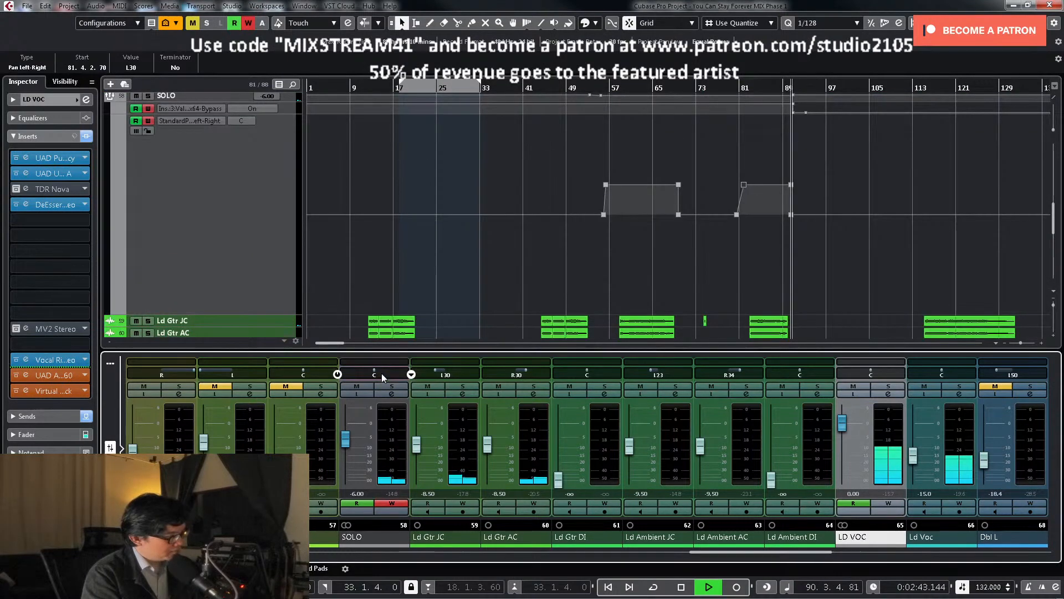
Step: Set the SOLO volume automation point near the end of bar 90 to -4 dB
scroll(822, 260, "down", 2)
scroll(861, 250, "up", 4)
left_click(294, 147)
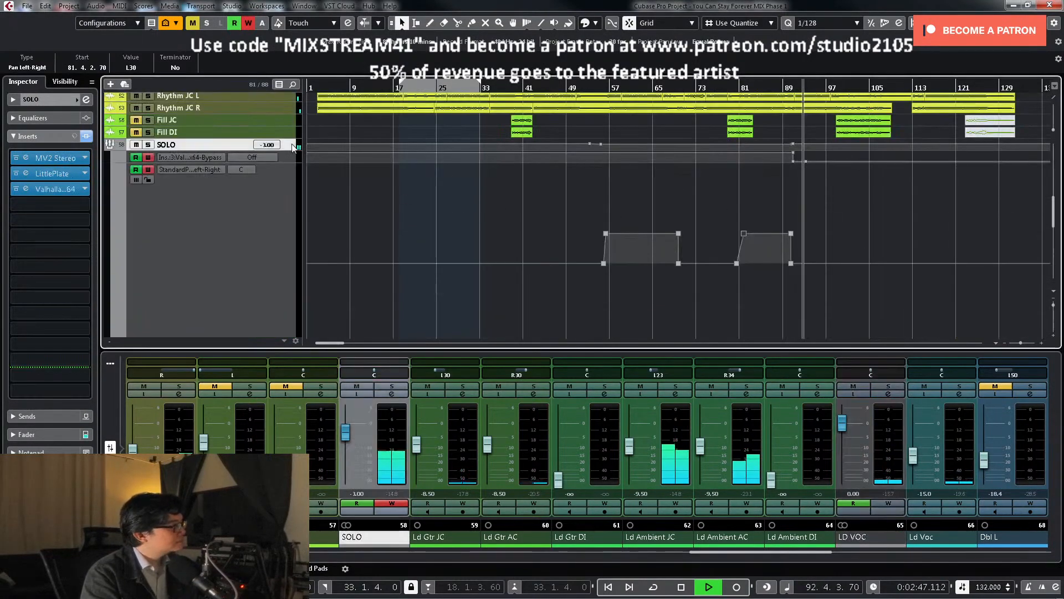
scroll(788, 196, "up", 2)
scroll(890, 171, "up", 1)
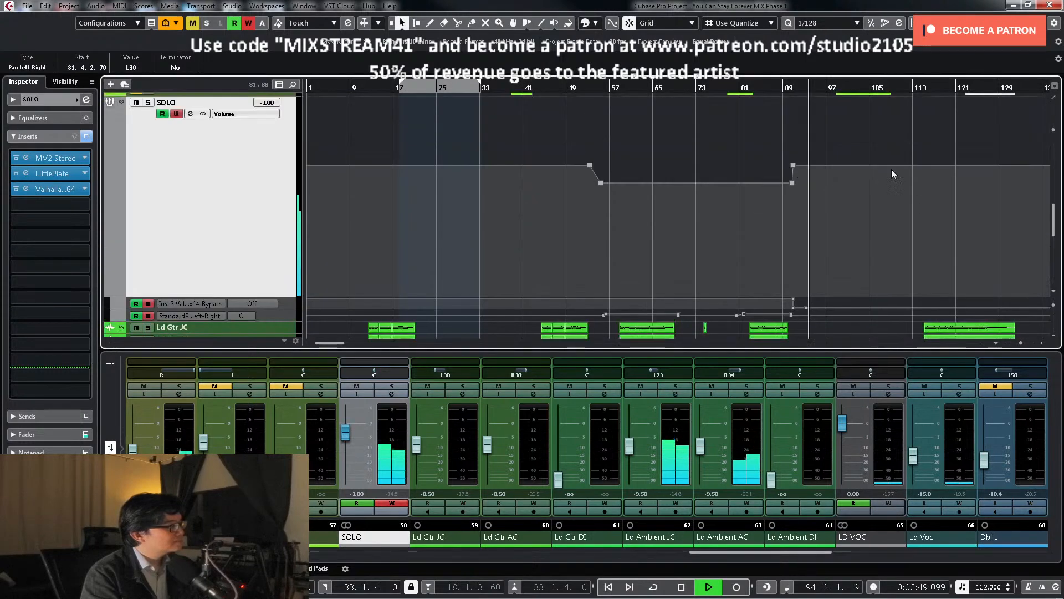
left_click_drag(765, 153, 836, 169)
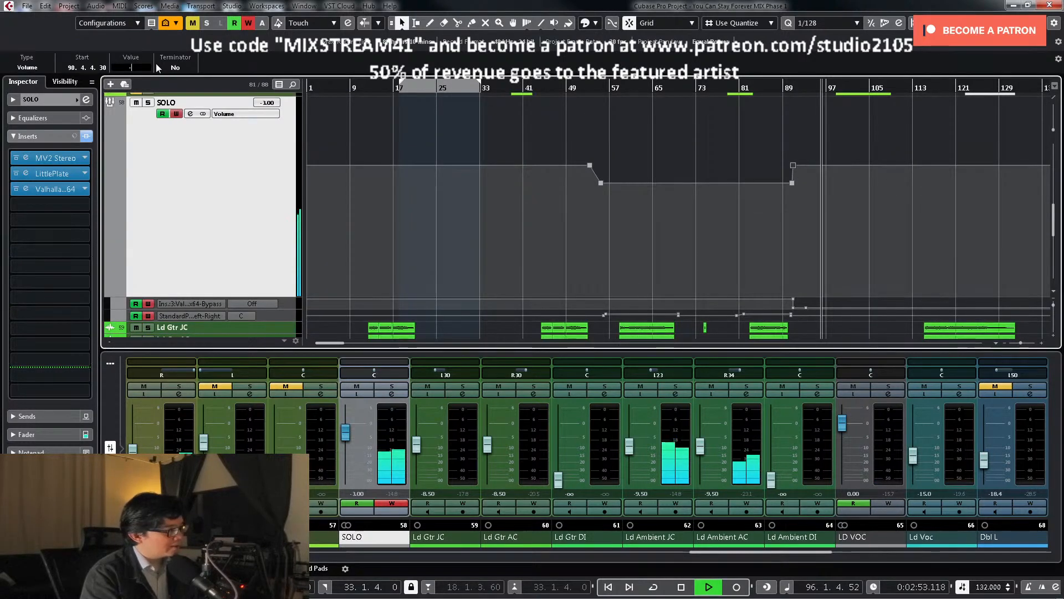
key("Return")
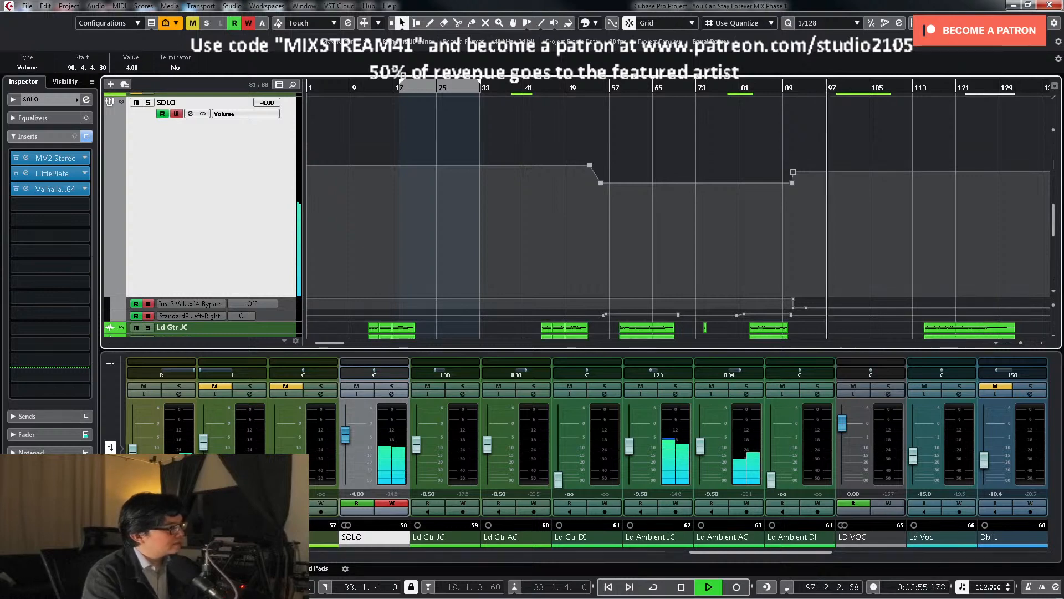
Step: Draw a SOLO pan step from centre to L30 at about bar 114, before the last lead guitar clips
scroll(912, 221, "down", 4)
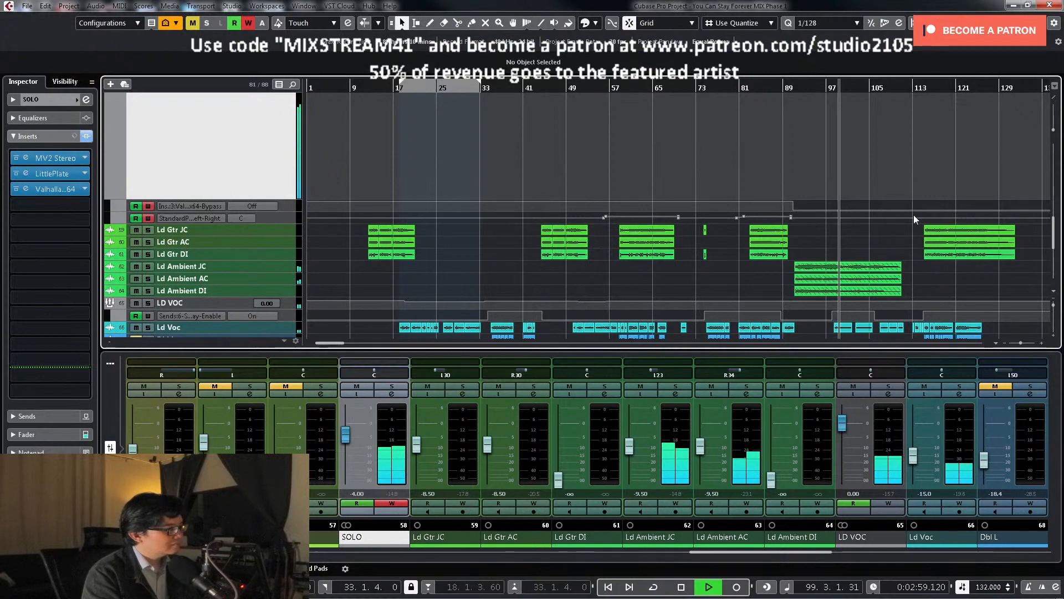
left_click(280, 219)
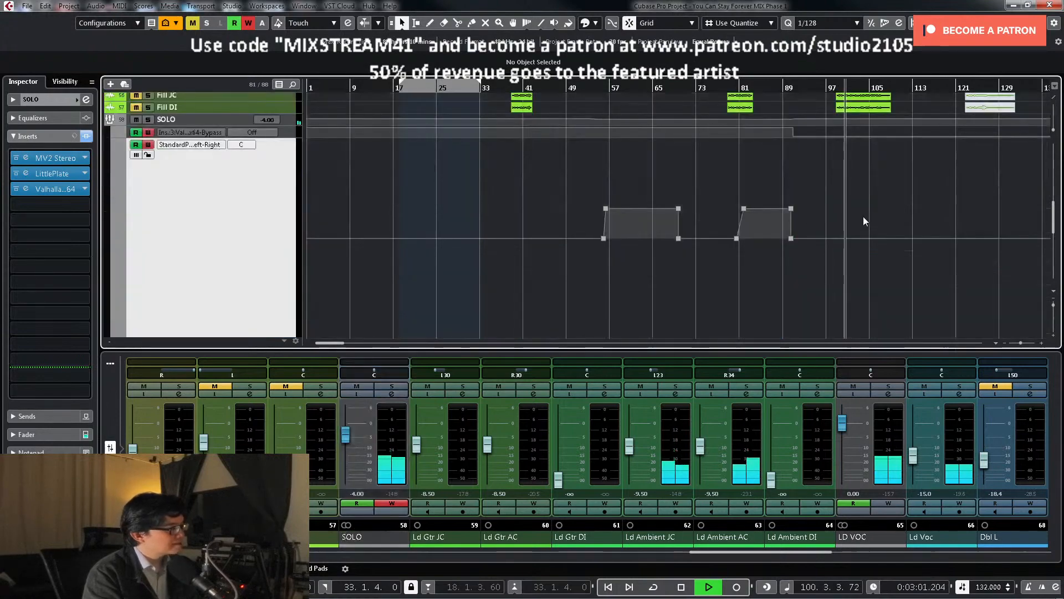
scroll(865, 221, "down", 4)
right_click(870, 160)
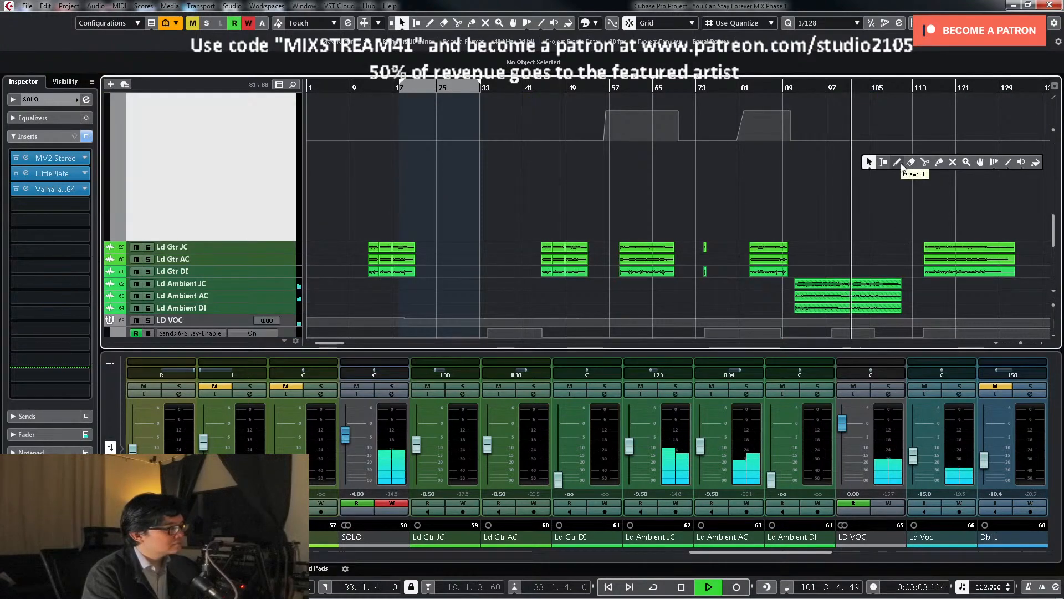
left_click(900, 164)
left_click(921, 116)
right_click(921, 116)
left_click(920, 116)
left_click(895, 118)
left_click(920, 115)
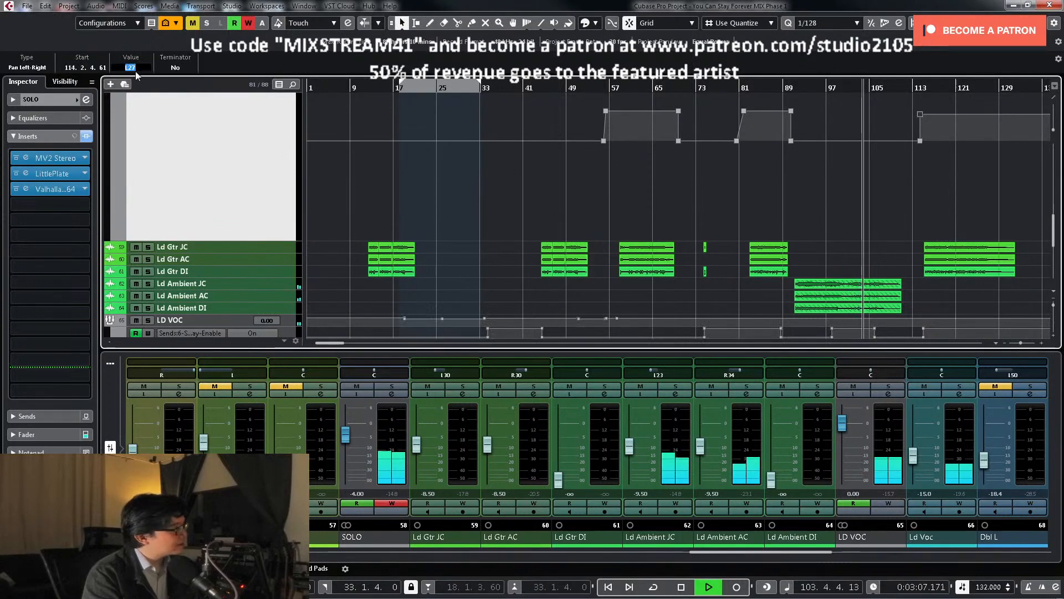
scroll(136, 70, "down", 3)
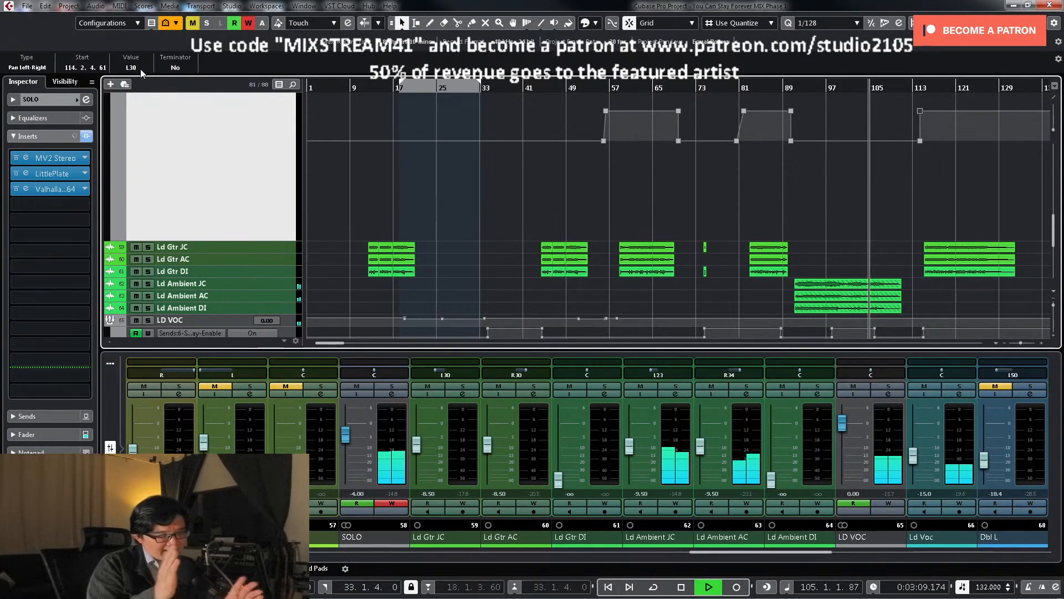
scroll(945, 205, "up", 4)
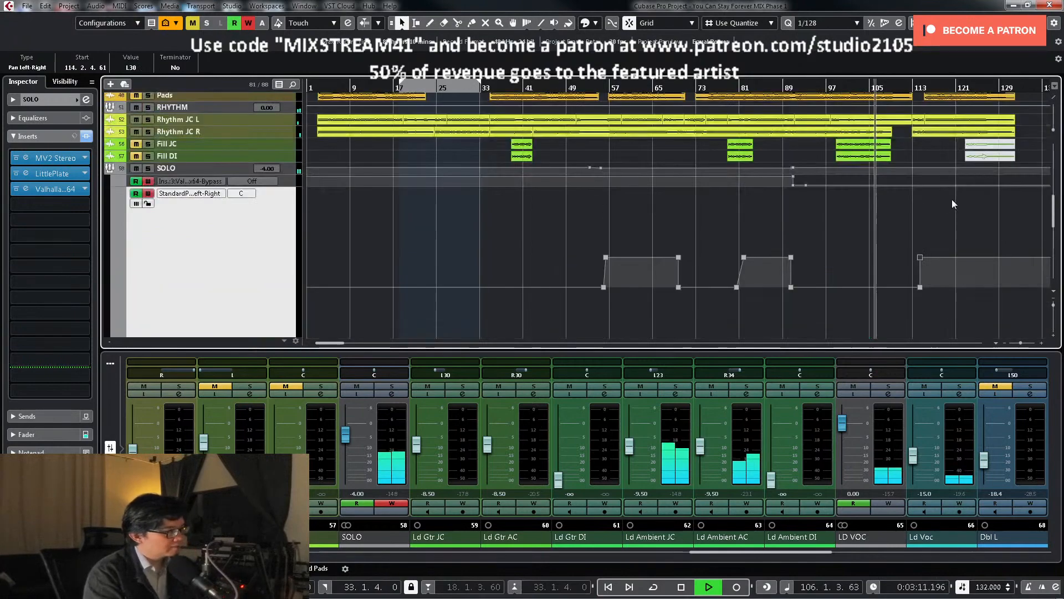
Step: Check the SOLO pan step by playing from about bar 113, and disable SOLO's automation writing with its enlarged pan lane collapsed
left_click(915, 88)
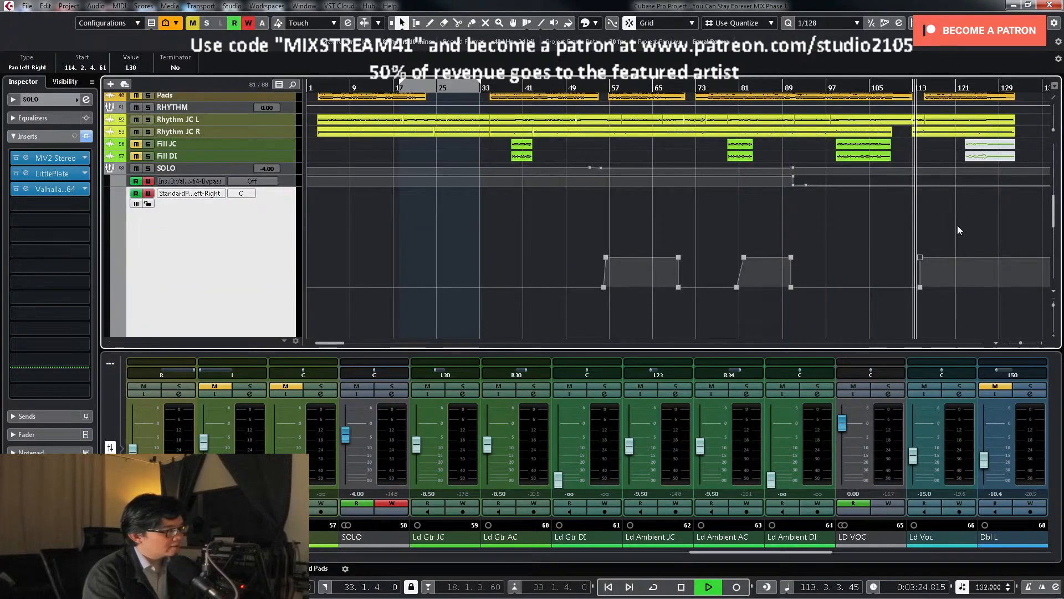
scroll(979, 214, "down", 4)
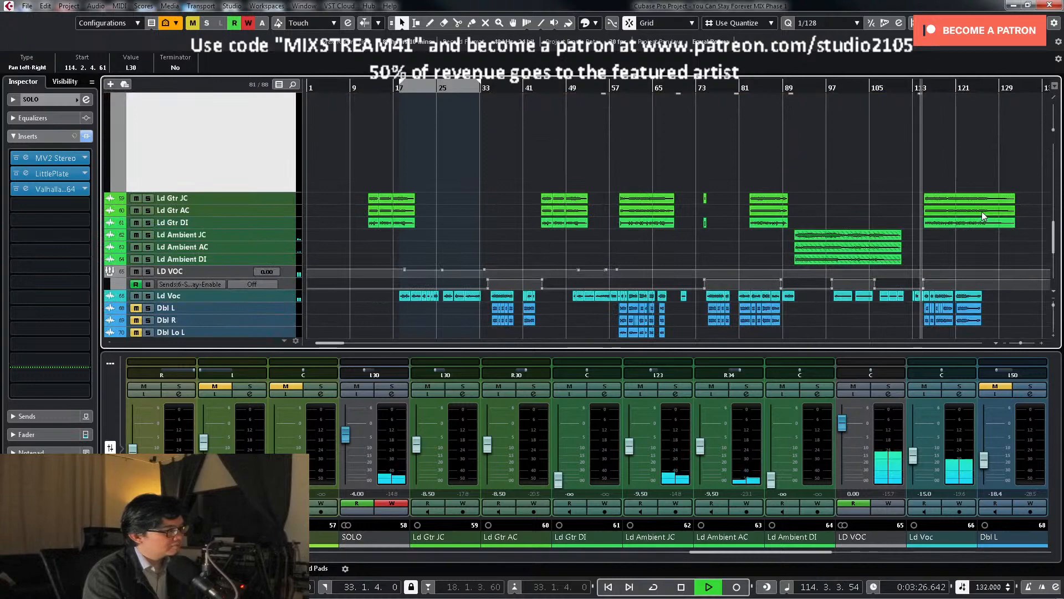
scroll(989, 210, "up", 4)
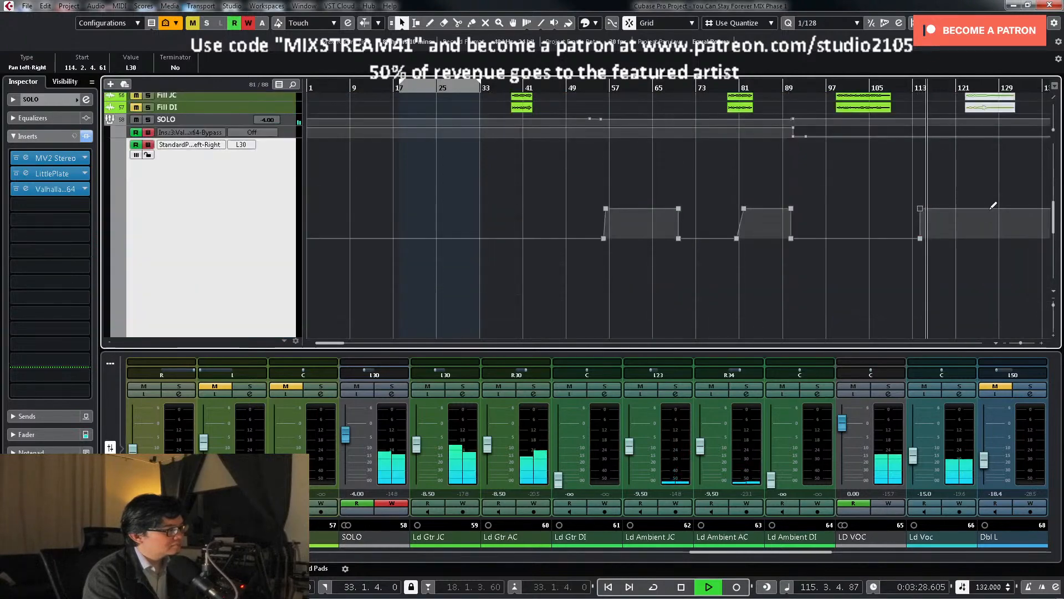
key("space")
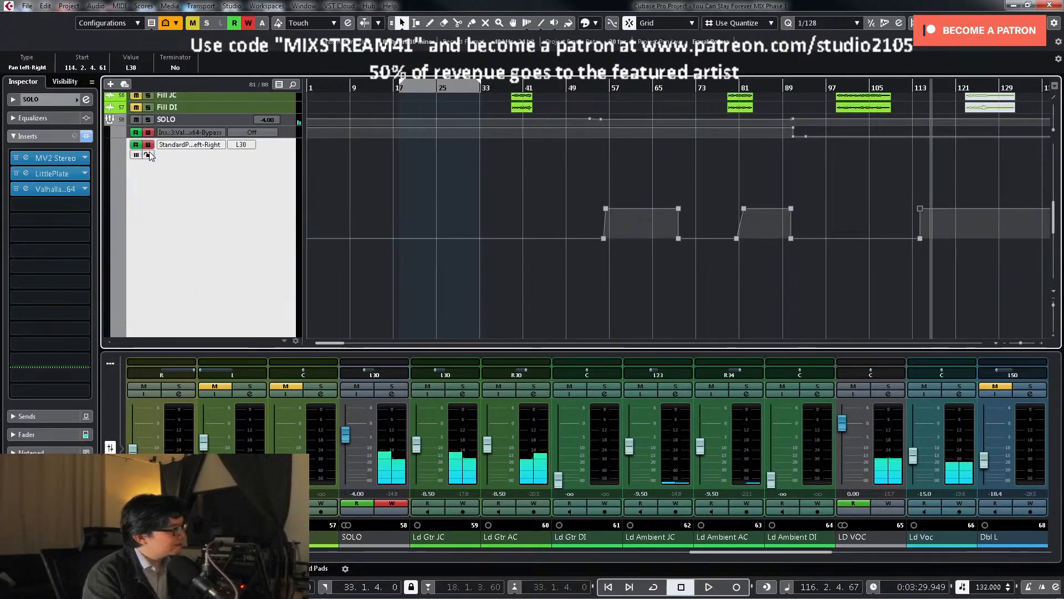
key("z")
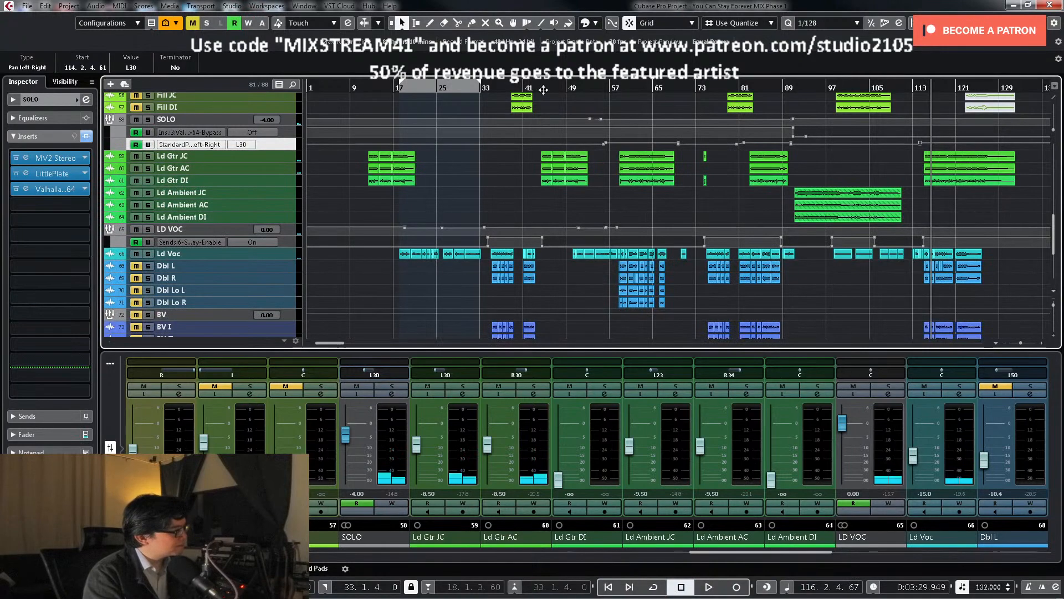
Step: Solo Dbl L and loop the first vocal double clips at about bar 35, with the Dbl L channel settings open
left_click(492, 87)
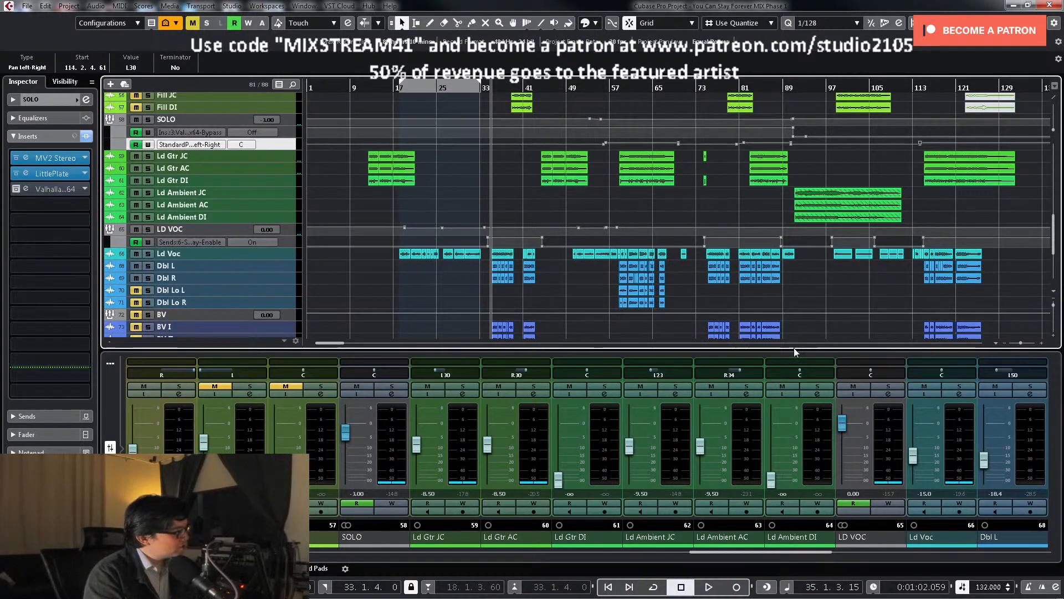
scroll(789, 557, "right", 3)
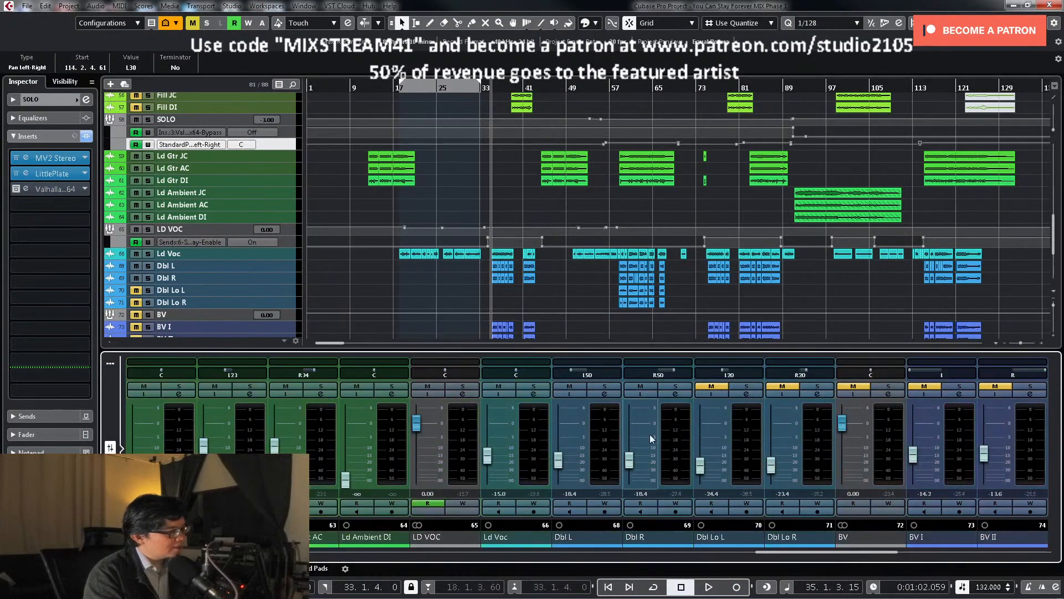
left_click(604, 394)
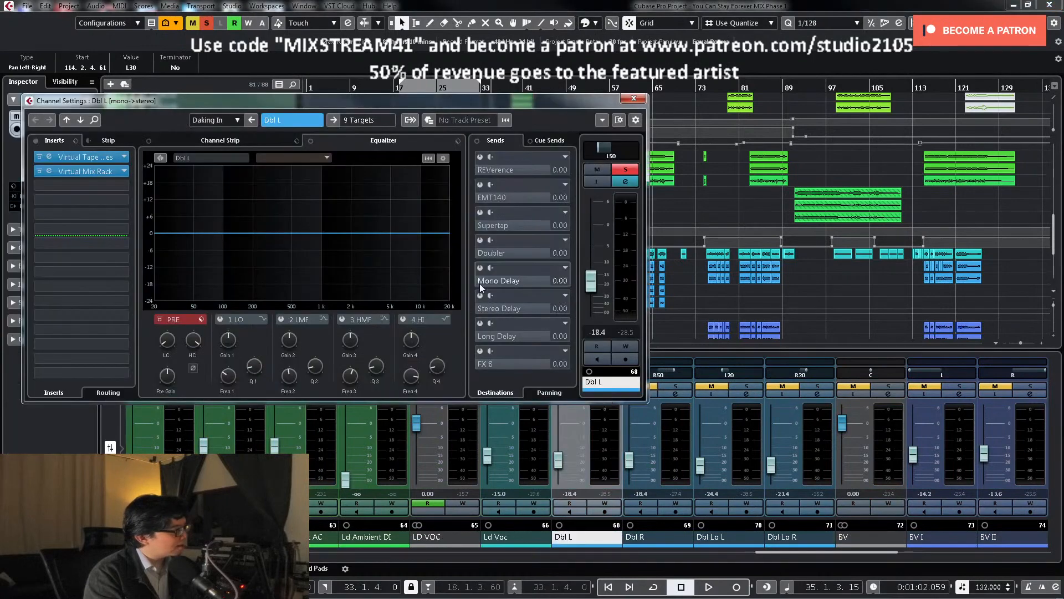
left_click(634, 99)
left_click_drag(470, 271, 511, 279)
key("shift+g")
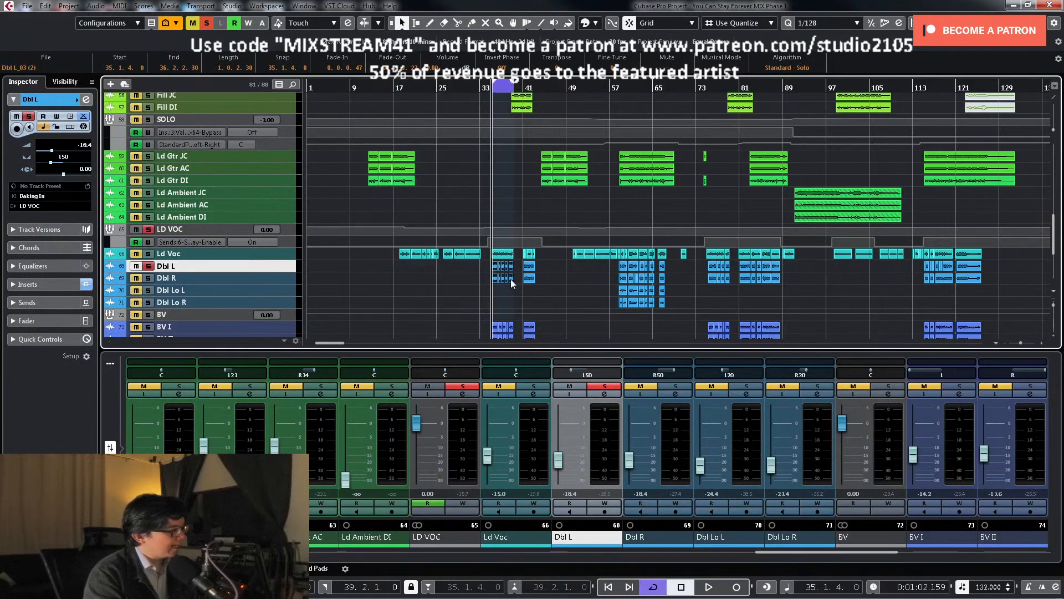
left_click(597, 396)
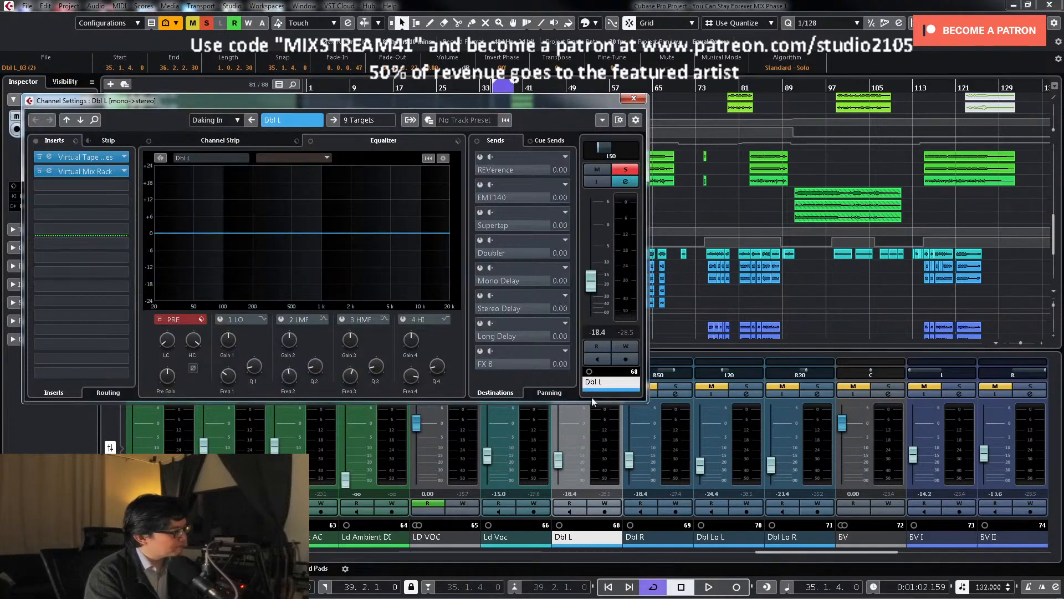
Step: Apply a low cut to Dbl L and centre its pan, with its 2 LMF EQ band enabled
left_click_drag(167, 339, 171, 308)
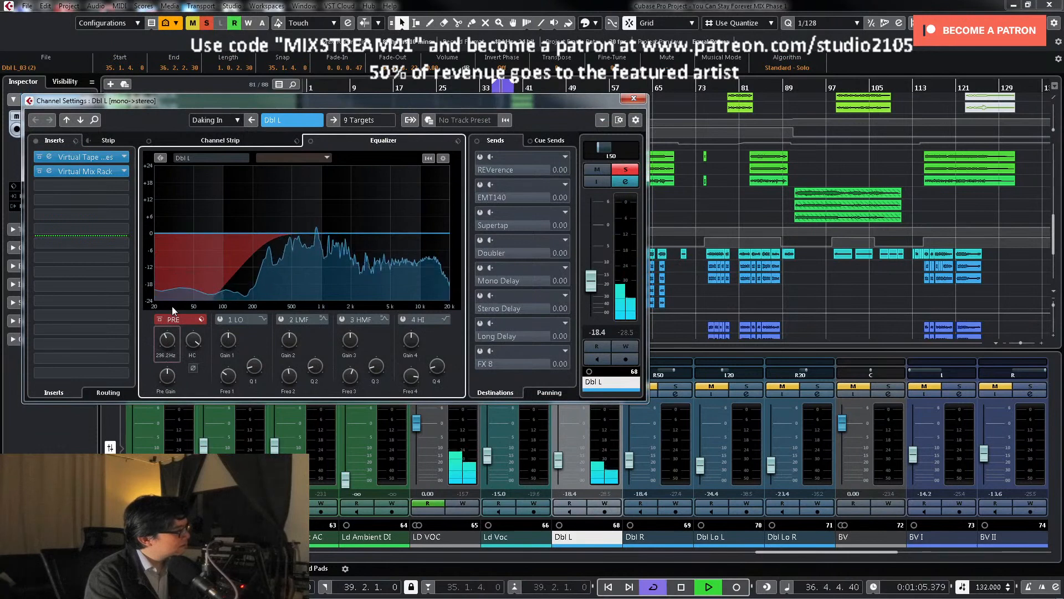
left_click(617, 147, "ctrl")
left_click(294, 337)
key("space")
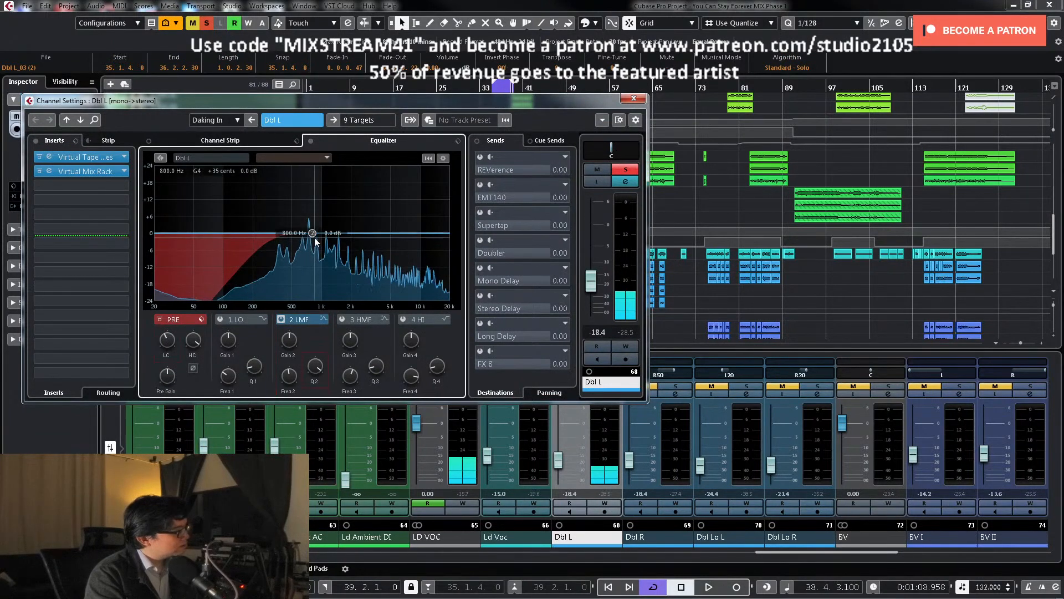
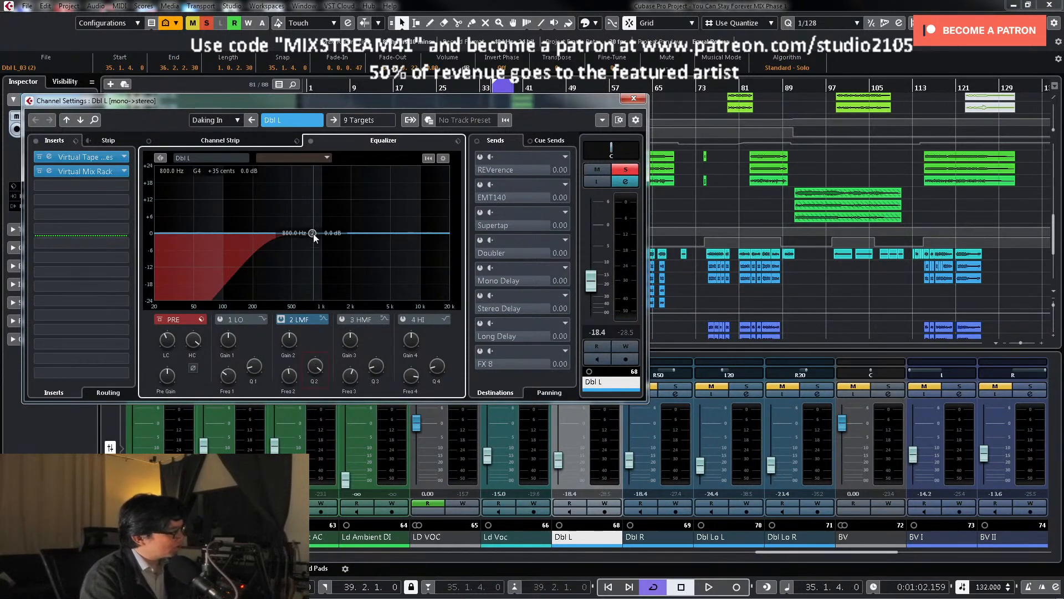
Step: Cut a narrow notch of about 5 dB near 900 Hz on Dbl L with the 2 LMF EQ band
key("space")
left_click_drag(313, 236, 318, 191)
key("space")
scroll(289, 344, "down", 10)
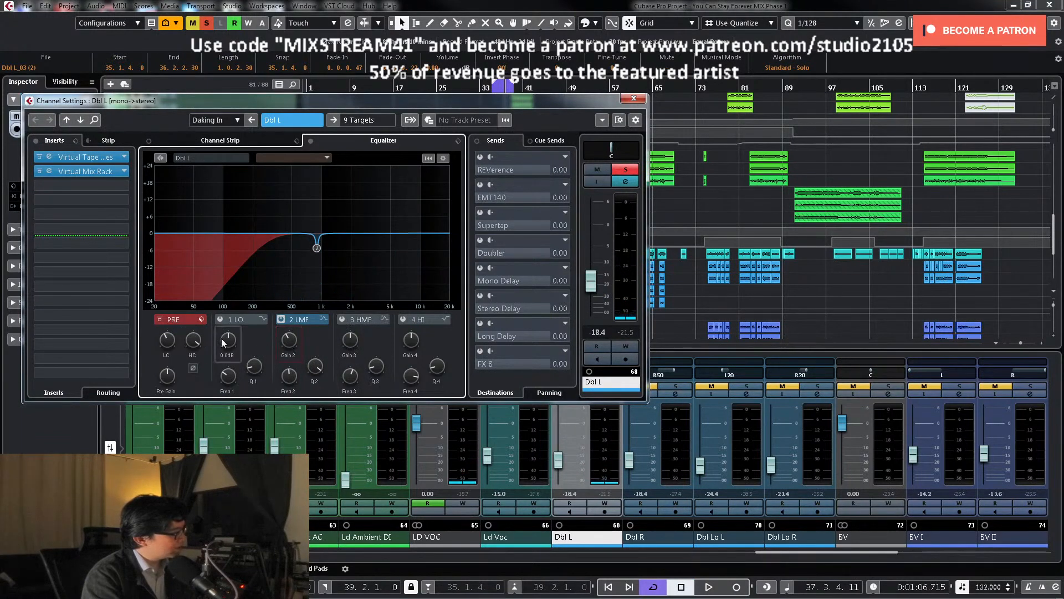
Step: Set Dbl L's high cut filter to 10000 Hz
left_click_drag(197, 348, 195, 355)
key("space")
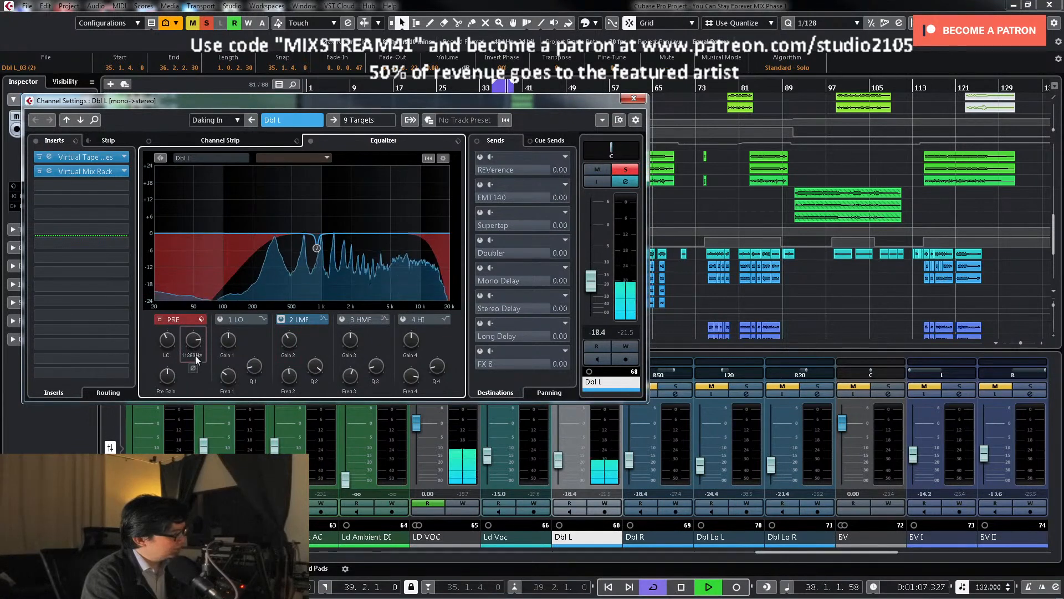
double_click(192, 356)
type("10000")
key("Return")
key("space")
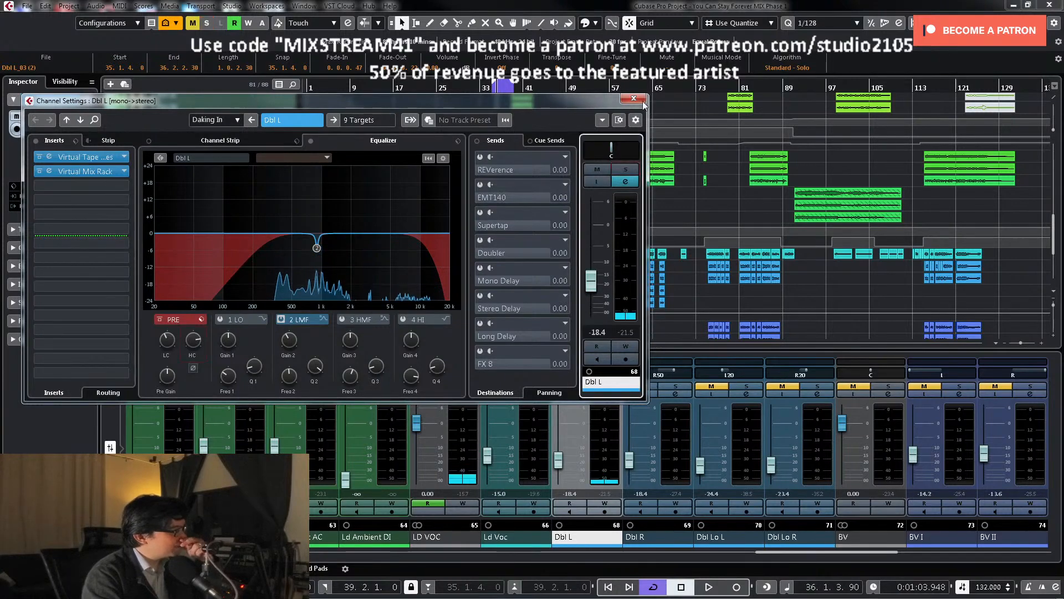
Step: Copy Dbl L's channel settings to Dbl R and pan the pair to L50 and R50
left_click(623, 185)
left_click_drag(612, 535, 651, 541)
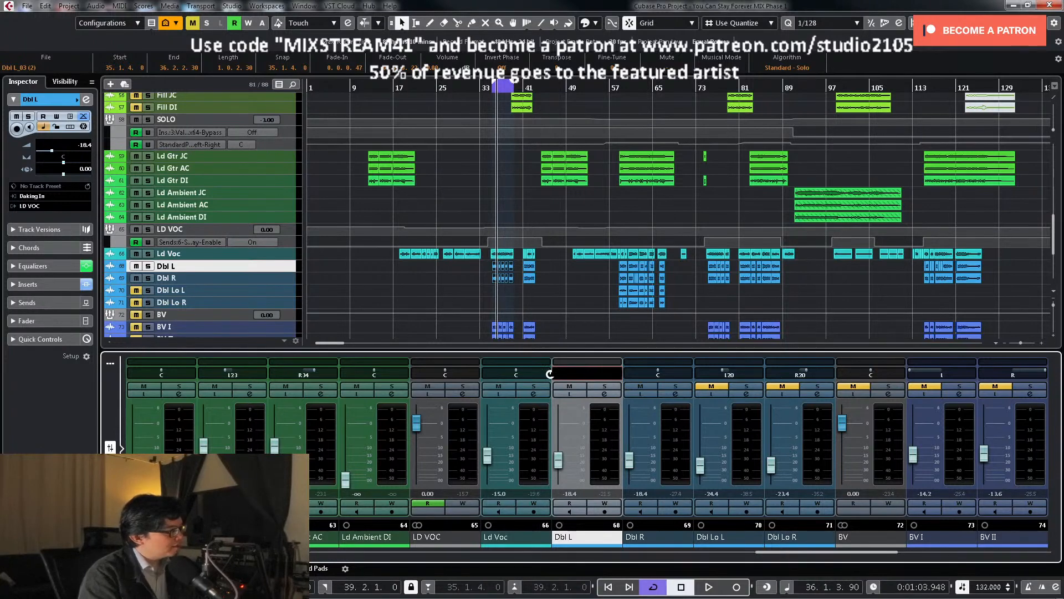
type("50")
key("Return")
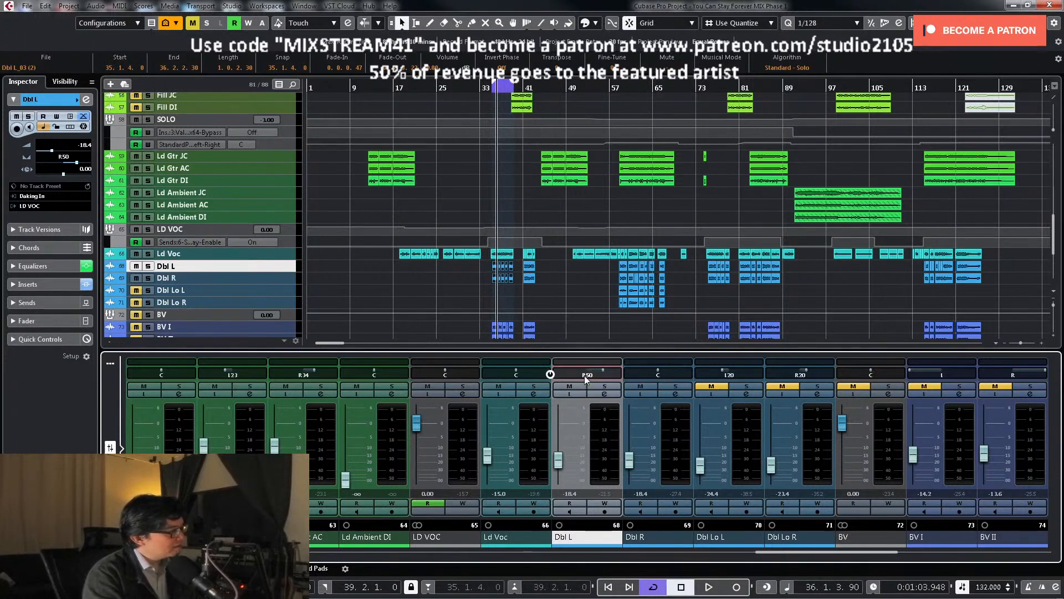
key("Return")
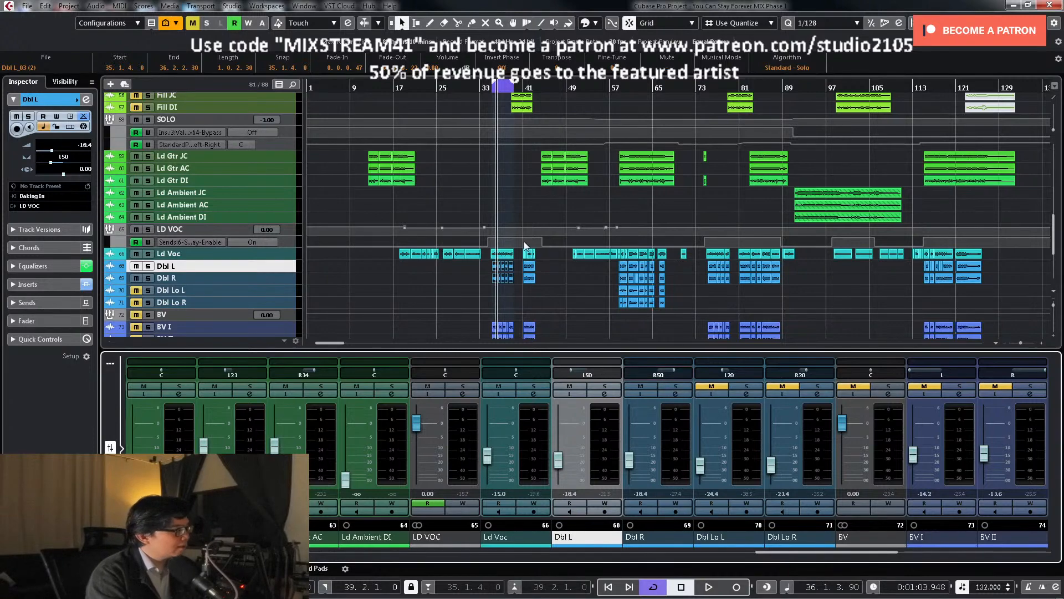
Step: Play the first doubled section from about bar 34 with looping off, and lower Dbl L and Dbl R to -21 dB
left_click(487, 88)
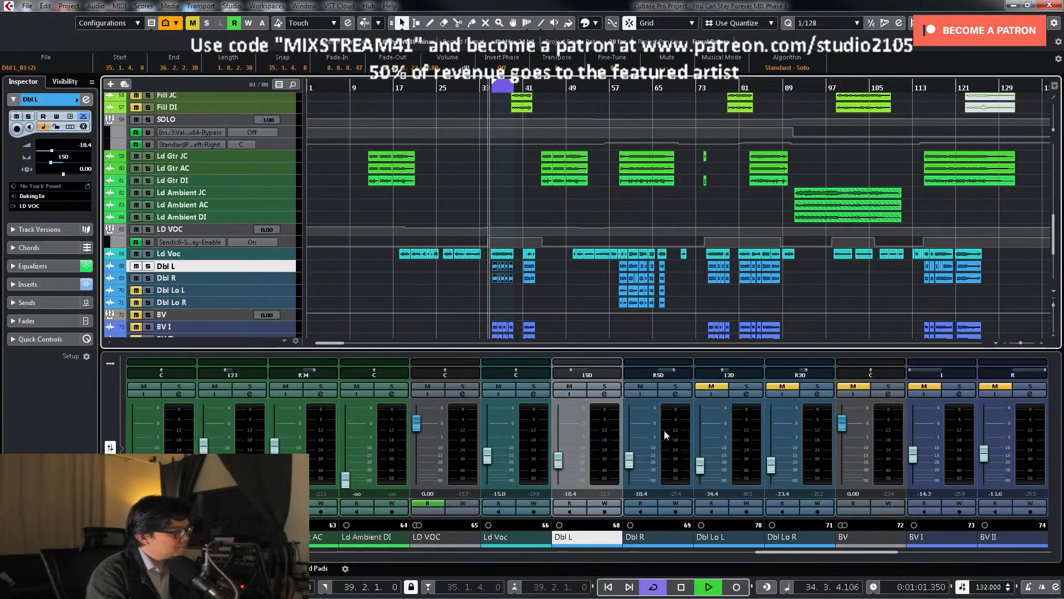
key("KP_Divide")
left_click(644, 465, "shift")
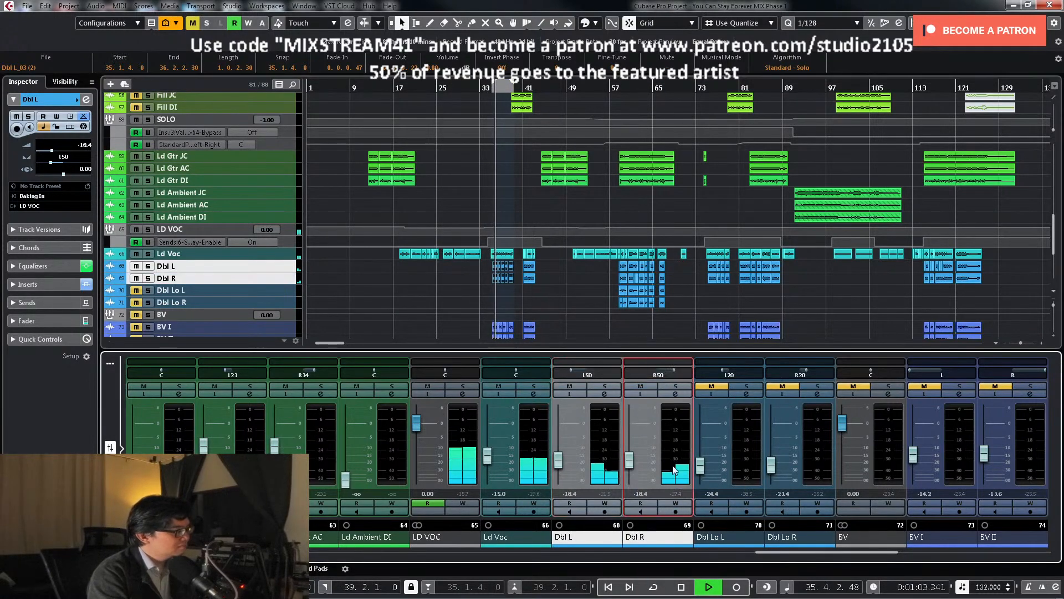
left_click_drag(558, 464, 565, 475)
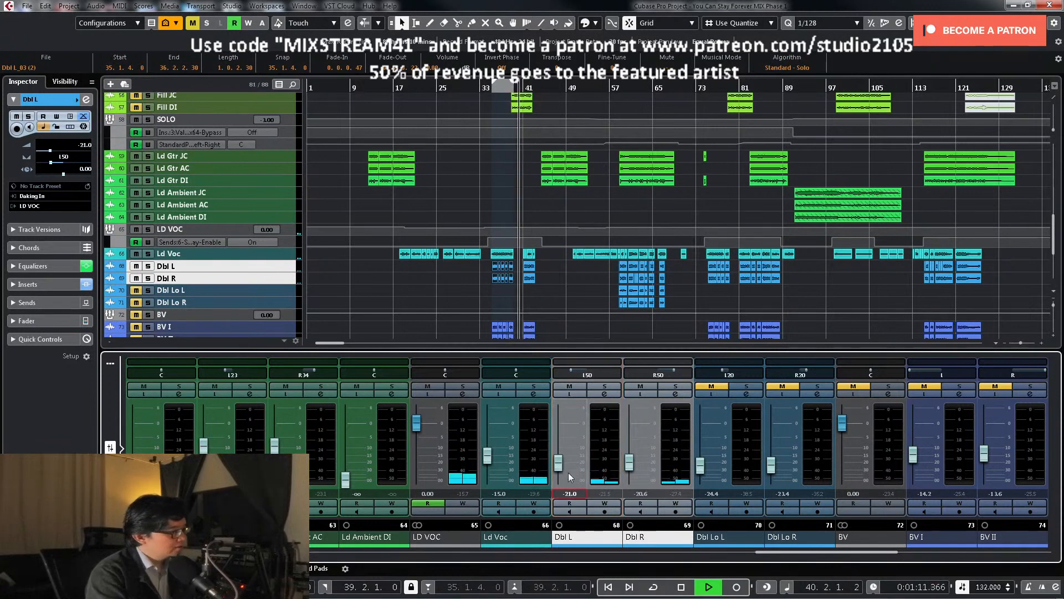
left_click(641, 492)
type("-21")
key("Return")
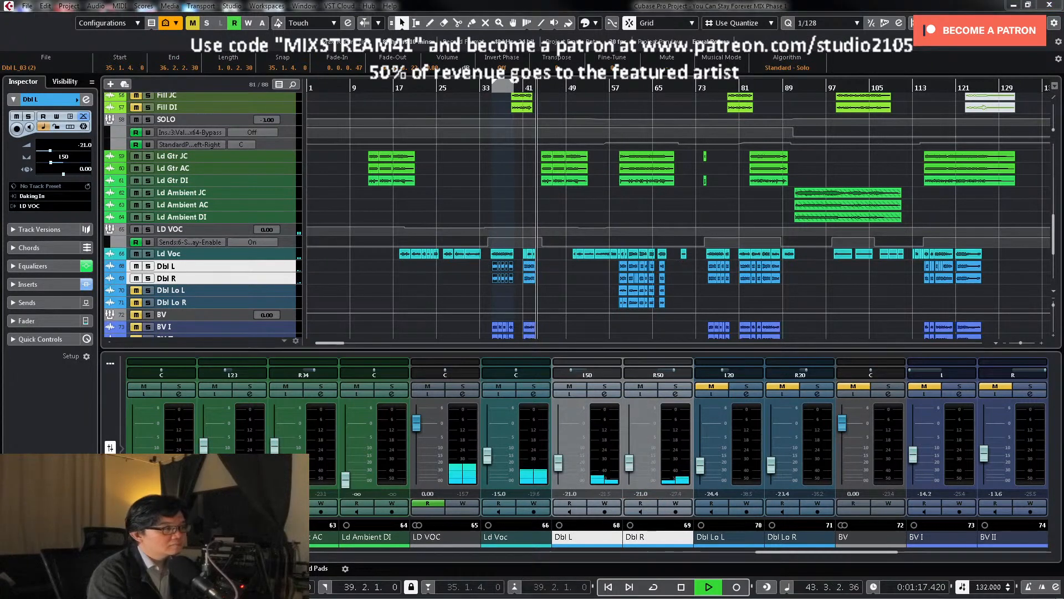
key("space")
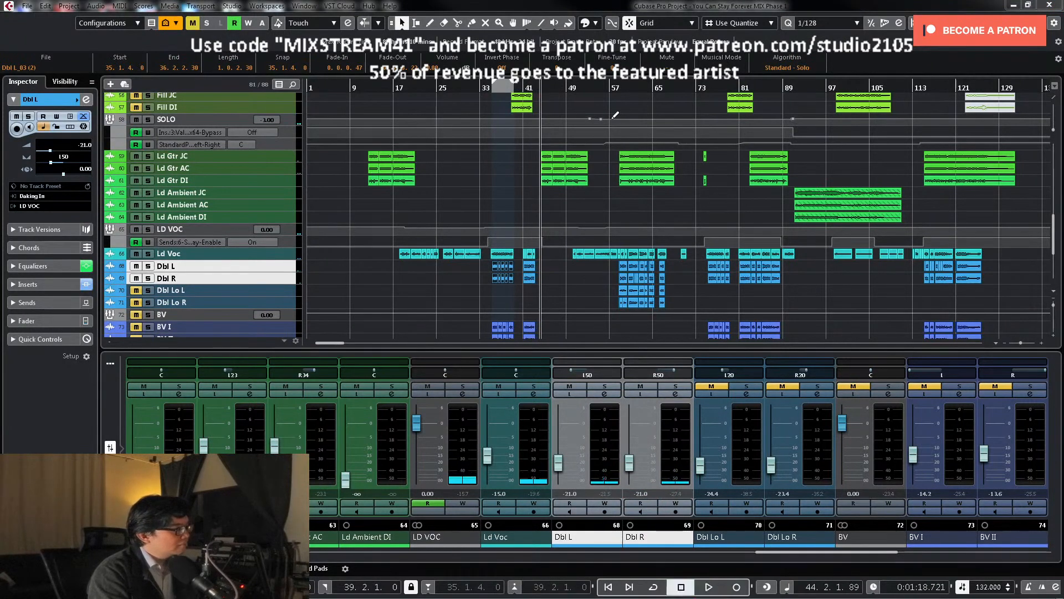
Step: Audition the vocal doubles from about bar 57, unmute Dbl Lo L and Dbl Lo R, and select both tracks
left_click(612, 86)
key("space")
scroll(701, 245, "down", 2)
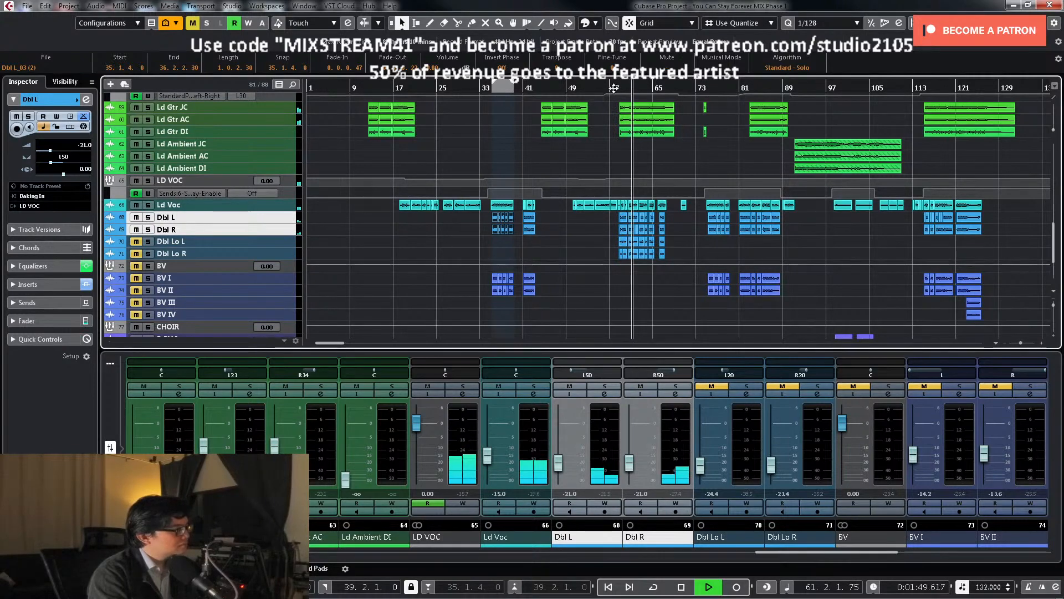
key("space")
left_click(616, 87)
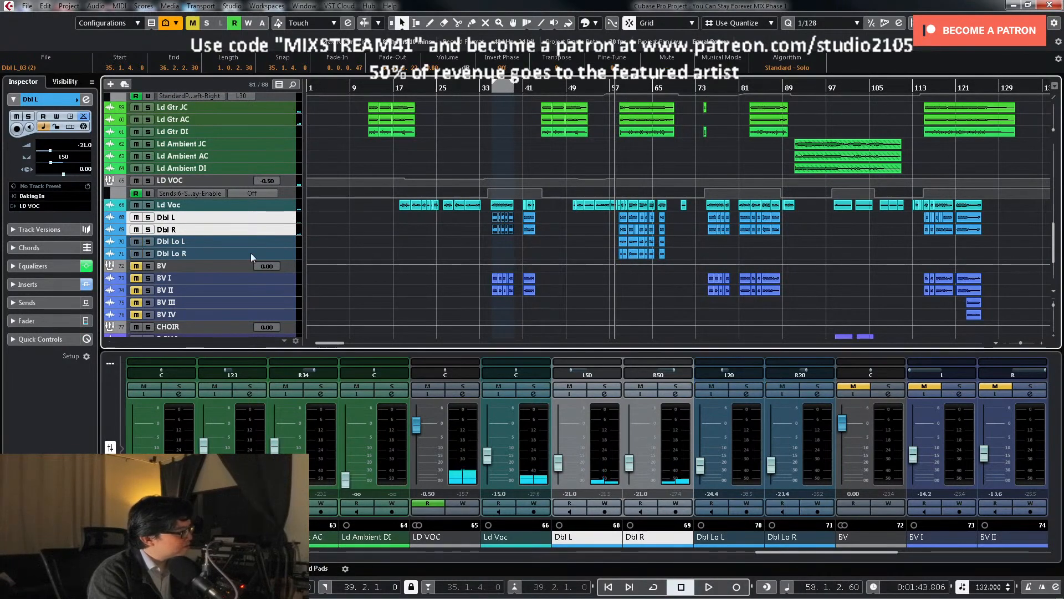
left_click(251, 255)
left_click(251, 242, "shift")
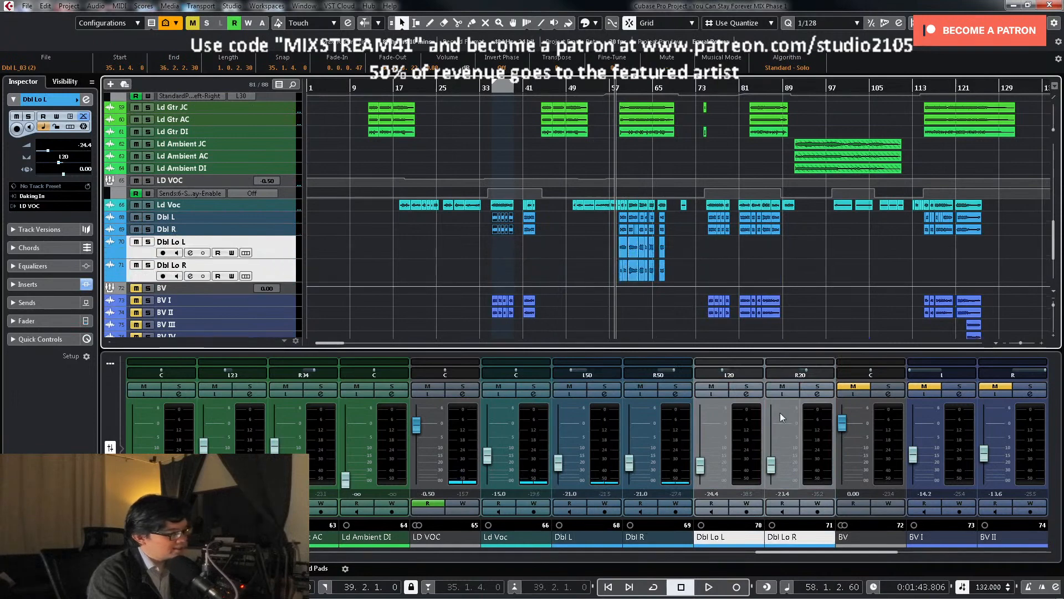
Step: Solo Dbl Lo L and filter it during playback with a low cut and a high cut at around 10 kHz
left_click(746, 387)
left_click(746, 394)
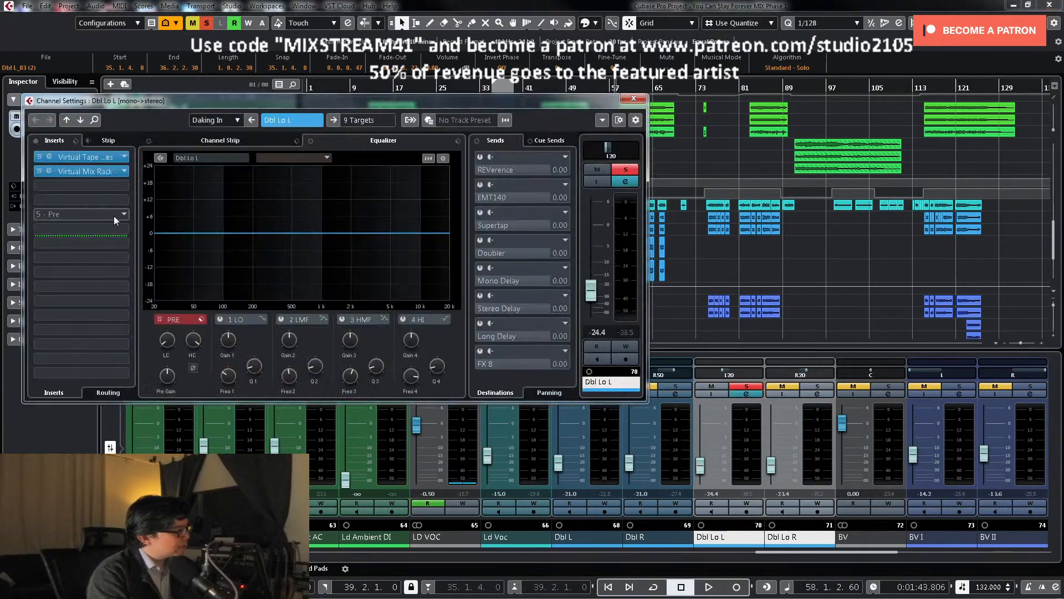
key("space")
left_click(165, 340)
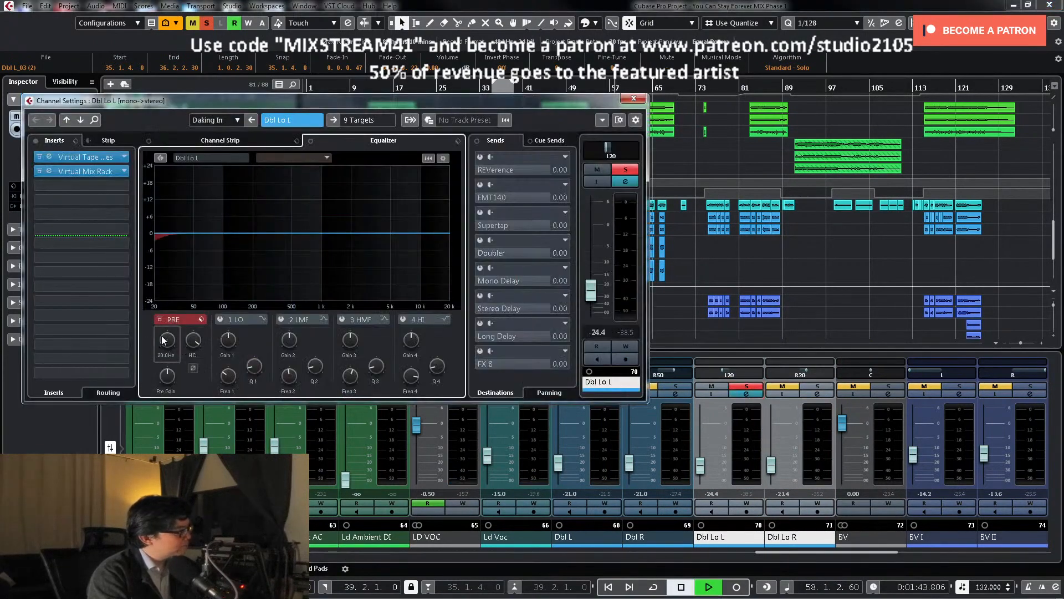
left_click_drag(166, 321, 168, 316)
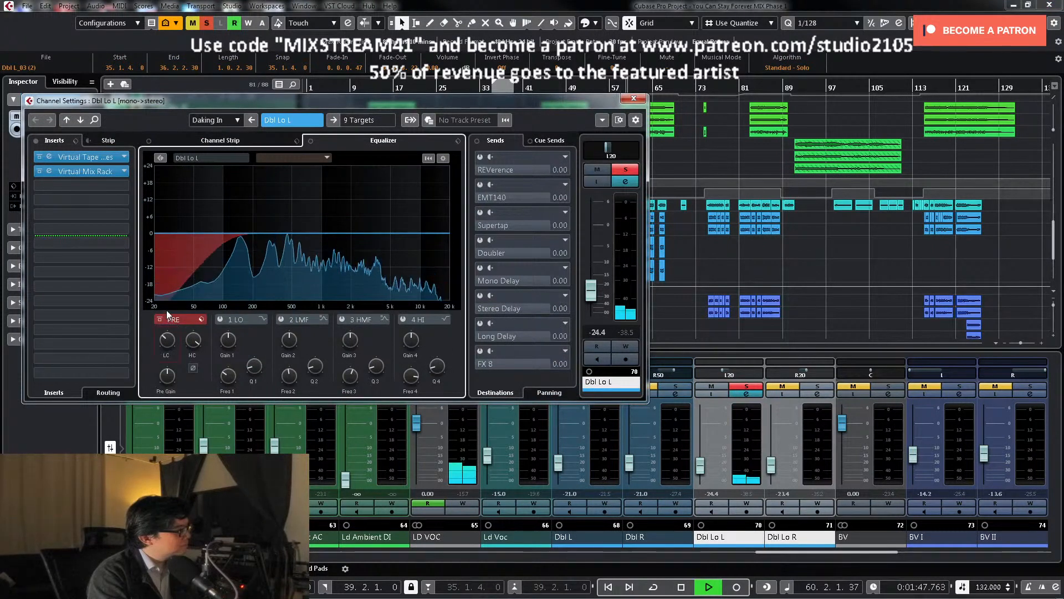
left_click(194, 347)
left_click_drag(194, 349, 195, 368)
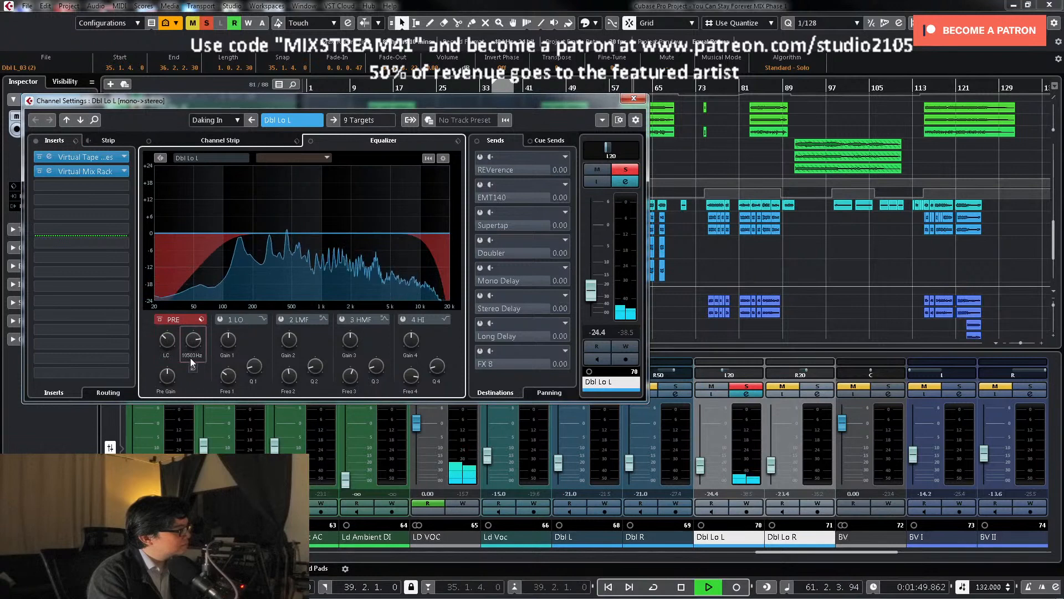
Step: Enable Dbl Lo L's 2 LMF EQ band with Q 12 and use it for a narrow midrange cut
left_click(281, 319)
left_click_drag(315, 366, 340, 272)
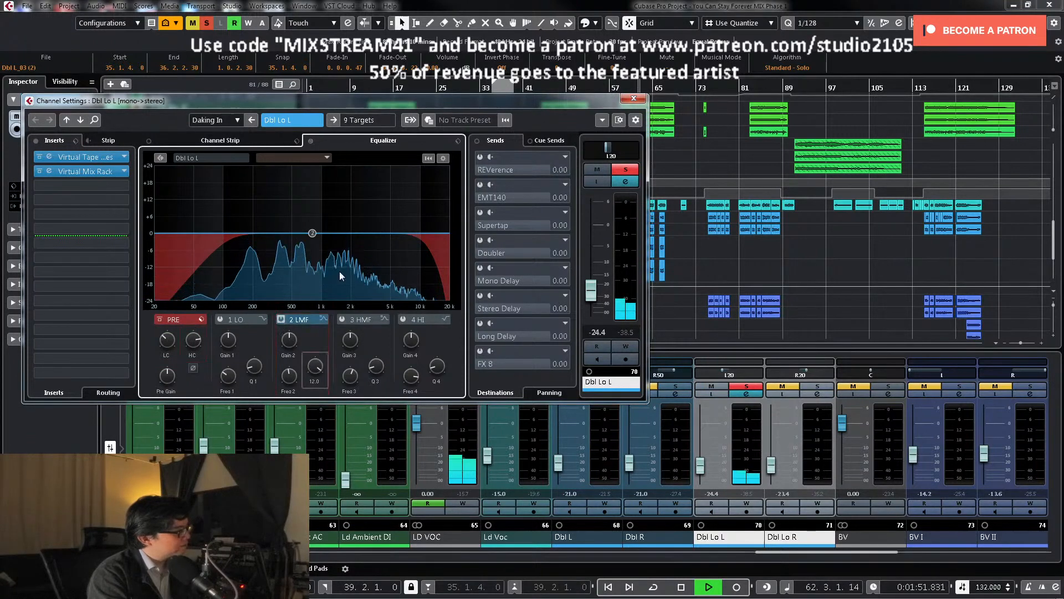
mouse_move(310, 235)
left_mouse_down()
mouse_move(311, 211)
mouse_move(312, 241)
left_mouse_up()
key("space")
left_click(634, 99)
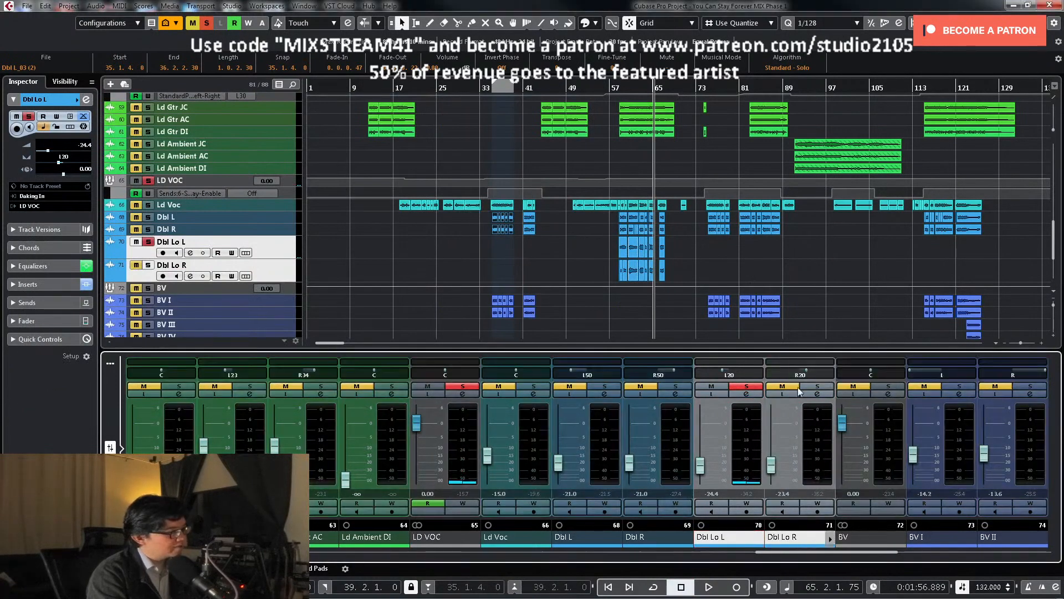
Step: Copy Dbl Lo L's channel settings to Dbl Lo R and pan Dbl Lo R to R20, with Dbl Lo L unsoloed
left_click(747, 386)
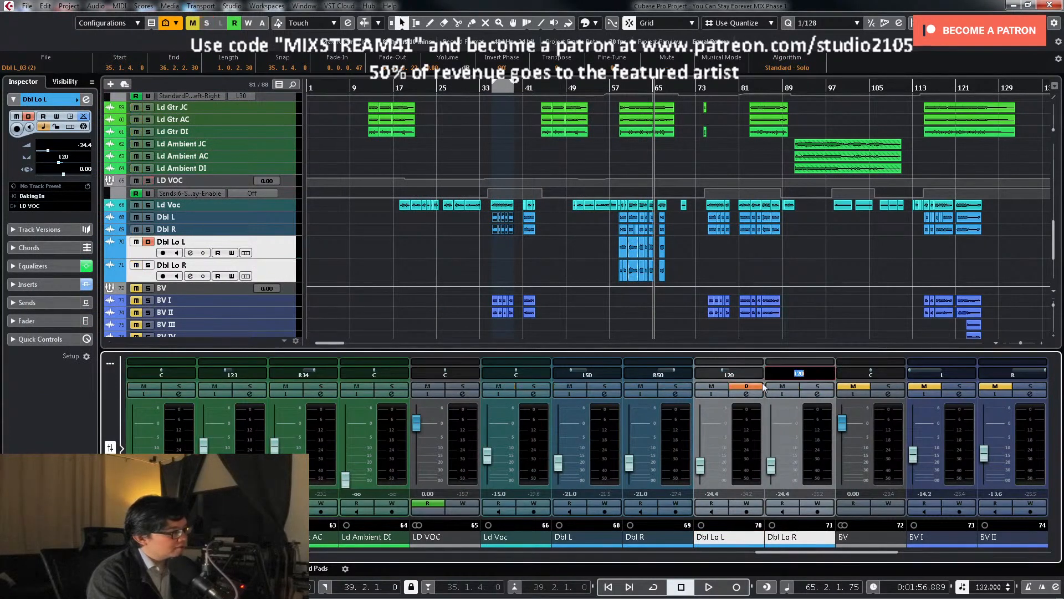
type("2")
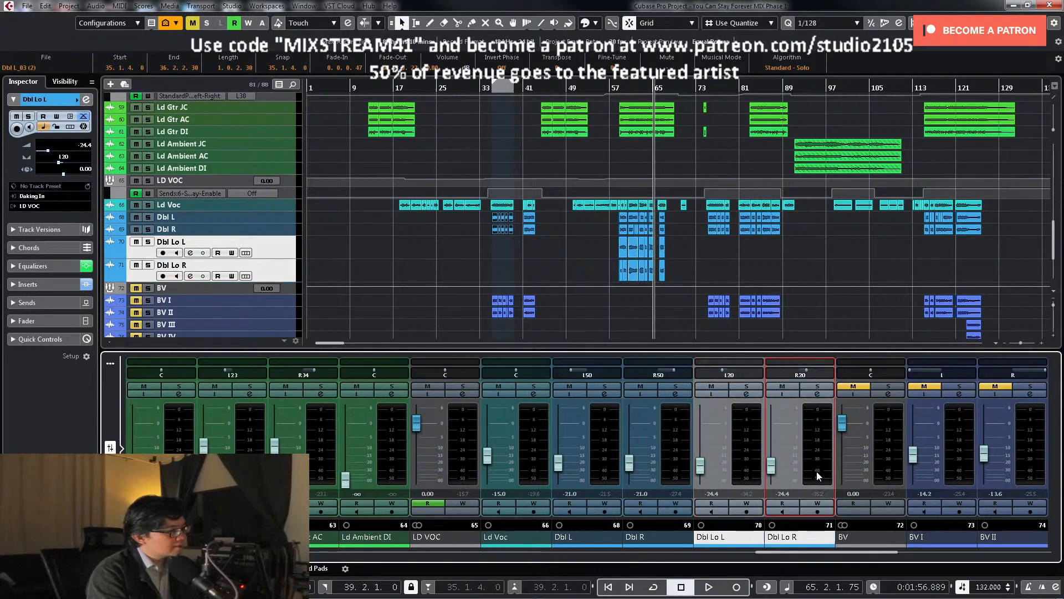
Step: Link Dbl Lo L with Dbl Lo R and Dbl L with Dbl R as two separate link groups using the default link options
right_click(748, 475)
left_click(792, 245)
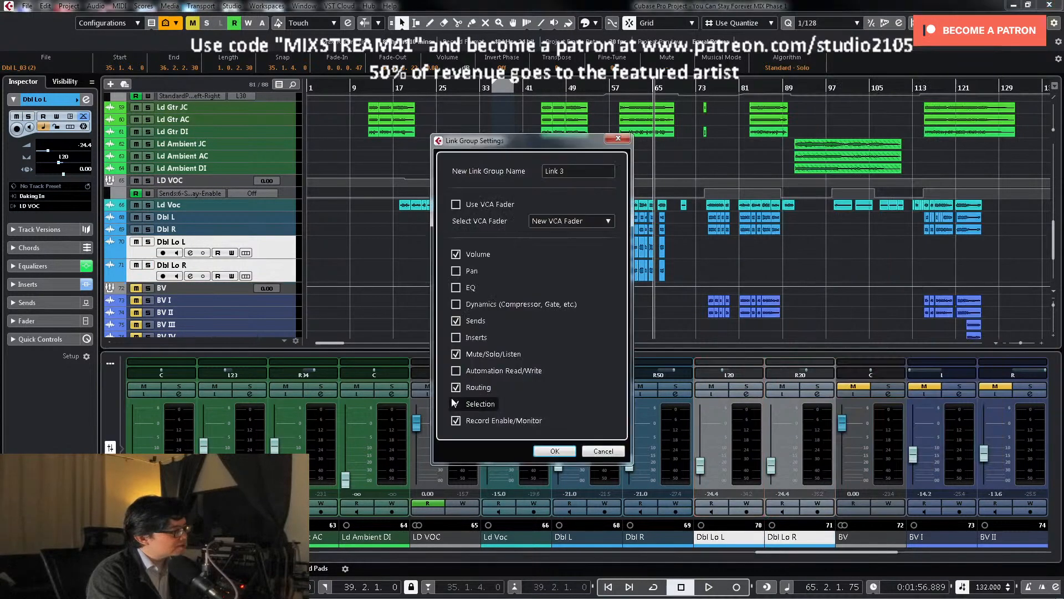
left_click(549, 452)
left_click(607, 461)
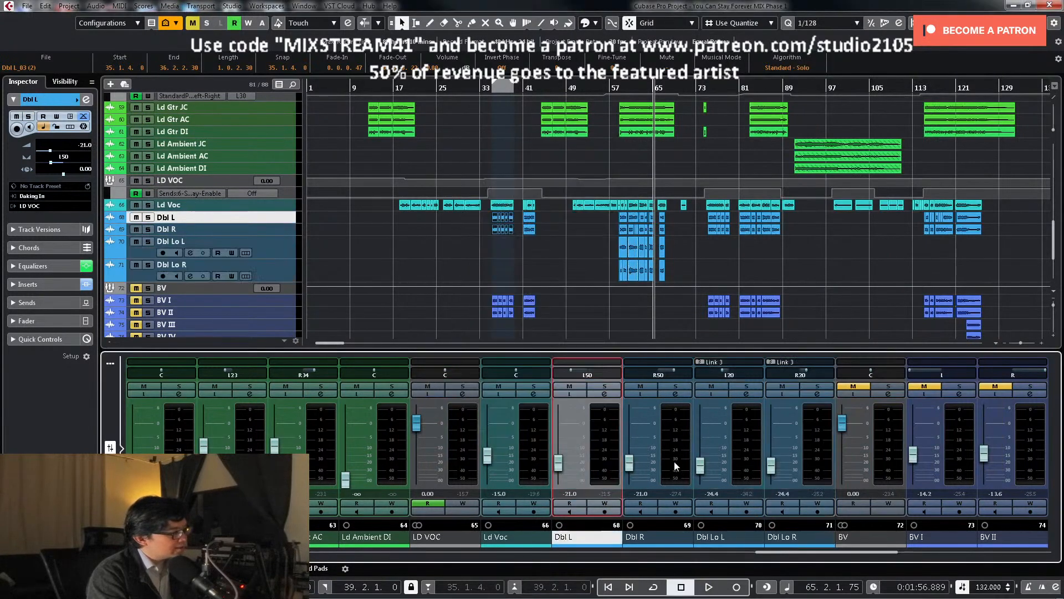
left_click(674, 461, "ctrl")
right_click(600, 464)
left_click(665, 238)
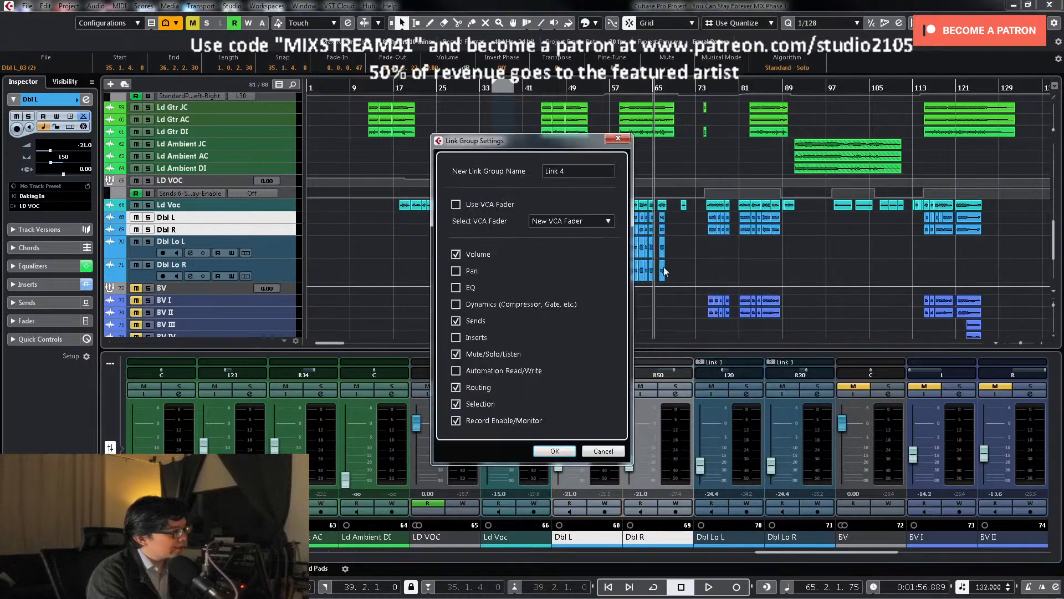
left_click(556, 450)
Step: Play the song from about bar 57 and set the linked Dbl Lo L and Dbl Lo R level to -16 dB
left_click(624, 91)
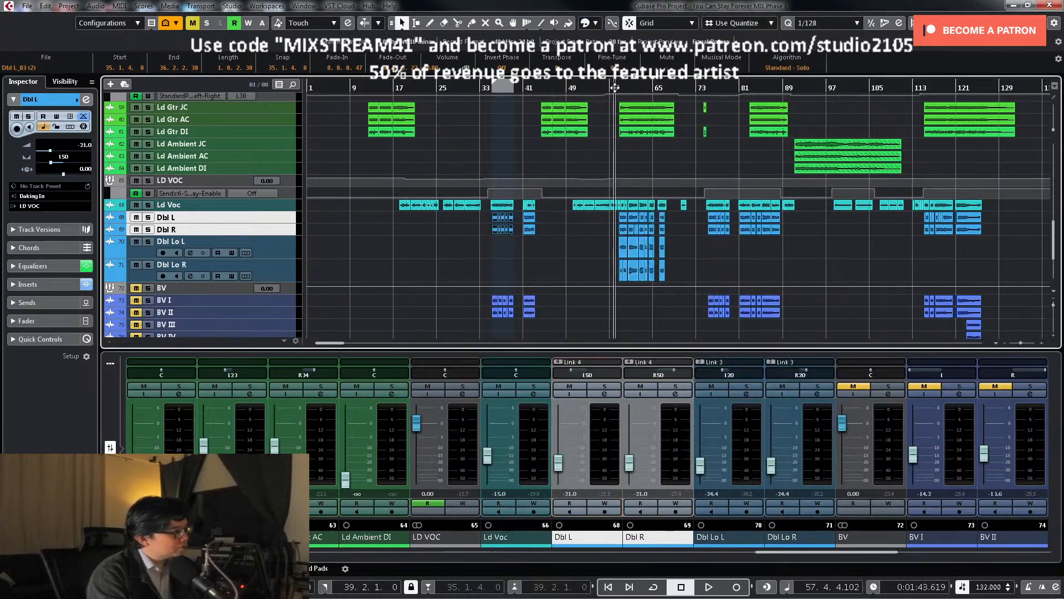
key("space")
left_click_drag(704, 467, 700, 459)
left_click(711, 493)
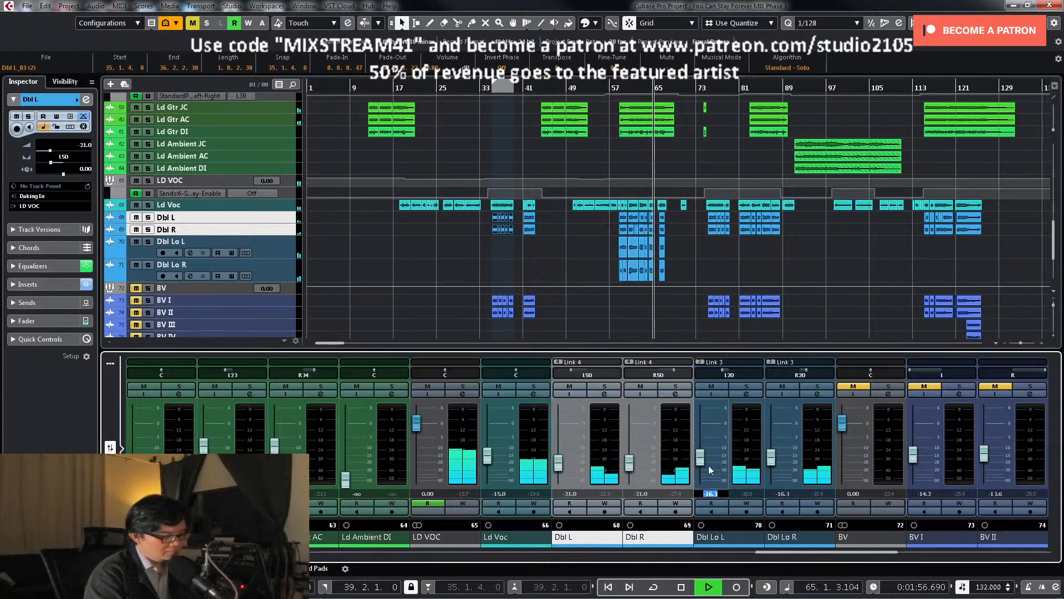
type("-16")
key("Return")
key("space")
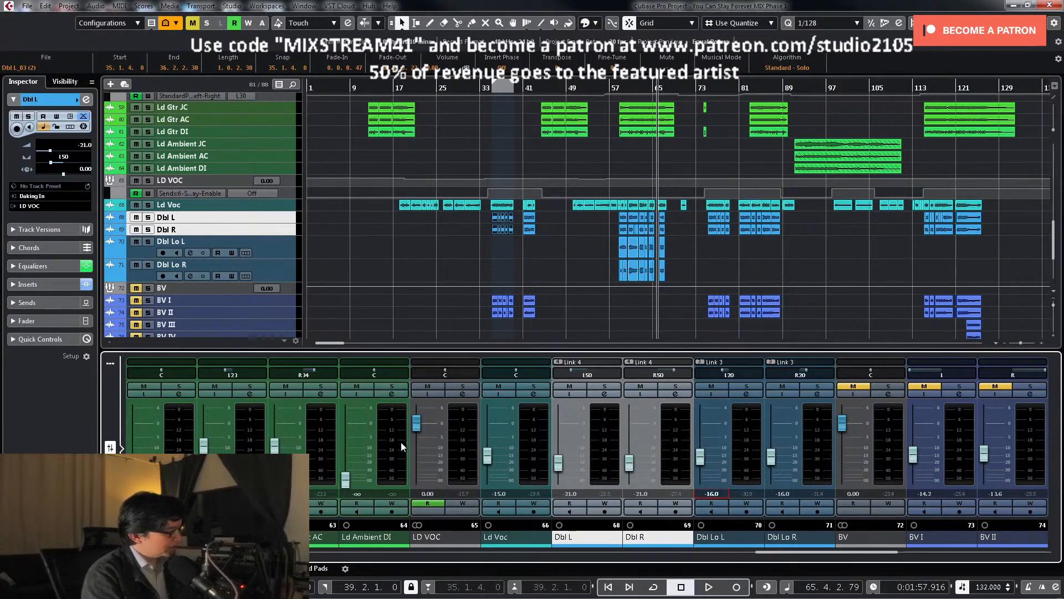
Step: Unmute the BV group and tracks BV I to BV IV, select BV I and BV II, and place the cursor near bar 33
left_click(282, 265)
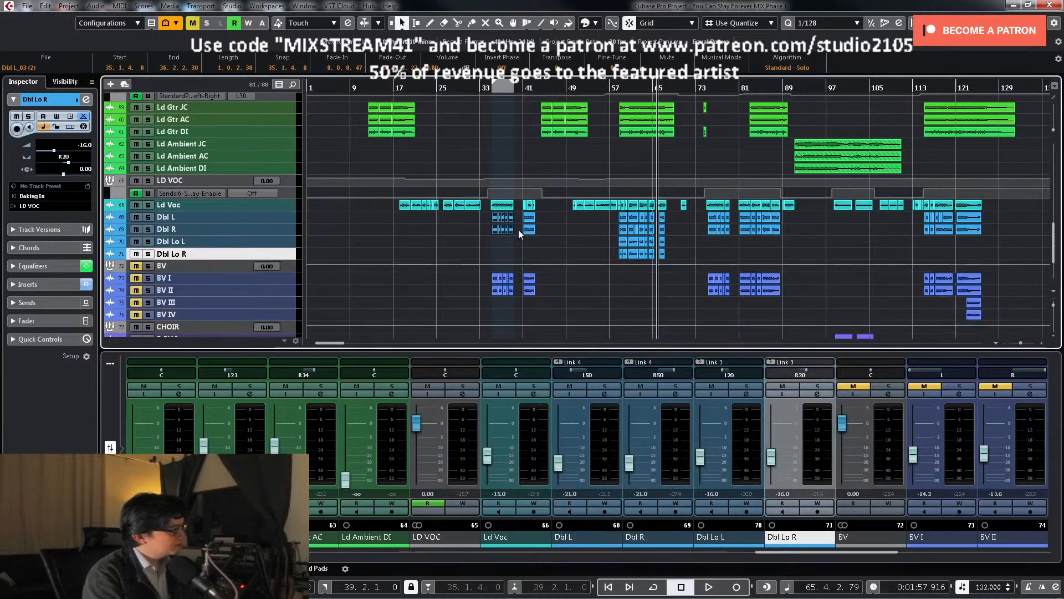
scroll(600, 255, "up", 2)
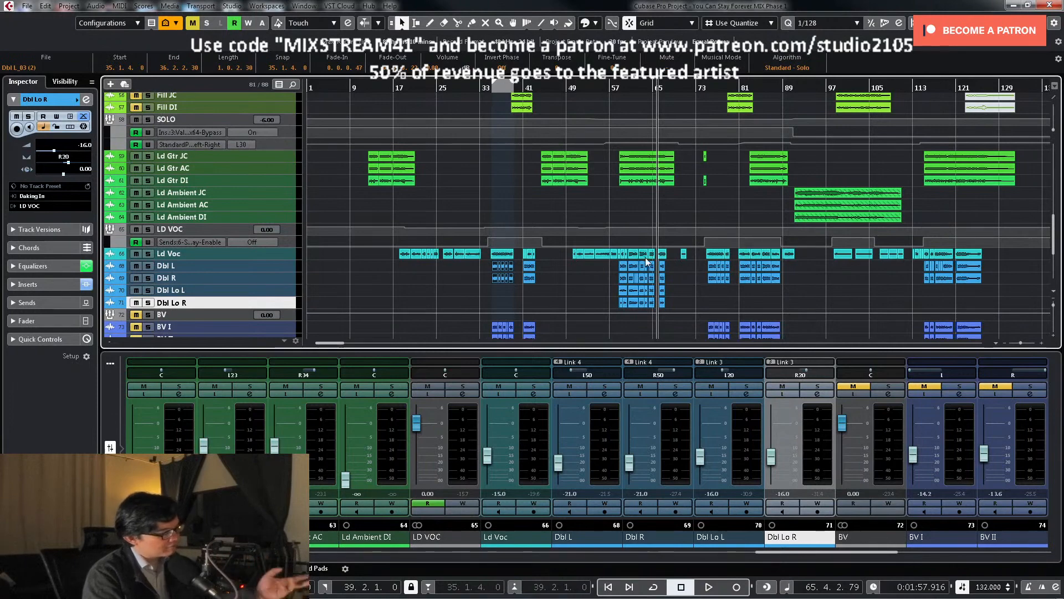
scroll(646, 262, "down", 3)
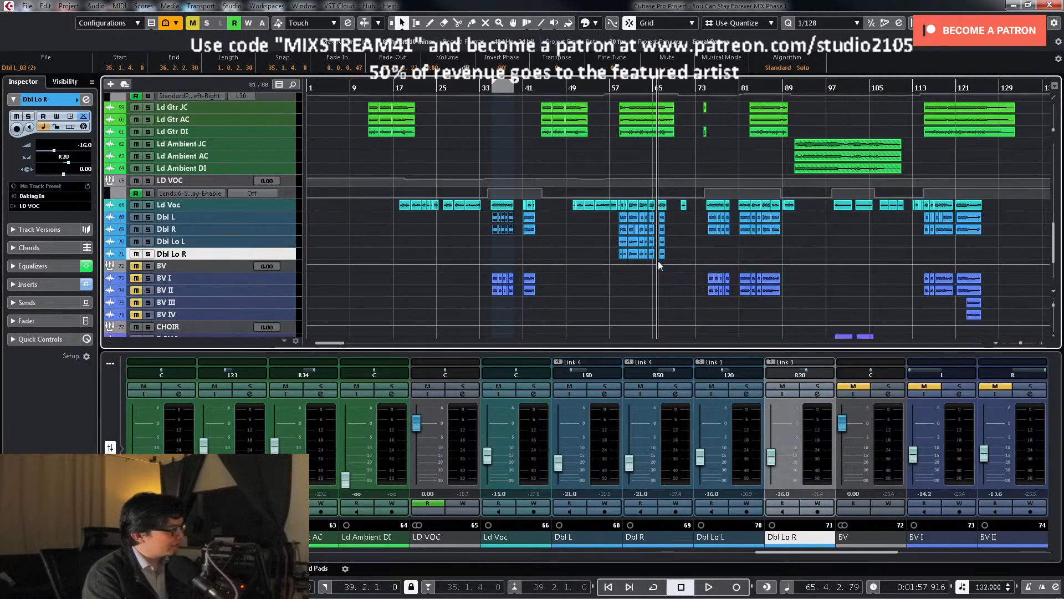
left_click(485, 89)
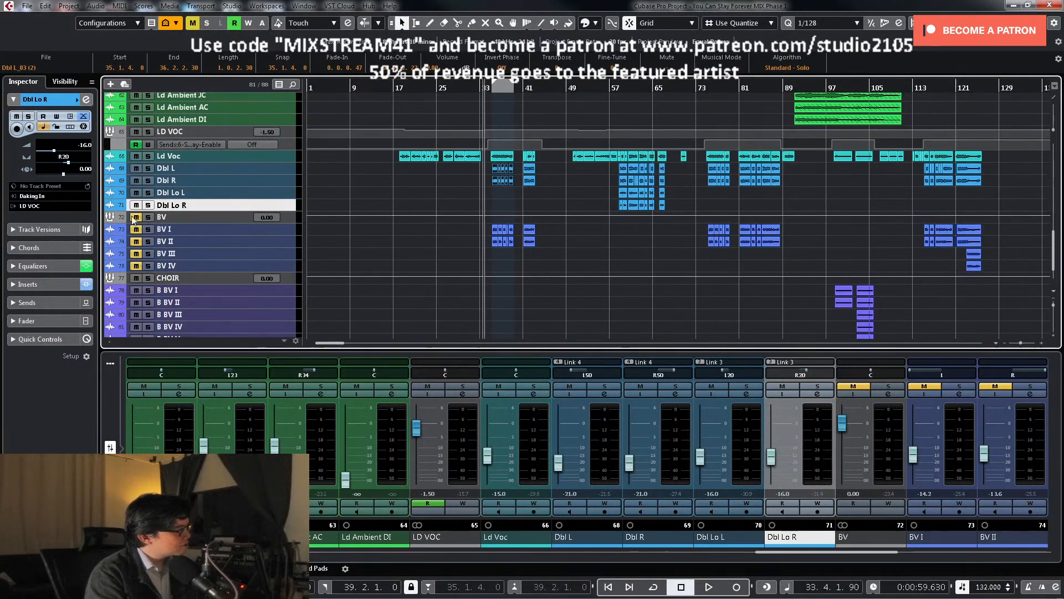
left_click(286, 244)
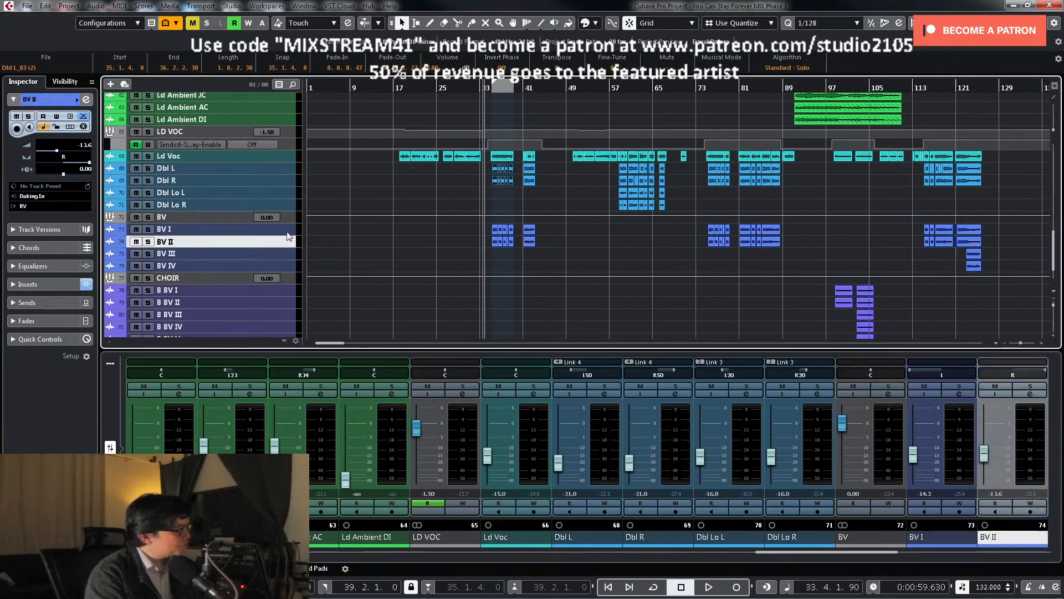
key("shift+Up")
left_click_drag(285, 235, 285, 257)
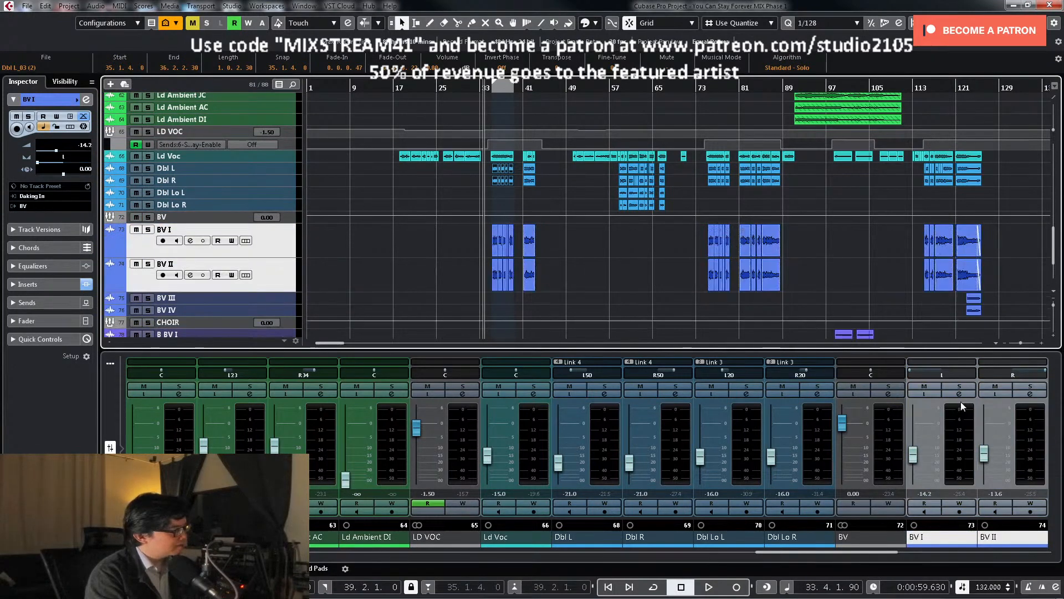
mouse_move(1049, 596)
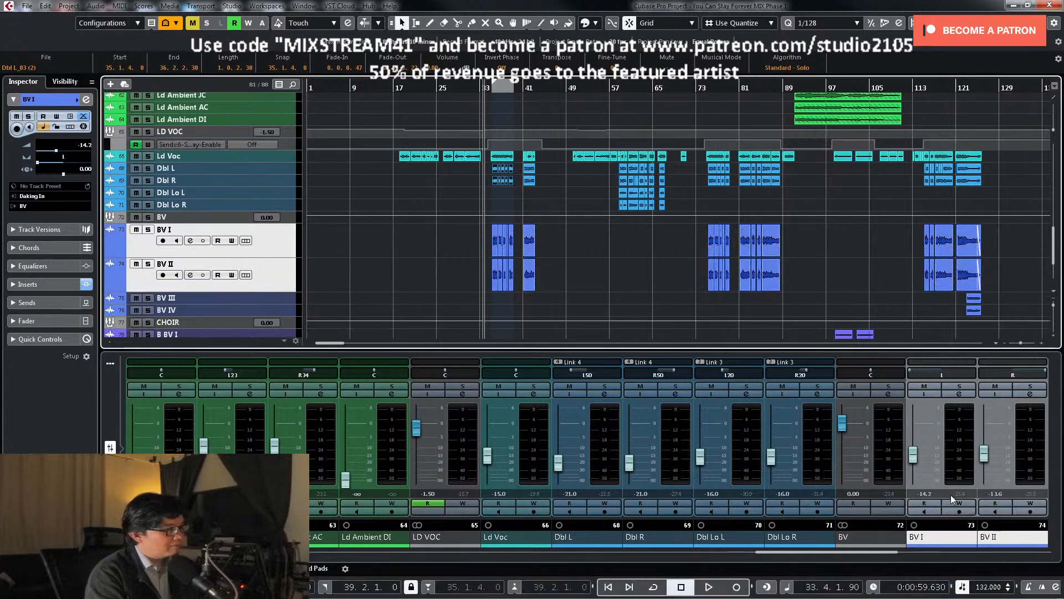
Step: Solo BV I and play it from about bar 35 with its channel settings open
left_click(959, 394)
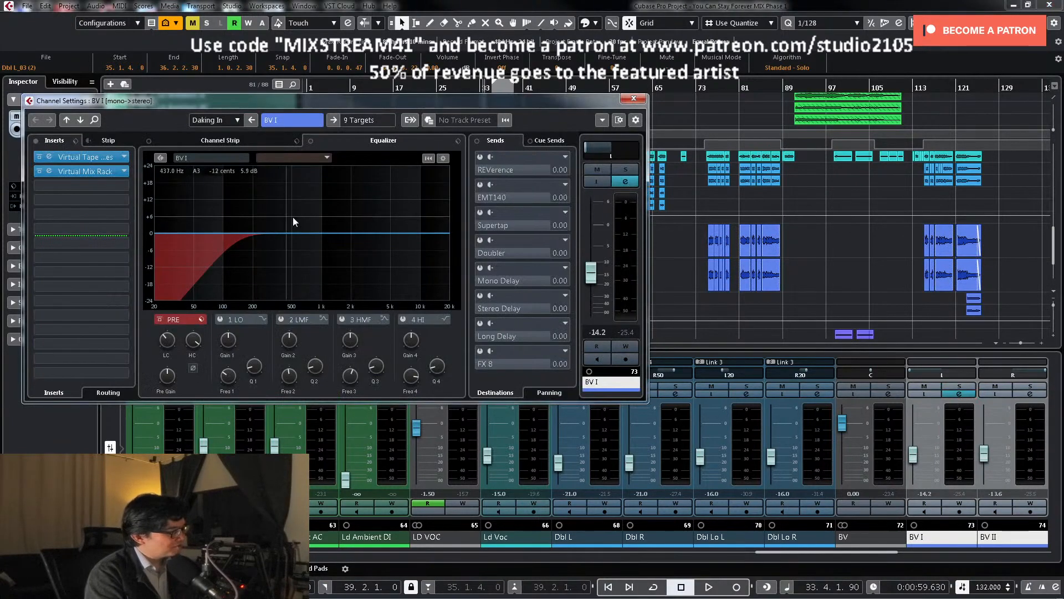
left_click(624, 167)
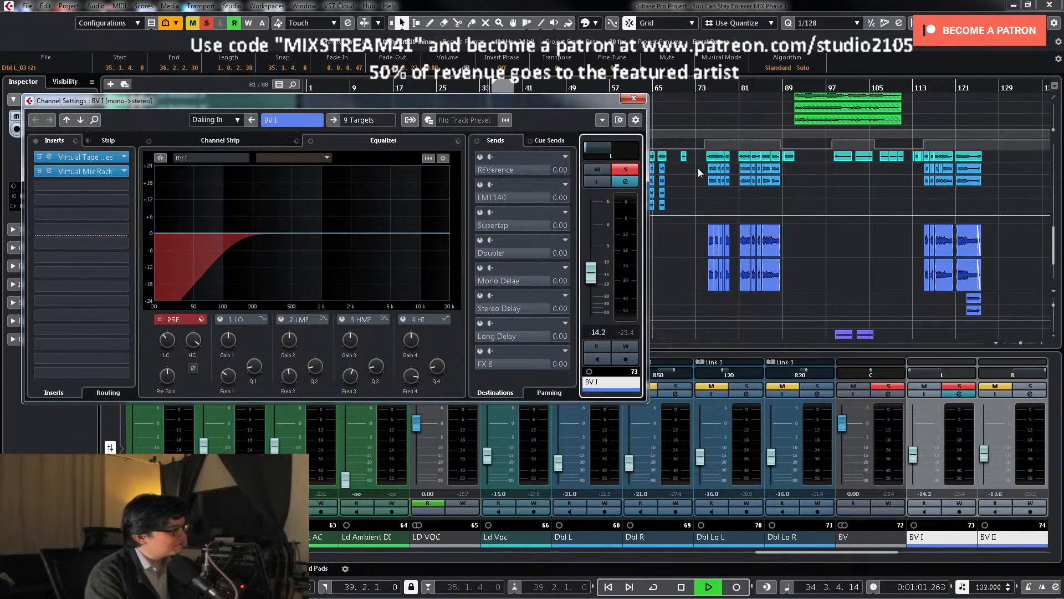
left_click(634, 98)
key("space")
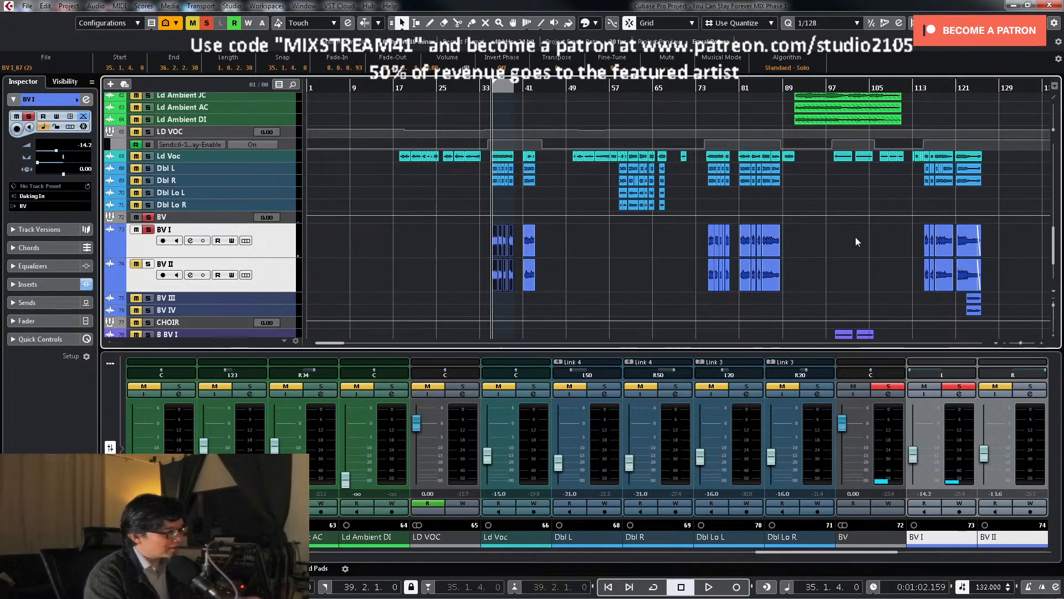
left_click(960, 395)
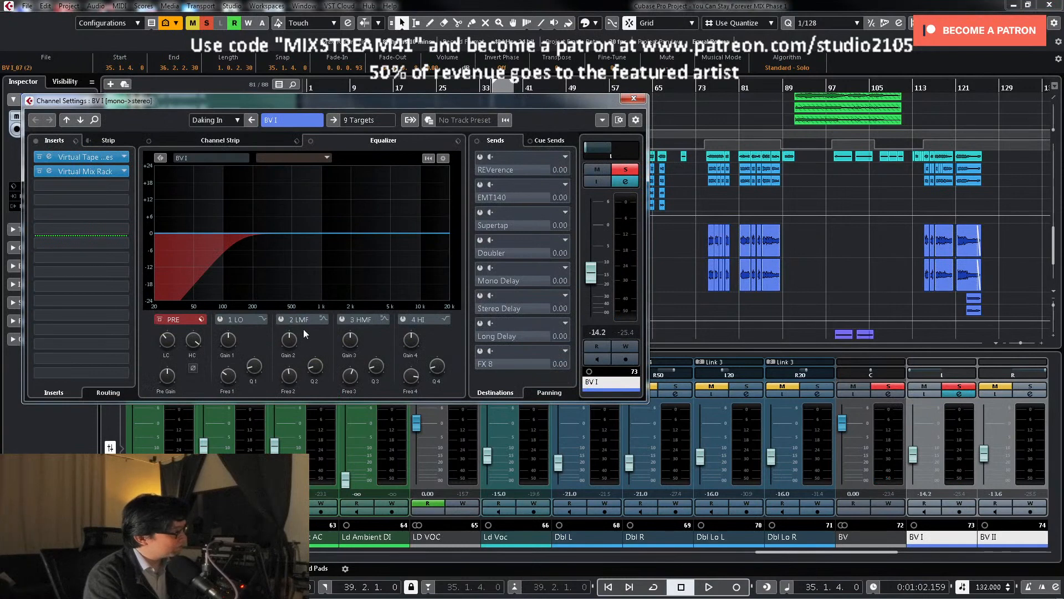
key("space")
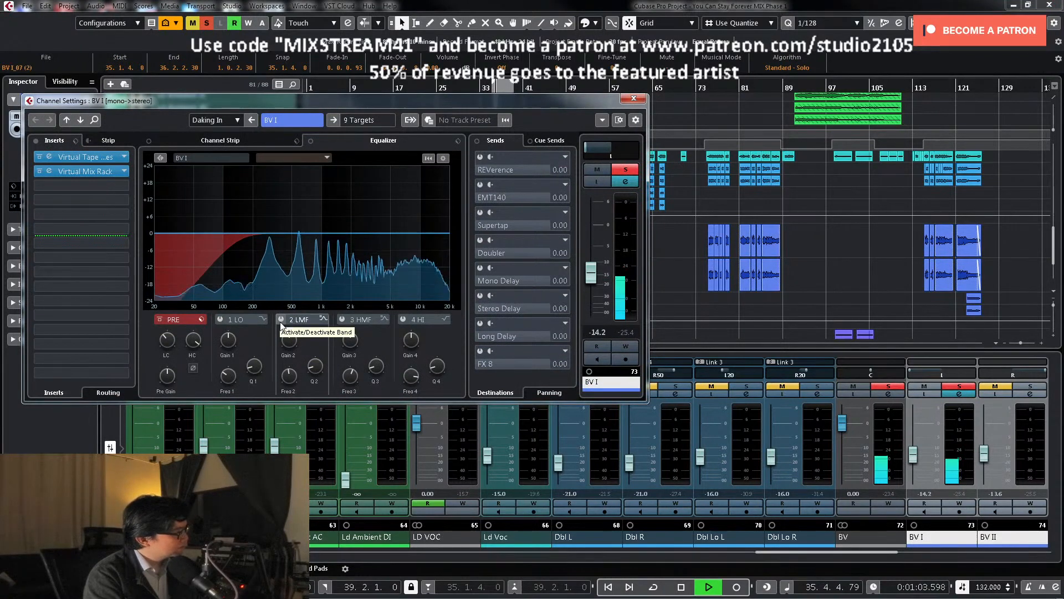
Step: Enable BV I's 2 LMF EQ band and sweep a narrow boost to about 857 Hz during playback
left_click(281, 320)
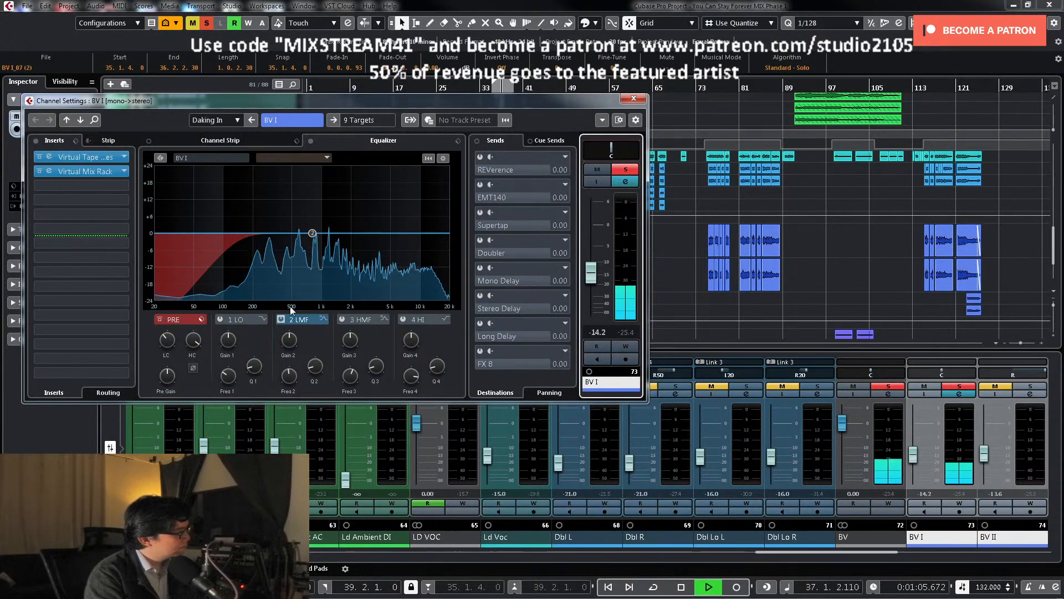
key("space")
key("space")
left_click_drag(309, 234, 317, 191)
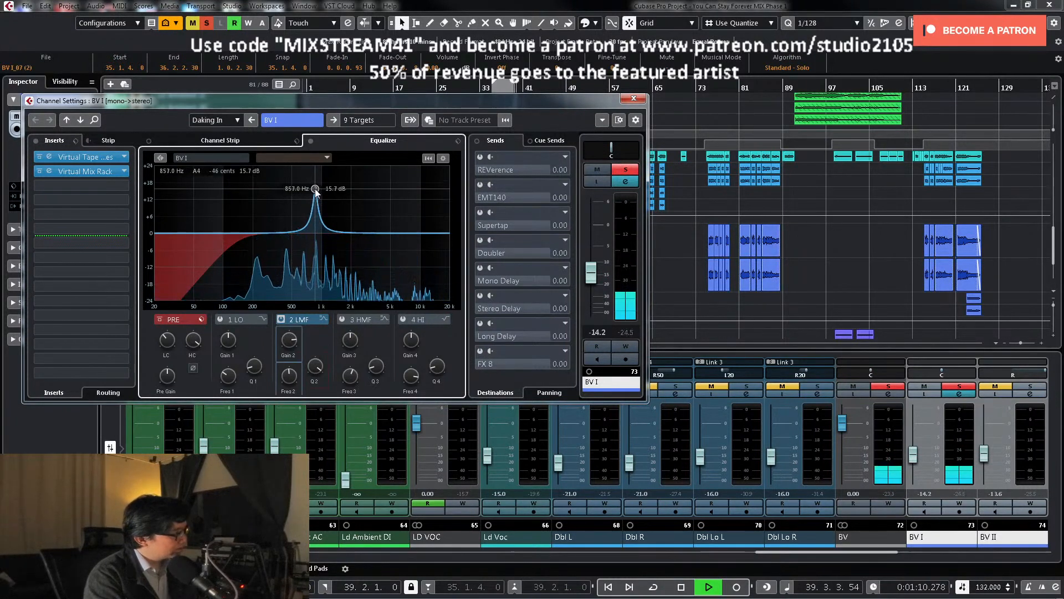
key("space")
Step: Turn BV I's 2 LMF boost into a narrow cut of about 5 dB, add a high cut around 10 kHz, and unsolo the track
mouse_move(289, 342)
left_mouse_down()
mouse_move(288, 372)
mouse_move(289, 360)
left_mouse_up()
double_click(196, 356)
type("1000")
key("Return")
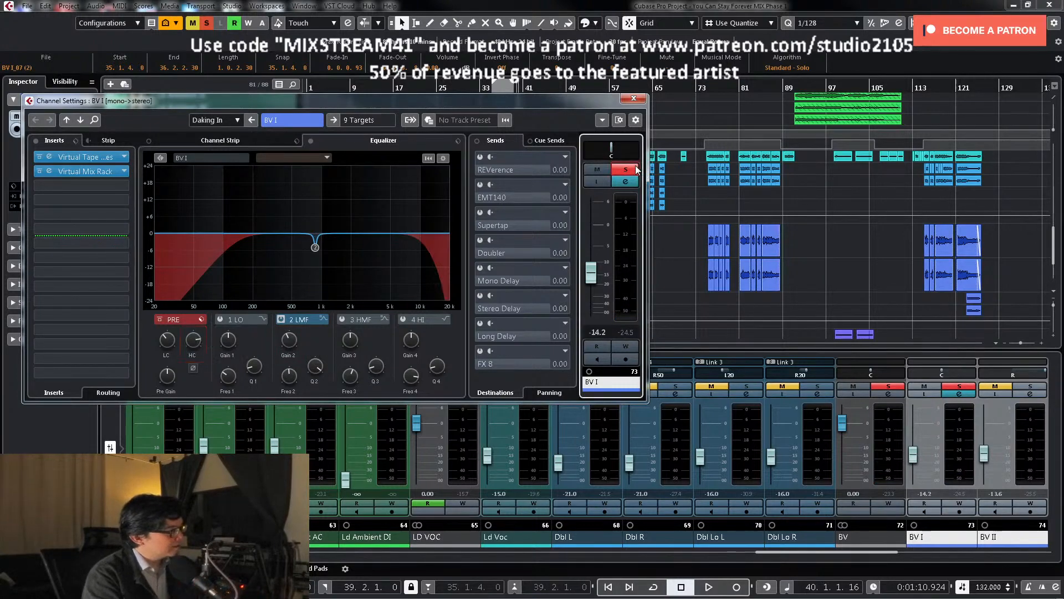
left_click(633, 98)
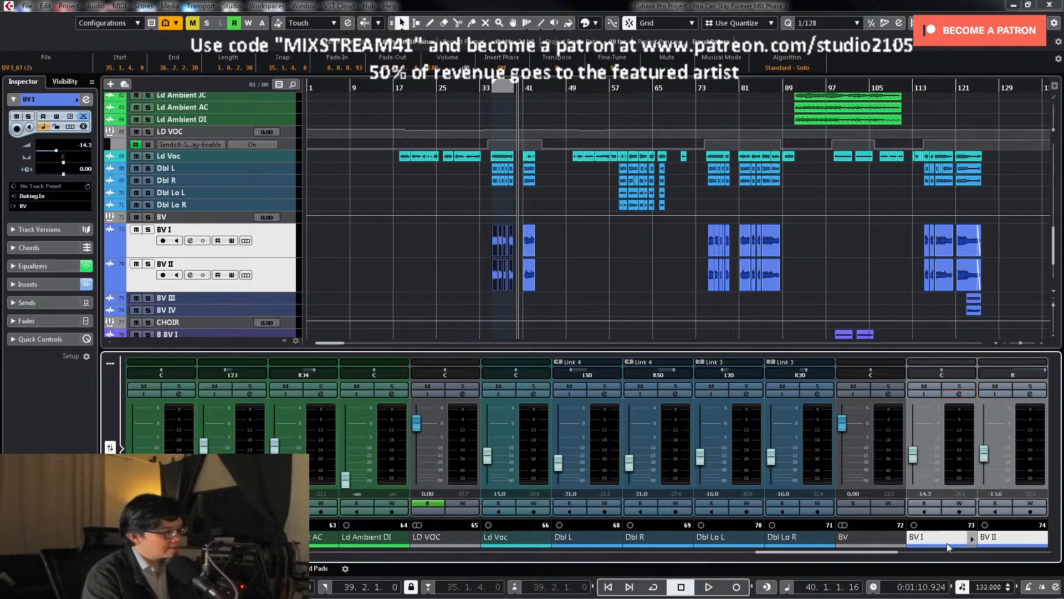
Step: Copy BV I's channel settings to BV II, and pan BV I hard left and BV II hard right
left_click_drag(948, 542, 1014, 540)
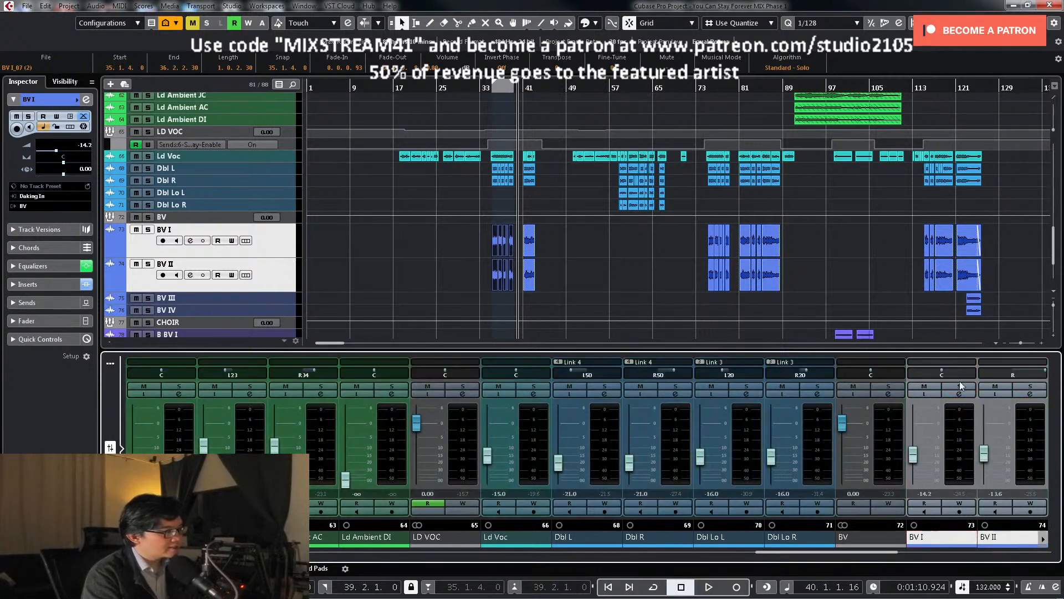
left_click_drag(947, 372, 909, 372)
left_click_drag(1010, 372, 1047, 372)
Step: Link the BV I and BV II channels in a new link group with the default link options
left_click(1030, 473)
right_click(965, 477)
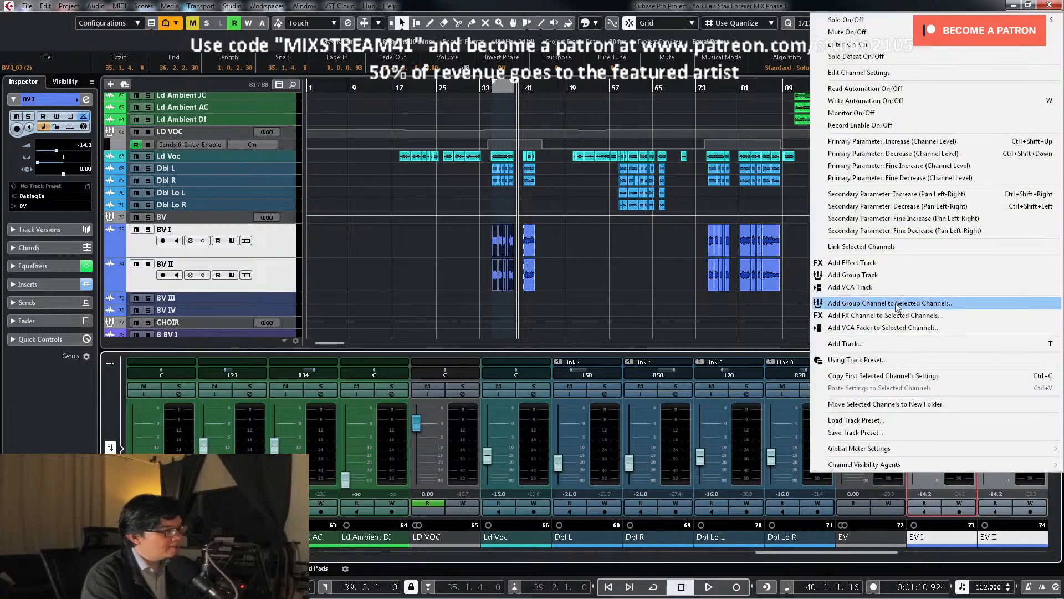
left_click(887, 248)
left_click(555, 451)
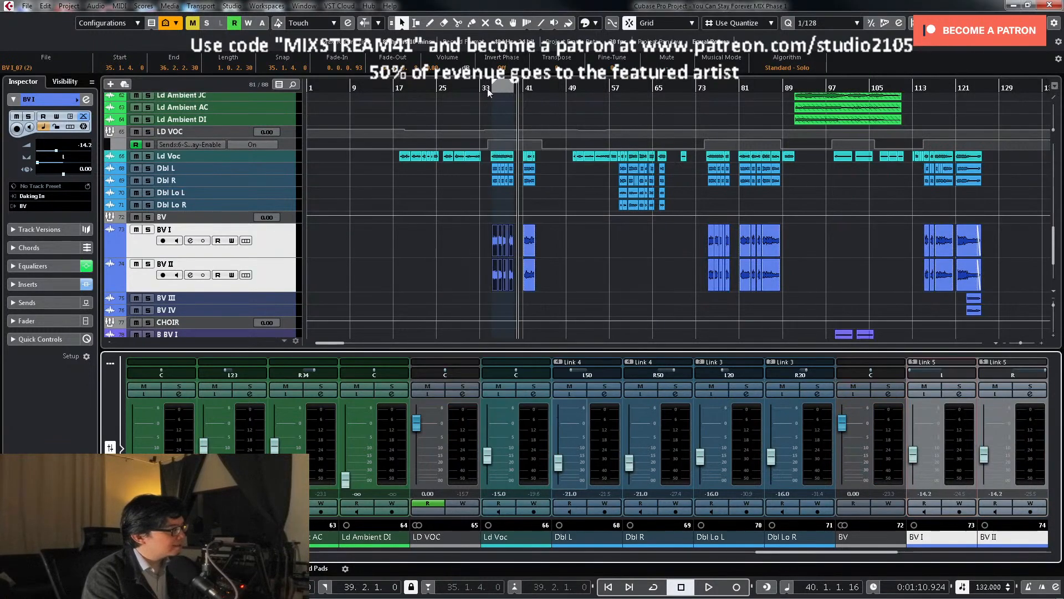
Step: Lower the linked BV I and BV II tracks to -17.6 dB during playback from about bar 35
key("space")
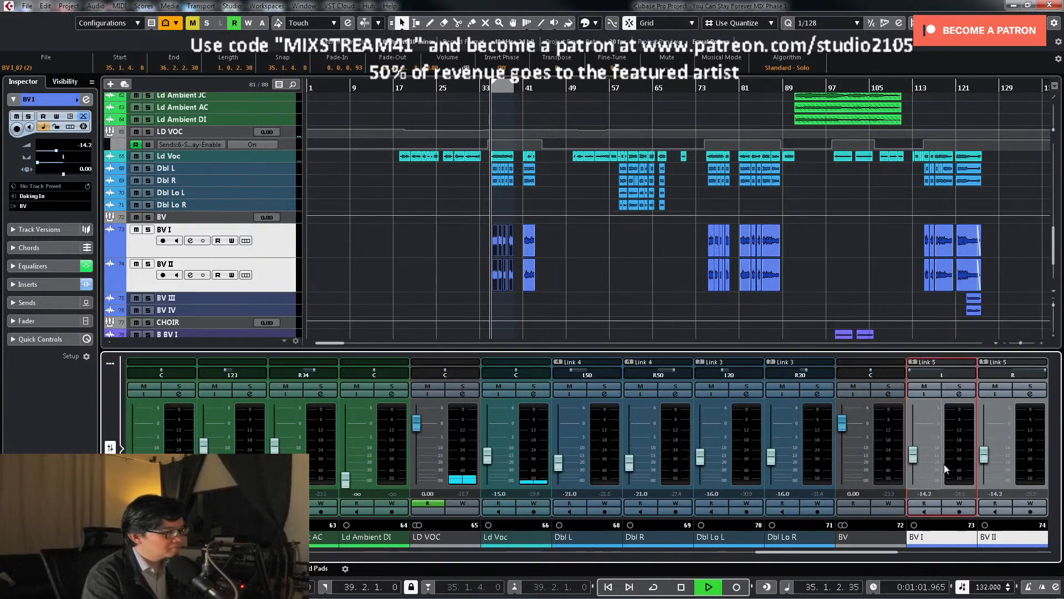
left_click(919, 457)
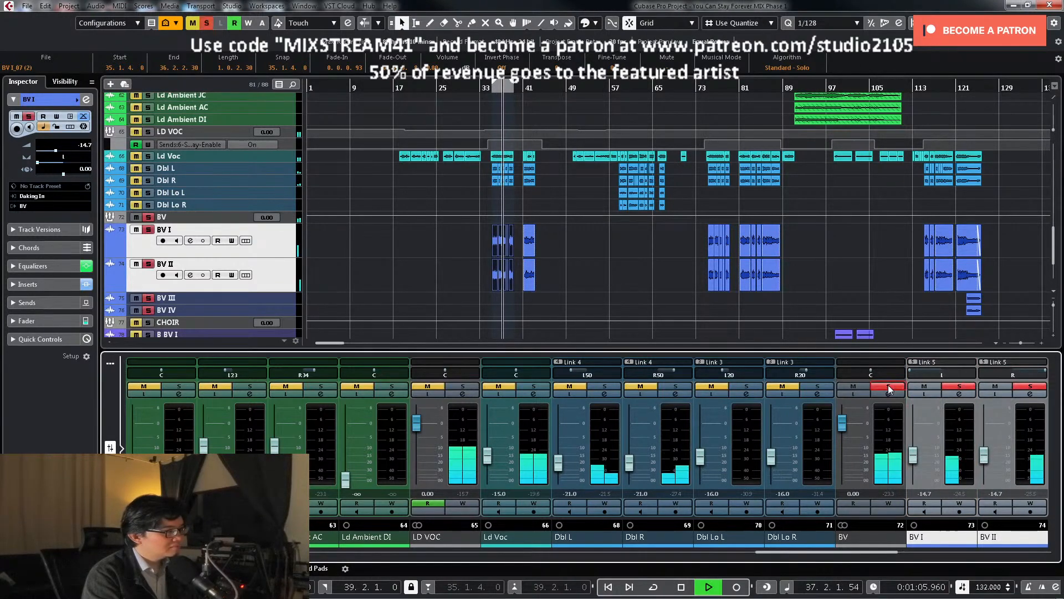
left_click_drag(917, 460, 918, 465)
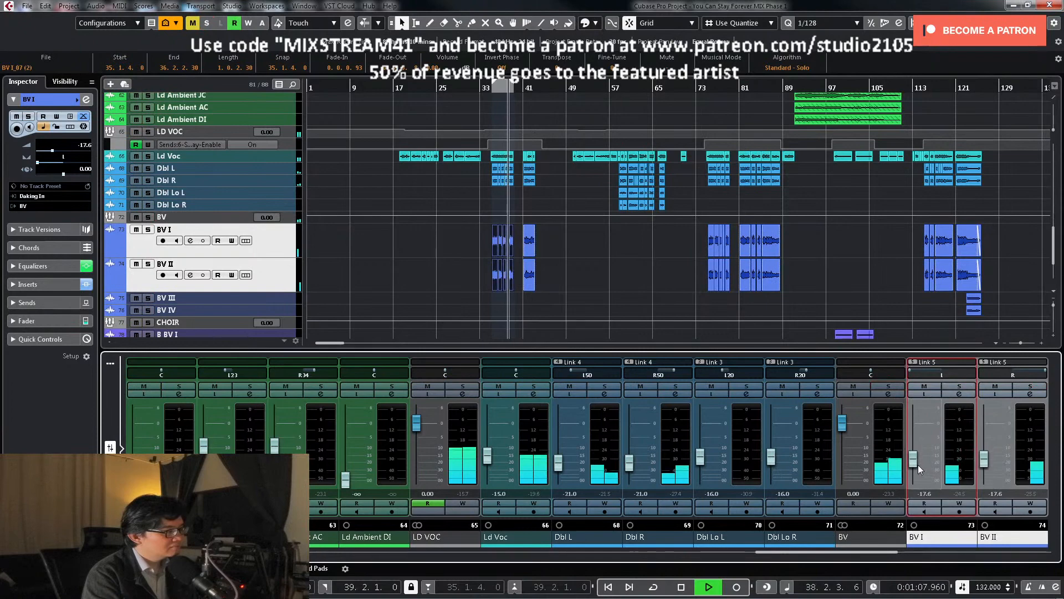
Step: Solo the BV group and play the first BV I and BV II clips with the group's channel settings open
left_click(888, 394)
key("space")
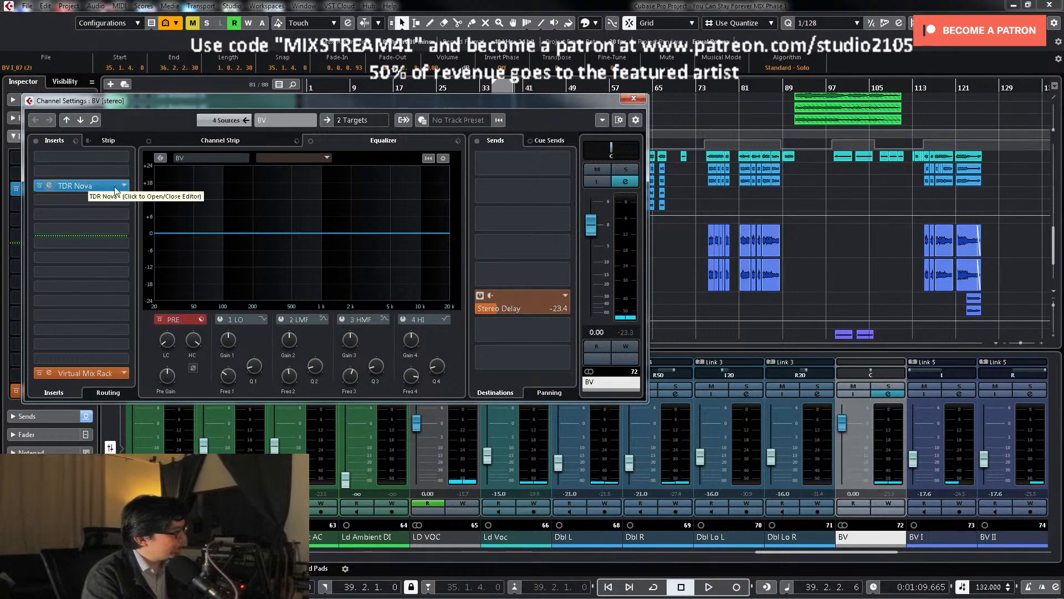
left_click_drag(417, 102, 596, 96)
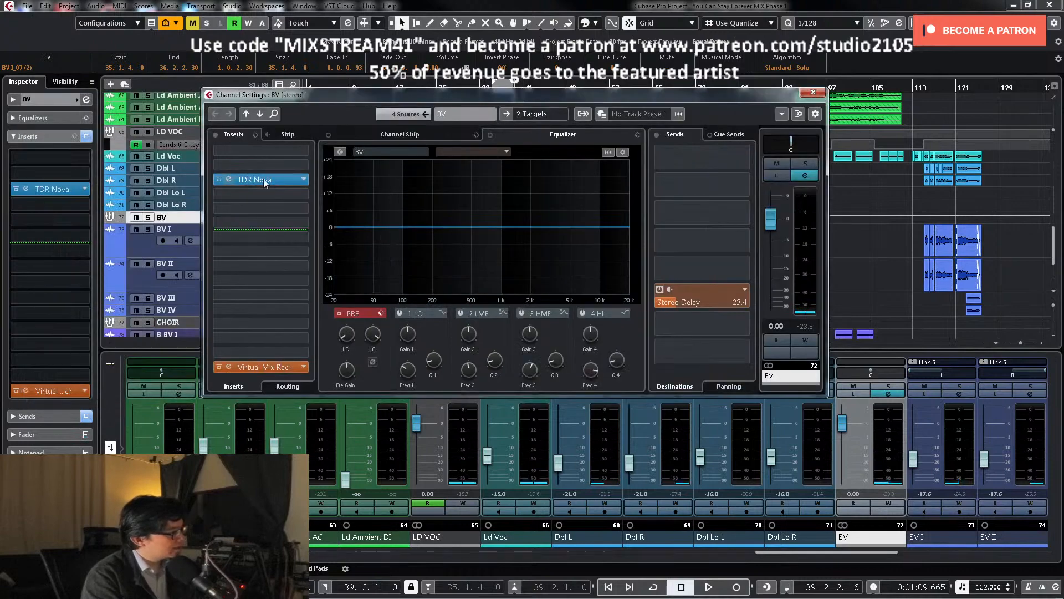
left_click(803, 164)
left_click(814, 92)
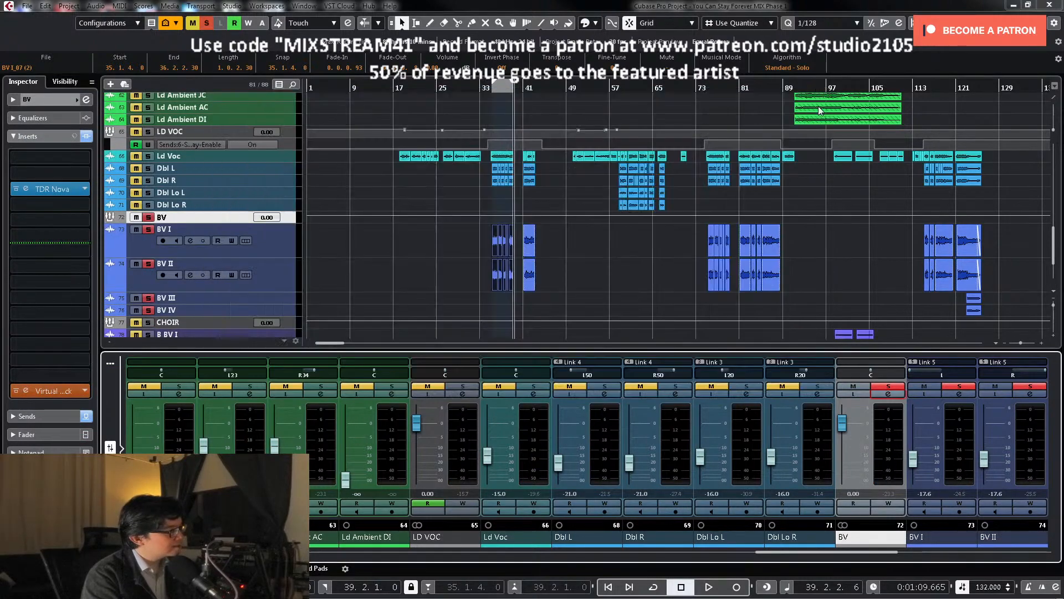
left_click_drag(460, 234, 517, 262)
key("alt+space")
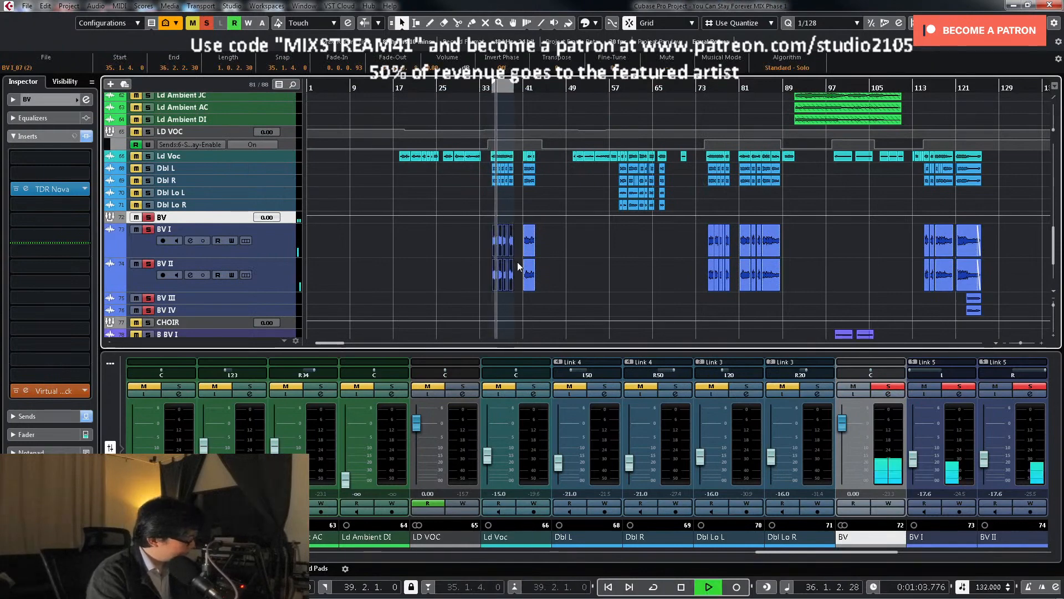
left_click(888, 393)
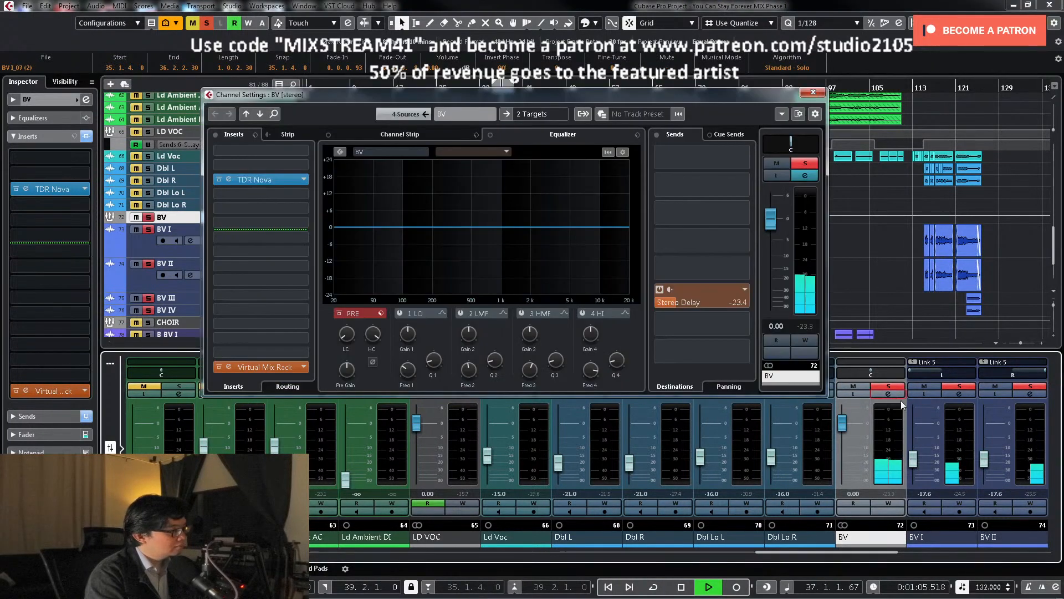
Step: Cut the BV group's 2 LMF equalizer band narrowly around 891 Hz, by about 6 dB
left_click(460, 314)
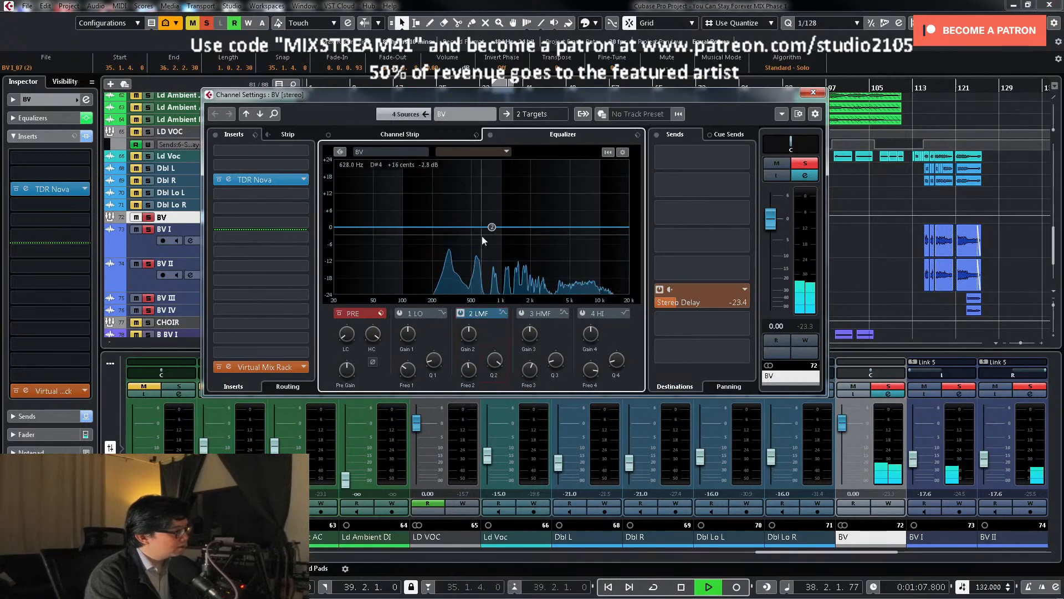
left_click_drag(503, 226, 497, 181)
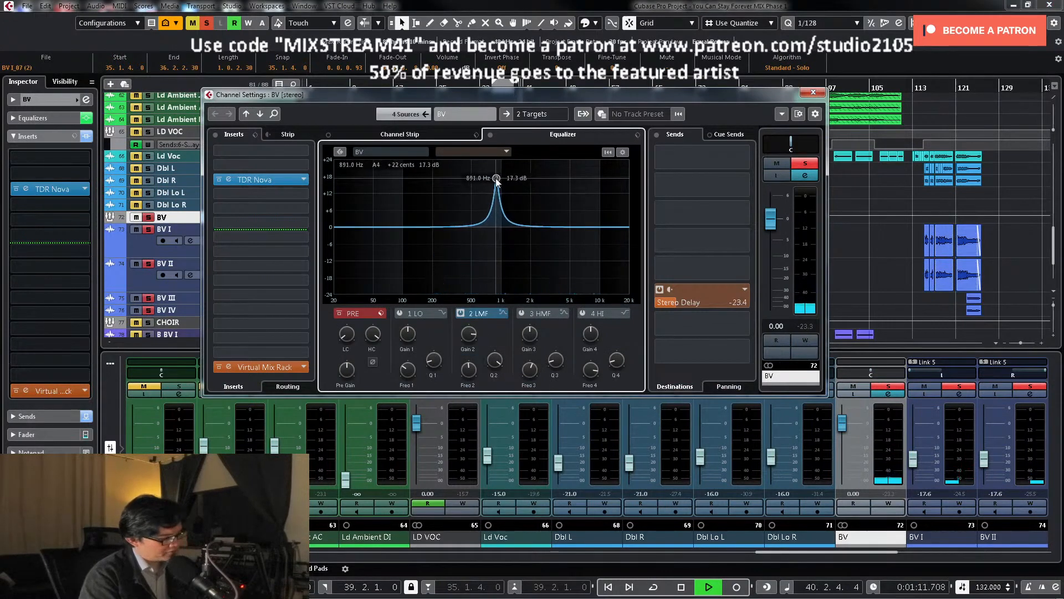
left_click_drag(468, 333, 461, 375)
key("space")
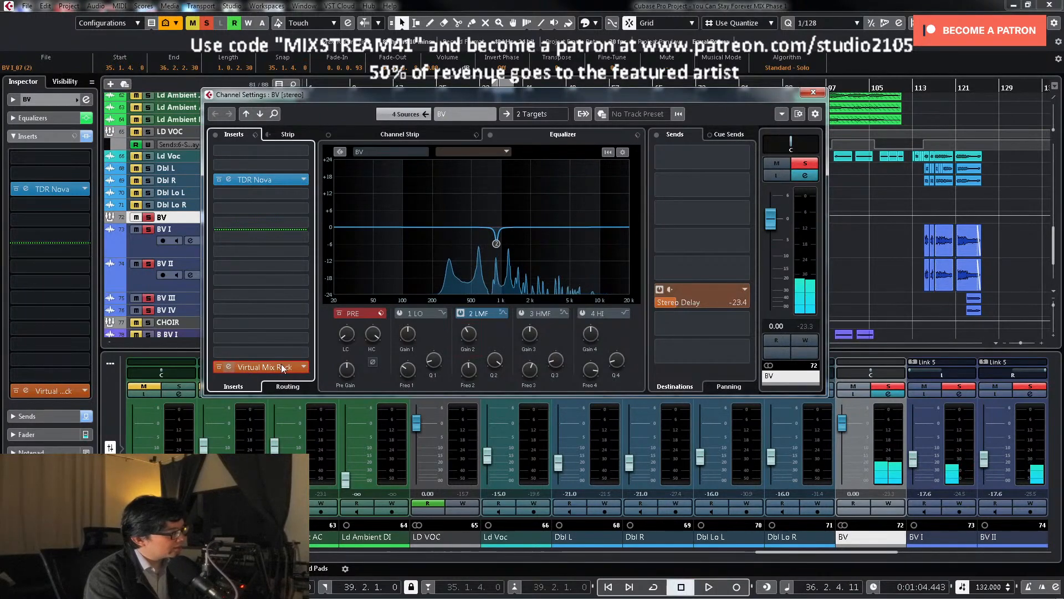
Step: Set the FG-2A compressor's Peak Reduction to 52.2 in the BV group's Virtual Mix Rack during playback
left_click(282, 369)
key("space")
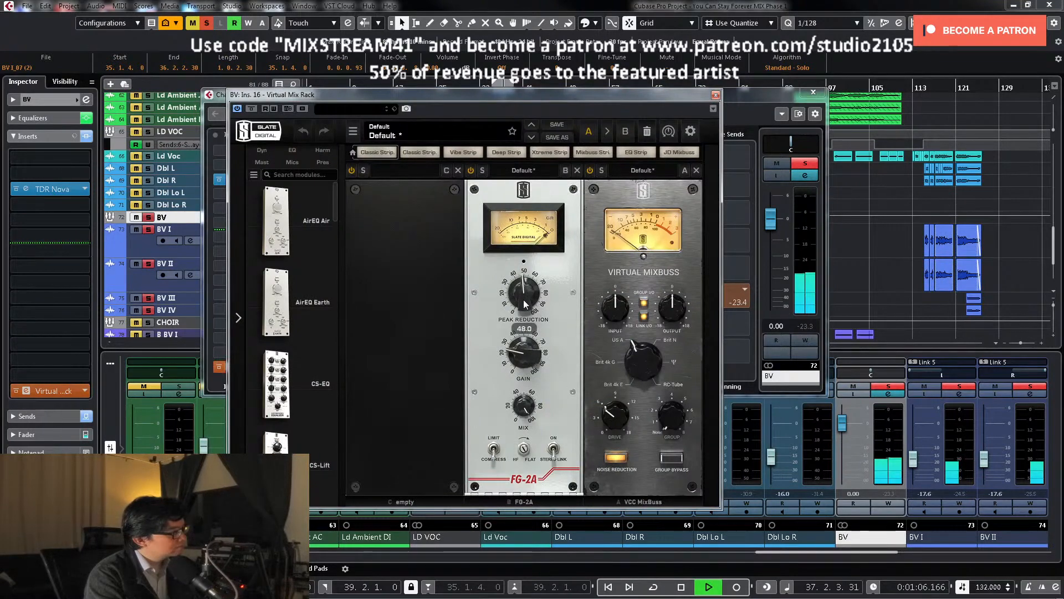
left_click_drag(525, 300, 526, 297)
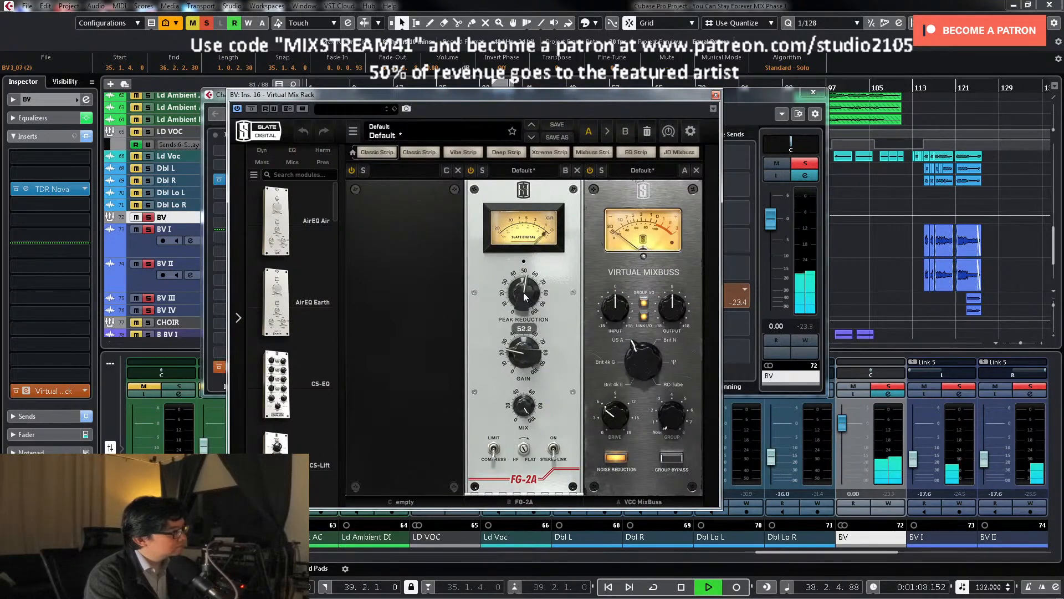
key("space")
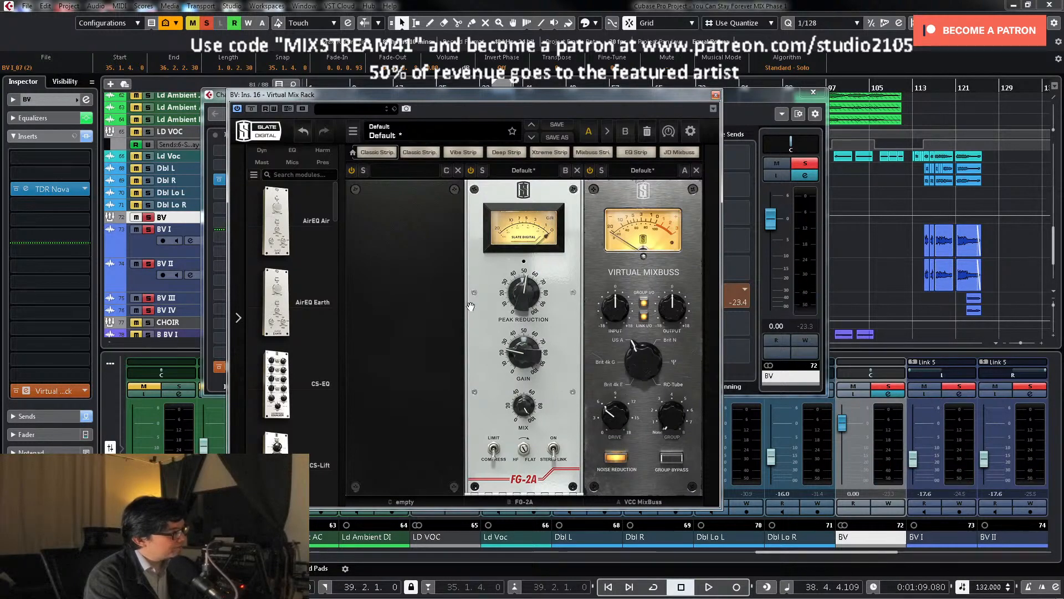
left_click(715, 95)
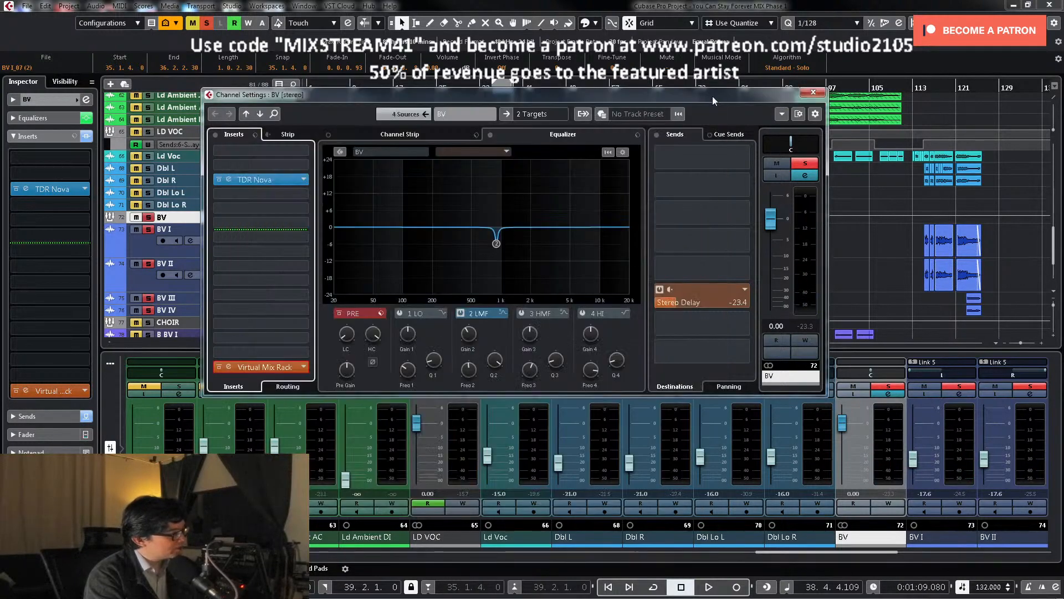
Step: Insert Vocal Rider Stereo after TDR Nova on the BV group and load its Smooth Ride preset
left_click(302, 194)
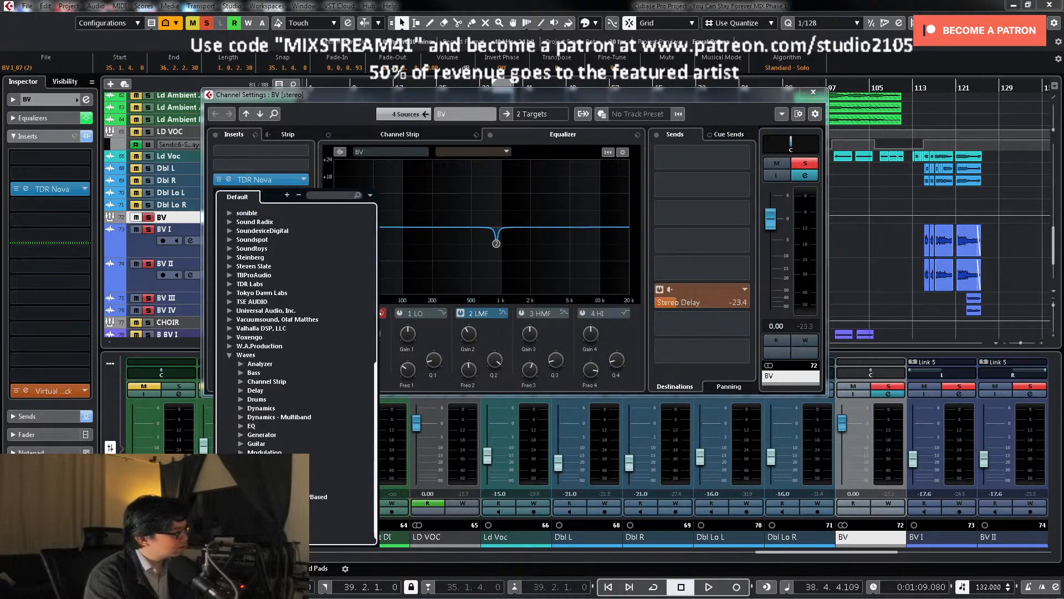
scroll(293, 333, "down", 3)
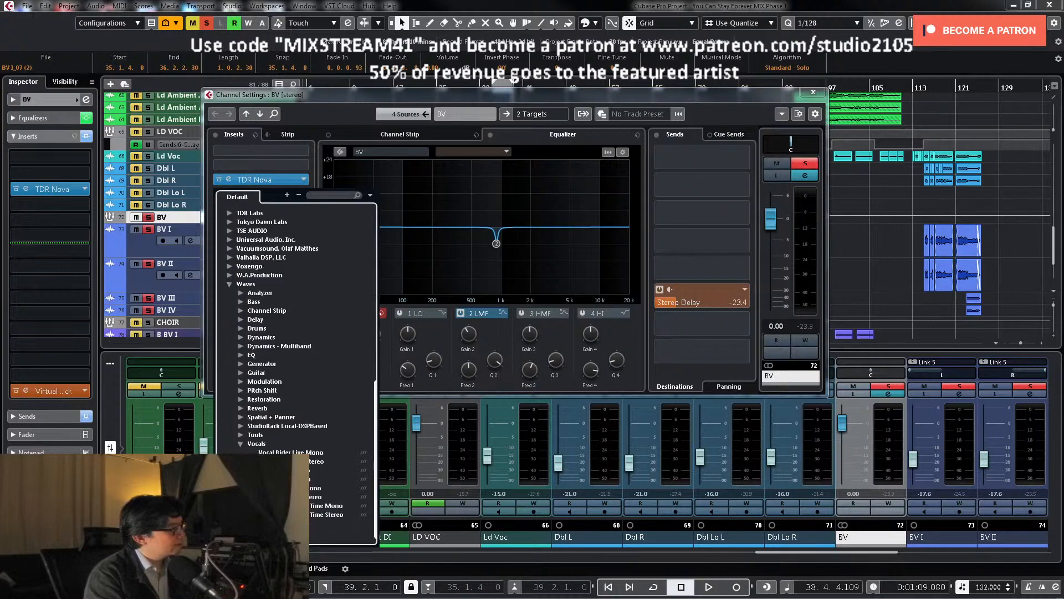
left_click(333, 496)
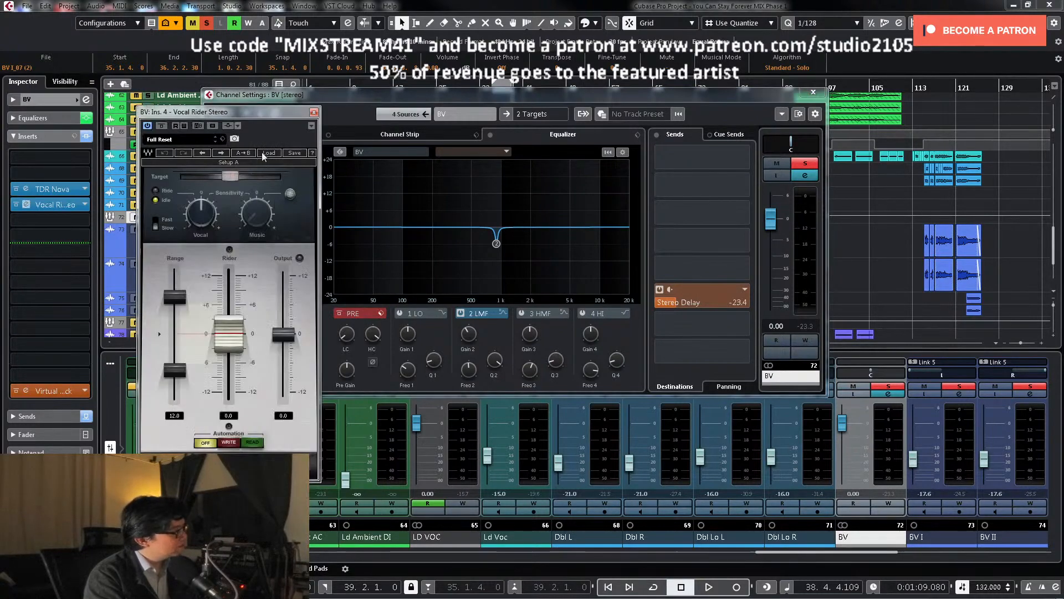
left_click(265, 155)
left_click(297, 225)
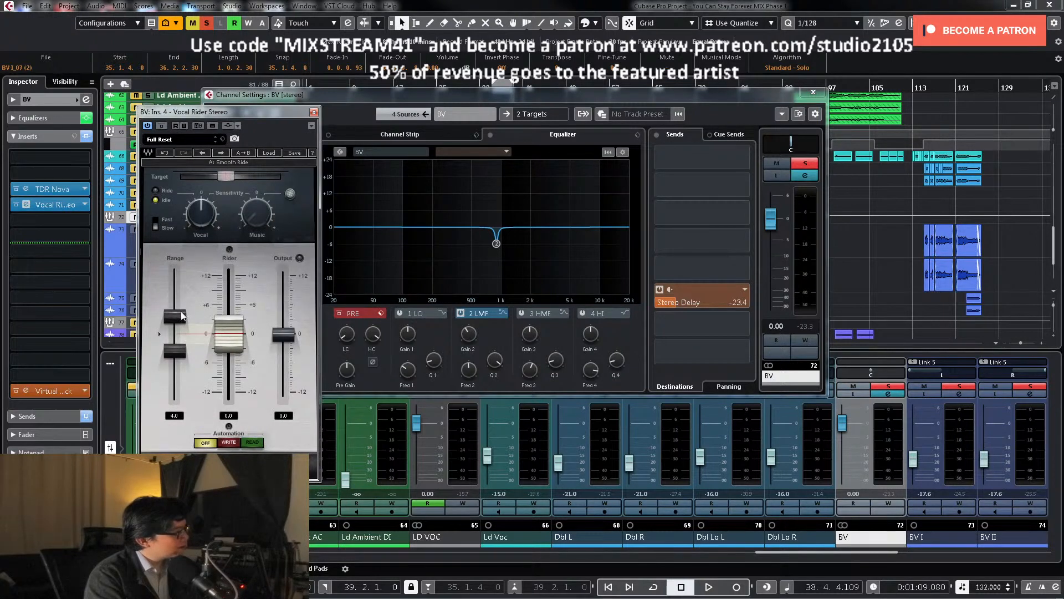
Step: Lower the Vocal Rider's Target to about -39.7 while playing the BV group
left_click_drag(226, 176, 207, 176)
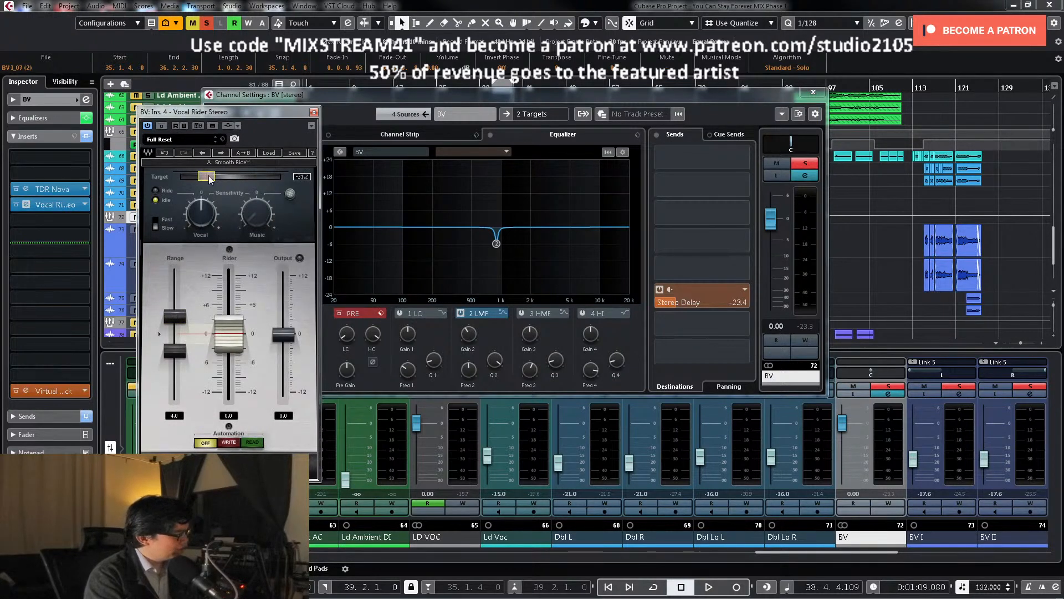
key("space")
left_click_drag(206, 176, 189, 176)
key("KP_1")
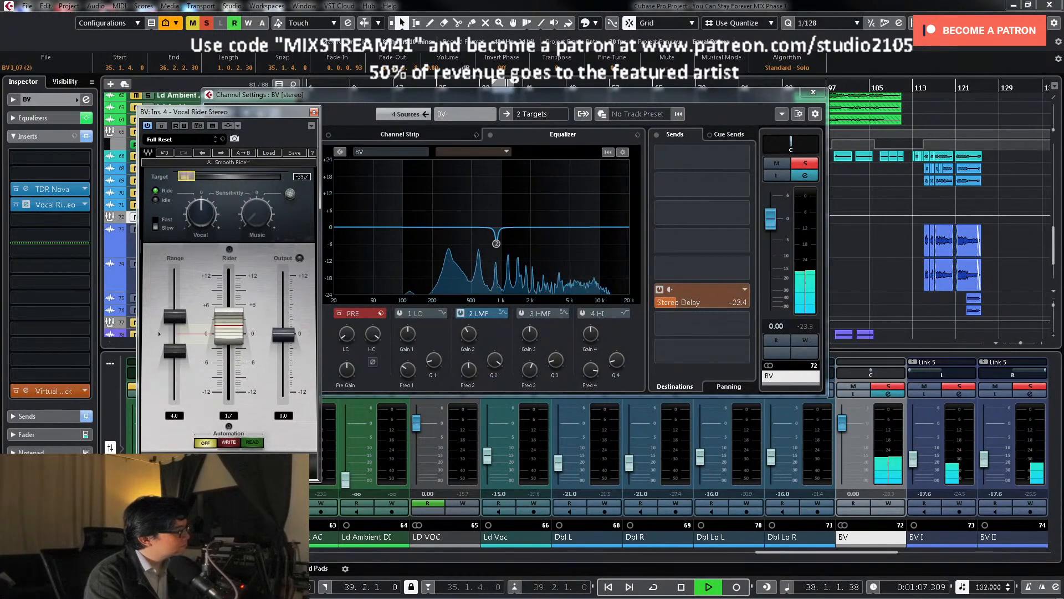
left_click_drag(189, 177, 187, 177)
key("KP_1")
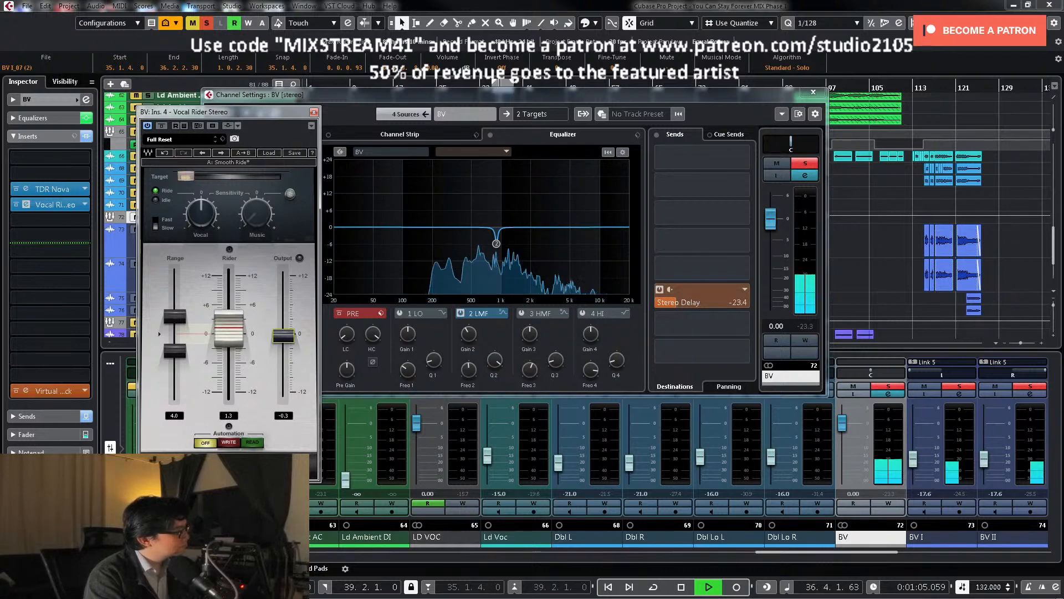
Step: Set the Vocal Rider's Output to -1.0 and unsolo the BV group to hear it in the full mix
left_click_drag(283, 339, 282, 340)
left_click(815, 168)
left_click(815, 168)
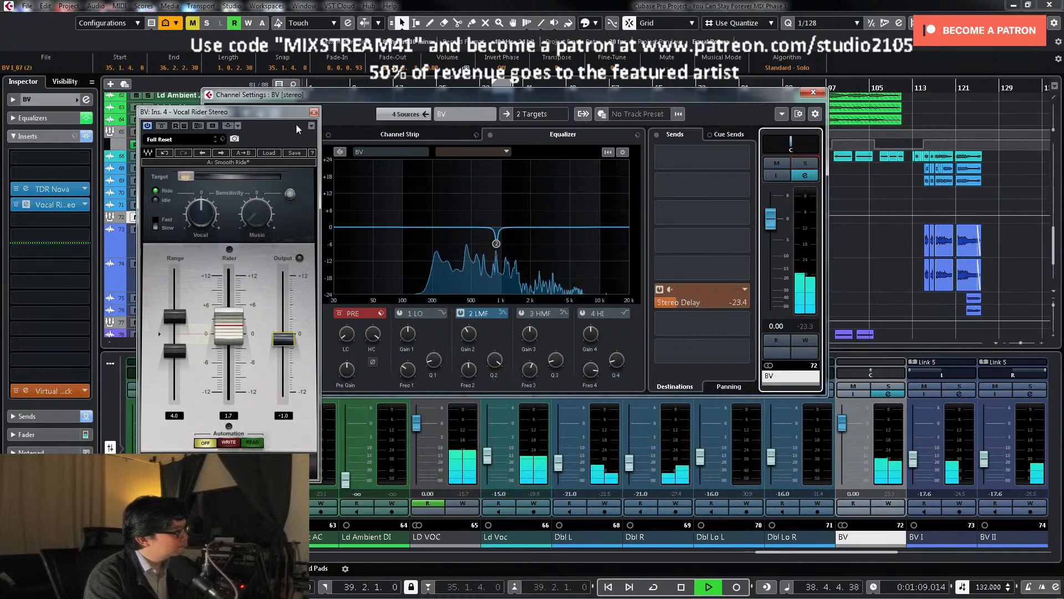
key("space")
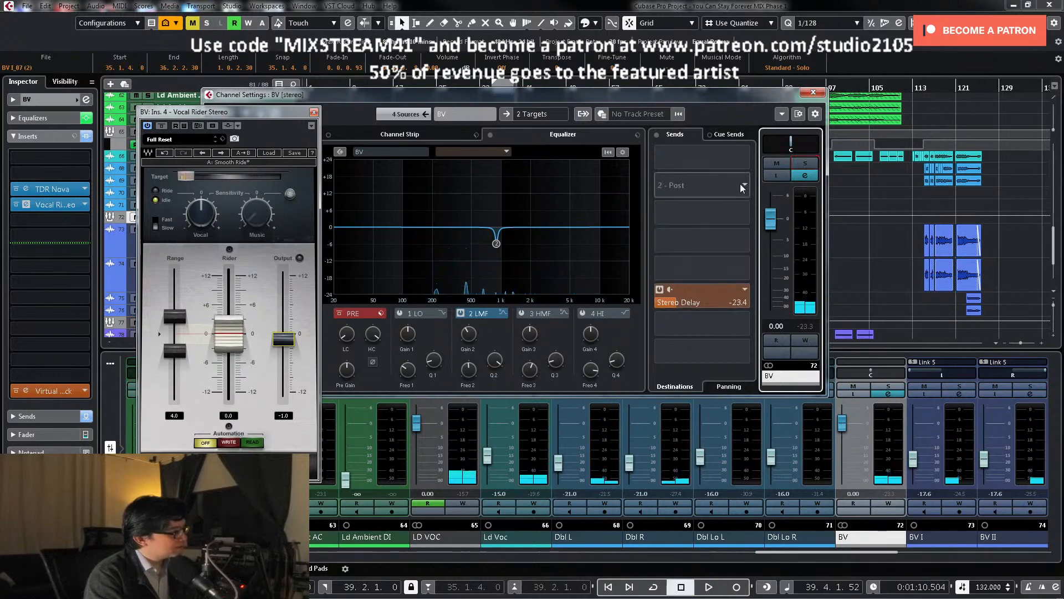
Step: Add an active Supertap send on the BV group and set its level to -5.37, comparing it soloed and in the mix
left_click(744, 182)
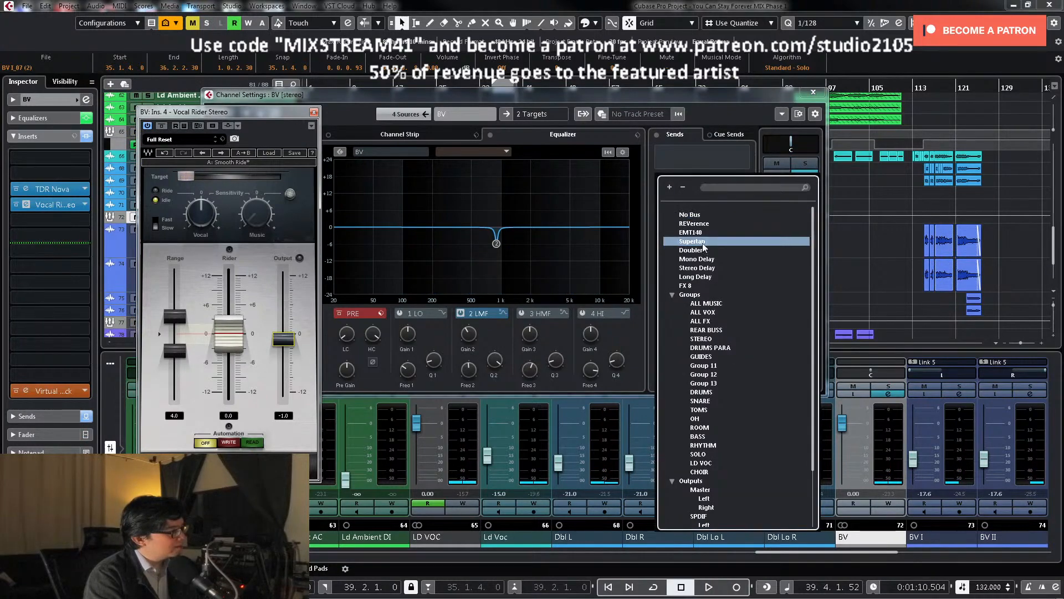
left_click(694, 244)
left_click(659, 179)
key("space")
left_click_drag(669, 195, 834, 187)
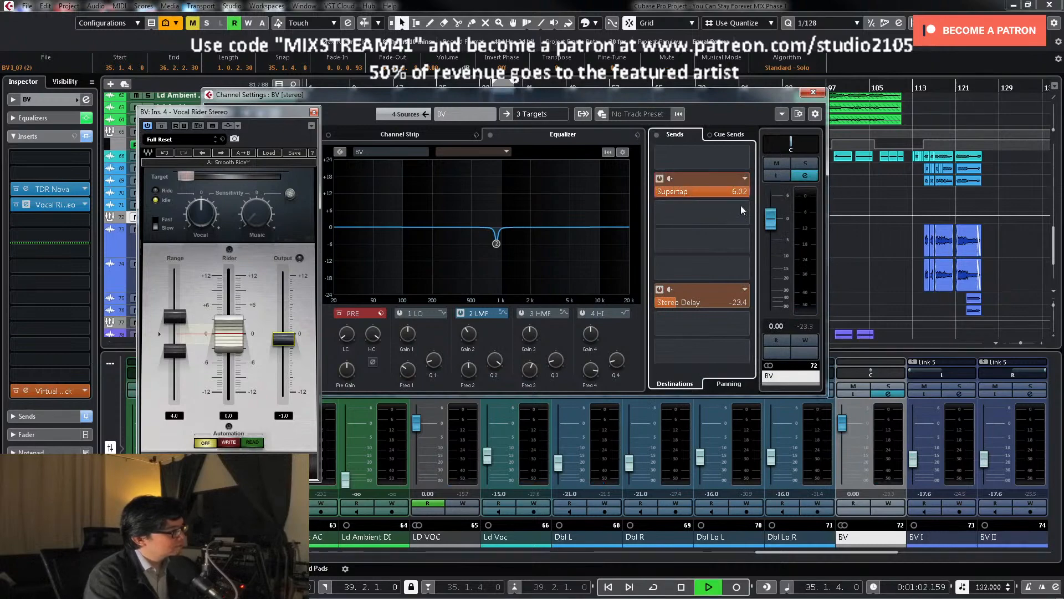
left_click(804, 163)
left_click_drag(743, 192, 678, 194)
left_click(805, 163)
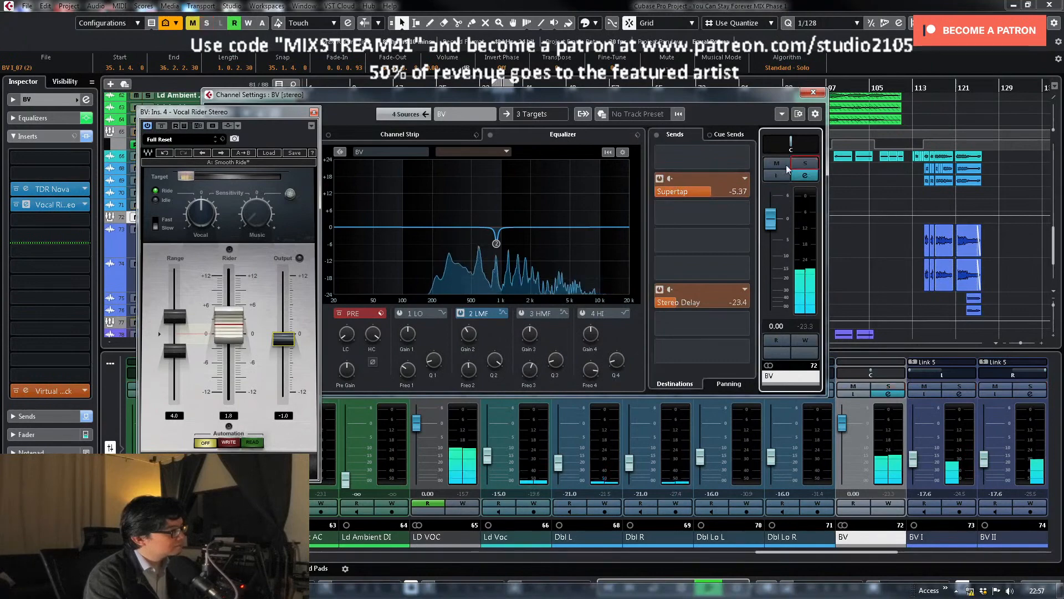
left_click(314, 112)
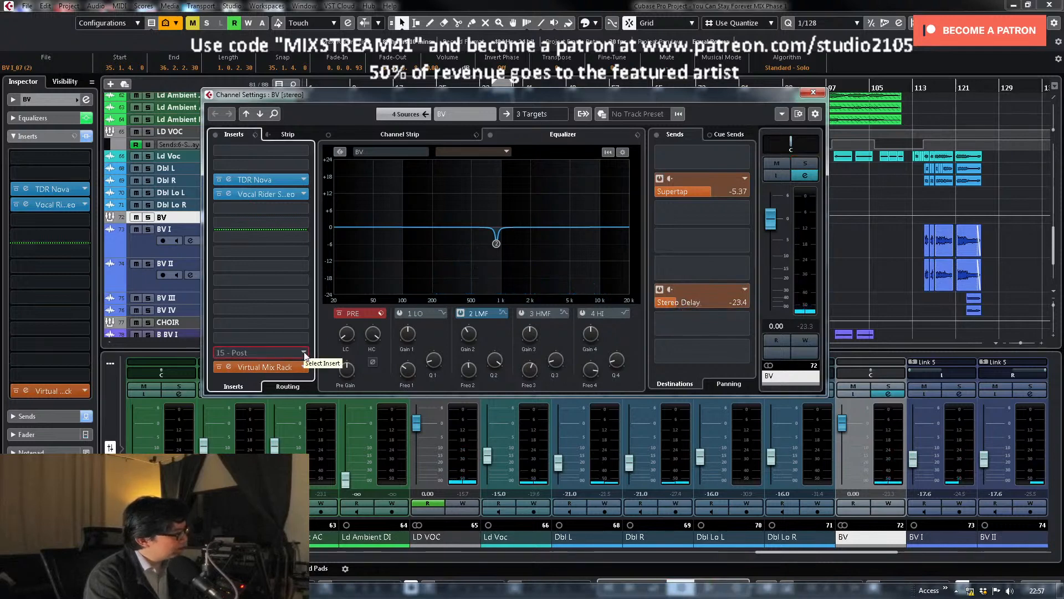
Step: Insert Eventide's H3000 Factory in slot 15 of the BV group, just before the Virtual Mix Rack
left_click(305, 354)
scroll(297, 416, "down", 5)
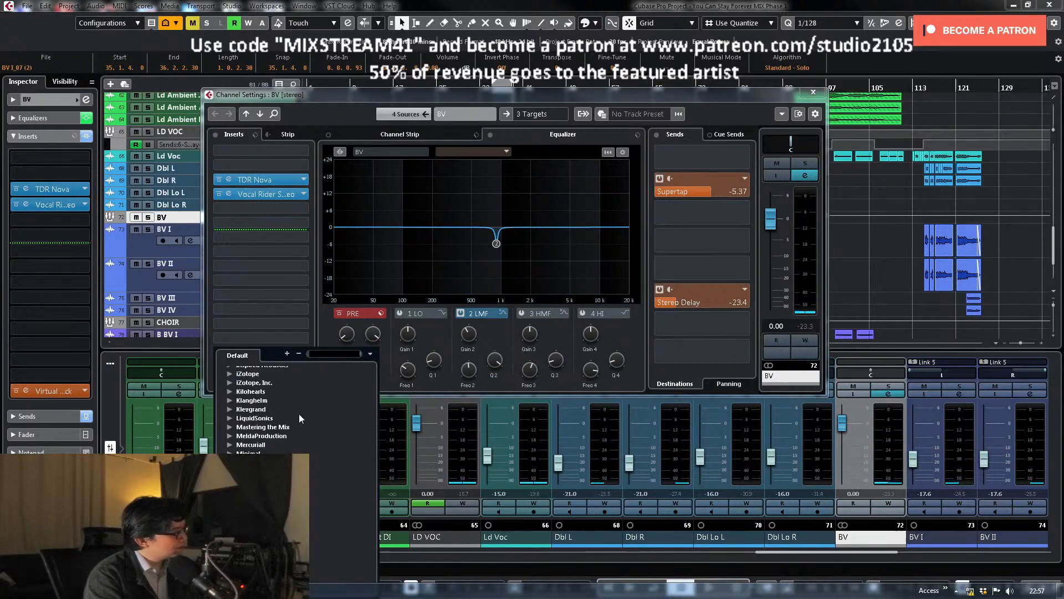
scroll(290, 414, "up", 3)
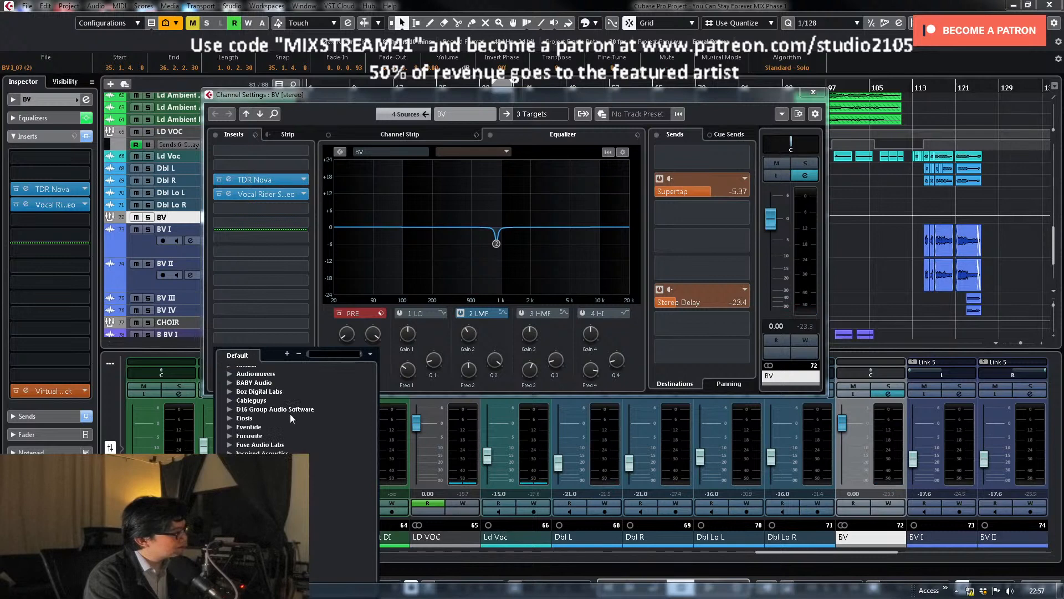
left_click(230, 427)
left_click(240, 435)
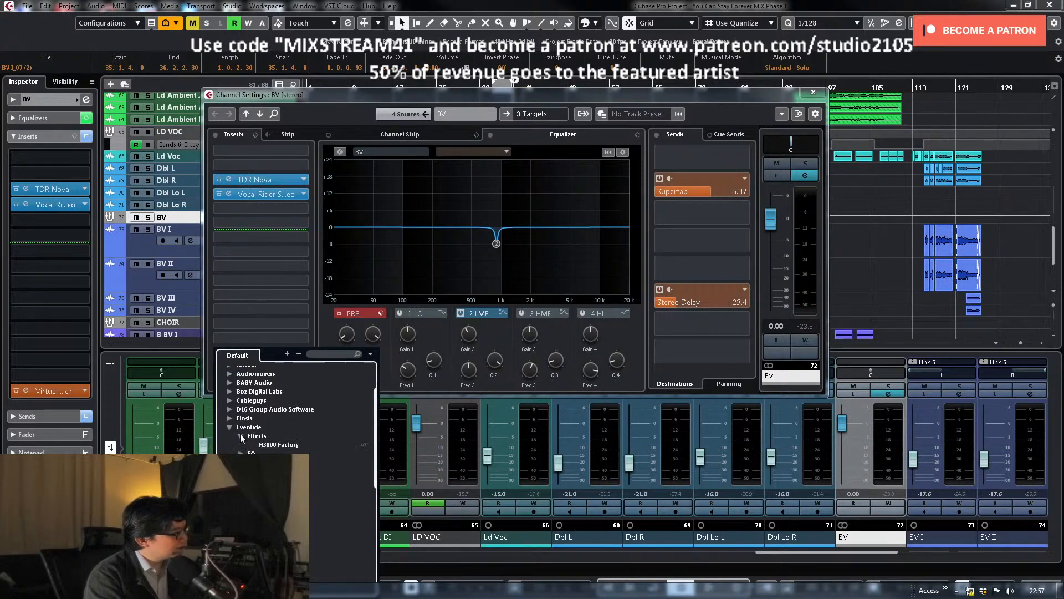
left_click(289, 445)
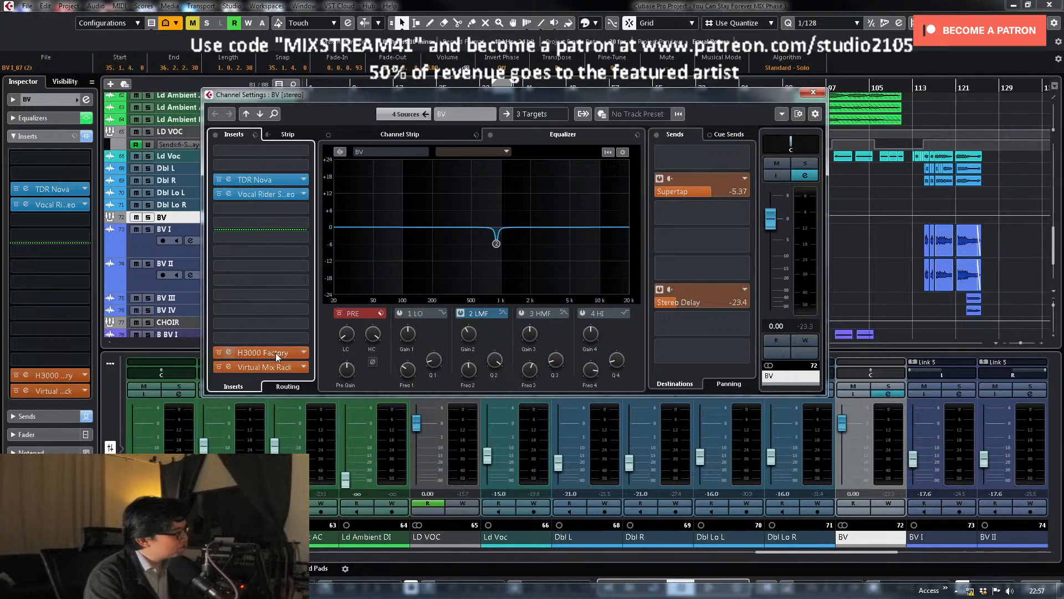
Step: Load the vocal preset "Davy D's Bgvs" in the BV group's H3000 Factory
left_click(264, 352)
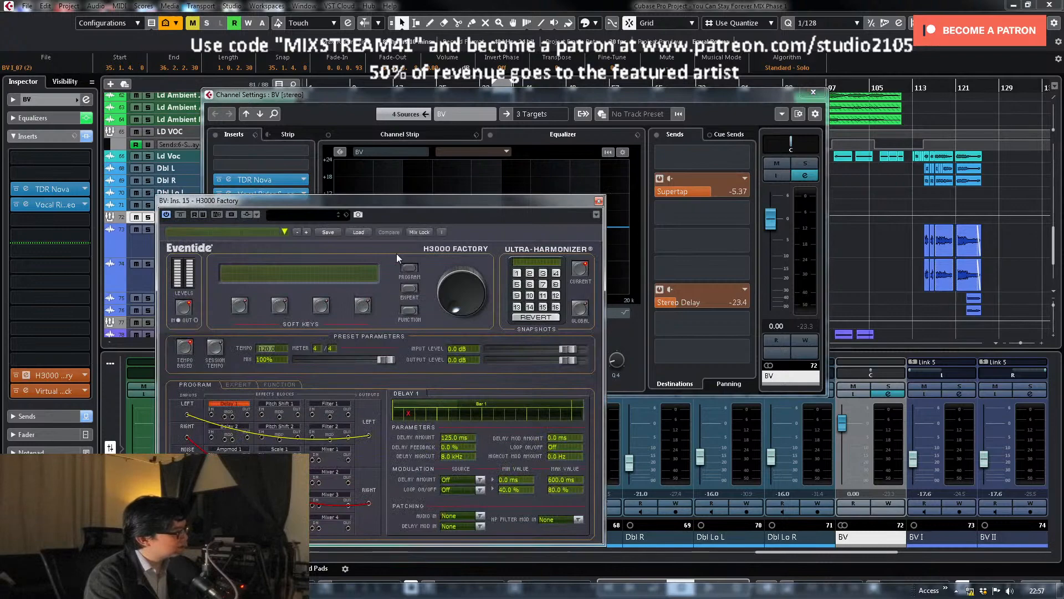
left_click(268, 234)
mouse_move(270, 238)
mouse_move(326, 213)
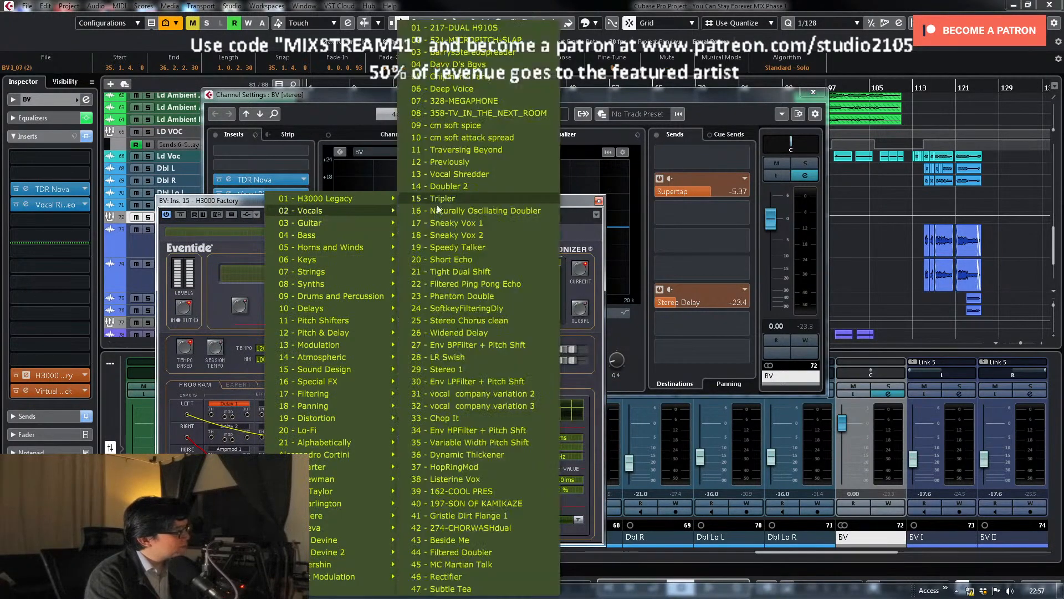
left_click(487, 66)
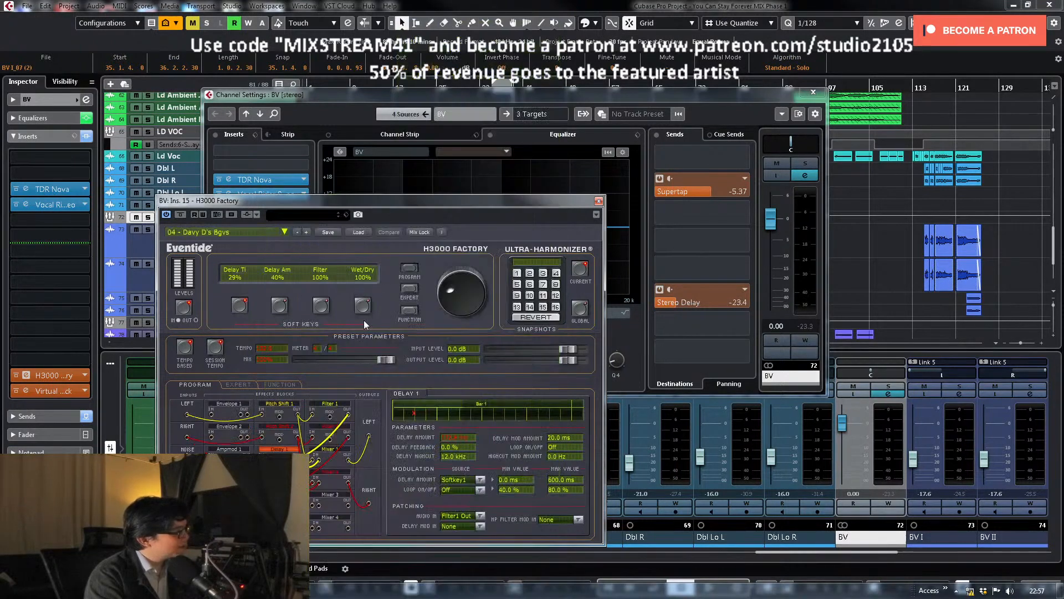
Step: Set the H3000 Factory's Wet/Dry to about 31% by listening to the BV group soloed and in the mix, and close its windows
left_click(363, 305)
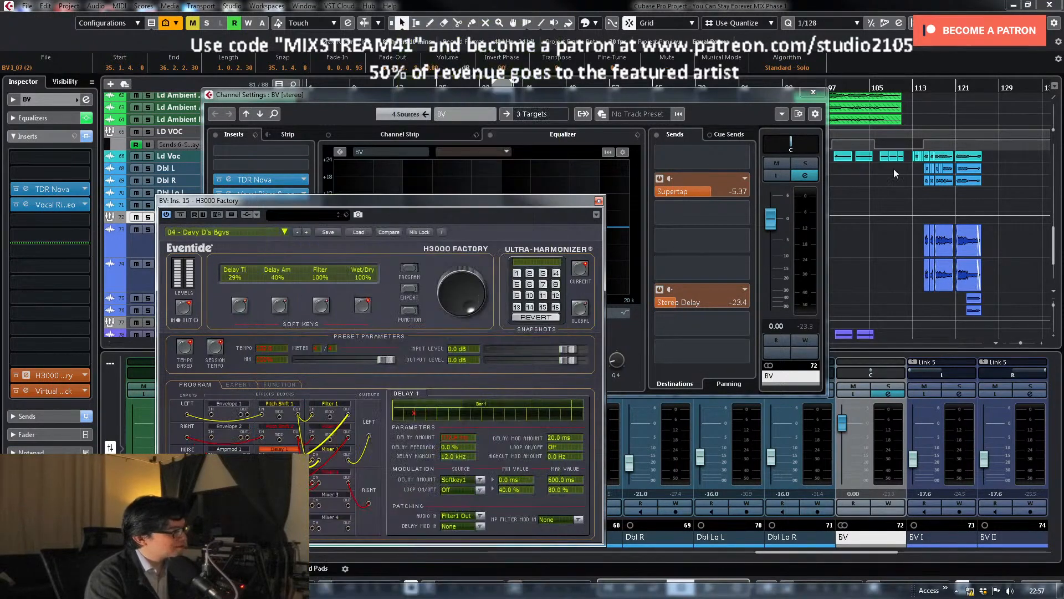
left_click(802, 164)
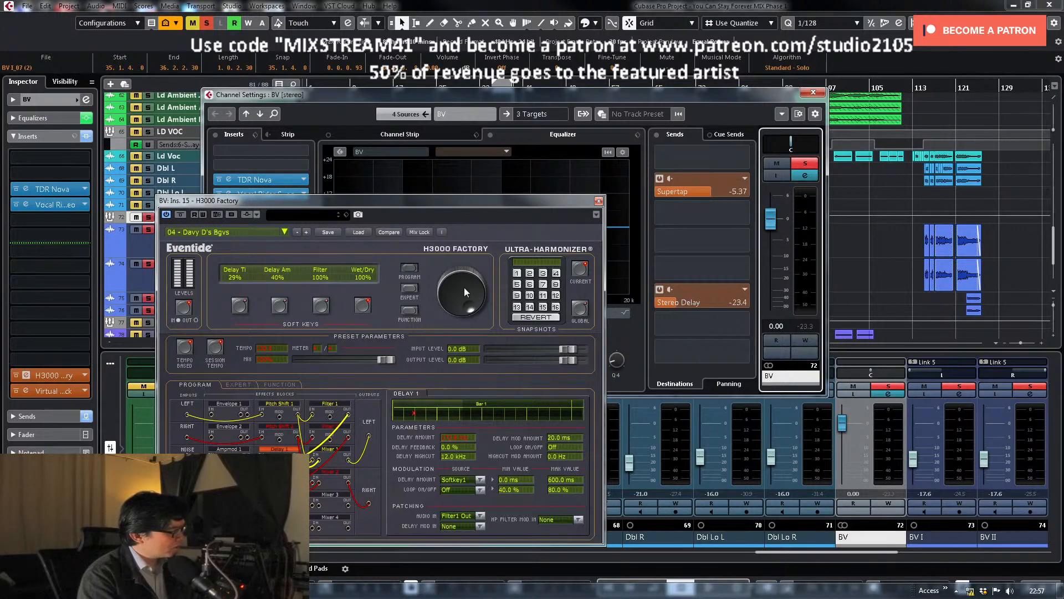
left_click_drag(464, 287, 458, 301)
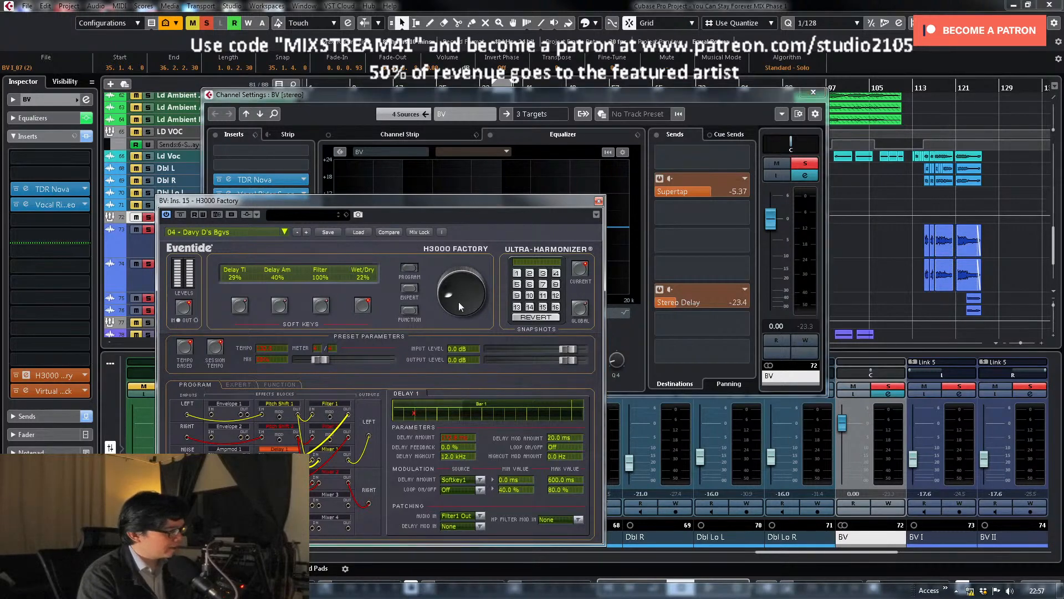
left_click_drag(458, 301, 457, 299)
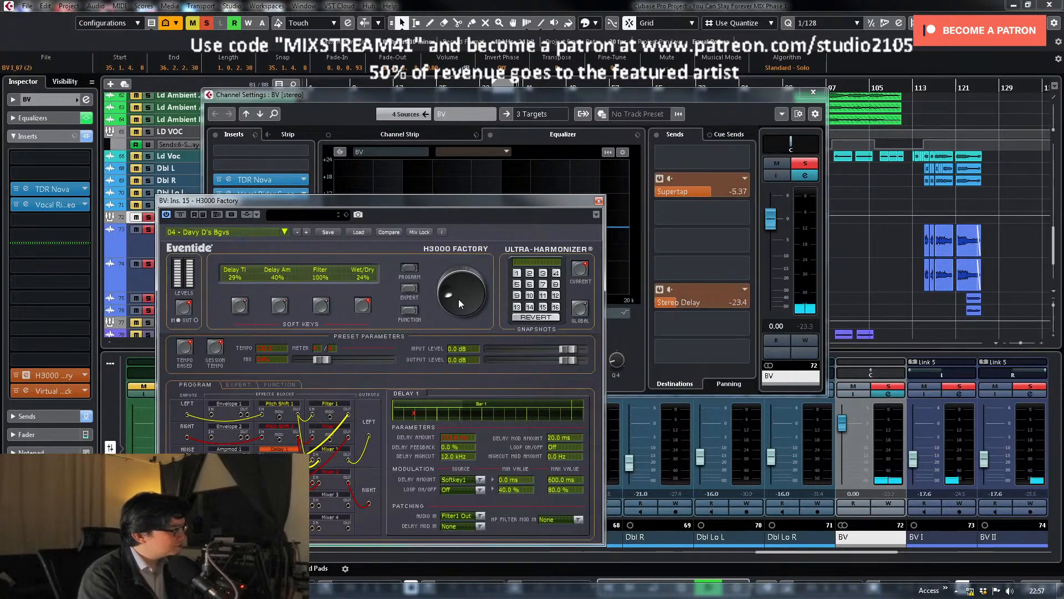
mouse_move(456, 296)
left_mouse_down()
mouse_move(462, 237)
mouse_move(453, 283)
left_mouse_up()
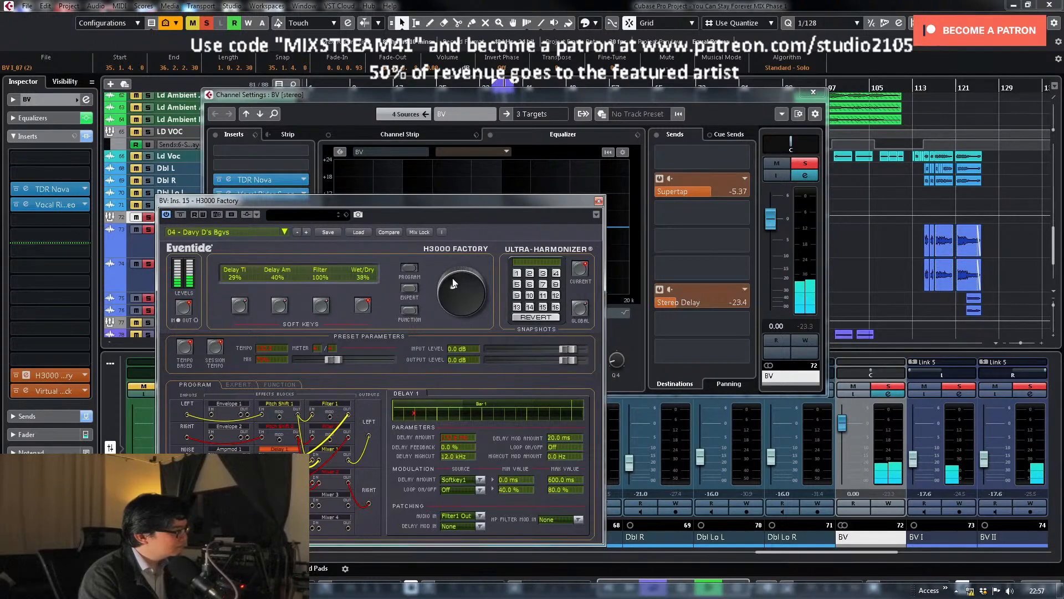
left_click(806, 163)
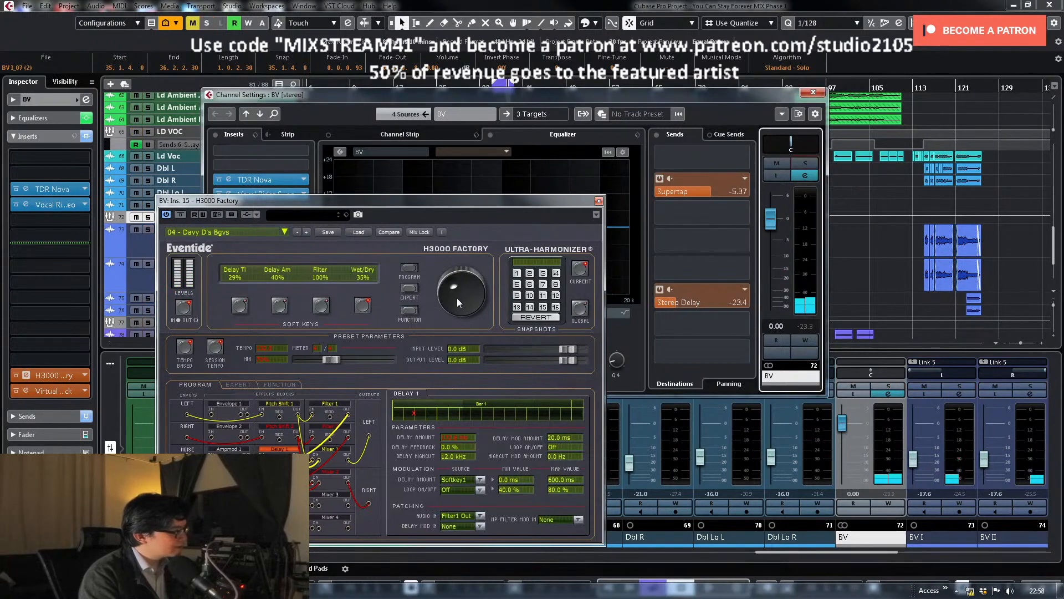
left_click_drag(457, 298, 457, 302)
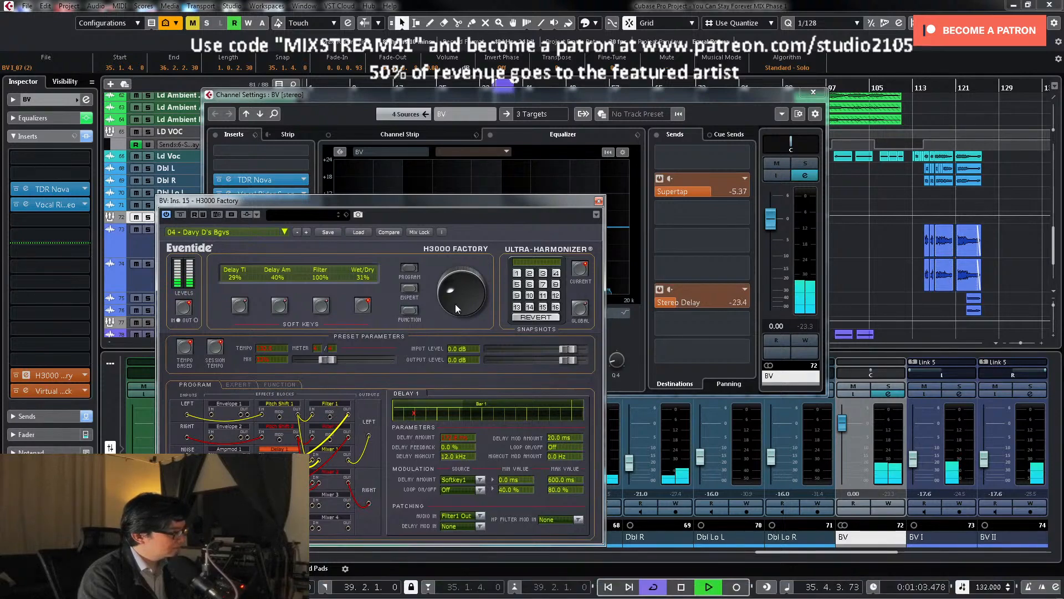
left_click(599, 201)
left_click(813, 92)
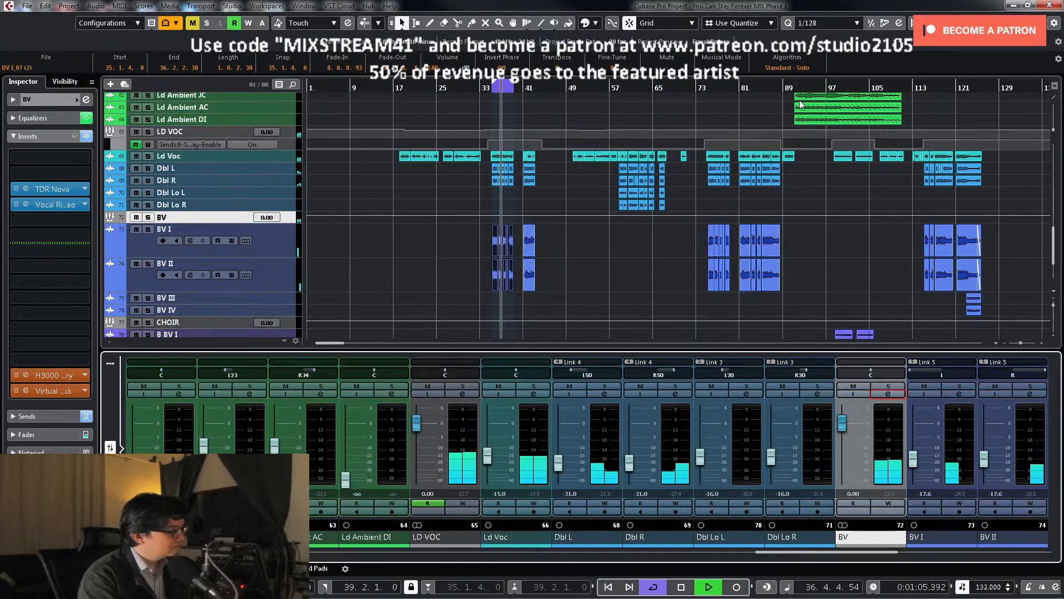
Step: Set the linked Dbl L and Dbl R vocal doubles to -18.0 and turn off loop playback
left_click_drag(560, 459, 560, 457)
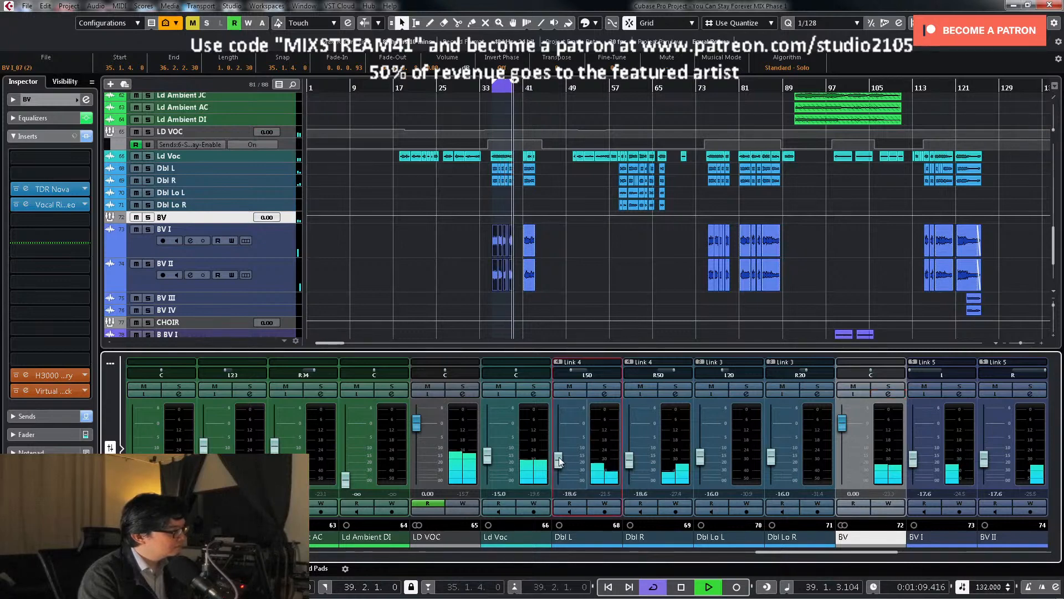
double_click(569, 493)
type("-18")
key("Return")
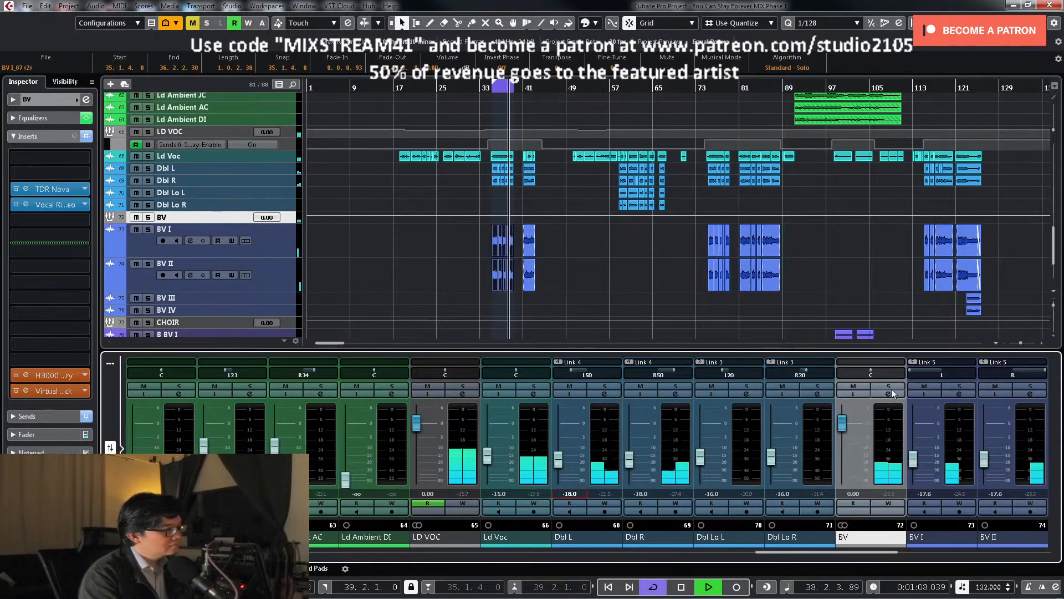
key("KP_Divide")
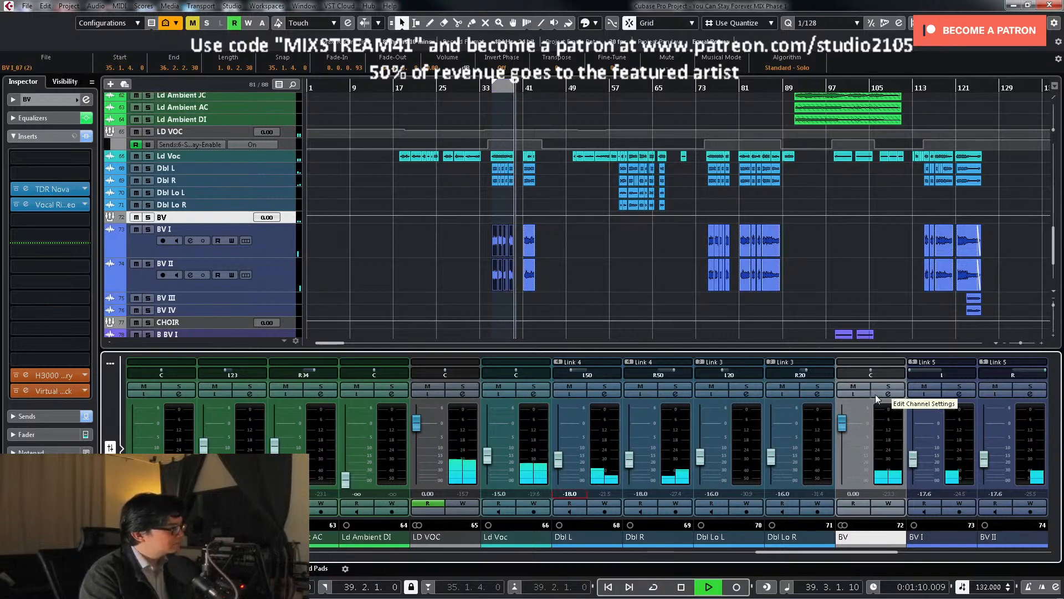
Step: Return the BV I and BV II tracks to normal height and check the LD VOC channel settings during playback
left_click(587, 246)
key("z")
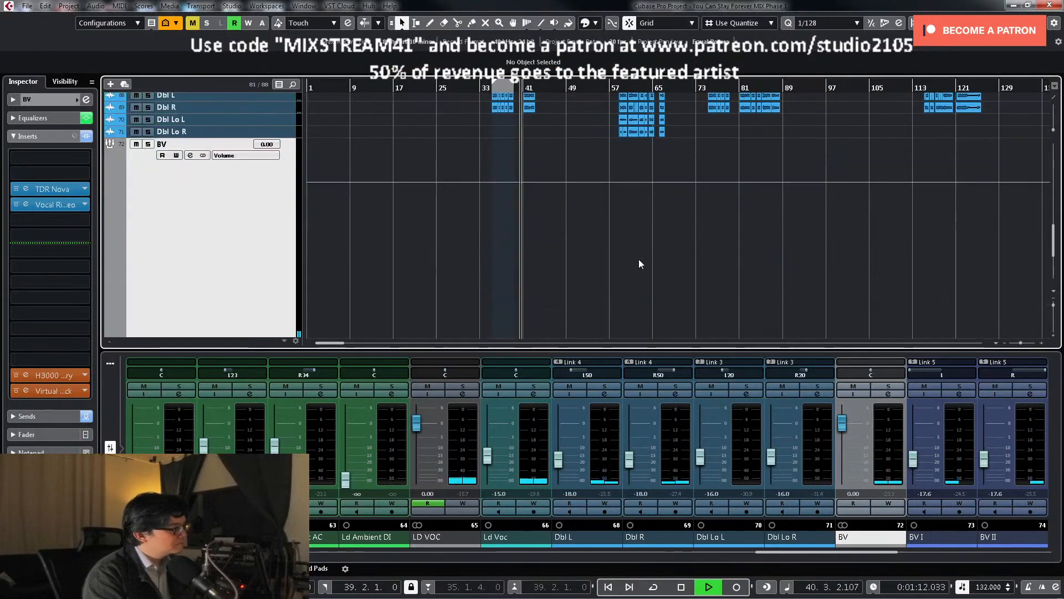
key("z")
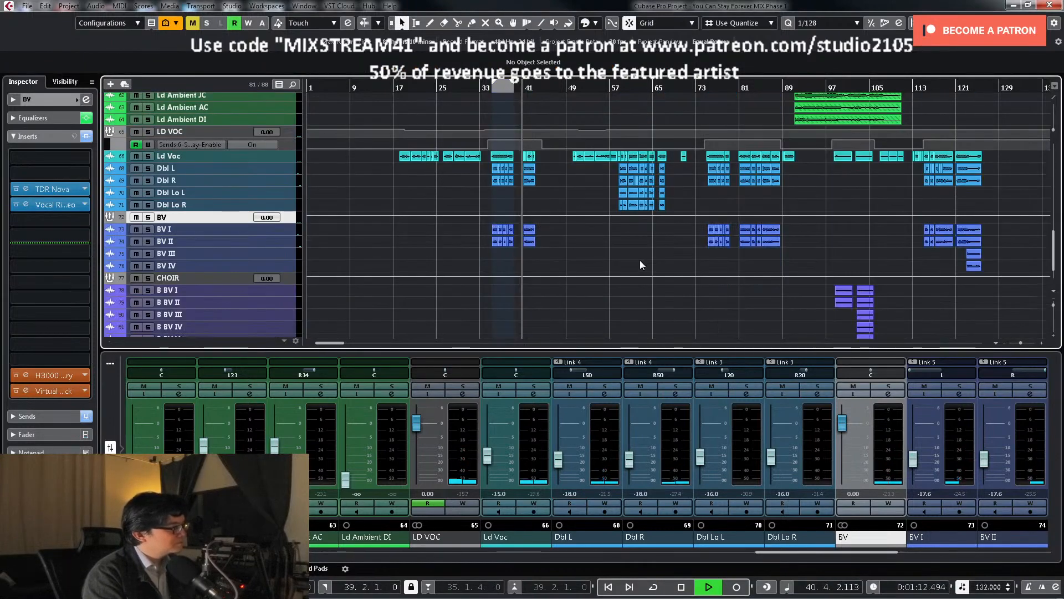
left_click(463, 396)
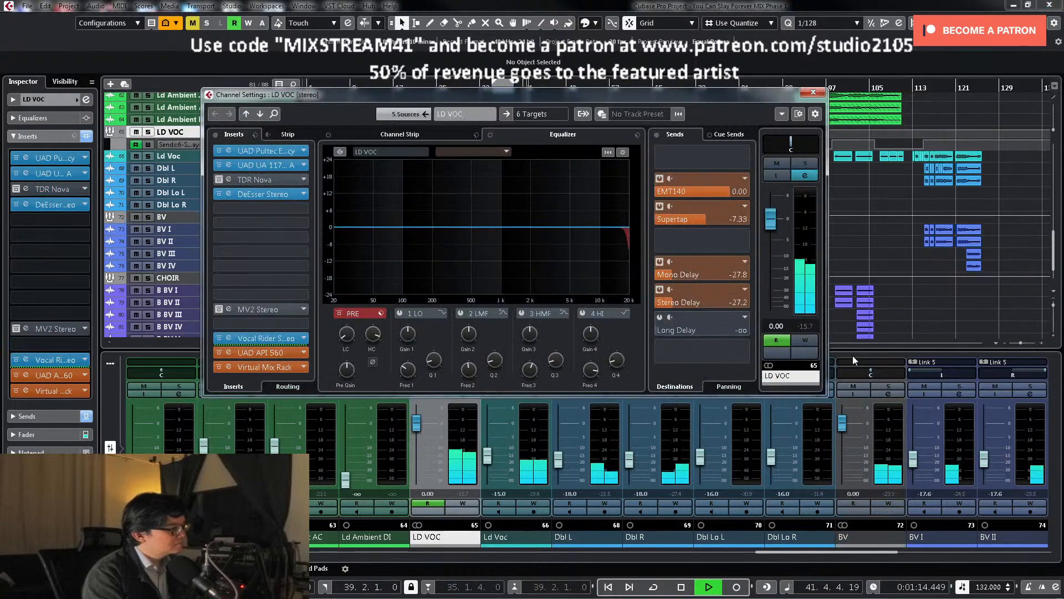
left_click(813, 93)
left_click(679, 297)
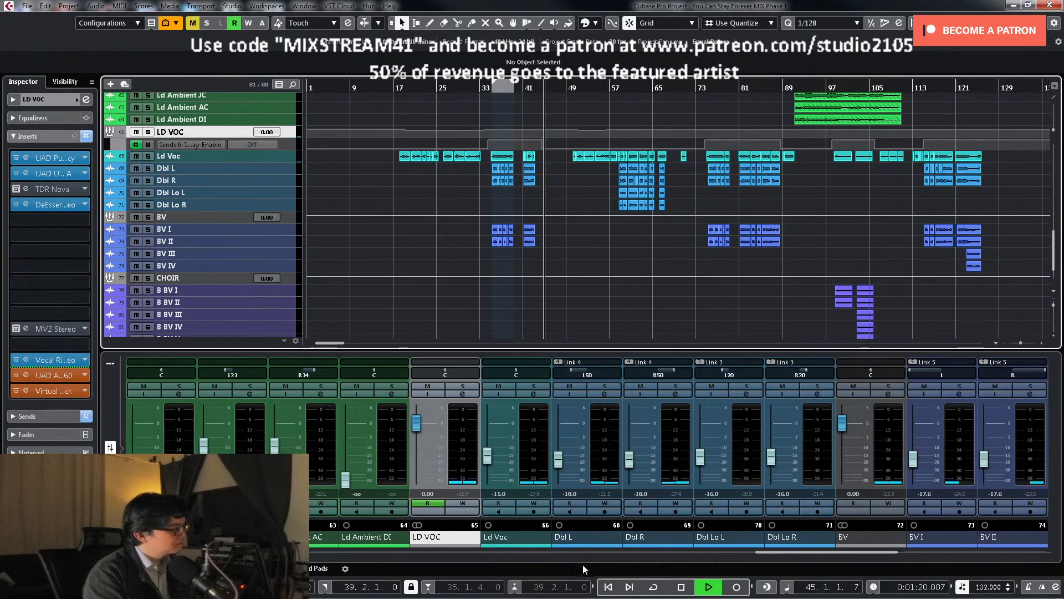
Step: Insert the UAD API 550A equalizer on the SNARE group in the slot after Little Clipper
left_click_drag(801, 553, 444, 574)
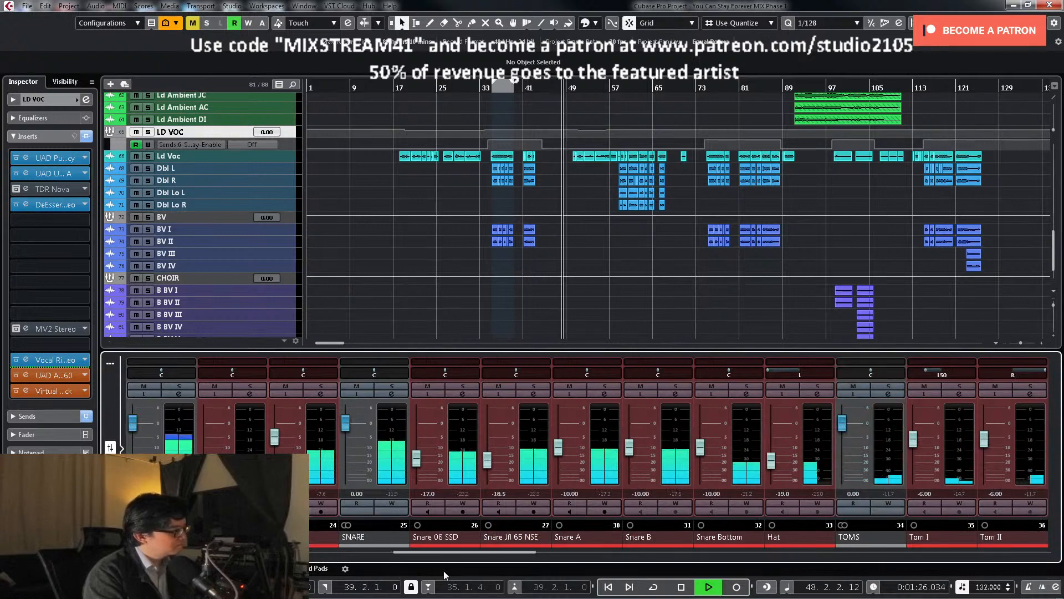
left_click(391, 394)
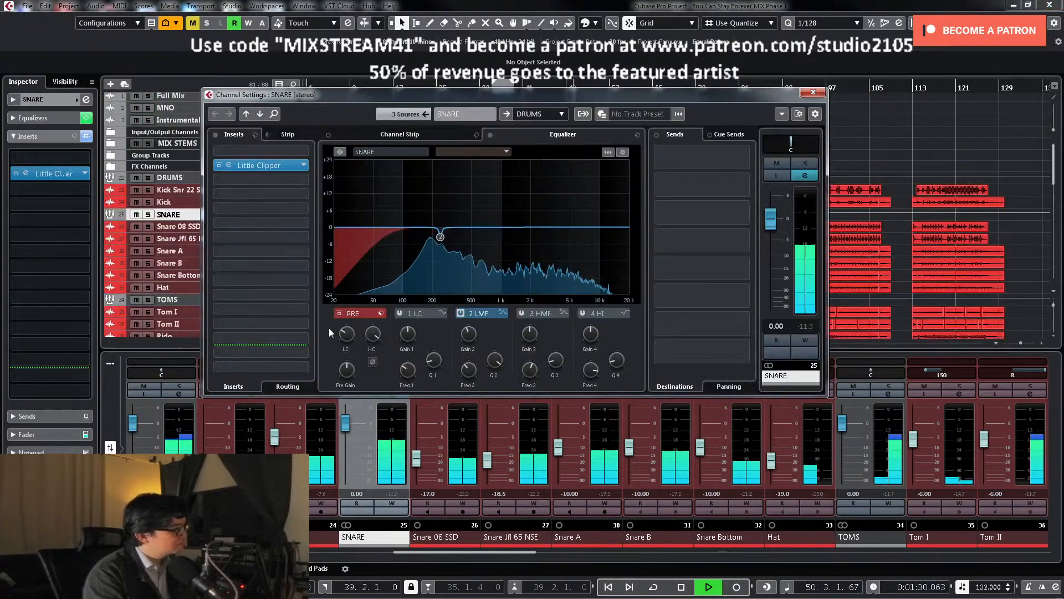
key("space")
left_click(288, 196)
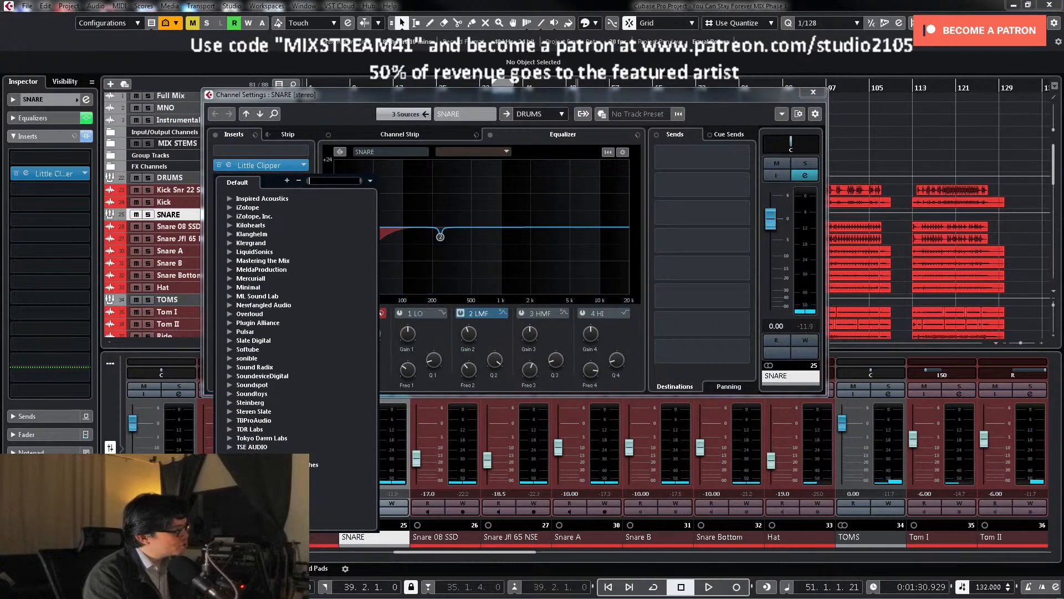
left_click(265, 456)
scroll(265, 456, "down", 3)
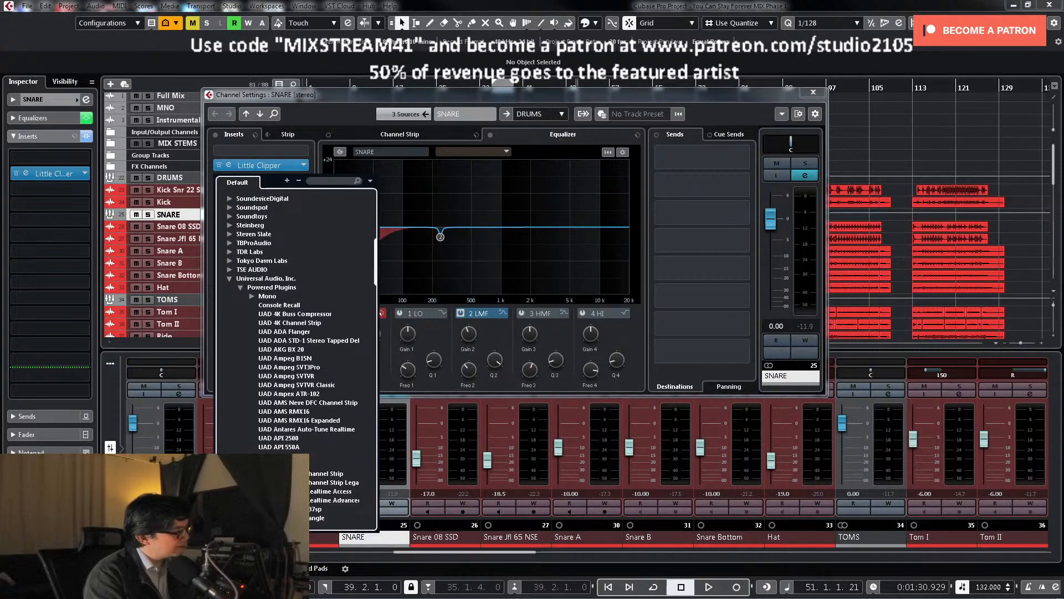
left_click(366, 453)
left_click(303, 196)
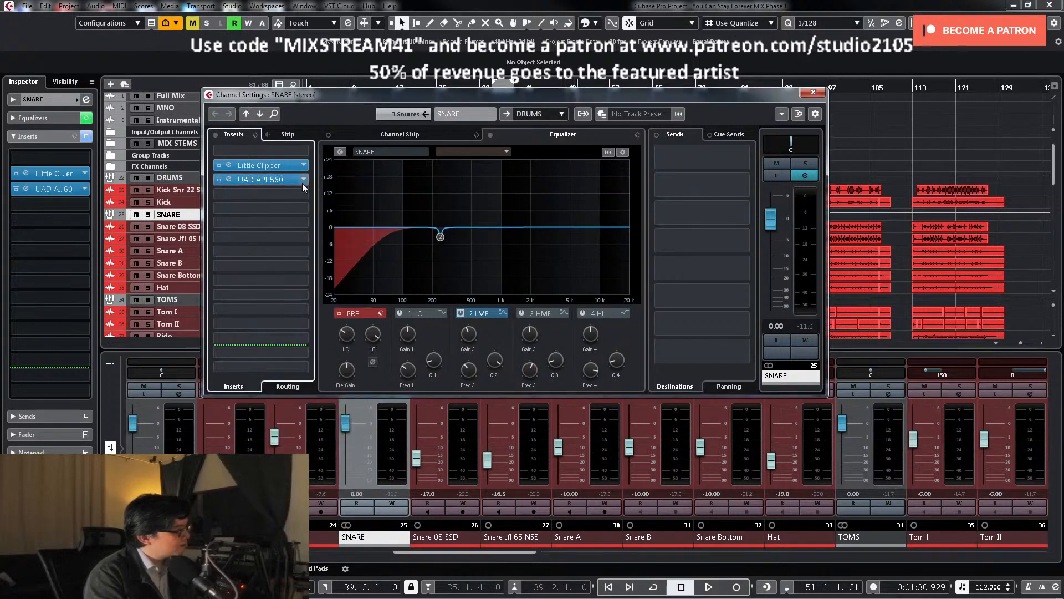
left_click(344, 365)
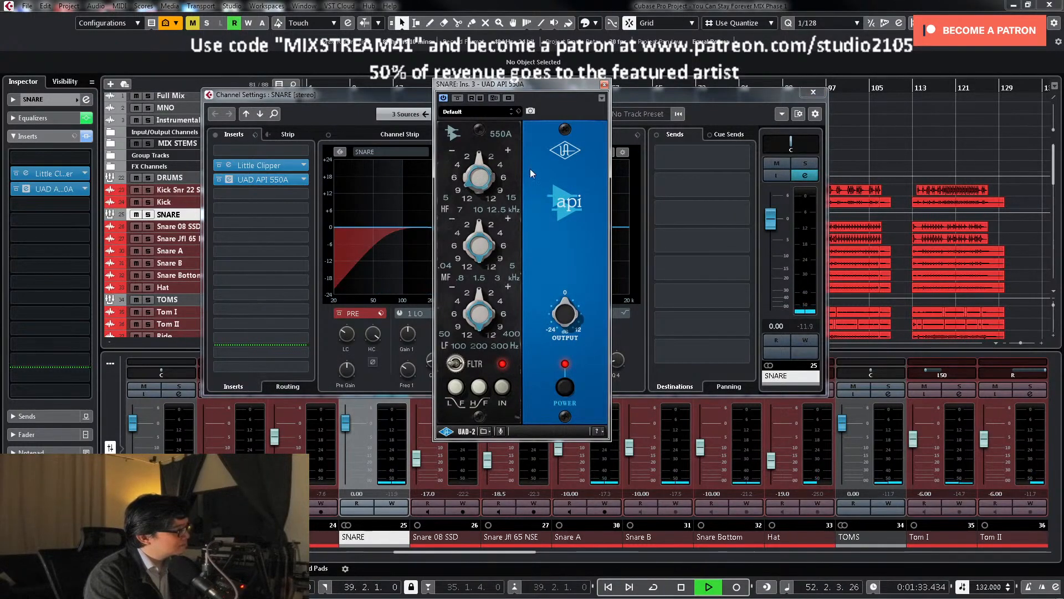
Step: Set the snare 550A's high-frequency gain to about +2 dB, trying a stronger boost and comparing with bypass, and close its window
left_click_drag(485, 165, 484, 153)
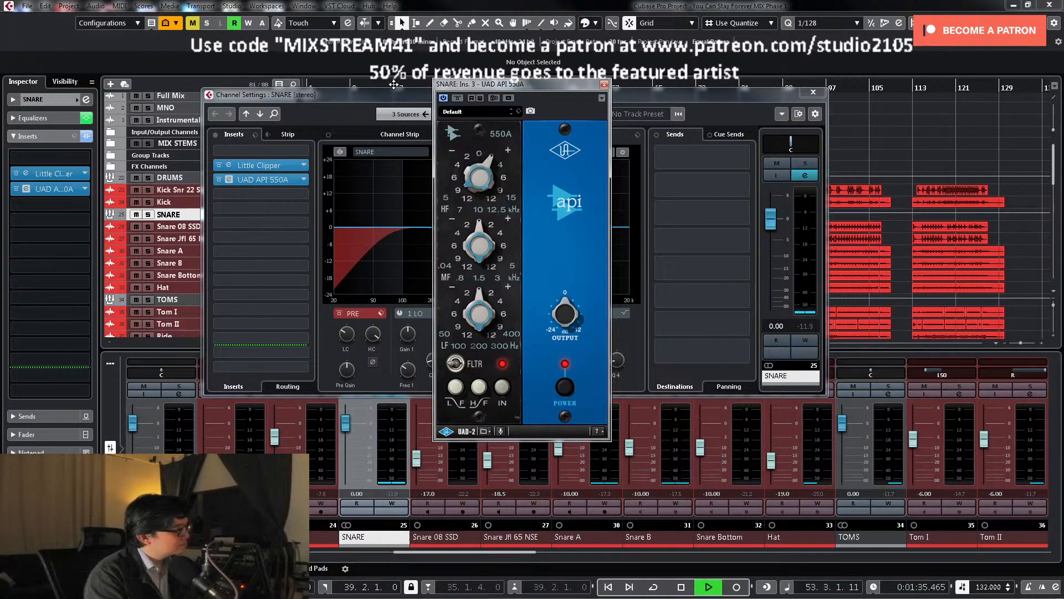
left_click(394, 84)
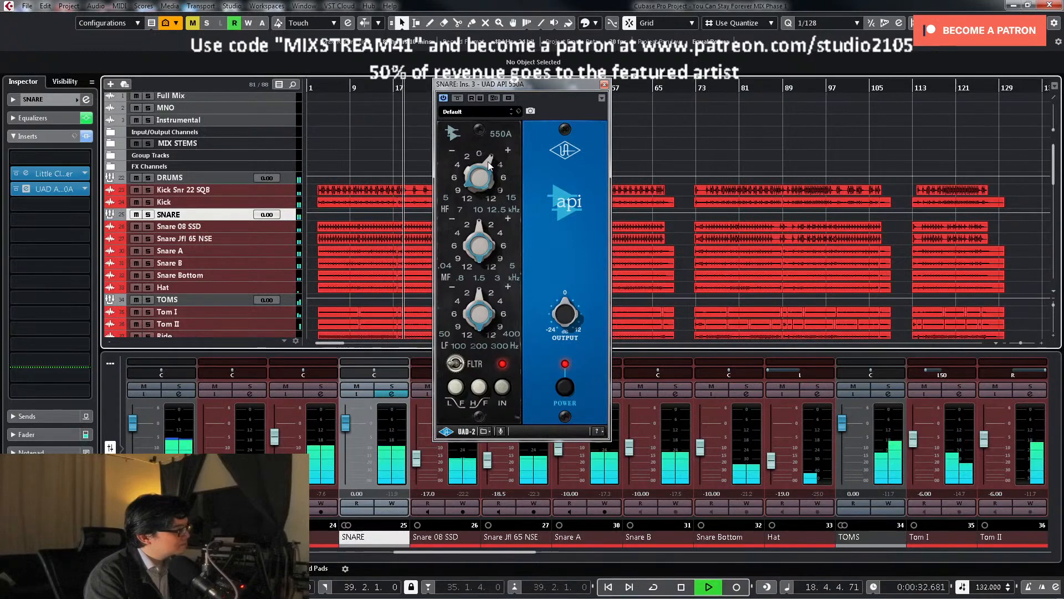
left_click_drag(489, 165, 492, 153)
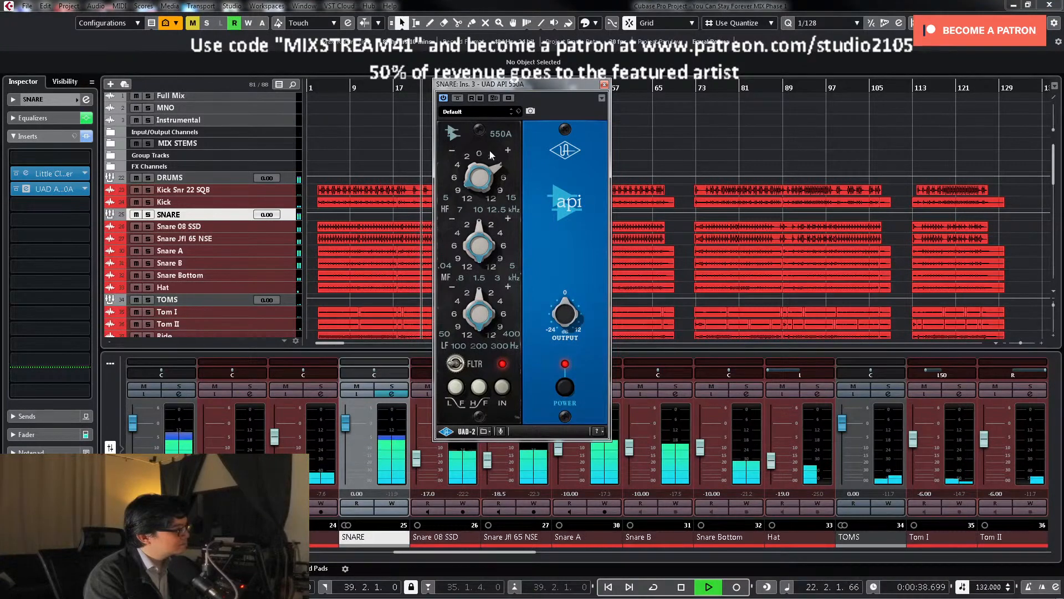
left_click(457, 99)
left_click(457, 98)
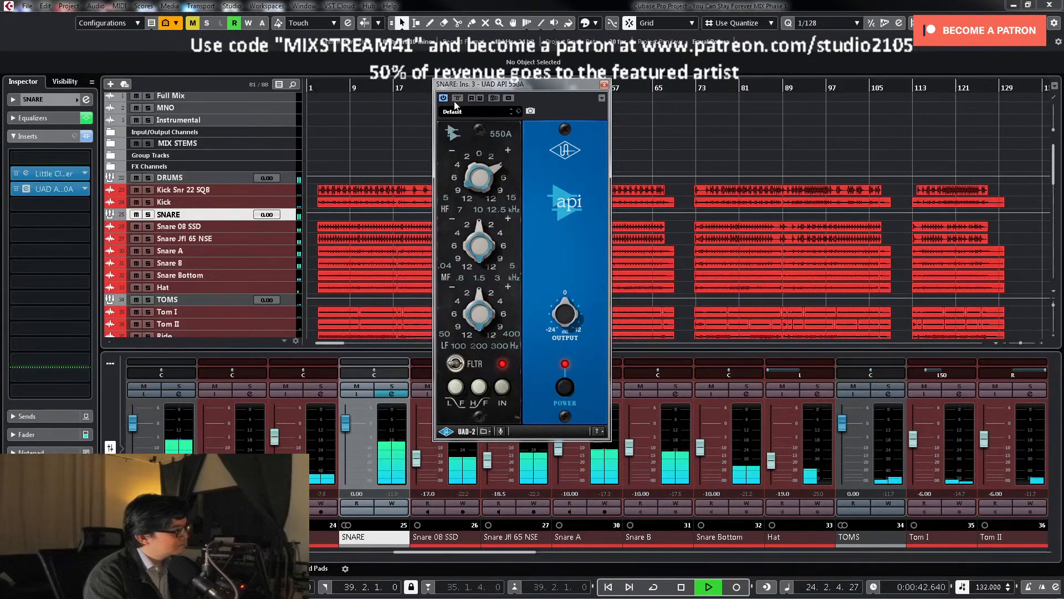
mouse_move(489, 171)
left_mouse_down()
mouse_move(479, 167)
mouse_move(493, 178)
left_mouse_up()
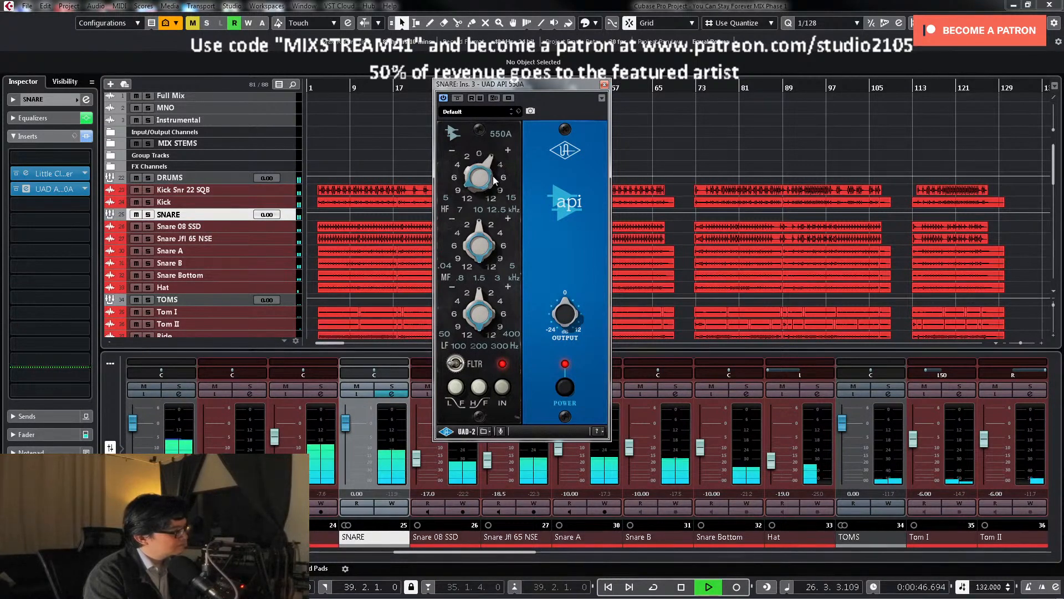
key("space")
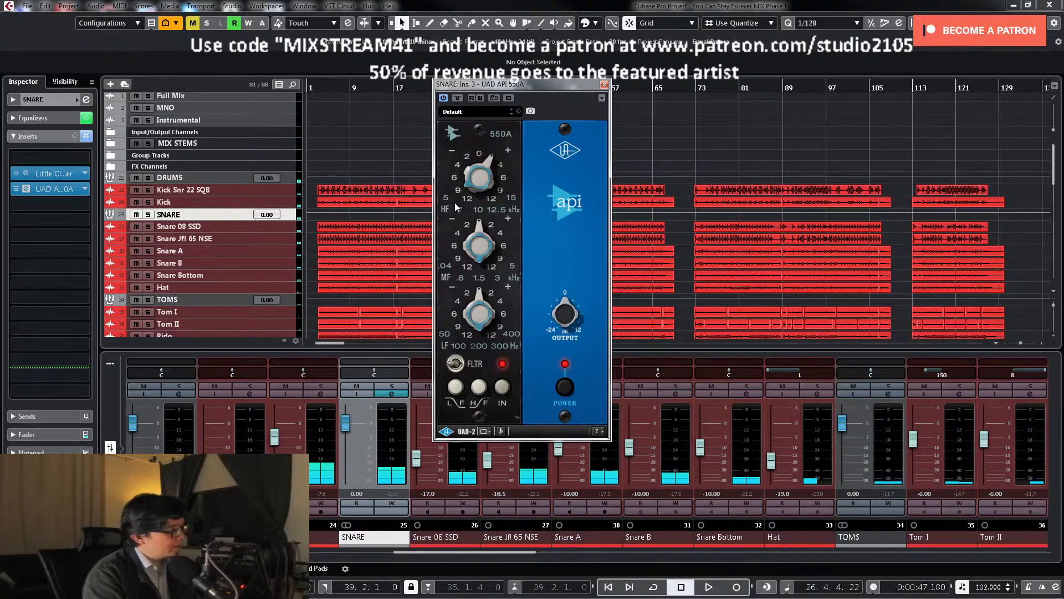
left_click(604, 85)
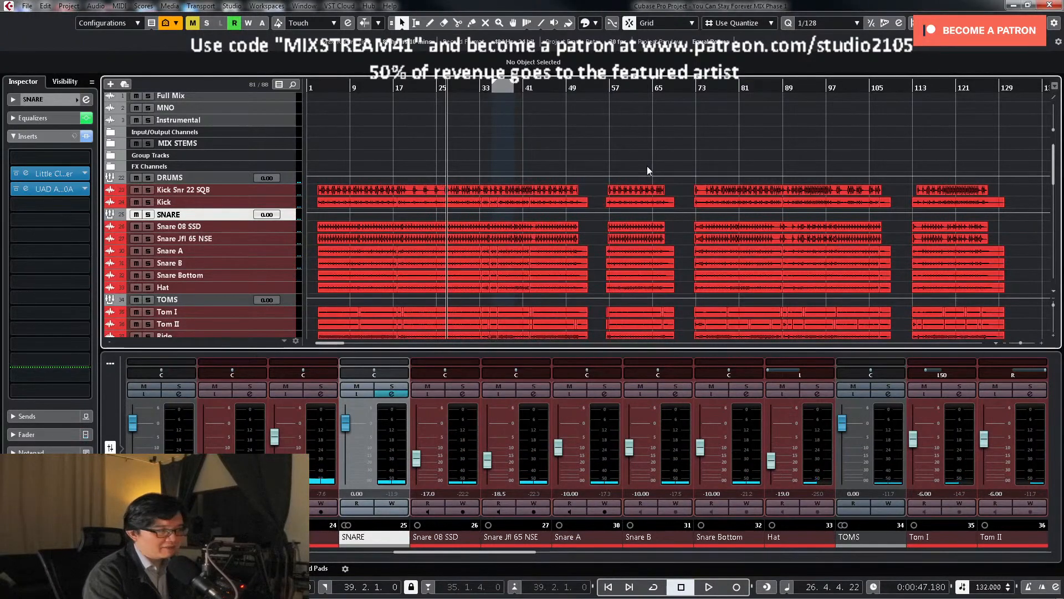
Step: Open the VBC Rack on the STEREO bus and set the FG-Grey threshold to about -14.1 dB while playing from bar 74
scroll(610, 222, "down", 10)
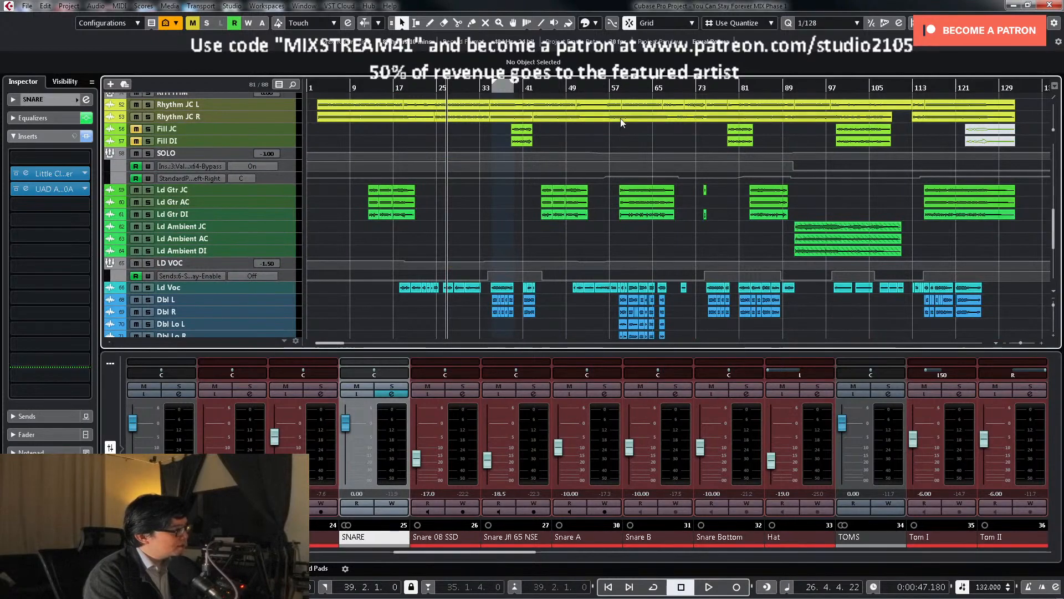
left_click(706, 86)
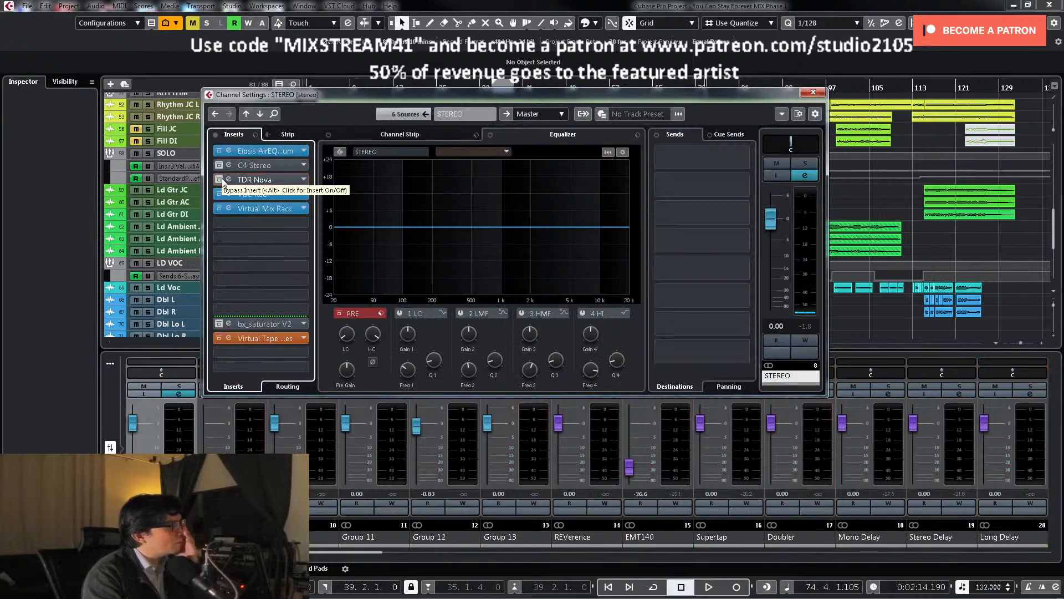
left_click(247, 194)
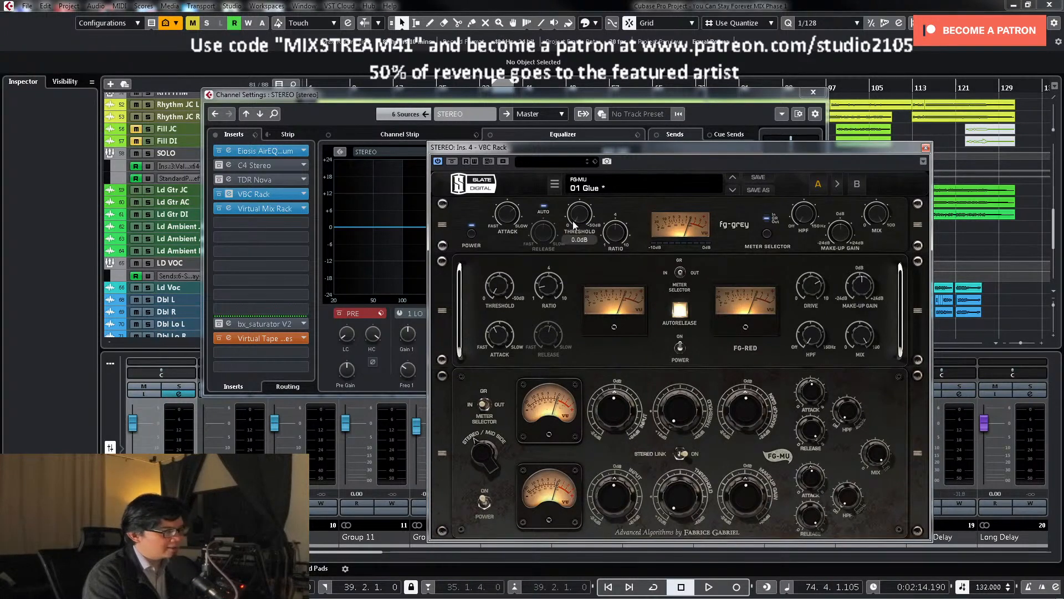
key("space")
left_click_drag(573, 221, 577, 207)
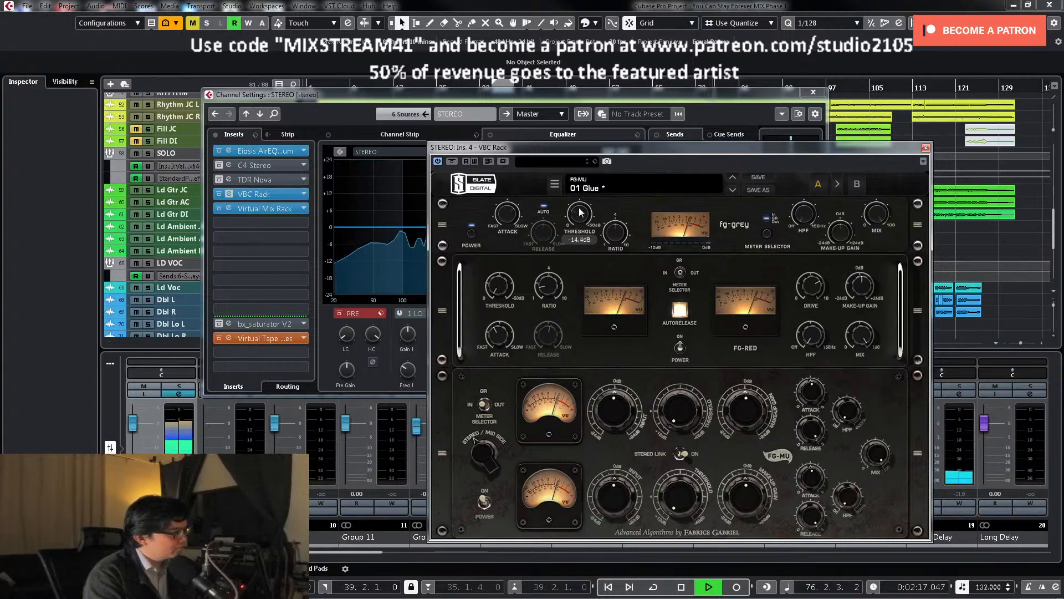
key("space")
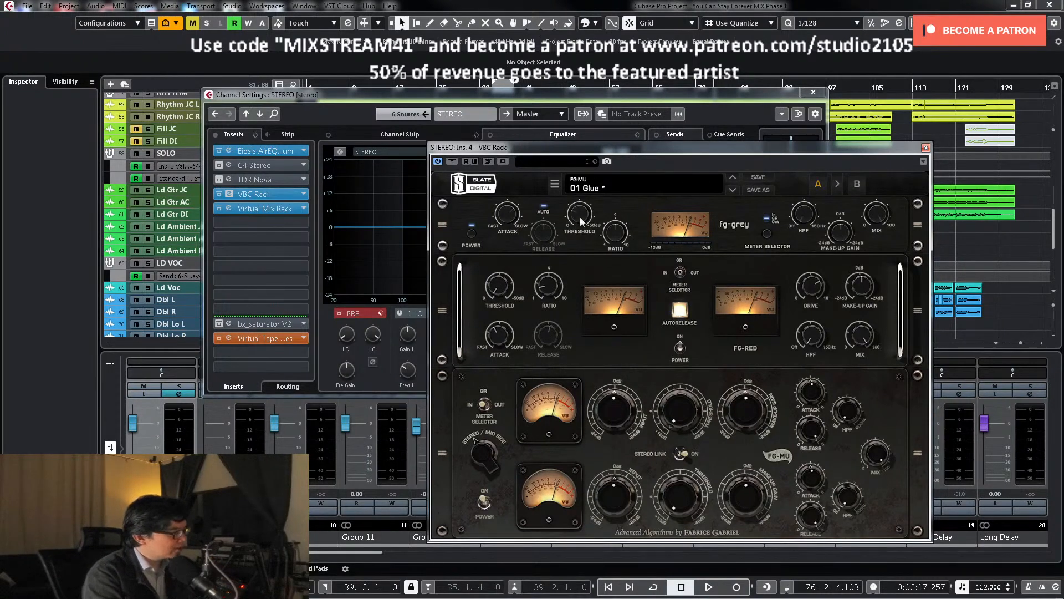
key("space")
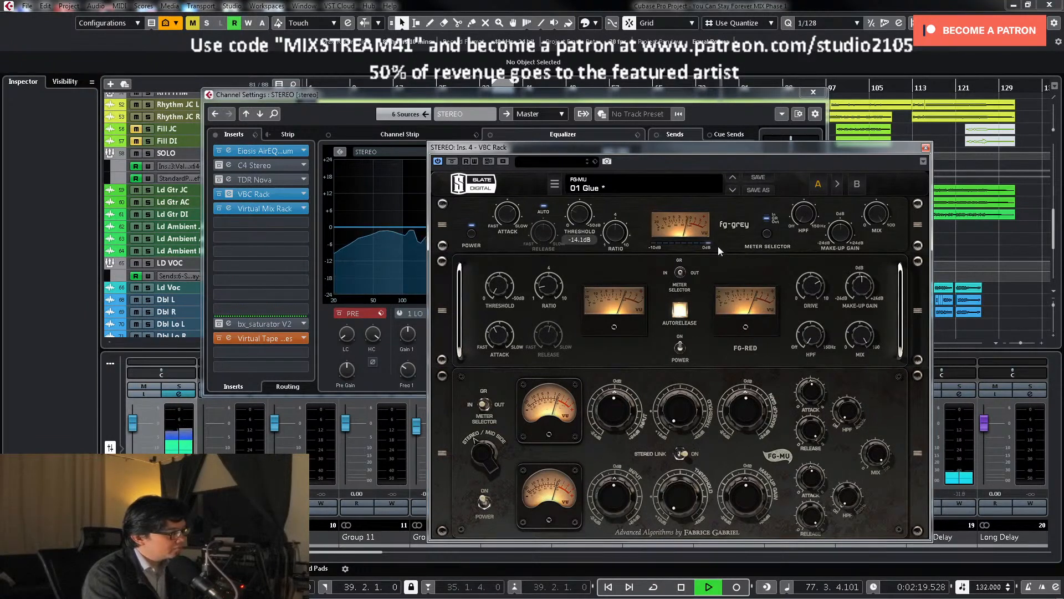
Step: Set the linked FG-MU threshold in the VBC Rack to about -11.9, checking it from the left locator
mouse_move(500, 276)
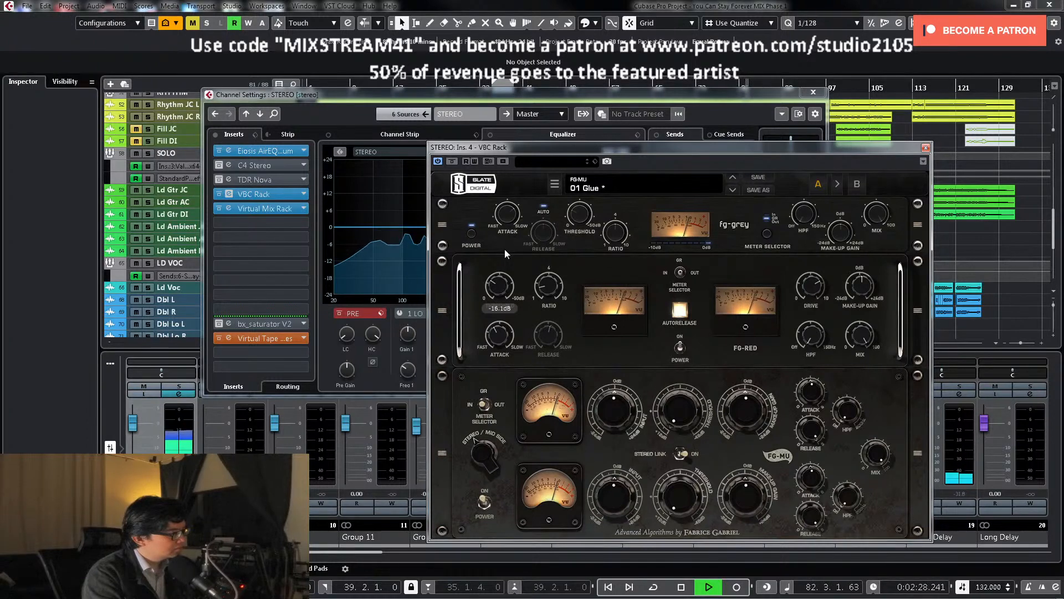
left_click_drag(681, 393, 690, 357)
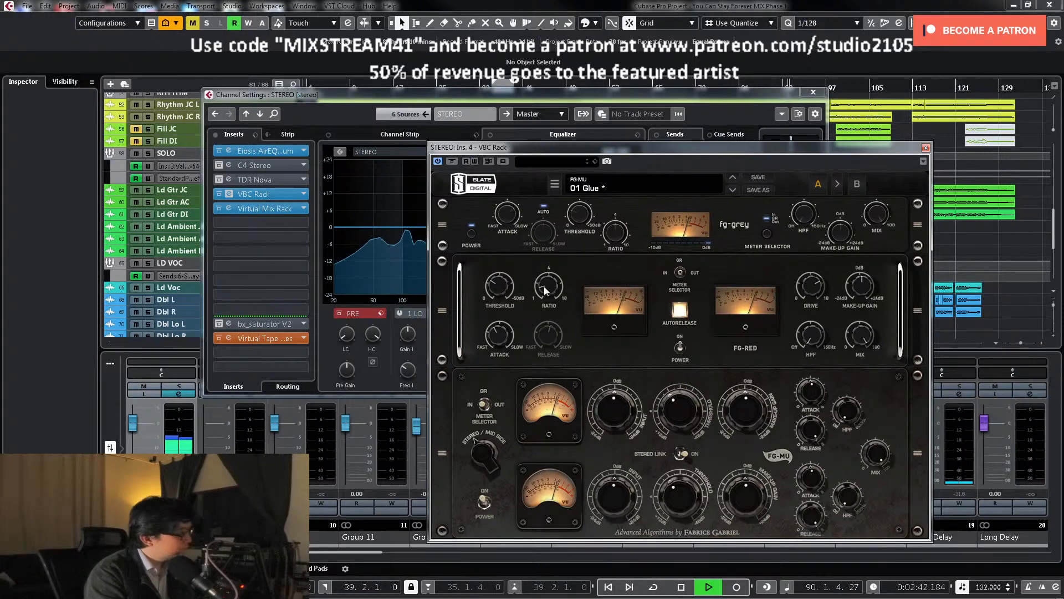
key("KP_1")
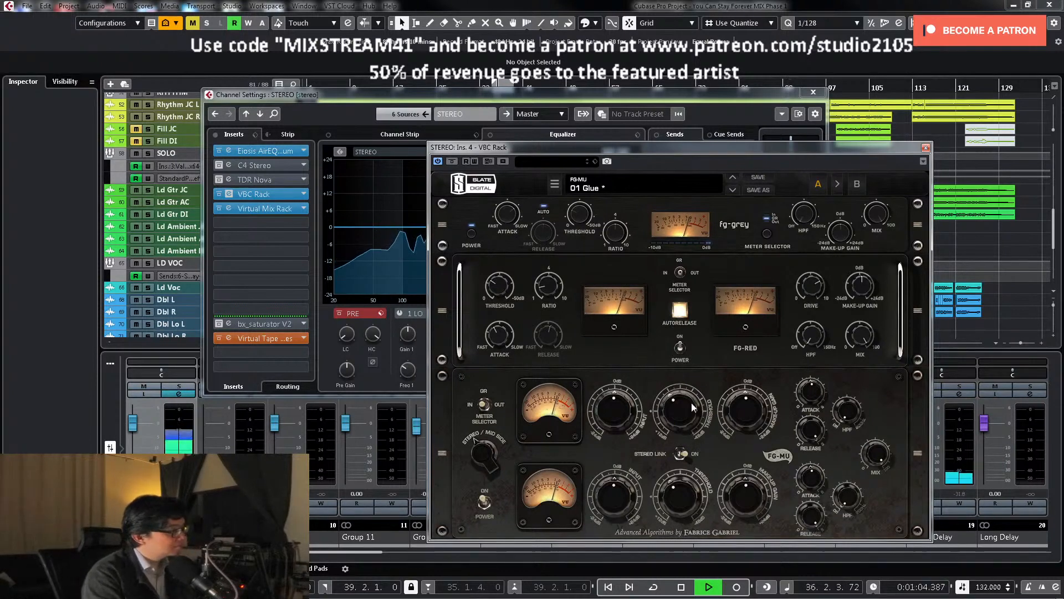
mouse_move(683, 404)
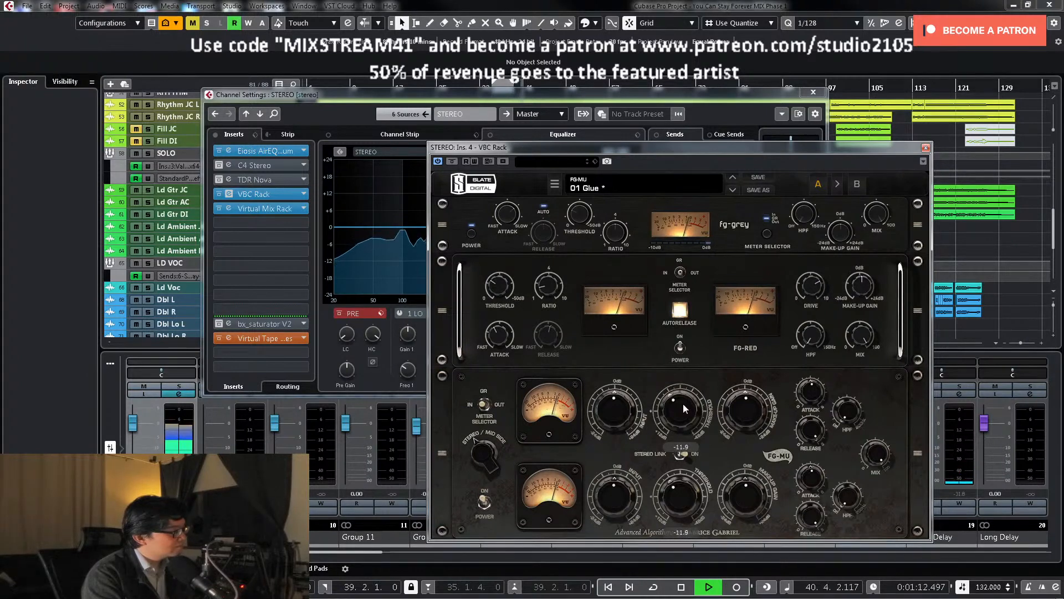
left_click_drag(684, 404, 684, 404)
Step: Compare the STEREO bus with the VBC Rack bypassed and active, leave it active, and close its window
key("space")
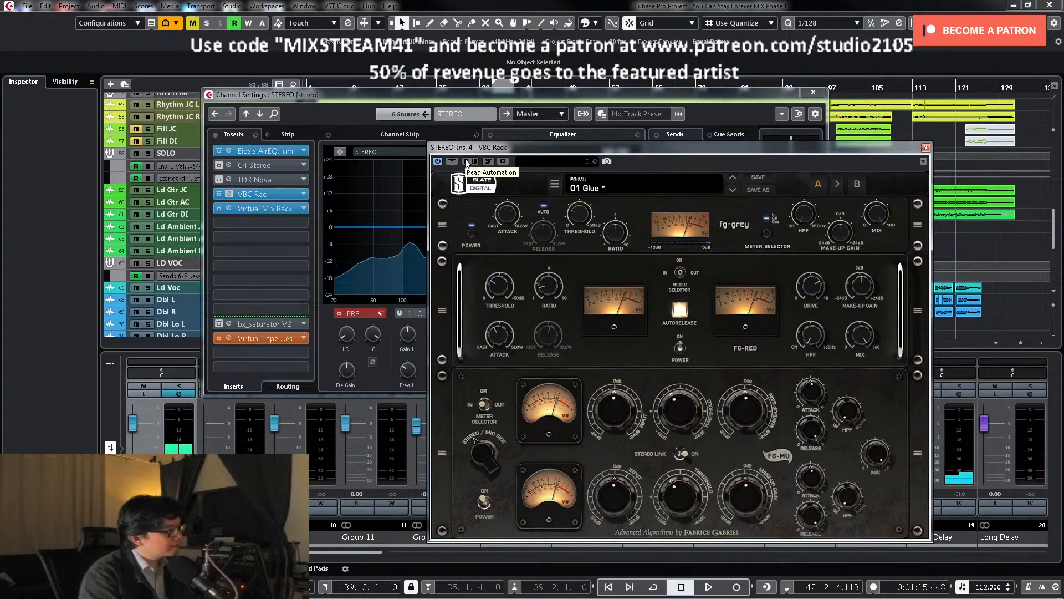
key("space")
left_click(452, 161)
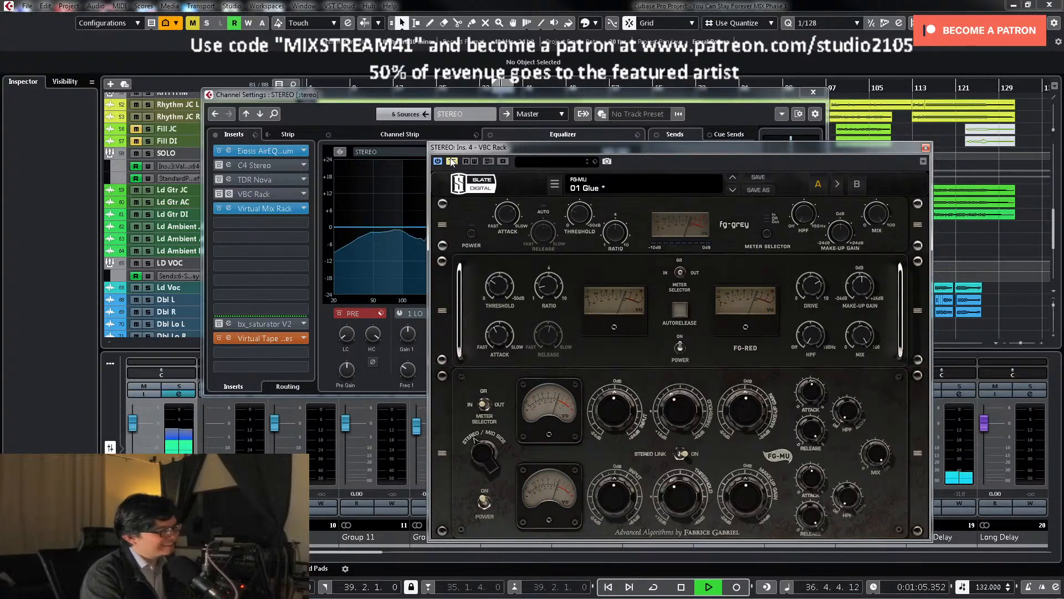
key("space")
right_click(452, 161)
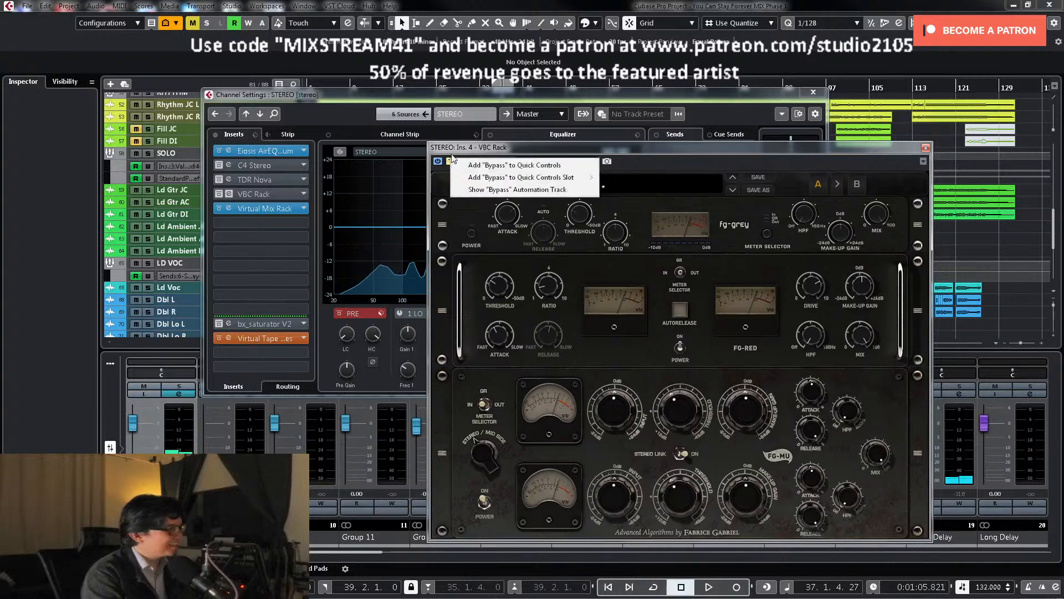
left_click(453, 145)
left_click(453, 162)
key("space")
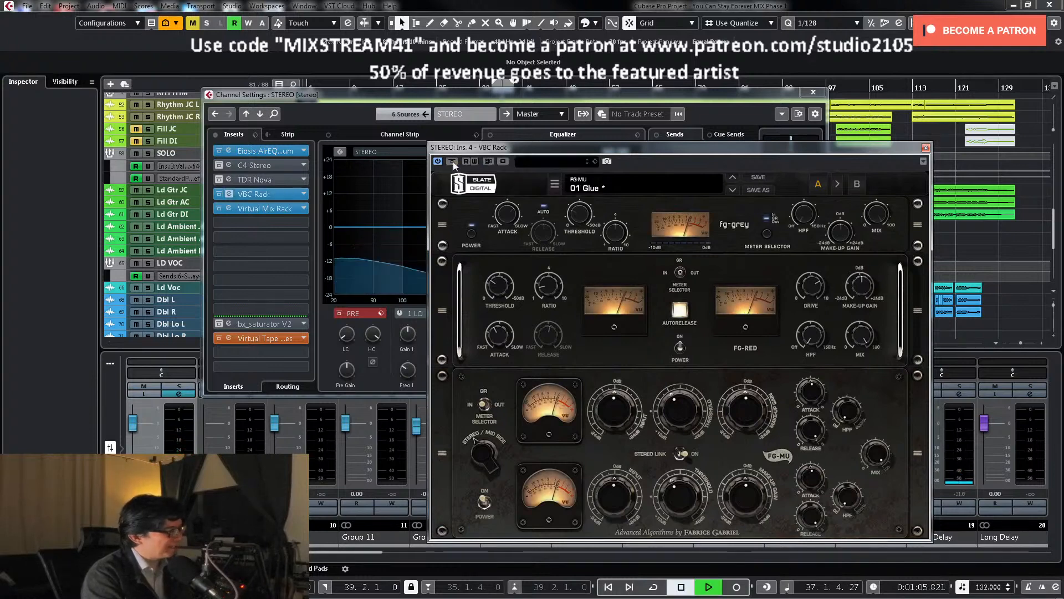
left_click(925, 148)
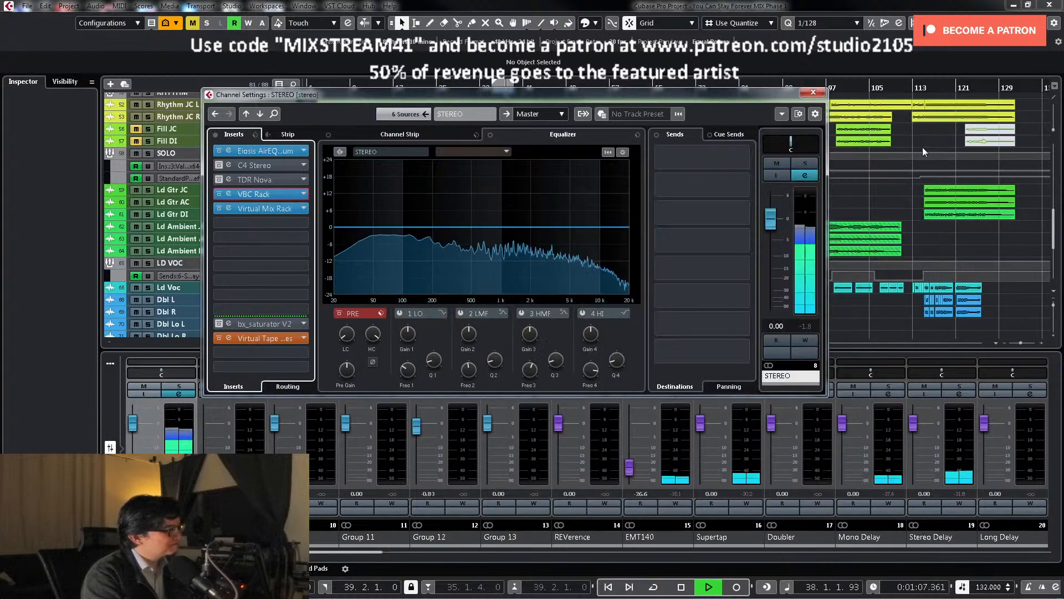
Step: Stop playback and close the STEREO channel settings
key("space")
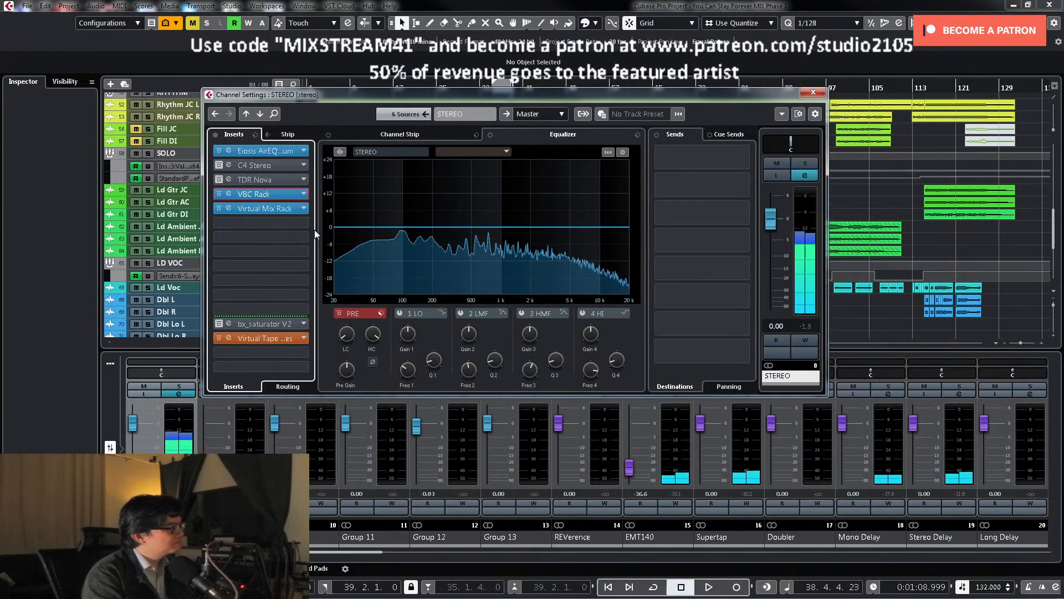
left_click(811, 94)
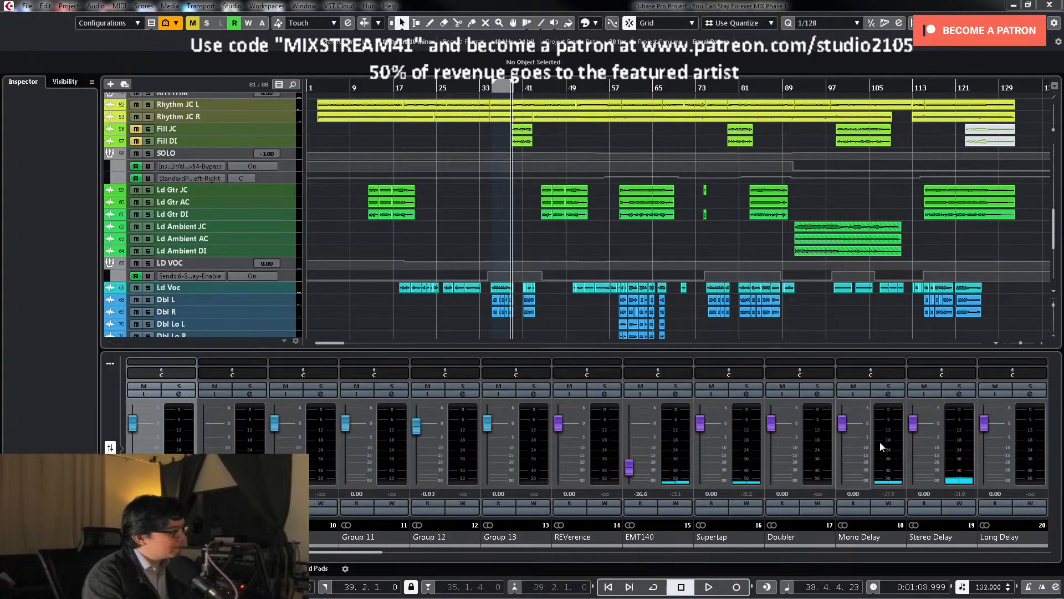
Step: Apply a slight cut at about 3 kHz with the RHYTHM group's high-mid EQ band, check it in playback, and close its channel settings
left_click_drag(372, 554, 773, 562)
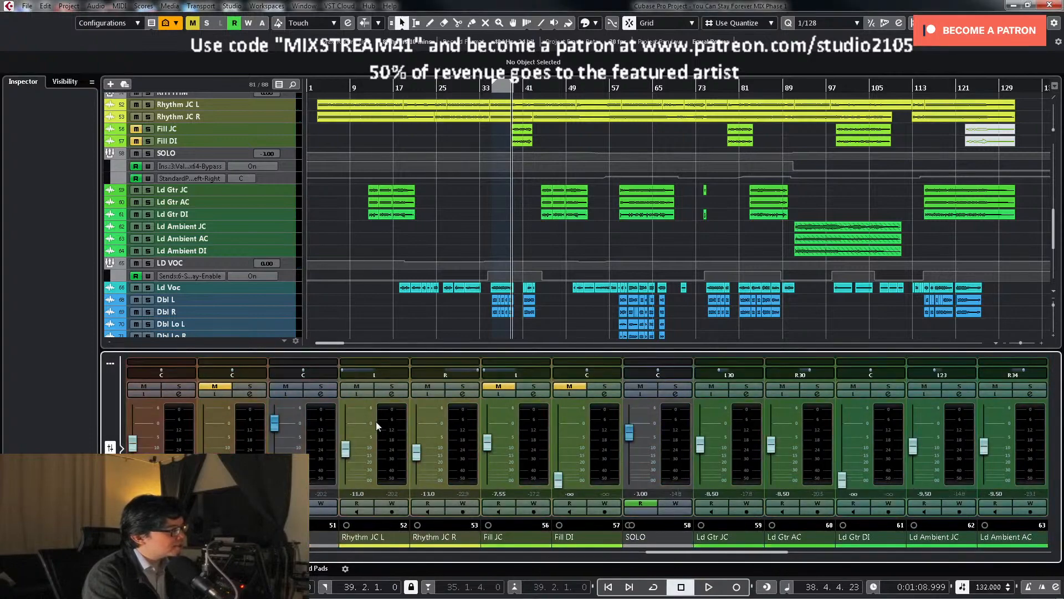
left_click(321, 397)
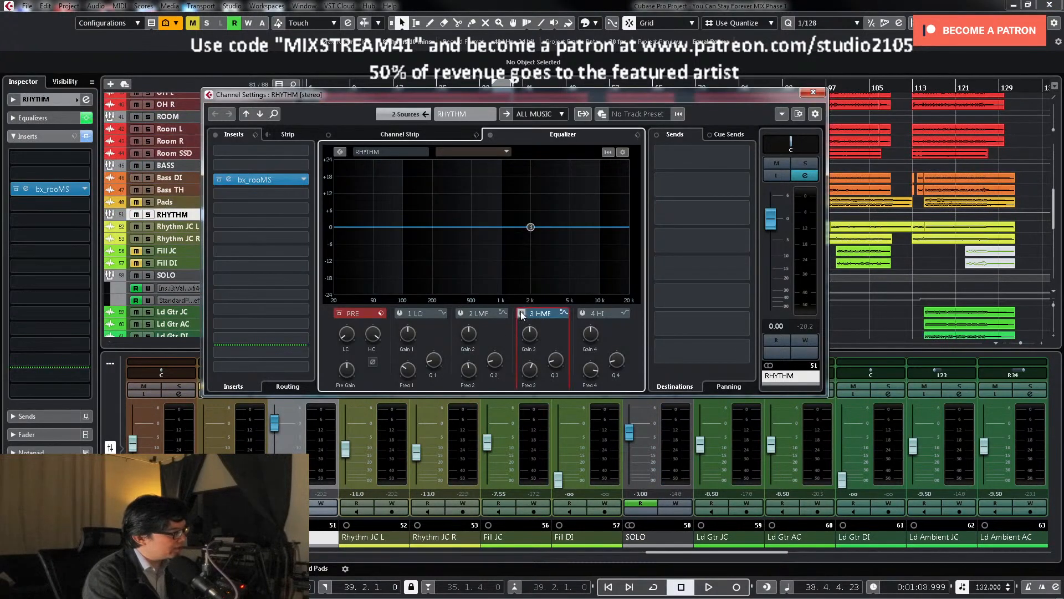
scroll(528, 334, "down", 2)
scroll(531, 371, "up", 2)
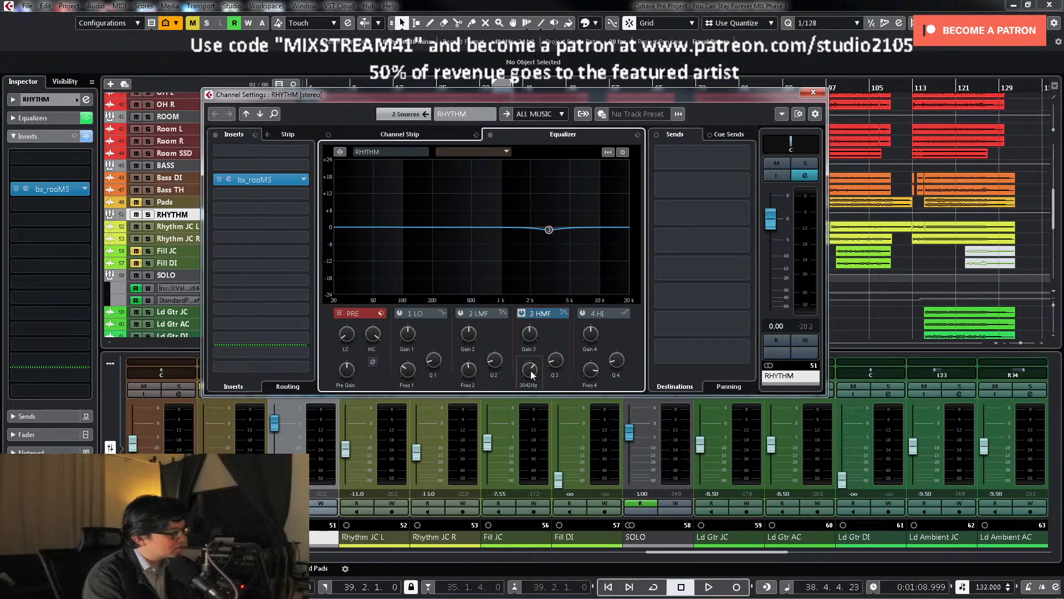
key("space")
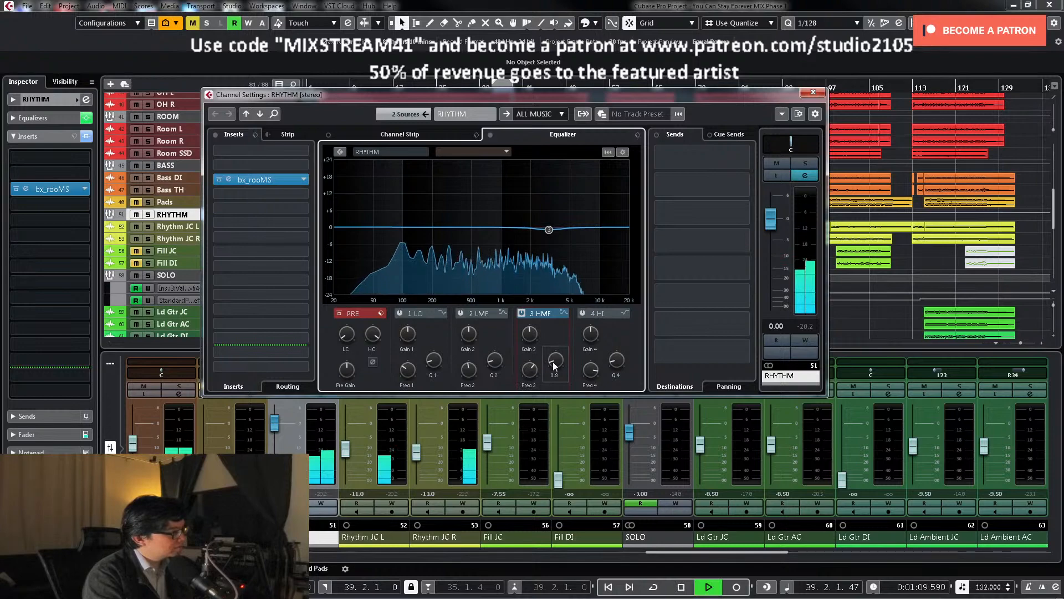
left_click(812, 94)
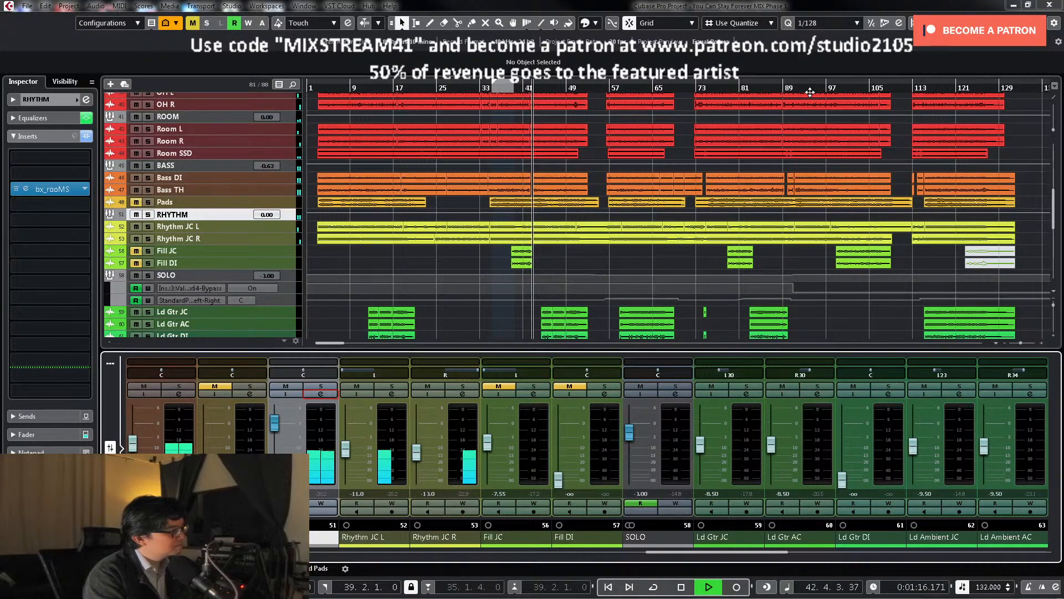
Step: Insert the Plugin Alliance Bettermaker EQ232D on the RHYTHM group channel, ahead of bx_rooMS
left_click(321, 394)
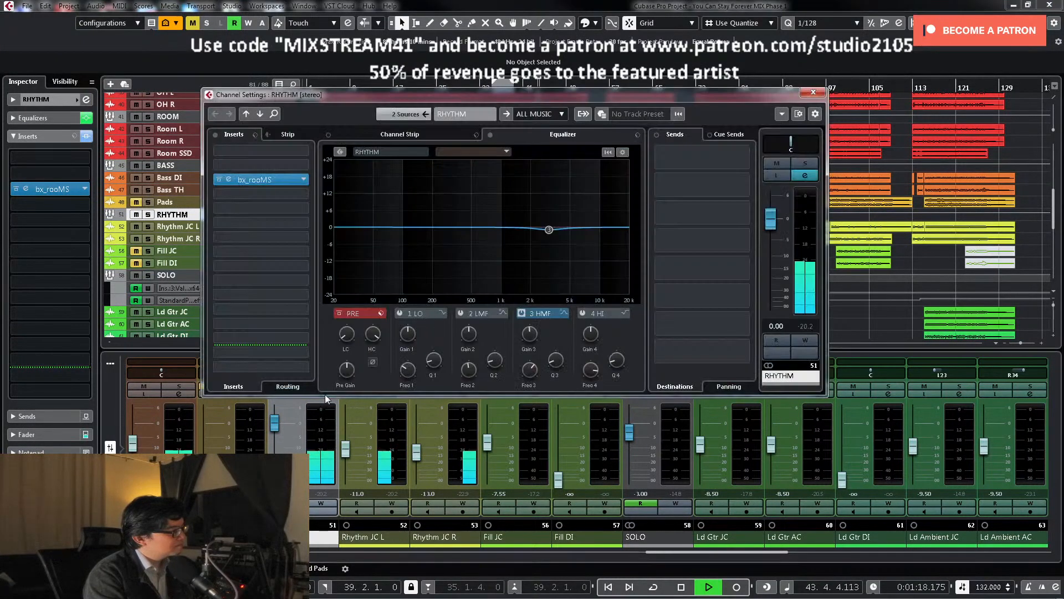
key("space")
left_click(295, 167)
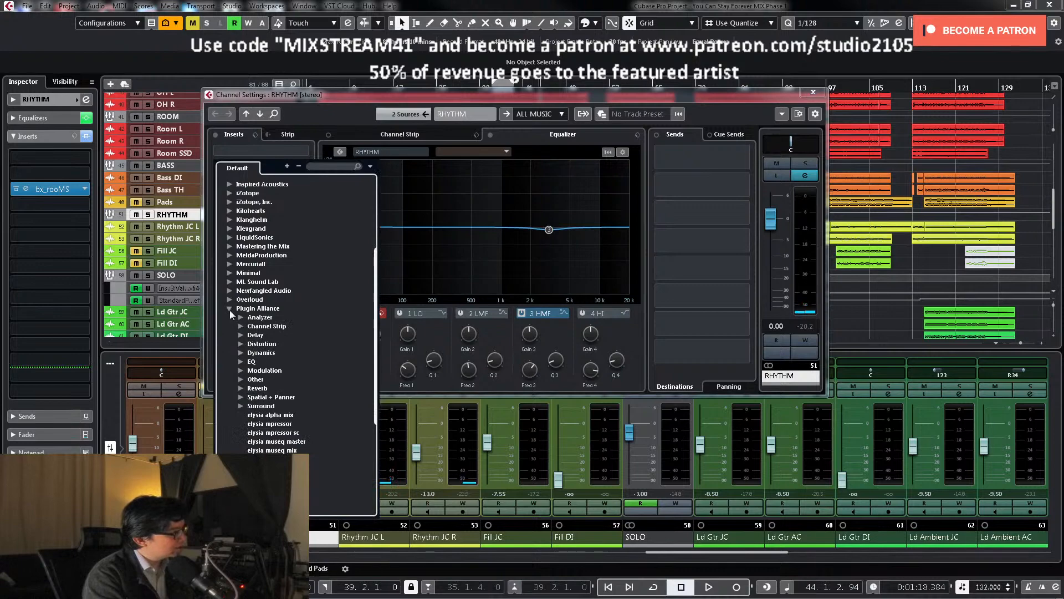
left_click(241, 363)
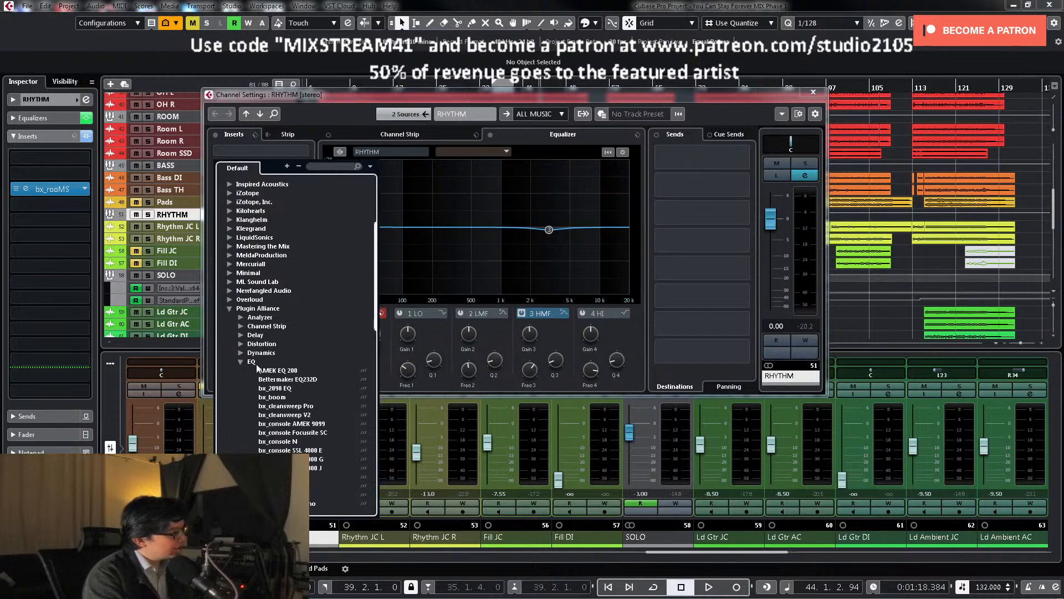
double_click(287, 381)
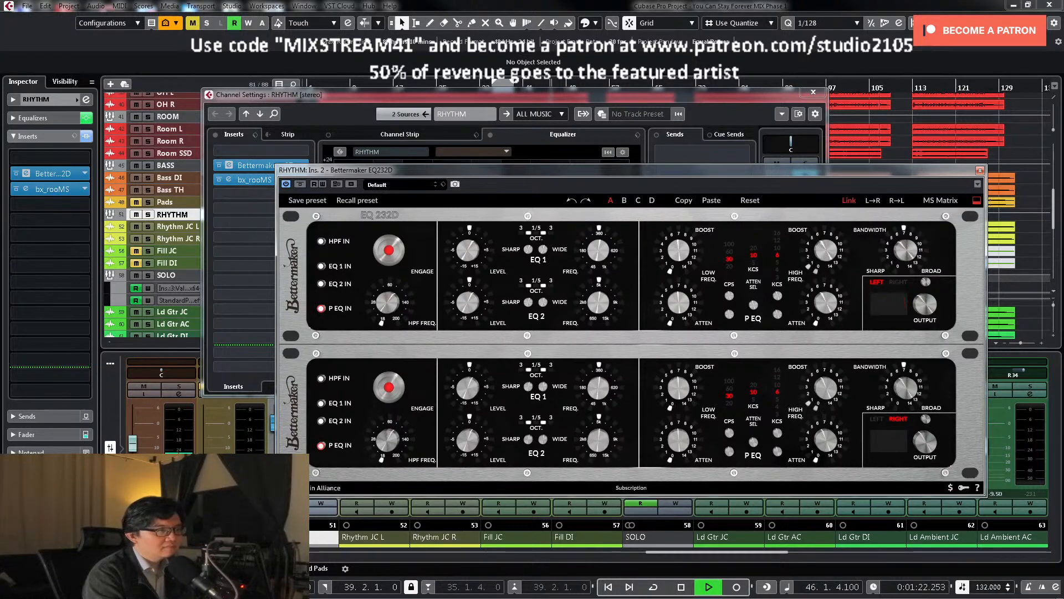
Step: Adjust the high-frequency KCS selection of the Bettermaker P EQ on RHYTHM while auditioning it soloed and in the mix, then close both windows
key("s")
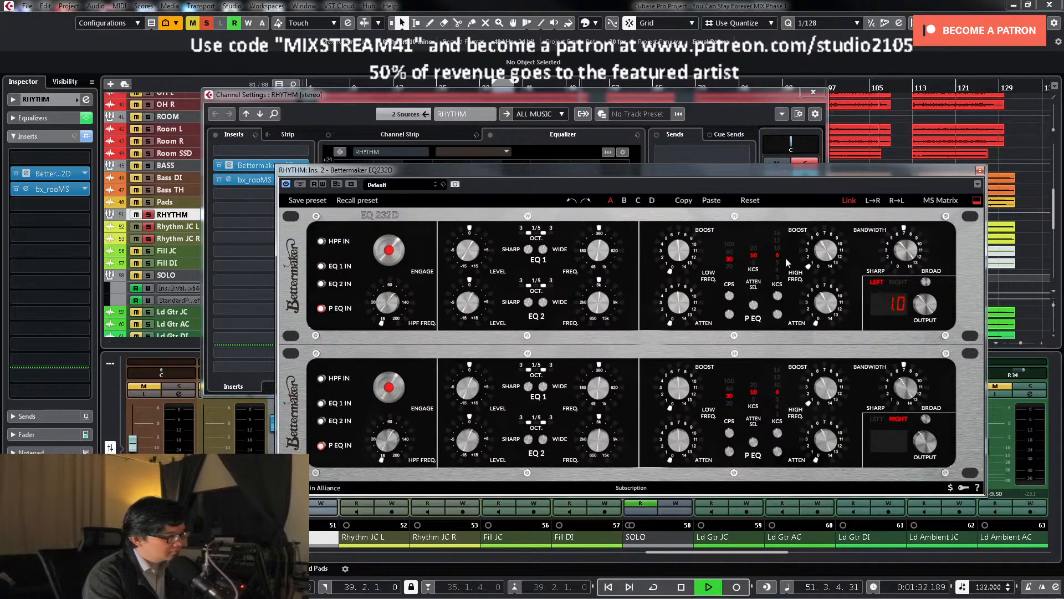
key("KP_1")
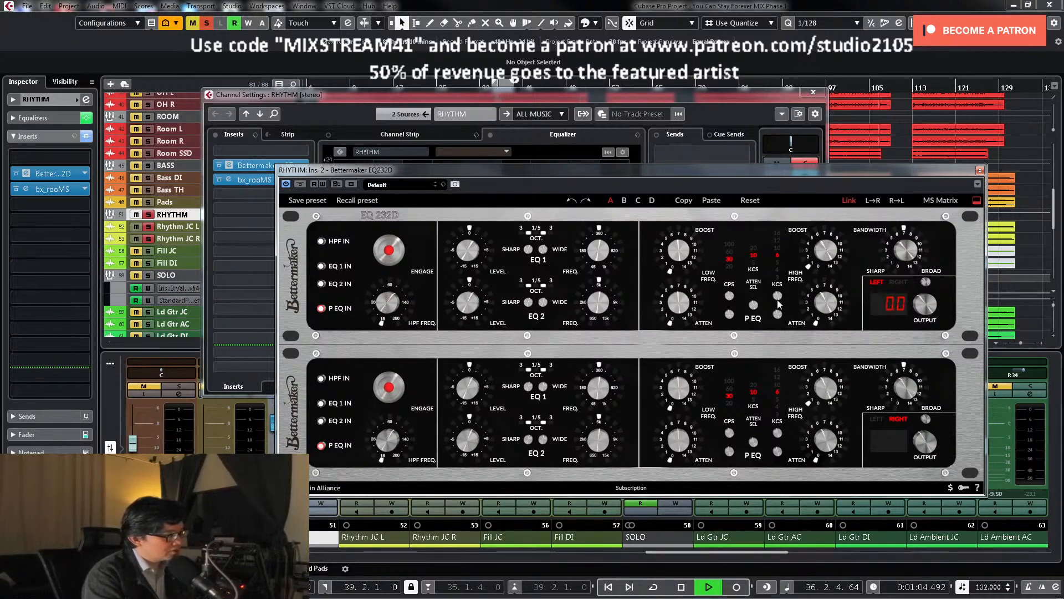
left_click_drag(778, 295, 777, 318)
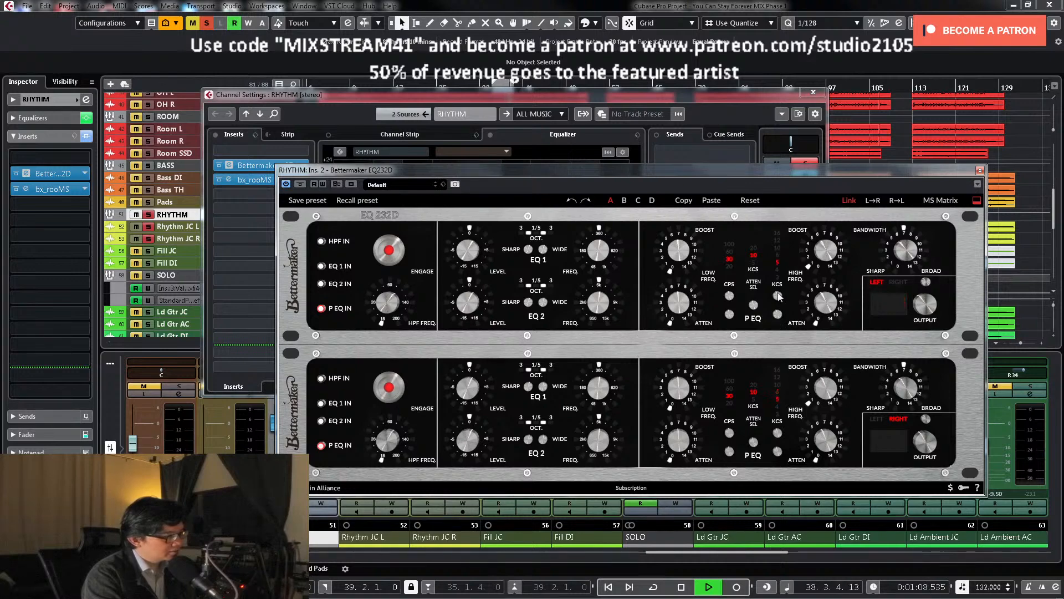
key("space")
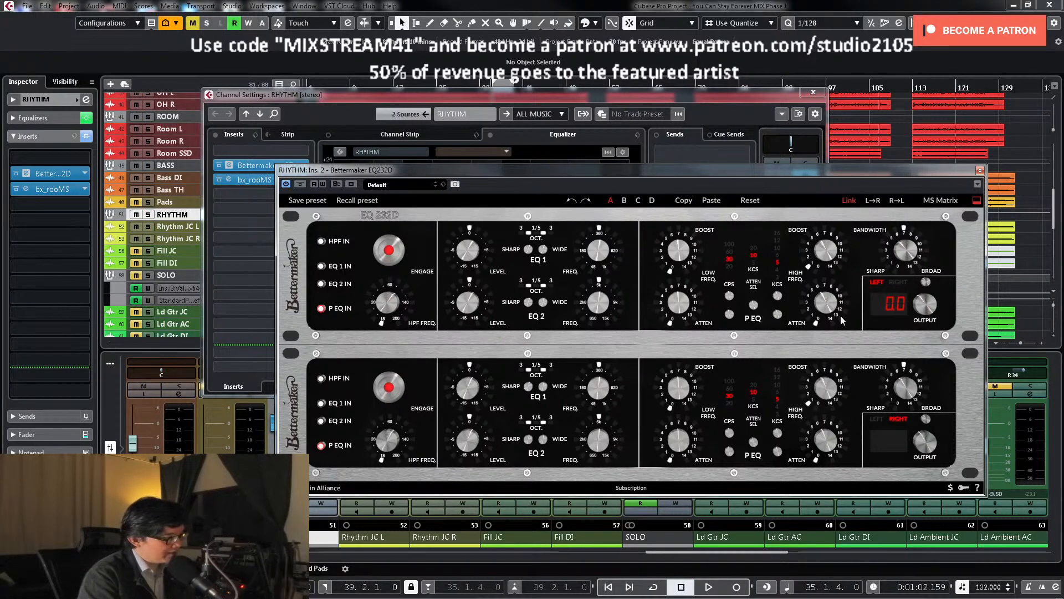
key("space")
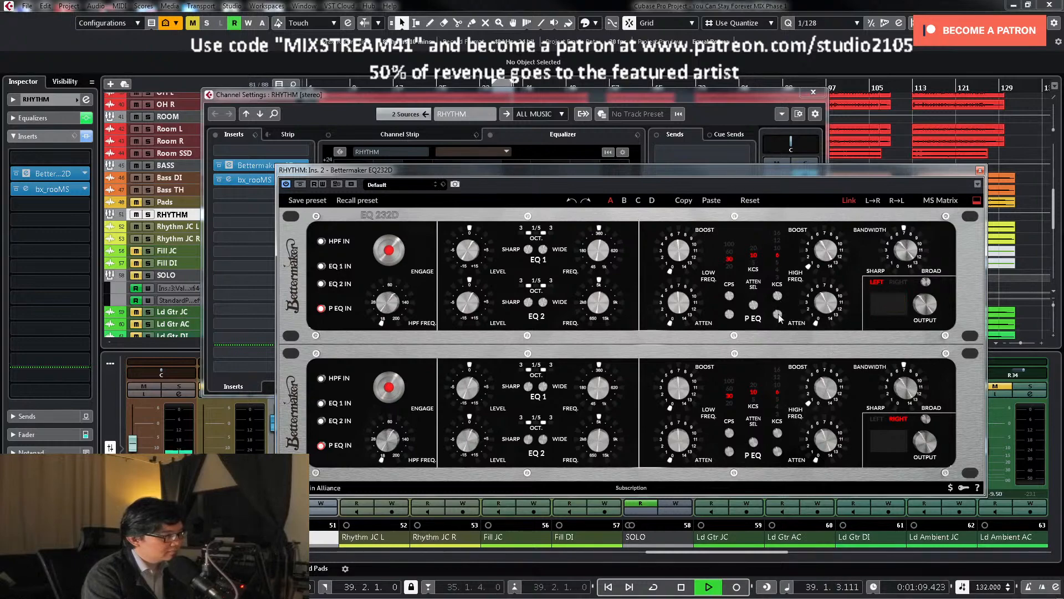
key("space")
key("space")
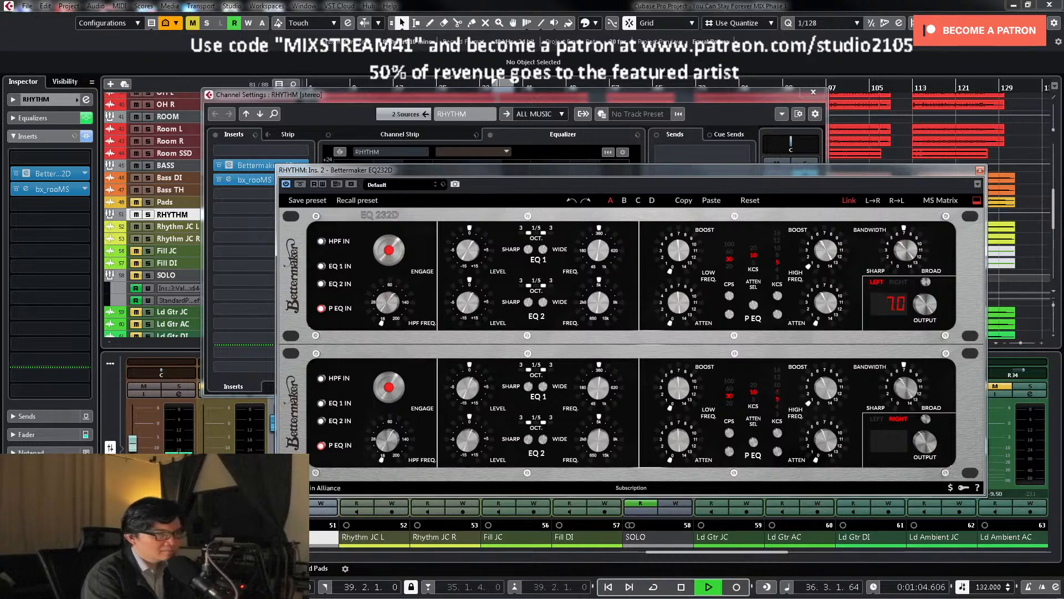
key("space")
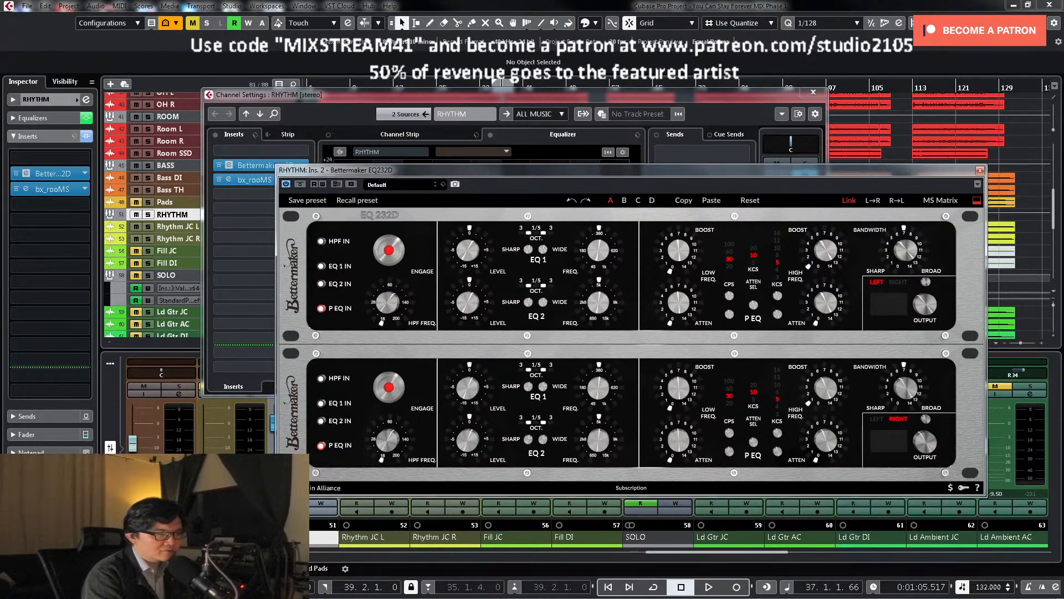
left_click(980, 170)
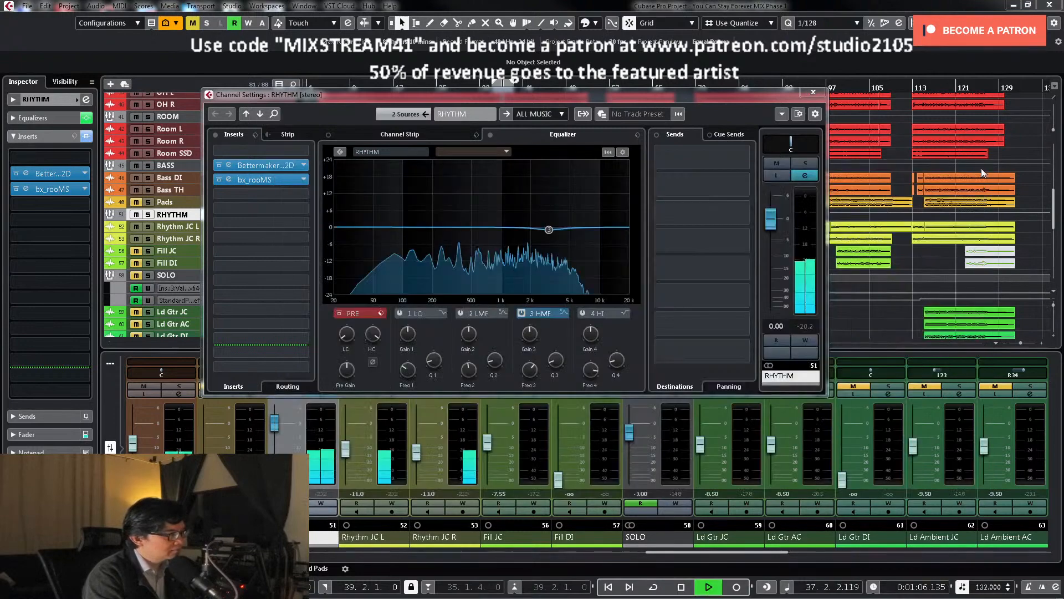
left_click(813, 92)
Step: Unmute the BV backing vocal group and resume playback
scroll(499, 325, "down", 5)
scroll(563, 314, "down", 5)
key("space")
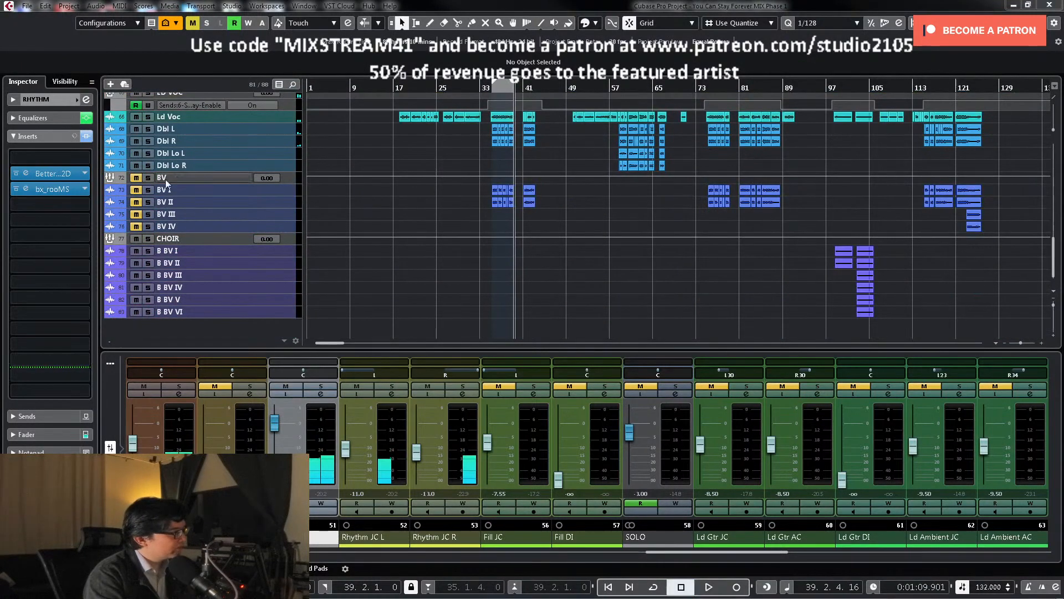
left_click(135, 178)
scroll(538, 246, "up", 4)
key("space")
Step: Lower the Hat channel fader to about -30.6 dB during playback
left_click(486, 551)
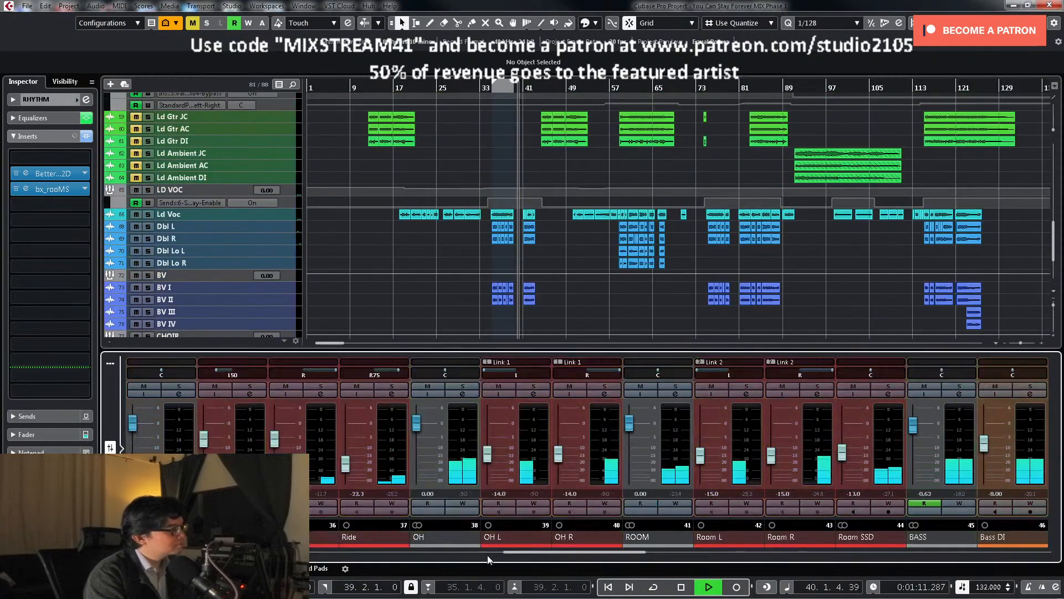
key("space")
left_click_drag(525, 553, 447, 557)
left_click_drag(558, 461, 559, 466)
key("space")
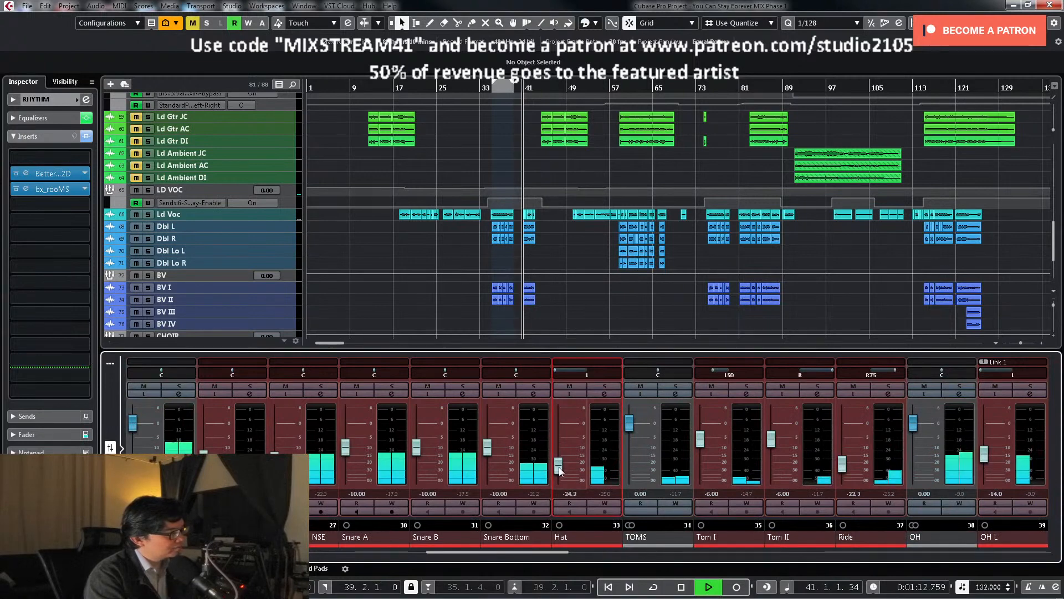
mouse_move(559, 469)
left_mouse_down()
mouse_move(557, 482)
mouse_move(558, 472)
left_mouse_up()
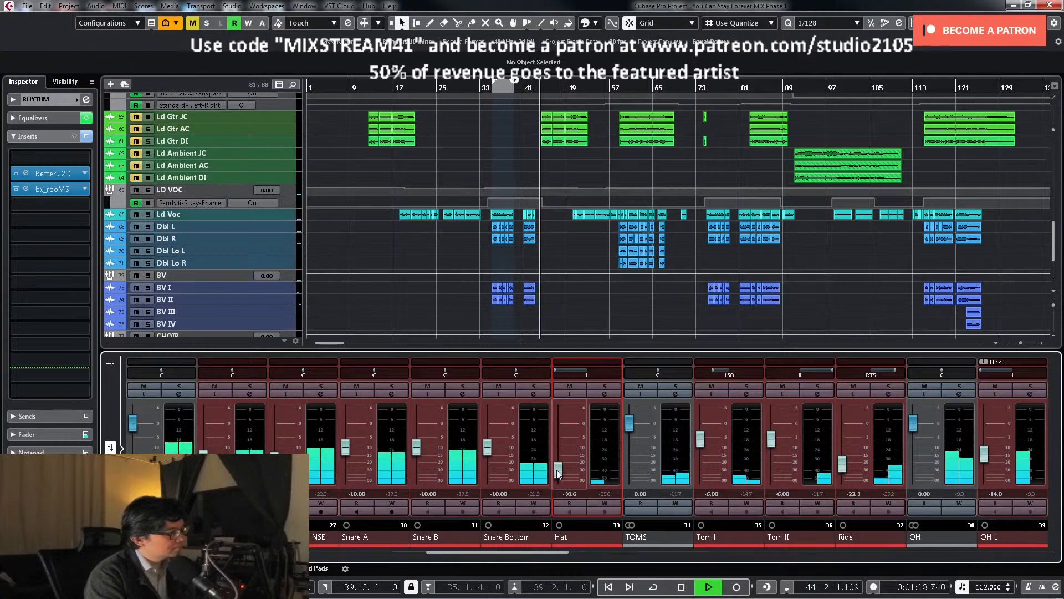
left_click_drag(530, 550, 595, 561)
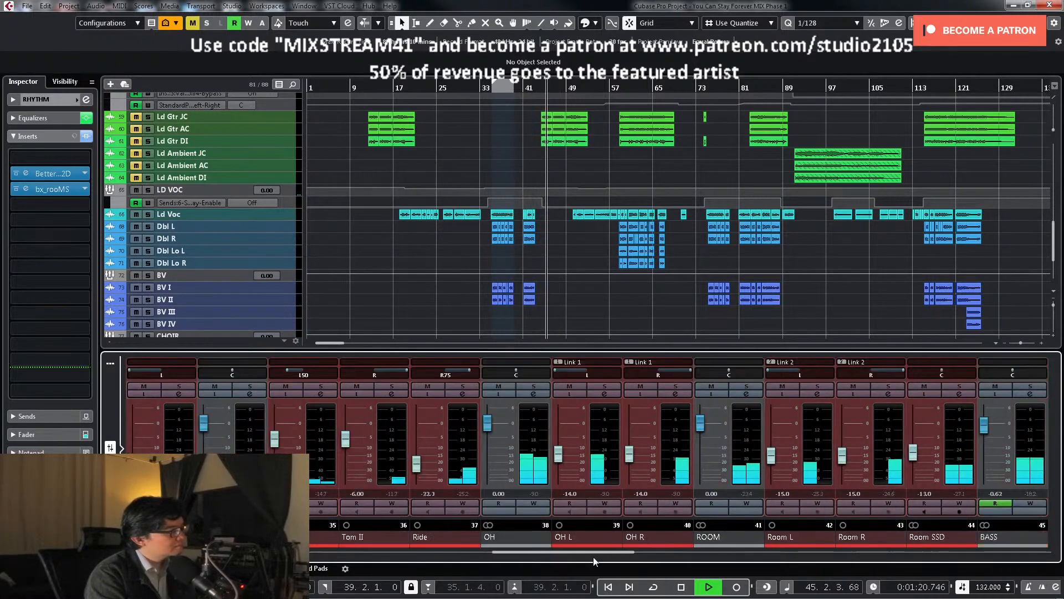
key("space")
Step: Move the playback position to about bar 38, just before the first guitar fill
scroll(299, 167, "up", 4)
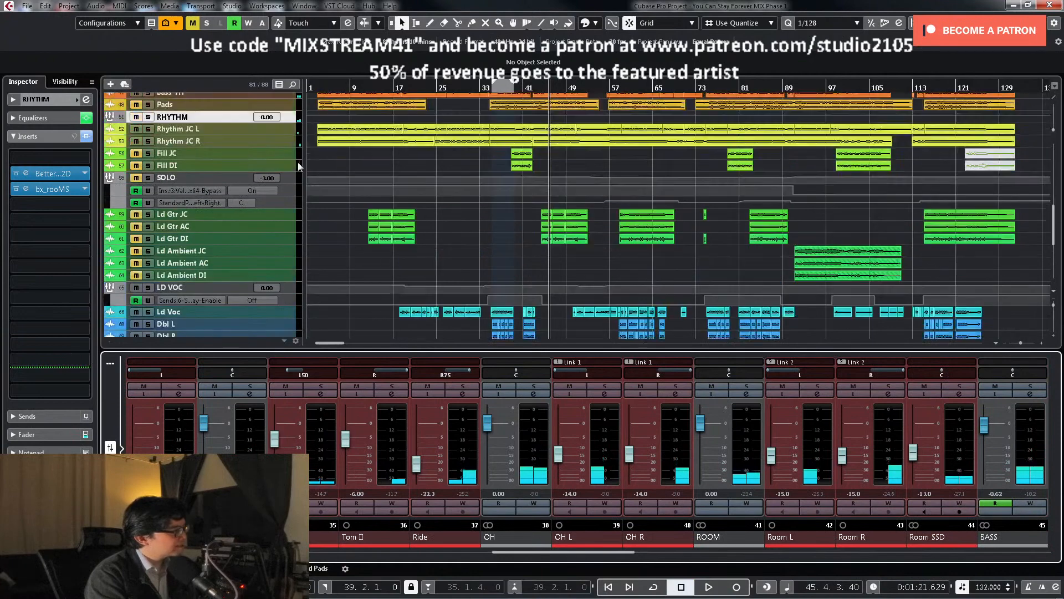
scroll(497, 182, "down", 4)
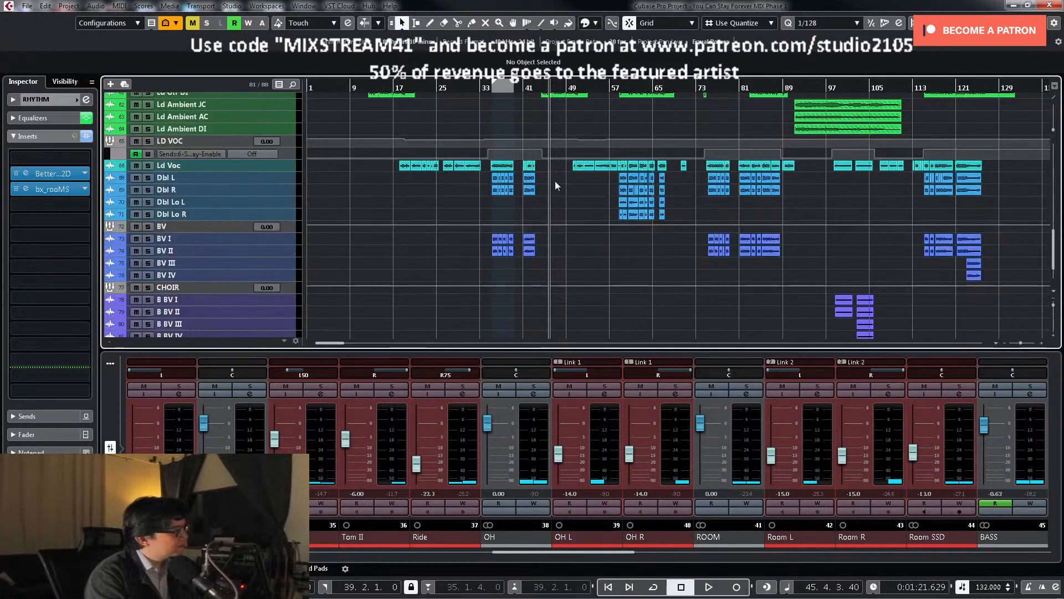
scroll(609, 208, "up", 4)
scroll(555, 222, "down", 4)
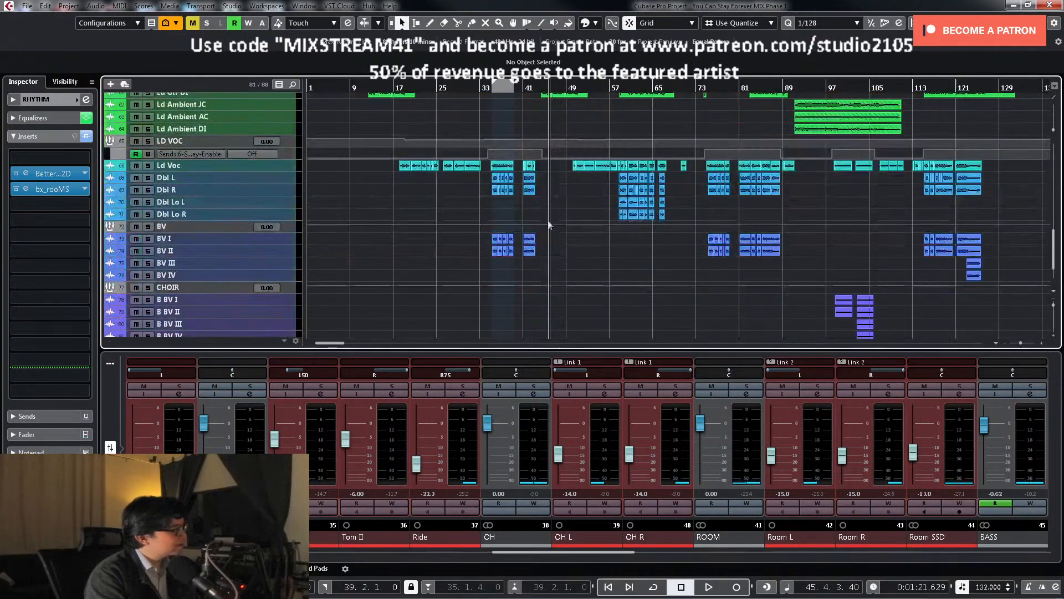
scroll(465, 245, "up", 4)
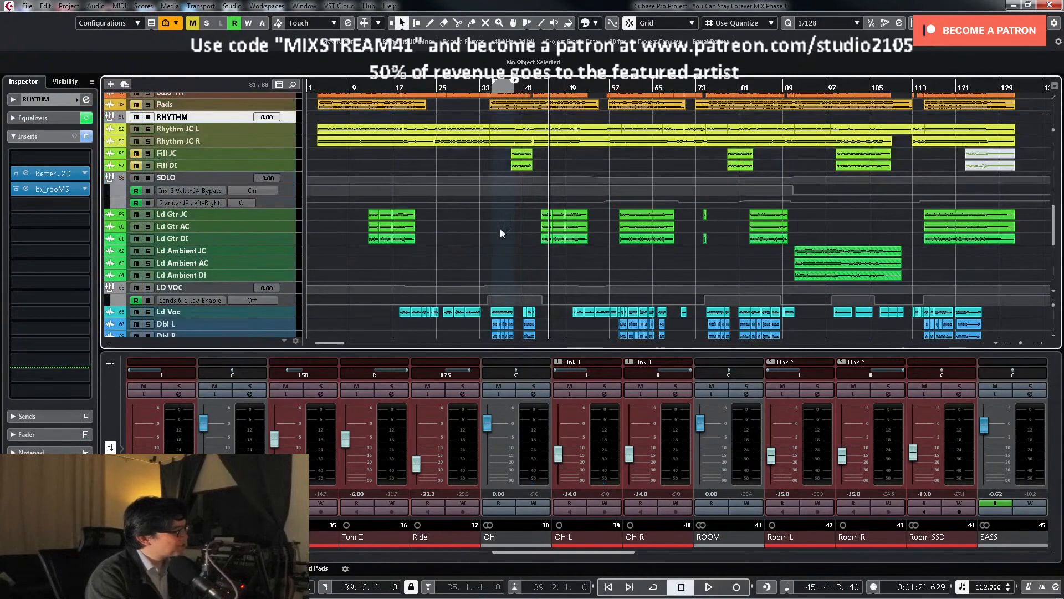
left_click(507, 88)
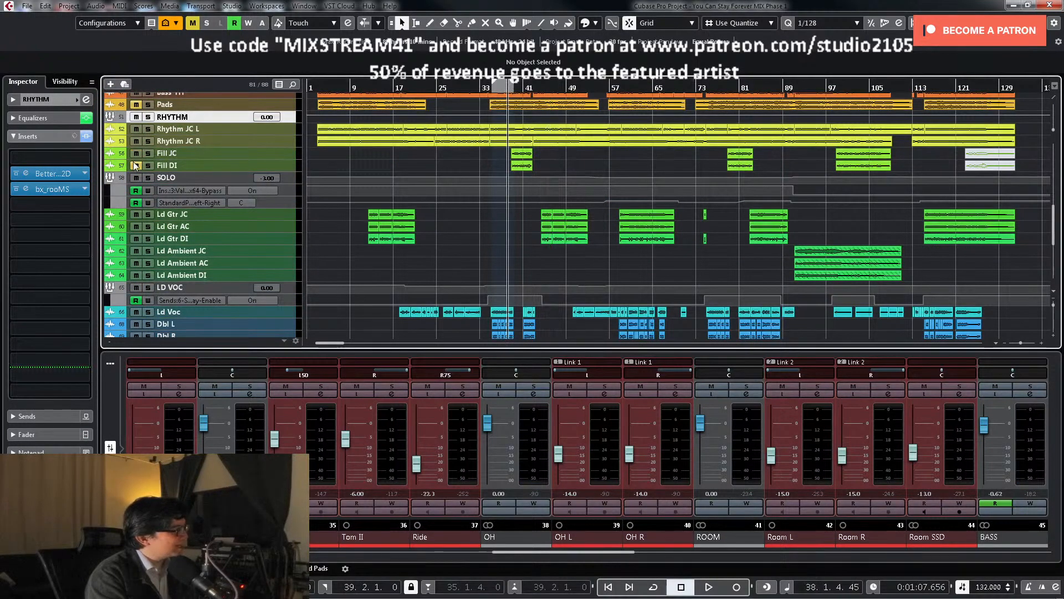
Step: Mute the Ld Gtr DI and Ld Ambient DI tracks, and disable them together with Fill DI
left_click(272, 239)
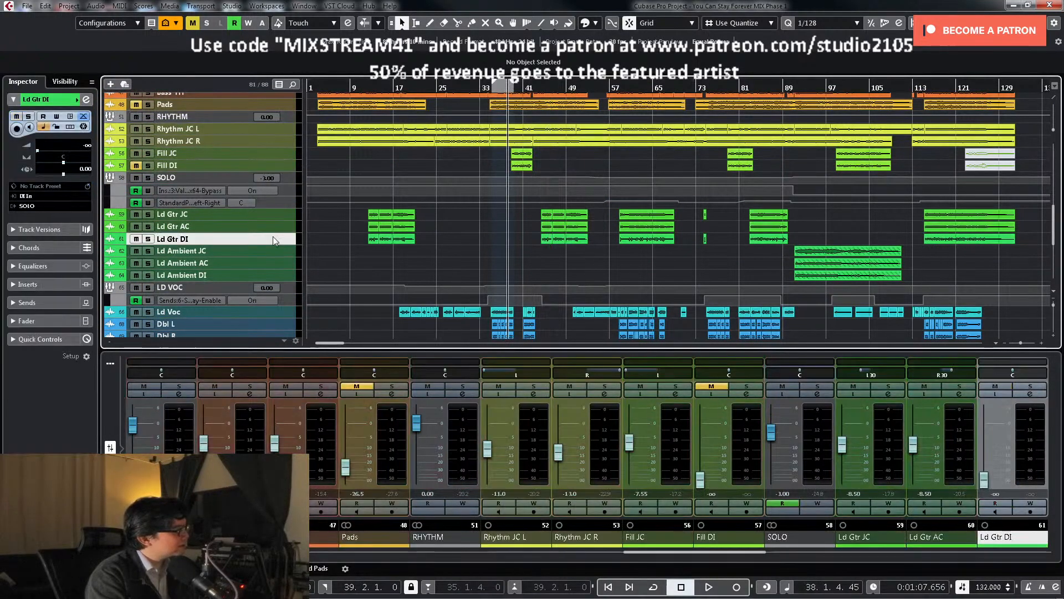
left_click(136, 238)
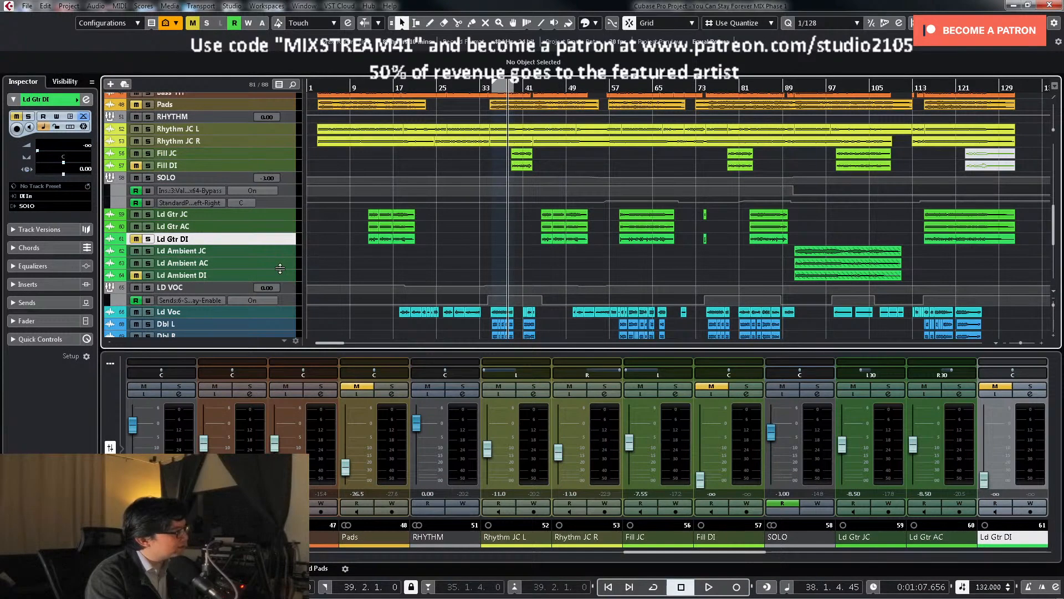
left_click(282, 275)
left_click(283, 238, "ctrl")
left_click(285, 164, "ctrl")
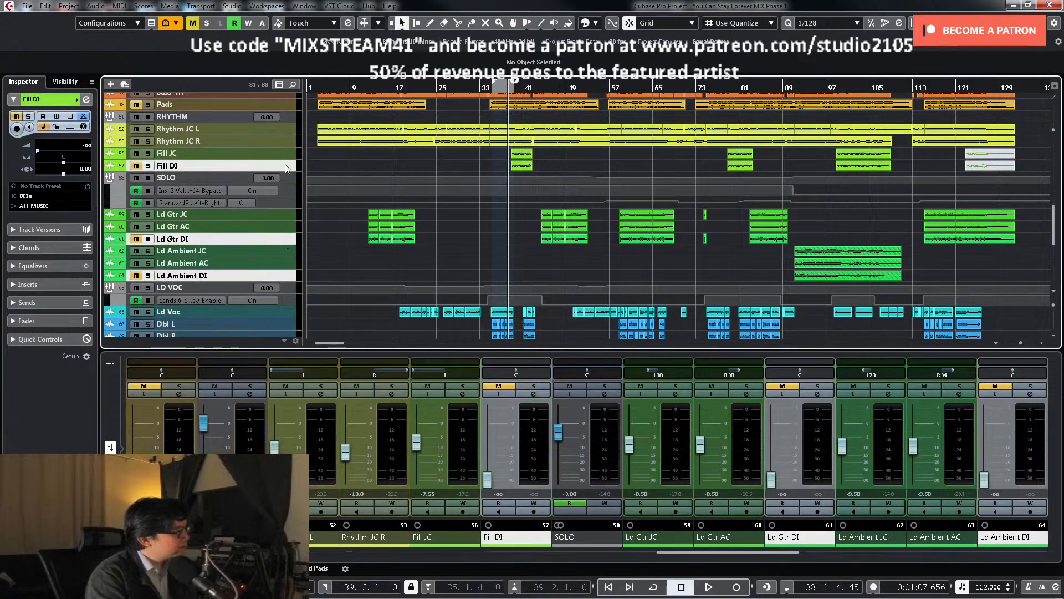
right_click(285, 164)
left_click(359, 365)
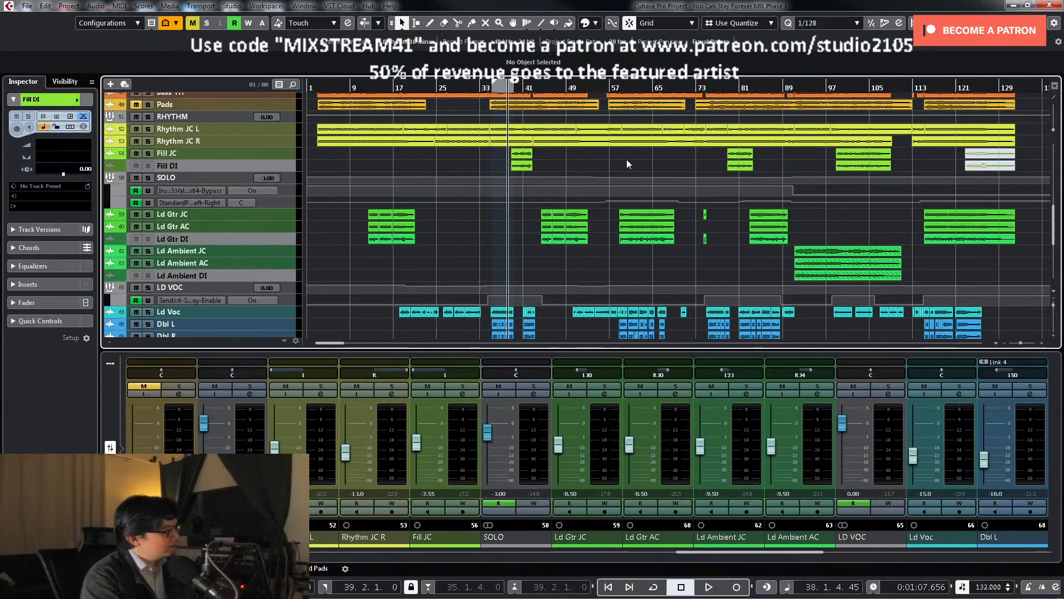
Step: Collapse the LD VOC automation lane and hide the disabled Fill DI, Ld Gtr DI and Ld Ambient DI tracks
left_click(116, 299)
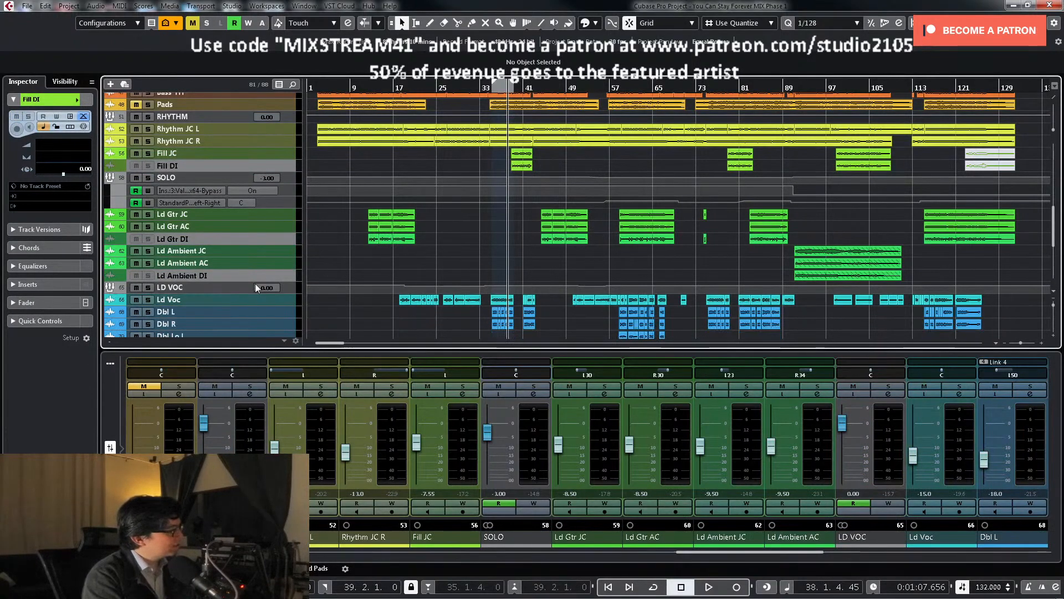
left_click(287, 274)
left_click(288, 239, "ctrl")
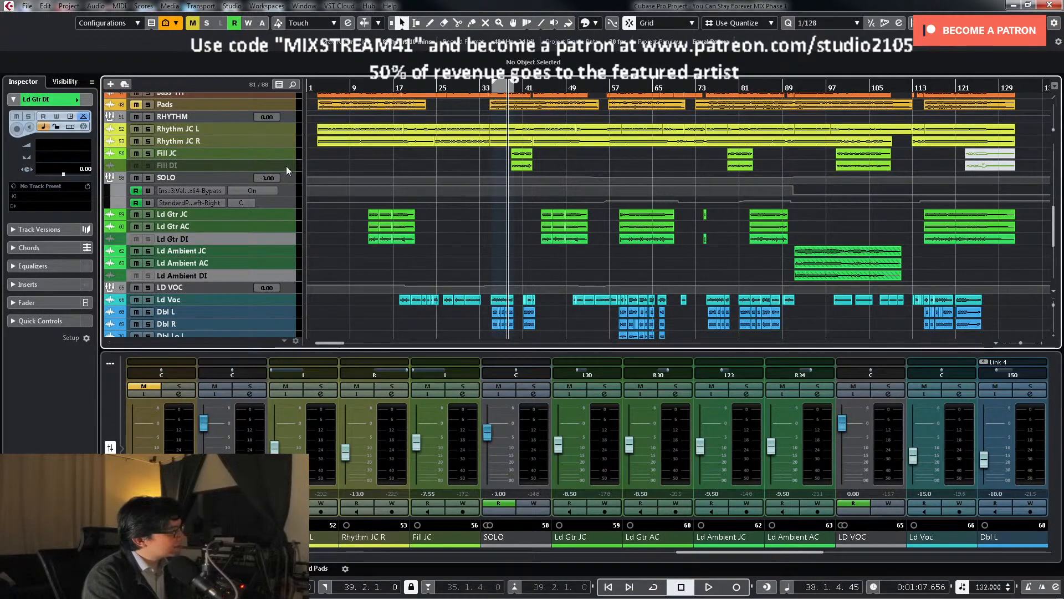
left_click(286, 165, "ctrl")
right_click(286, 165)
left_click(334, 226)
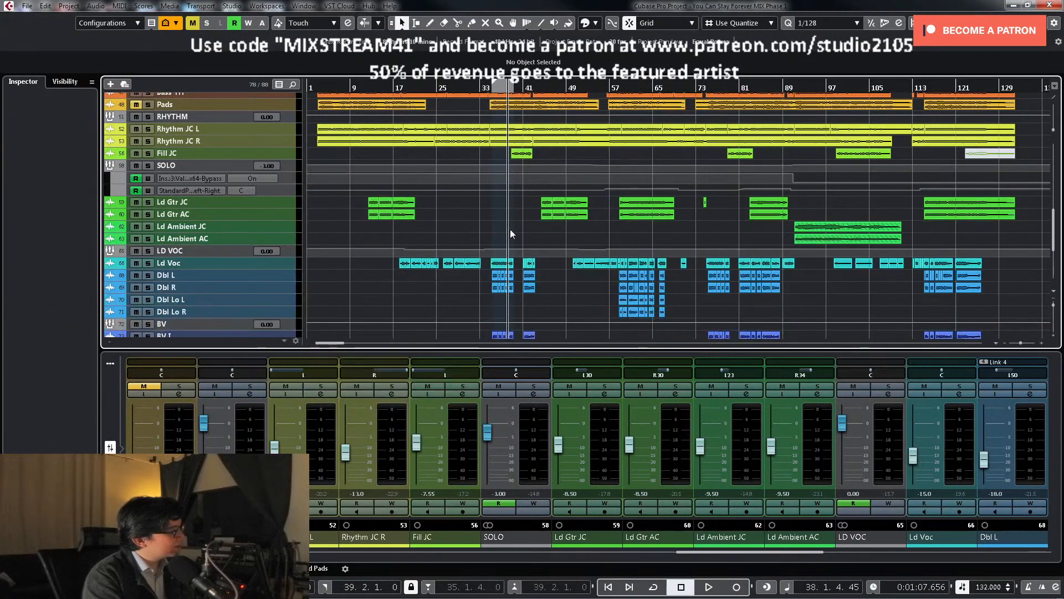
Step: Set the Fill JC fader to about -7.78 dB and pan the channel to L50
scroll(627, 222, "down", 2)
key("space")
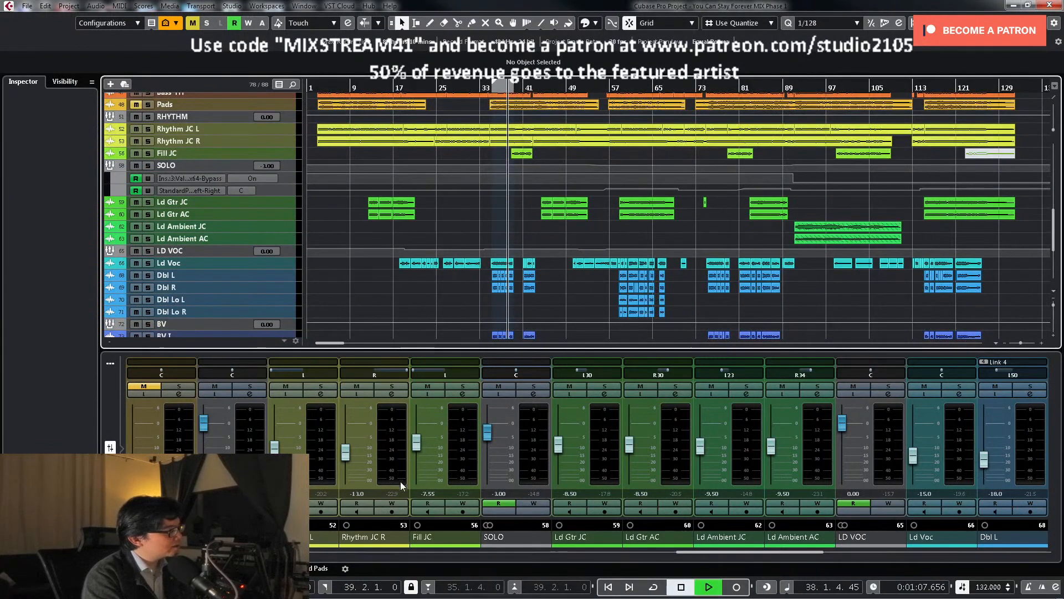
left_click_drag(417, 442, 420, 451)
key("space")
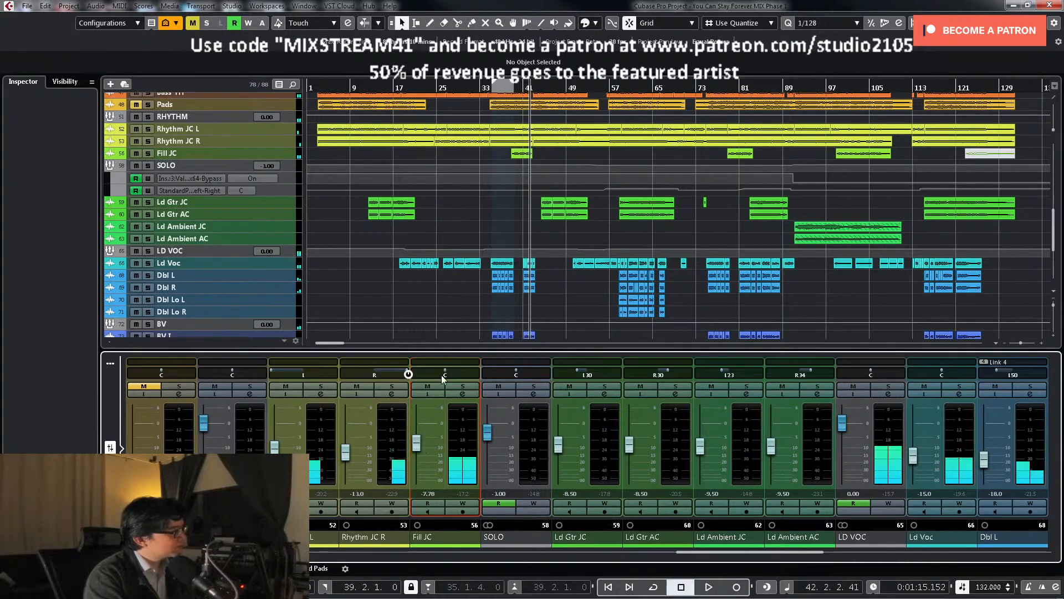
left_click_drag(429, 371, 427, 370)
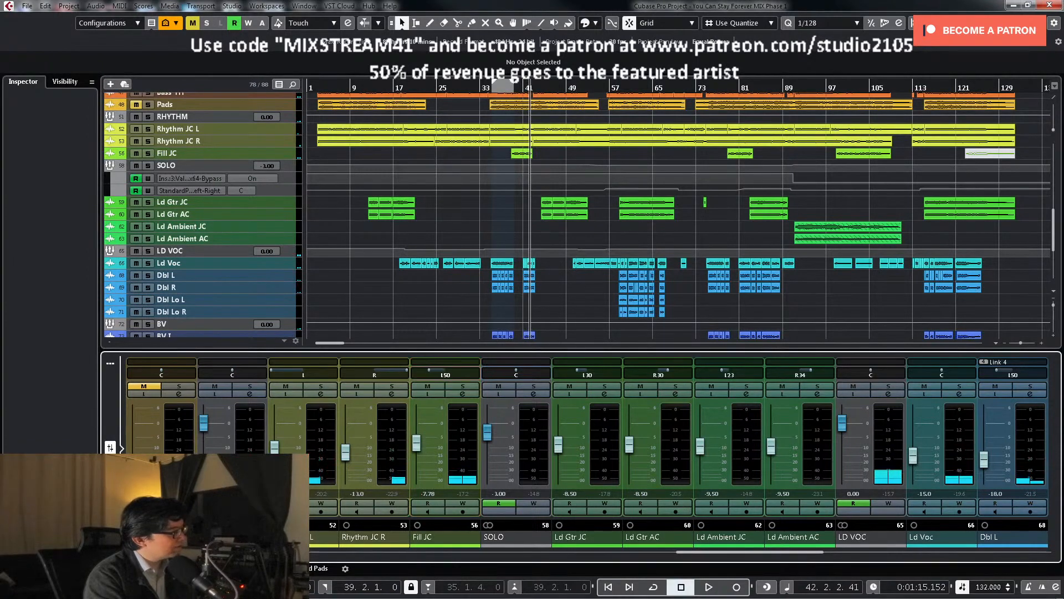
key("space")
Step: Solo the Fill JC track for auditioning
left_click(464, 387)
left_click(464, 395)
key("space")
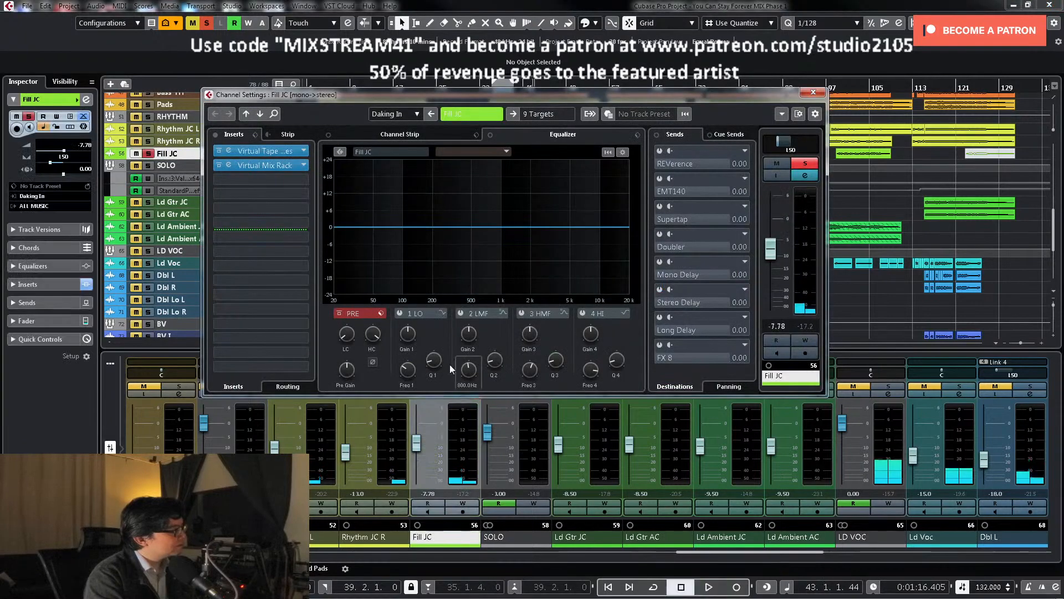
left_click(813, 93)
Step: Enlarge the Fill JC track with cycle playback set around its first clip, and open its channel settings
left_click(275, 154)
key("z")
left_click_drag(482, 189, 582, 226)
key("p")
key("KP_Divide")
key("KP_1")
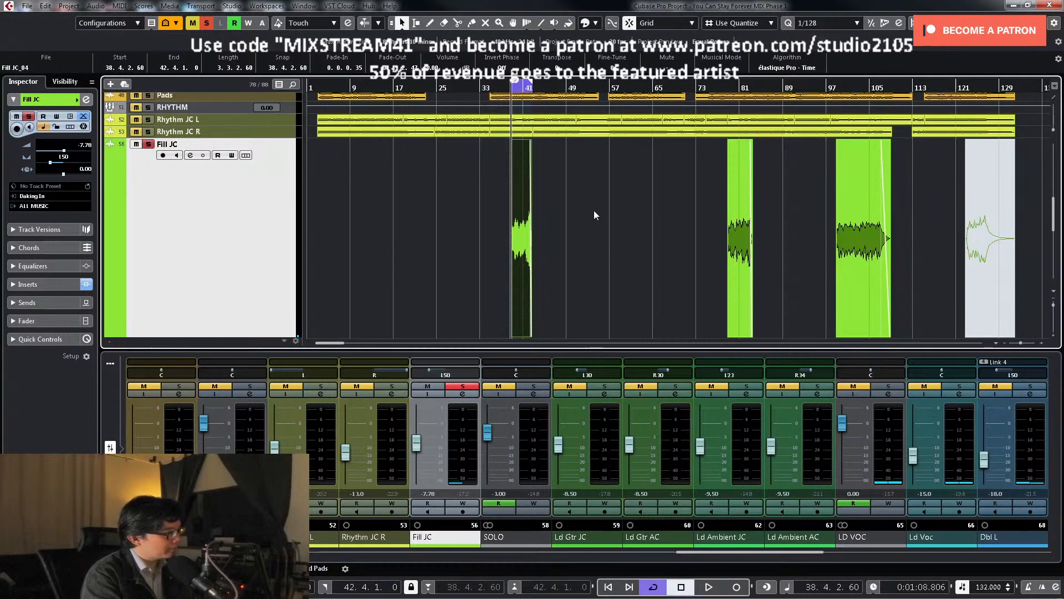
left_click(464, 394)
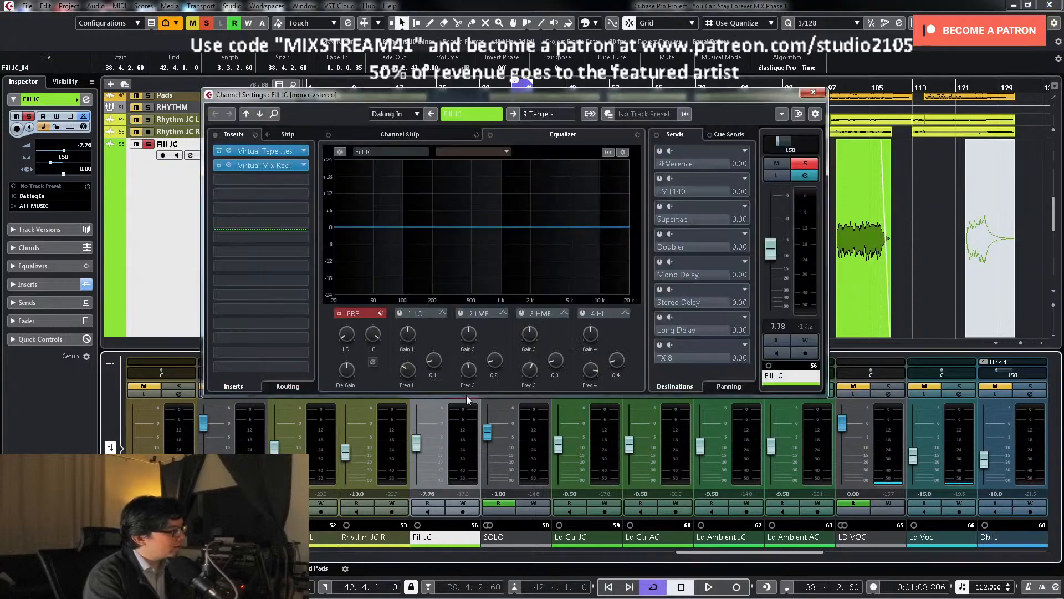
Step: Play the soloed Fill JC clip, enable the EQ low cut, and sweep a sharp band 3 boost to about 2.24 kHz
key("space")
left_click(340, 312)
left_click_drag(352, 304, 352, 304)
left_click(521, 313)
left_click_drag(530, 228, 536, 174)
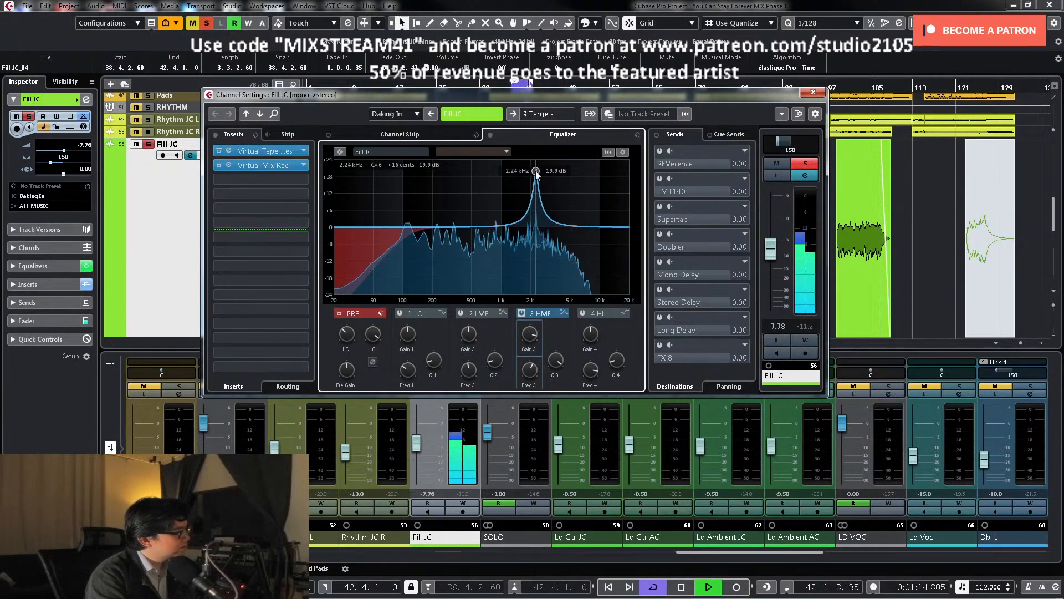
Step: Turn EQ band 3 on Fill JC into a small narrow cut and add a high cut above the guitar's range
key("space")
left_click_drag(530, 339, 524, 365)
key("space")
left_click(373, 363)
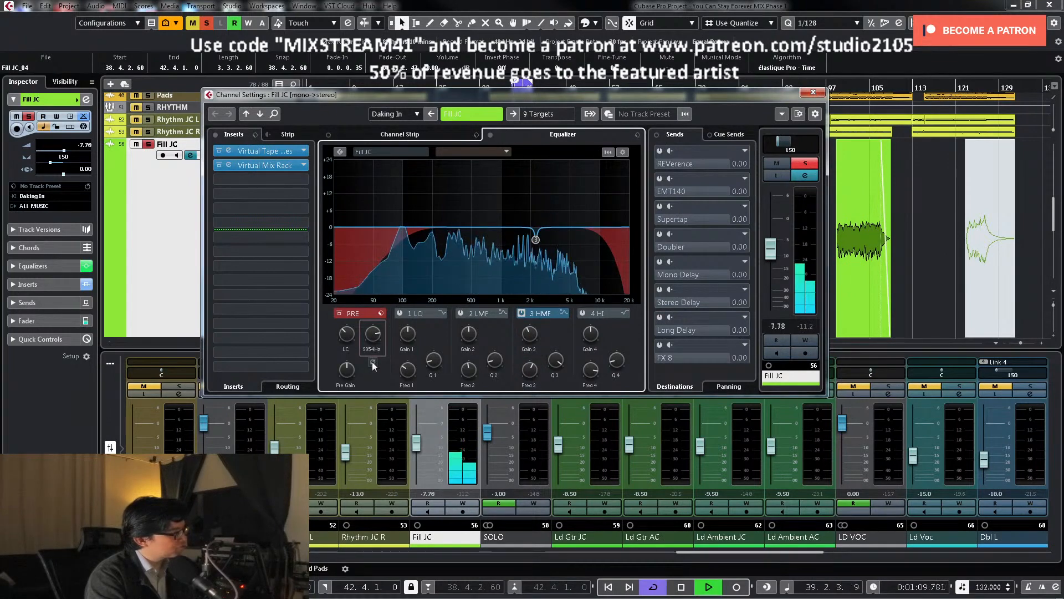
key("space")
Step: Add the Waves MV2 Mono dynamics plug-in to the third insert slot of Fill JC
left_click(302, 180)
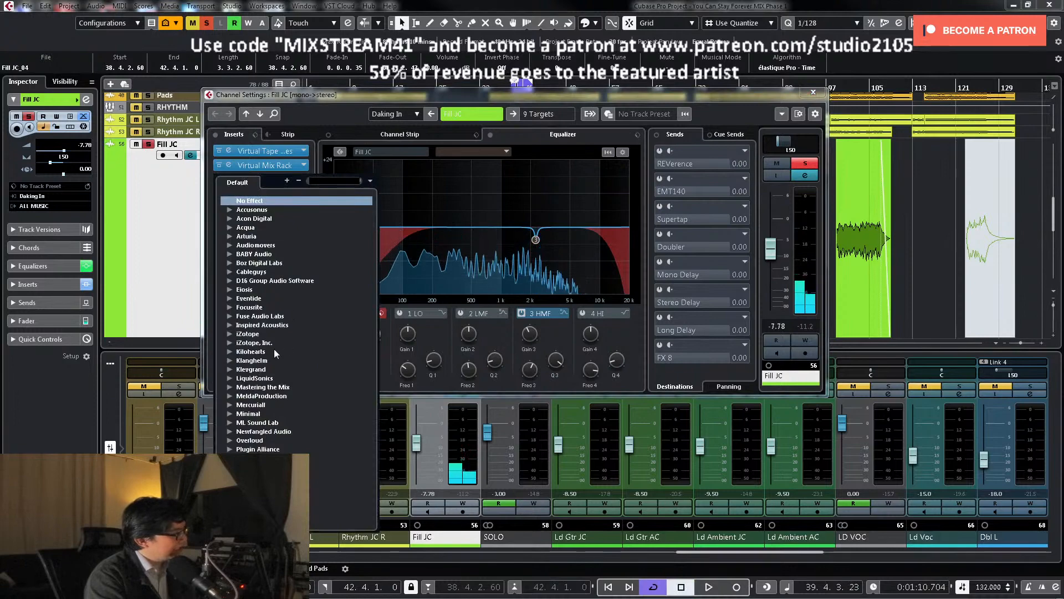
scroll(275, 353, "down", 5)
left_click(229, 500)
scroll(229, 500, "down", 3)
scroll(293, 321, "down", 3)
left_click(240, 394)
scroll(277, 397, "down", 5)
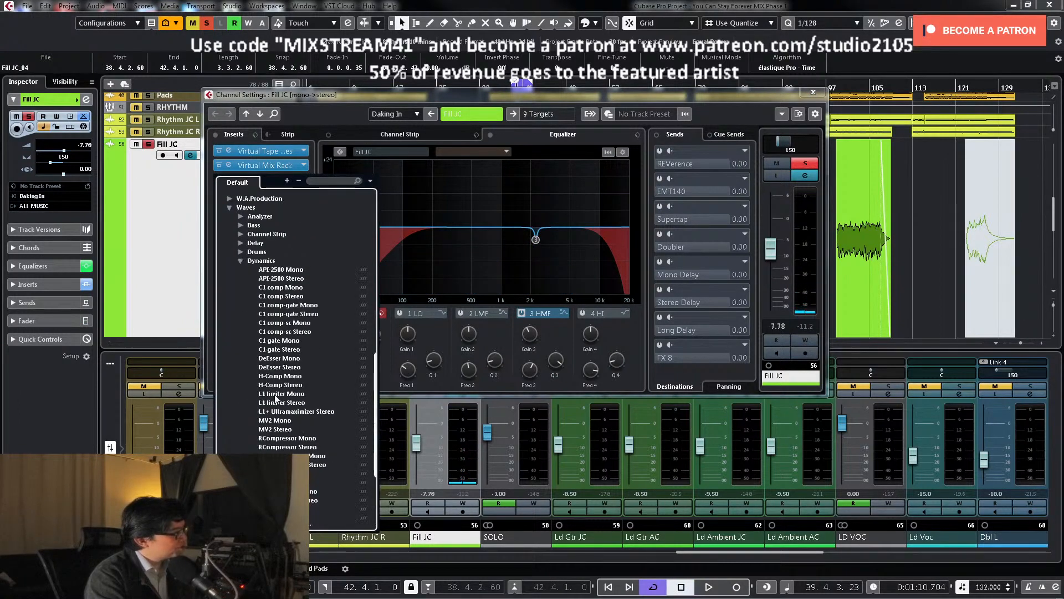
left_click(274, 421)
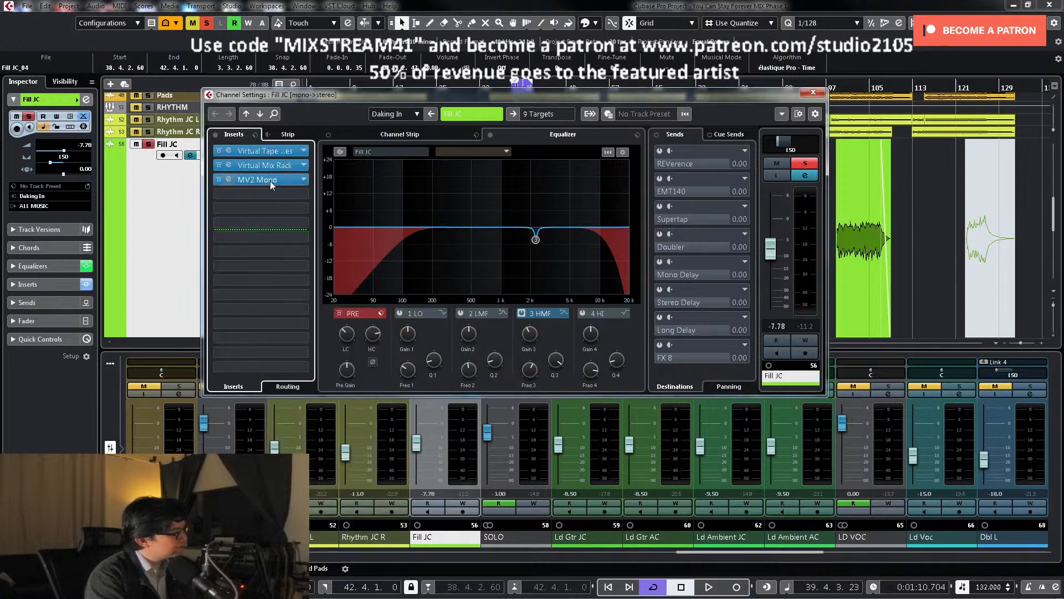
Step: Set MV2's low level to 6.4 and its output to about -3.4 while listening to the clip
left_click_drag(400, 373, 391, 353)
key("space")
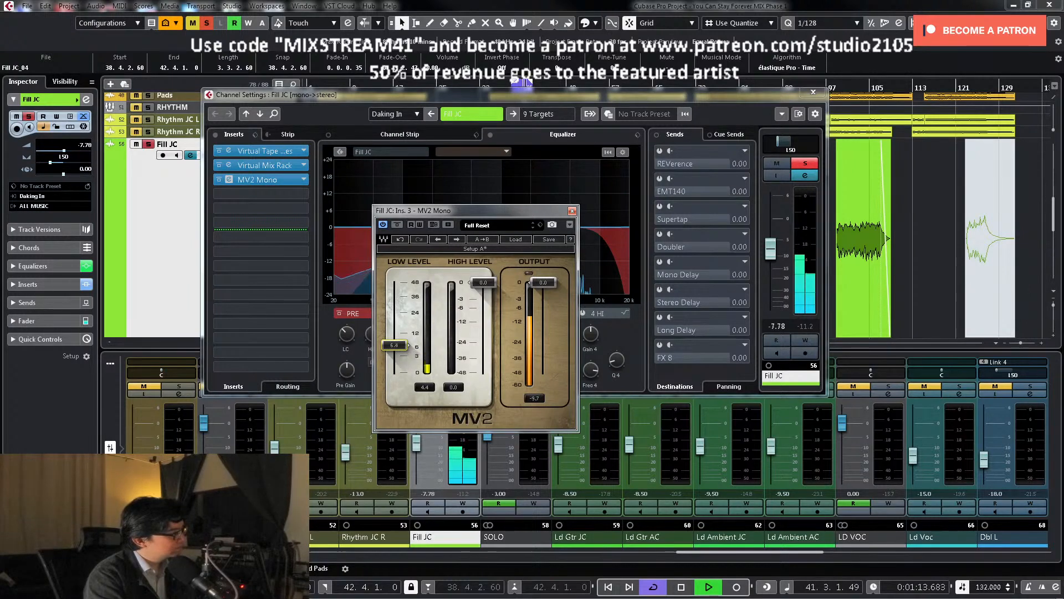
left_click_drag(544, 282, 543, 297)
key("space")
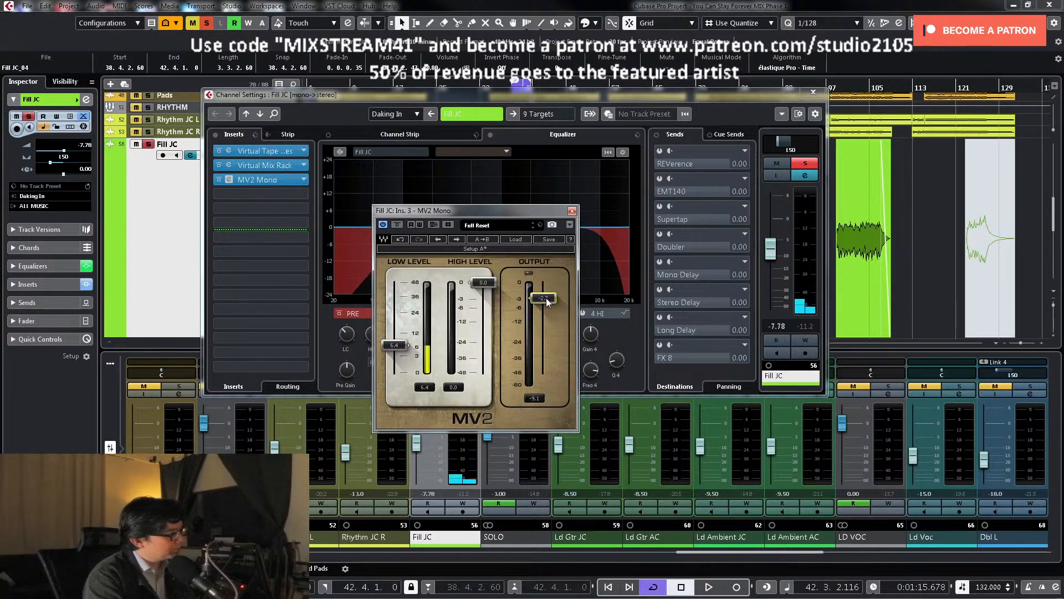
key("space")
left_click_drag(545, 303, 543, 300)
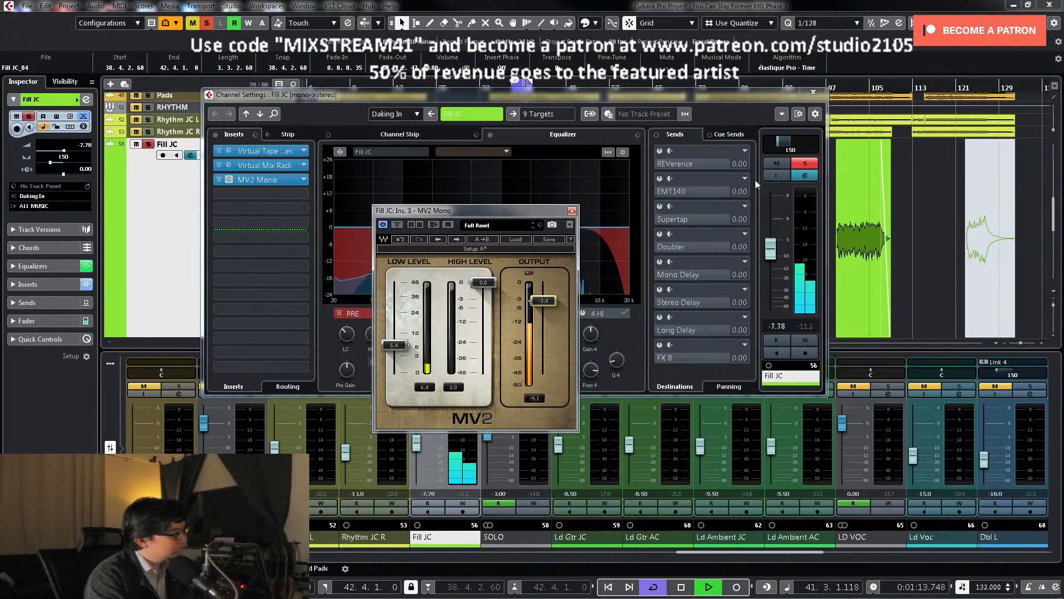
Step: Unsolo Fill JC, route its output to the RHYTHM group, and close the channel settings and MV2 windows
left_click(807, 164)
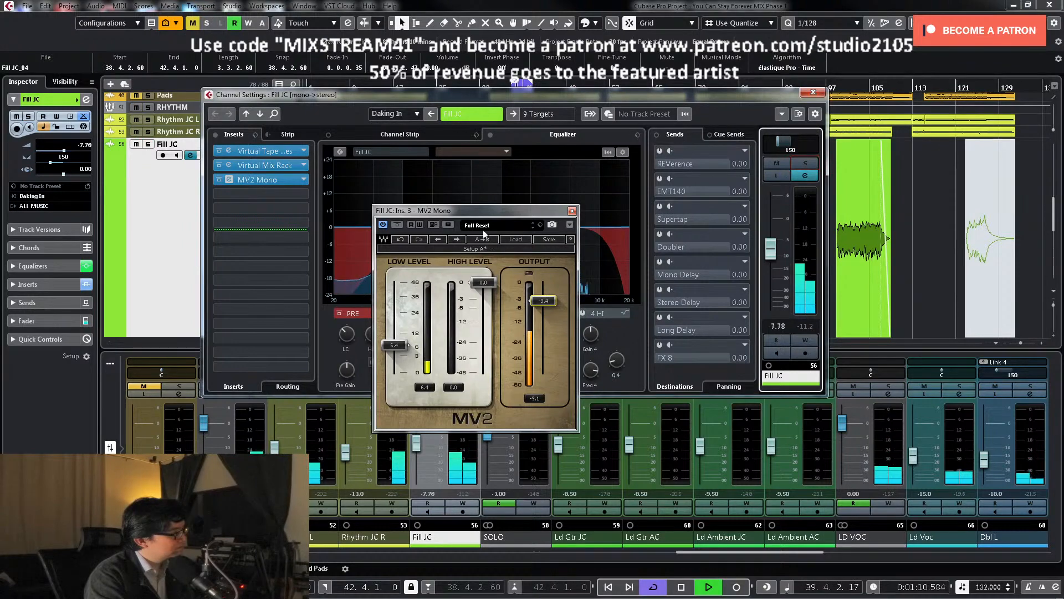
left_click(541, 114)
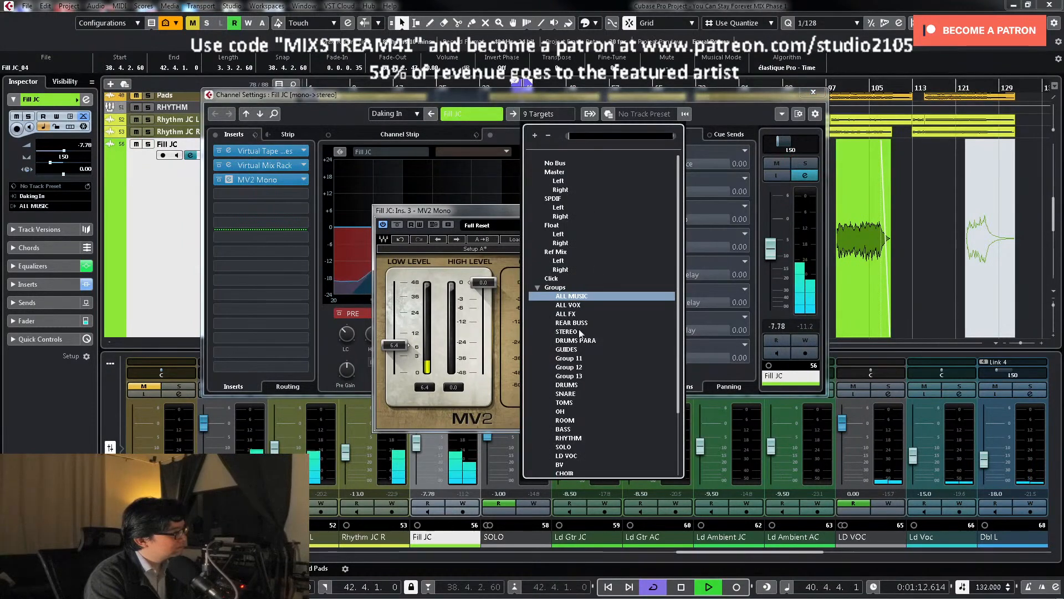
scroll(599, 313, "down", 2)
left_click(581, 392)
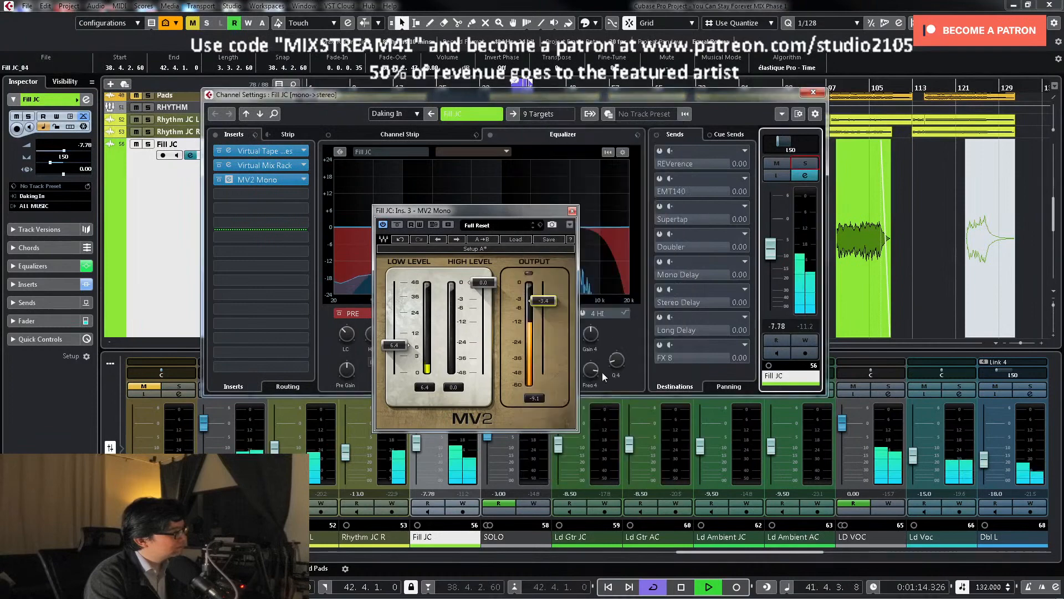
left_click(813, 93)
key("space")
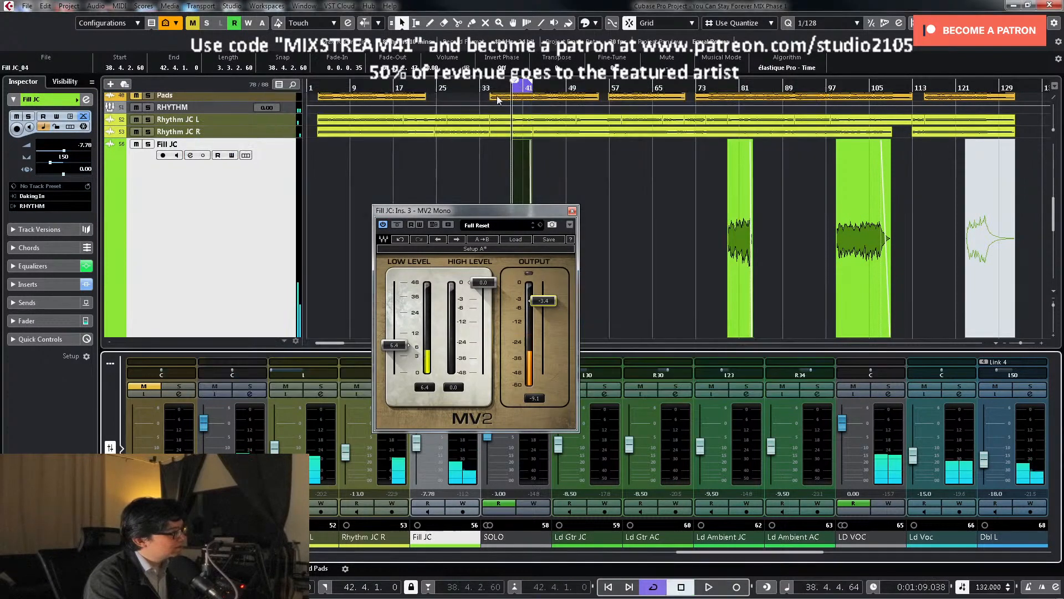
key("space")
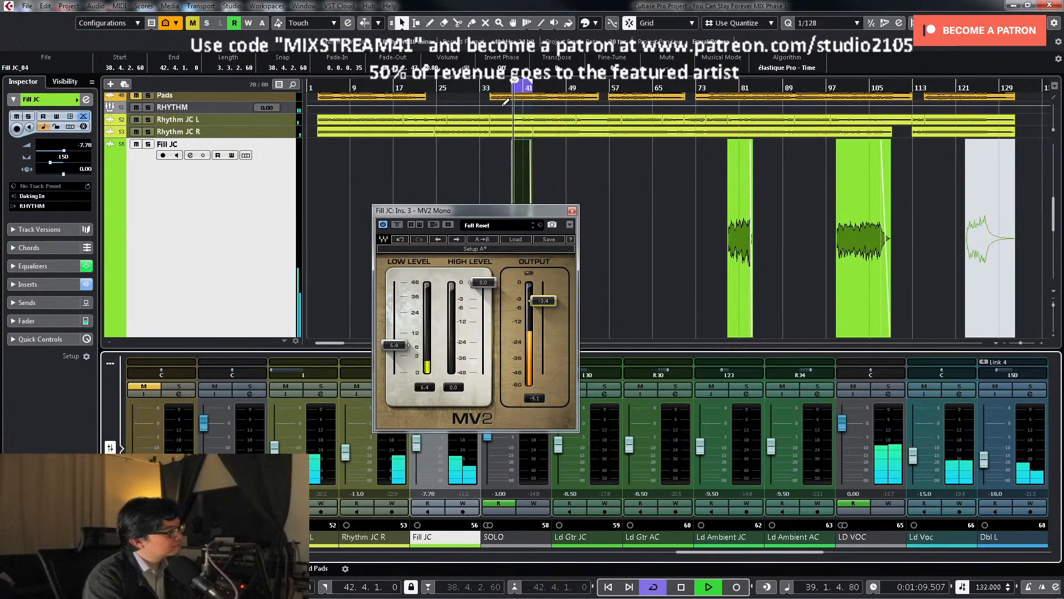
left_click(572, 211)
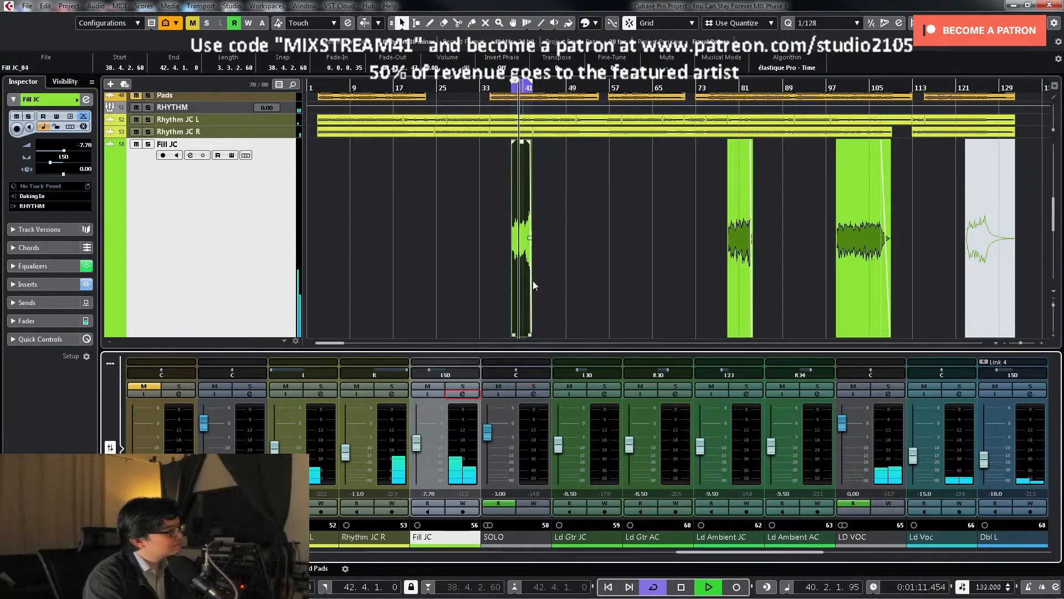
Step: Enable the Supertap send on Fill JC at about -19.3 dB and close its channel settings
left_click(462, 393)
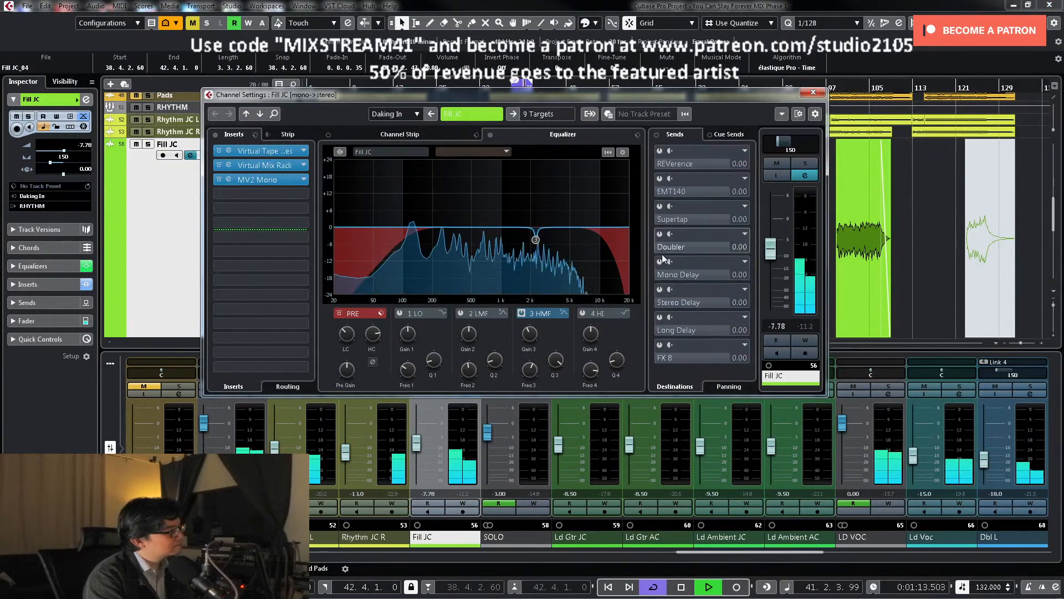
left_click(722, 221)
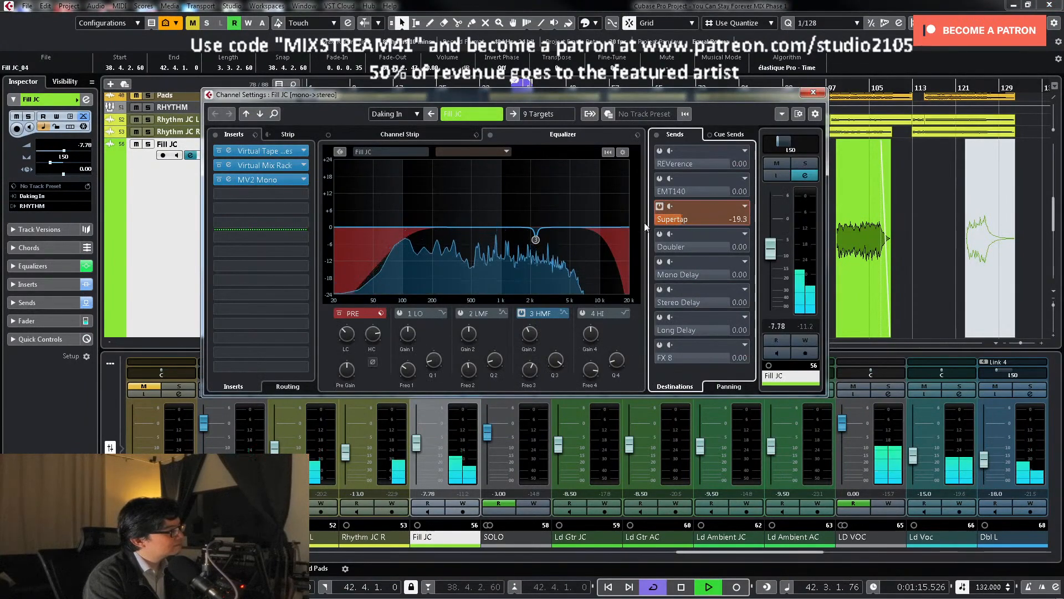
left_click(820, 93)
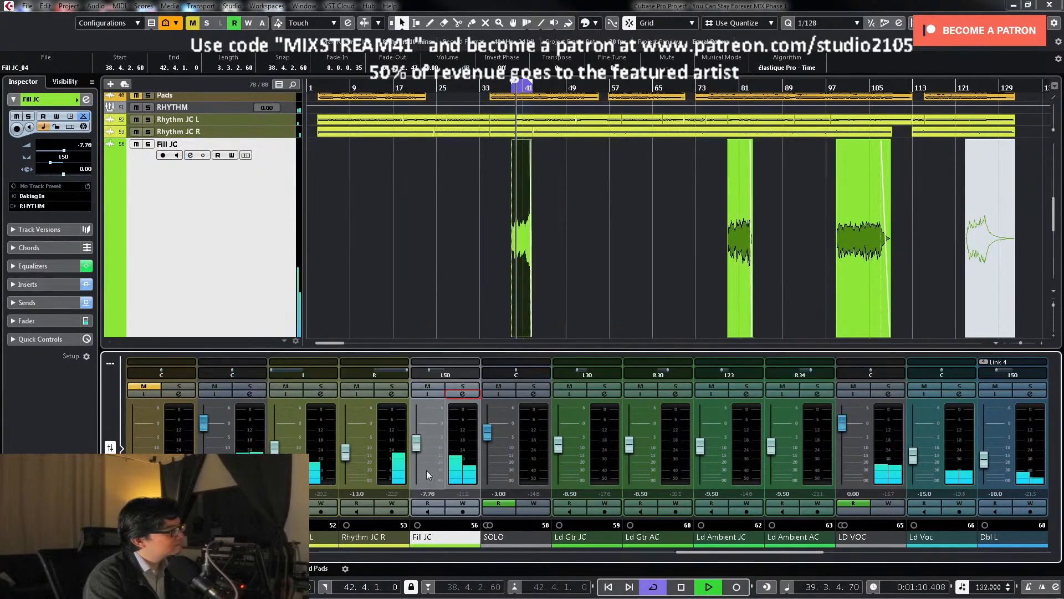
Step: Set the Fill JC fader to -8 dB, deselect the clip and return the track to its normal height
left_click(420, 452)
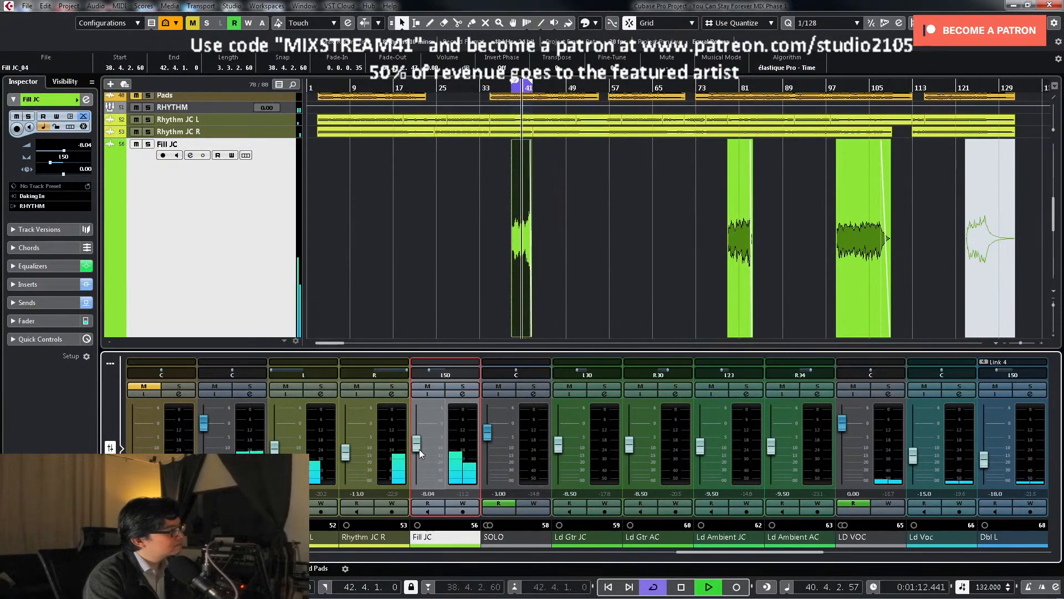
double_click(429, 494)
type("-8")
key("Return")
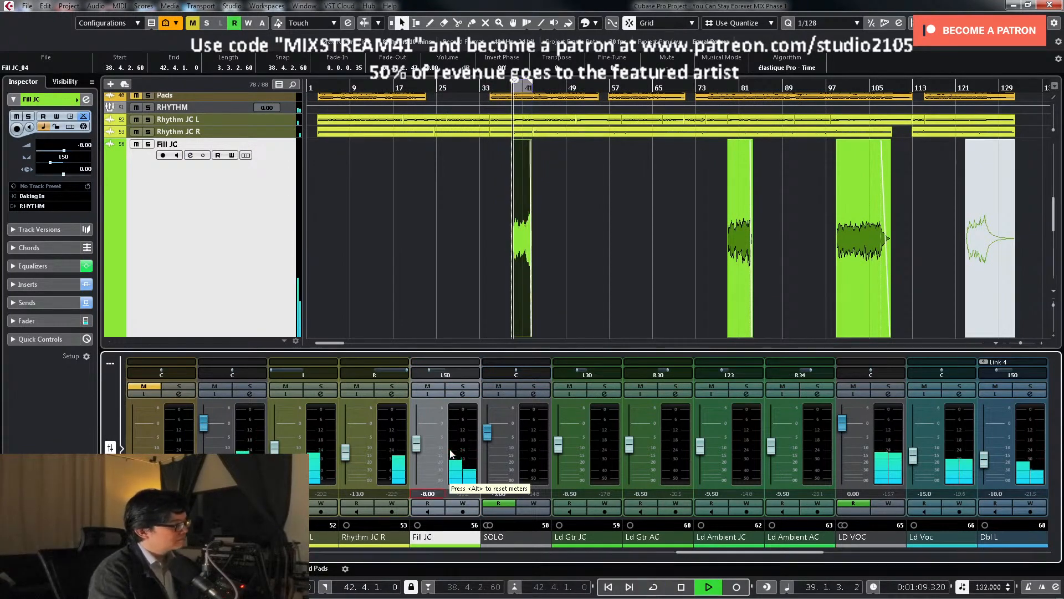
left_click(557, 254)
key("z")
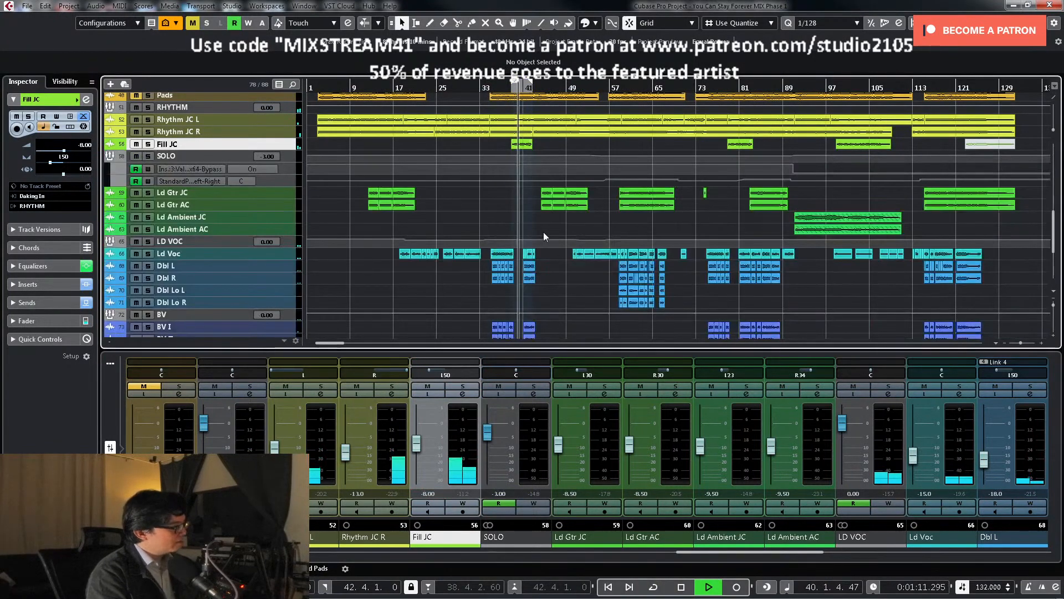
Step: Play the song from about bar 89 and review the lead ambient, choir and drum tracks in the project and mixer
scroll(543, 231, "down", 2)
scroll(571, 238, "up", 10)
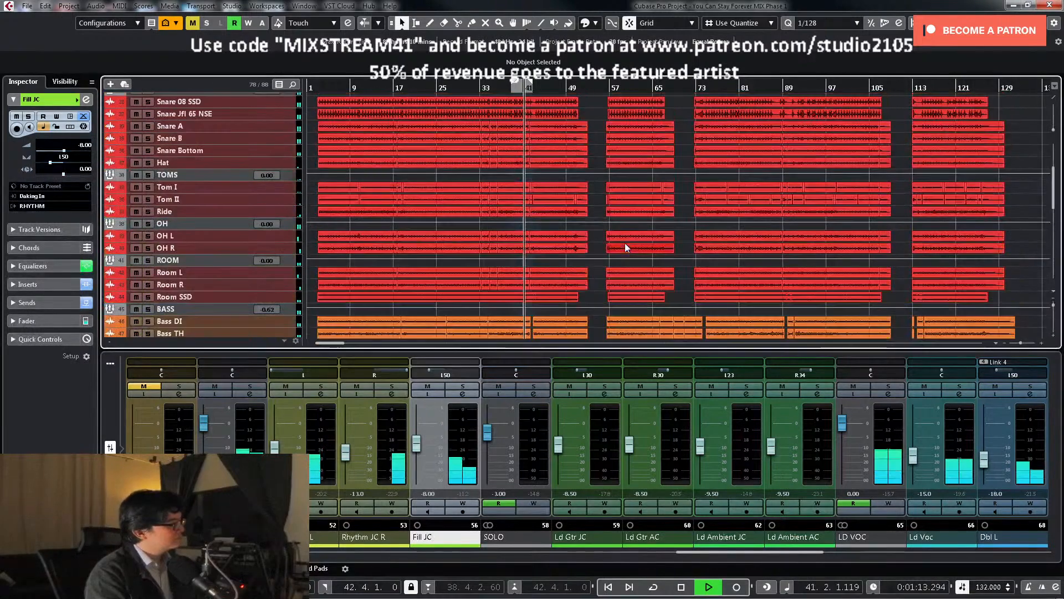
scroll(624, 243, "down", 5)
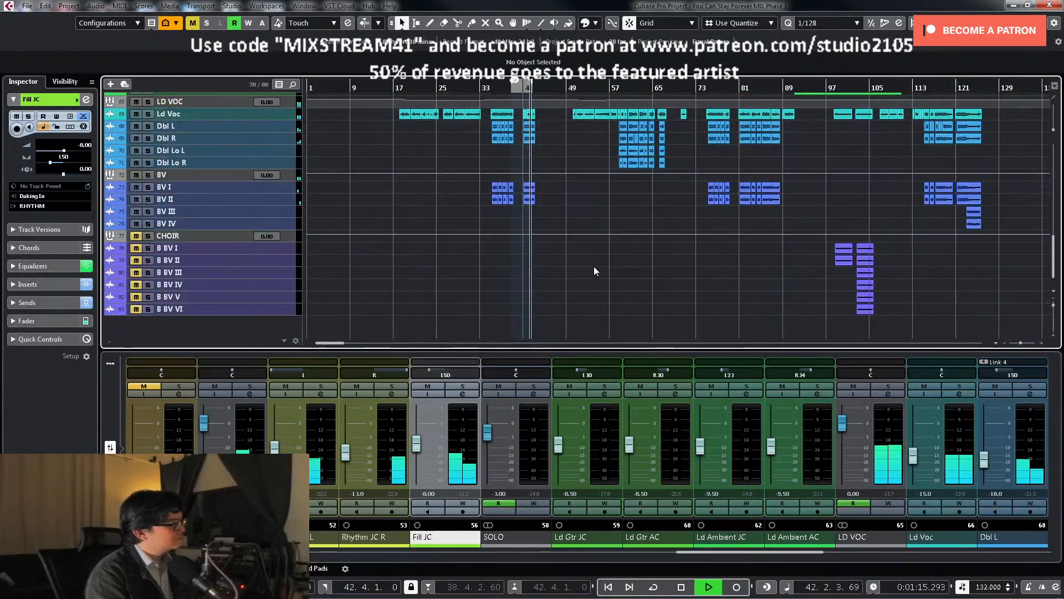
key("space")
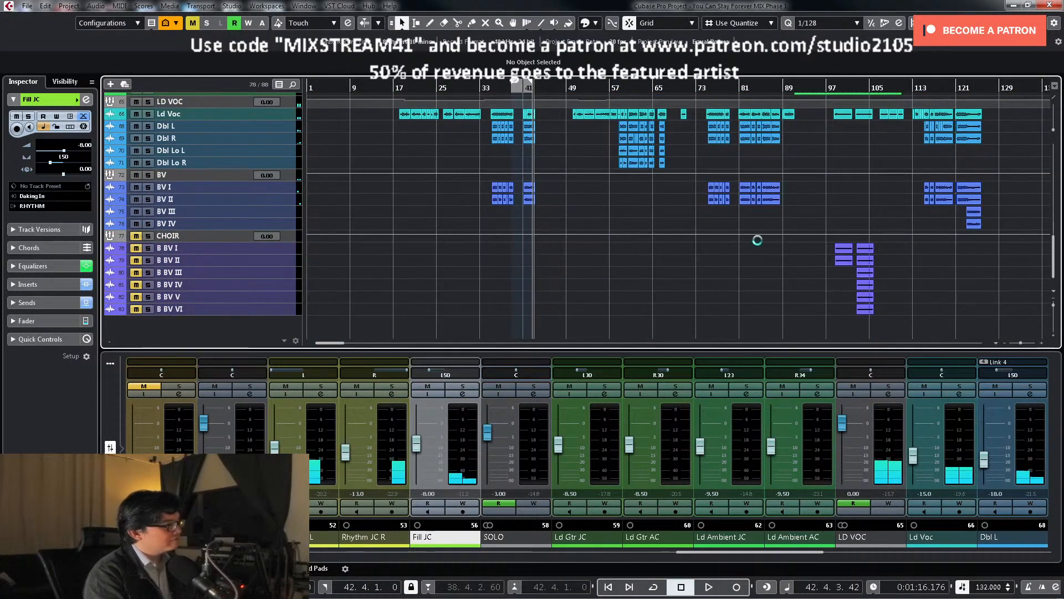
scroll(809, 173, "up", 3)
left_click(787, 88)
key("space")
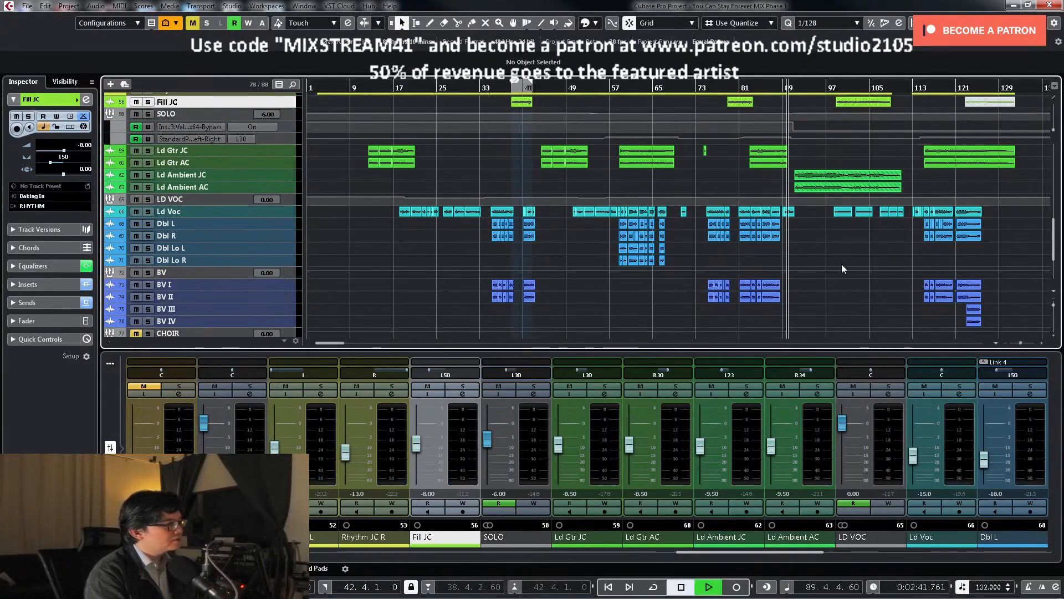
scroll(850, 258, "down", 3)
key("space")
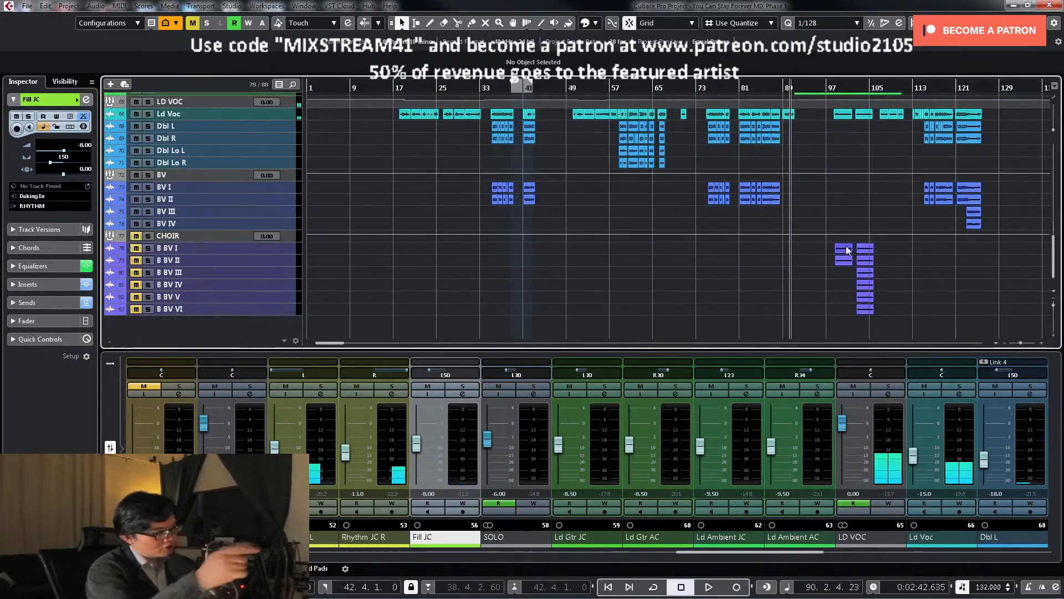
key("space")
scroll(854, 244, "up", 3)
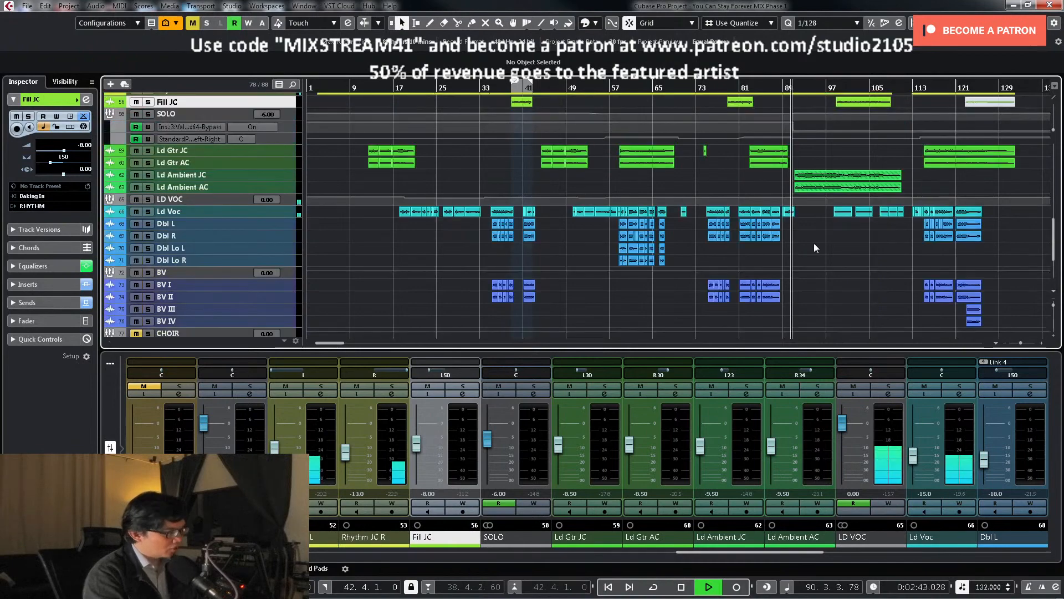
scroll(862, 239, "up", 3)
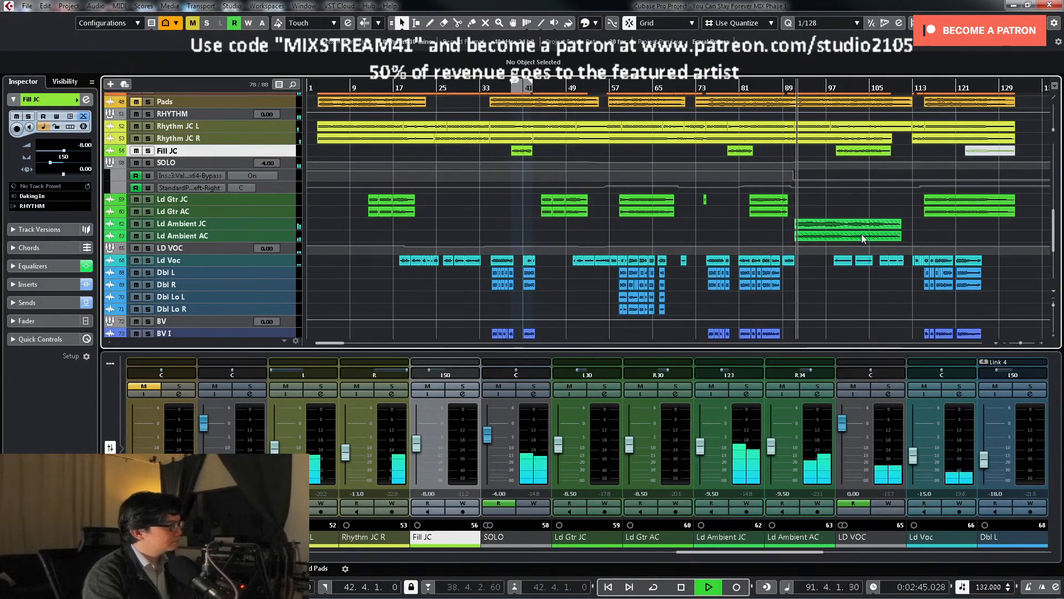
scroll(877, 228, "up", 3)
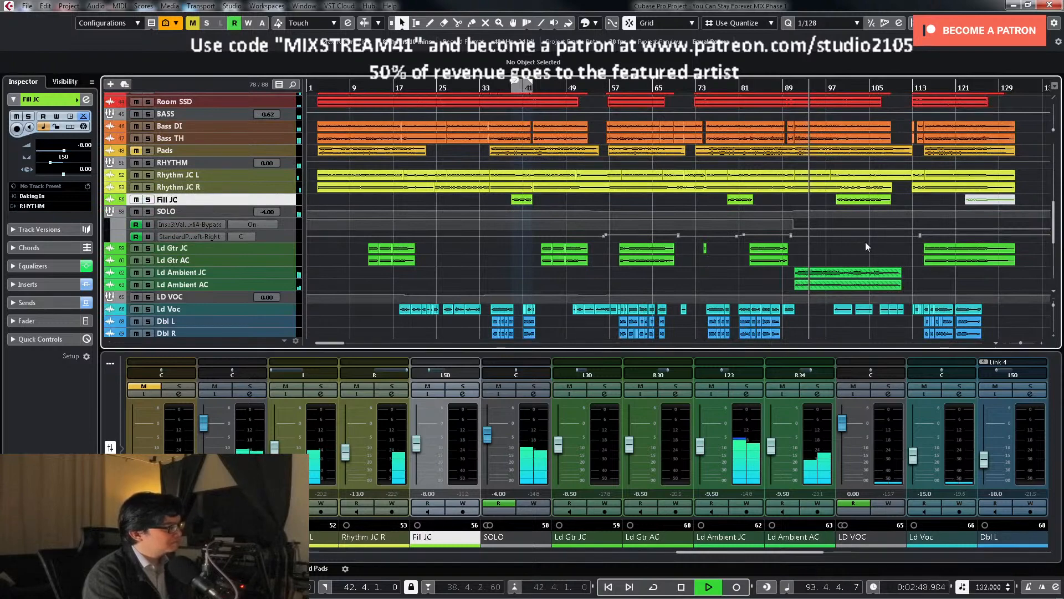
left_click_drag(700, 553, 406, 577)
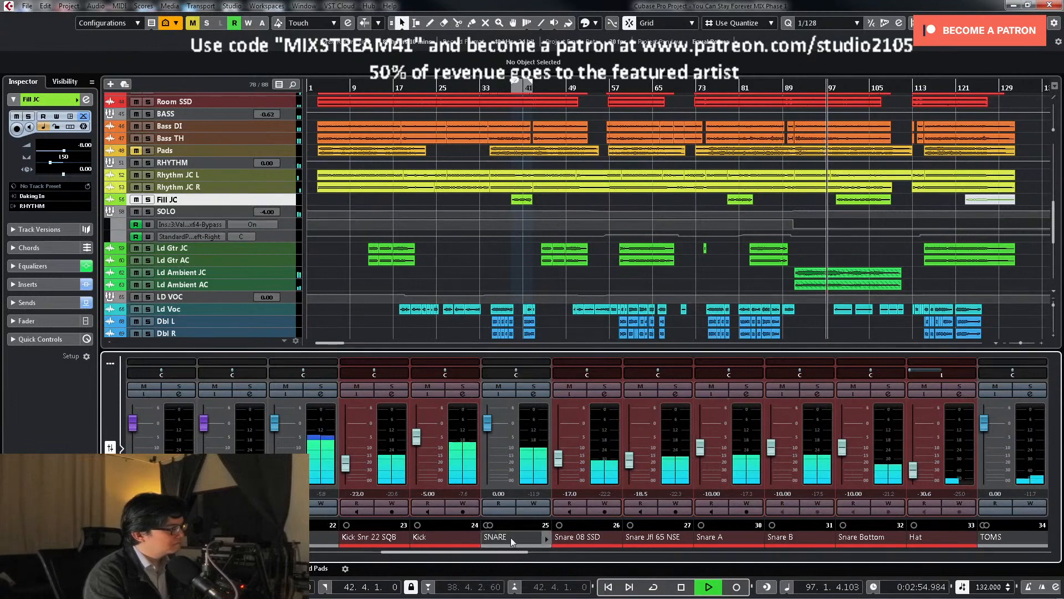
left_click_drag(505, 554, 585, 553)
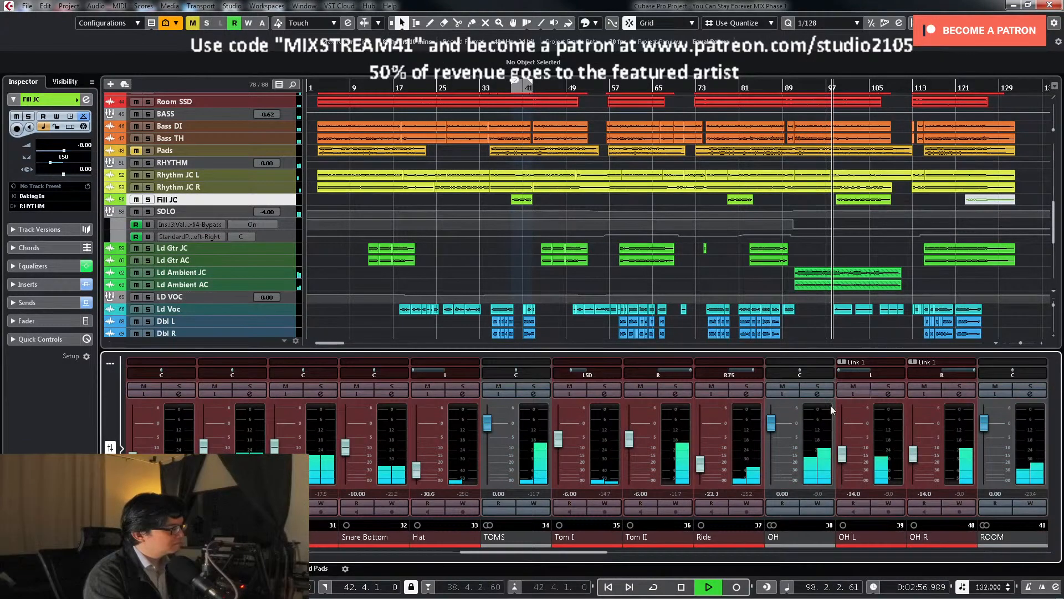
scroll(825, 290, "down", 7)
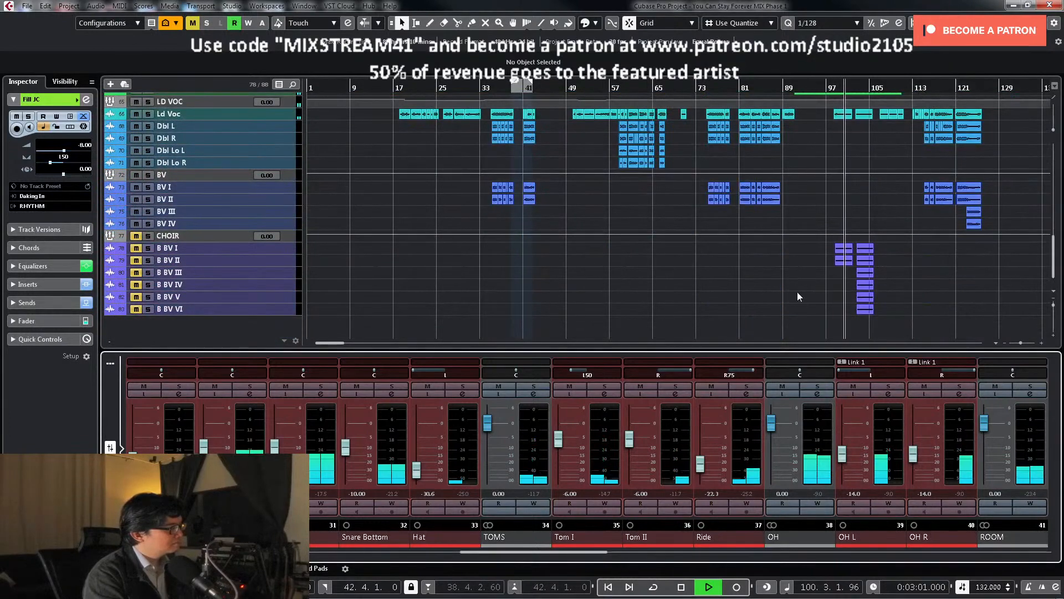
Step: Write volume automation on LD VOC that lowers its fader to about -2.37 dB from around bar 97, with write mode switched off again
key("space")
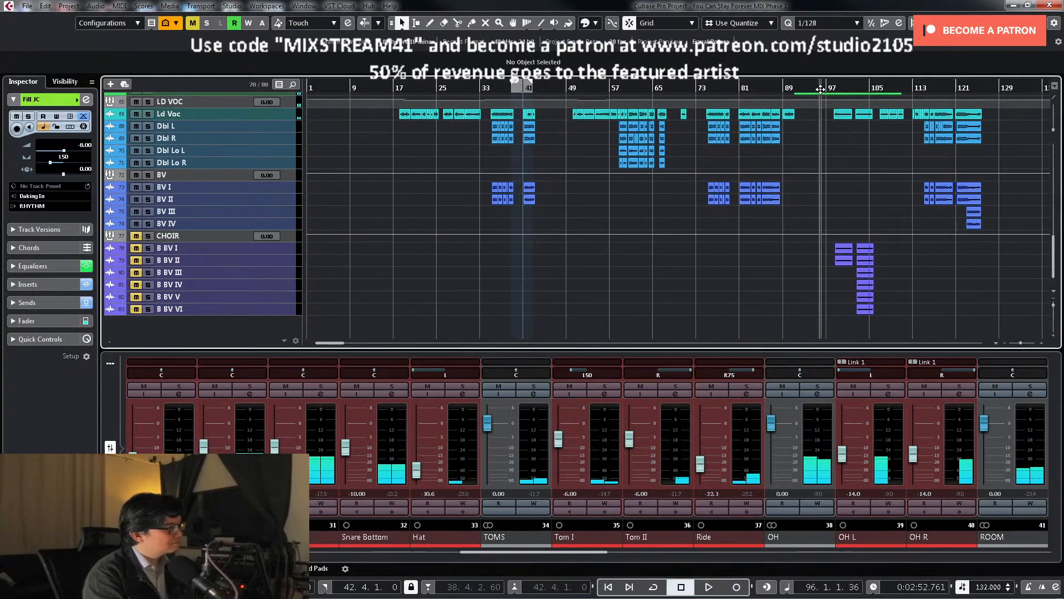
scroll(871, 180, "up", 4)
left_click(298, 201)
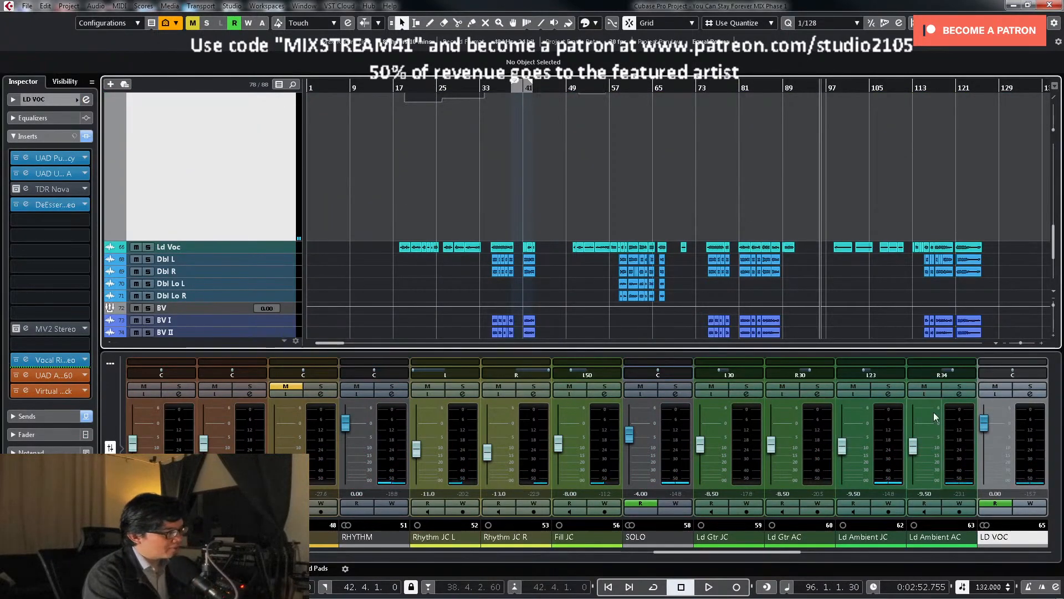
left_click(1040, 503)
key("space")
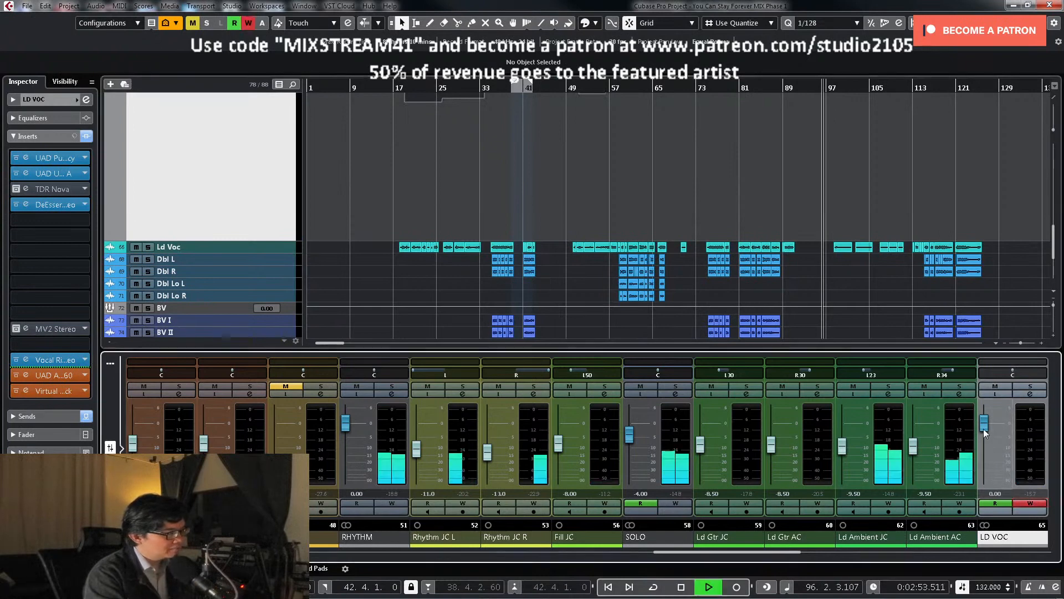
left_click_drag(983, 428, 986, 437)
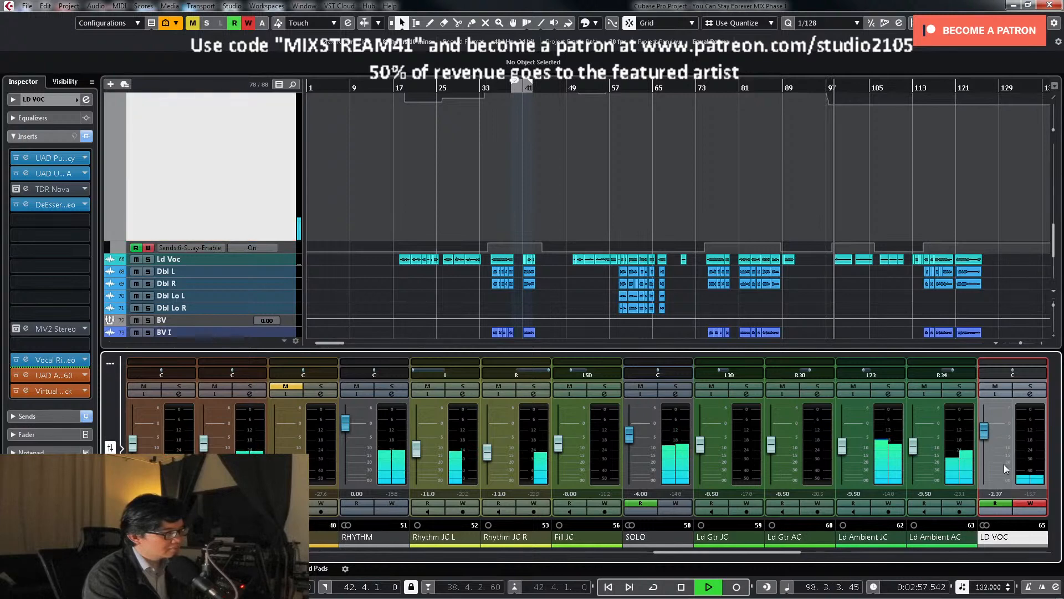
left_click(1029, 504)
Step: Delete the extra LD VOC volume points near bar 97 and set the remaining lower point to -3 dB
scroll(863, 278, "up", 3)
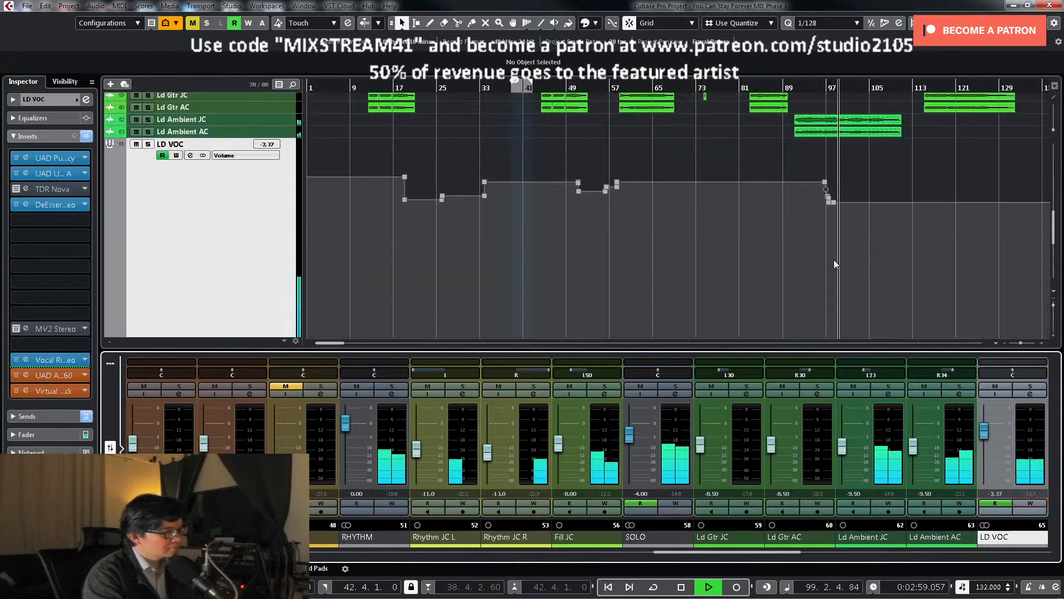
left_click(828, 197)
key("Delete")
left_click(829, 202)
left_click(141, 69)
type("-2")
key("Return")
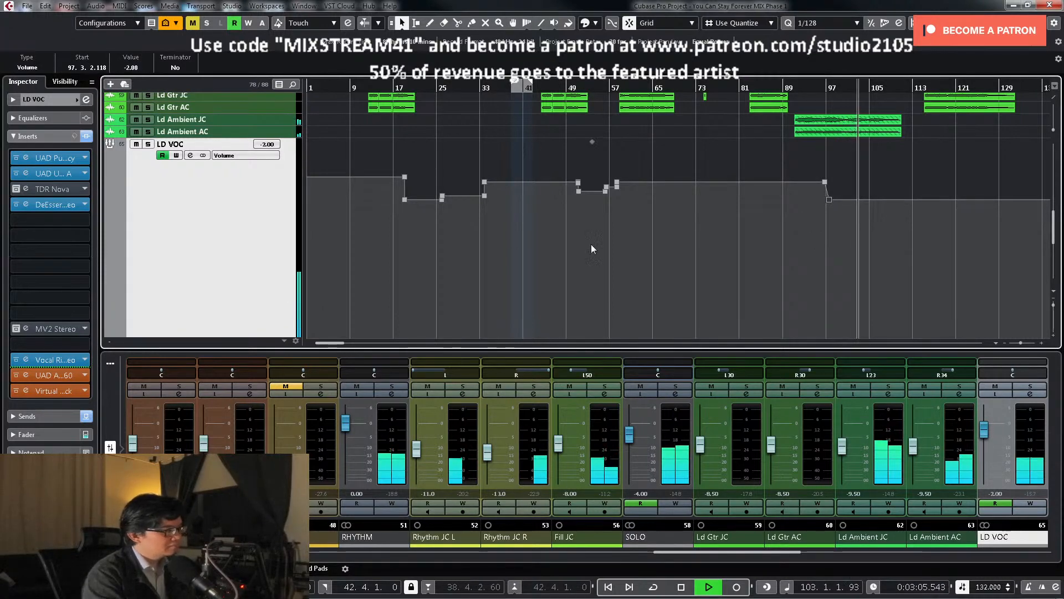
left_click(130, 66)
type("-3")
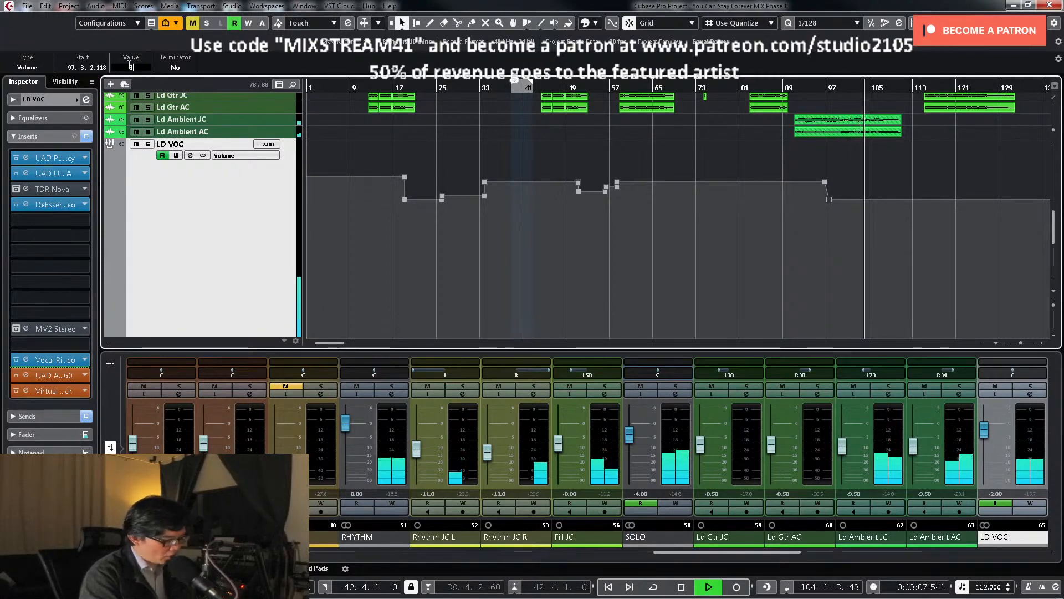
key("Return")
Step: Write LD VOC volume automation that resets the fader to 0 dB at about bar 113, with write mode switched off again
scroll(908, 261, "down", 4)
key("g")
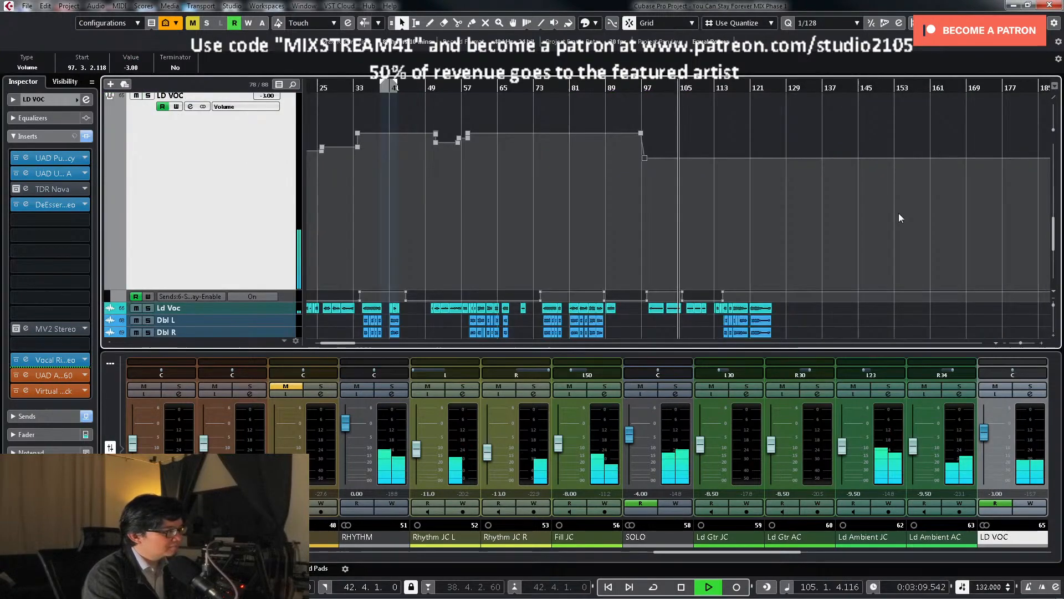
key("h")
key("h")
key("h")
key("h")
key("h")
key("h")
key("h")
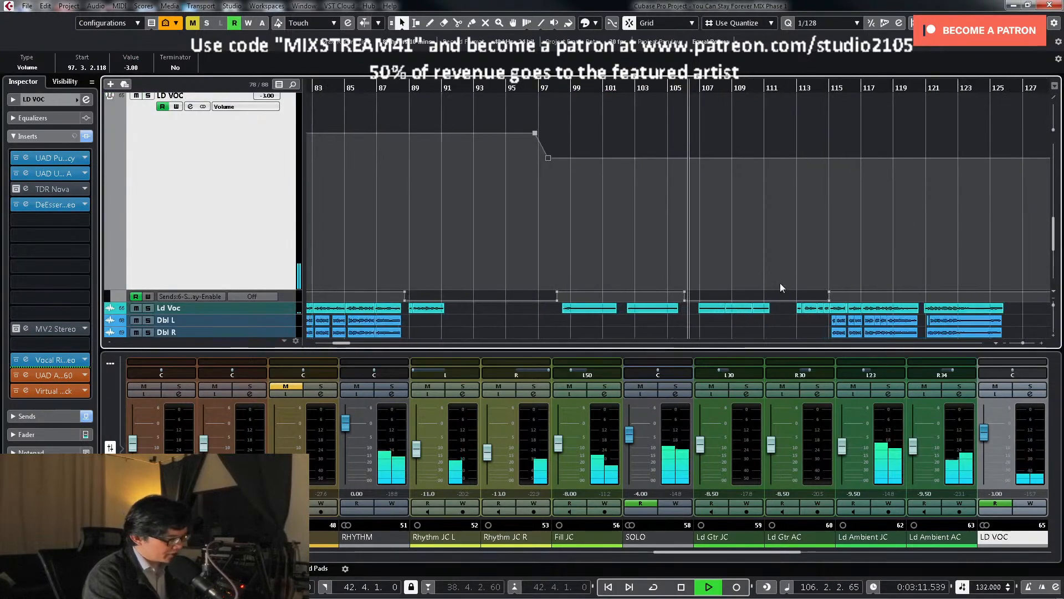
left_click(1031, 503)
left_click_drag(982, 441, 984, 437)
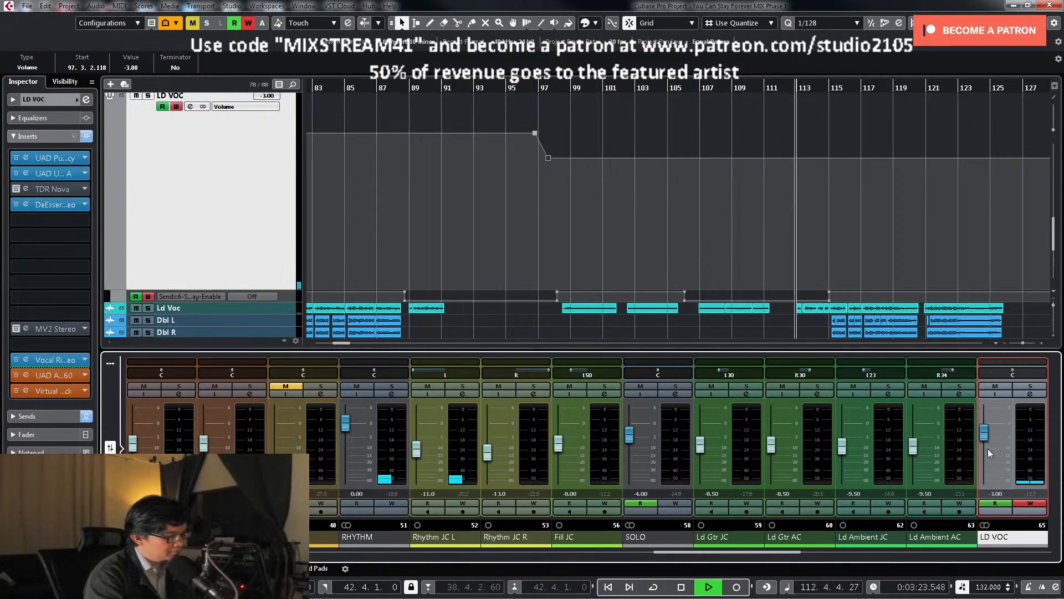
left_click(988, 449, "ctrl")
left_click(1030, 503)
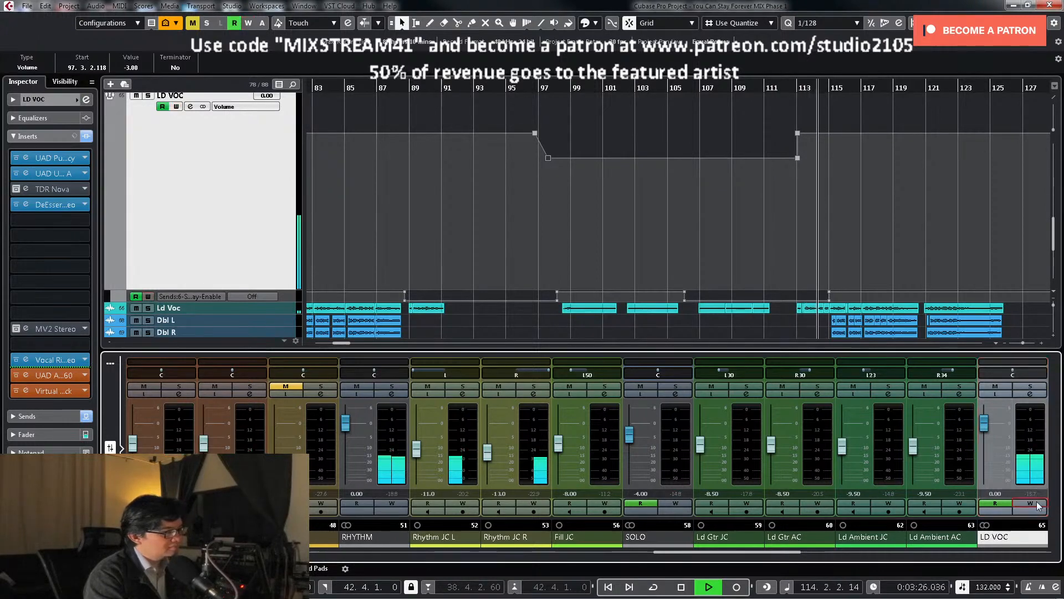
Step: Show the full song's length, stop playback and return the LD VOC track to its normal height
left_click(882, 191)
key("shift+f")
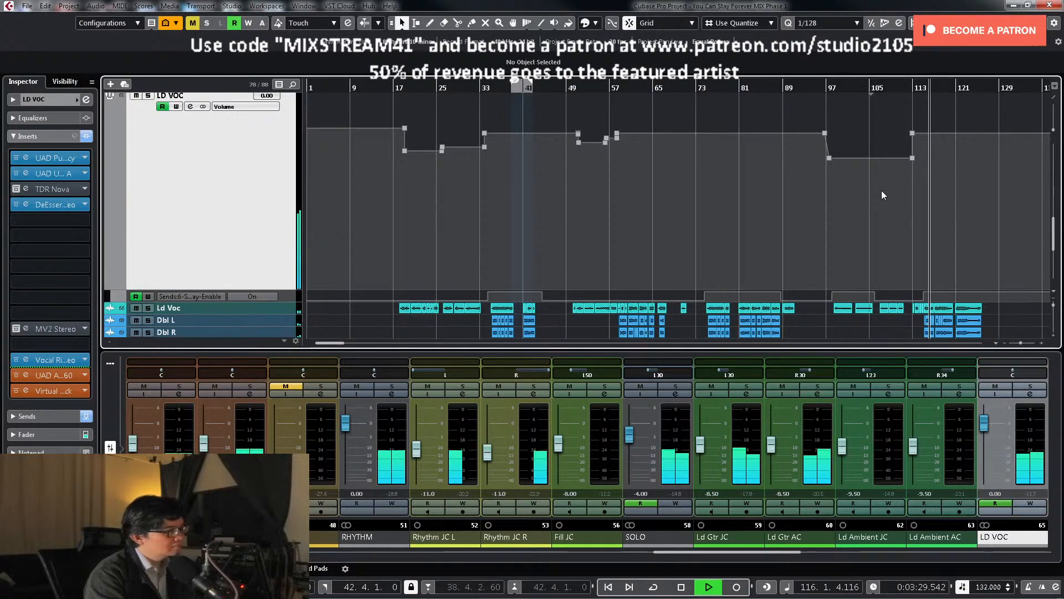
key("space")
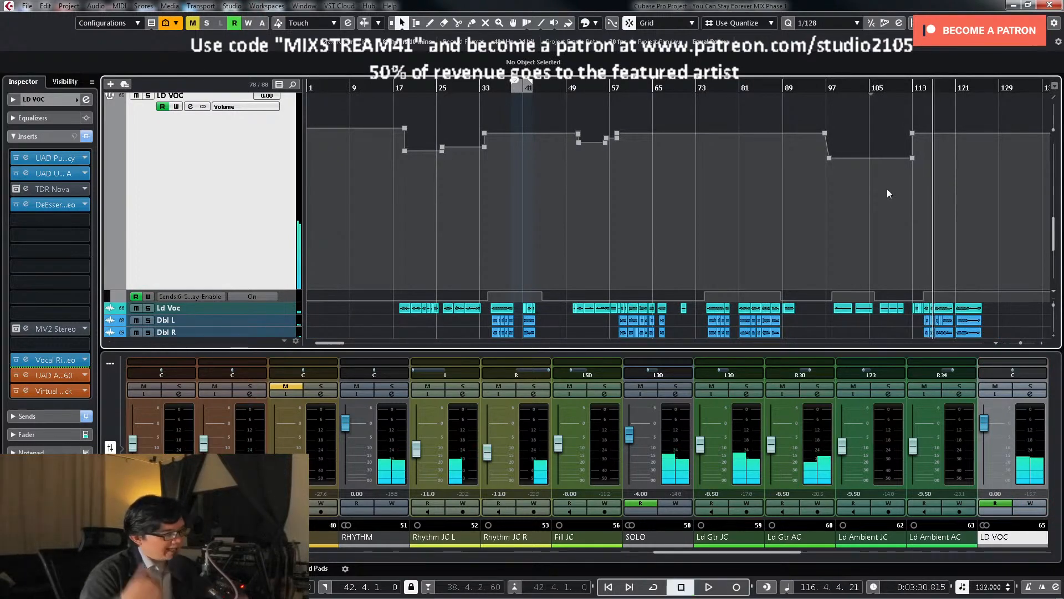
key("z")
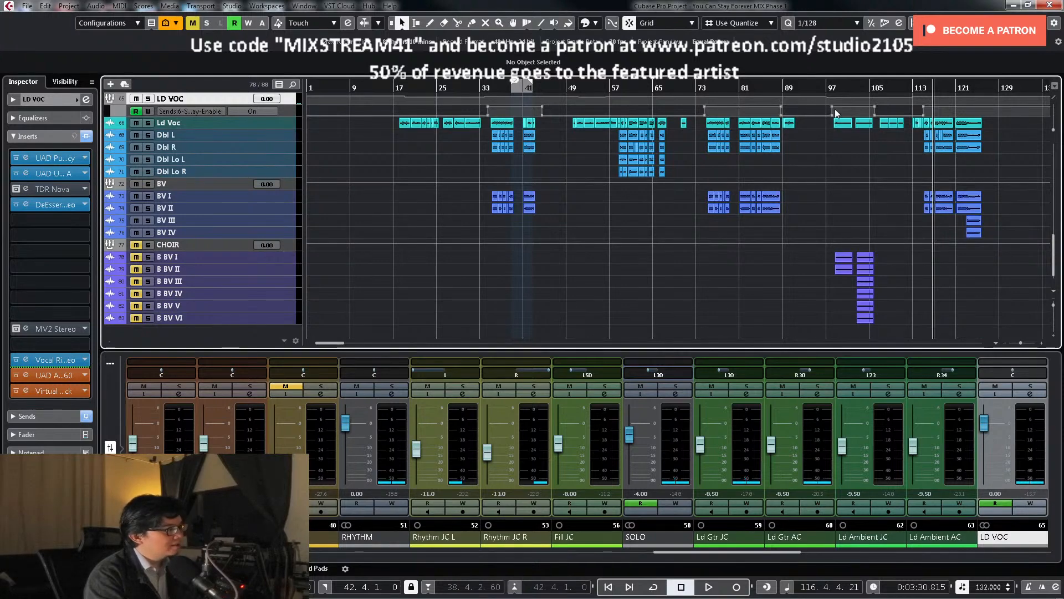
Step: Place the playback position near bar 96, unmute the CHOIR group with its tracks, and mute B BV III through B BV VI
left_click(826, 88)
left_click_drag(735, 551, 952, 561)
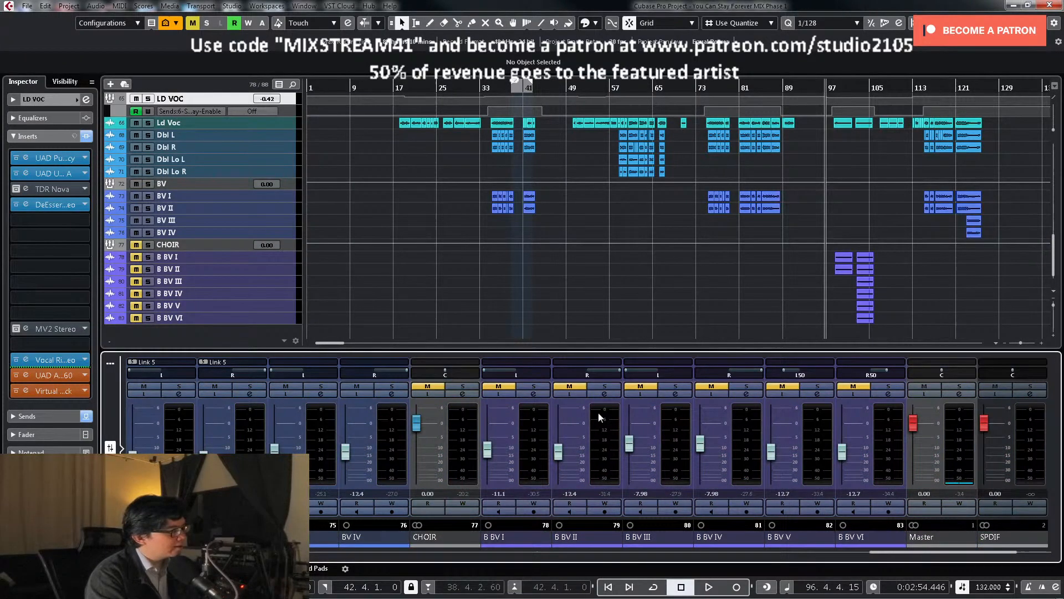
left_click(432, 387)
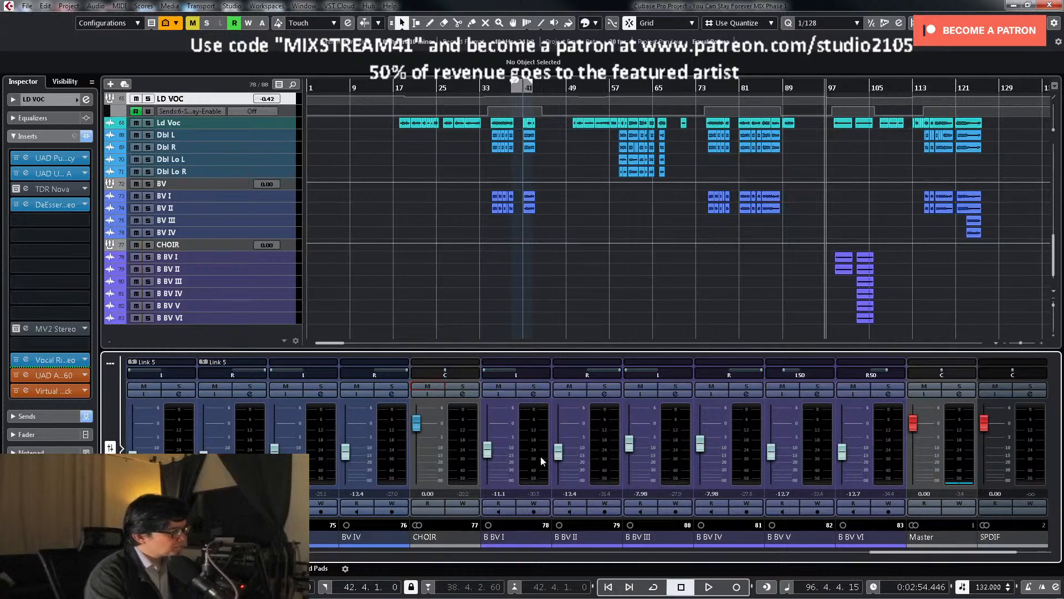
left_click_drag(642, 390, 820, 391)
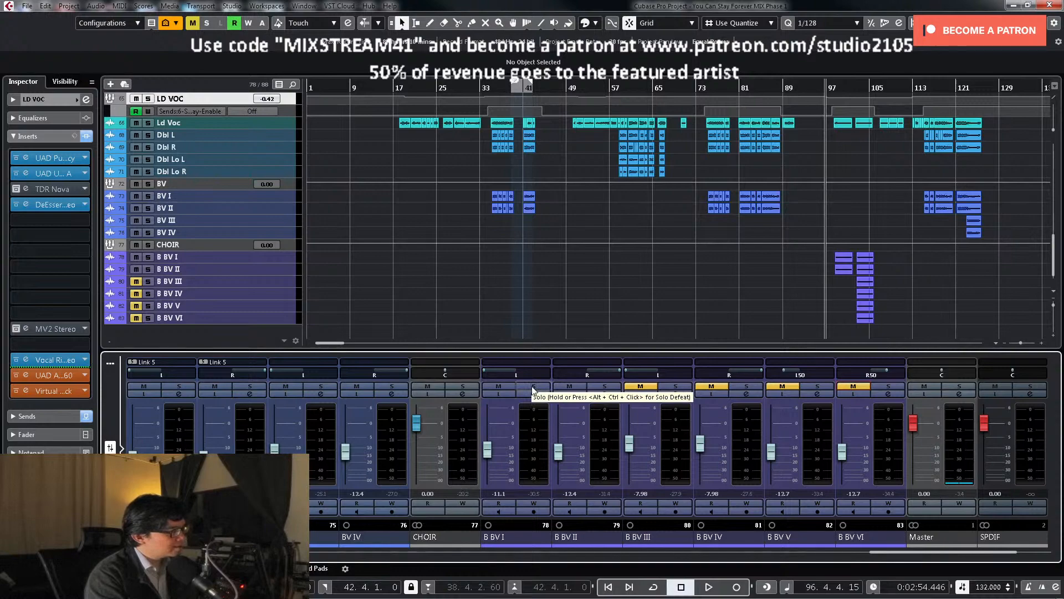
Step: Solo B BV I during playback, apply a low-cut filter in its channel EQ, unsolo it and close the channel settings
left_click(837, 268)
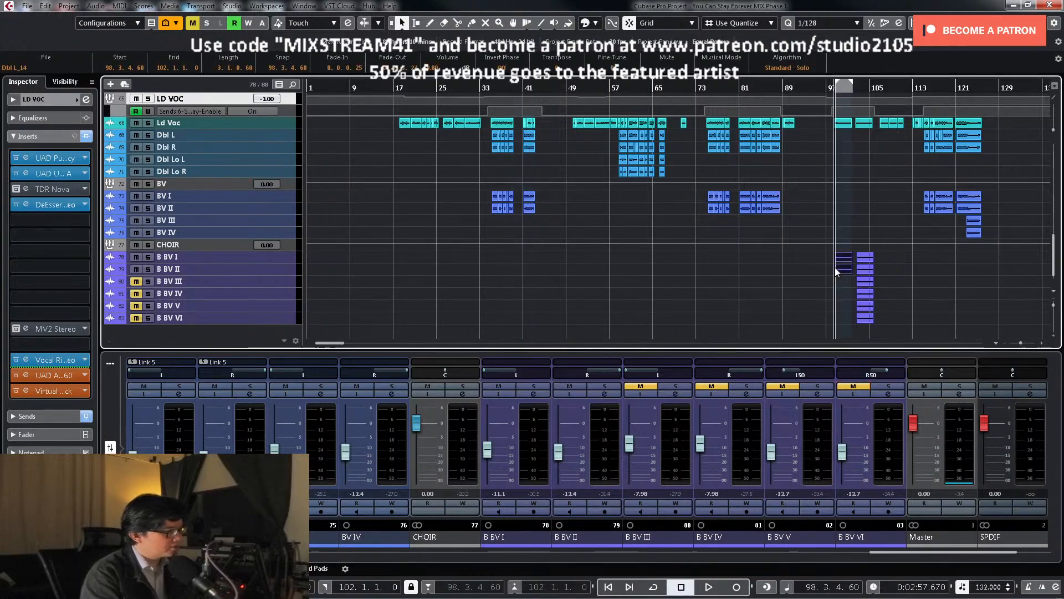
key("space")
left_click(534, 386)
left_click(533, 394)
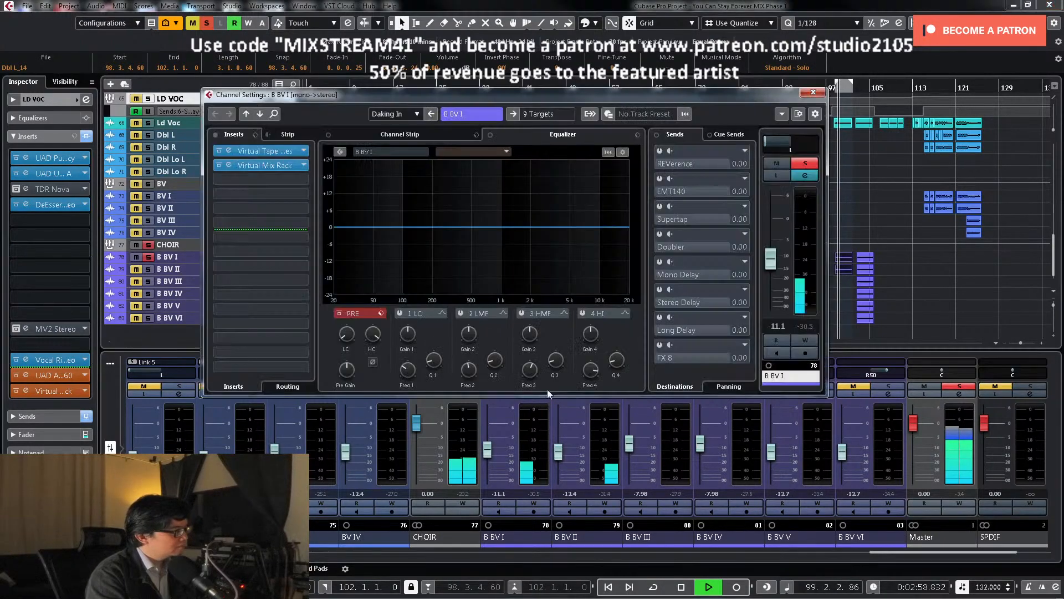
left_click_drag(339, 343, 348, 299)
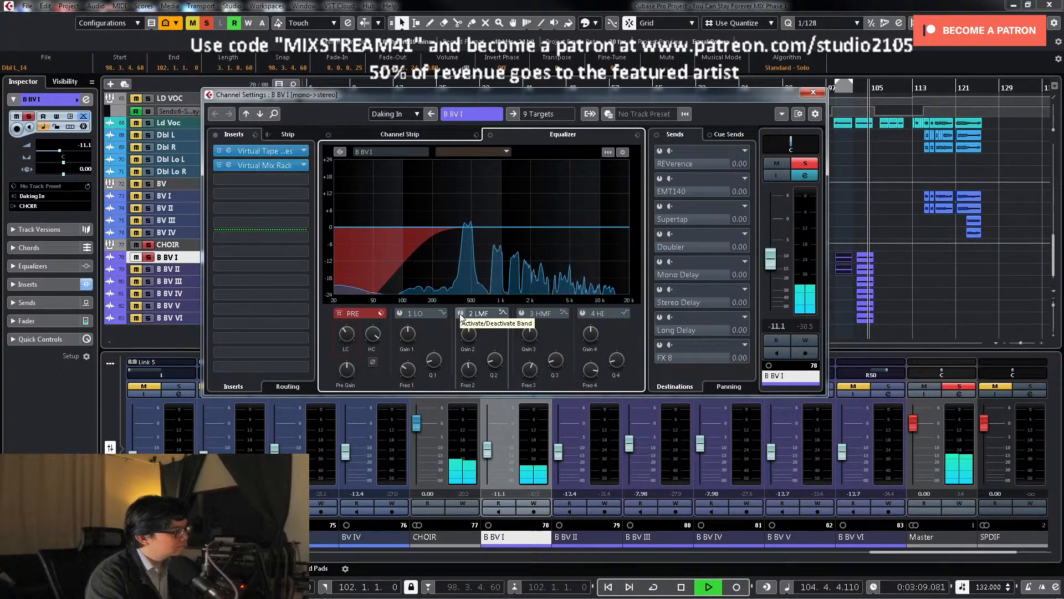
key("space")
left_click(799, 163)
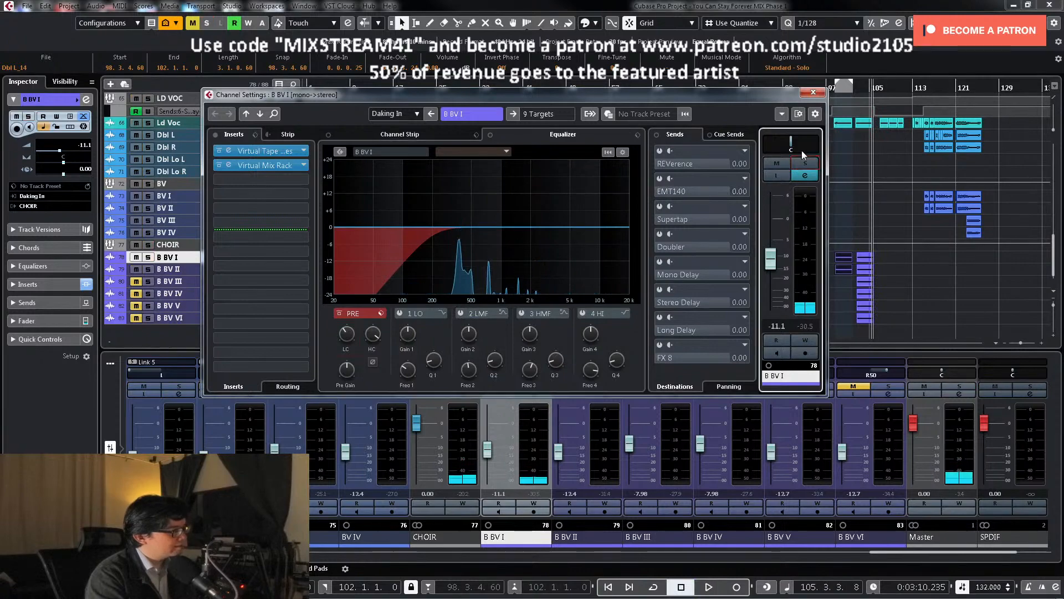
left_click(813, 92)
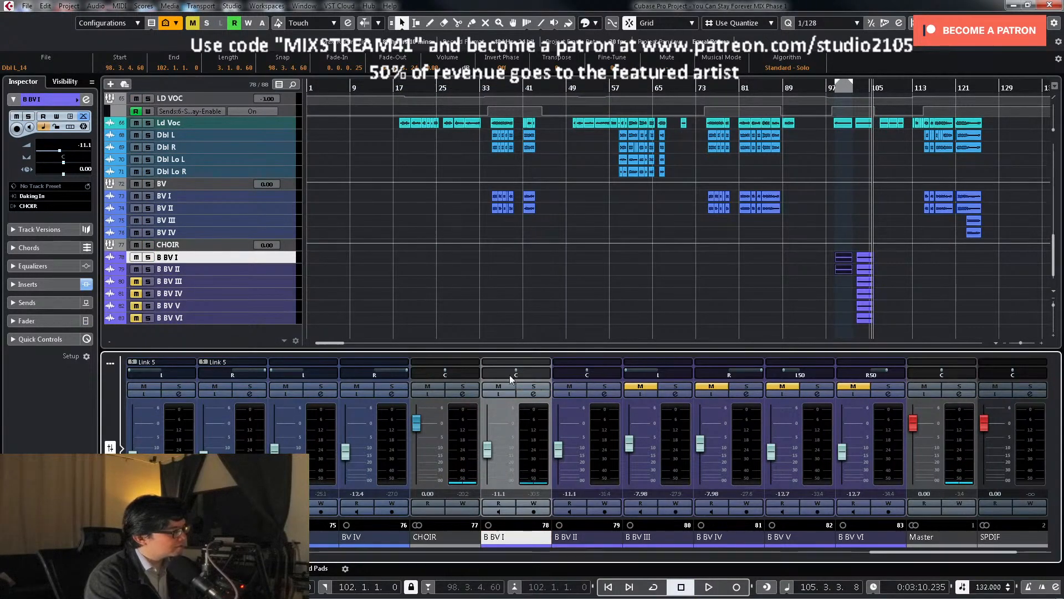
Step: Pan B BV I left and B BV II right, and link the two channels
left_click_drag(565, 375, 684, 382)
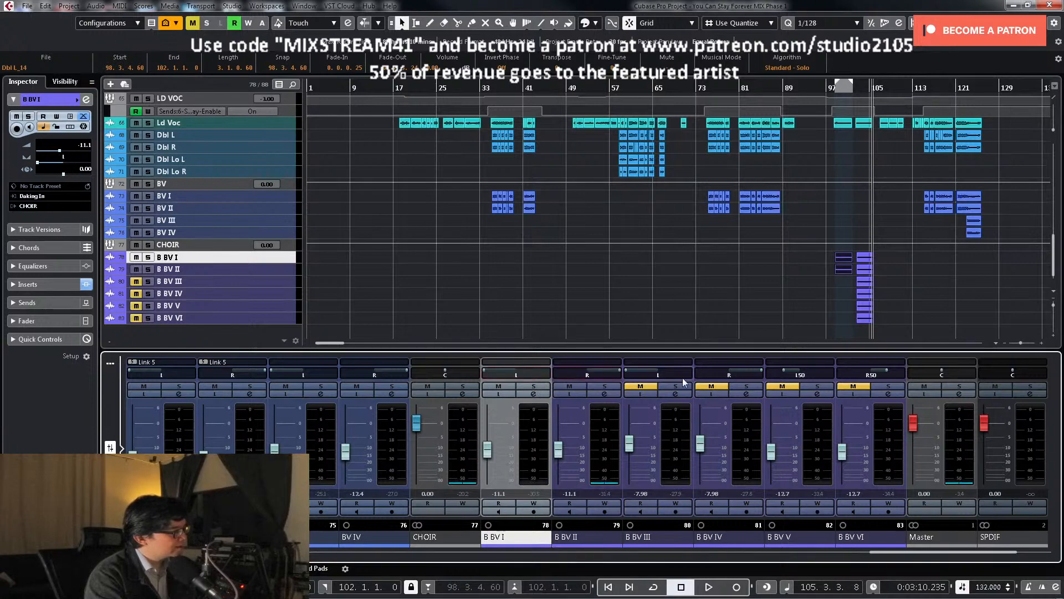
left_click(605, 475, "ctrl")
right_click(525, 471)
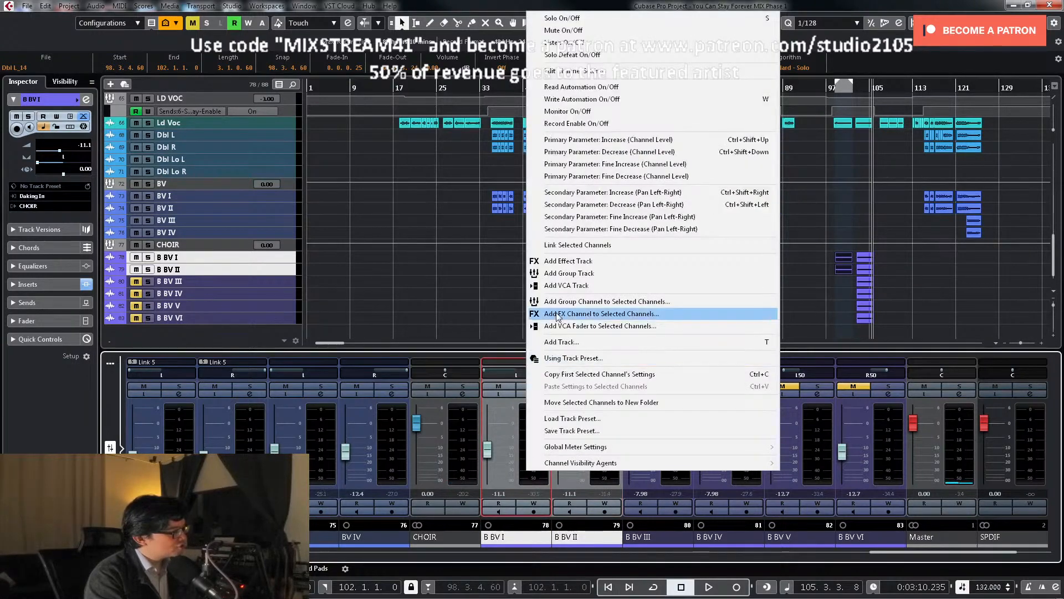
left_click(577, 242)
left_click(542, 451)
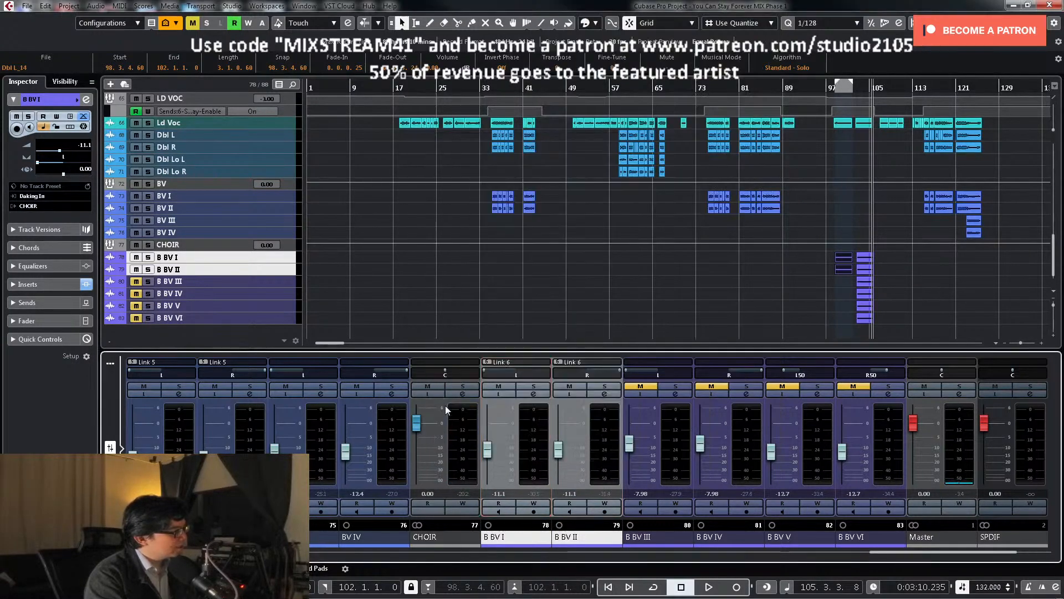
Step: Inspect the CHOIR group's inserts and its UAD EMT 140 reverb settings, and close both windows
left_click(458, 397)
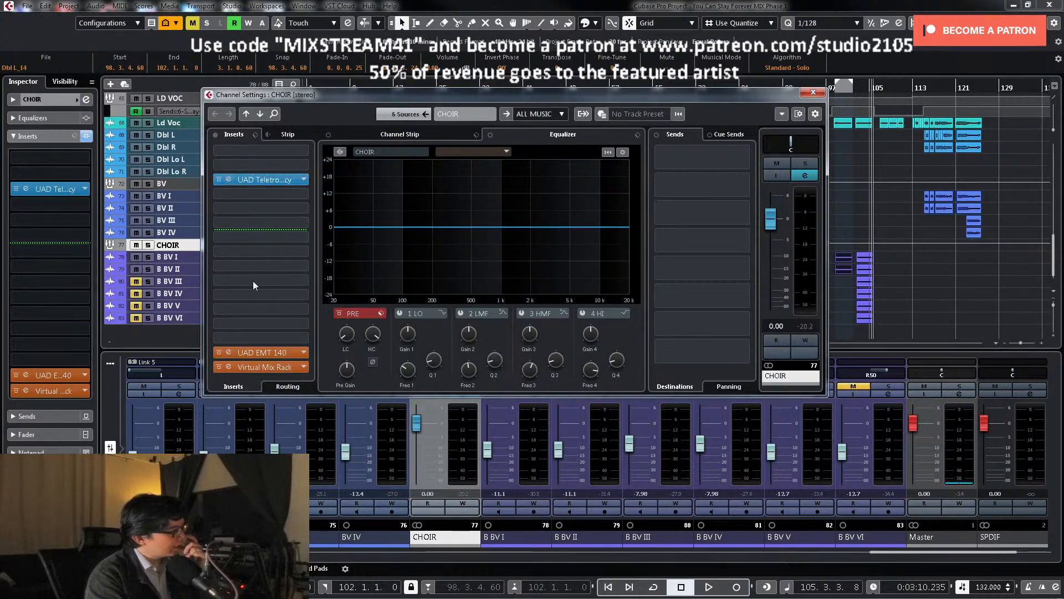
left_click(268, 353)
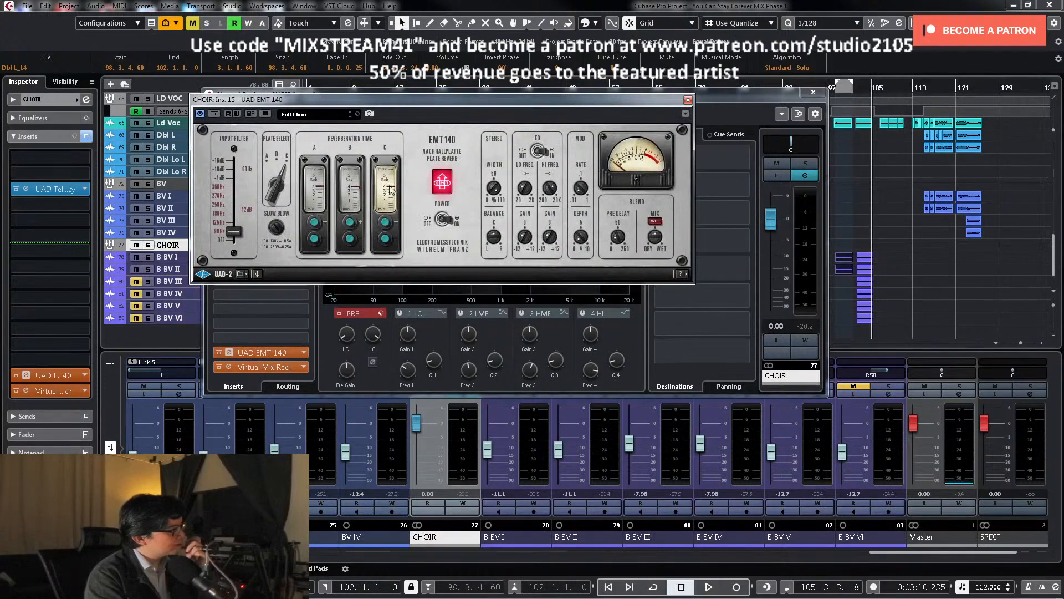
left_click(688, 100)
left_click(813, 93)
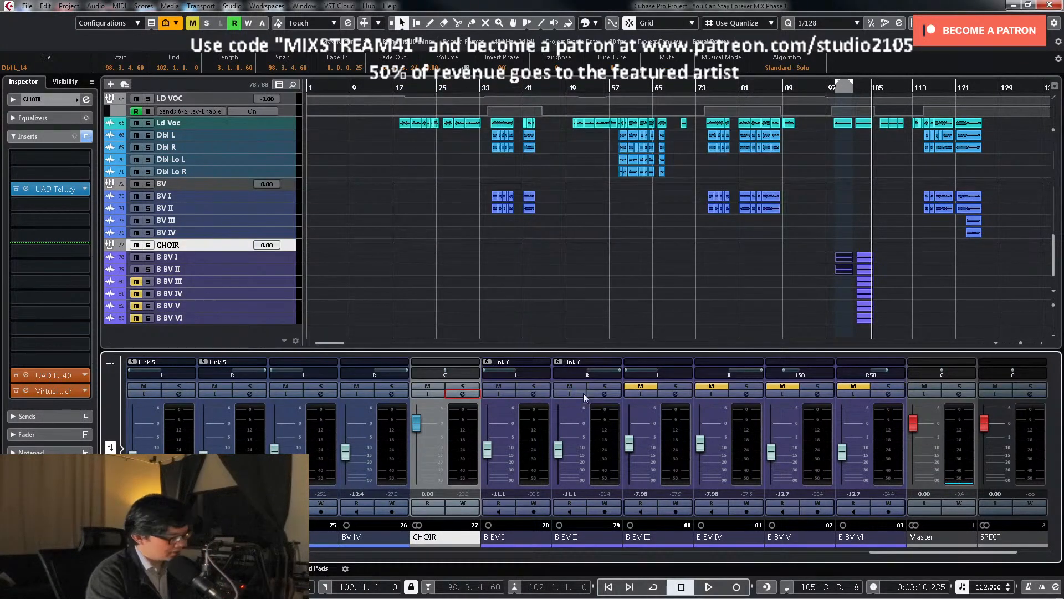
Step: Lower the linked B BV I and II faders to about -11.2 dB and loop playback over the second set of choir clips
left_click(490, 454)
key("space")
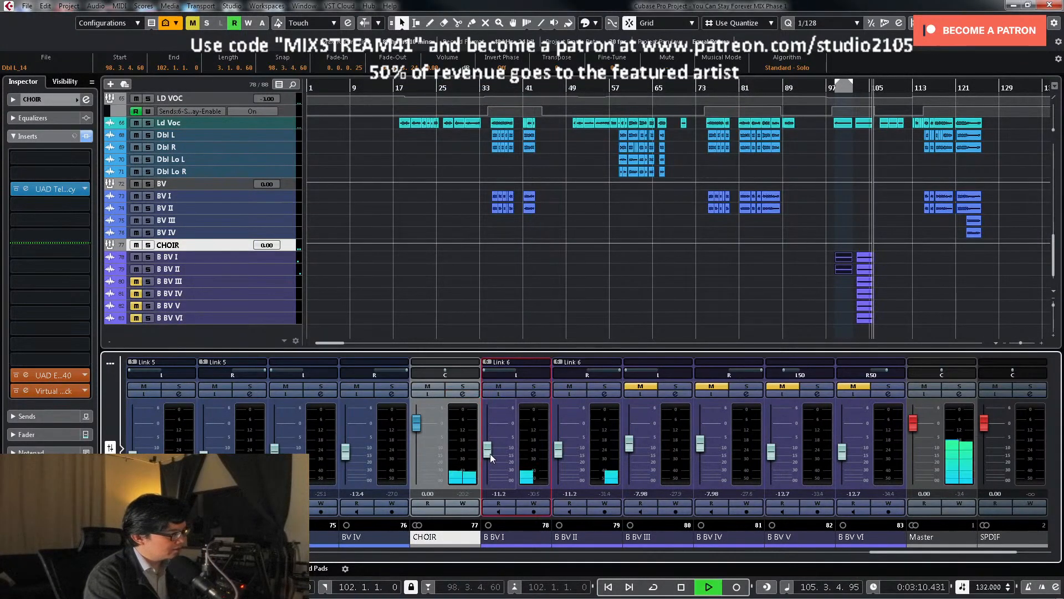
left_click(893, 265)
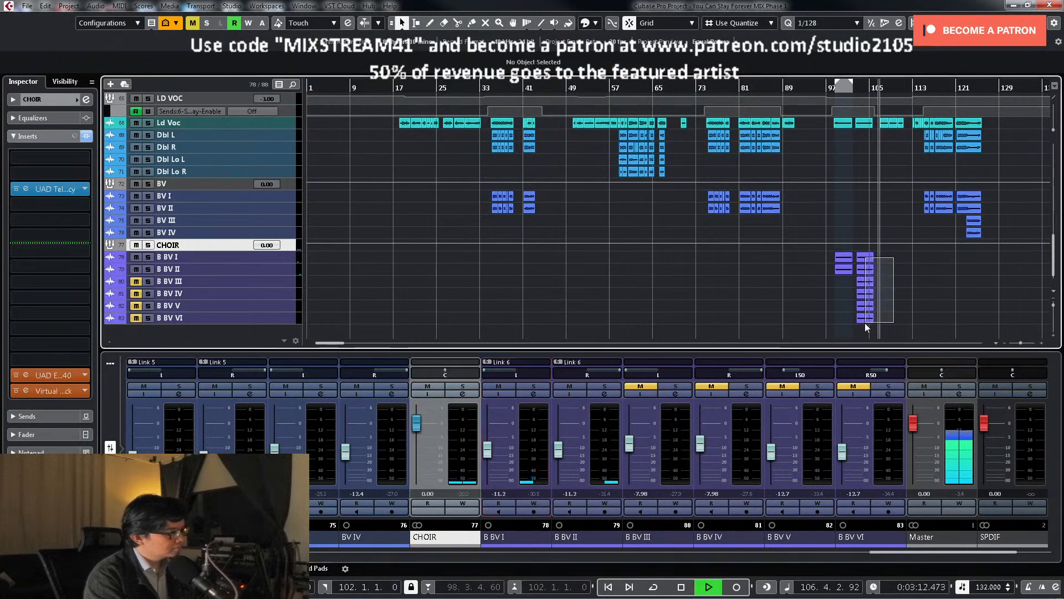
left_click_drag(868, 326, 868, 326)
key("p")
key("KP_Divide")
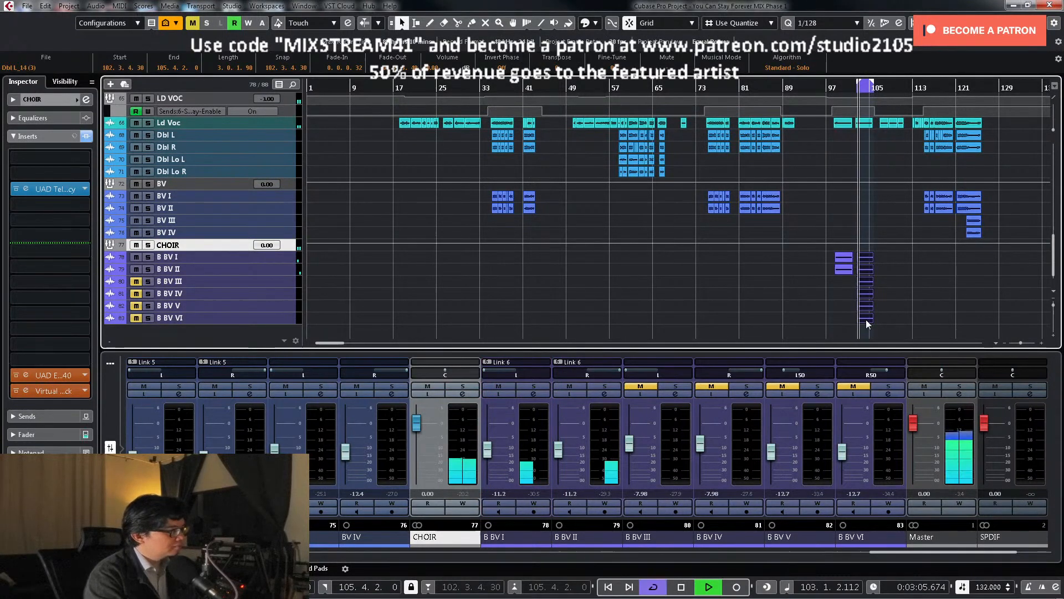
Step: Set the linked B BV I and B BV II faders to about -8.04 dB and stop playback
left_click(488, 455)
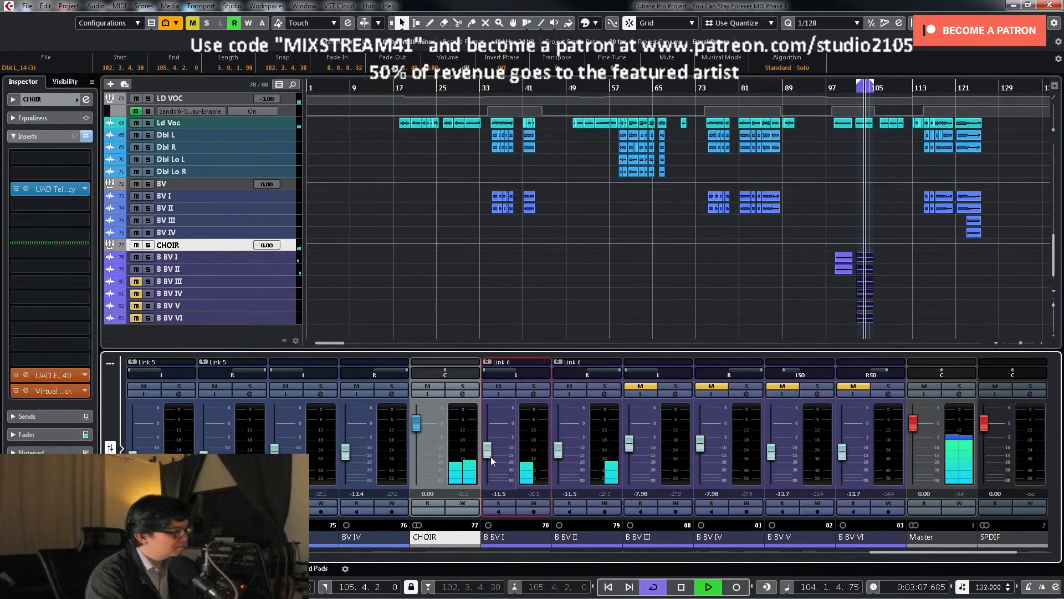
left_click_drag(491, 457, 490, 460)
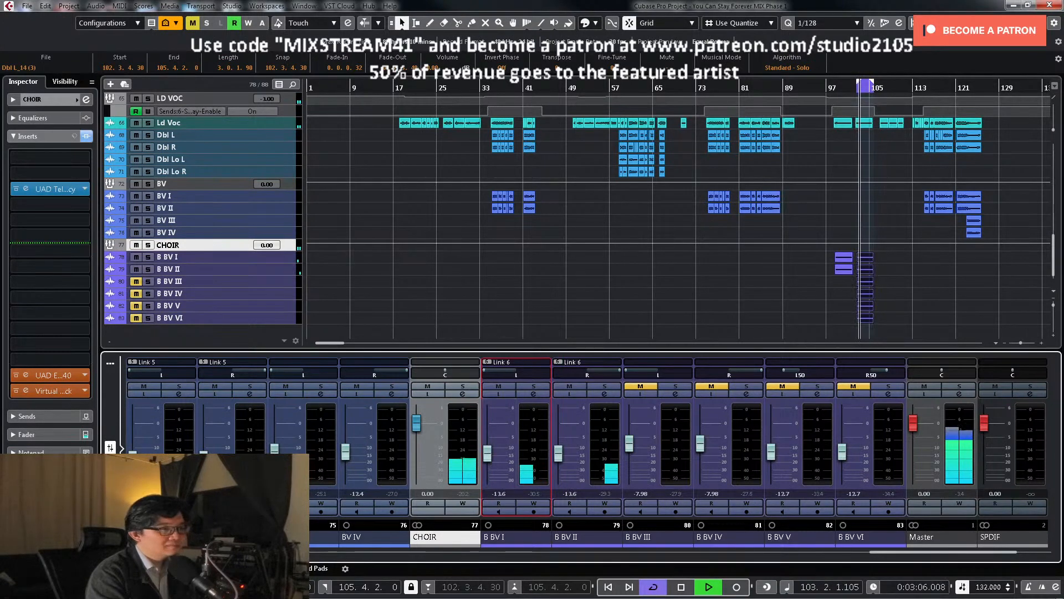
left_click_drag(484, 455, 484, 450)
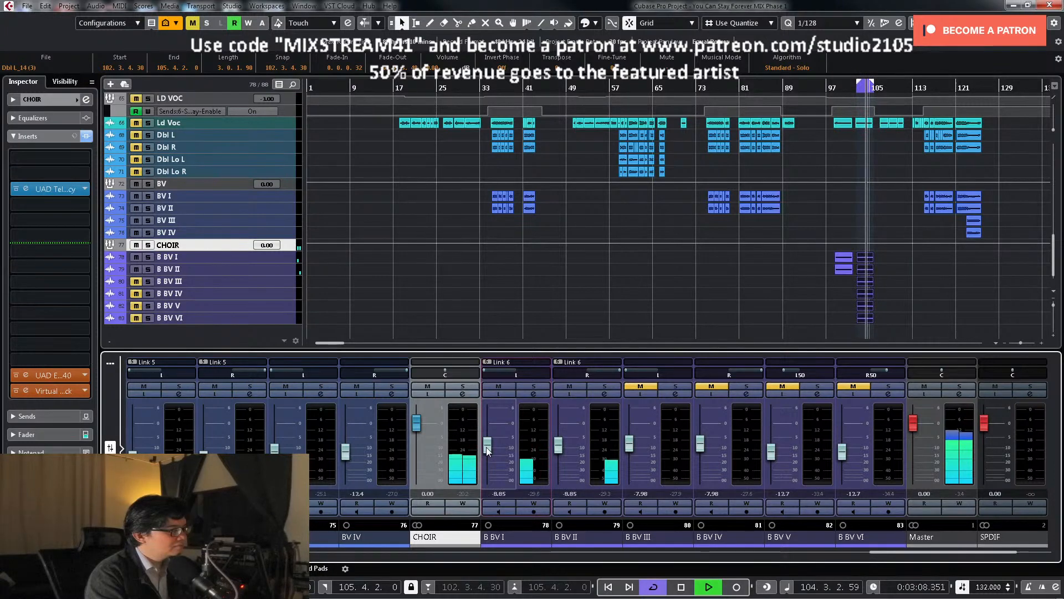
key("space")
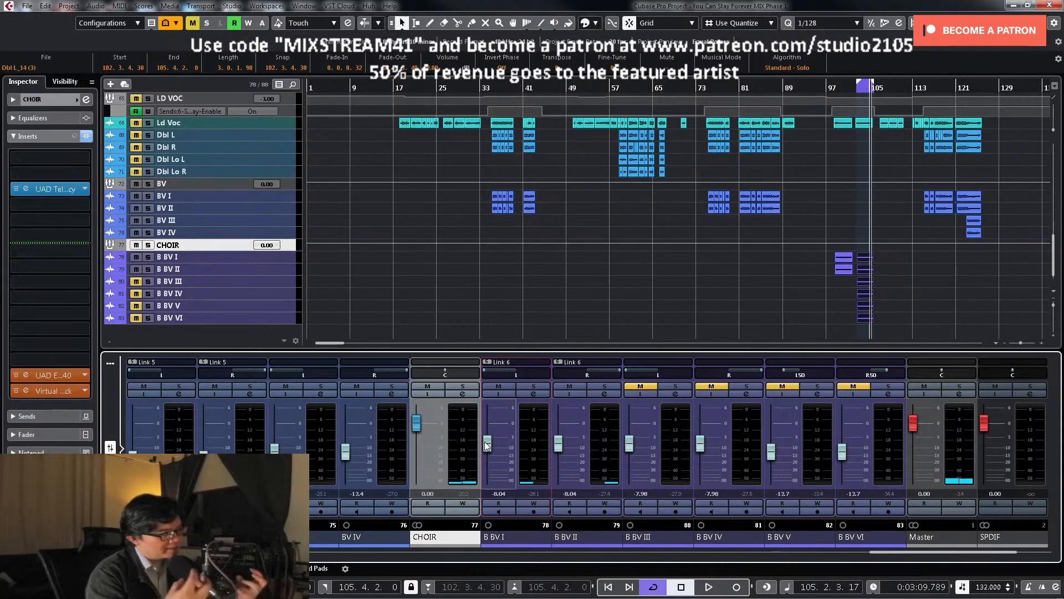
Step: Set the linked B BV I and B BV II faders to exactly -8.00 dB and check the level in playback
left_click_drag(480, 451, 499, 495)
key("space")
type("-8")
key("Return")
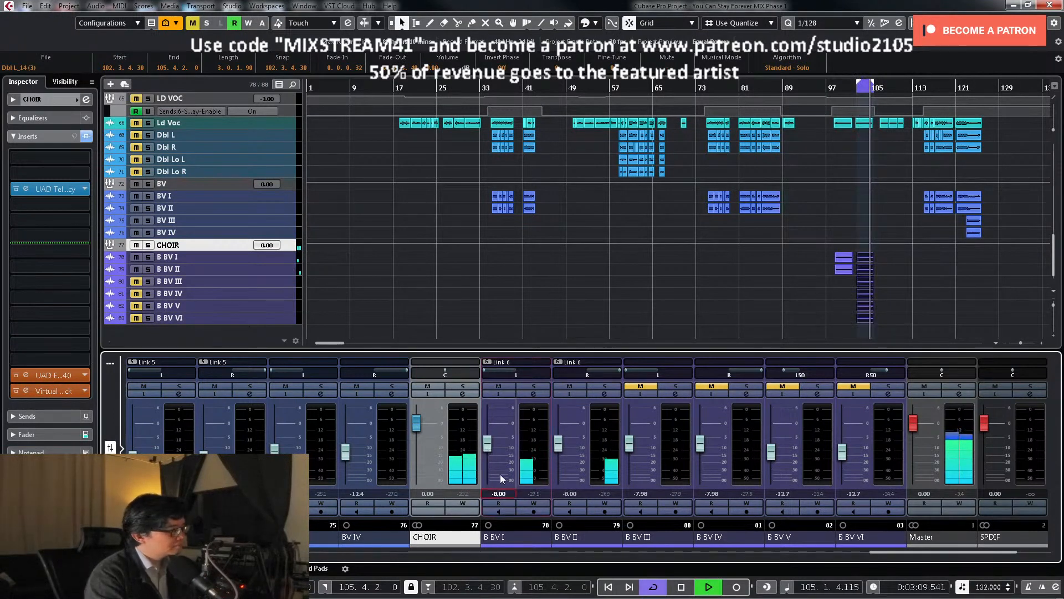
key("space")
Step: Unmute B BV III and audition it soloed with its equalizer open, ending with the solo off and the window closed
left_click(641, 386)
left_click(675, 386)
left_click(675, 394)
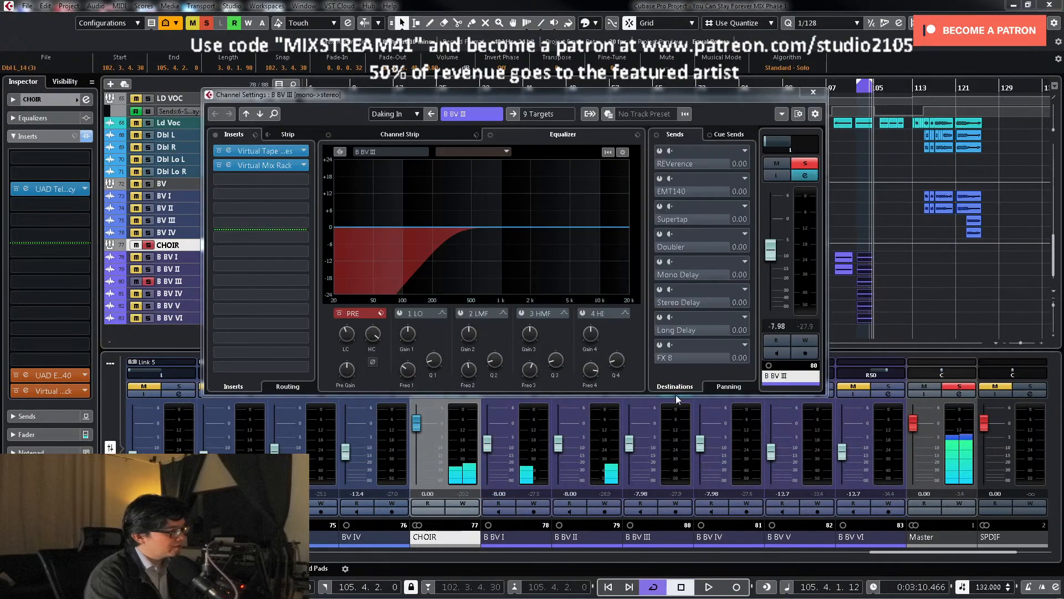
key("space")
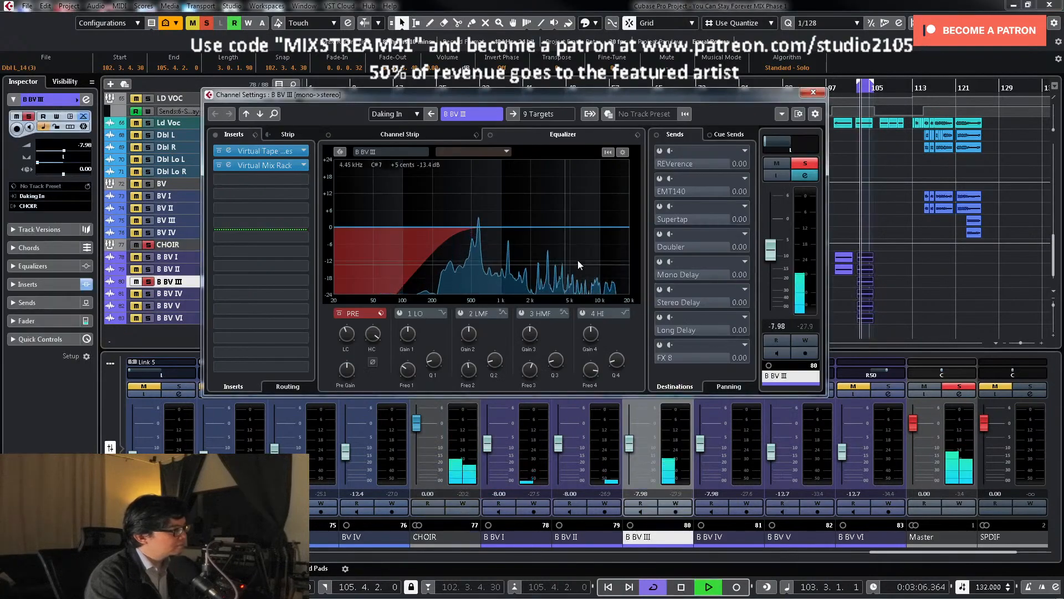
key("space")
left_click(815, 164)
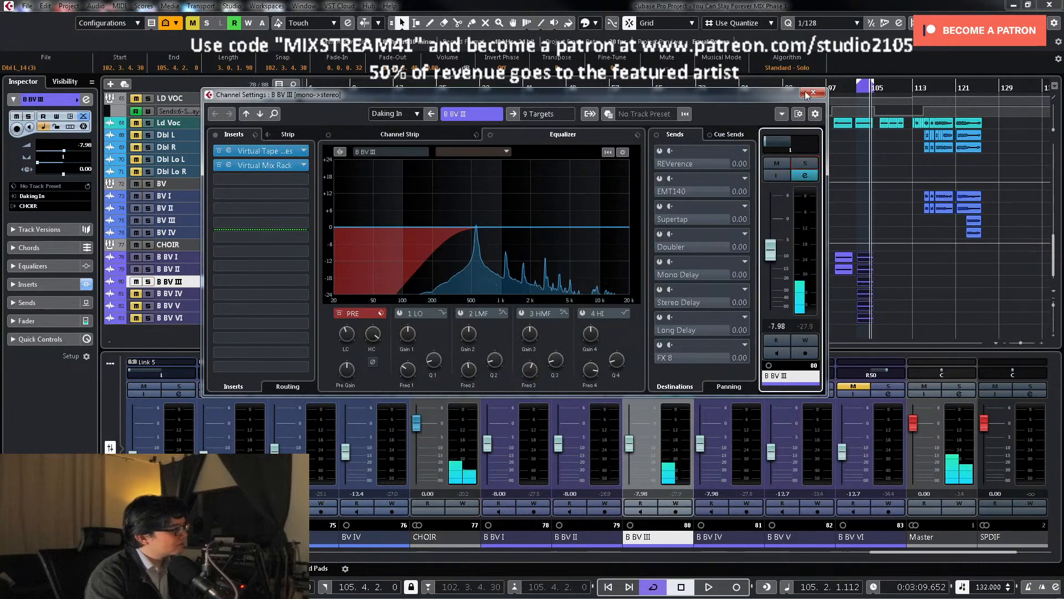
left_click(813, 93)
Step: Unmute B BV IV and link B BV III with B BV IV, keeping the default link group options
left_click(717, 388)
left_click(739, 472, "shift")
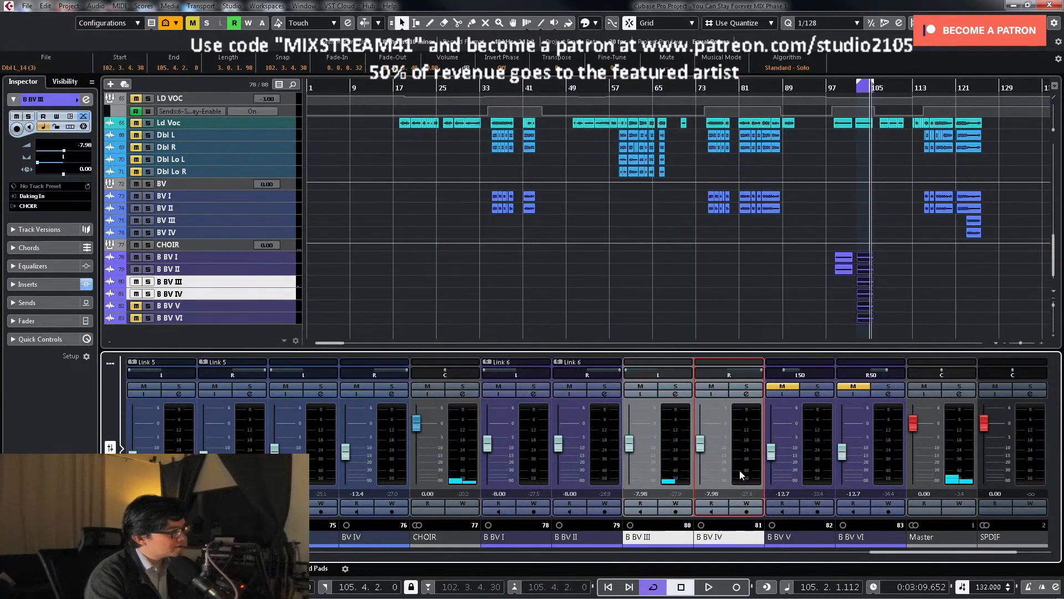
right_click(667, 472)
left_click(715, 246)
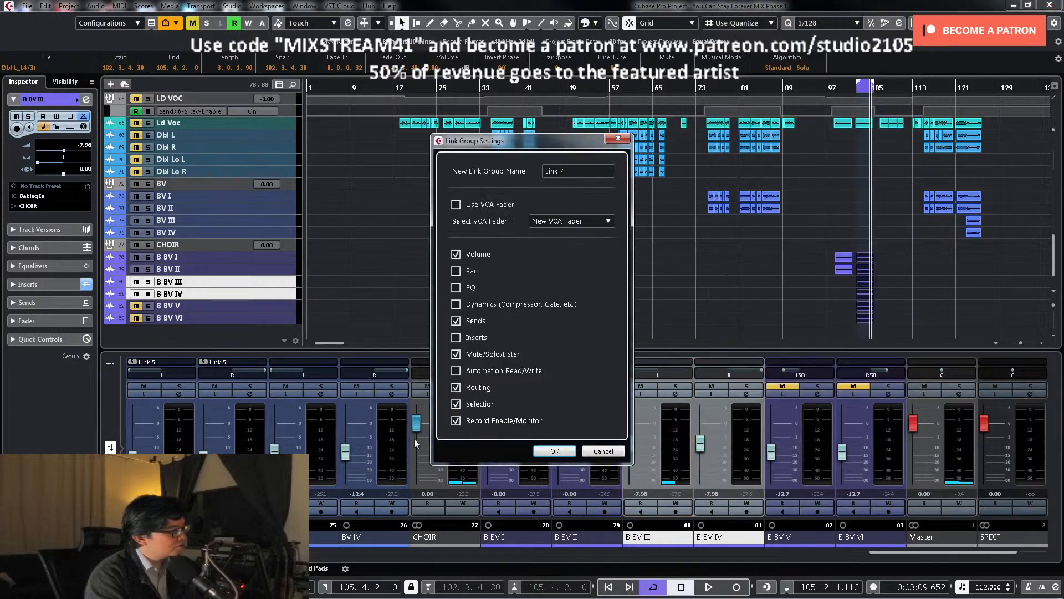
left_click(554, 451)
Step: Lower the linked B BV III and B BV IV faders to -10.5 dB during playback
key("space")
left_click_drag(634, 458, 629, 450)
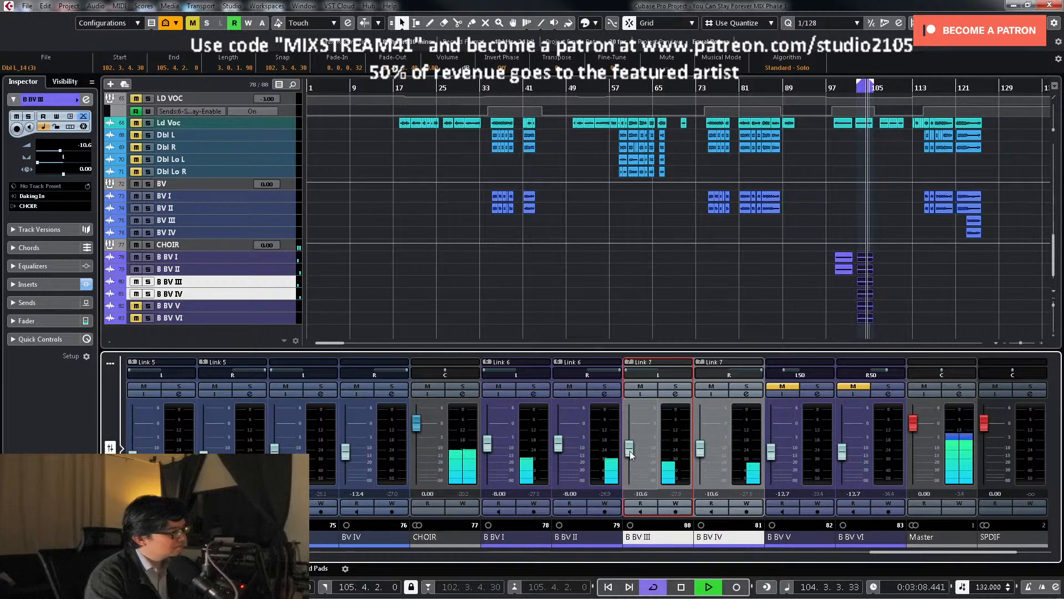
double_click(640, 494)
type("-")
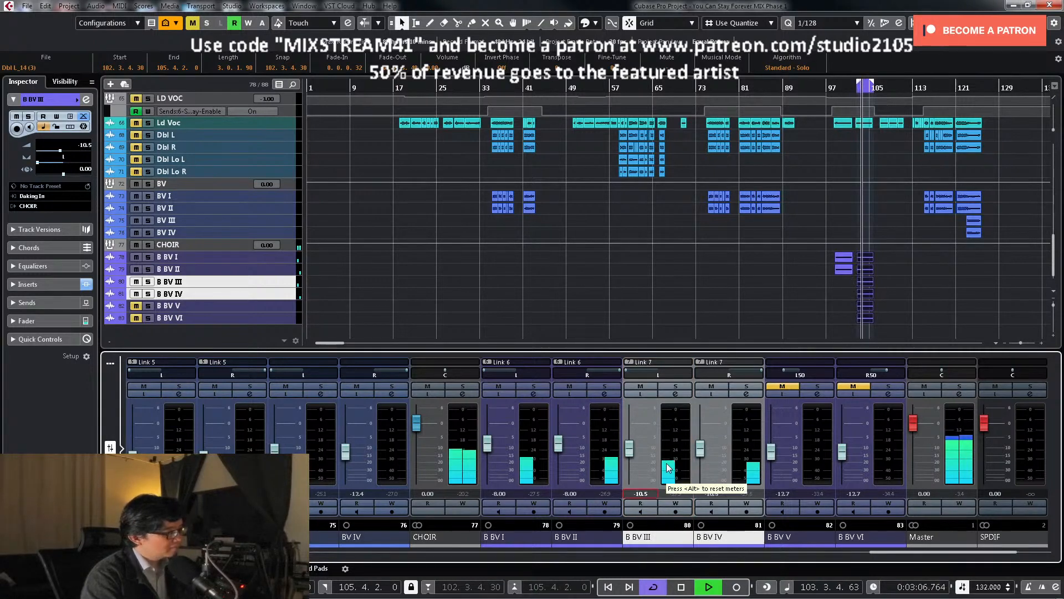
key("space")
Step: Equalize soloed B BV V with a low cut and a narrow low-mid cut of about 4 dB, then unsolo it
left_click(816, 387)
left_click(818, 394)
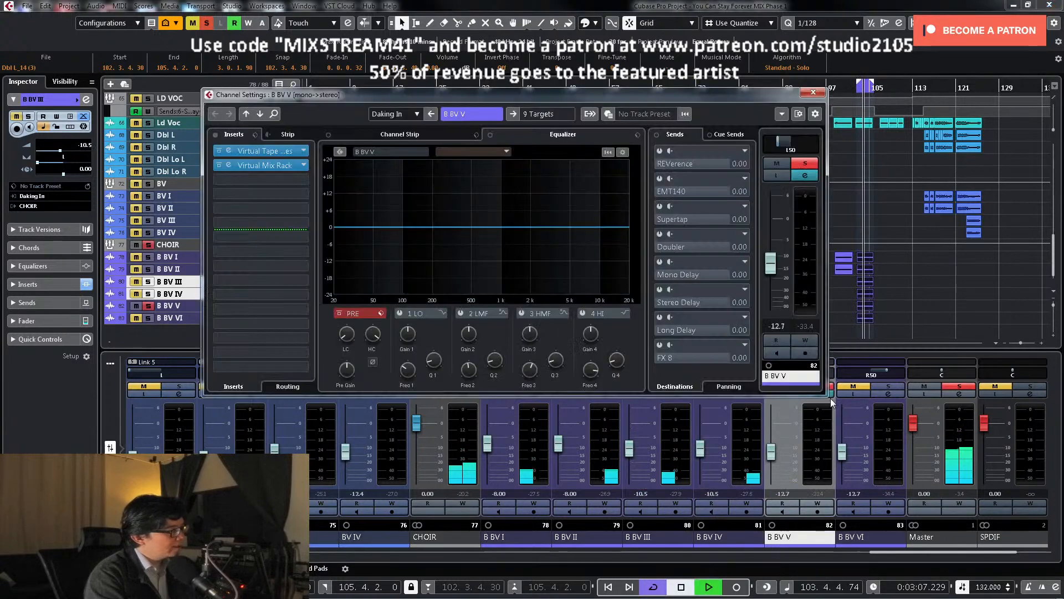
left_click_drag(351, 334, 368, 307)
left_click(460, 313)
left_click_drag(492, 228, 495, 185)
key("space")
key("space")
left_click_drag(473, 328, 473, 341)
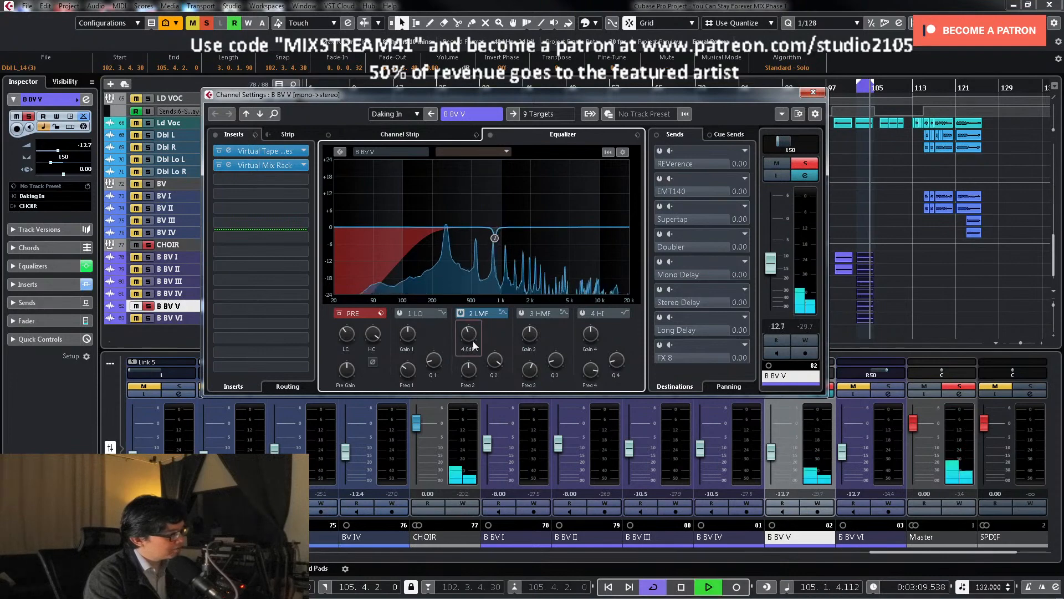
left_click(806, 165)
left_click(813, 93)
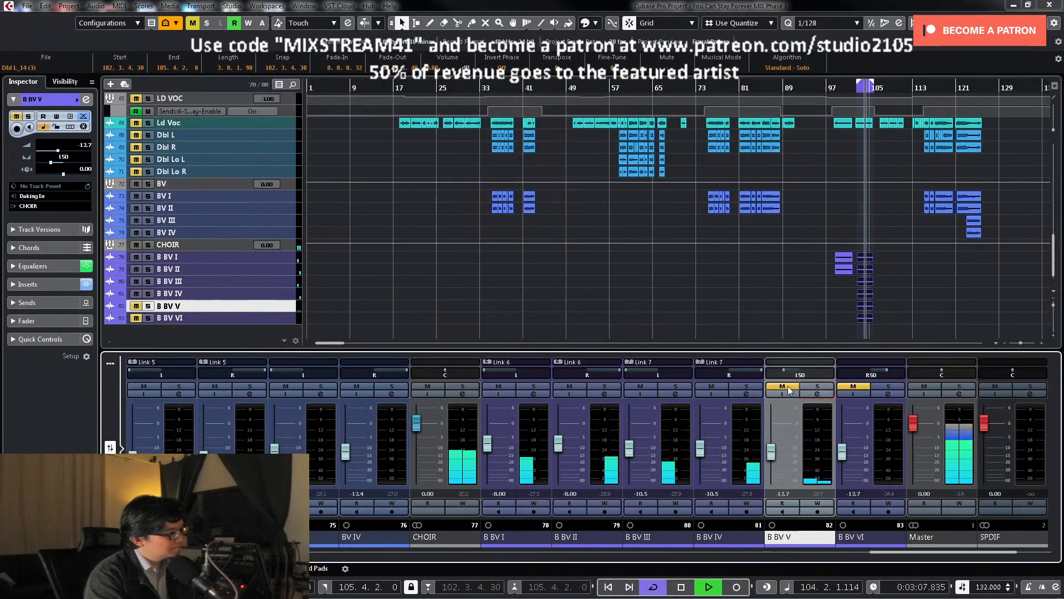
Step: Unmute B BV V and B BV VI, and set B BV VI's pan to R50
key("space")
left_click(789, 390)
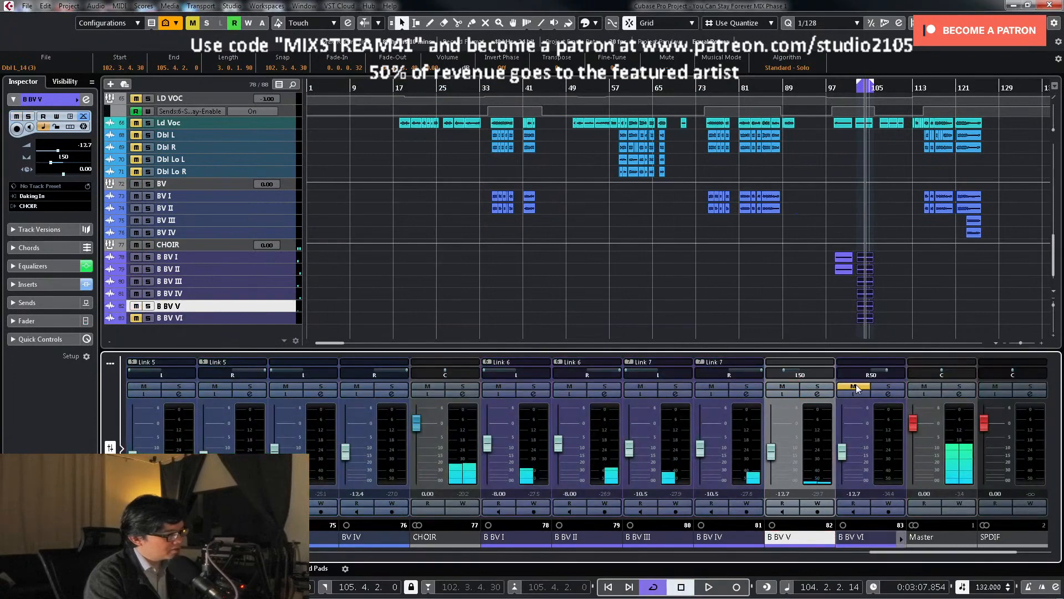
left_click(857, 389)
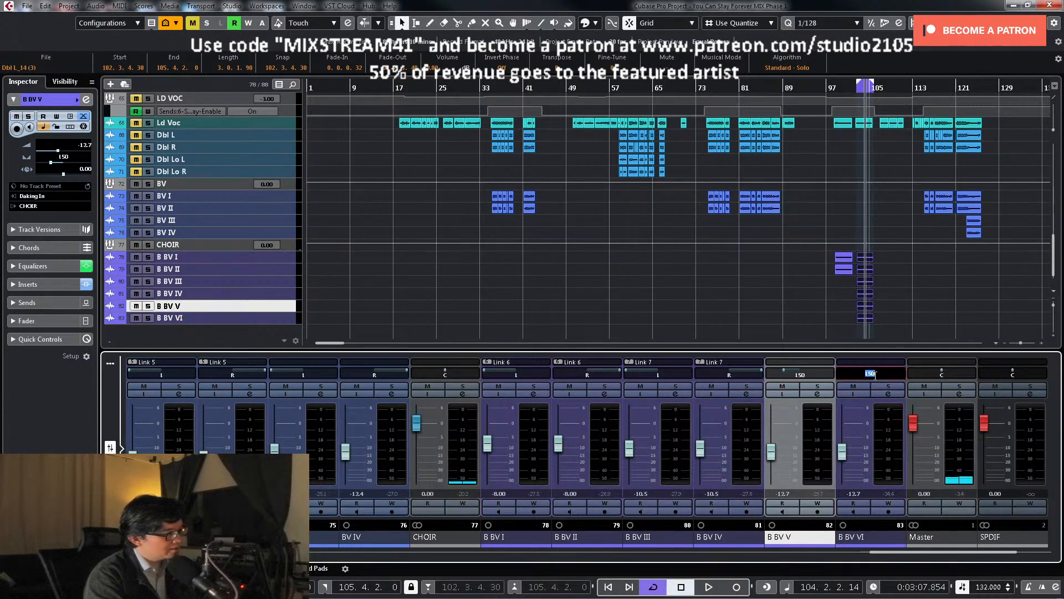
type("r50")
key("Return")
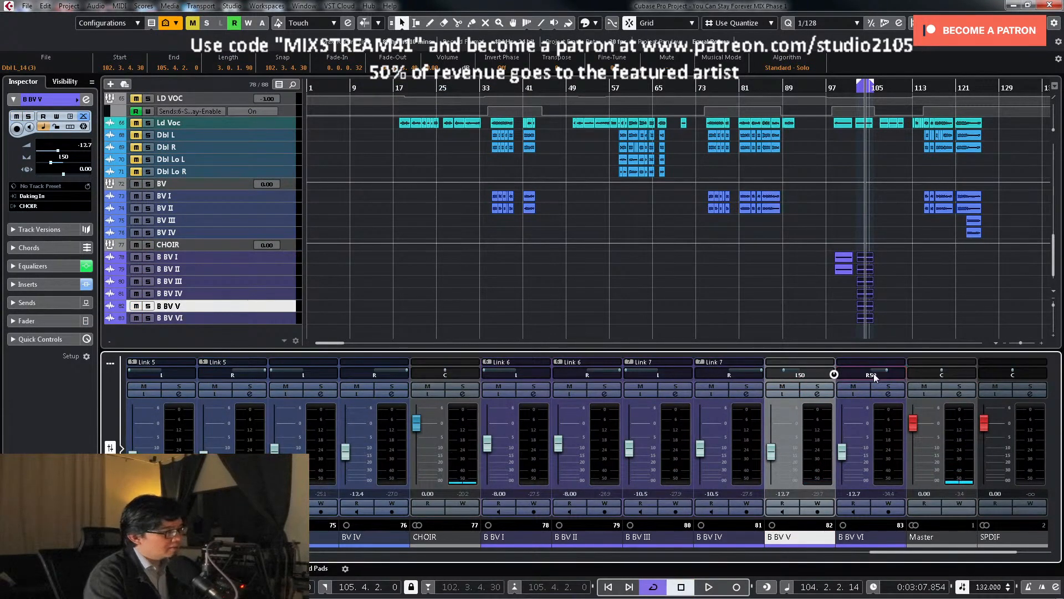
Step: Link B BV V and B BV VI with the default options and set their faders to about -12.2 dB
left_click(883, 465, "ctrl")
right_click(884, 465)
left_click(865, 241)
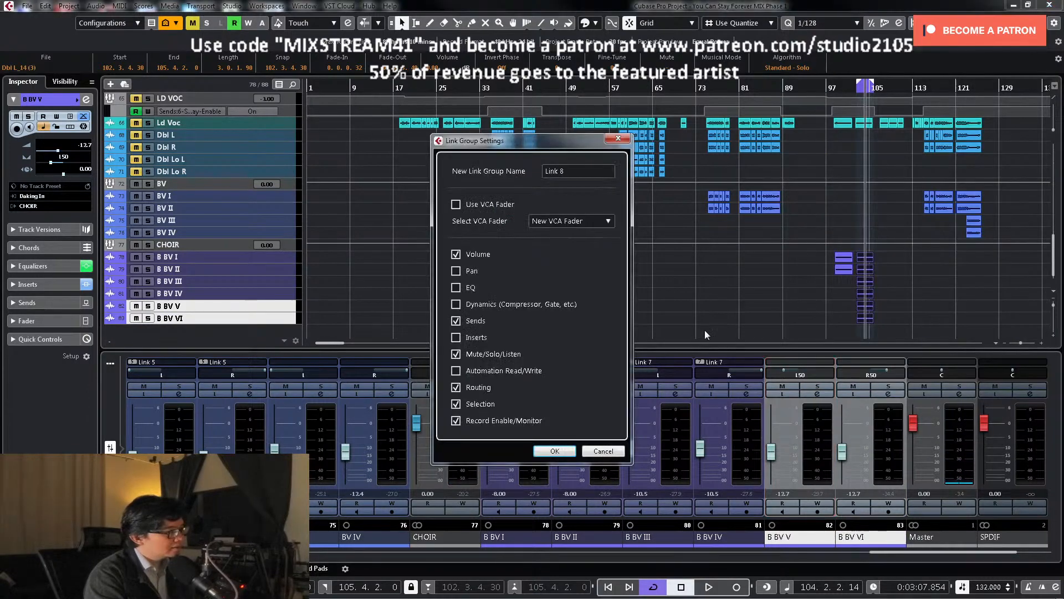
left_click(554, 451)
key("space")
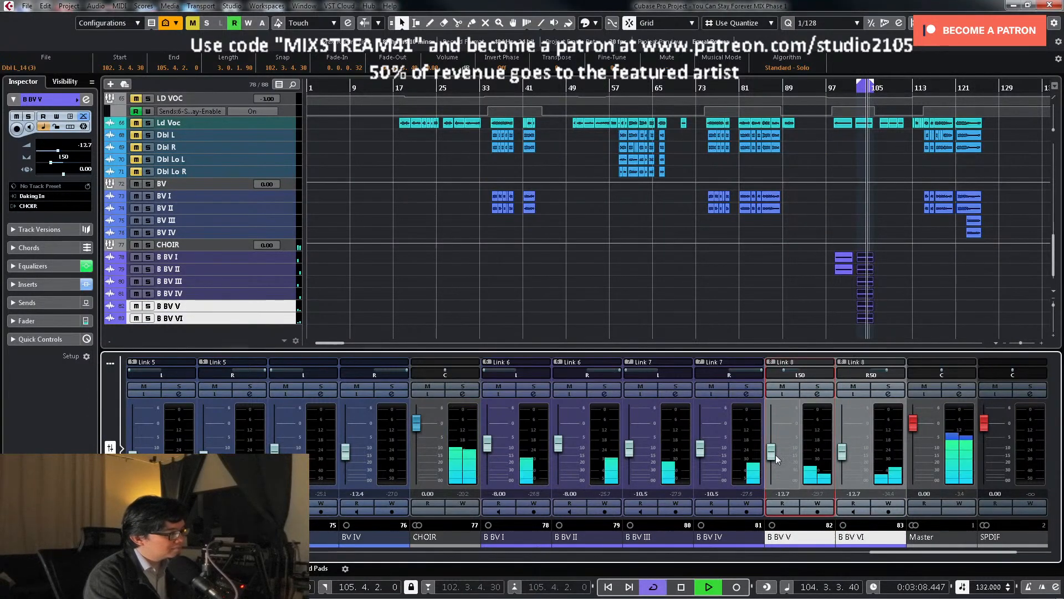
left_click_drag(774, 455, 776, 464)
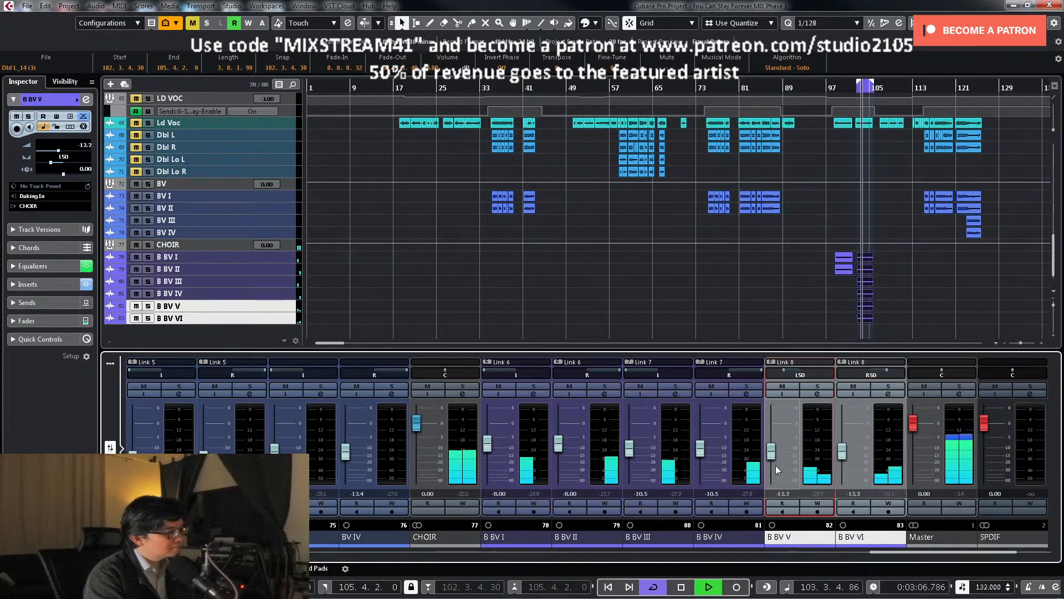
Step: With CHOIR soloed, raise its UAD Teletronix LA-2A's Peak Reduction to just past the midpoint, then close both windows and unsolo
left_click(465, 387)
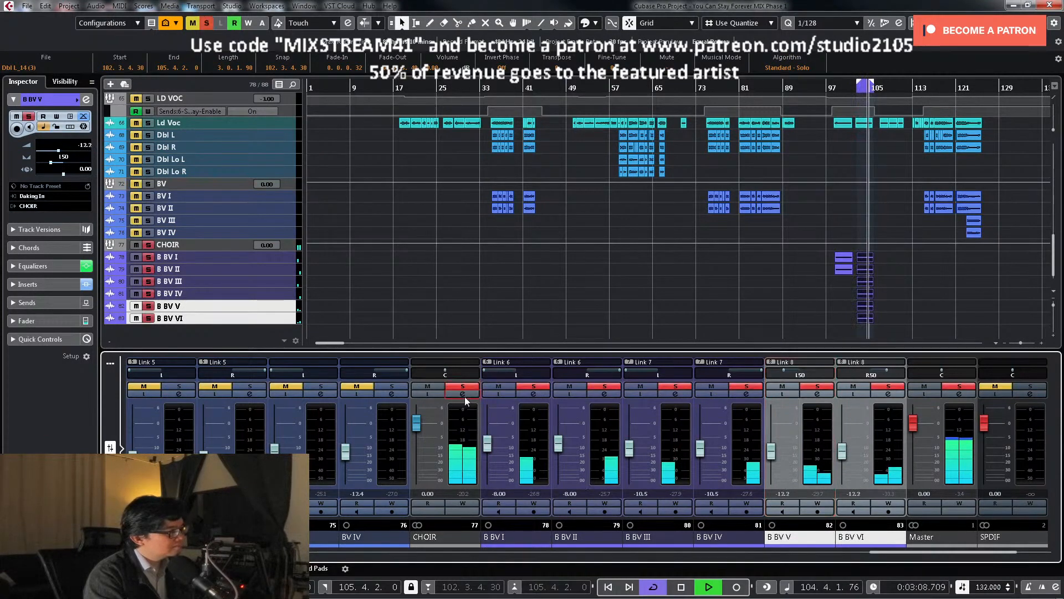
left_click(464, 394)
left_click(263, 181)
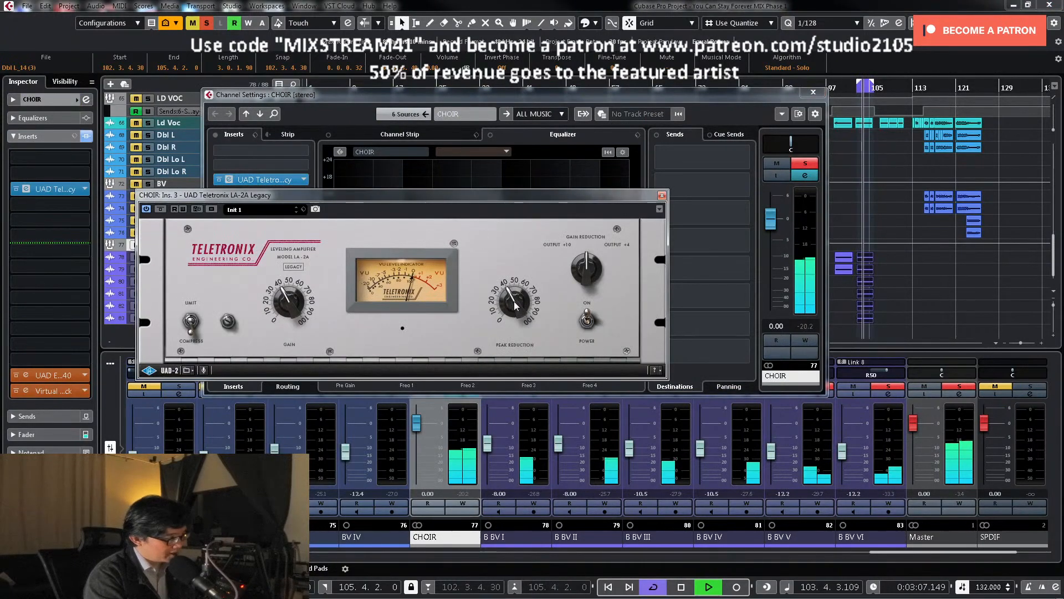
left_click_drag(524, 309, 516, 284)
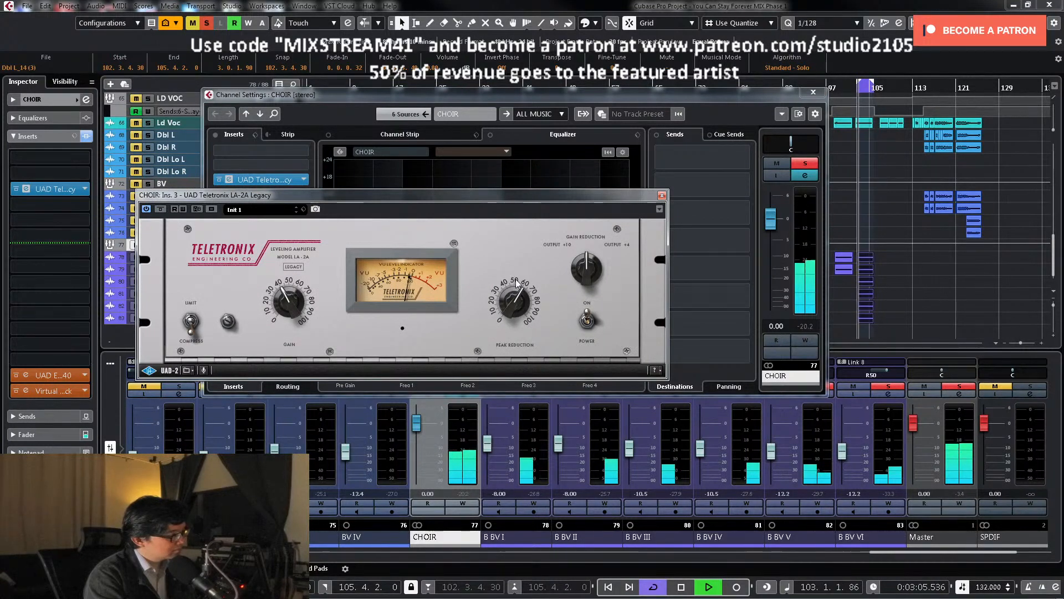
left_click(662, 195)
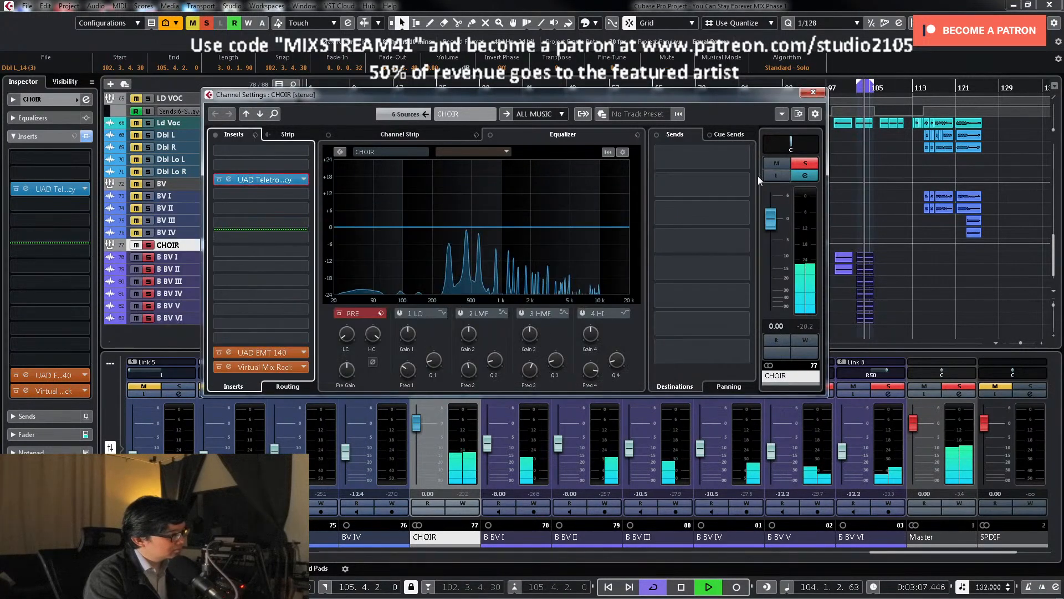
left_click(814, 93)
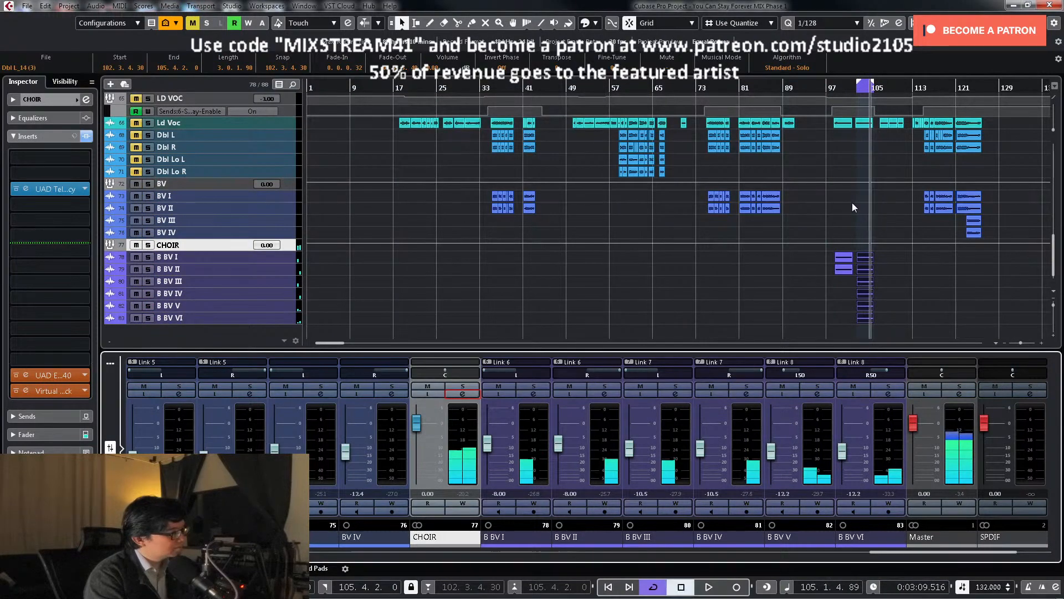
Step: Unmute the lead vocals and play the song from about bar 95
key("space")
scroll(841, 205, "up", 4)
left_click(820, 87)
scroll(824, 110, "up", 2)
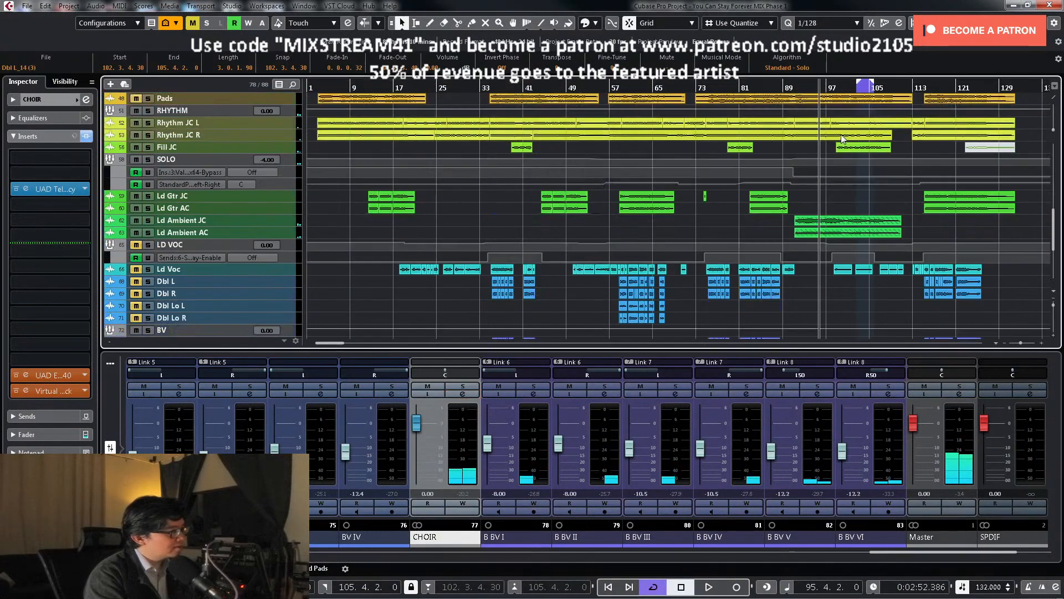
left_click(134, 246)
key("space")
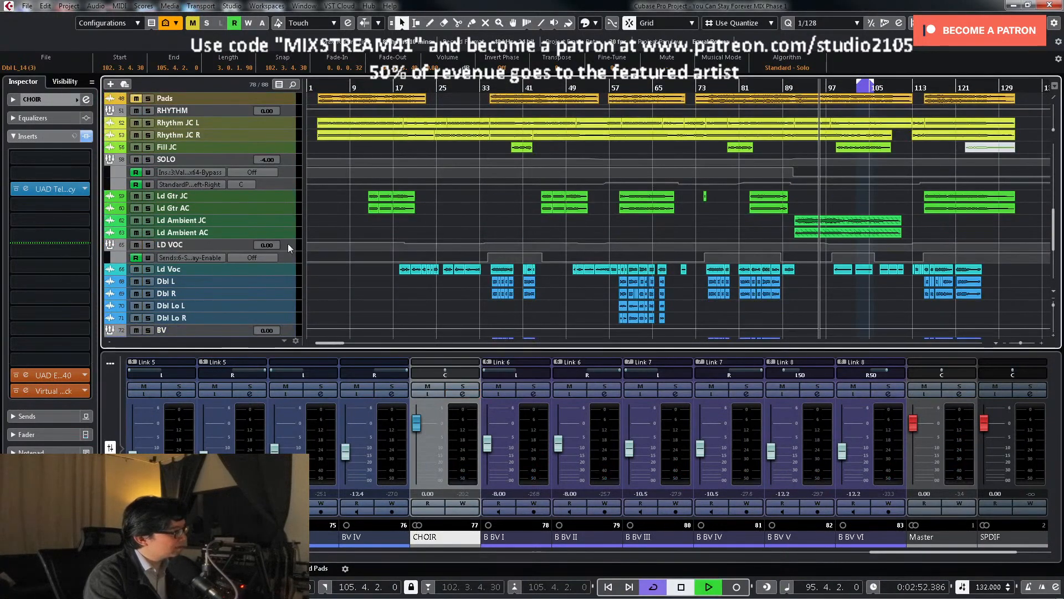
Step: Expand LD VOC's volume automation and write a fader ride down to -5.19 dB from about bar 99 to bar 105
left_click(290, 247)
key("z")
left_click_drag(791, 260, 959, 203)
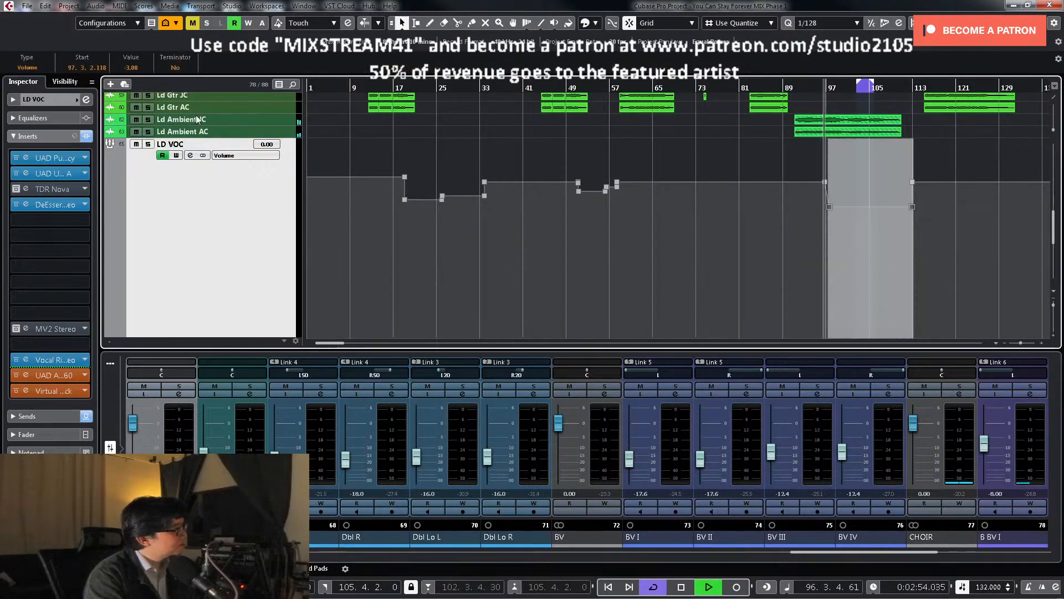
left_click(134, 67)
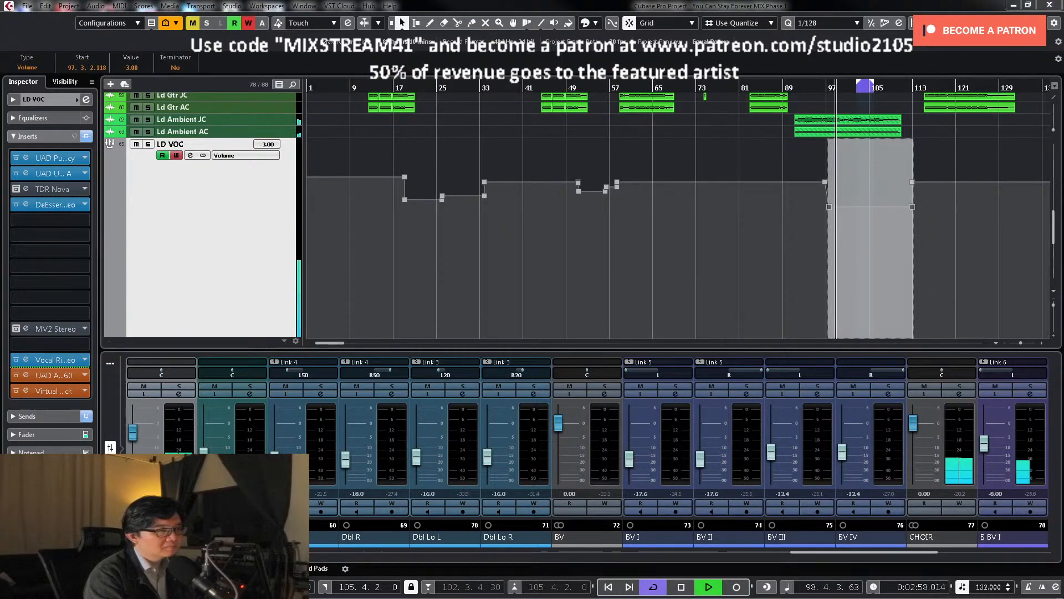
left_click_drag(134, 433, 134, 443)
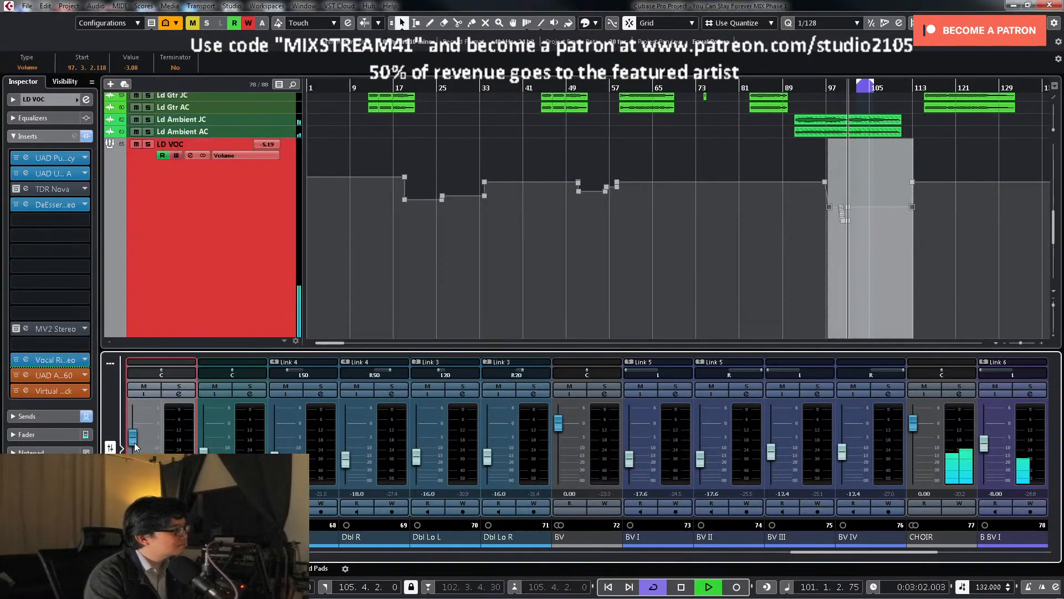
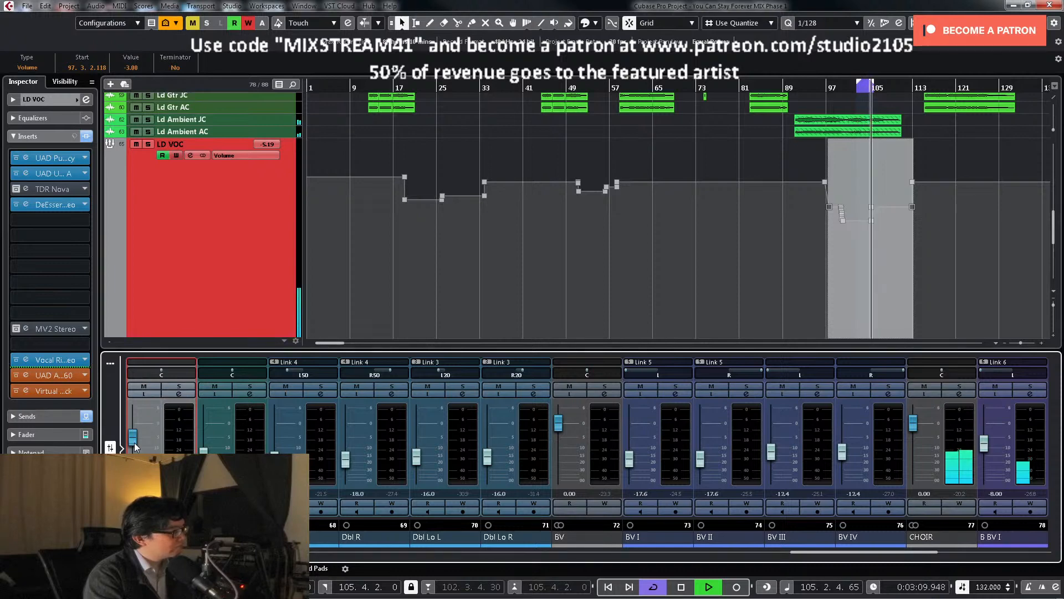
key("space")
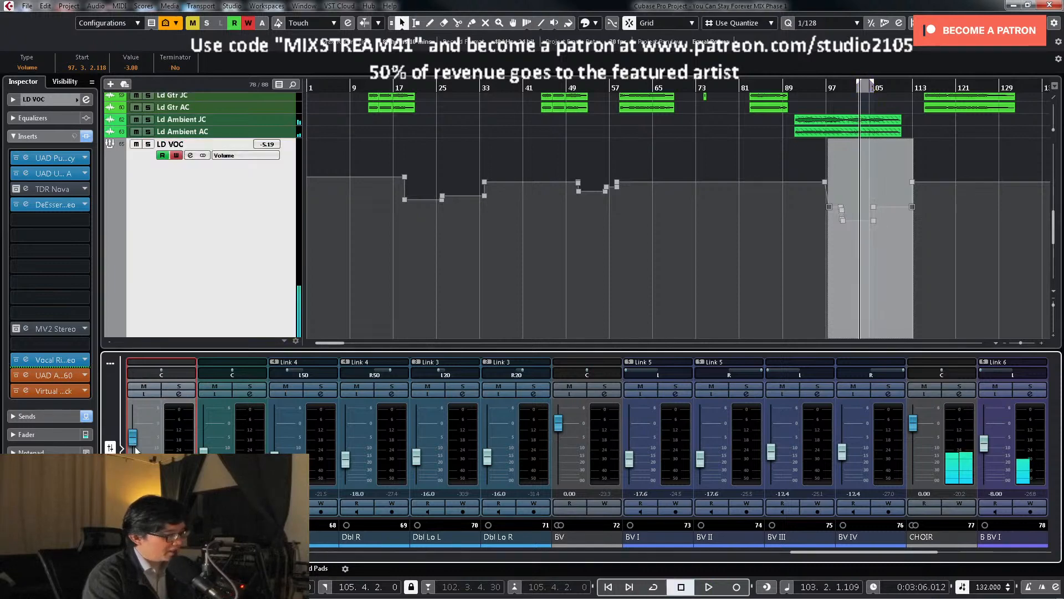
Step: Set the LD VOC volume automation point near bar 97 to -4.5 dB
left_click(960, 262)
key("h")
key("h")
key("h")
key("h")
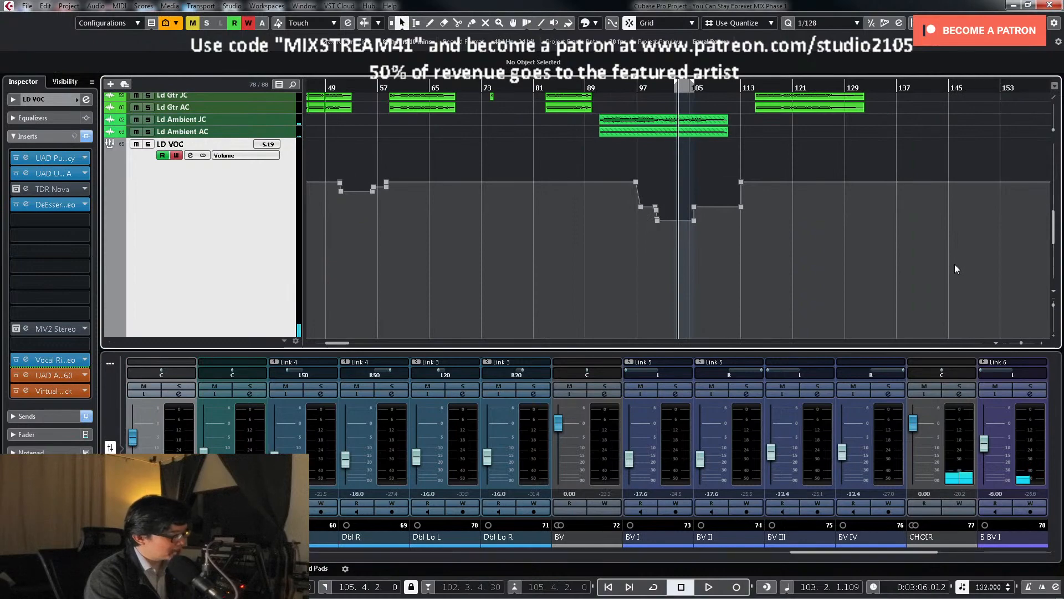
key("h")
key("h")
key("h")
left_click(487, 206)
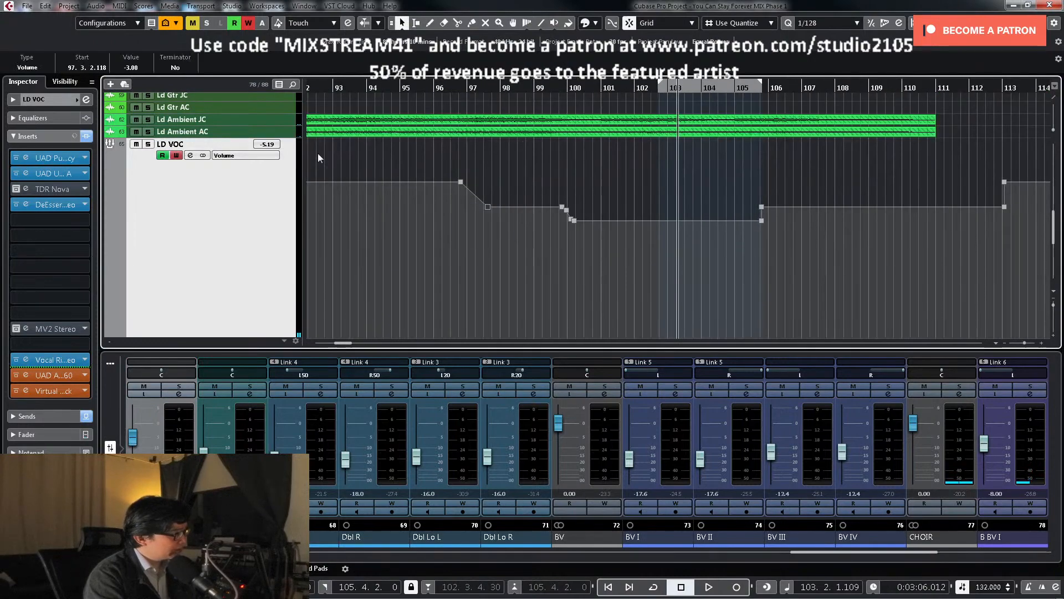
type("-4.5")
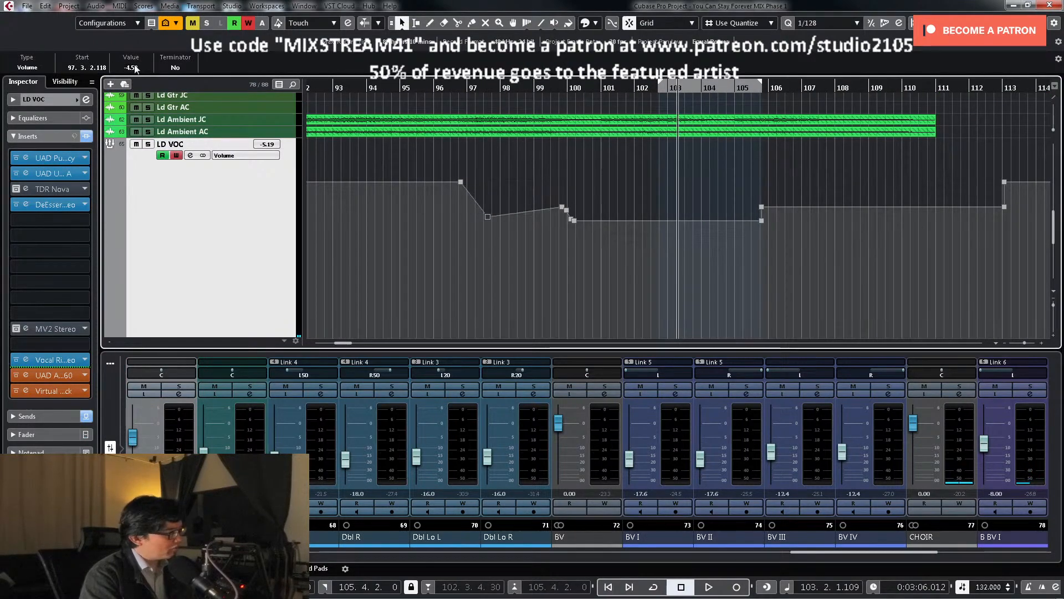
key("Return")
Step: Delete the cluster of LD VOC volume automation points just before bar 100
key("g")
left_click_drag(576, 182, 648, 240)
key("Delete")
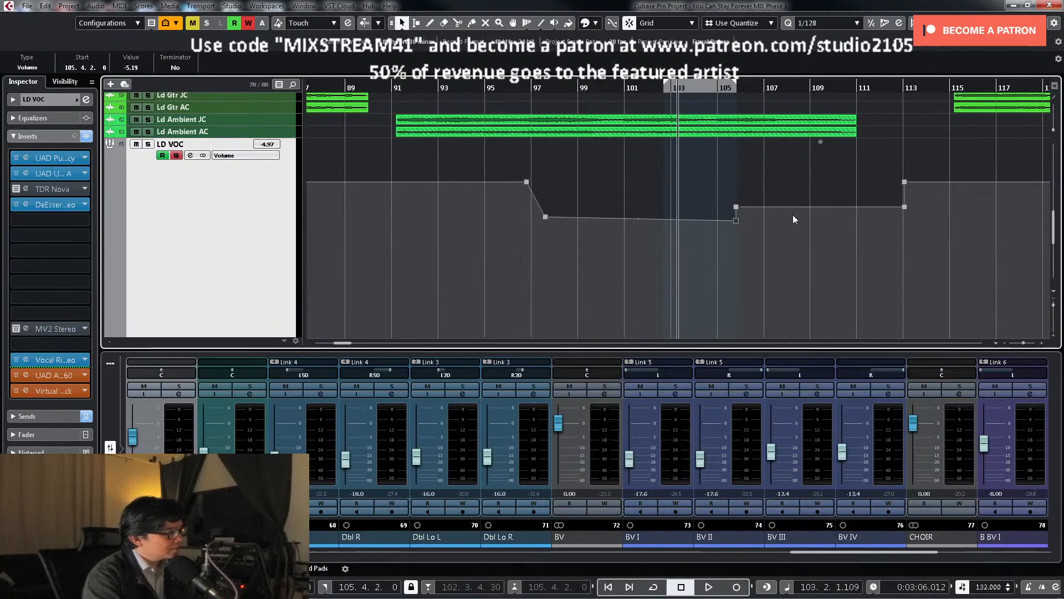
Step: Move the upper LD VOC volume point at bar 105 to 106.4.1.0 and set its value to -3.00 dB
scroll(804, 211, "down", 2)
scroll(804, 211, "up", 1)
left_click(808, 216)
left_click_drag(737, 159, 787, 173)
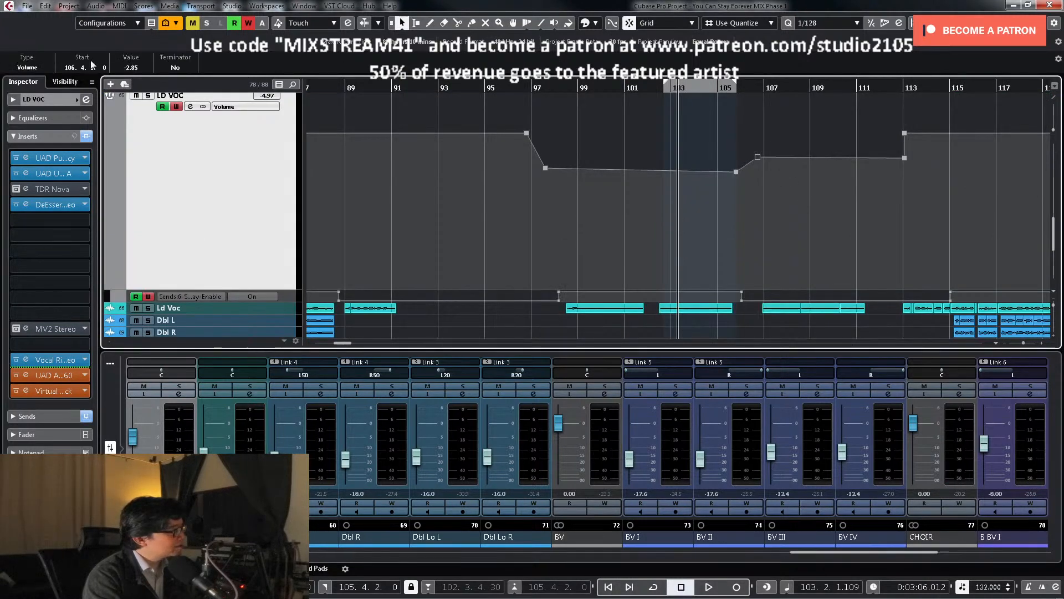
type("-3")
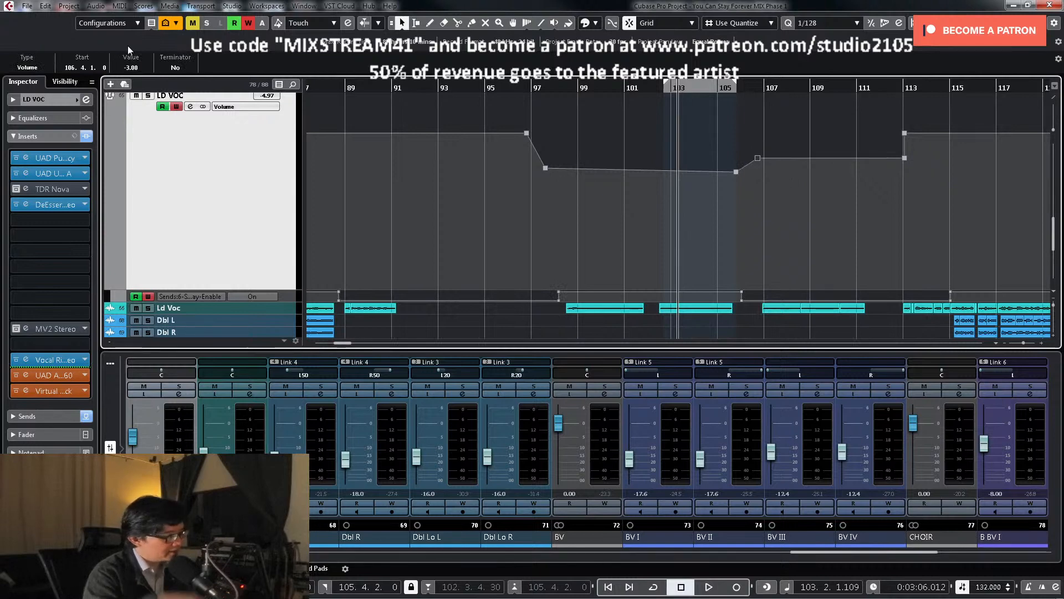
Step: Set the LD VOC volume automation point at 105.4.2.0 to -4.50 dB, turn off its automation writing and collapse the enlarged lane
left_click_drag(723, 149, 752, 200)
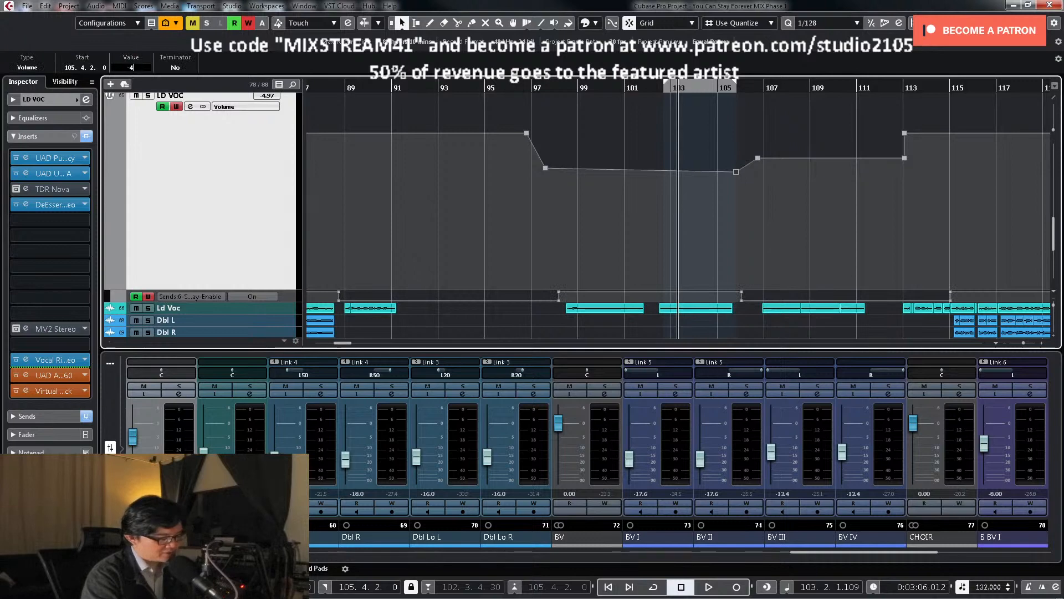
key("Return")
key("KP_Subtract")
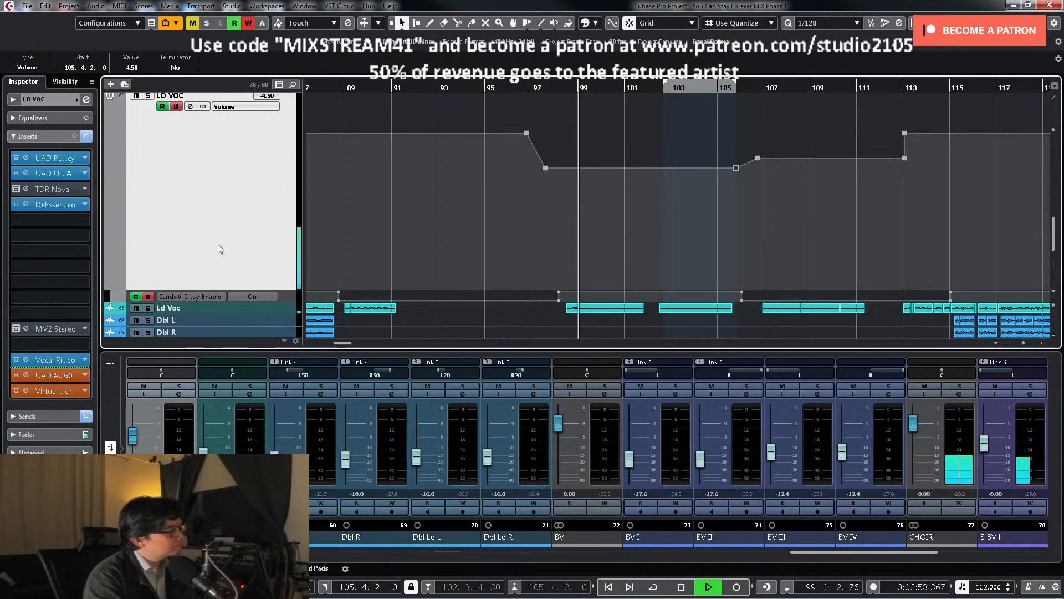
left_click(176, 106)
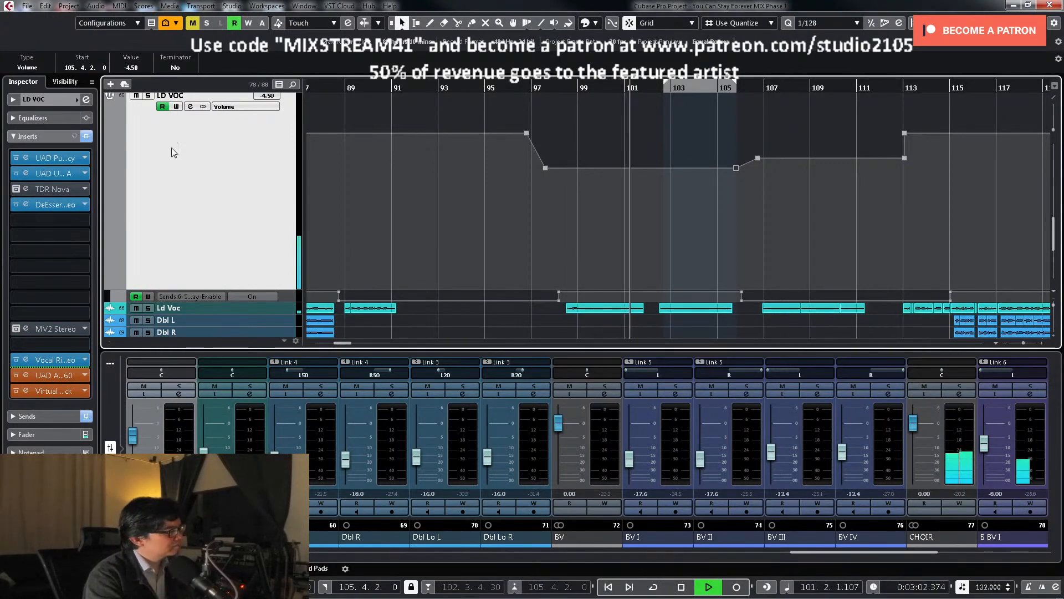
key("z")
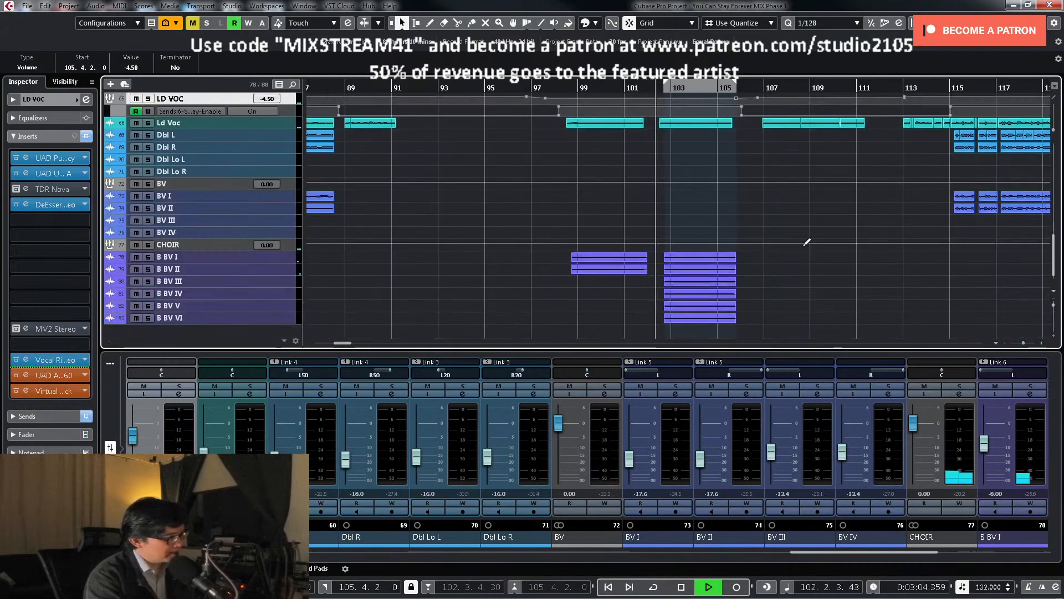
Step: Solo the Pads channel and apply a low cut at about 66 Hz while playing from the song's start
scroll(800, 249, "up", 3)
key("shift+f")
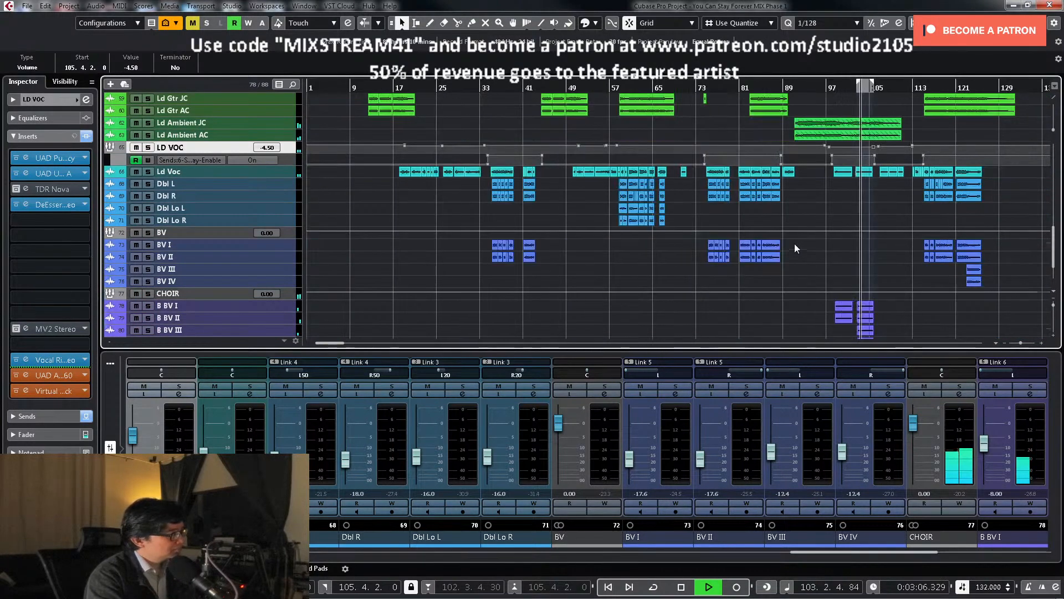
scroll(794, 244, "up", 5)
scroll(836, 228, "up", 6)
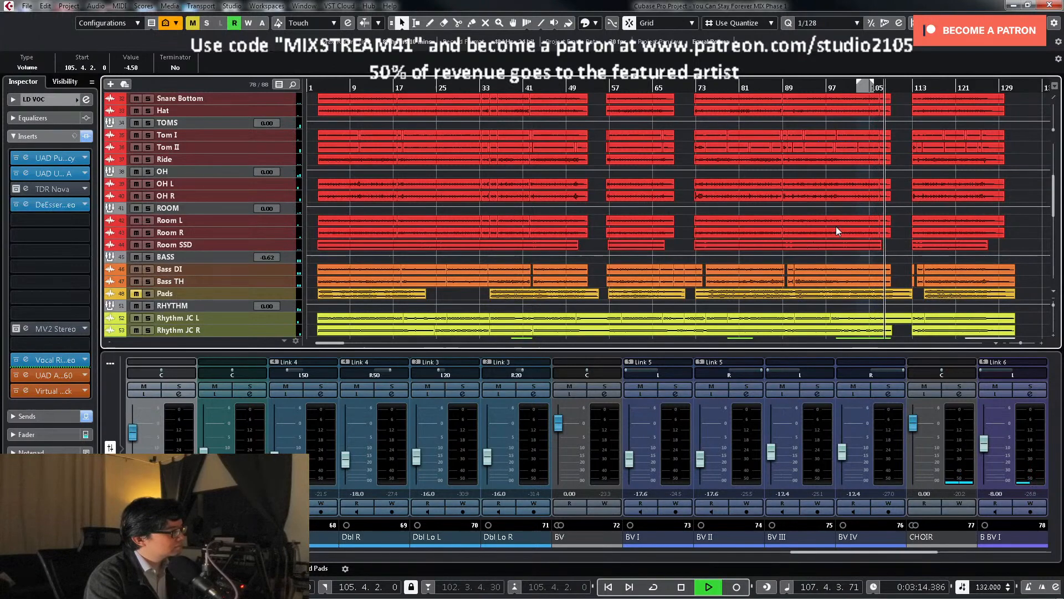
key("space")
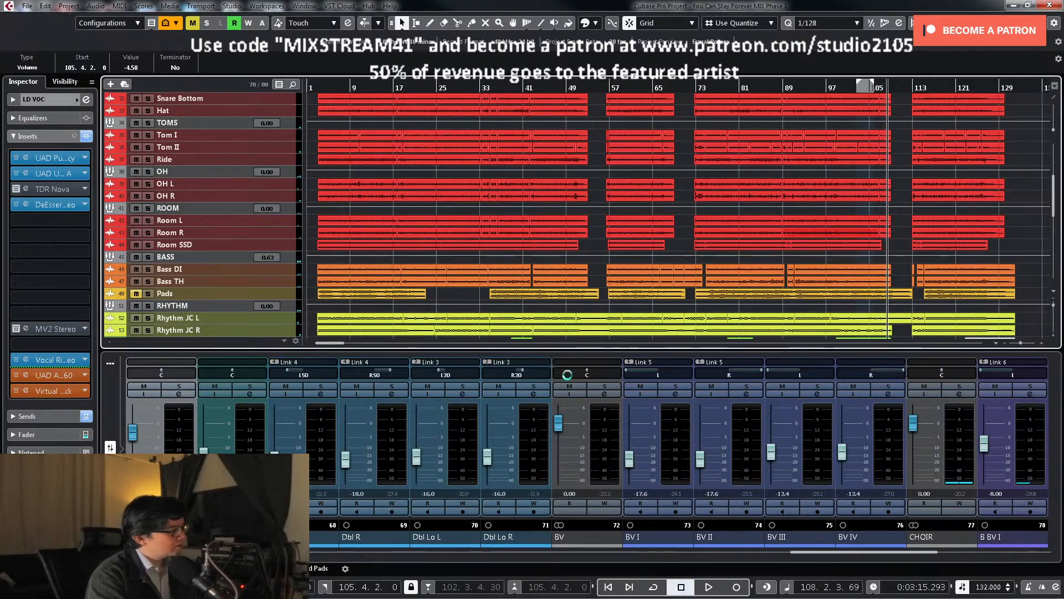
left_click_drag(781, 551, 369, 567)
left_click(315, 86)
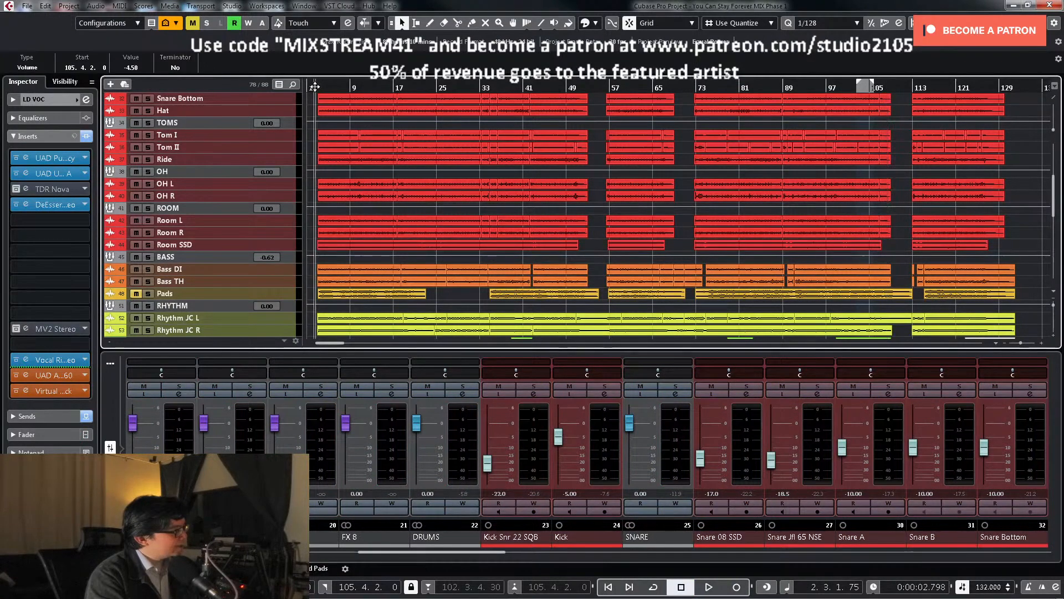
left_click_drag(493, 554, 764, 554)
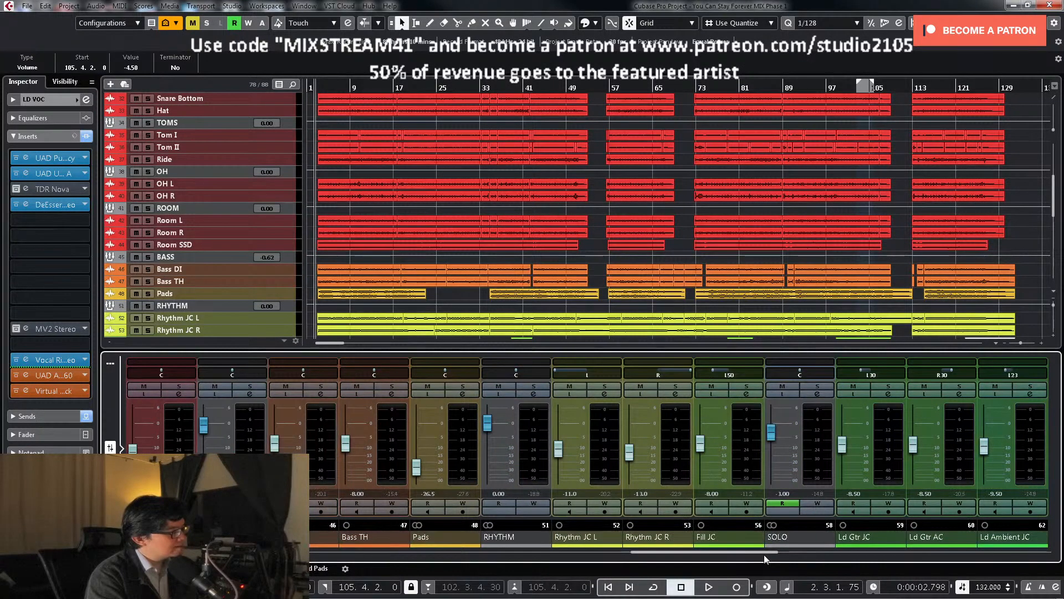
left_click(463, 386)
left_click(463, 393)
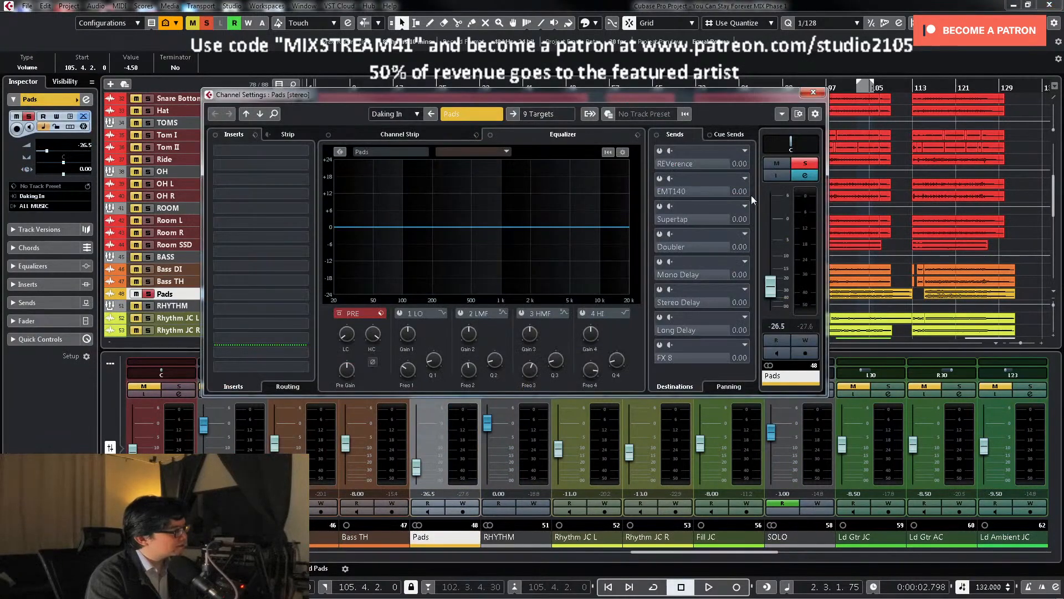
left_click_drag(347, 339, 352, 310)
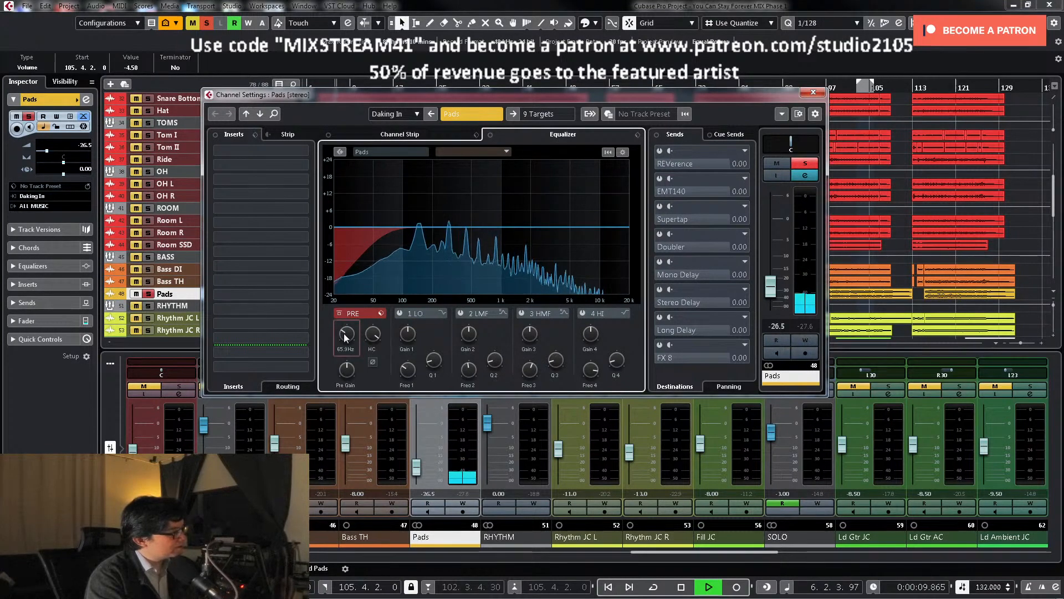
key("space")
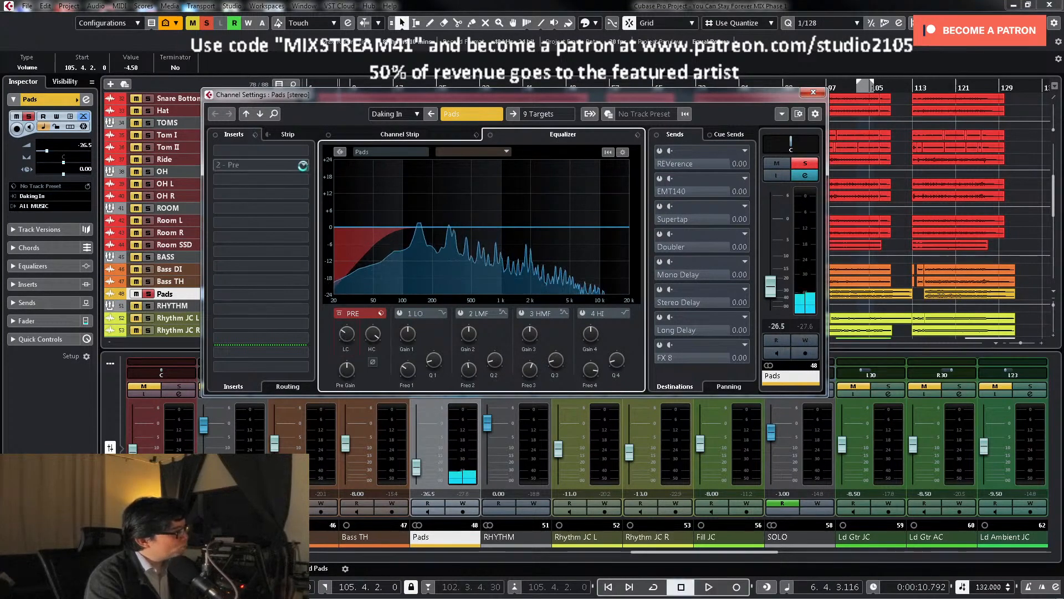
Step: Load the Waves S1 Imager Stereo plug-in into the second insert slot of the Pads channel
left_click(260, 165)
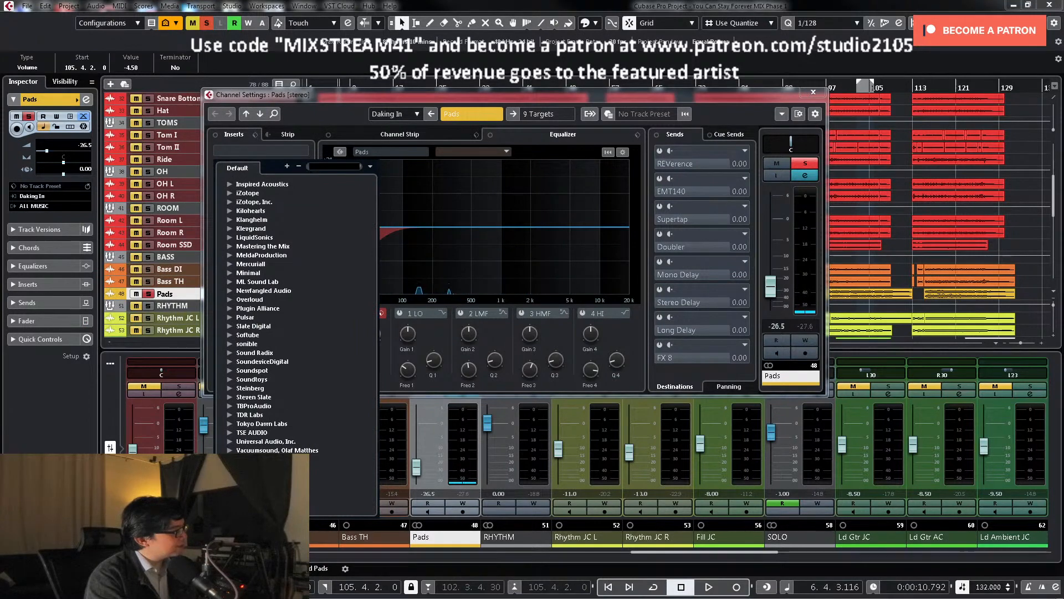
left_click(244, 486)
scroll(288, 423, "down", 6)
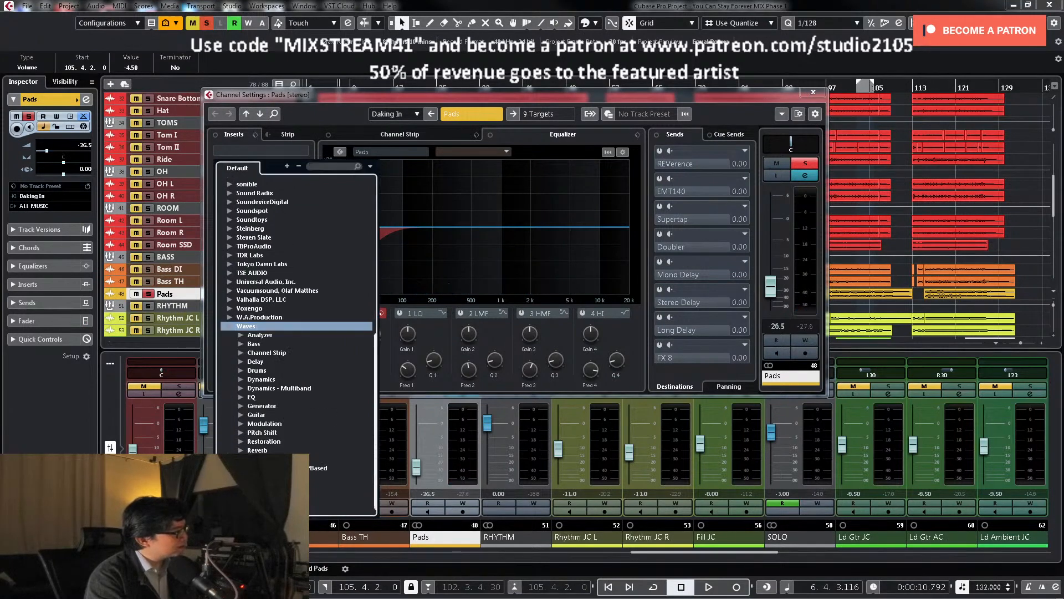
left_click(241, 459)
scroll(305, 442, "down", 4)
left_click(286, 442)
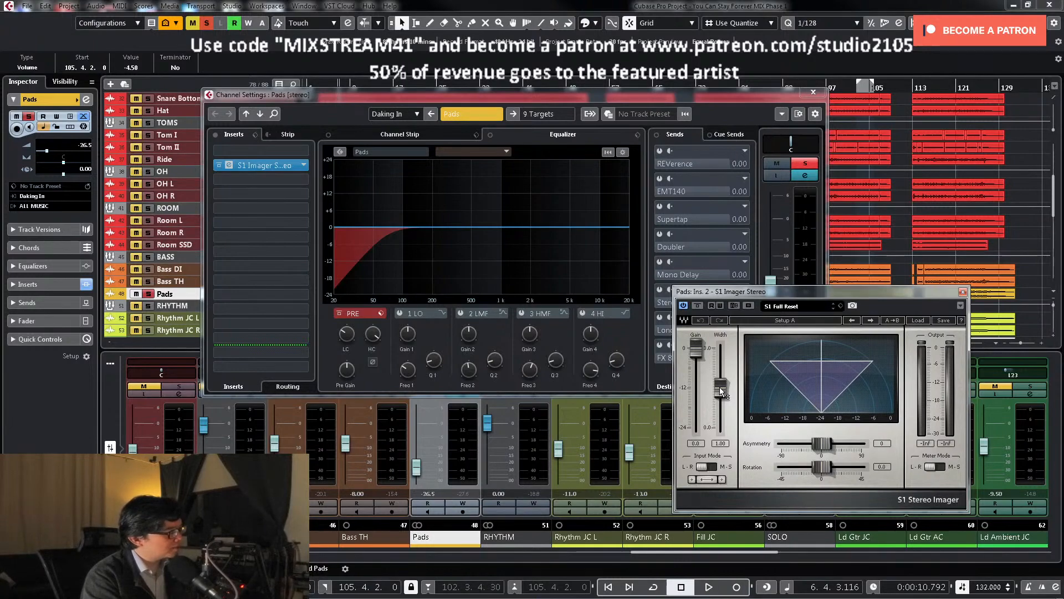
Step: Widen the Pads with the S1 Imager by setting its width to 1.50
left_click_drag(774, 295, 600, 257)
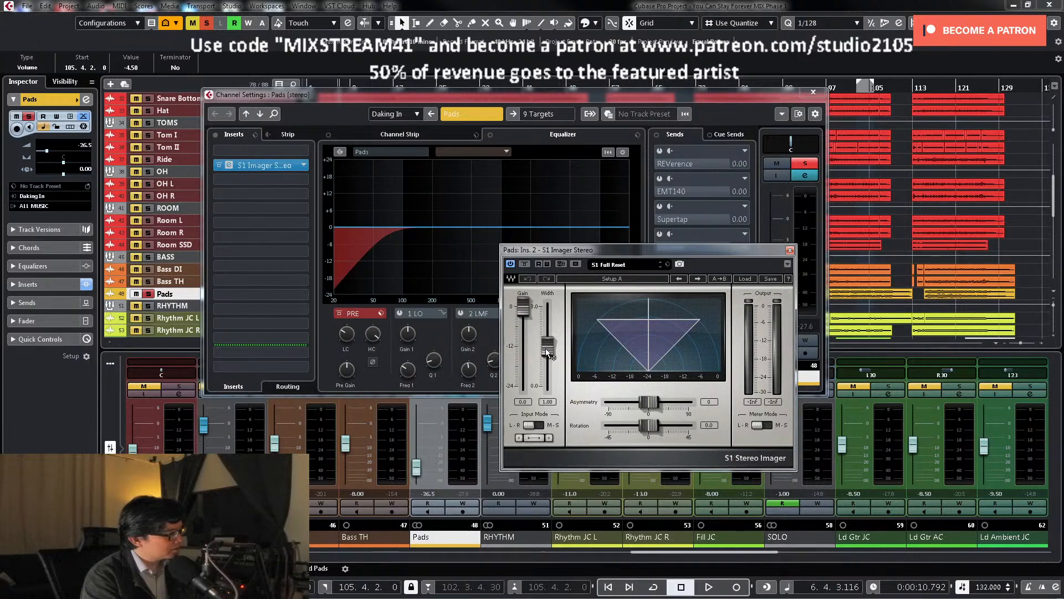
left_click_drag(547, 344, 547, 341)
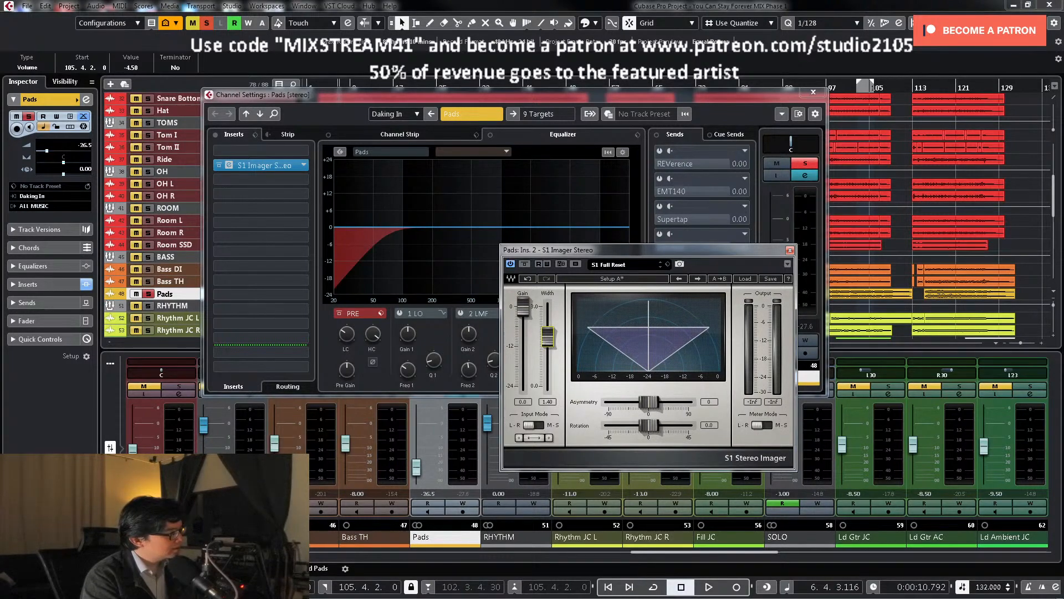
left_click_drag(548, 335, 547, 334)
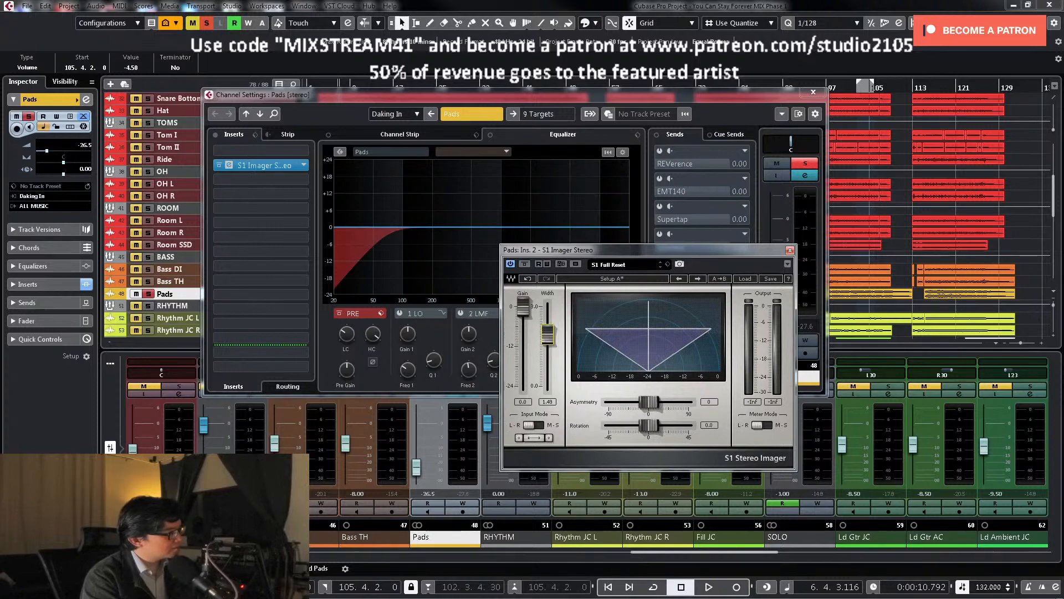
left_click(790, 250)
Step: Compare the Pads with the S1 Imager bypassed and active, and take the channel out of solo
key("space")
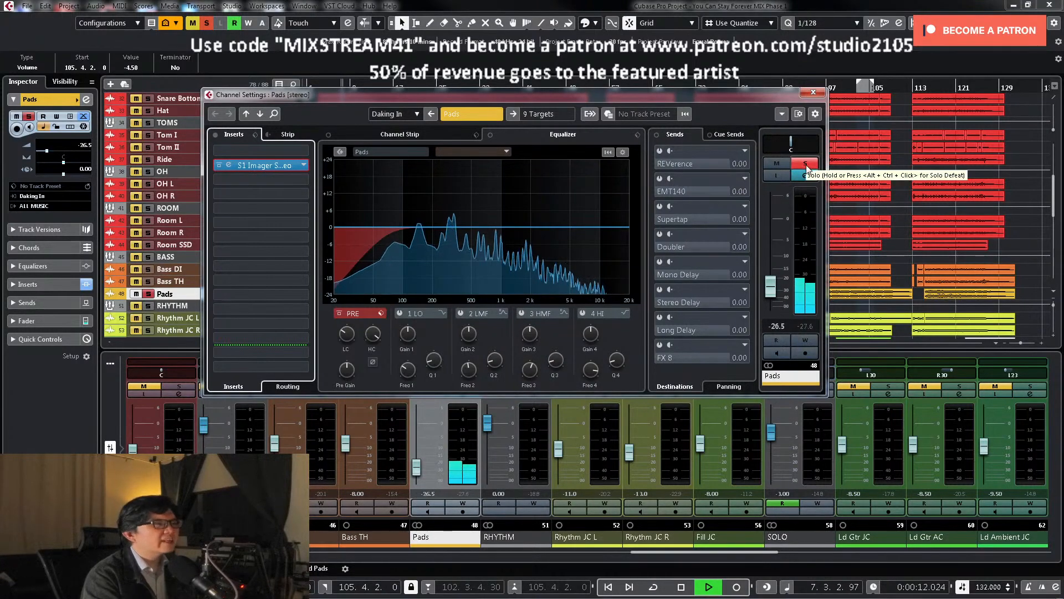
left_click(265, 165)
left_click(525, 264)
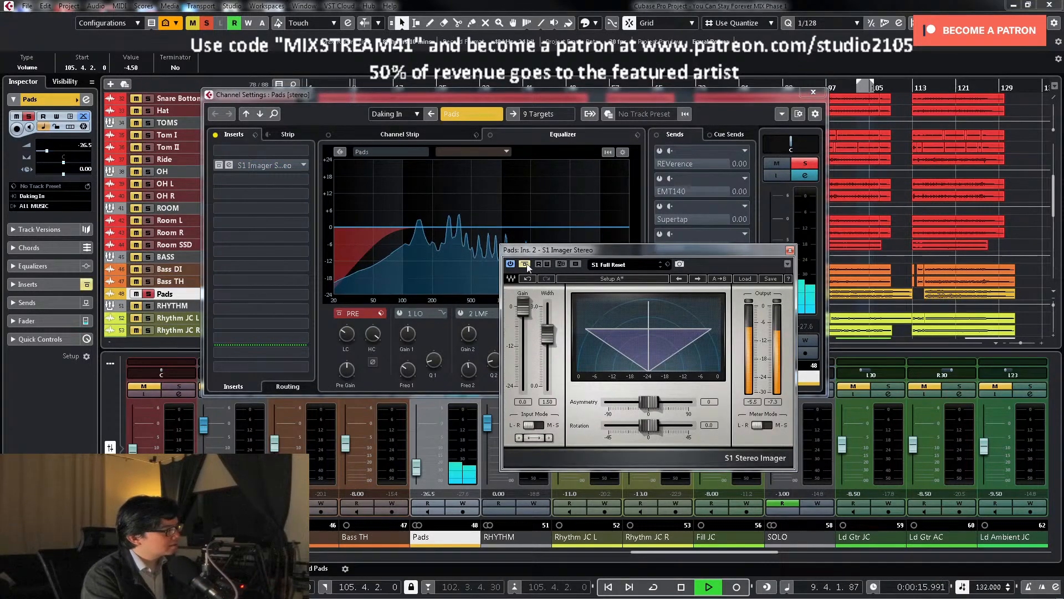
left_click(526, 265)
key("space")
left_click(805, 164)
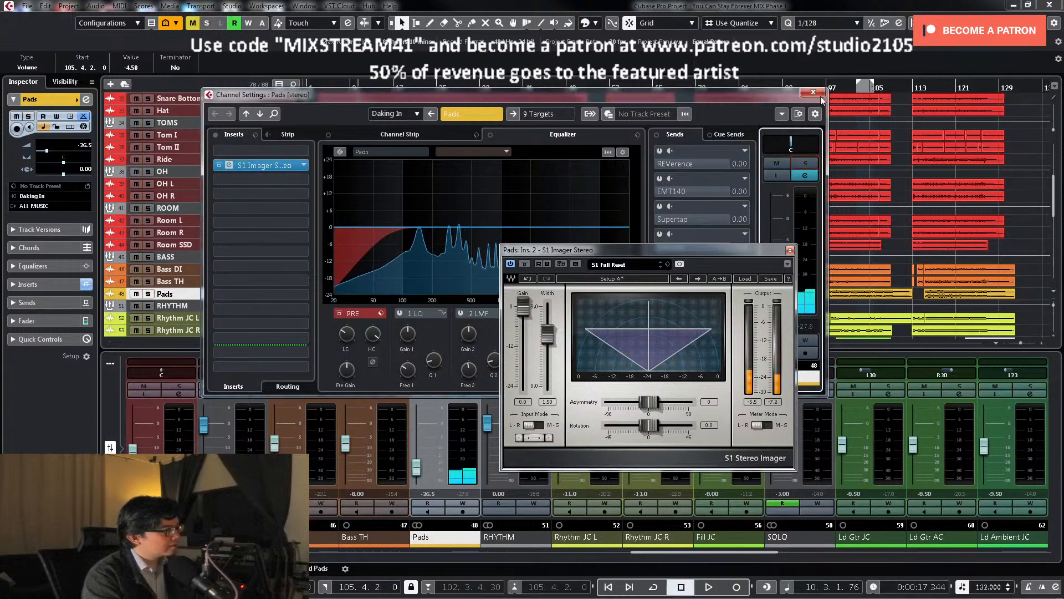
left_click(813, 93)
left_click(791, 250)
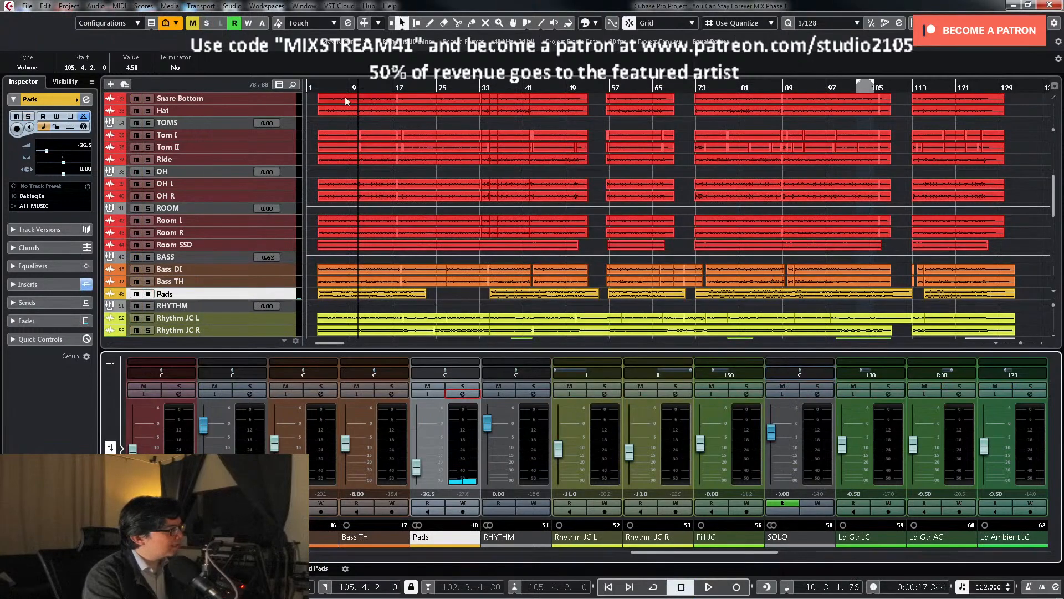
Step: Raise the Pads fader to -23.0 dB while playing the full mix from the song's start
left_click(316, 88)
left_click_drag(417, 472, 417, 470)
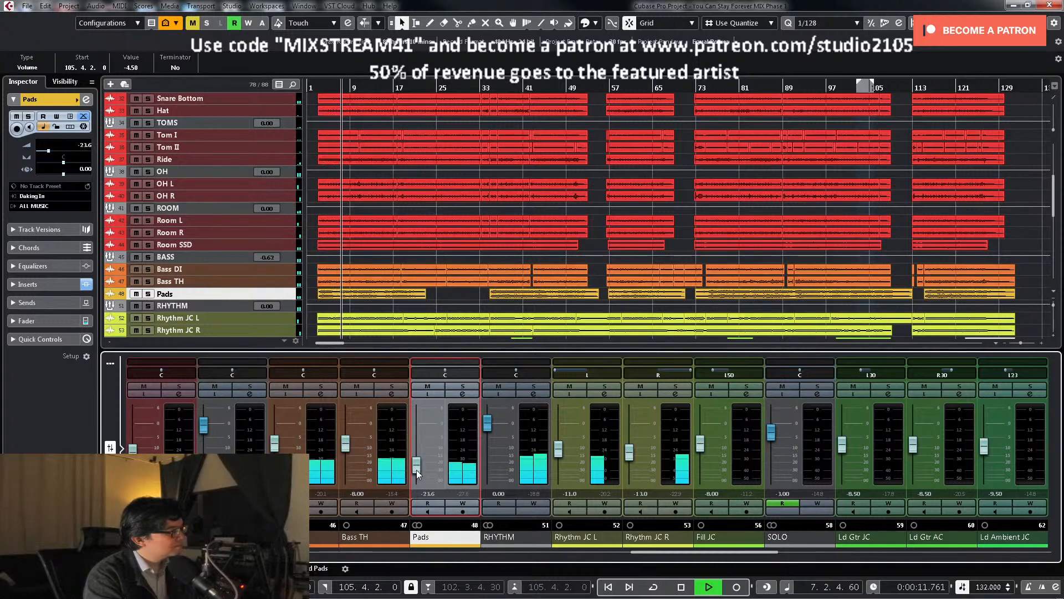
double_click(429, 493)
type("-23")
key("Return")
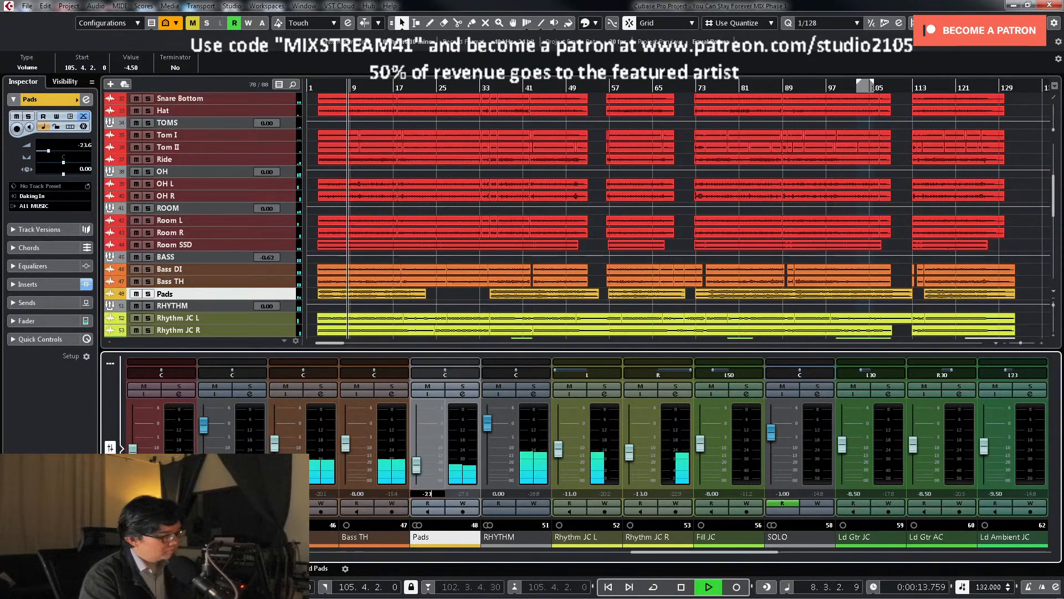
left_click(462, 394)
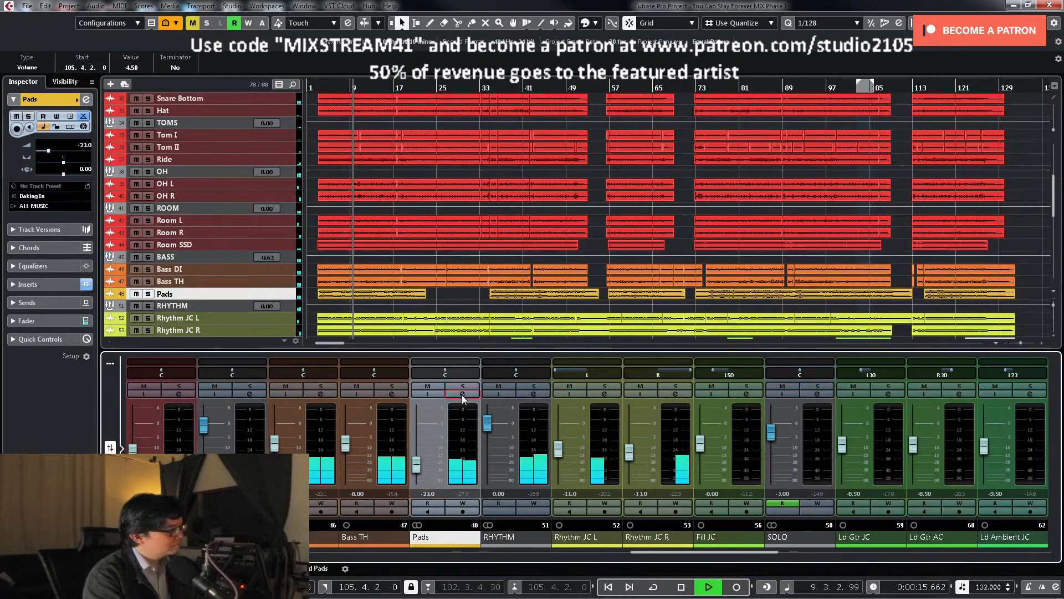
key("space")
left_click(558, 111)
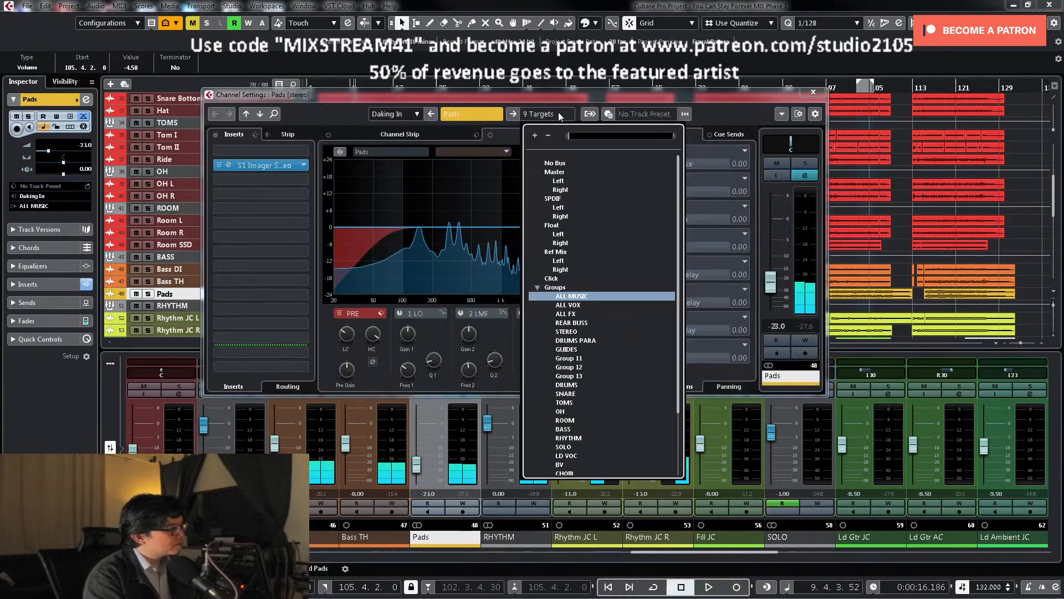
left_click(813, 94)
left_click(813, 92)
Step: Set the Pads channel level to -22.0 dB during playback
key("space")
double_click(425, 493)
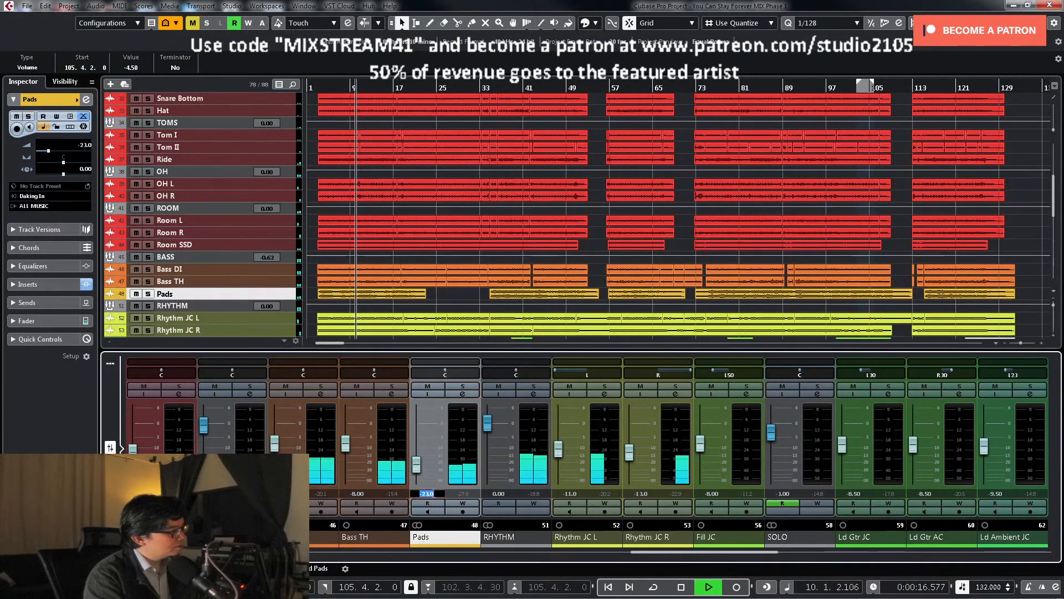
type("-22")
key("Return")
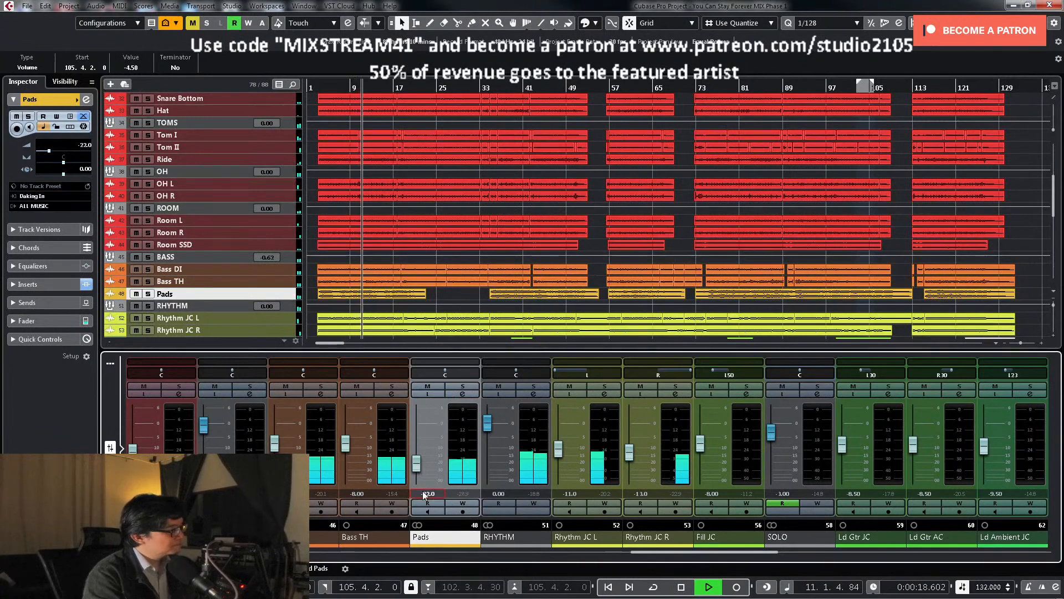
double_click(427, 494)
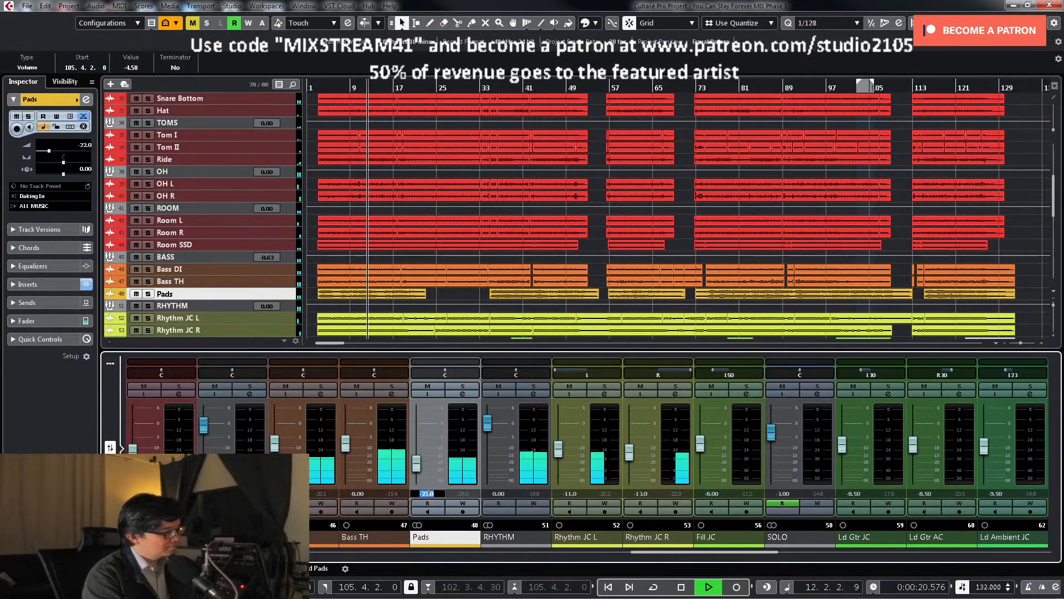
Step: Apply a slight cut at about 3 kHz on the Pads channel using the 3 HMF equalizer band
left_click(463, 394)
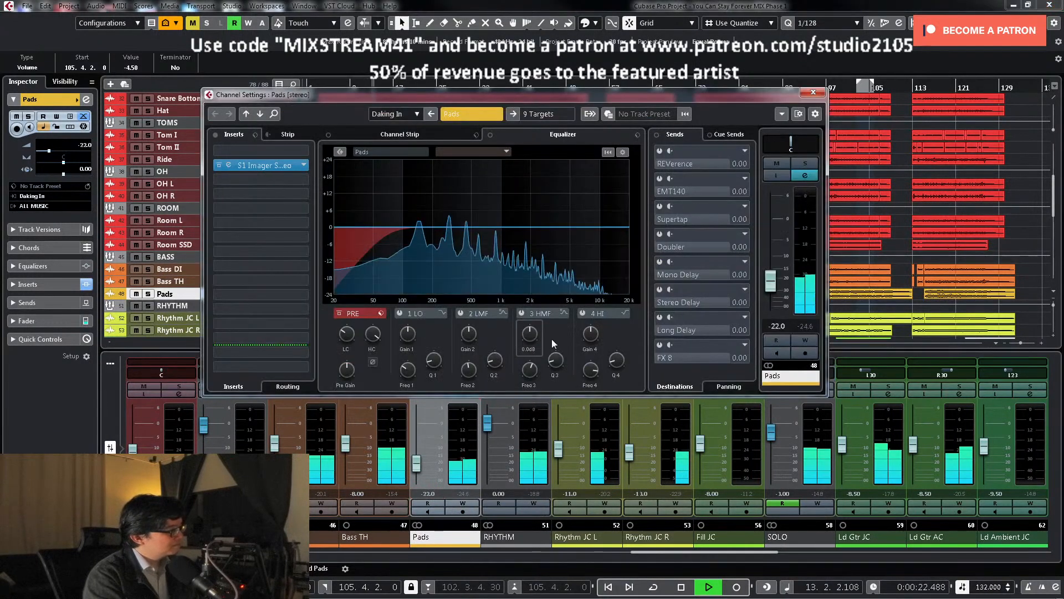
key("space")
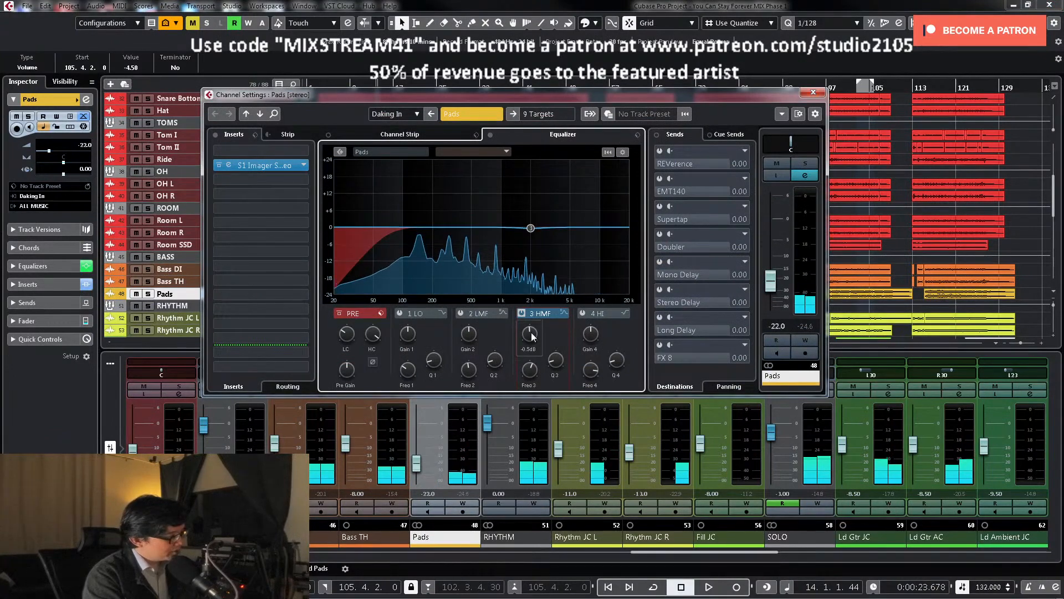
scroll(536, 377, "up", 5)
key("space")
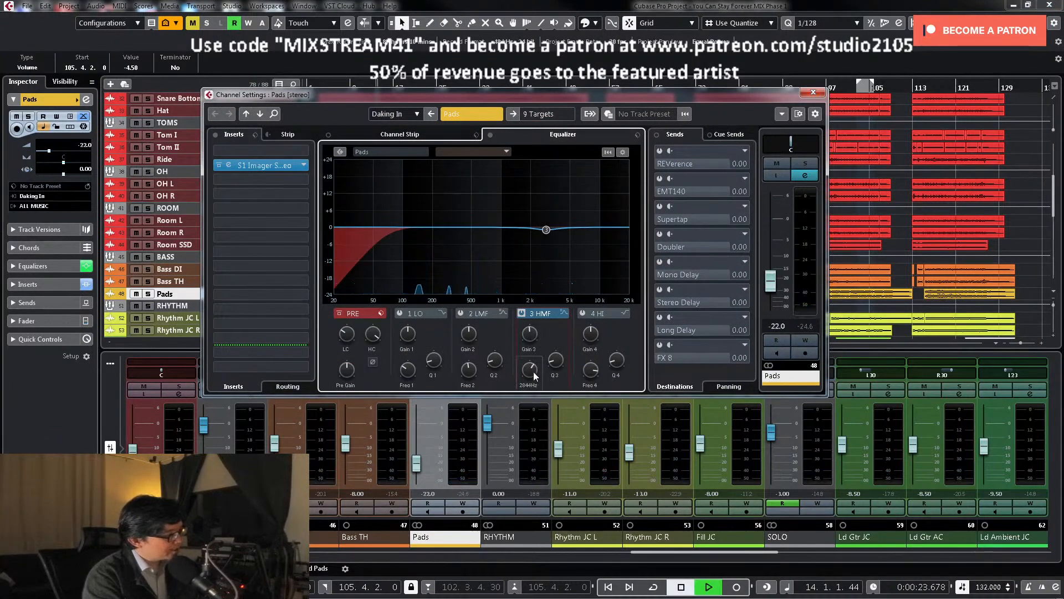
key("space")
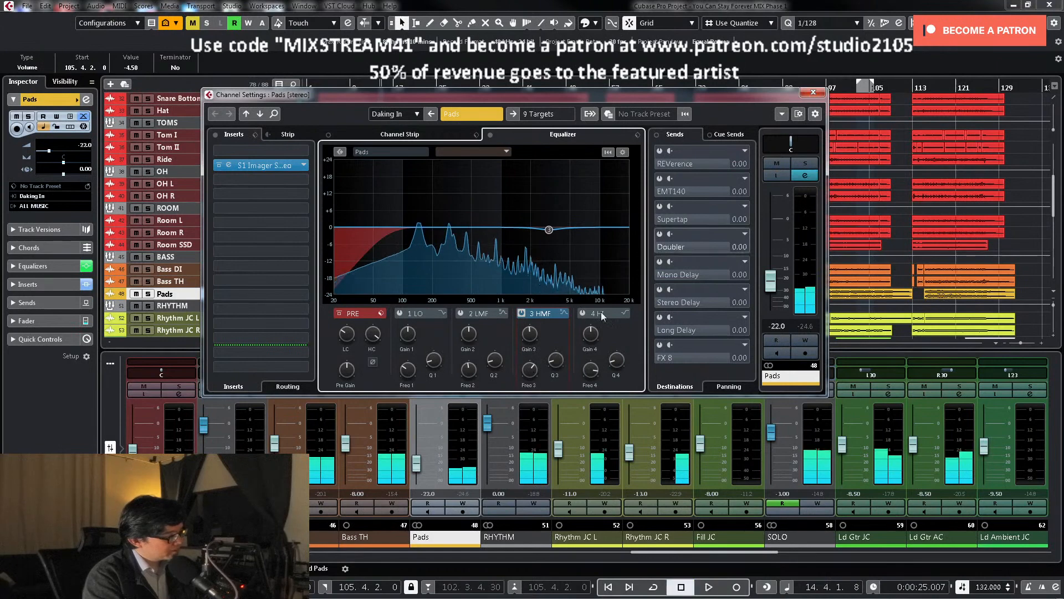
left_click(813, 93)
Step: Resume playback from about bar 14 to check the pads against the guitars and vocals in the full mix
scroll(578, 221, "down", 4)
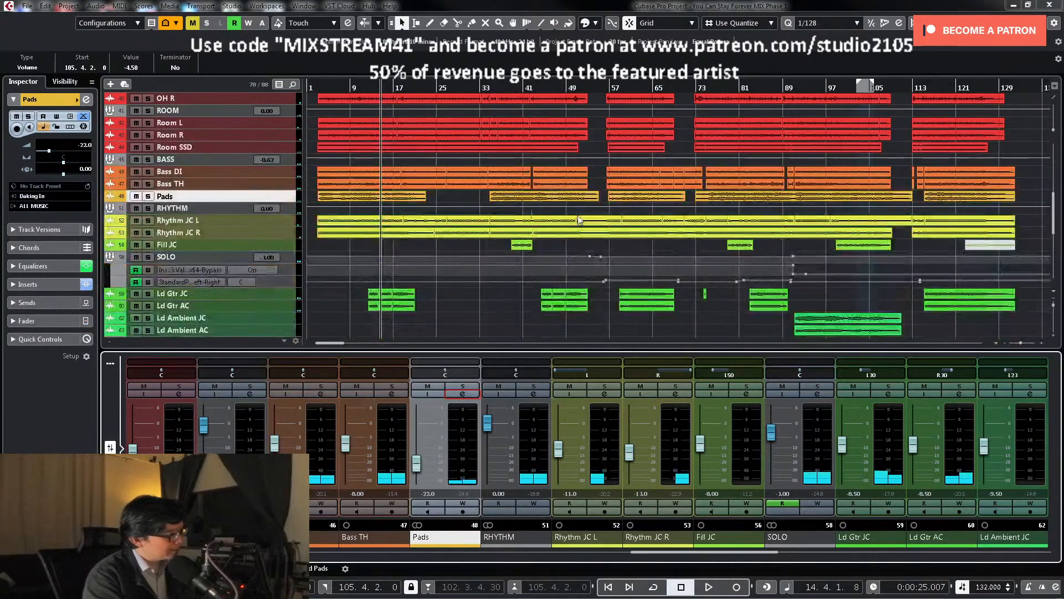
scroll(513, 206, "down", 2)
key("space")
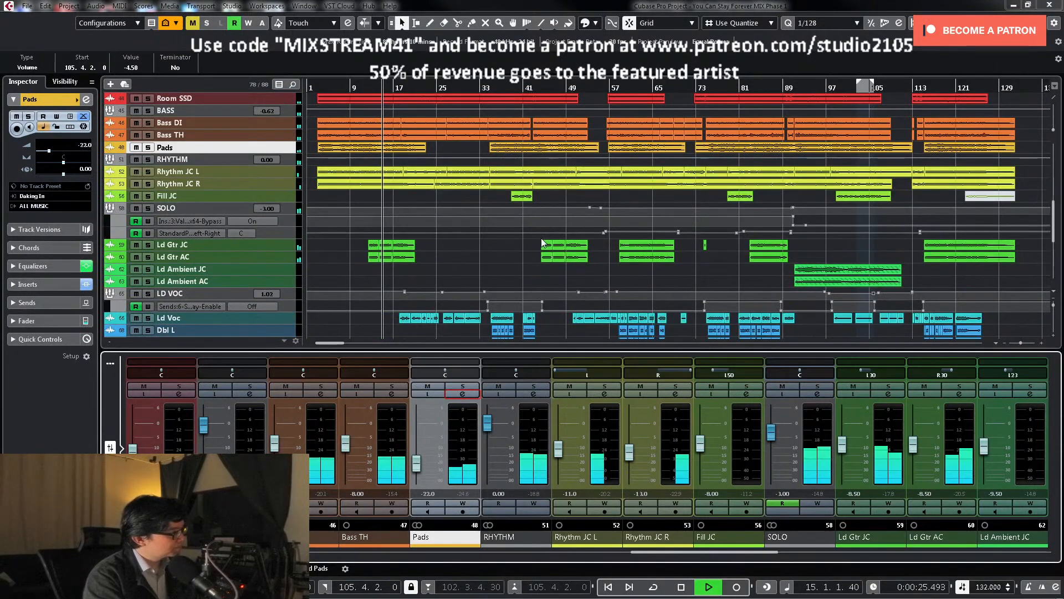
Step: Look through the track list from the drums down to the choir during playback, and stop the song
scroll(568, 261, "down", 5)
scroll(623, 271, "up", 15)
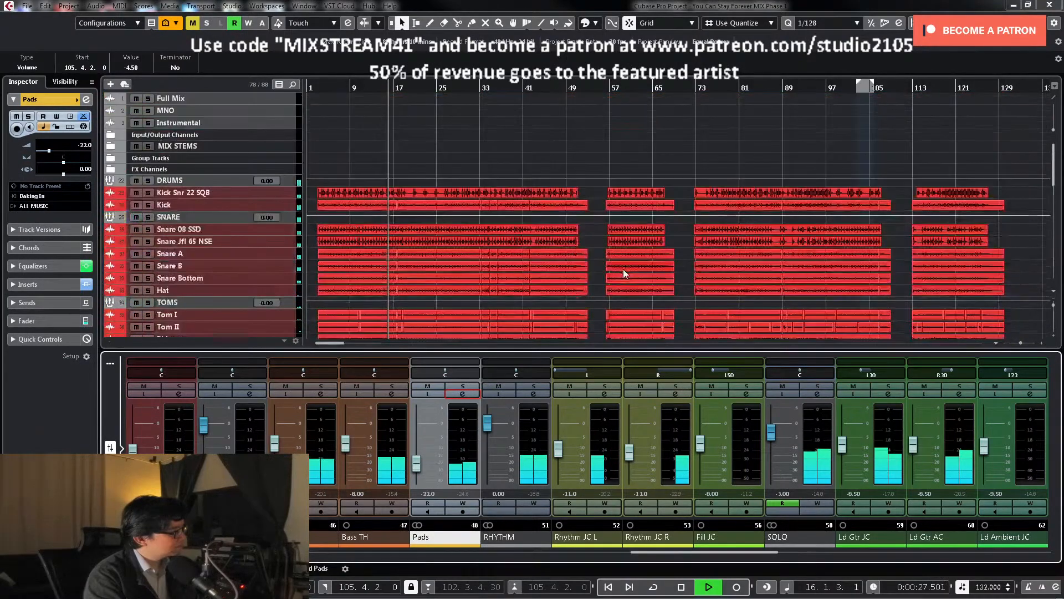
scroll(623, 272, "down", 3)
scroll(624, 270, "up", 3)
scroll(622, 269, "down", 3)
scroll(625, 271, "up", 3)
scroll(627, 267, "down", 6)
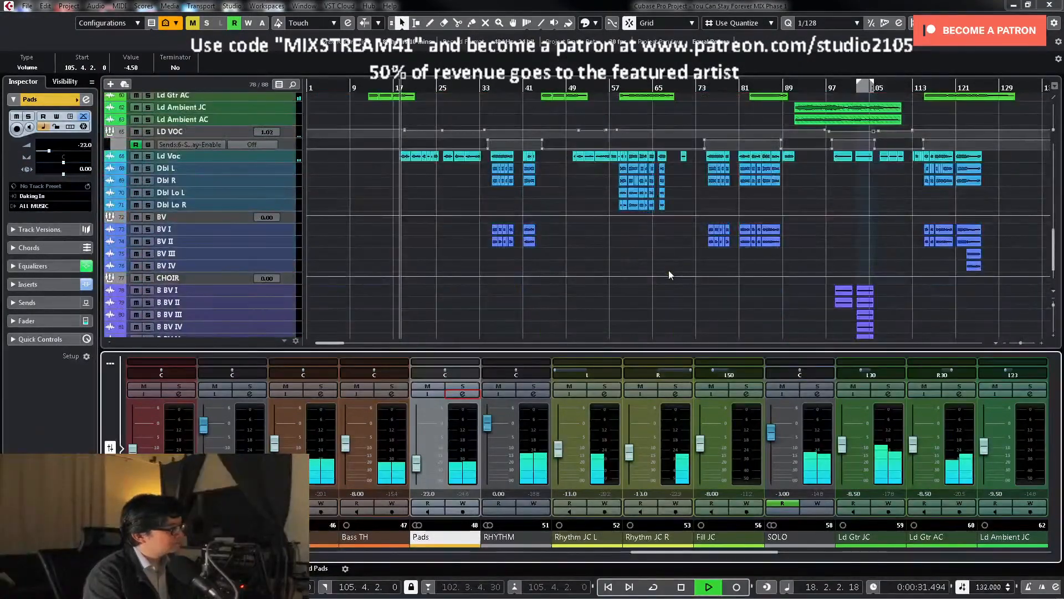
key("space")
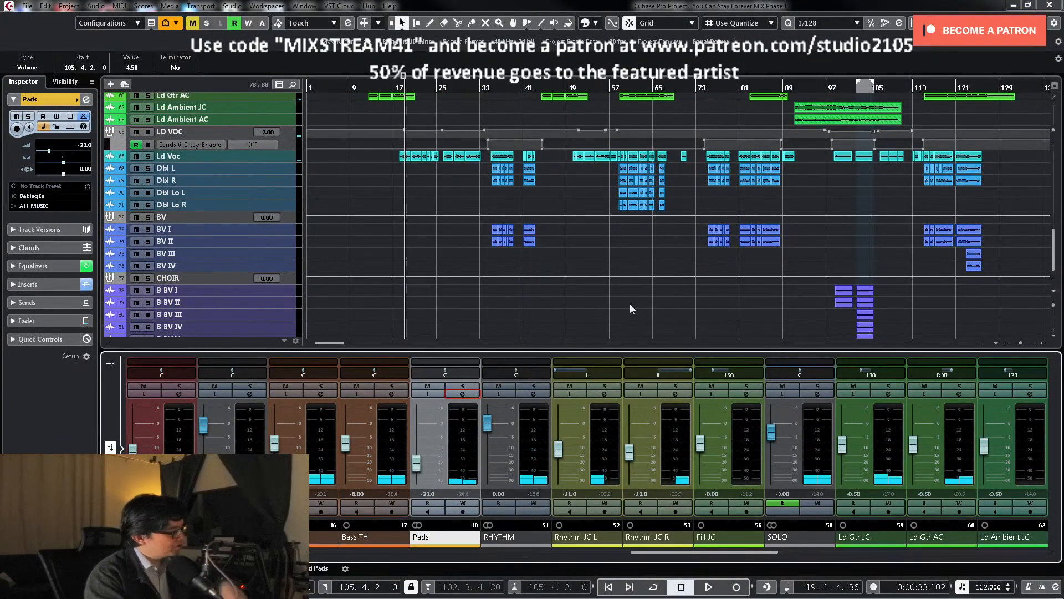
Step: Activate the REVerence send on the OH channel at 0 dB and open the reverb's editor
left_click_drag(707, 553, 511, 563)
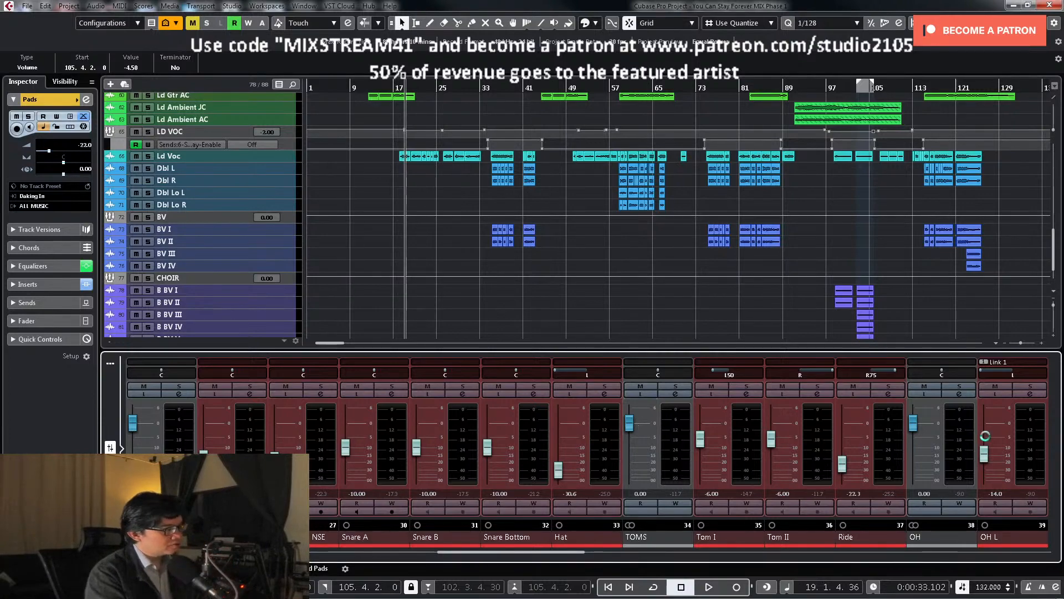
left_click(963, 394)
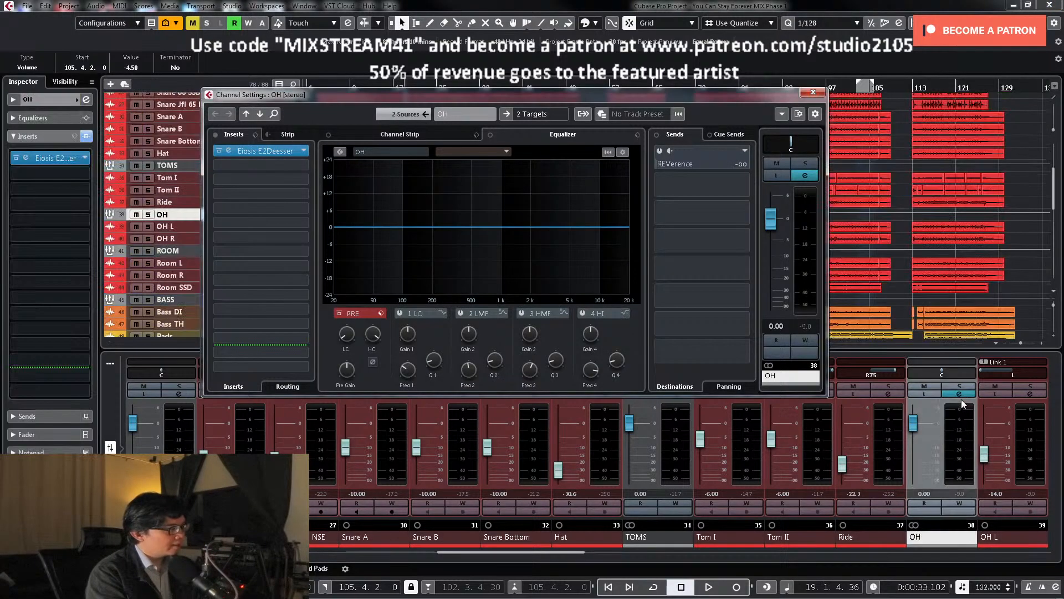
left_click(660, 151)
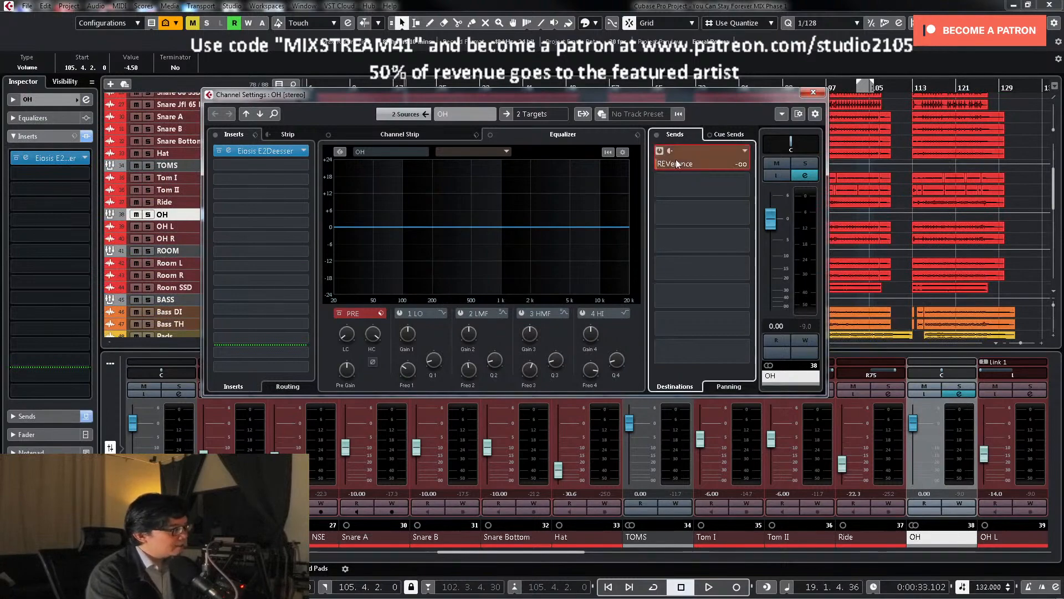
right_click(707, 158)
left_click(675, 163)
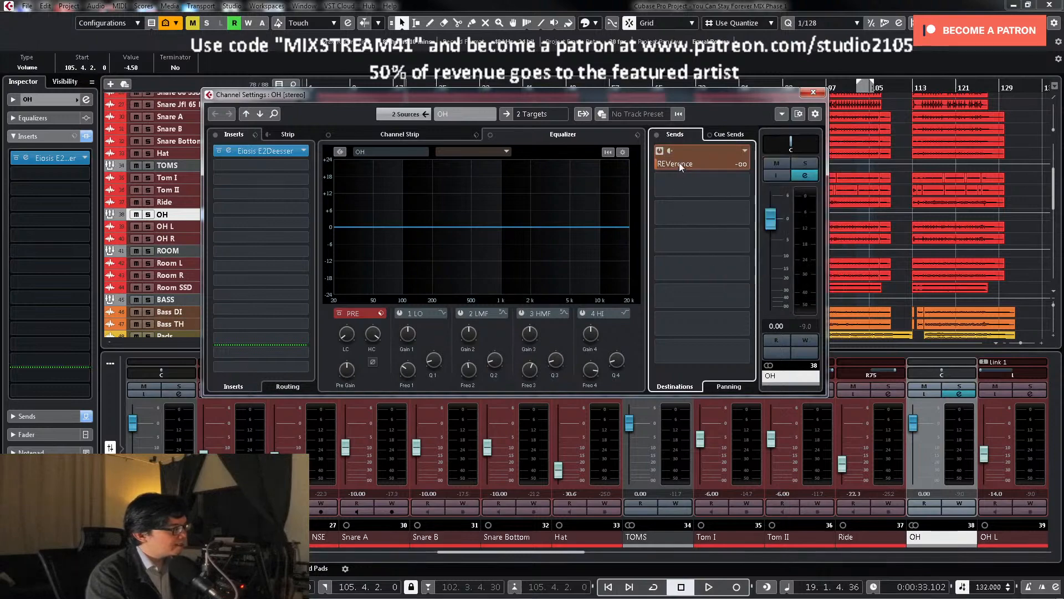
right_click(714, 155)
left_click(767, 270)
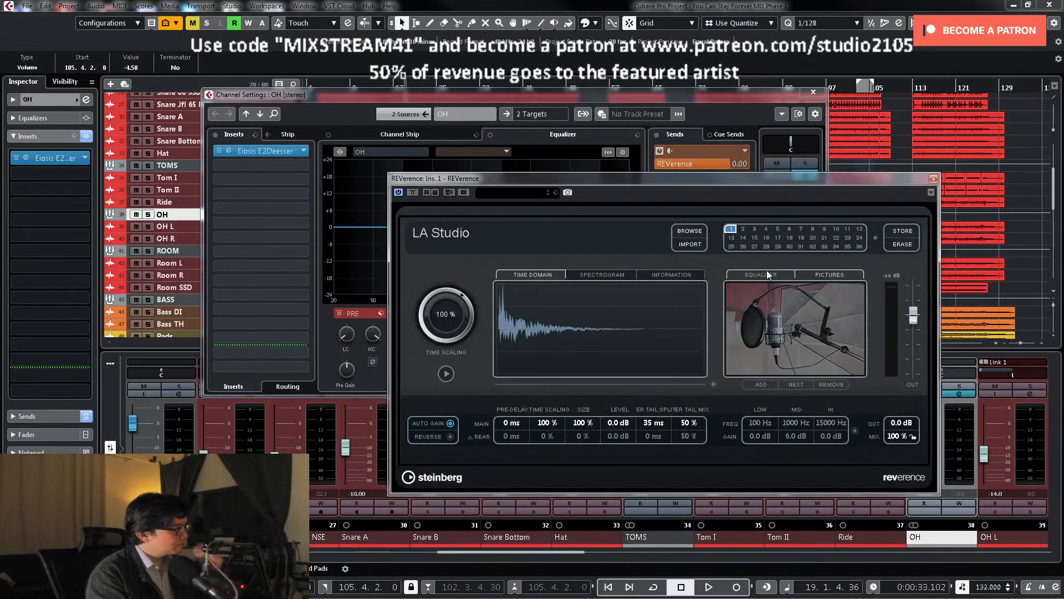
Step: Start importing an impulse response into REVerence and browse to the Software > VST FX folder on the D drive
left_click(690, 245)
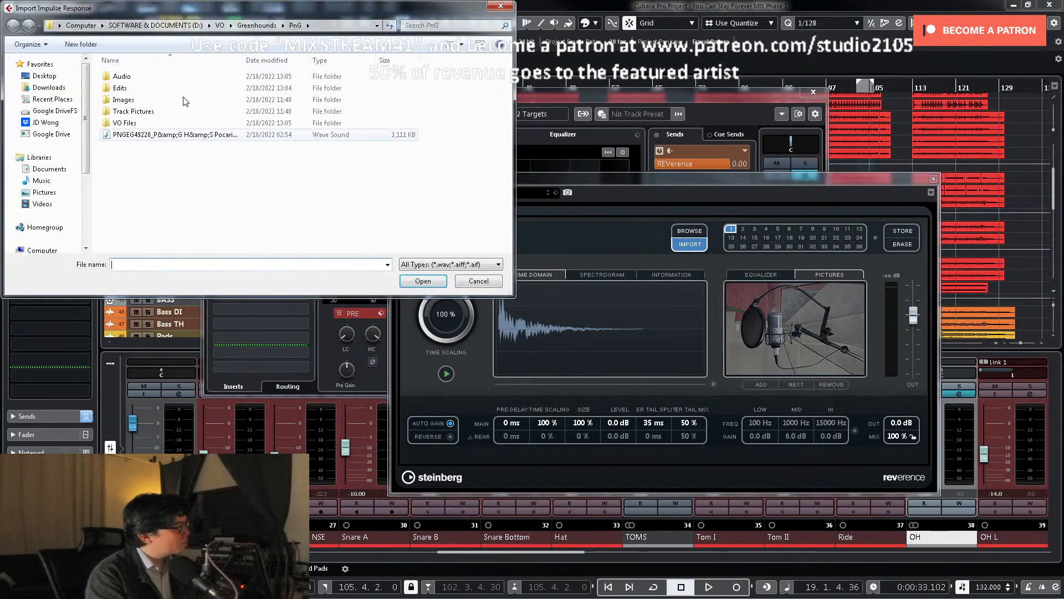
scroll(60, 191, "down", 3)
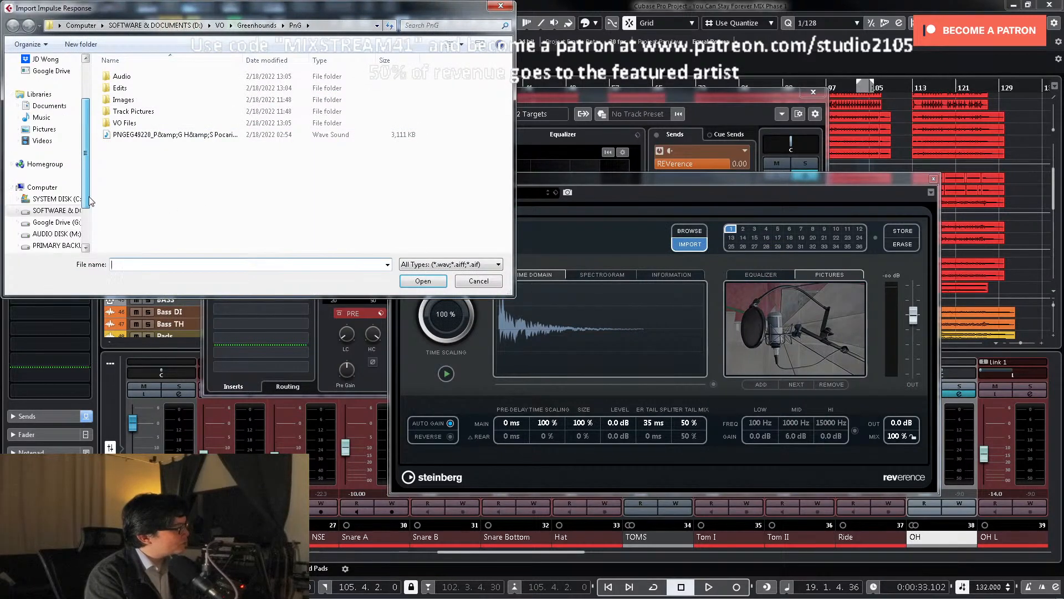
left_click(59, 191)
double_click(166, 158)
scroll(172, 200, "down", 4)
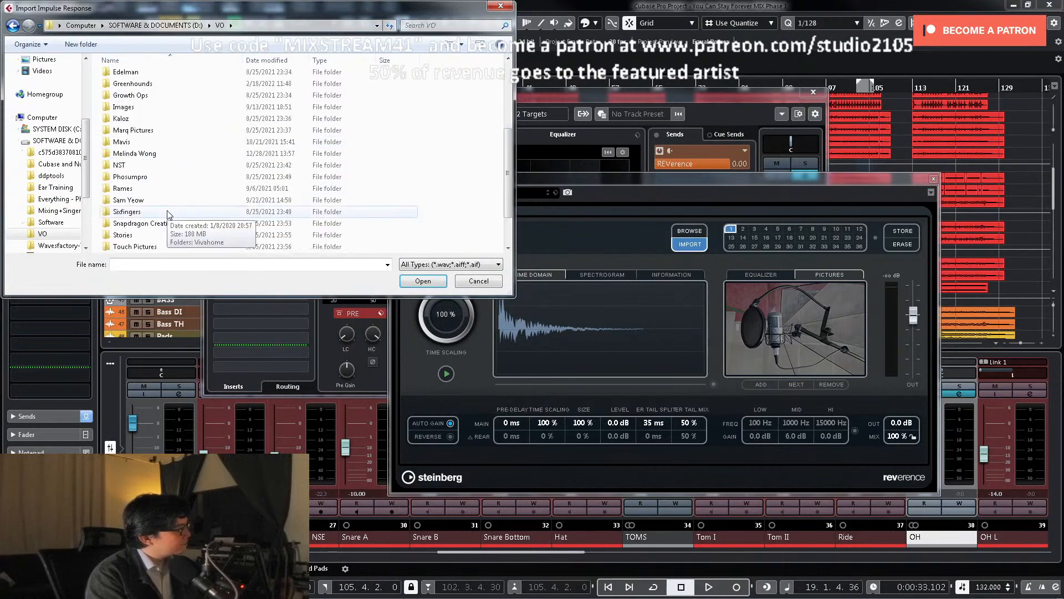
scroll(170, 215, "down", 2)
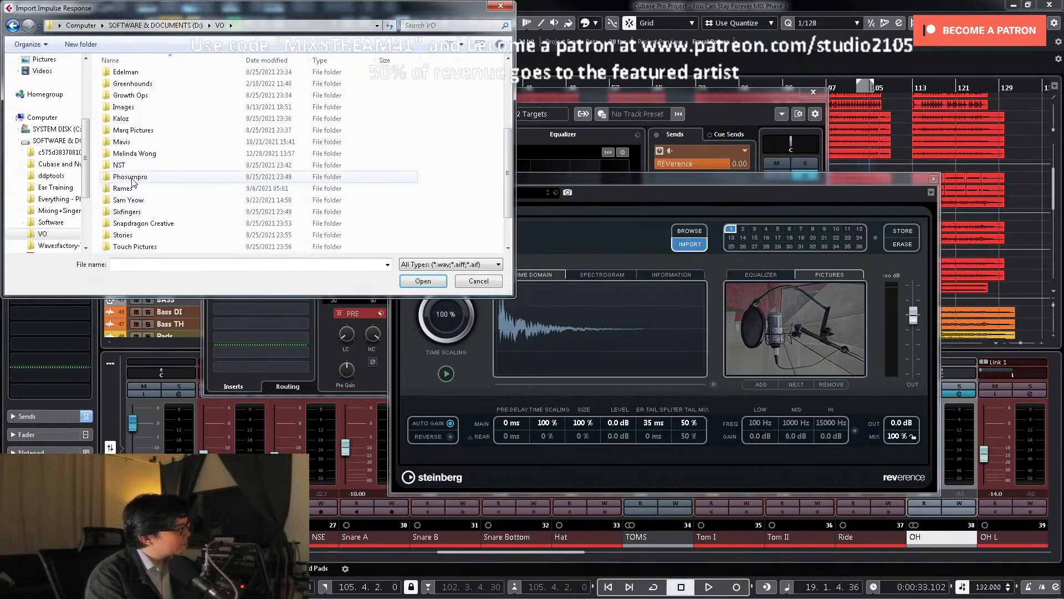
left_click(56, 228)
double_click(166, 228)
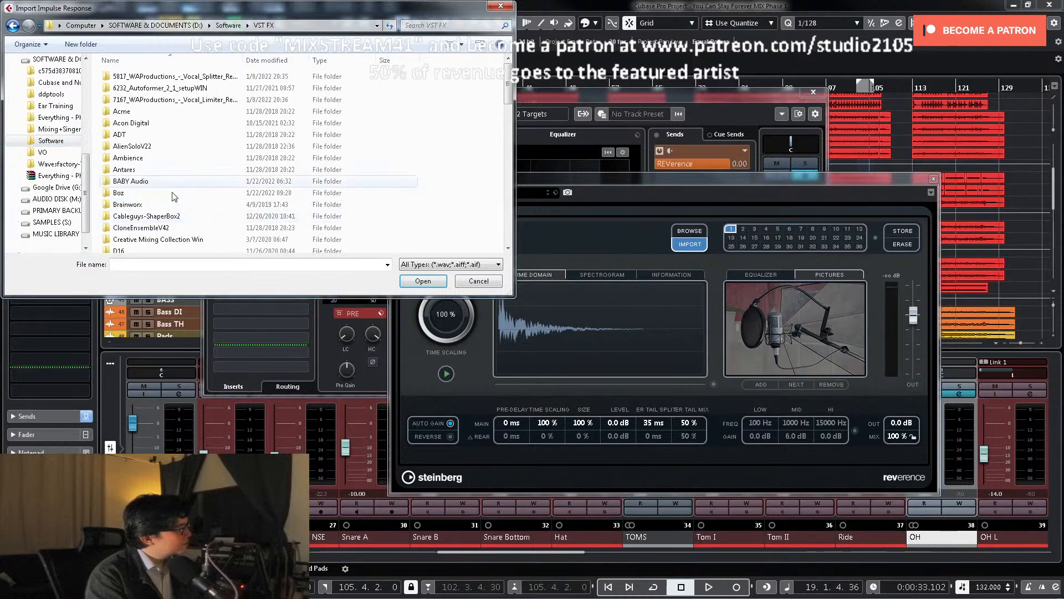
Step: Go to the Yamaha SPX990 folder within SIR > Impulse Responses
scroll(175, 197, "down", 10)
double_click(119, 189)
left_click(147, 91)
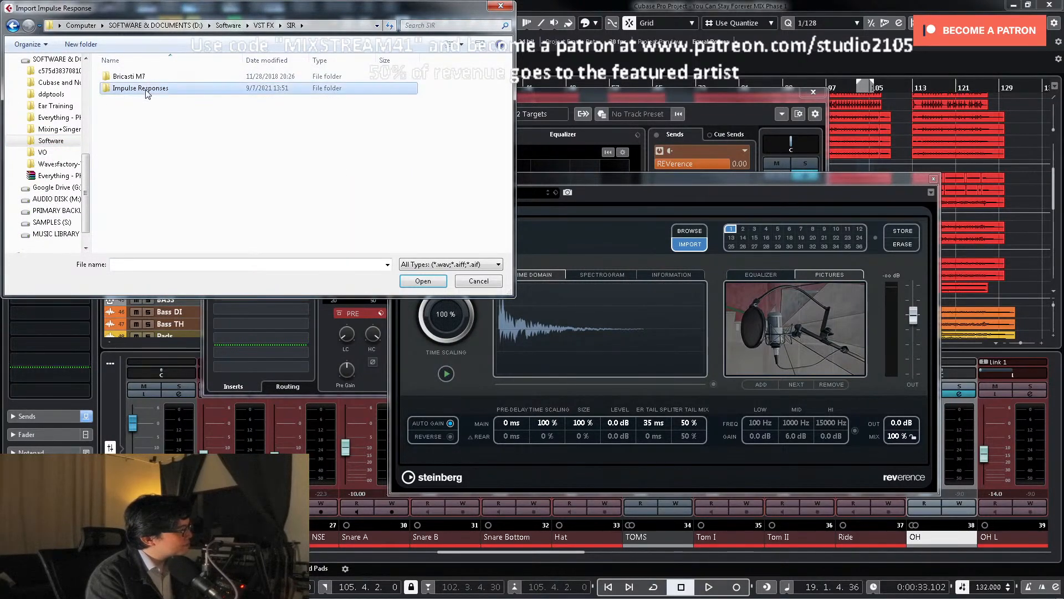
double_click(147, 88)
left_click(143, 217)
double_click(143, 217)
Step: Load the Snare Plate impulse response into REVerence and close the plug-in and channel settings windows
left_click_drag(505, 107, 512, 214)
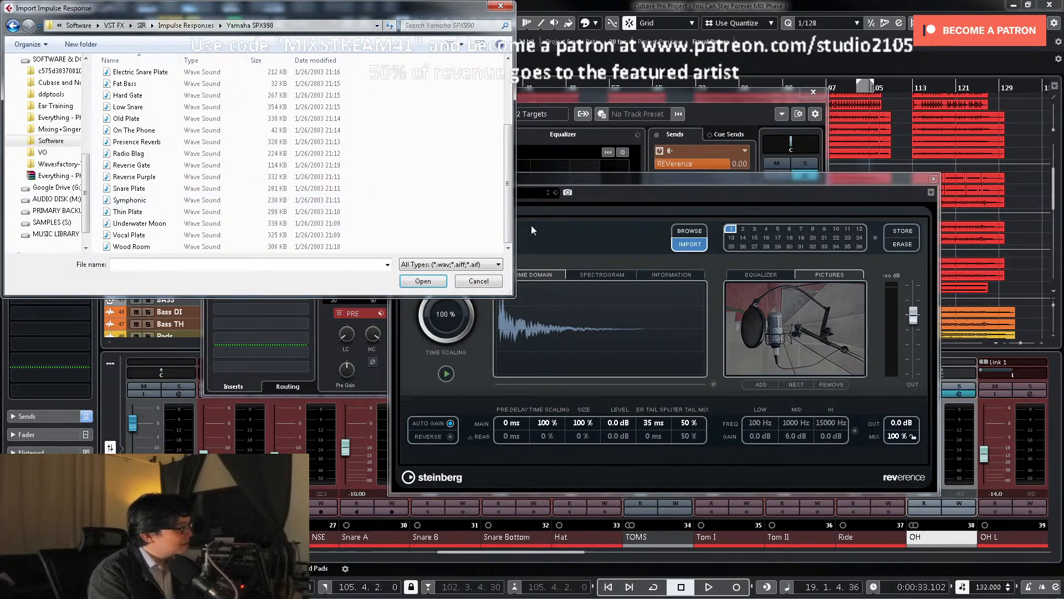
left_click(142, 190)
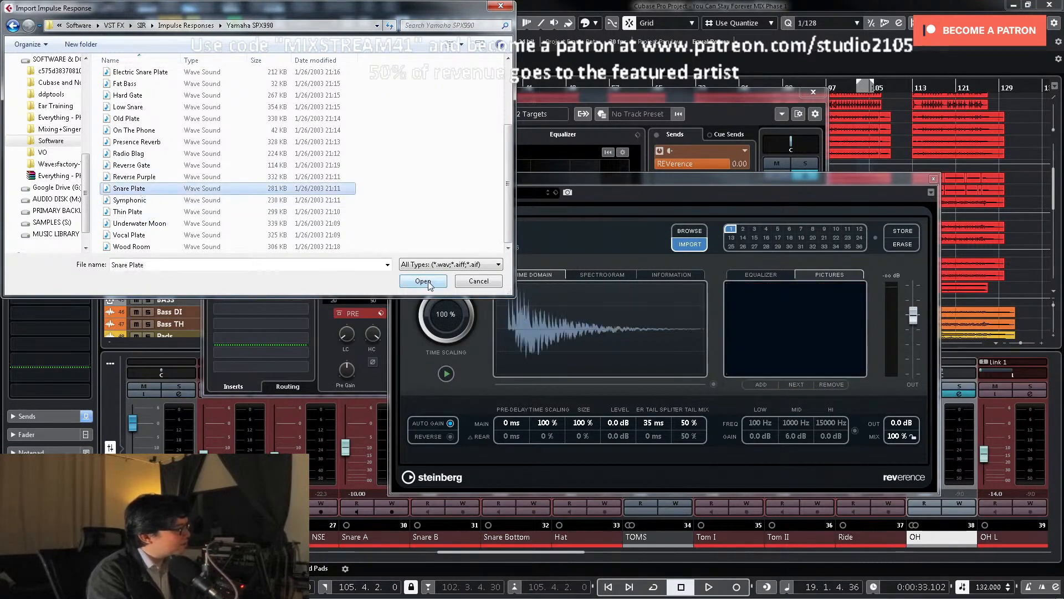
left_click(423, 281)
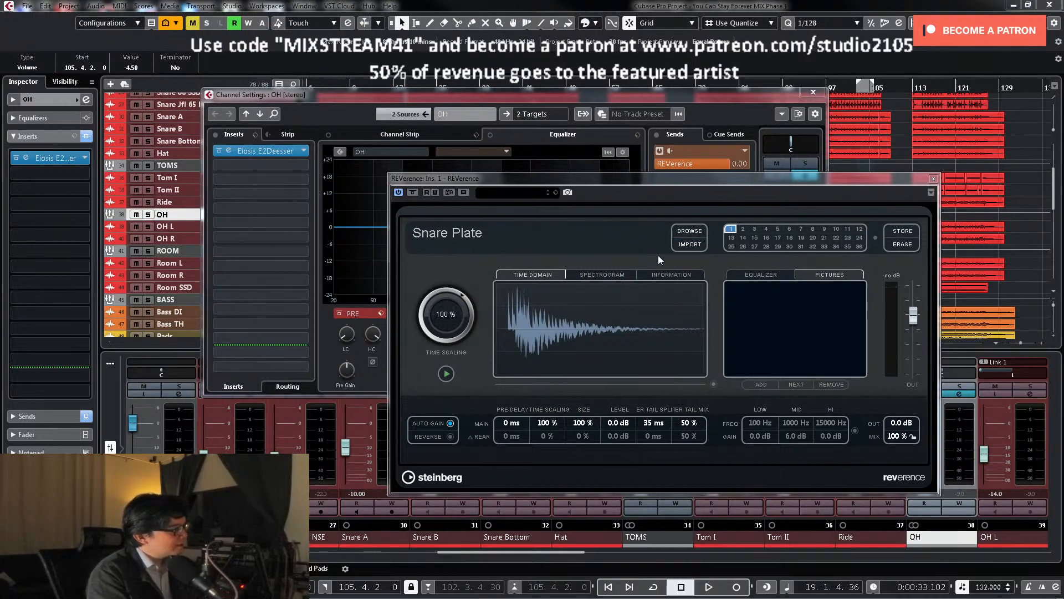
left_click(933, 178)
left_click(816, 94)
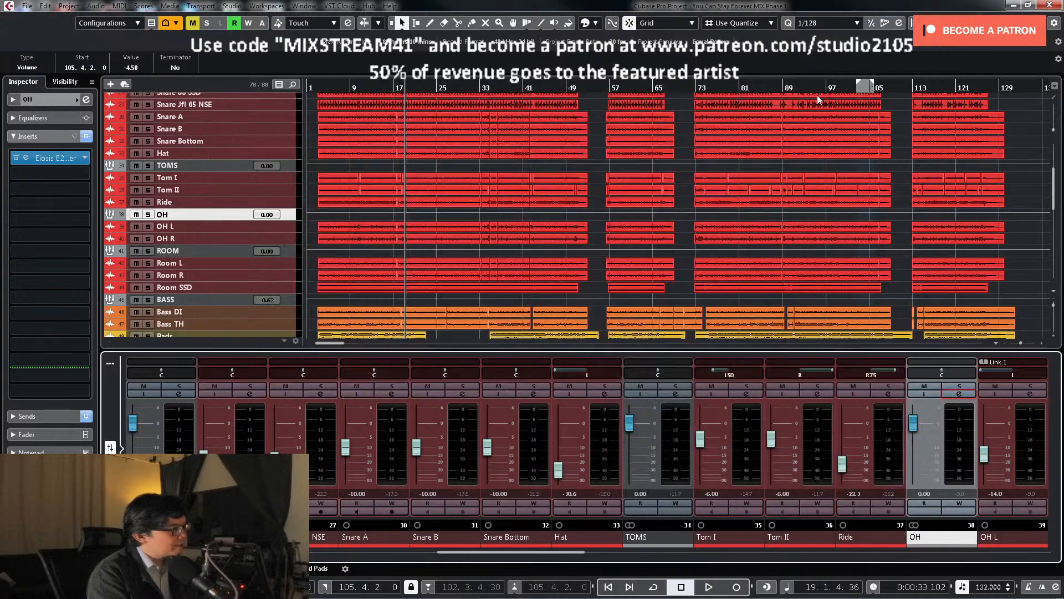
Step: Play the song from about bar 2, solo the OH channel and bring up the soloed REVerence channel's settings
left_click(323, 87)
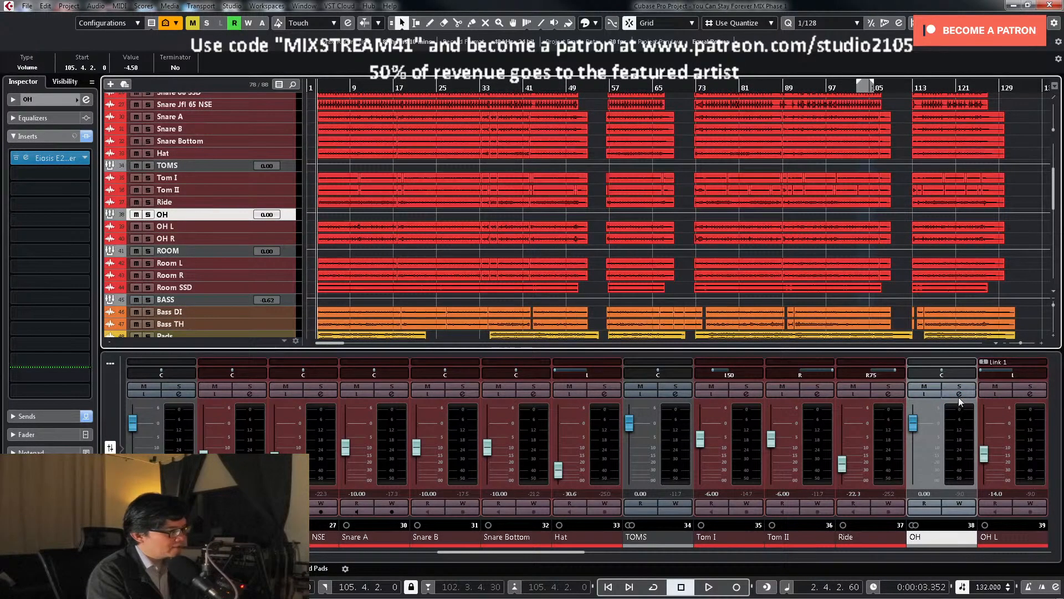
left_click(959, 394)
key("space")
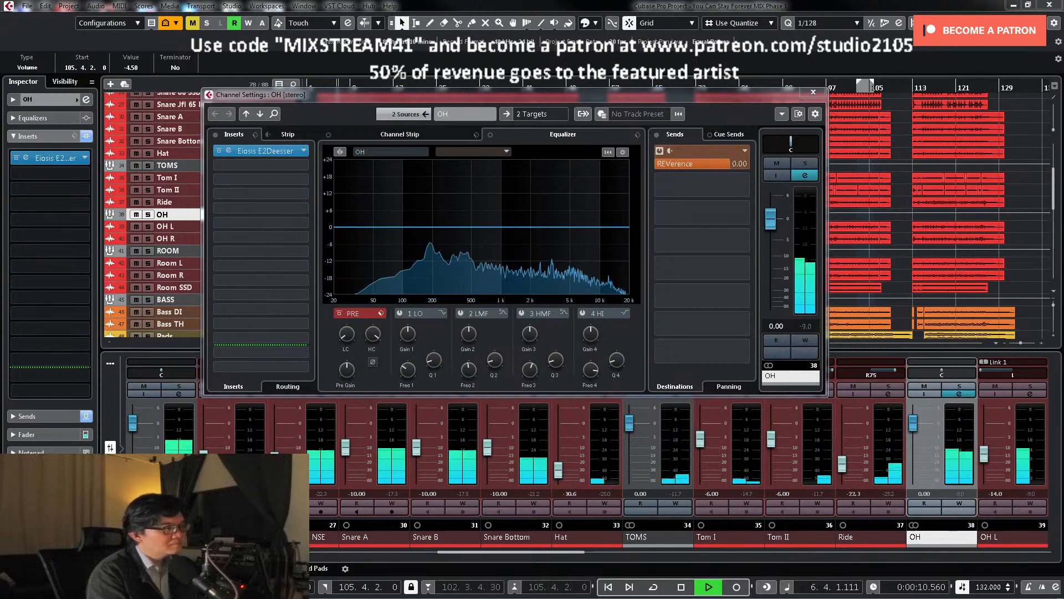
key("s")
double_click(700, 150)
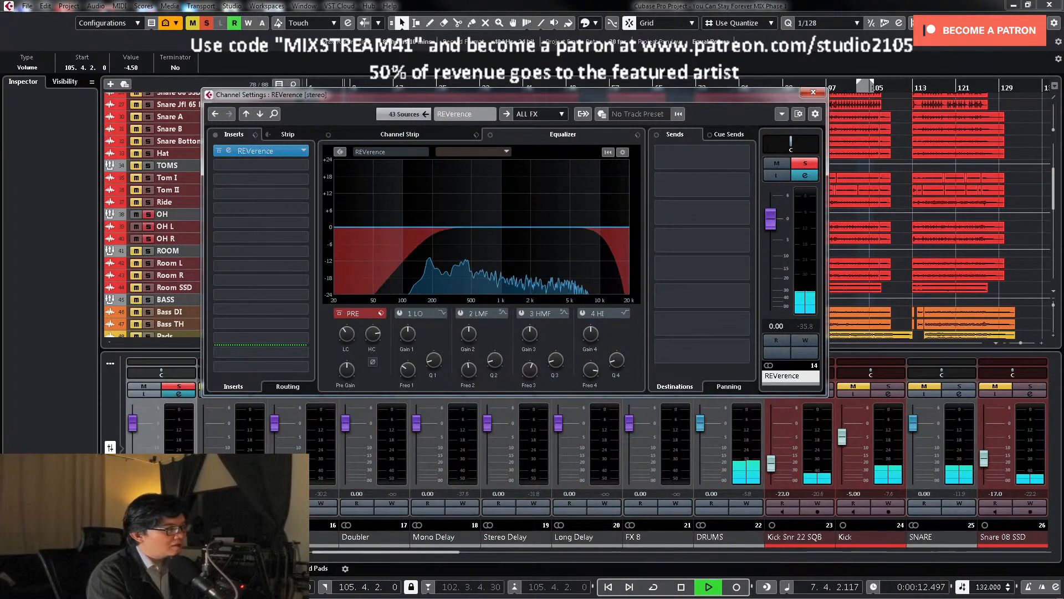
Step: Add a narrow cut at about 431 Hz on the REVerence channel with the 2 LMF band, then unsolo it and stop playback
left_click(461, 314)
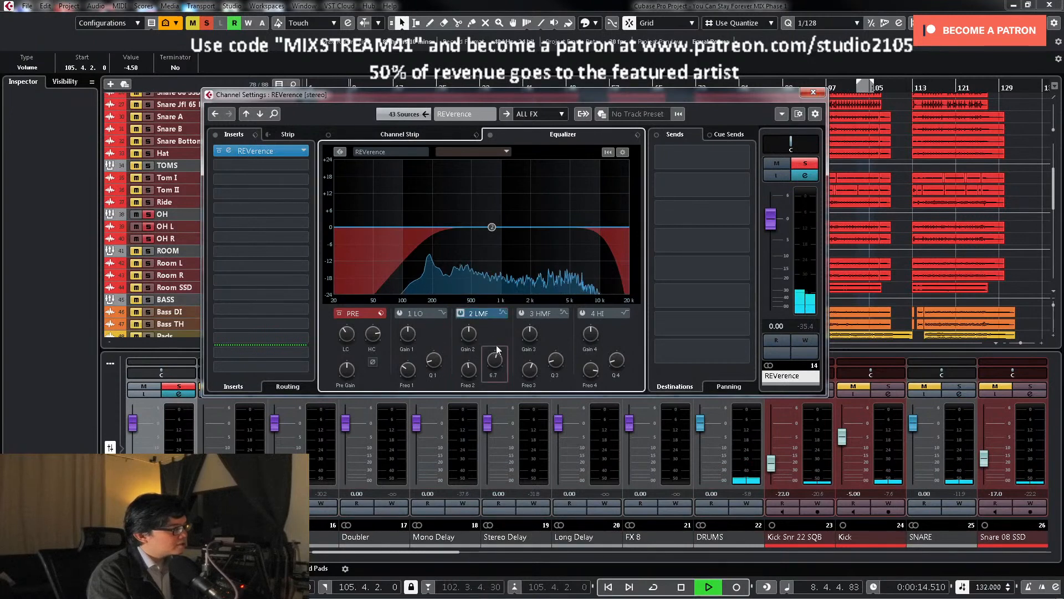
left_click_drag(492, 228, 466, 192)
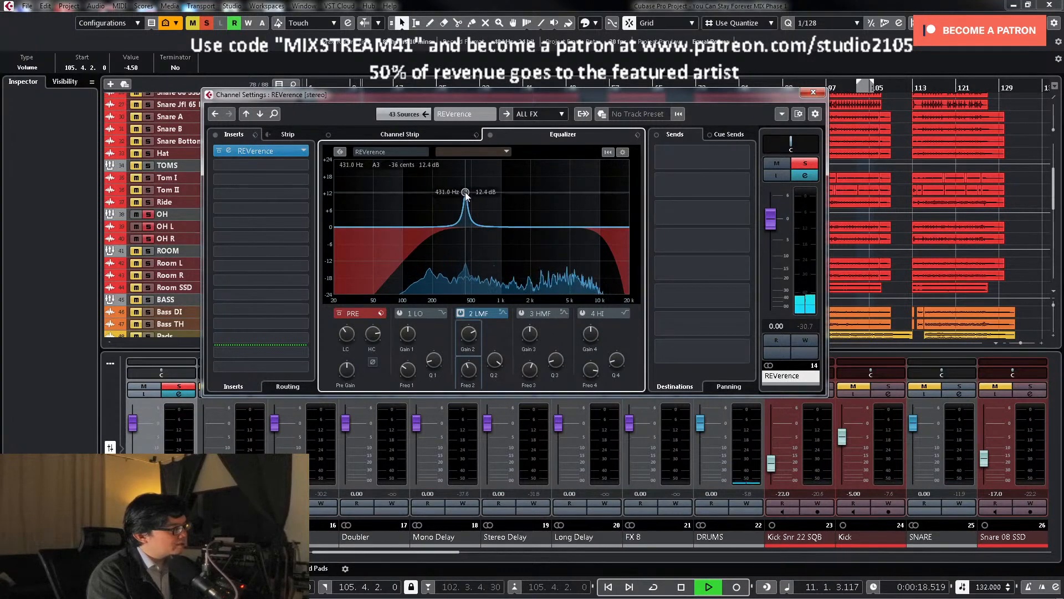
left_click_drag(468, 333, 471, 371)
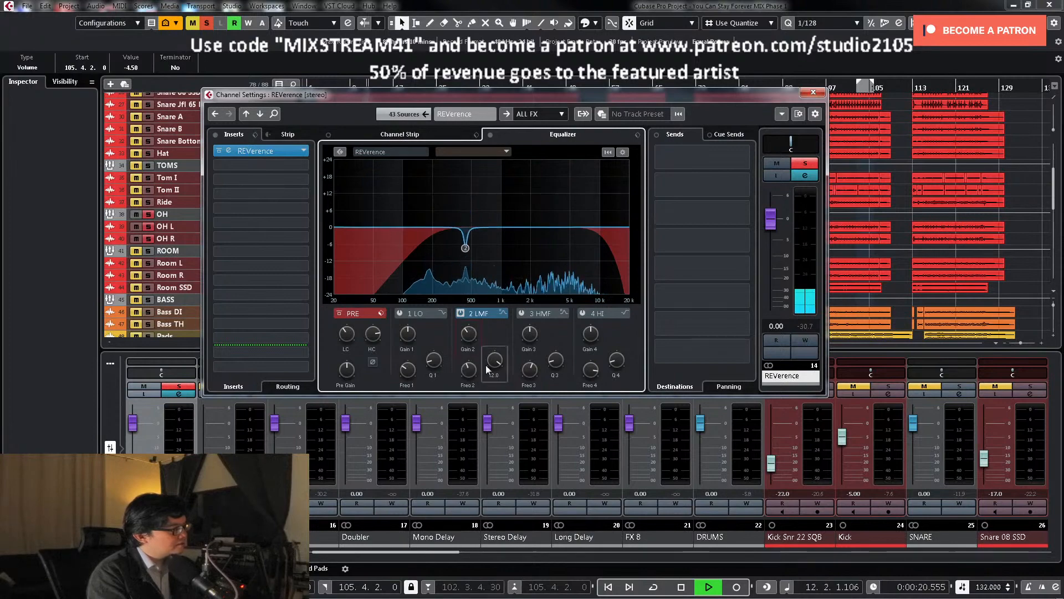
left_click(805, 163)
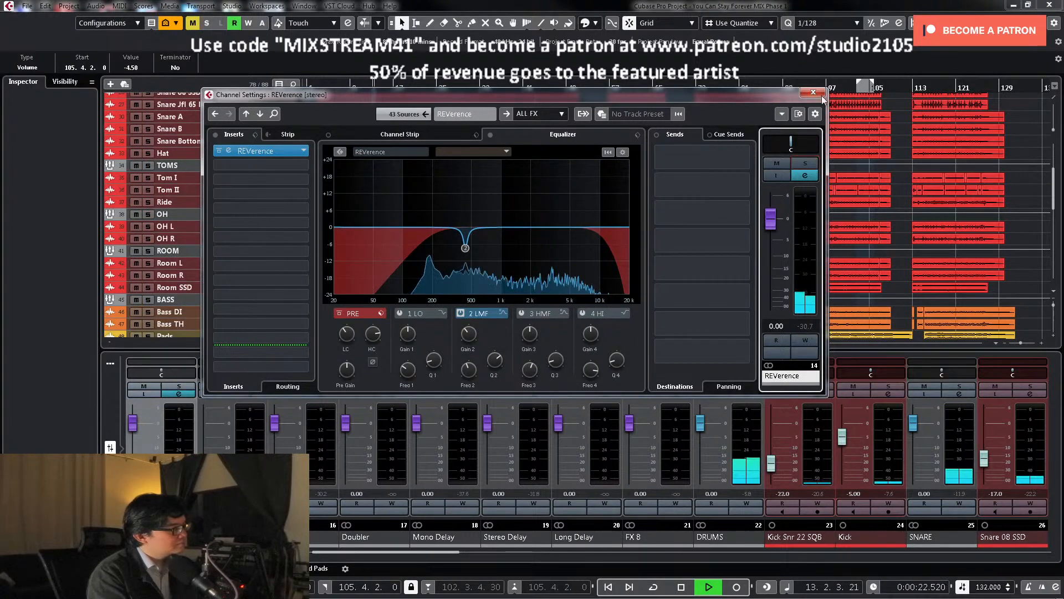
left_click(813, 92)
key("space")
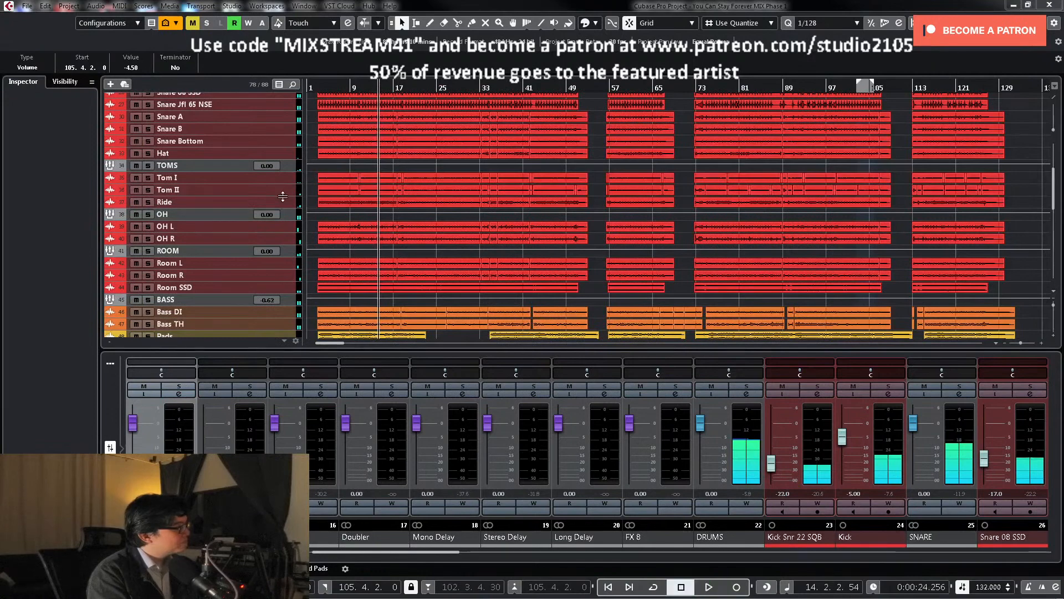
Step: Enlarge the Tom I and Tom II tracks, magnify the timeline and place the cursor at about bar 9
left_click(283, 199)
left_click(284, 189)
left_click(285, 179, "shift")
left_click_drag(284, 184, 282, 215)
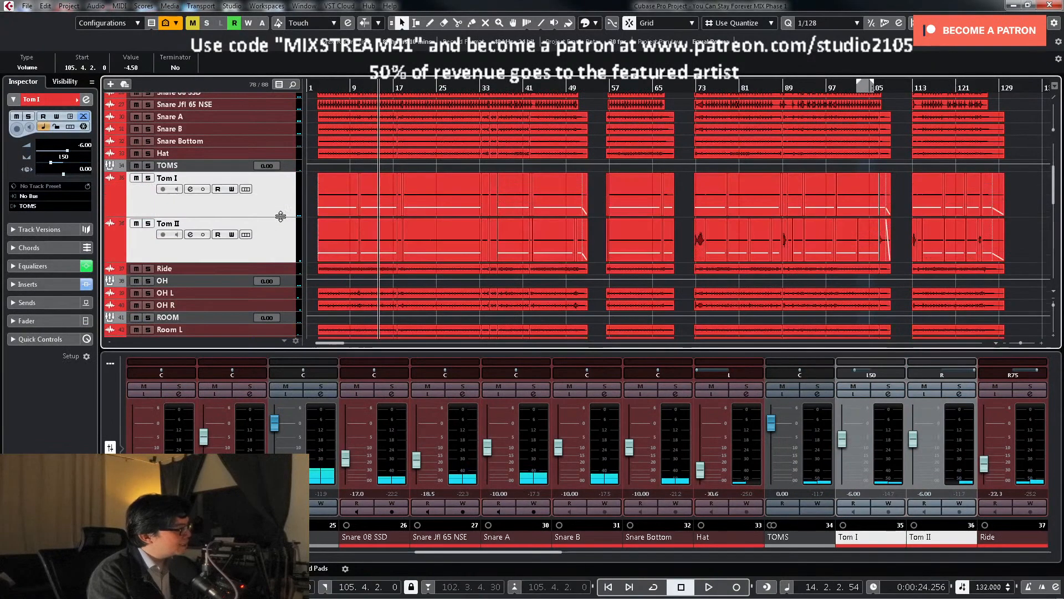
key("h")
key("h")
left_click(499, 88)
Step: Activate the REVerence send on the TOMS channel and set its high-cut filter to 10000 Hz
left_click(816, 393)
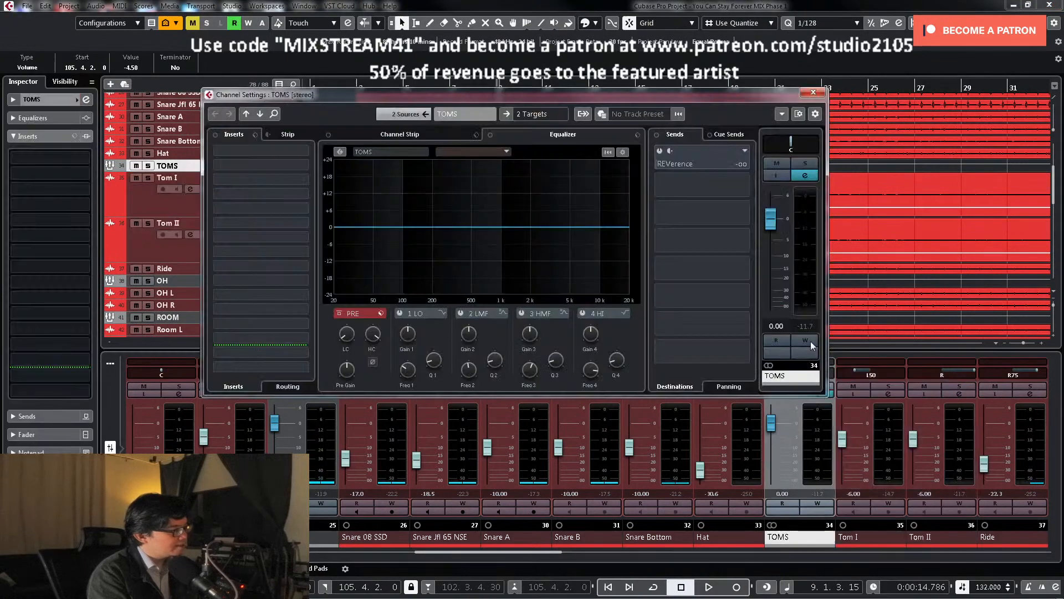
left_click(659, 151)
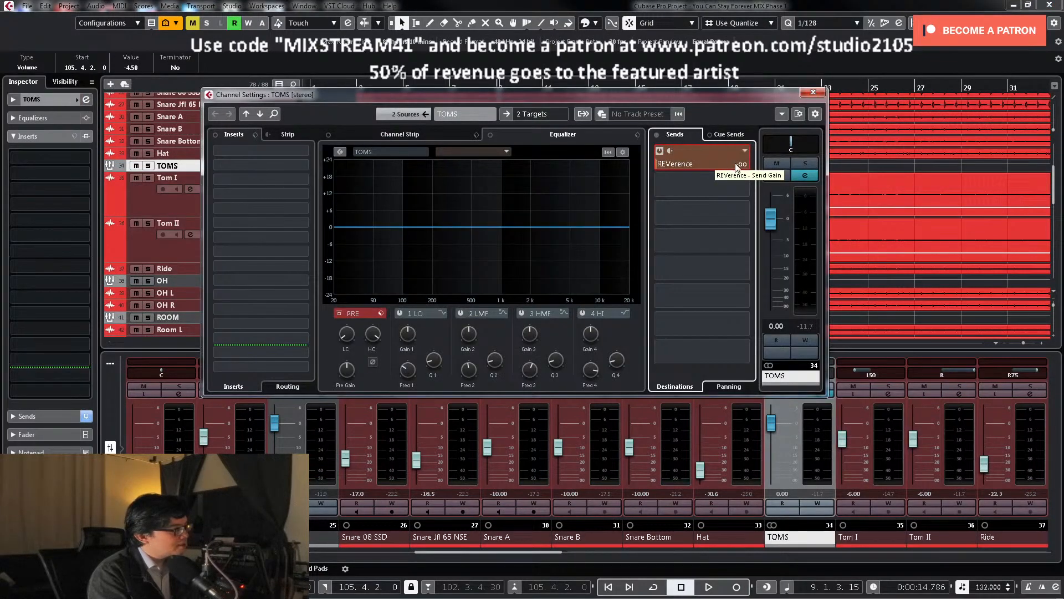
type("10000")
key("Return")
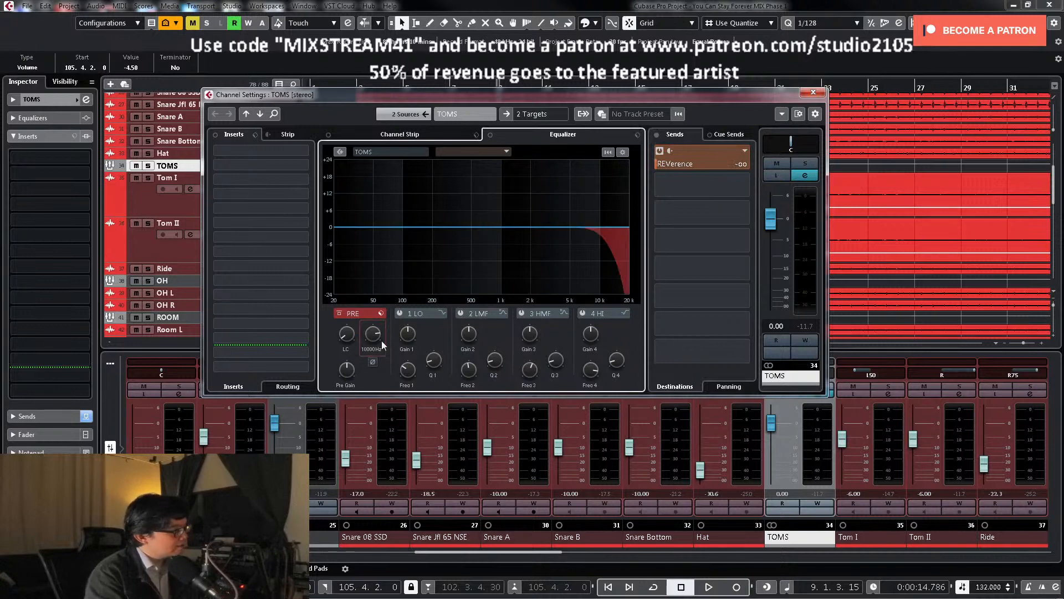
Step: Solo the TOMS channel during playback, set its REVerence send level to 0 dB and stop the song
key("space")
left_click_drag(667, 167, 778, 161)
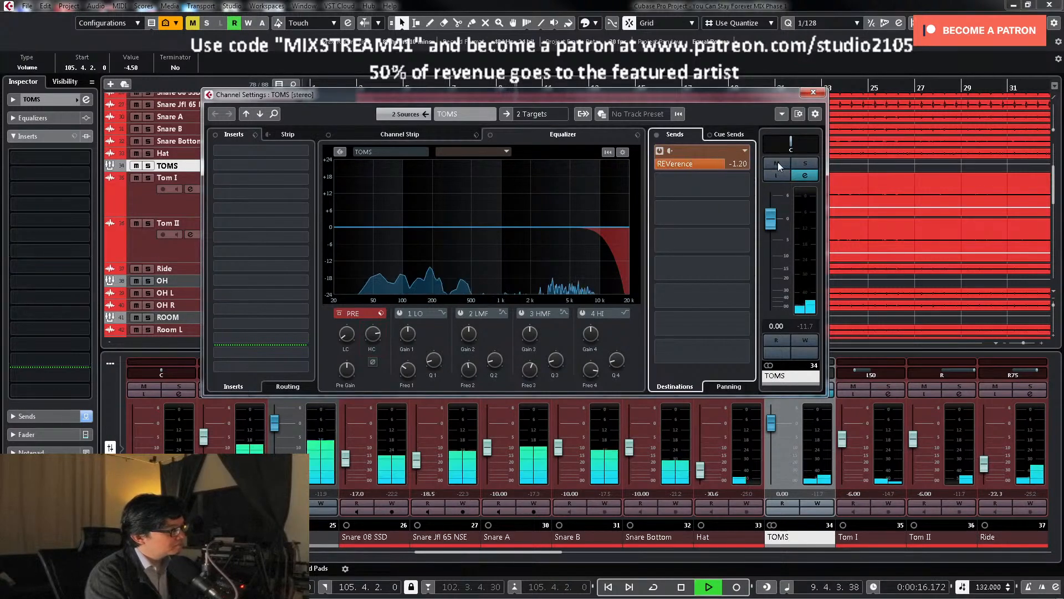
left_click(805, 164)
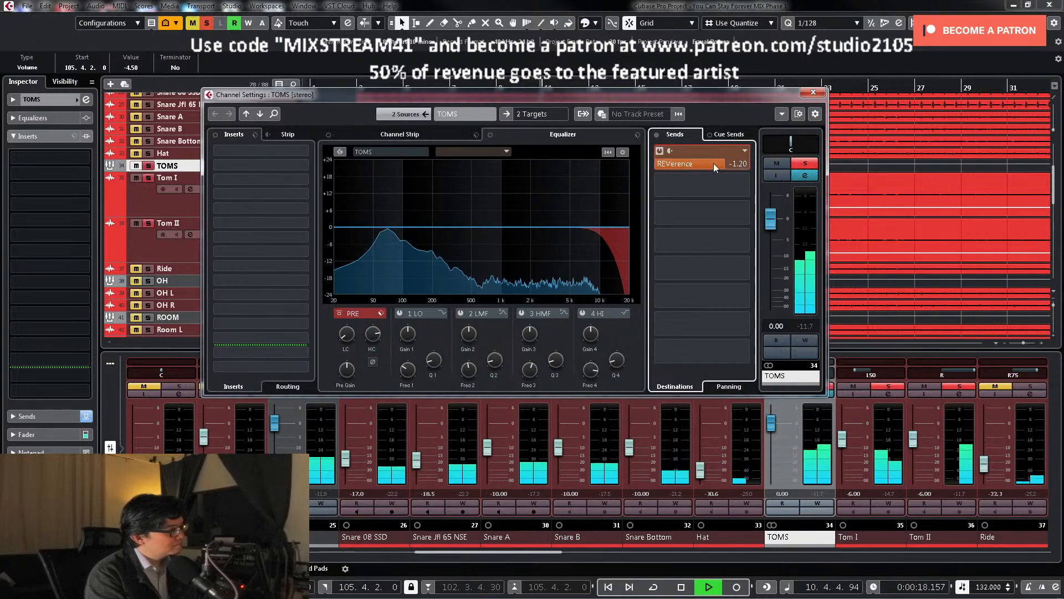
double_click(721, 165)
type("0")
key("Return")
key("space")
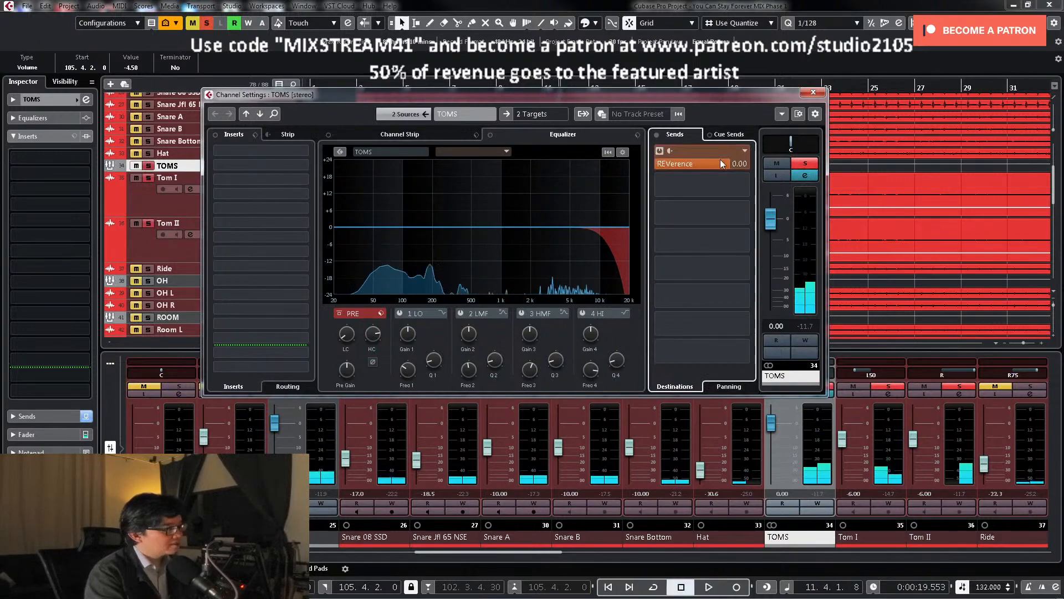
Step: Unsolo the toms, close their channel settings and play the full mix from about bar 9 to hear the tom fill
left_click(805, 163)
left_click(813, 93)
key("space")
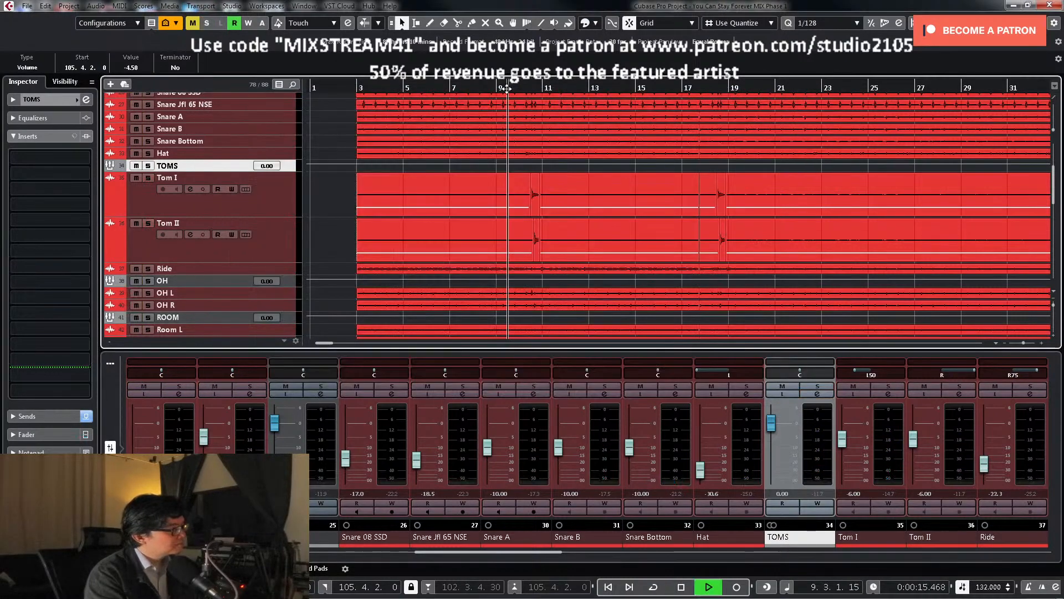
left_click(508, 87)
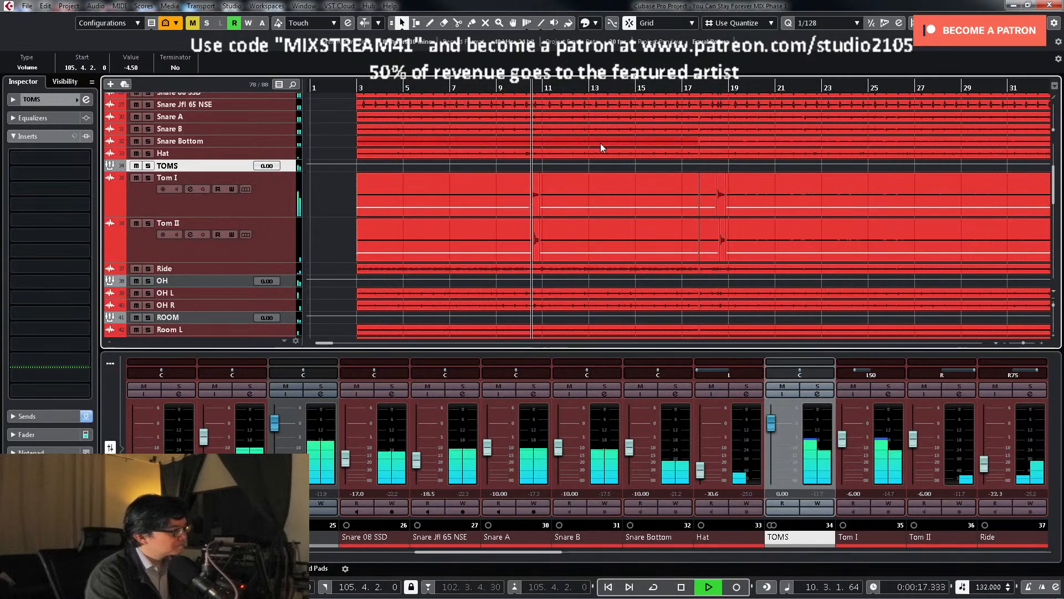
Step: Shrink the tom tracks to normal height, zoom the timeline out to the whole song and resume playback
left_click(285, 202)
key("z")
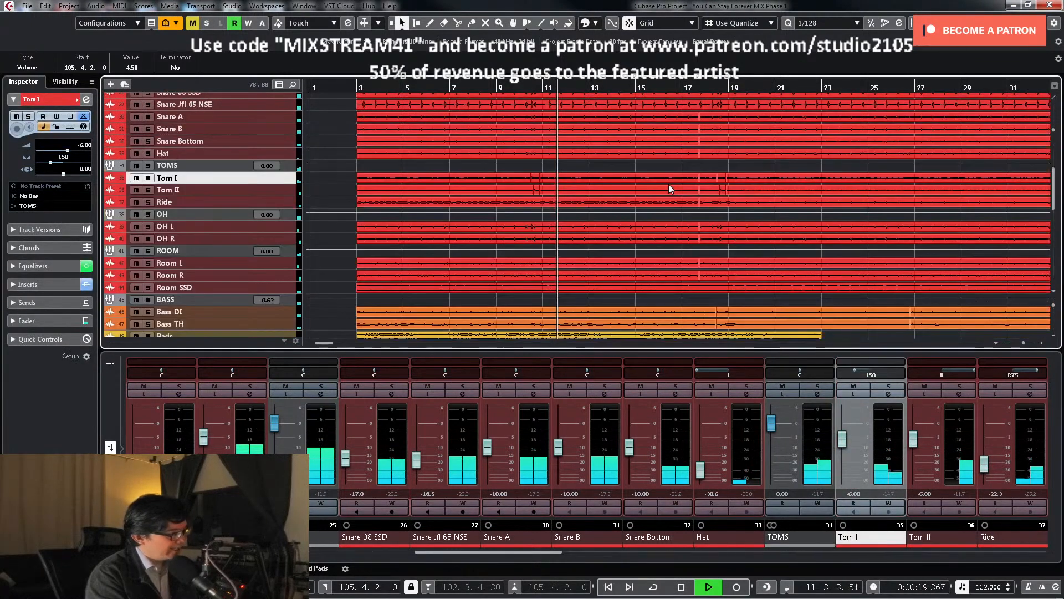
key("space")
key("g")
key("g")
key("g")
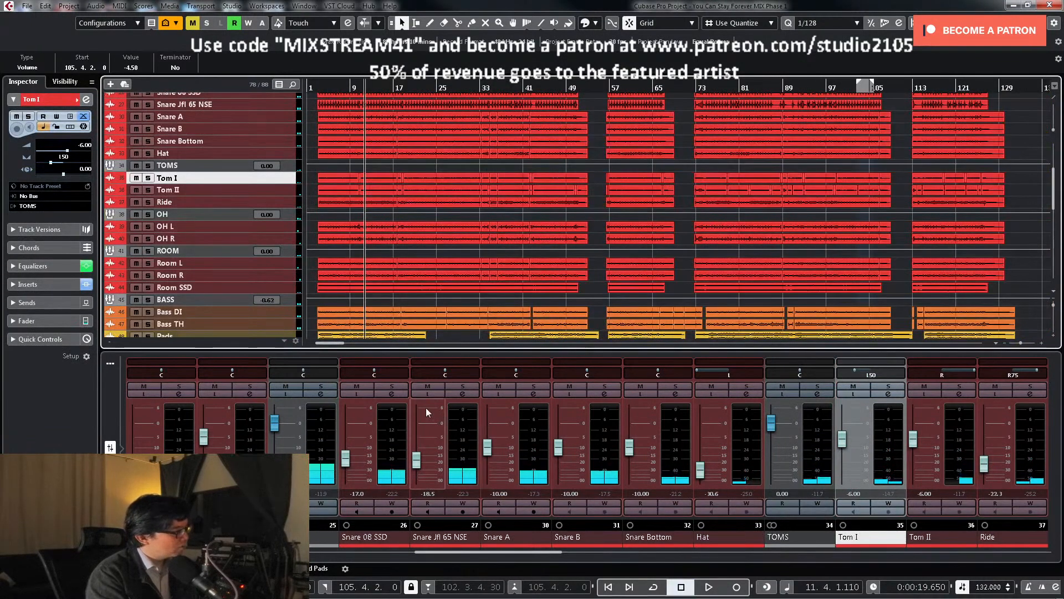
key("space")
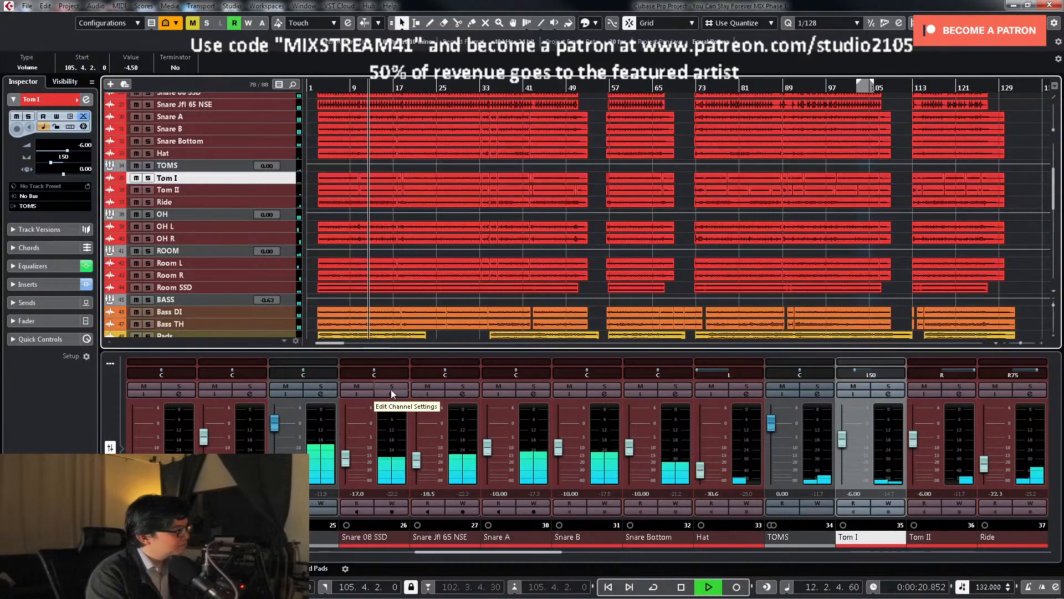
Step: Solo Snare 08 SSD to audition its REVerence send, unsolo it, set the send level to 0 dB and close its channel settings
left_click(391, 392)
key("space")
left_click_drag(724, 165, 791, 165)
left_click(660, 150)
left_click(805, 163)
key("space")
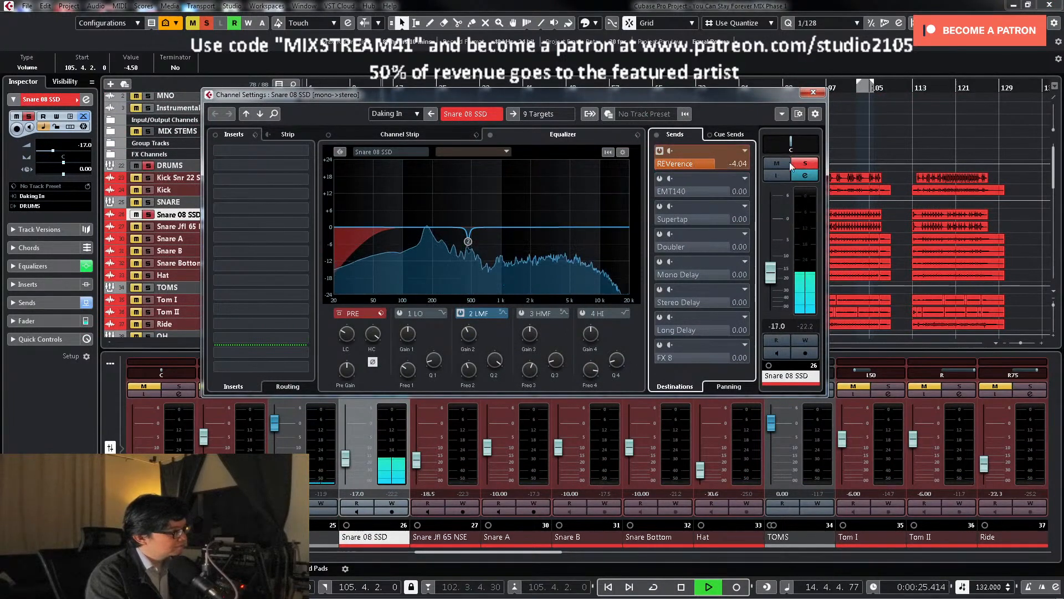
left_click(793, 164)
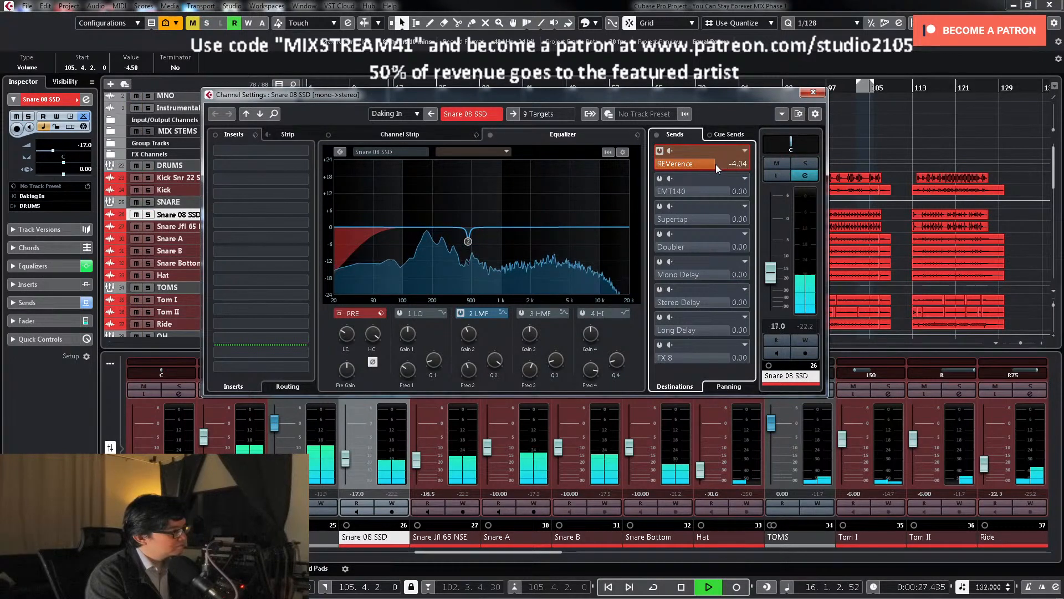
left_click_drag(706, 165, 731, 162)
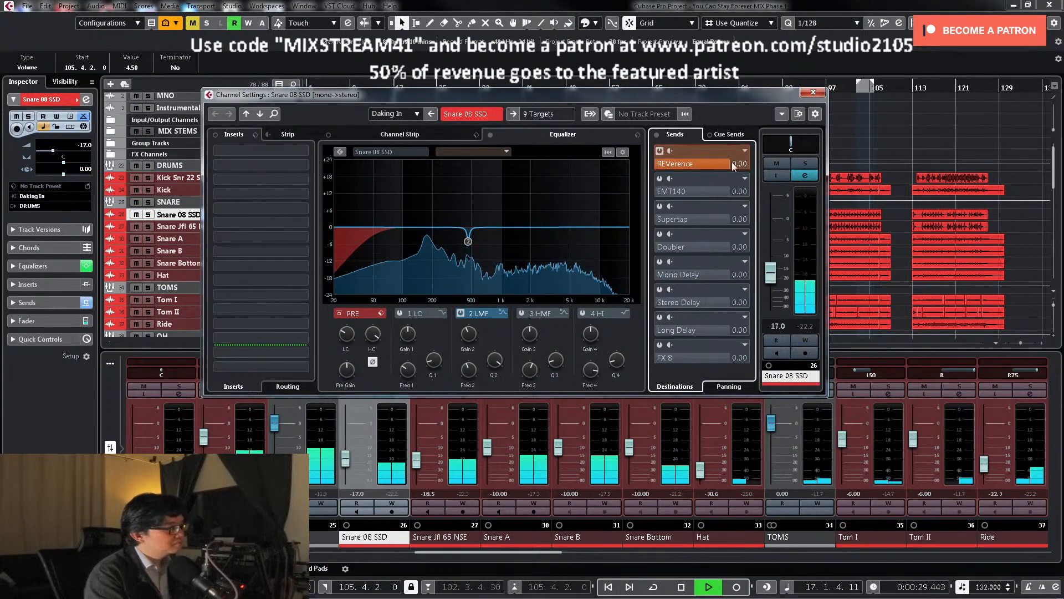
left_click(814, 92)
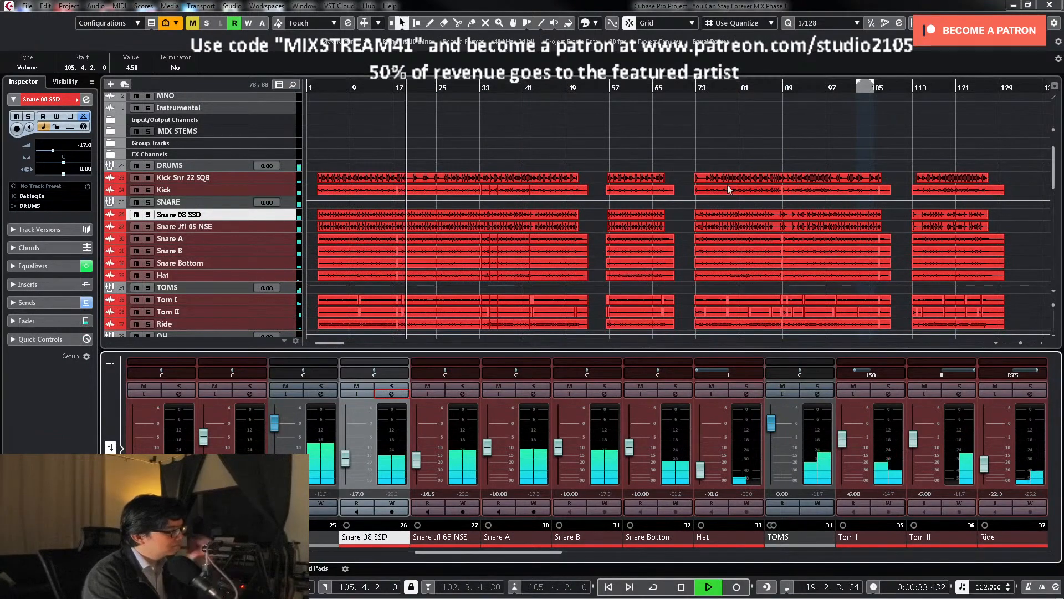
Step: Solo the Kick channel to check its FG-A equalizer in the Virtual Mix Rack, and return to the full mix
scroll(909, 238, "down", 15)
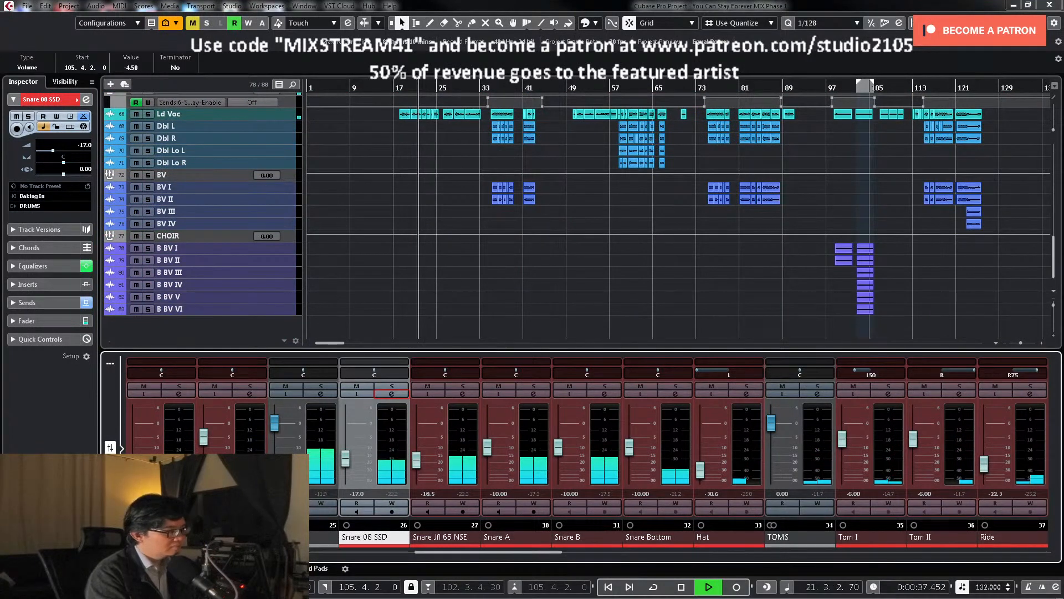
left_click_drag(453, 554, 421, 555)
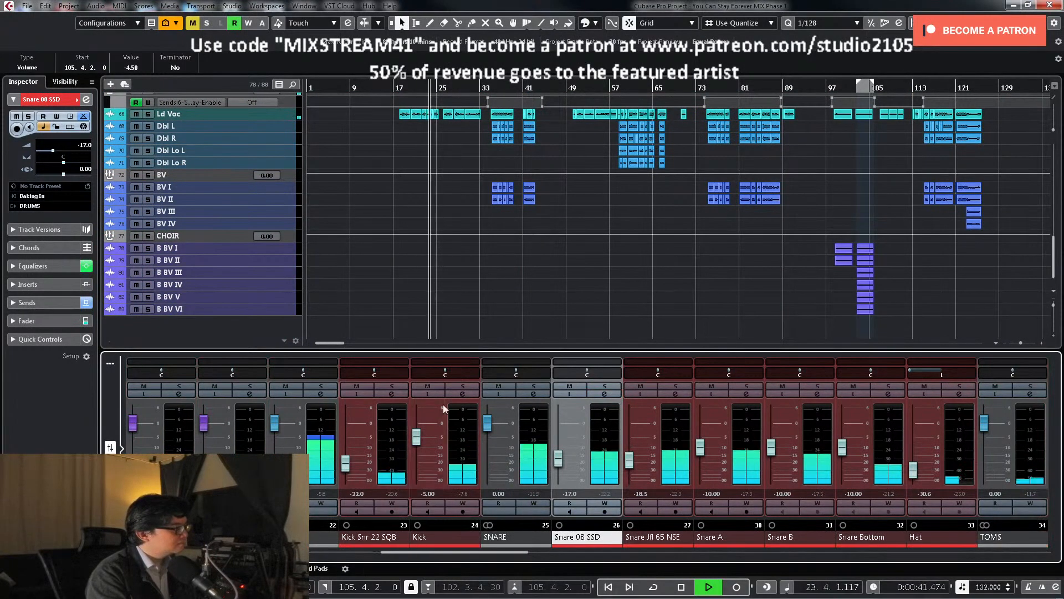
left_click(459, 395)
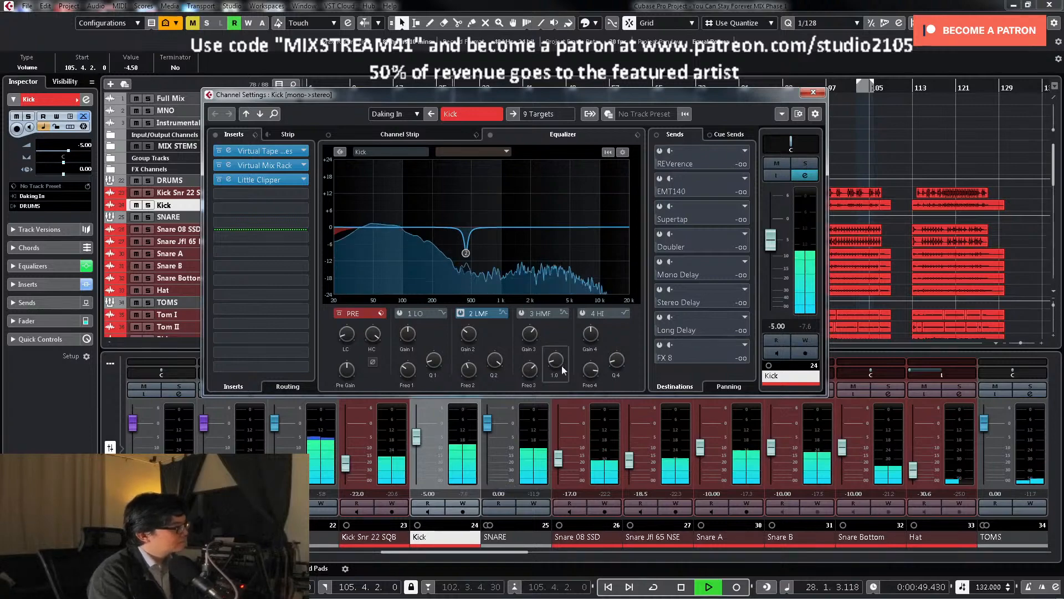
key("space")
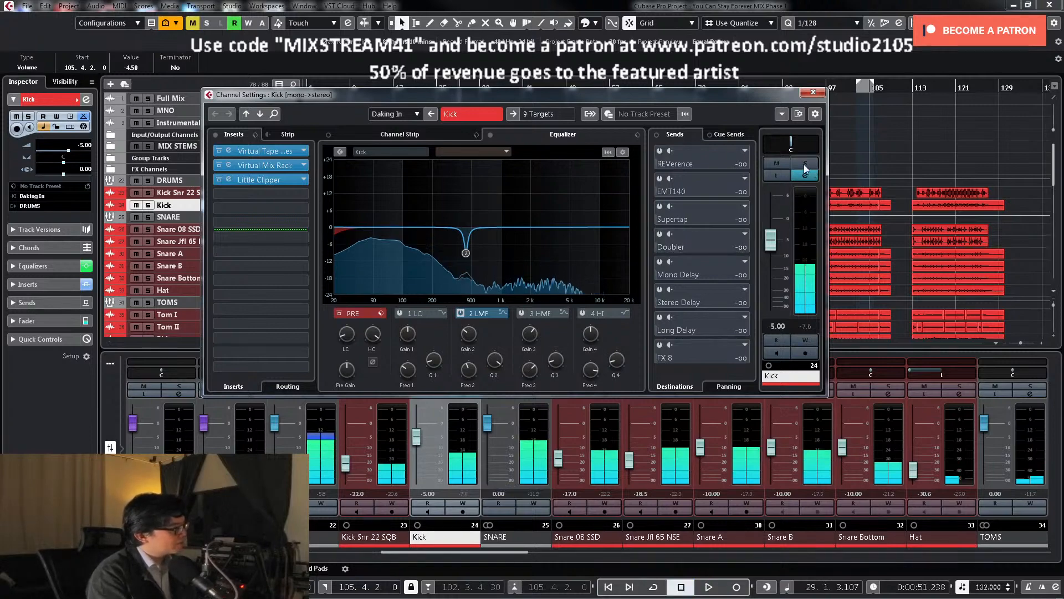
left_click(805, 163)
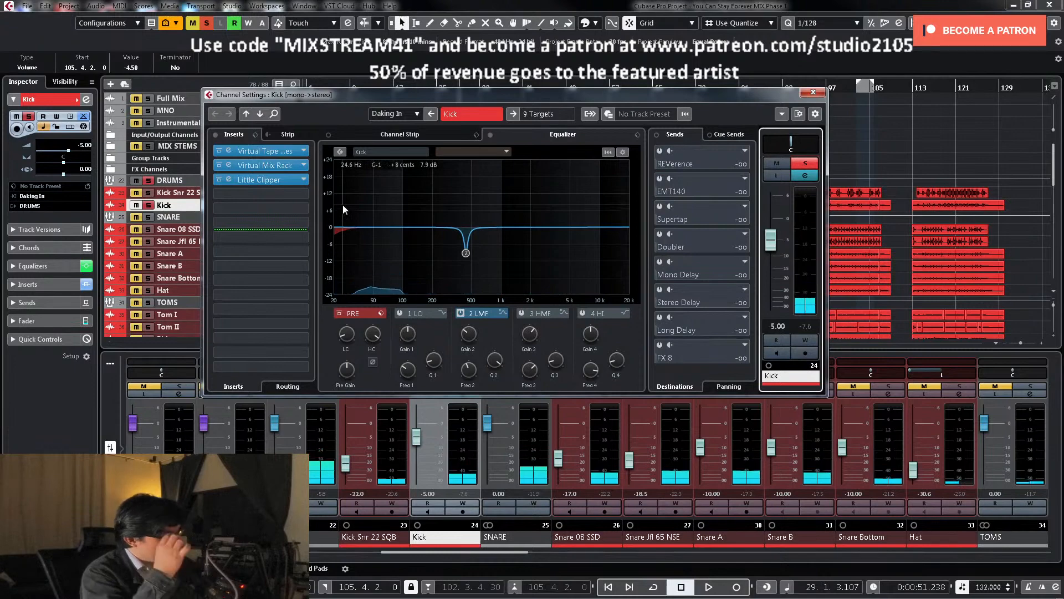
left_click(266, 165)
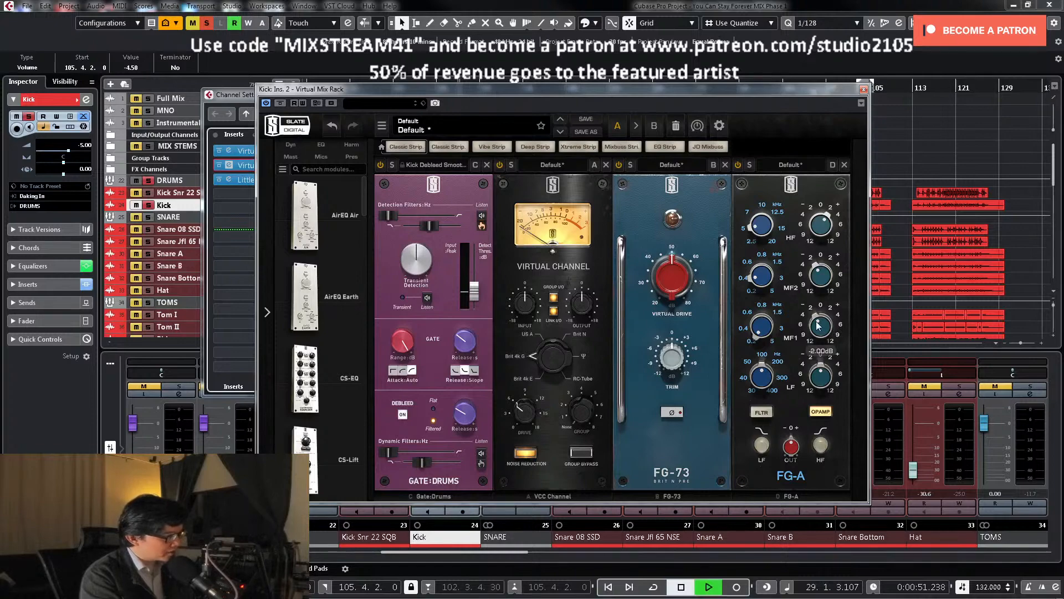
left_click(863, 90)
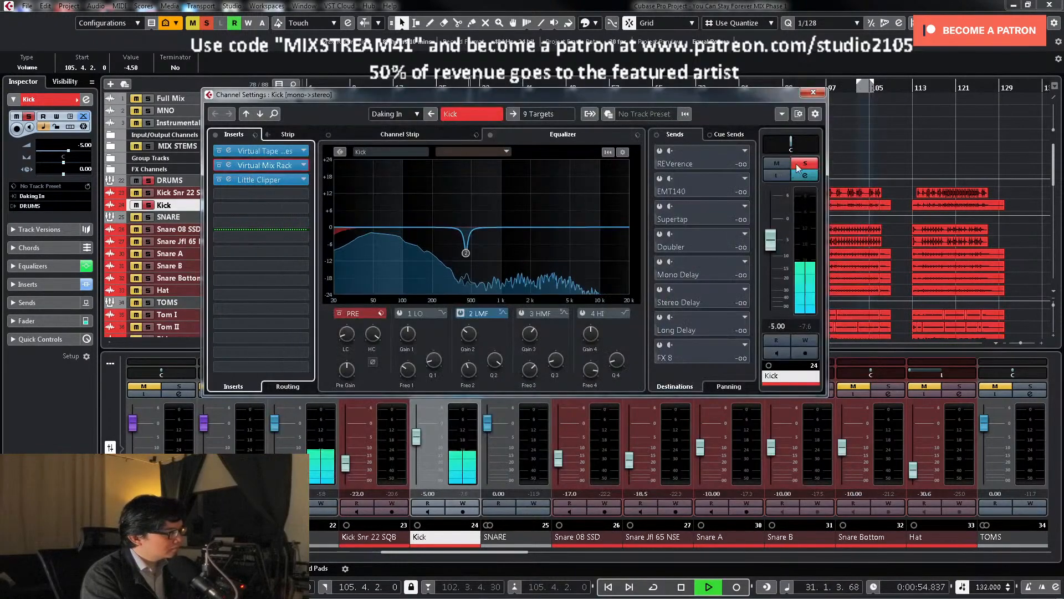
left_click(811, 91)
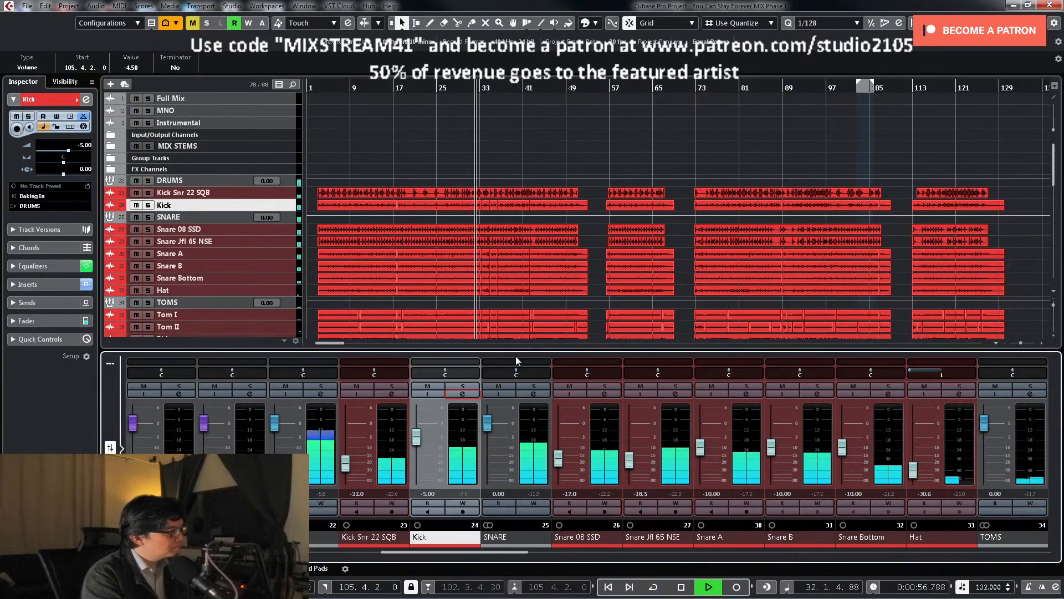
Step: Solo Kick Snr 22 SQB, bring up its channel settings and play it back alone
key("space")
left_click(392, 386)
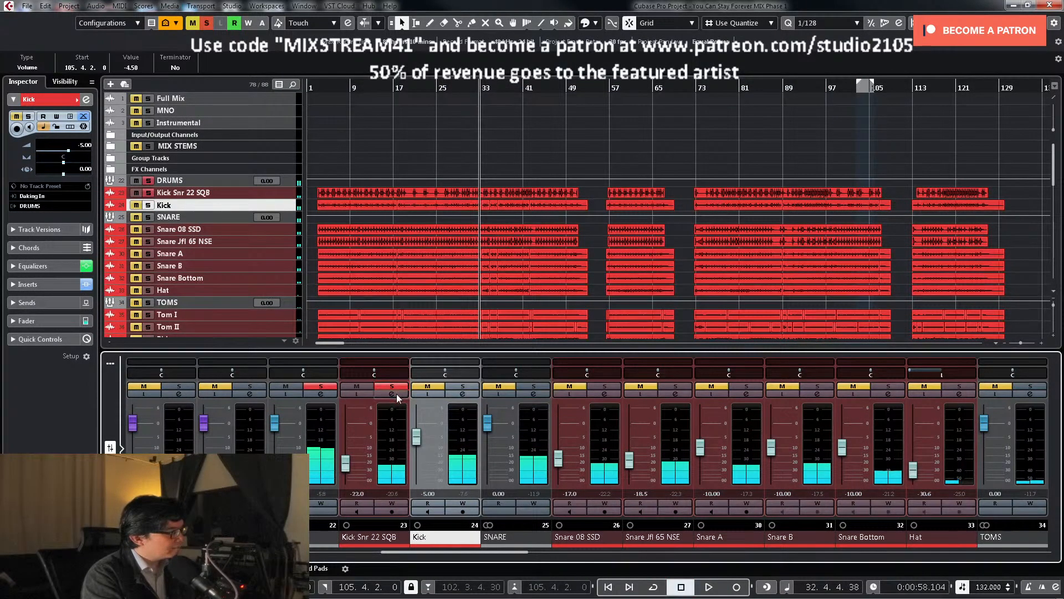
left_click(392, 394)
key("space")
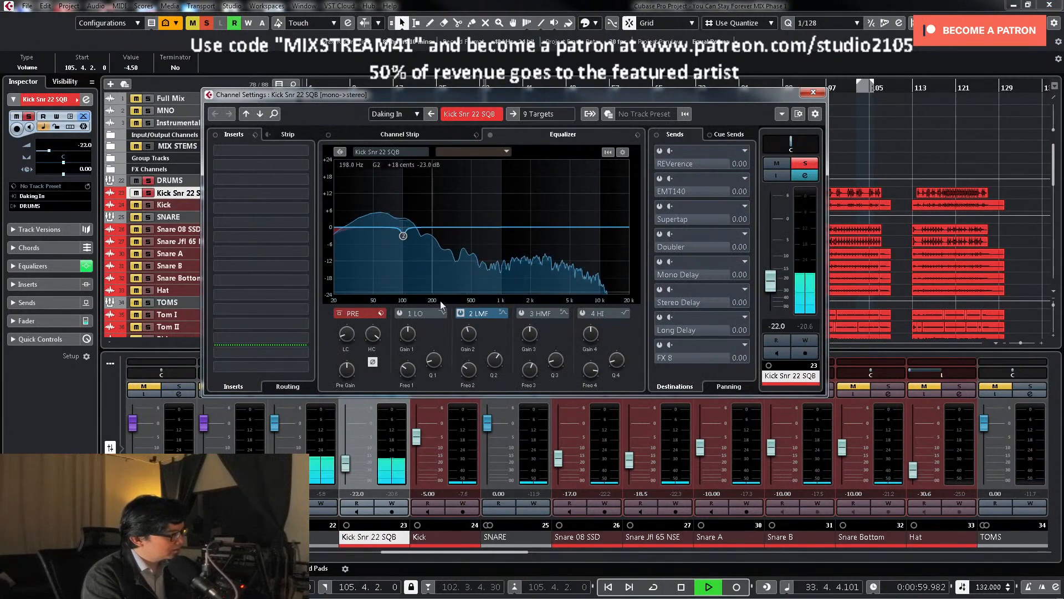
Step: Test a narrow boost around 100 Hz on the 3 HMF band of Kick Snr 22 SQB and switch that band off
left_click(521, 313)
left_click_drag(530, 227, 403, 190)
key("space")
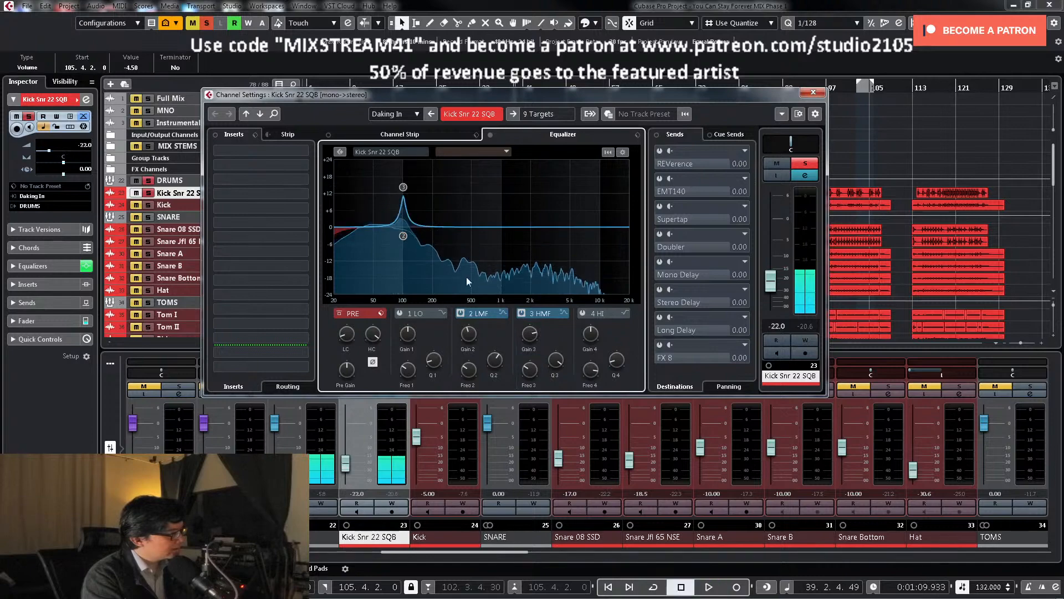
left_click(522, 314)
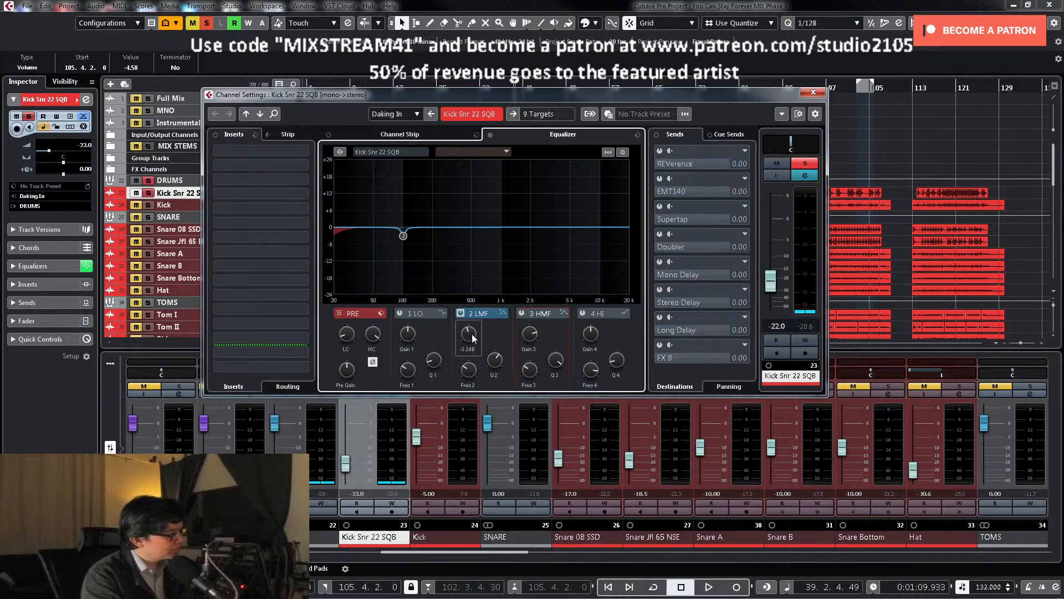
Step: Deepen and widen the 2 LMF cut around 100 Hz on Kick Snr 22 SQB, and check the result in the full mix
scroll(469, 334, "down", 2)
key("space")
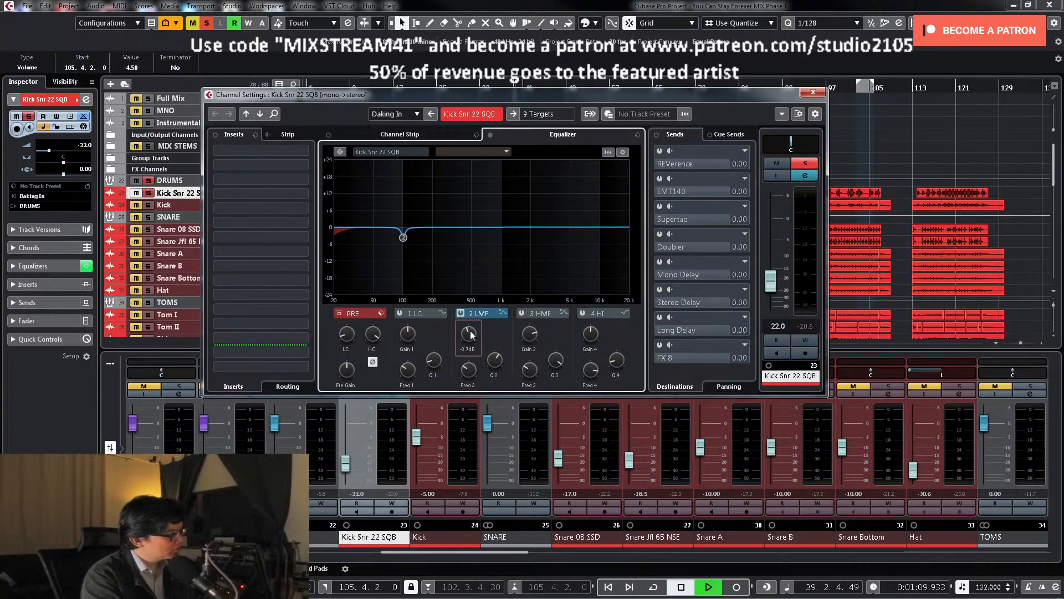
left_click_drag(496, 361, 496, 371)
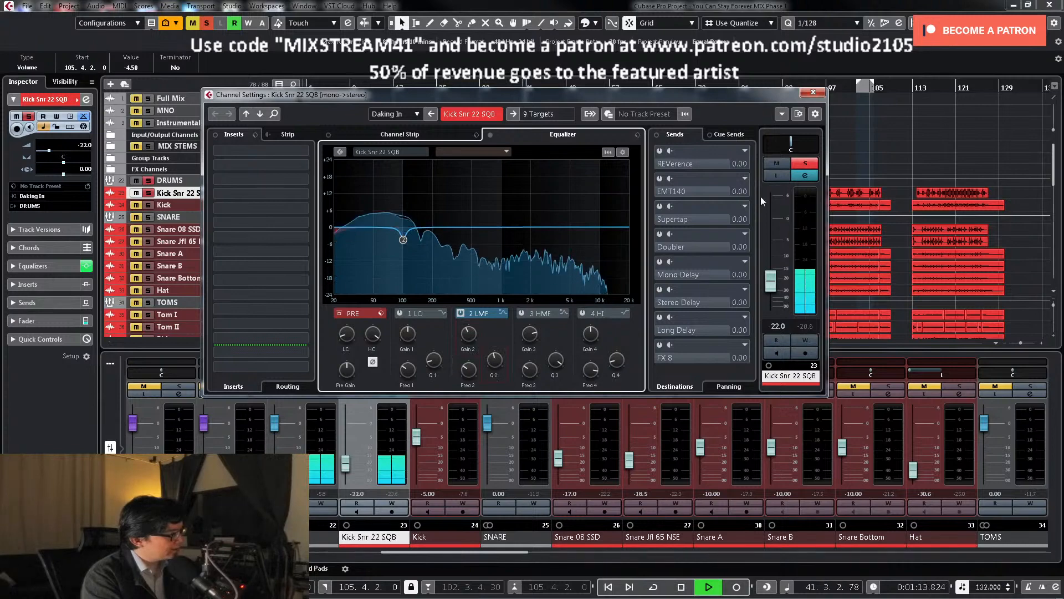
left_click(805, 163)
left_click(813, 93)
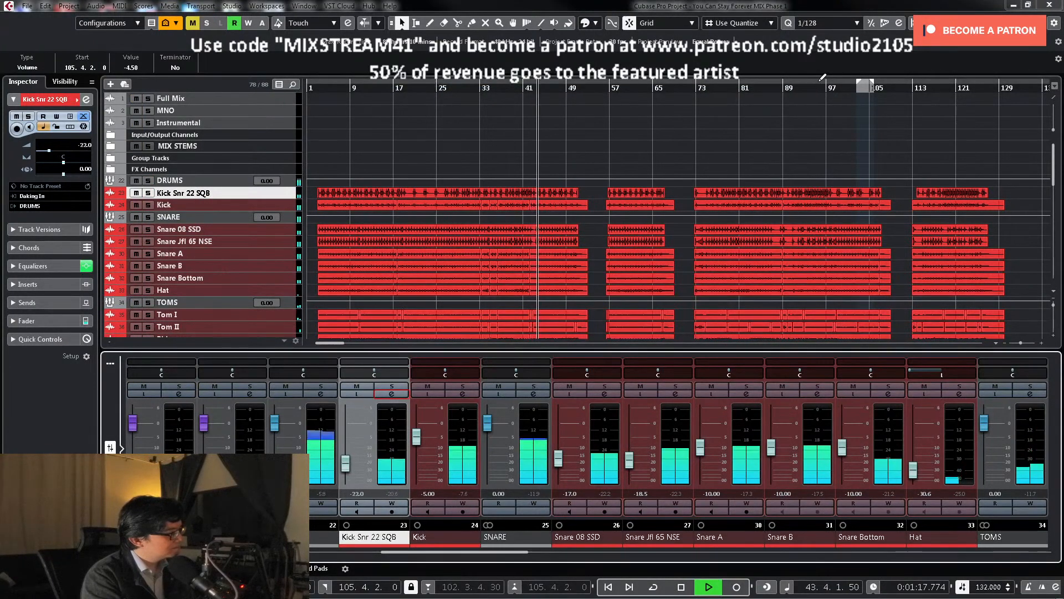
key("space")
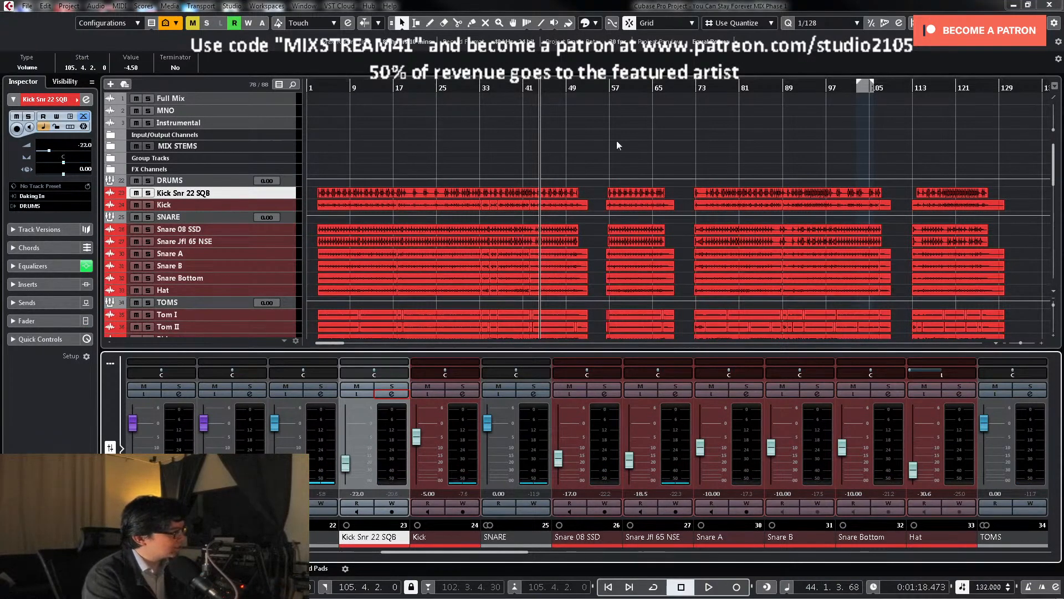
Step: Insert the Plugin Alliance SPL IRON compressor after Virtual Mix Rack on the STEREO bus channel
scroll(617, 145, "down", 10)
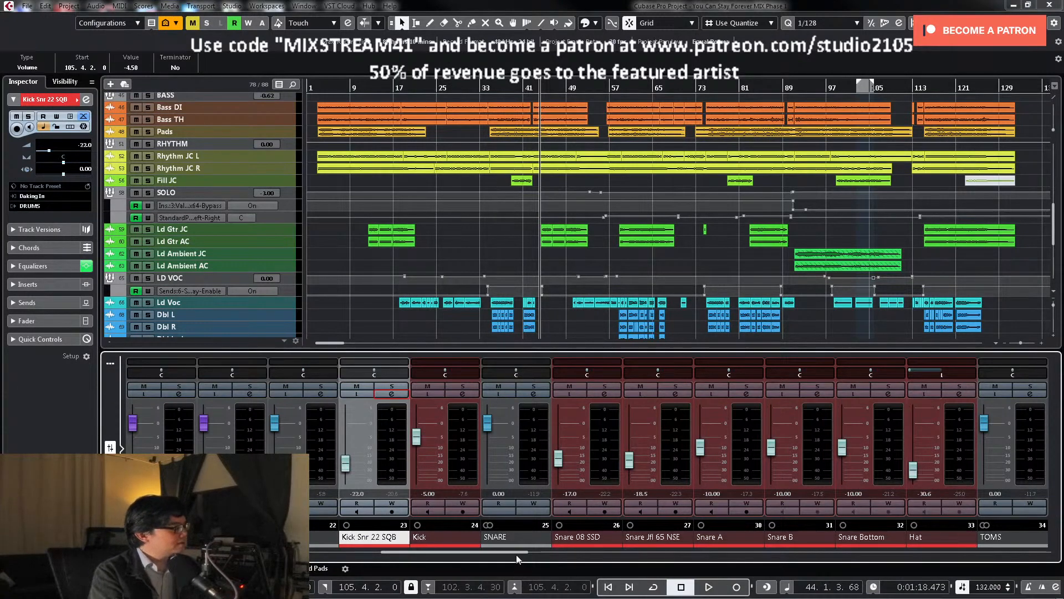
left_click_drag(510, 553, 308, 561)
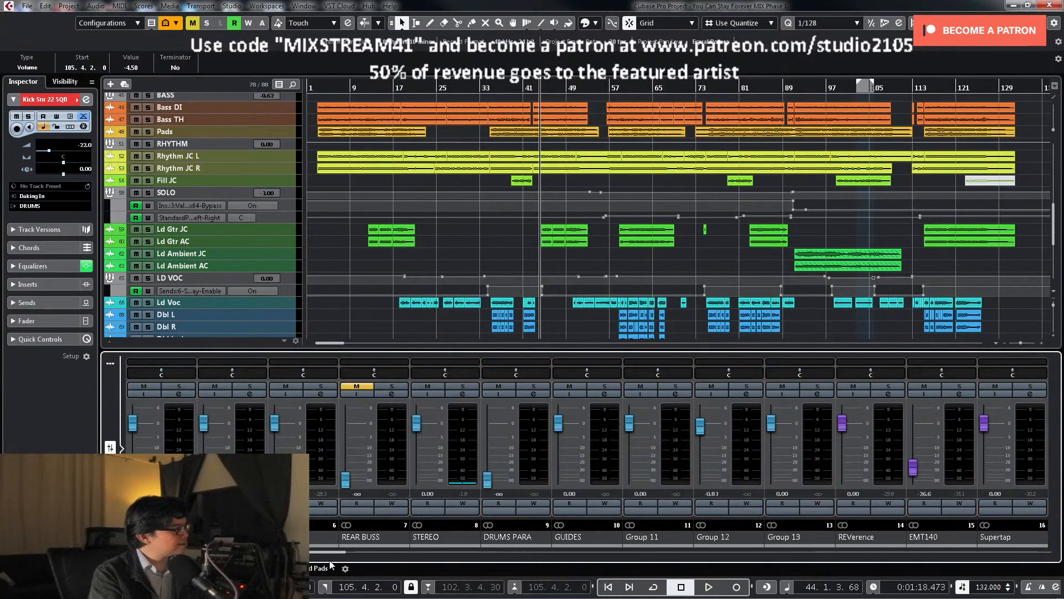
left_click(461, 395)
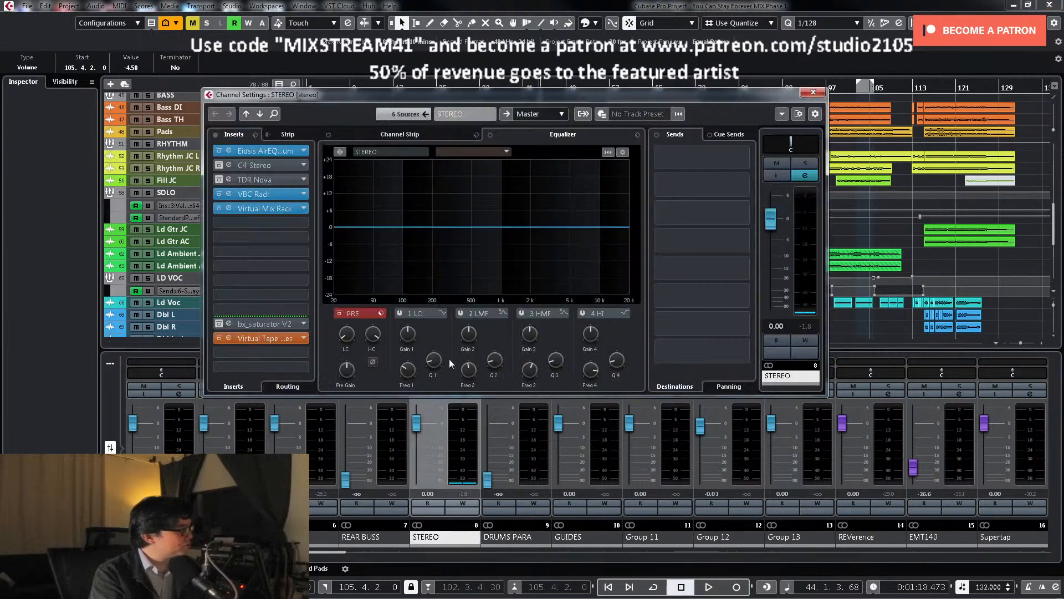
left_click(305, 224)
scroll(301, 377, "down", 5)
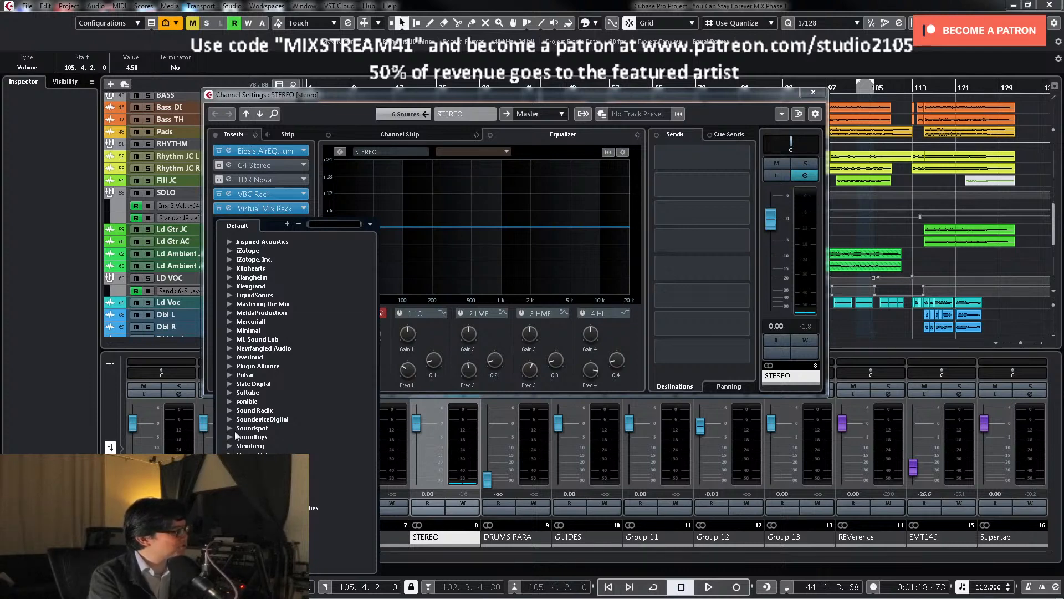
left_click(230, 366)
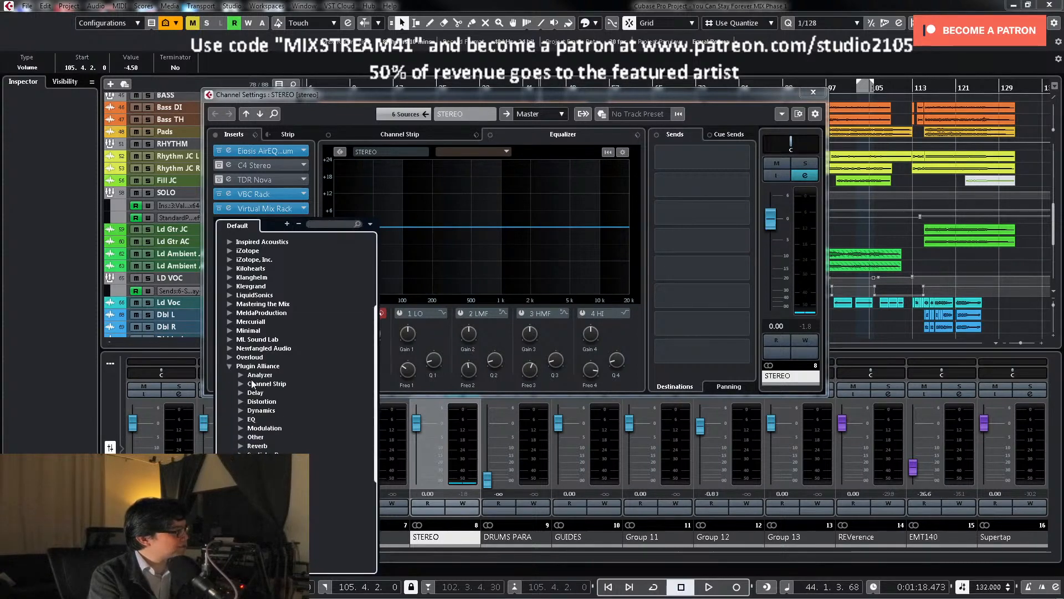
left_click(240, 410)
scroll(300, 447, "down", 15)
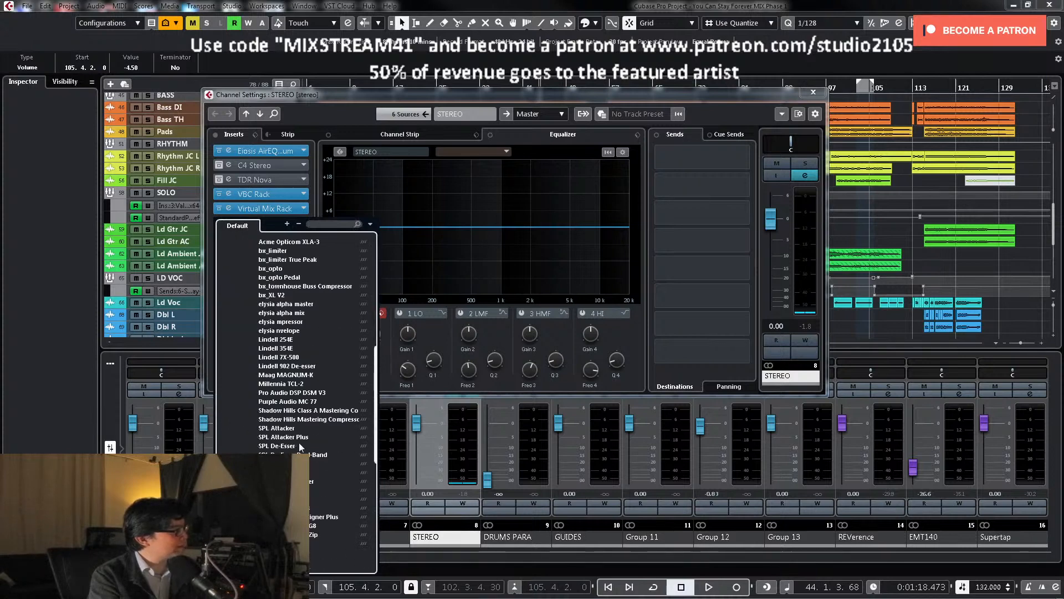
double_click(280, 357)
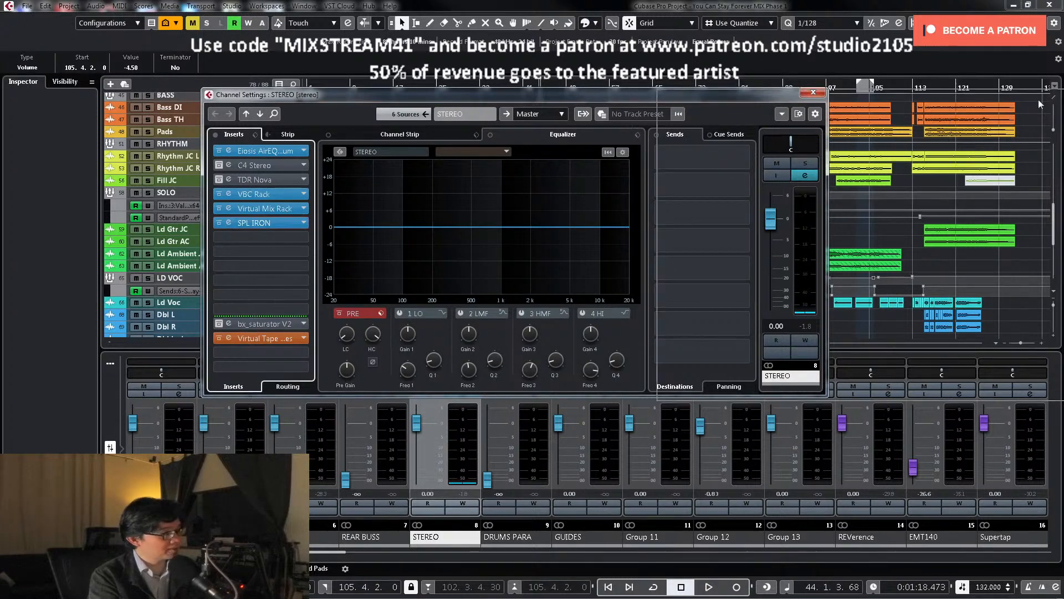
Step: Load the "29 MR_Mix Bus" preset in SPL IRON and turn off its parameter link
left_click_drag(585, 96, 677, 78)
left_click(355, 205)
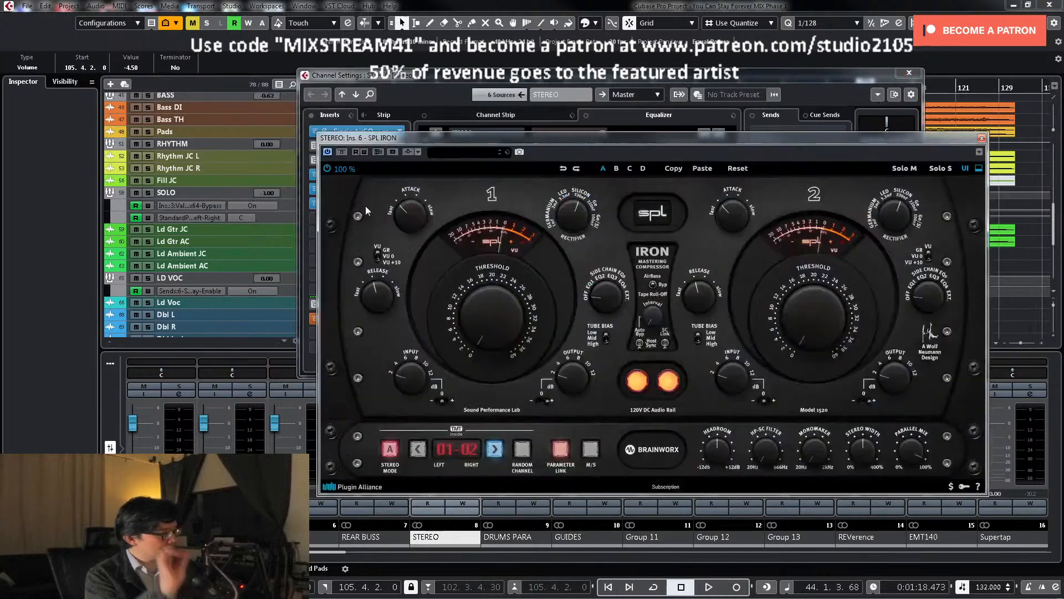
left_click(455, 154)
scroll(487, 329, "down", 5)
left_click(491, 318)
double_click(490, 319)
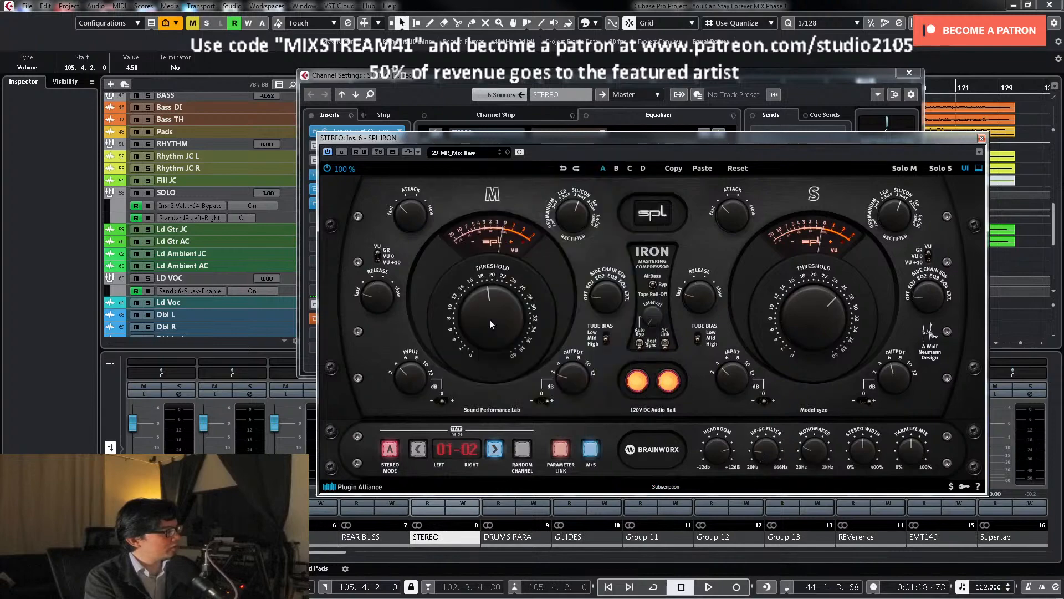
left_click(562, 449)
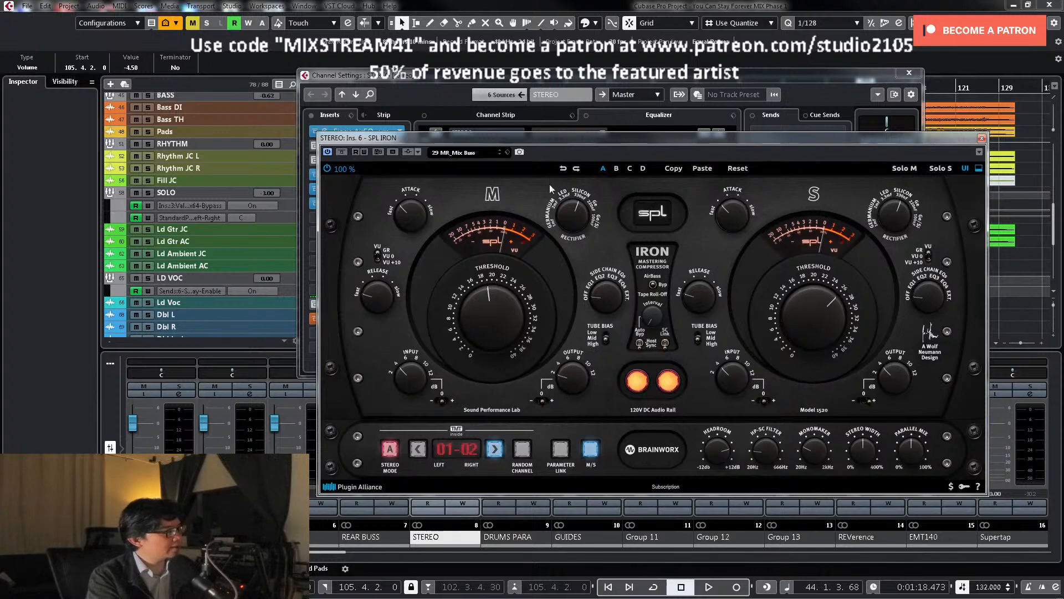
Step: Play the beginning of the song to check SPL IRON's mid and side metering on the stereo bus, and stop playback
key("space")
left_click_drag(516, 78, 556, 86)
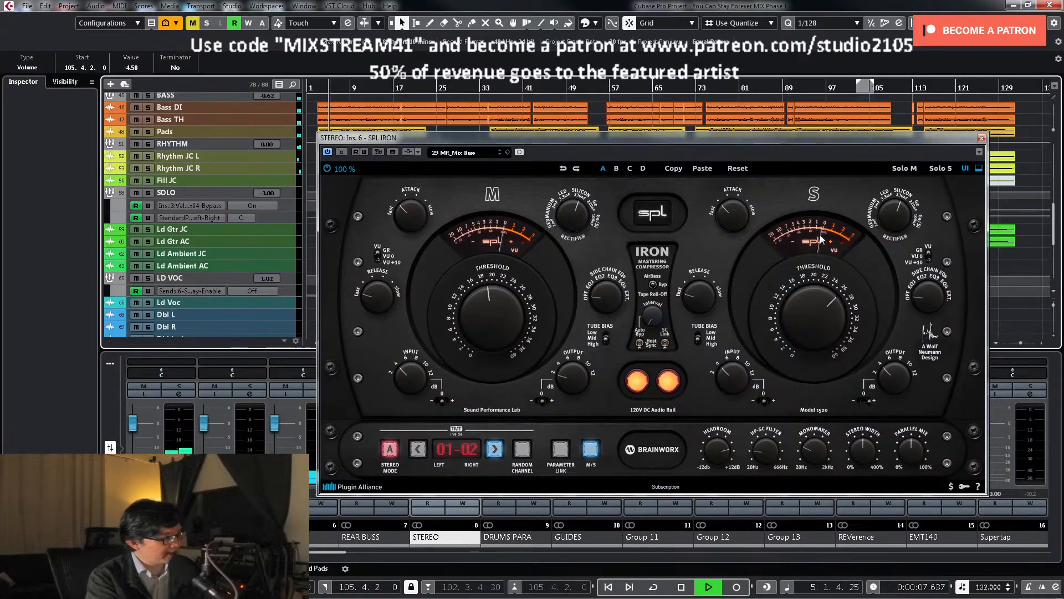
key("space")
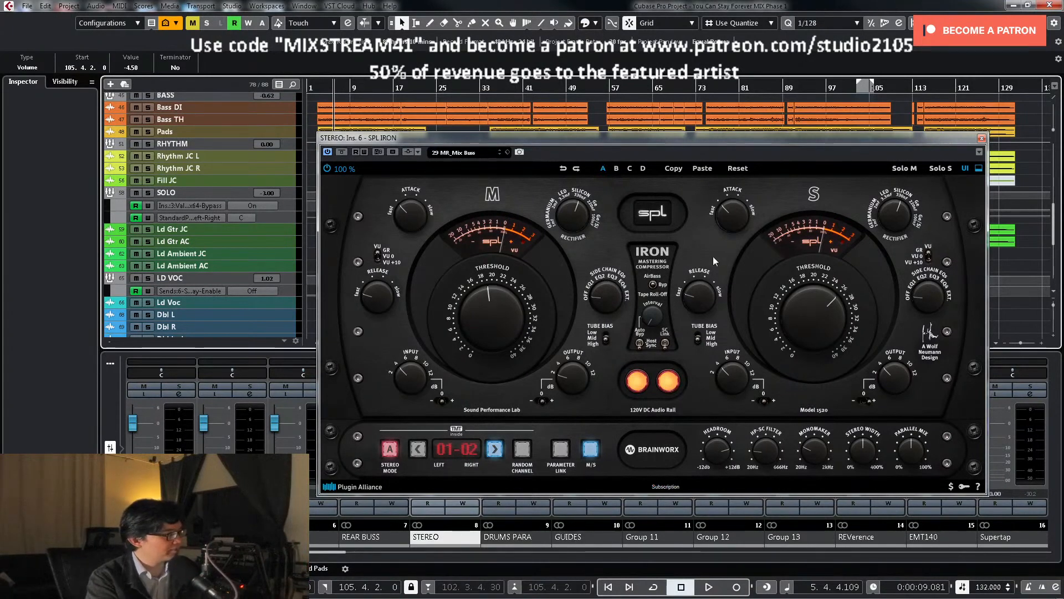
Step: Insert the UAD API 560 equalizer after SPL IRON on the STEREO channel while the song plays
key("space")
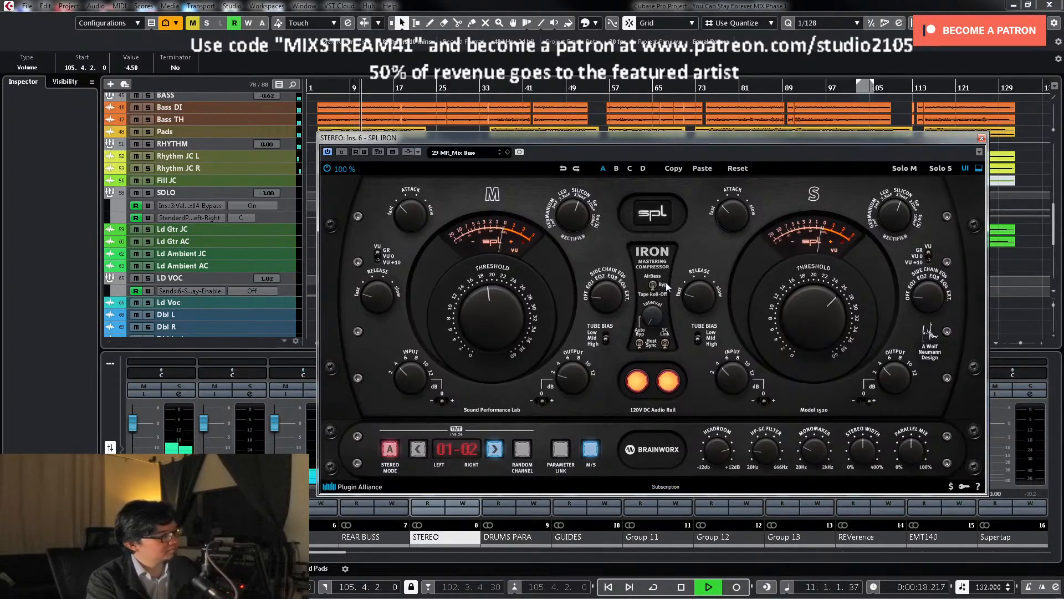
left_click(982, 138)
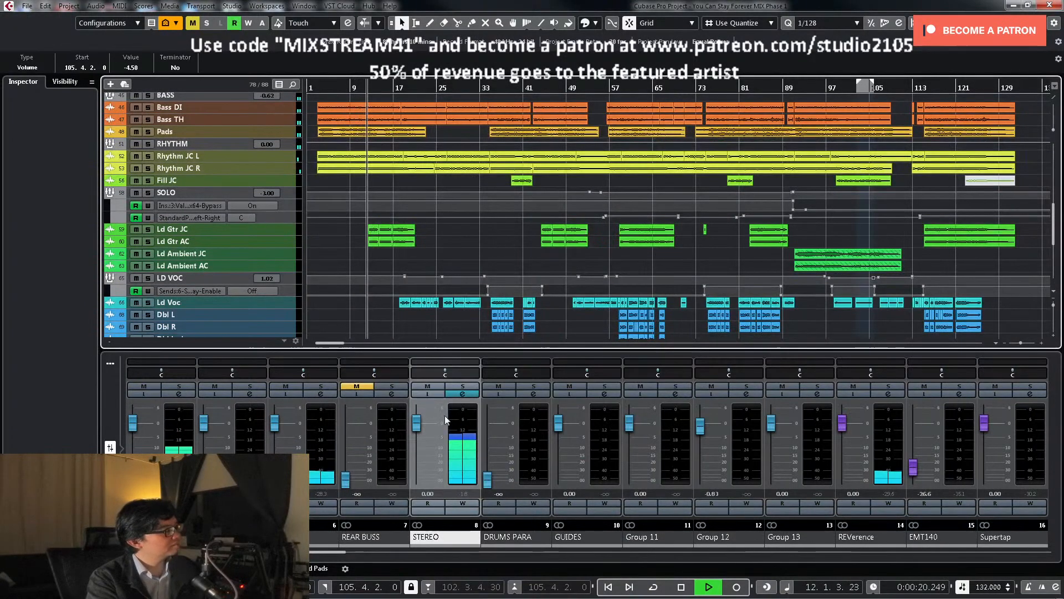
left_click(462, 394)
left_click(462, 394)
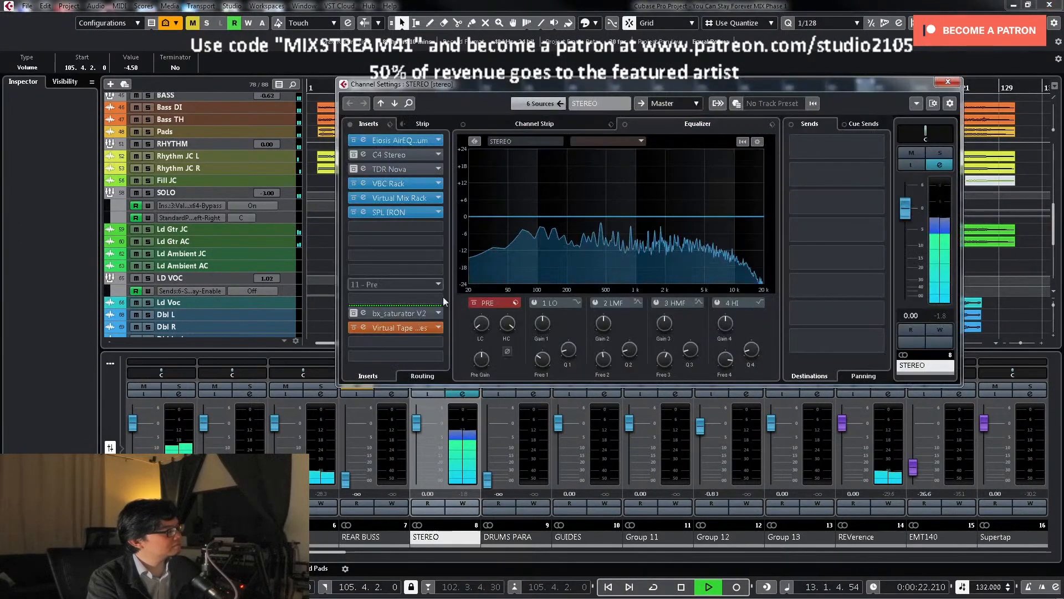
left_click(440, 226)
scroll(436, 332, "down", 10)
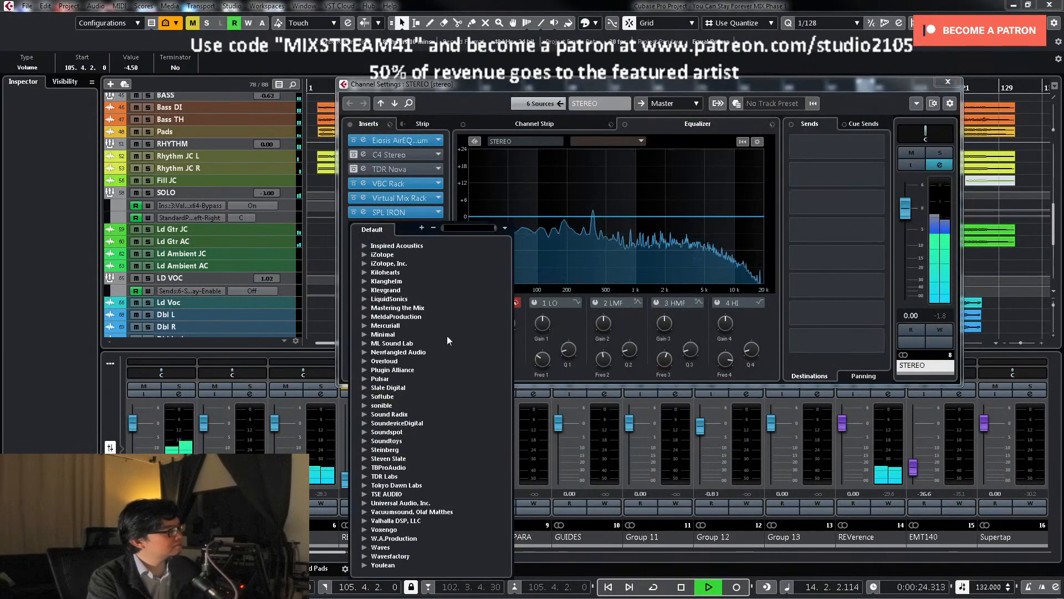
left_click(364, 503)
left_click(375, 511)
scroll(438, 505, "down", 8)
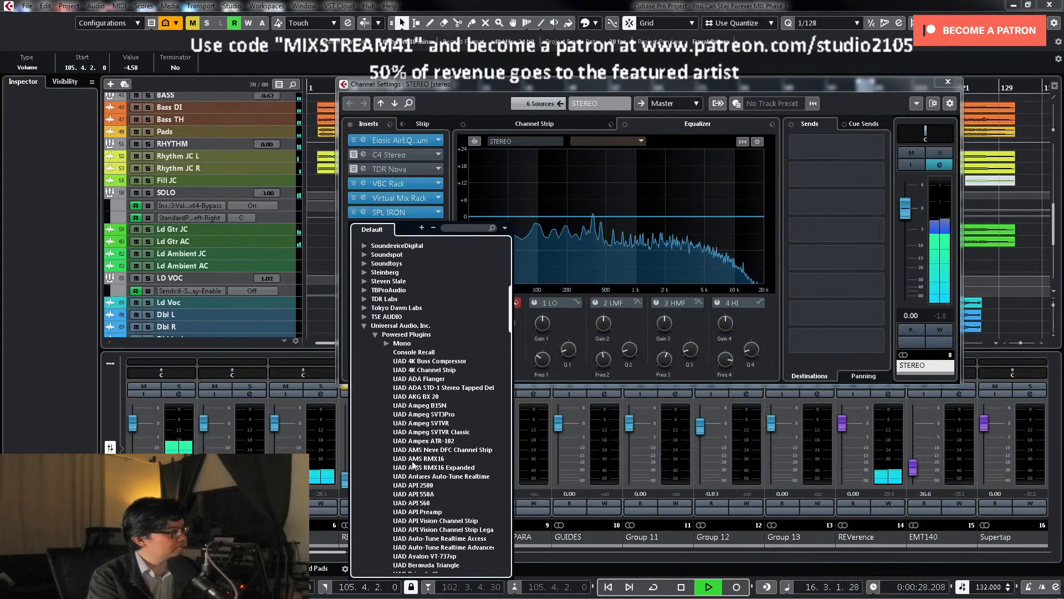
left_click(438, 504)
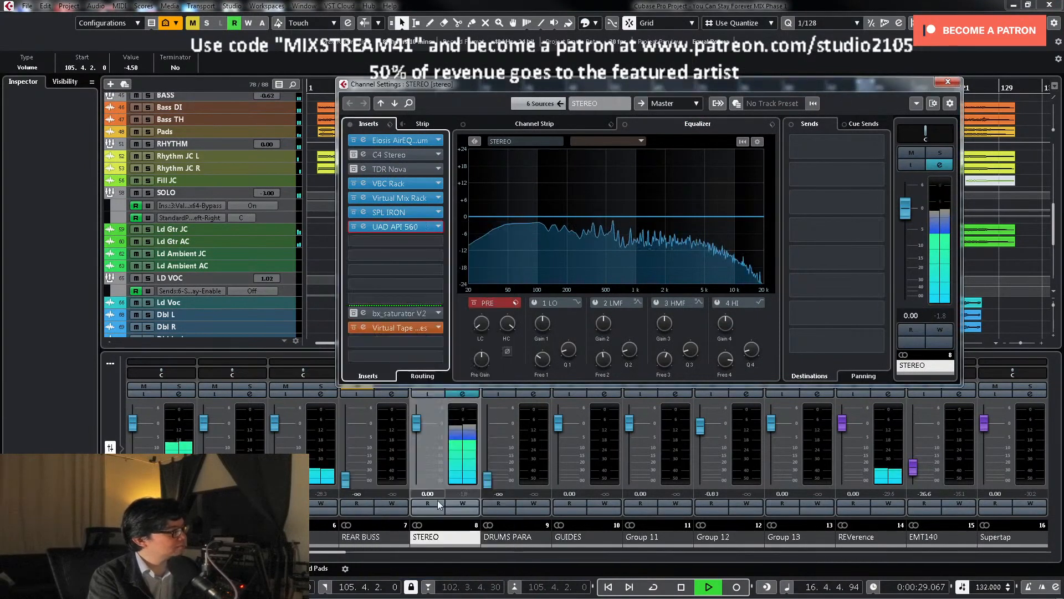
Step: Open UAD API 560 and audition the mix through its default settings, and close the plugin and channel windows
key("space")
left_click(401, 225)
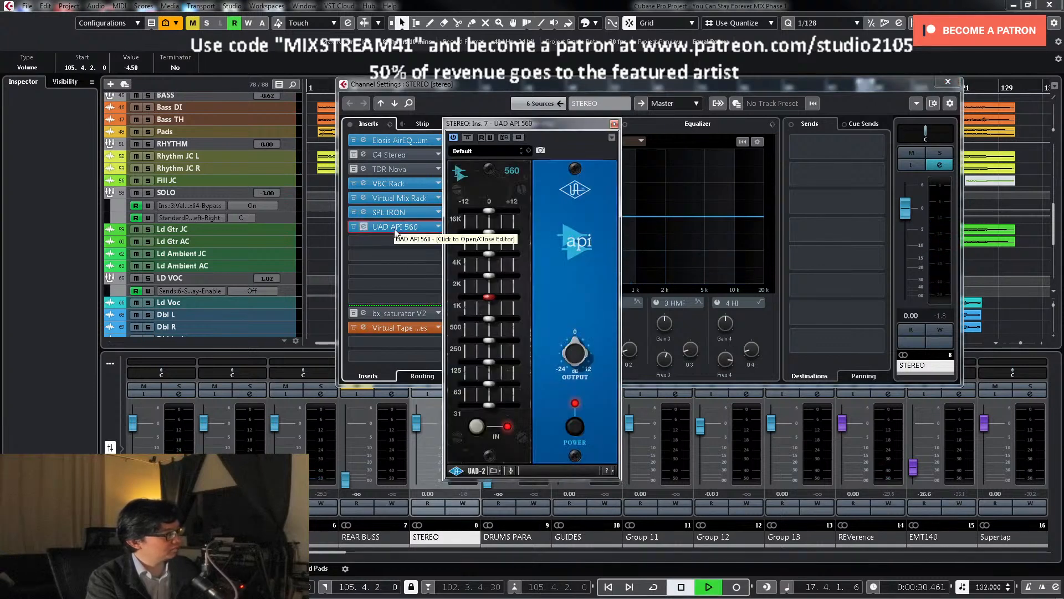
key("space")
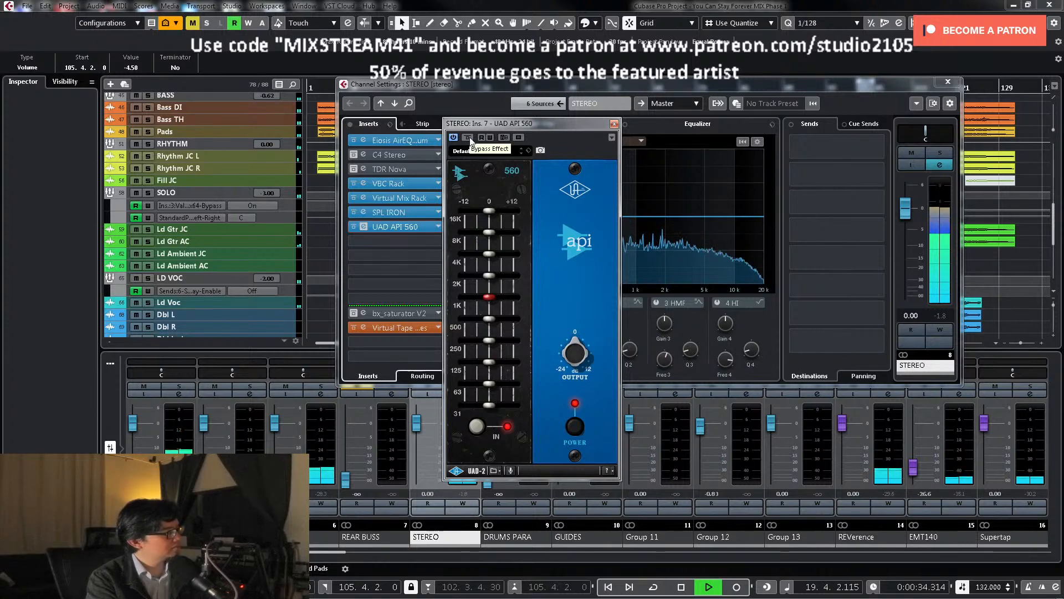
key("space")
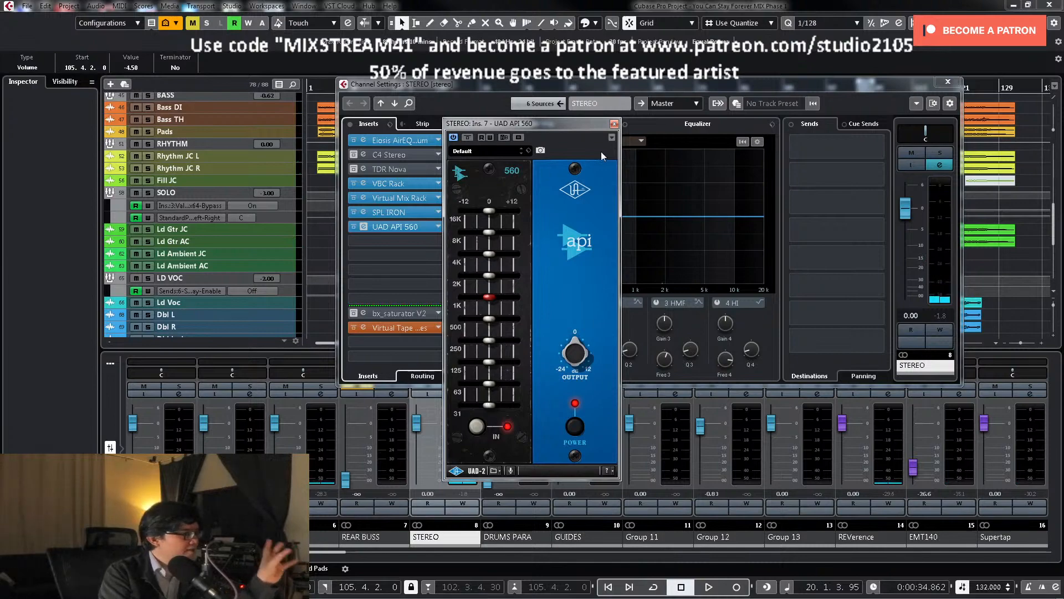
left_click(614, 123)
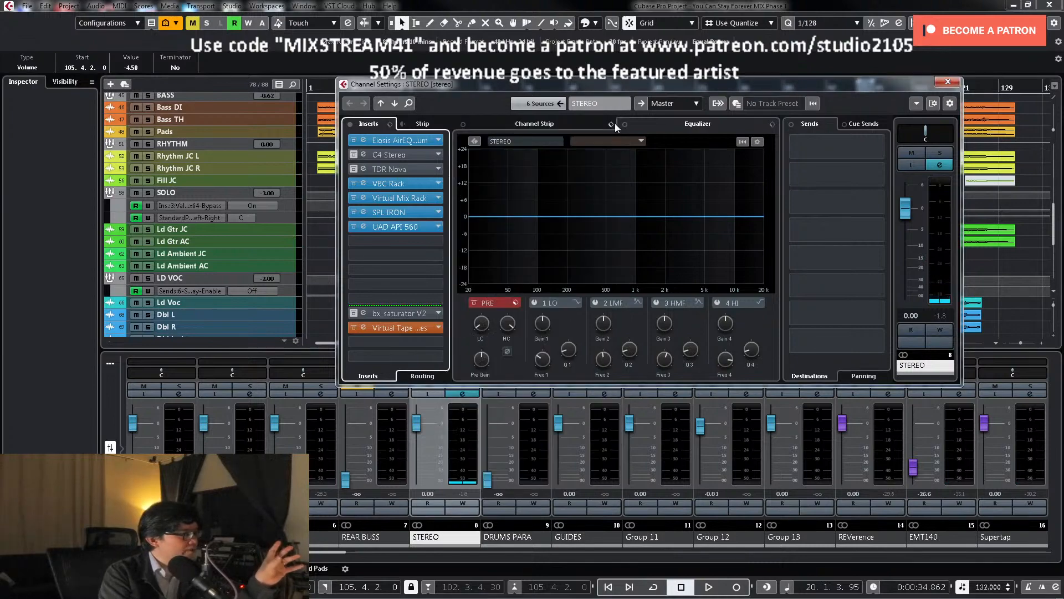
left_click(949, 82)
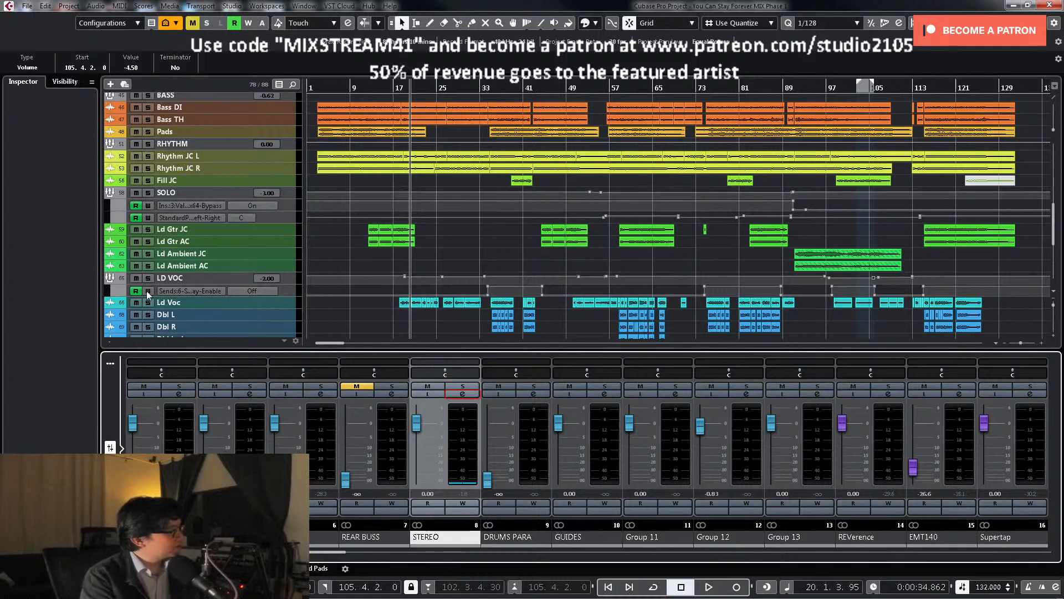
Step: Collapse the send enable automation lane under LD VOC and the insert bypass lane under SOLO
left_click(116, 290)
left_click(116, 205)
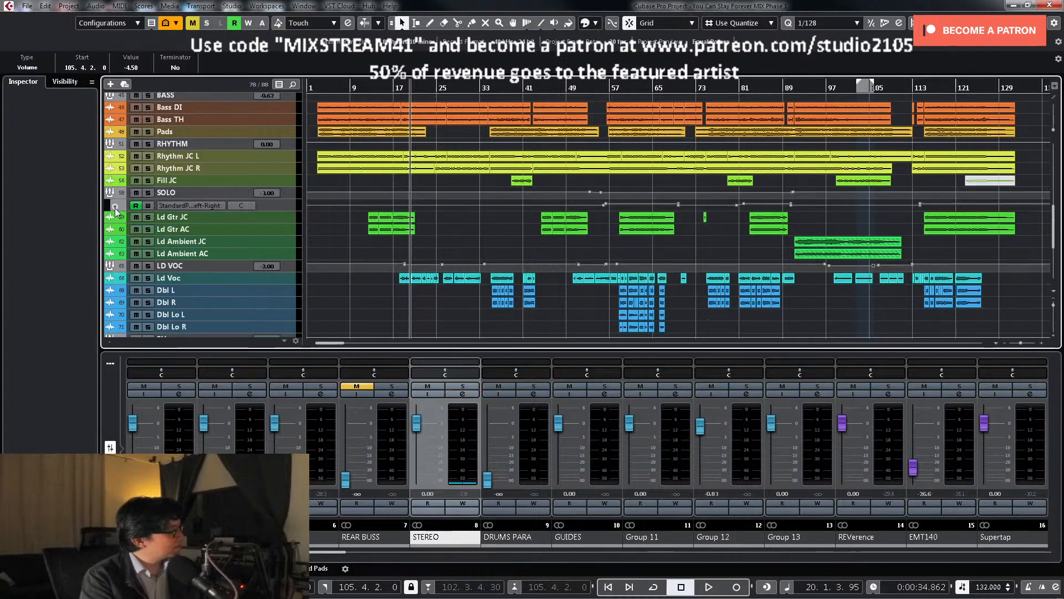
scroll(505, 238, "up", 10)
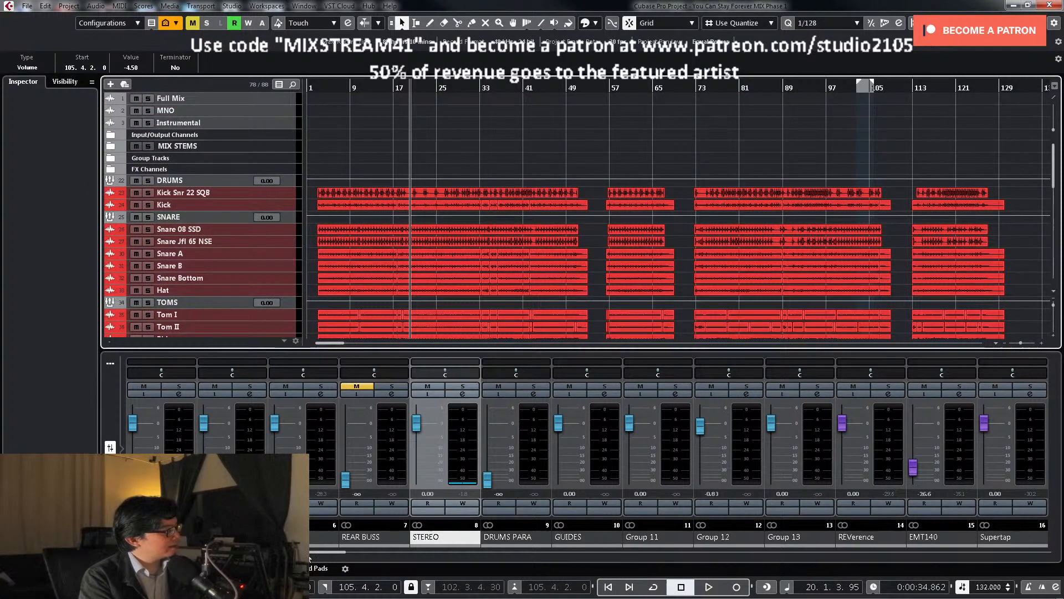
scroll(582, 444, "left", 2)
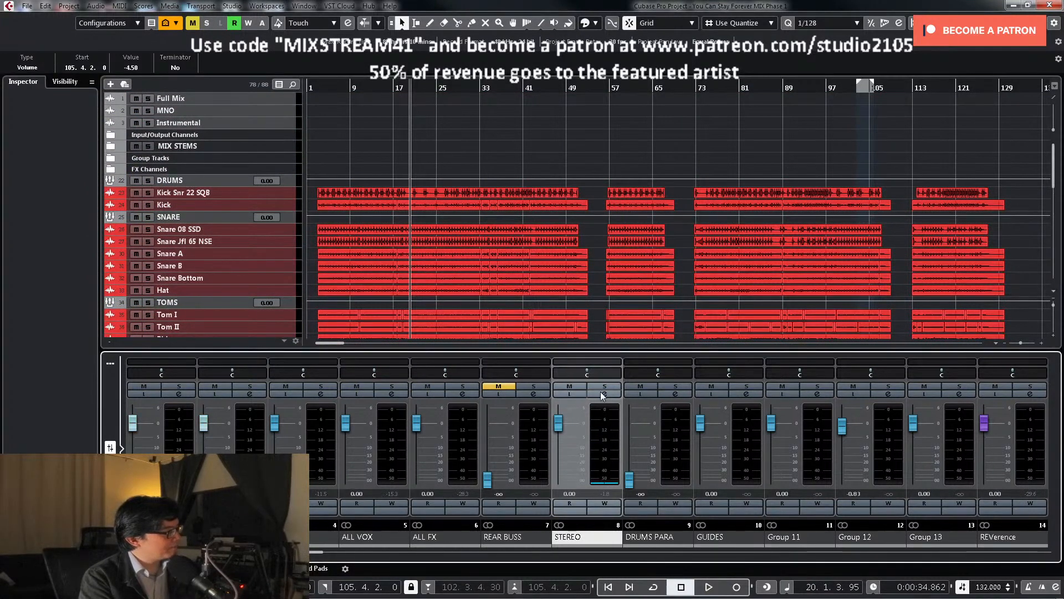
Step: Place the project cursor just before bar 33, near the end of the lead vocal phrase that precedes the doubles
left_click(439, 87)
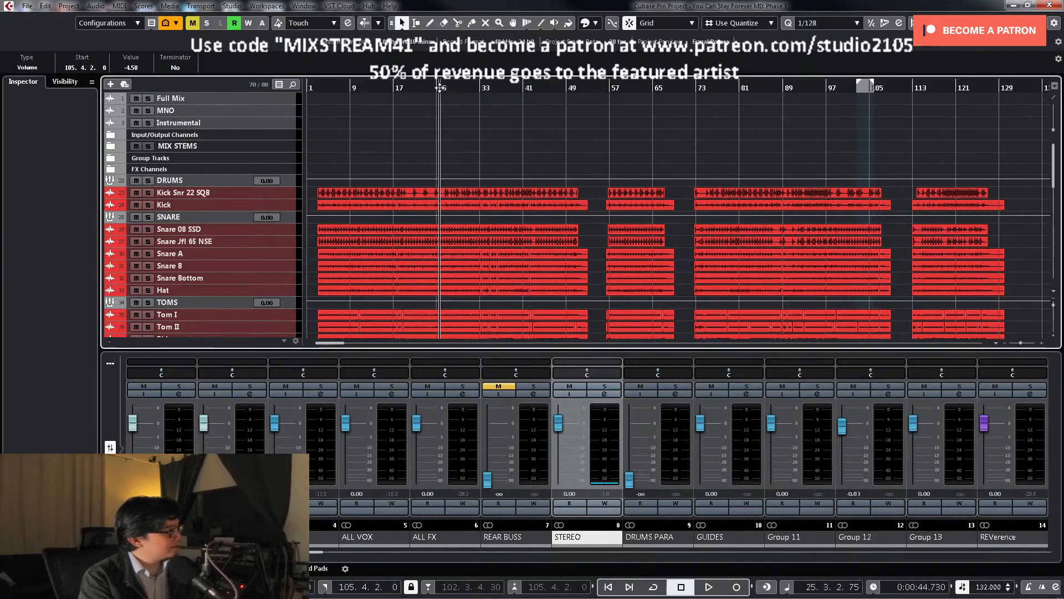
key("h")
key("h")
key("h")
key("h")
key("h")
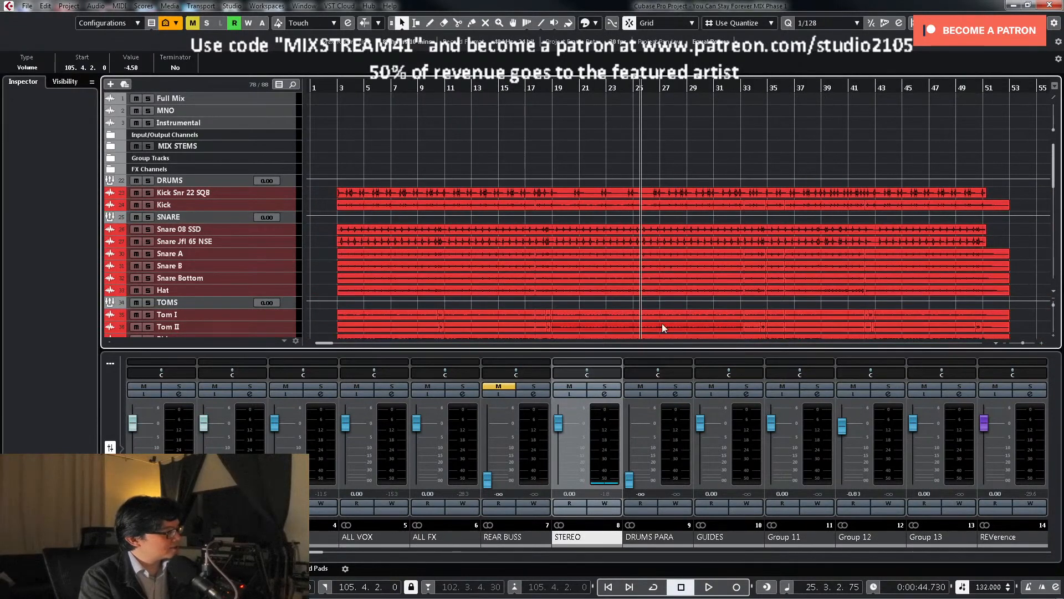
scroll(670, 245, "down", 10)
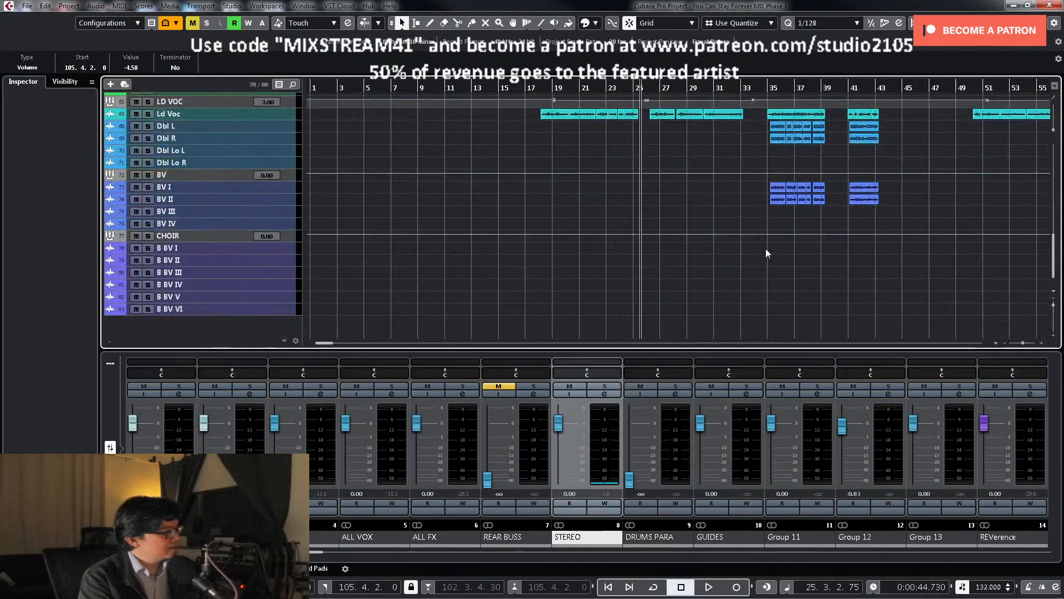
scroll(766, 248, "up", 4)
left_click(741, 87)
key("h")
key("h")
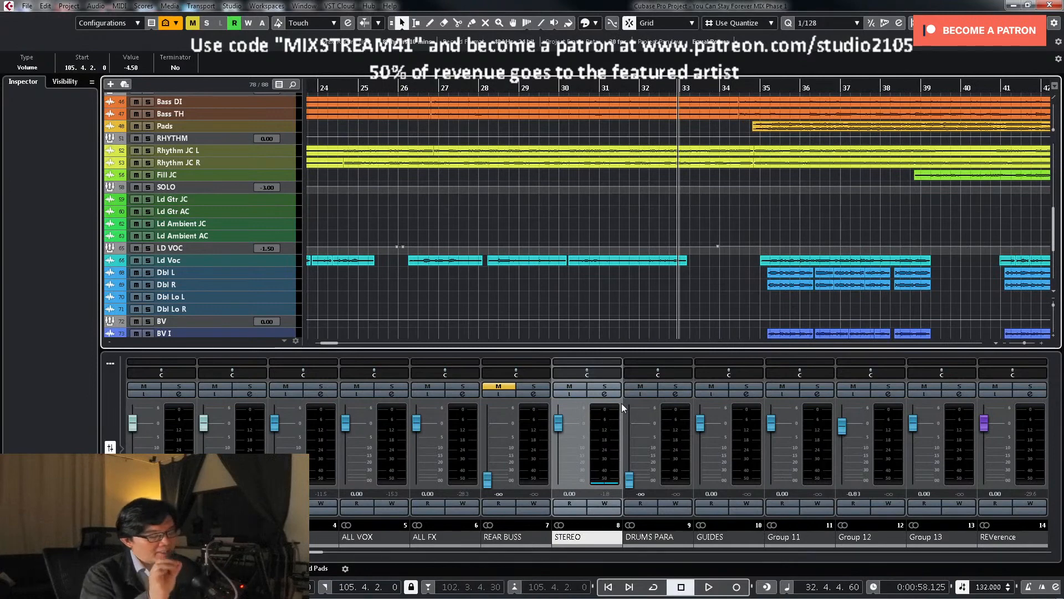
Step: Set the left locator at bar 31 and move the project cursor to it
scroll(771, 294, "up", 4)
key("KP_Subtract")
key("KP_Subtract")
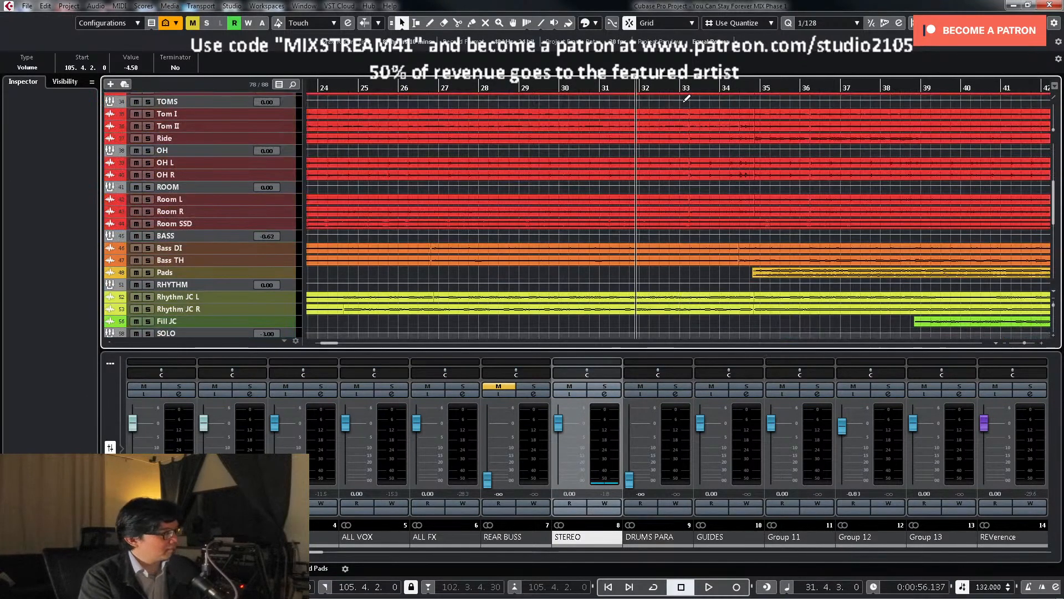
key("ctrl+KP_1")
key("KP_1")
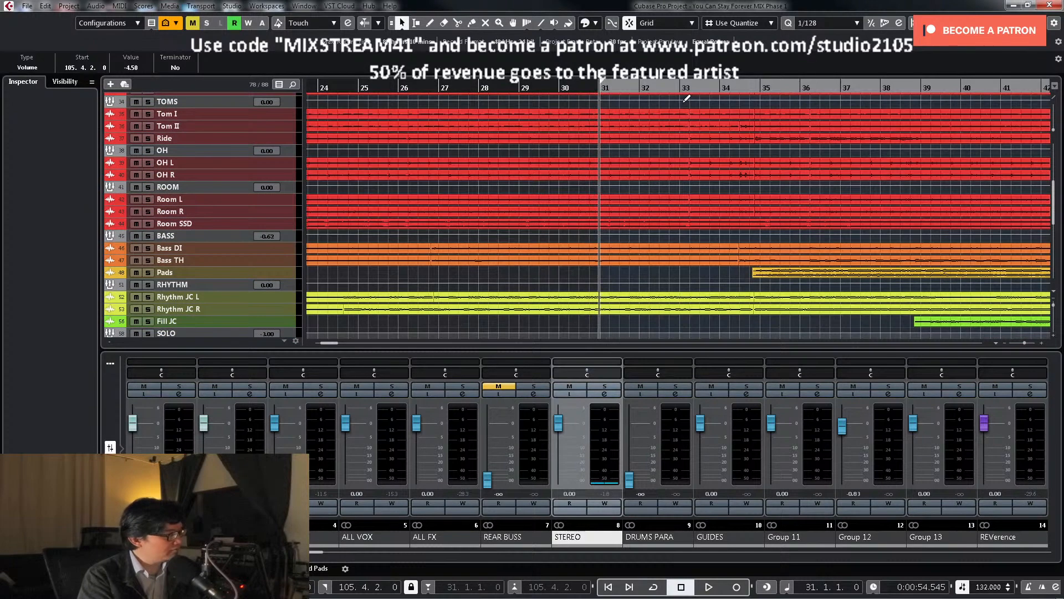
Step: Record STEREO volume automation from bar 31, riding the fader up to about 1.16 dB, and disable automation writing
left_click(605, 504)
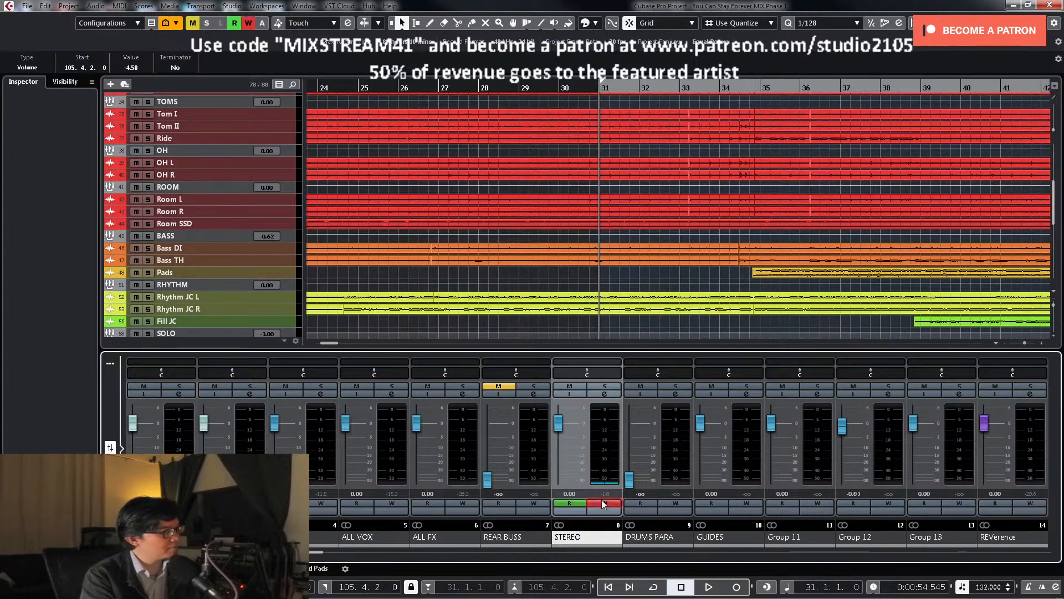
left_click(613, 397)
left_click_drag(734, 83, 663, 134)
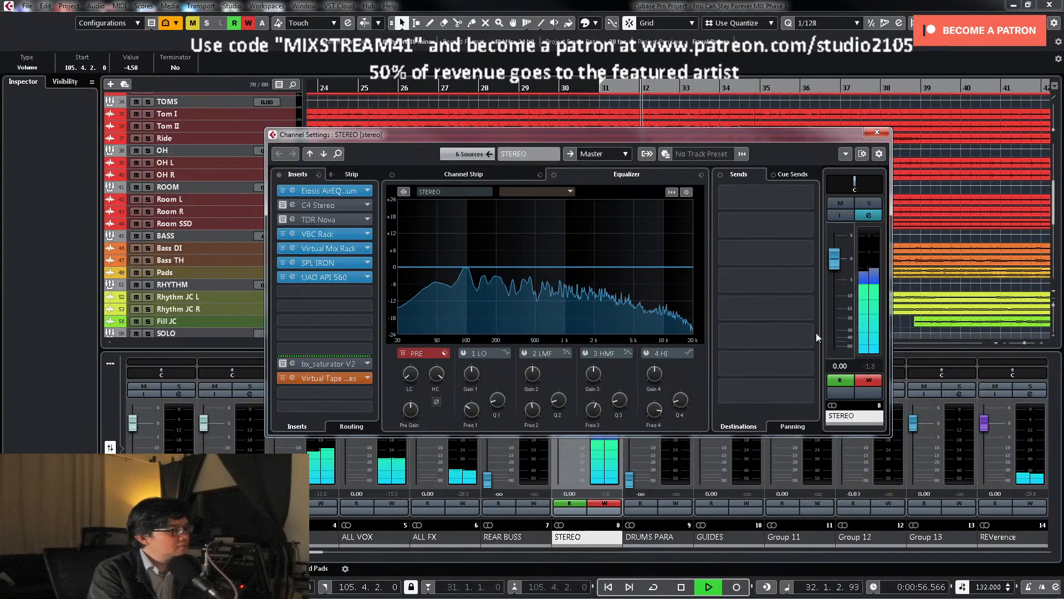
left_click(836, 263)
left_click_drag(837, 265, 837, 263)
left_click(868, 380)
key("space")
left_click(877, 133)
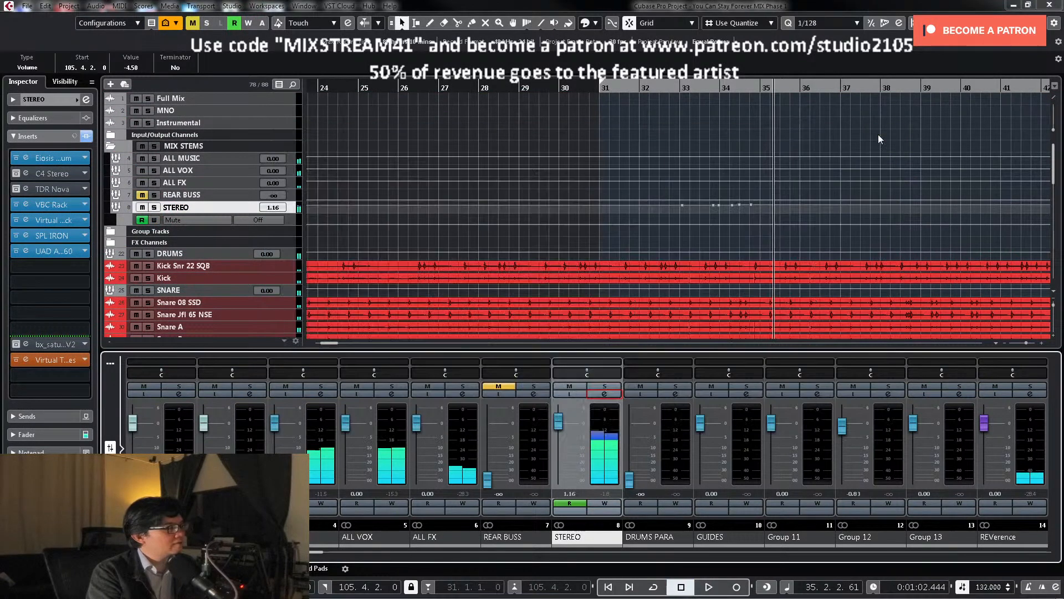
Step: Enlarge the STEREO volume automation, delete the ramp's intermediate points and move its end point to bar 35
left_click(291, 207)
key("z")
left_click_drag(678, 90, 692, 189)
key("Return")
key("g")
key("g")
key("g")
left_click_drag(800, 161, 962, 203)
key("Delete")
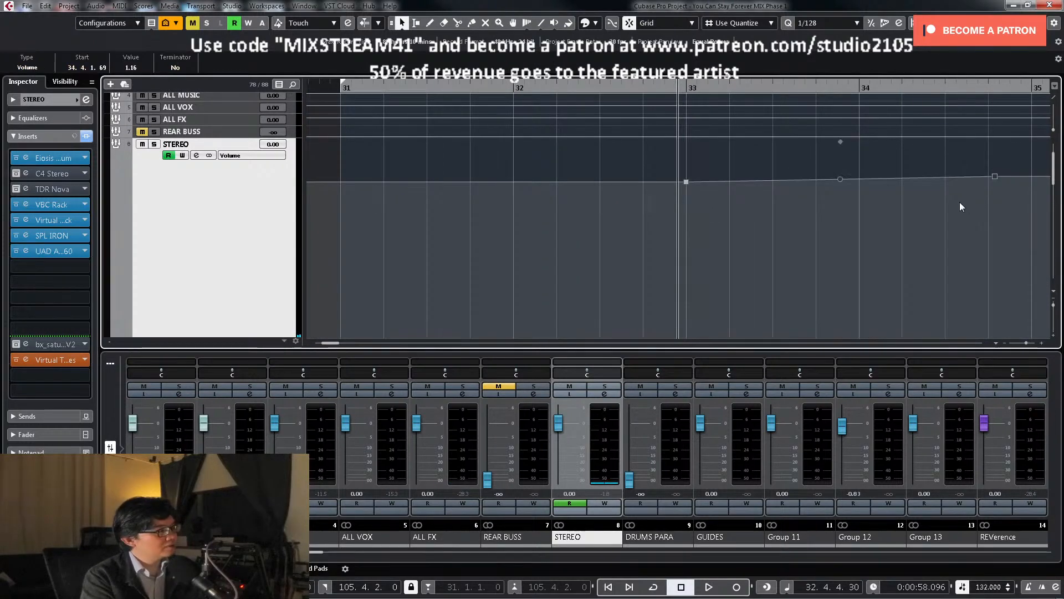
key("g")
left_click_drag(901, 182, 961, 200)
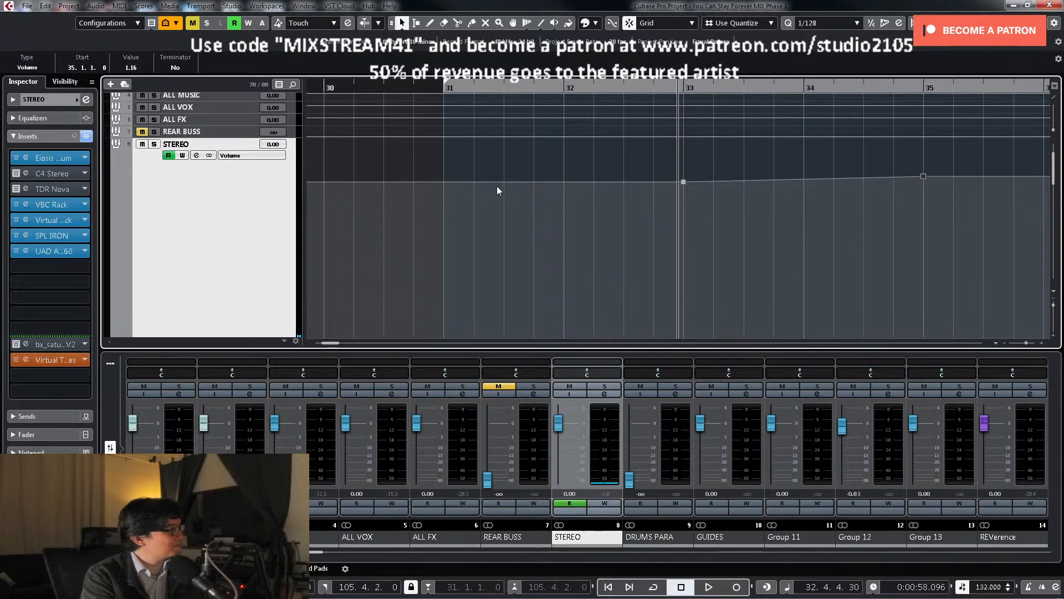
Step: Set the value of the STEREO volume point at bar 35 to 1 dB
left_click(137, 67)
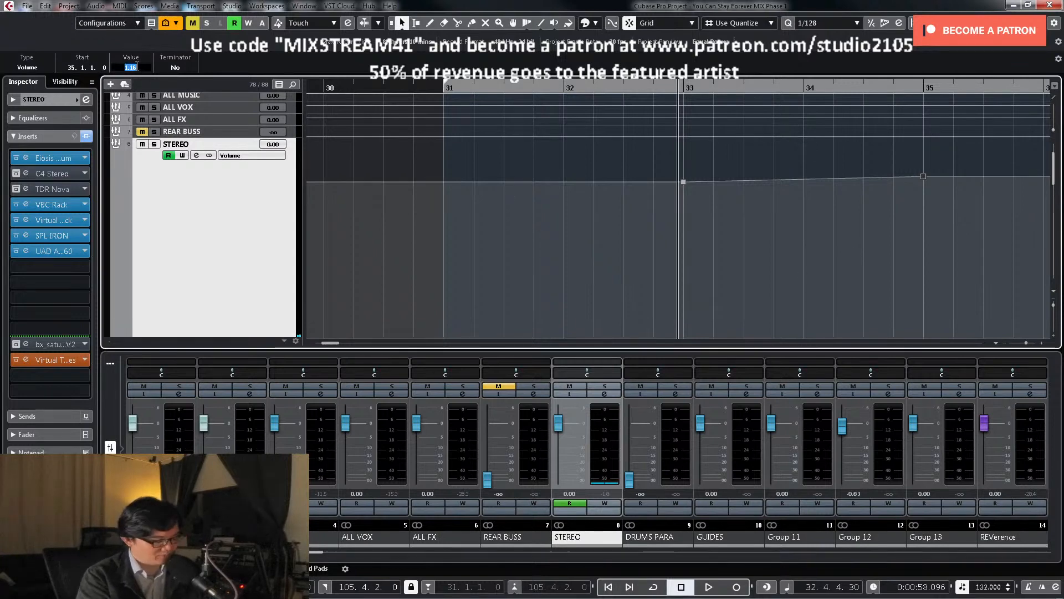
type("1")
key("Return")
Step: Play the song from bar 33 to check the STEREO volume ramp, and stop playback
key("space")
key("g")
key("g")
key("g")
key("g")
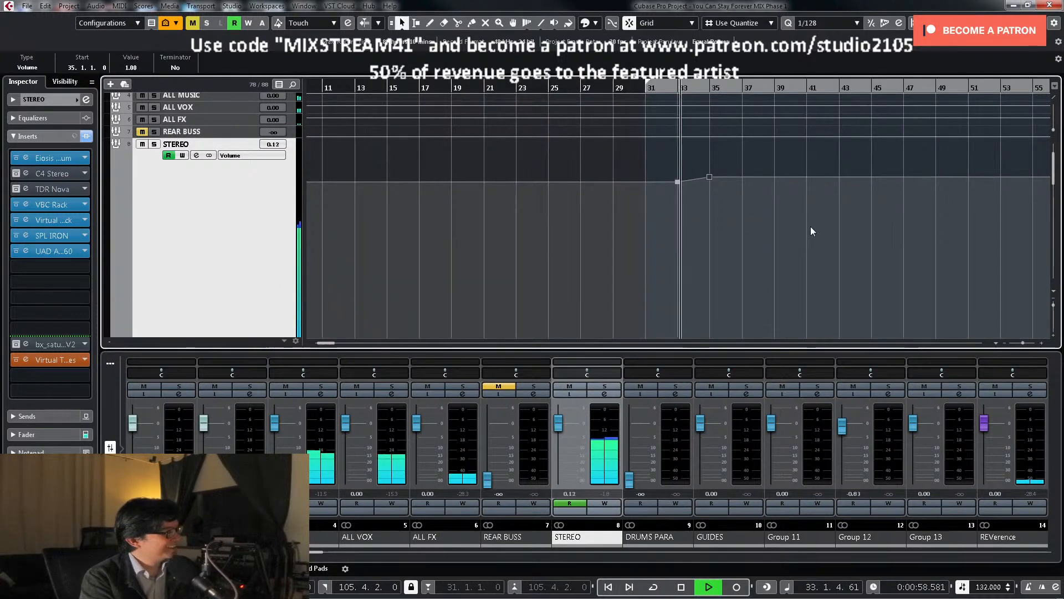
key("g")
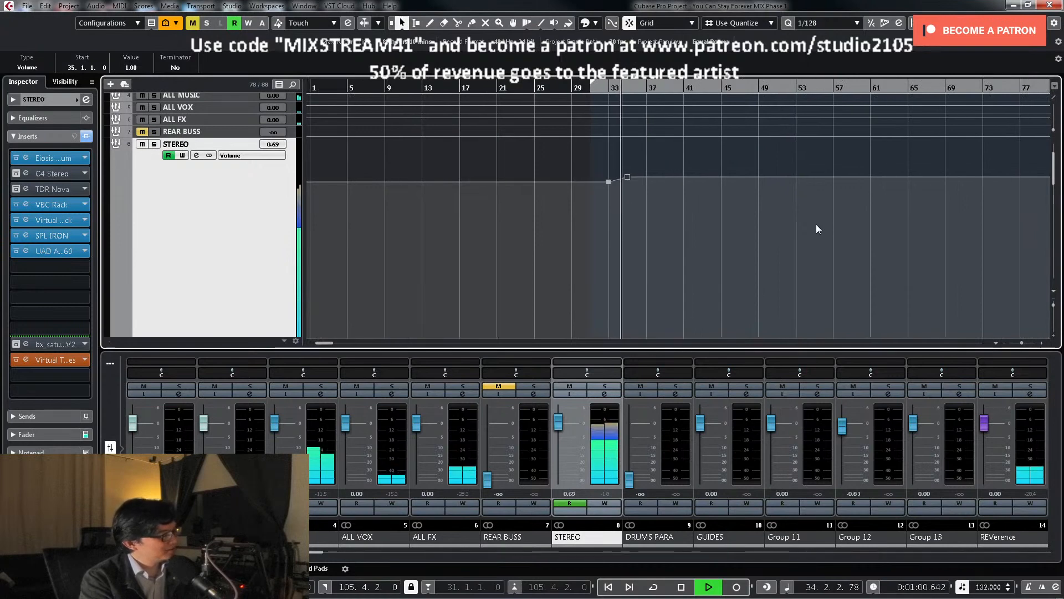
key("h")
key("h")
key("h")
key("h")
key("h")
key("space")
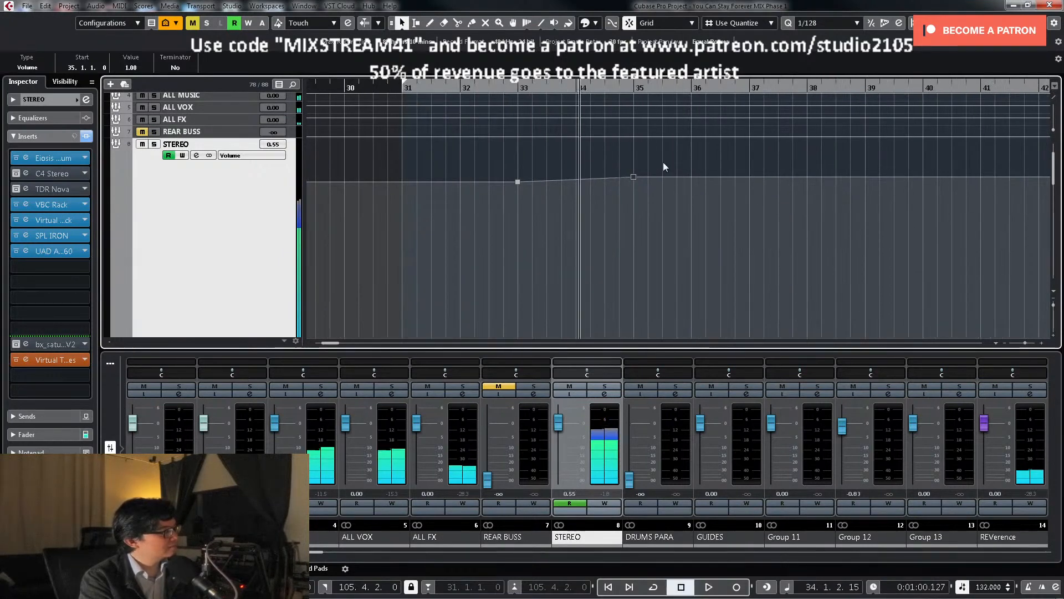
Step: Locate the kick hit just before bar 35 and place the project cursor on it
scroll(806, 201, "down", 5)
scroll(806, 201, "down", 3)
scroll(726, 195, "up", 5)
key("space")
key("h")
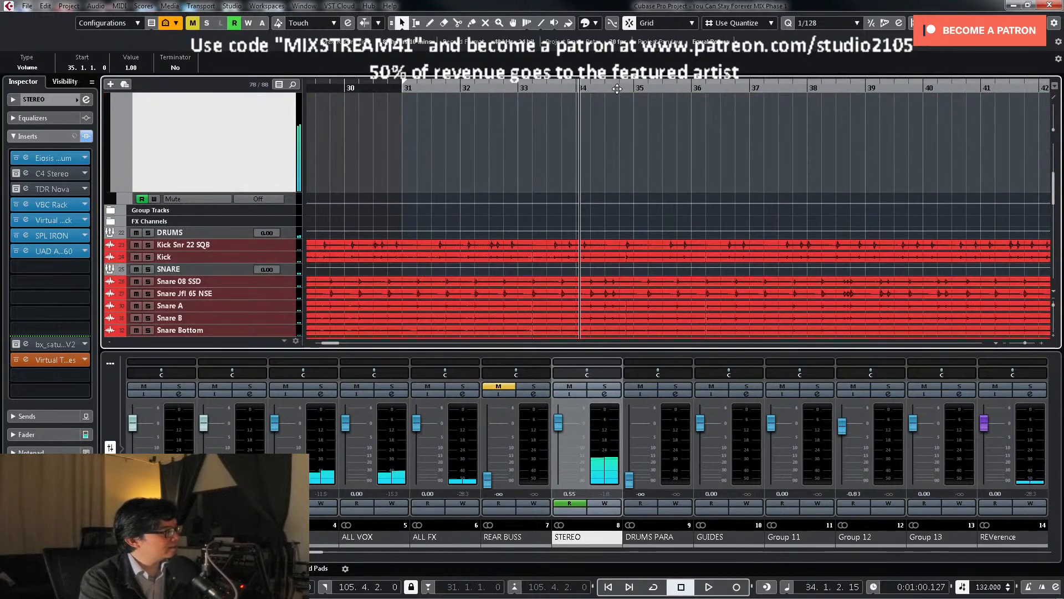
key("h")
key("h")
key("h")
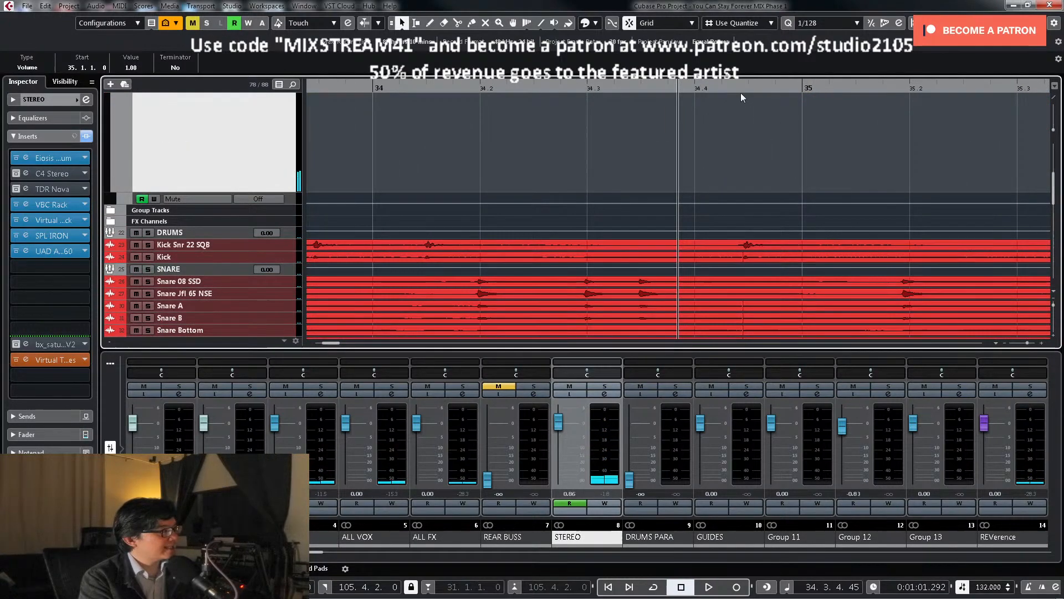
left_click(746, 89)
Step: Move the STEREO volume ramp's end point to 34.4.3.0, set its value to 1 dB and start playback
scroll(744, 103, "up", 5)
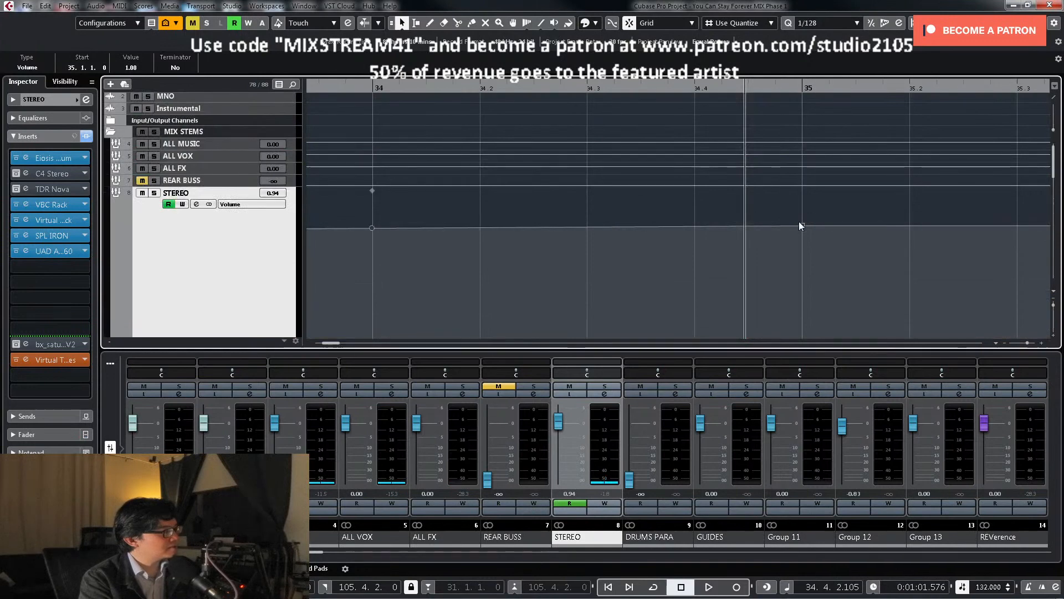
left_click_drag(802, 228, 745, 227)
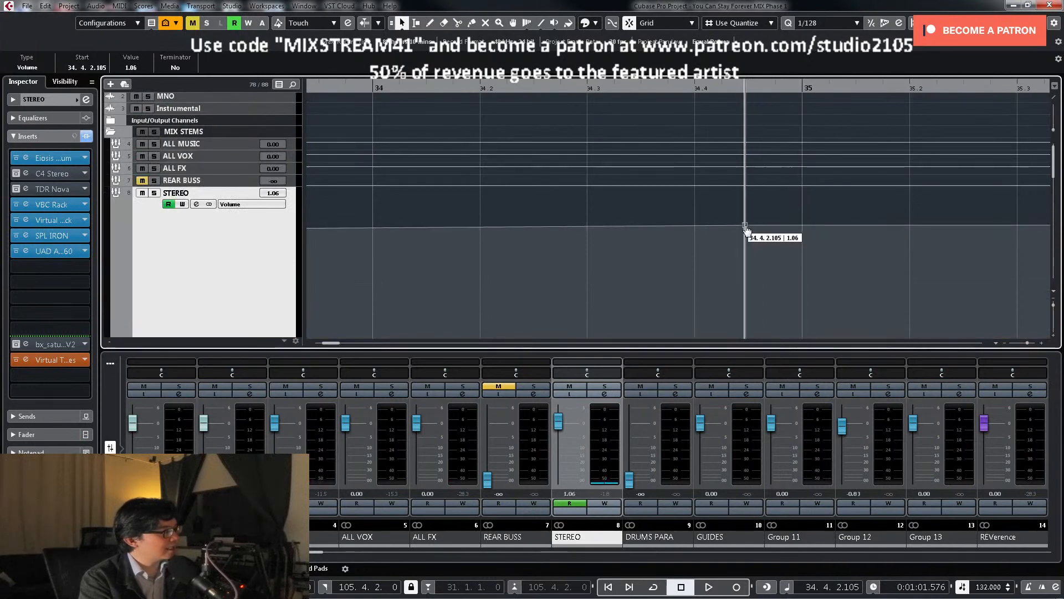
left_click_drag(747, 228, 751, 231)
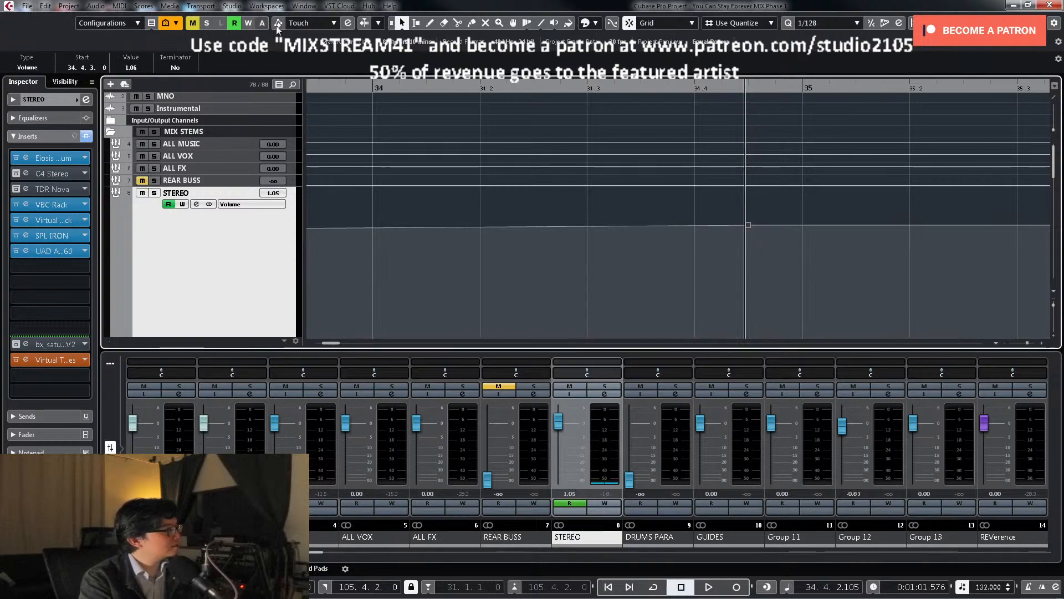
type("1")
key("Return")
key("space")
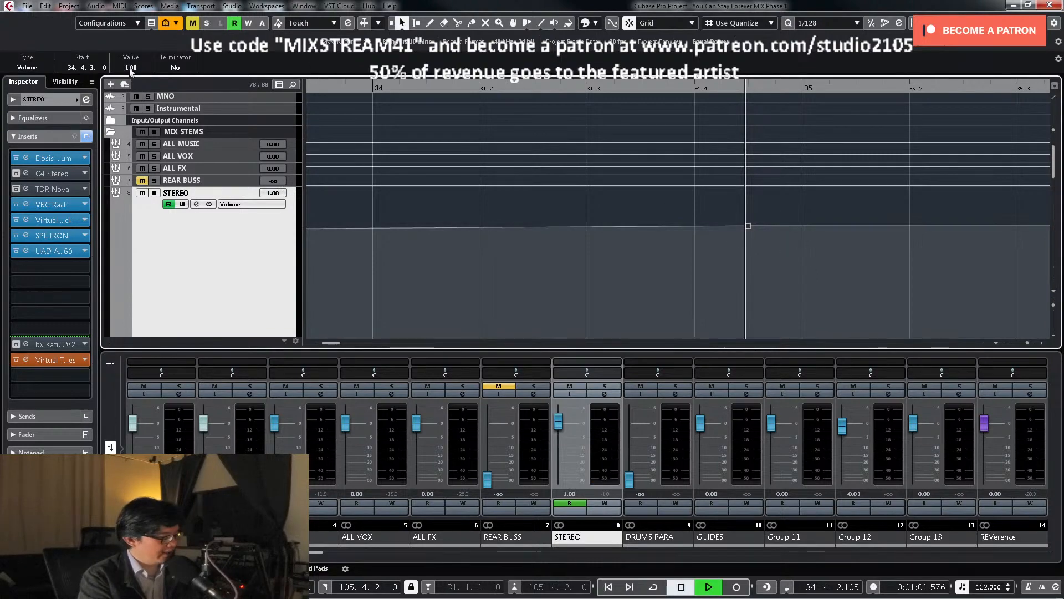
Step: Move playback to about bar 42 and examine the drum, bass and guitar tracks for the end of the section
key("g")
key("g")
key("g")
key("g")
key("g")
key("g")
key("g")
scroll(779, 250, "down", 4)
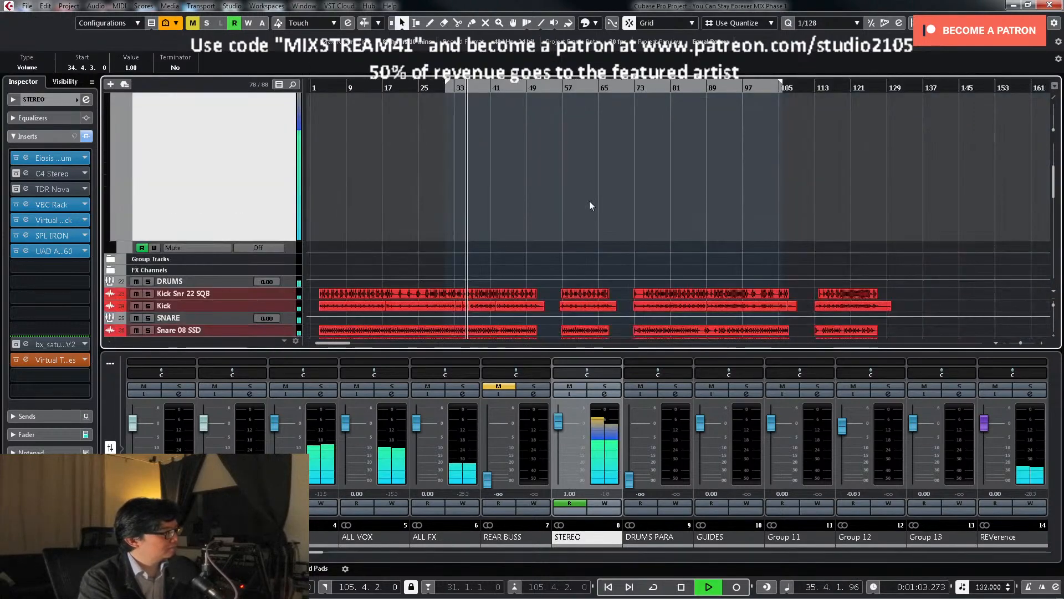
left_click(499, 87)
scroll(524, 129, "down", 4)
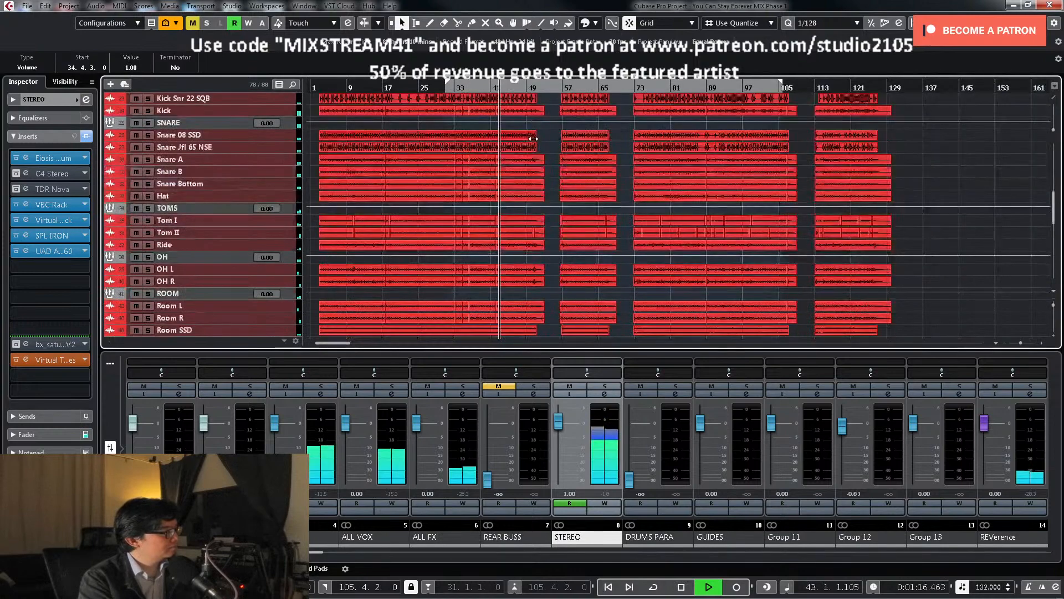
scroll(534, 142, "up", 2)
key("h")
key("h")
key("h")
key("h")
key("h")
scroll(593, 197, "down", 4)
key("h")
key("h")
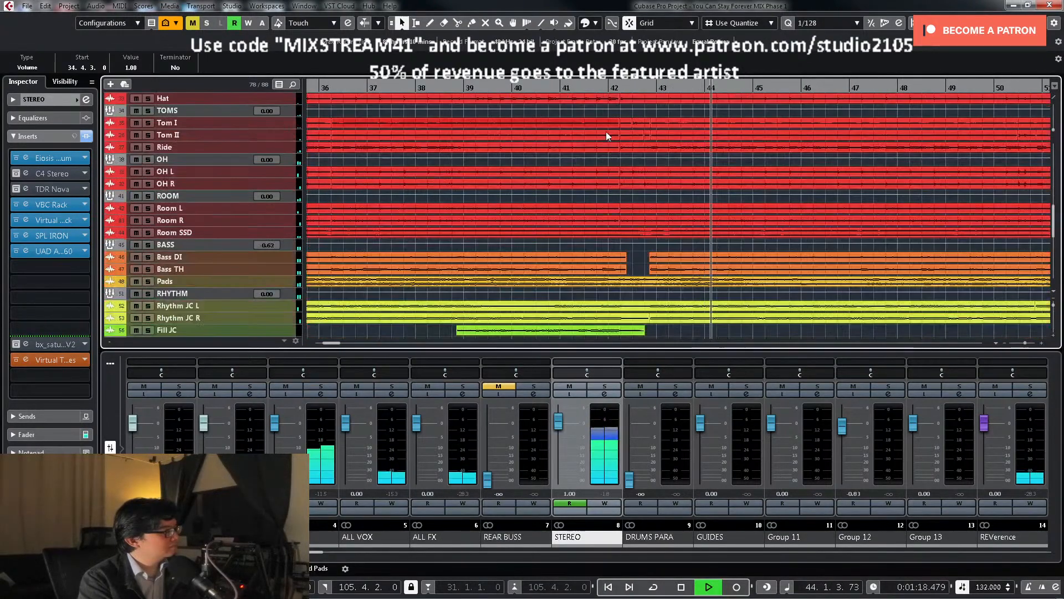
Step: Restart playback from about bar 40 and enable automation writing on the STEREO channel
key("space")
scroll(613, 194, "up", 4)
key("space")
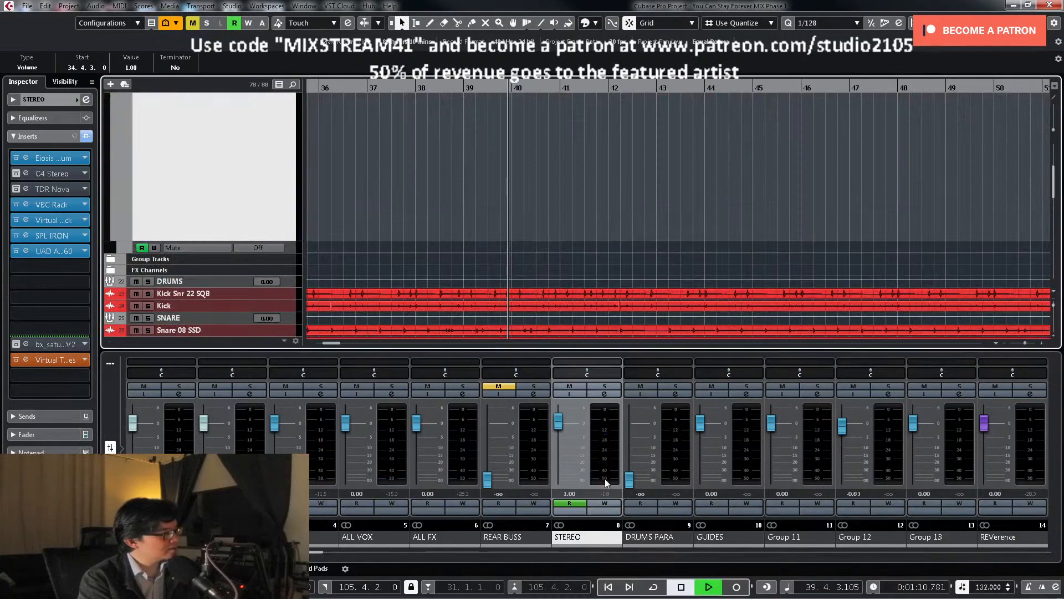
left_click(604, 503)
left_click(648, 203)
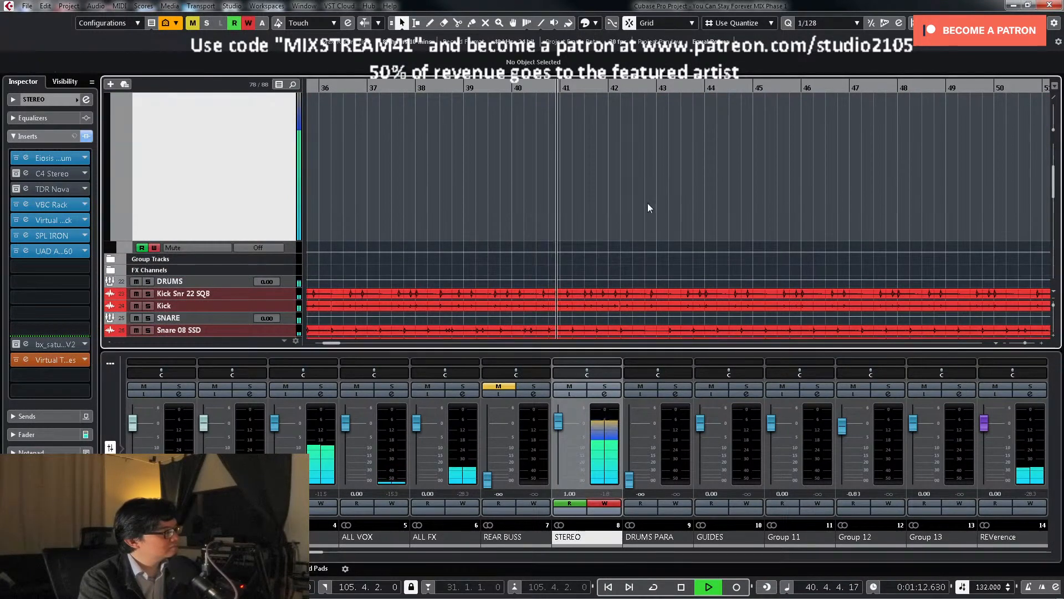
Step: Write a STEREO fader reset to 0 dB around bar 43, and turn off automation writing with playback stopped
key("g")
key("g")
key("g")
key("g")
key("g")
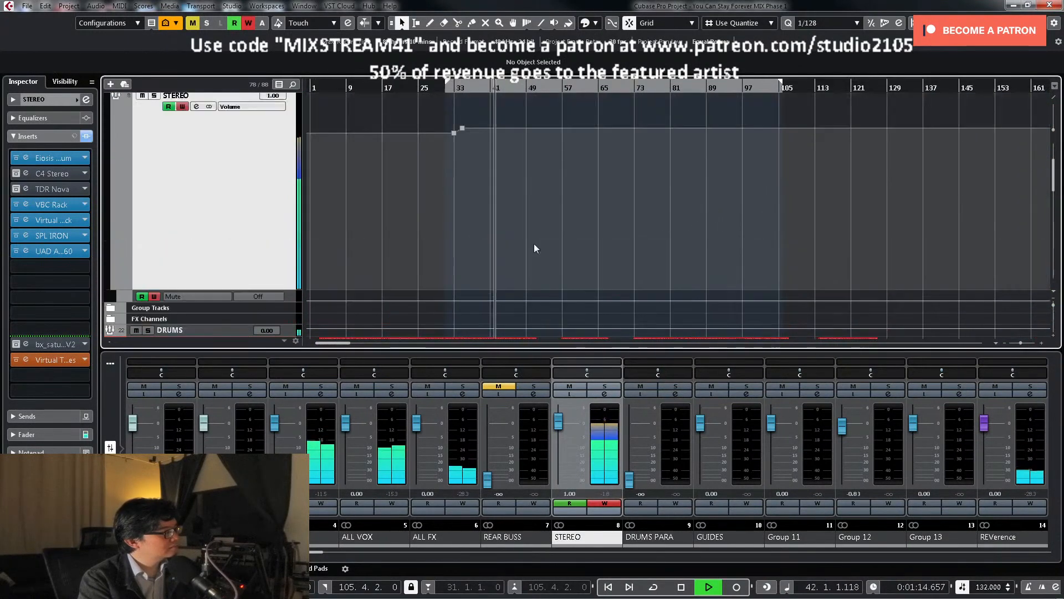
key("h")
key("h")
key("h")
key("h")
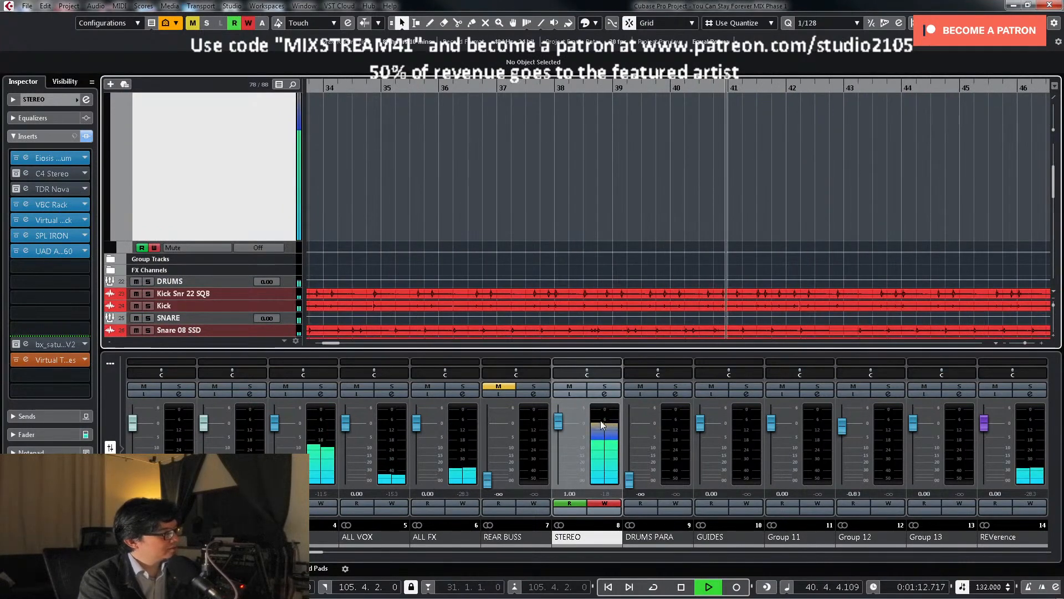
left_click(560, 426, "ctrl")
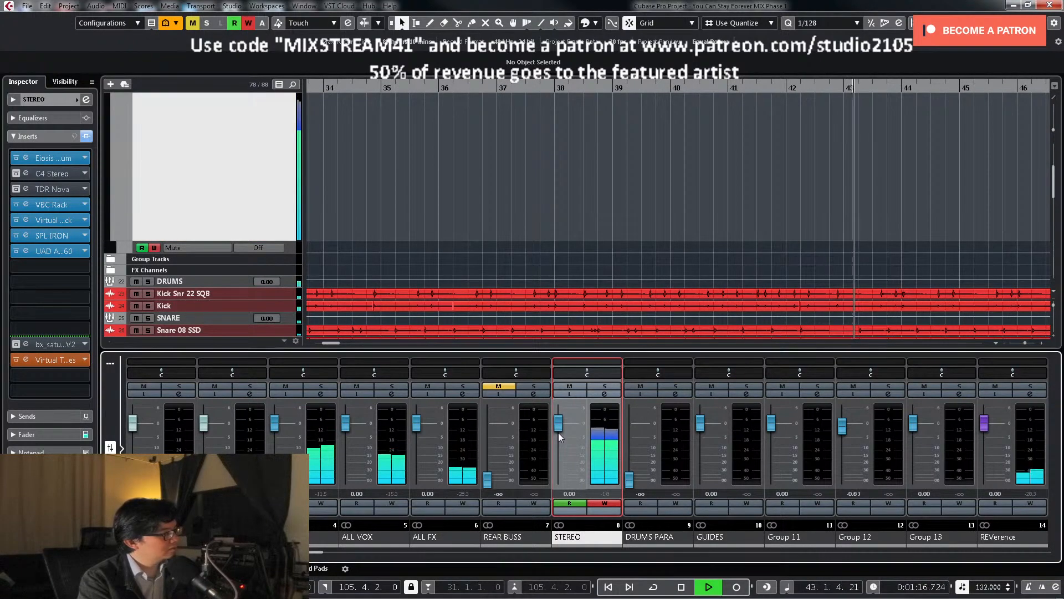
key("space")
left_click(604, 505)
scroll(769, 286, "up", 3)
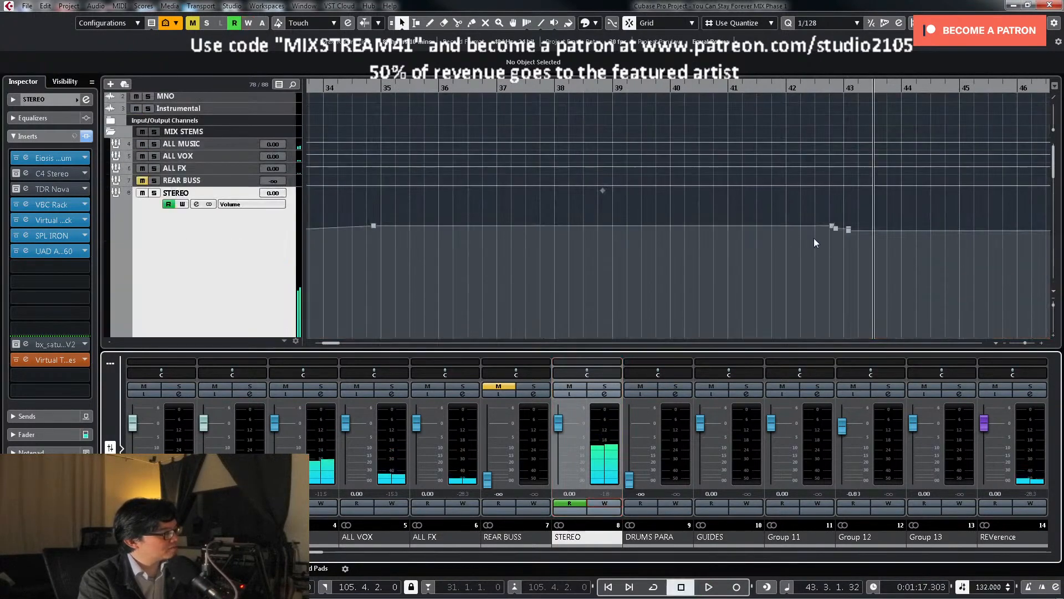
Step: Move the first STEREO volume point of the drop before bar 43 to 42.3.1.0 and set its value to 1 dB
left_click(809, 87)
key("h")
key("h")
key("h")
key("h")
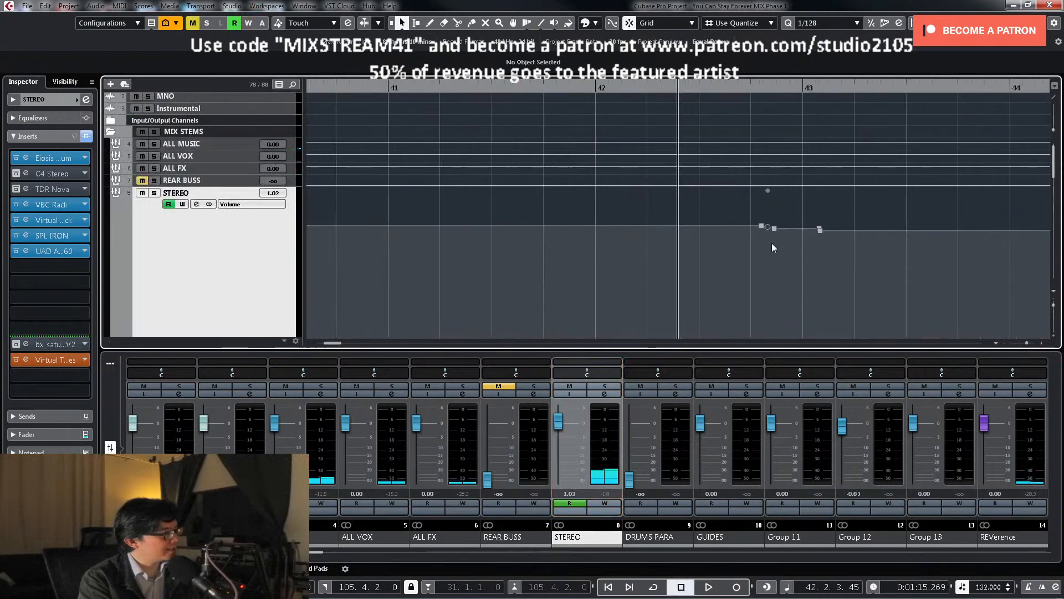
left_click_drag(764, 231, 716, 254)
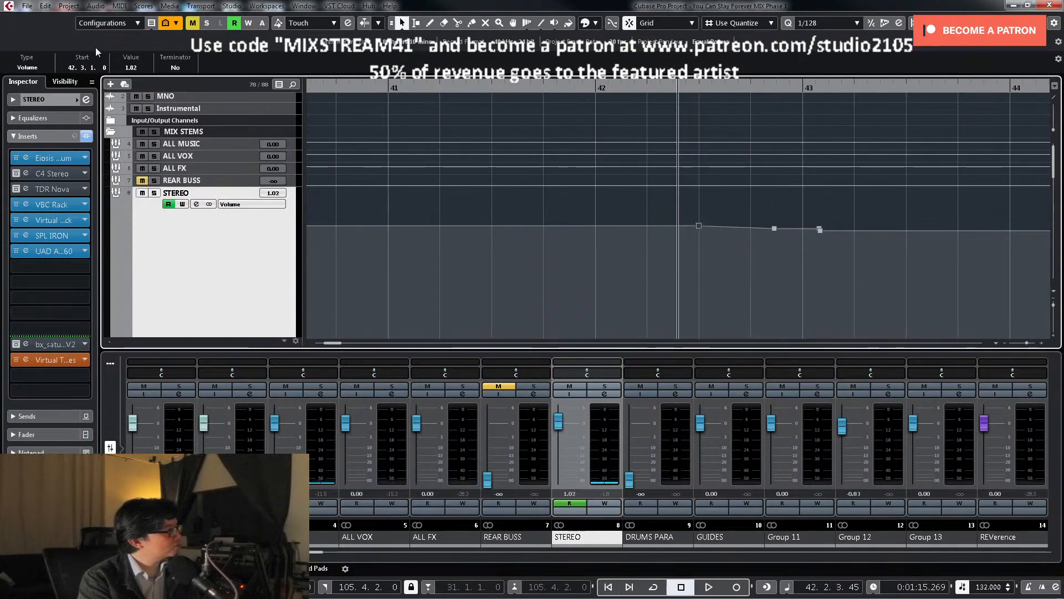
left_click(138, 69)
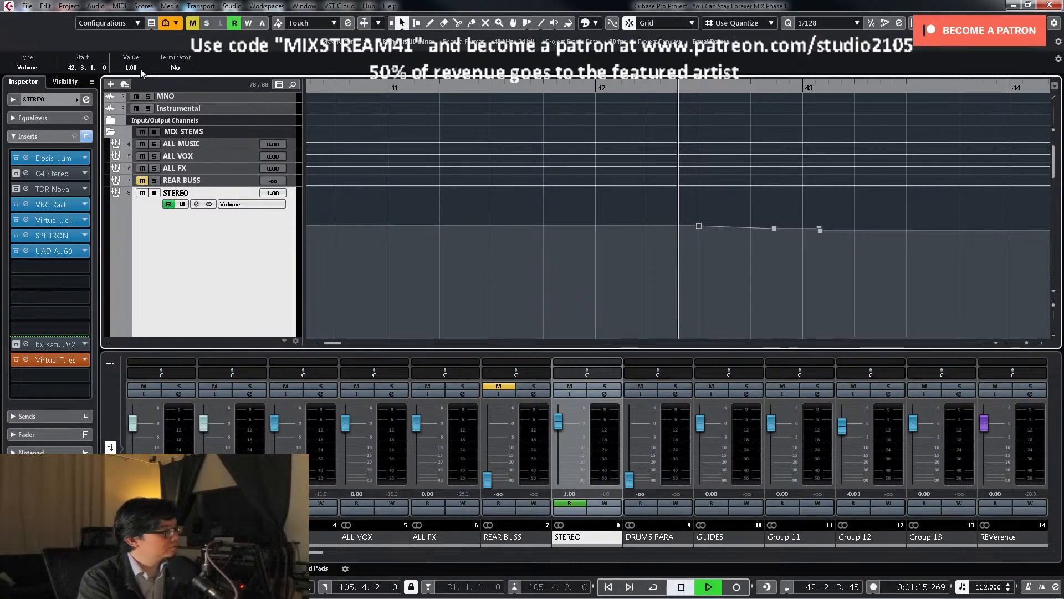
key("space")
Step: Delete the surplus STEREO volume points just after bar 43
key("h")
left_click_drag(704, 220, 747, 244)
key("Delete")
key("h")
key("h")
Step: Move the end point of the STEREO volume drop to 42.4.3.0 and set its value to 0 dB
left_click(622, 228)
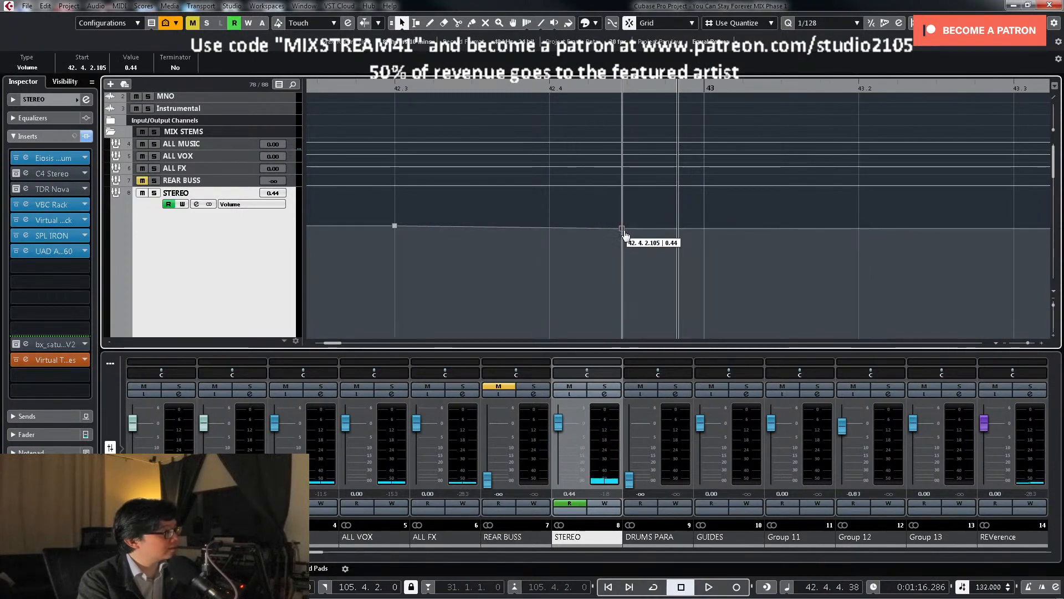
left_click_drag(626, 231, 628, 232)
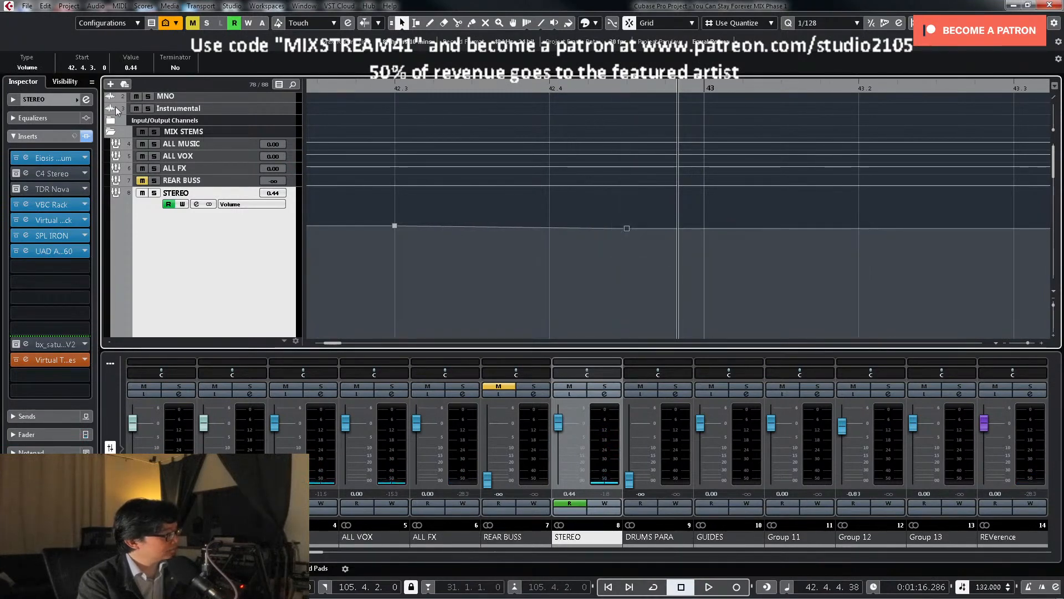
type("0")
key("Return")
Step: Select and copy the STEREO volume automation points between bars 33 and 43
key("g")
key("g")
key("g")
key("g")
key("g")
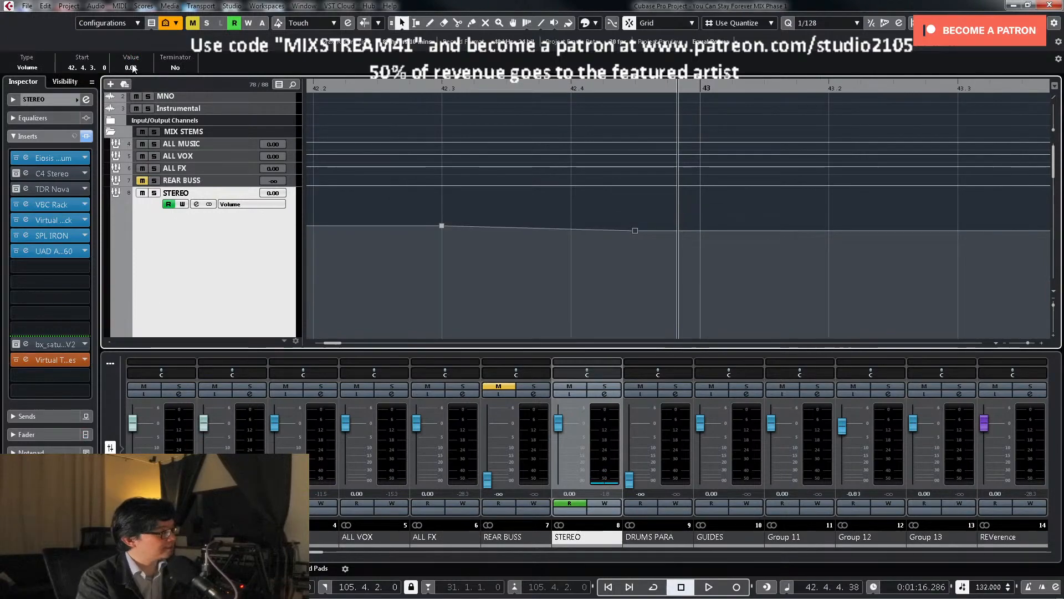
key("g")
left_click_drag(521, 213, 720, 261)
Step: Look through the vocal, guitar and drum tracks for the start of the matching section around bar 73
scroll(909, 261, "down", 5)
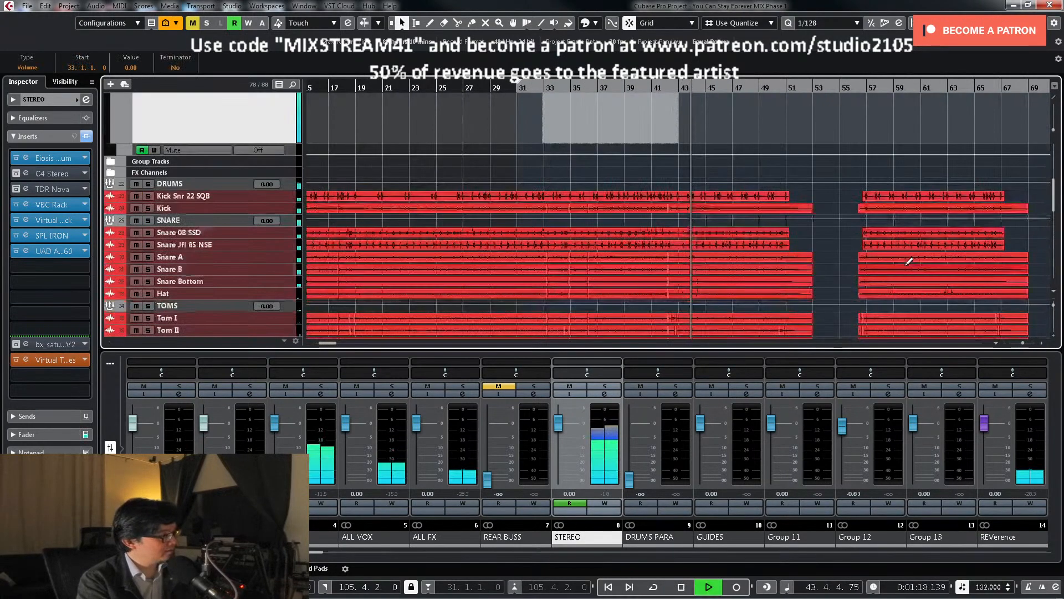
scroll(909, 261, "down", 10)
key("g")
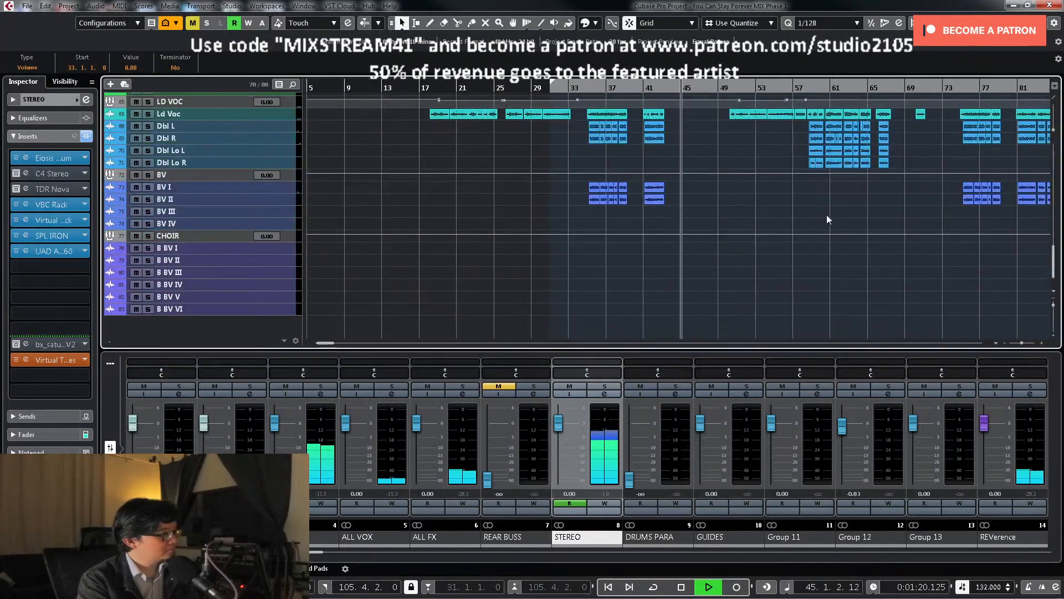
key("g")
scroll(854, 169, "up", 3)
left_click(782, 87)
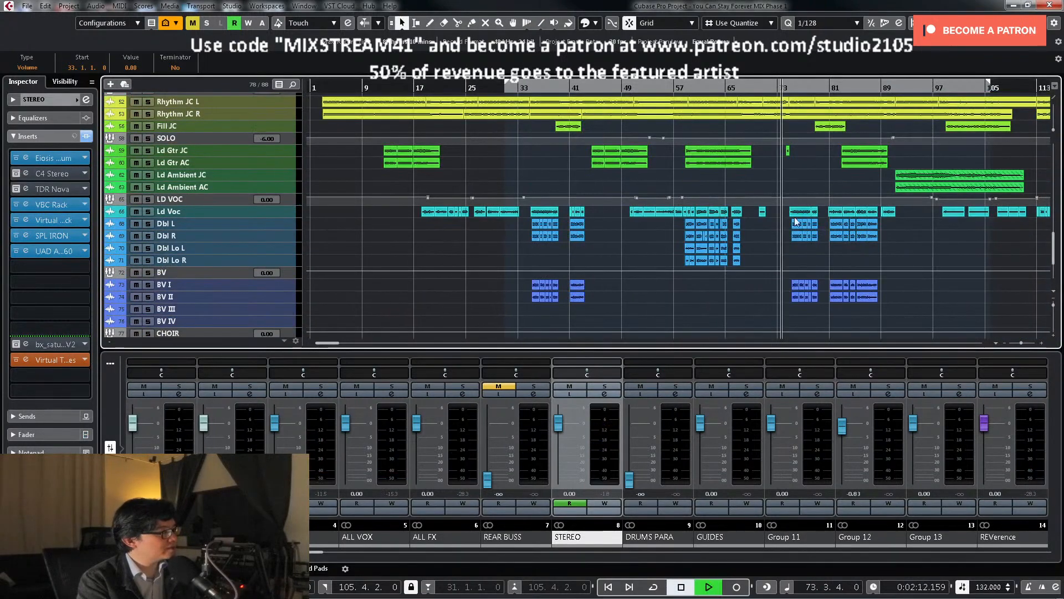
scroll(796, 222, "up", 7)
key("h")
key("h")
key("h")
key("h")
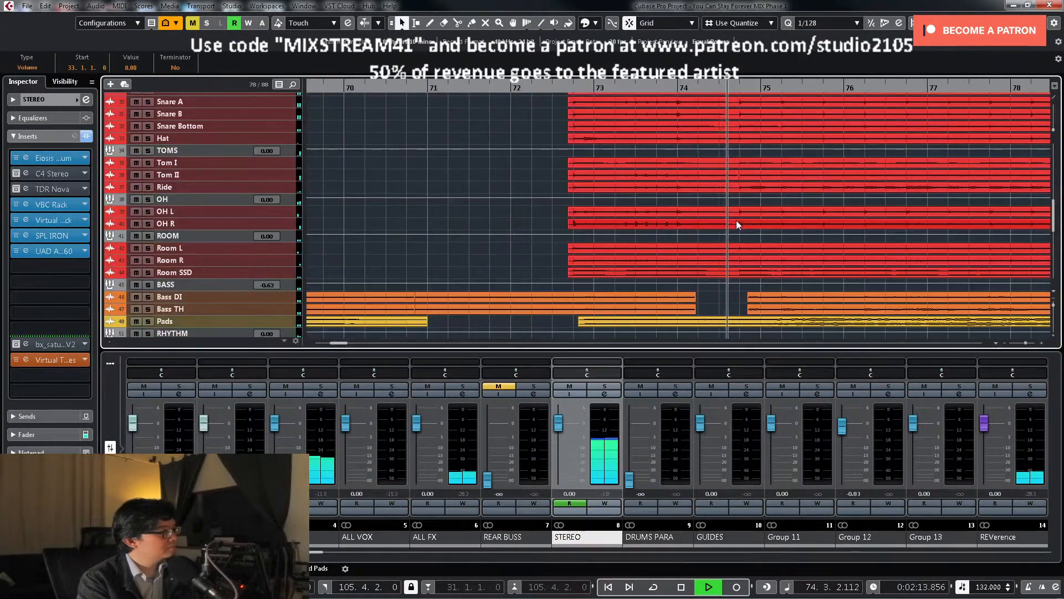
Step: Place the project cursor at bar 73, paste the copied STEREO volume points there and start playback
key("space")
scroll(667, 152, "up", 8)
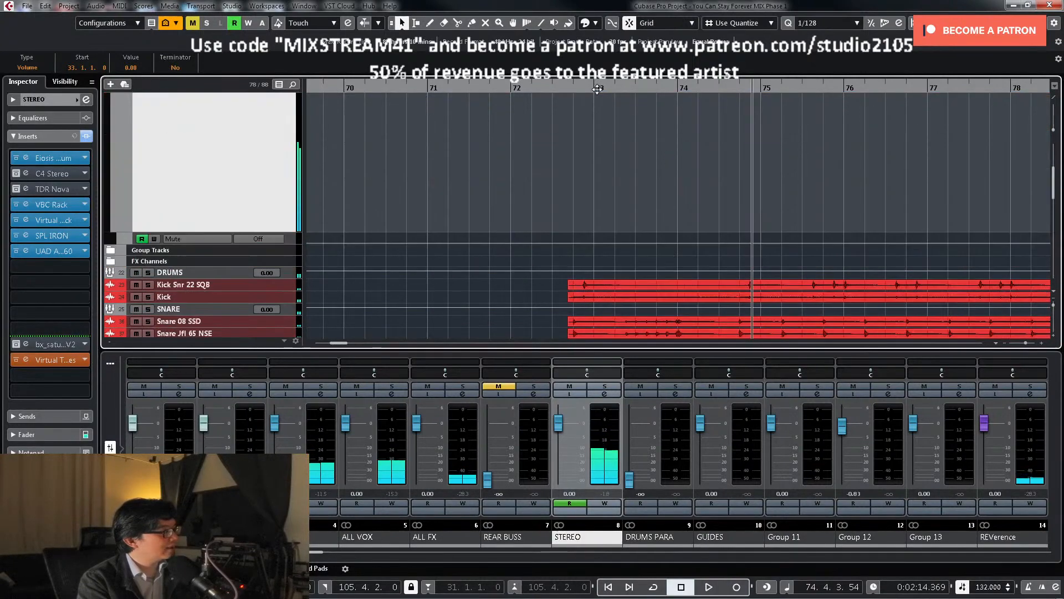
key("h")
key("h")
scroll(718, 155, "up", 2)
left_click(668, 87)
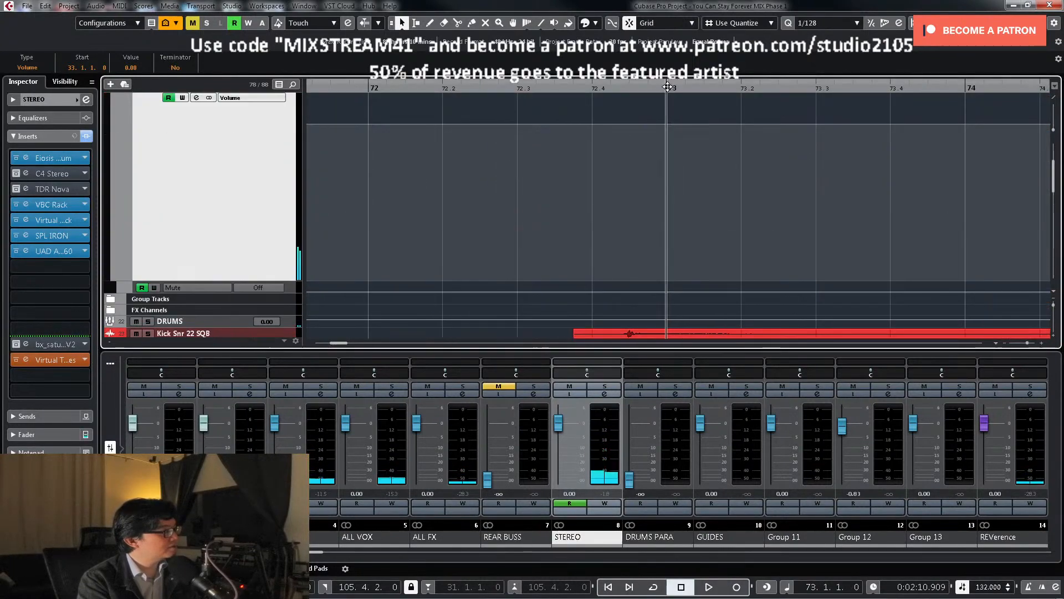
scroll(696, 210, "up", 3)
key("space")
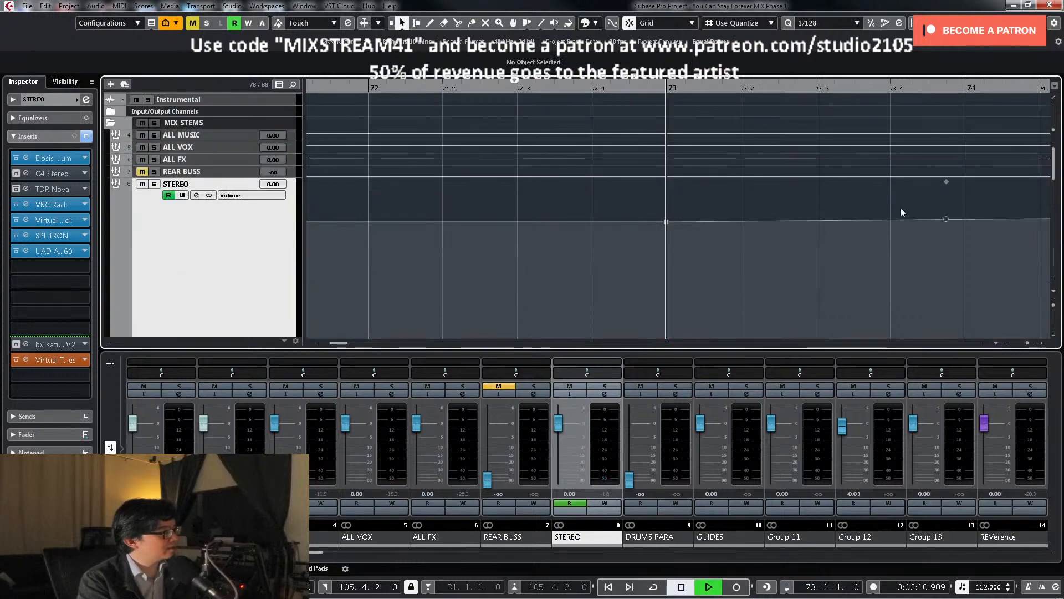
Step: Play from bar 73 and examine the drum, lead guitar, vocal and choir tracks for the section's length
key("g")
key("g")
key("g")
key("g")
key("g")
scroll(887, 260, "down", 4)
key("g")
key("g")
key("g")
key("g")
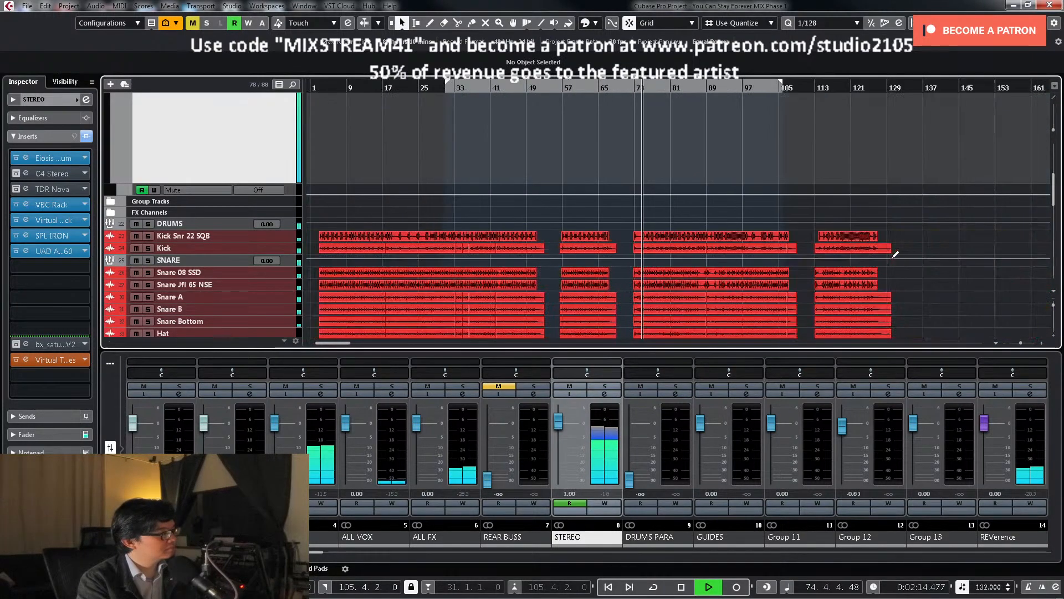
scroll(895, 255, "down", 10)
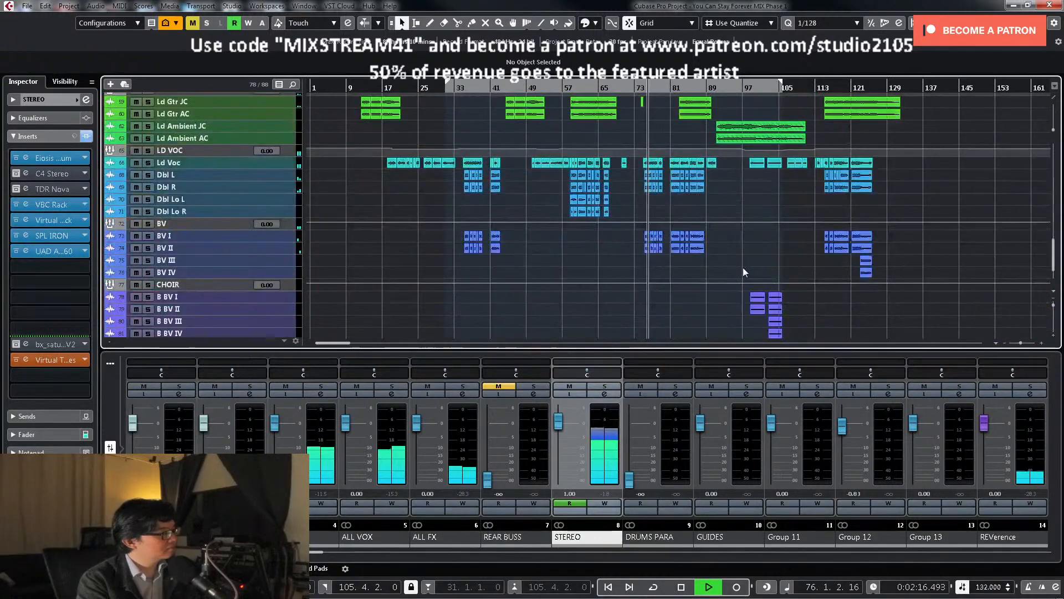
scroll(742, 267, "down", 15)
Step: Move playback to about bar 83 and delete the two pasted STEREO volume points between bars 82 and 83
left_click(679, 89)
key("h")
key("h")
key("h")
key("h")
key("h")
key("h")
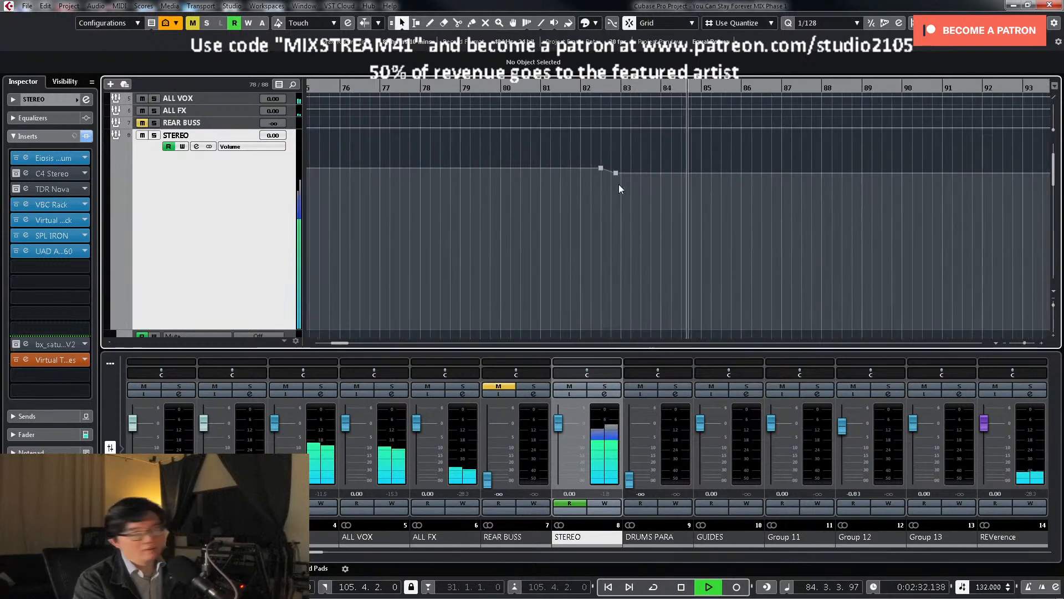
key("space")
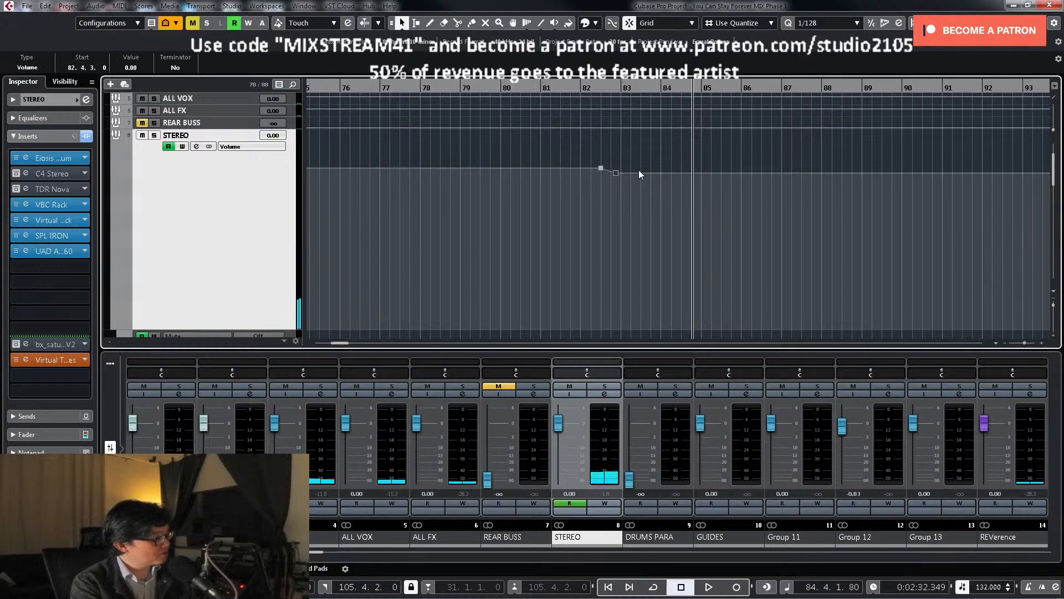
left_click_drag(580, 141, 656, 197)
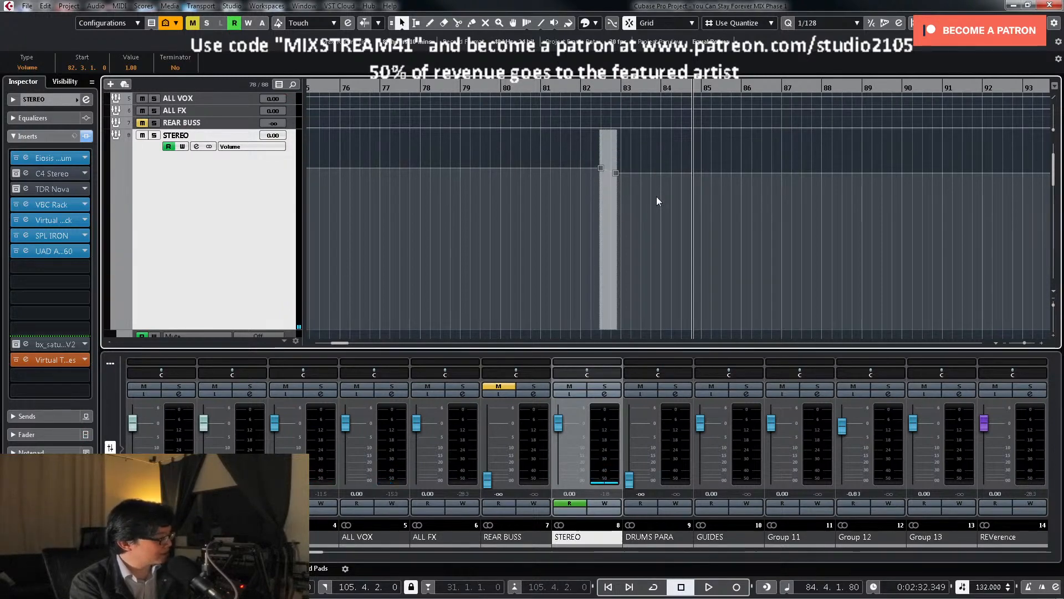
key("Delete")
Step: Play on from about bar 85 and examine the guitar, bass and drum tracks for the section's ending, then stop playback
key("g")
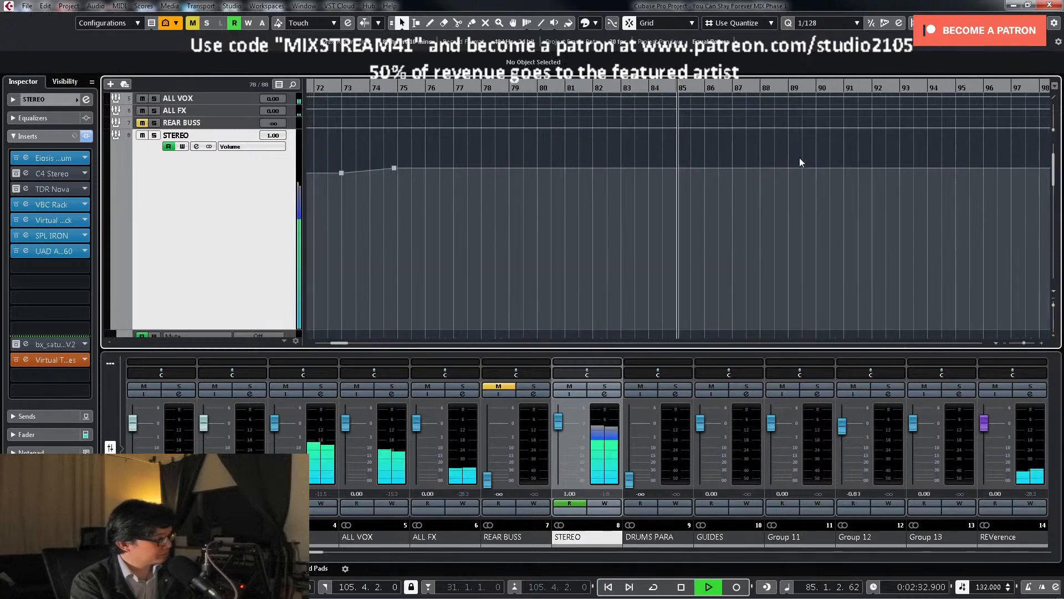
scroll(801, 236, "down", 10)
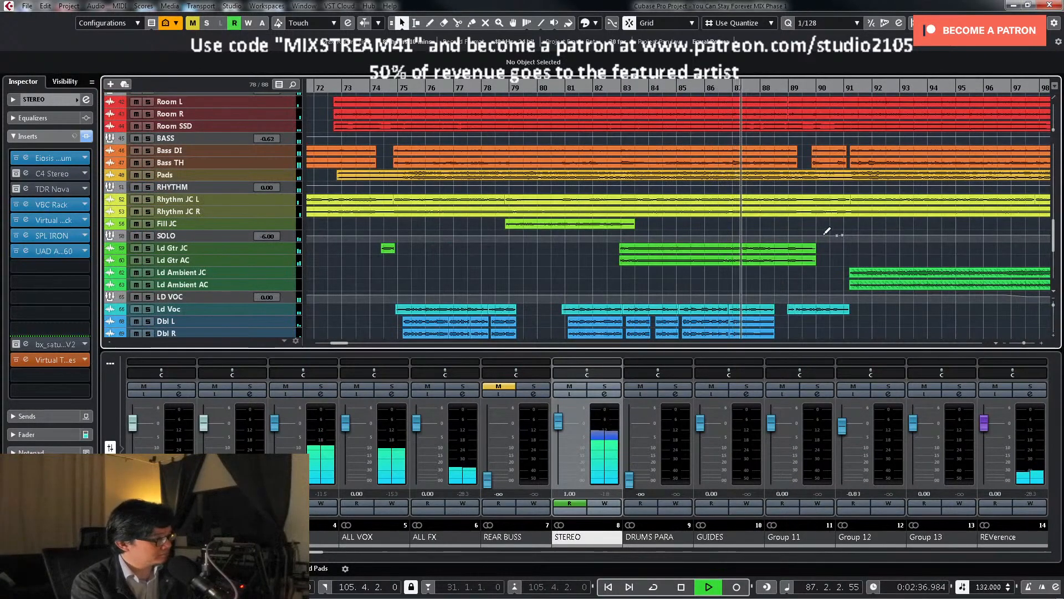
scroll(826, 231, "up", 4)
key("h")
key("h")
key("h")
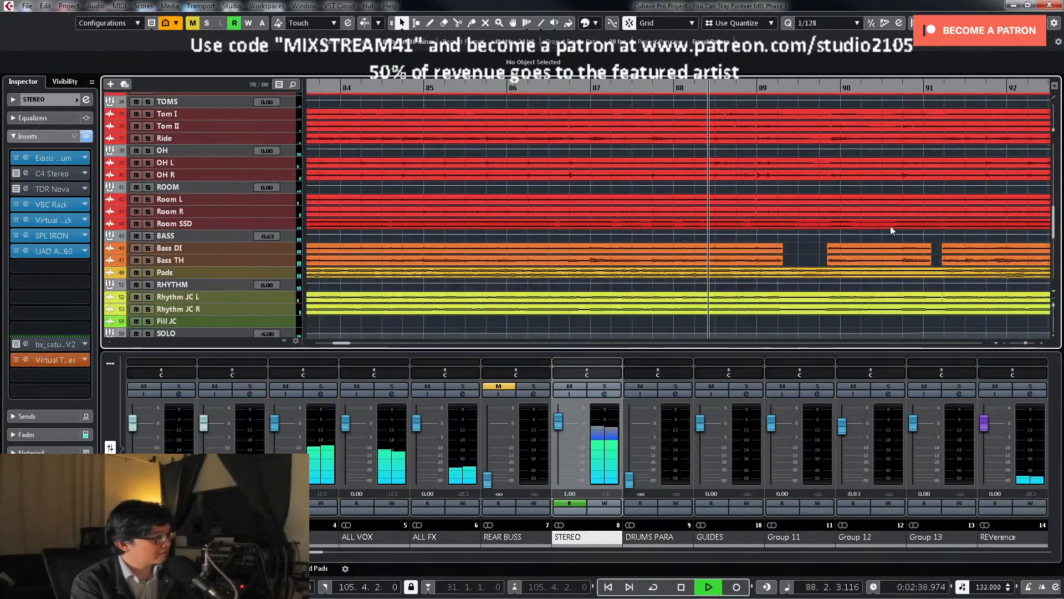
scroll(896, 229, "up", 4)
key("h")
key("h")
scroll(898, 229, "up", 4)
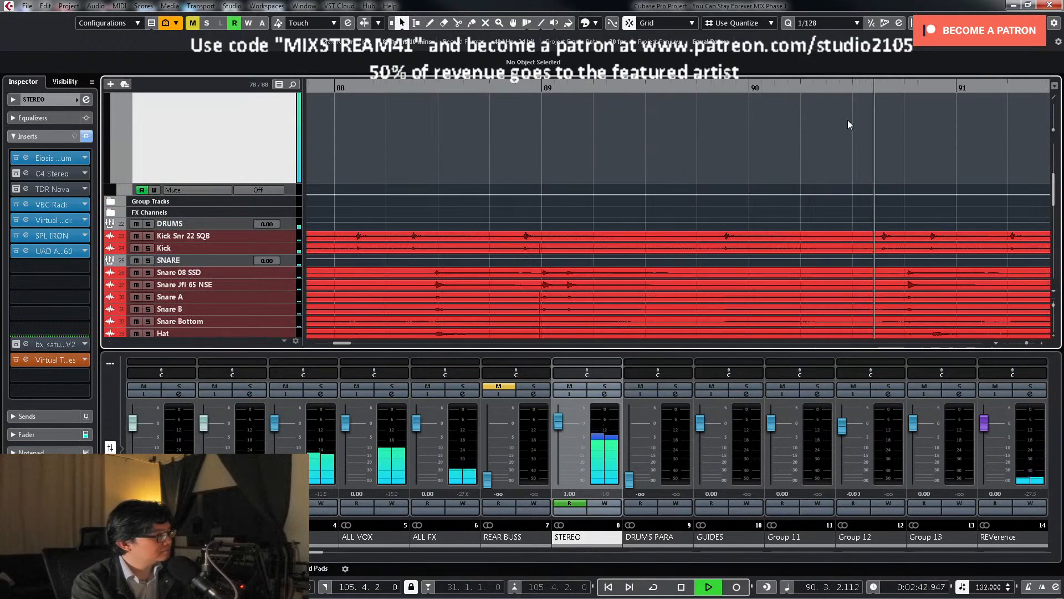
key("space")
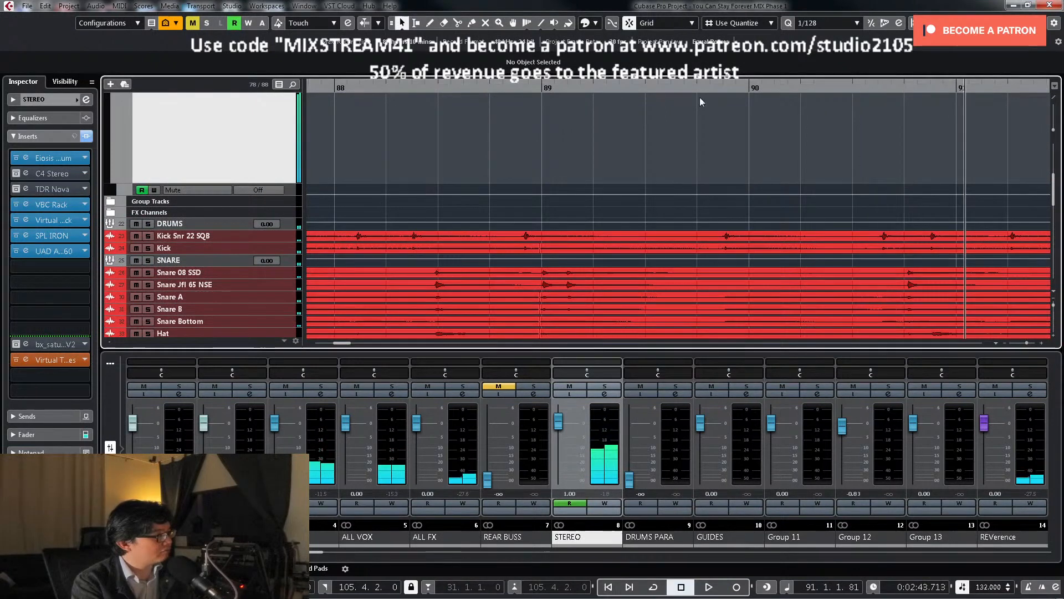
Step: Play from about bar 88, record a STEREO volume drop to 0.00 just before bar 91, then switch off automation writing and stop
key("g")
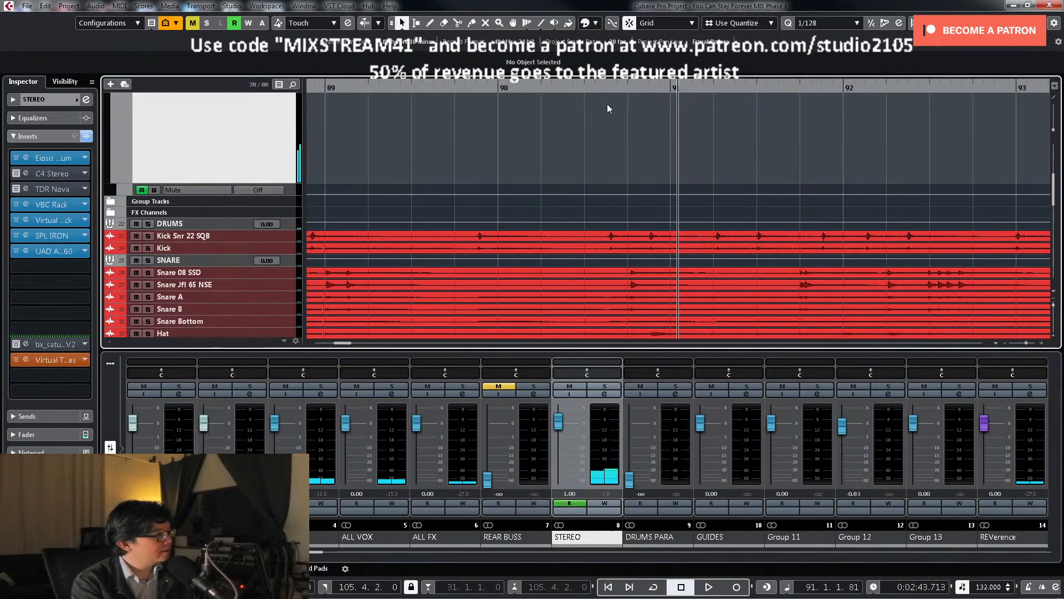
scroll(584, 161, "up", 3)
key("g")
key("g")
left_click(423, 89)
key("space")
left_click(605, 502)
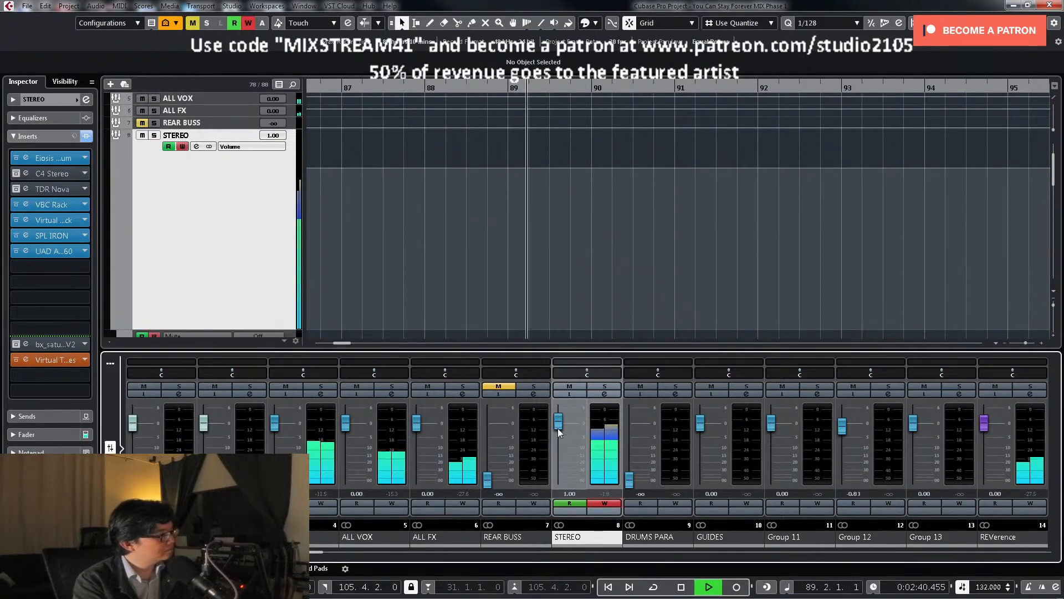
left_click(557, 428)
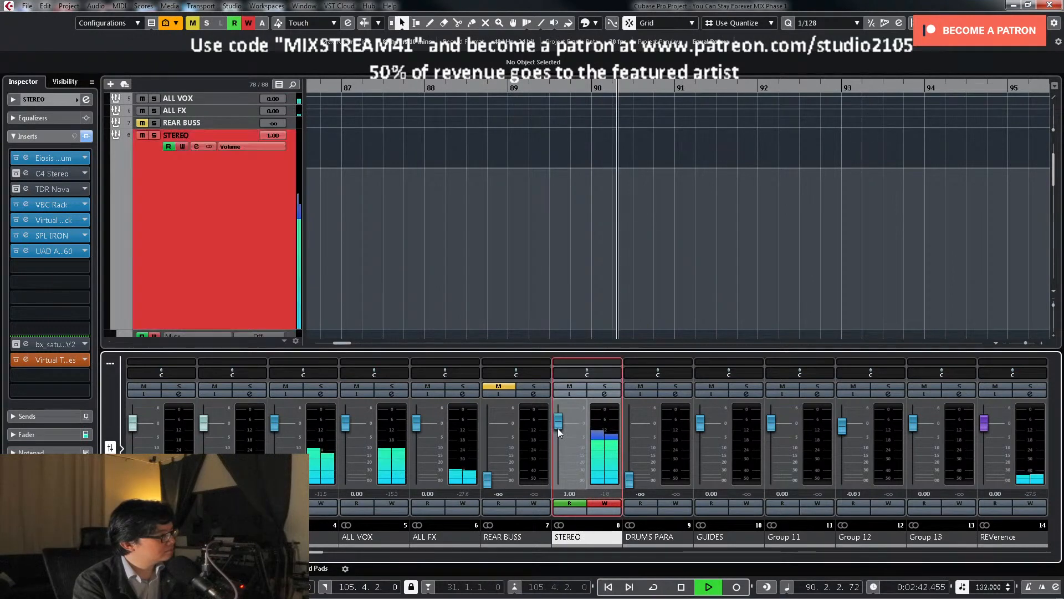
left_click_drag(557, 428, 557, 431)
left_click(604, 503)
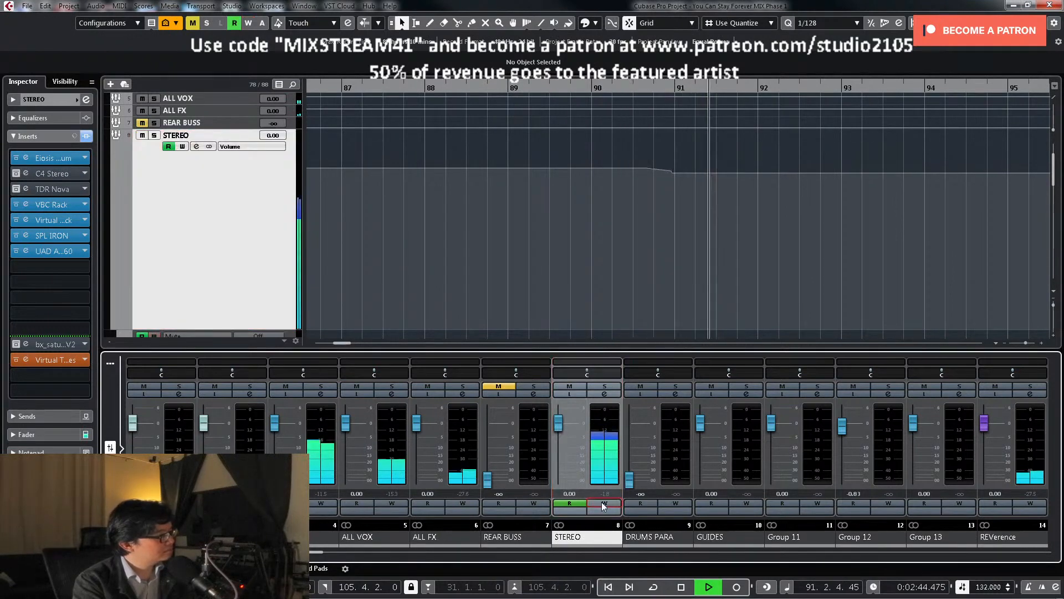
key("space")
Step: Move the start point of the recorded STEREO volume drop to bar 90.3 and set its value to 1.00
left_click(580, 88)
key("h")
key("h")
key("h")
key("h")
key("h")
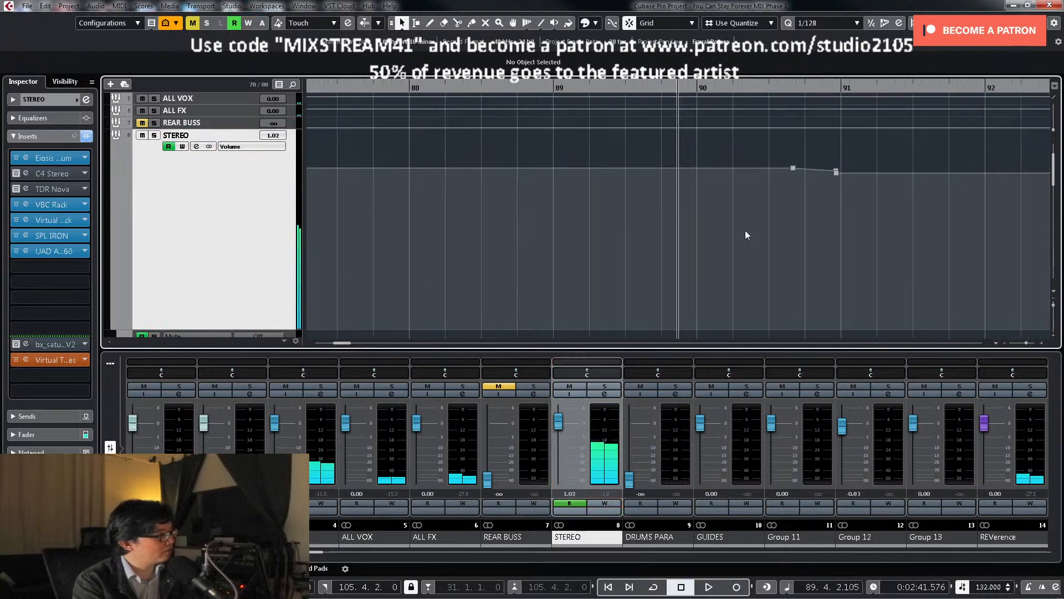
left_click_drag(844, 172, 807, 163)
type("1")
key("Return")
key("g")
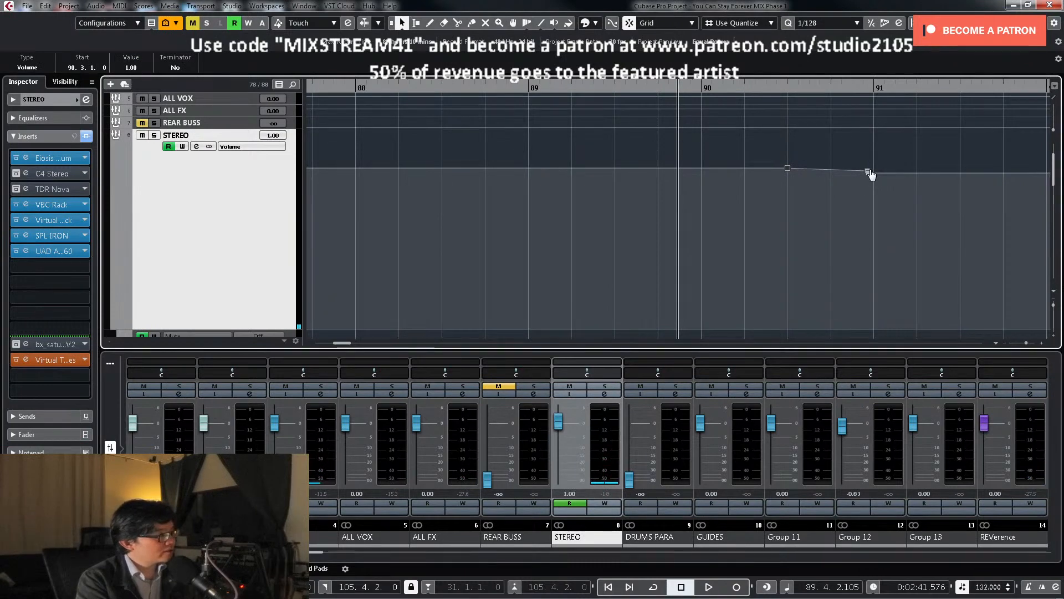
Step: Move the end point of the STEREO volume drop to bar 91 and set its value to 0
left_click_drag(871, 177, 874, 179)
left_click_drag(854, 212, 907, 169)
double_click(134, 65)
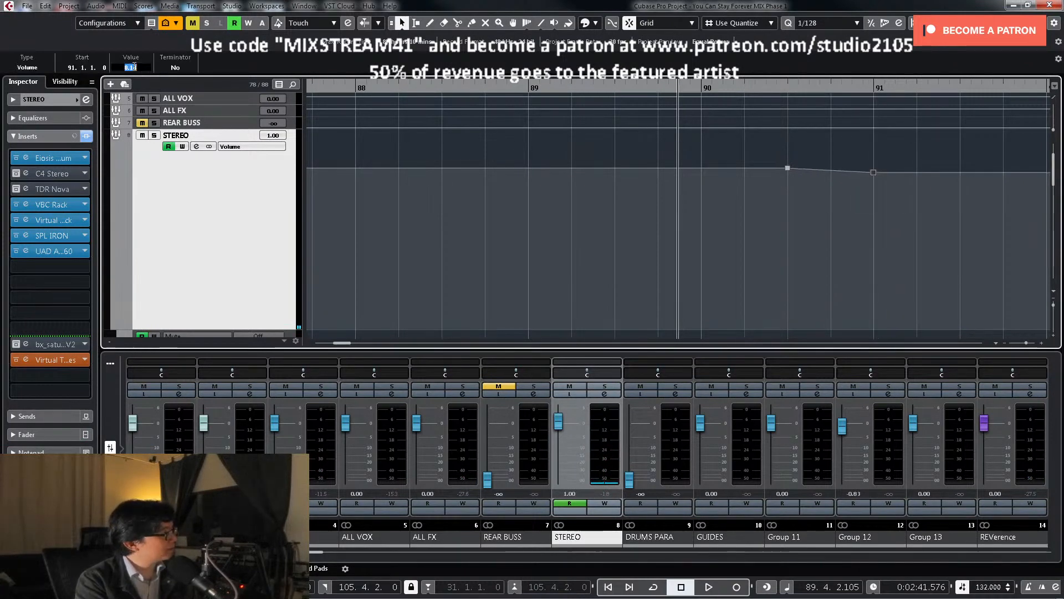
type("0")
key("Return")
Step: Select and copy the two STEREO volume points of the rise starting at bar 73
key("g")
key("g")
key("g")
key("g")
key("g")
key("g")
key("g")
key("g")
key("g")
key("g")
key("g")
key("g")
key("g")
key("g")
left_click(824, 233)
key("g")
key("g")
left_click_drag(564, 165, 621, 195)
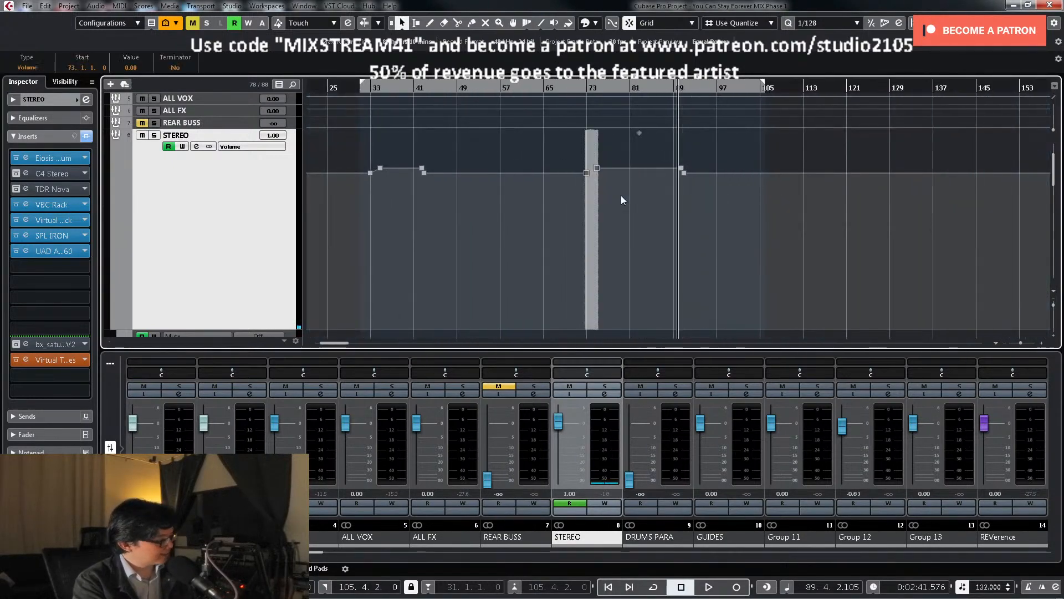
Step: Play from about bar 110 and examine the passage before bar 114 for the start of the final section, then stop playback
scroll(621, 195, "down", 5)
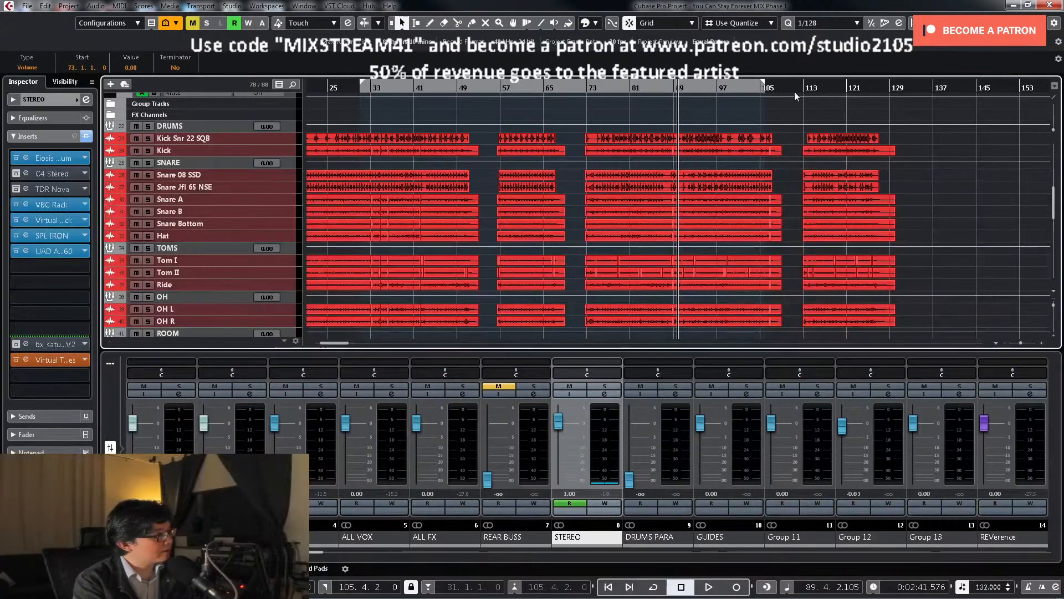
left_click(794, 88)
key("space")
scroll(793, 206, "up", 4)
key("h")
key("h")
key("h")
key("h")
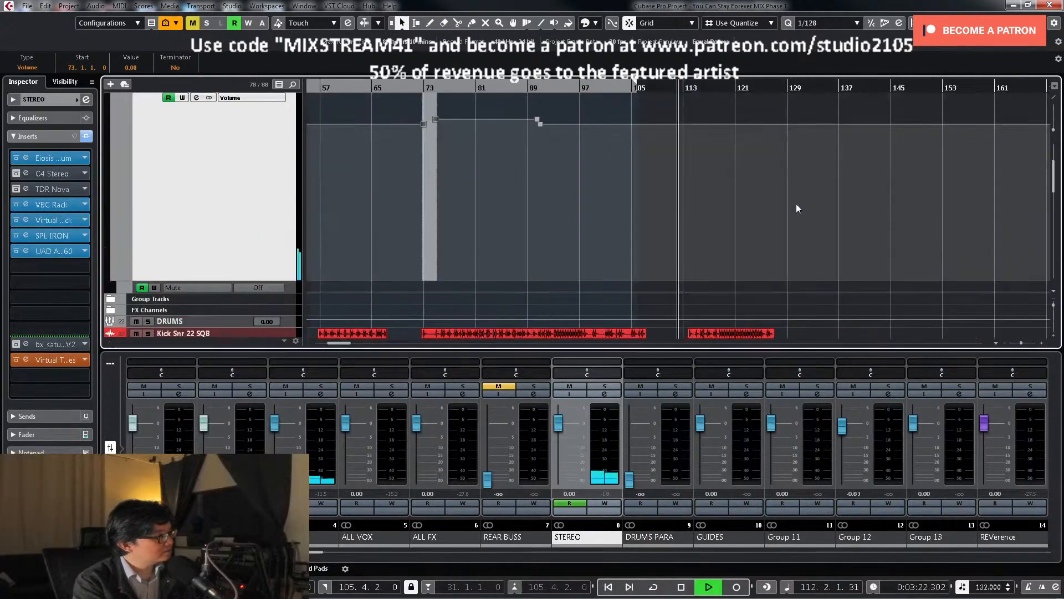
key("h")
key("h")
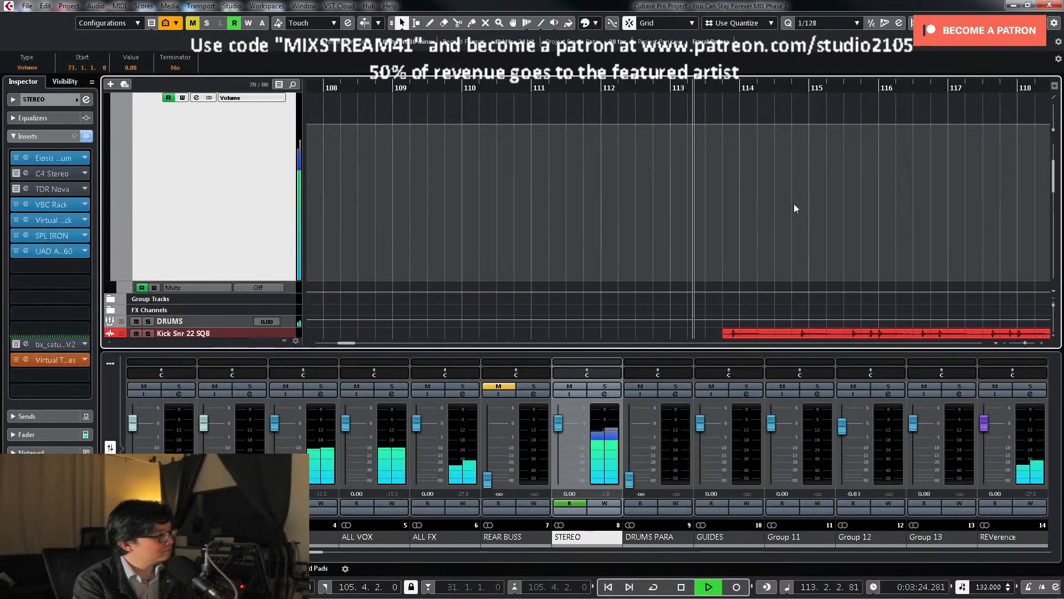
left_click(581, 86)
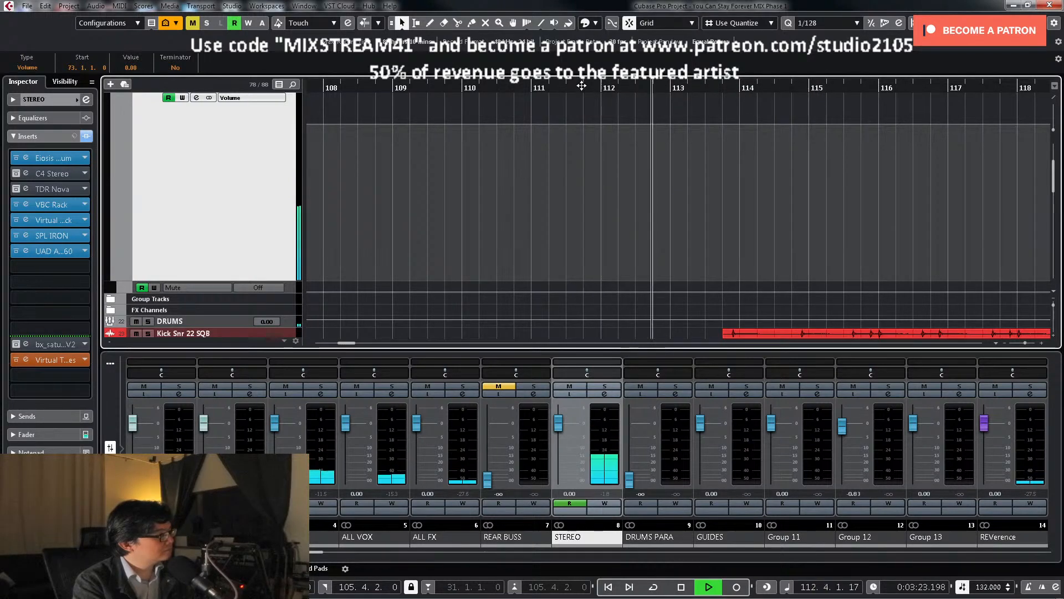
scroll(730, 205, "down", 5)
scroll(730, 206, "up", 5)
key("space")
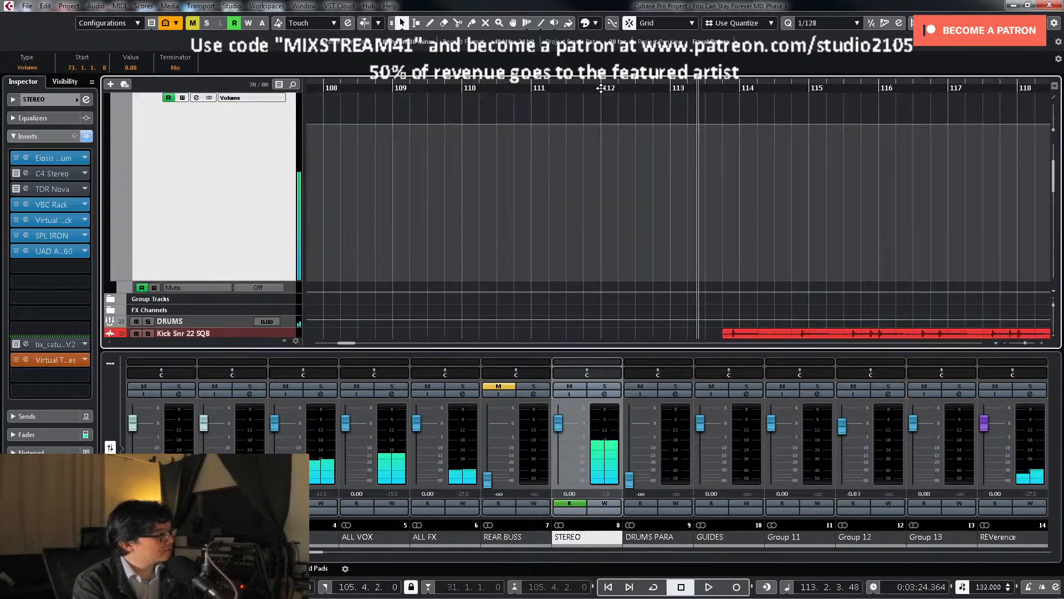
Step: Play from bar 111 and examine the vocal, guitar, bass and drum tracks for the final section's entry, then stop playback
left_click(532, 88)
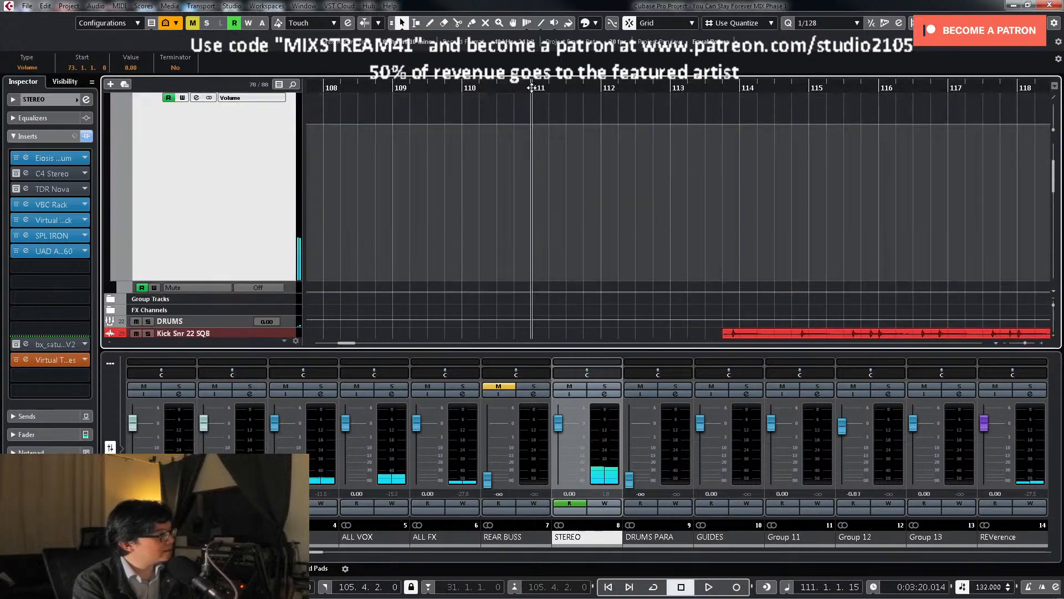
scroll(656, 171, "down", 8)
key("space")
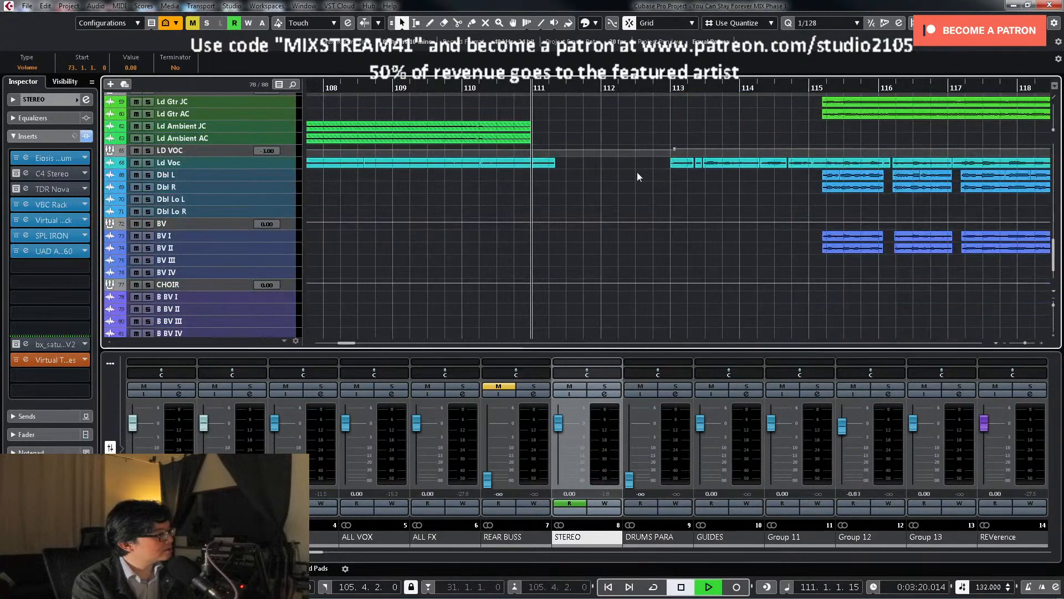
scroll(637, 172, "up", 3)
key("h")
scroll(644, 171, "up", 2)
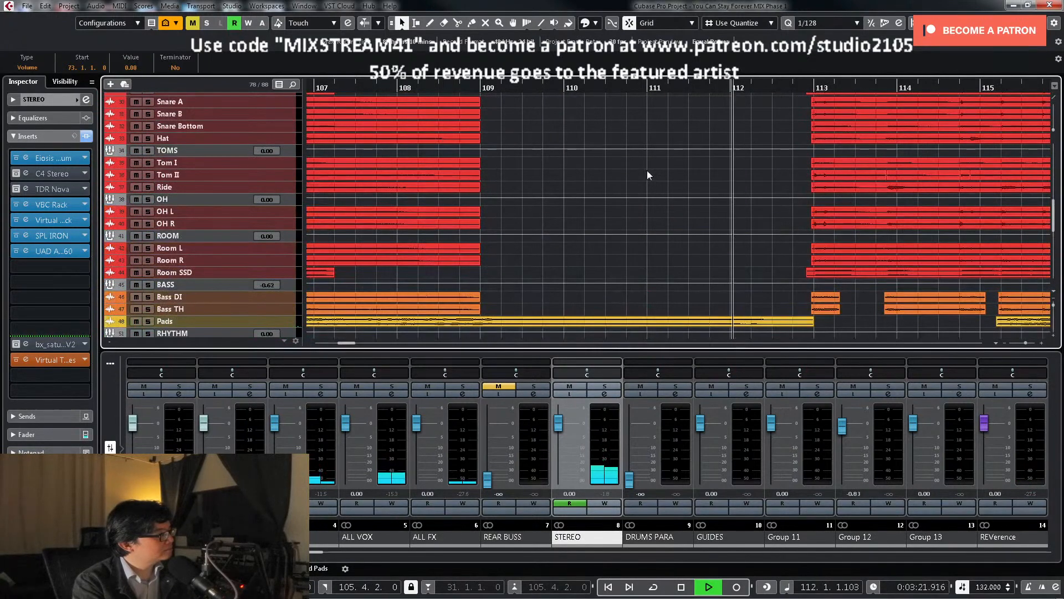
scroll(765, 142, "up", 3)
scroll(766, 143, "up", 2)
key("space")
Step: Place the project cursor at bar 112, paste the copied STEREO volume points there and start playback
left_click(732, 88)
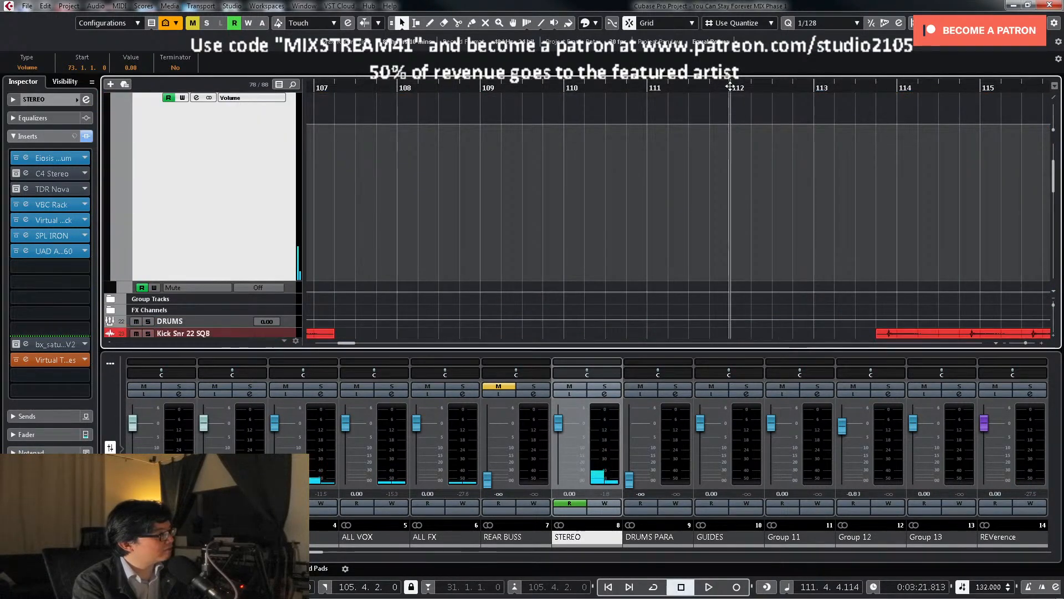
scroll(743, 164, "up", 2)
key("h")
key("h")
key("h")
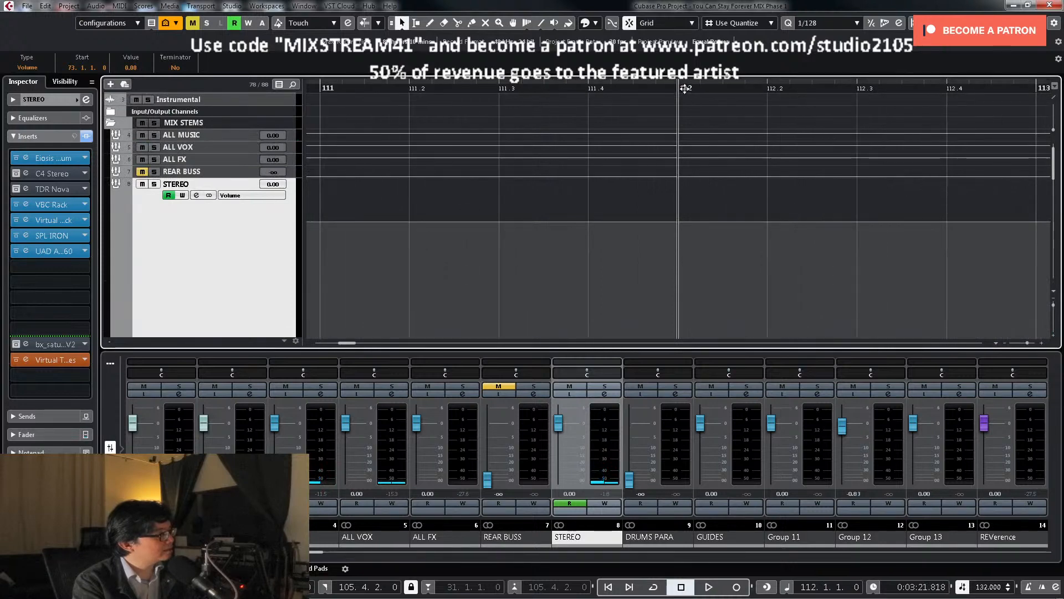
key("g")
key("ctrl+z")
key("space")
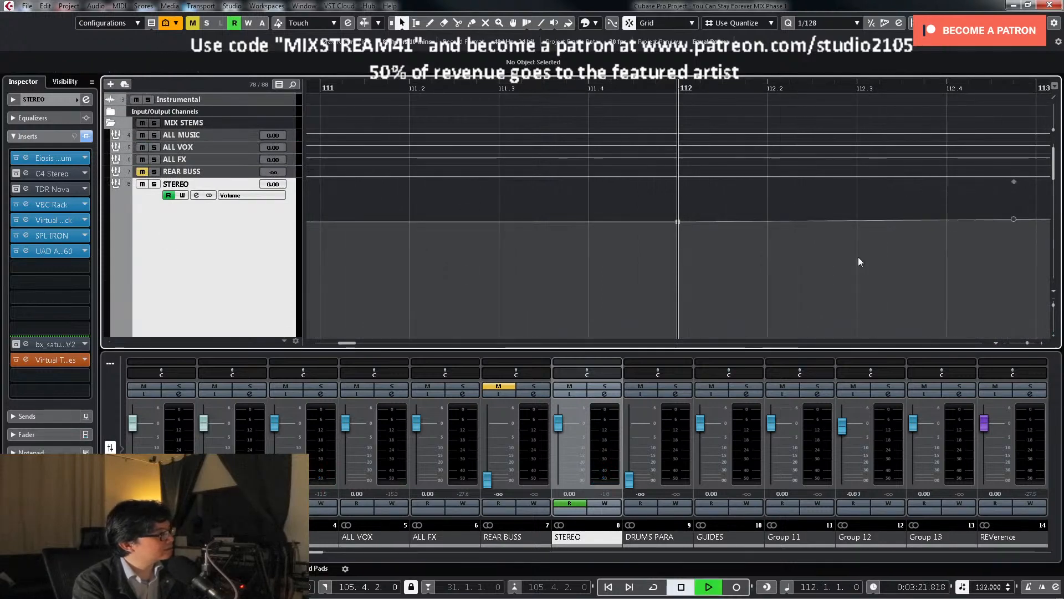
Step: Delete the extra lower STEREO volume point just before bar 114 so the raised level of 1.00 continues
key("g")
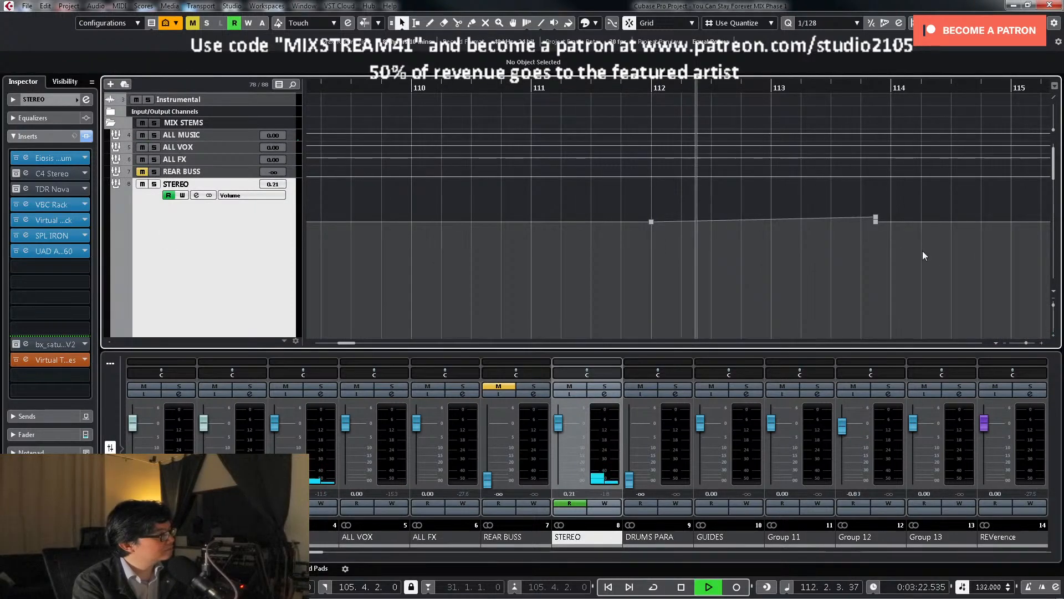
left_click(877, 219)
left_click_drag(885, 220, 884, 222)
key("Delete")
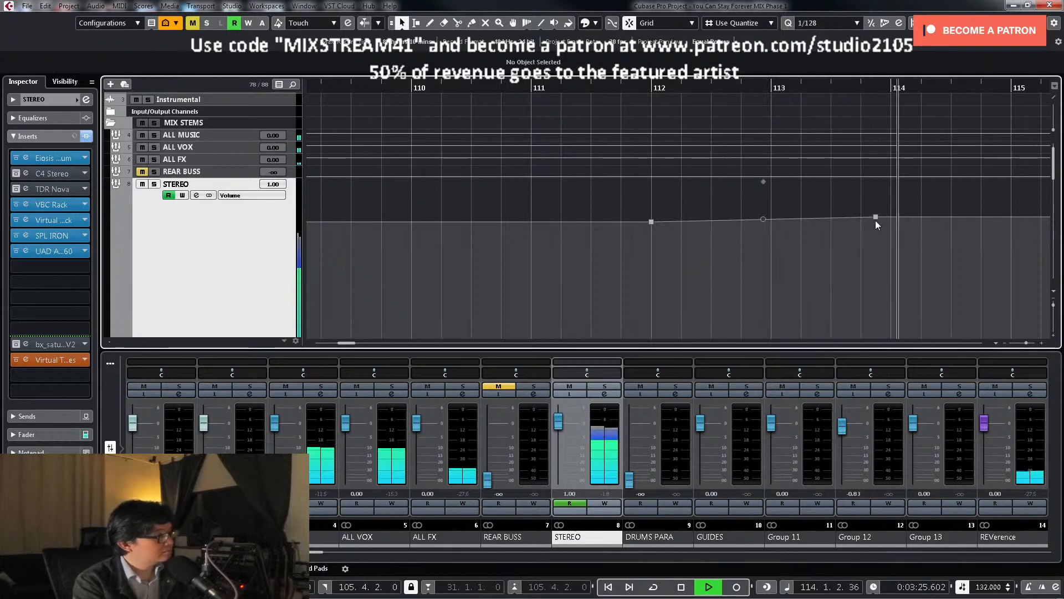
Step: Examine the STEREO volume curve across the whole song during playback, then shrink the enlarged track to its normal height
key("g")
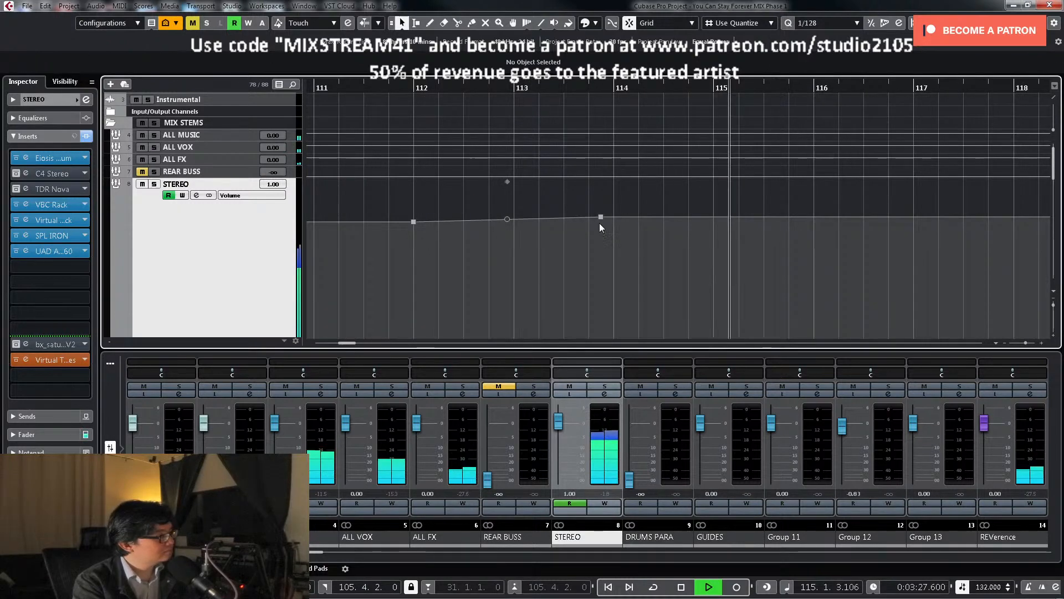
key("g")
key("g")
key("g")
key("g")
key("g")
key("g")
key("g")
key("g")
key("g")
key("g")
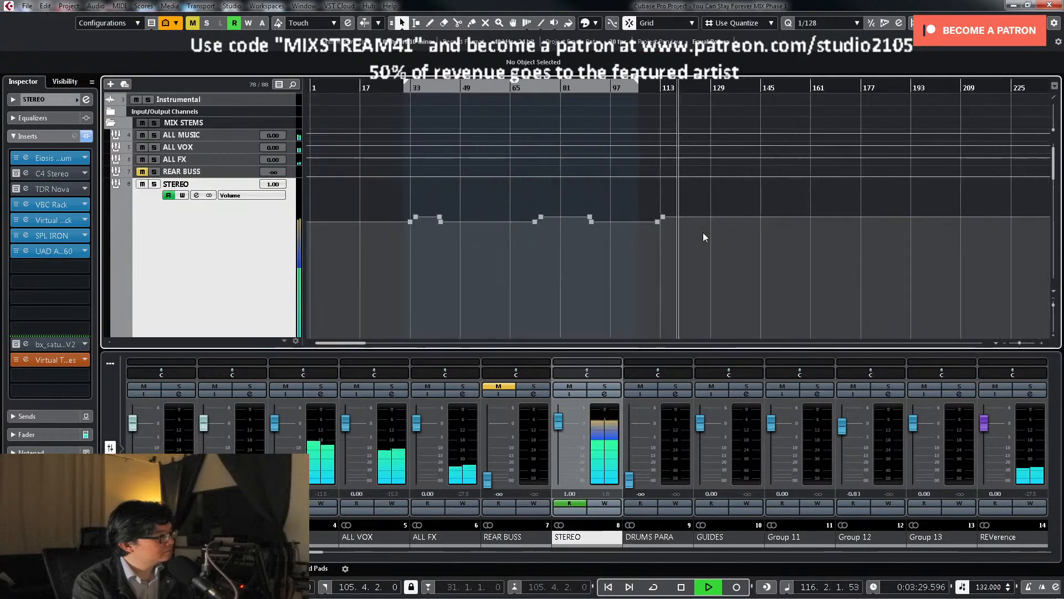
key("h")
key("h")
key("z")
key("z")
key("z")
key("z")
key("z")
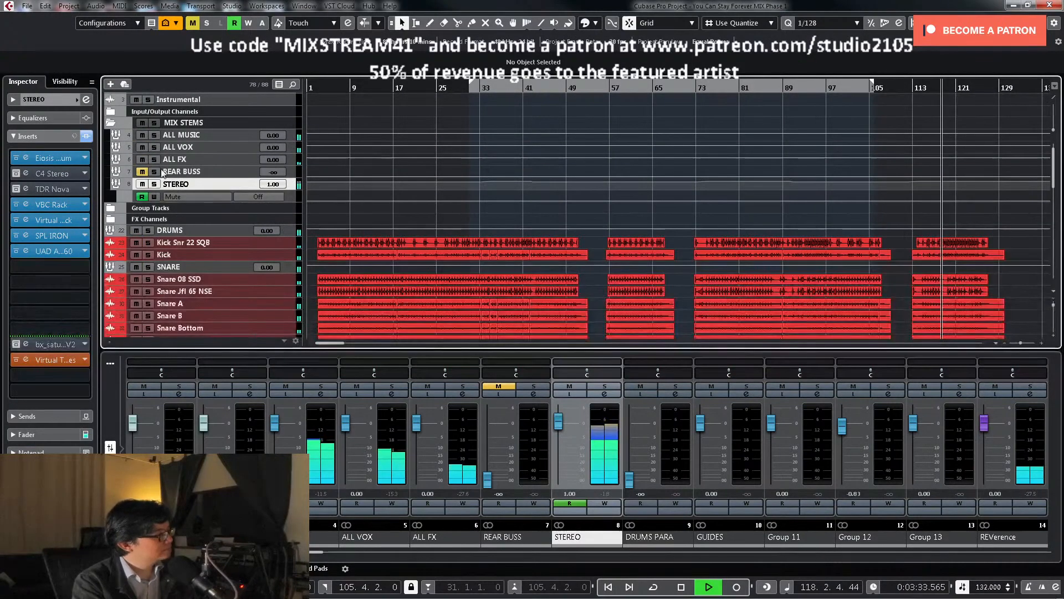
Step: Stop playback, select the SOLO group track and enlarge it to show its volume automation
scroll(883, 191, "down", 10)
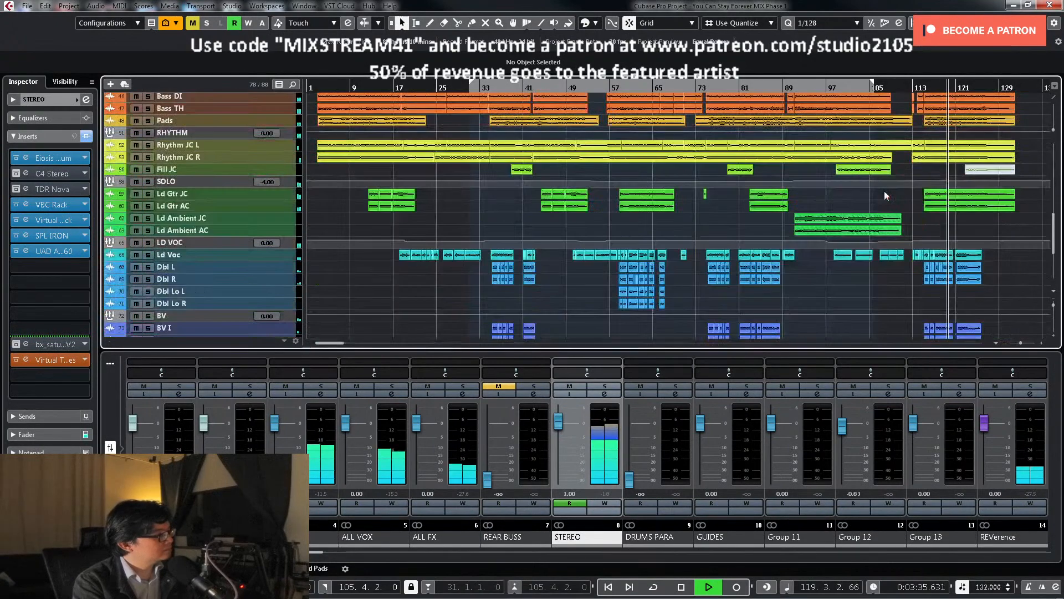
scroll(896, 188, "down", 4)
key("space")
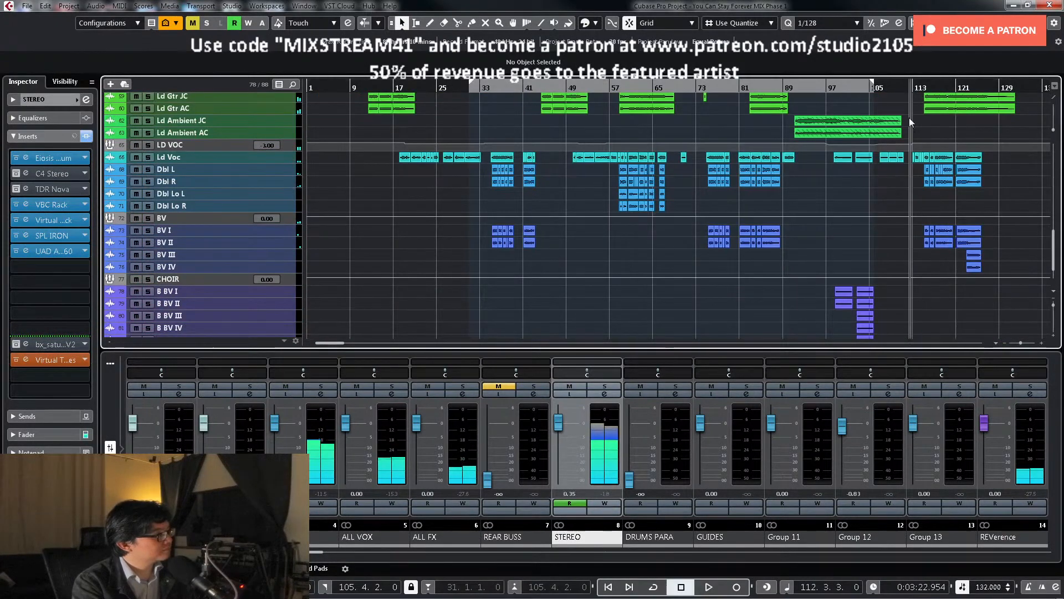
scroll(941, 177, "up", 6)
left_click(294, 231)
key("z")
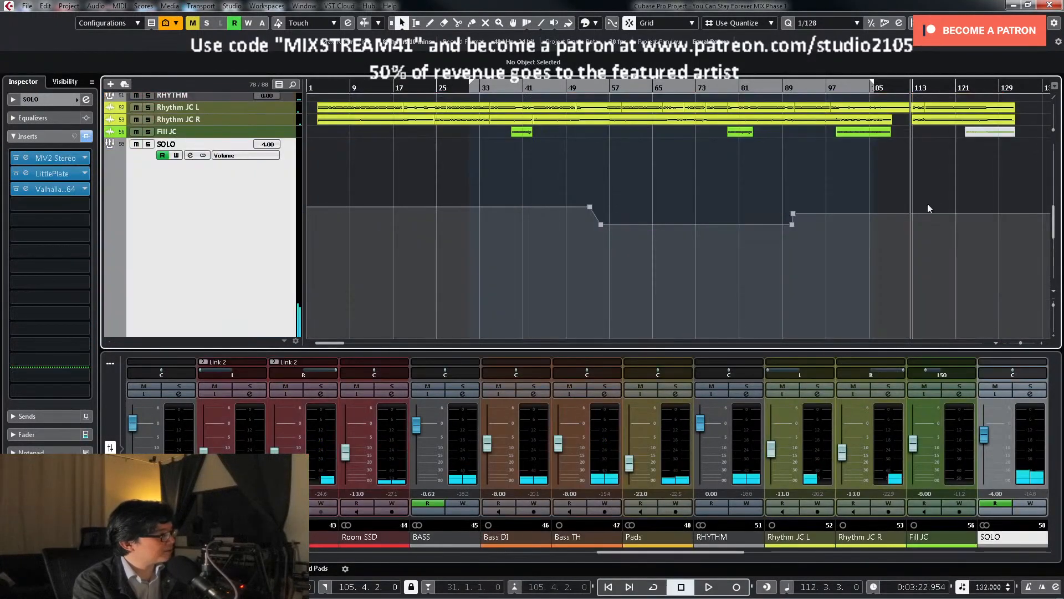
Step: Play from about bar 107 and record a SOLO volume drop to -5.76 around bar 110, then switch off automation writing
scroll(965, 205, "down", 1)
left_click(885, 87)
key("space")
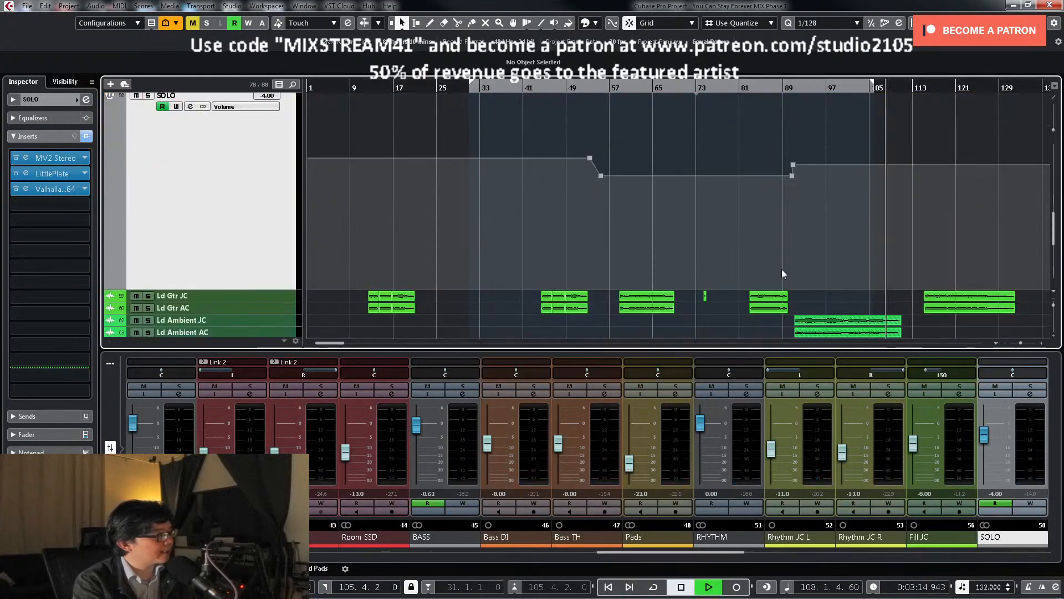
left_click(1031, 503)
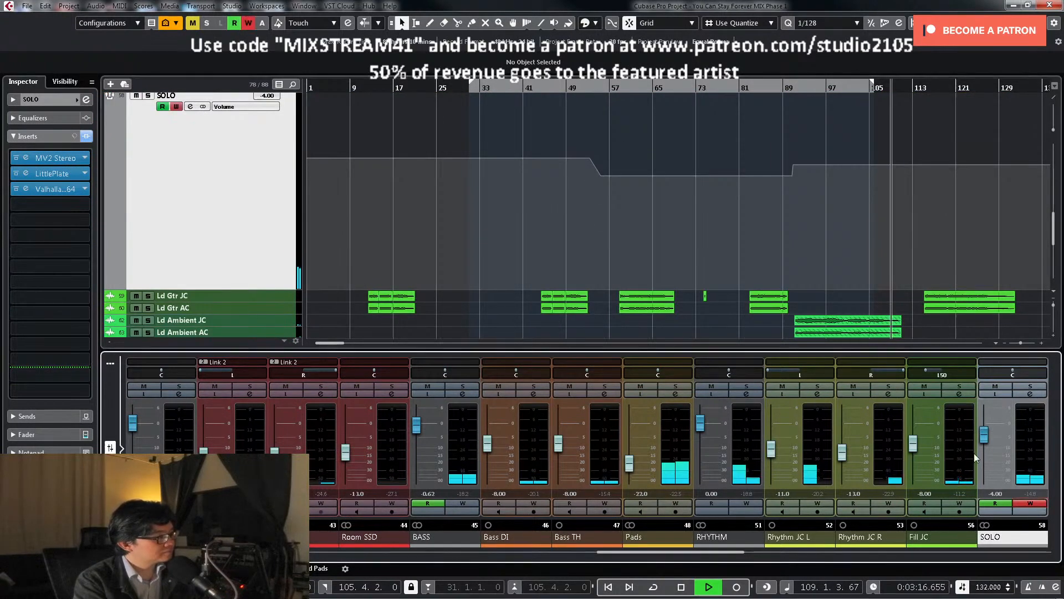
left_click_drag(985, 437, 986, 441)
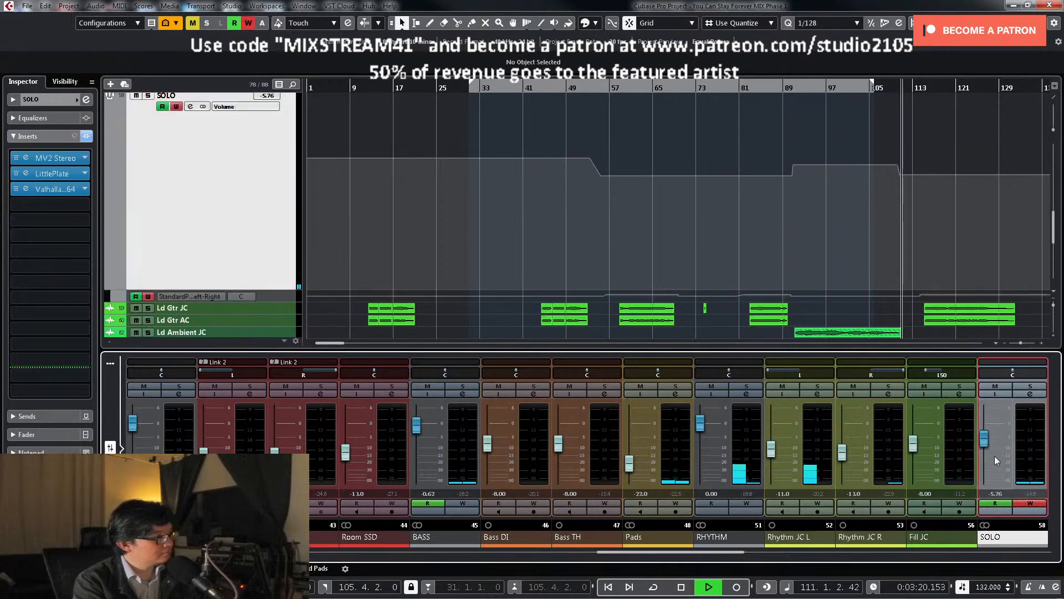
left_click(1030, 503)
Step: Clean up the recorded SOLO volume drop by placing its end point in bar 113 and setting its value to -6.00
left_click_drag(779, 214, 813, 173)
key("h")
key("h")
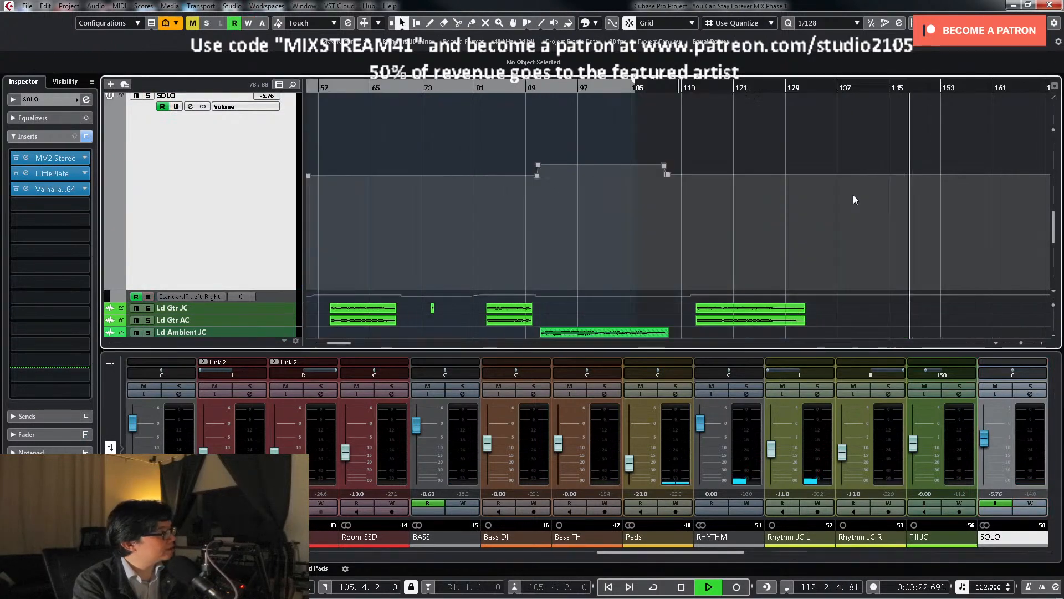
left_click_drag(630, 174, 699, 180)
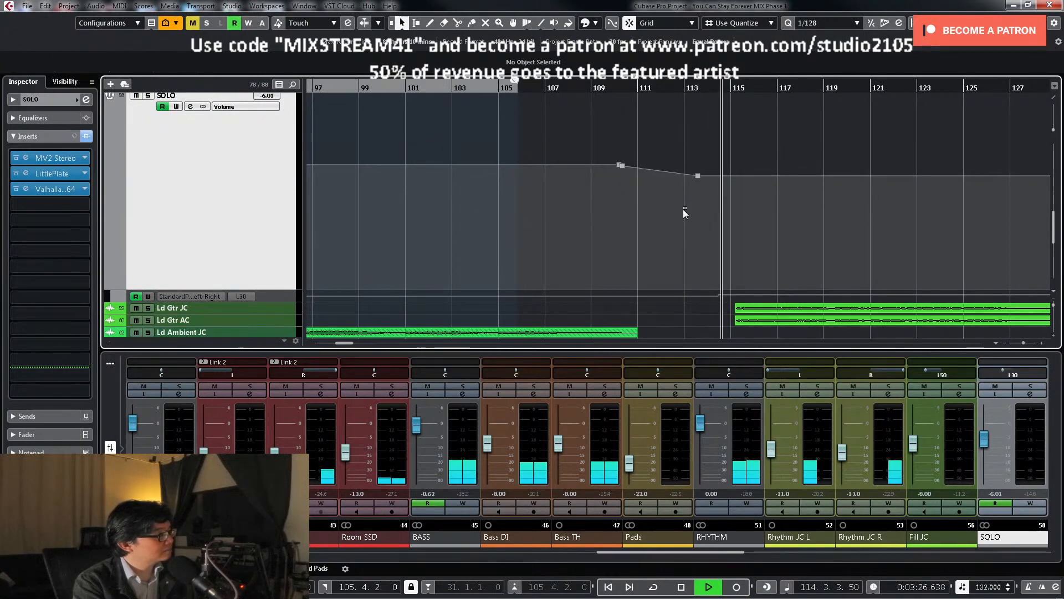
scroll(138, 68, "up", 1)
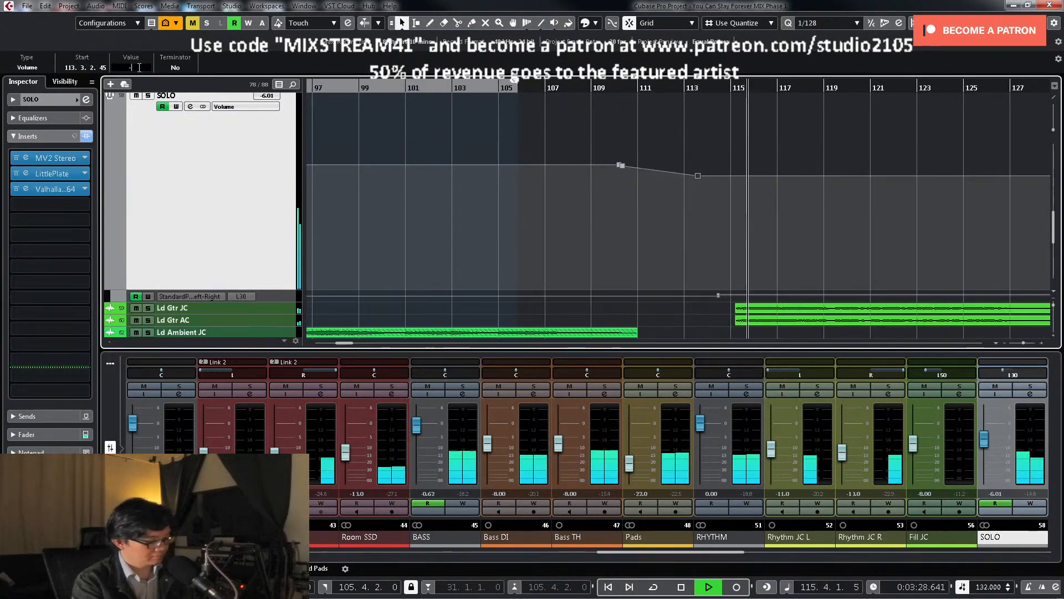
left_click(789, 135)
Step: Shrink the SOLO track to its normal height, stop playback and return to the STEREO and drum tracks
key("g")
key("g")
key("z")
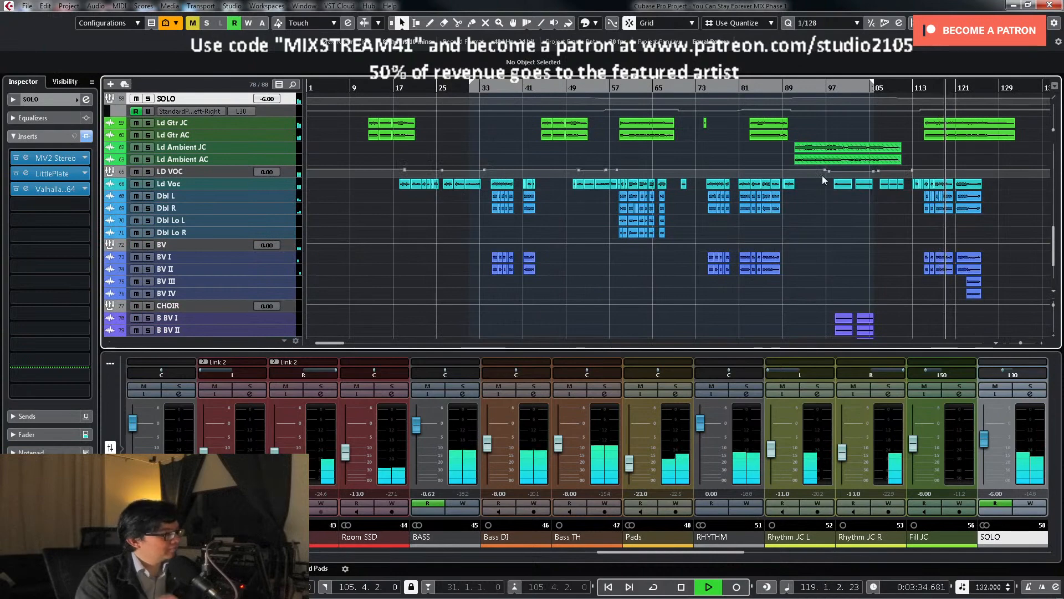
key("space")
scroll(708, 160, "up", 10)
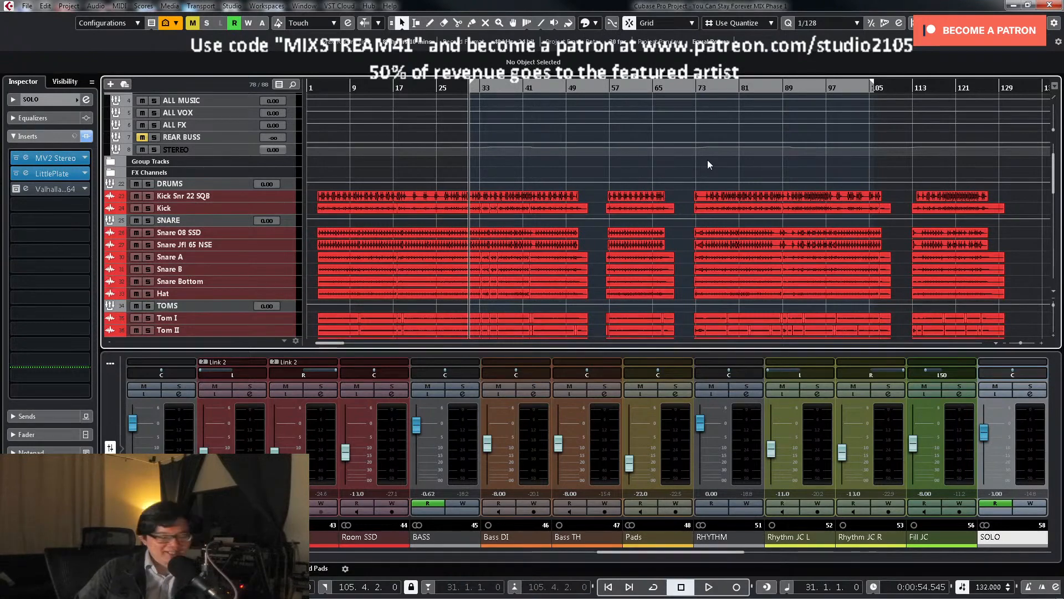
Step: Collapse the MIX STEMS folder, then set the locators around all events and return the cursor to the song's start
scroll(536, 176, "up", 3)
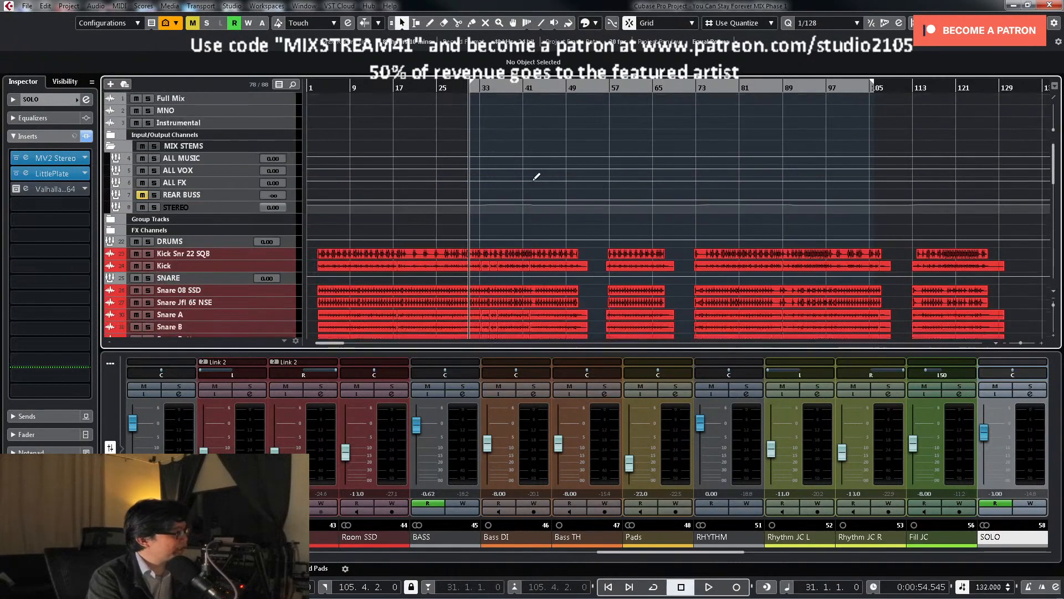
left_click(113, 147)
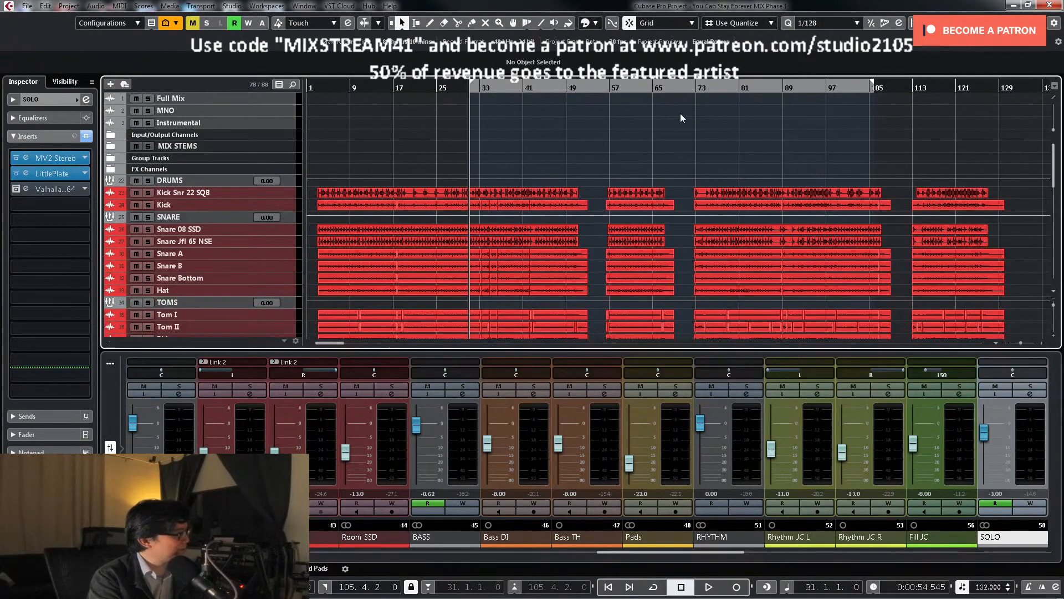
key("ctrl+a")
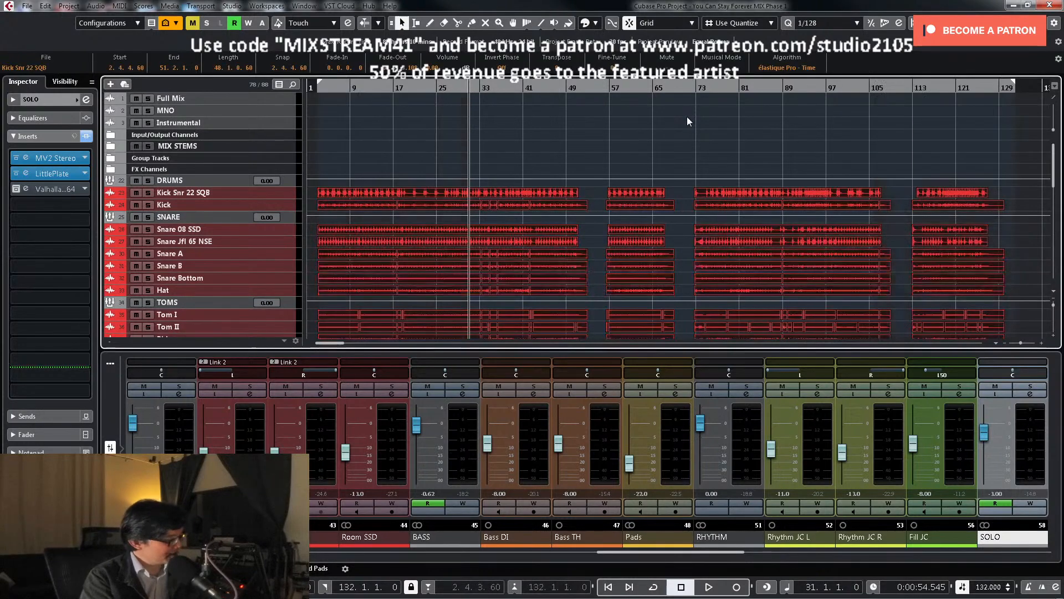
key("p")
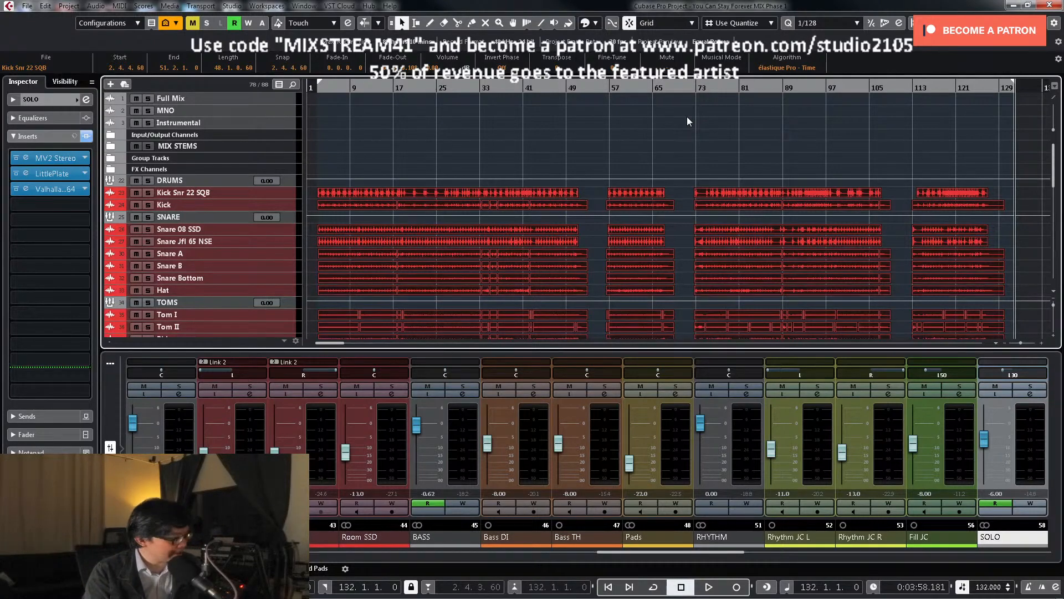
key("KP_1")
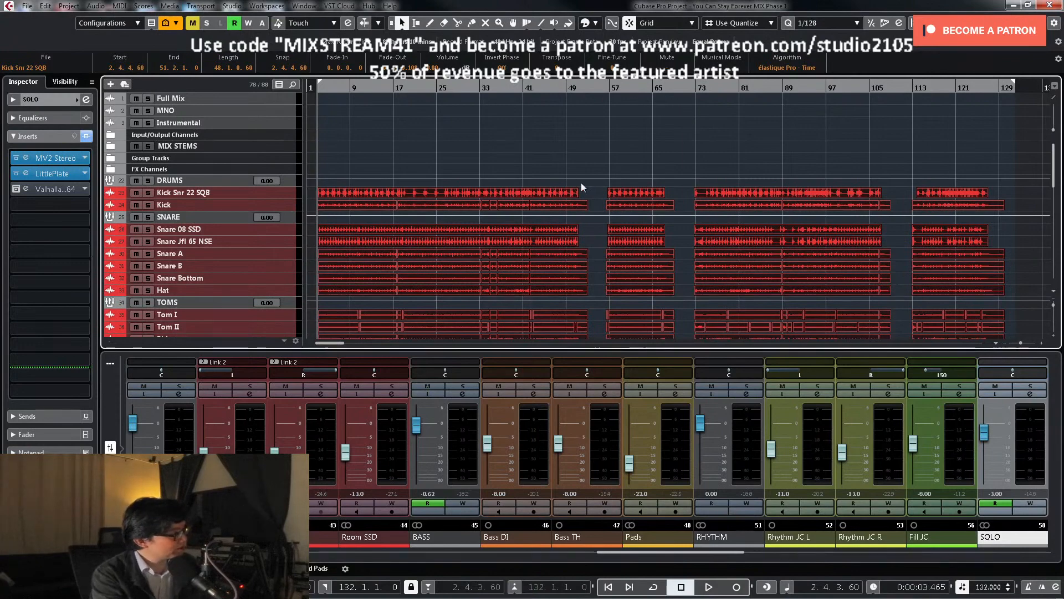
Step: Play the song from the beginning and hide the mixer to give the arrangement the full height
scroll(637, 198, "down", 10)
scroll(639, 188, "up", 10)
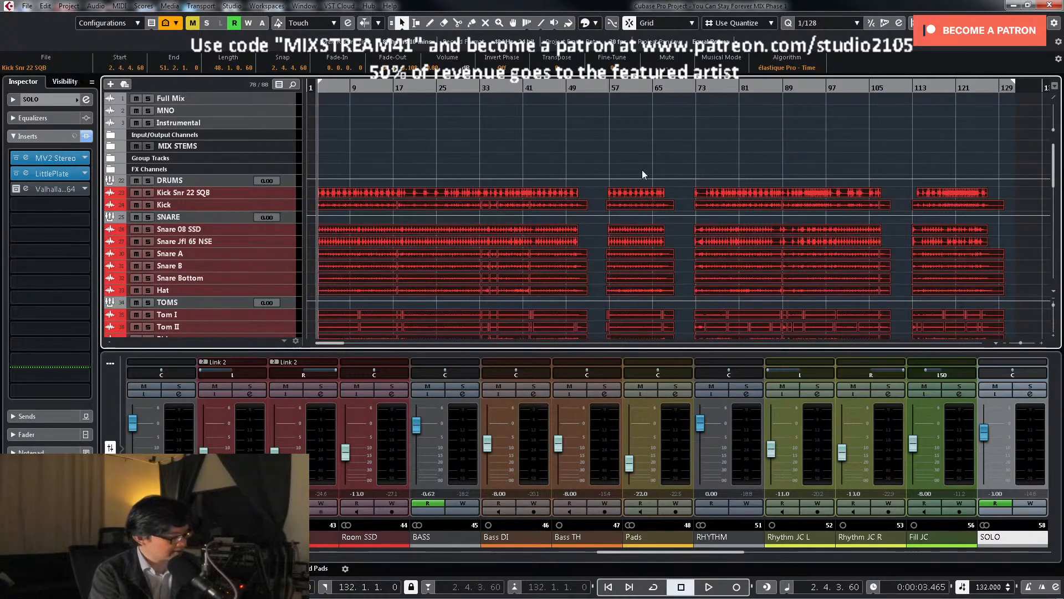
scroll(657, 163, "down", 15)
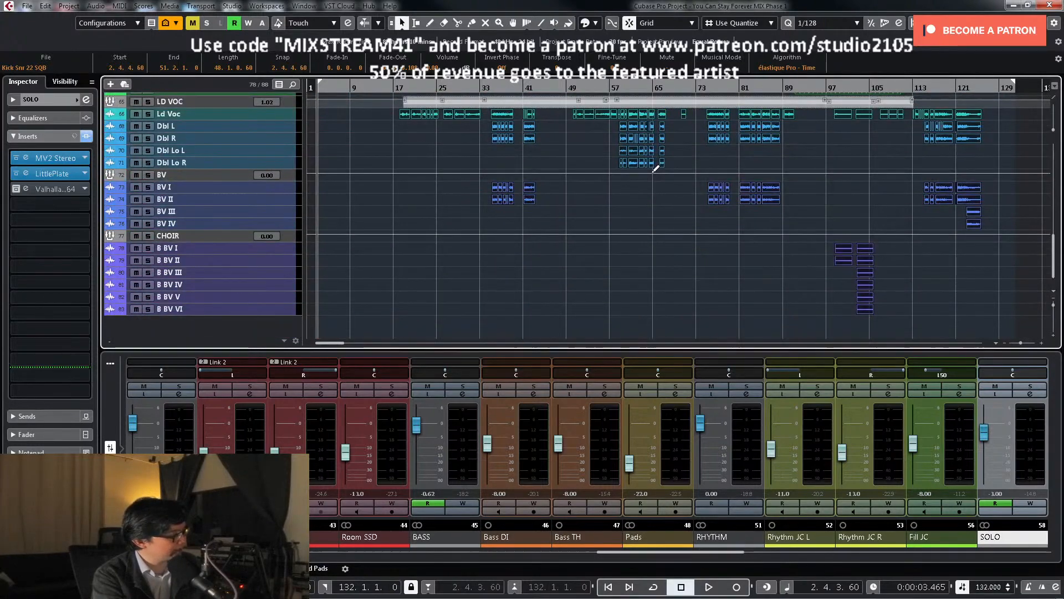
scroll(656, 168, "up", 10)
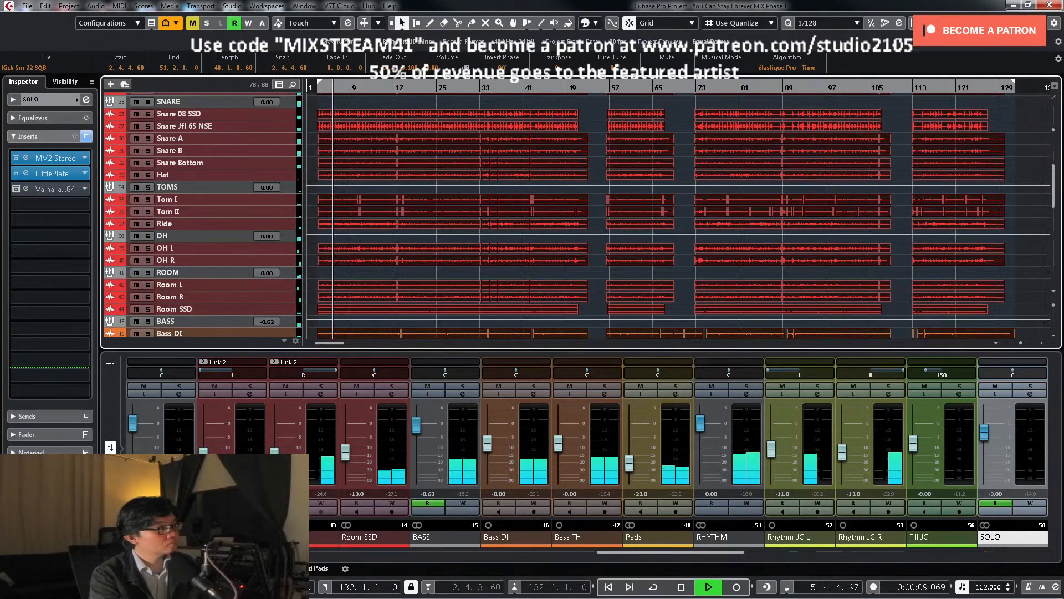
left_click(1028, 23)
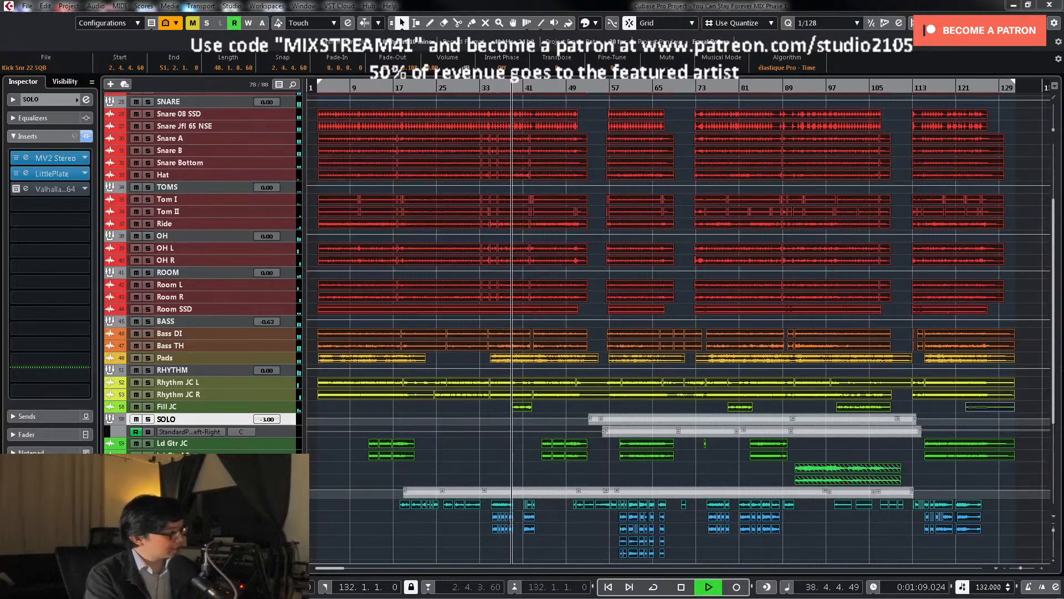
Step: Set the LD VOC volume automation between about bars 33 and 51 to 0.50
left_click(172, 492)
key("z")
scroll(593, 458, "down", 3)
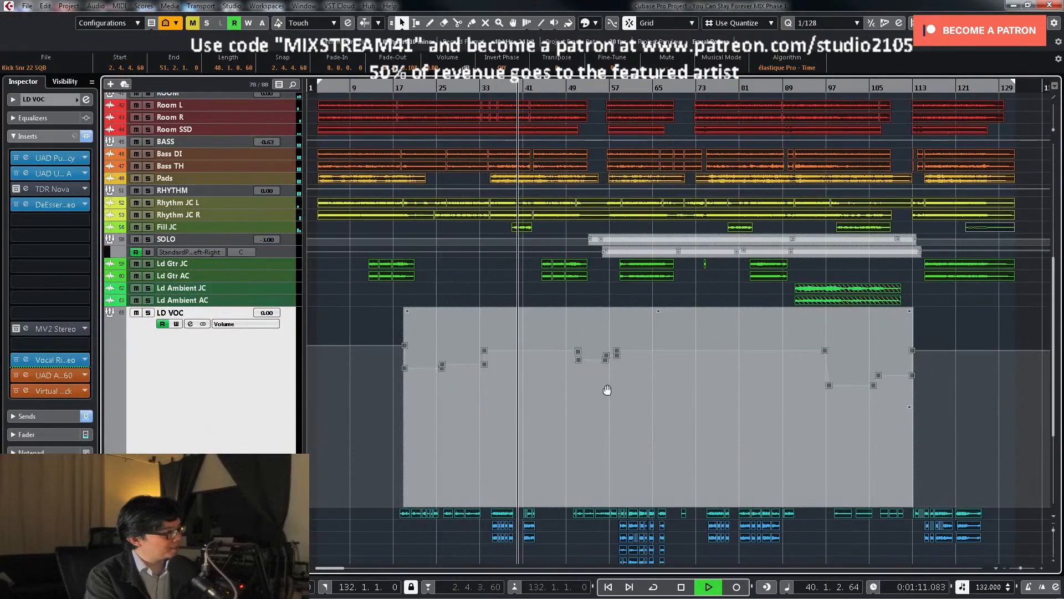
left_click(975, 388)
left_click_drag(531, 338, 587, 350)
left_click(591, 354)
left_click(578, 352)
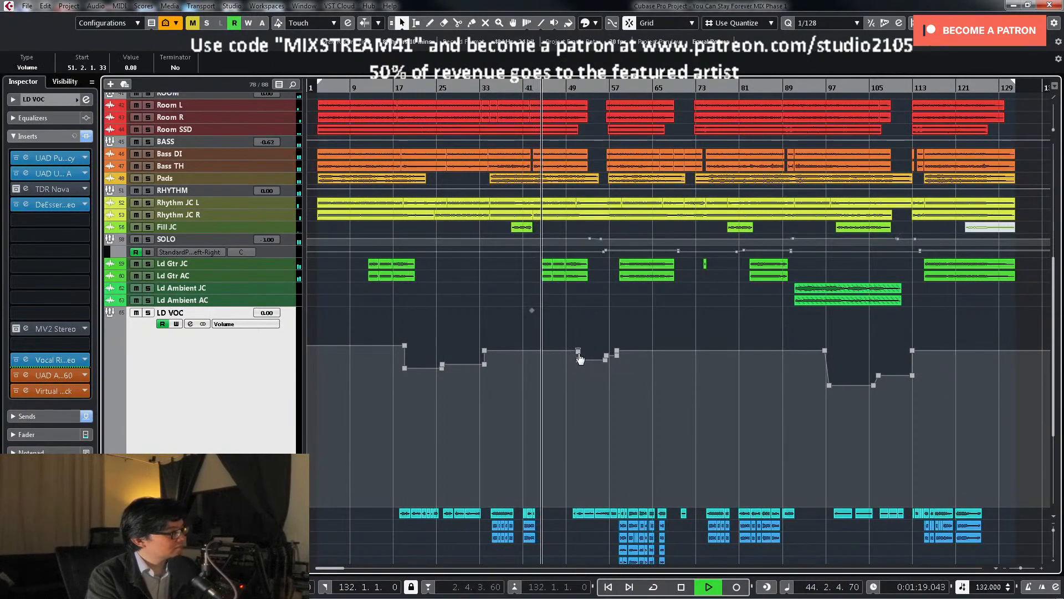
left_click_drag(467, 344, 583, 355)
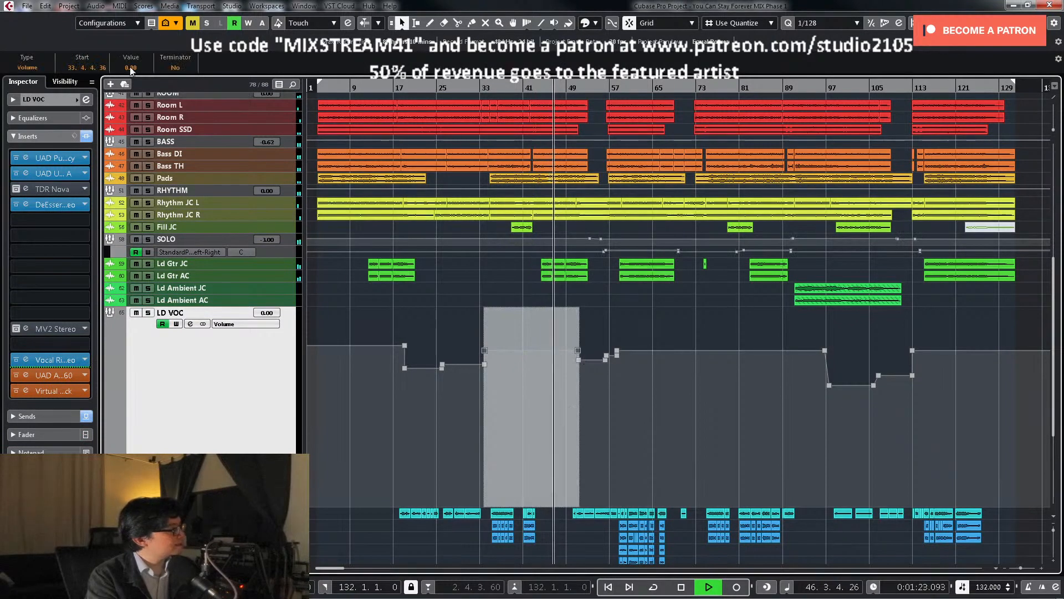
type("0.5")
key("Return")
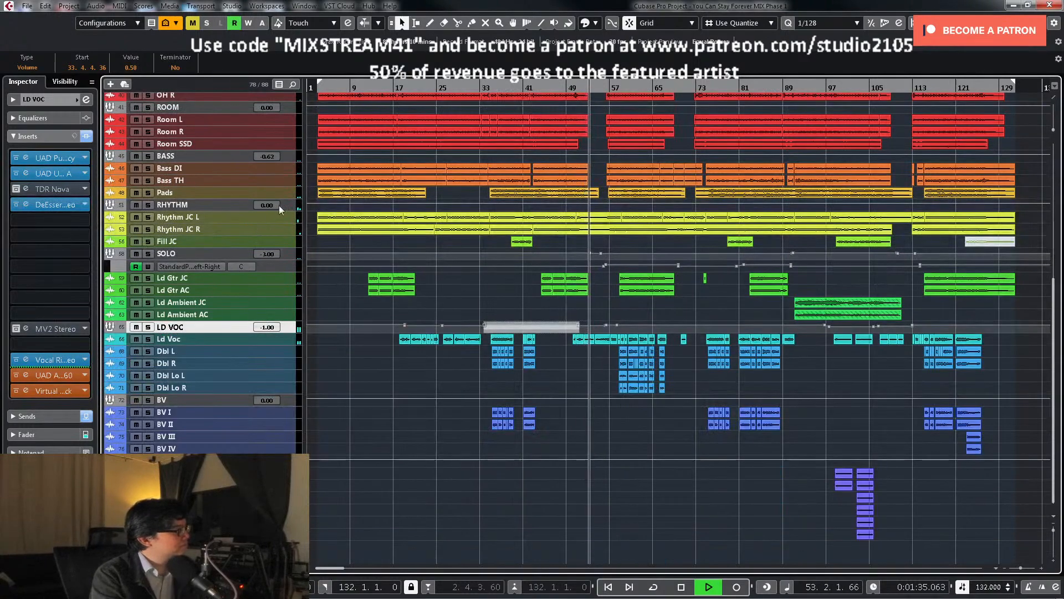
Step: Enlarge the Pads track, trim its second event to end at bar 54 and start the fade-out at bar 53
left_click(286, 192)
key("z")
key("h")
key("h")
key("h")
key("h")
key("h")
key("h")
key("h")
key("h")
key("h")
key("h")
key("h")
key("h")
key("h")
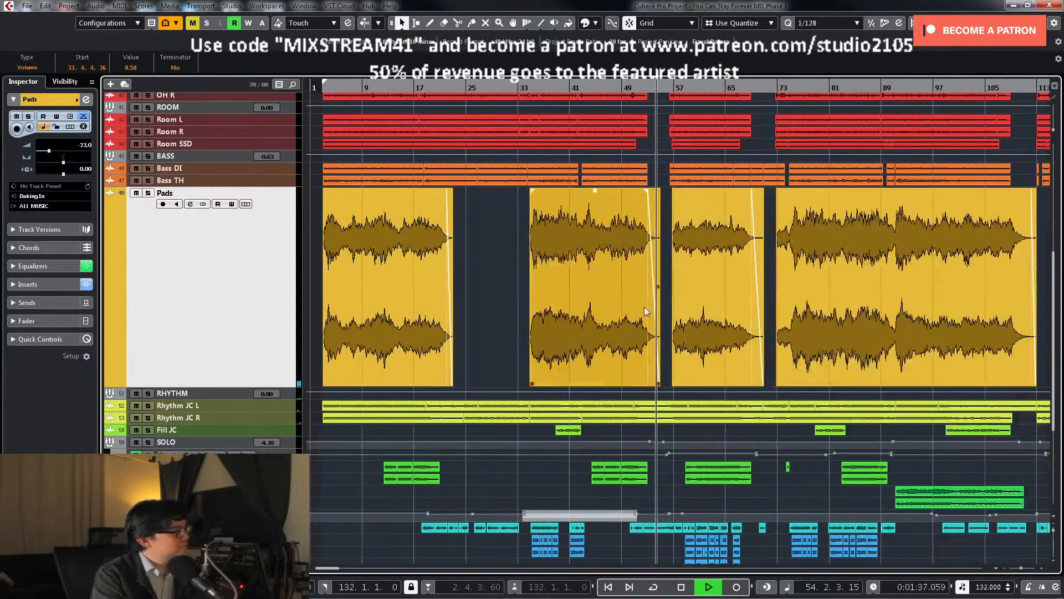
left_click_drag(702, 382, 643, 382)
left_click_drag(525, 196, 582, 197)
left_click(714, 218)
Step: Trim the third Pads event to end at bar 70 and start its fade-out at bar 68
key("g")
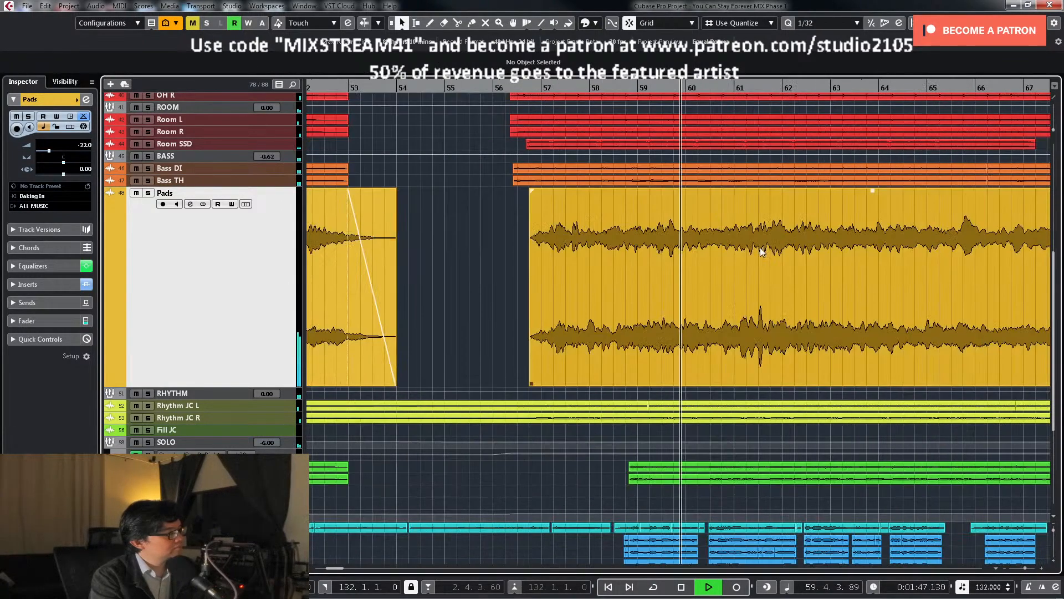
key("g")
key("g")
key("g")
key("g")
key("g")
key("g")
key("g")
key("g")
key("g")
key("g")
key("h")
key("h")
key("h")
key("h")
key("h")
key("h")
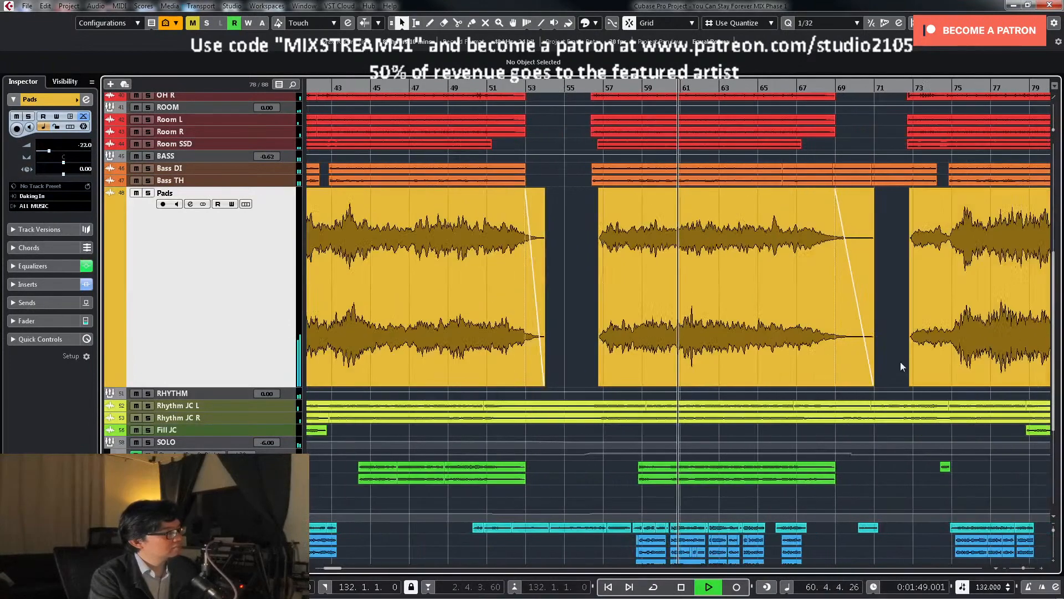
key("h")
key("h")
left_click(936, 289)
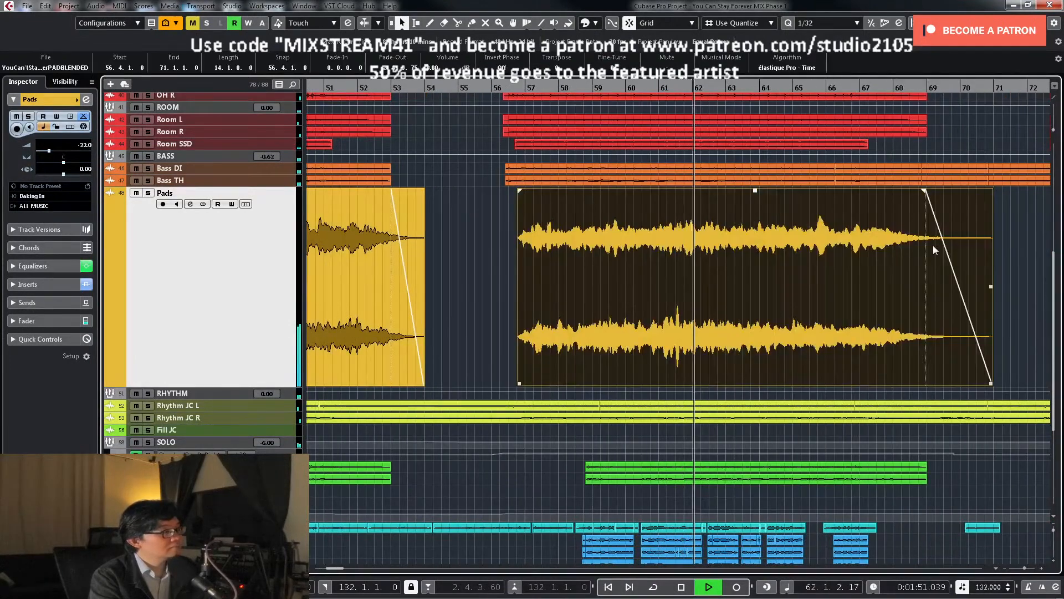
left_click_drag(923, 195, 992, 191)
left_click_drag(991, 383, 957, 381)
left_click_drag(958, 191, 892, 192)
Step: Trim the start of the fourth Pads event to just before bar 75 and give it a short fade-in
key("g")
key("g")
key("g")
key("g")
key("g")
key("g")
key("g")
key("g")
key("g")
key("g")
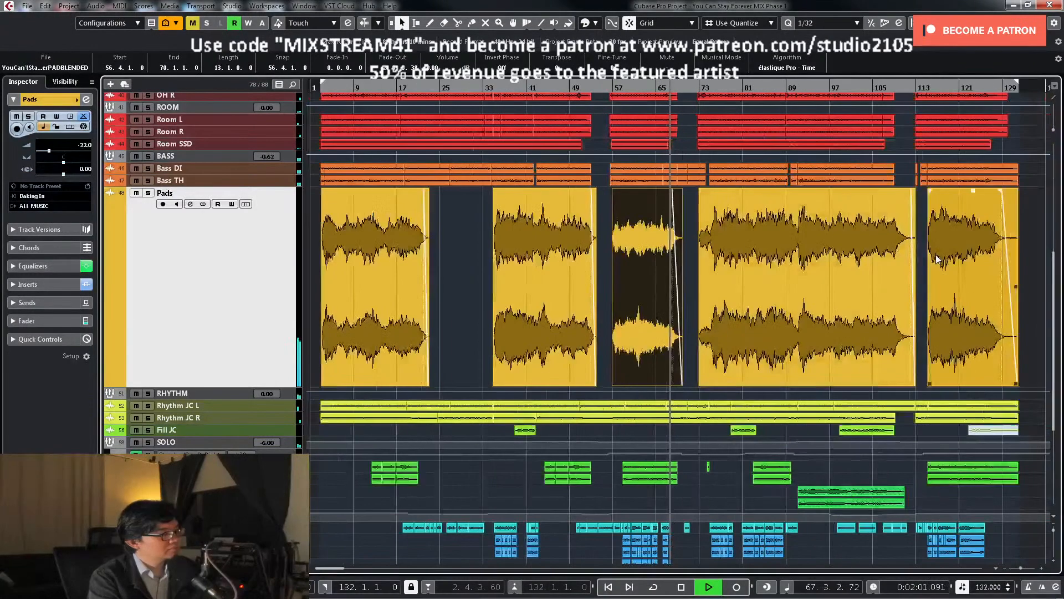
key("h")
key("h")
scroll(886, 291, "down", 2)
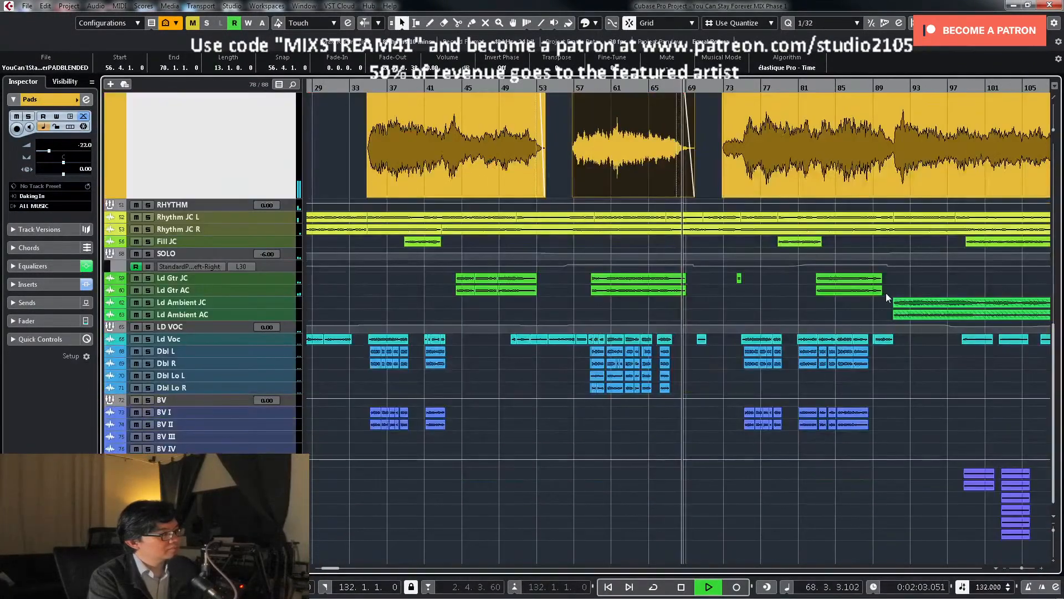
scroll(907, 294, "up", 3)
key("h")
key("h")
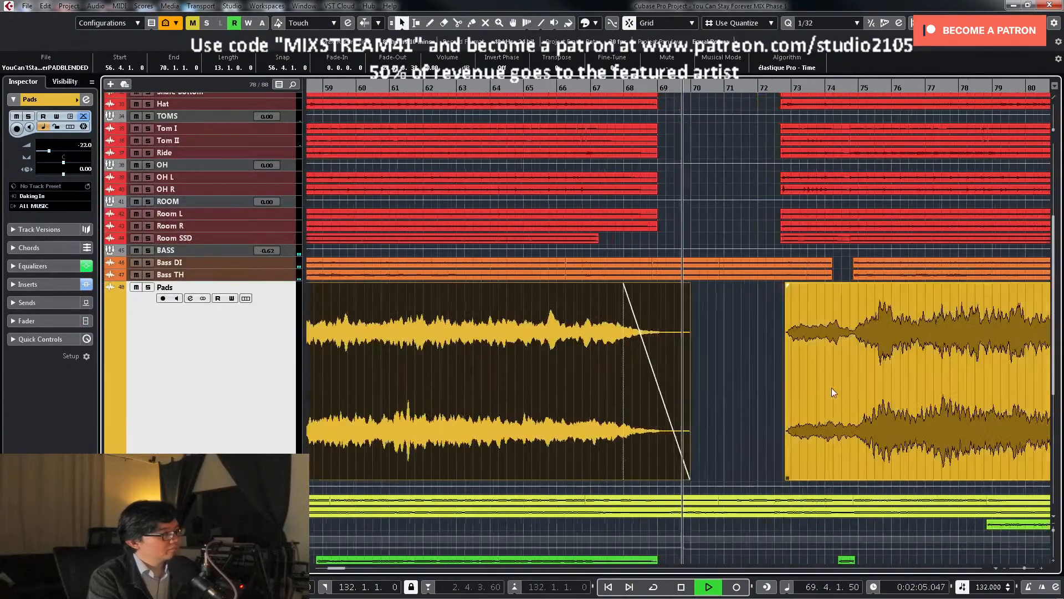
scroll(832, 388, "down", 4)
scroll(866, 307, "up", 4)
key("h")
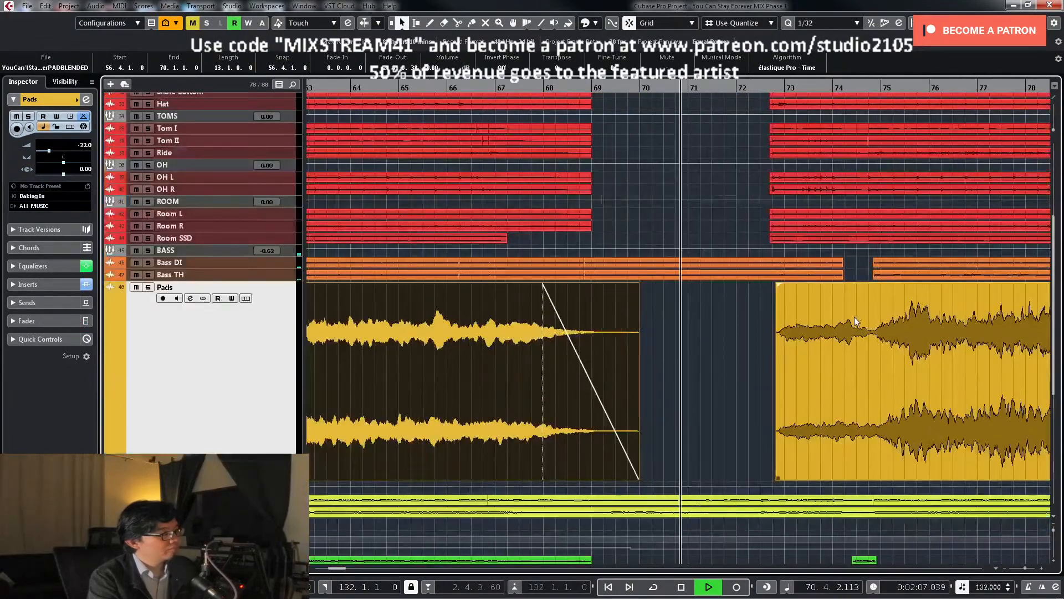
scroll(850, 326, "right", 2)
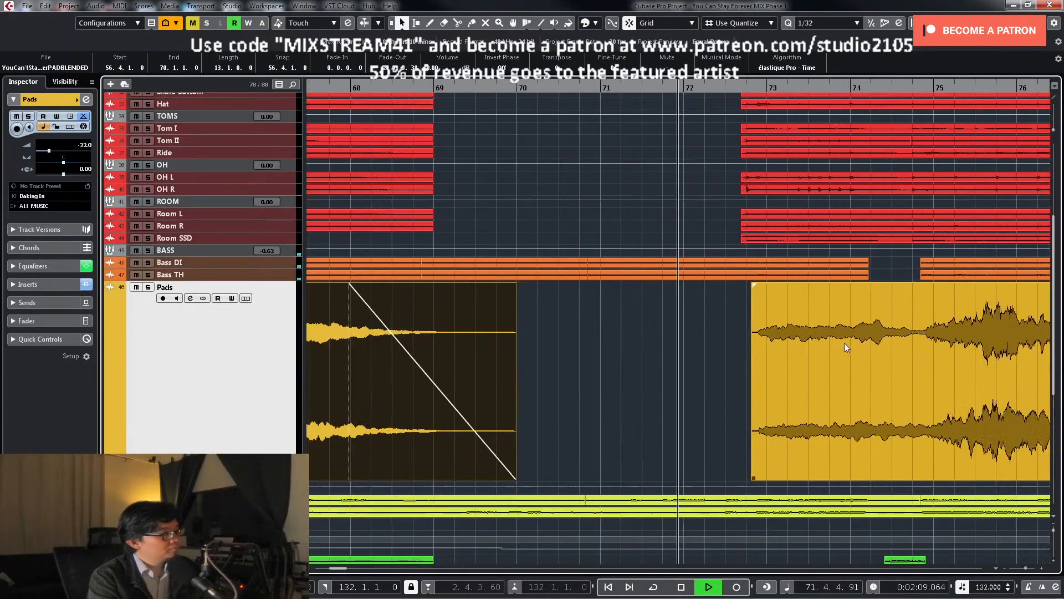
scroll(853, 355, "down", 3)
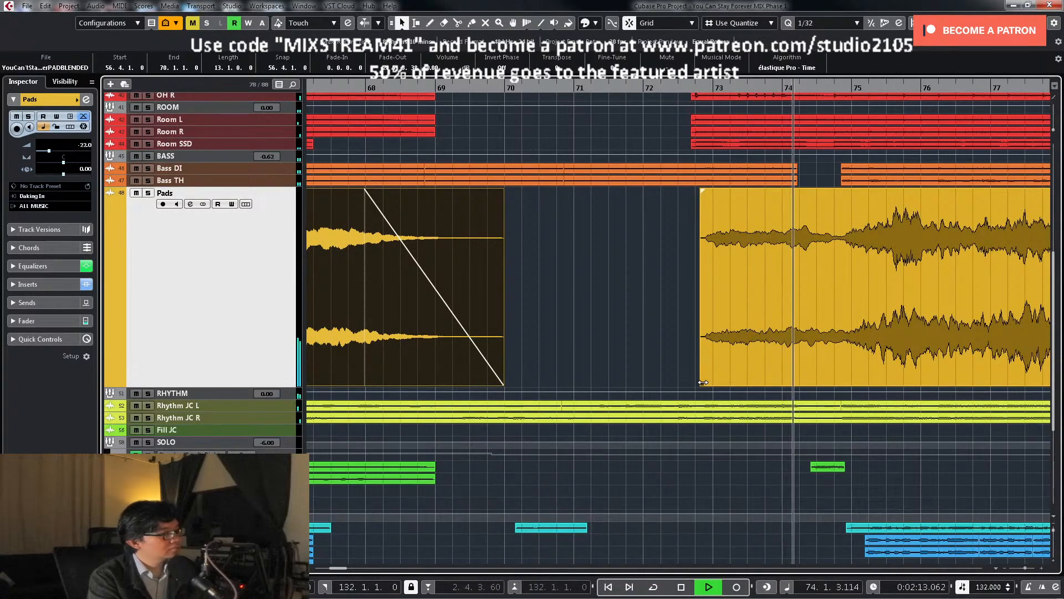
left_click_drag(703, 382, 846, 372)
left_click_drag(847, 193, 855, 196)
left_click(760, 241)
Step: Examine the trimmed Pads event against the drums, bass, guitars and vocals from about bar 75 onward, ending with the whole song in view
key("g")
key("g")
key("g")
key("g")
key("g")
key("g")
key("g")
key("g")
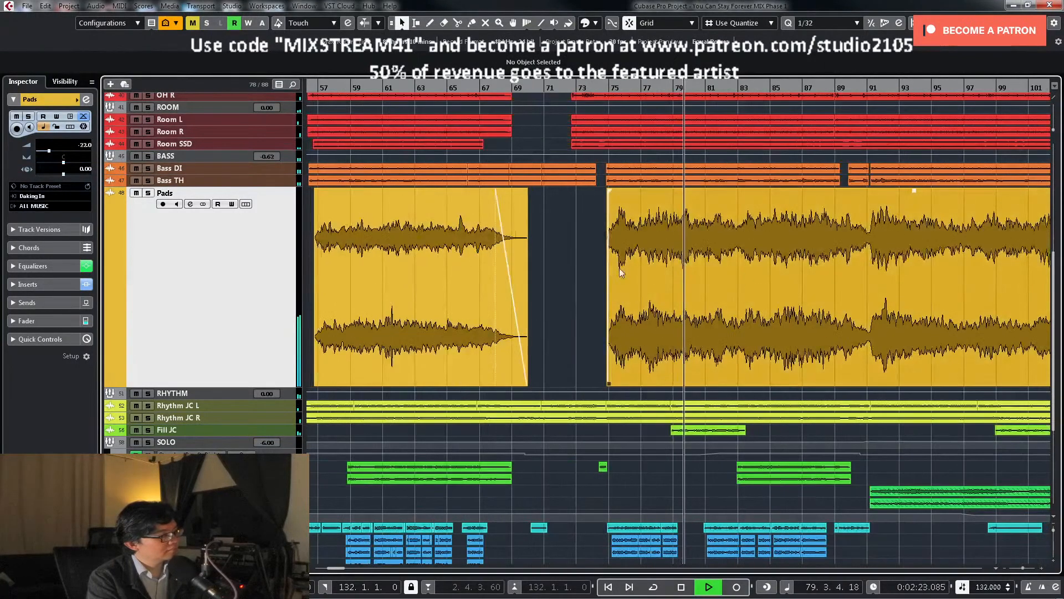
key("g")
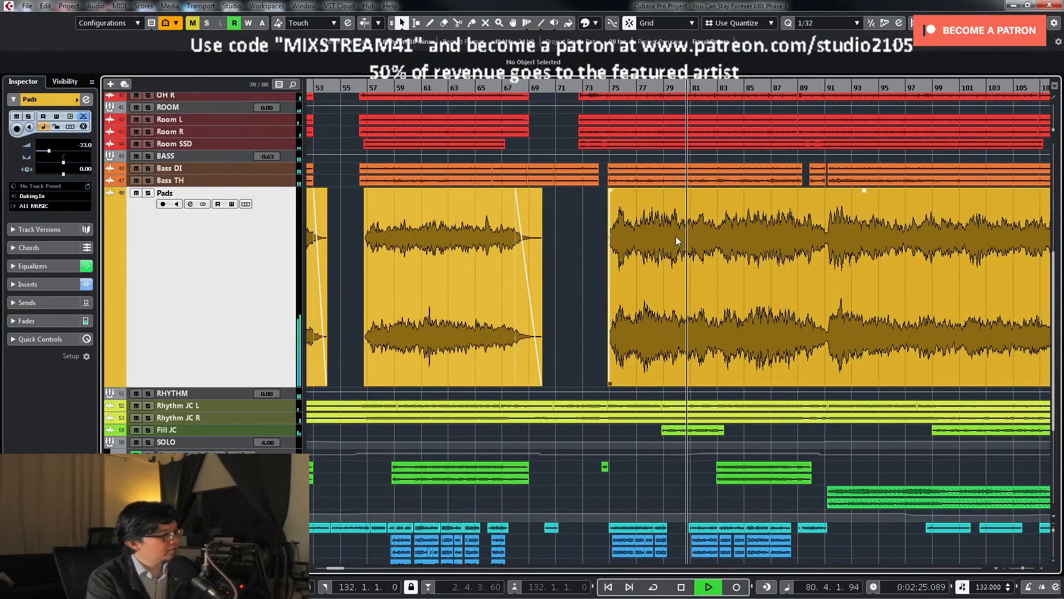
key("h")
key("h")
key("h")
key("h")
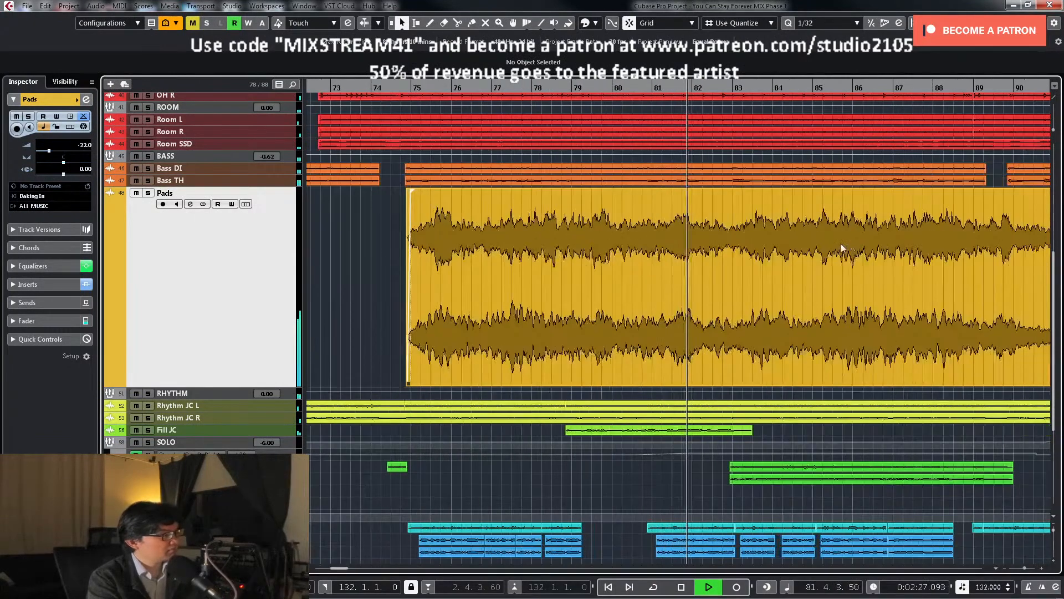
scroll(851, 240, "down", 3)
scroll(856, 227, "up", 5)
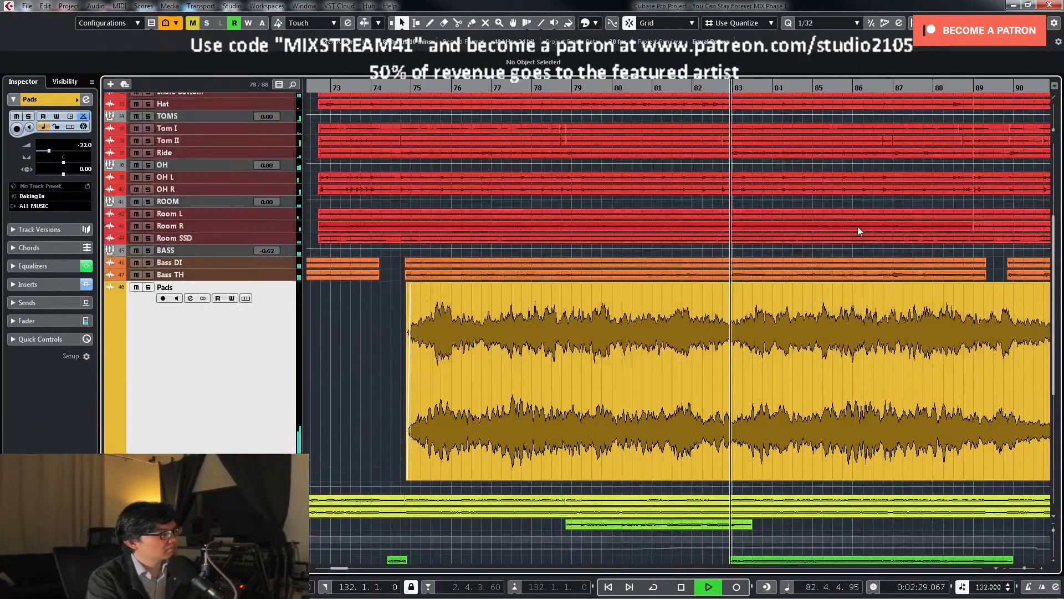
key("g")
key("g")
scroll(900, 327, "down", 3)
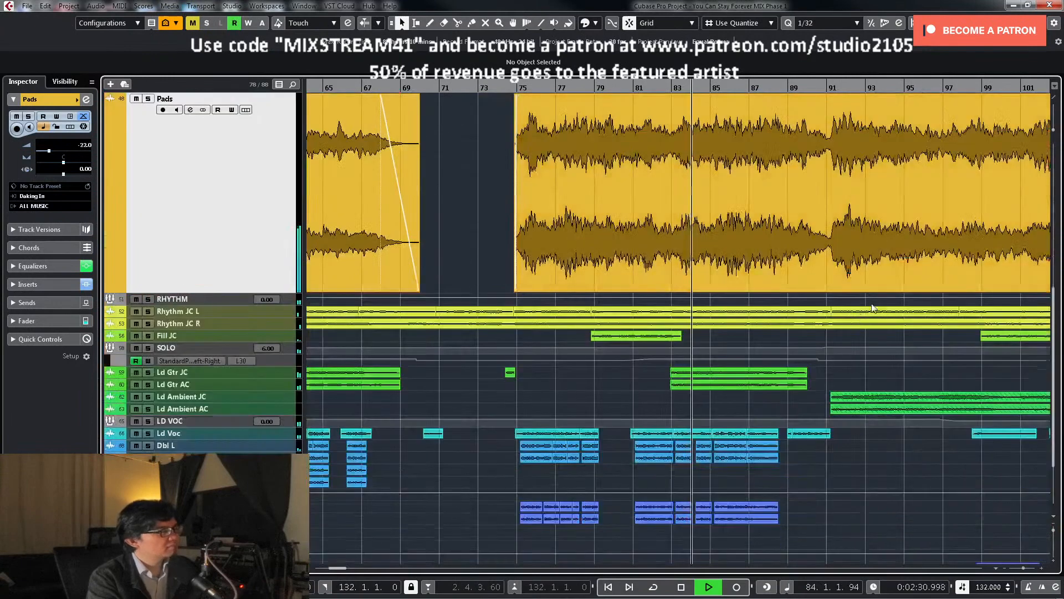
scroll(872, 309, "down", 3)
key("shift+f")
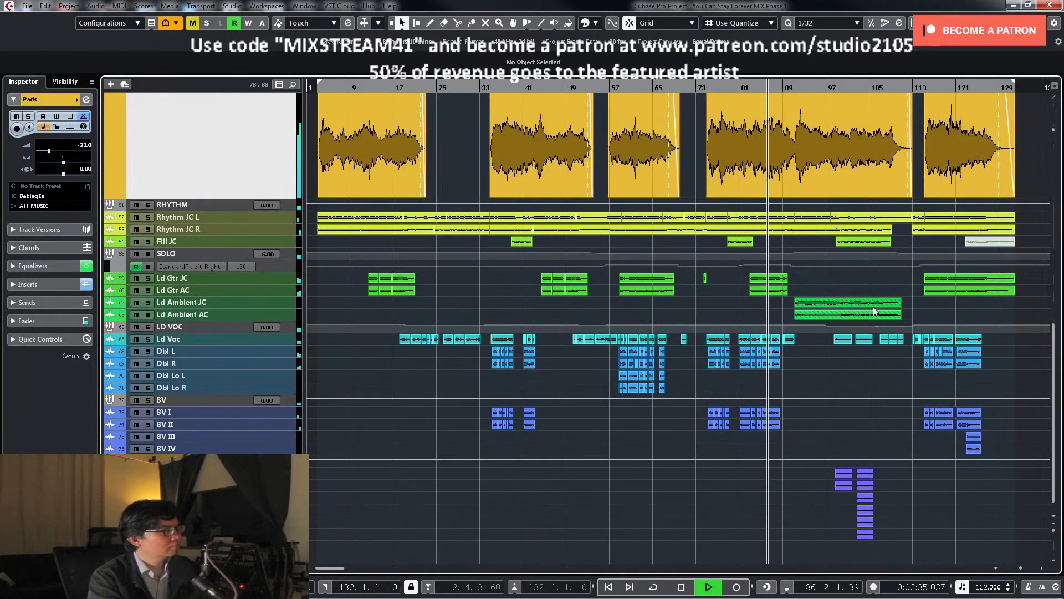
Step: Enlarge the SOLO track, add volume automation points around bar 80 and set the upper one to -5.00
left_click(287, 267)
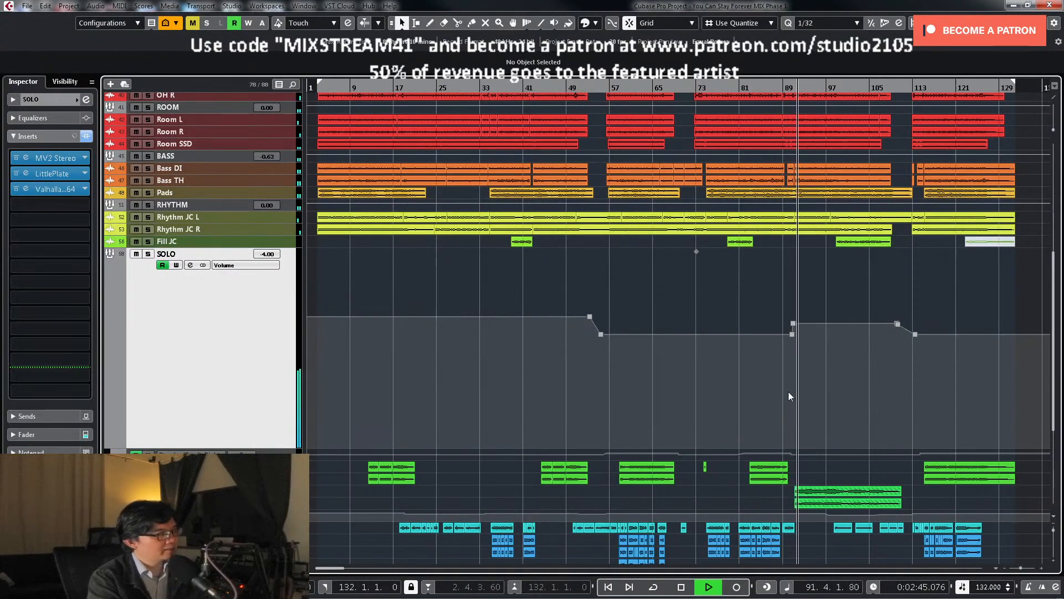
right_click(696, 345)
left_click(714, 345)
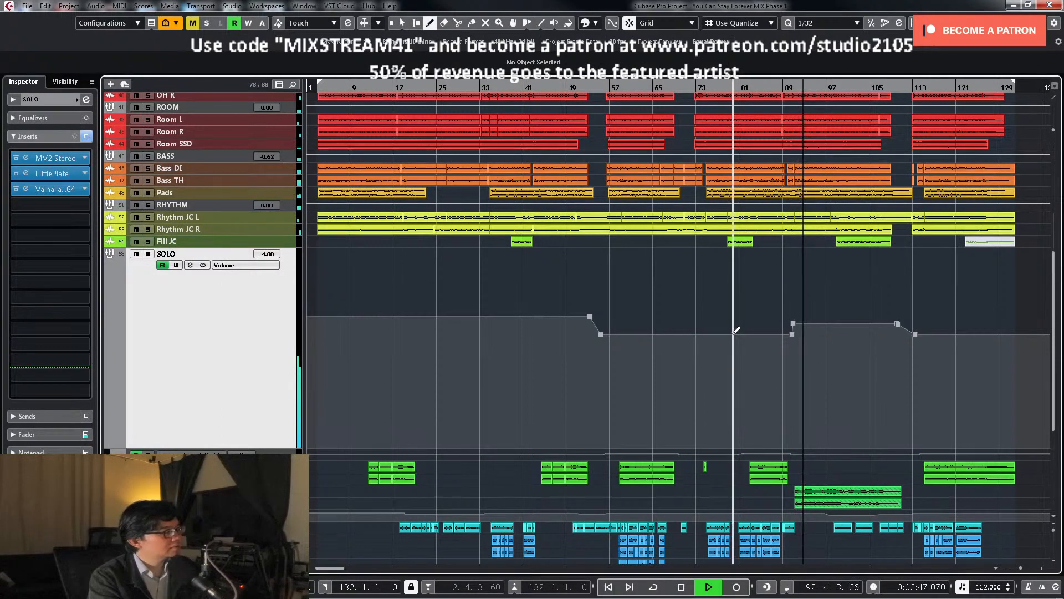
left_click(737, 331)
right_click(737, 332)
left_click(737, 333)
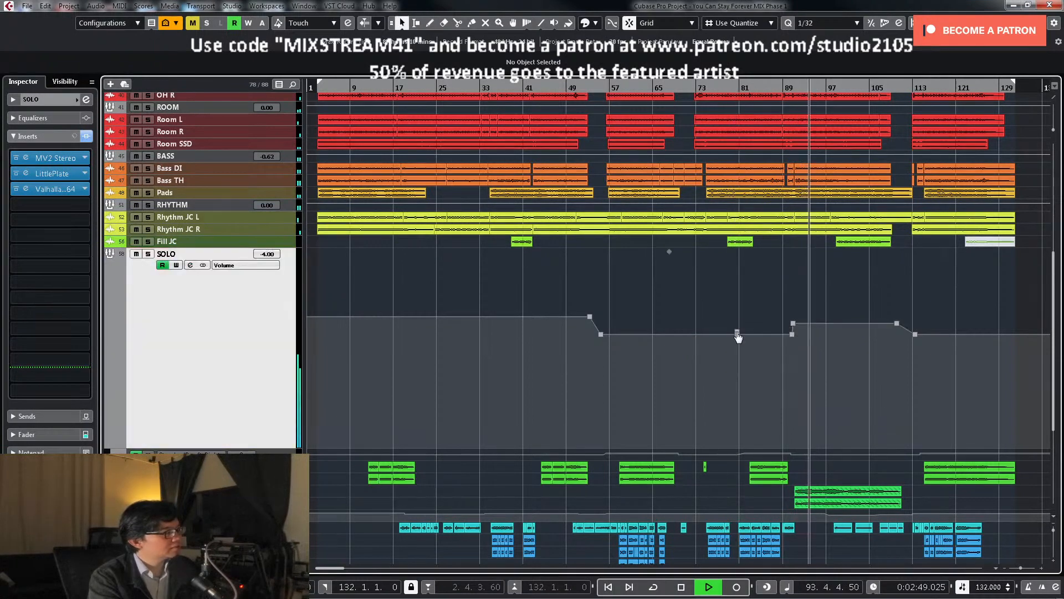
left_click(737, 332)
left_click(131, 67)
type("-5")
key("Return")
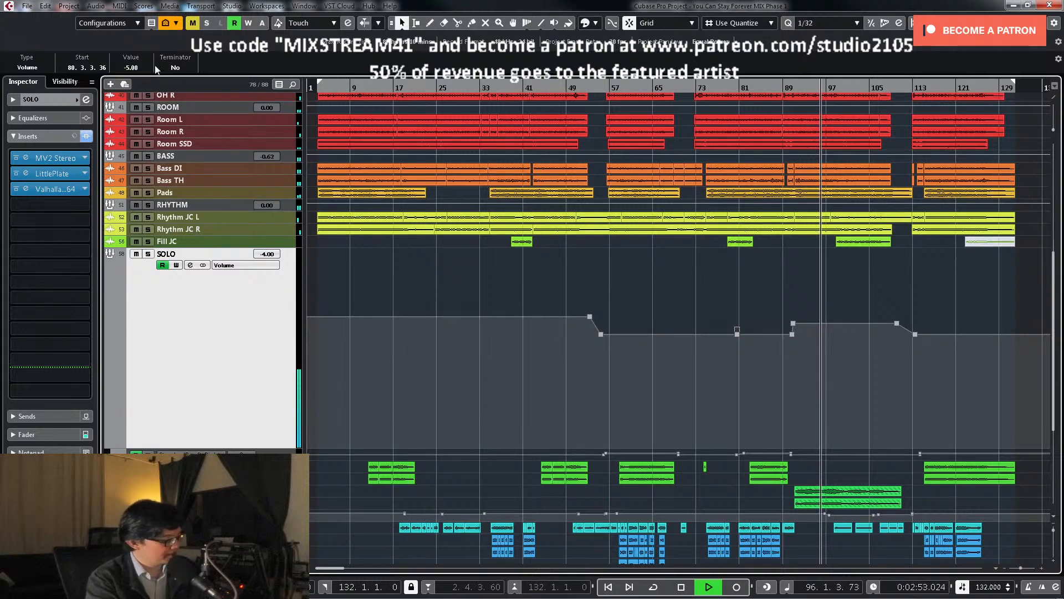
Step: Set the lower SOLO volume automation point just before bar 91 to -5.00
left_click(424, 115)
key("h")
key("h")
key("h")
key("h")
key("h")
key("h")
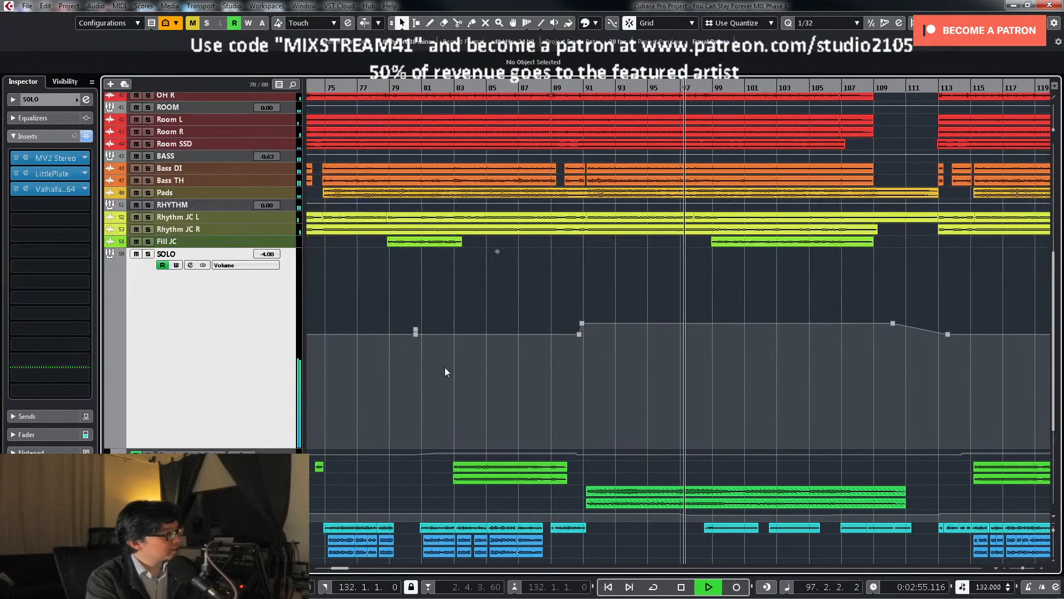
left_click(416, 331)
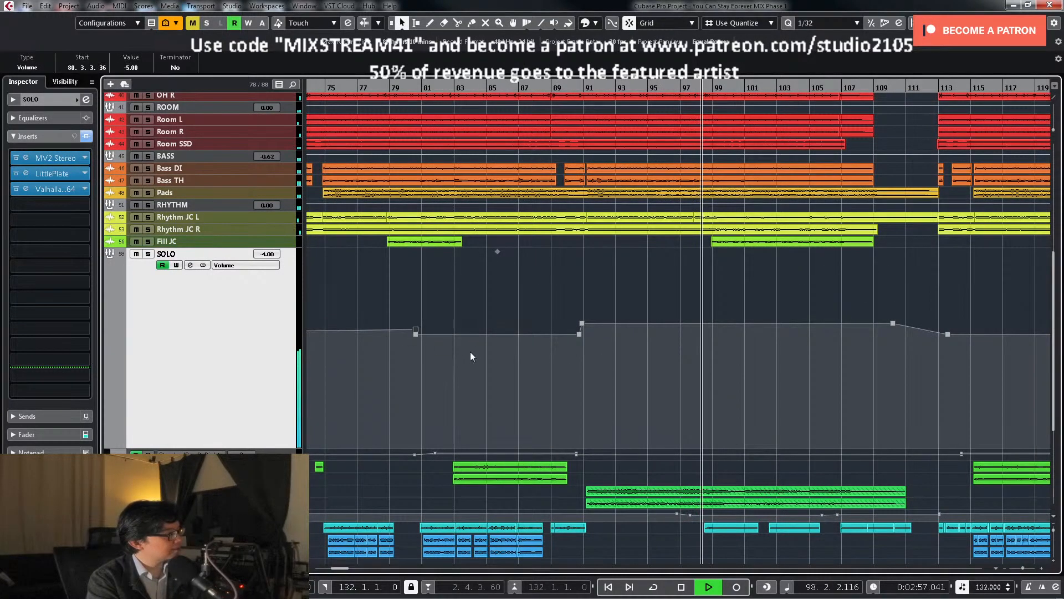
left_click_drag(558, 366, 591, 330)
left_click(139, 68)
type("-5")
key("Return")
left_click(526, 391)
Step: Correct the order of the two SOLO volume points near bar 80 so the level steps up from -6.00 to -5.00
key("h")
key("h")
key("h")
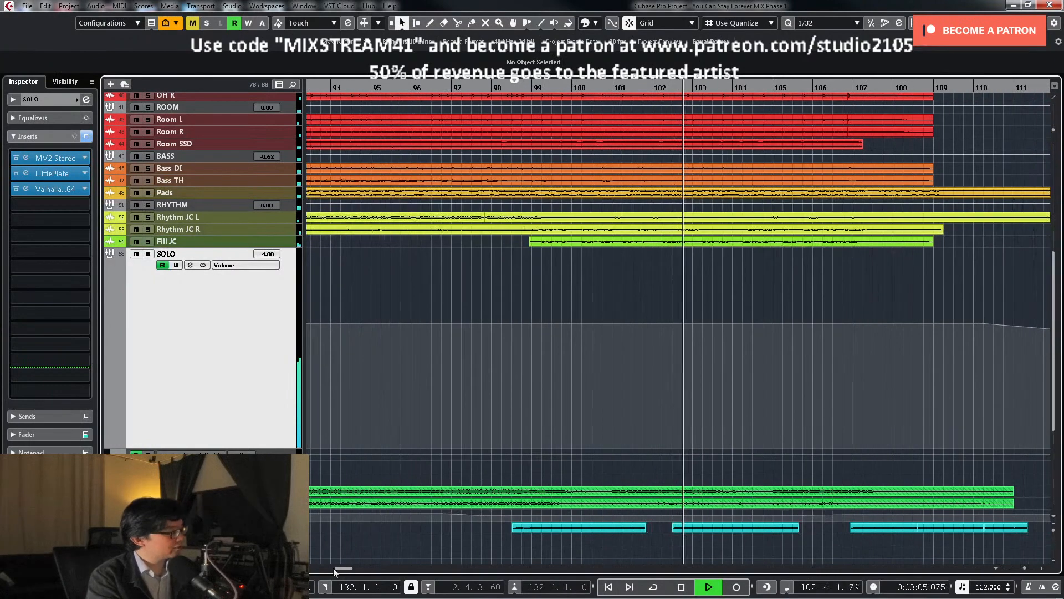
left_click(312, 567)
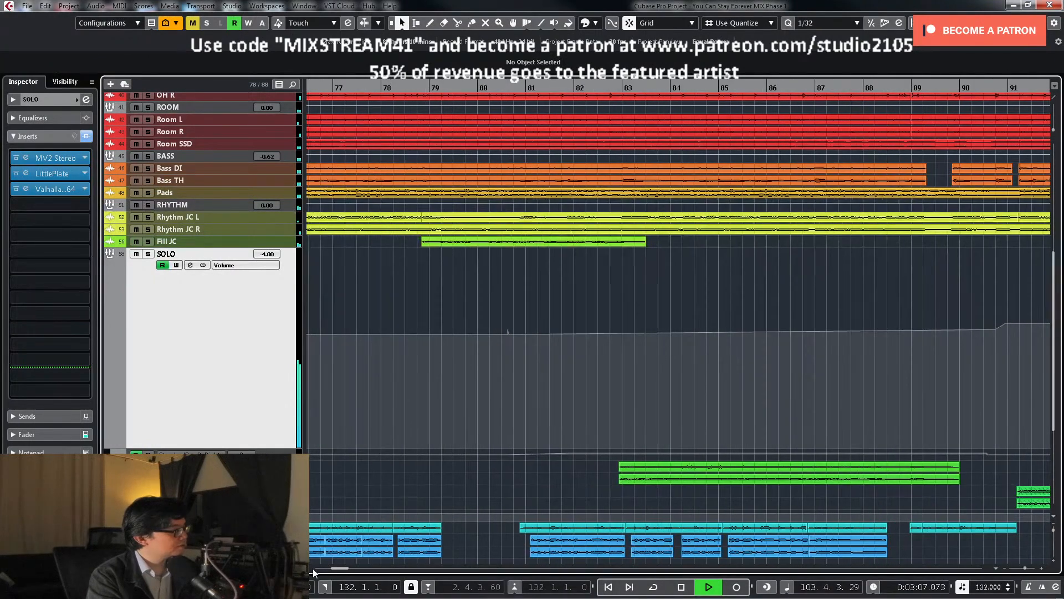
key("h")
key("h")
key("h")
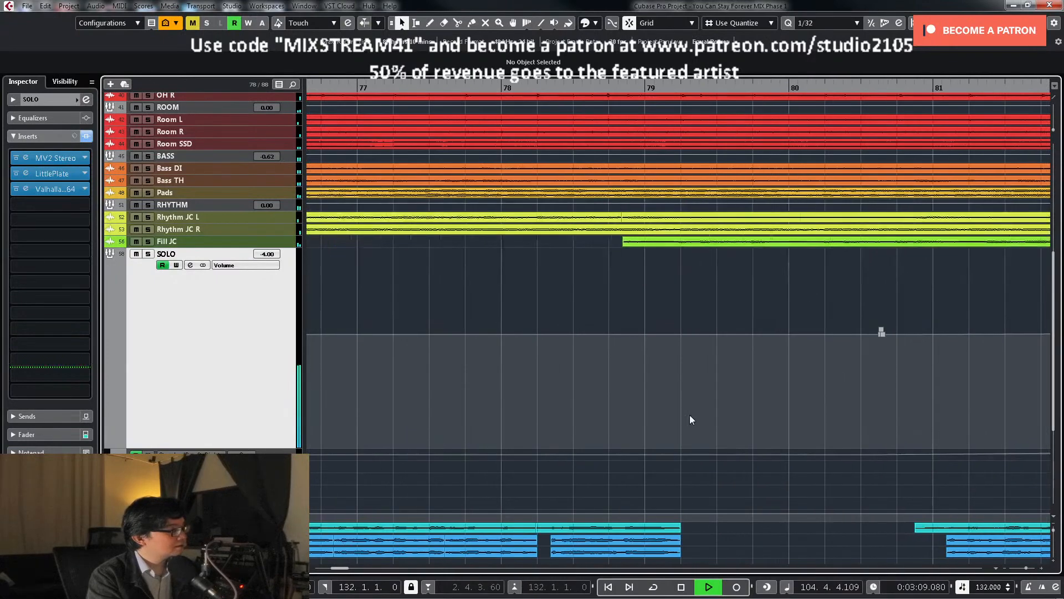
key("h")
left_click(971, 333)
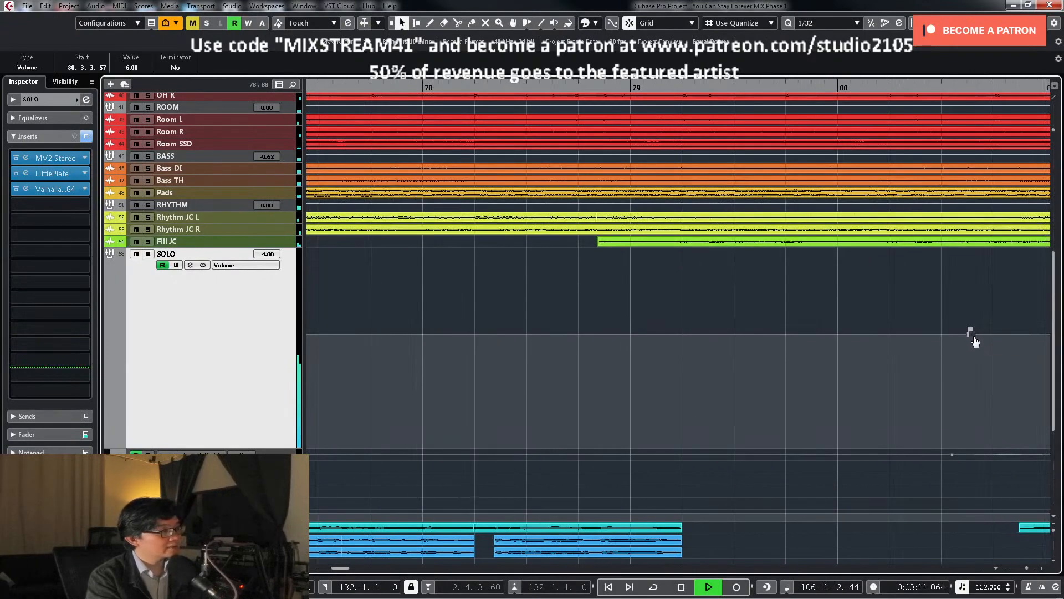
key("g")
key("g")
key("g")
key("g")
key("g")
key("g")
key("g")
key("g")
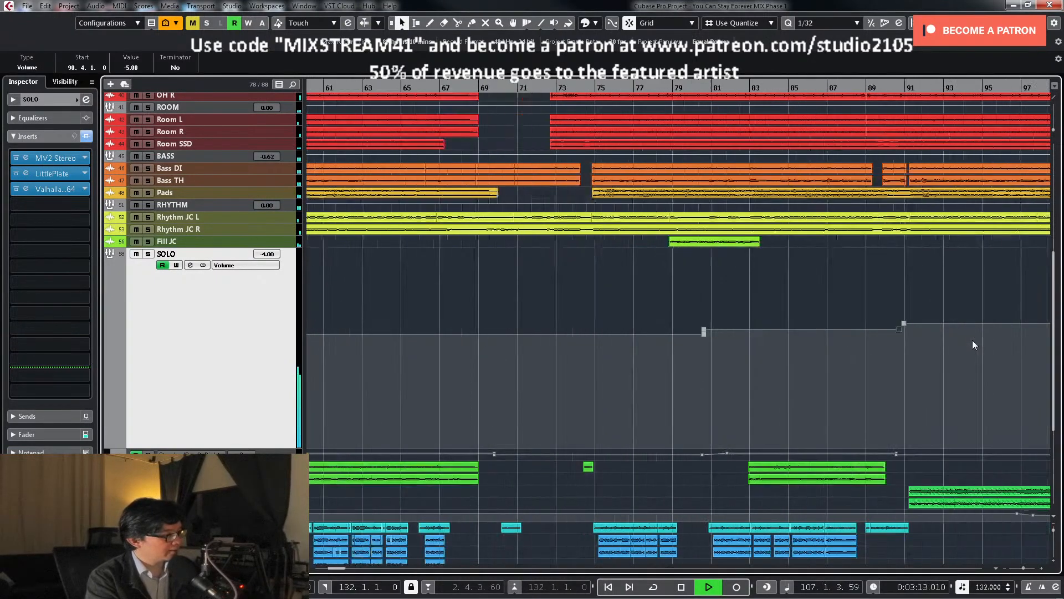
Step: Examine the enlarged LD VOC volume automation across the whole song, then restore the track heights and stop playback
scroll(850, 308, "down", 3)
key("shift+f")
left_click(288, 328)
scroll(921, 382, "down", 2)
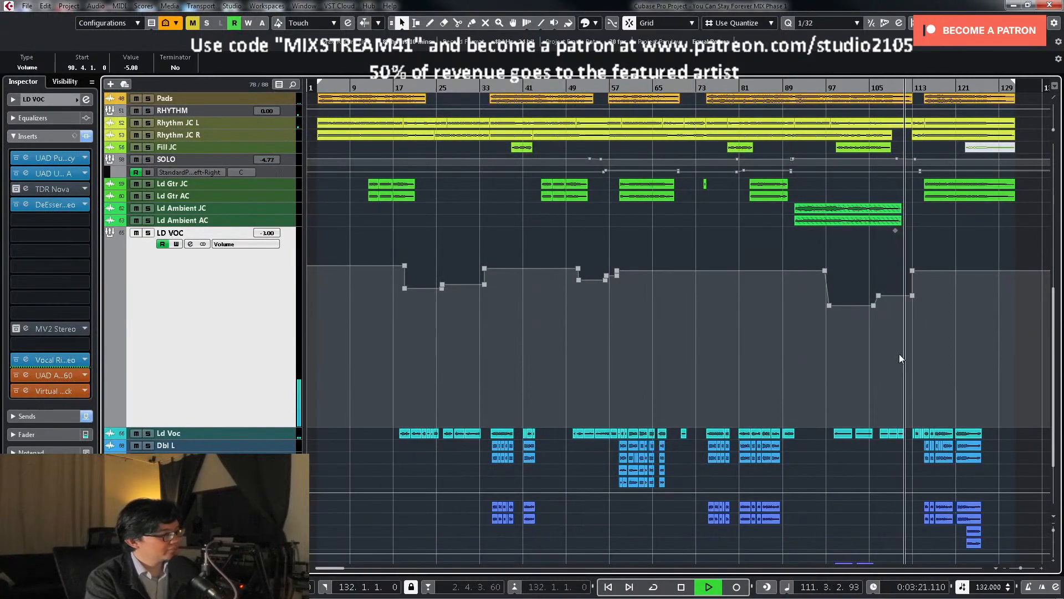
left_click(241, 298)
key("z")
key("z")
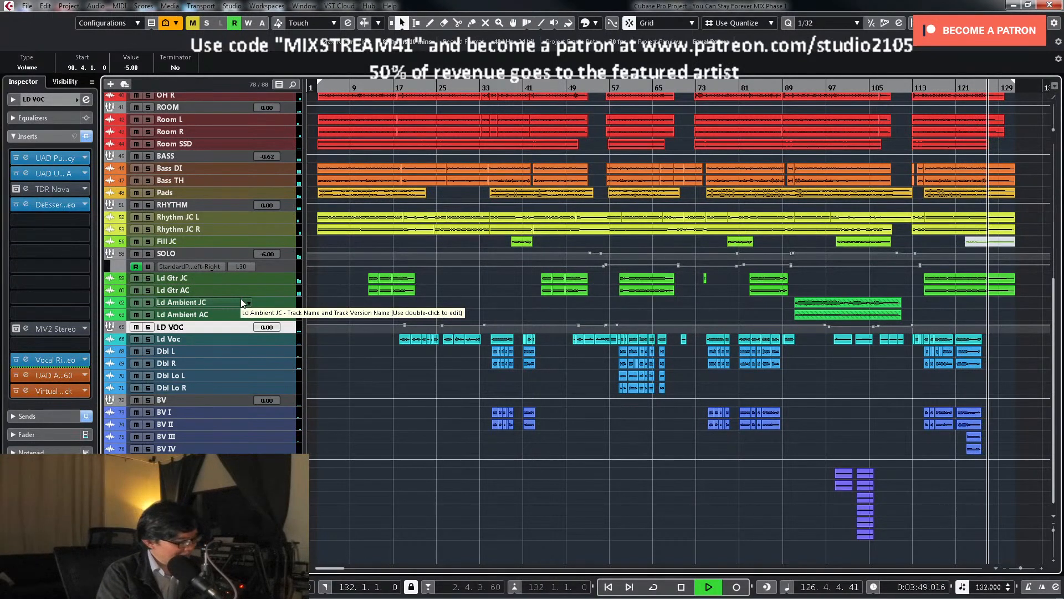
key("space")
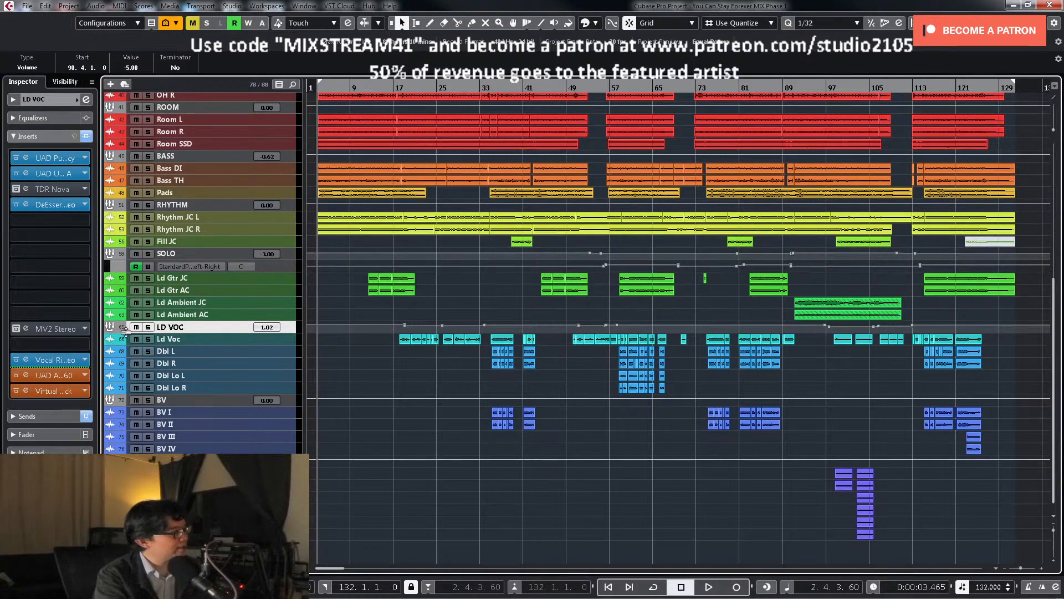
Step: Mute the vocal tracks from LD VOC down through BV IV
left_click_drag(134, 332, 136, 430)
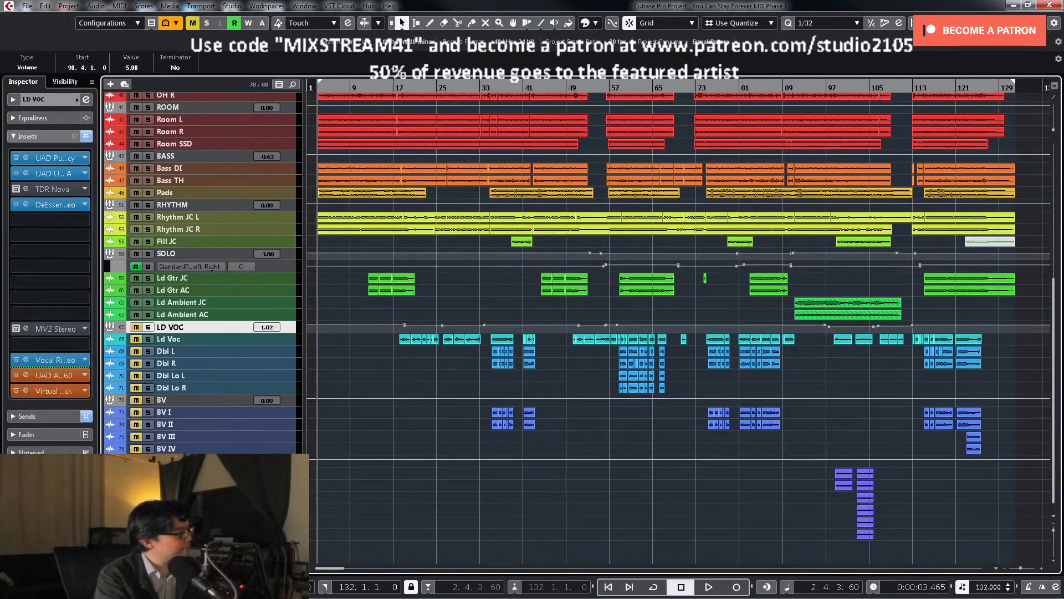
scroll(582, 400, "up", 5)
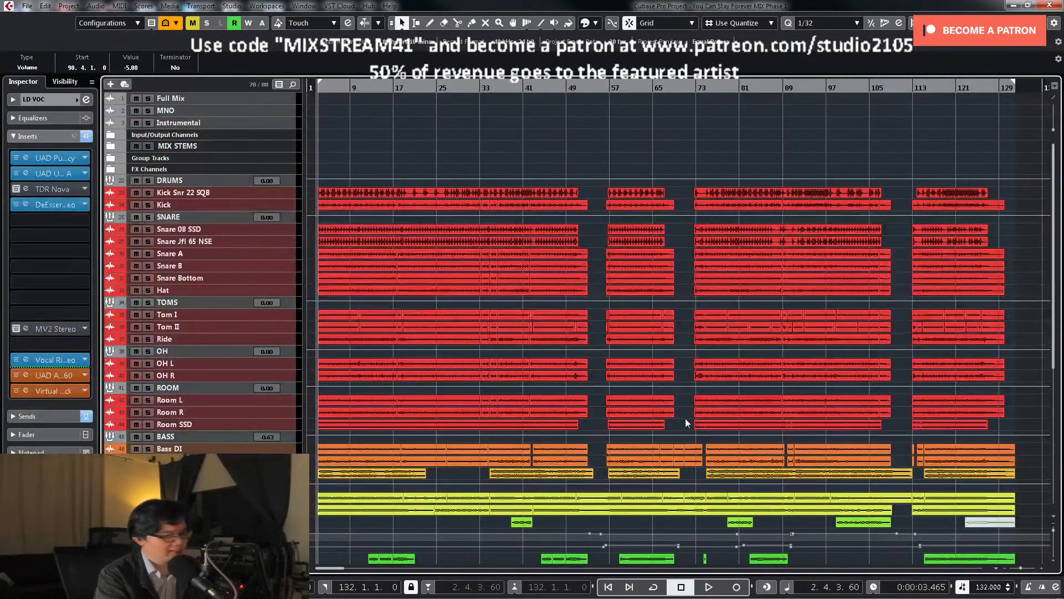